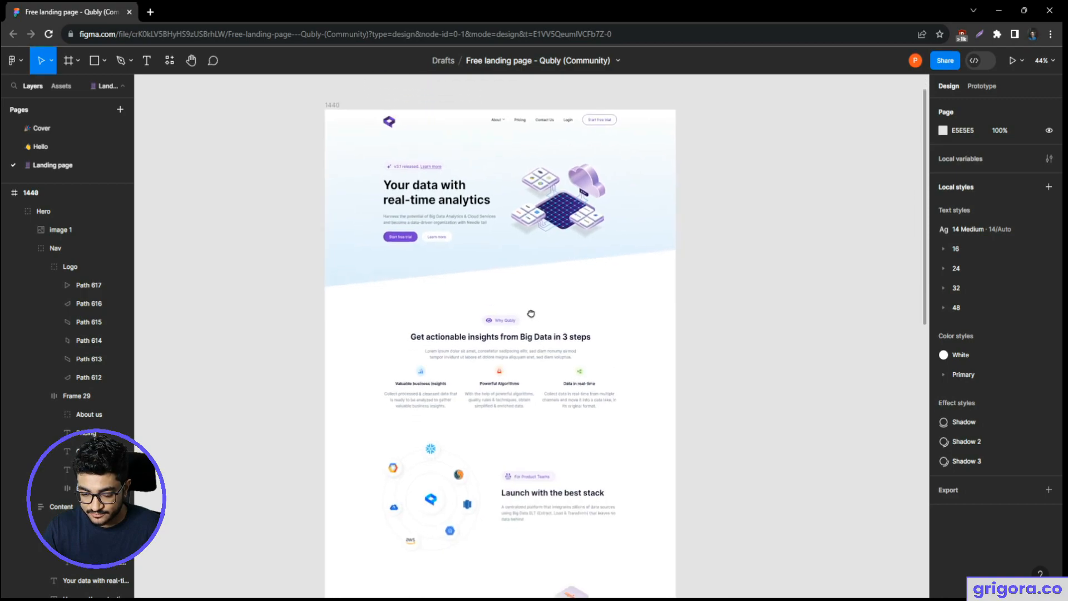
- Examine the Qubly landing page design from the hero section down to the contact form and footer
scroll(529, 397, "down", 3, "ctrl")
scroll(528, 451, "down", 3)
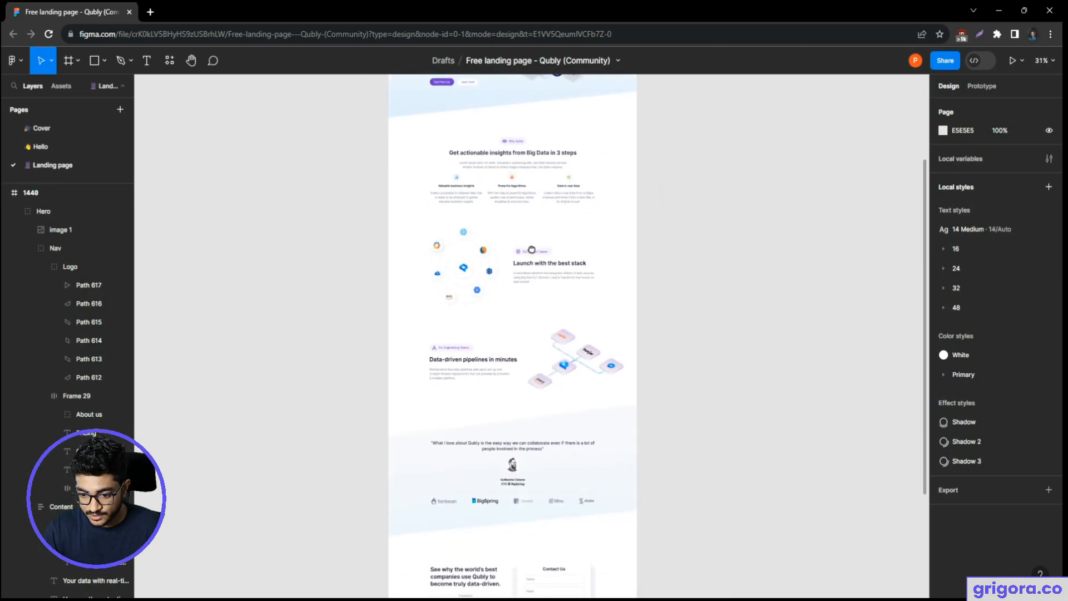
scroll(523, 365, "down", 3, "ctrl")
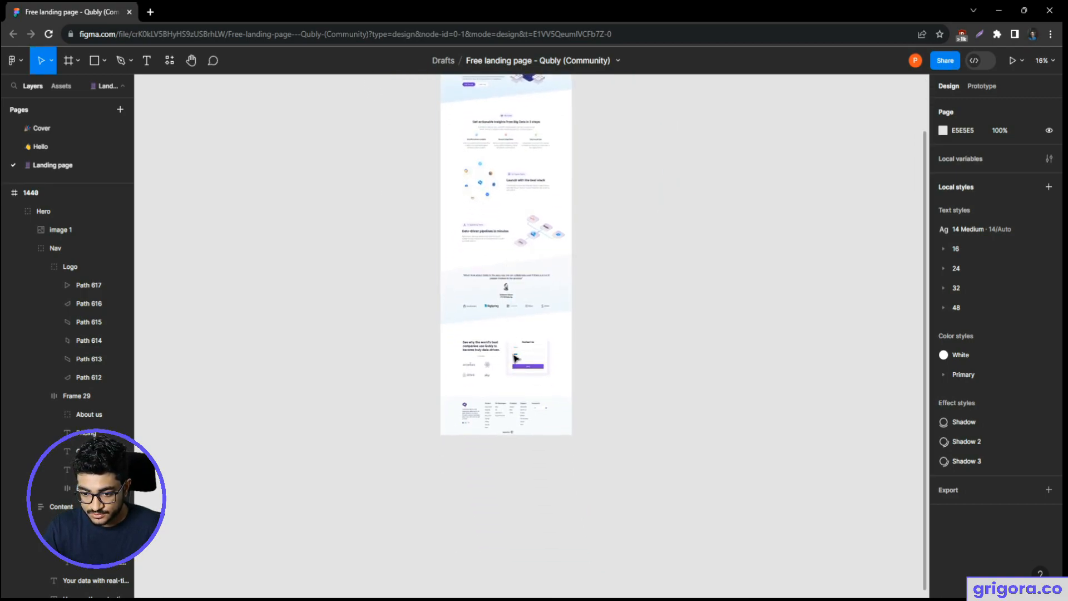
scroll(523, 365, "up", 3, "ctrl")
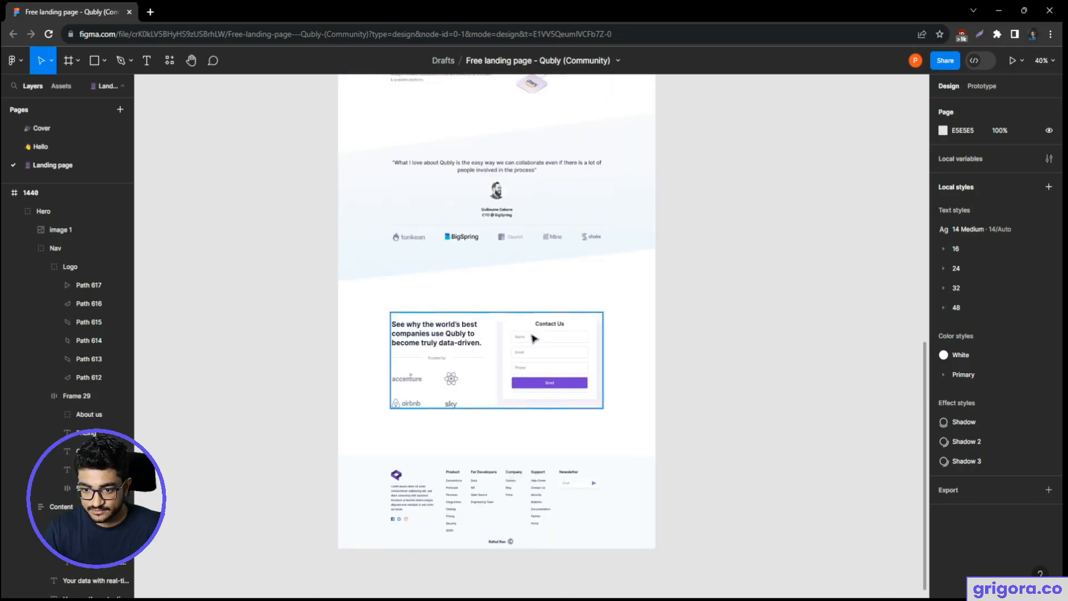
scroll(534, 338, "up", 15)
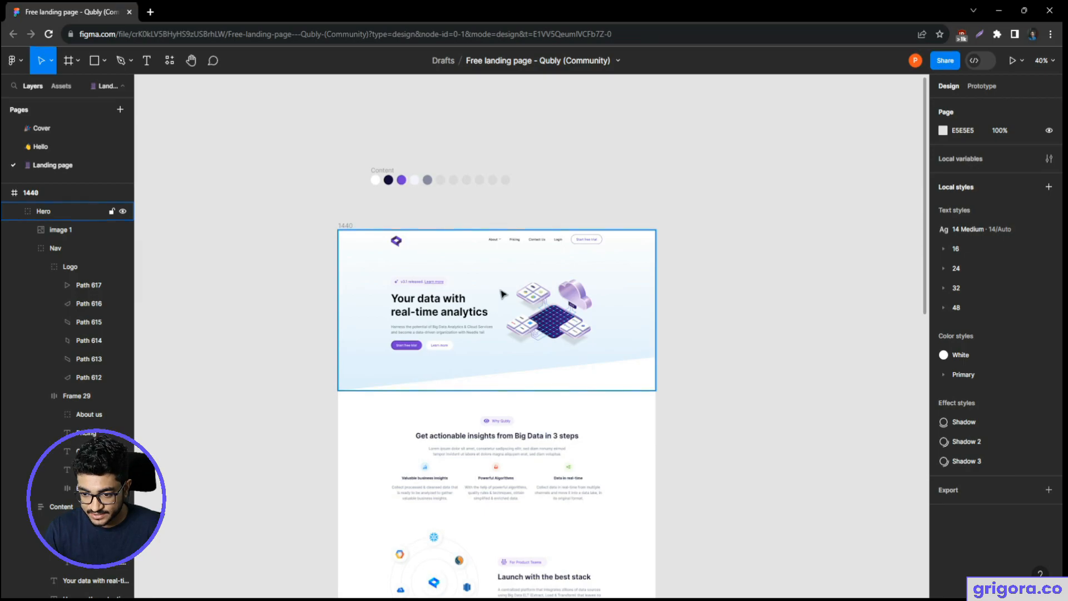
scroll(504, 294, "up", 2, "ctrl")
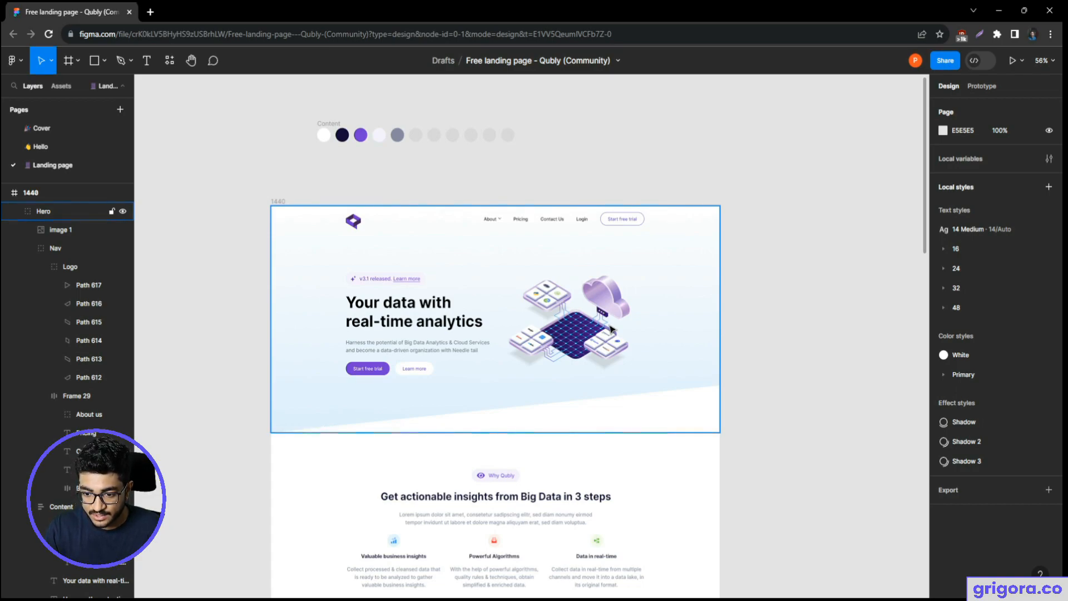
scroll(558, 376, "down", 1)
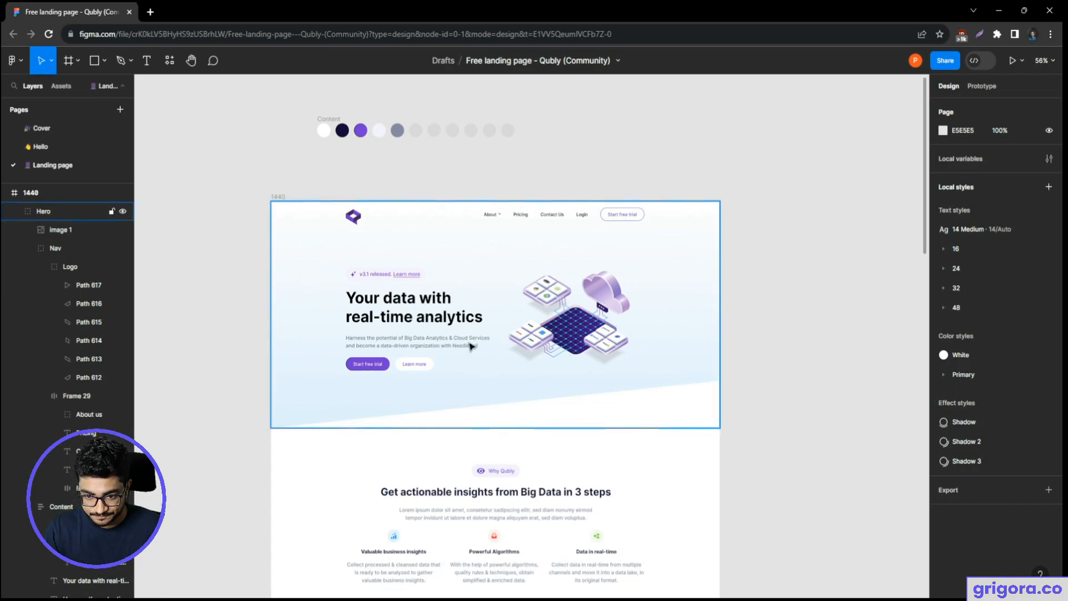
scroll(538, 369, "down", 6)
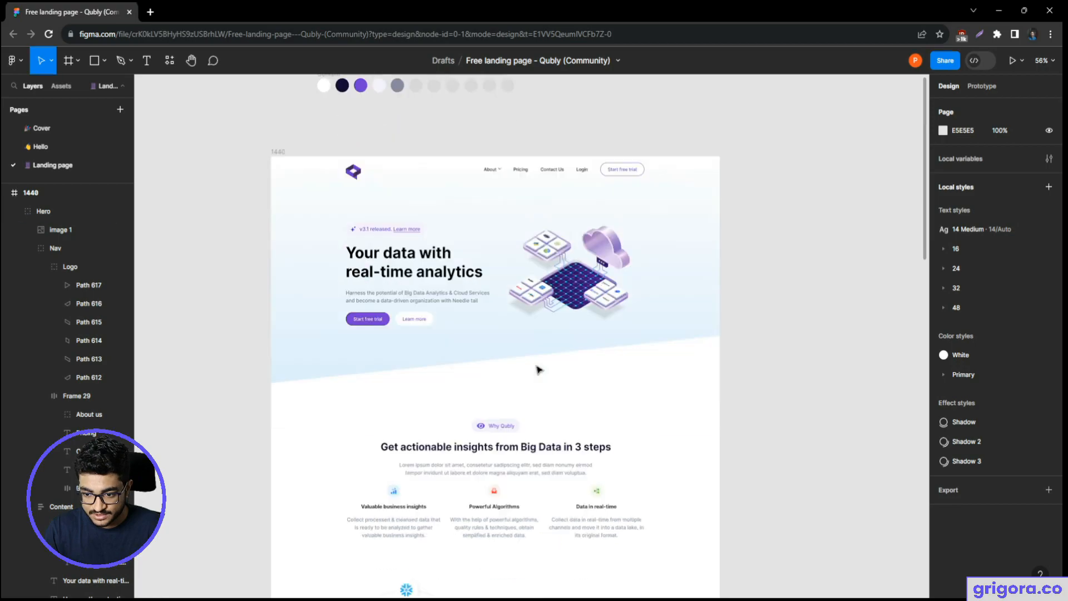
scroll(538, 369, "up", 5)
scroll(539, 369, "up", 1)
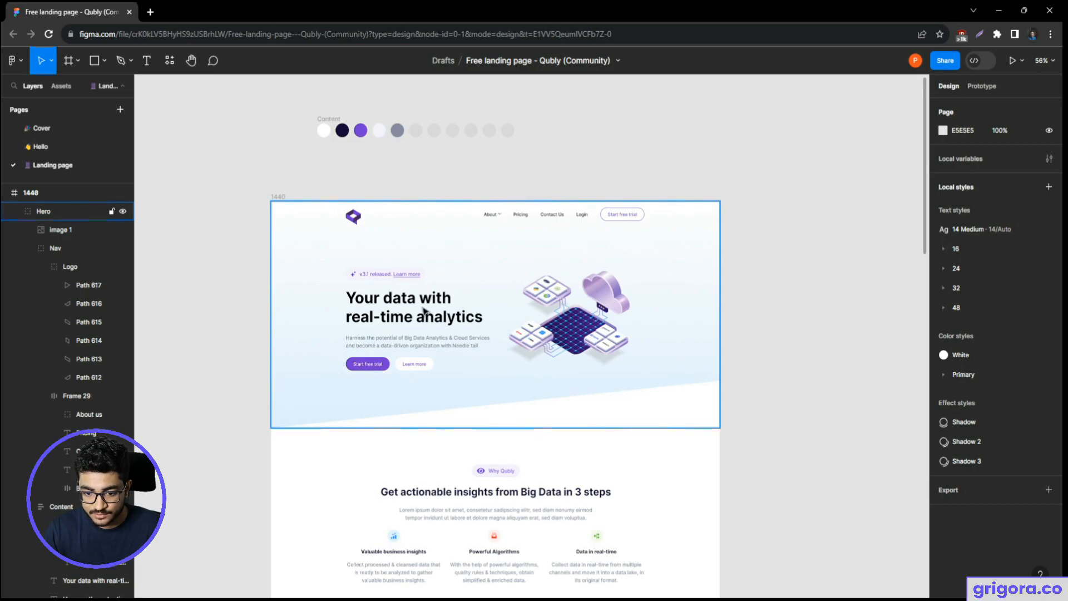
- Name the new Grigora website "Data Lab" and continue to the template selection
left_click(449, 328)
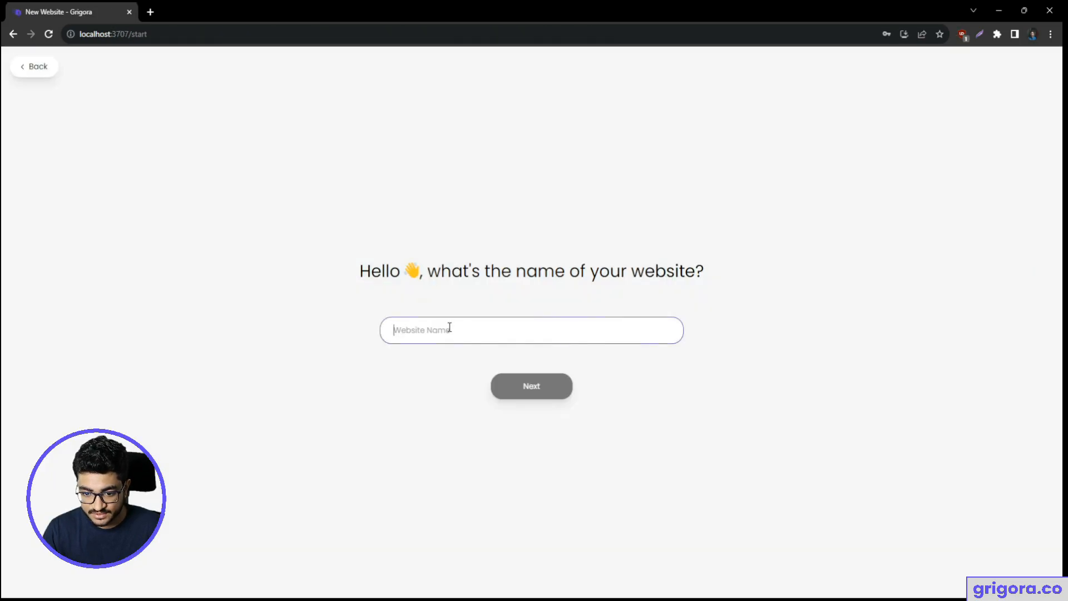
type("Data Lab")
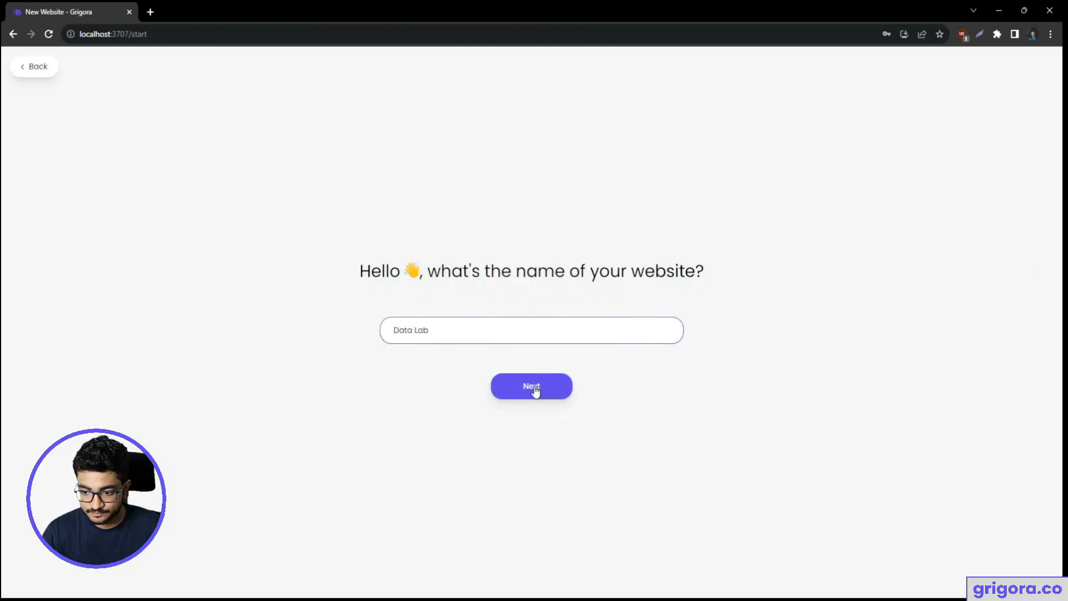
left_click(533, 388)
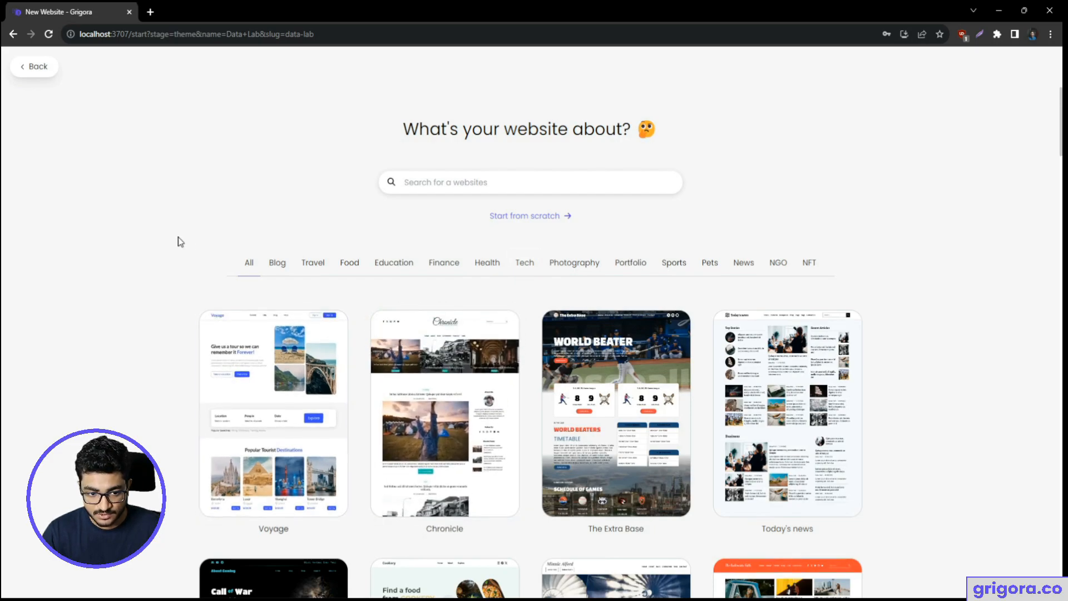
- Browse the website templates and choose to start the site from scratch
scroll(513, 411, "down", 9)
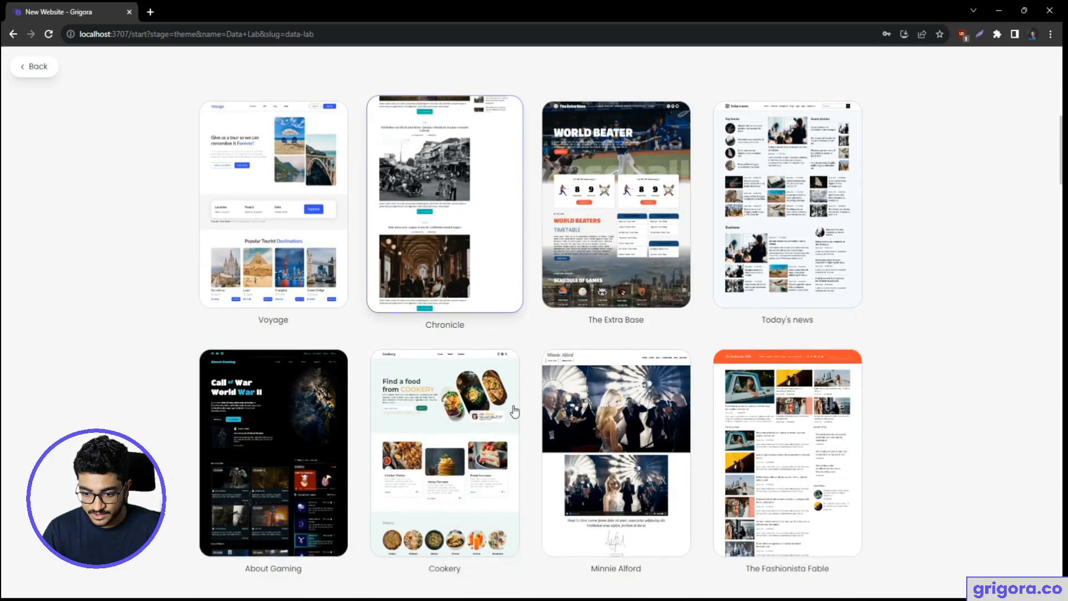
scroll(514, 410, "down", 7)
scroll(513, 411, "up", 16)
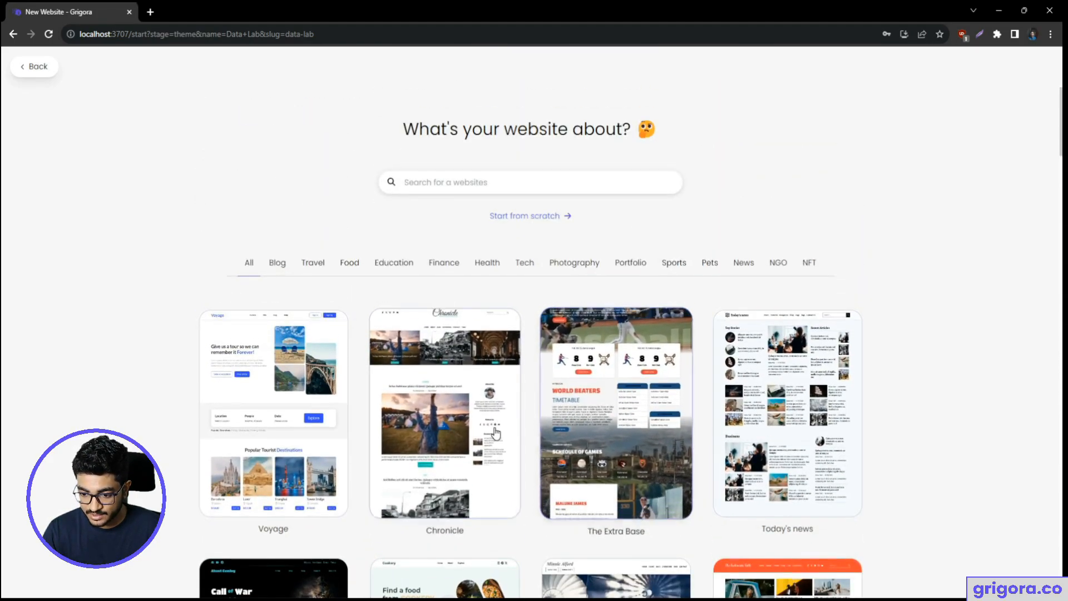
scroll(495, 432, "down", 11)
scroll(494, 433, "up", 11)
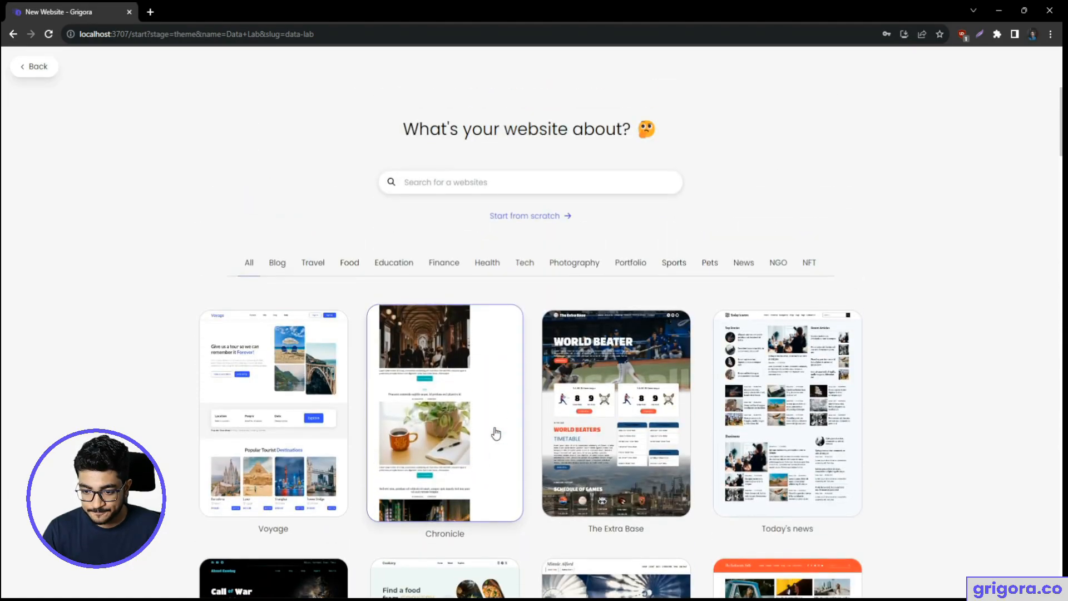
left_click(527, 216)
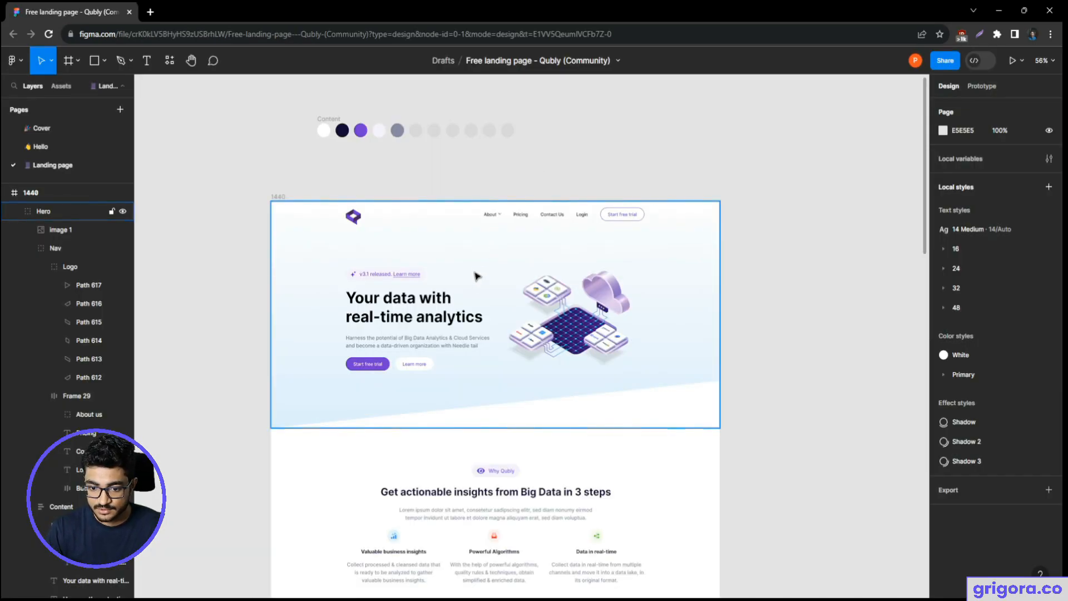
- Review the reference design's sections in order, from the hero through the features to the footer
scroll(477, 276, "down", 3)
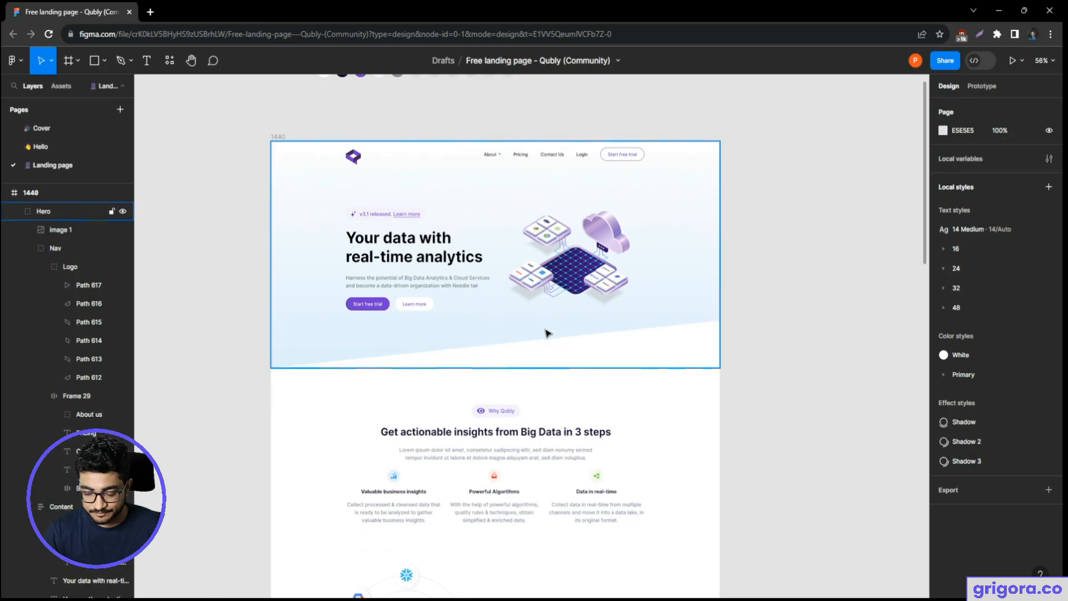
scroll(494, 318, "down", 6)
scroll(494, 318, "up", 3)
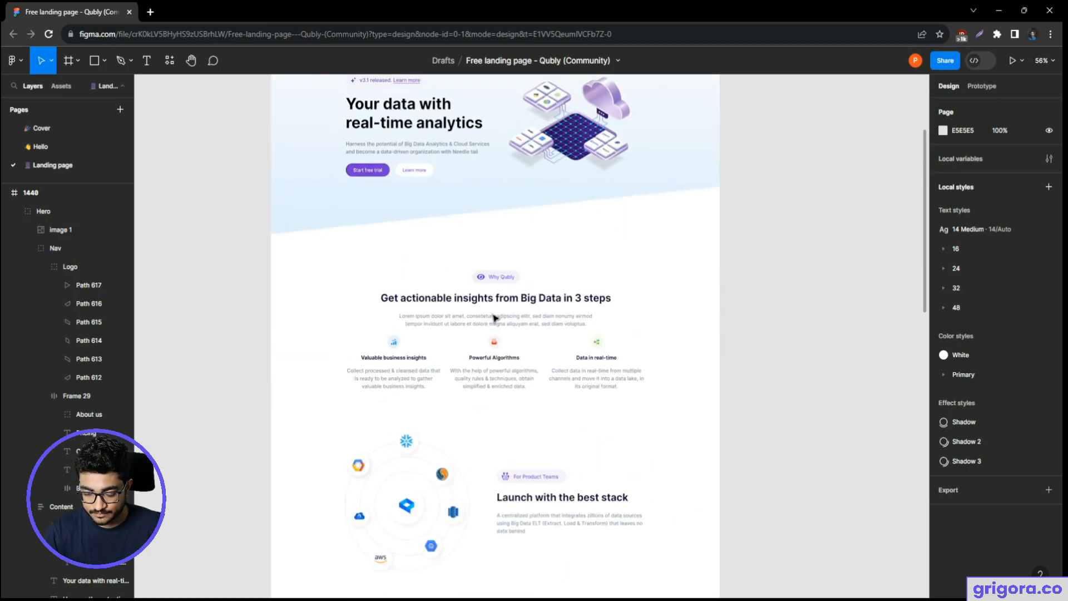
scroll(494, 318, "down", 10)
scroll(495, 318, "down", 5)
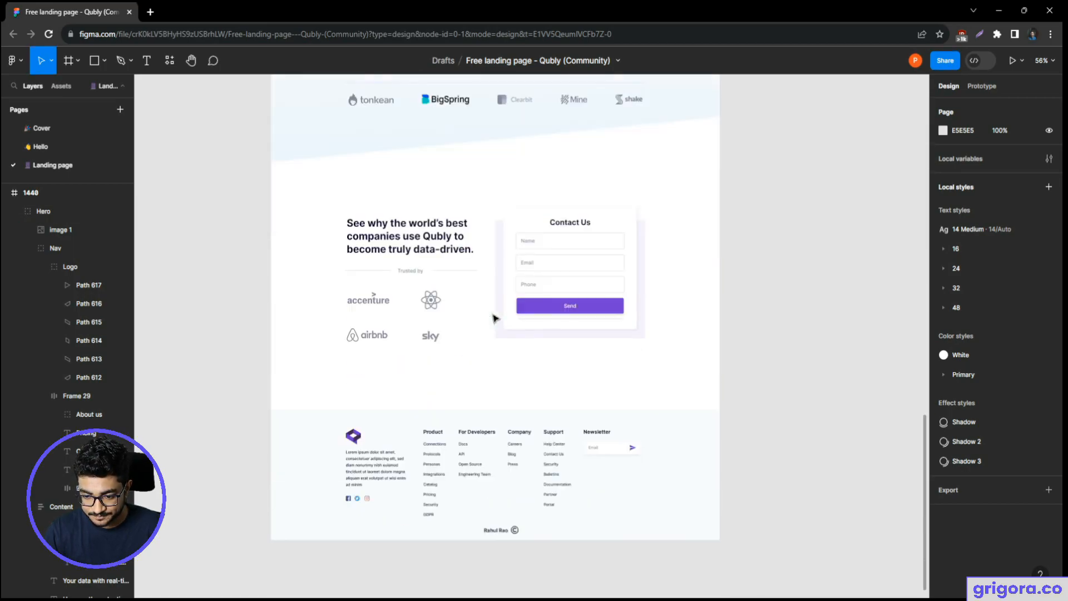
scroll(495, 318, "up", 2)
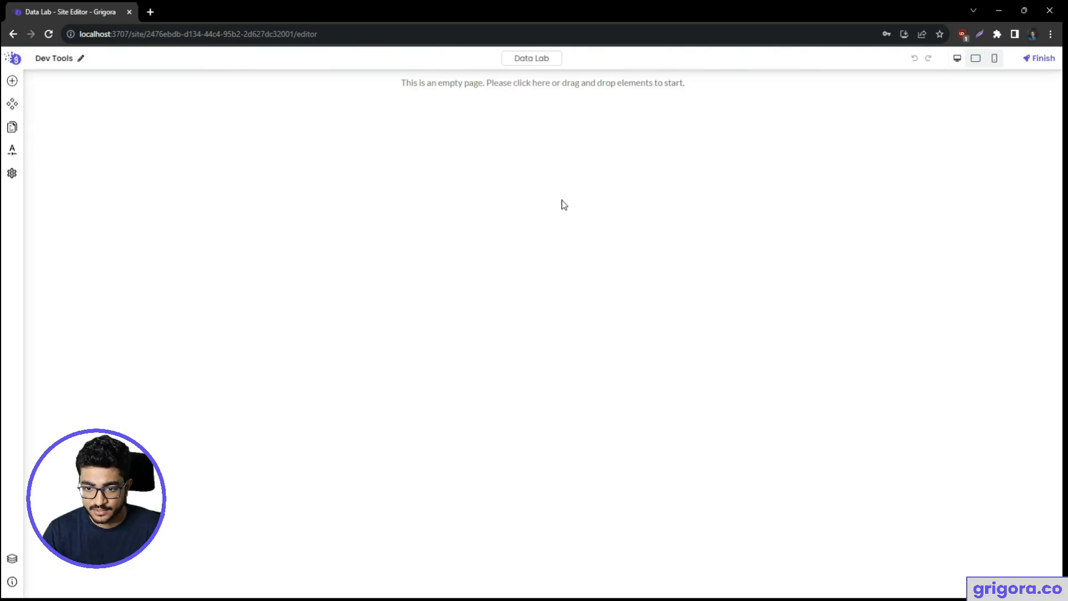
- Try out placing a Text element on the empty page and remove it again
left_click(11, 82)
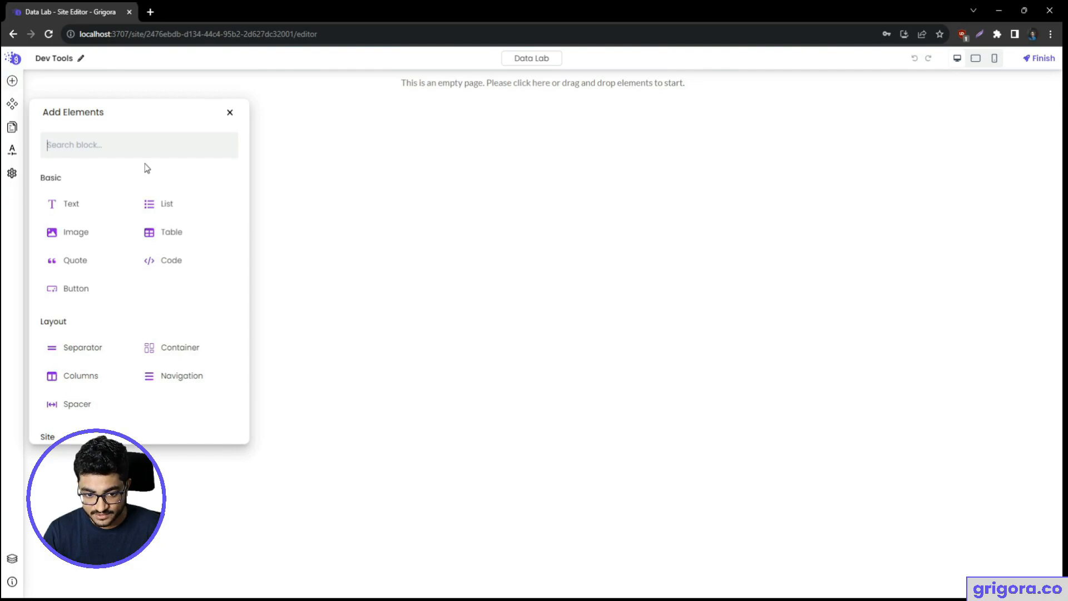
left_click_drag(84, 203, 311, 222)
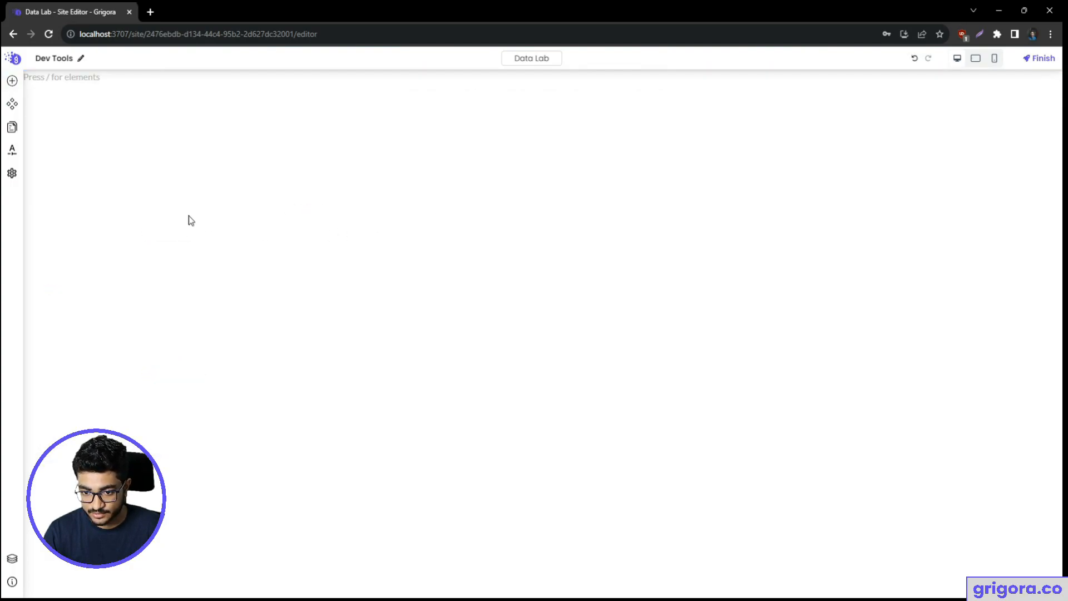
left_click(112, 104)
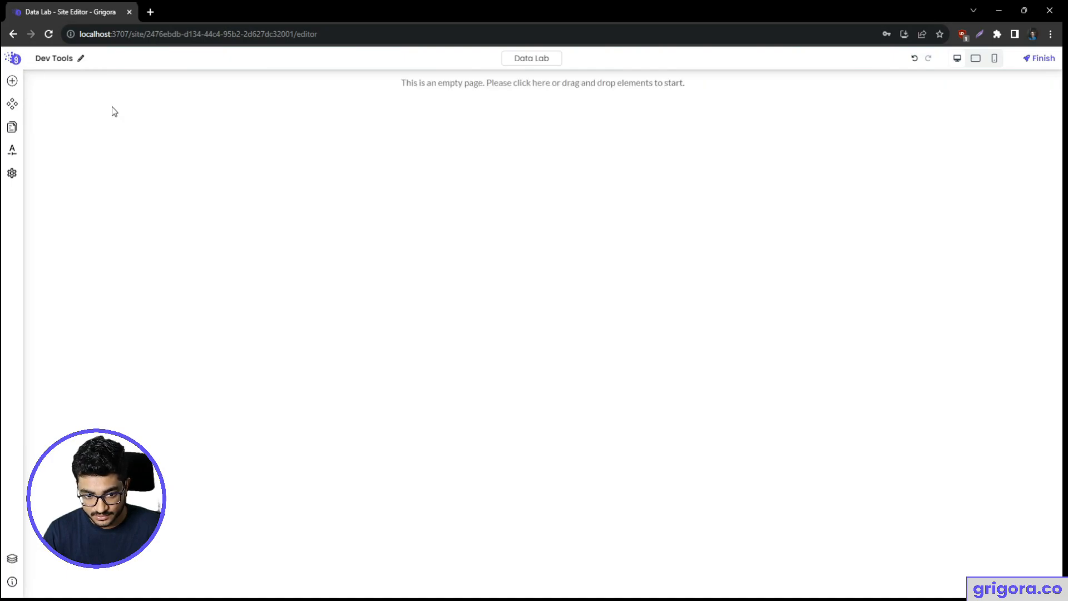
- Look through the site editor's available elements, pages, components and typography styles
left_click(14, 81)
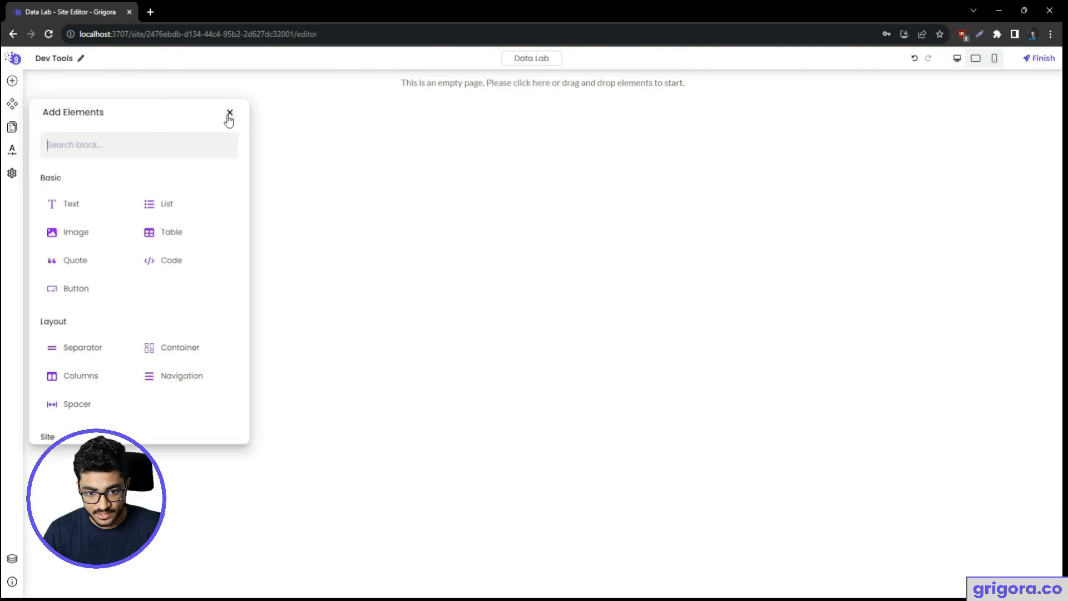
left_click(229, 113)
left_click(13, 132)
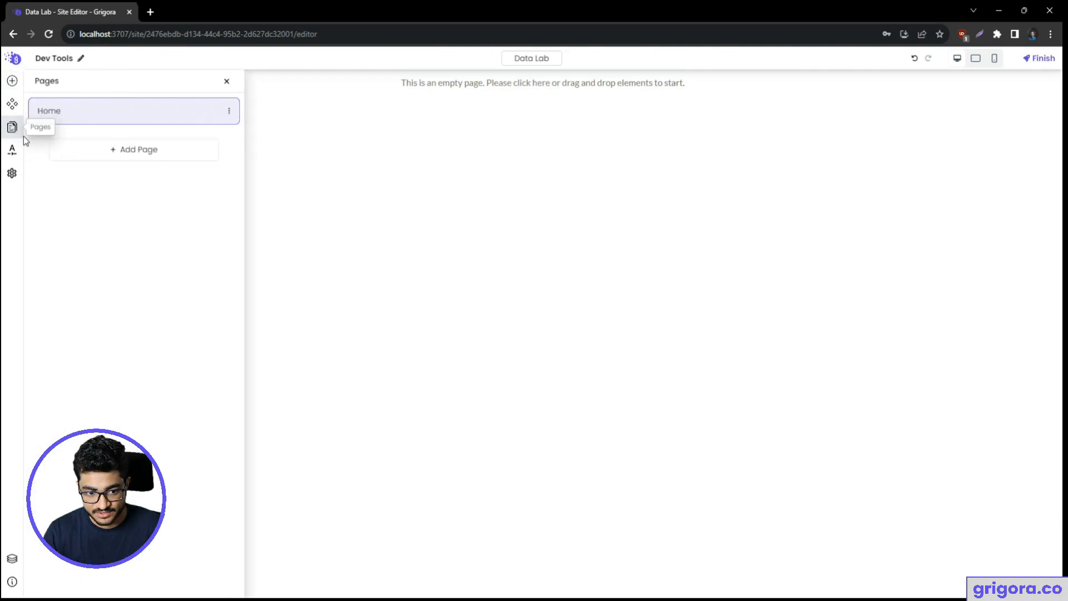
left_click(13, 108)
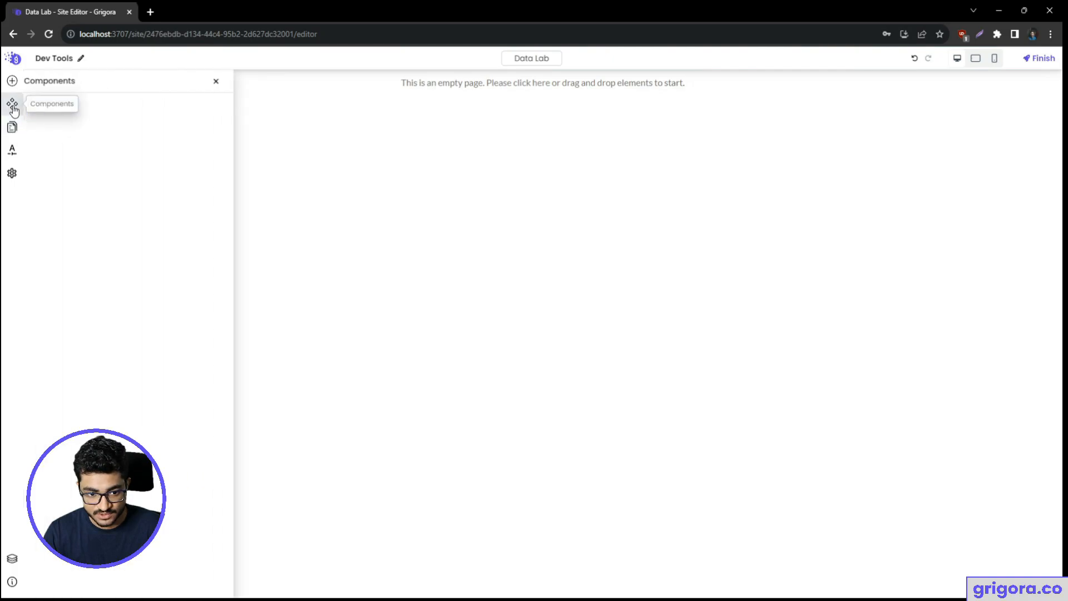
left_click(12, 154)
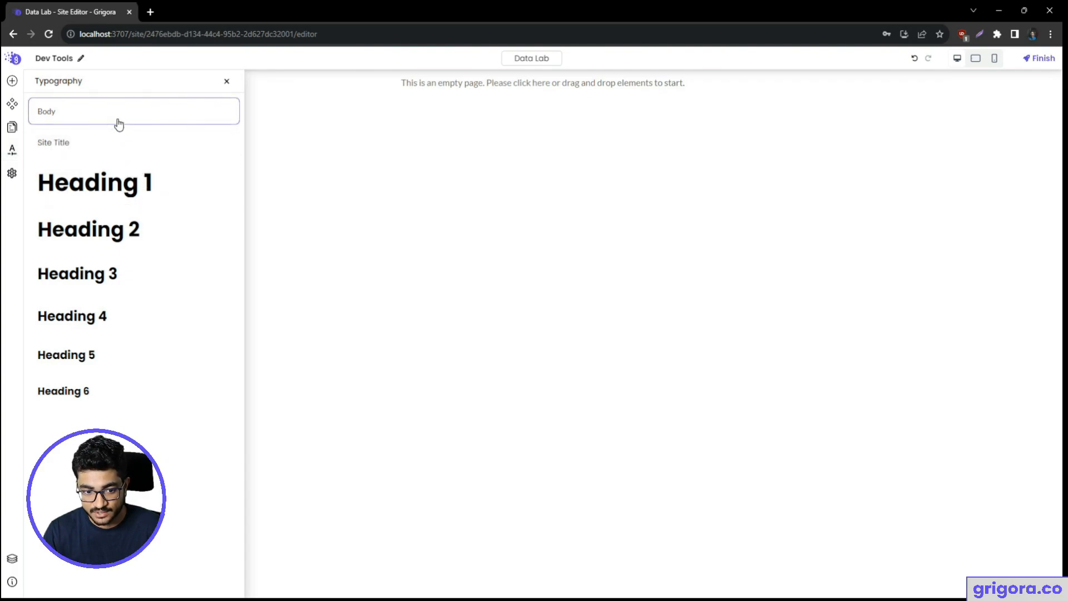
left_click(228, 82)
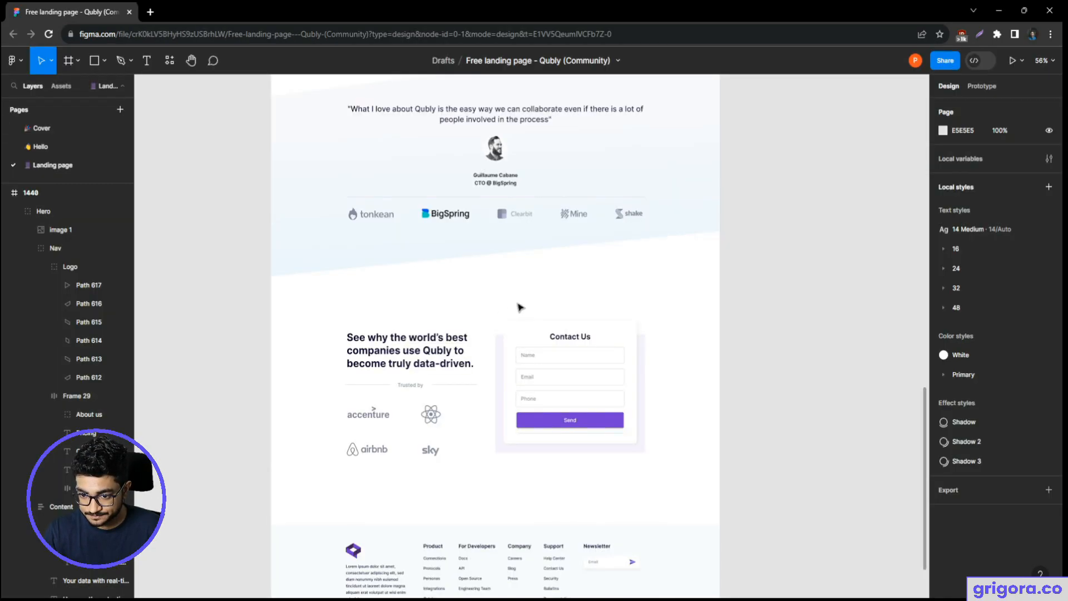
- Look over the reference design again, covering the hero, the three-step insights and the product team sections
scroll(538, 279, "up", 15)
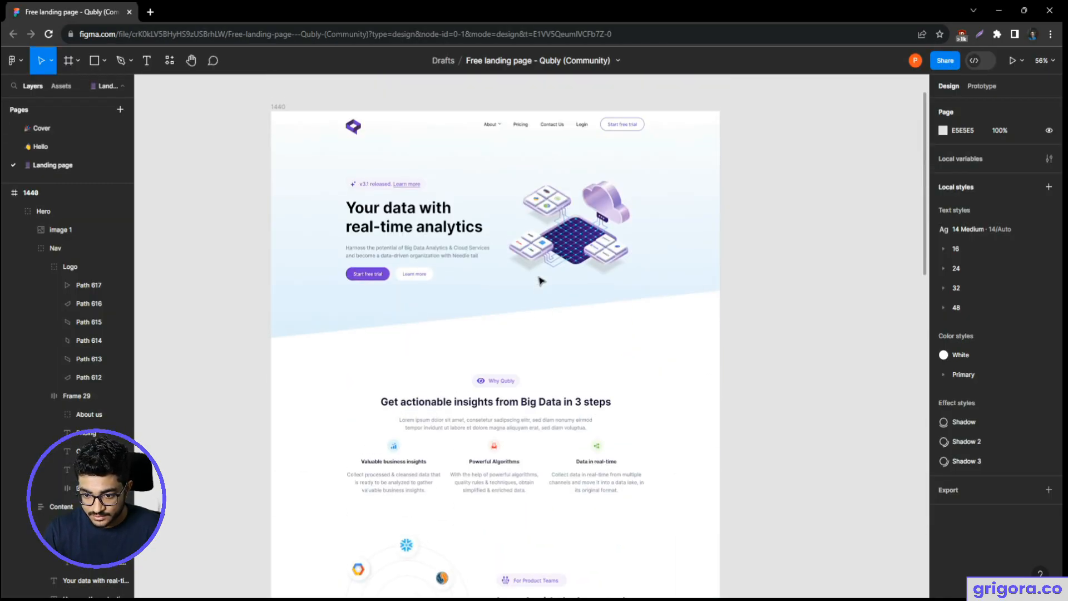
scroll(539, 280, "up", 3)
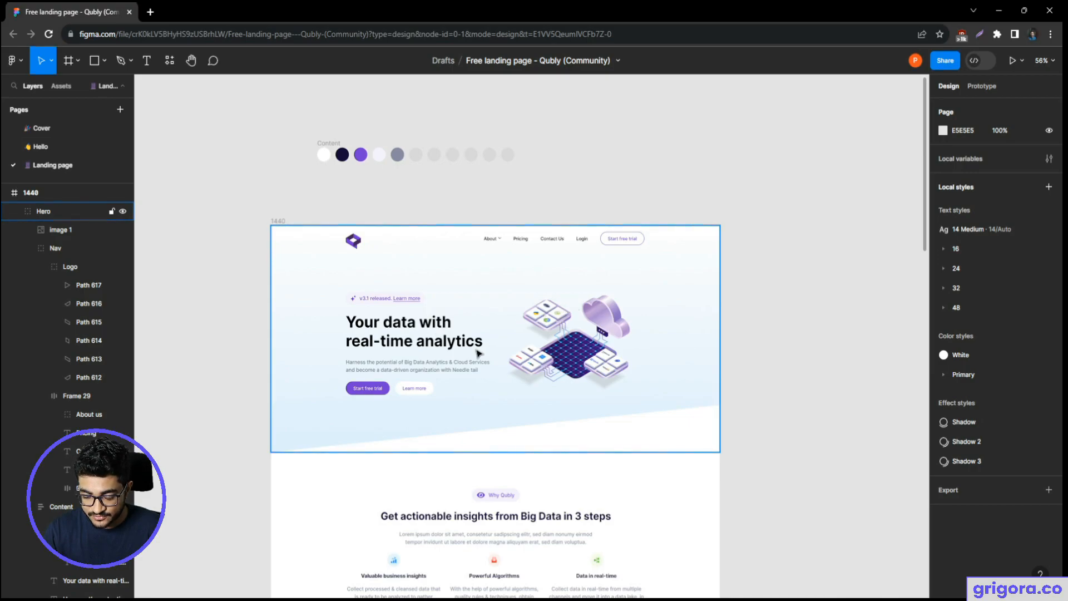
scroll(541, 350, "down", 8)
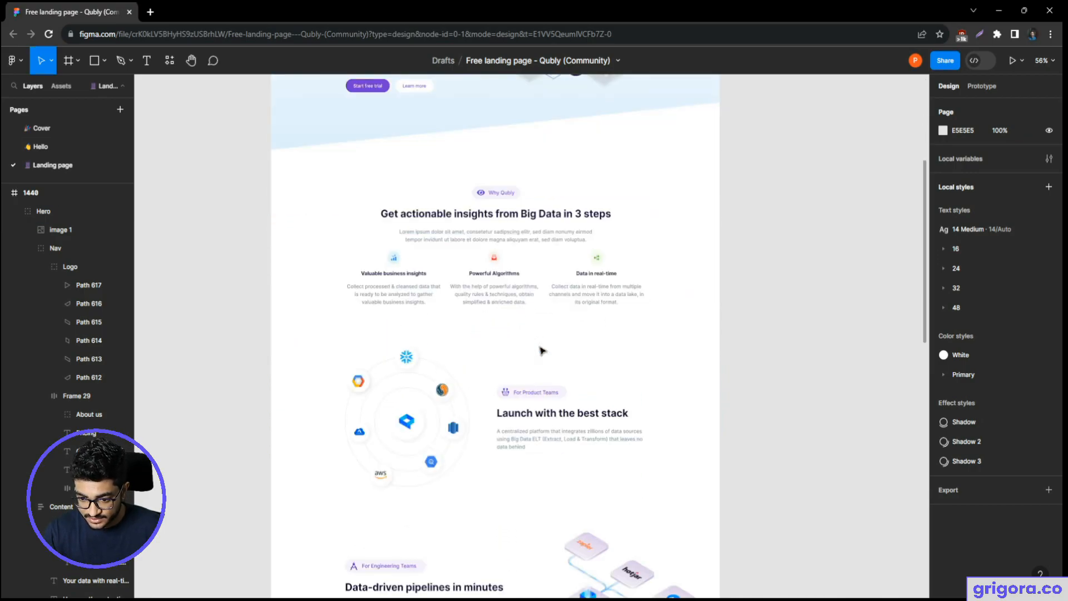
scroll(539, 335, "down", 19)
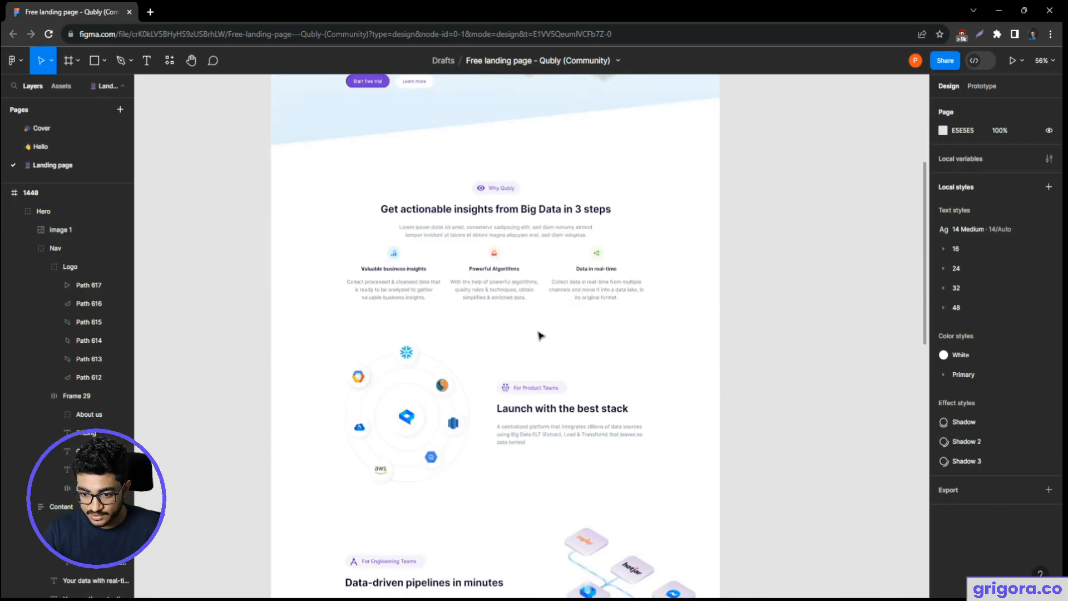
scroll(538, 334, "up", 11)
scroll(539, 335, "up", 15)
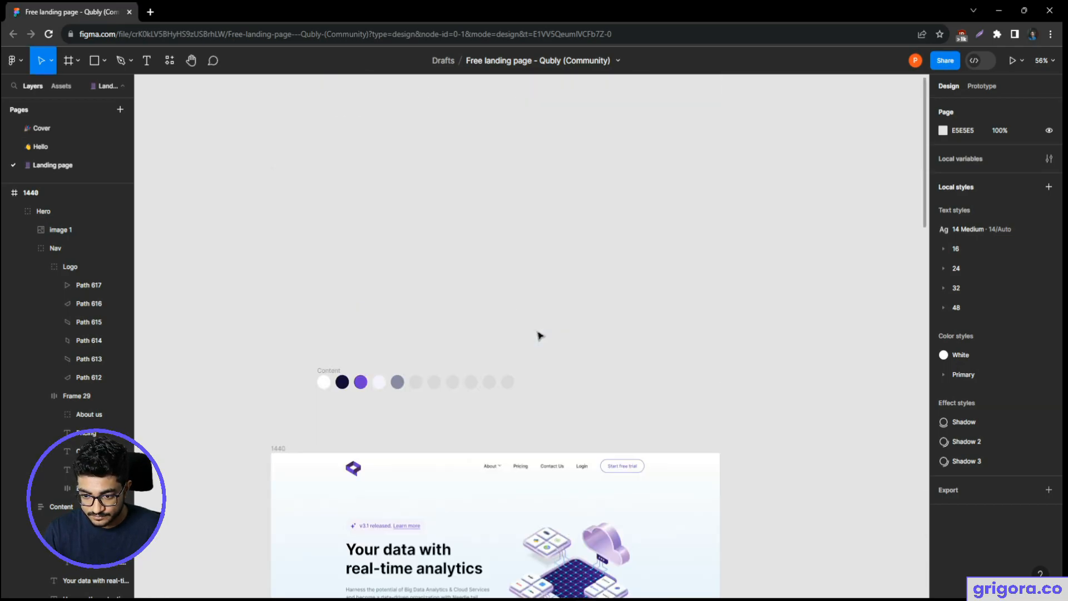
- Inspect the fill colours of the first five swatches above the landing page frame, and switch back to the Grigora site editor
scroll(439, 374, "down", 5)
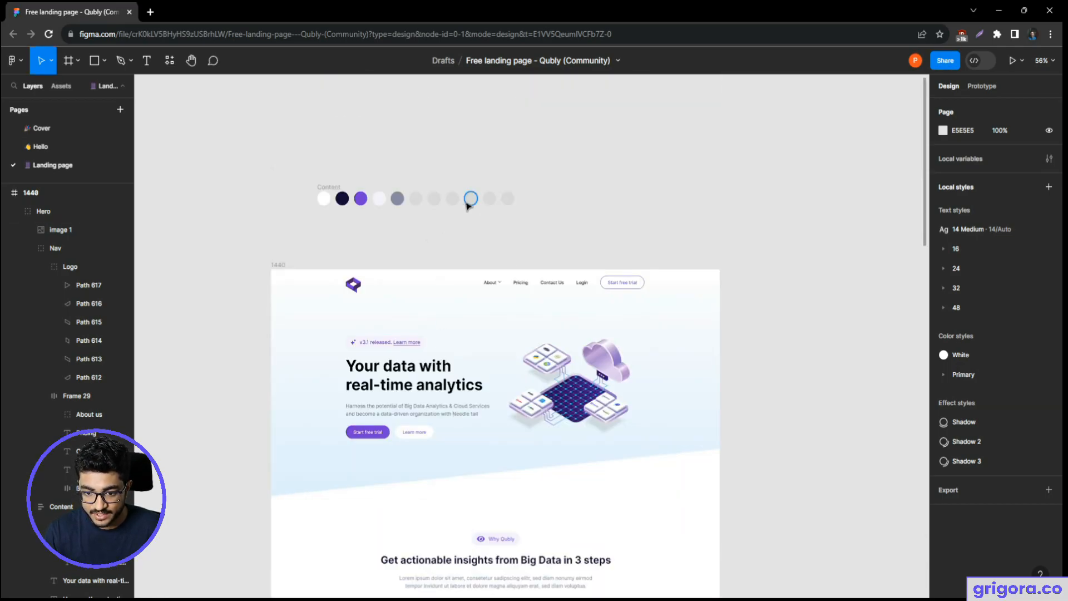
left_click(323, 198)
left_click(342, 199)
left_click(360, 198)
left_click(379, 199)
left_click(398, 199)
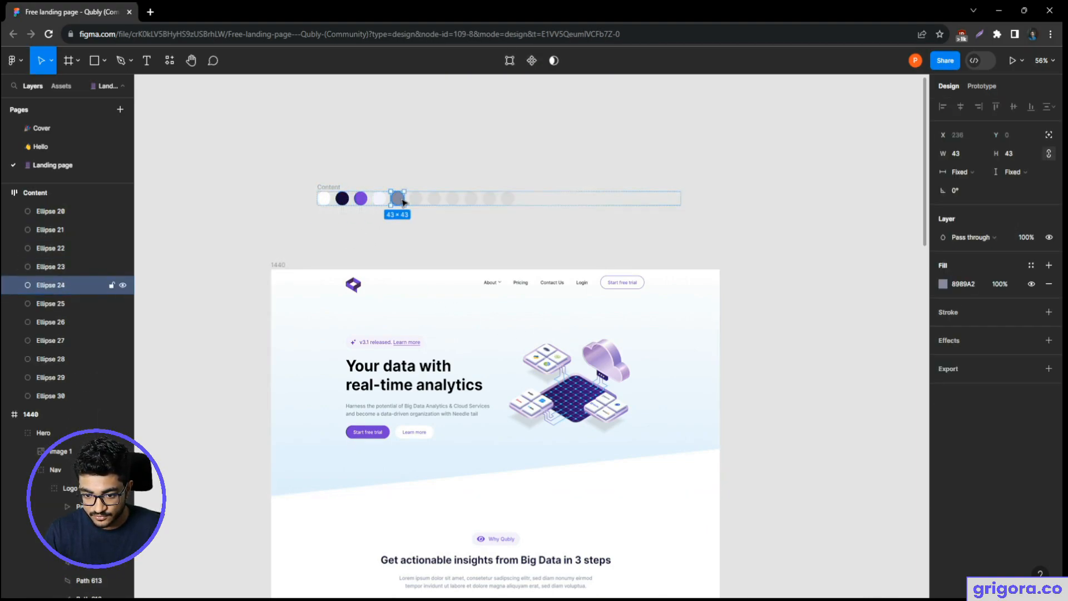
key("alt+Tab")
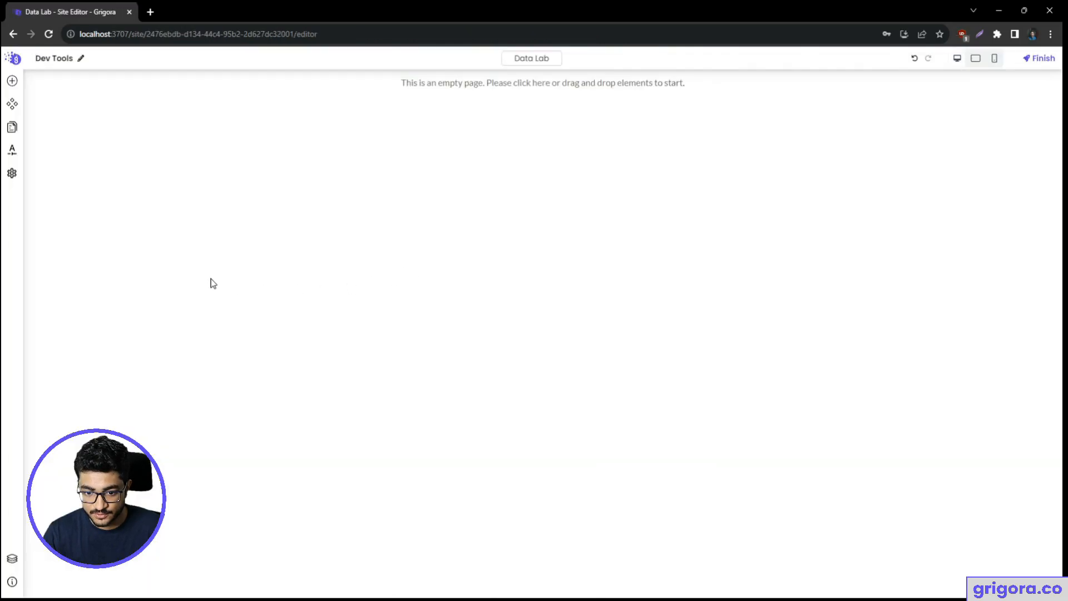
- Open the site's colour settings and add white (FFFFFF) and black to the current color palette
left_click(16, 175)
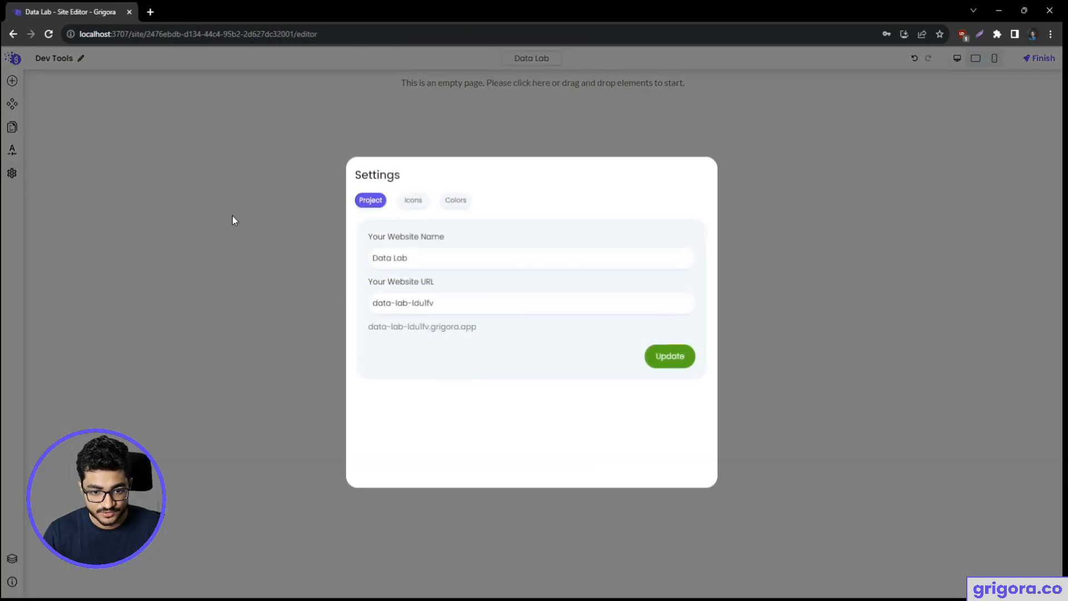
left_click(461, 208)
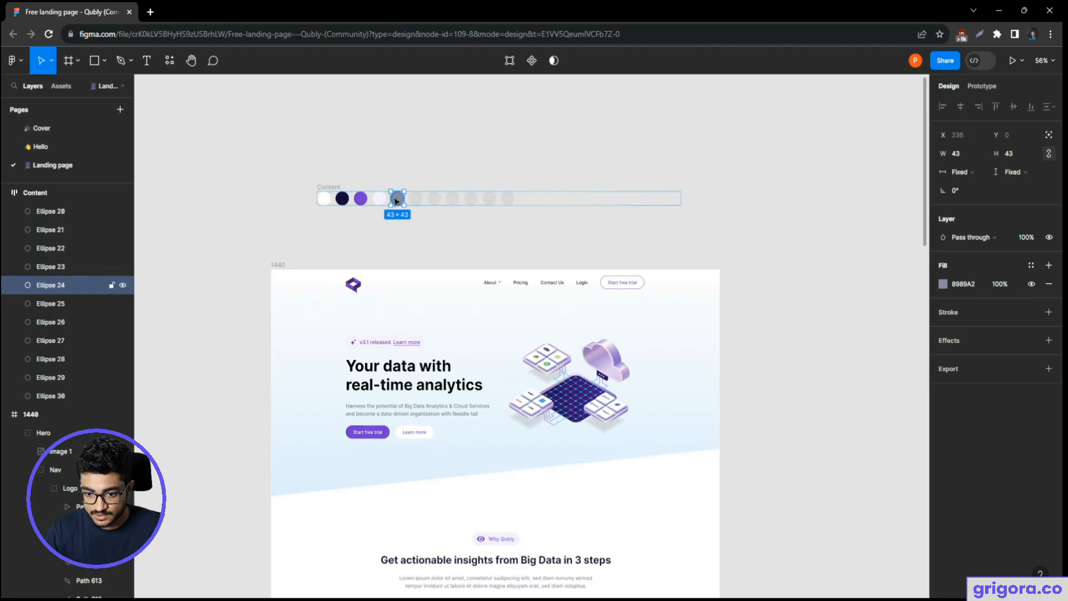
scroll(328, 201, "up", 5)
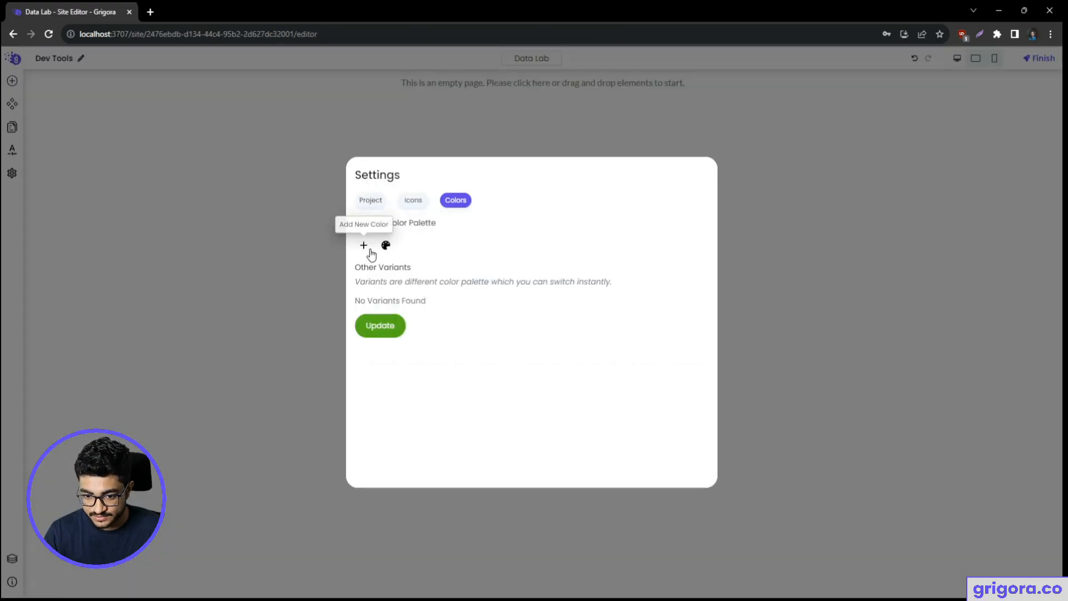
left_click(369, 250)
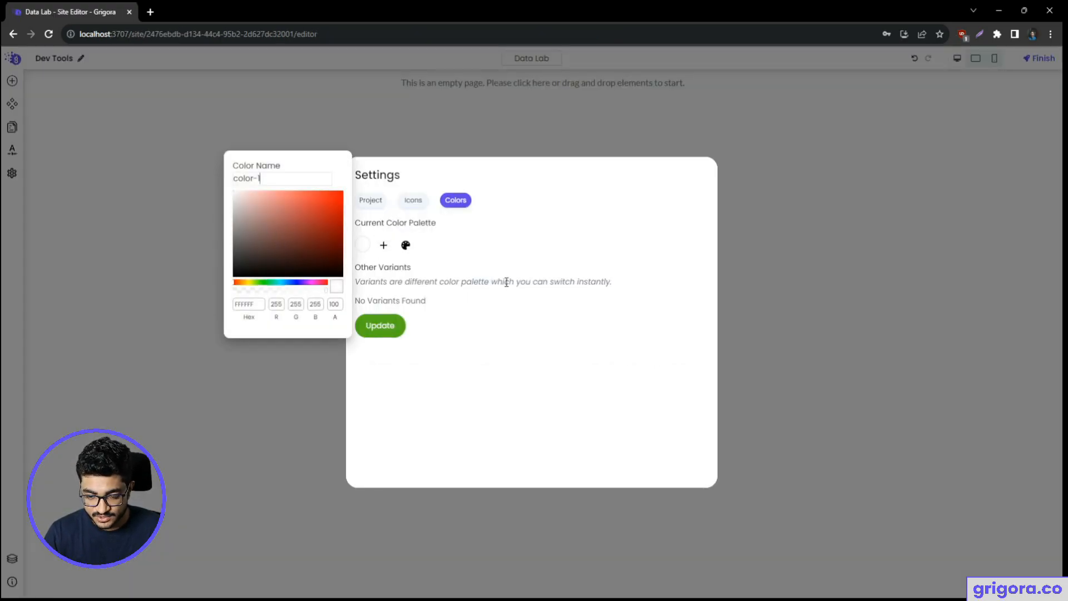
left_click(507, 282)
left_click(383, 245)
left_click_drag(278, 251, 250, 287)
left_click(508, 313)
- Copy the purple swatch's fill 722ED1 from the Figma design and add it as the third colour in the Grigora palette
key("alt+Tab")
left_click(357, 206)
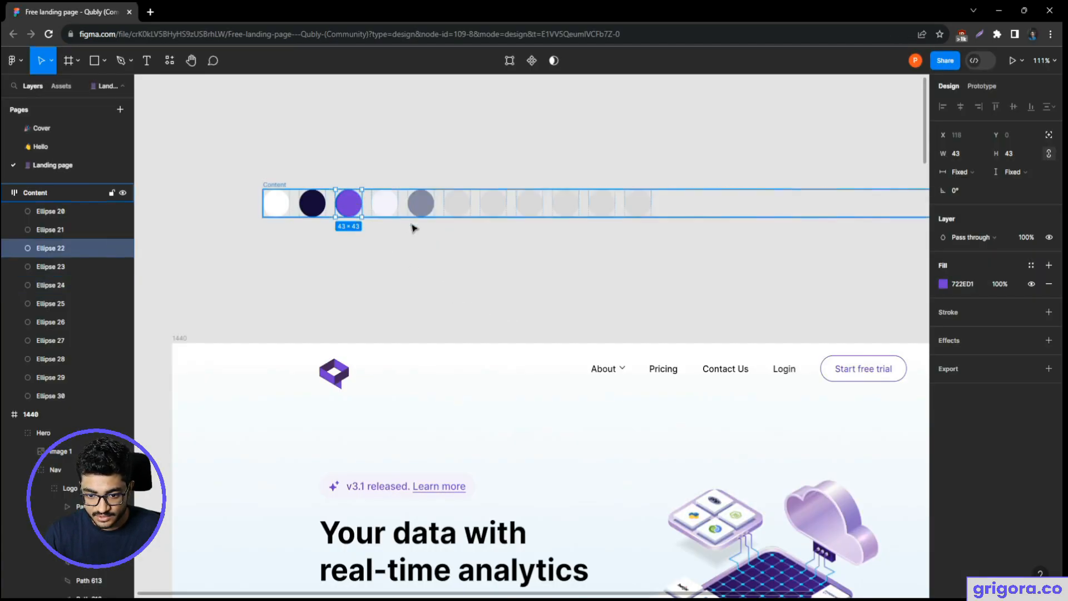
left_click(965, 288)
key("ctrl+c")
key("alt+Tab")
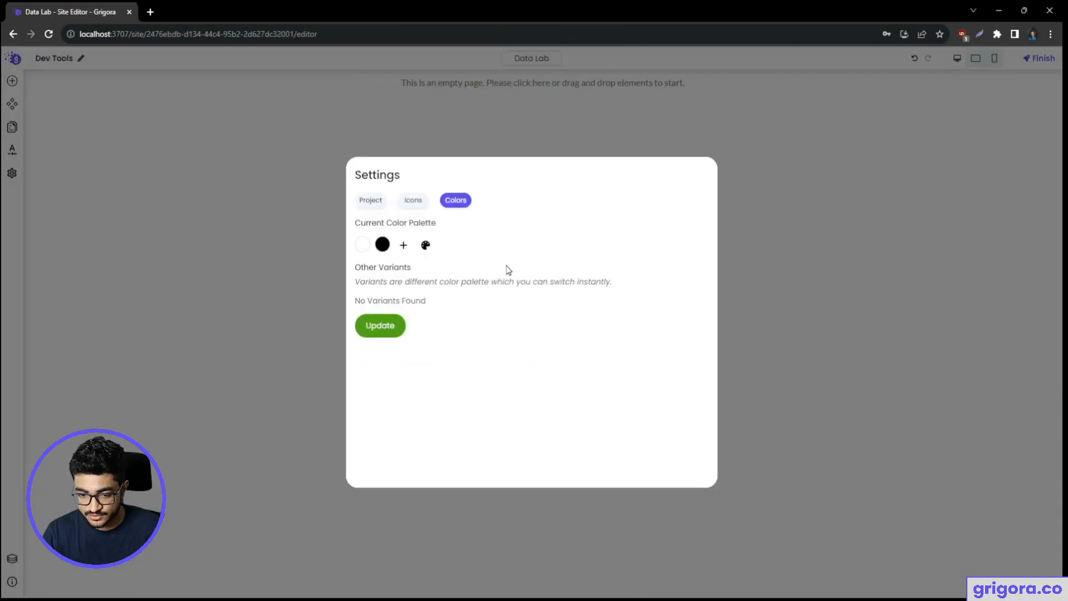
left_click(400, 246)
double_click(291, 306)
key("ctrl+v")
left_click(517, 315)
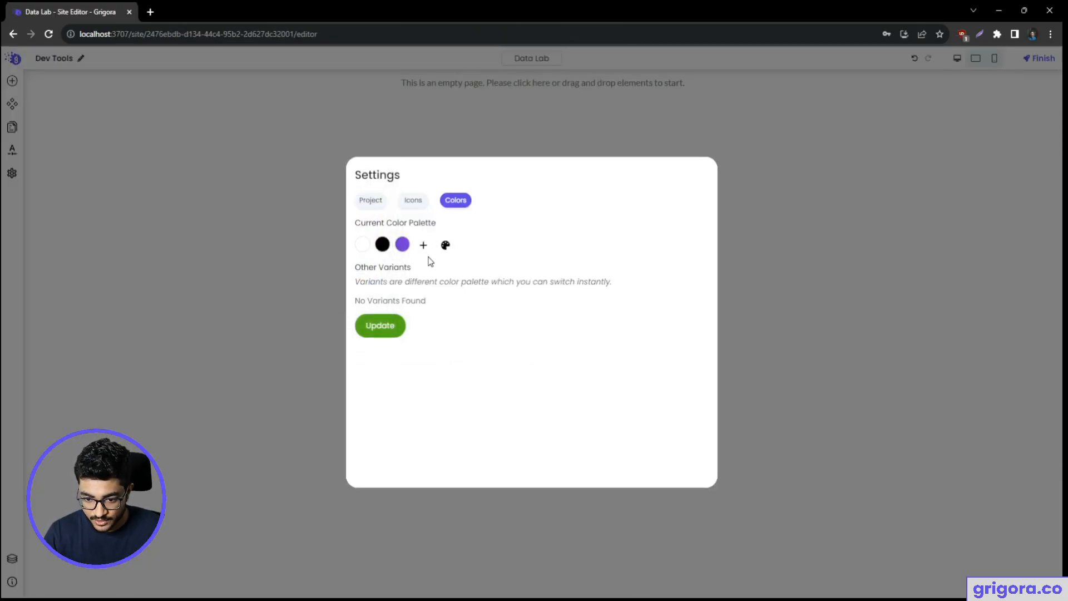
- Copy the pale lavender swatch's fill F7F1FF from Figma and add it as the fourth colour in the Grigora palette
key("alt+Tab")
key("Tab")
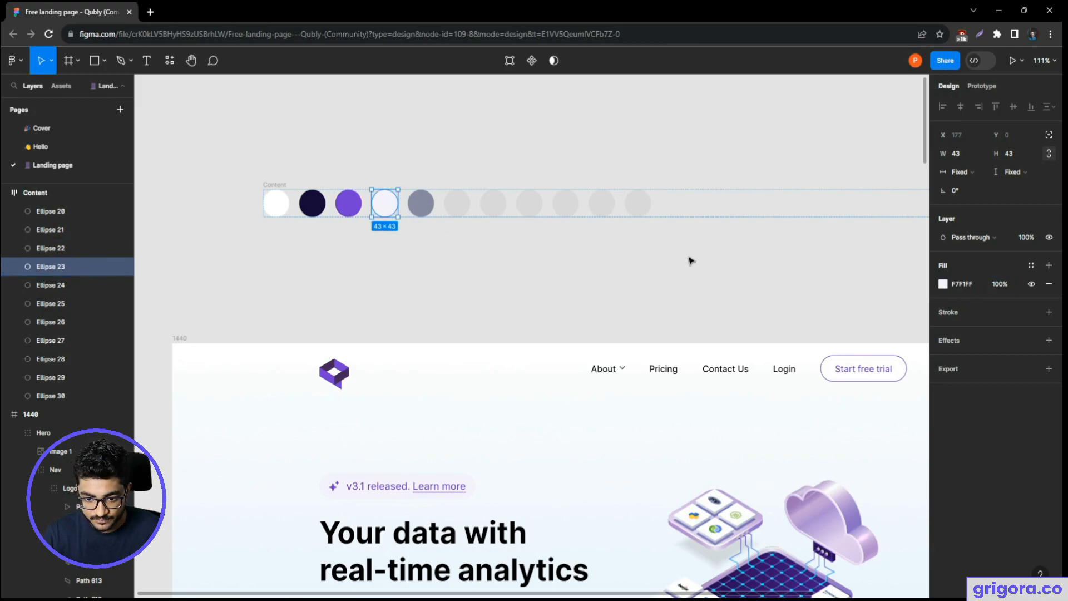
double_click(968, 284)
key("ctrl+c")
key("alt+Tab")
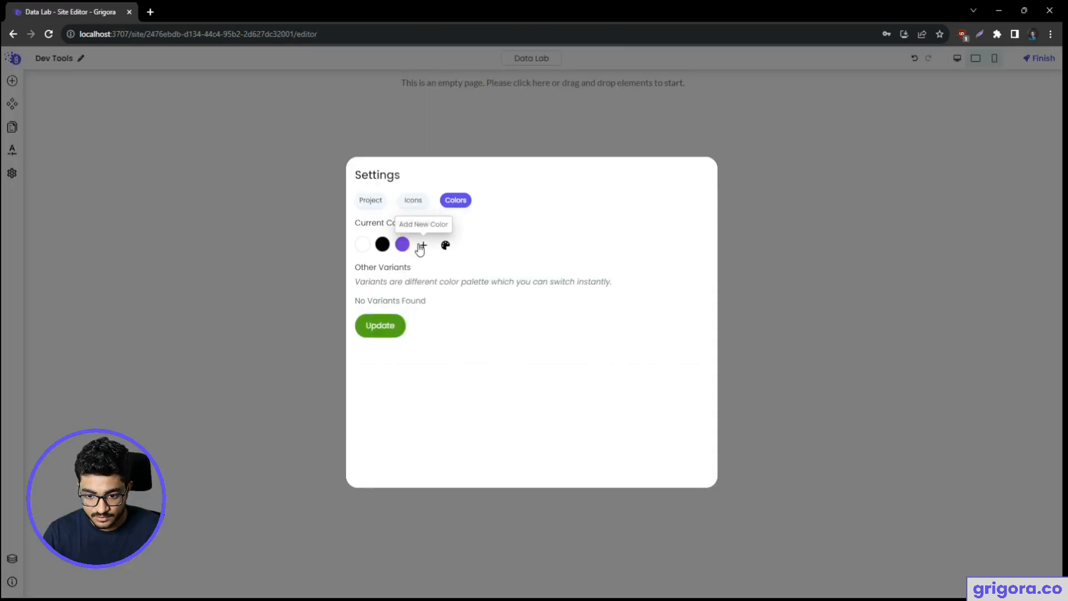
left_click(422, 244)
key("ctrl+v")
- Copy the grey swatch's fill 8989A2 from Figma and add it as the fifth colour in the Grigora palette
key("alt+Tab")
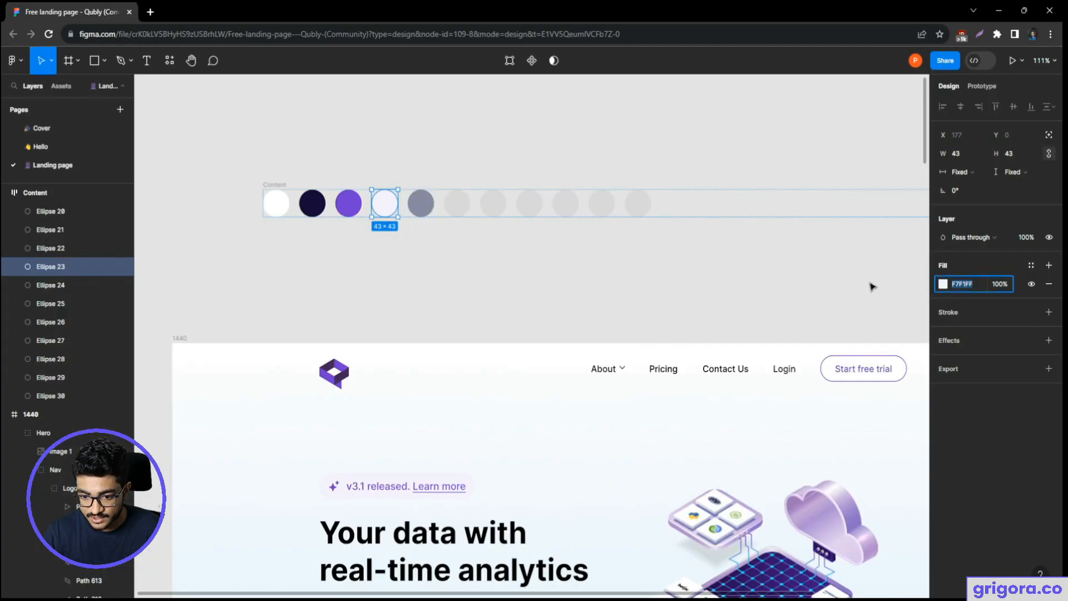
left_click(427, 212)
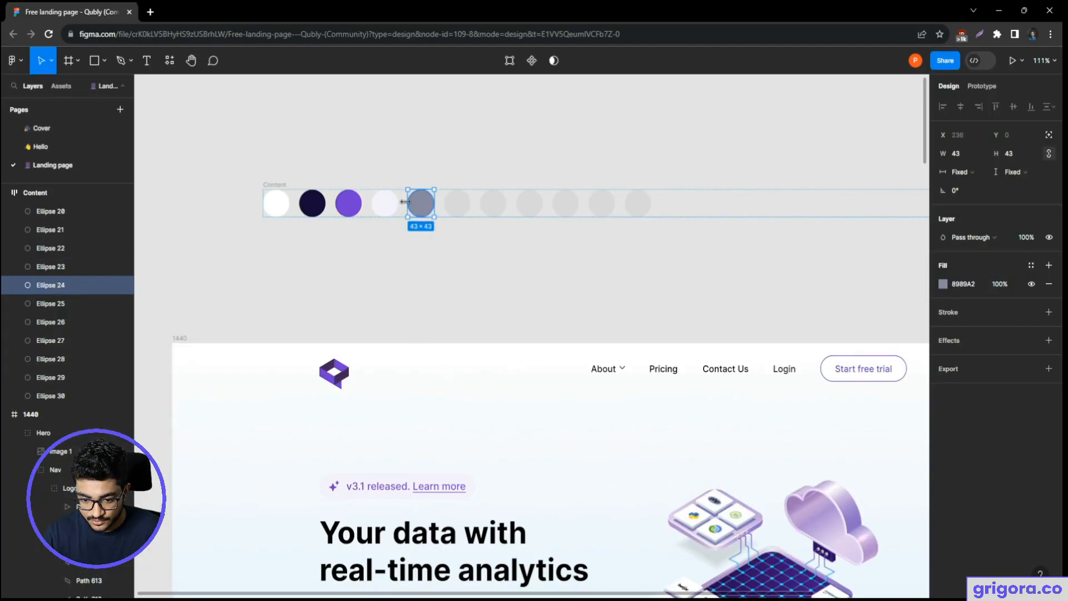
scroll(473, 375, "down", 5)
scroll(427, 327, "up", 5)
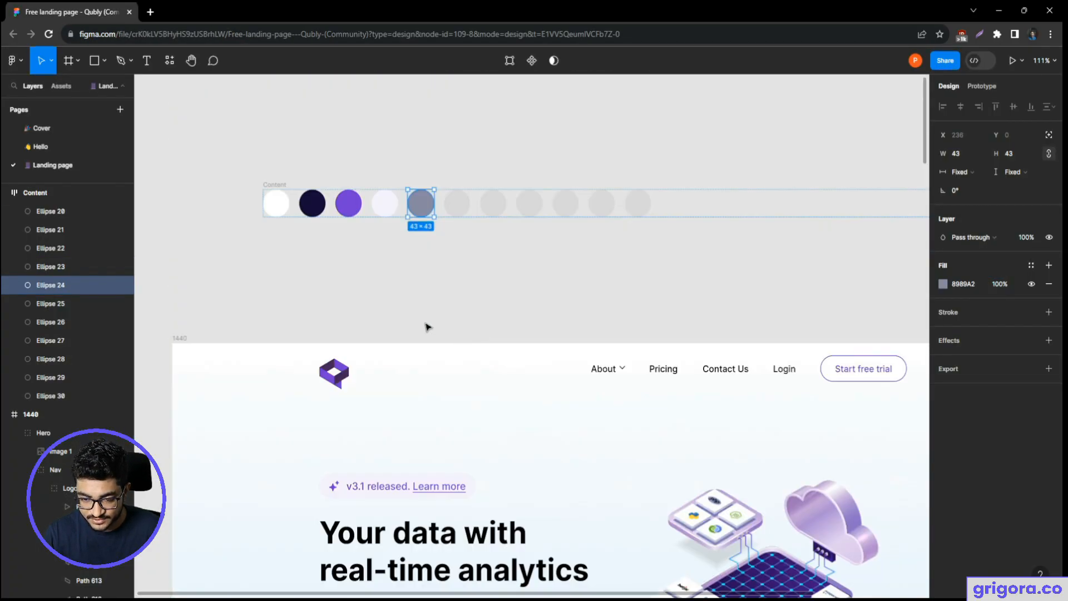
left_click(955, 285)
key("ctrl+c")
key("alt+Tab")
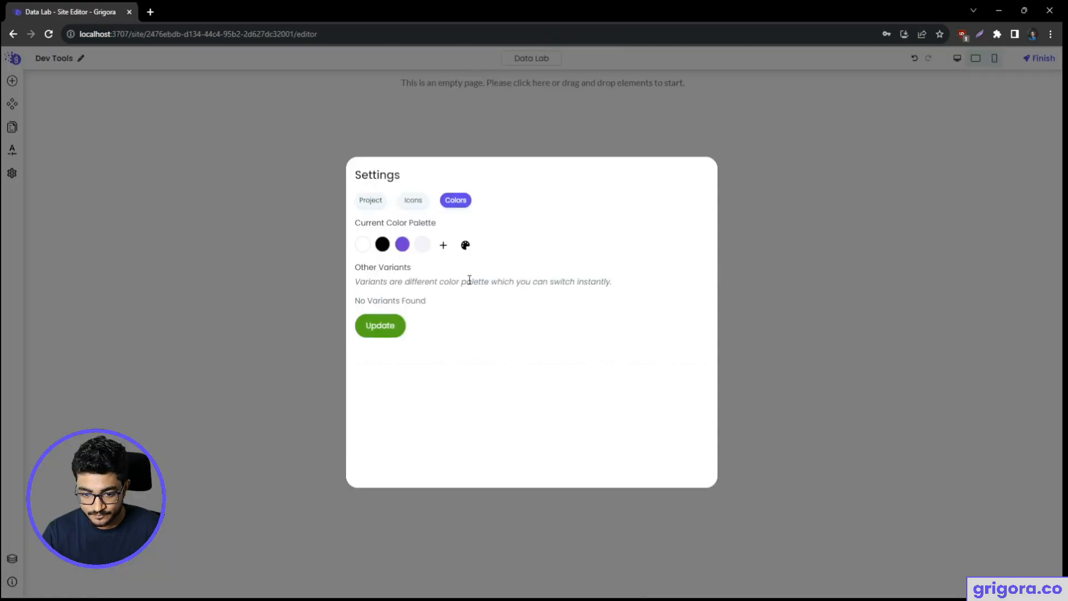
left_click(443, 245)
double_click(333, 305)
key("ctrl+v")
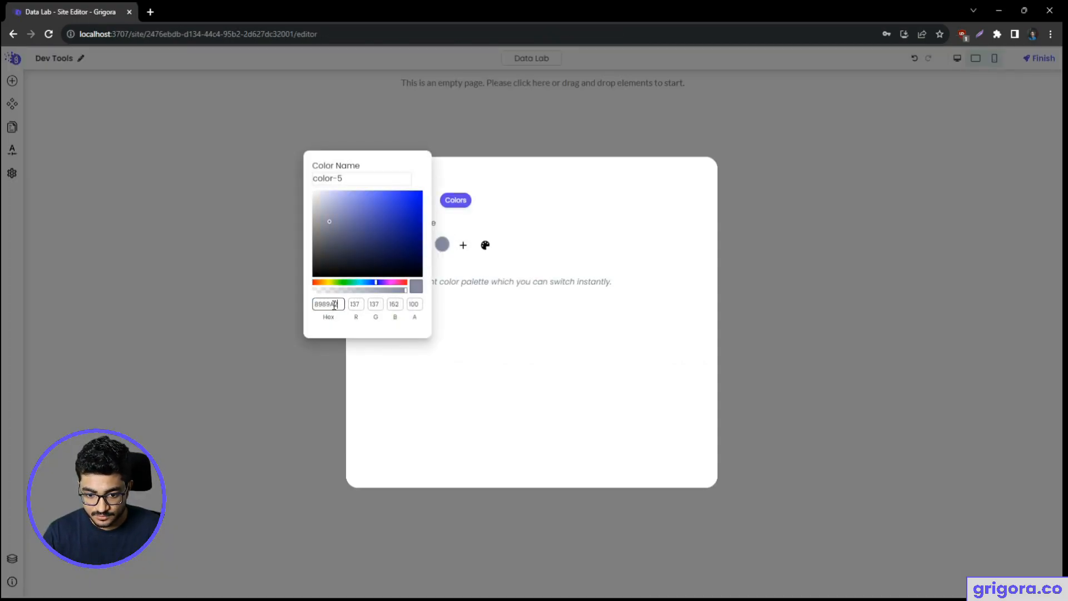
- Check the Figma swatches once more, save the colour palette in Grigora and close the site settings
key("alt+Tab")
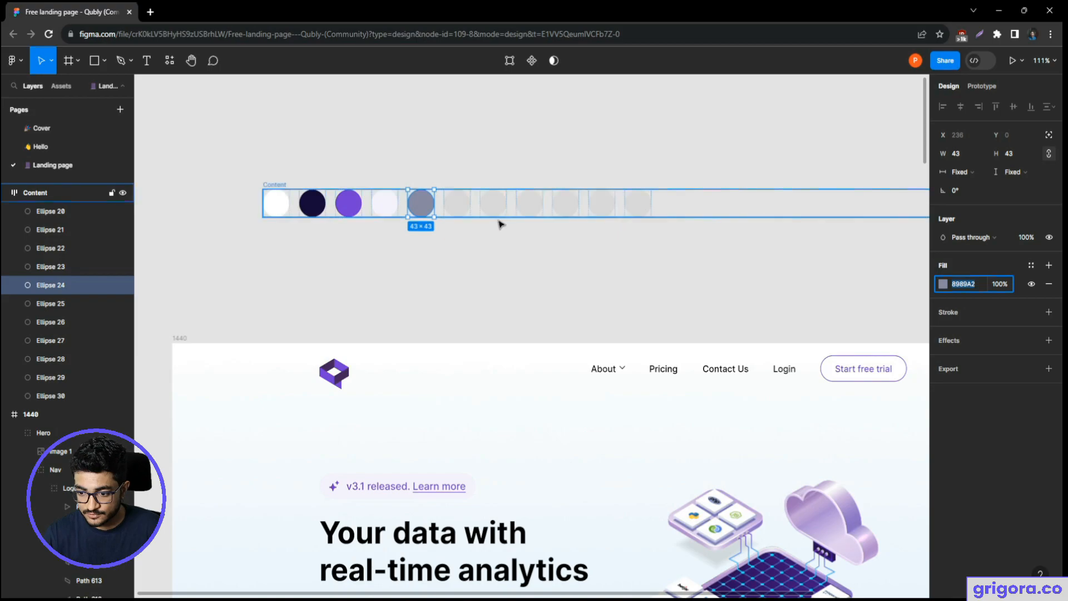
key("alt+Tab")
left_click(405, 370)
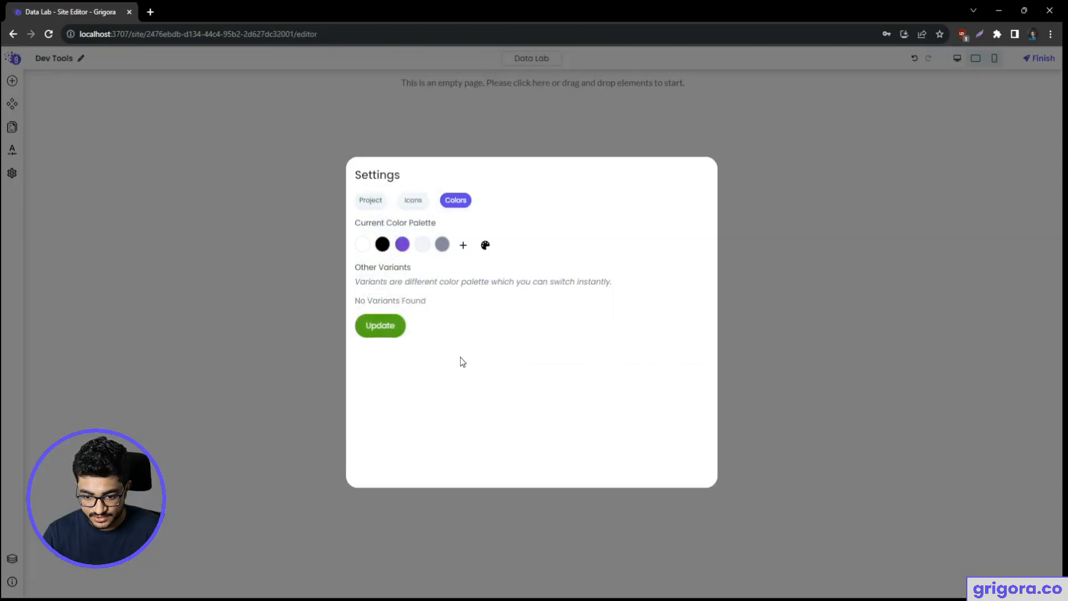
left_click(392, 336)
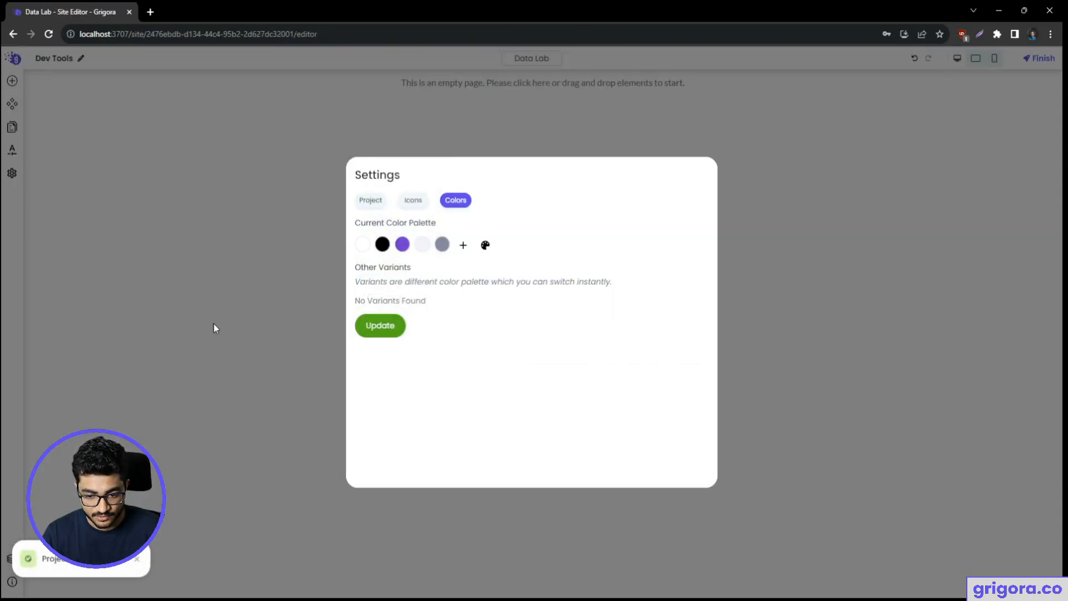
left_click(241, 275)
- Switch to the Figma design and inspect the text properties of the hero heading "Your data with real-time analytics"
key("alt+Tab")
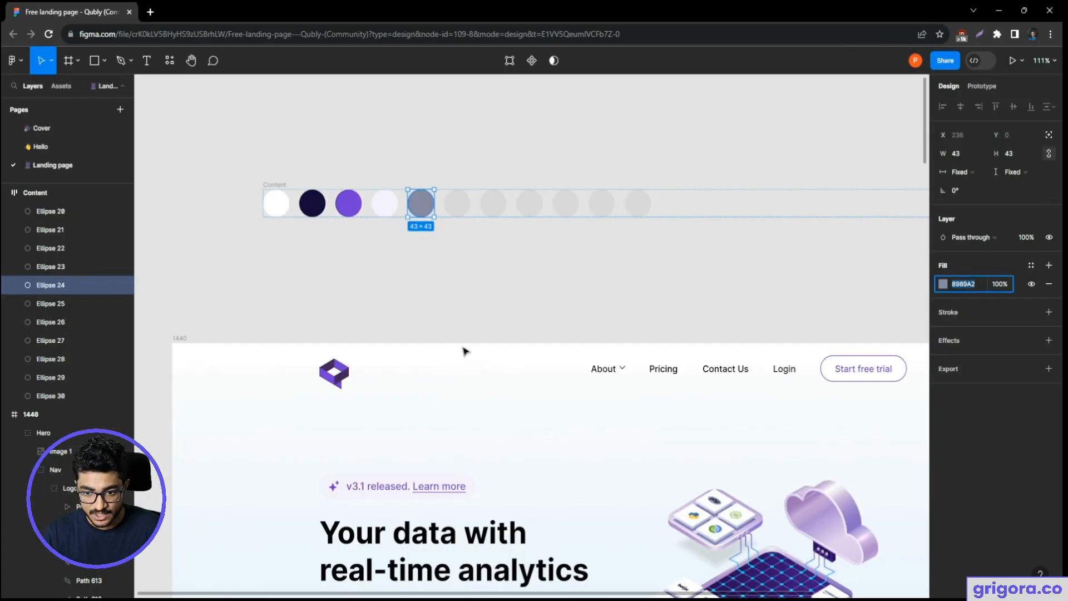
scroll(525, 362, "down", 5)
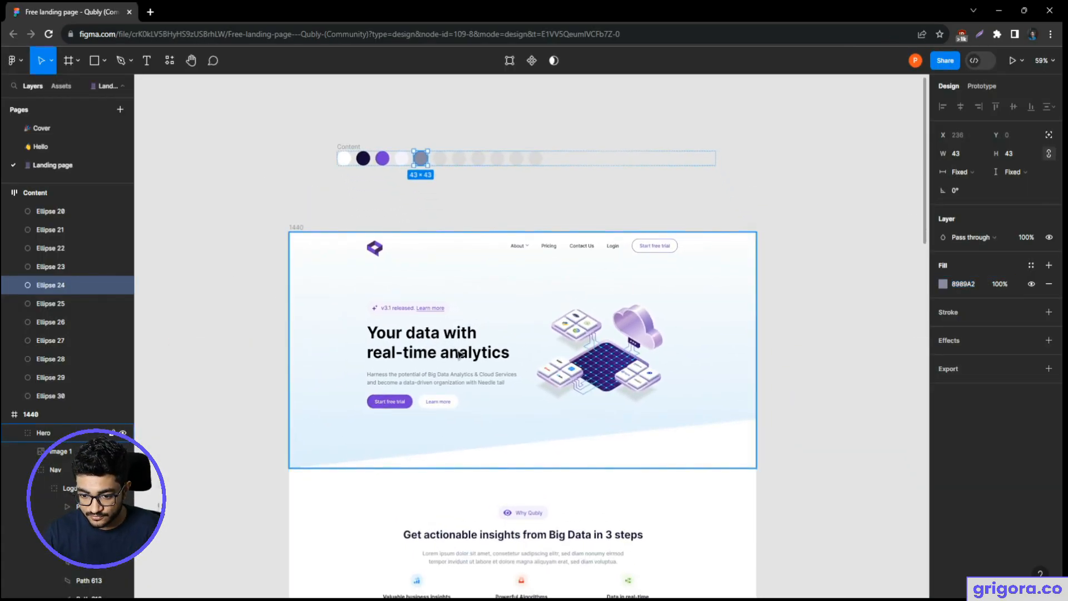
scroll(484, 313, "up", 2)
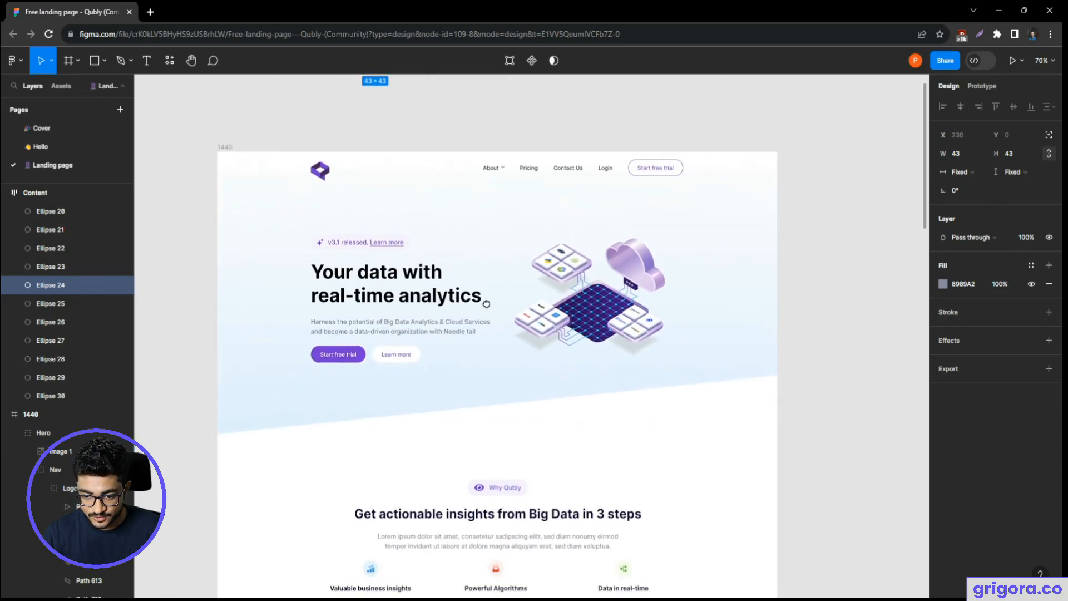
scroll(492, 356, "down", 3)
scroll(502, 407, "down", 3)
scroll(490, 356, "up", 3)
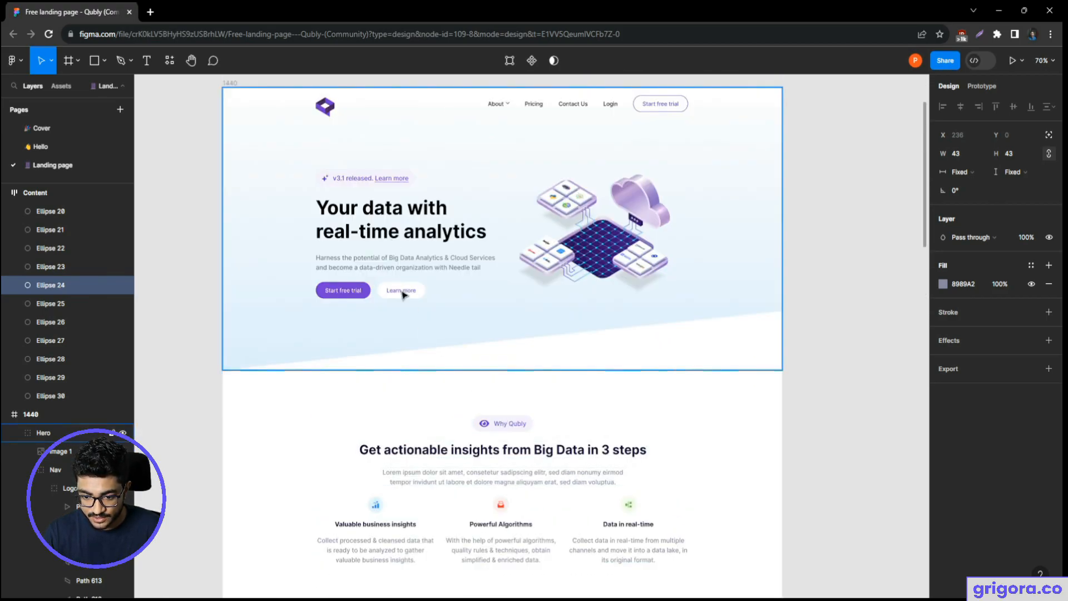
double_click(398, 238)
left_click(406, 222)
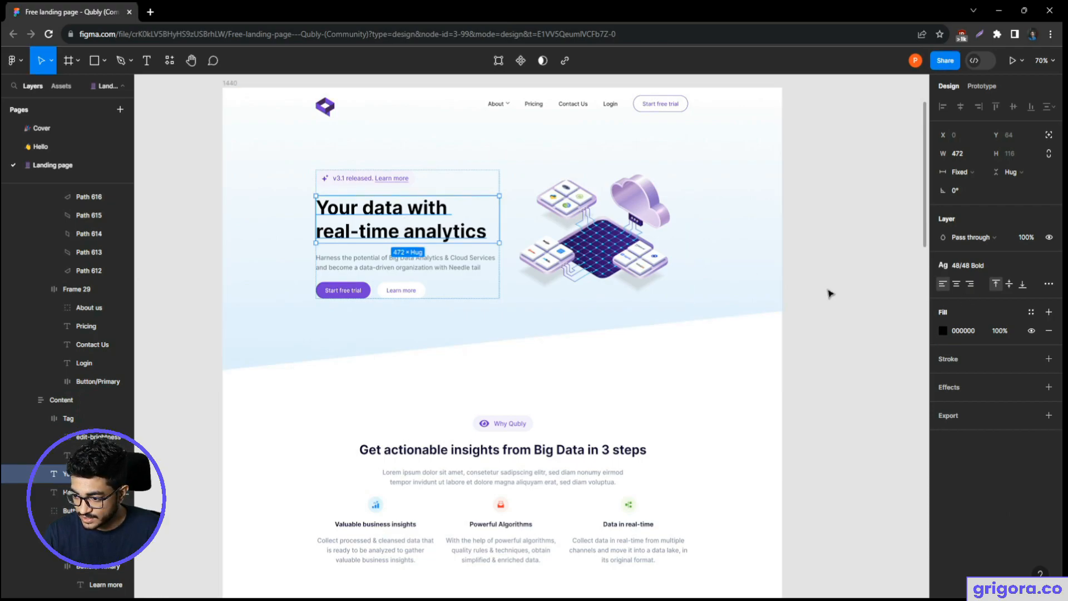
double_click(409, 219)
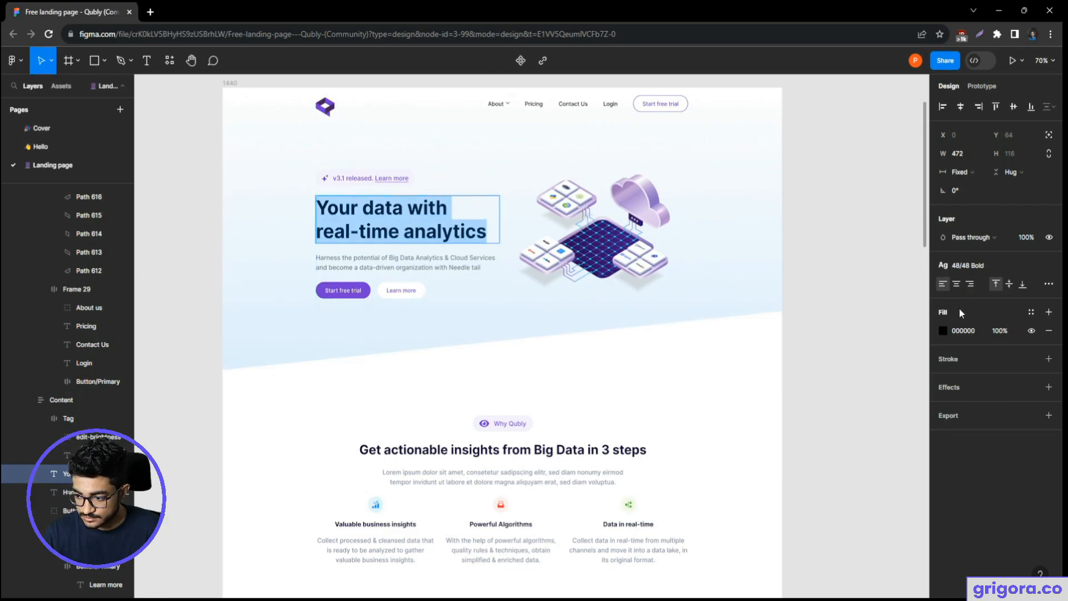
- Switch back to Grigora and set the Body typography style's font family to Inter
key("alt+Tab")
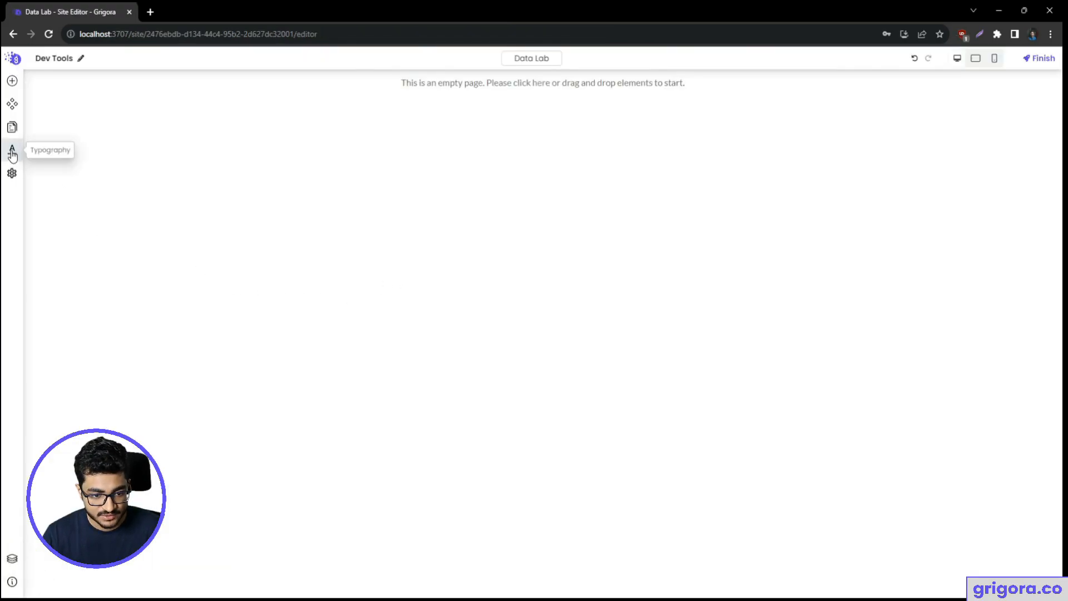
left_click(12, 149)
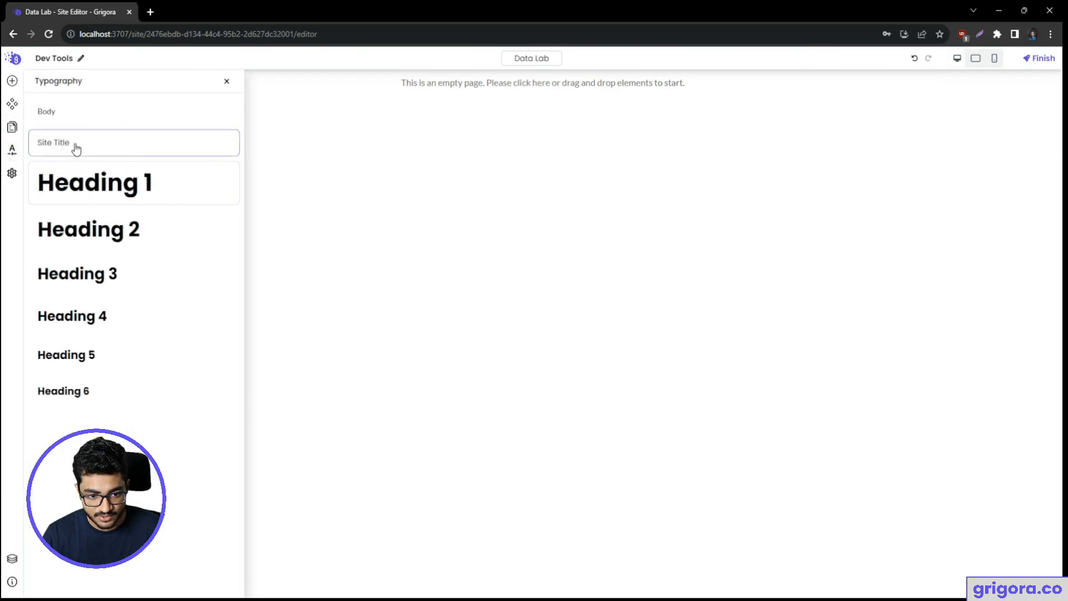
left_click(87, 117)
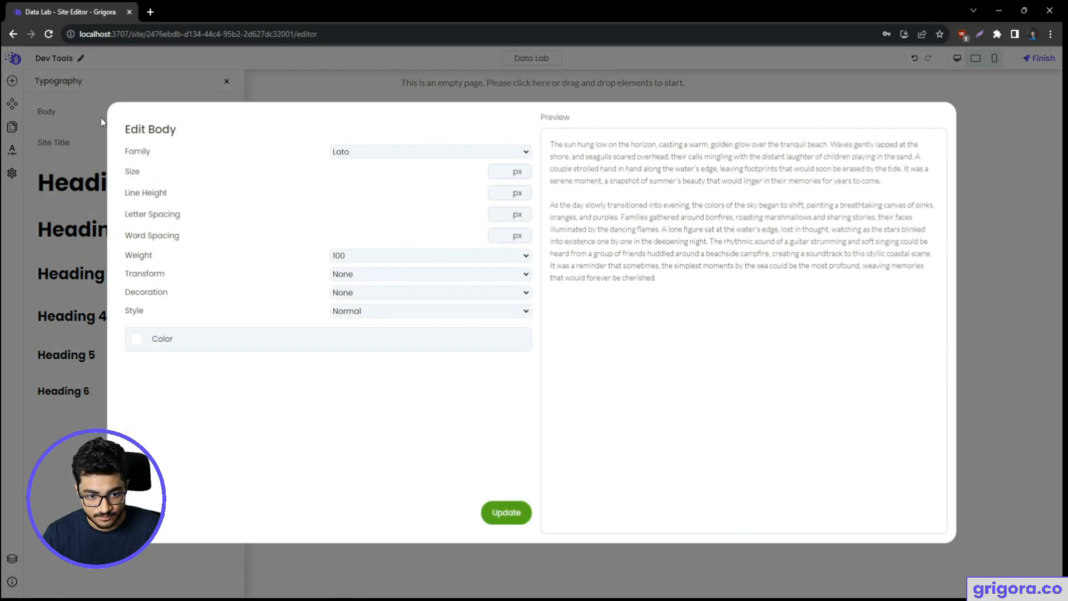
left_click(404, 152)
type("inter")
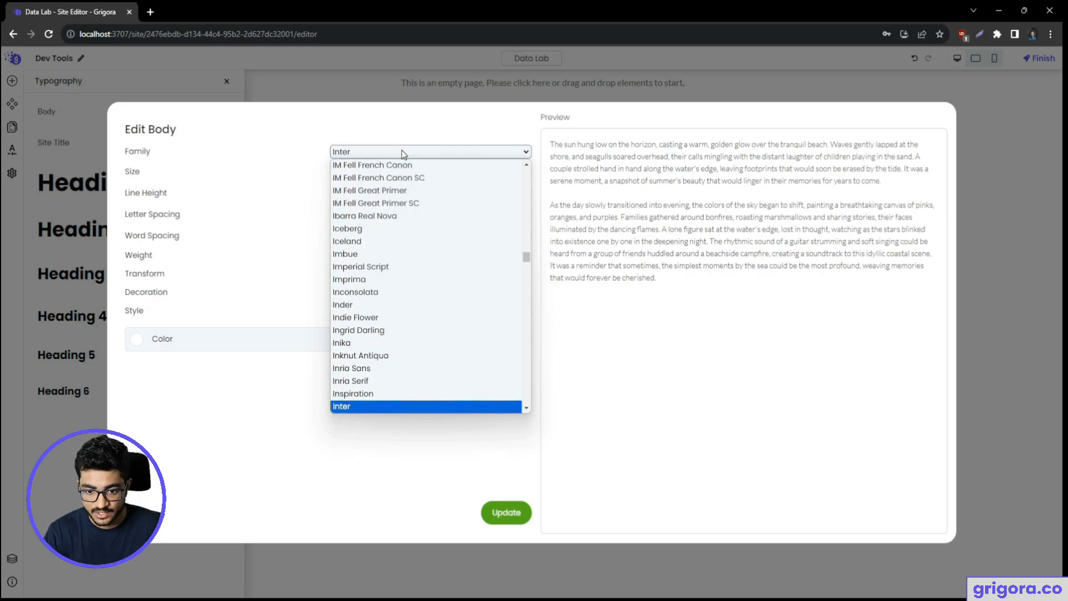
left_click(389, 407)
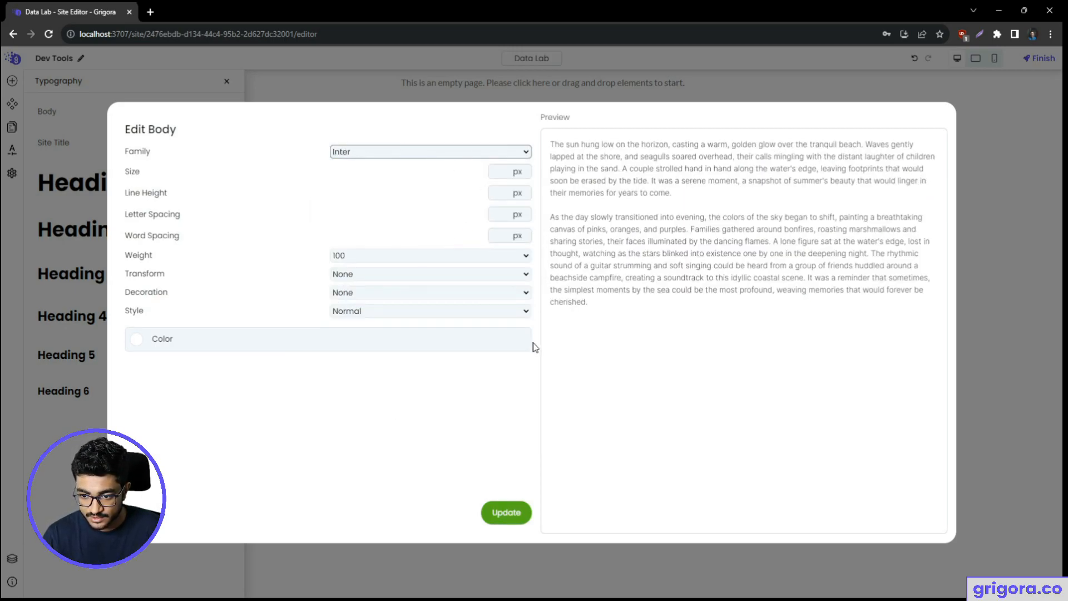
left_click(507, 512)
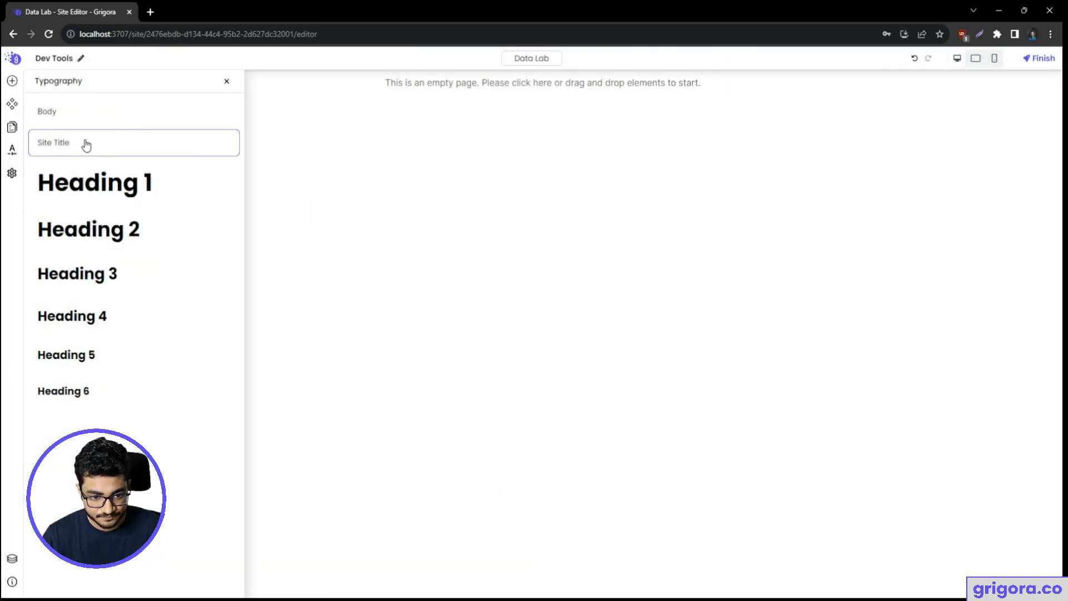
- Set the Heading 1 typography style's font family to Inter and save the style
left_click(109, 196)
left_click(446, 155)
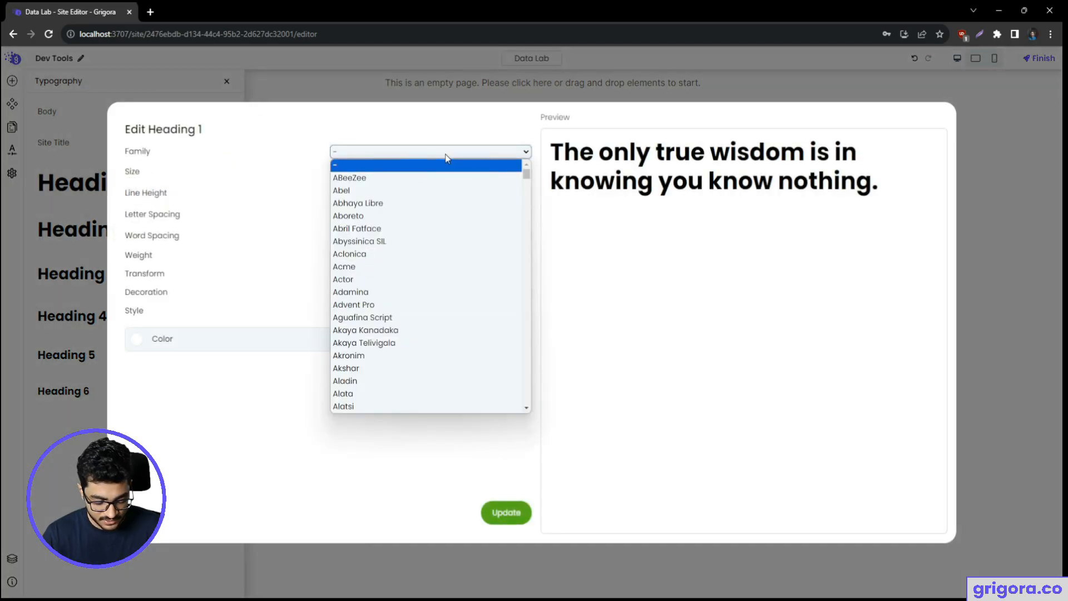
type("in")
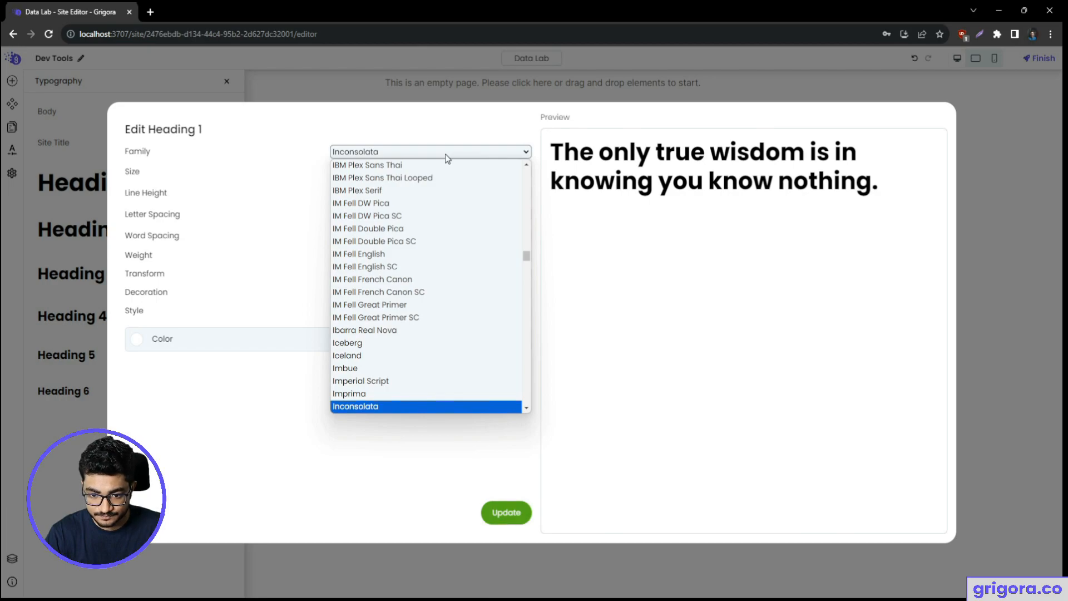
type("te")
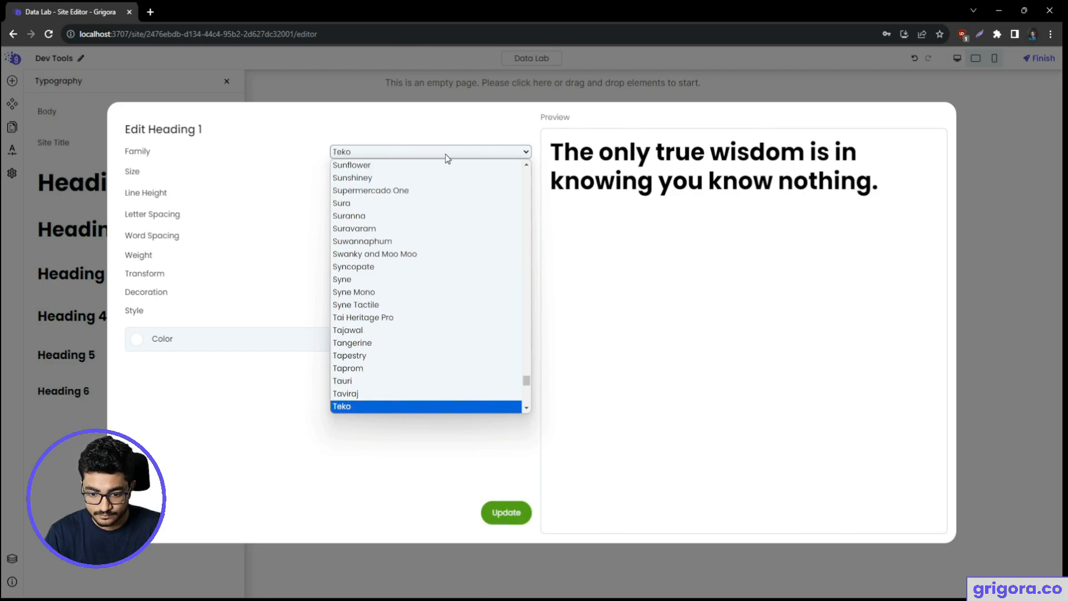
type("inter")
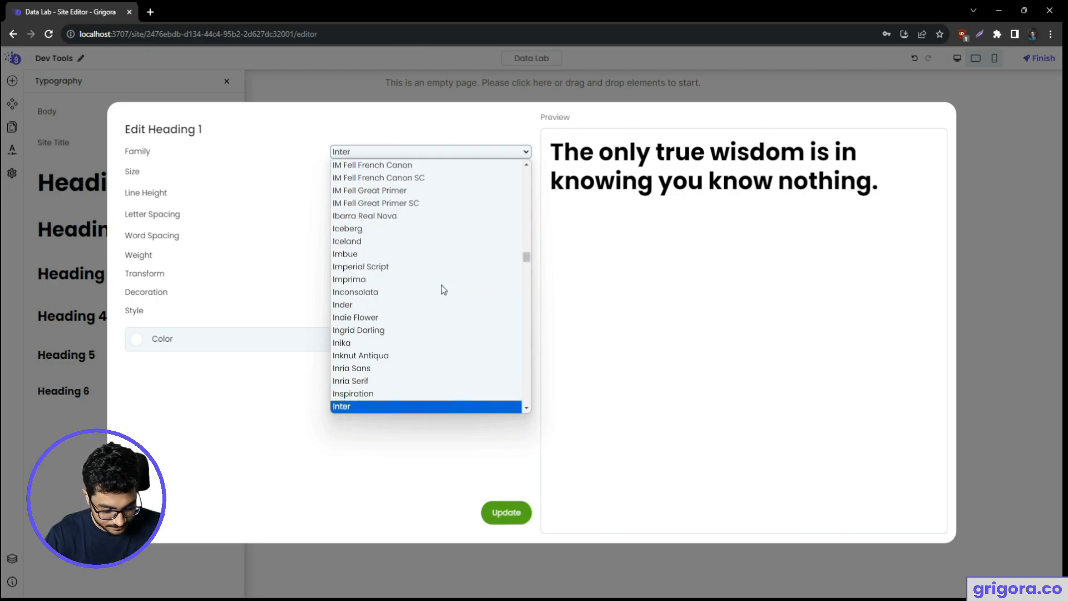
left_click(412, 409)
left_click(505, 511)
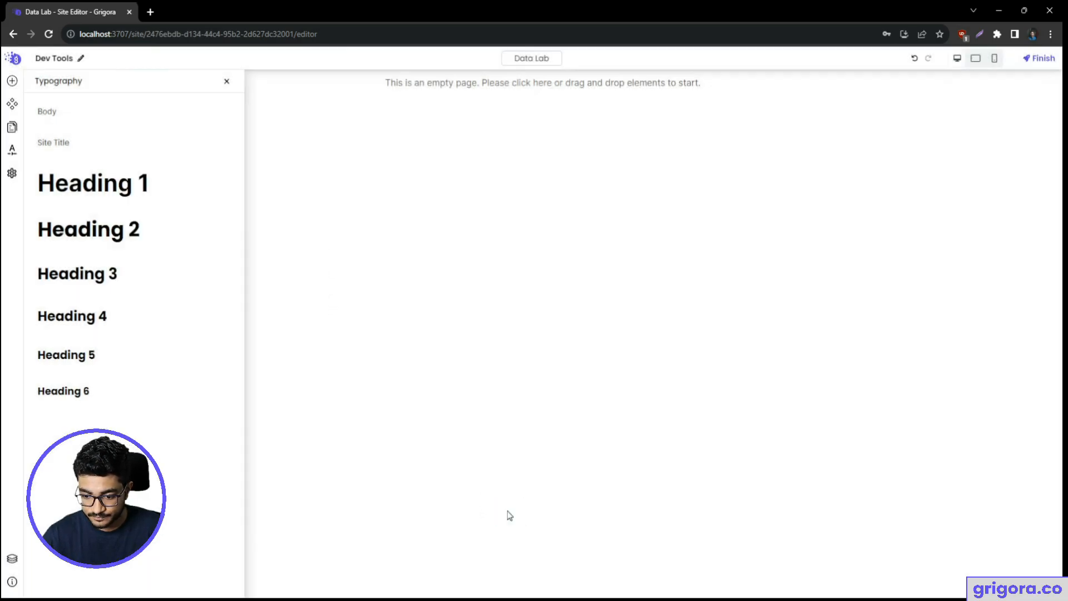
- Set the Heading 2 typography style's font family to Inter and save the style
left_click(124, 226)
left_click(470, 154)
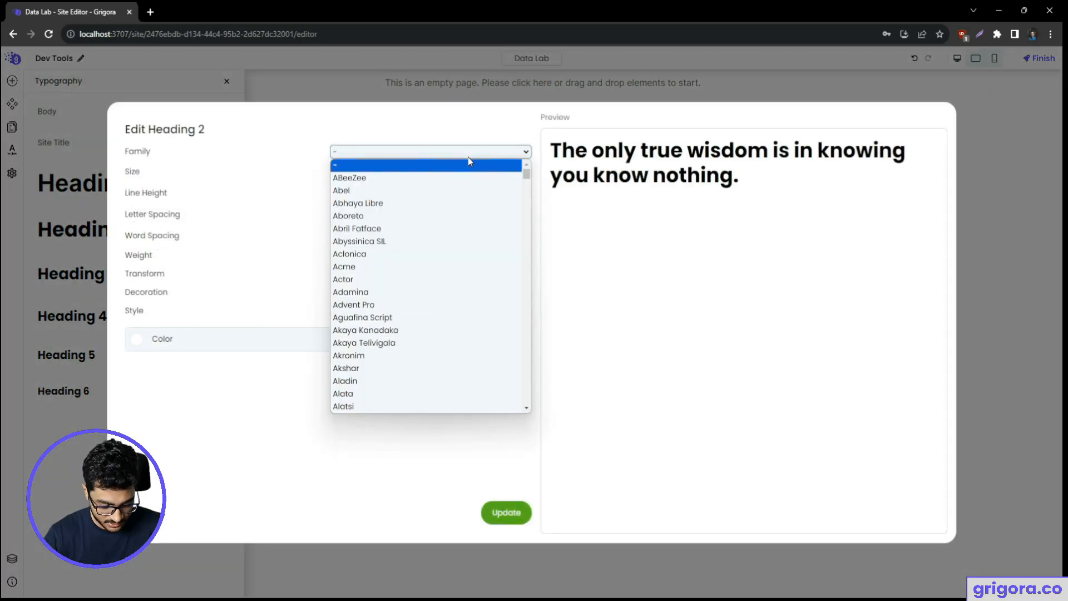
type("inter")
left_click(412, 409)
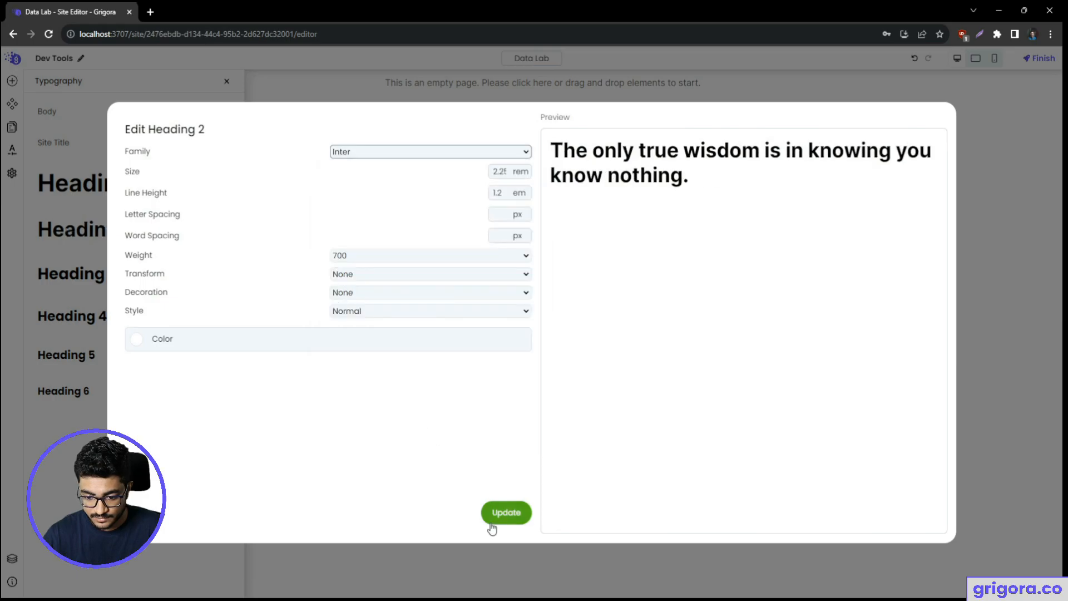
left_click(493, 514)
- Set the Heading 3 typography style's font family to Inter, save it and close the typography settings
left_click(166, 273)
left_click(431, 159)
type("inter")
left_click(484, 403)
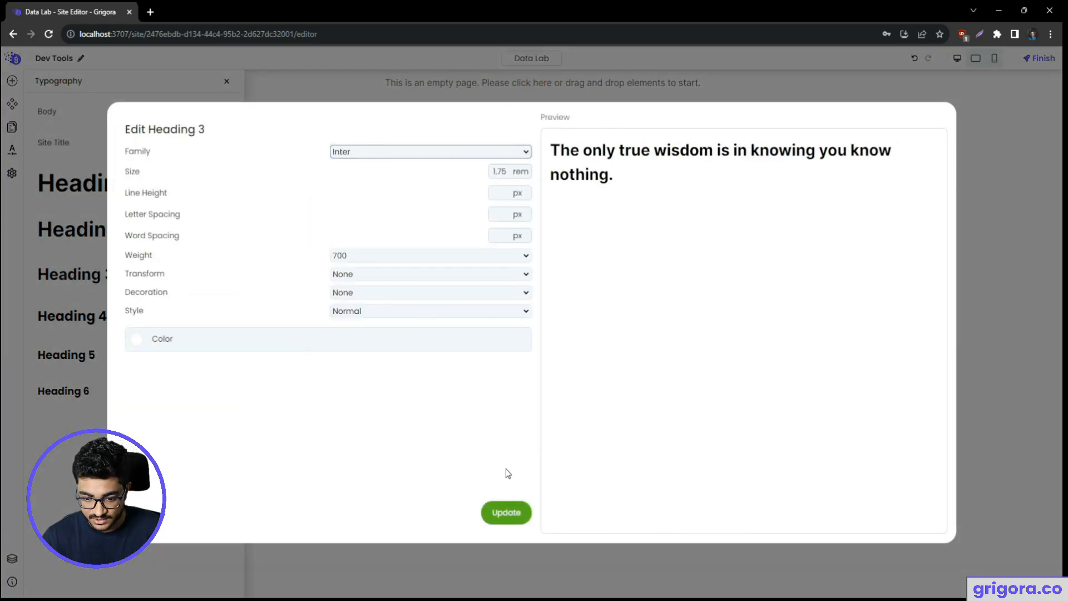
left_click(507, 511)
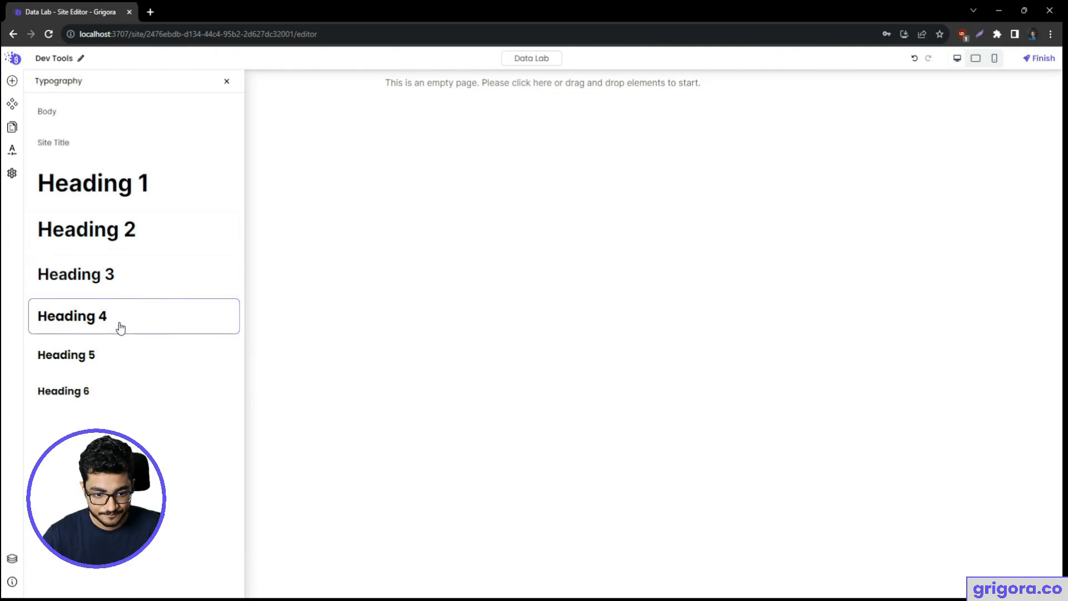
left_click(442, 296)
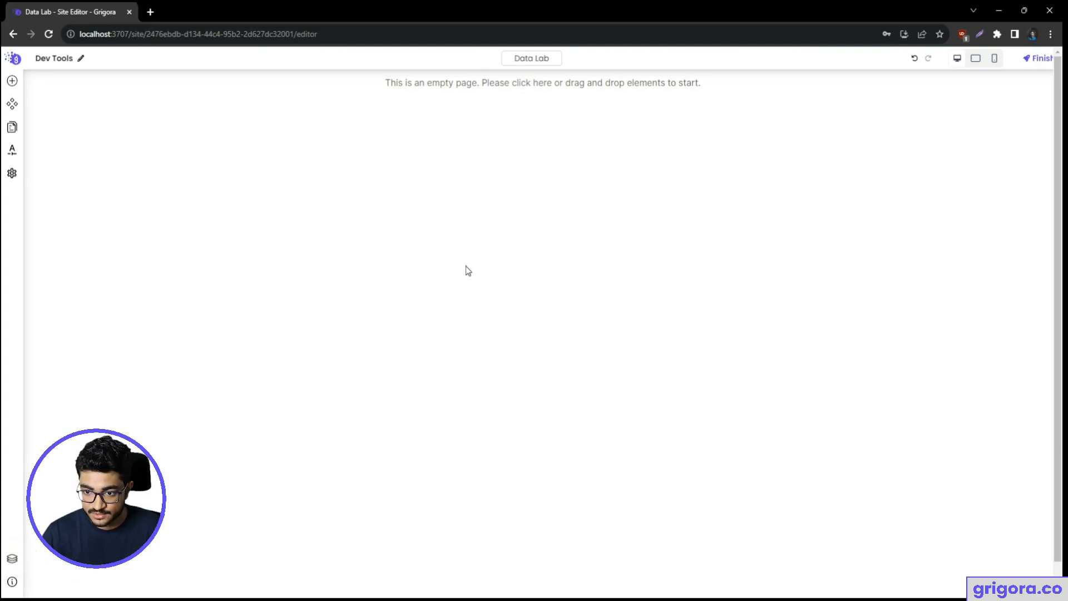
- Switch to the Figma design and examine the landing page's hero background and Why Qubly sections
key("alt+Tab")
scroll(656, 308, "down", 20)
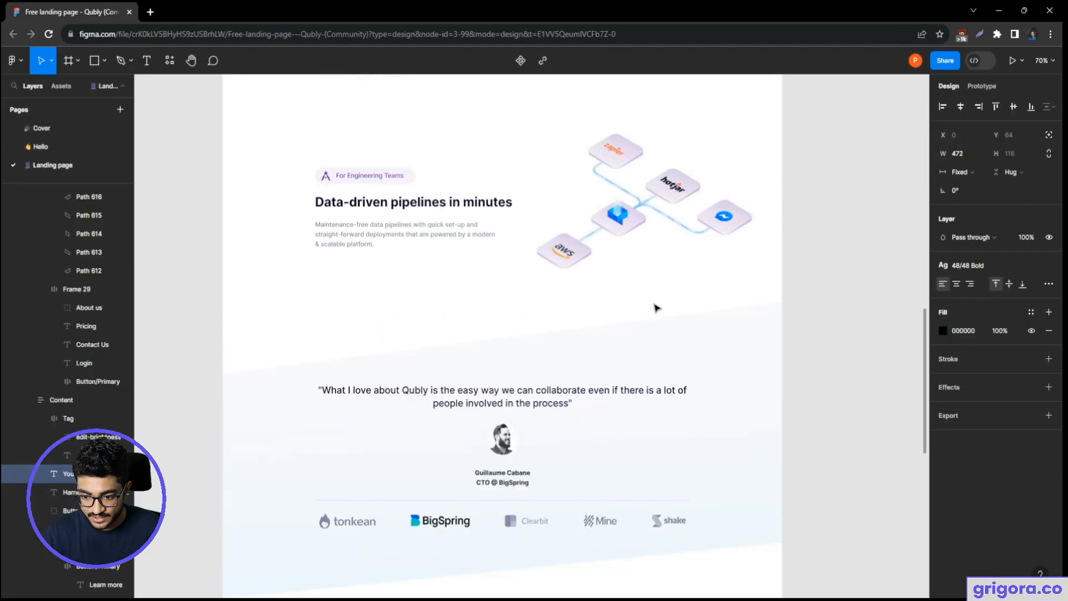
scroll(657, 307, "up", 20)
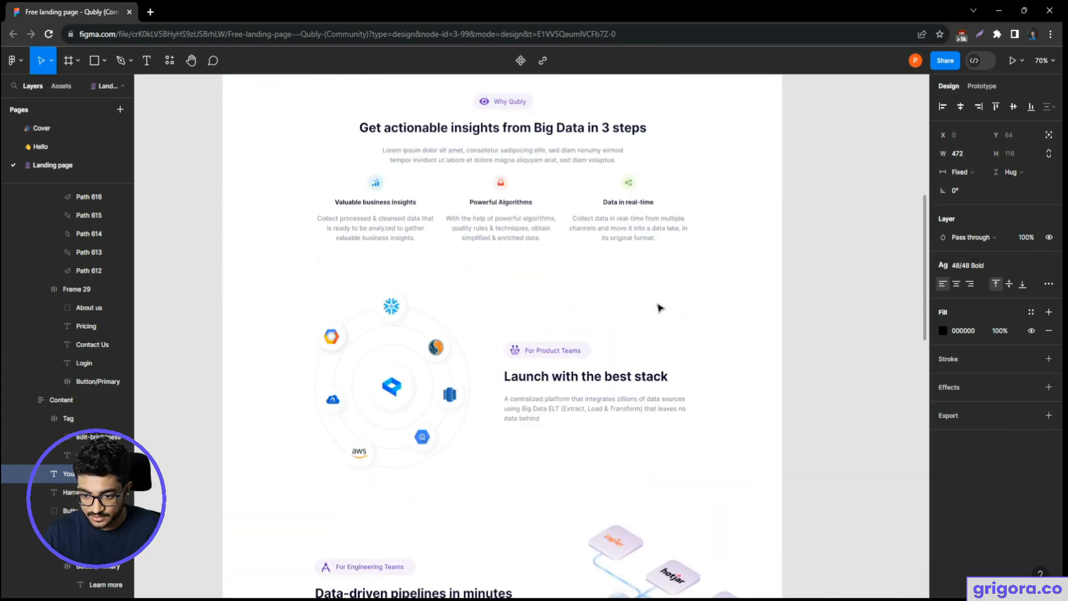
scroll(658, 308, "down", 5)
scroll(717, 356, "down", 1)
key("Escape")
left_click(643, 207)
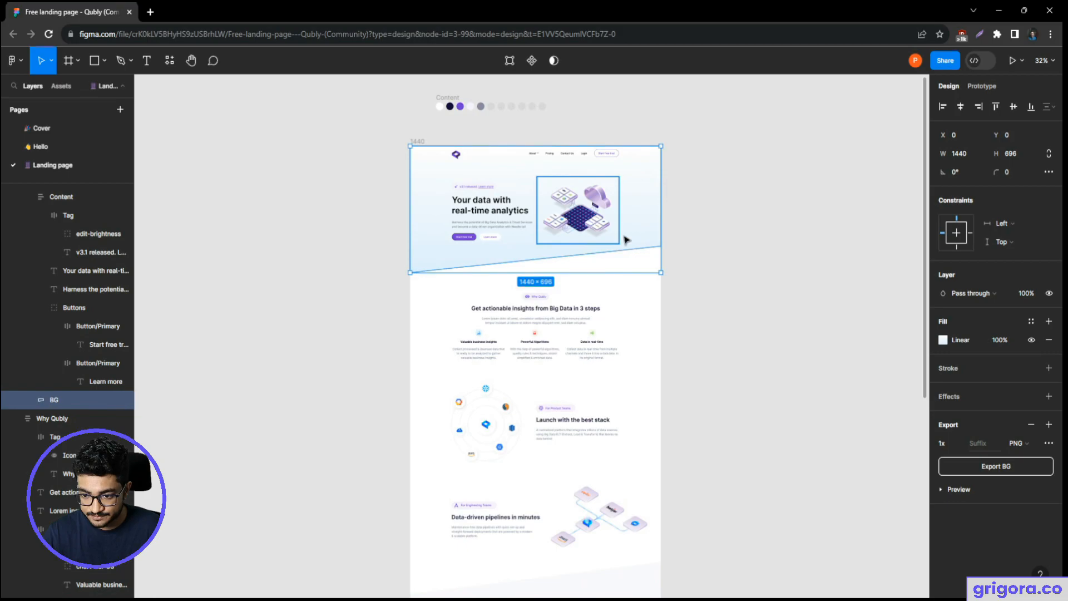
scroll(626, 343, "down", 3)
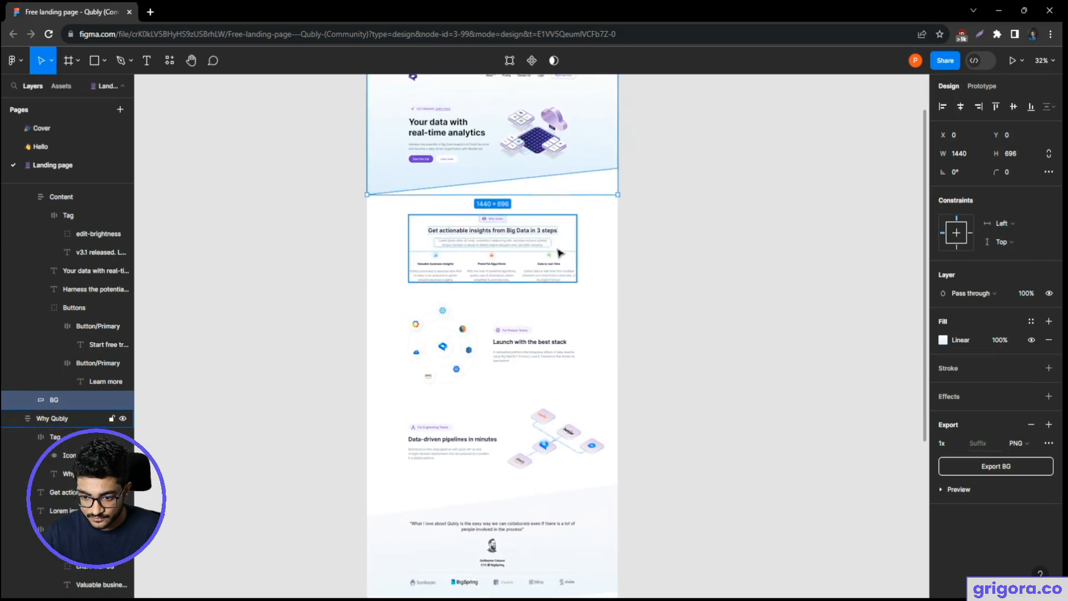
left_click(567, 247)
scroll(567, 247, "up", 4)
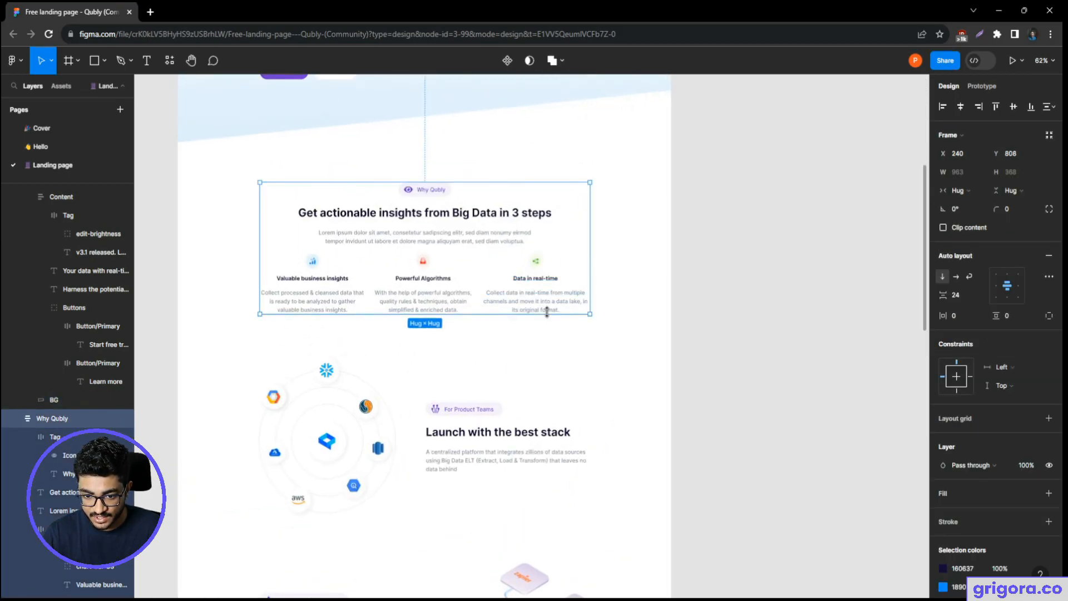
- Examine the For Product Teams, For Engineering Teams, Testimonial, Signup form and Footer groups of the Figma landing page one by one
scroll(570, 273, "down", 3)
left_click(577, 297)
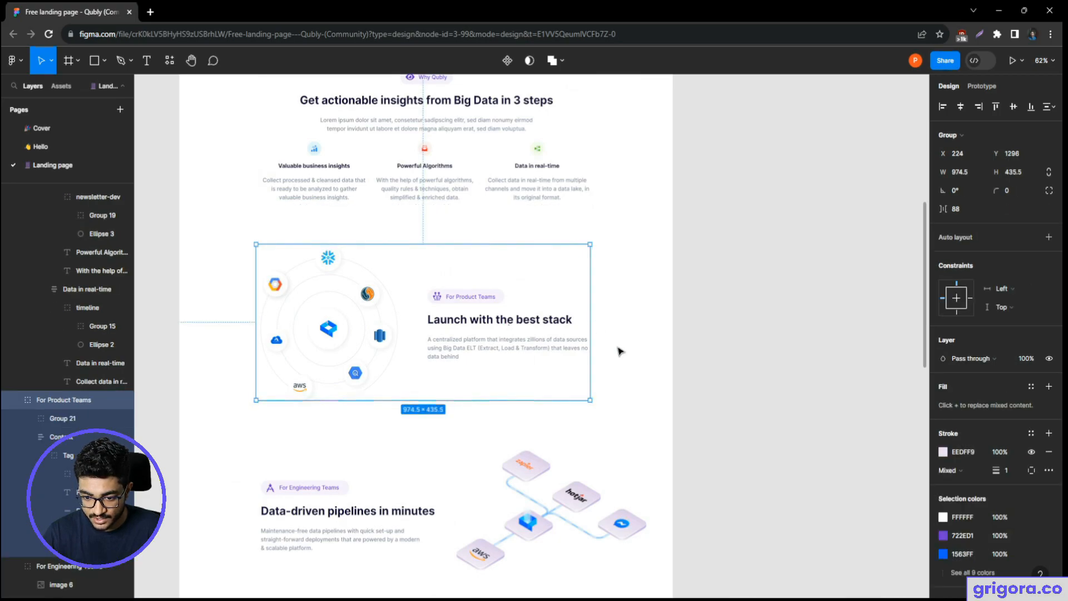
scroll(620, 350, "down", 3)
left_click(593, 309)
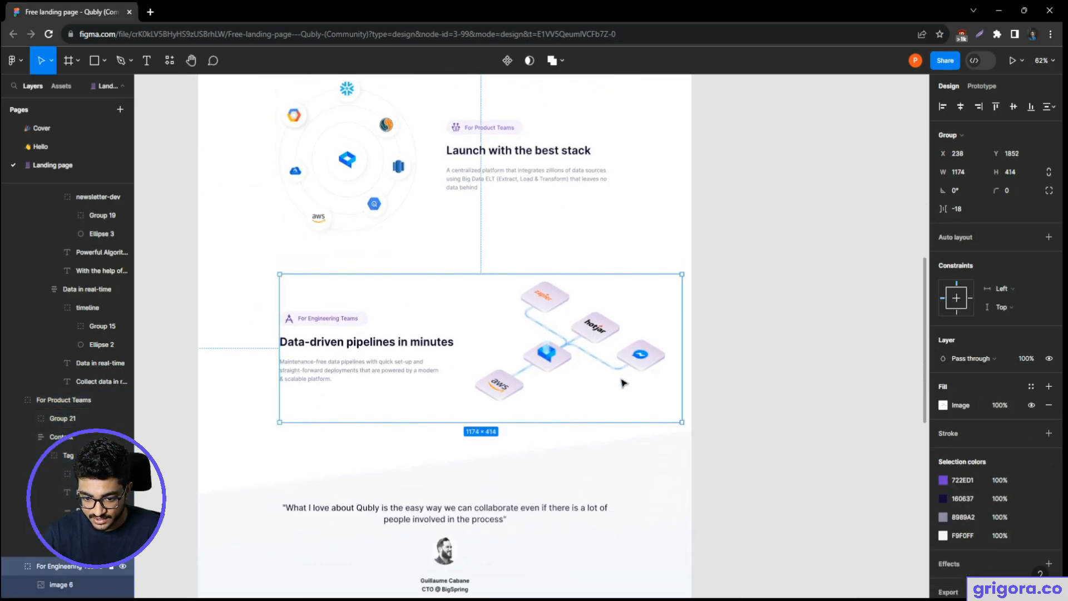
scroll(623, 378, "down", 4)
left_click(604, 331)
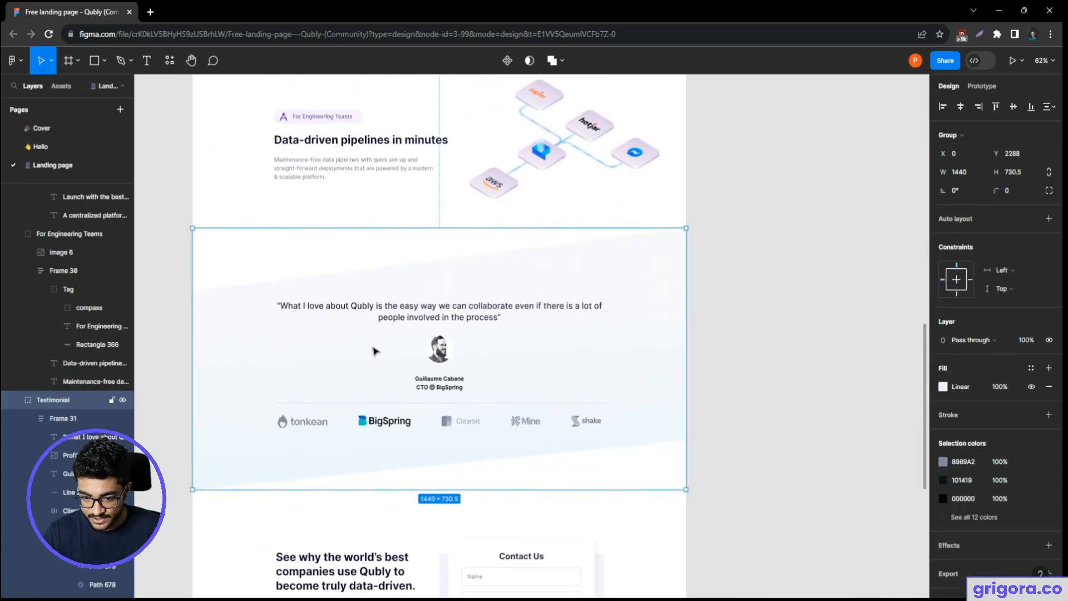
scroll(573, 403, "down", 6)
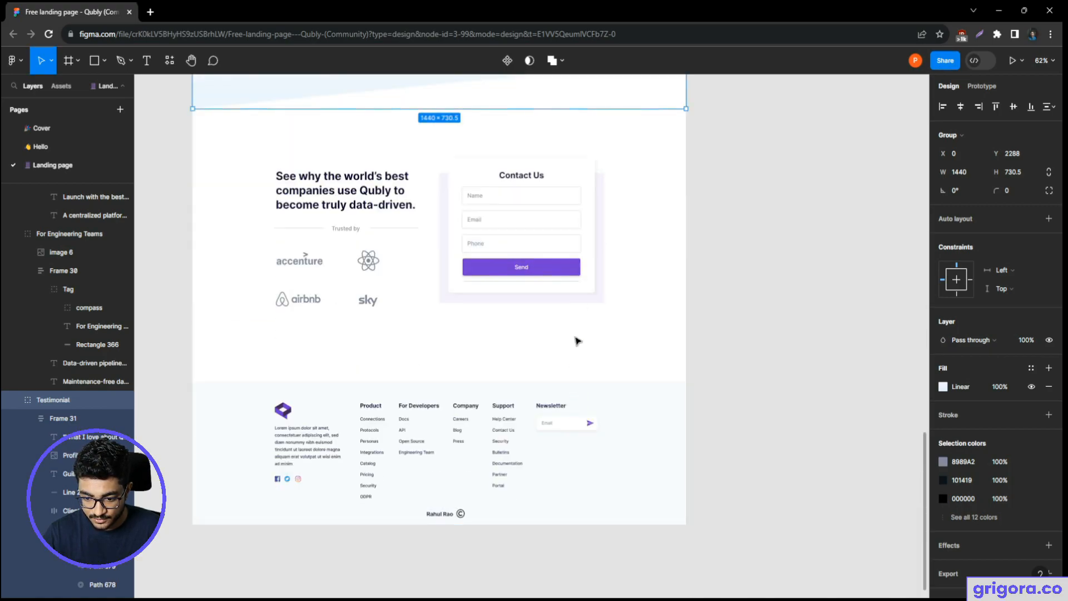
left_click(604, 238)
scroll(607, 362, "down", 2)
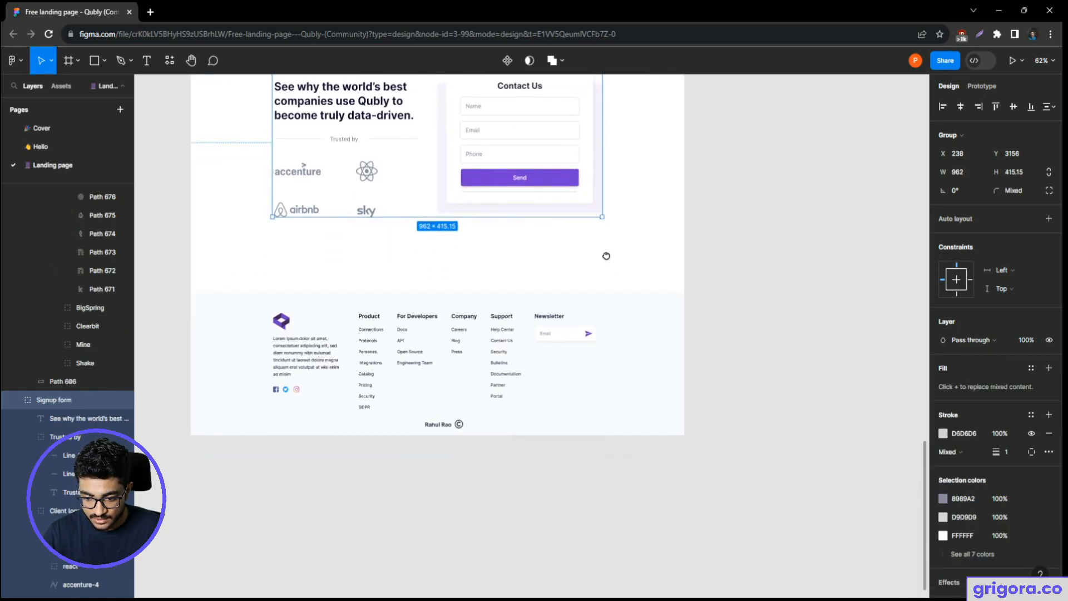
left_click(641, 322)
- Review the overall section structure of the Figma landing page from the hero down to the contact form
scroll(642, 322, "up", 20)
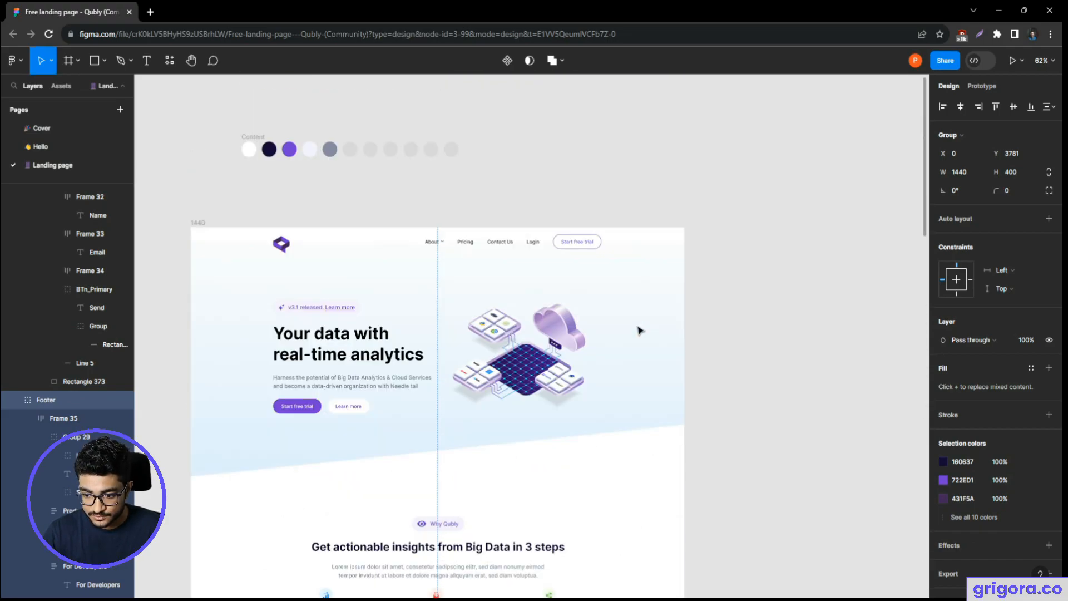
scroll(640, 330, "down", 5)
scroll(640, 331, "down", 3)
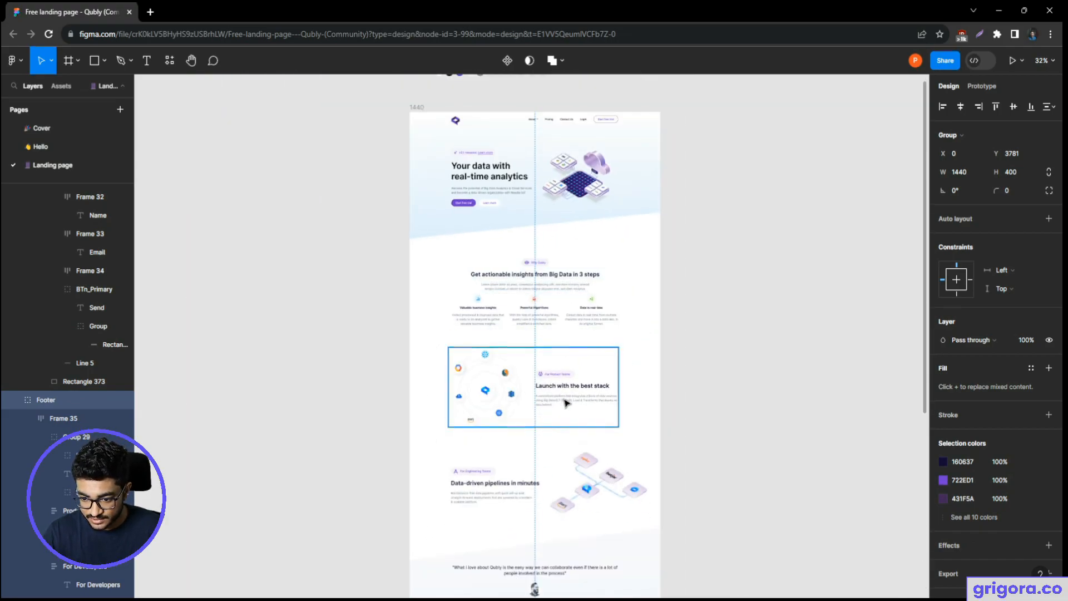
scroll(565, 402, "down", 4)
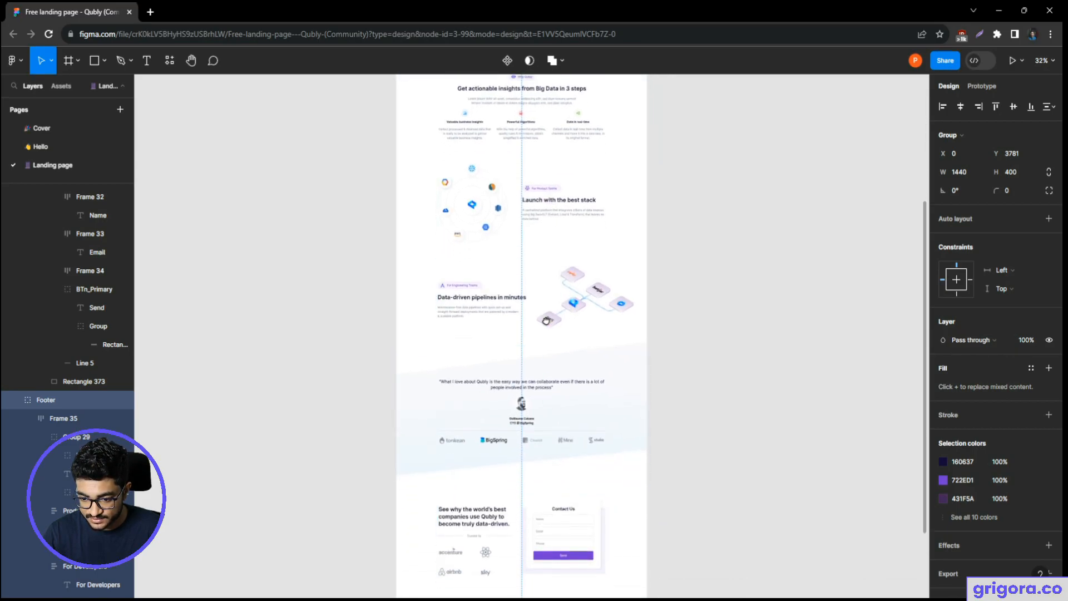
scroll(546, 320, "down", 5)
scroll(565, 378, "up", 9)
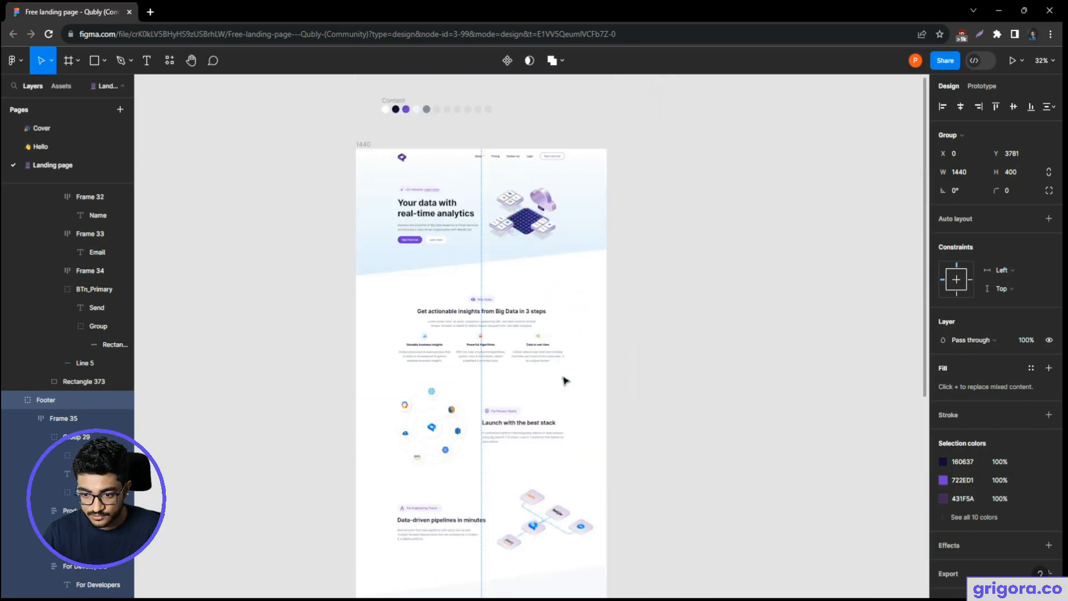
scroll(566, 381, "up", 3)
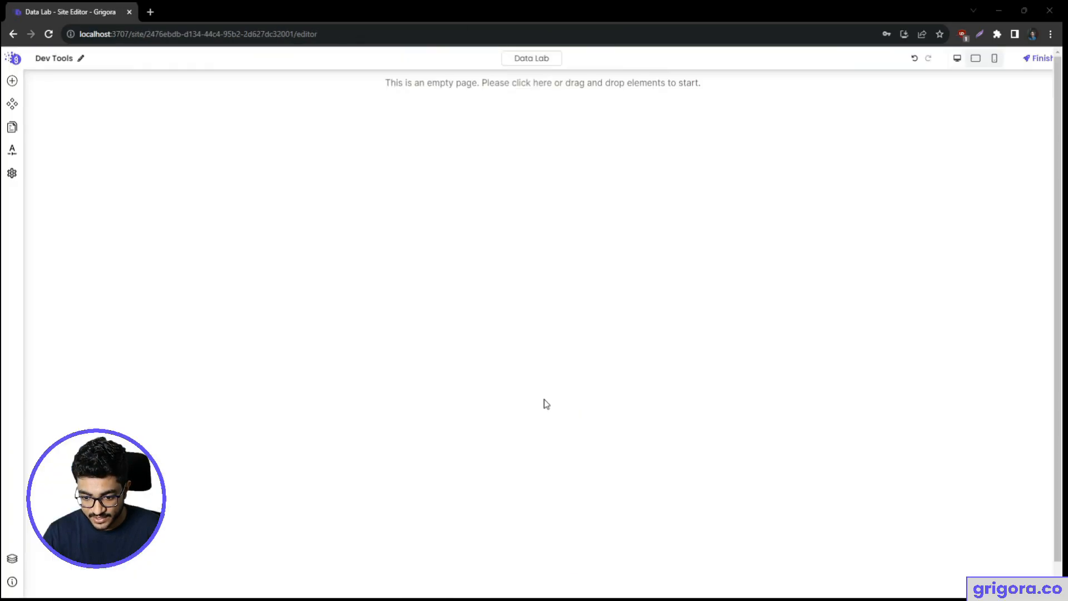
- Switch back to Grigora, search the elements for "con" and add a Container to the empty page
left_click(12, 81)
type("ce")
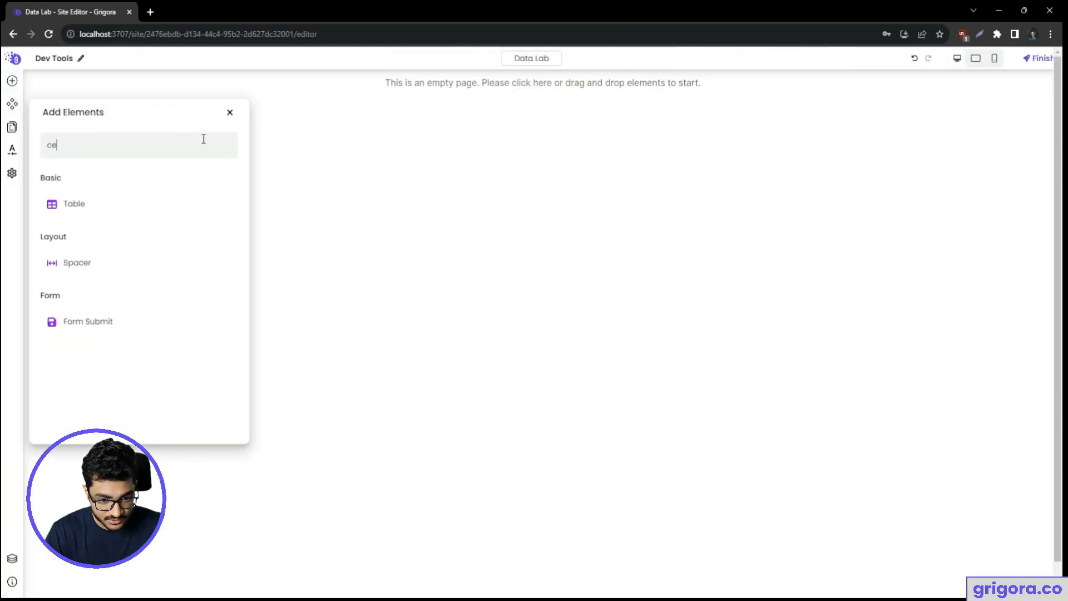
key("BackSpace")
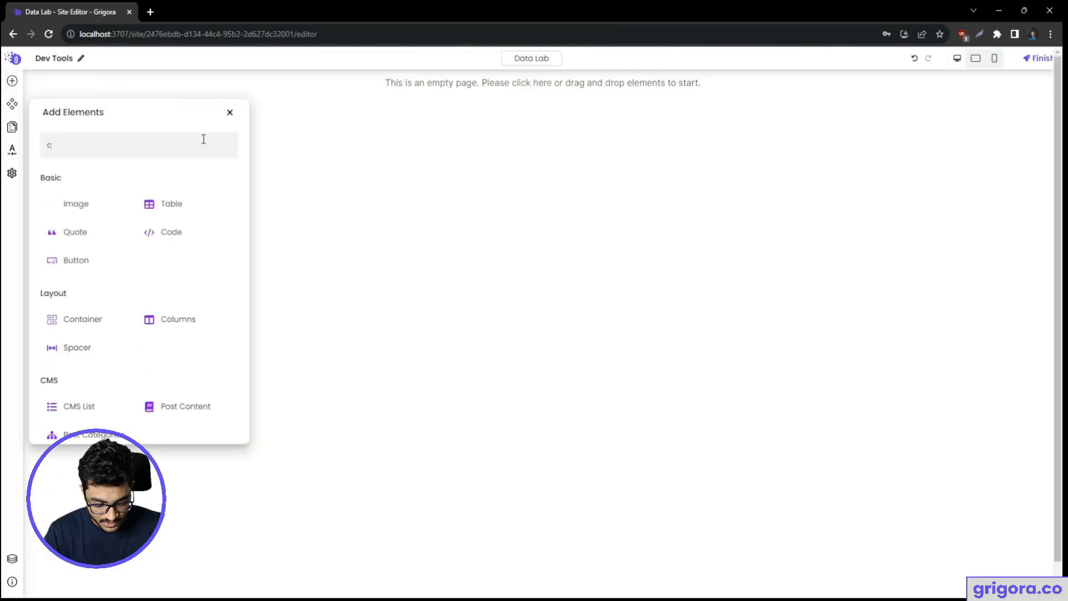
type("on")
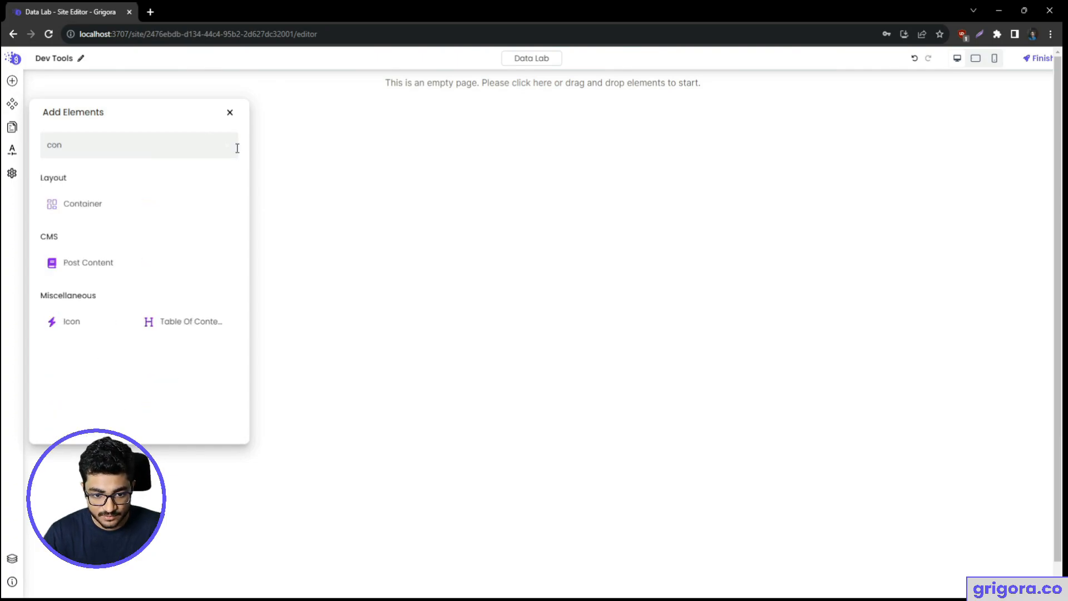
left_click_drag(96, 204, 424, 217)
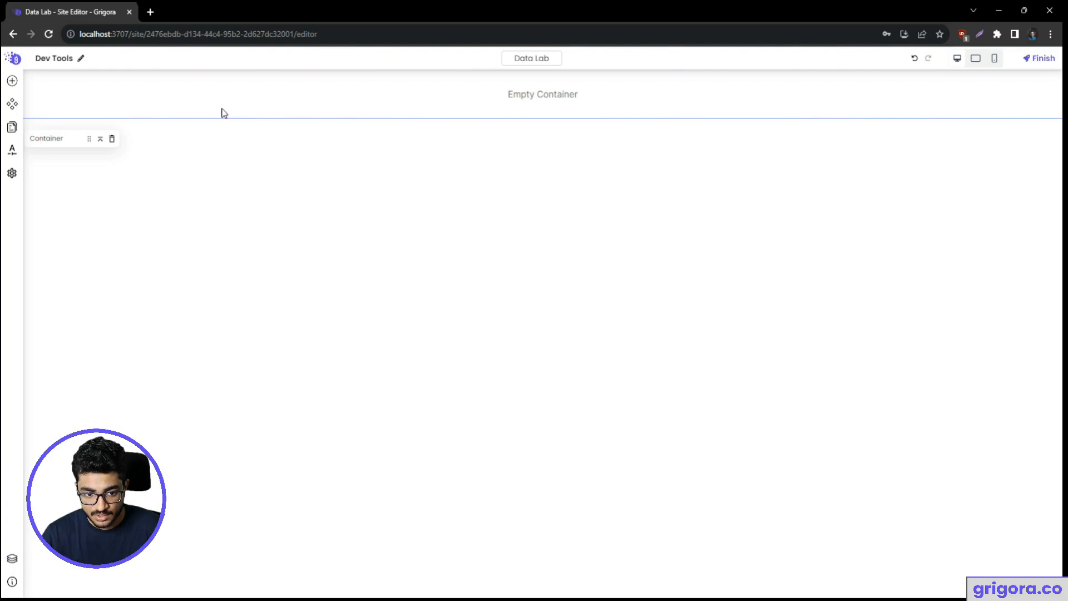
left_click(11, 81)
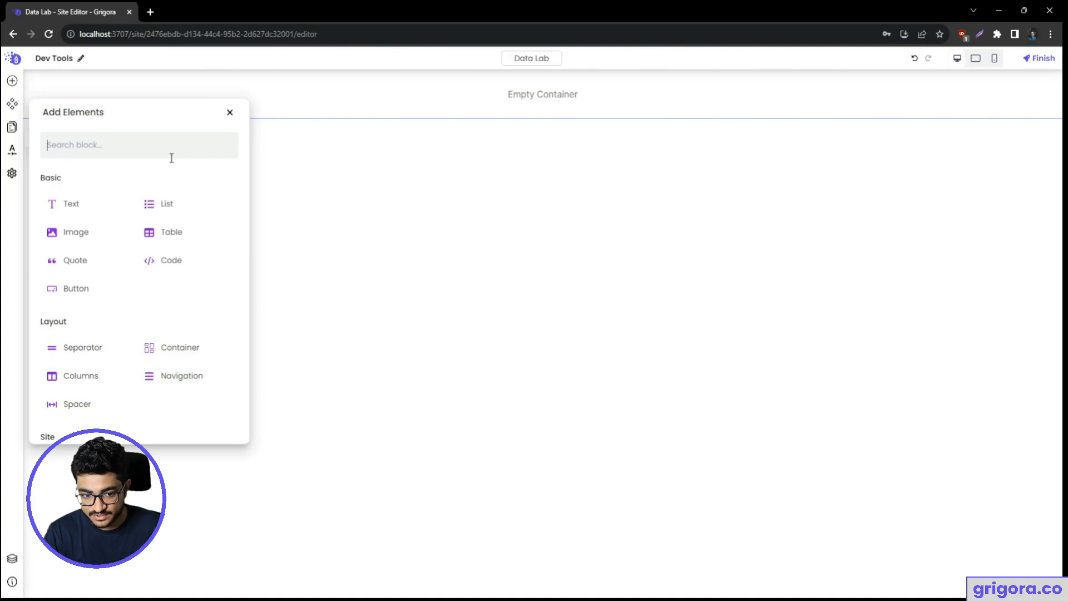
type("con")
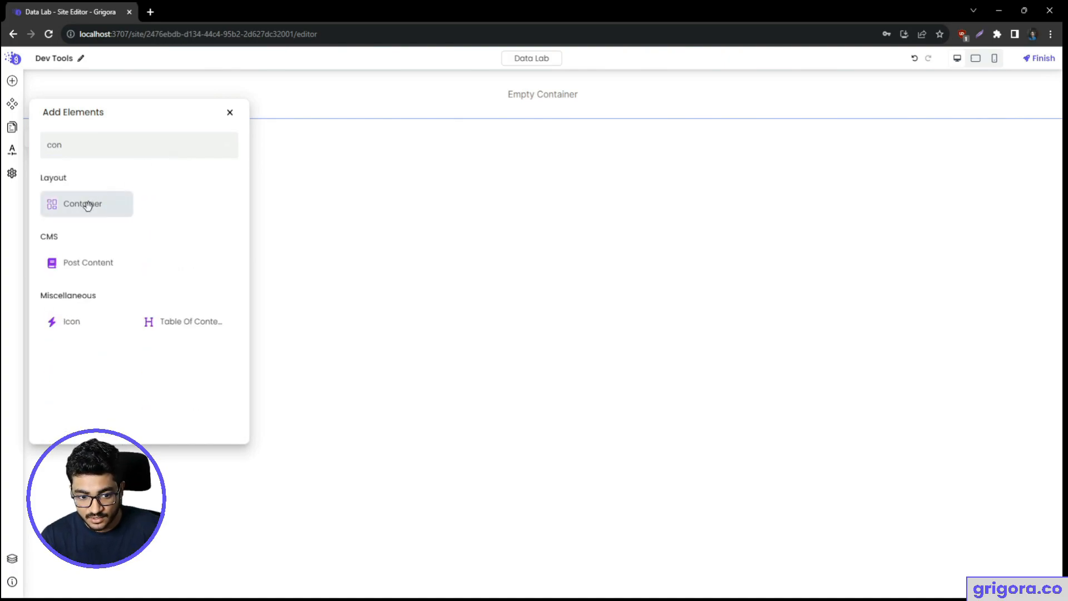
left_click(230, 113)
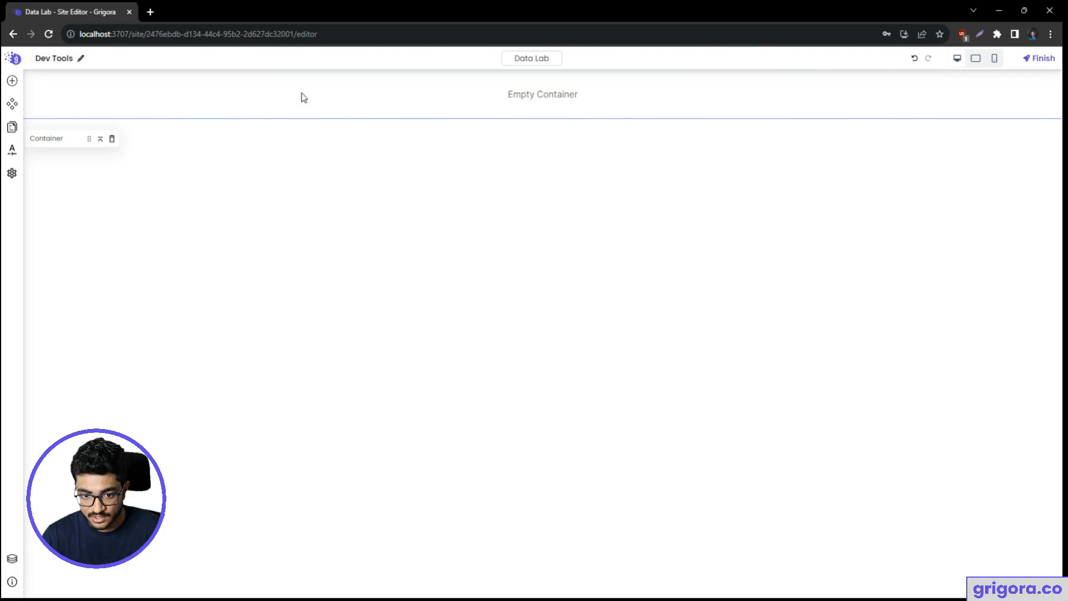
- Duplicate the empty container and paste six more copies to build a vertical stack of eight containers
right_click(303, 89)
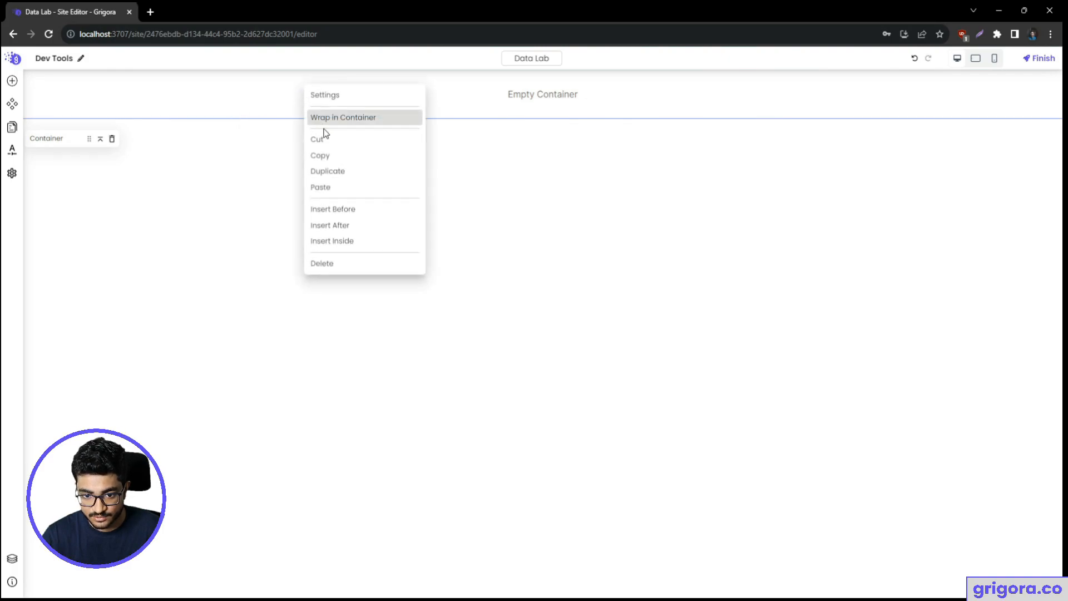
left_click(332, 175)
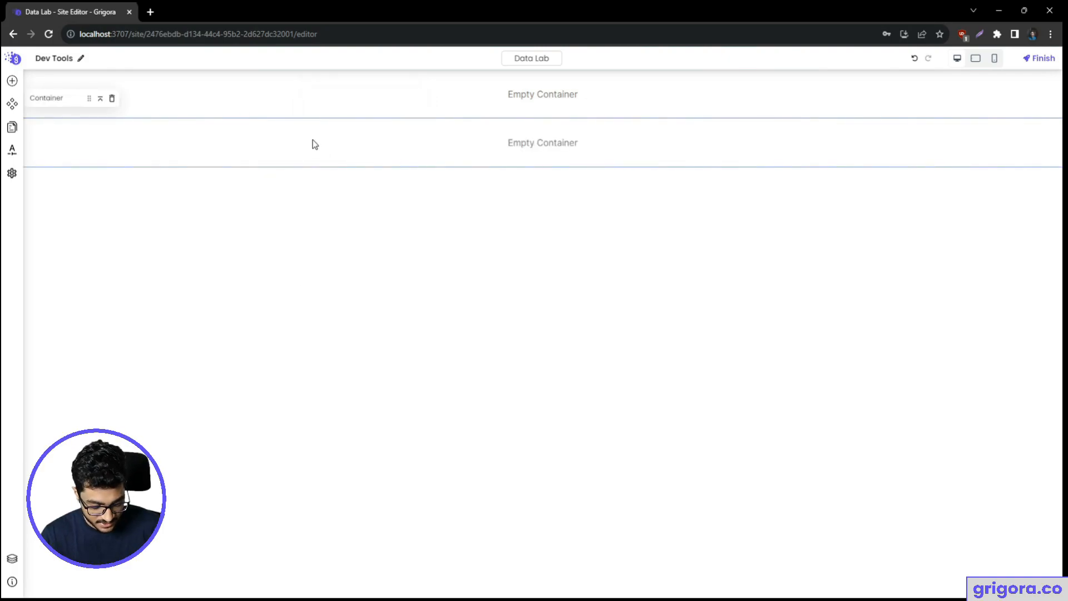
key("ctrl+v")
key("ctrl+v")
left_click(393, 240)
key("ctrl+v")
key("ctrl+v")
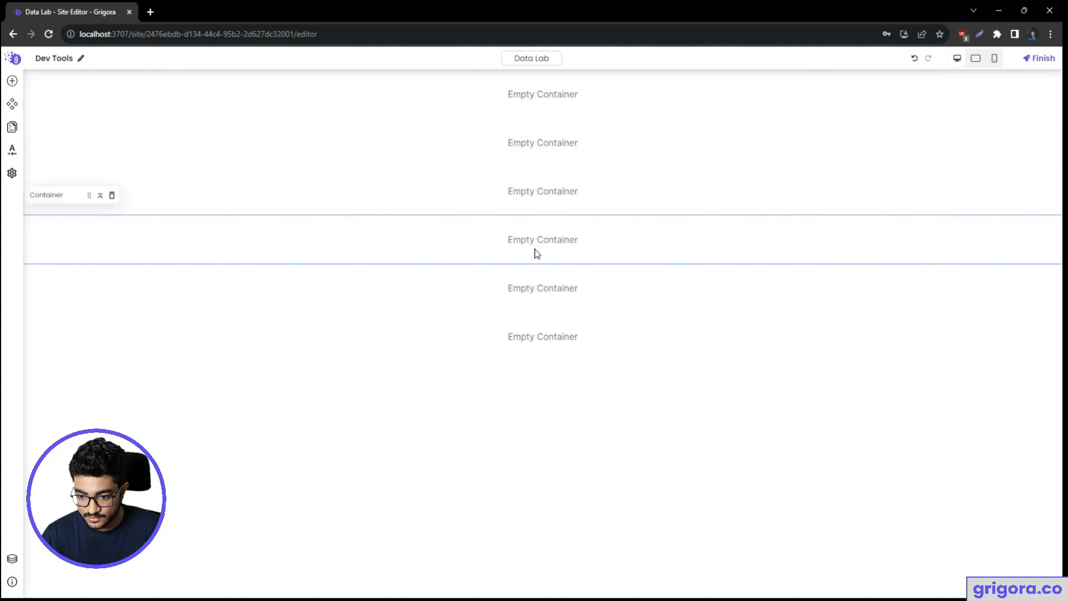
left_click(541, 356)
key("ctrl+v")
key("ctrl+v")
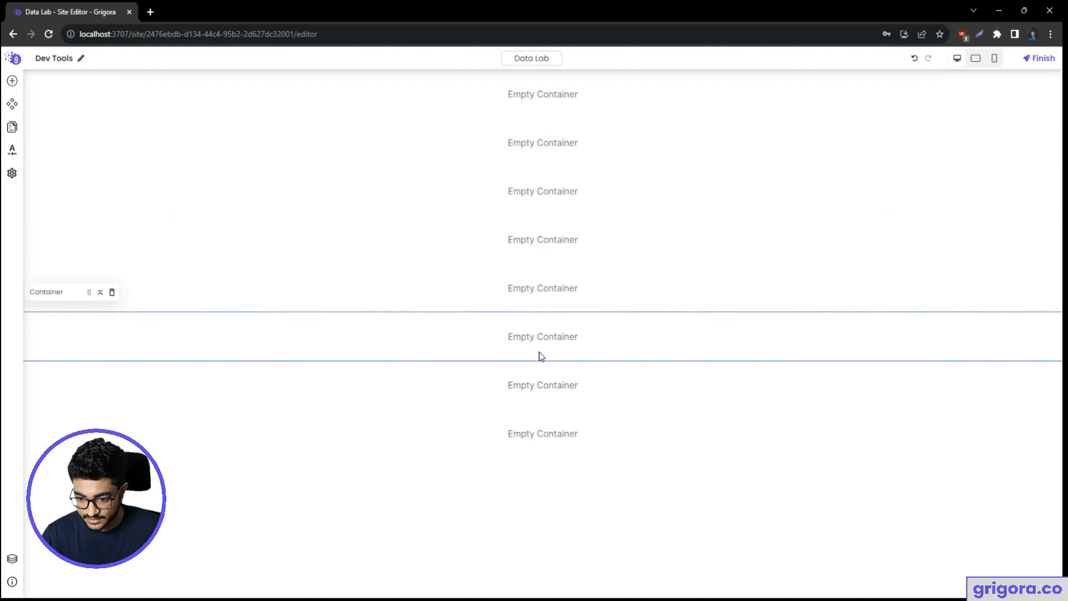
- Delete the last container at the end of the stack
left_click(548, 423)
right_click(553, 430)
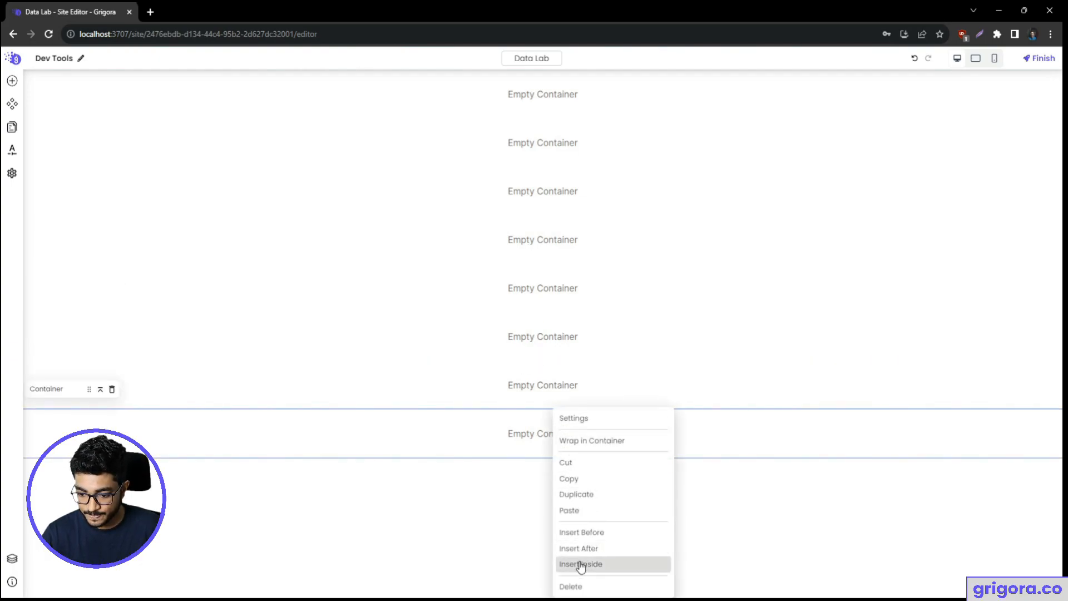
left_click(584, 586)
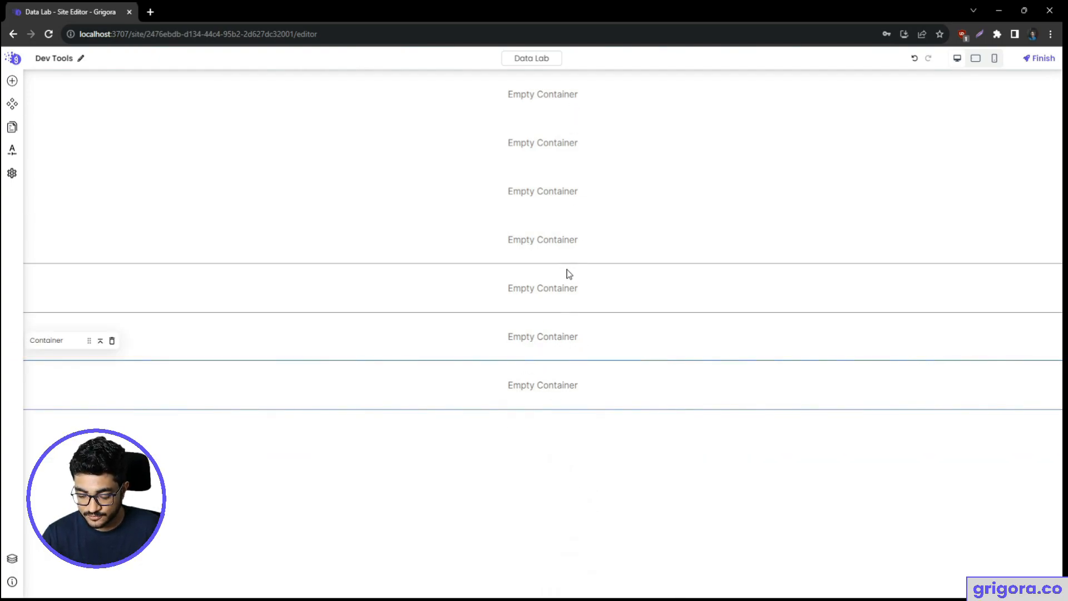
- Switch to Figma and examine how the hero section is built: its navigation, text content, illustration and slanted background shape
left_click(500, 142)
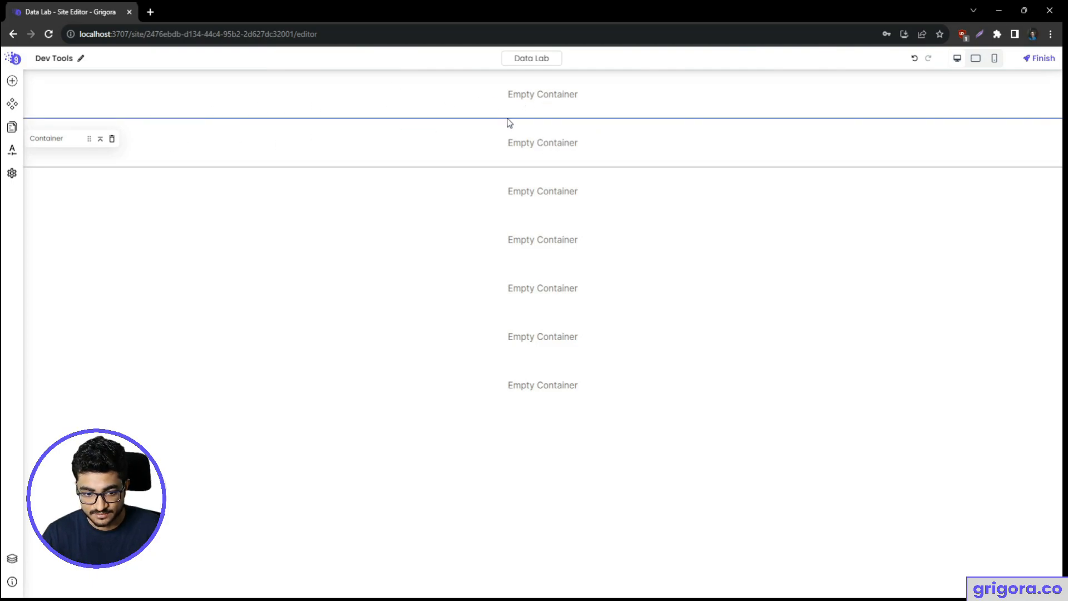
key("alt+Tab")
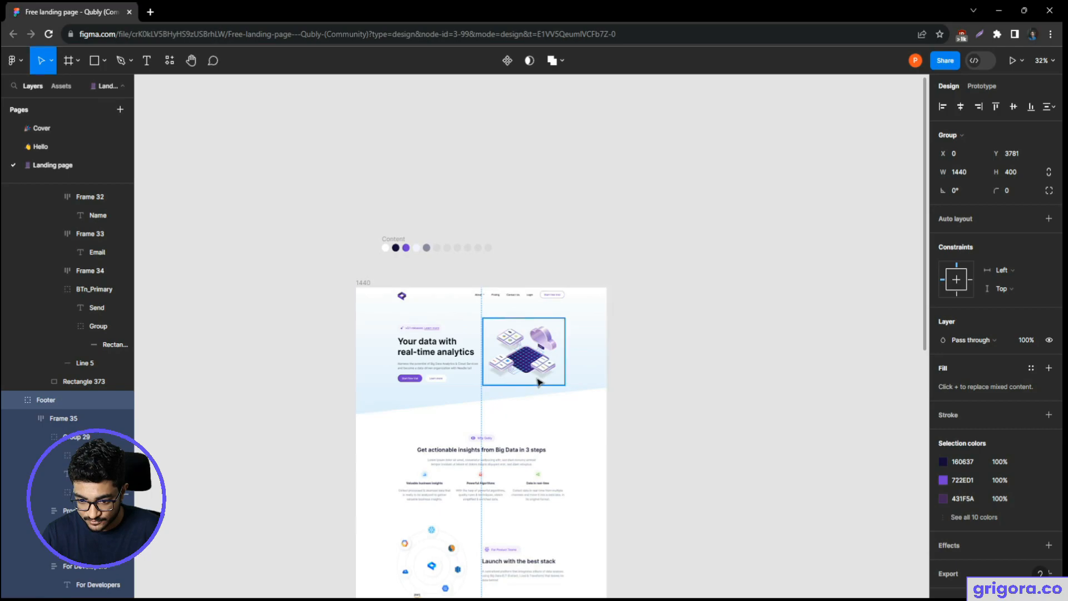
scroll(541, 381, "up", 5)
left_click_drag(520, 381, 574, 364)
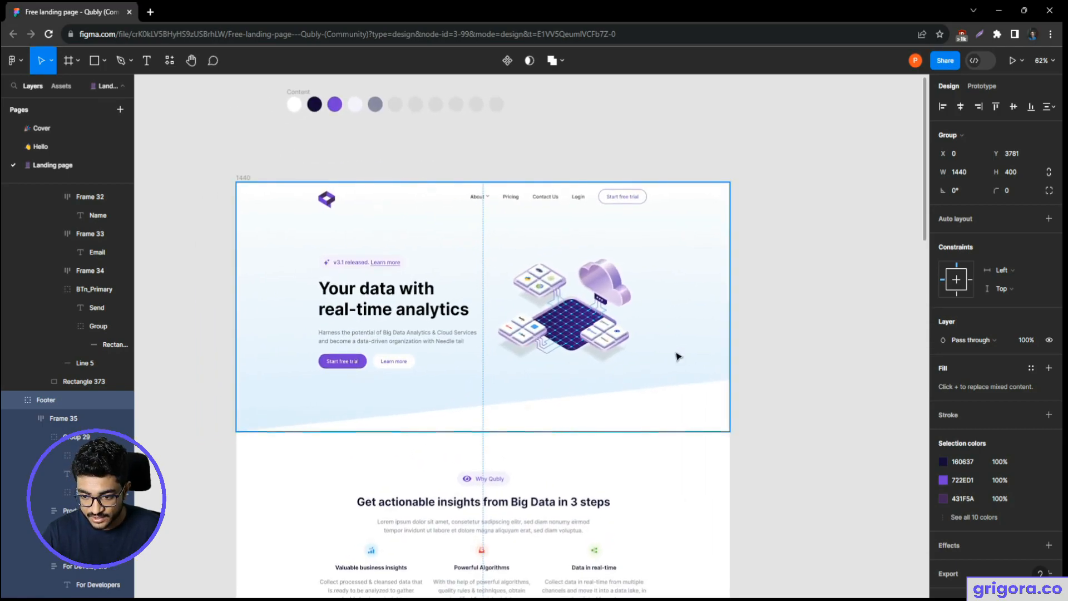
left_click(667, 308)
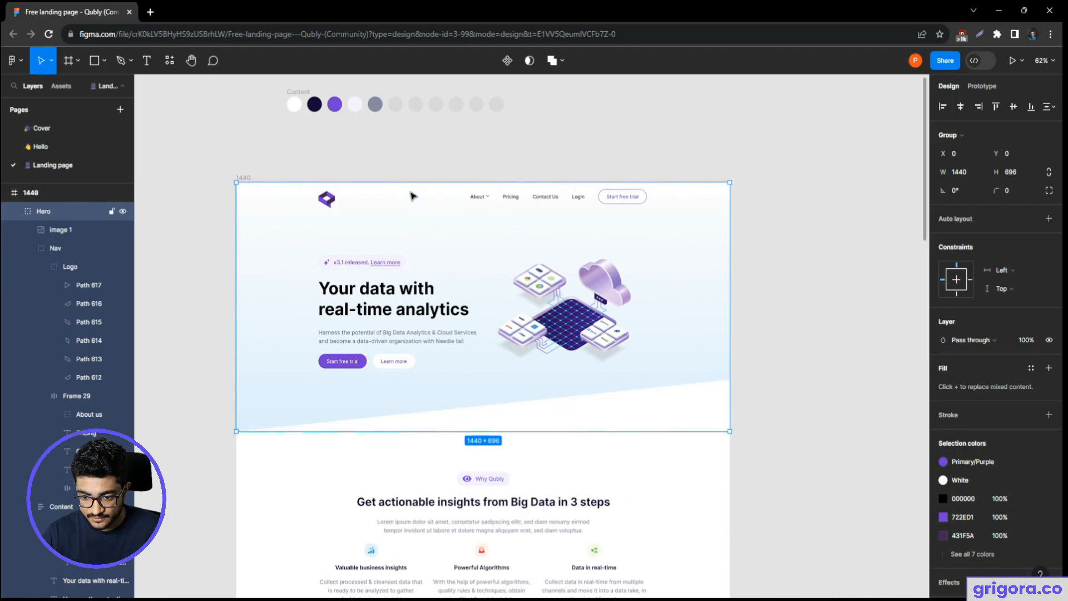
double_click(384, 296)
left_click(566, 288)
left_click(432, 290)
left_click(555, 295)
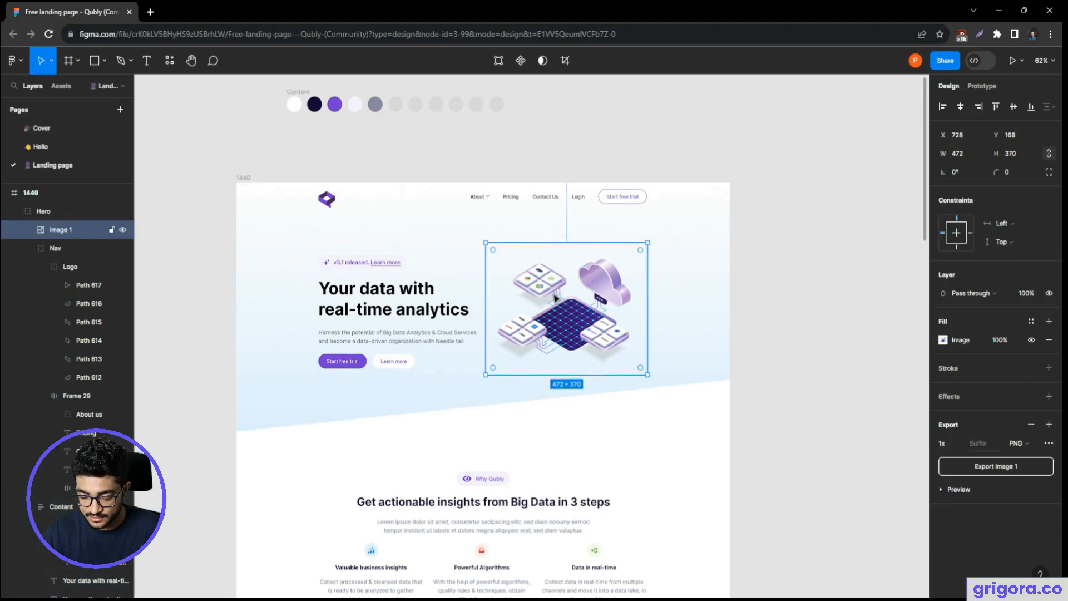
left_click(454, 303)
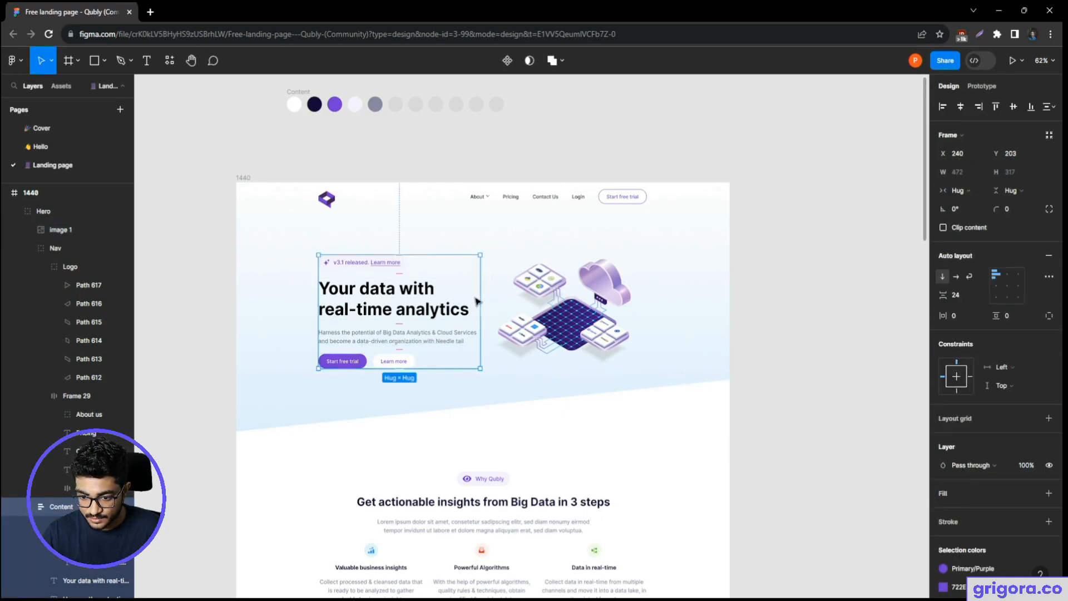
double_click(452, 218)
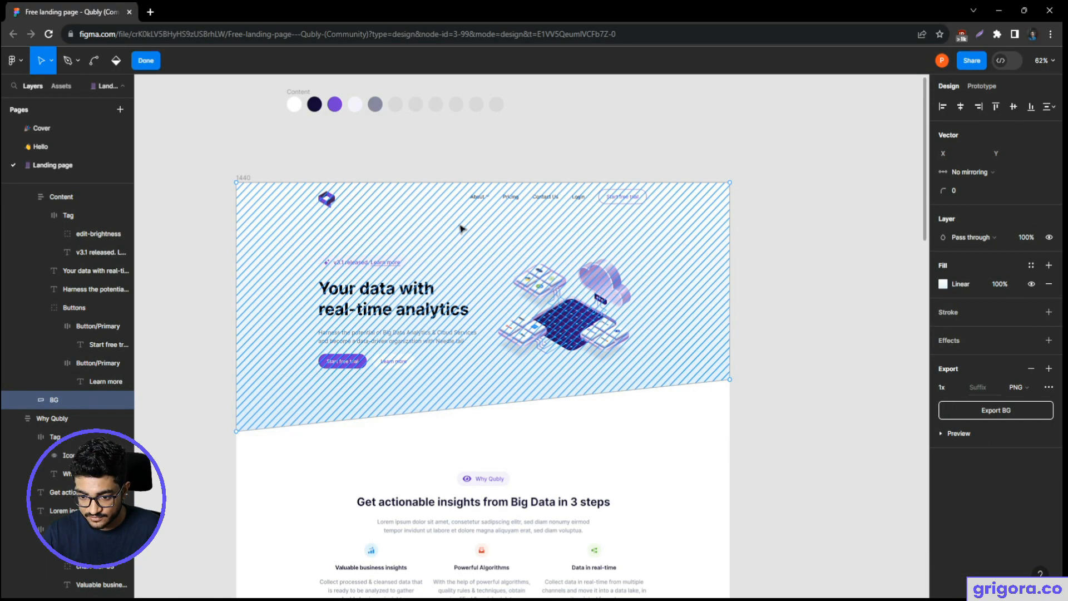
key("Escape")
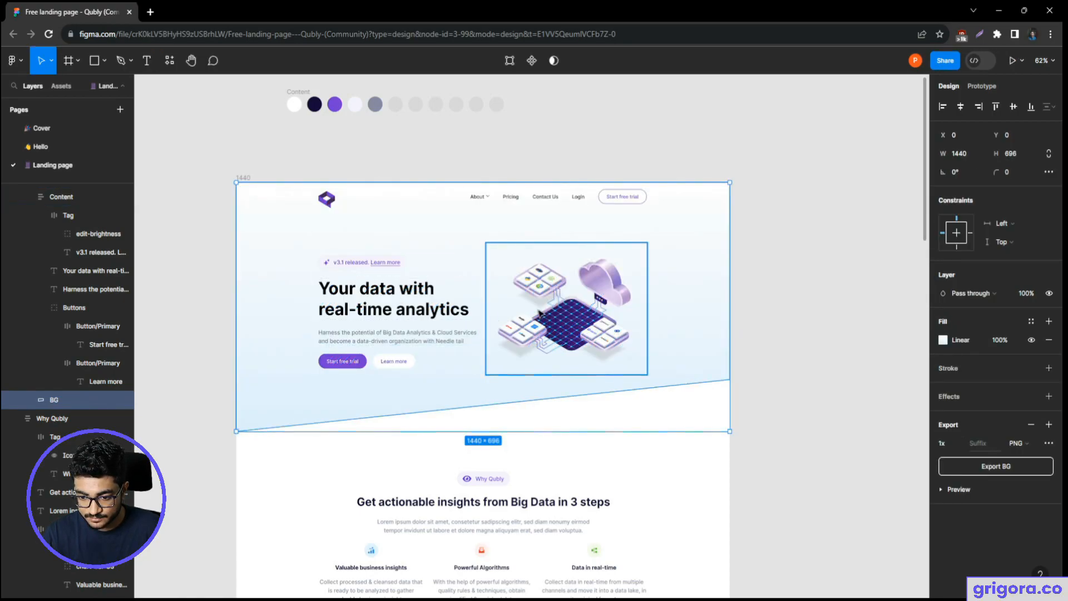
- Switch back to Grigora and add two Containers, found by searching for "conta", inside the first container of the stack
key("alt+Tab")
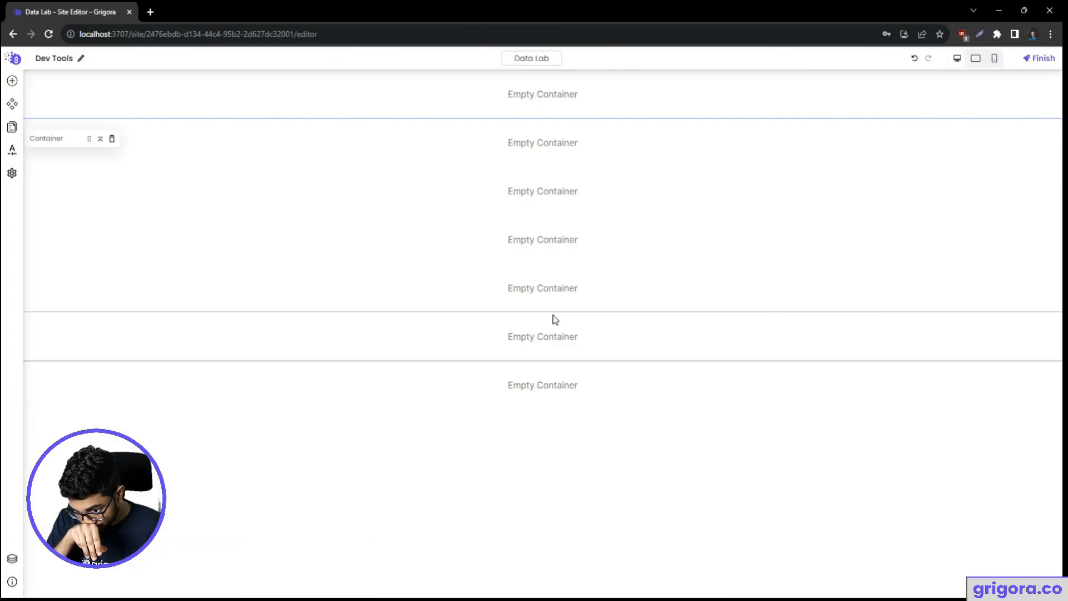
left_click(13, 81)
type("conta")
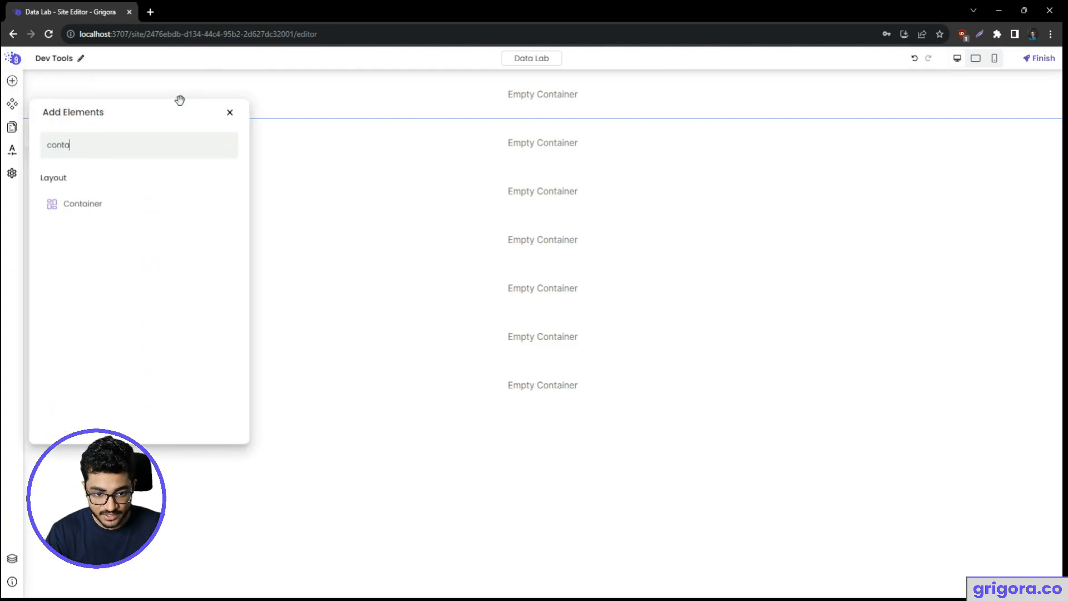
left_click_drag(110, 200, 334, 100)
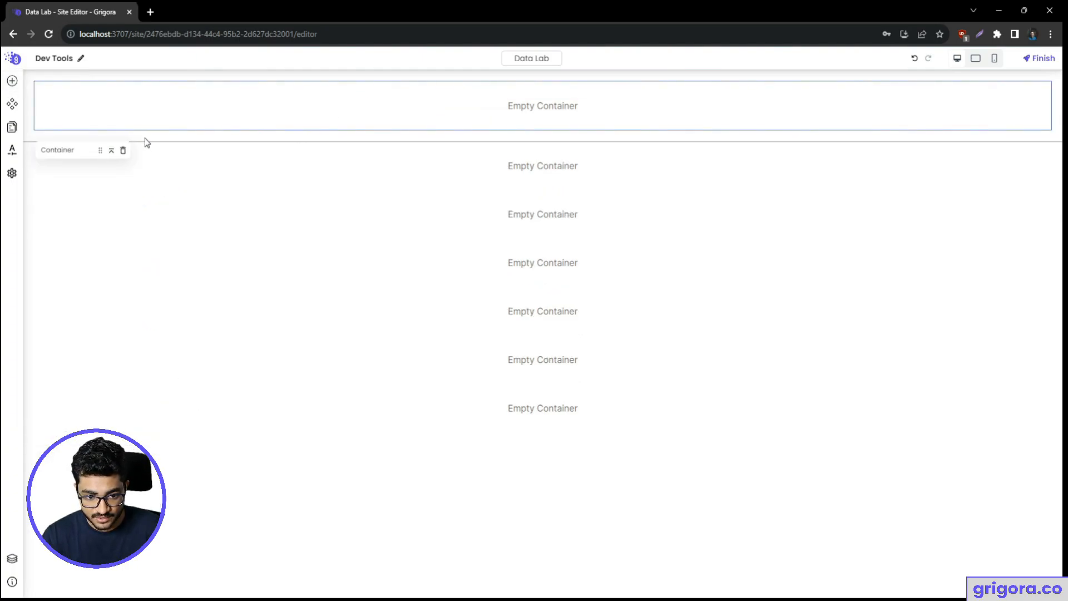
left_click(12, 81)
type("conta")
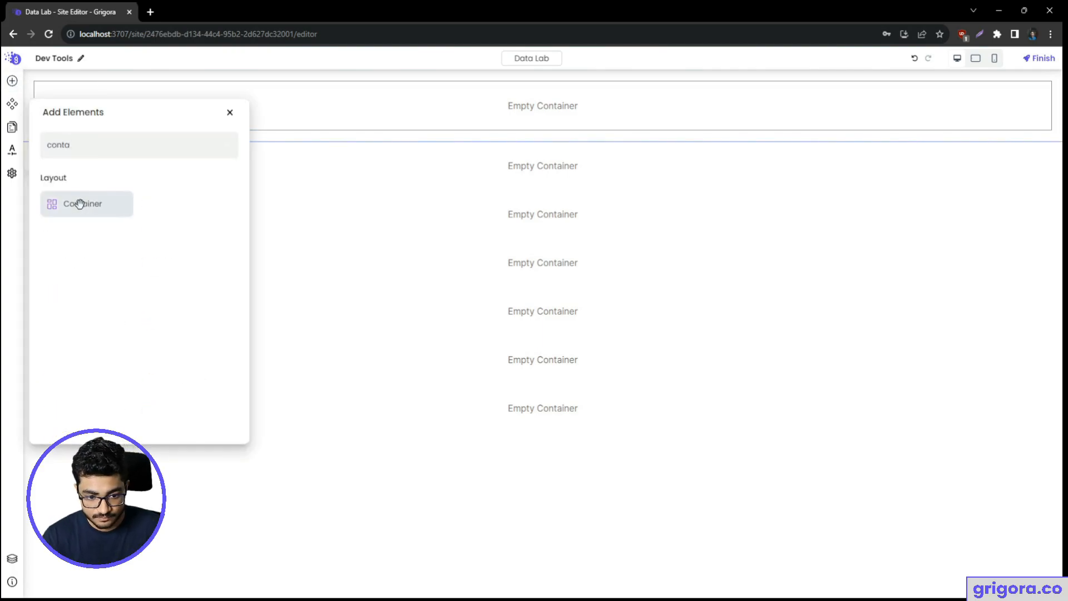
left_click_drag(78, 203, 412, 115)
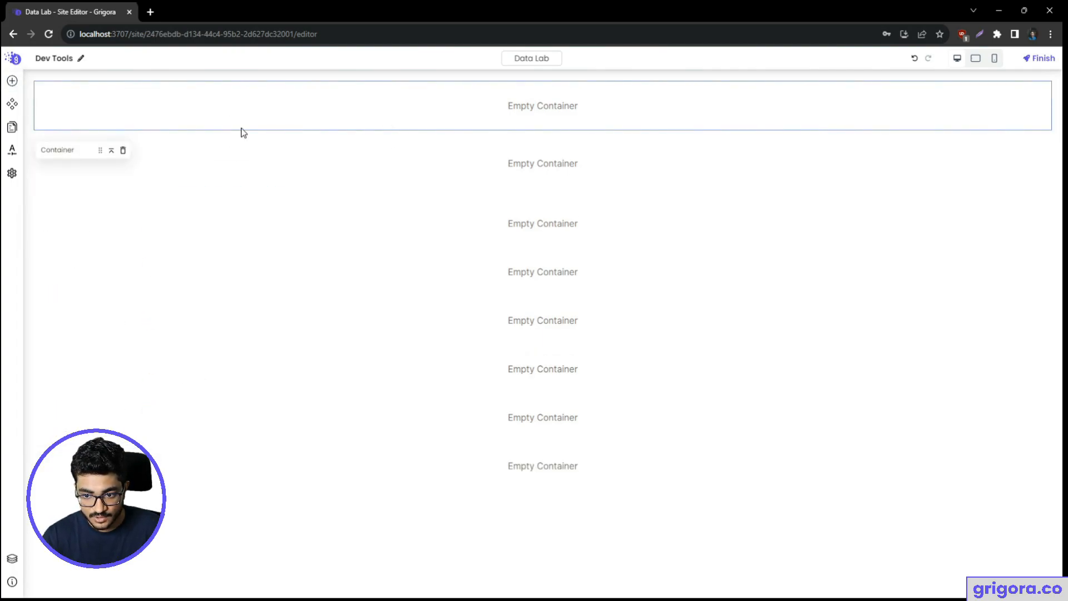
- Rename the first nested container "Header" and the second nested container "Hero"
double_click(61, 153)
type("Header")
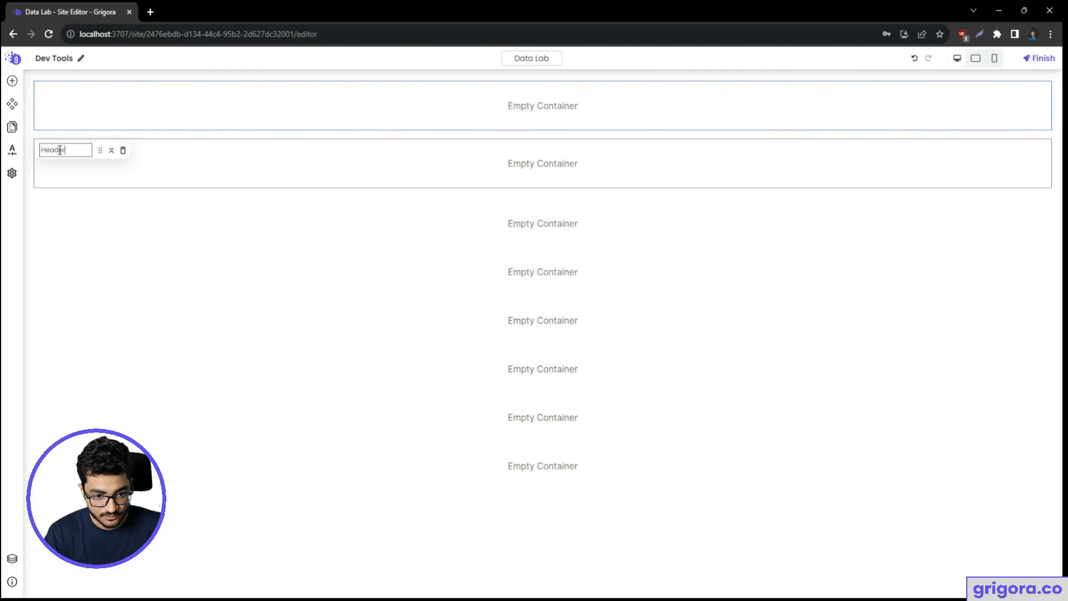
key("Return")
left_click(255, 174)
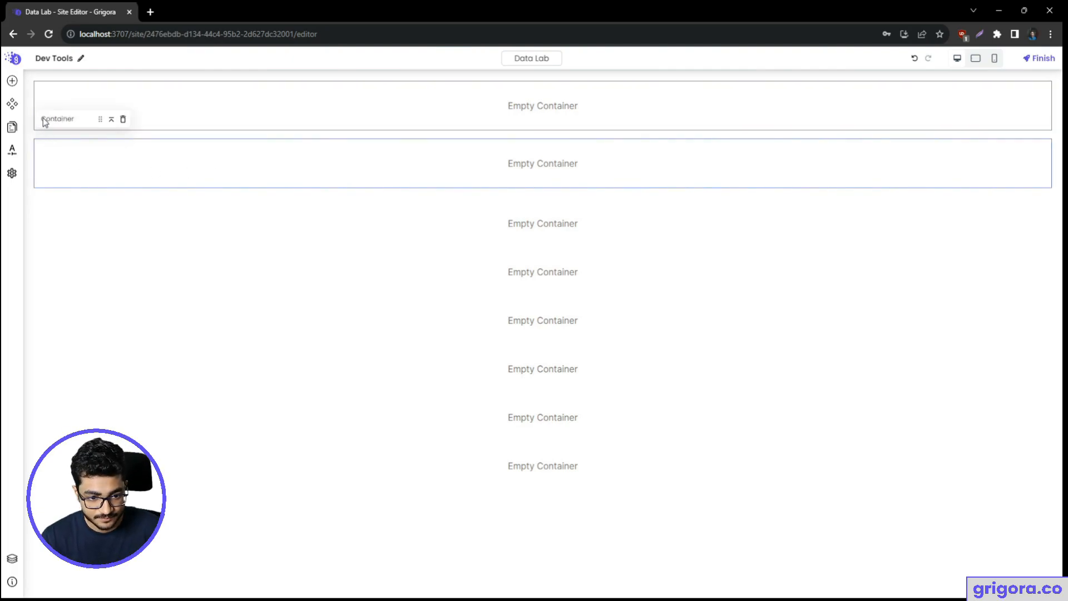
type("Hero")
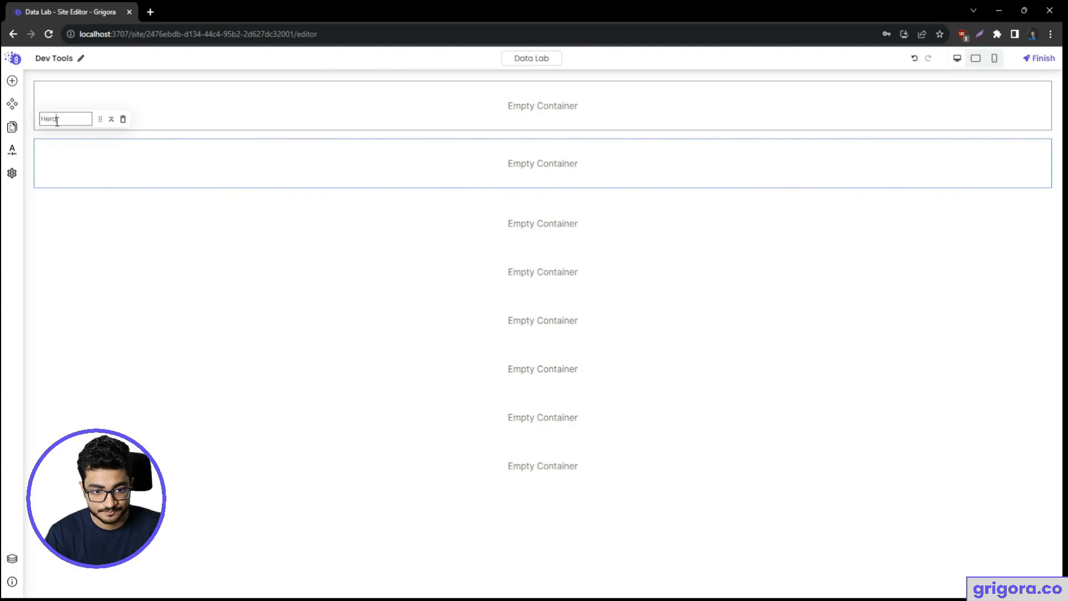
left_click(464, 121)
- Switch to Figma and review the sections below the hero, looking closely at the For Product Teams group and its neighbours
key("alt+Tab")
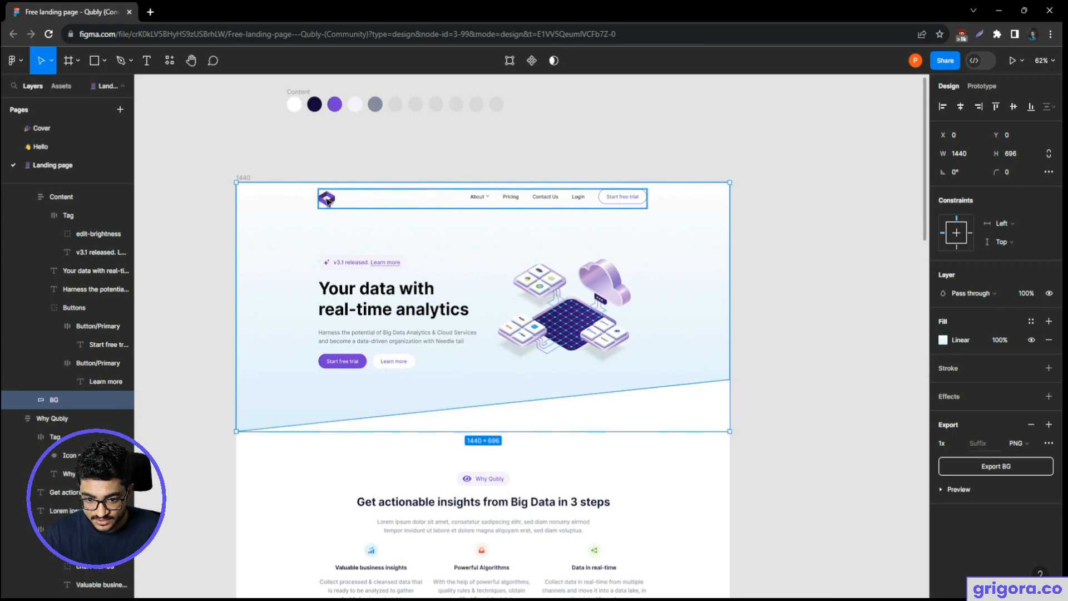
scroll(434, 295, "down", 5)
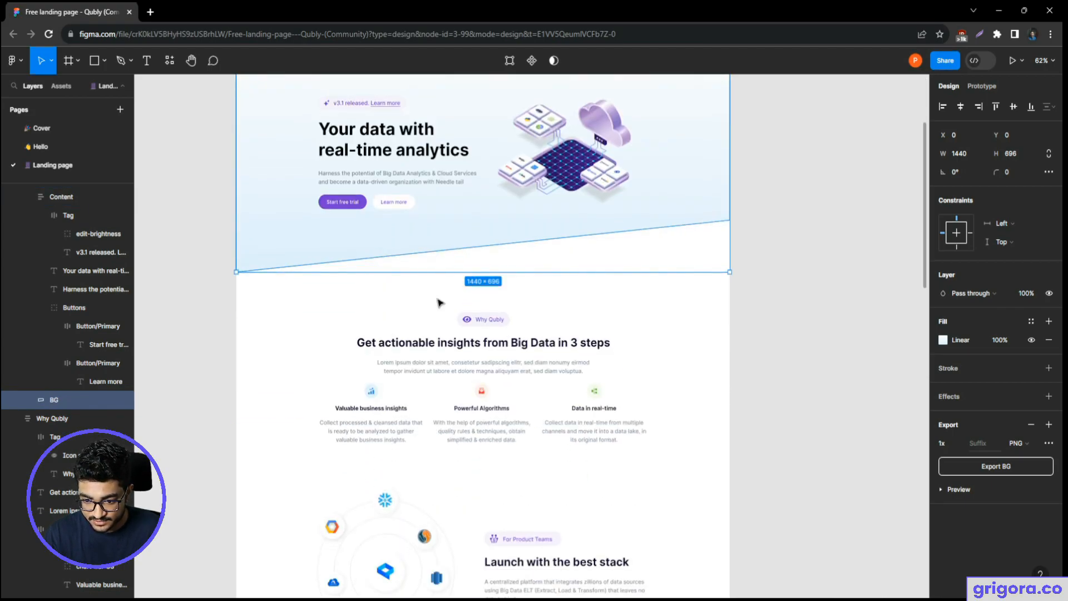
scroll(494, 217, "up", 5)
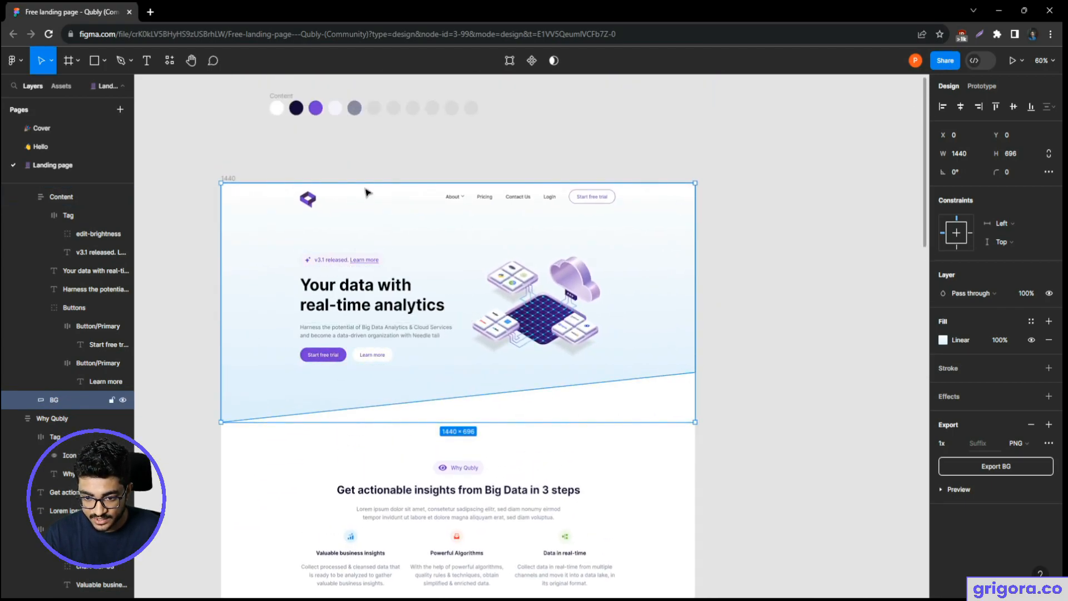
scroll(459, 334, "down", 5)
scroll(448, 313, "down", 5)
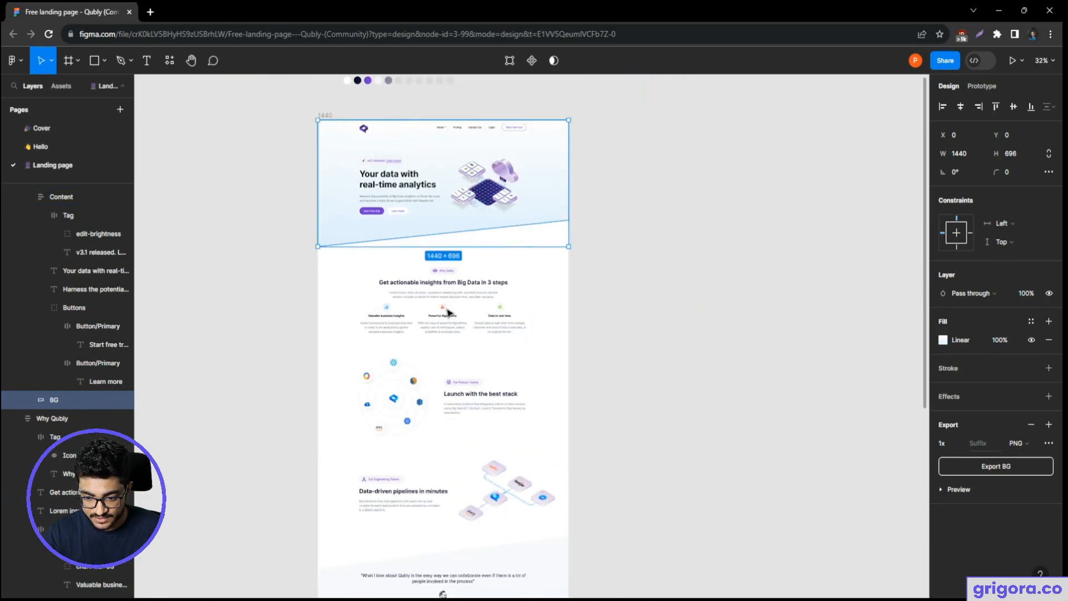
scroll(447, 313, "down", 5)
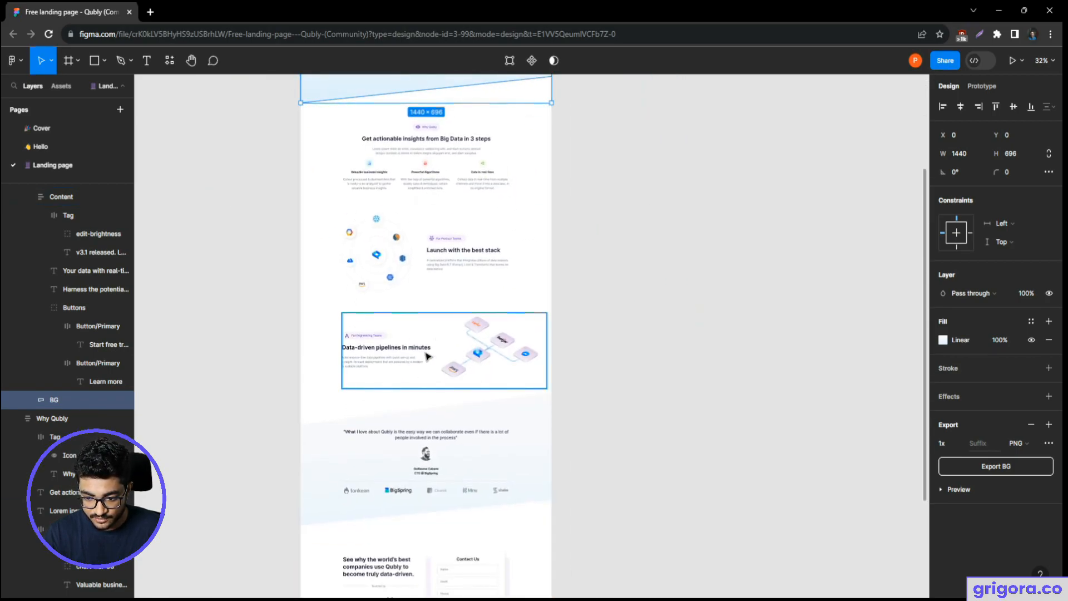
scroll(442, 360, "down", 2)
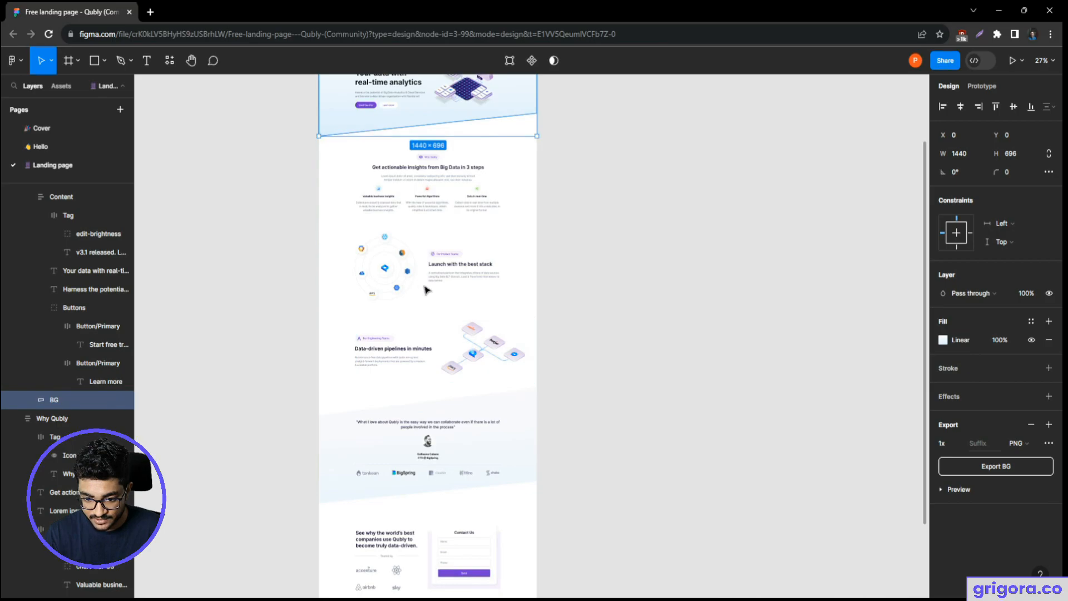
left_click(446, 271)
scroll(462, 261, "up", 5)
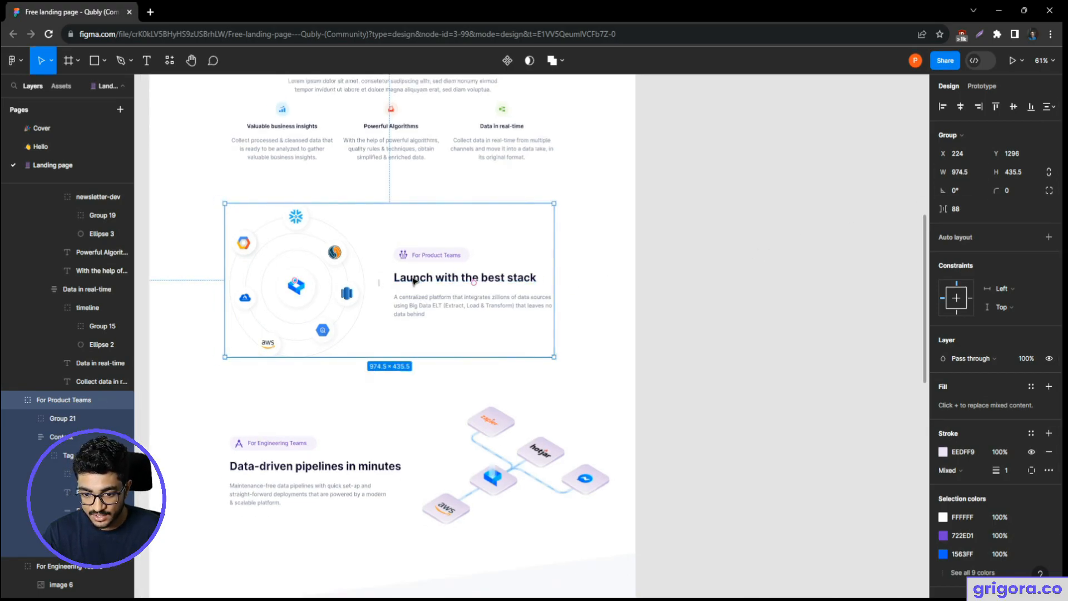
scroll(410, 282, "down", 2)
left_click_drag(394, 245, 480, 343)
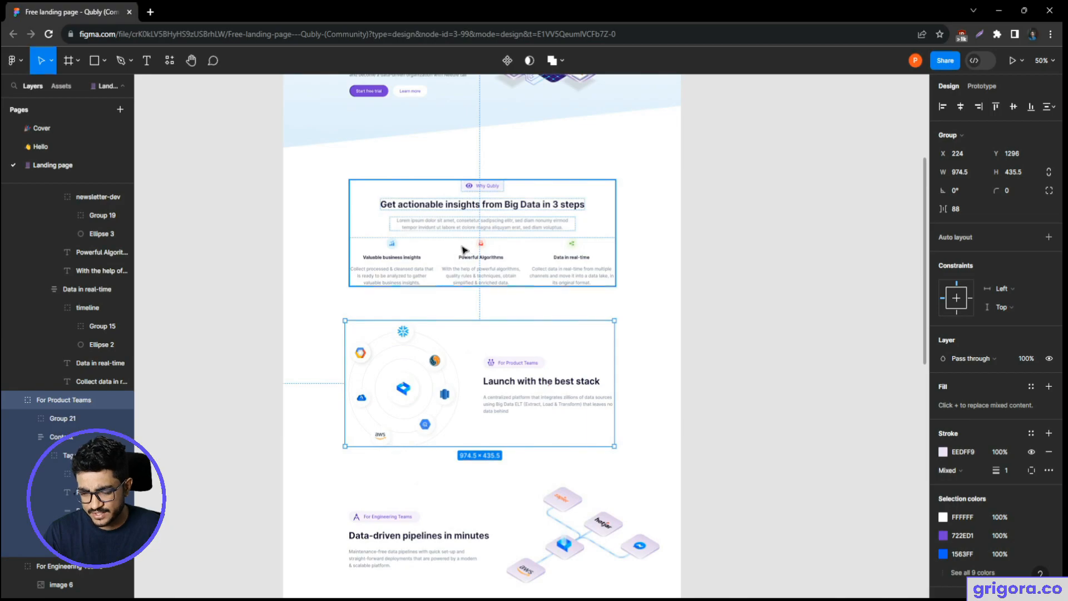
scroll(432, 255, "up", 3)
scroll(434, 255, "up", 3)
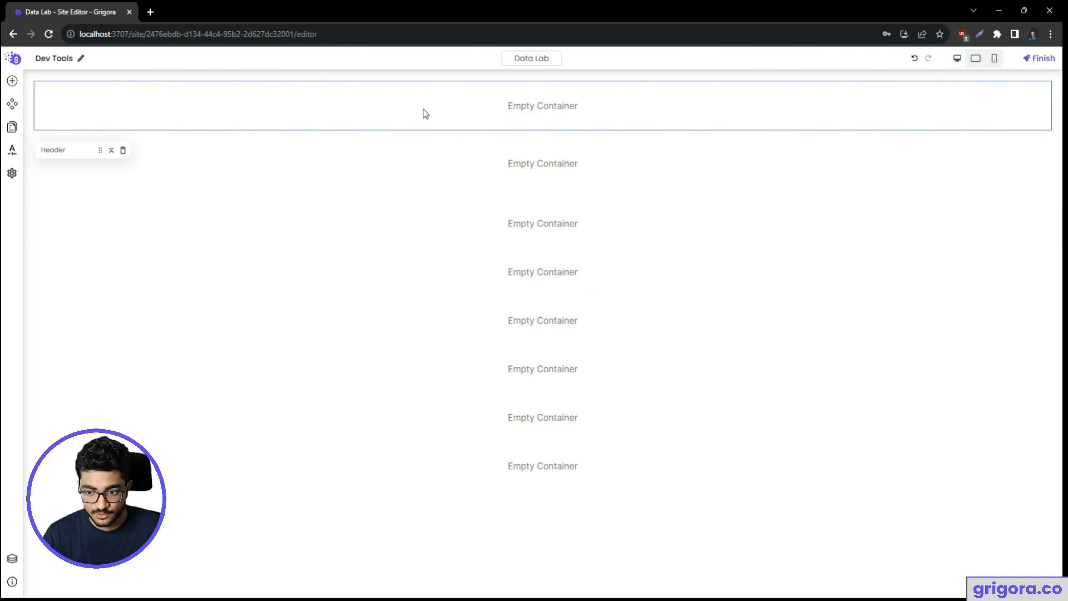
- In Grigora, open the settings of the Header container and move the settings window closer to the page centre
right_click(264, 107)
right_click(226, 107)
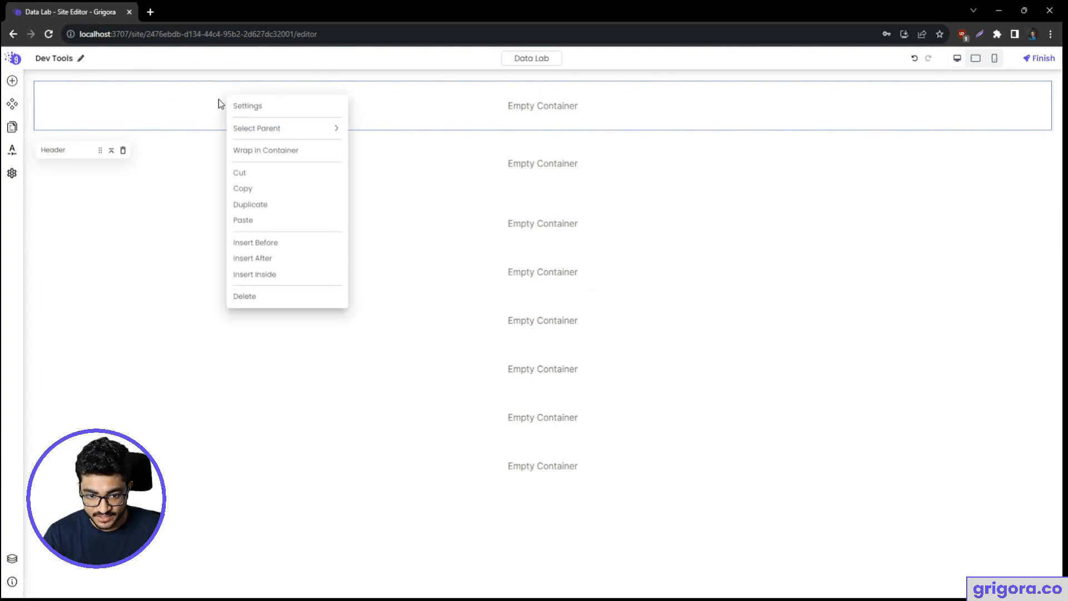
left_click(196, 104)
right_click(260, 99)
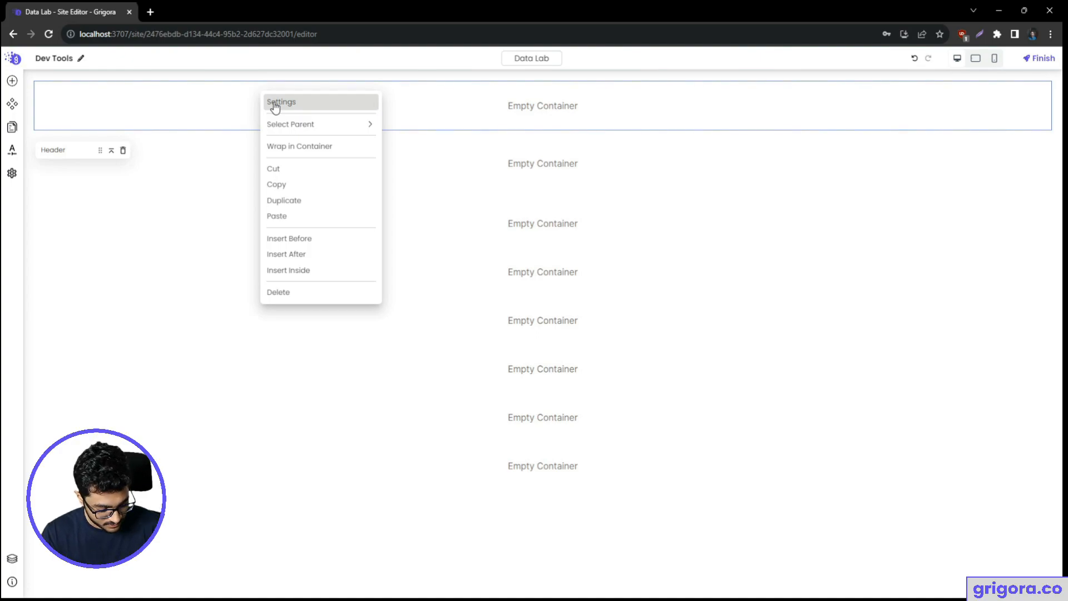
left_click(212, 106)
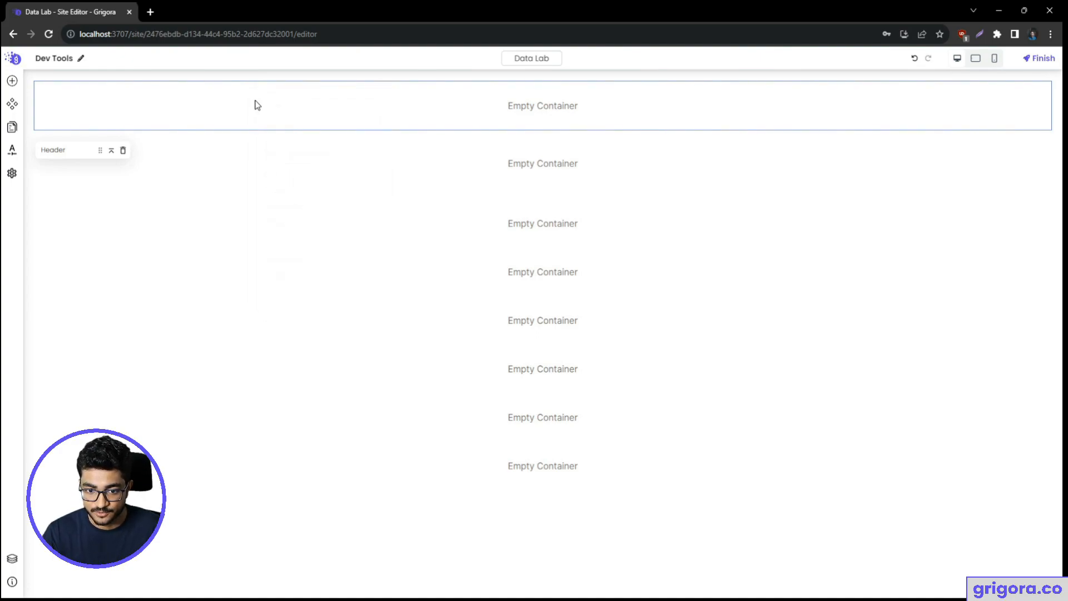
right_click(256, 102)
left_click(280, 111)
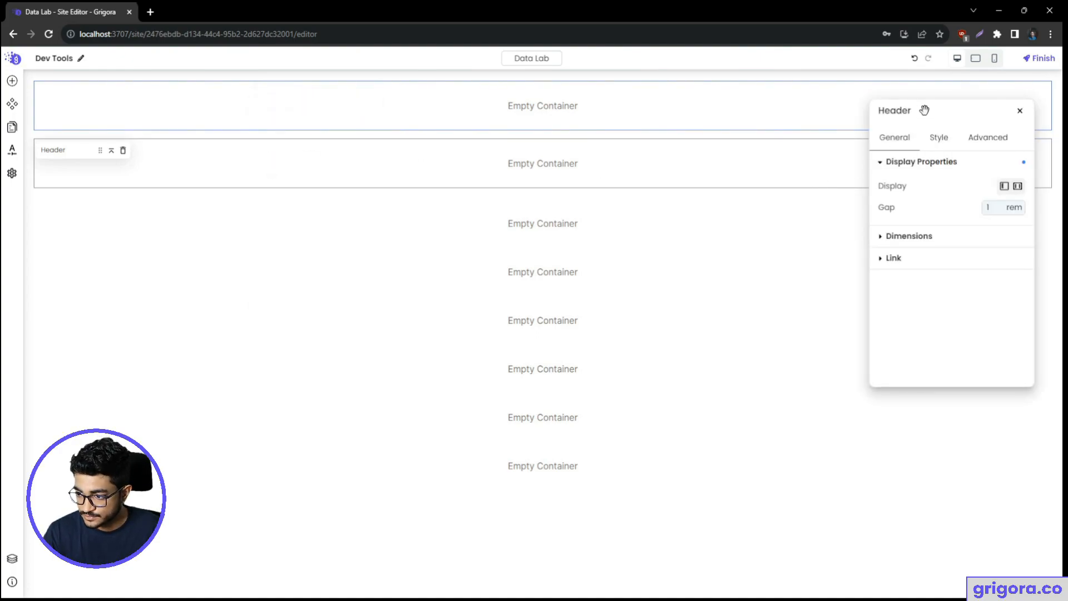
left_click_drag(923, 110, 717, 132)
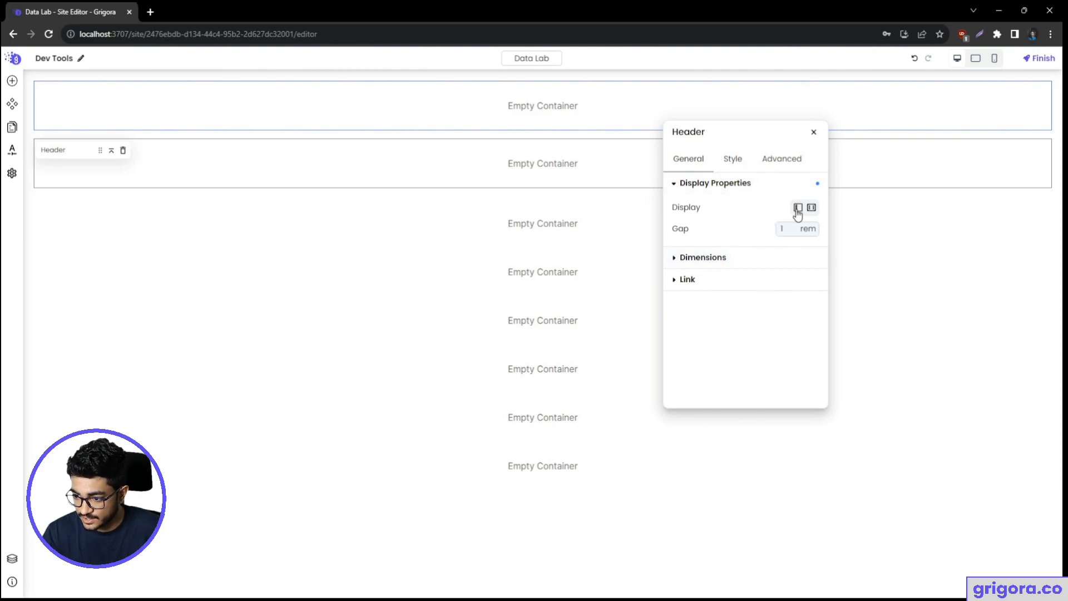
- Examine the Header container's dimension, colour, layout and other advanced settings
left_click(742, 259)
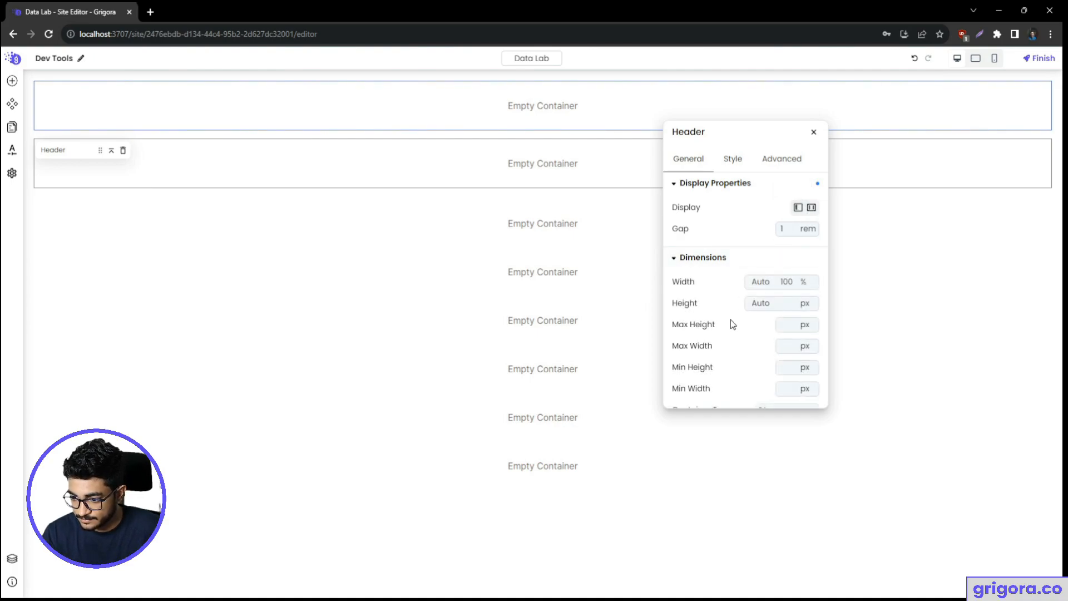
scroll(693, 224, "down", 2)
scroll(762, 317, "up", 3)
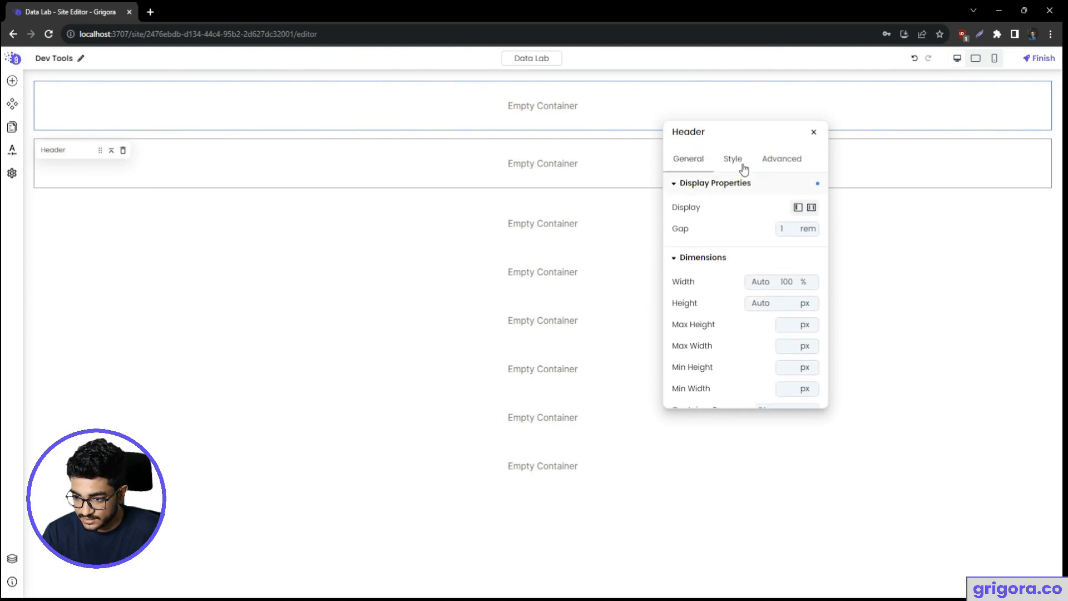
left_click(734, 160)
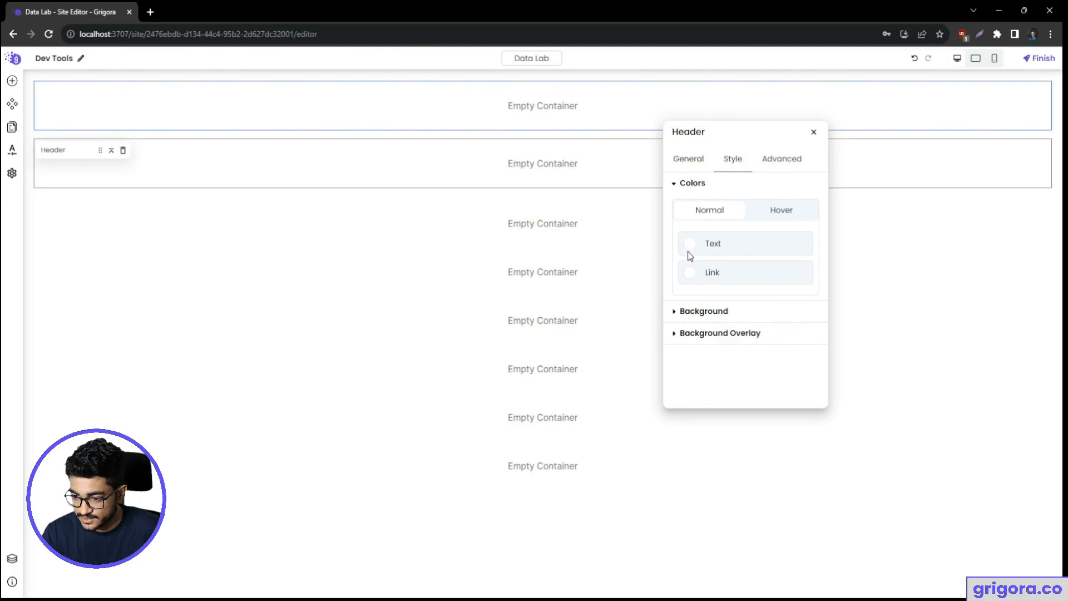
left_click(781, 161)
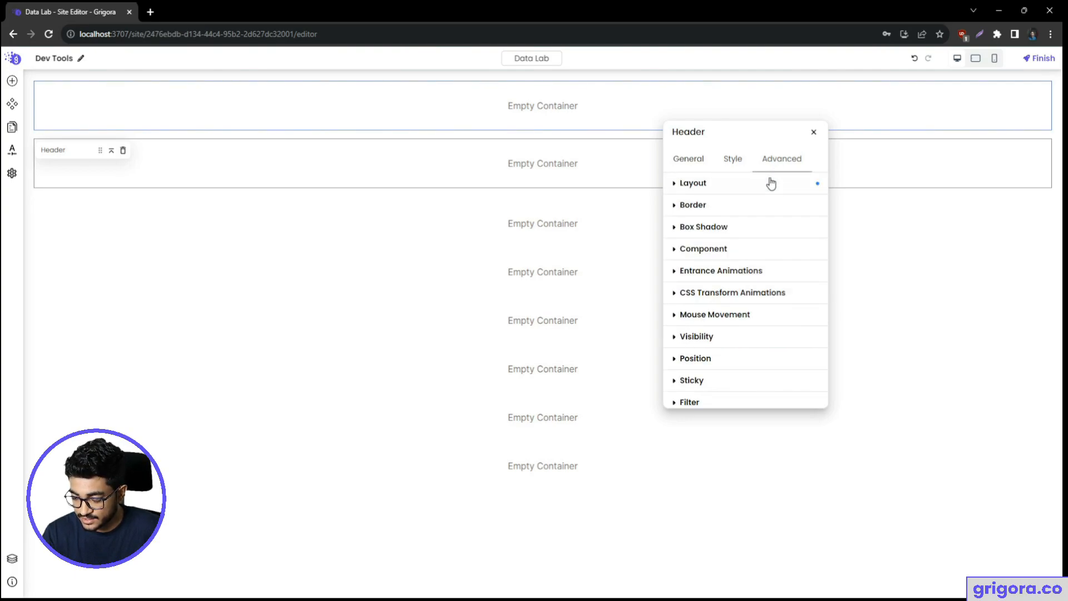
left_click(770, 183)
scroll(718, 264, "down", 3)
scroll(716, 272, "down", 1)
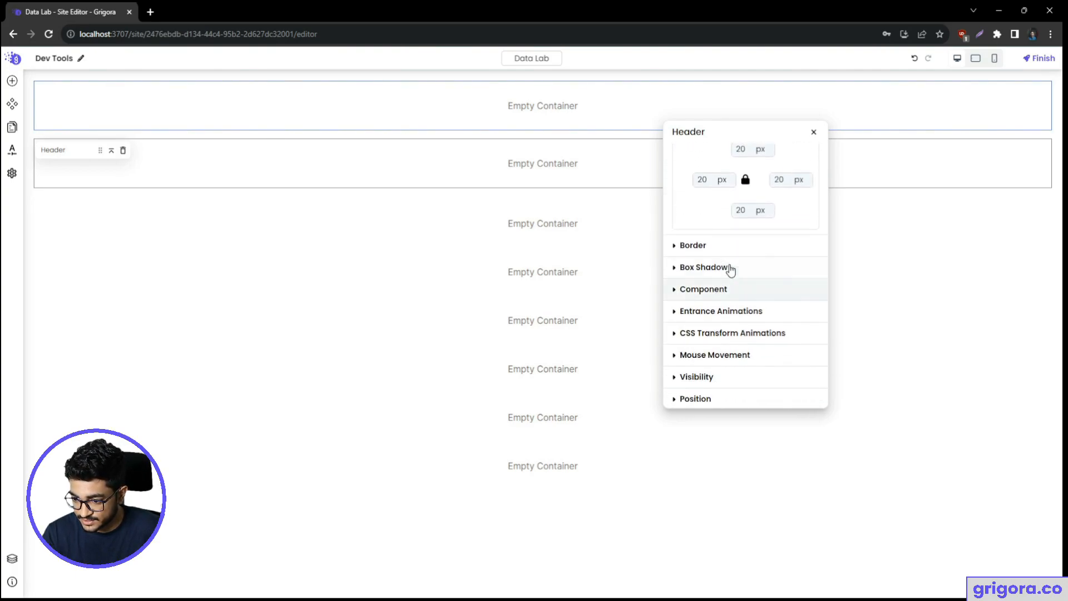
scroll(733, 295, "down", 2)
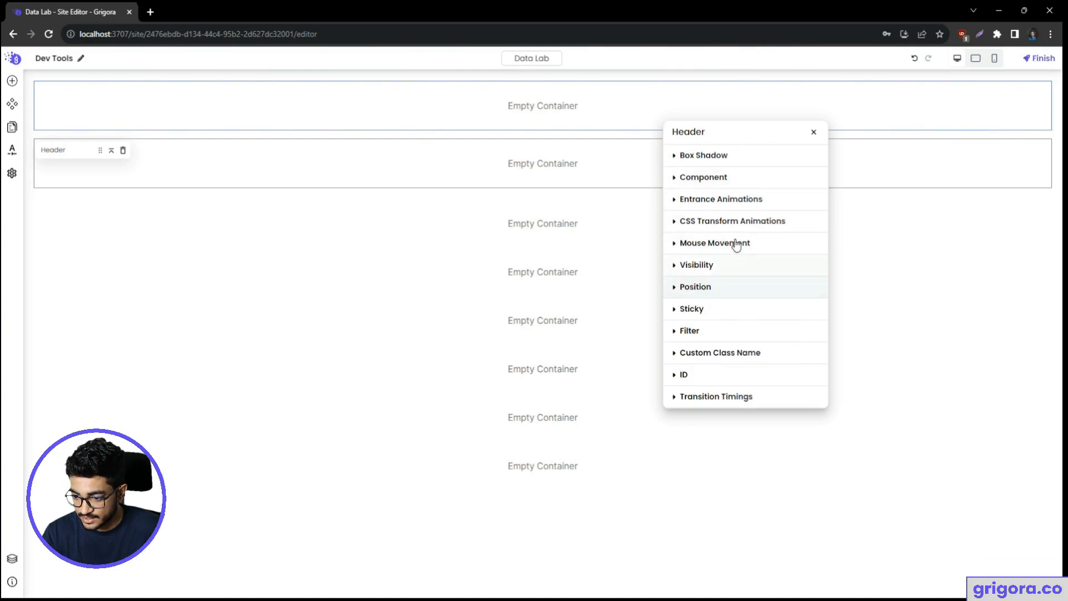
scroll(740, 210, "up", 5)
left_click(702, 160)
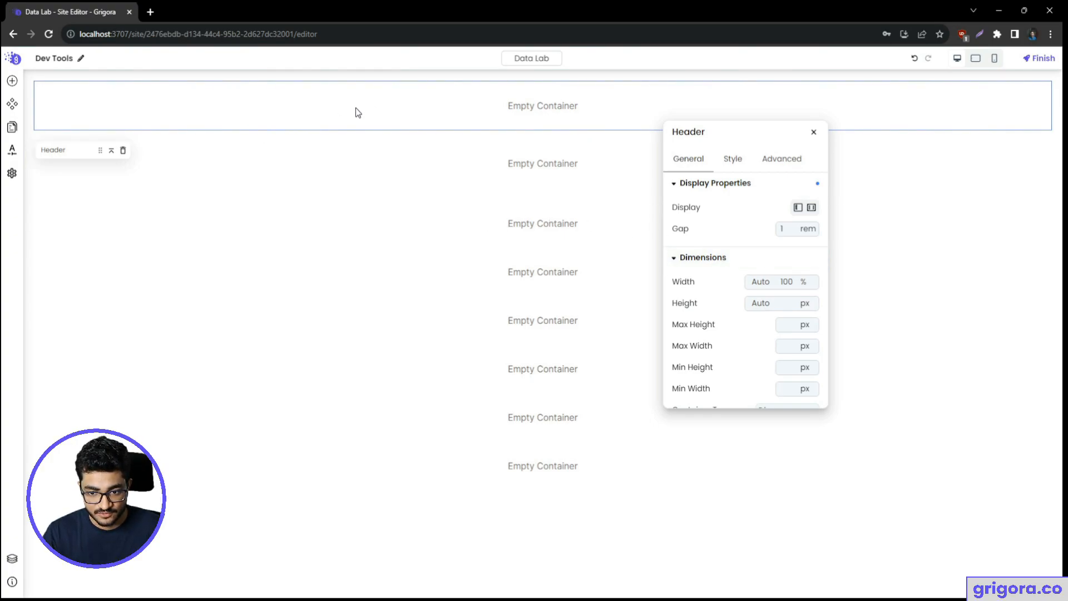
- Check the hero section's width in Figma, and set the Header container's max width to 1200 px in Grigora
scroll(725, 302, "down", 2)
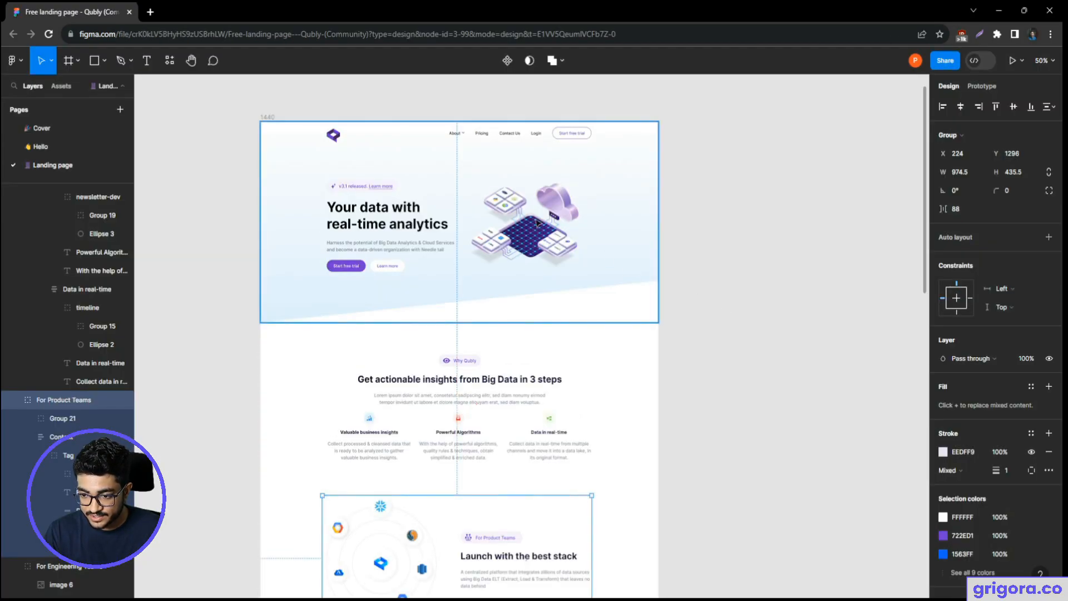
scroll(449, 133, "up", 3)
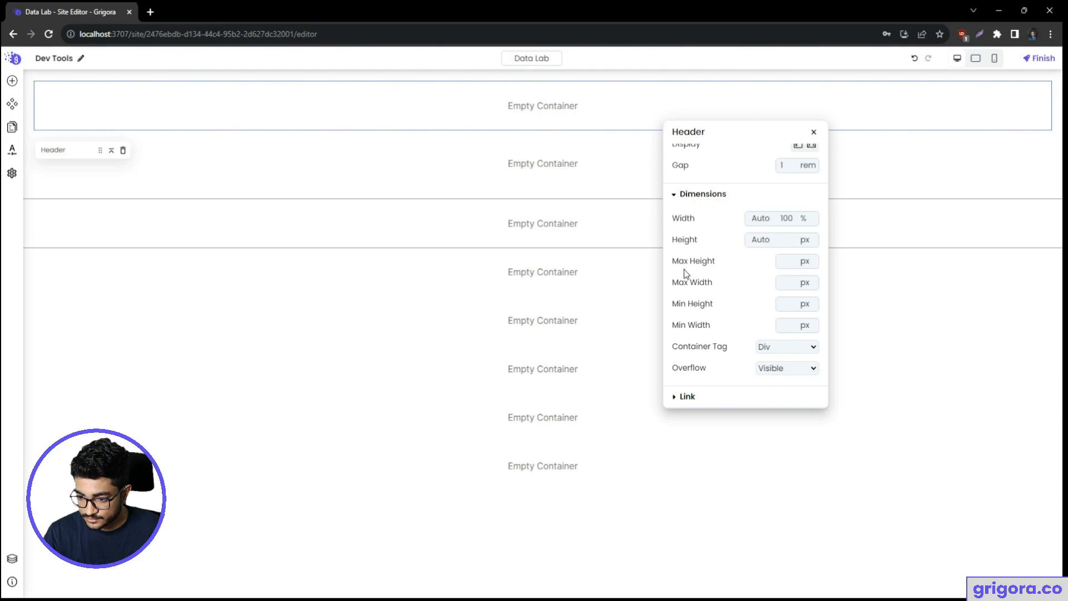
type("200")
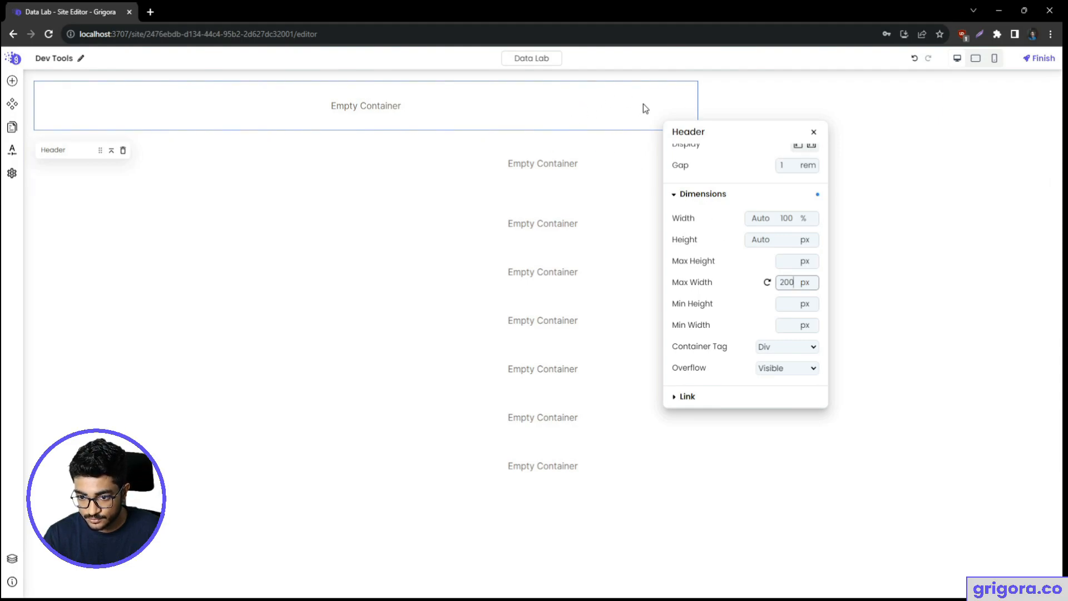
- Unlink the Header container's margins and set its left and right margins to Auto
scroll(733, 256, "up", 2)
left_click(776, 160)
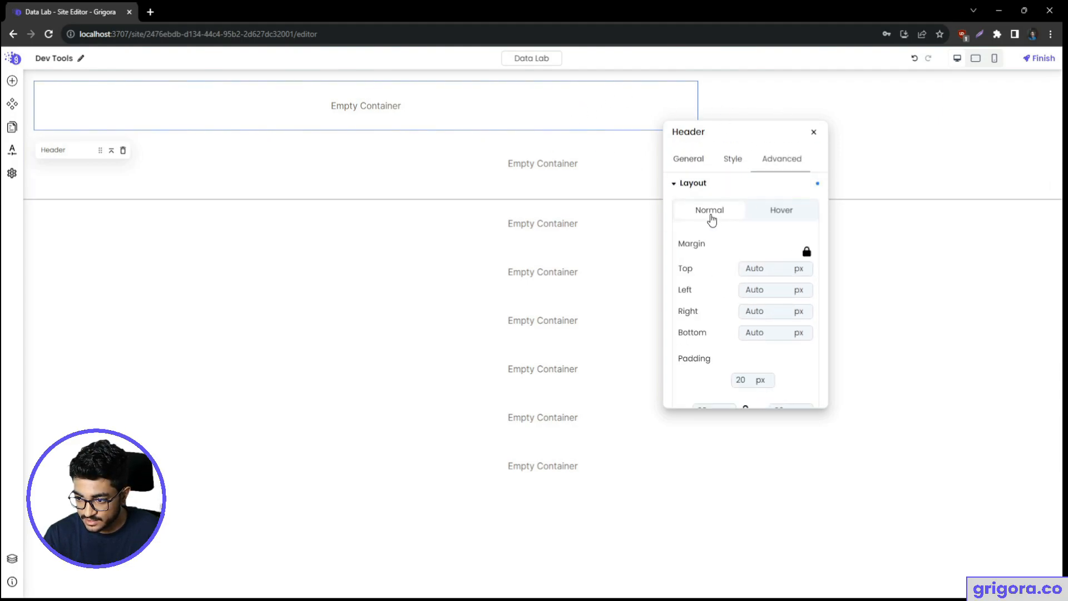
scroll(715, 231, "down", 1)
scroll(717, 251, "down", 1)
scroll(719, 272, "up", 3)
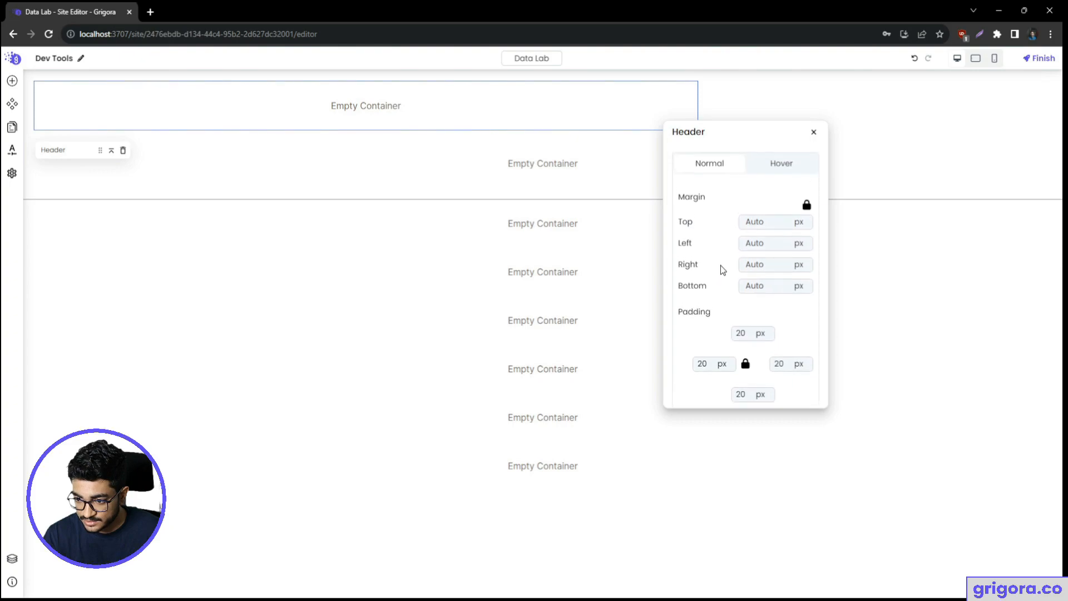
left_click(804, 250)
left_click(752, 291)
left_click(756, 312)
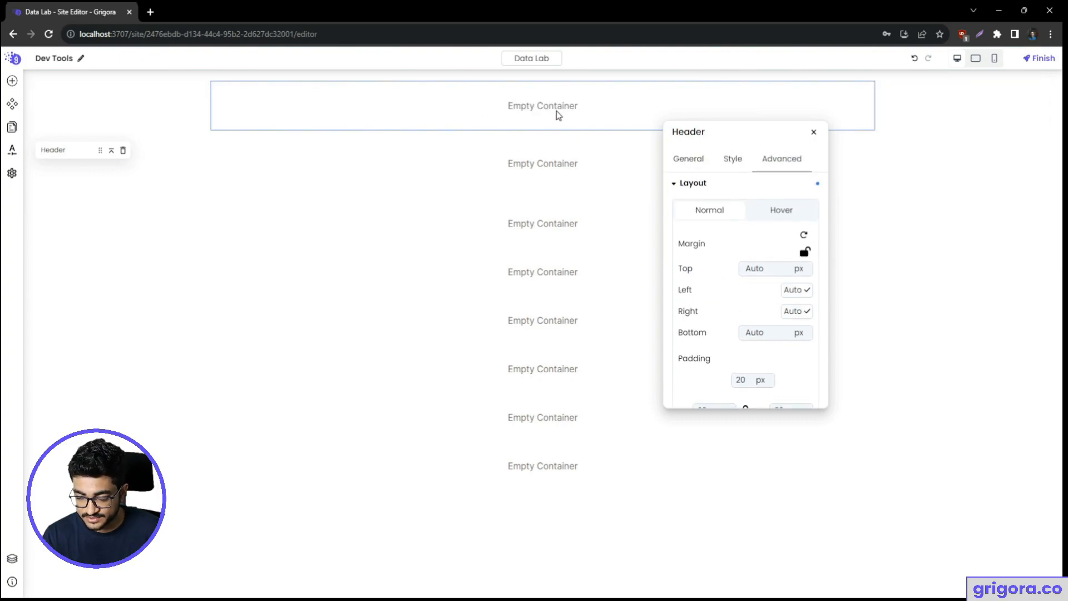
key("alt+Tab")
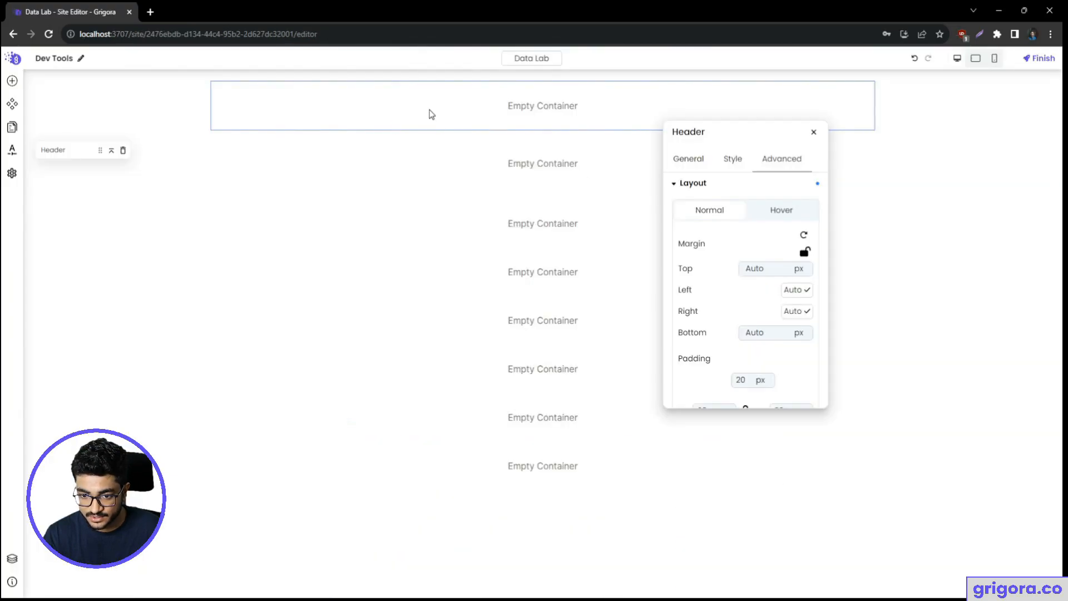
left_click(12, 82)
type("site")
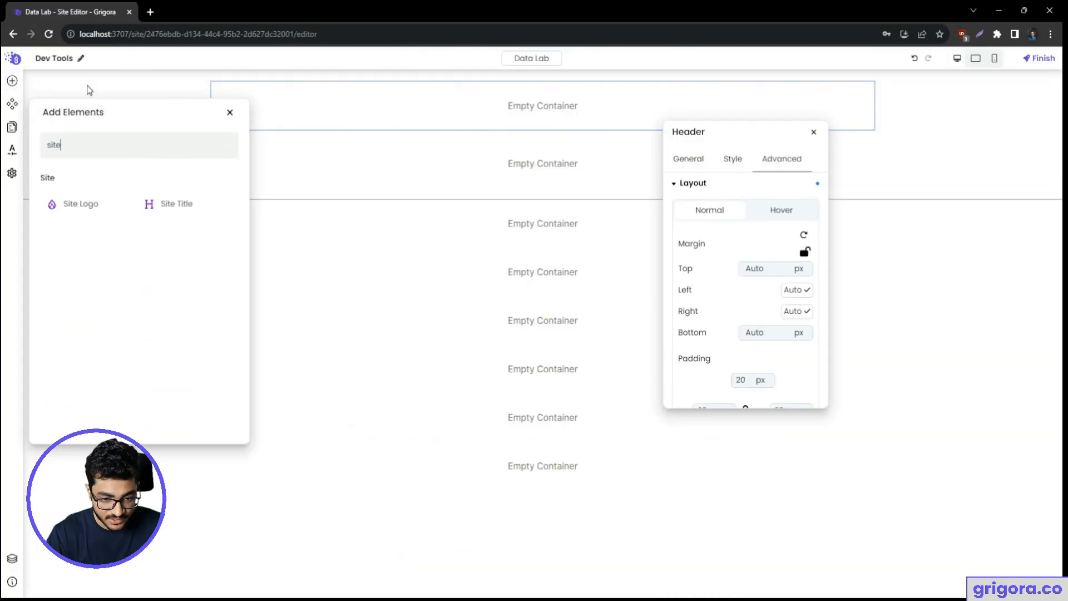
left_click_drag(177, 204, 299, 107)
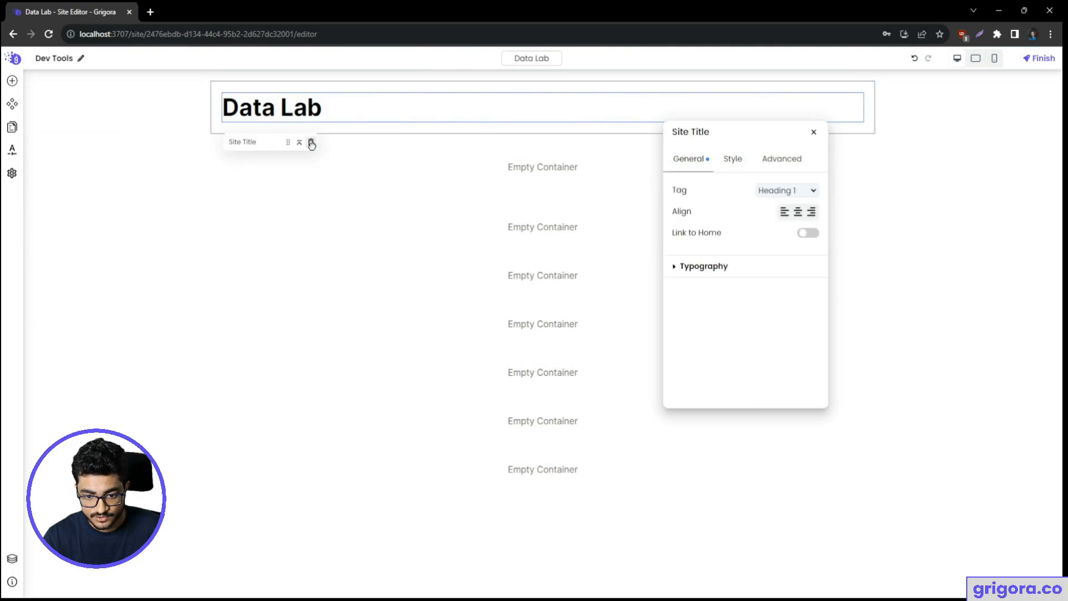
left_click(310, 141)
- Add a Site Logo element inside the Header container and compare it with the Figma header
left_click(13, 82)
type("site")
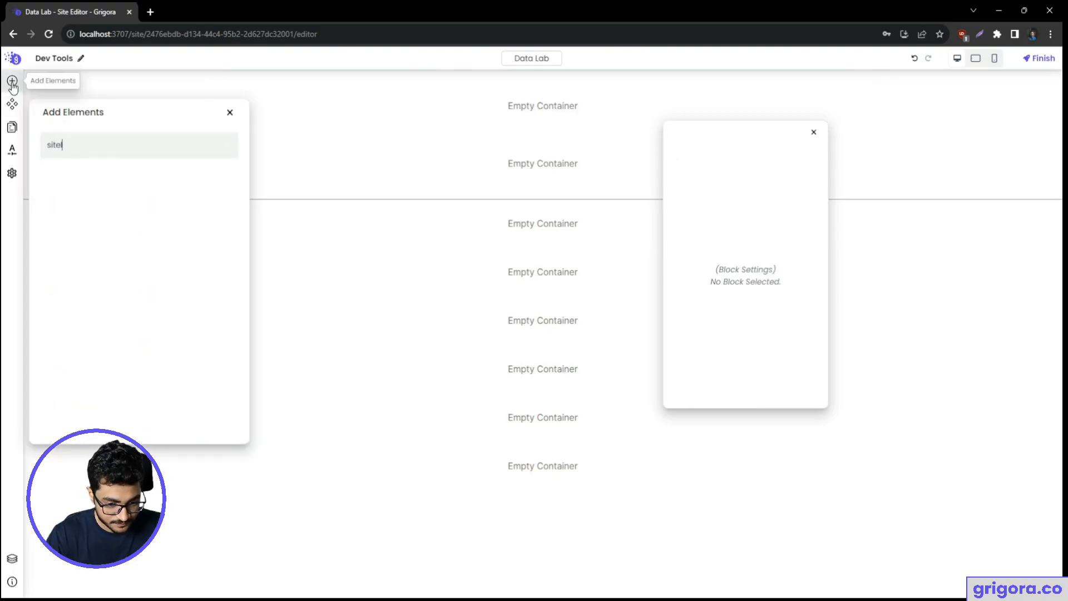
key("BackSpace")
key("BackSpace")
left_click_drag(78, 204, 345, 130)
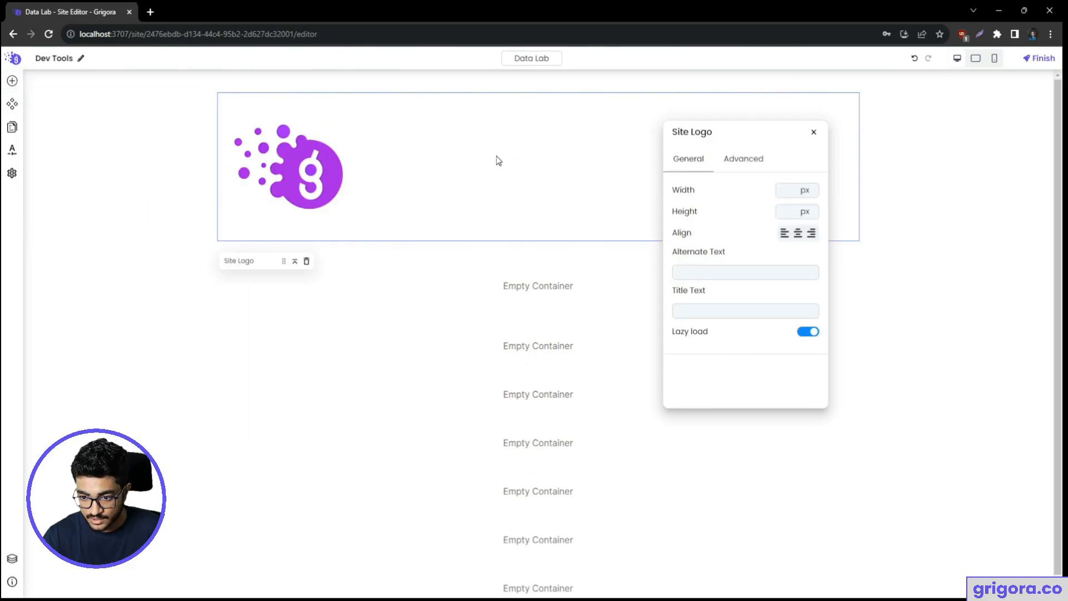
key("alt+Tab")
key("alt+Tab")
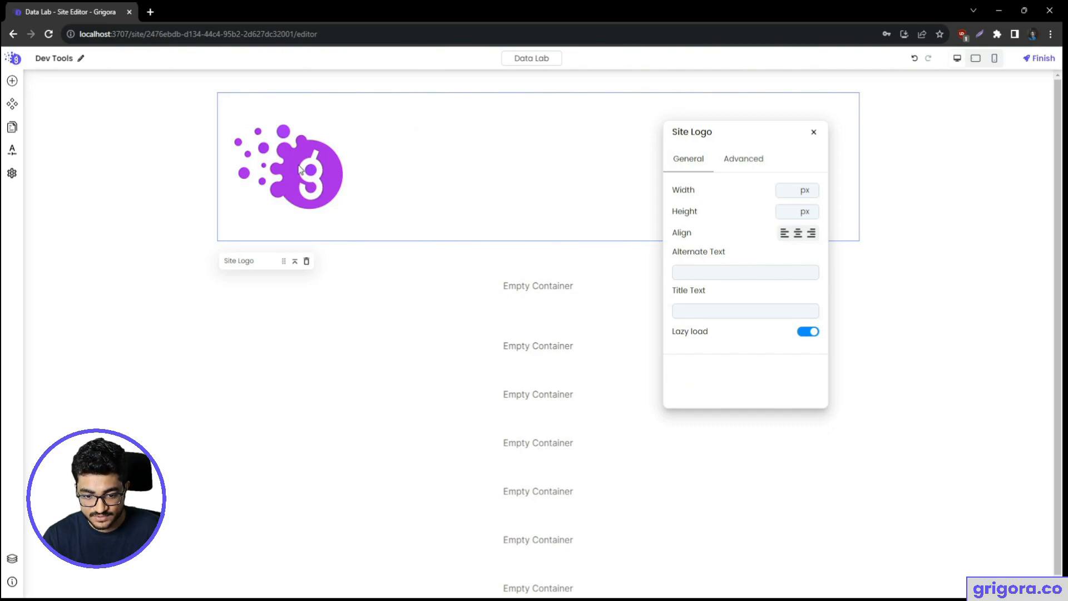
- Open the site's icon settings in Grigora, and export the header logo from Figma to Downloads as "Logo (3).png"
left_click(12, 173)
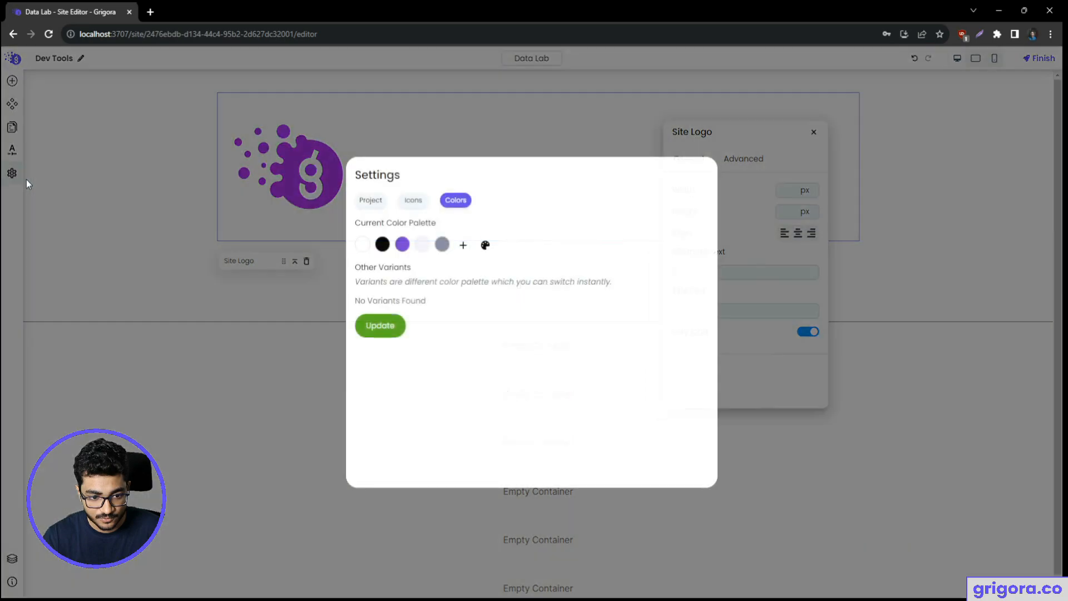
left_click(416, 203)
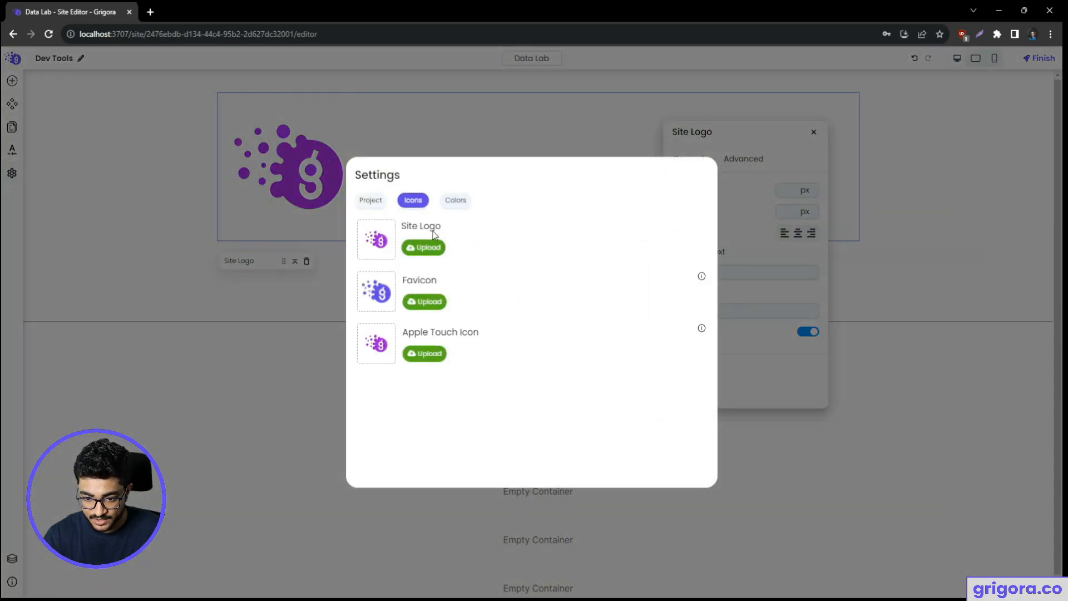
key("alt+Tab")
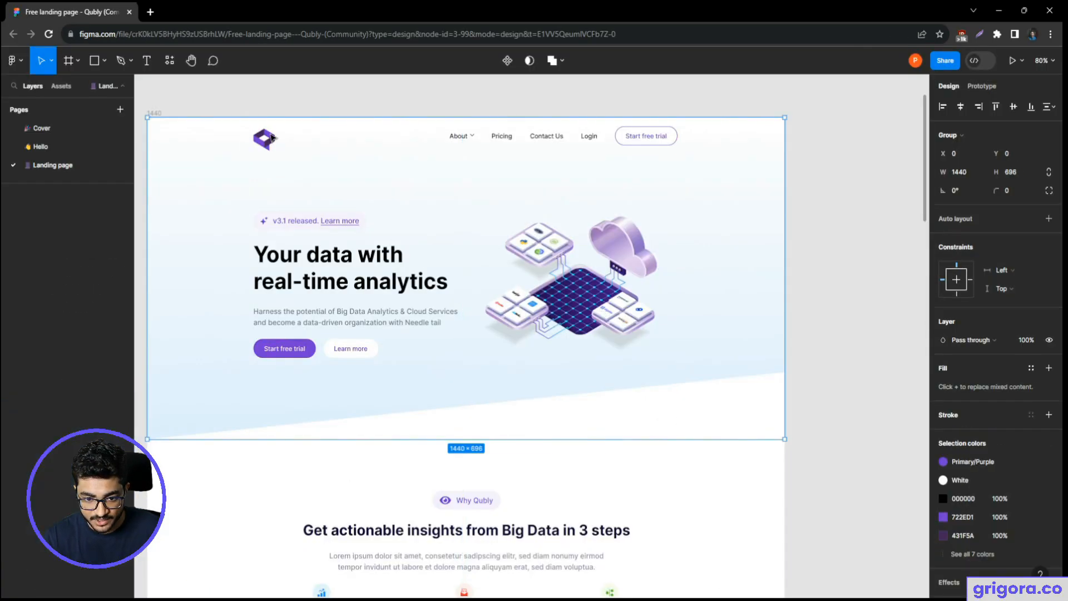
double_click(272, 137)
left_click(1011, 533)
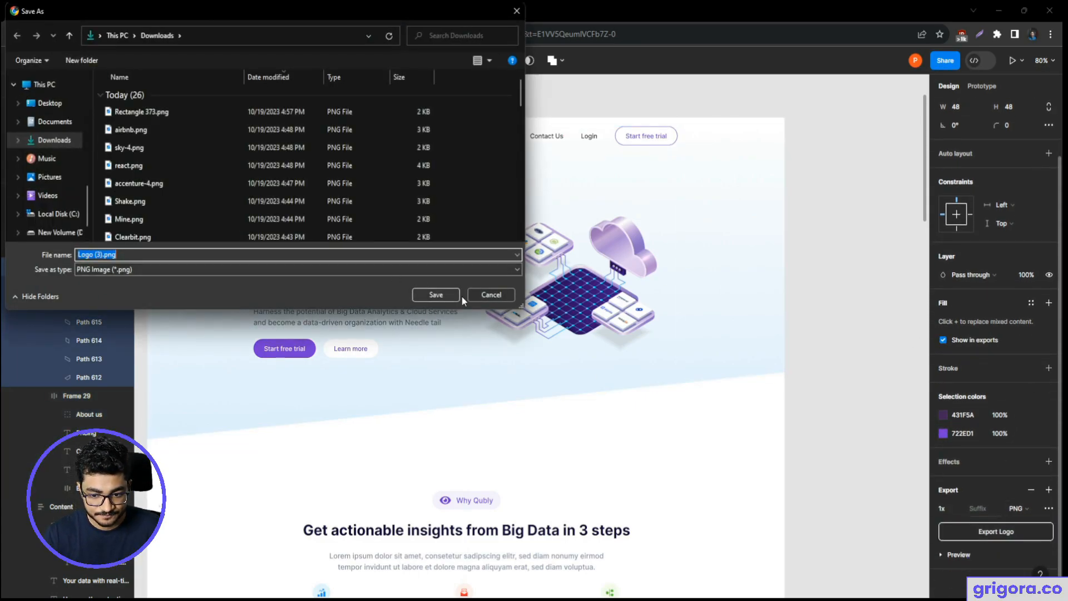
left_click(457, 295)
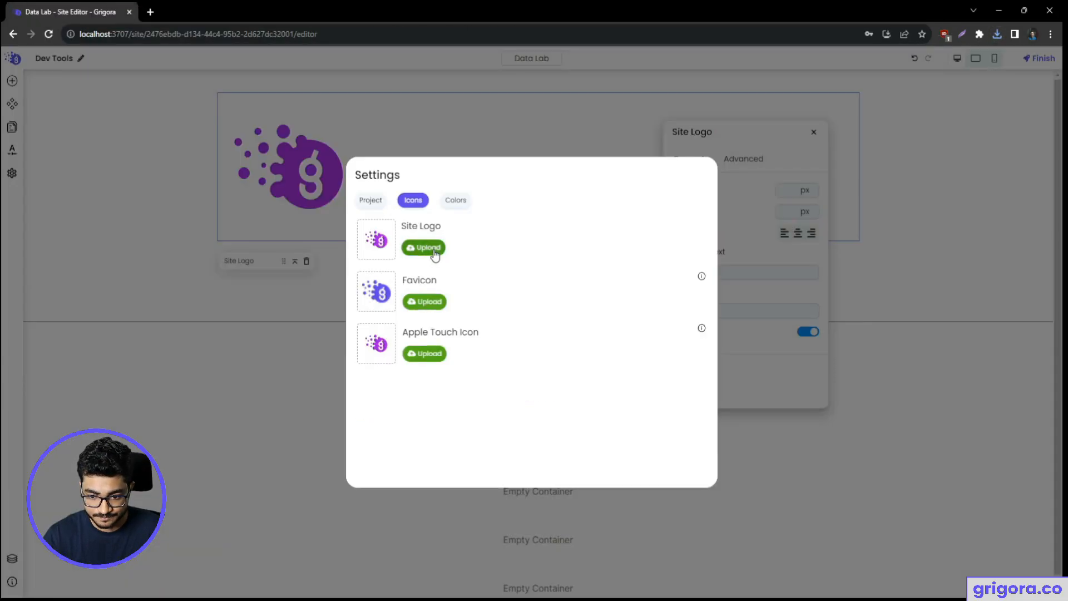
- In Grigora, upload "Logo (3).png" as the Site Logo, the Favicon and the Apple Touch Icon
left_click(435, 251)
left_click(166, 117)
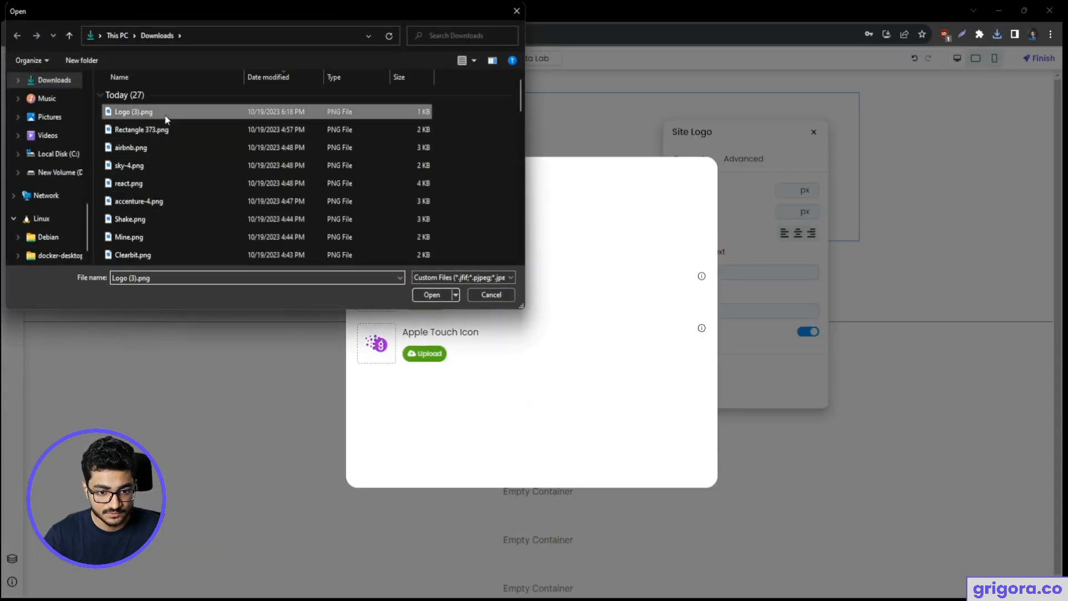
double_click(166, 117)
left_click(433, 305)
double_click(143, 117)
left_click(424, 353)
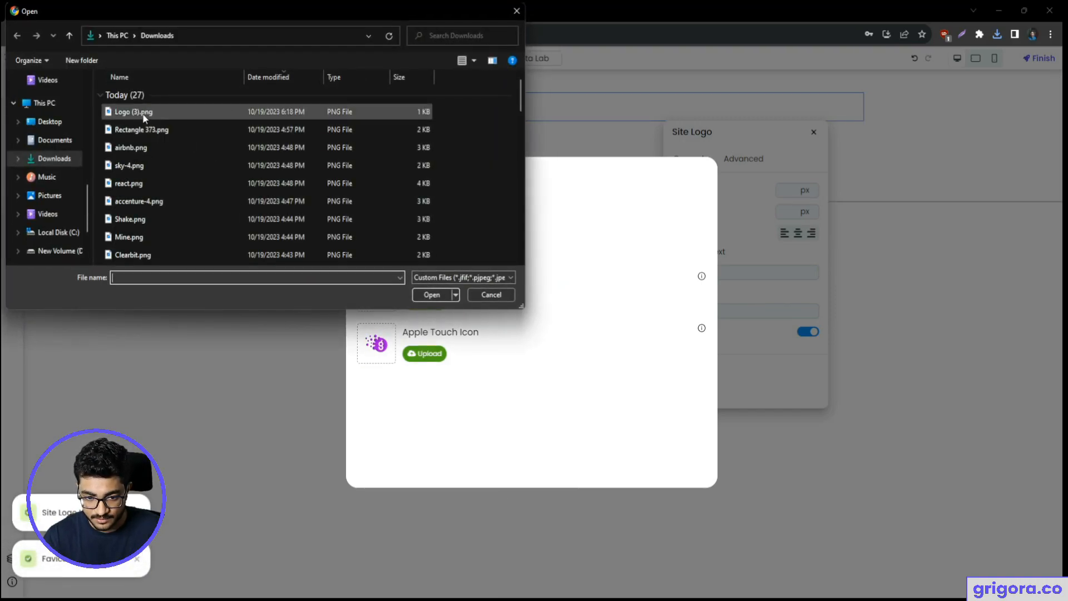
double_click(144, 116)
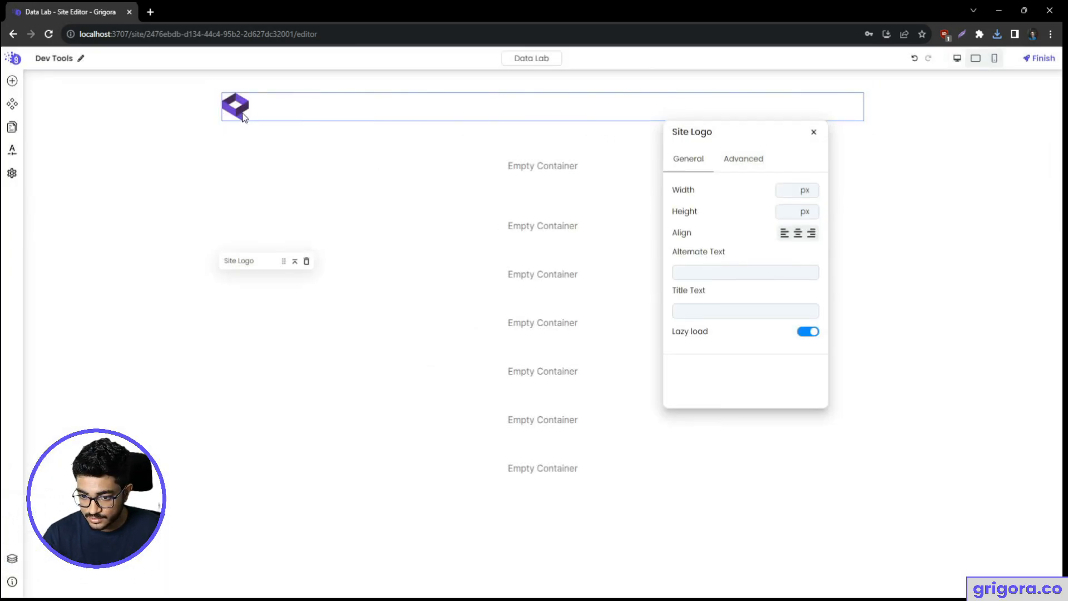
- Add a Text element below the logo inside the Header container
left_click(220, 117)
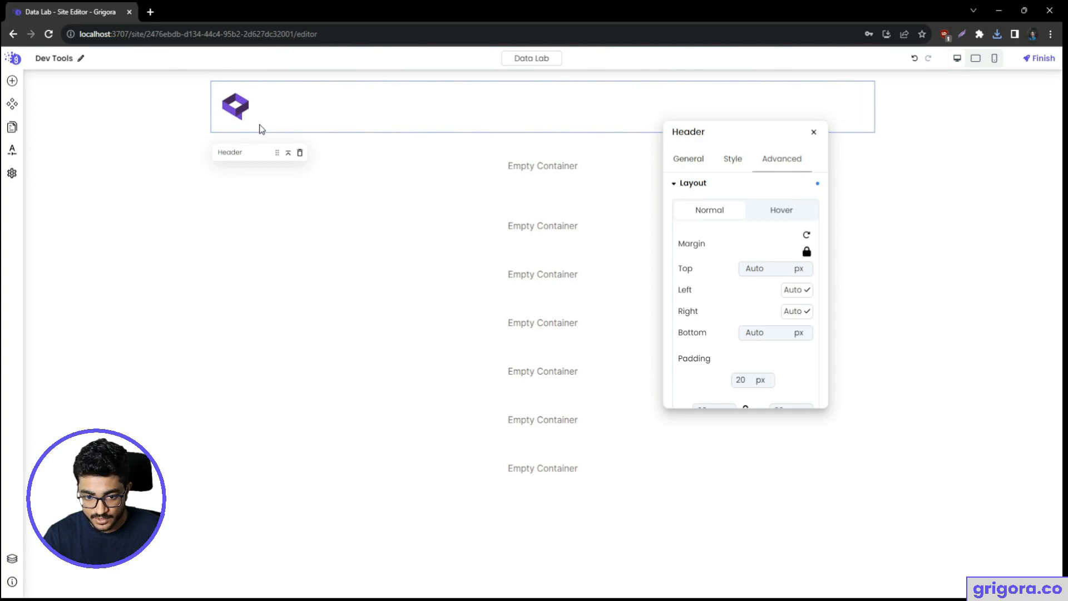
left_click(12, 81)
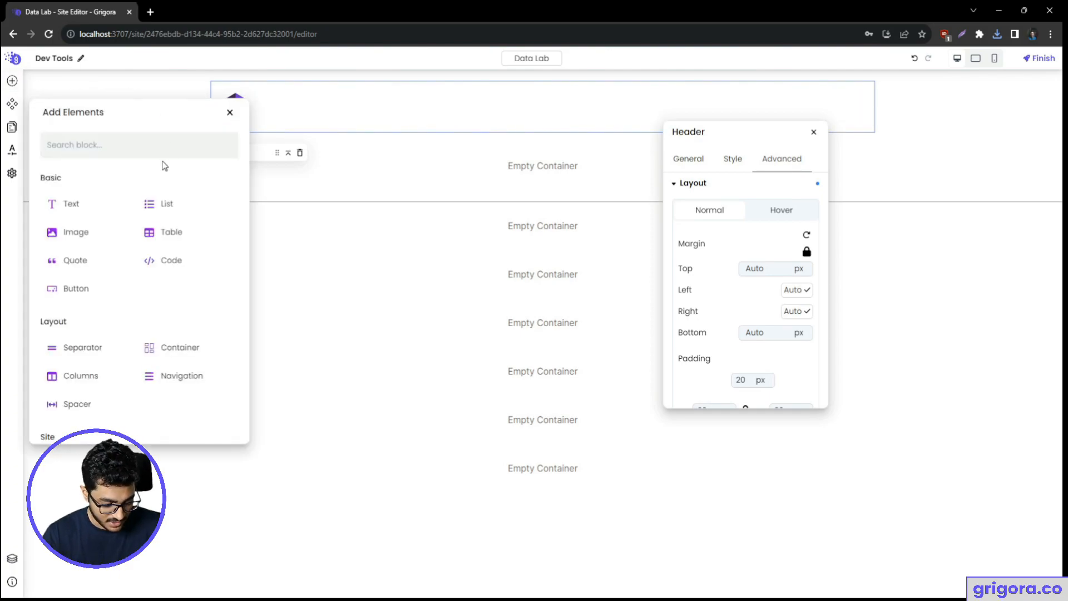
left_click_drag(88, 205, 286, 136)
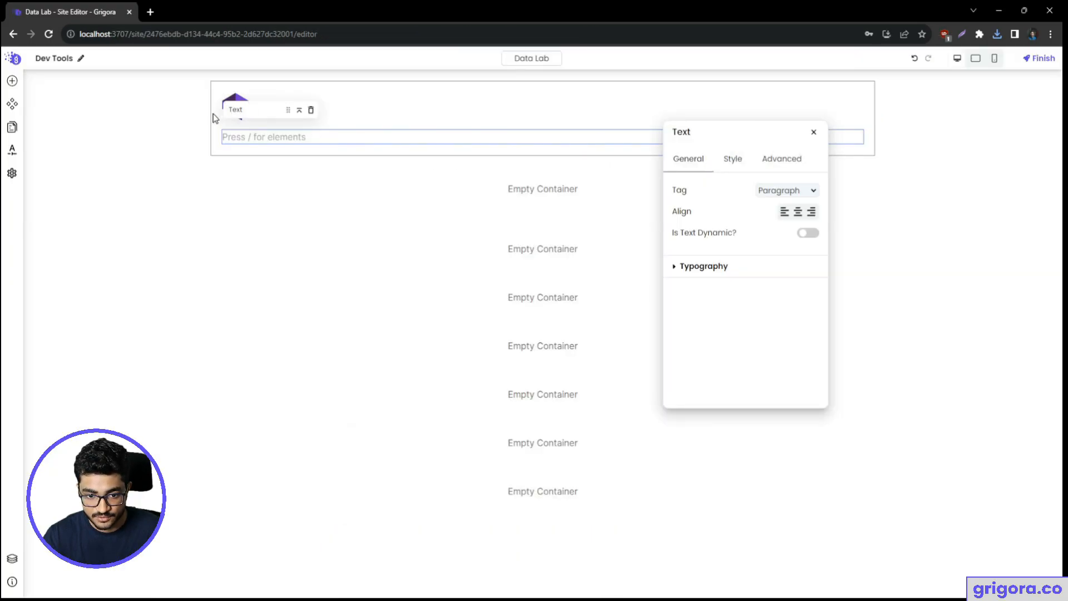
- Arrange the Header container's elements in a horizontal row with centered vertical alignment, and select the Text element
left_click(281, 164)
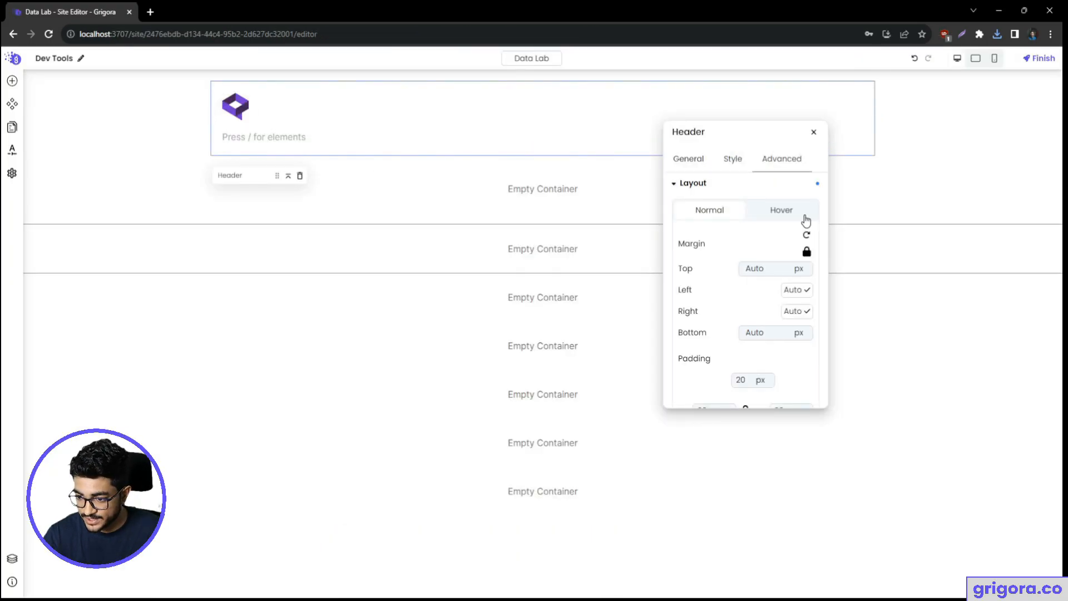
left_click(688, 161)
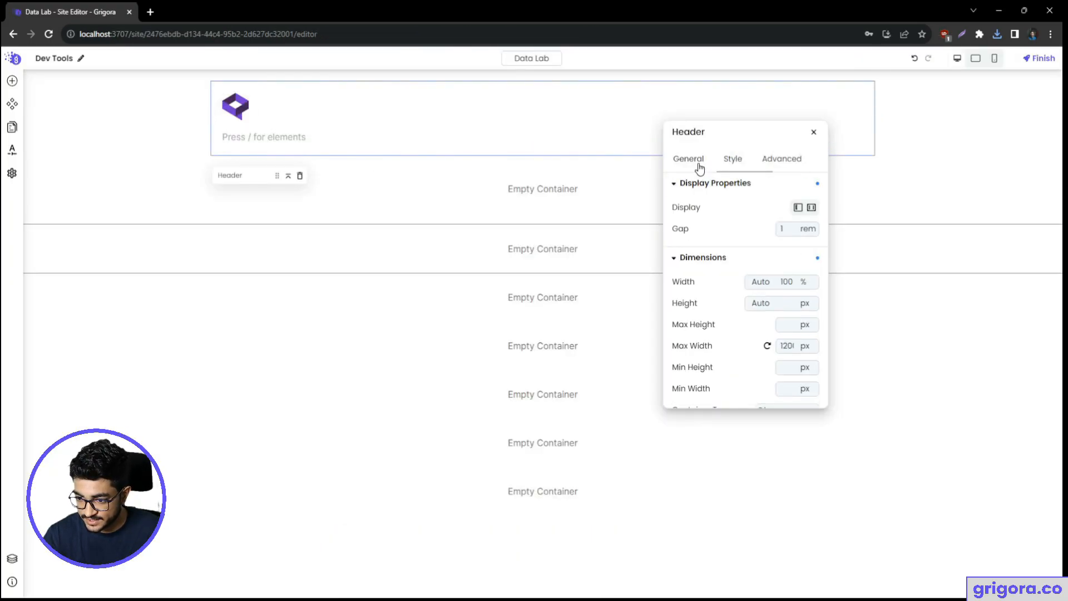
left_click(813, 208)
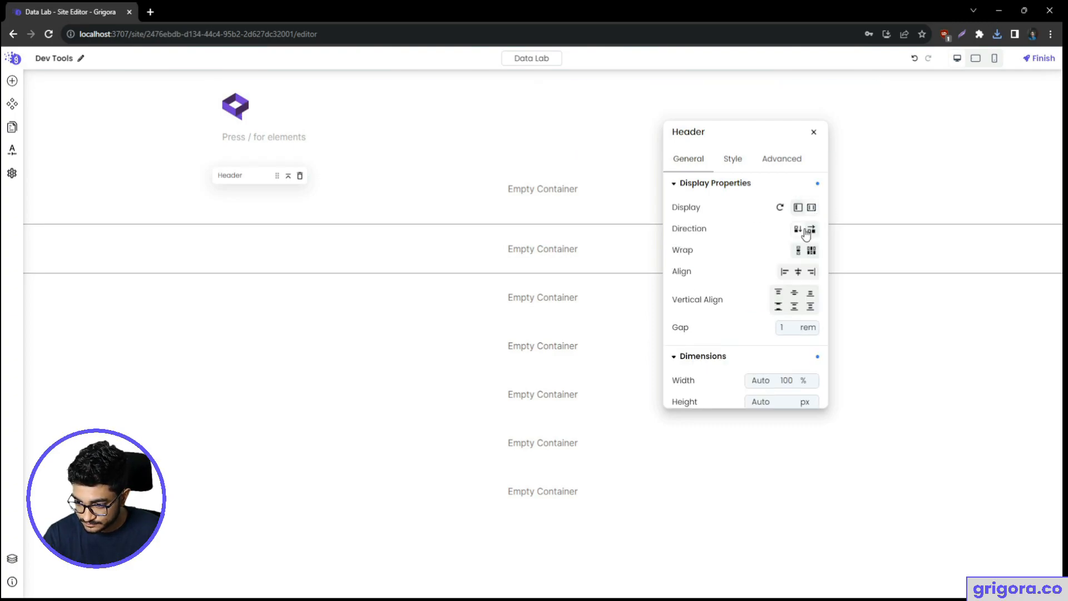
left_click(813, 230)
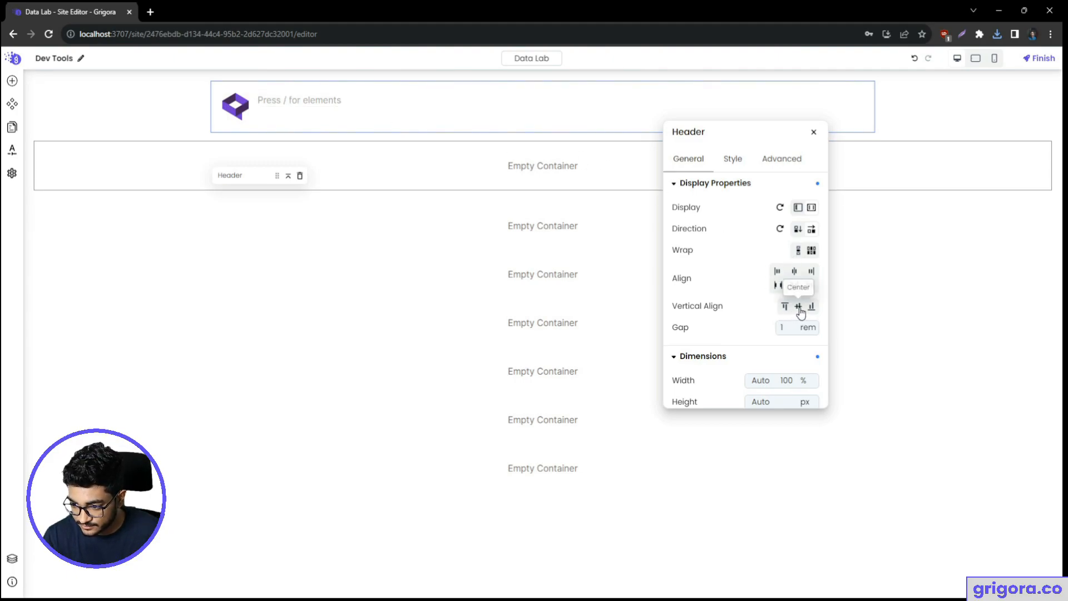
left_click(299, 107)
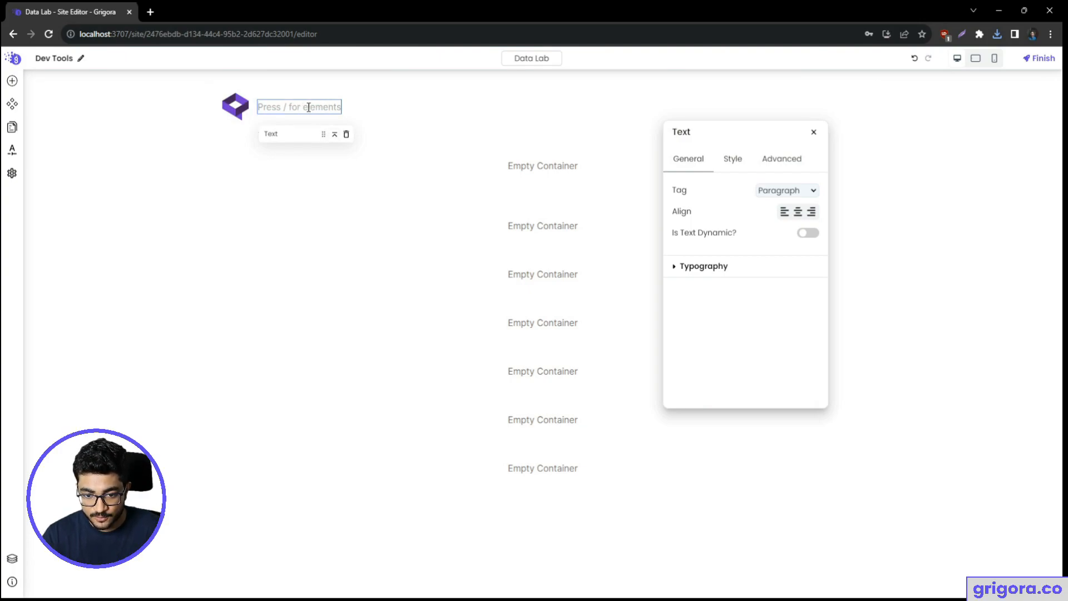
- Delete the Text element from the Header and add a Navigation element beside the logo in its place
left_click(344, 135)
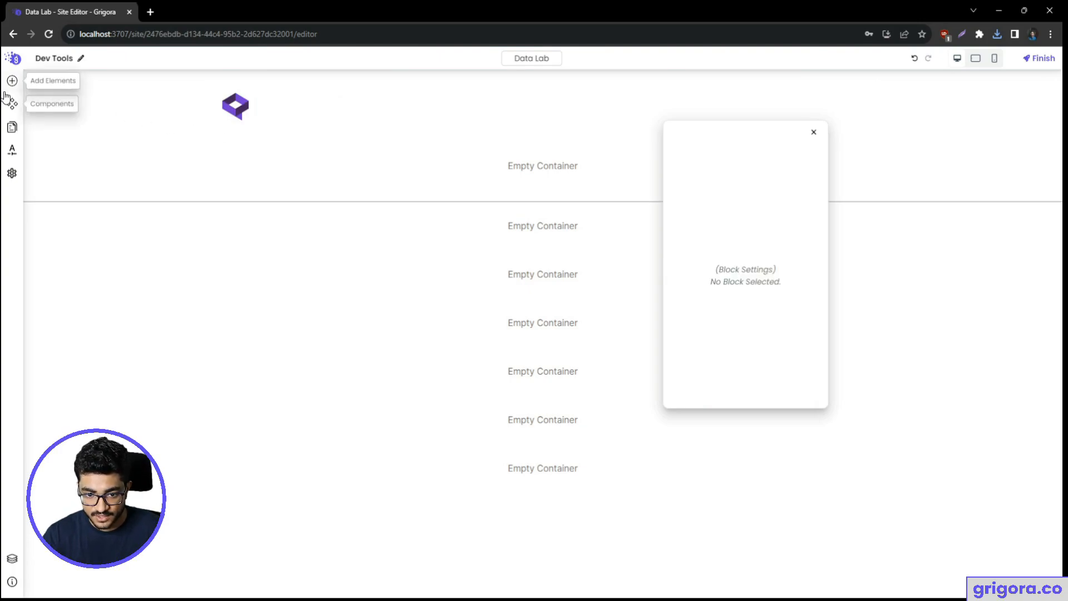
left_click(12, 80)
type("navig")
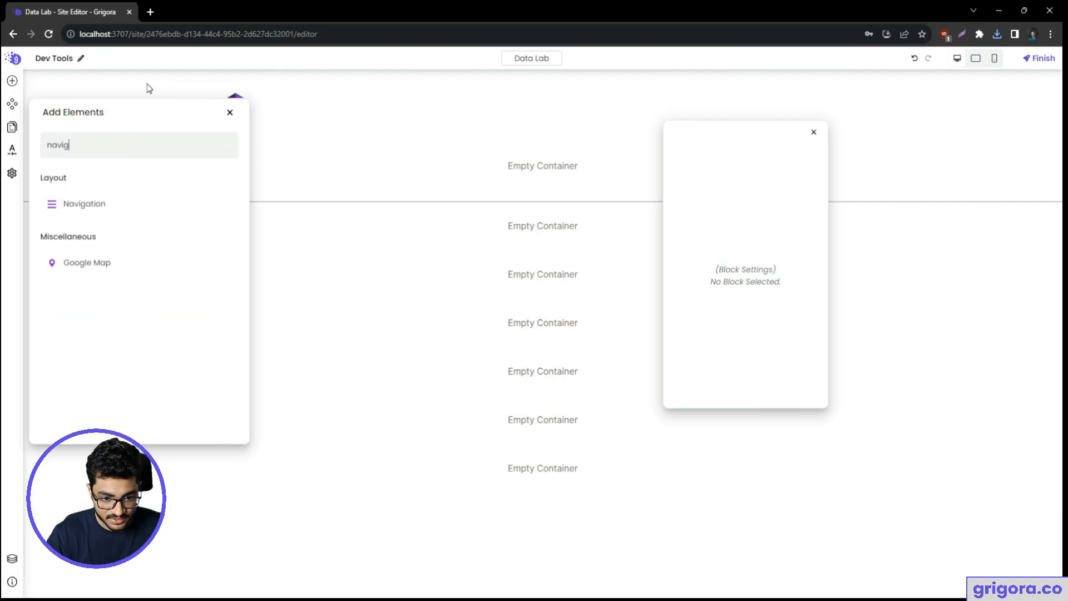
left_click_drag(98, 200, 355, 102)
left_click(323, 114)
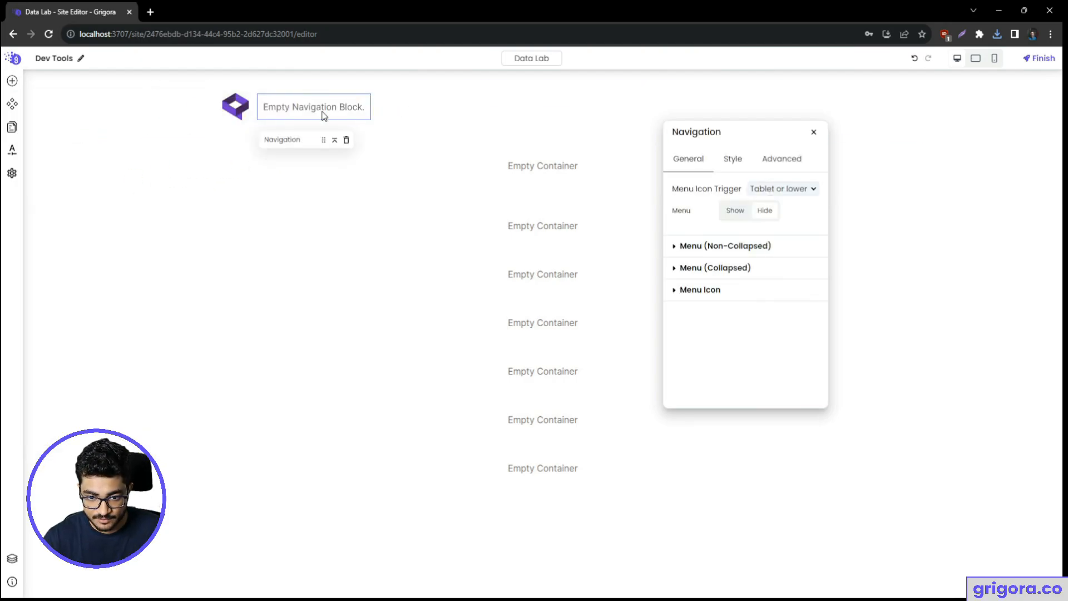
- Check the menu items in the Figma header, and add a Text element reading "About" inside the Navigation block
key("alt+Tab")
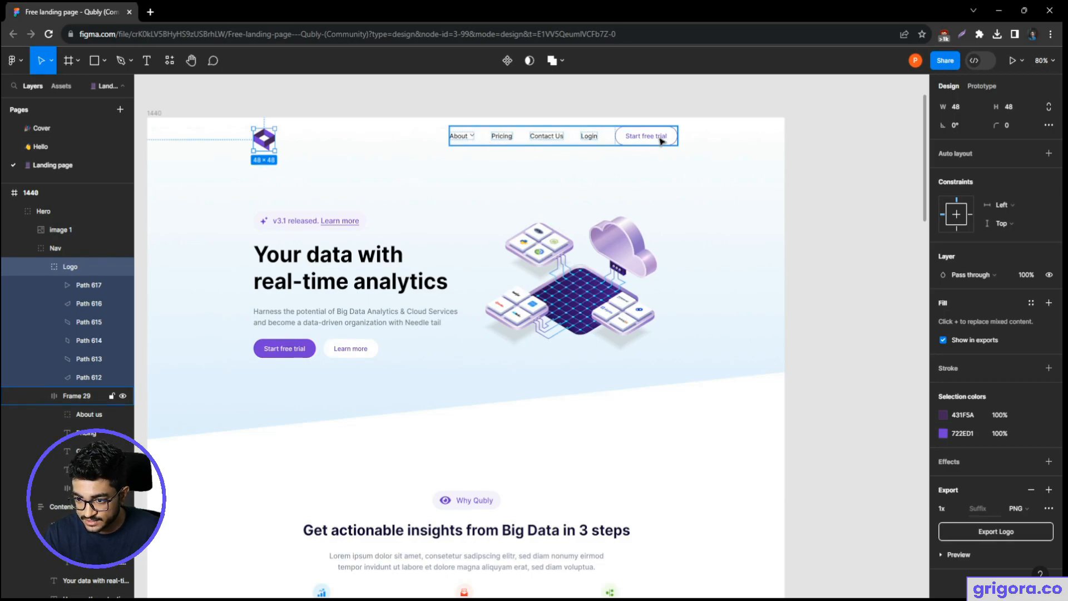
key("alt+Tab")
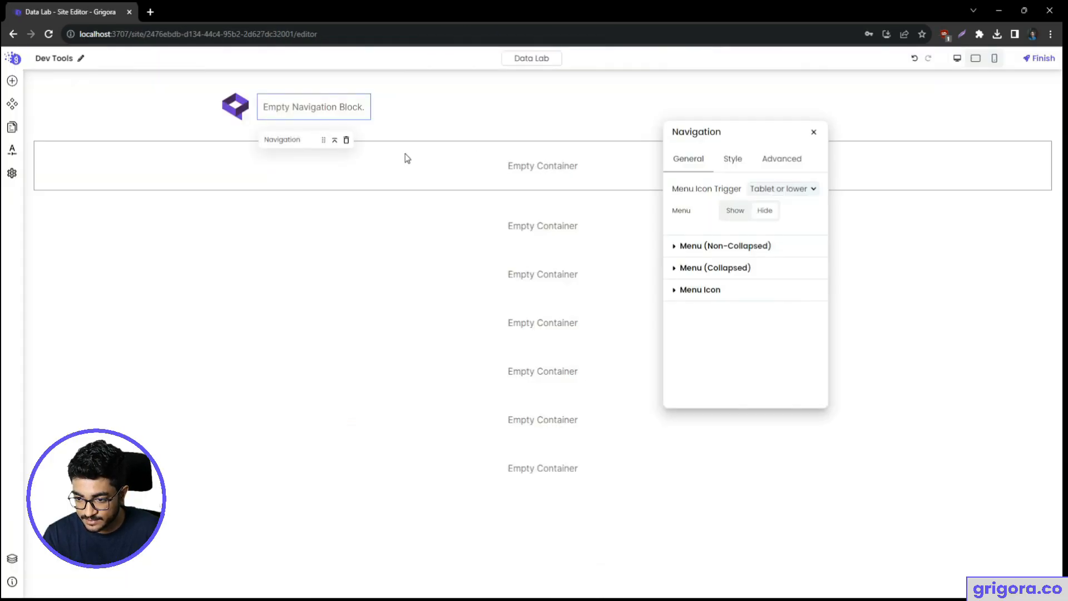
left_click(12, 82)
left_click_drag(67, 204, 300, 109)
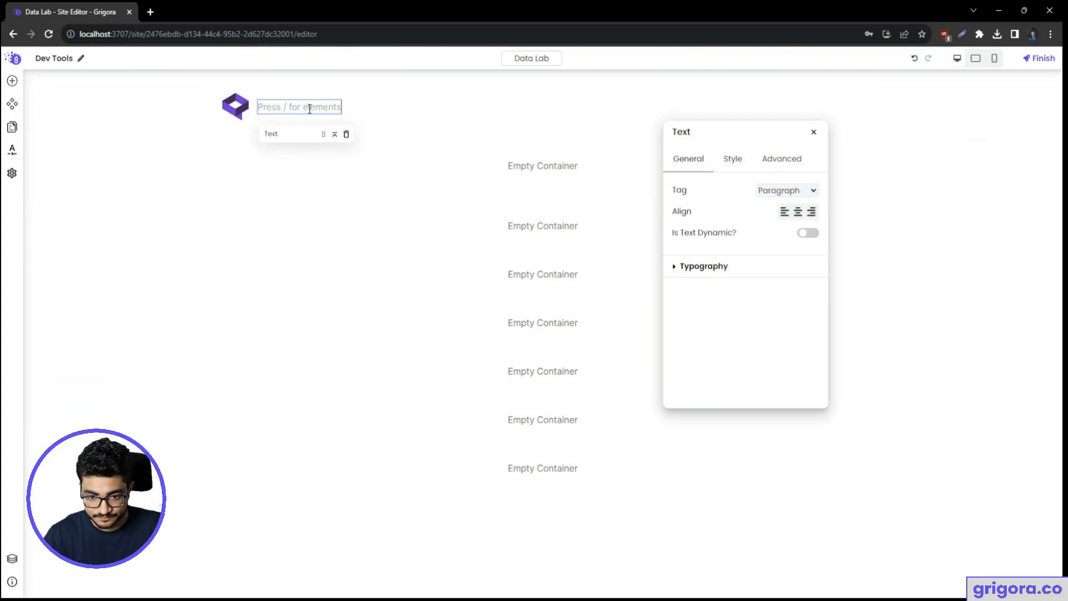
type("About")
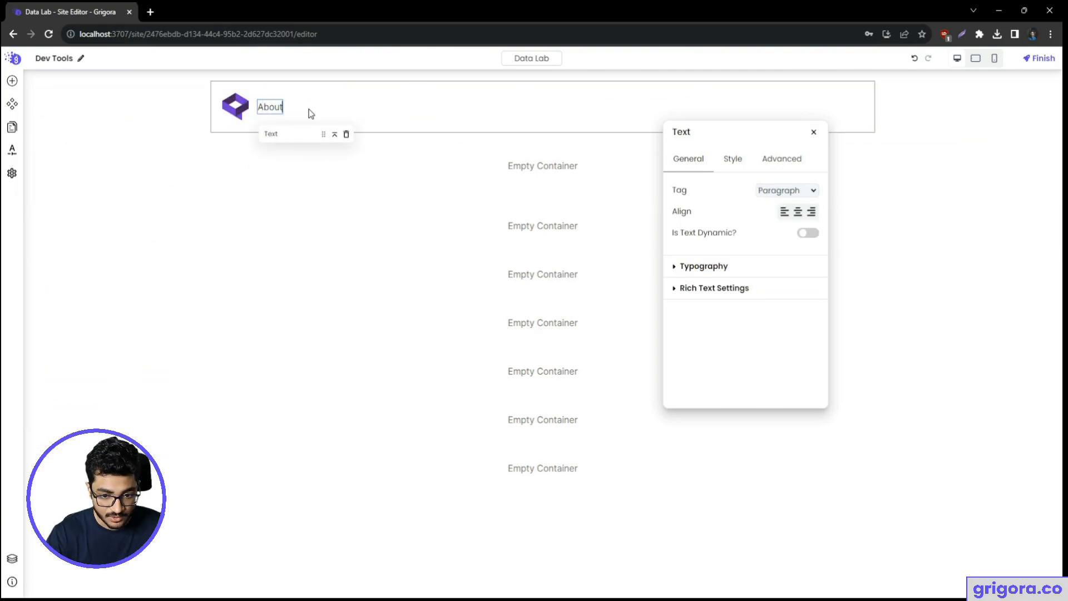
key("alt+Tab")
key("alt+Tab")
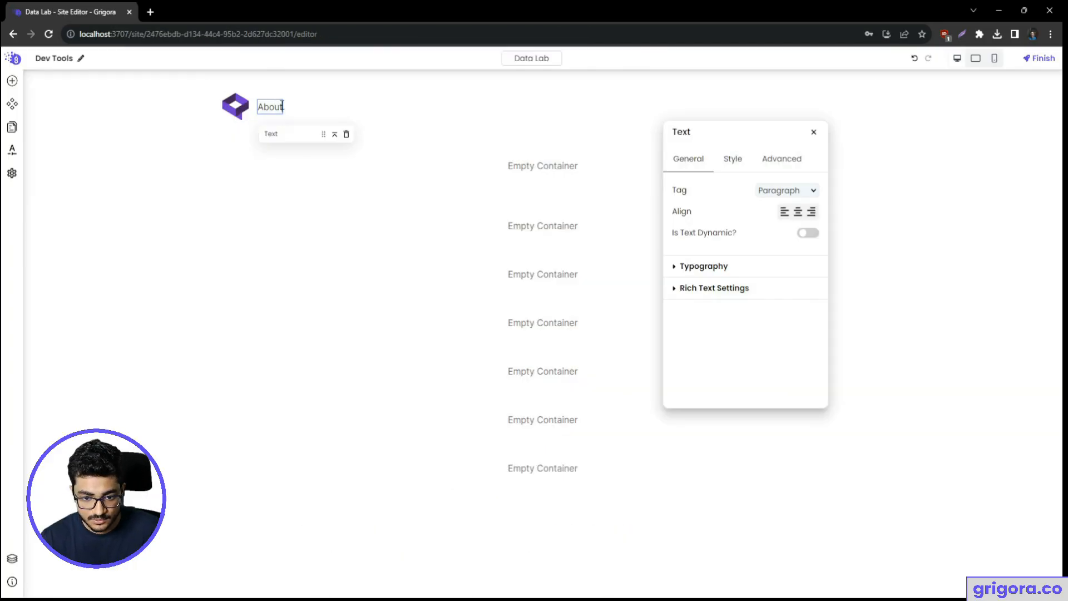
- Duplicate the "About" text three times within the Navigation block, and check the menu items against the Figma design
left_click(270, 108)
left_click(270, 108)
right_click(270, 107)
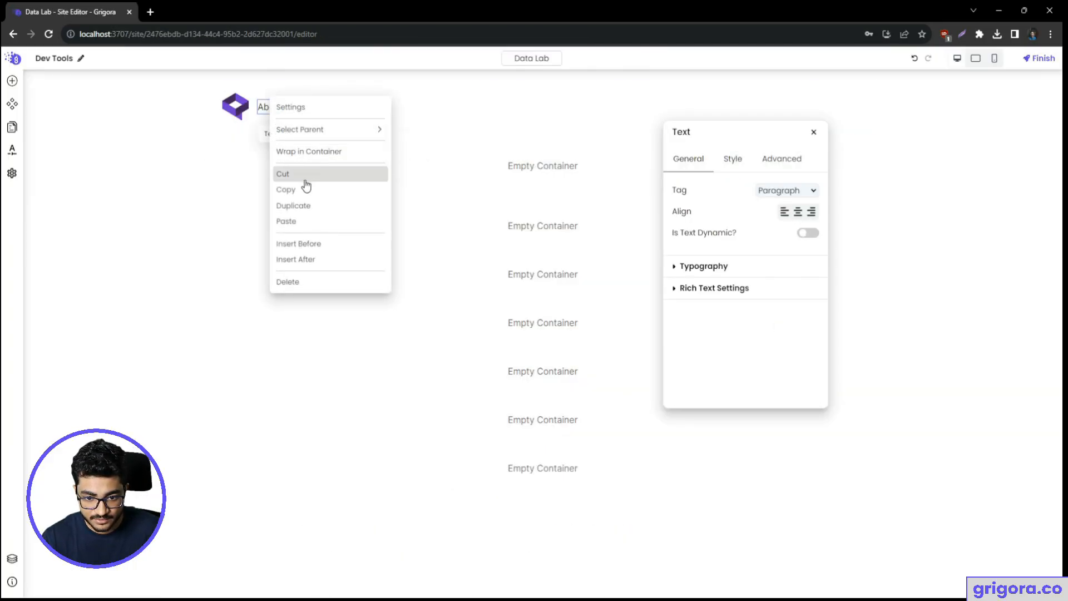
left_click(311, 206)
right_click(304, 107)
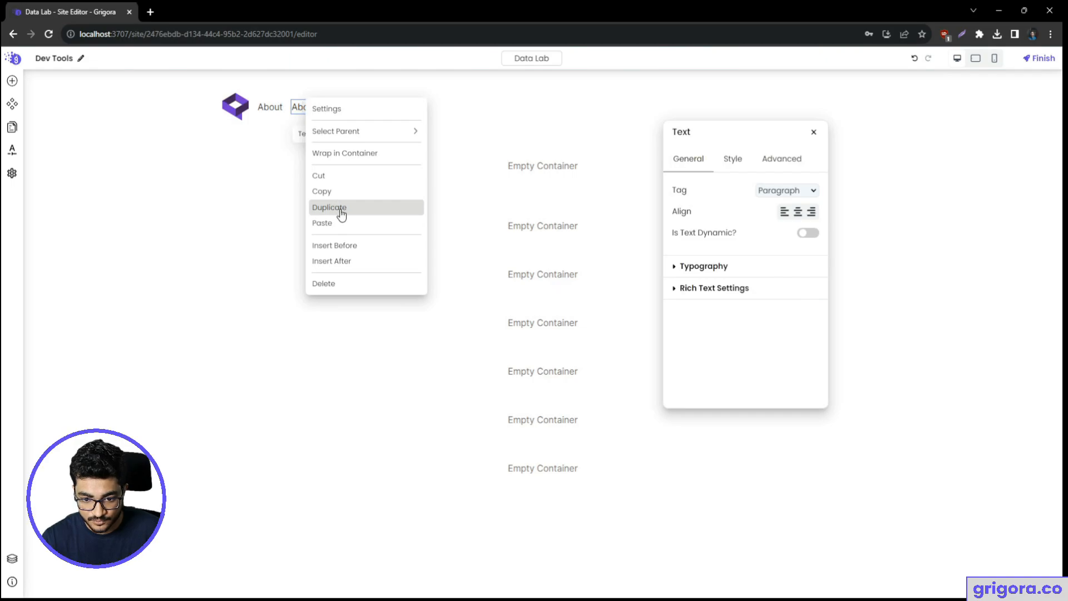
left_click(338, 208)
right_click(342, 108)
left_click(372, 210)
key("alt+Tab")
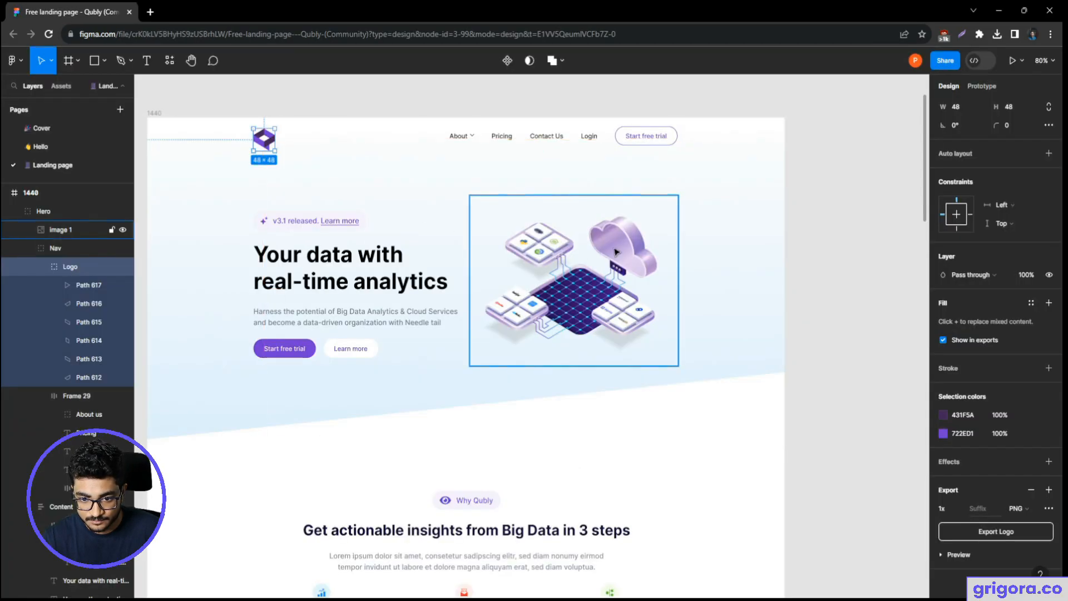
key("alt+Tab")
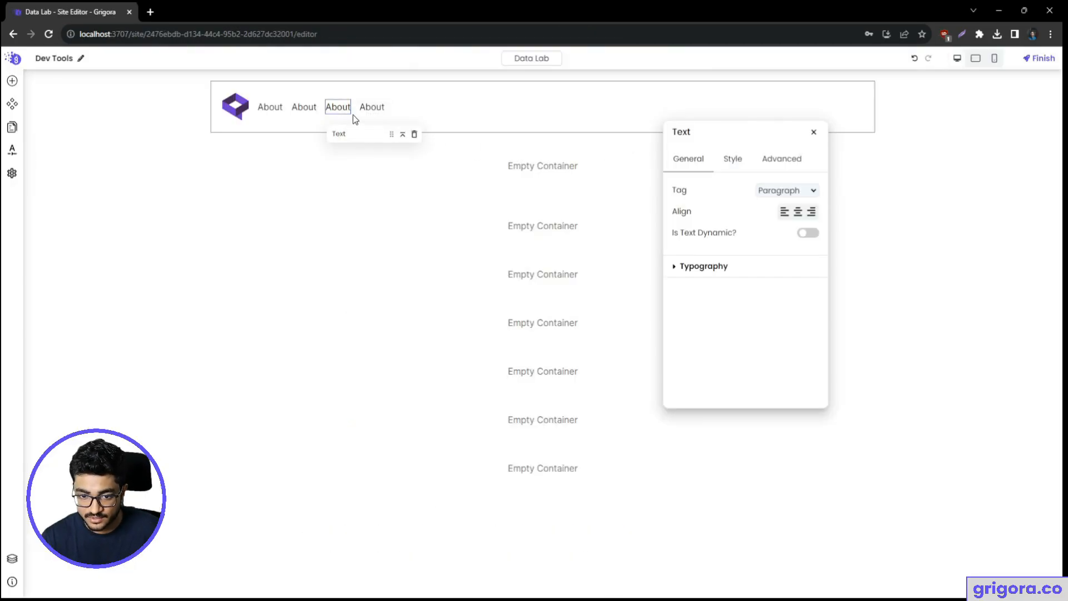
- Add a Button element to the Header after the last "About" text, and select the Navigation block
left_click(13, 81)
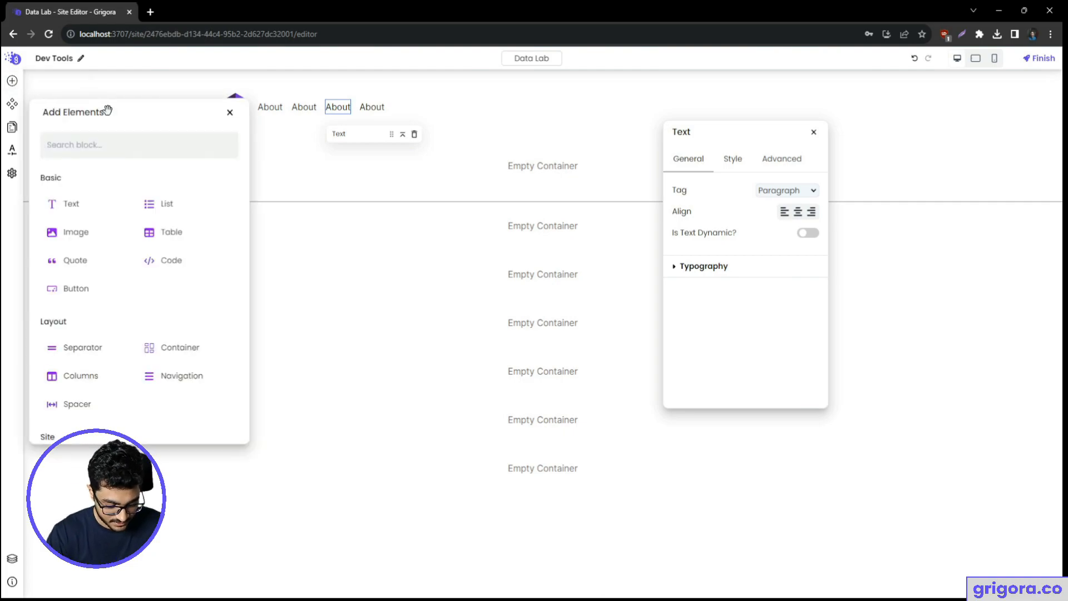
type("but")
left_click_drag(79, 205, 370, 109)
left_click(374, 107)
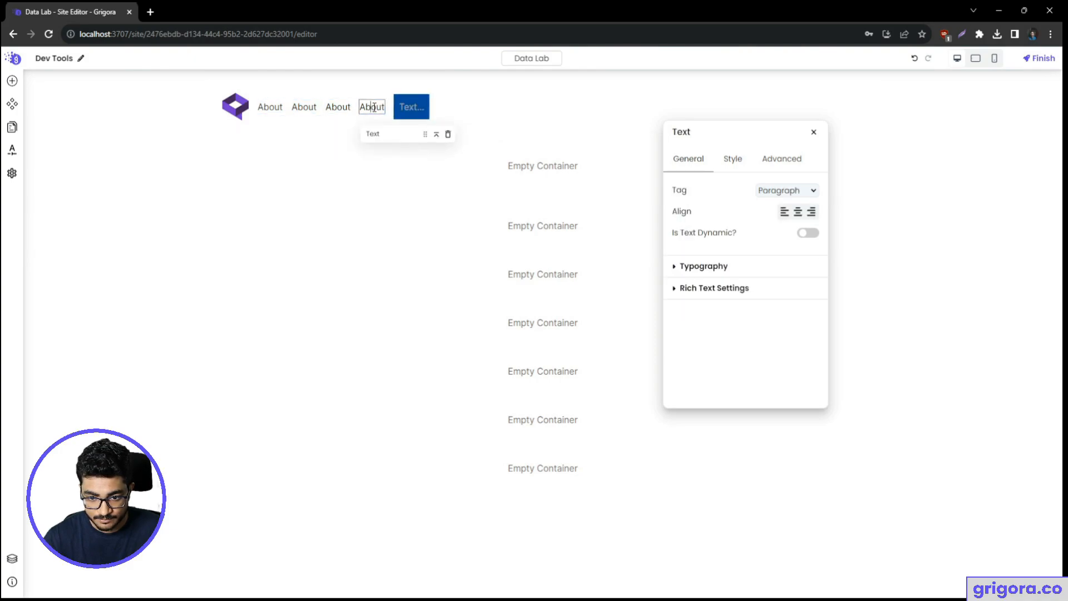
left_click(437, 134)
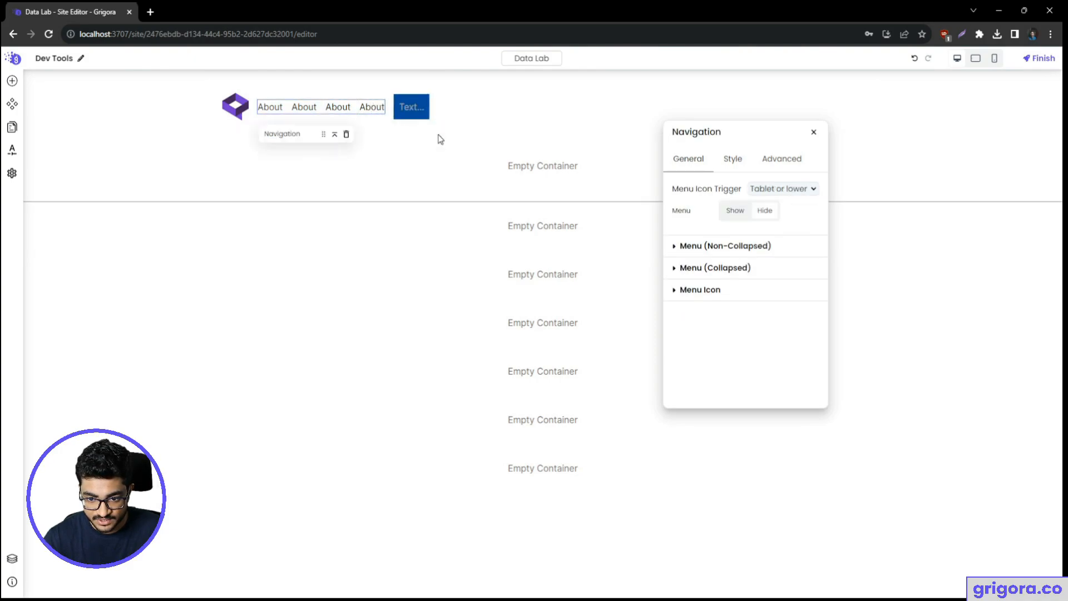
- Move the button into the Navigation block, placing it between the third and fourth "About" texts
left_click(408, 106)
left_click_drag(410, 104, 315, 105)
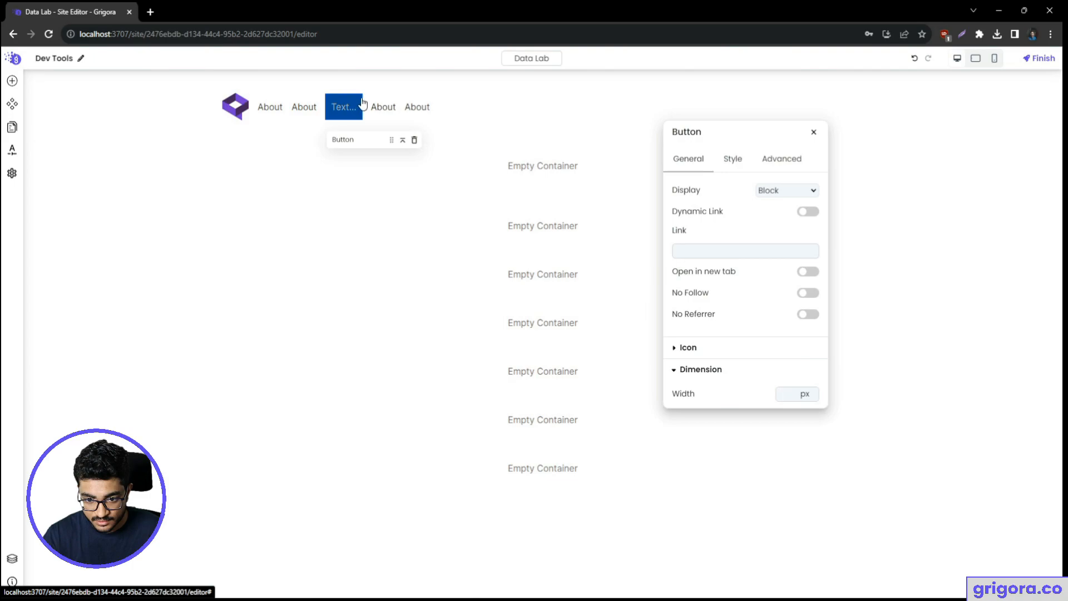
left_click_drag(360, 102, 406, 105)
left_click_drag(406, 102, 424, 109)
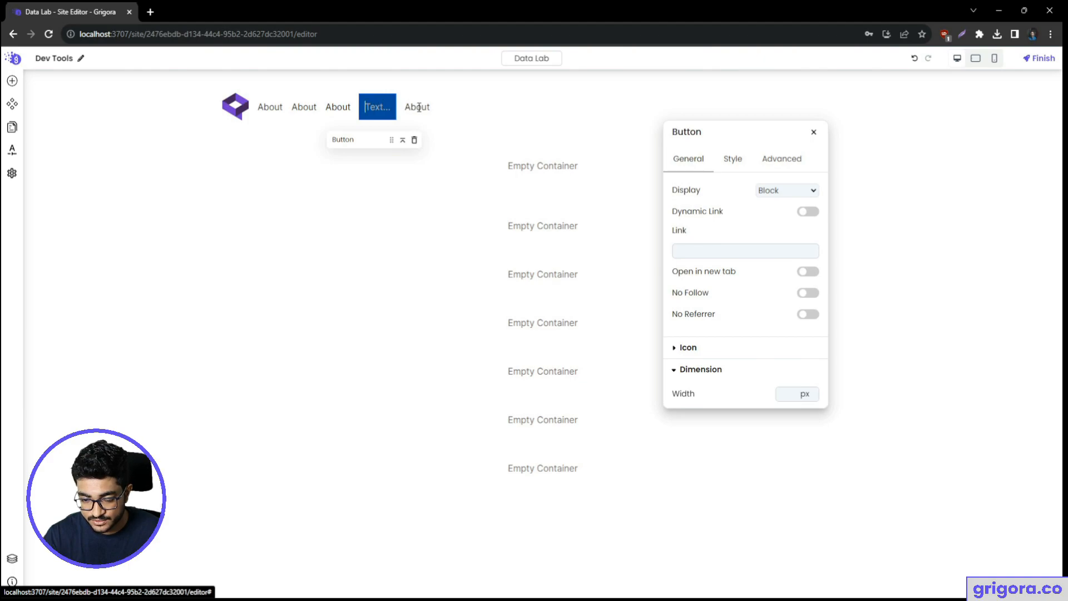
left_click(314, 103)
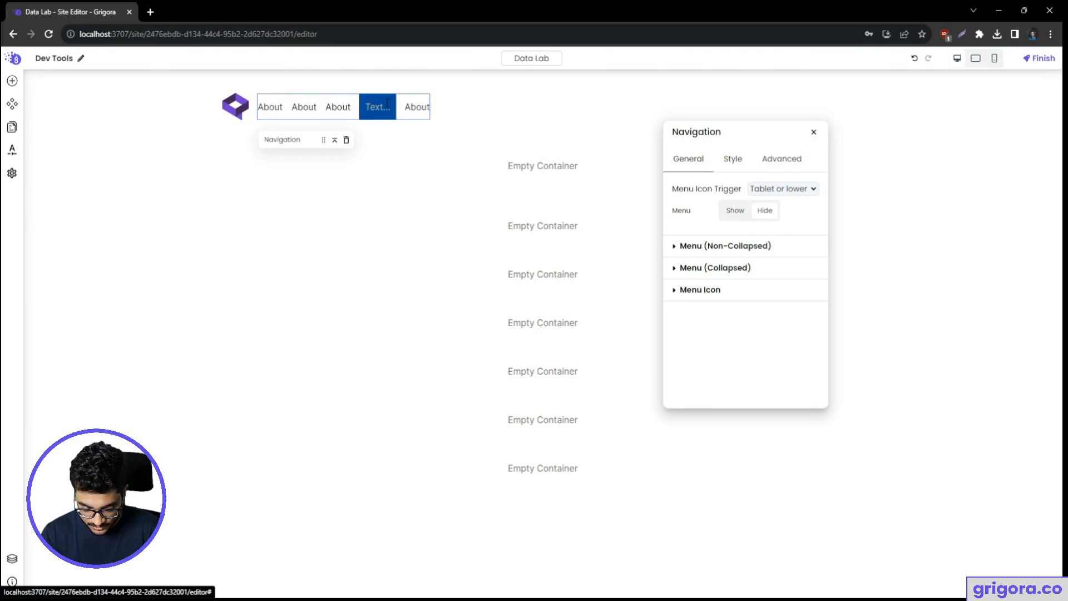
- Look up how to move a block after its next sibling in the block actions of the keyboard shortcuts reference
key("ctrl+slash")
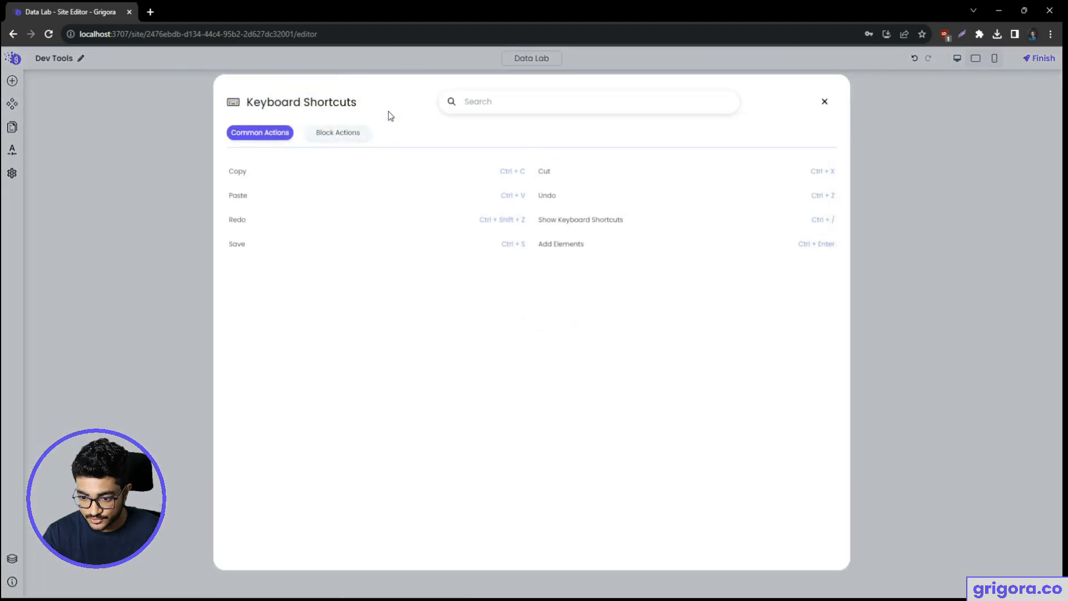
left_click(346, 135)
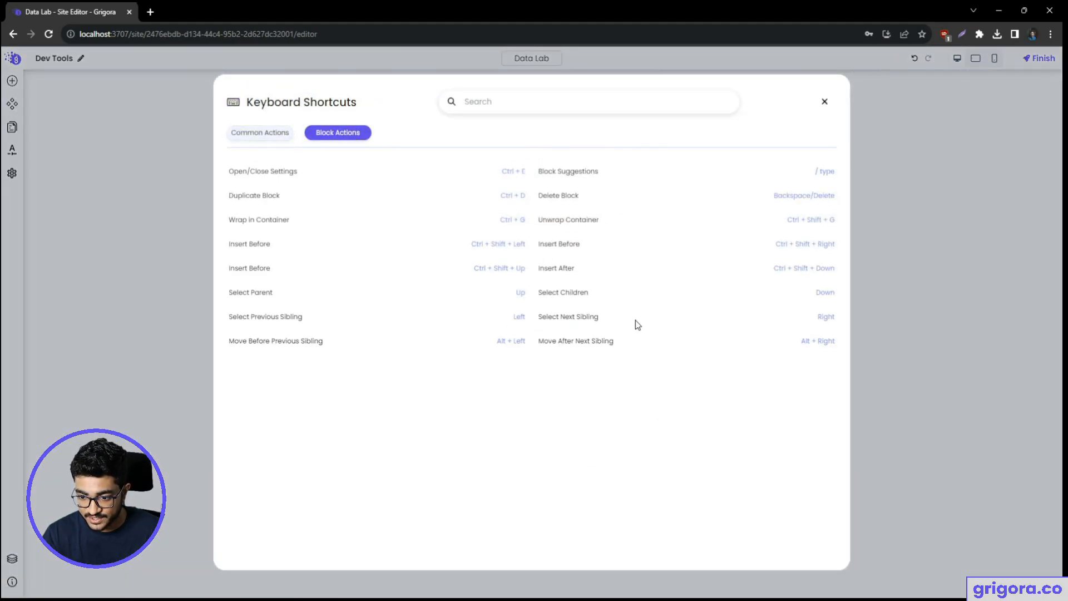
left_click_drag(541, 344, 621, 347)
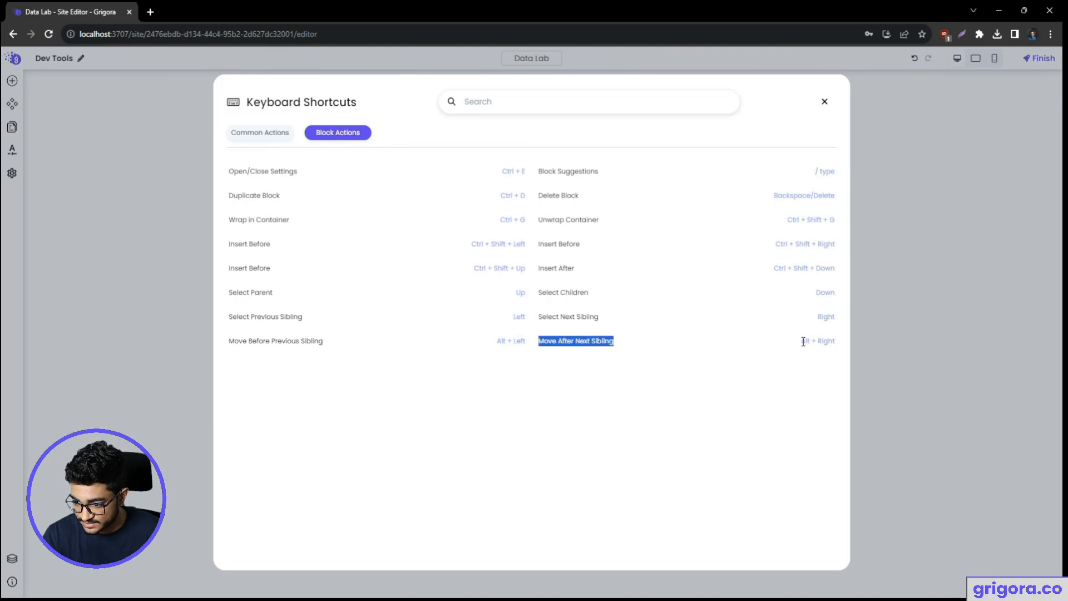
left_click_drag(803, 342, 842, 345)
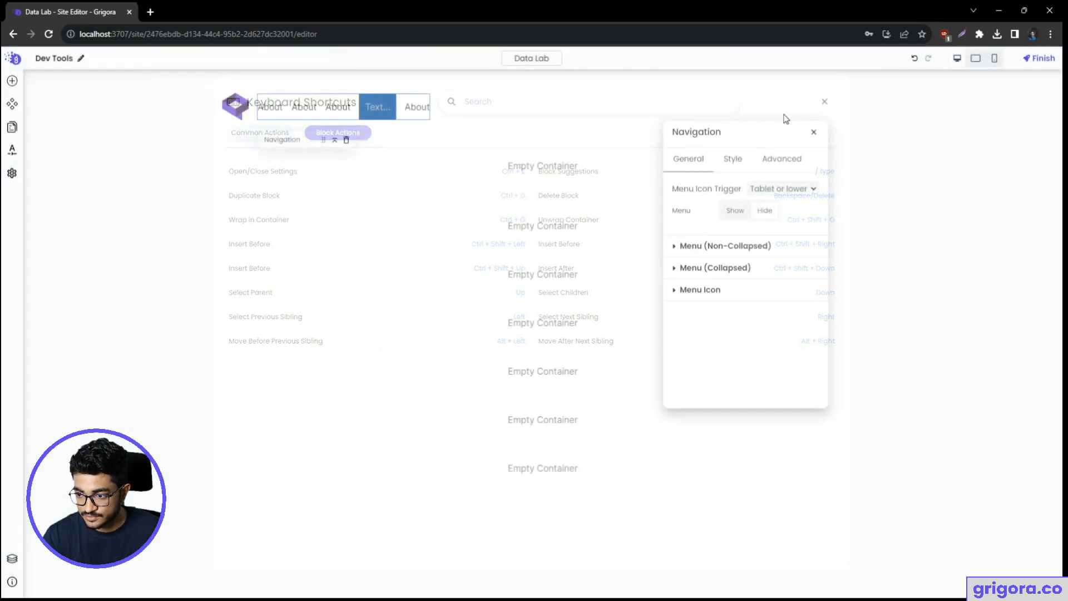
left_click(824, 102)
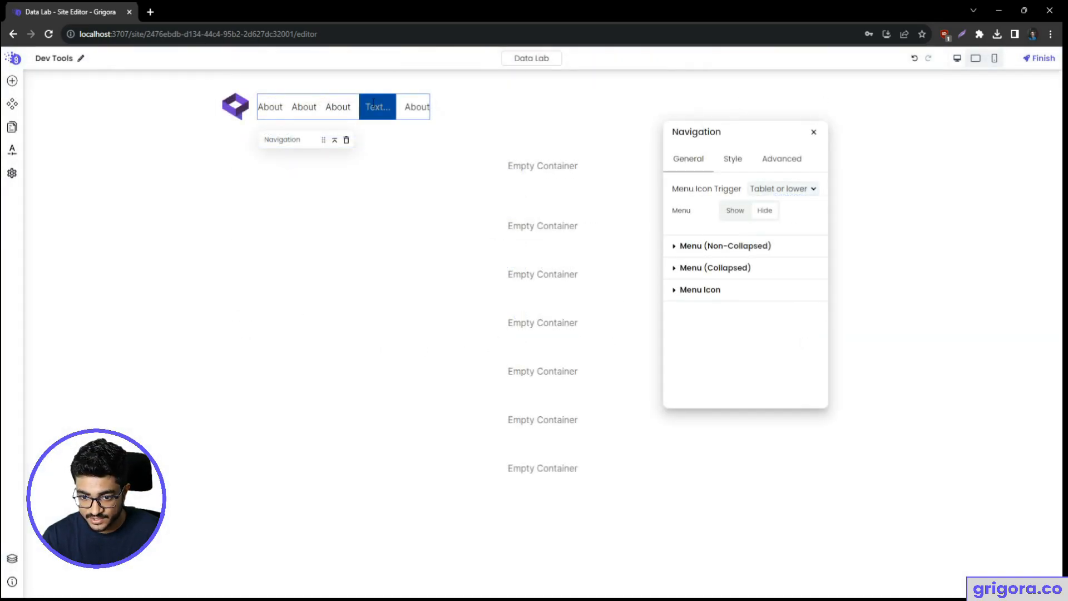
- Move the button after the last "About" text so it is the final item in the Navigation block
left_click(375, 106)
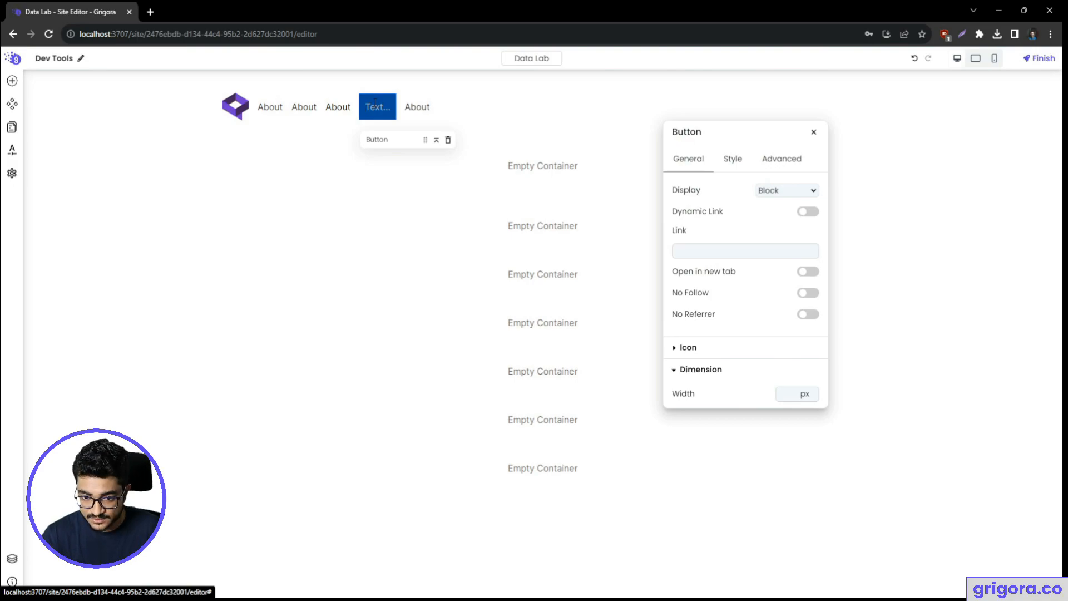
left_click(375, 104)
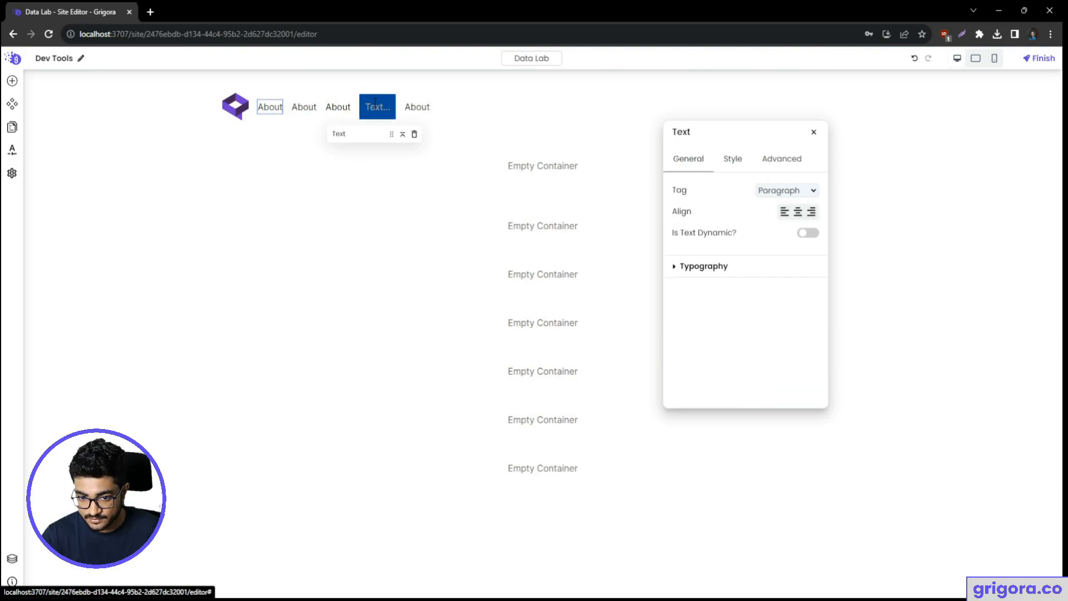
left_click(392, 103)
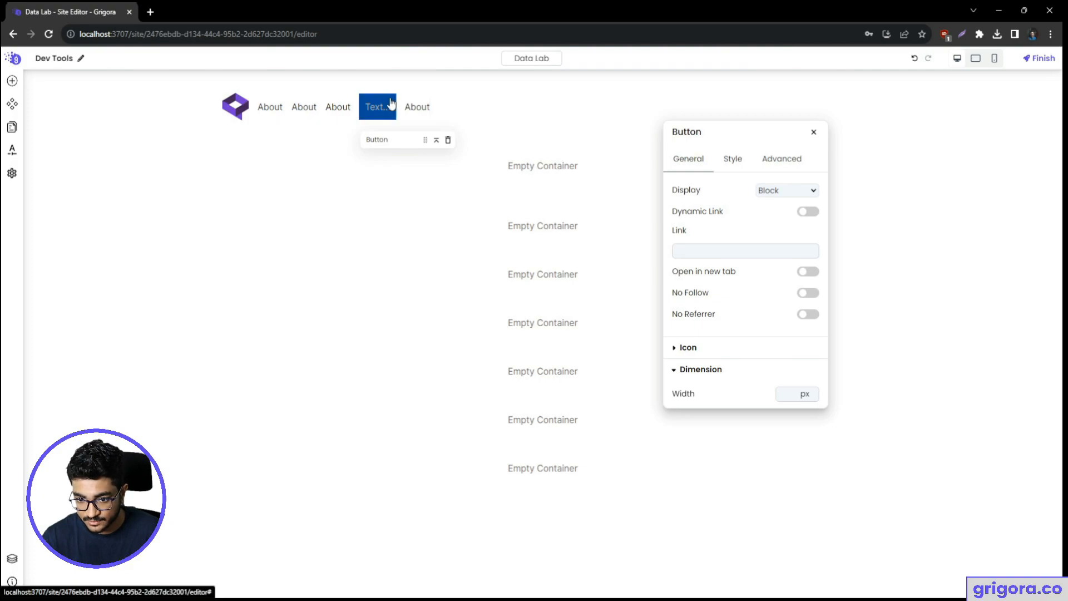
left_click_drag(392, 103, 410, 96)
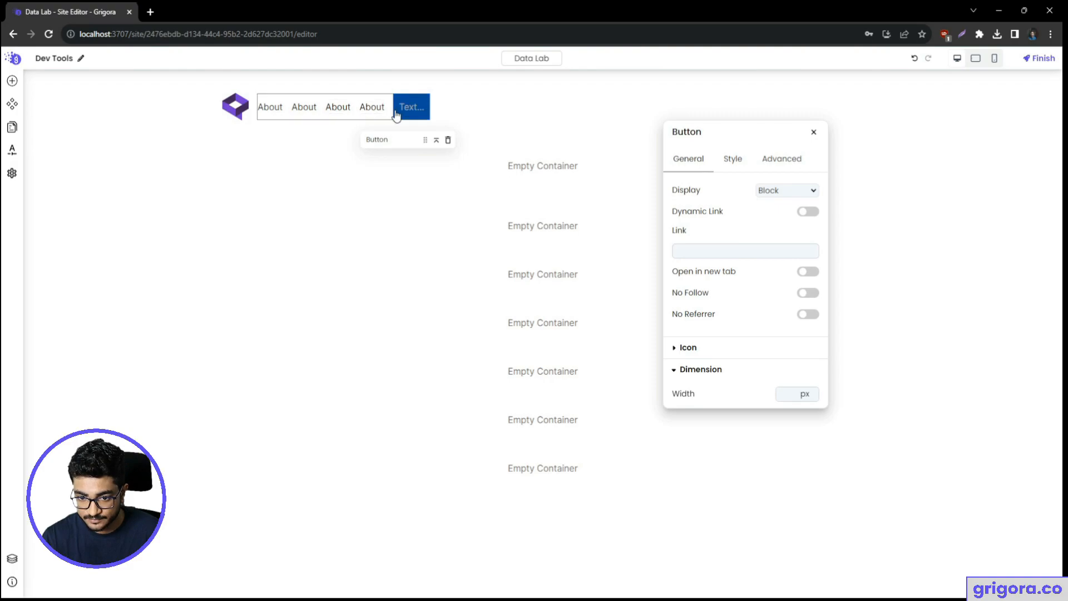
- Set the Header container's alignment to Space-between, and move its settings clear of the navigation items
left_click(258, 111)
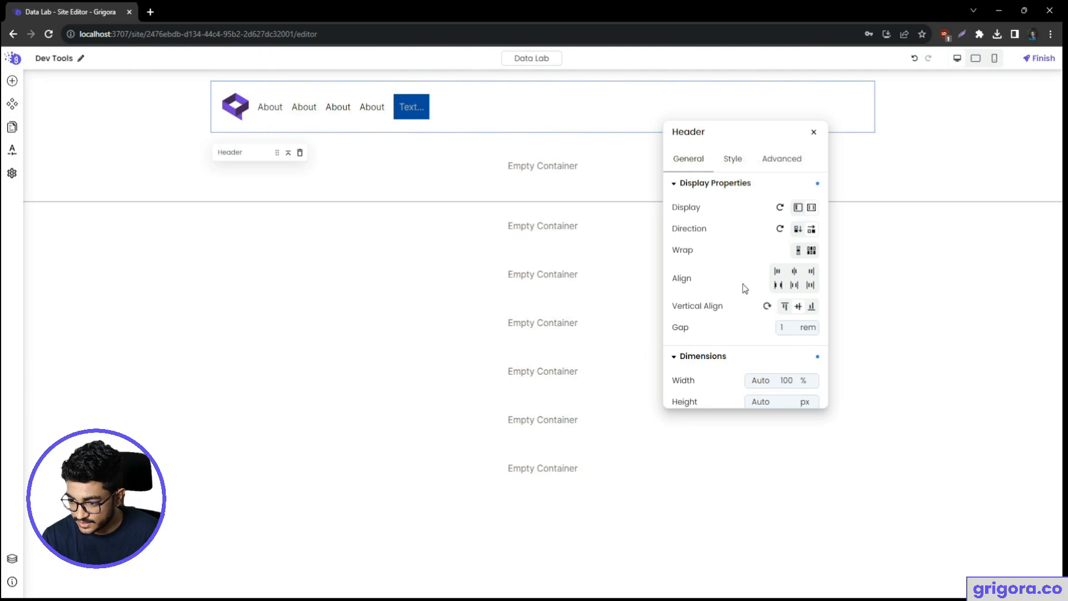
scroll(733, 275, "down", 1)
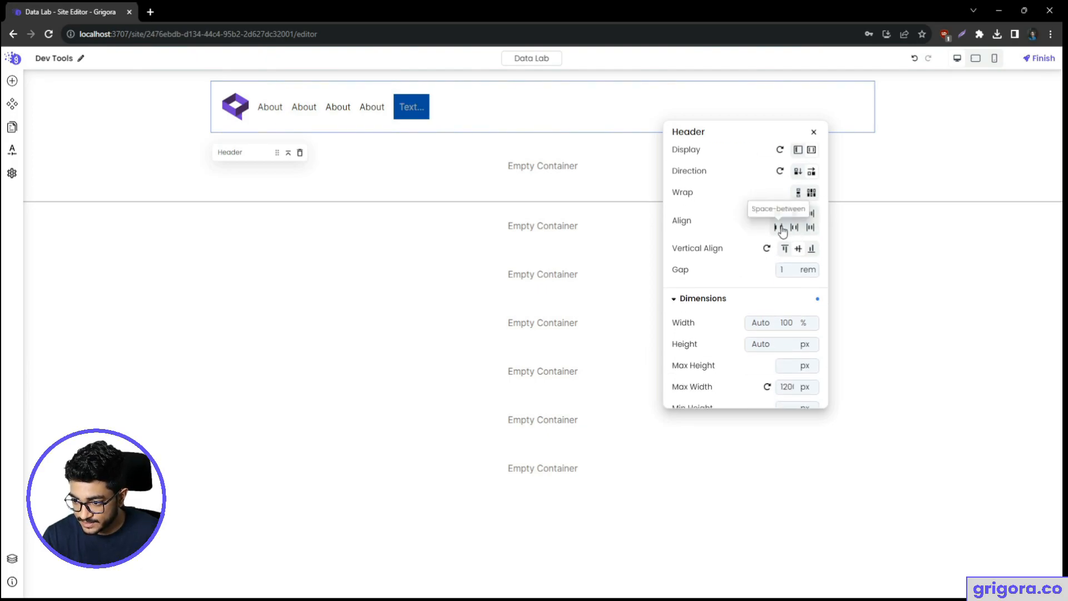
left_click(781, 228)
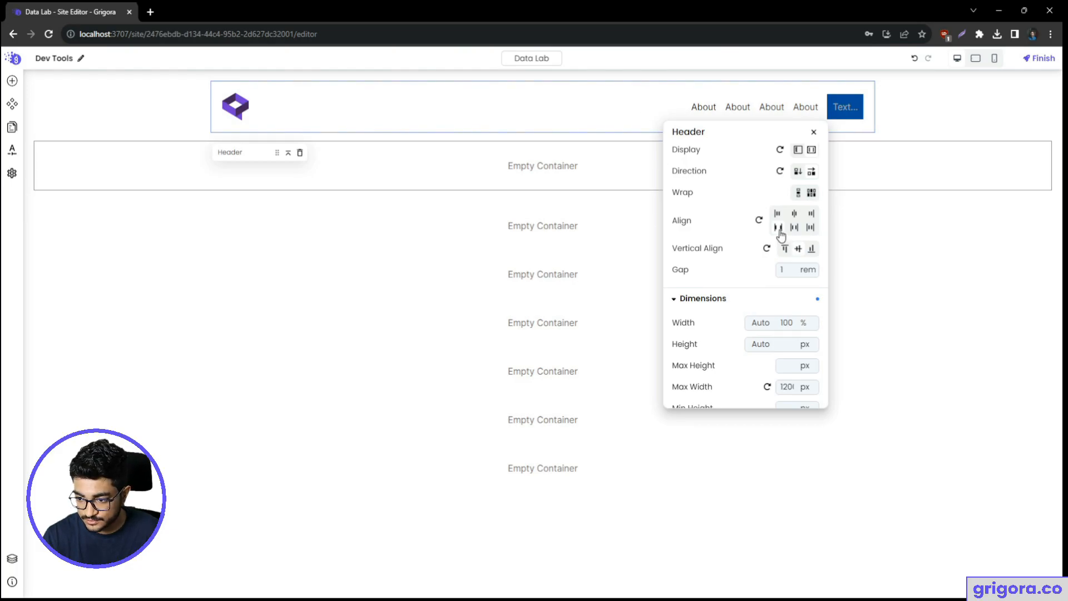
left_click_drag(703, 133, 444, 140)
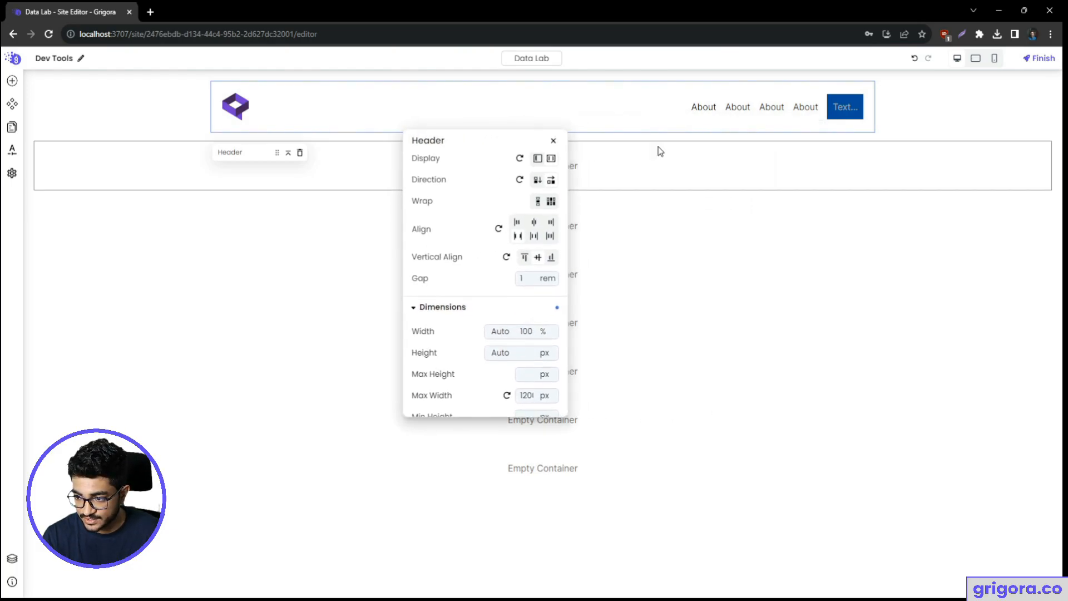
- Check the second menu item in Figma, and change the second "About" text in Grigora's navigation to "Pricing"
key("alt+Tab")
double_click(505, 138)
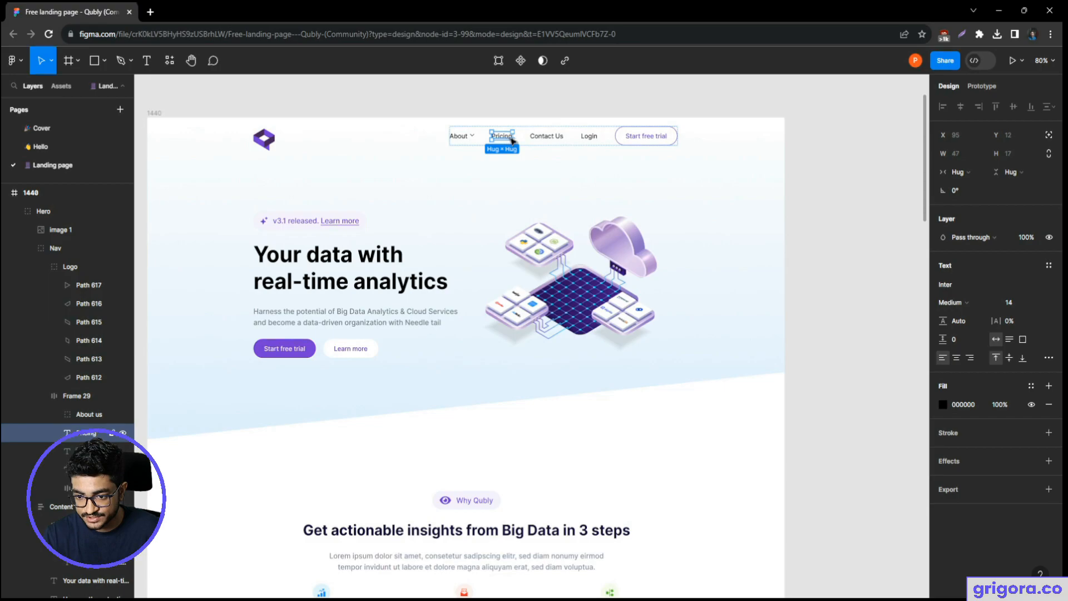
key("alt+Tab")
double_click(738, 108)
type("Pricing")
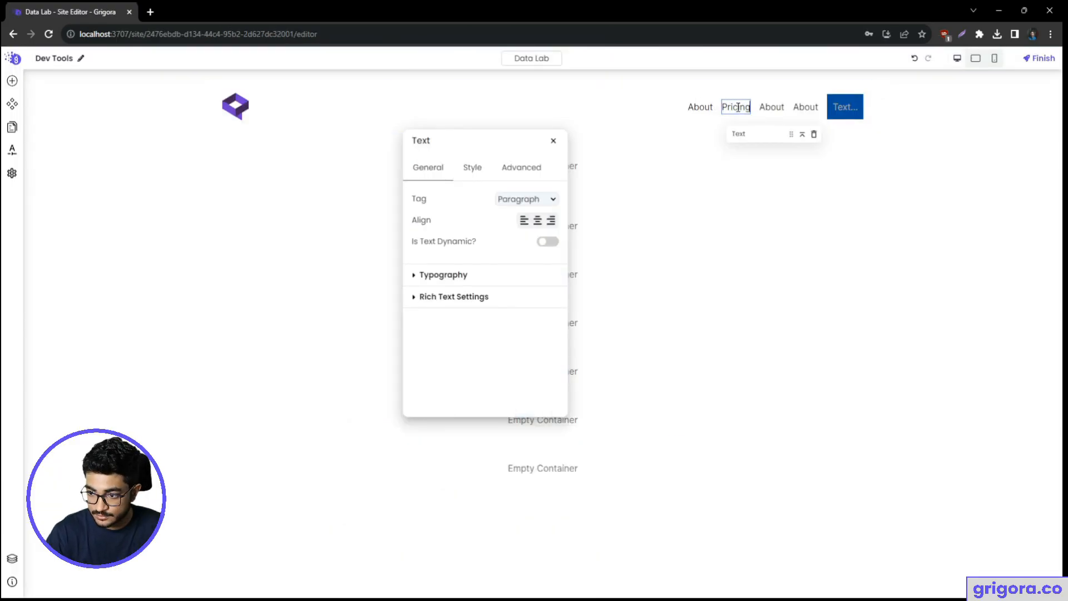
- Check the third menu item in Figma, and change the navigation's third text in Grigora to "Contact Us"
key("alt+Tab")
key("alt+Tab")
double_click(772, 107)
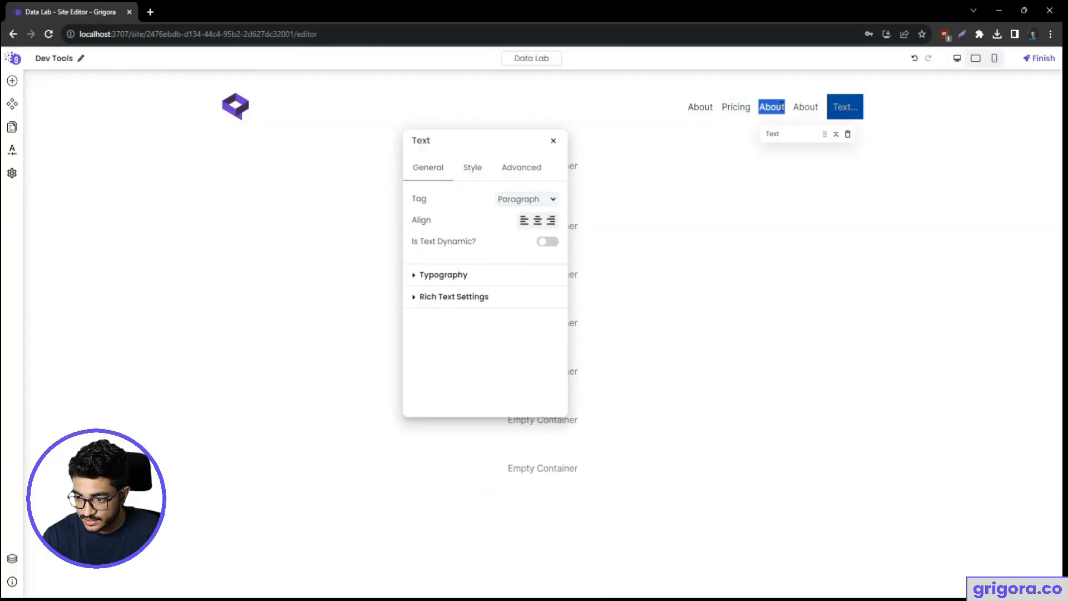
type("Contact Us")
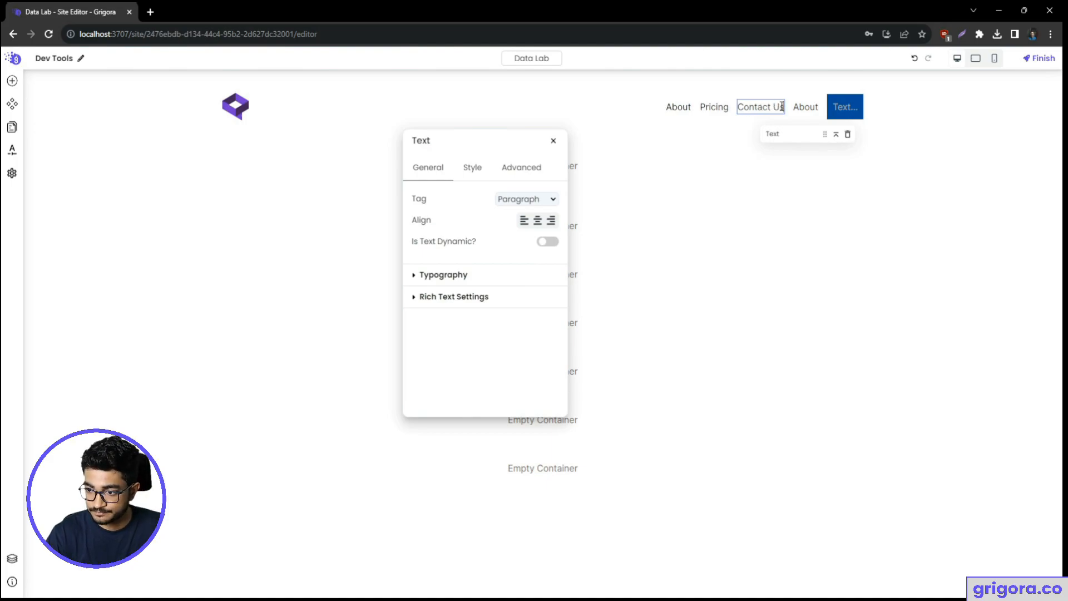
- Change the fourth navigation text to "Login", check the button's label in Figma, and label the Grigora button "Start Free Trial"
double_click(801, 106)
type("Login")
key("alt+Tab")
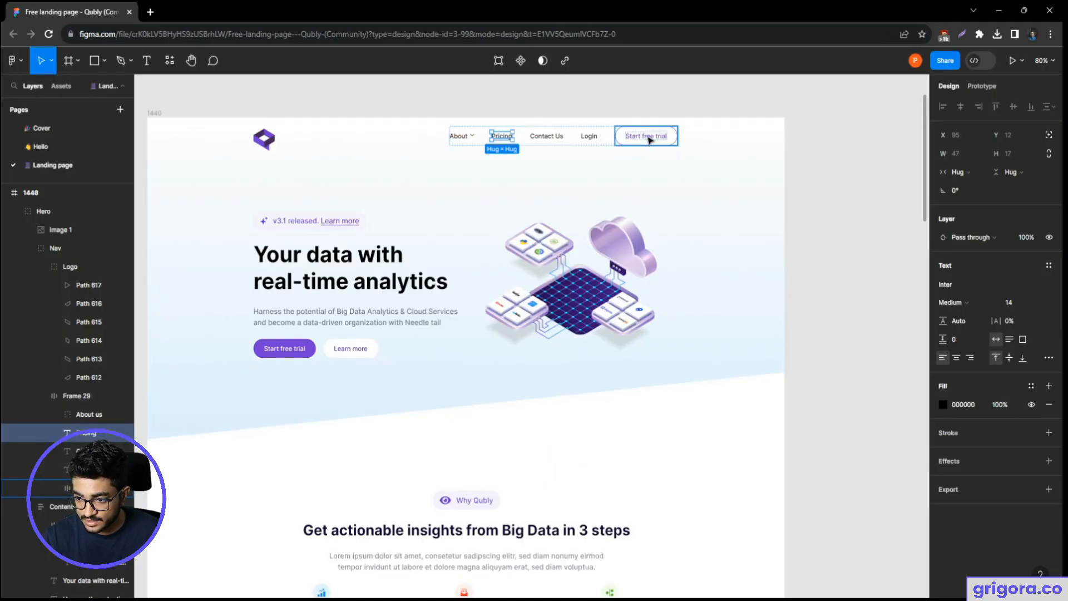
key("alt+Tab")
triple_click(849, 113)
type("Start F")
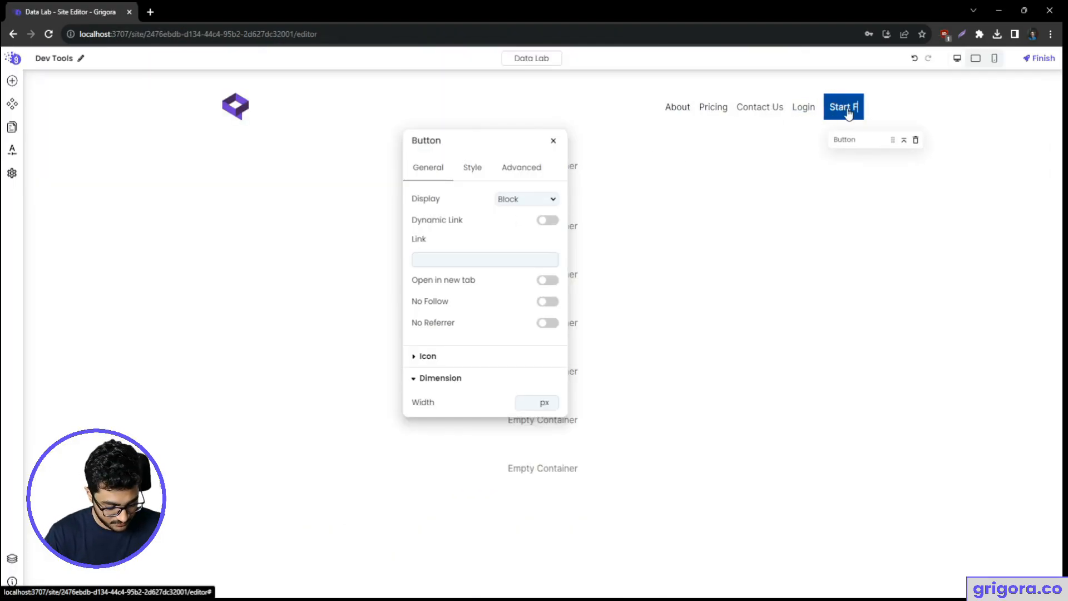
type("ree Trial")
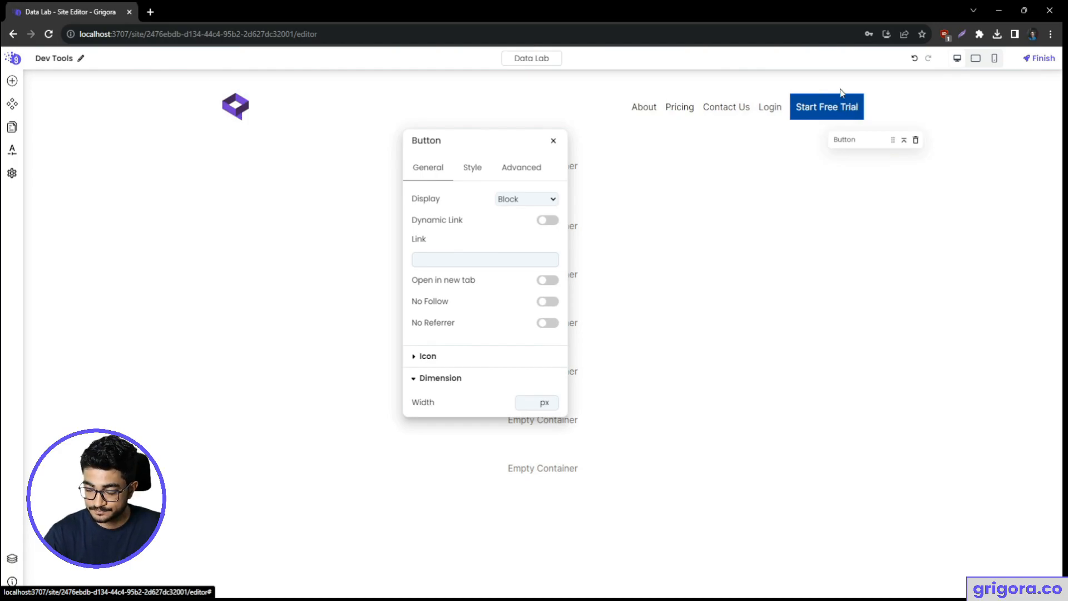
- Compare the button with the Figma design, enlarge its settings window, and set its border radius to 50 px on all corners
key("alt+Tab")
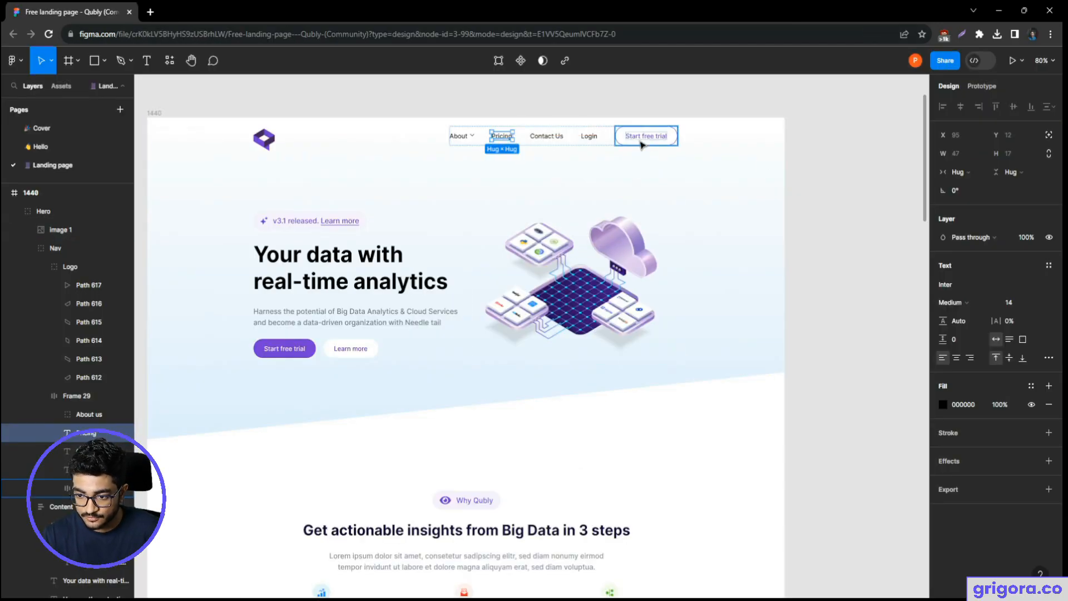
key("alt+Tab")
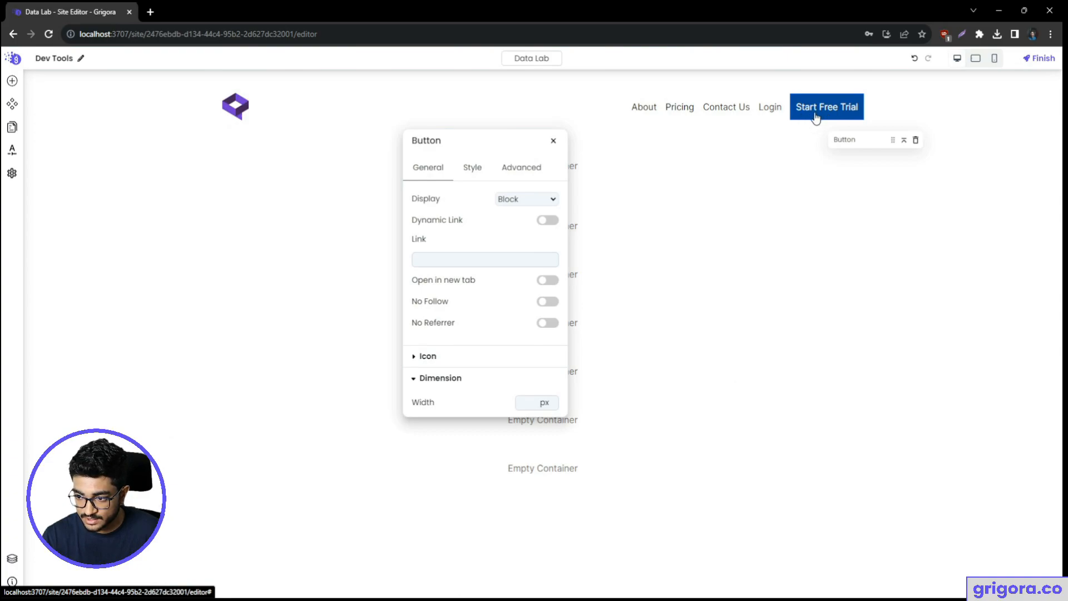
left_click_drag(487, 140, 562, 135)
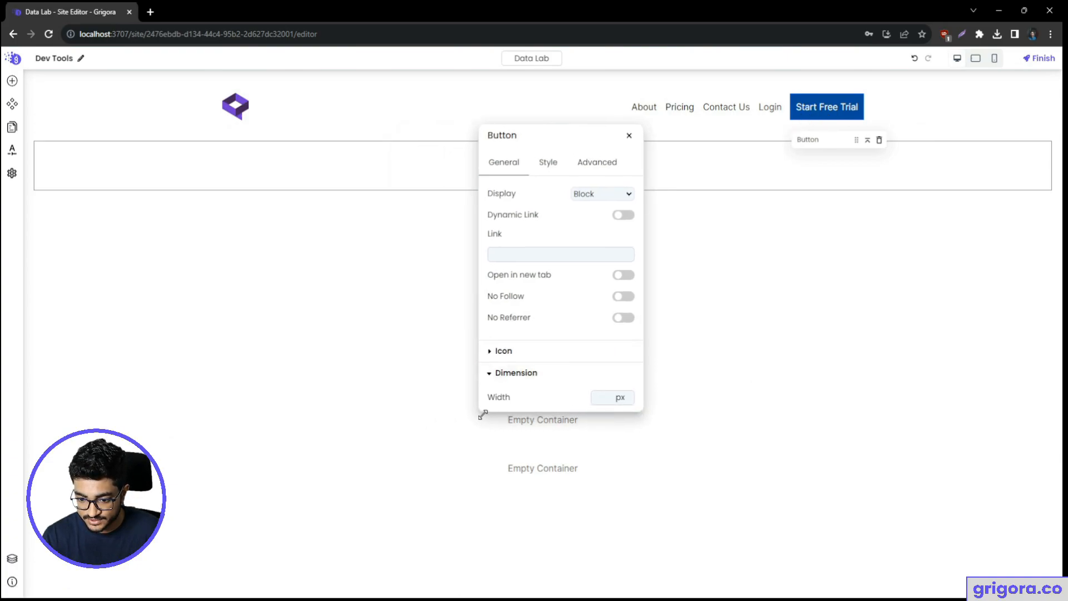
left_click_drag(483, 414, 448, 472)
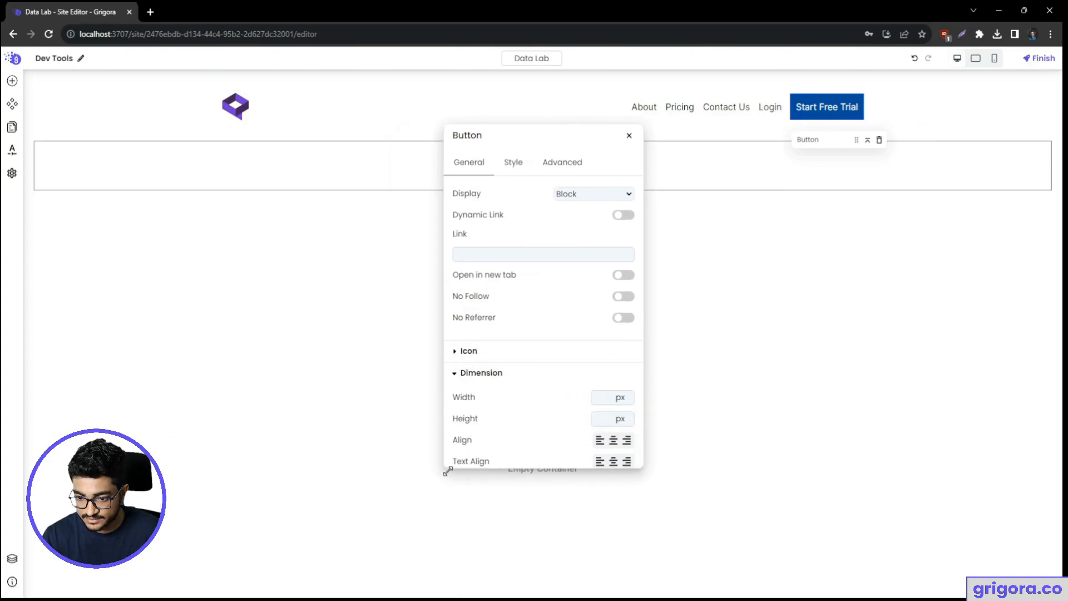
left_click(564, 166)
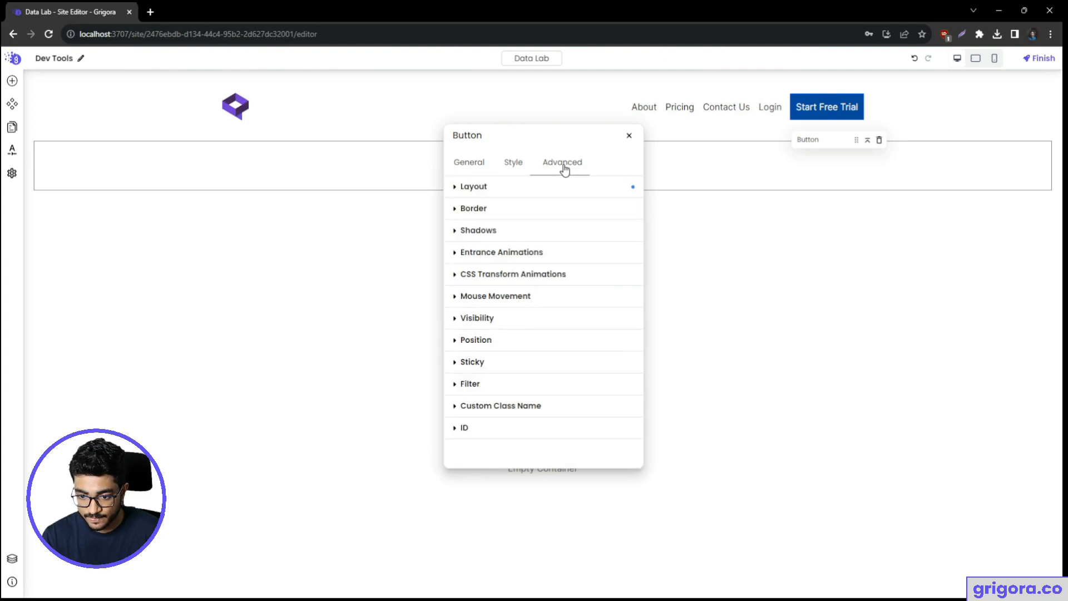
left_click(526, 214)
scroll(490, 306, "down", 4)
scroll(493, 278, "up", 1)
left_click(499, 251)
type("50")
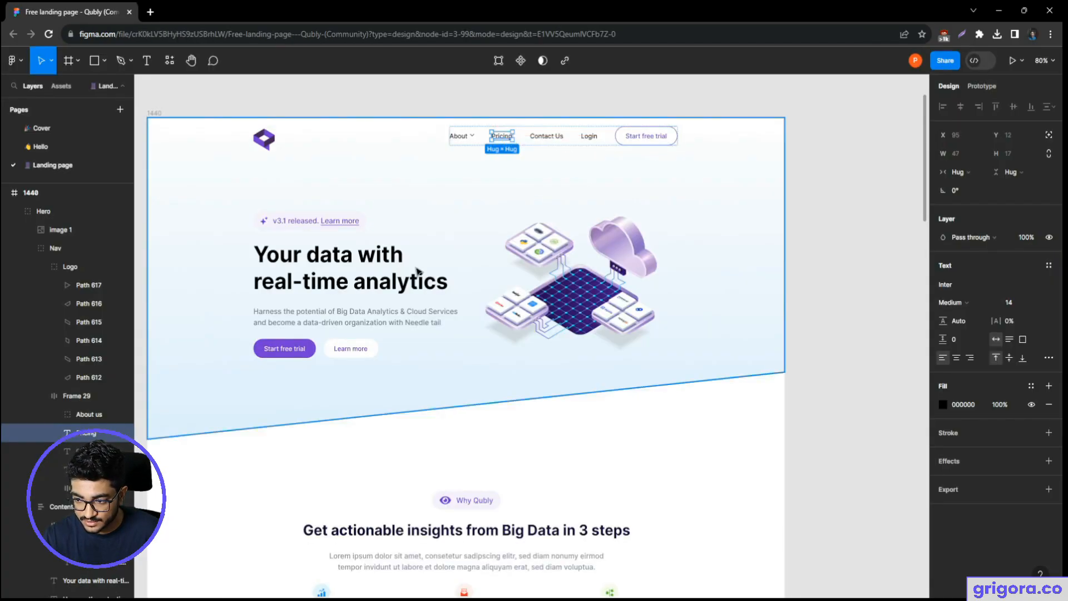
- Inspect the Start free trial button's frame in Figma, and set the Grigora button's linked padding to 12 px
left_click(654, 139)
scroll(655, 136, "up", 5)
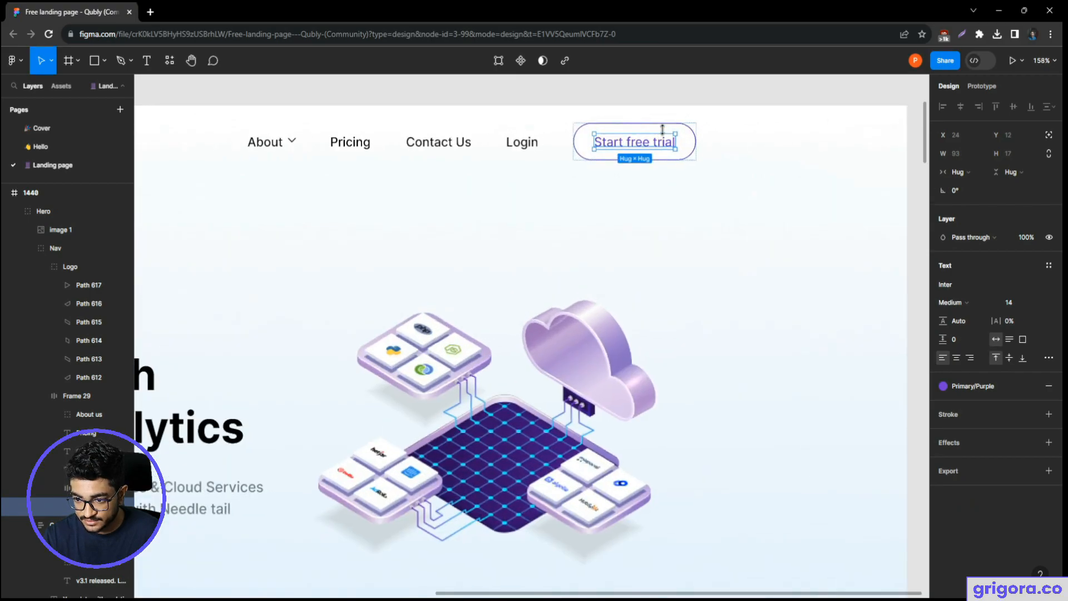
left_click(643, 130)
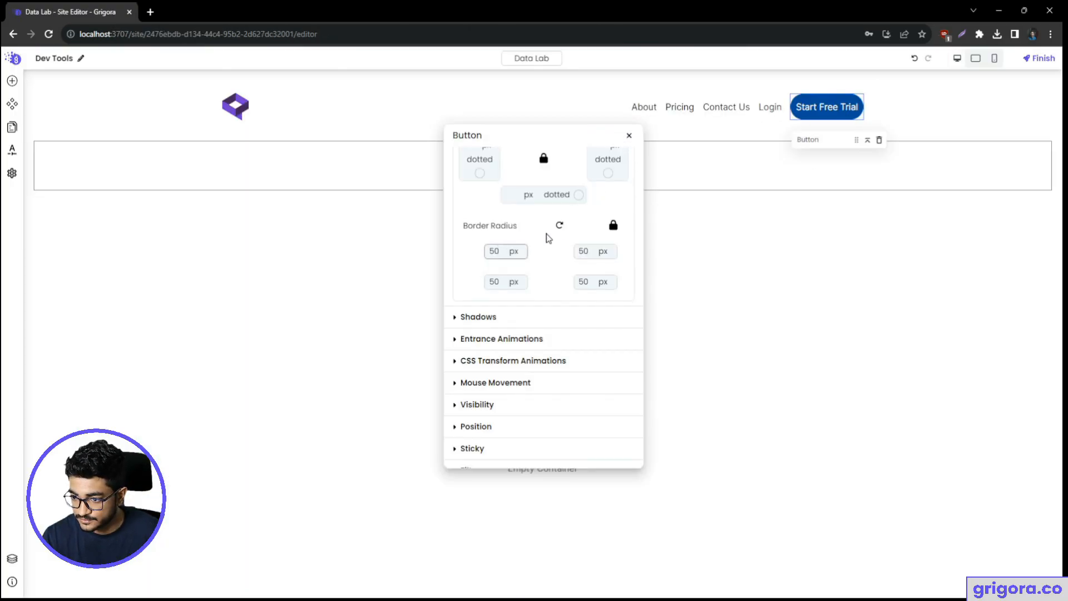
scroll(546, 236, "up", 3)
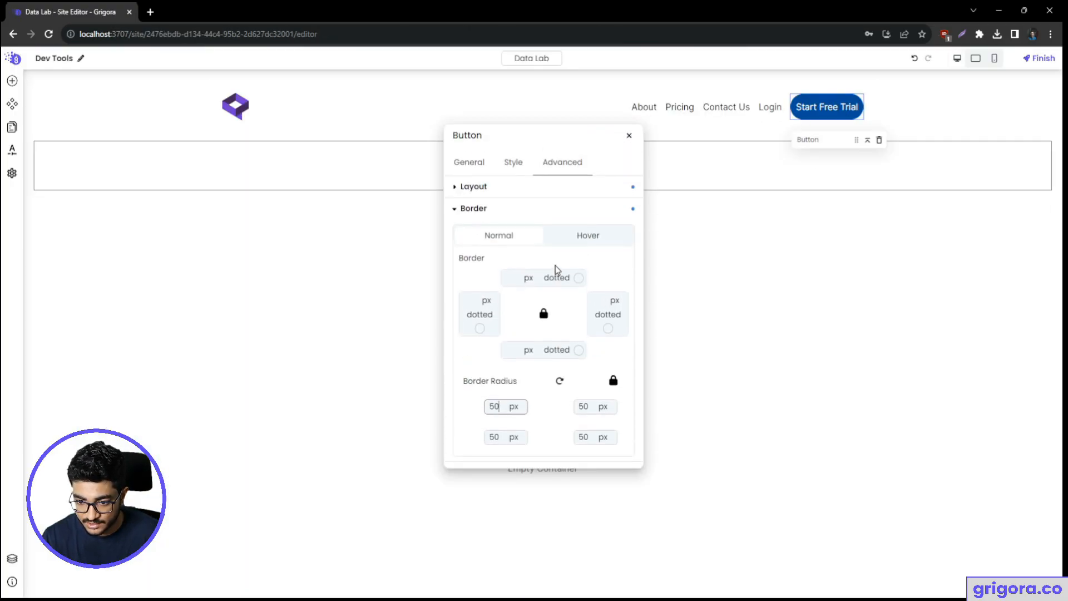
left_click(472, 190)
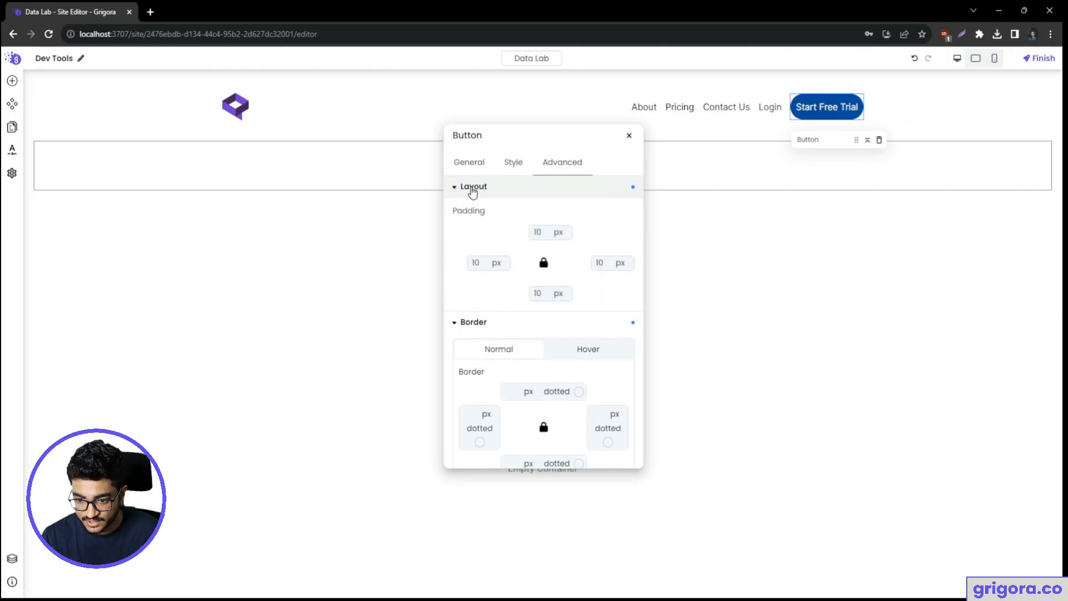
left_click_drag(549, 231, 523, 234)
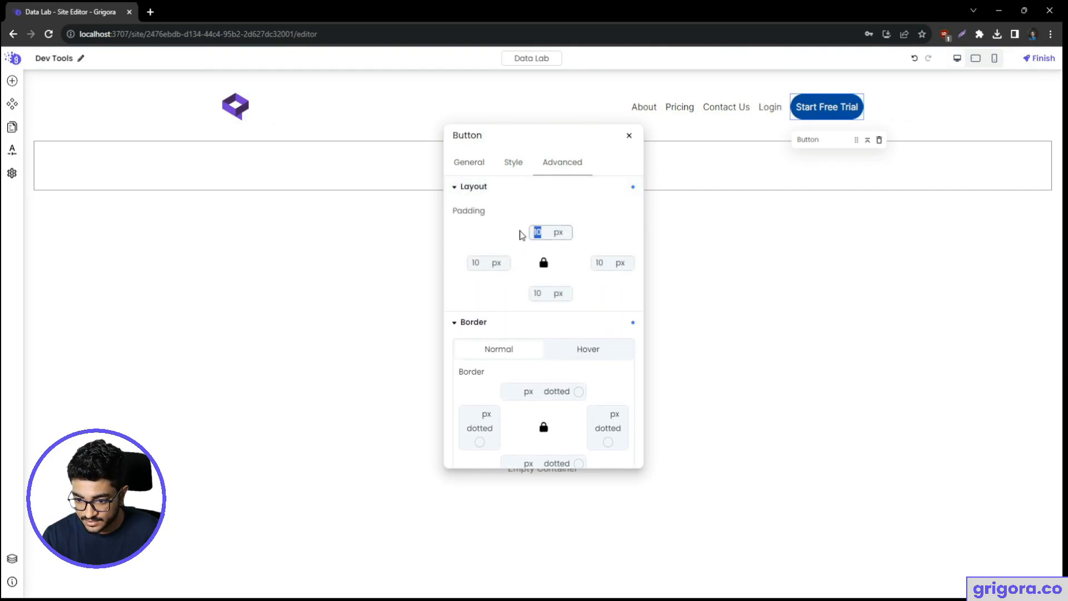
type("12")
- Unlink the button's padding sides, and set the left and right padding to 24 px
left_click(544, 265)
left_click_drag(483, 262, 476, 262)
type("24")
left_click_drag(605, 263, 593, 261)
type("4")
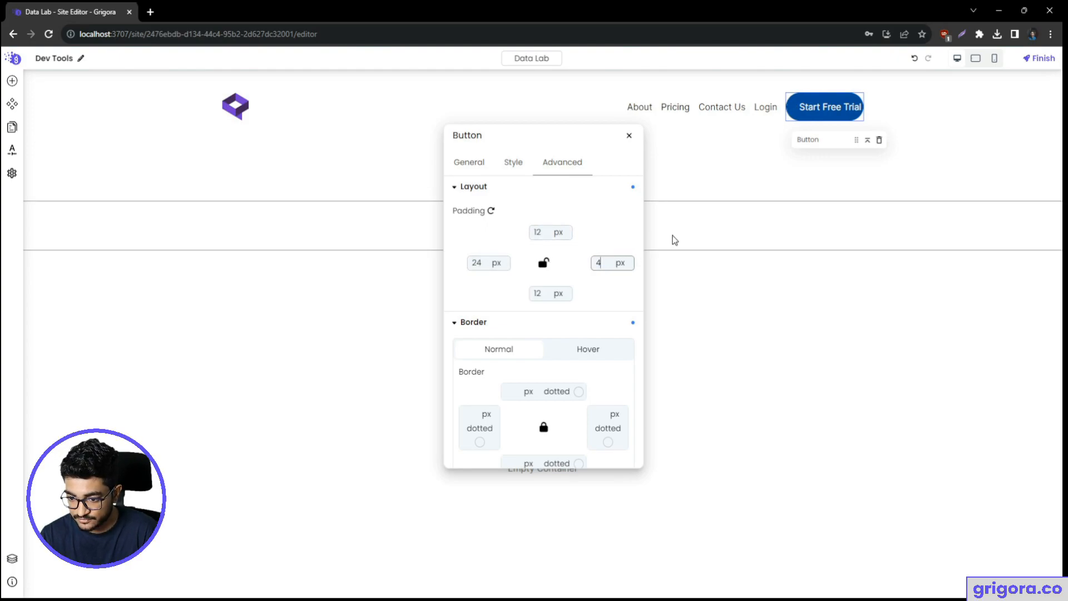
left_click(606, 270)
type("2")
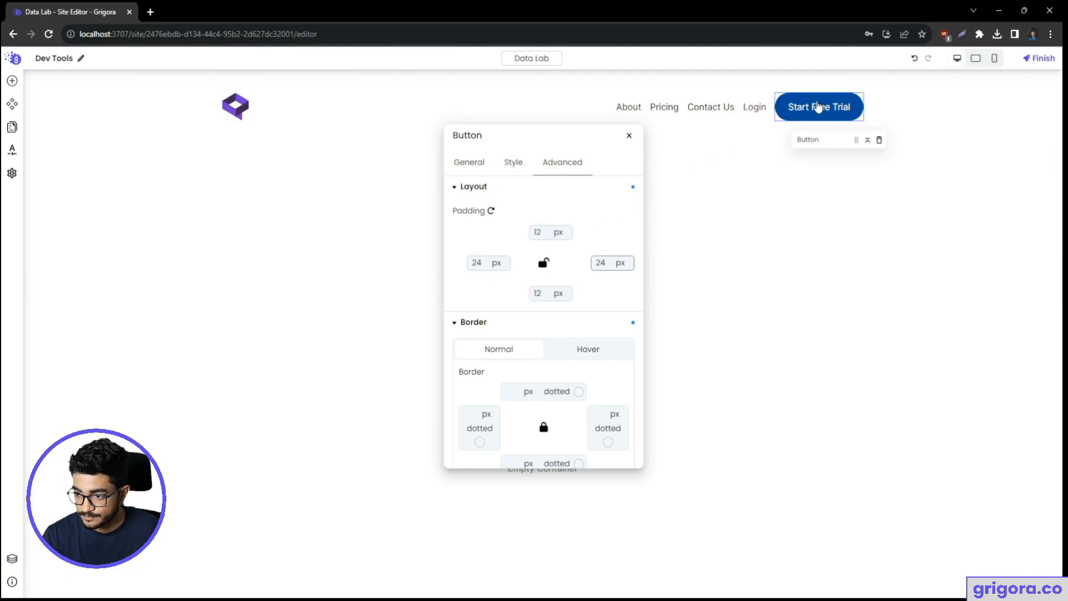
- Check the button's colors in Figma, and give the Grigora button a white background and purple text
key("alt+Tab")
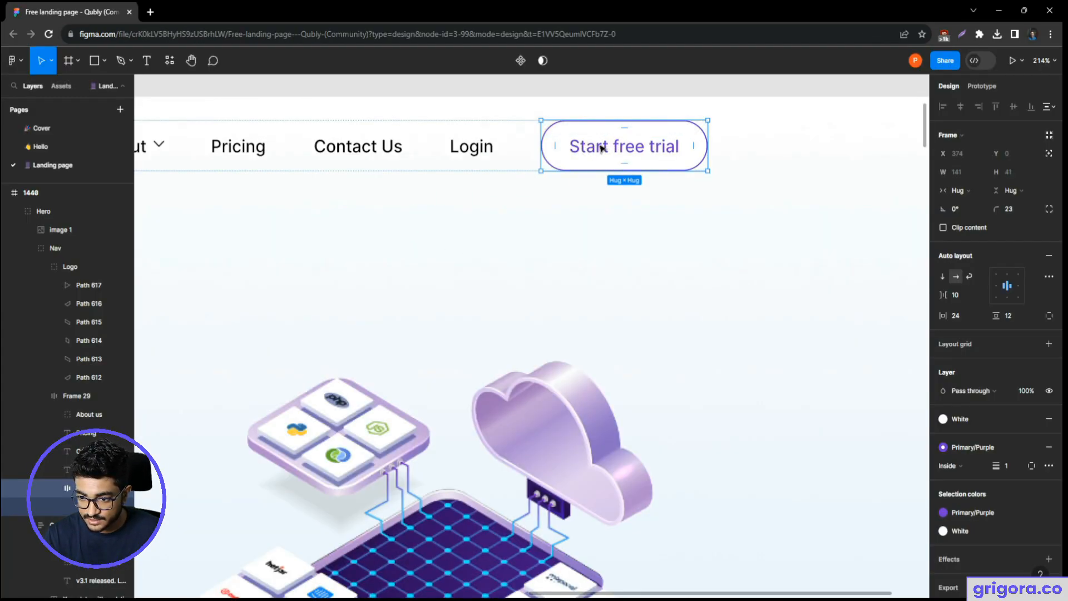
key("alt+Tab")
left_click(514, 164)
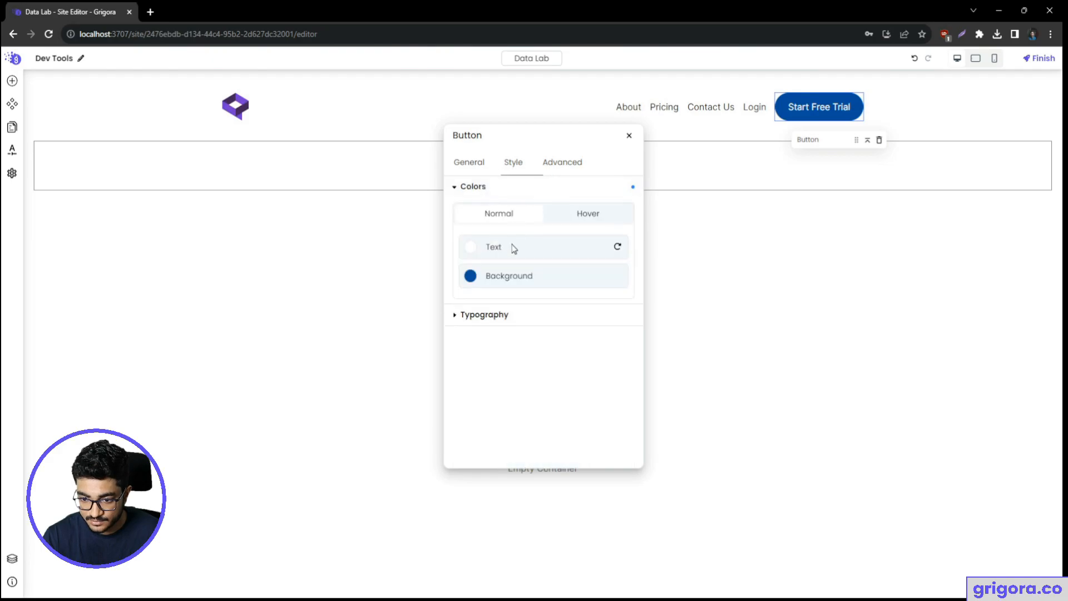
left_click(471, 277)
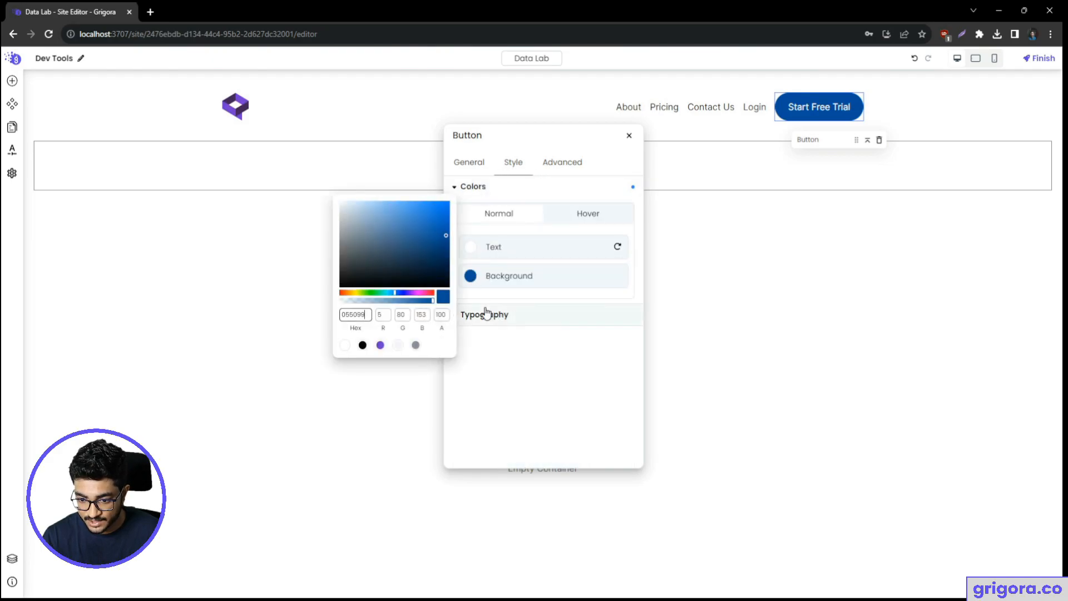
left_click(345, 346)
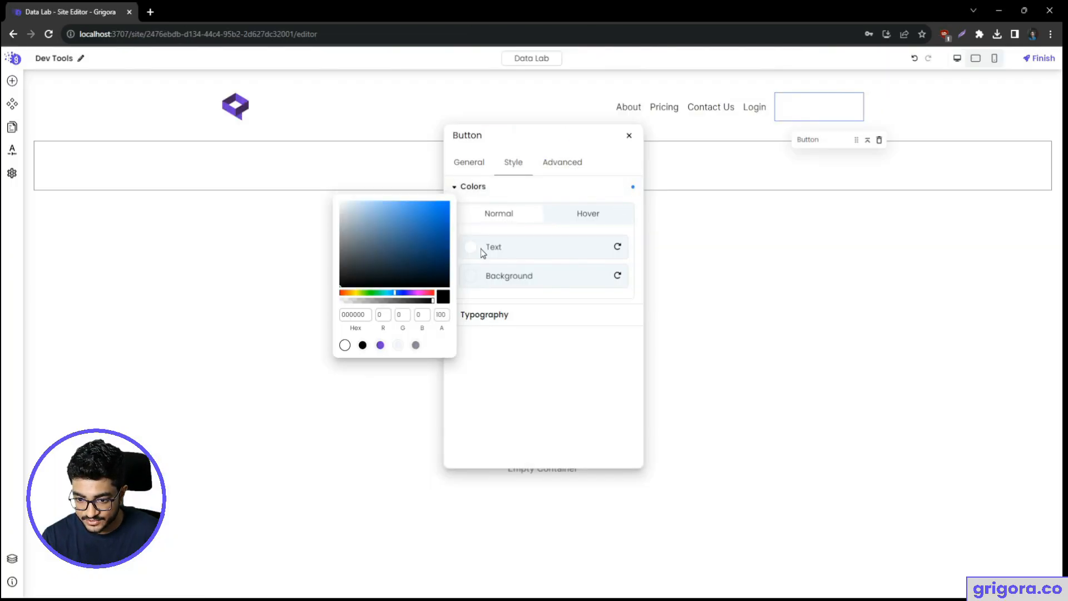
left_click(472, 247)
left_click(380, 317)
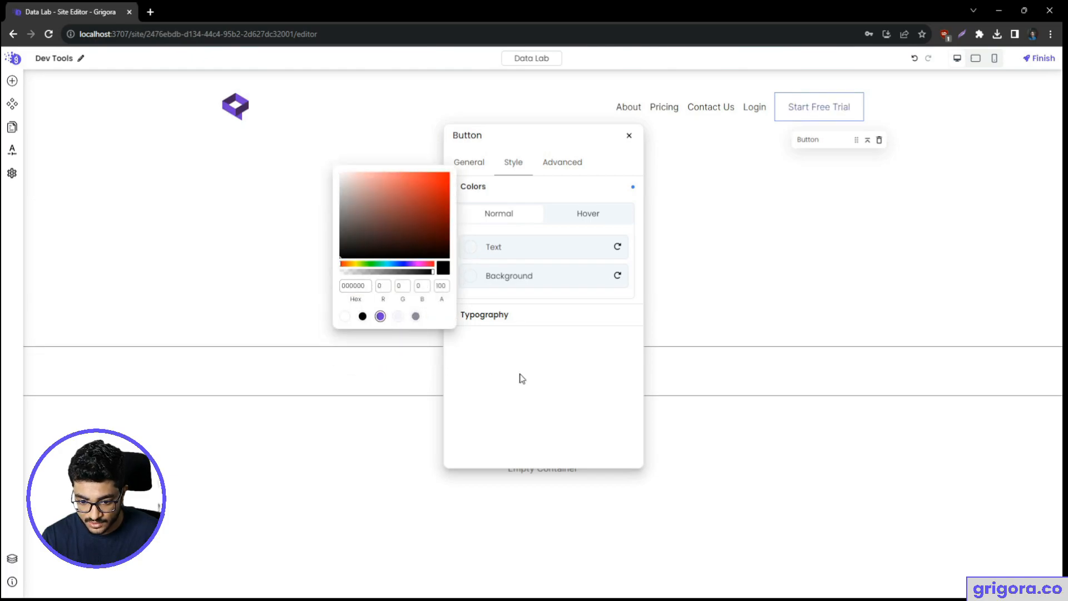
left_click(553, 376)
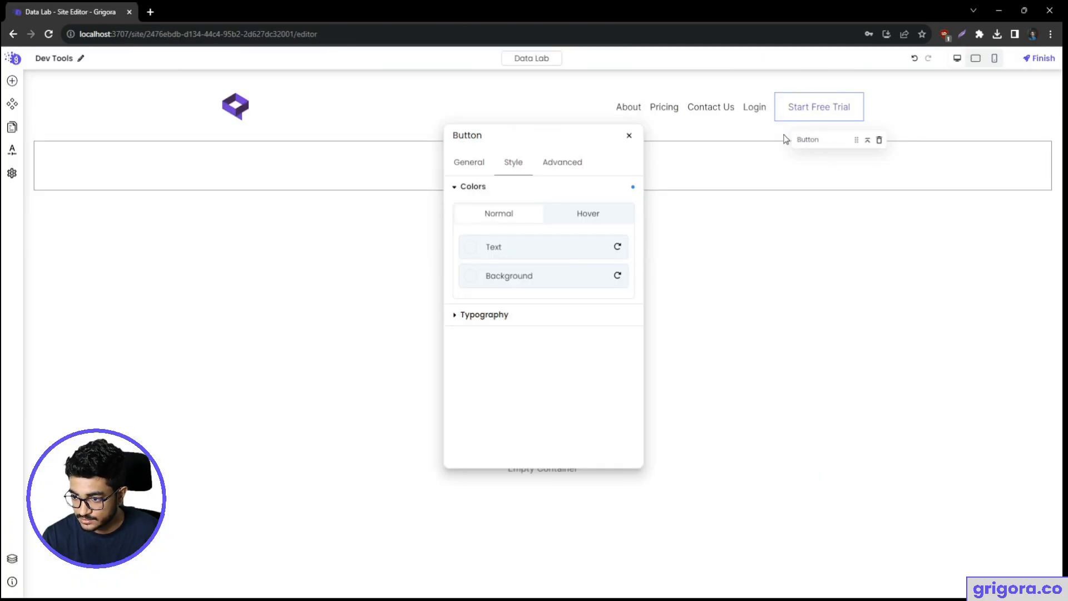
- Add a 1 px solid purple border on all sides of the Start Free Trial button
left_click(711, 107)
left_click(820, 111)
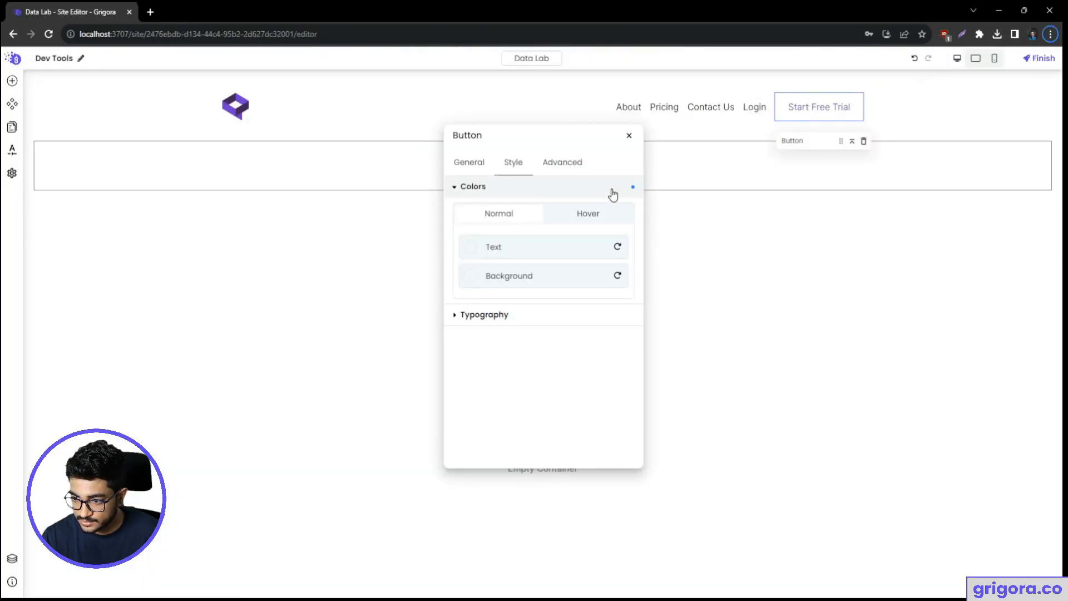
left_click(563, 161)
scroll(509, 332, "down", 1)
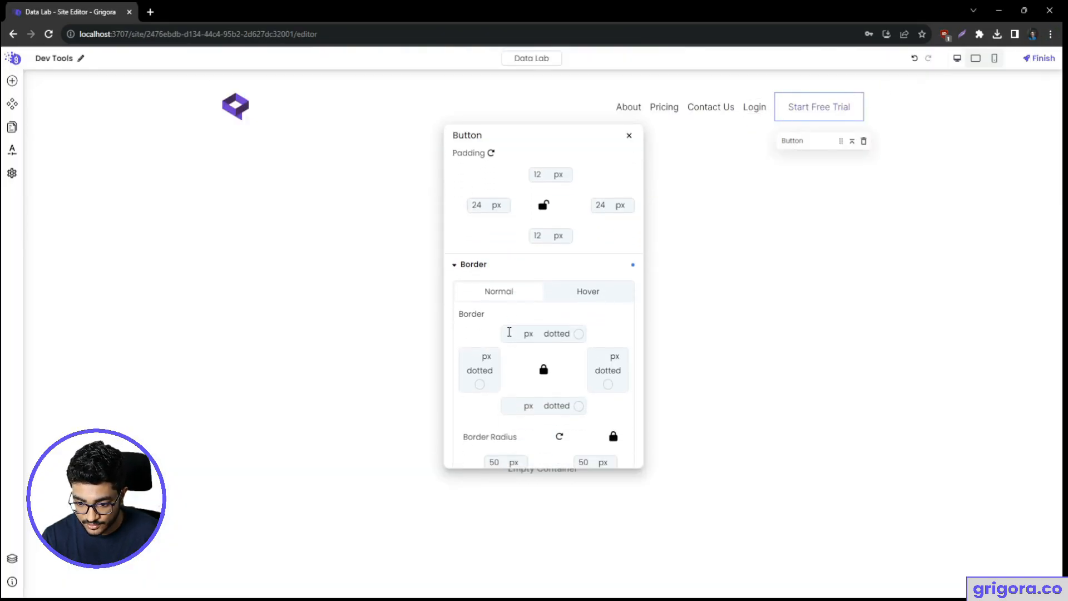
type("1")
left_click(579, 334)
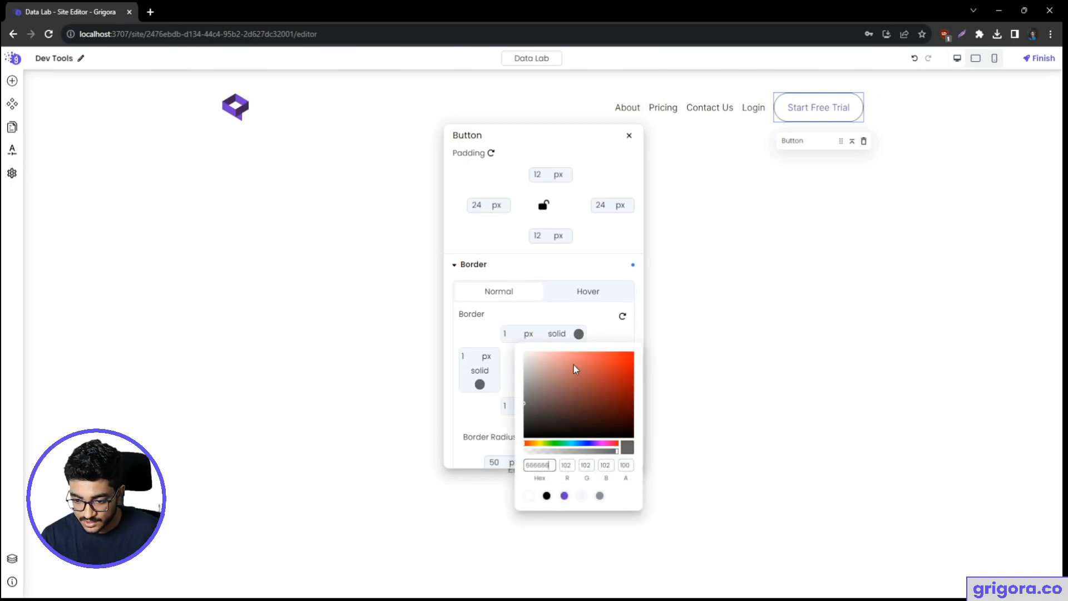
left_click(564, 496)
left_click(483, 330)
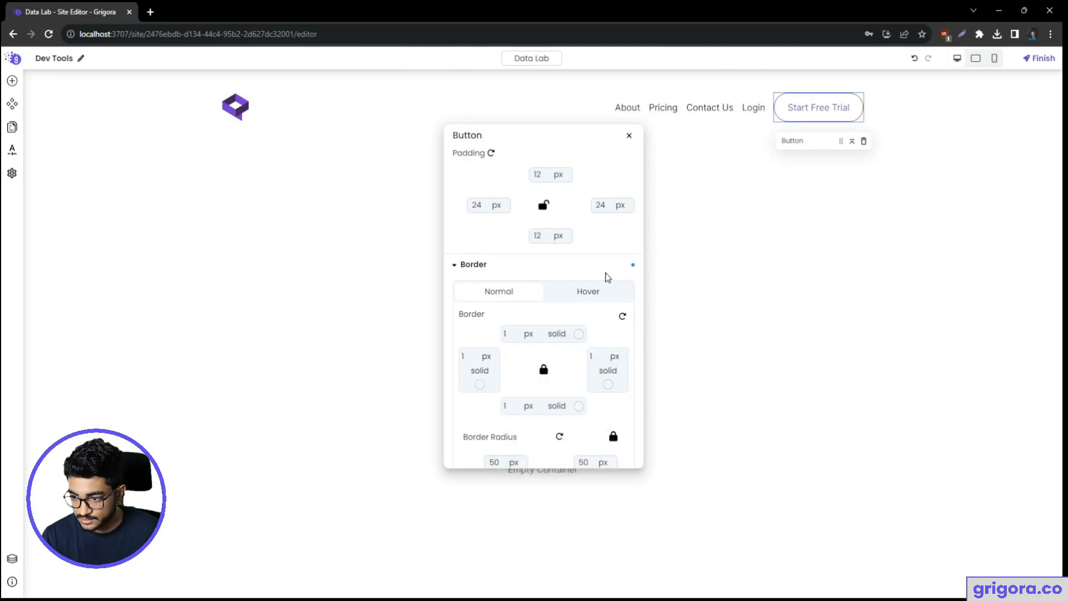
left_click(739, 197)
- Check the navigation frame's item spacing in Figma, and set the gap of Grigora's non-collapsed Navigation menu to 40 px
key("alt+Tab")
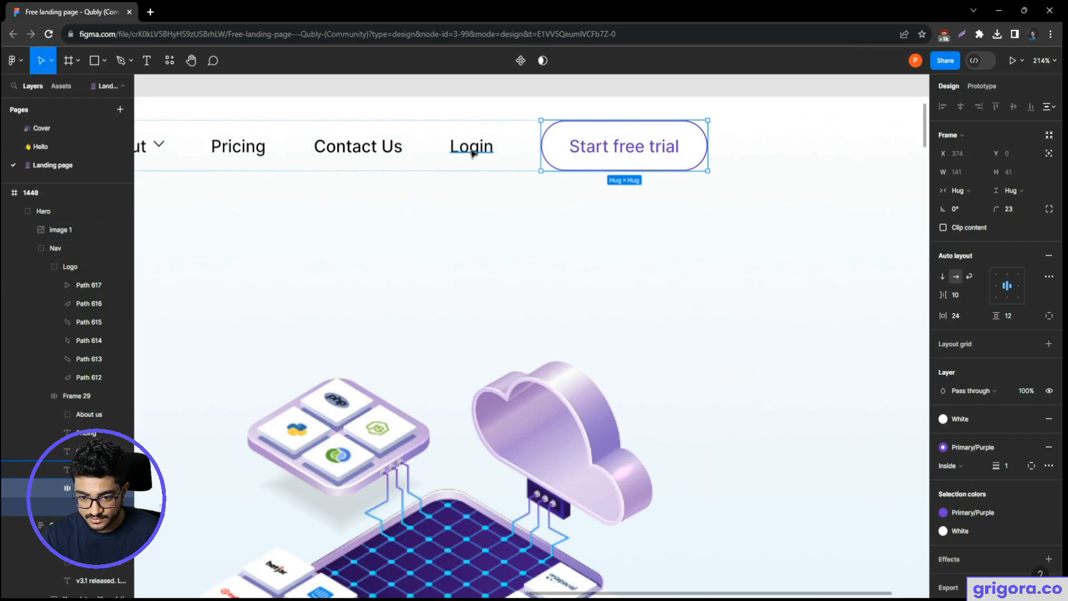
scroll(430, 158, "down", 4)
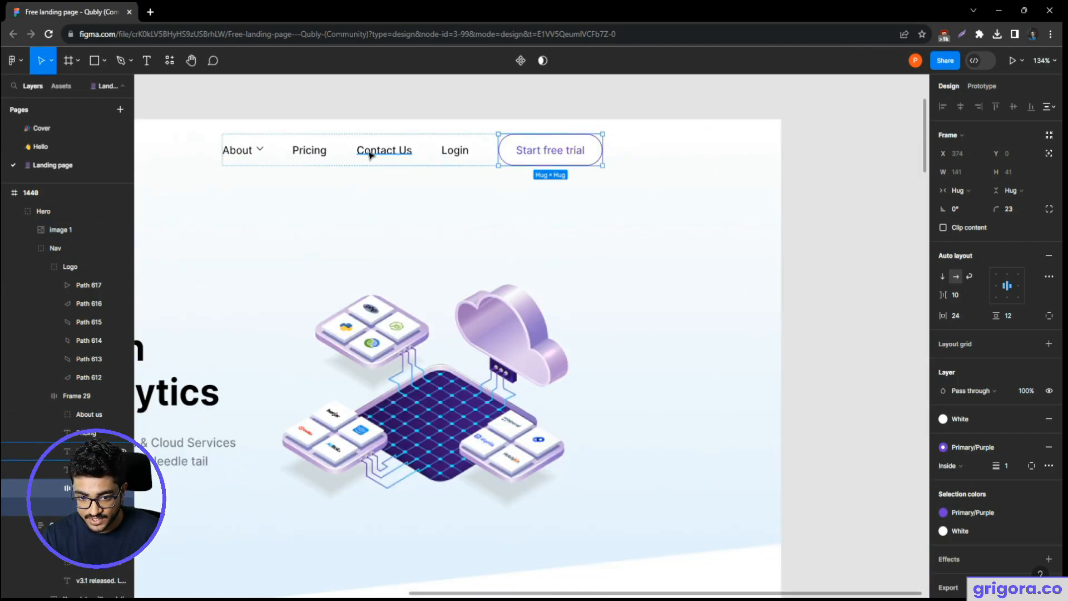
left_click(431, 160)
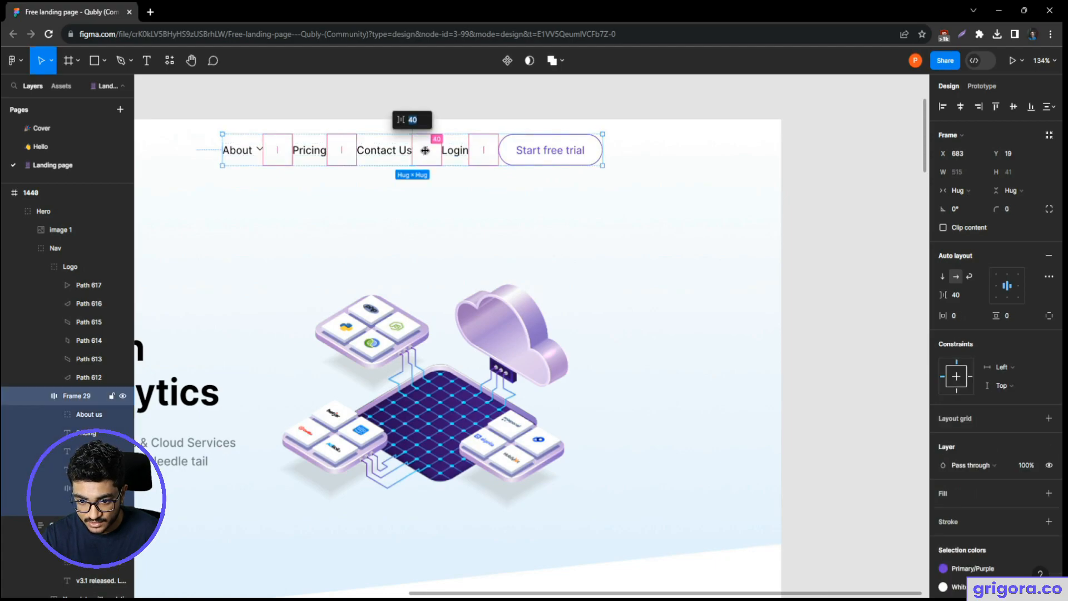
key("alt+Tab")
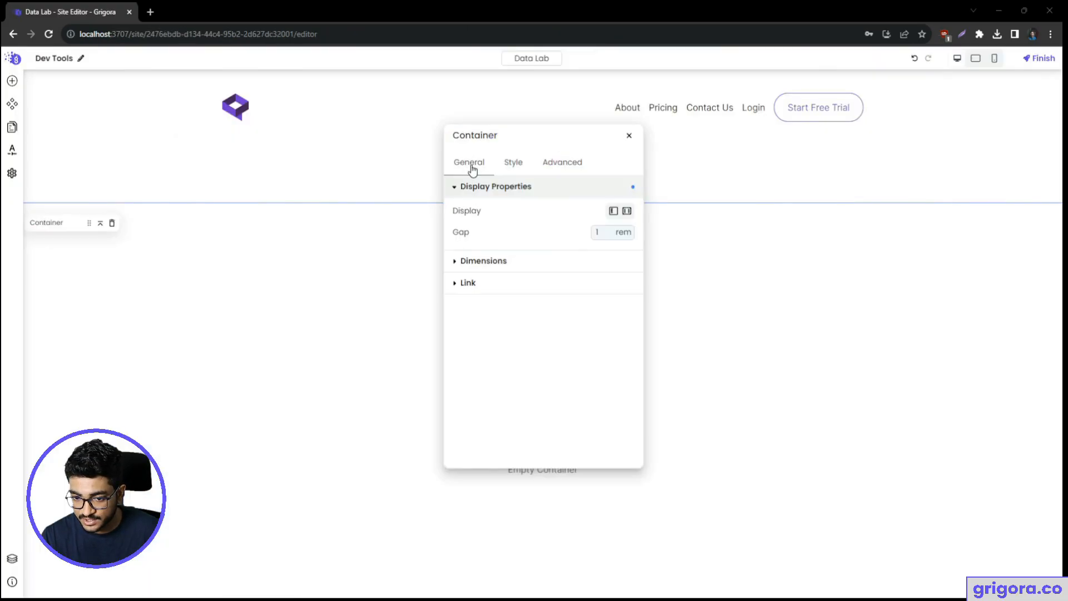
left_click(739, 110)
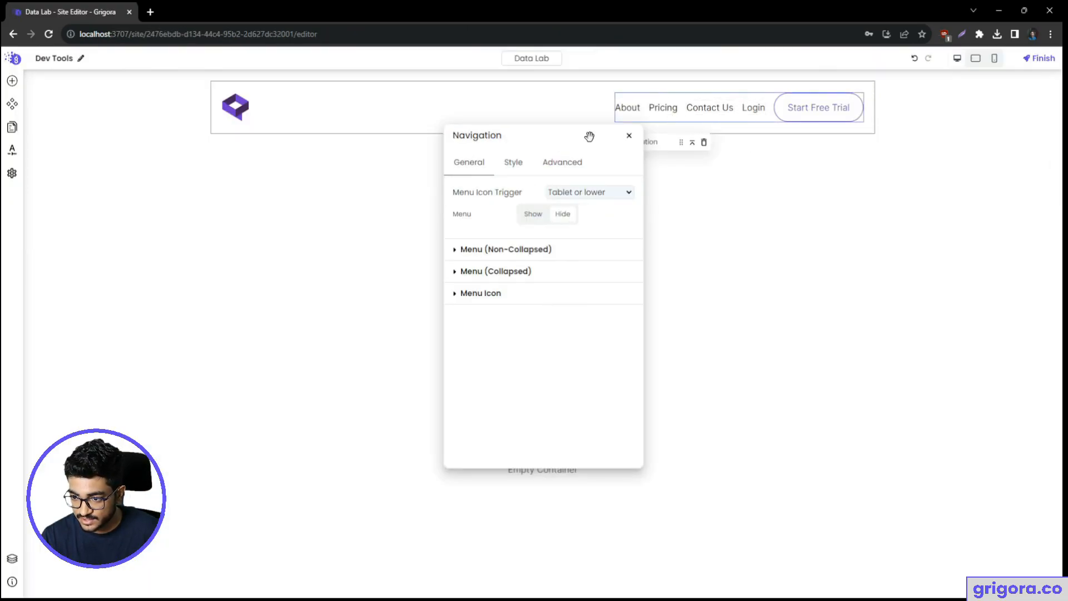
left_click_drag(589, 136, 486, 131)
left_click(407, 244)
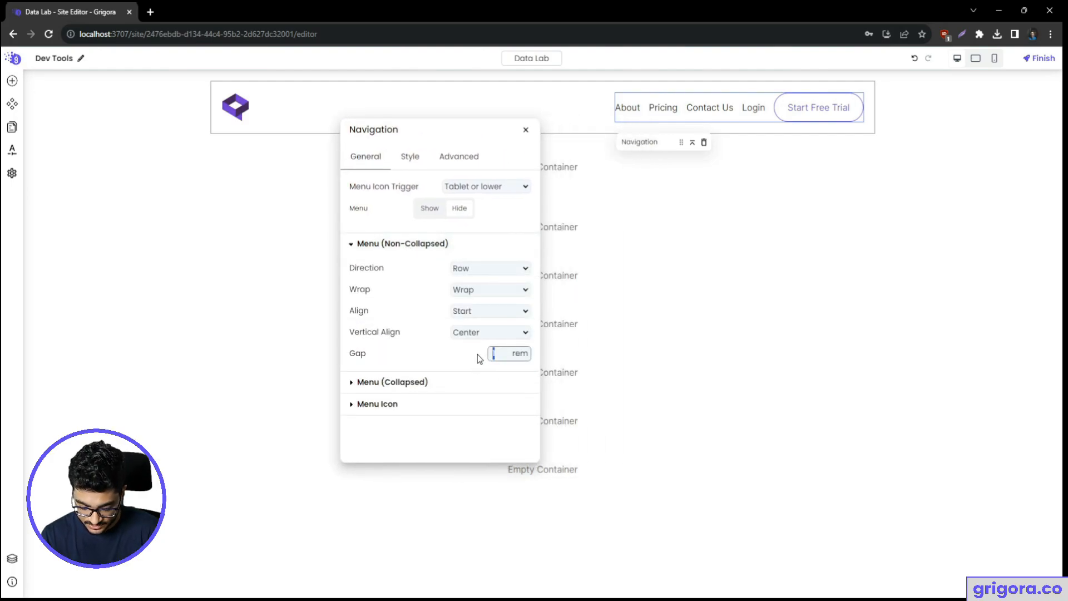
type("40")
left_click(519, 354)
left_click(519, 374)
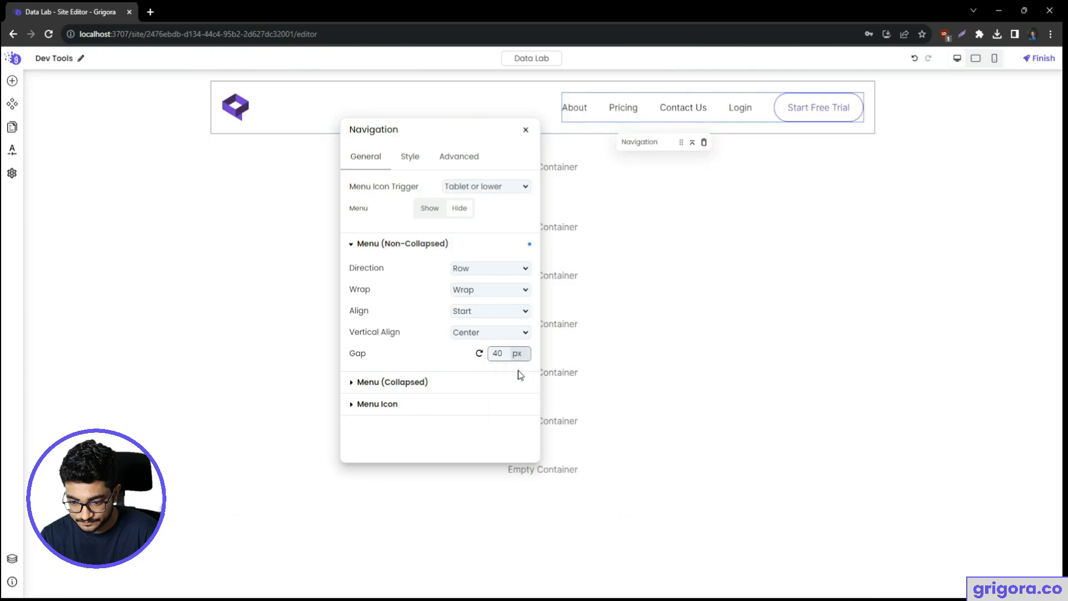
- Select the first empty container below the header in Grigora, and review the header and hero layout in the Figma design
key("alt+Tab")
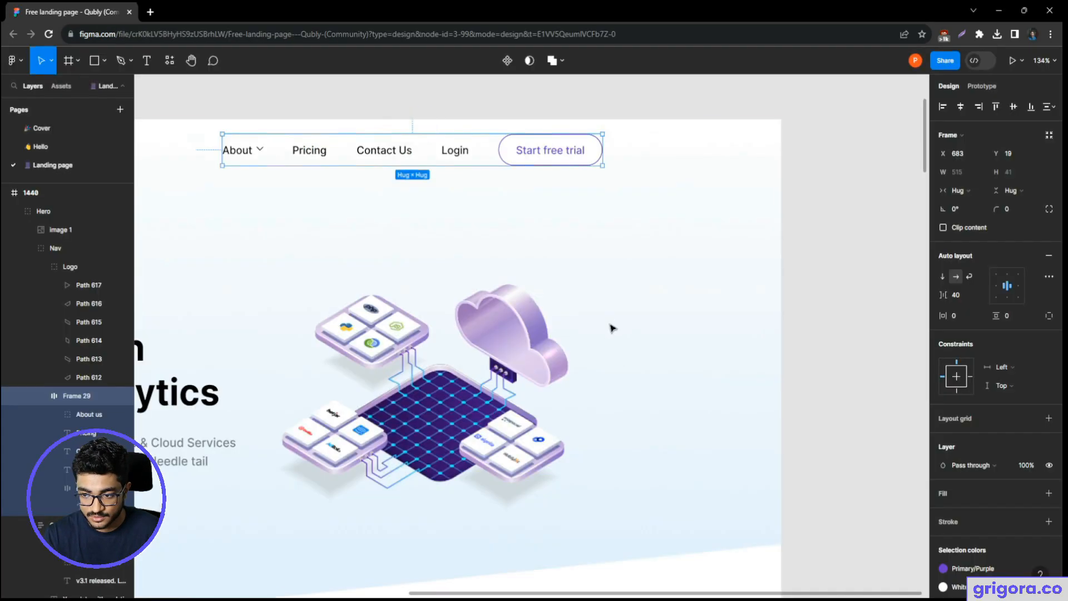
scroll(645, 310, "down", 5)
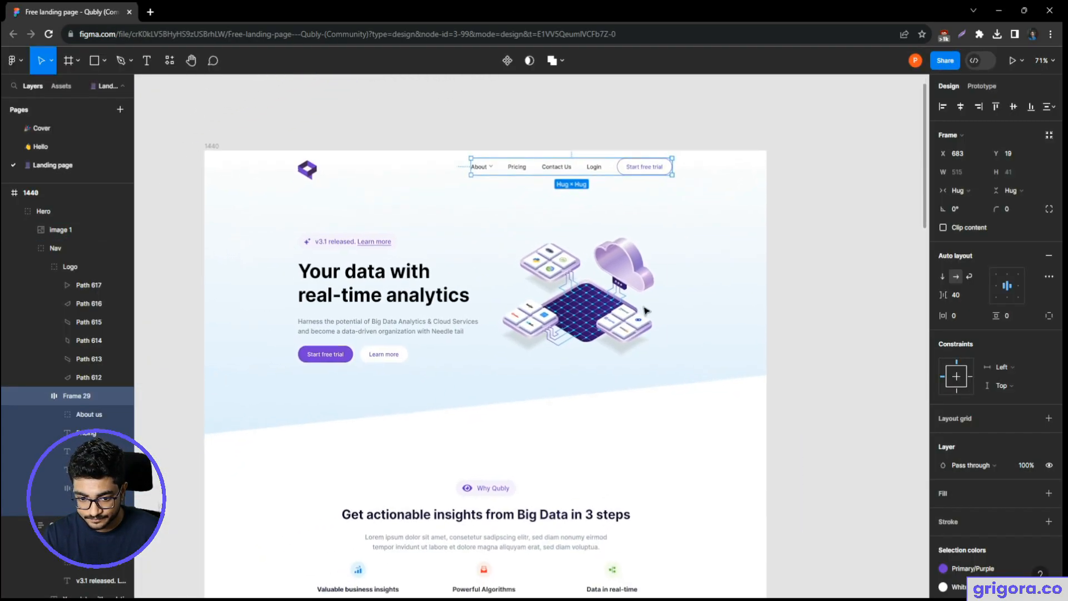
key("alt+Tab")
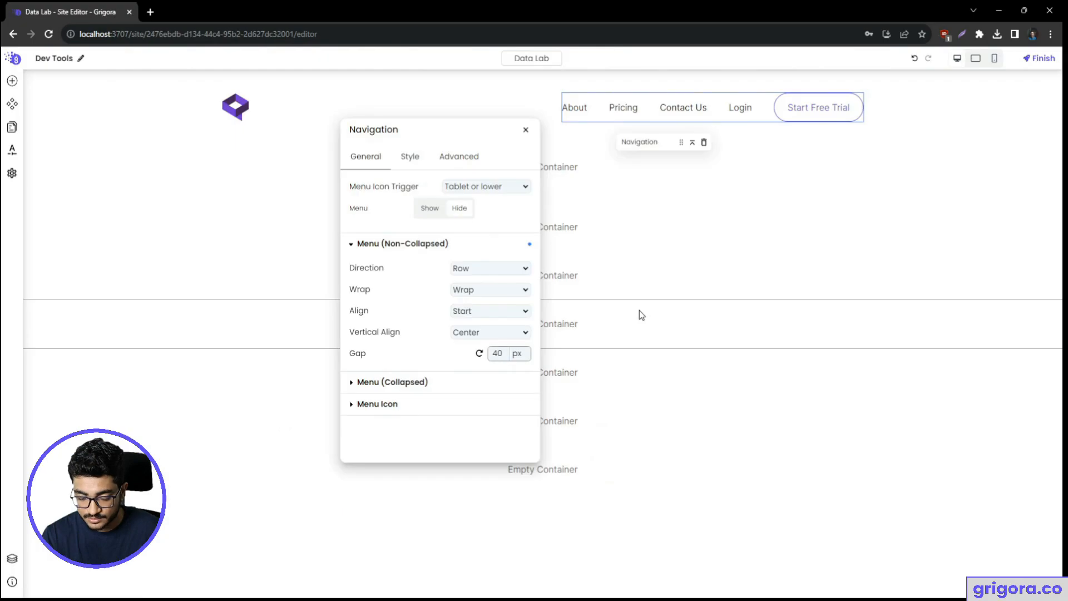
left_click(576, 169)
left_click_drag(437, 134, 813, 145)
key("alt+Tab")
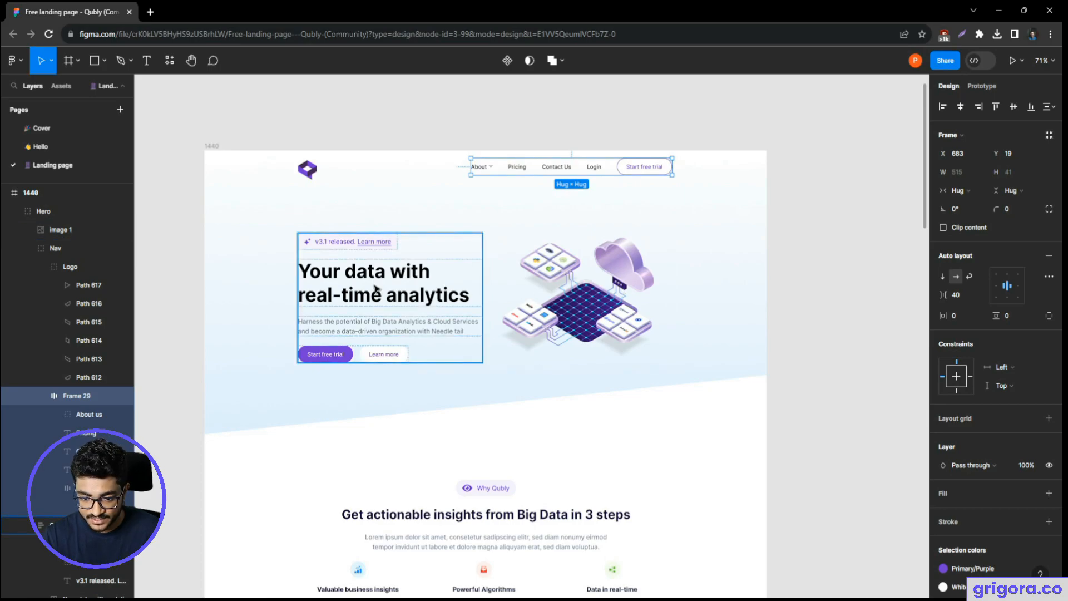
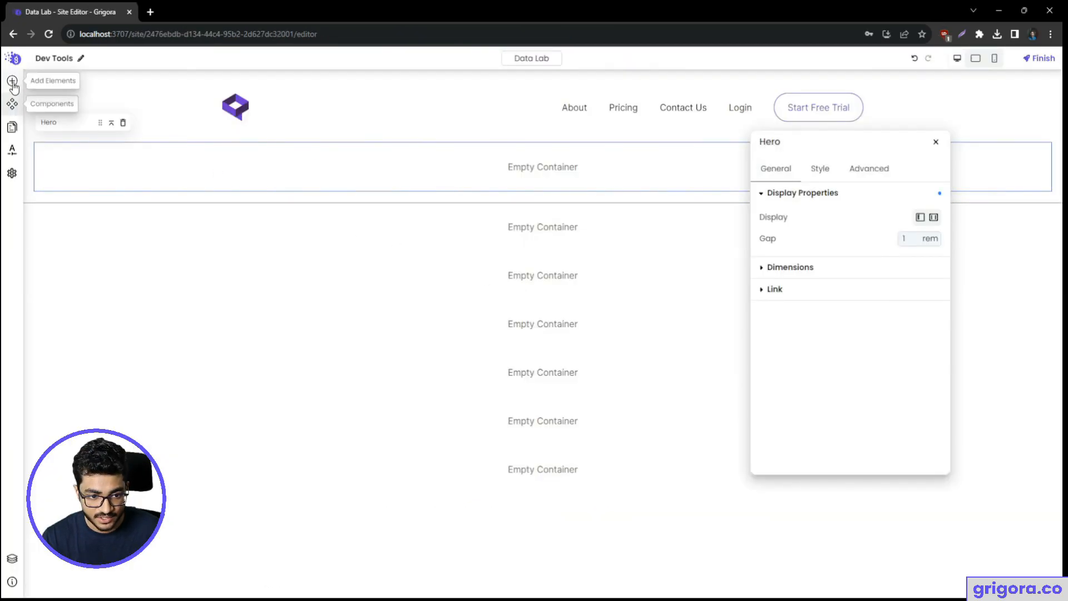
- Insert a Columns element in the Hero container in Grigora, using the layout with two equal columns
left_click(12, 82)
type("colu")
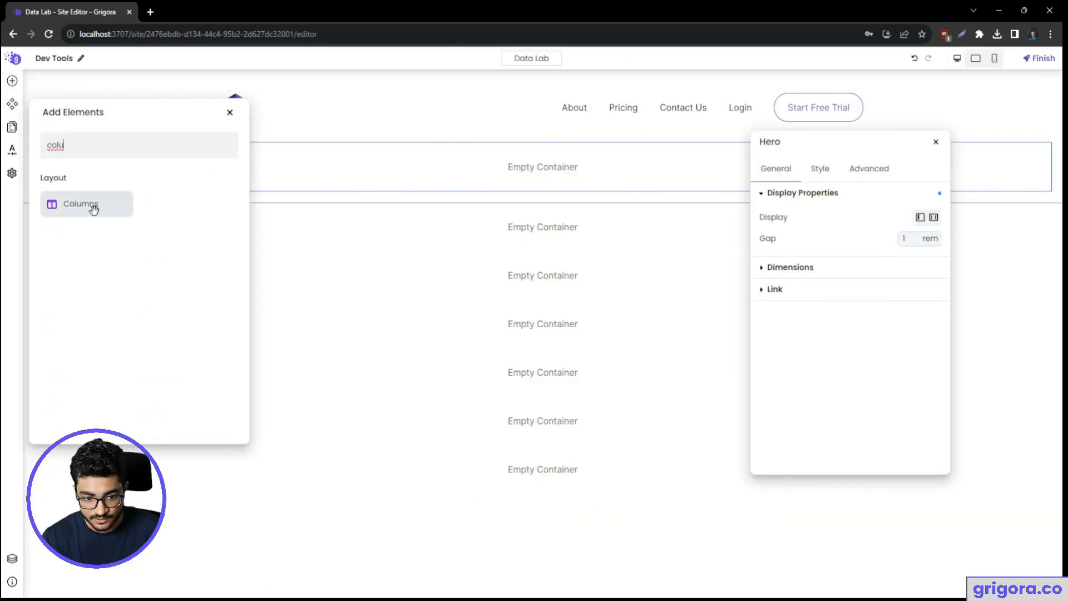
left_click_drag(93, 208, 462, 178)
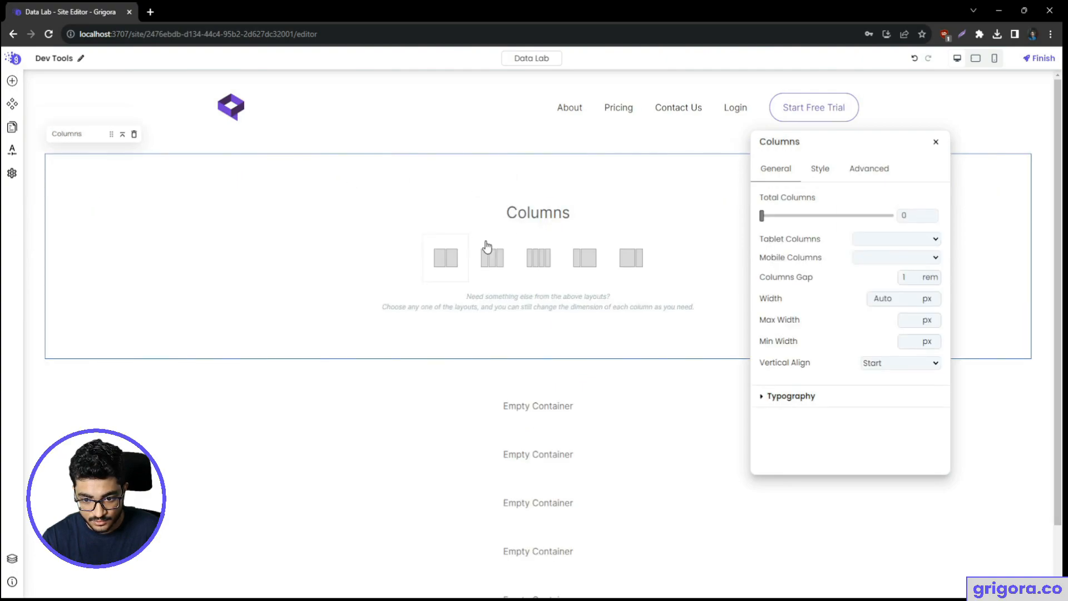
left_click(448, 271)
left_click(405, 174)
left_click(676, 177)
left_click(489, 170)
left_click(603, 172)
left_click(403, 170)
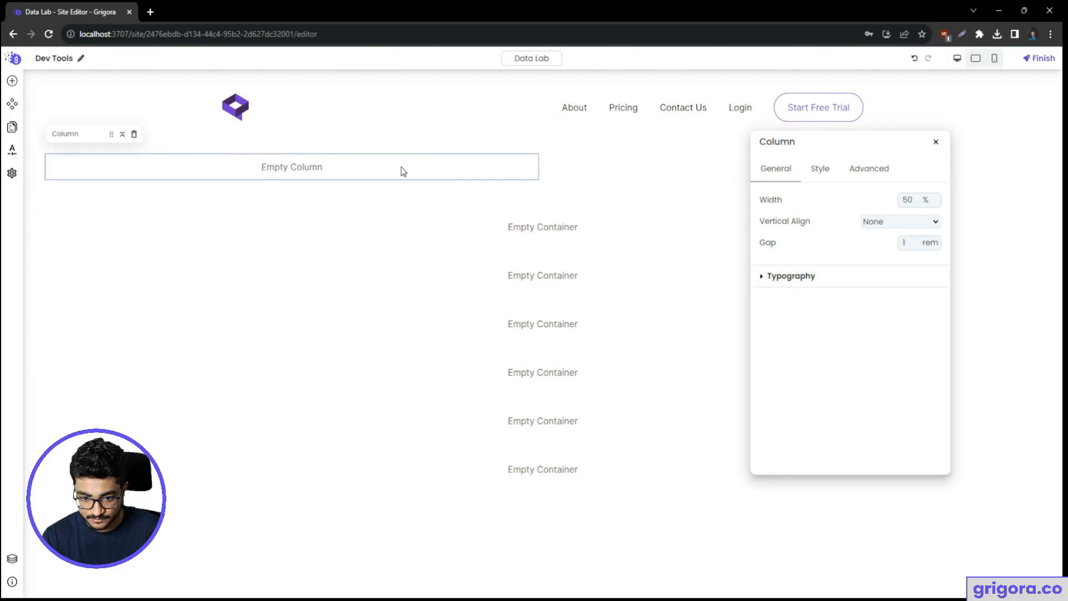
- Add an Image element to the second column of the Hero section
left_click(611, 175)
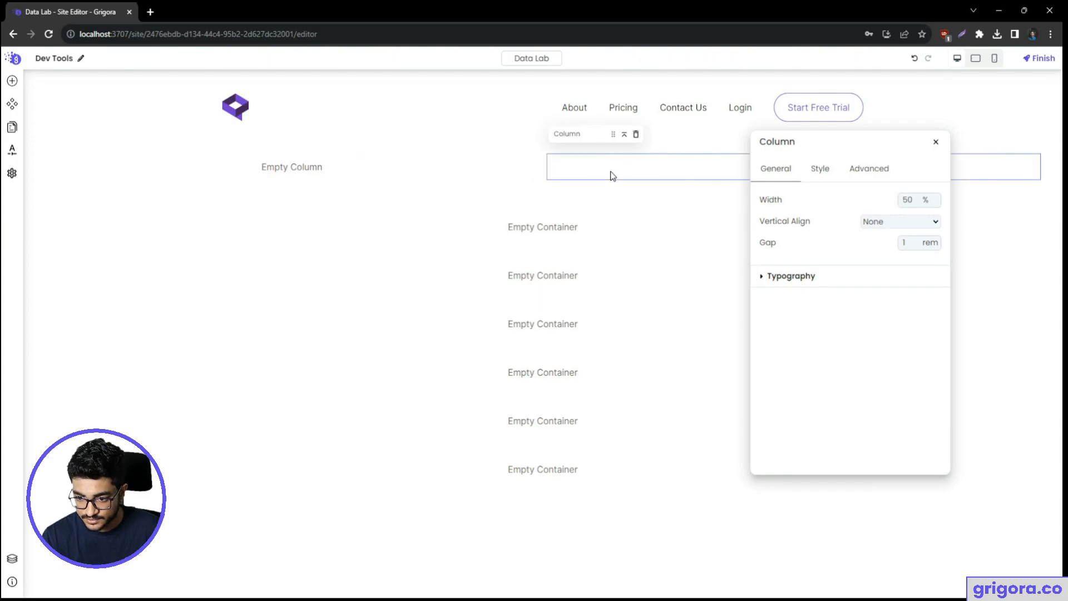
left_click(12, 81)
type("ima")
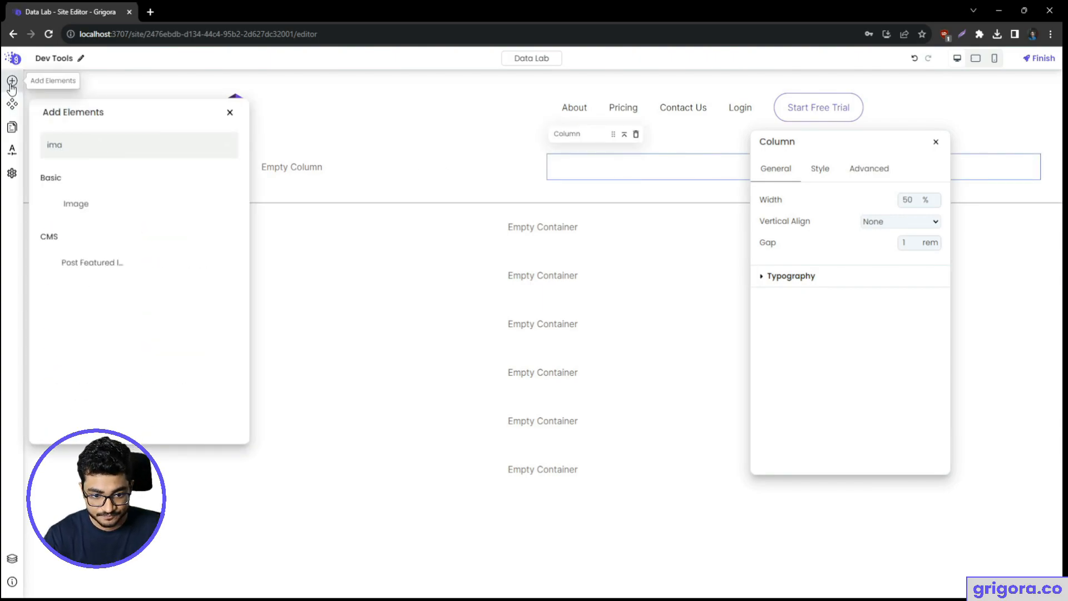
left_click(89, 210)
- Export the cloud illustration of the hero section from Figma as a PNG, and return to Grigora
key("alt+Tab")
left_click(581, 283)
double_click(627, 296)
key("Escape")
left_click(1023, 465)
key("Return")
key("alt+Tab")
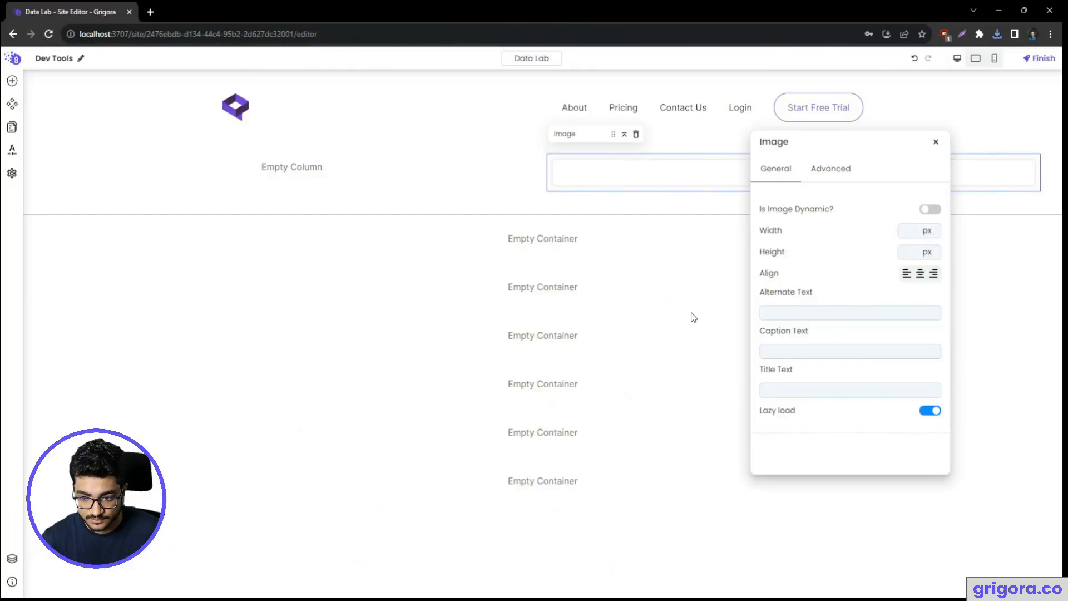
- Upload image 1 (2).png from the Downloads folder into the Hero's Image element
left_click(654, 175)
left_click(497, 365)
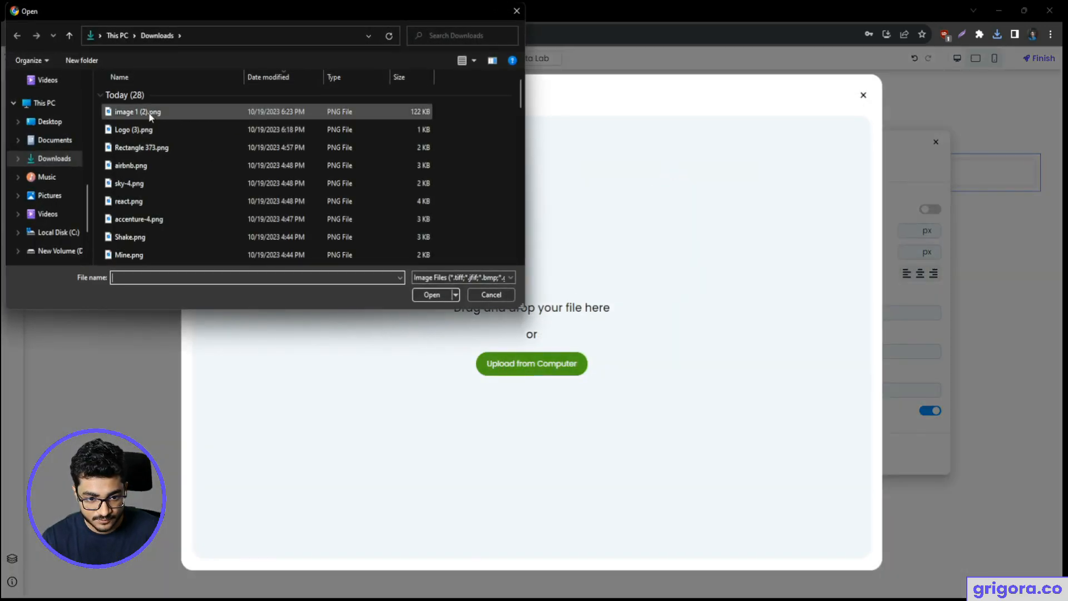
double_click(132, 110)
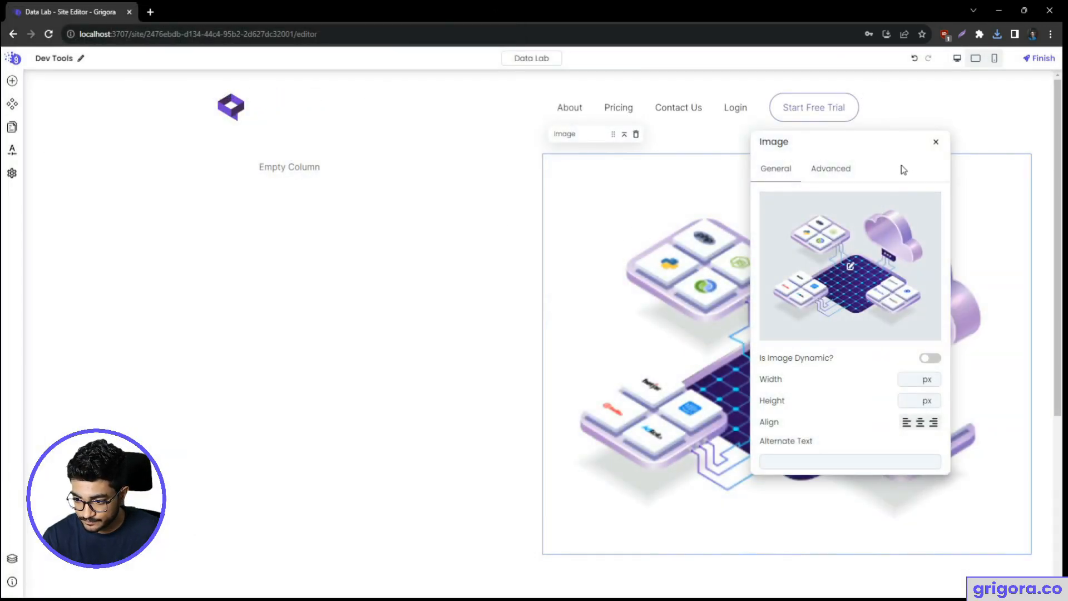
left_click(936, 144)
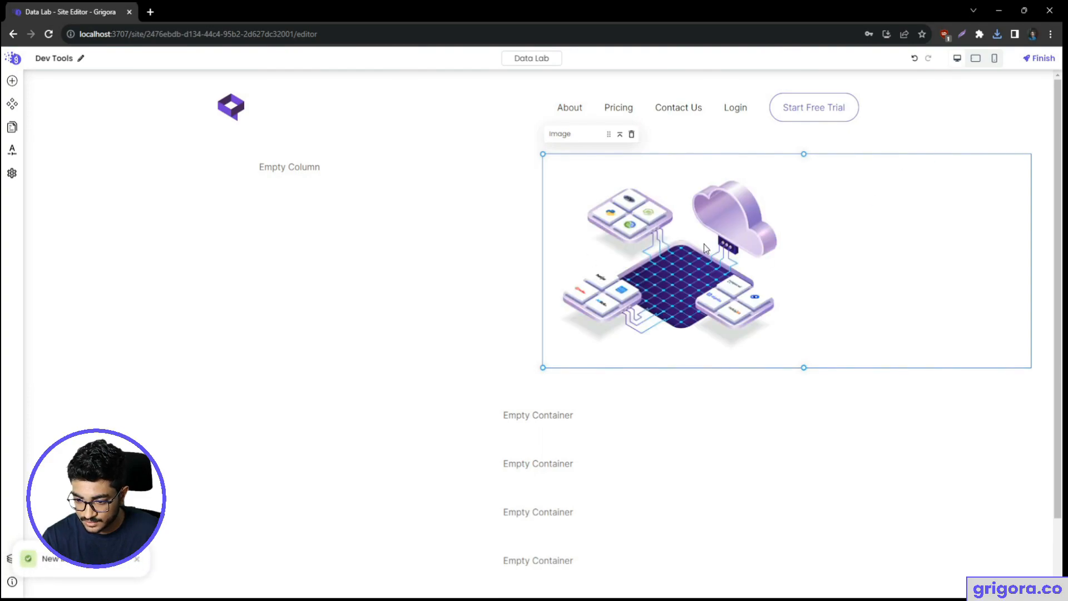
right_click(654, 219)
left_click(671, 224)
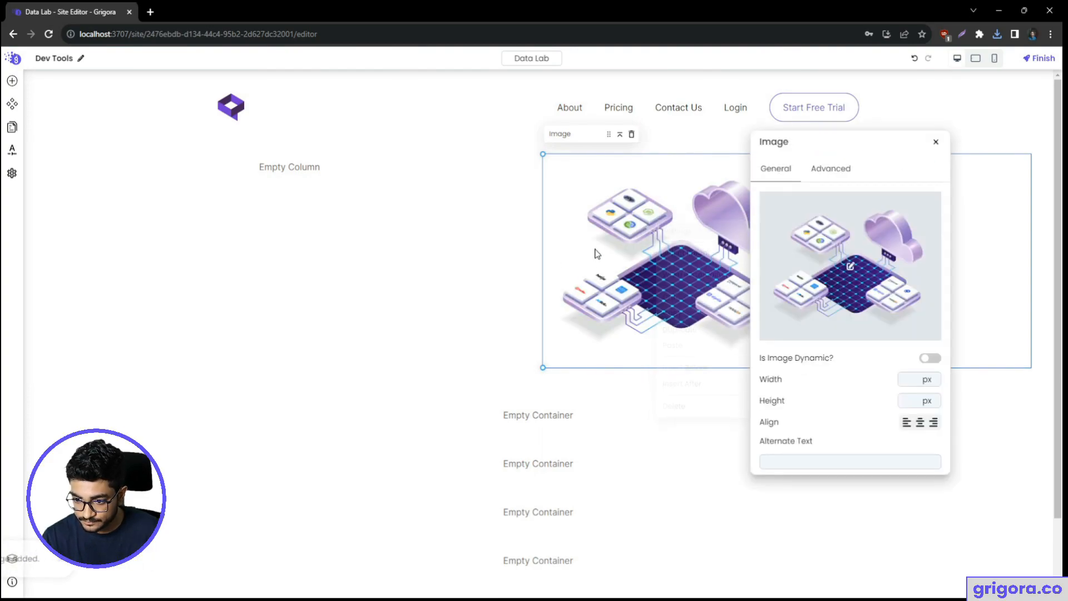
- Set the Hero container's maximum width to 1200 px
left_click(37, 207)
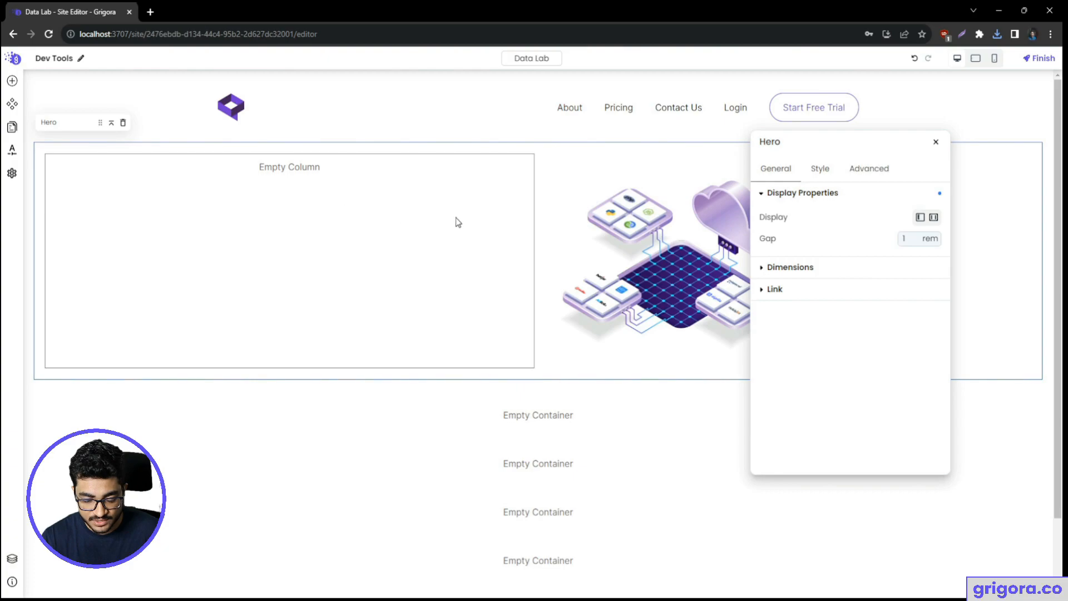
left_click(824, 272)
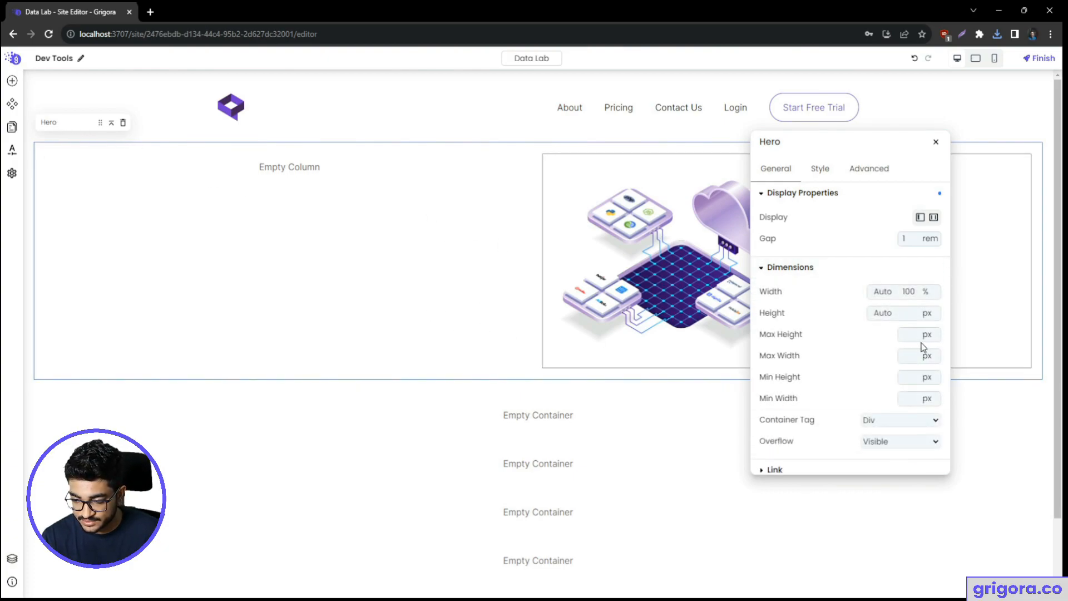
left_click(913, 357)
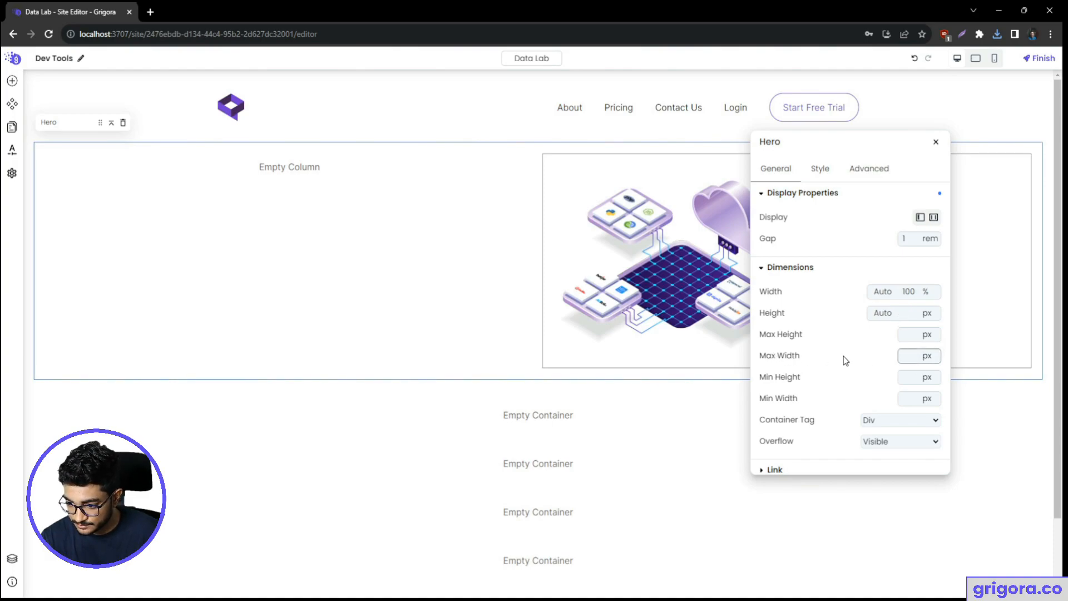
type("1200")
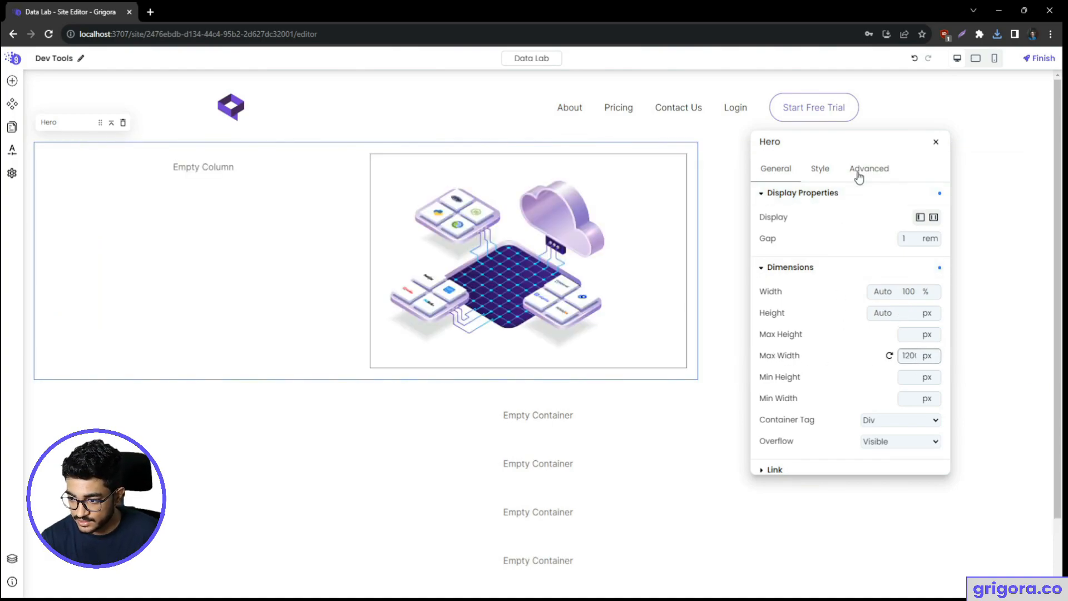
- Unlink the Hero container's margin sides, and set the left and right margins to Auto
left_click(859, 173)
left_click(804, 199)
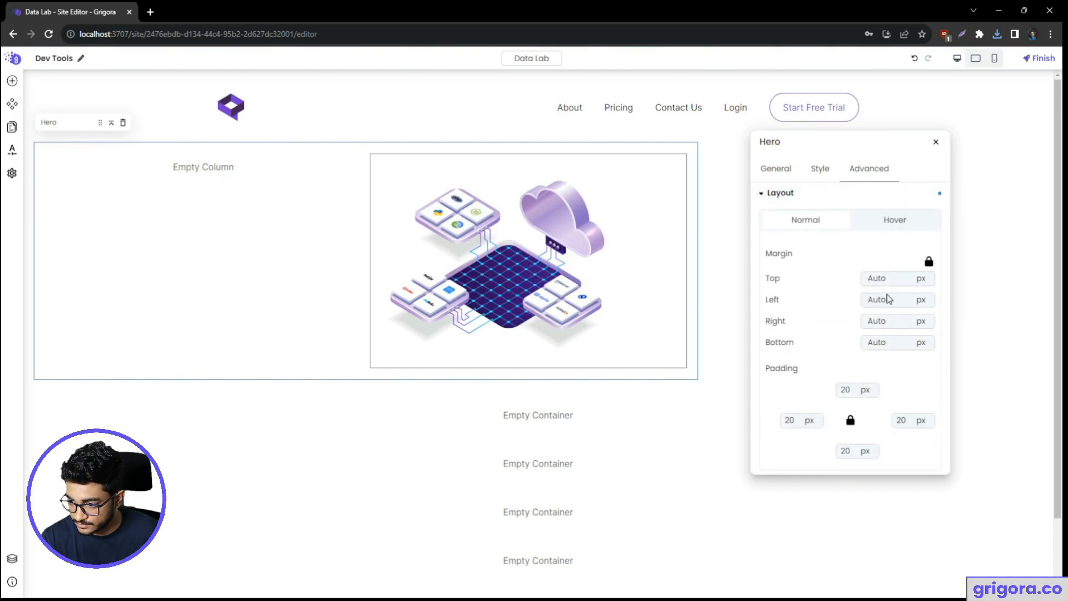
left_click(928, 262)
left_click(877, 299)
left_click(878, 321)
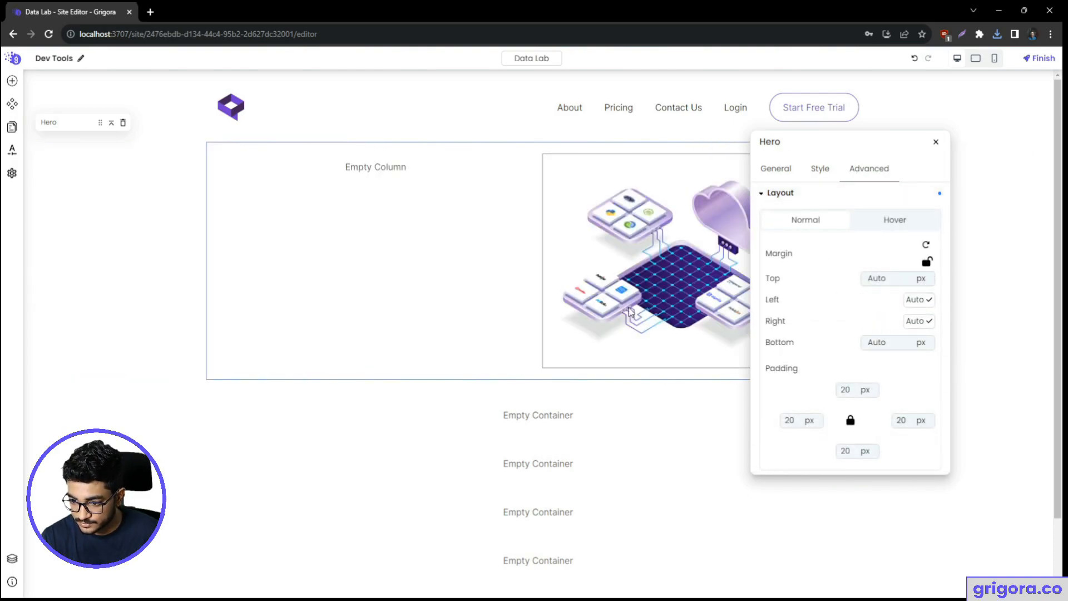
- Examine the tag, heading, paragraph and buttons of the hero content frame in Figma to see which elements the empty column needs
left_click(405, 233)
key("alt+Tab")
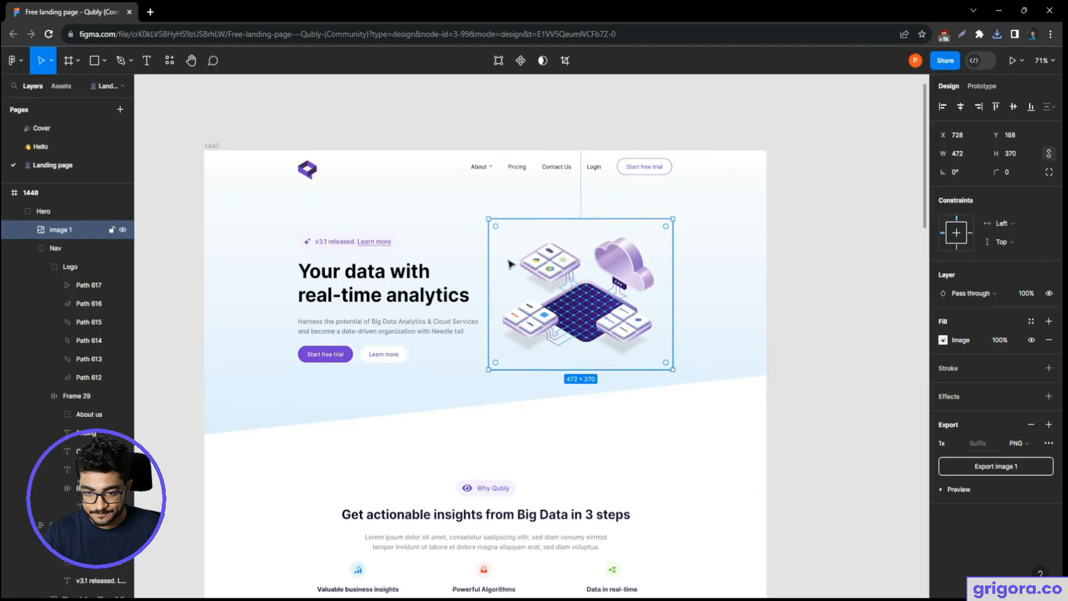
left_click(426, 250)
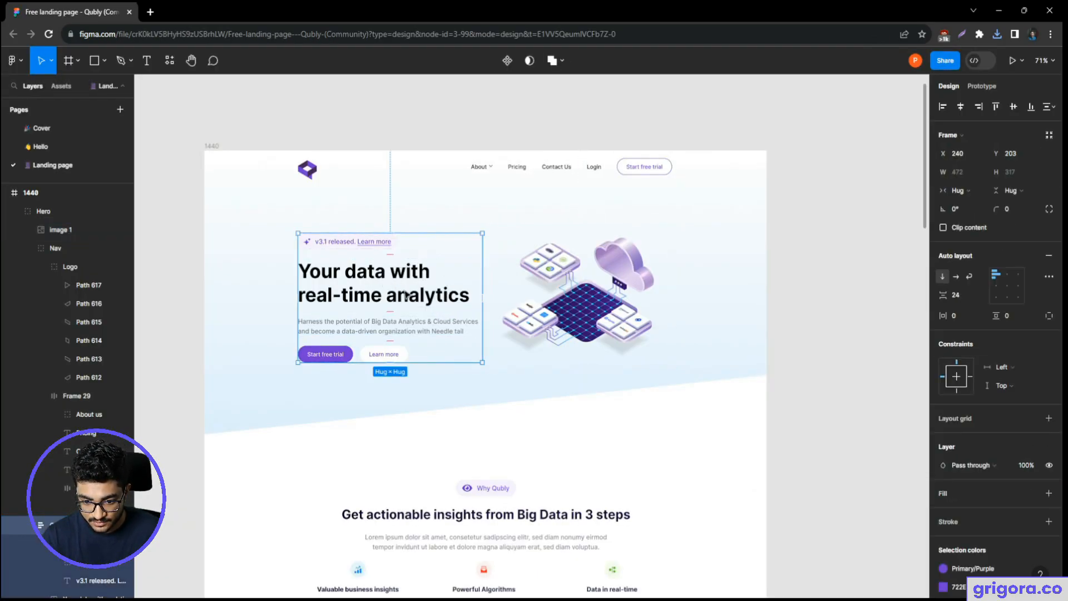
scroll(380, 286, "up", 5)
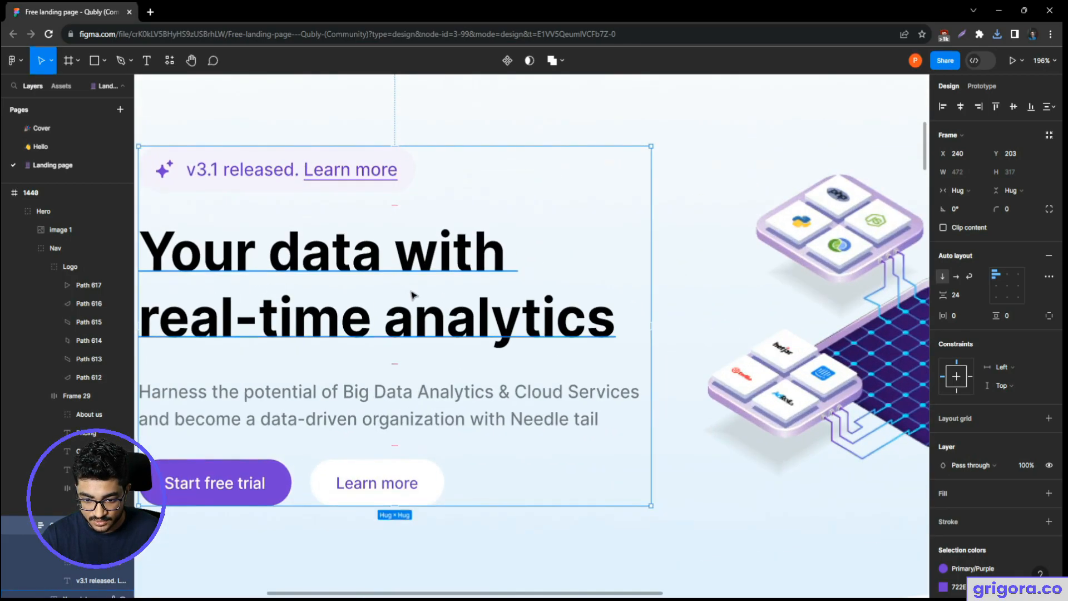
scroll(390, 290, "down", 2)
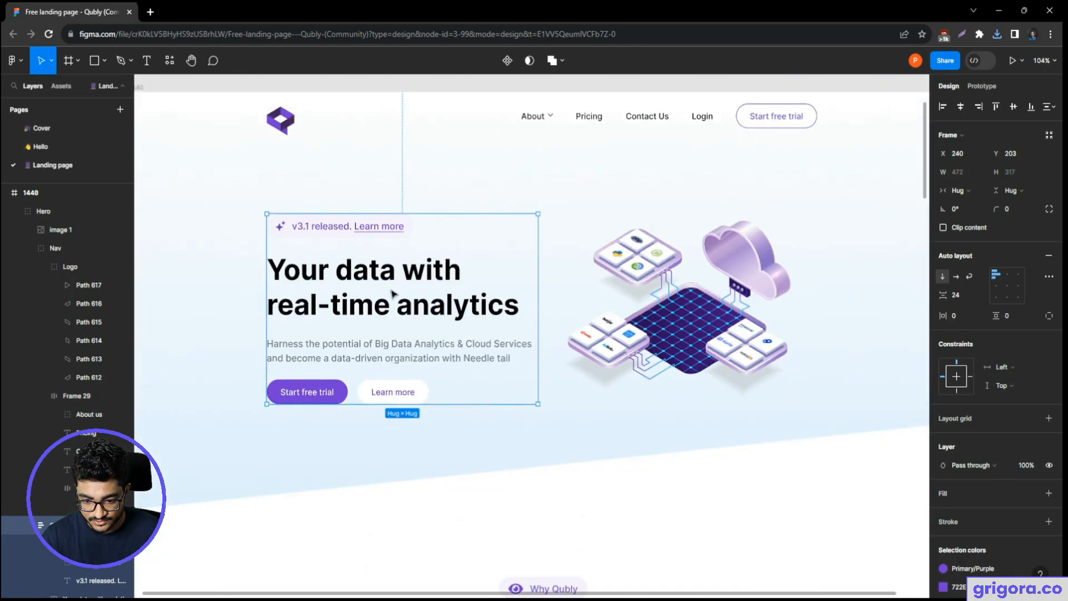
double_click(338, 230)
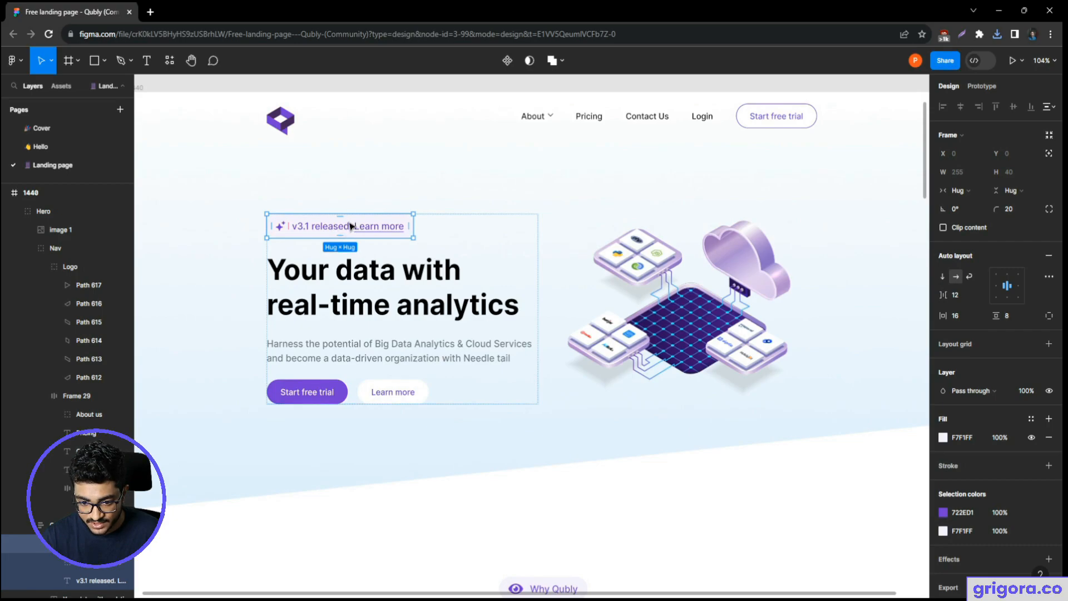
left_click(374, 286)
left_click(403, 359)
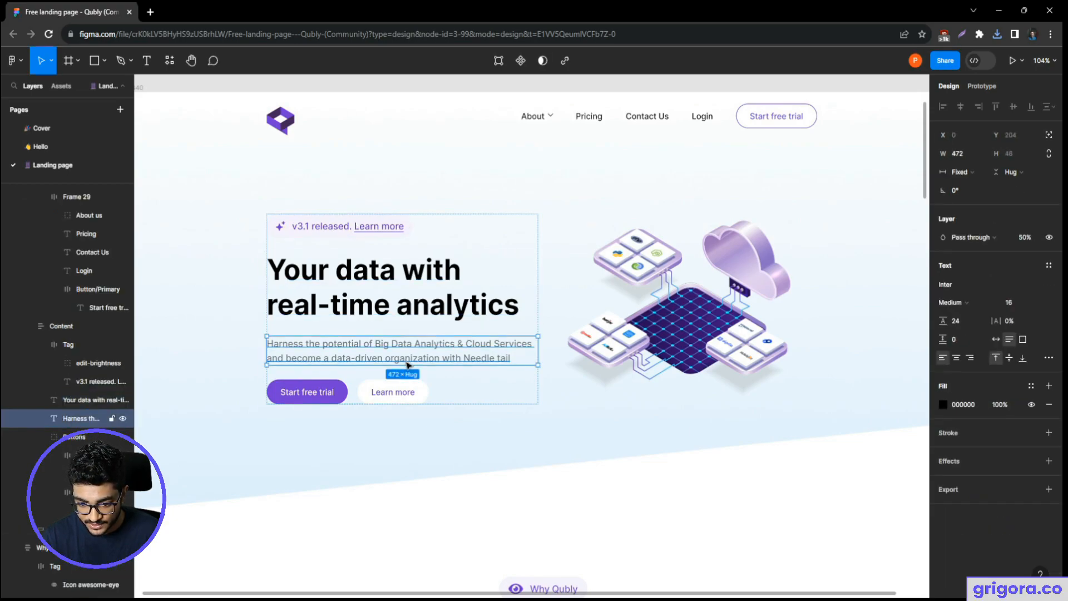
left_click(445, 397)
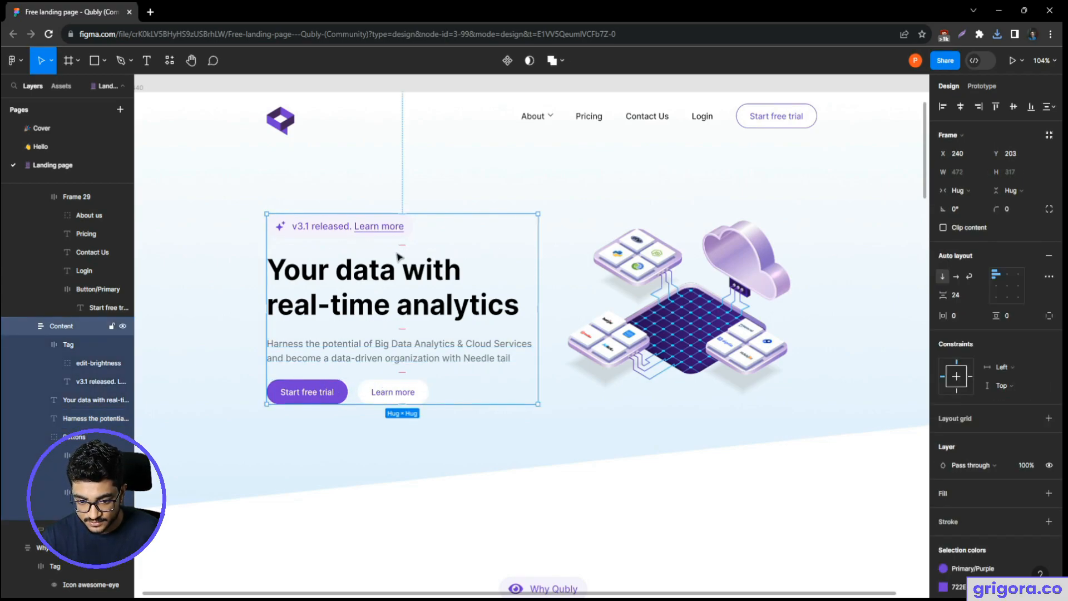
key("alt+Tab")
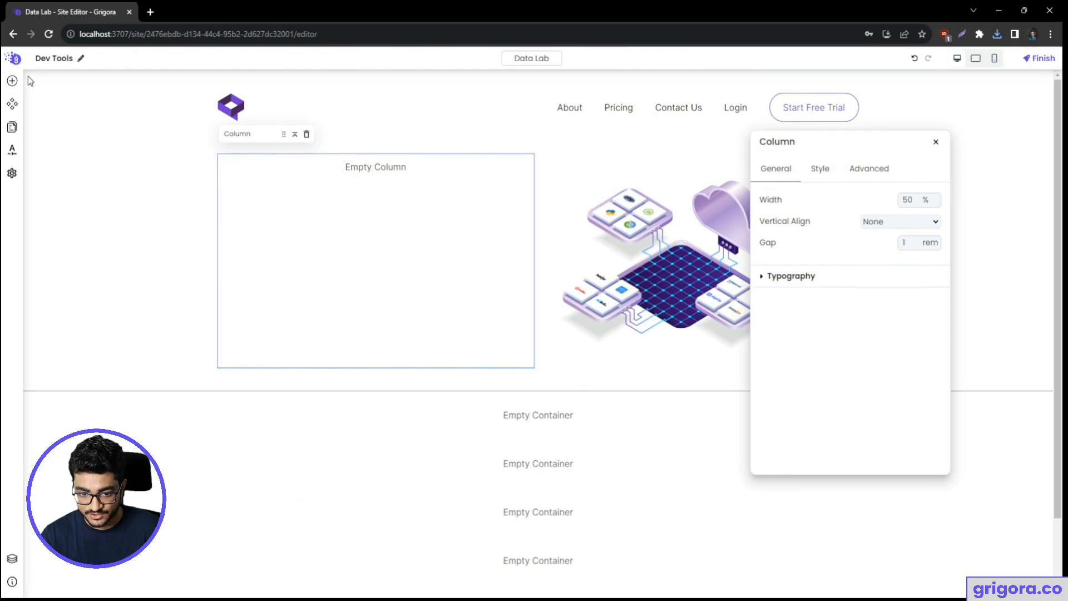
- Add a Container element to the empty first column of the Hero section
left_click(12, 80)
type("conta")
left_click_drag(83, 203, 358, 233)
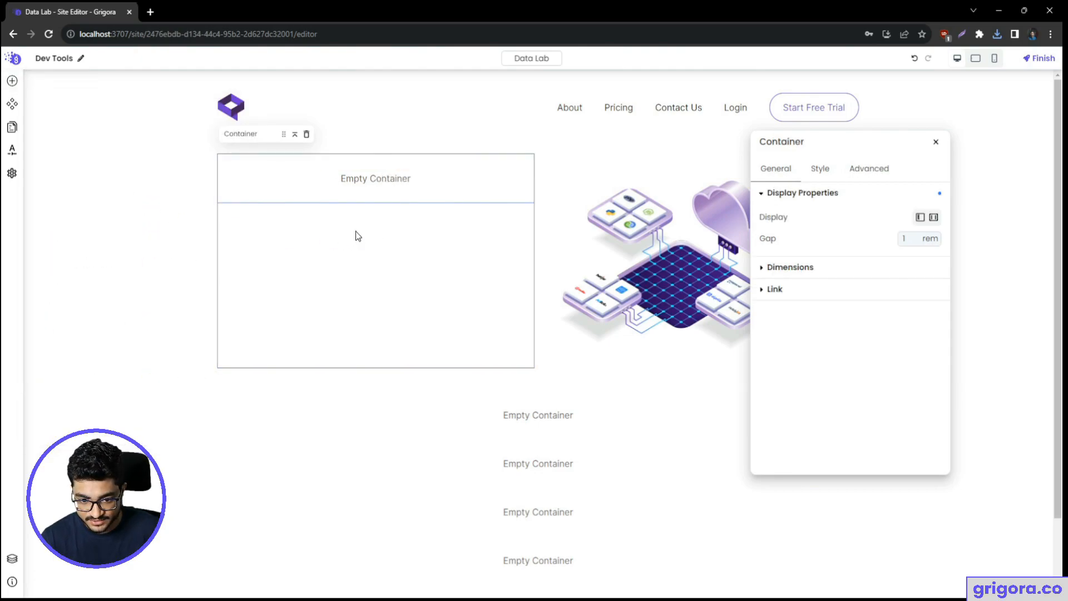
- Add two Text elements one below the other, under the container in the Hero's first column
left_click(12, 81)
type("tex")
left_click_drag(65, 205, 344, 251)
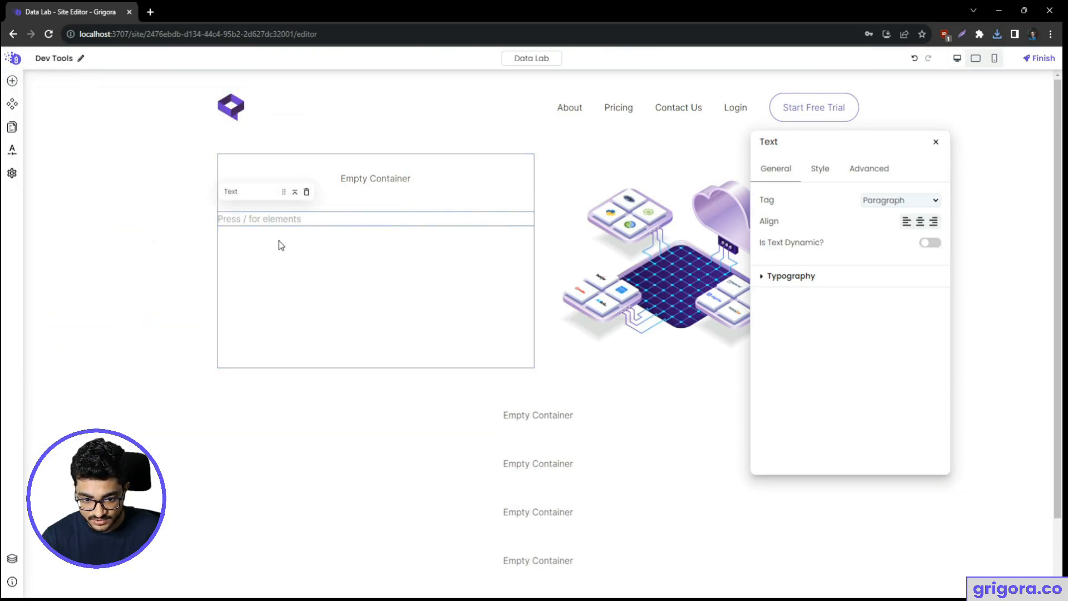
left_click(12, 80)
type("tex")
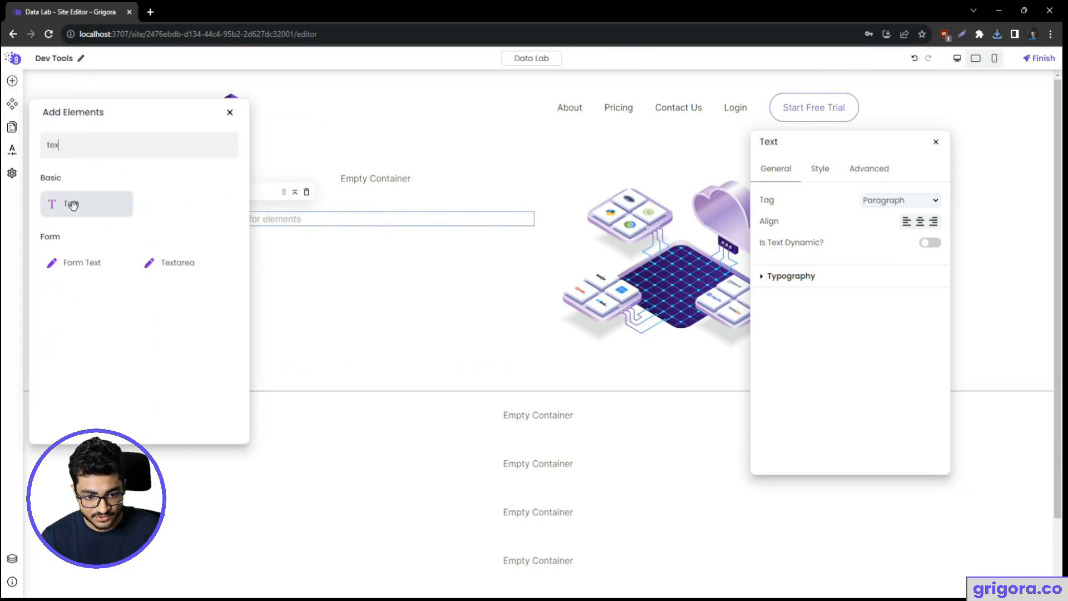
left_click_drag(67, 203, 289, 256)
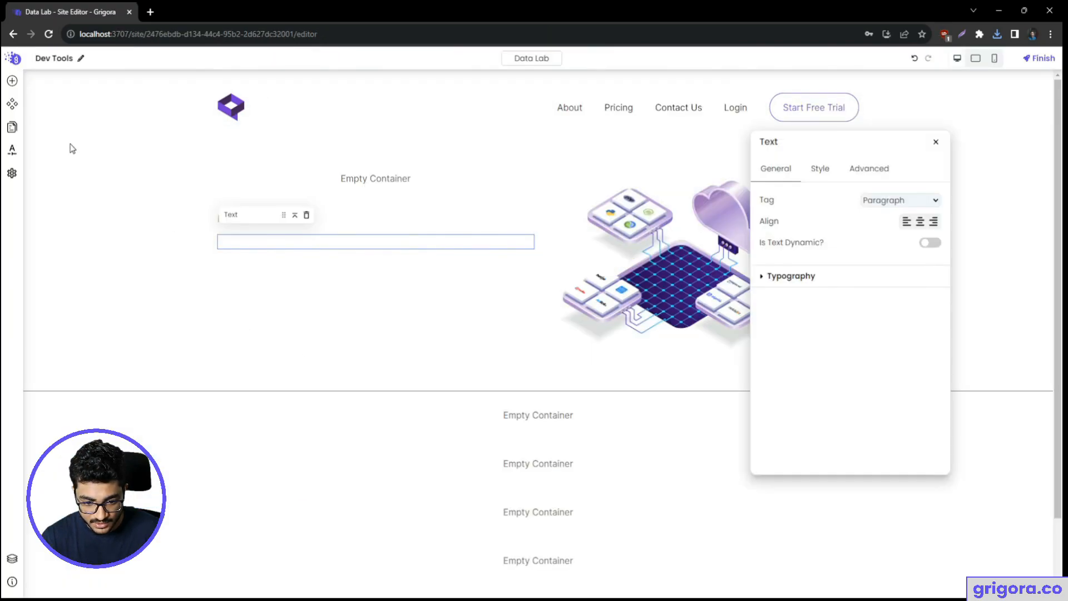
- Add another Container element to the Hero's first column, and check the content frame in Figma
left_click(12, 81)
type("cont")
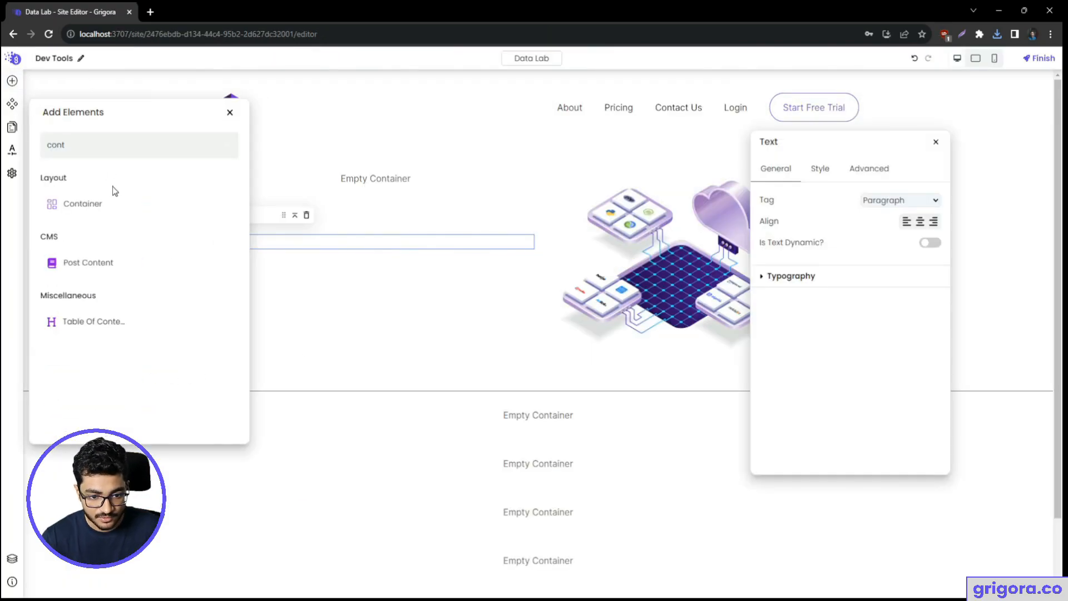
left_click_drag(84, 204, 381, 176)
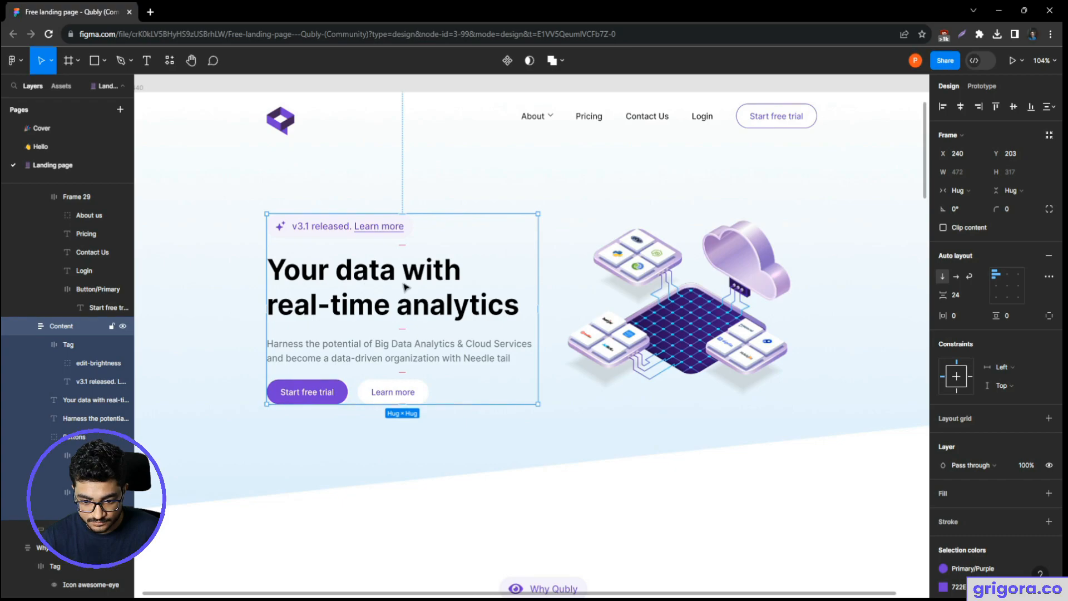
- Copy the hero heading "Your data with real-time analytics" from Figma into Grigora's upper Hero text element and set its tag to Heading 1
left_click(368, 293)
double_click(367, 293)
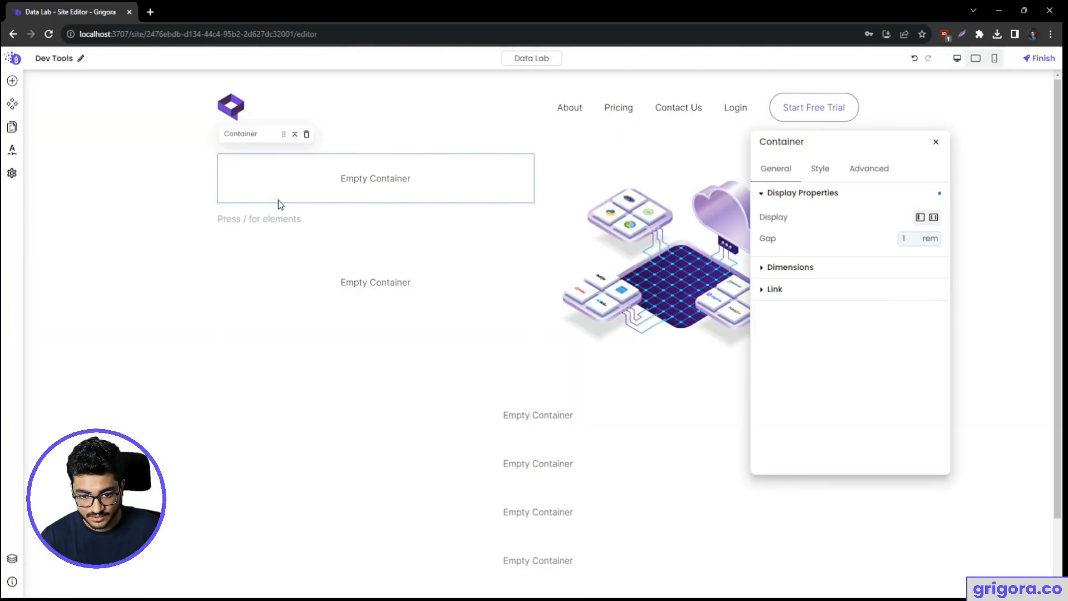
type("Your data with real-time analytics")
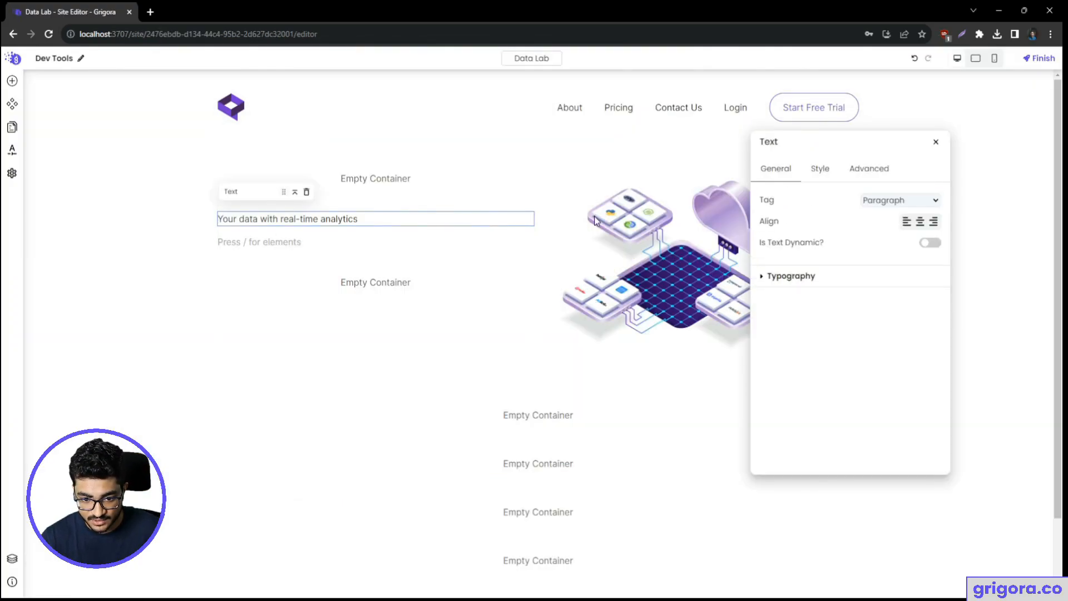
left_click(883, 200)
left_click(883, 226)
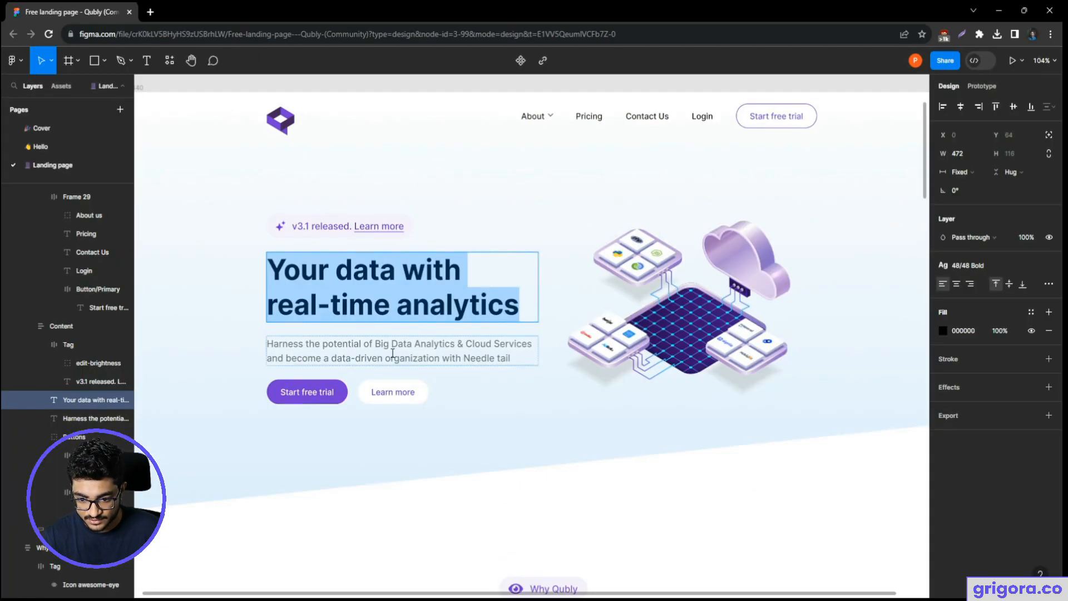
- Check the hero heading's text style in Figma and set Grigora's global Heading 1 size to 48 px
double_click(354, 354)
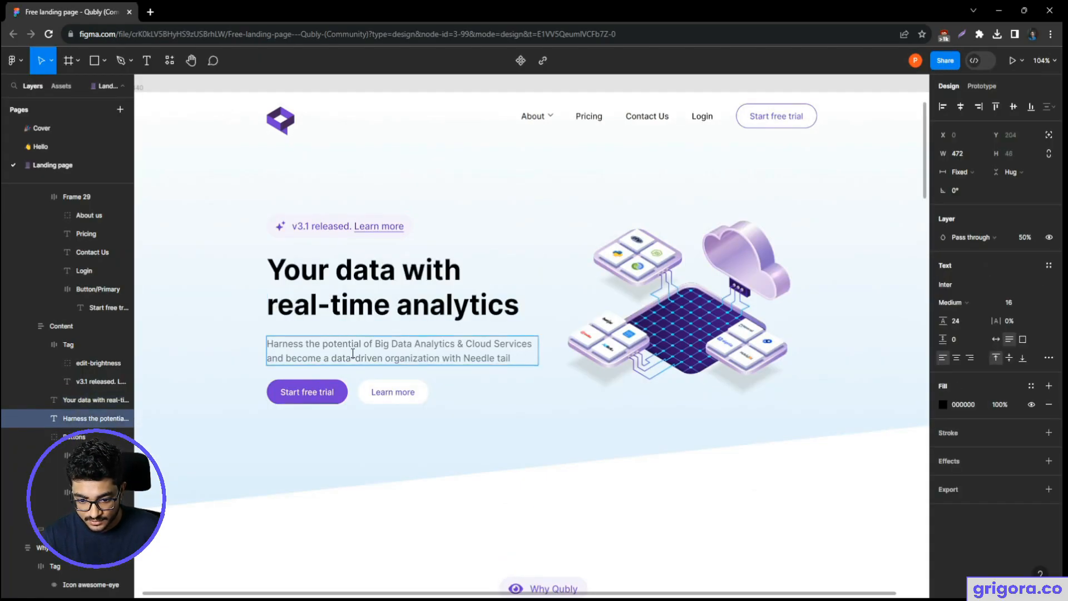
double_click(382, 271)
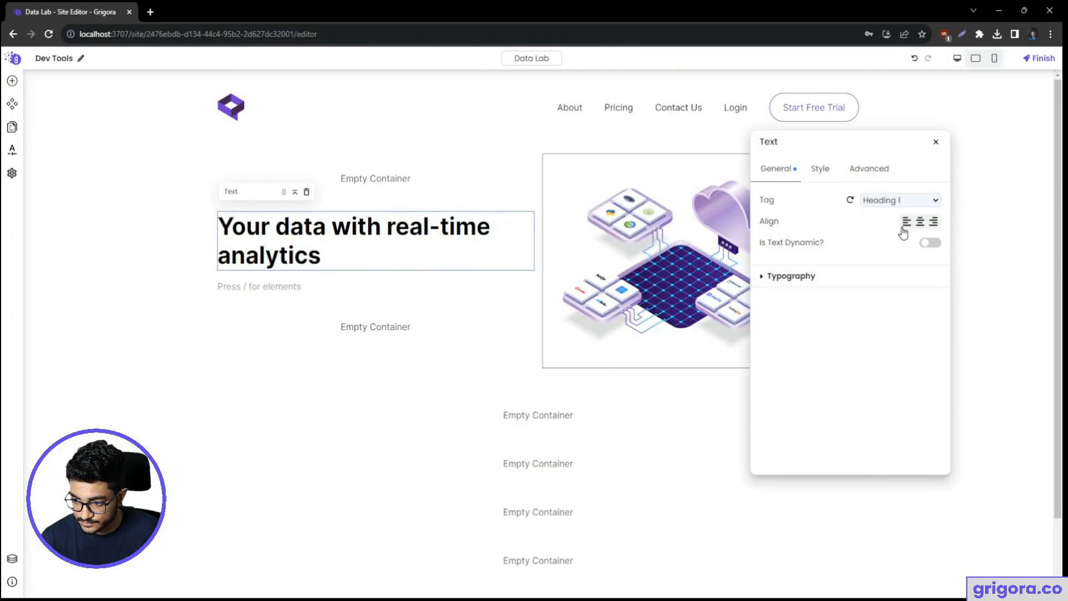
left_click(879, 280)
left_click(878, 279)
left_click(12, 150)
left_click(155, 181)
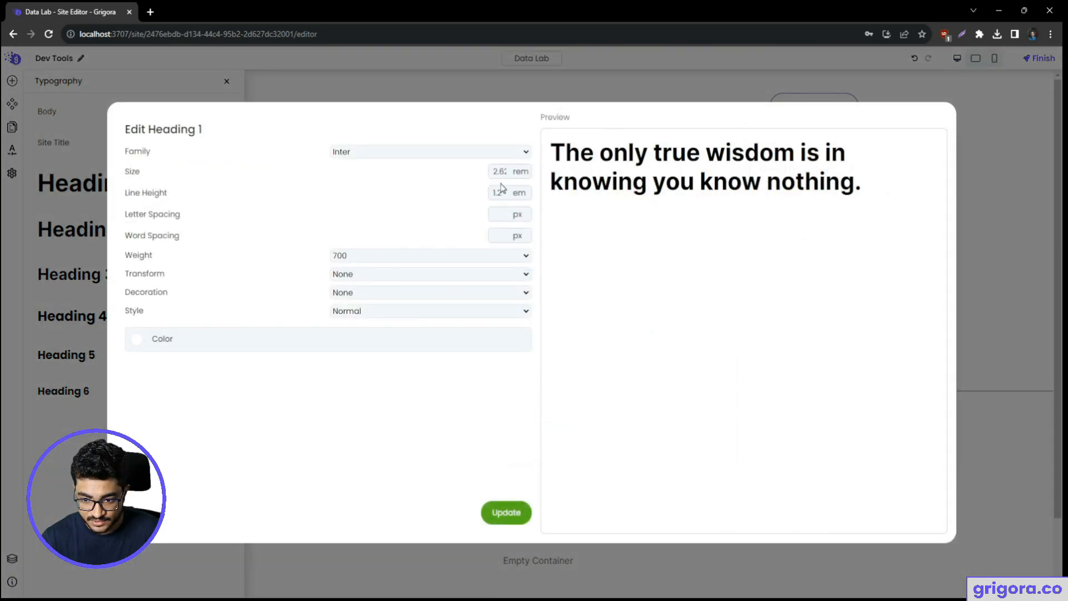
left_click(520, 171)
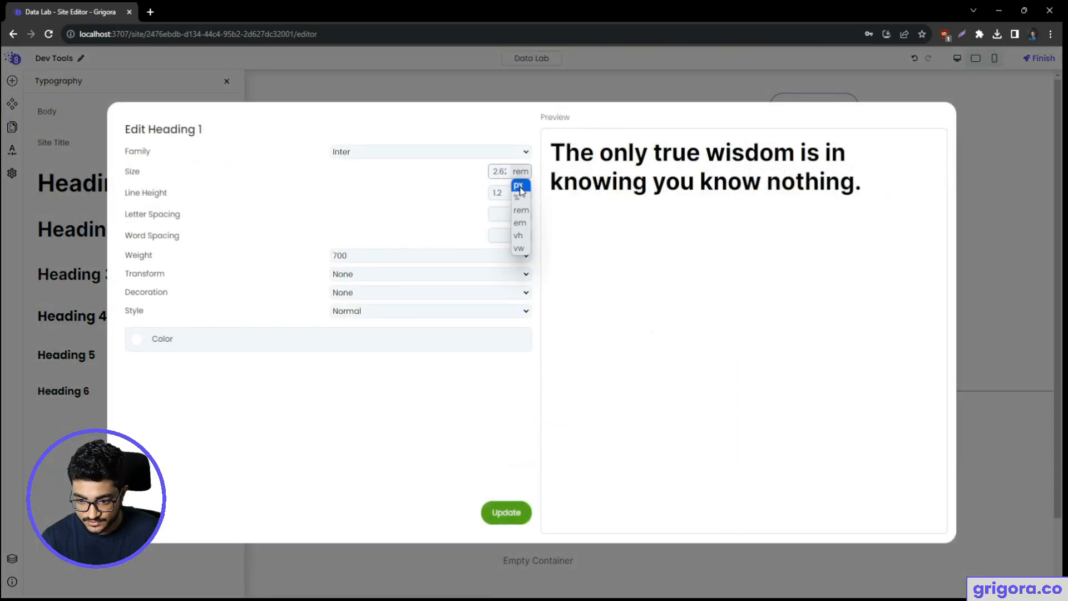
left_click(519, 187)
type("48")
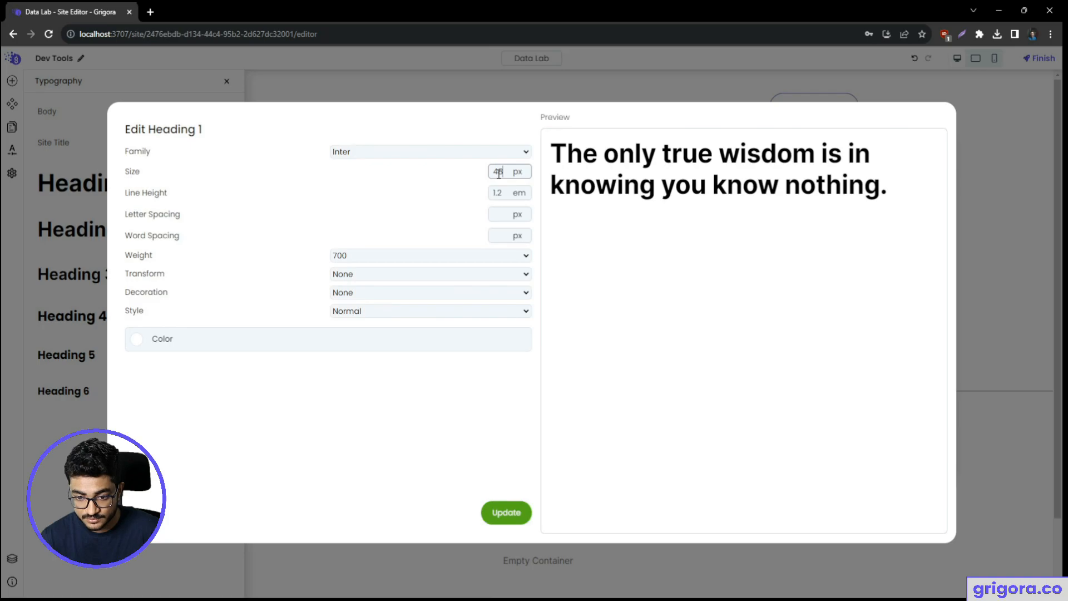
left_click(497, 511)
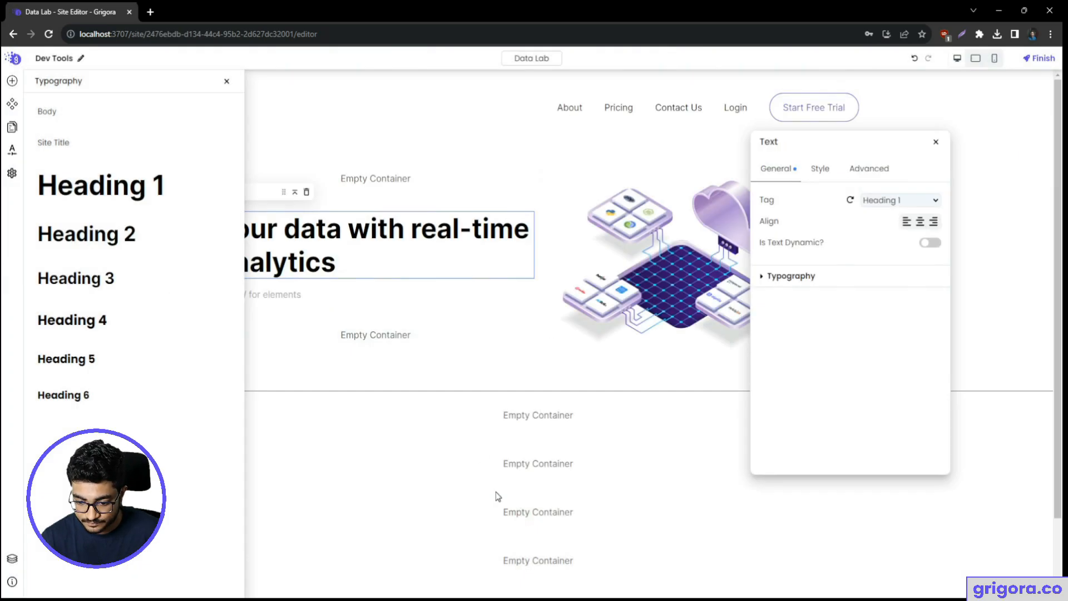
- Copy the "Harness the potential of Big Data Analytics..." paragraph from Figma into Grigora's text element below the Hero heading
left_click(403, 291)
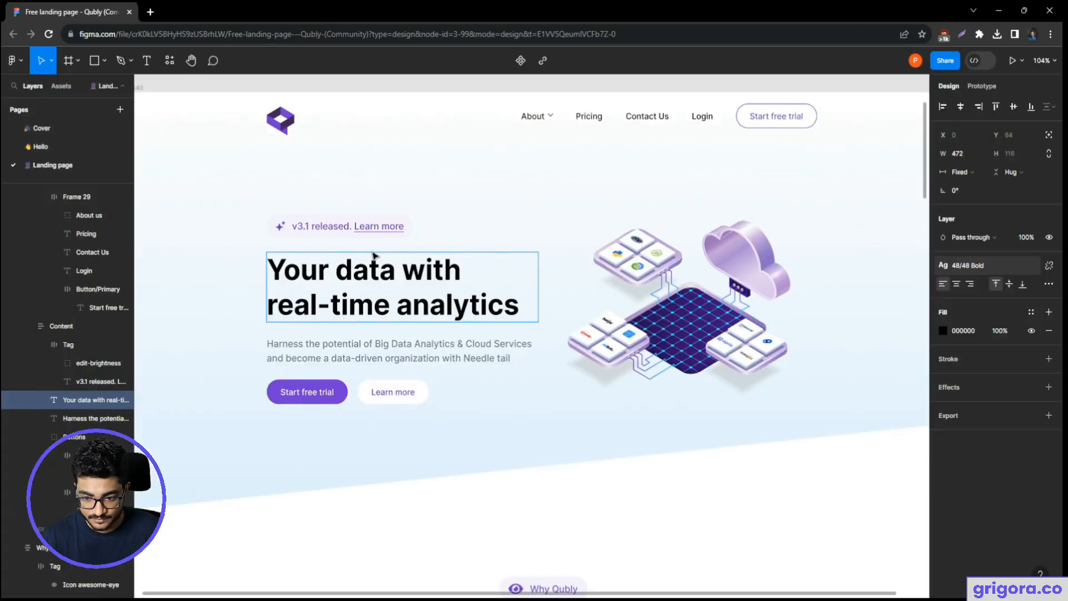
double_click(376, 261)
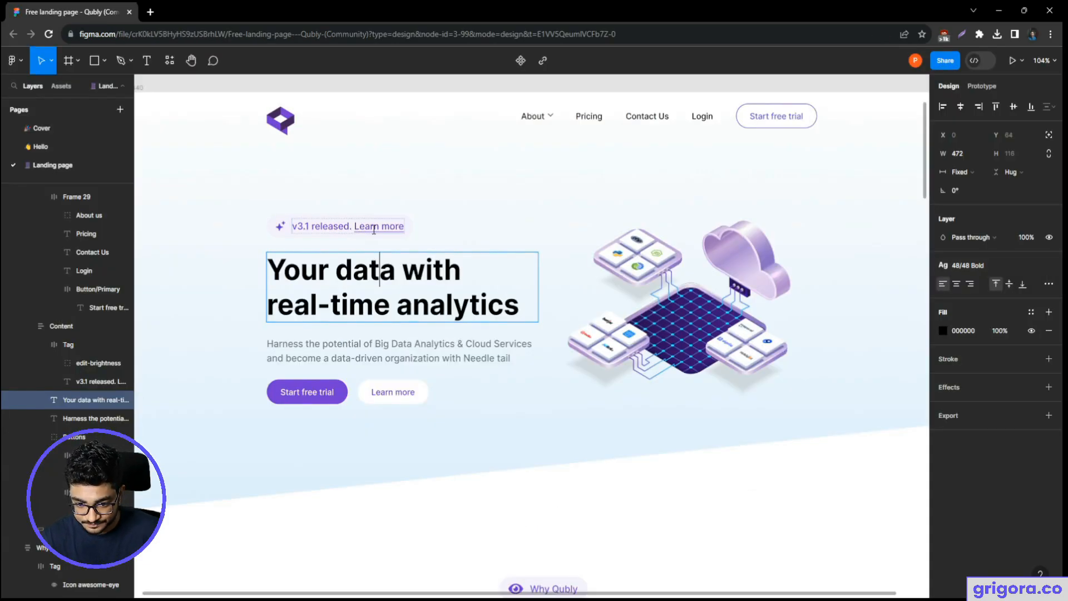
left_click(397, 350)
key("Return")
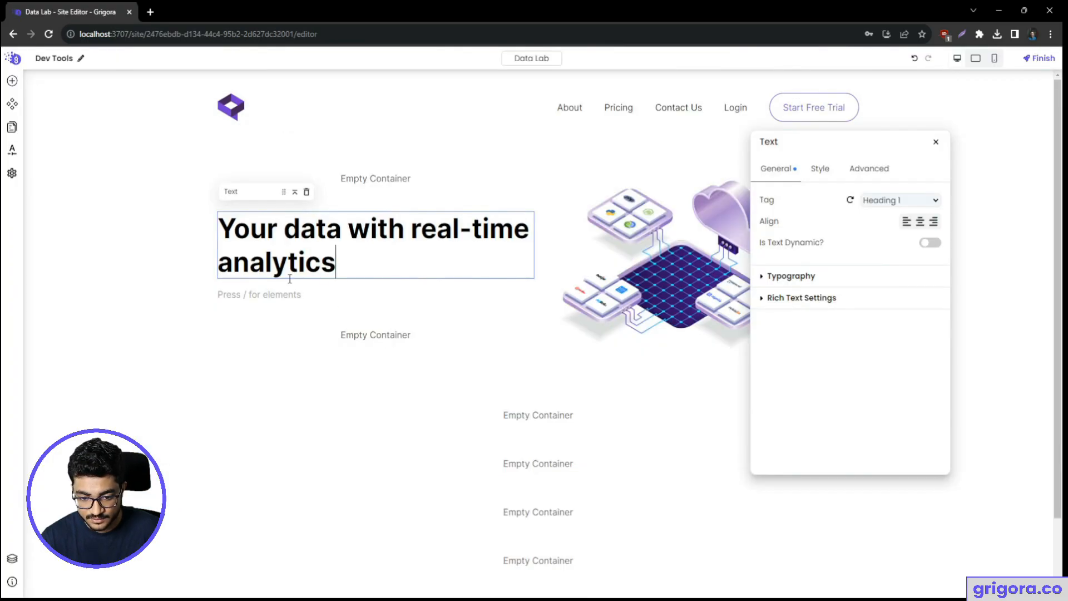
type("Harness the potential of Big Data Analytics & Cloud Services and become a data-driven organization with Needle tail")
left_click(397, 346)
left_click(401, 299)
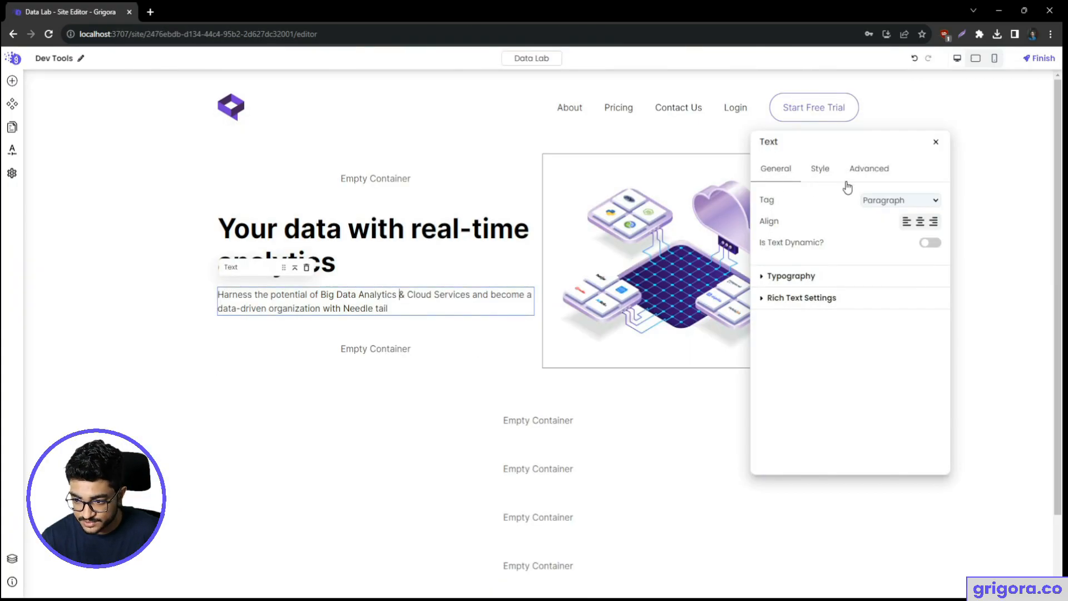
- Set the Hero paragraph's text colour to the grey swatch from the saved palette
left_click(820, 169)
left_click(777, 284)
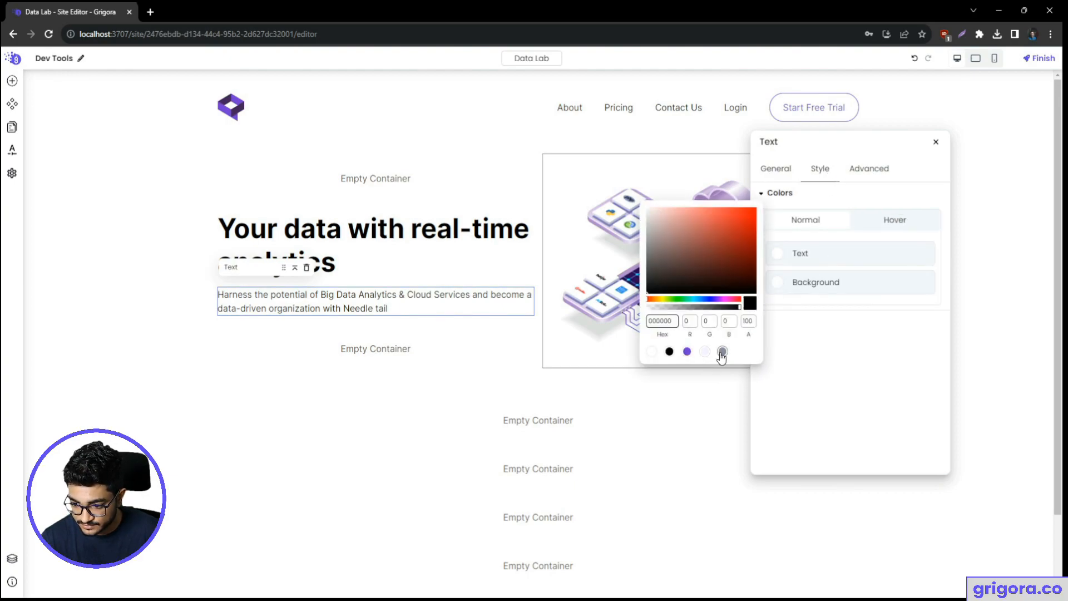
left_click(723, 351)
left_click(924, 283)
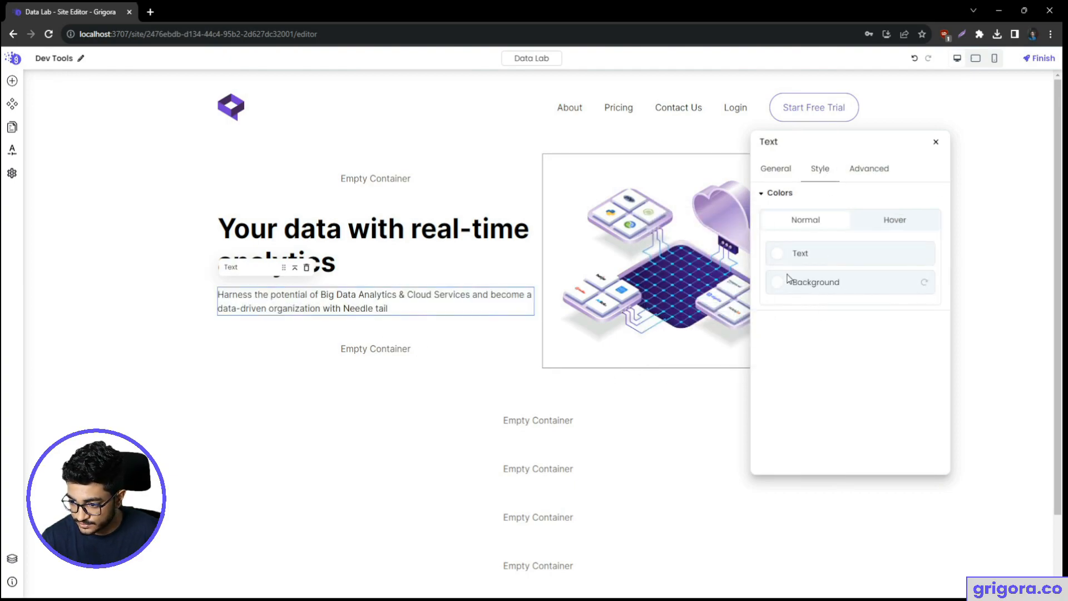
left_click(779, 282)
left_click(722, 322)
- Set the empty container below the Hero paragraph to a flex layout with horizontal direction
left_click(362, 339)
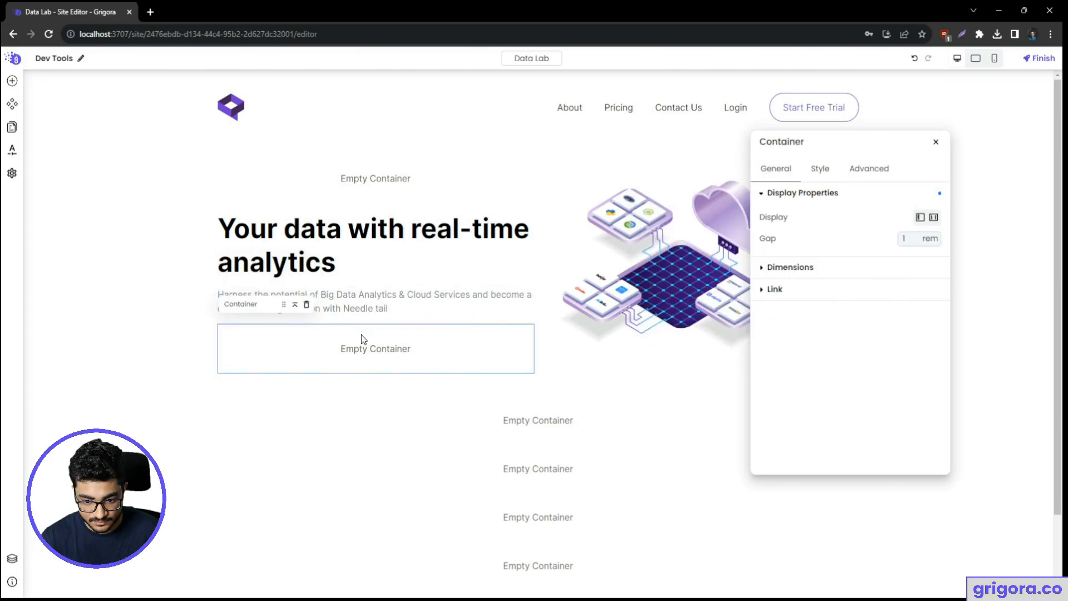
left_click(399, 252)
left_click(414, 189)
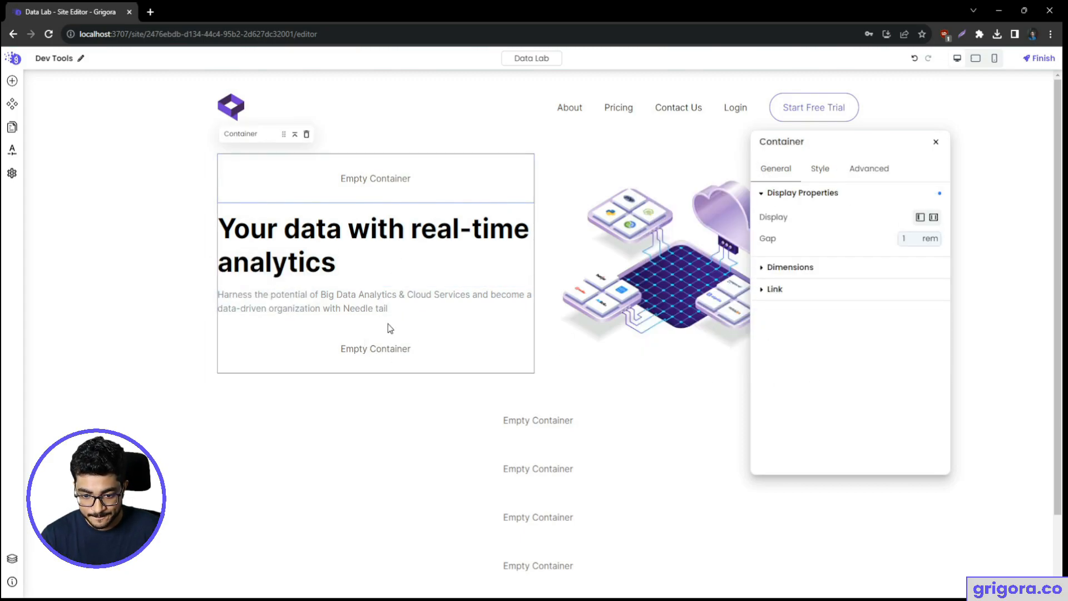
left_click(392, 350)
key("alt+Tab")
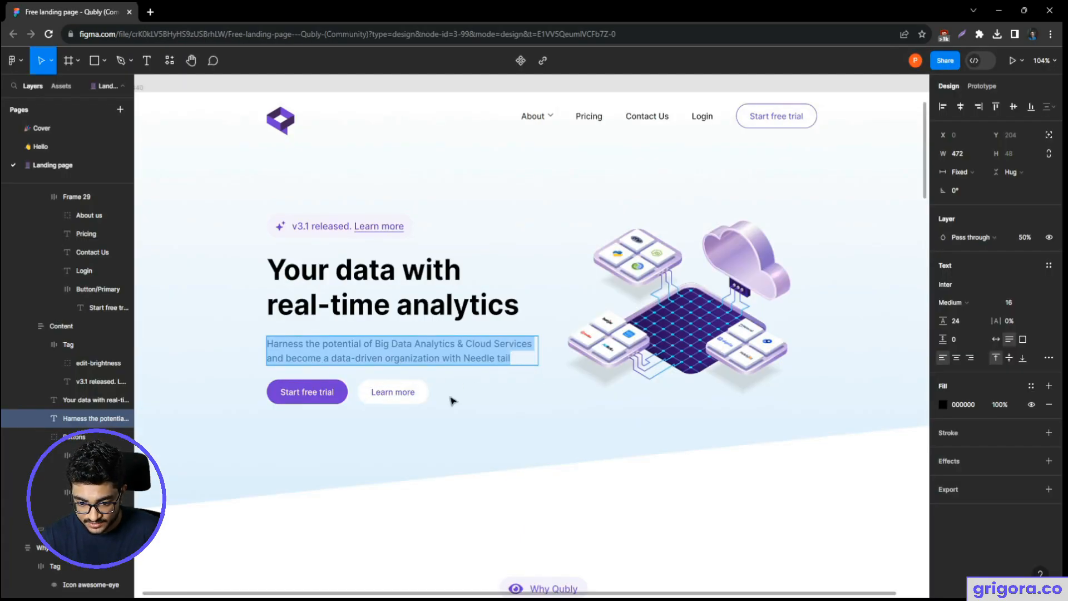
key("alt+Tab")
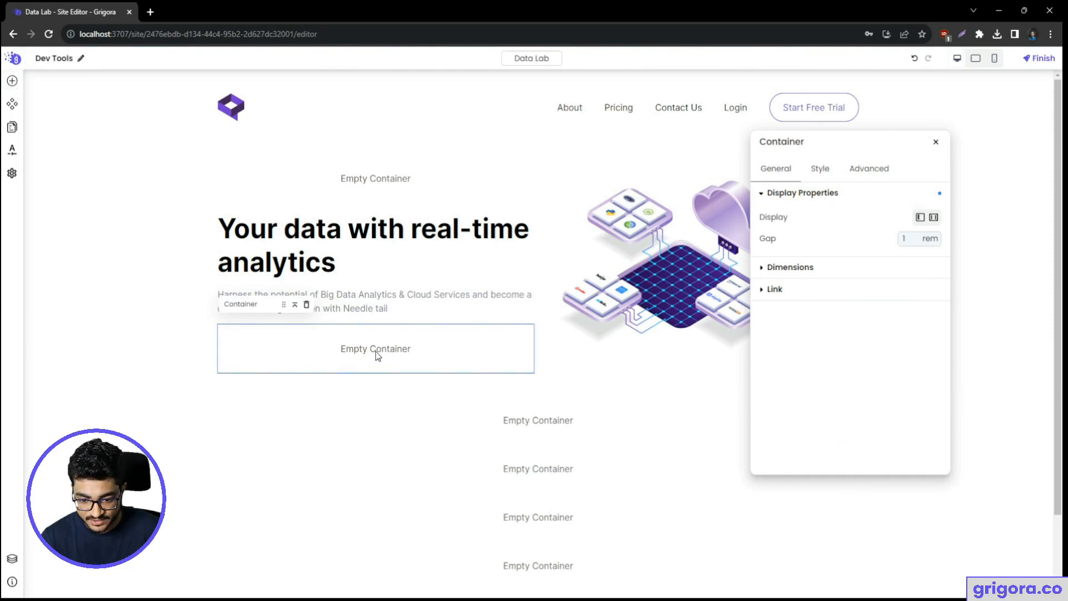
left_click(934, 218)
left_click(933, 240)
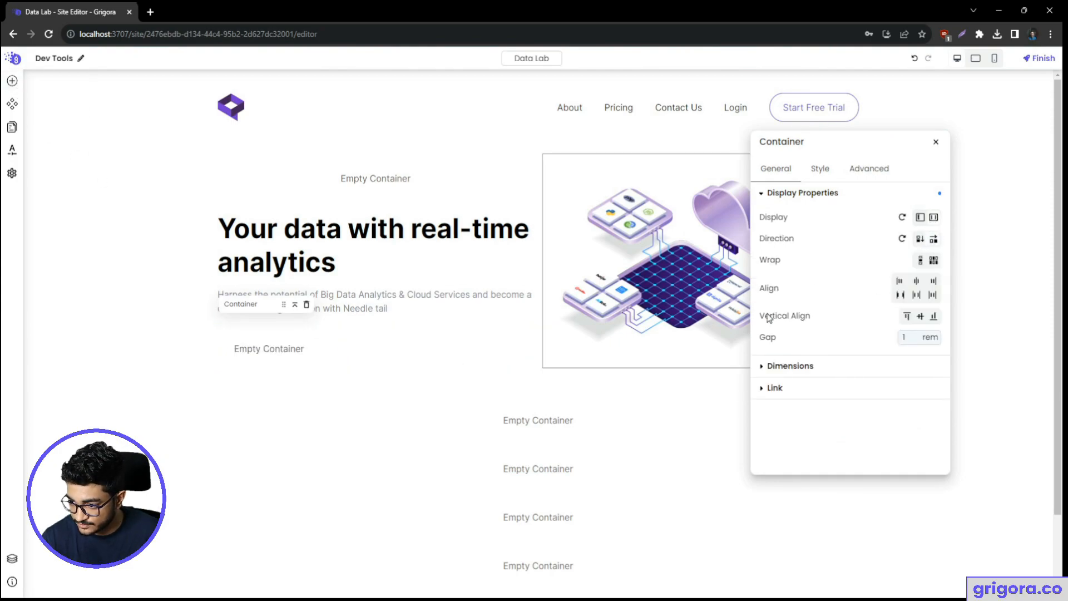
- Search the elements for "button" and place a Button in the container below the Hero paragraph
left_click(12, 81)
type("button")
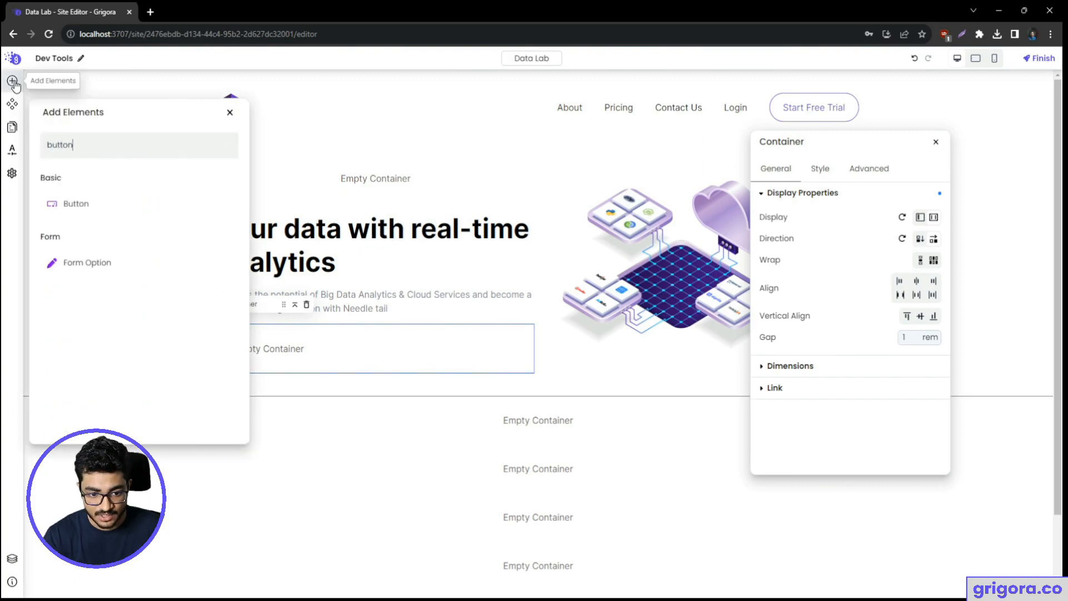
left_click_drag(83, 209, 298, 350)
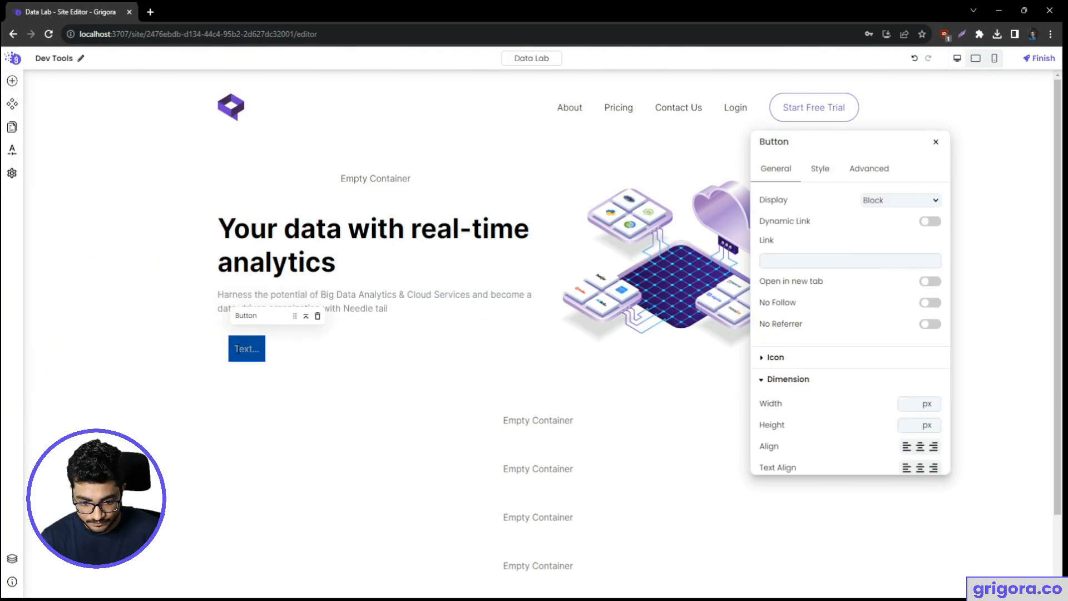
- Copy the "Start free trial" label from Figma into the new Grigora button and undo the stray image element
key("alt+Tab")
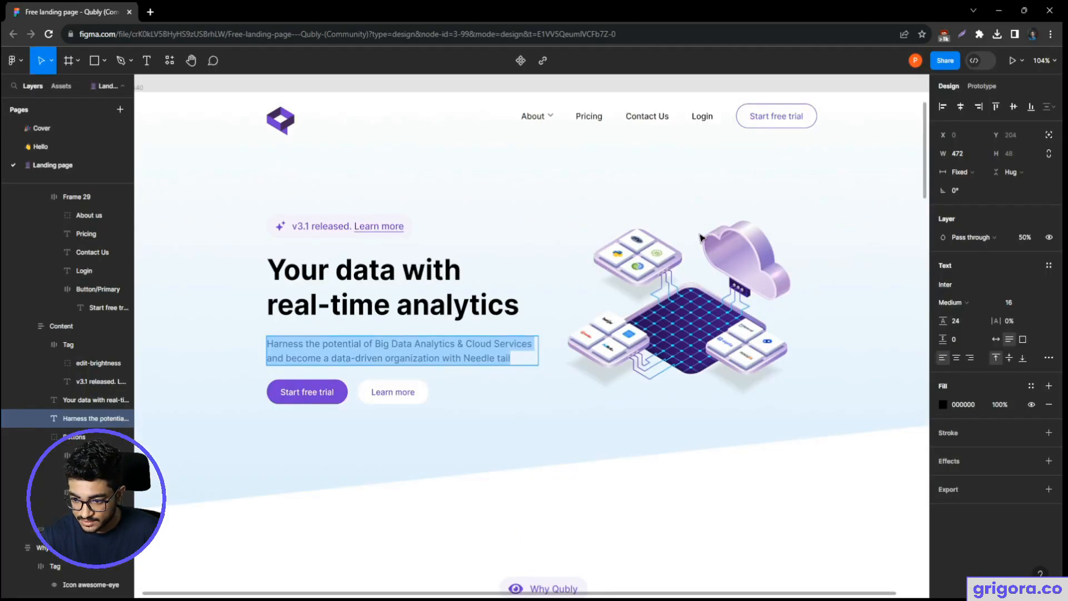
double_click(315, 395)
key("ctrl+c")
key("alt+Tab")
key("ctrl+v")
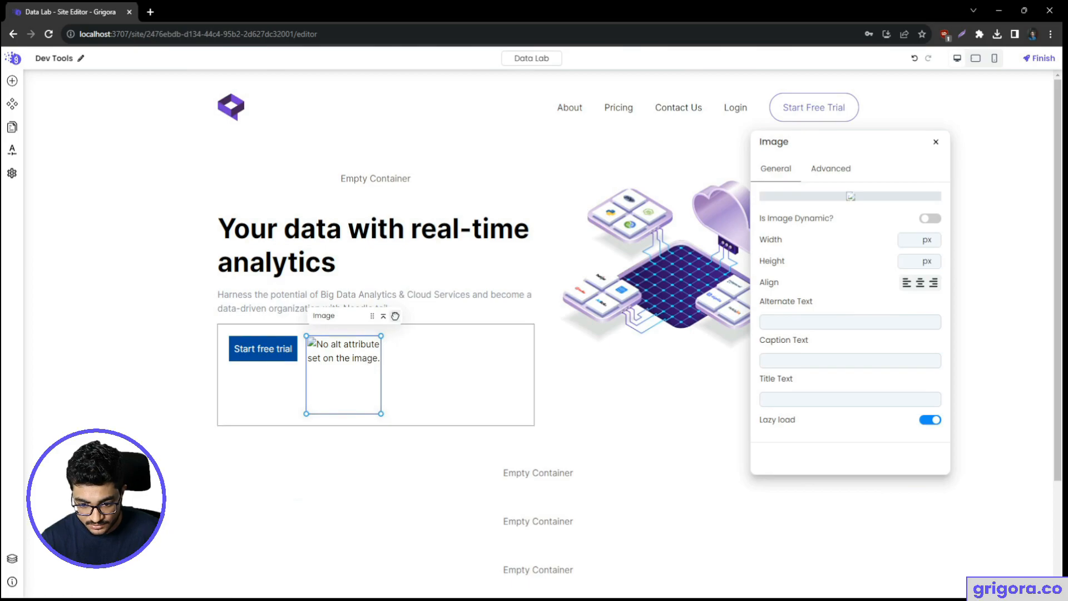
key("ctrl+z")
left_click(263, 356)
key("alt+Tab")
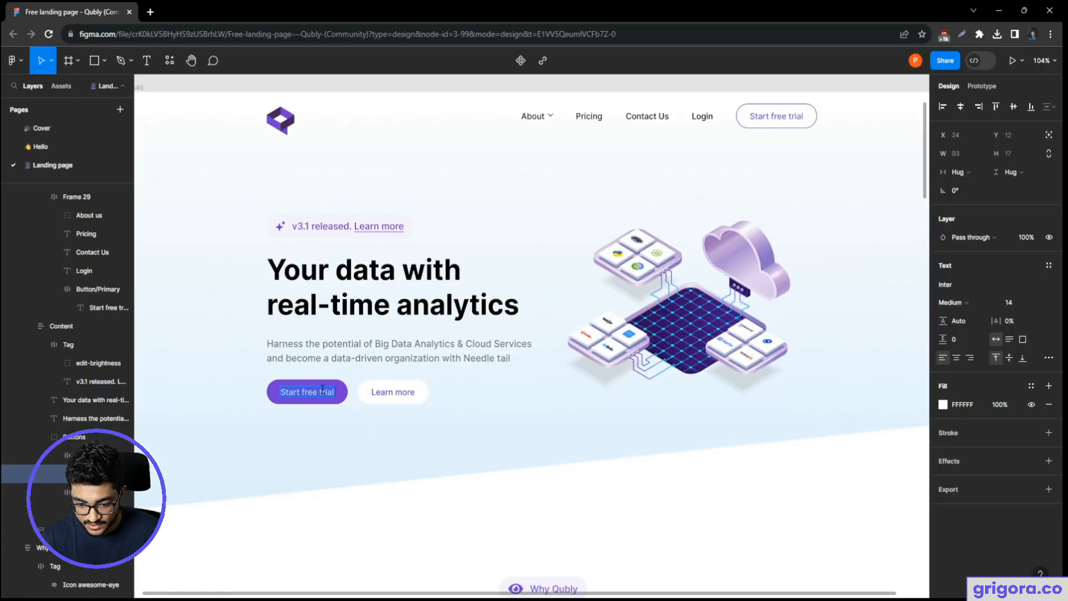
key("alt+Tab")
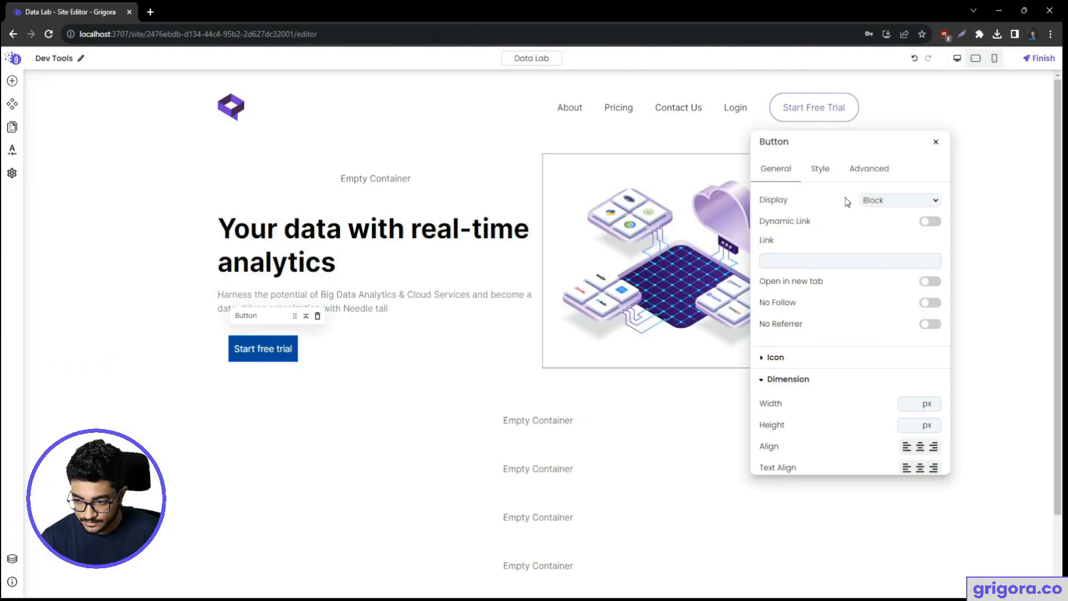
- Round all four corners of the "Start free trial" button with a 50 px border radius
left_click(869, 168)
left_click(811, 215)
left_click(803, 411)
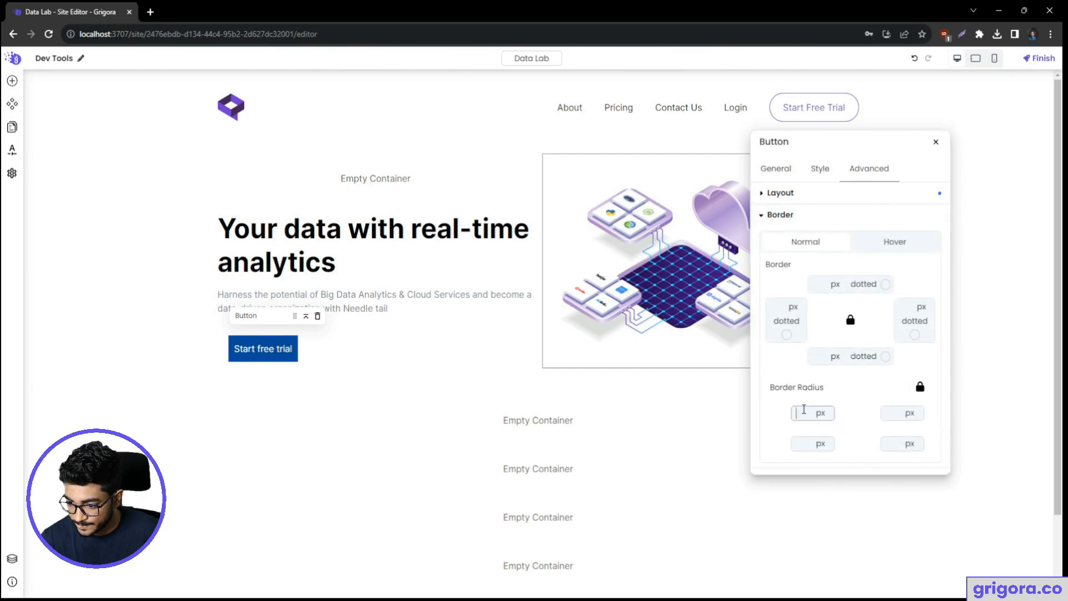
type("50")
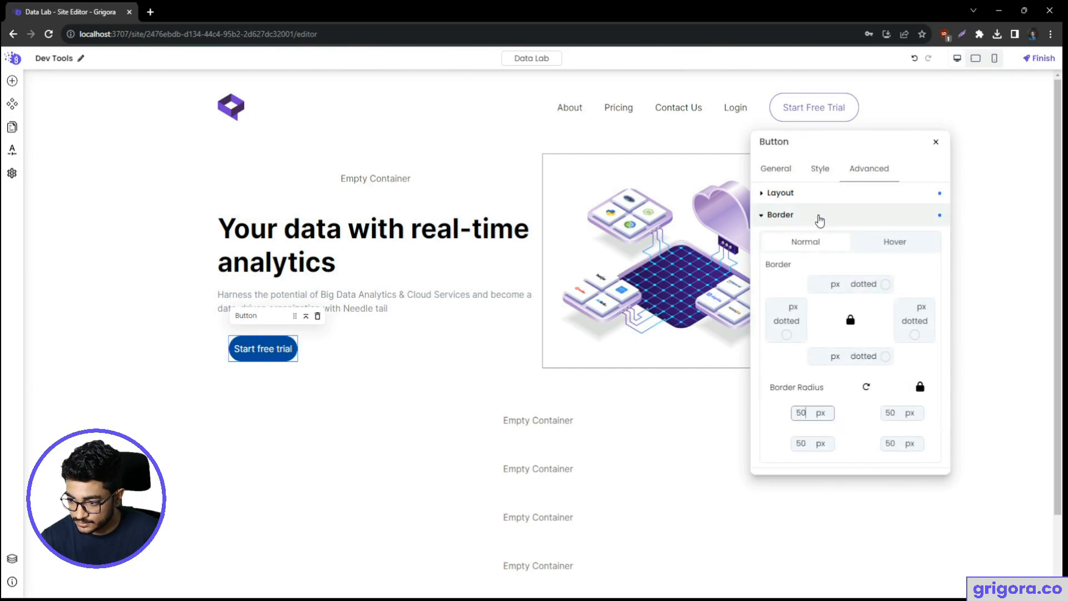
- Check the button's padding in Figma and give the Grigora button 12 px vertical and 24 px horizontal padding
left_click(820, 194)
key("alt+Tab")
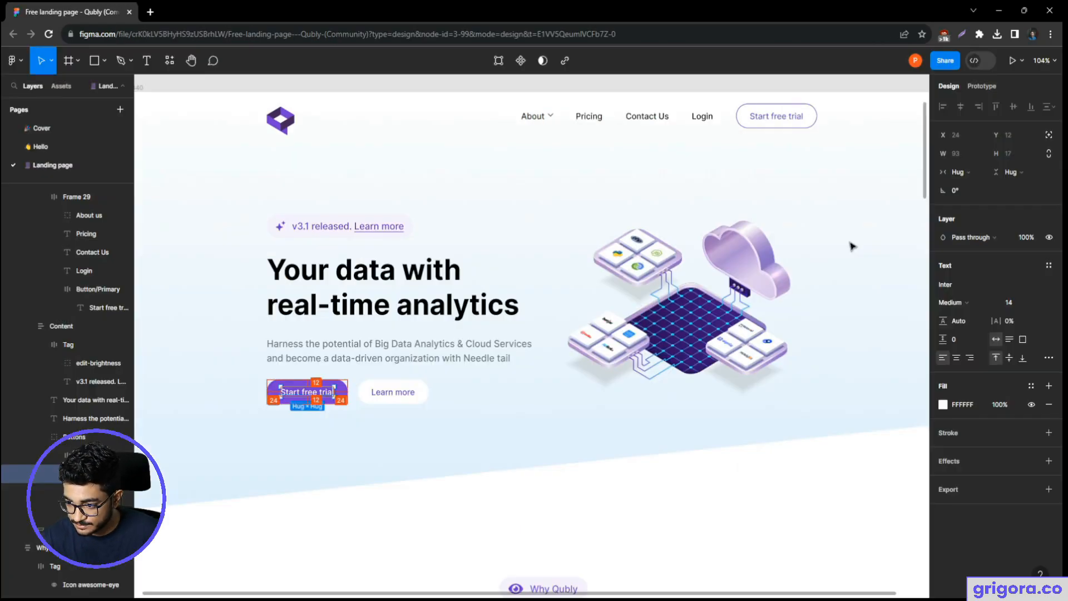
left_click(343, 395)
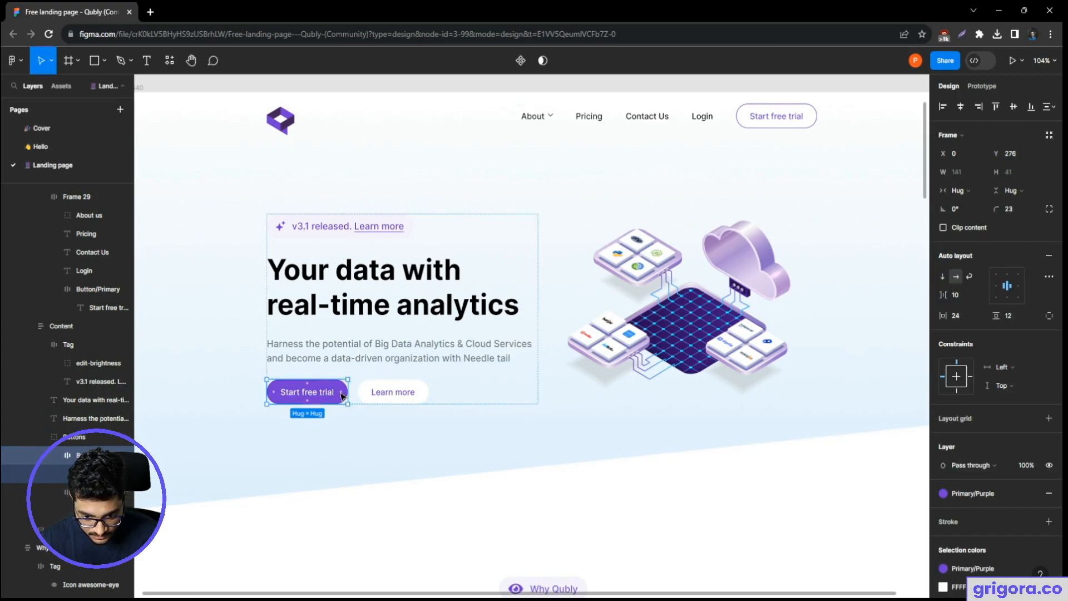
key("alt+Tab")
left_click_drag(852, 243, 815, 244)
type("12")
left_click(844, 273)
double_click(789, 271)
type("24")
double_click(915, 269)
type("24")
left_click(883, 276)
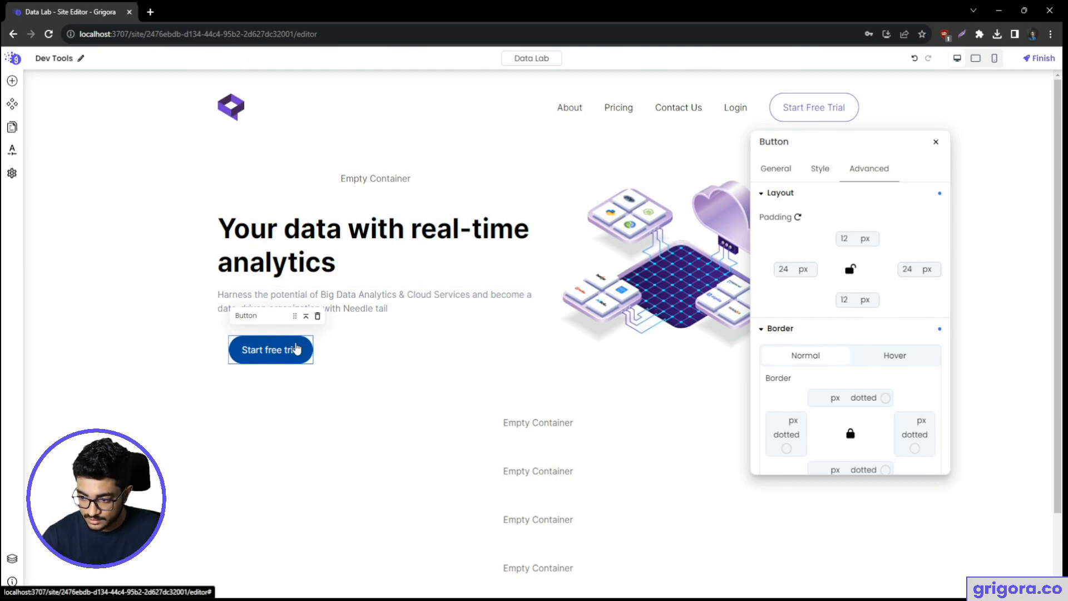
- Set the "Start free trial" button's background to the purple palette swatch, check the Figma buttons, and select the button's container in Grigora
left_click(820, 171)
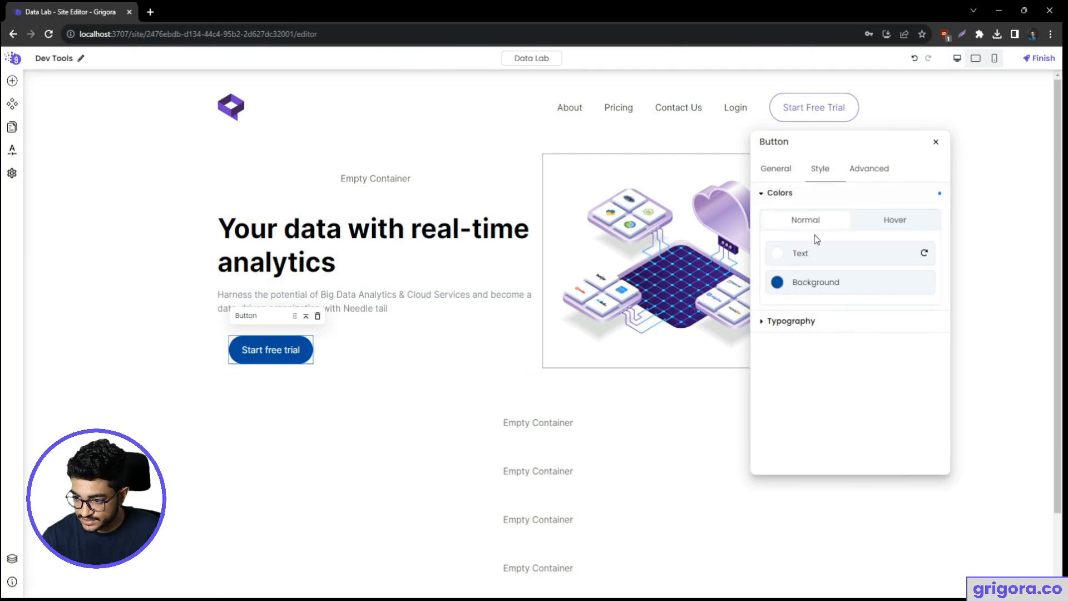
left_click(777, 283)
left_click(687, 351)
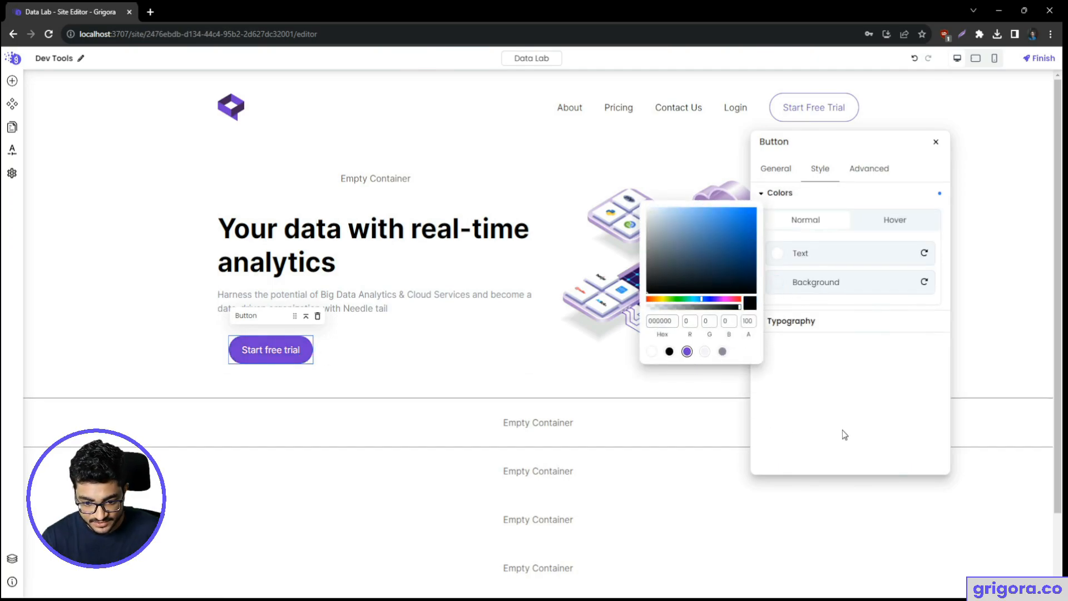
key("alt+Tab")
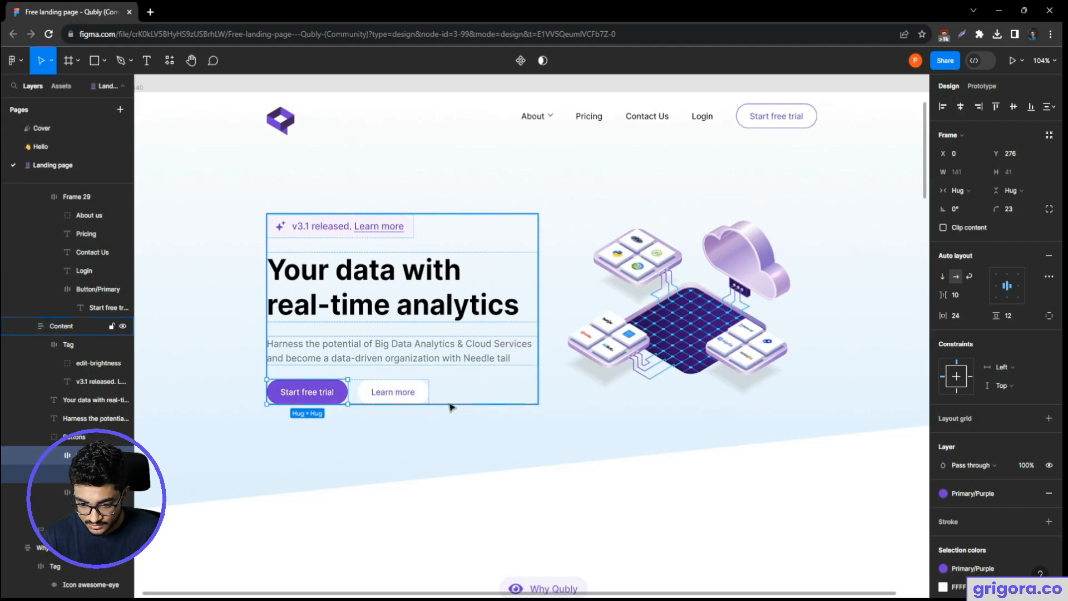
key("alt+Tab")
left_click(369, 346)
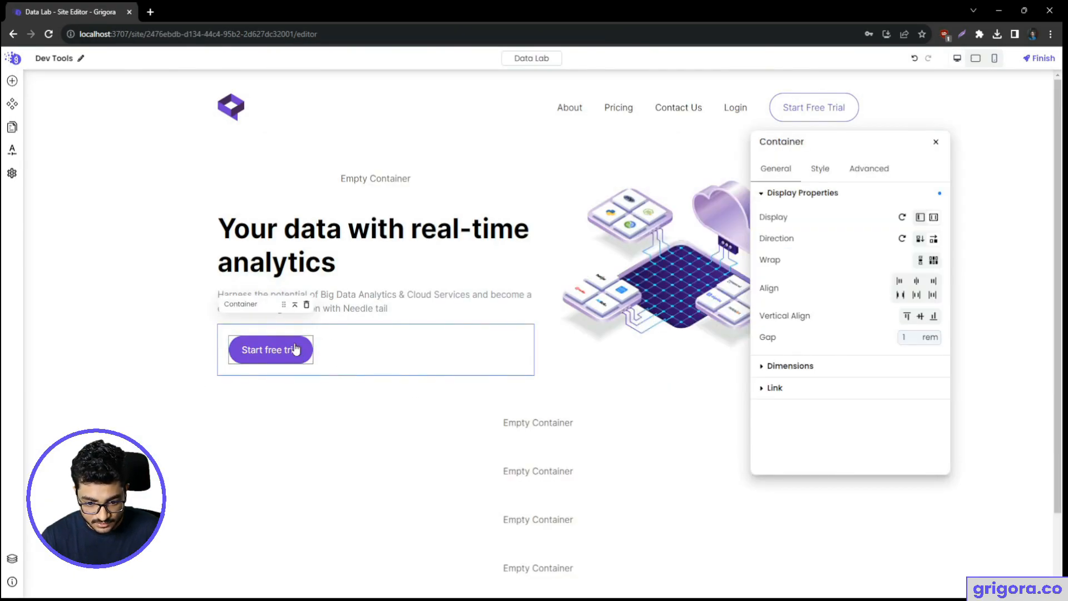
- Set the padding of the container around the "Start free trial" button to 0 px on all sides
left_click(820, 169)
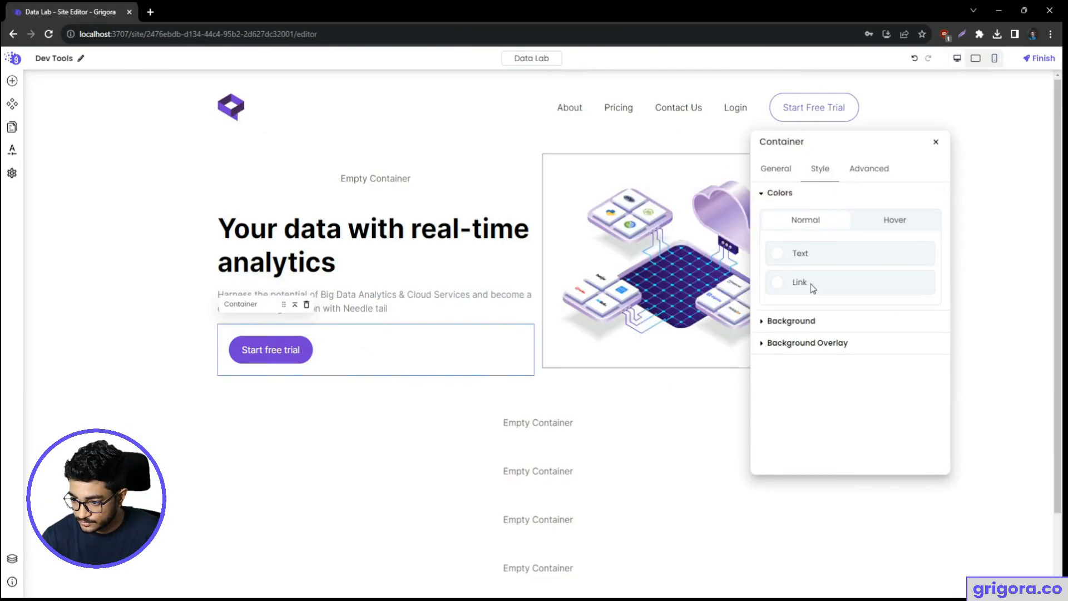
left_click(892, 173)
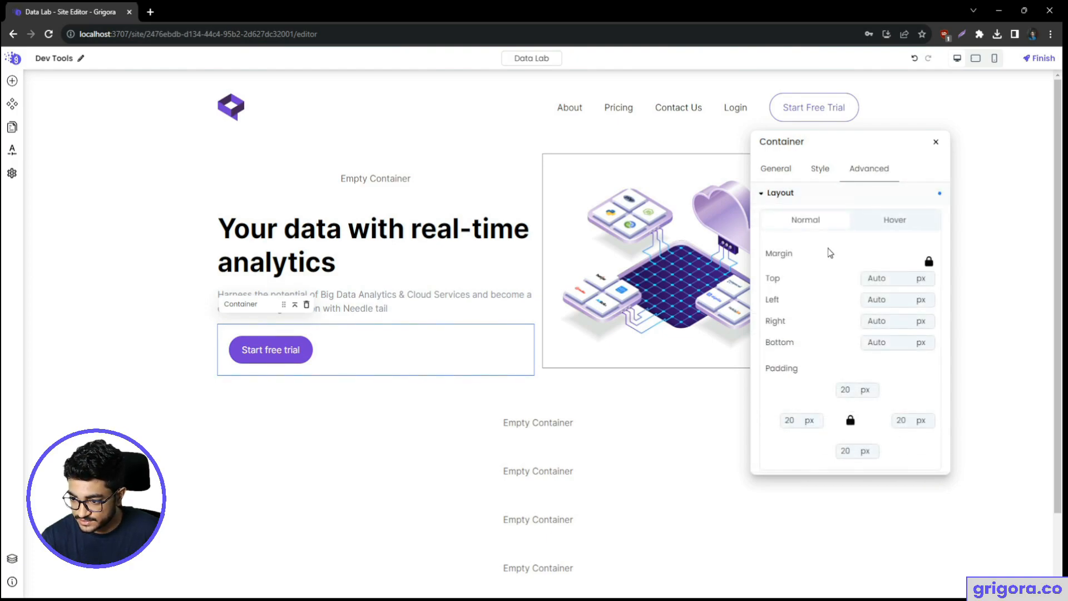
left_click_drag(854, 389, 828, 389)
type("0")
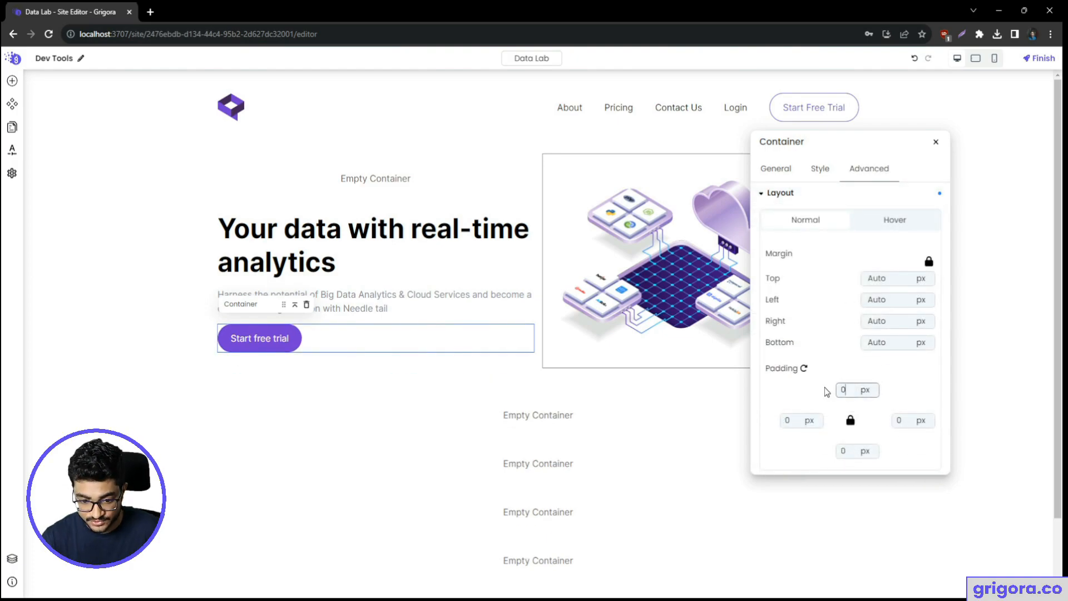
- Duplicate the "Start free trial" button within its container
left_click(288, 338)
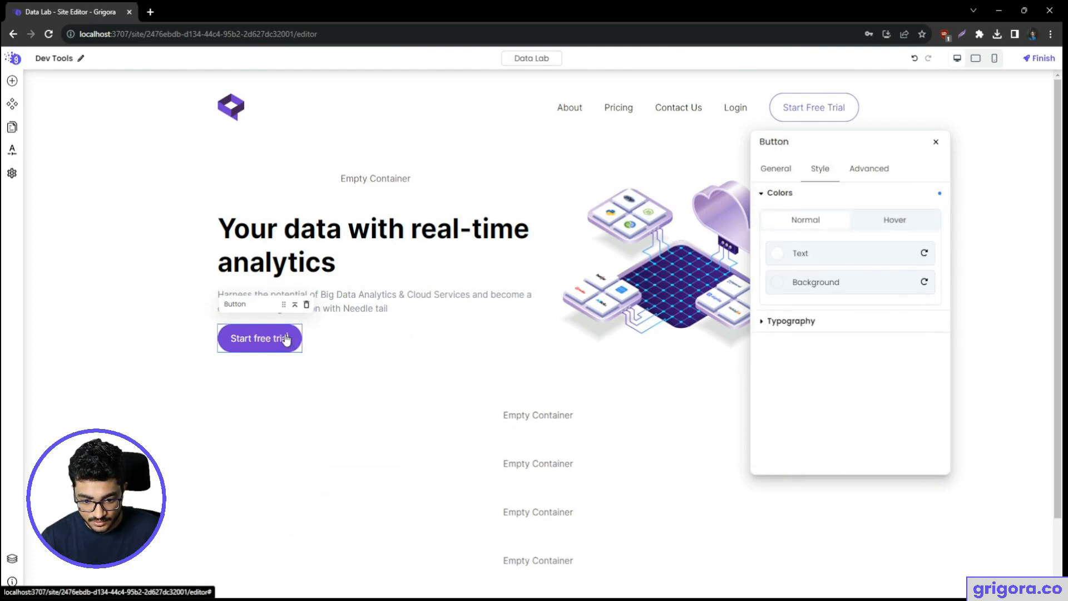
right_click(287, 336)
left_click(332, 435)
- Give the duplicated button a white background and purple text from the palette swatches, and compare it with the hero in Figma
left_click(820, 168)
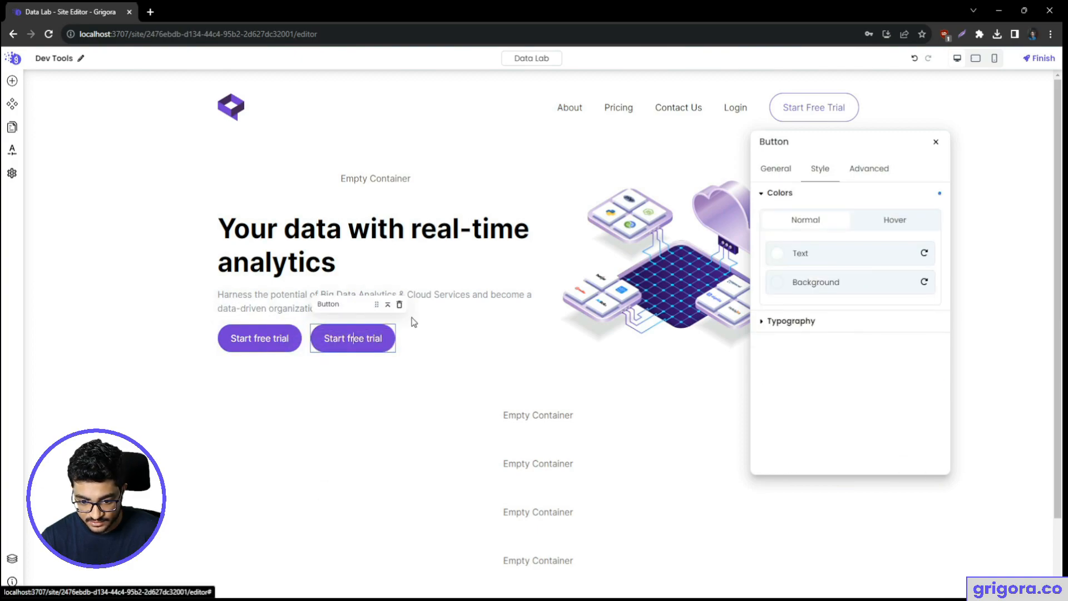
left_click(783, 284)
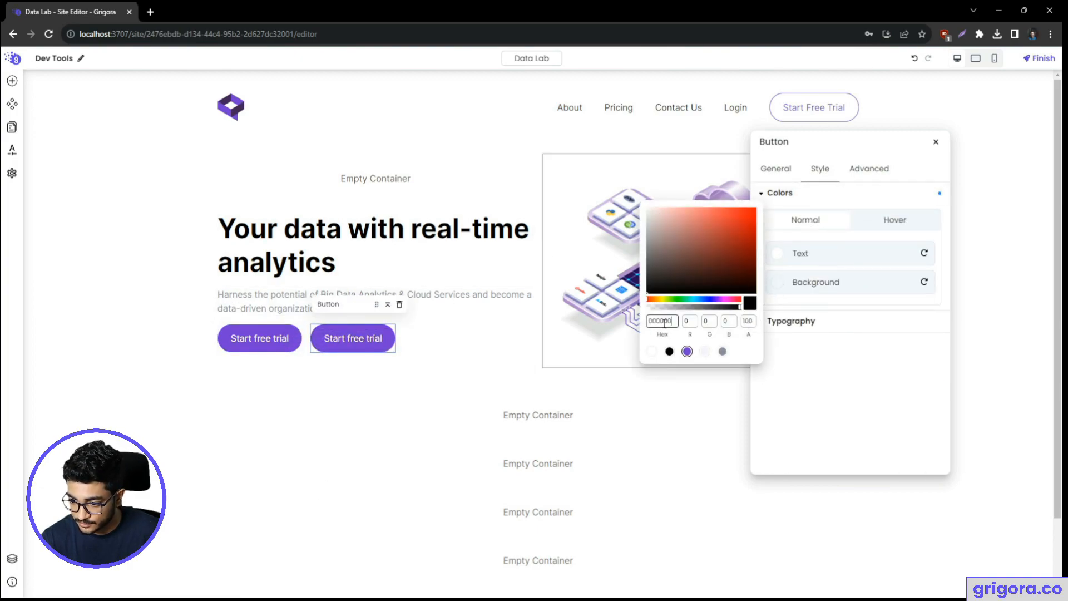
left_click(650, 351)
left_click(778, 255)
left_click(687, 323)
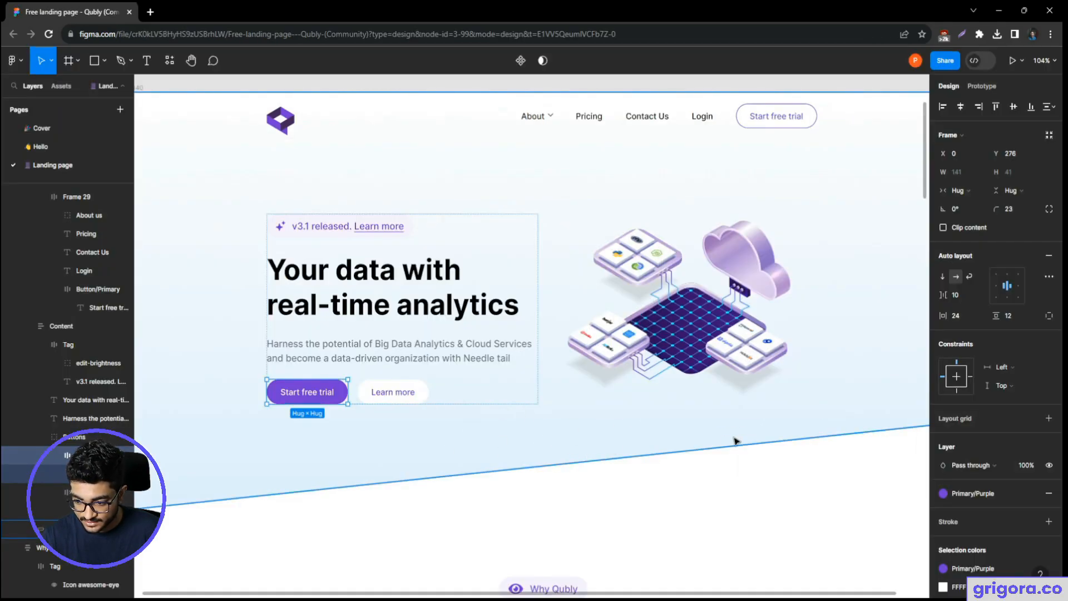
scroll(734, 441, "down", 5)
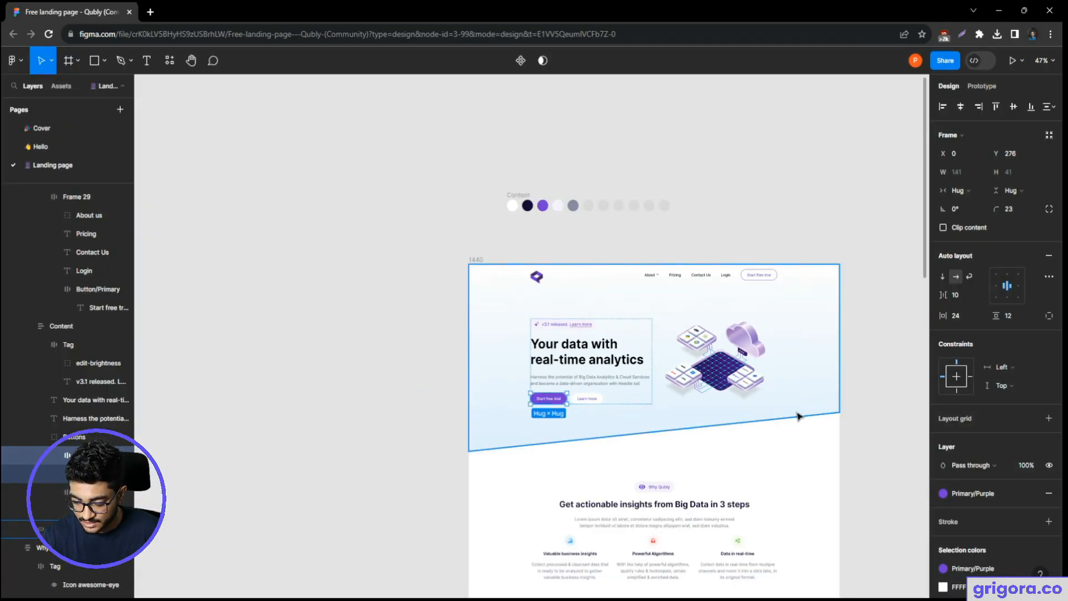
scroll(798, 416, "up", 5)
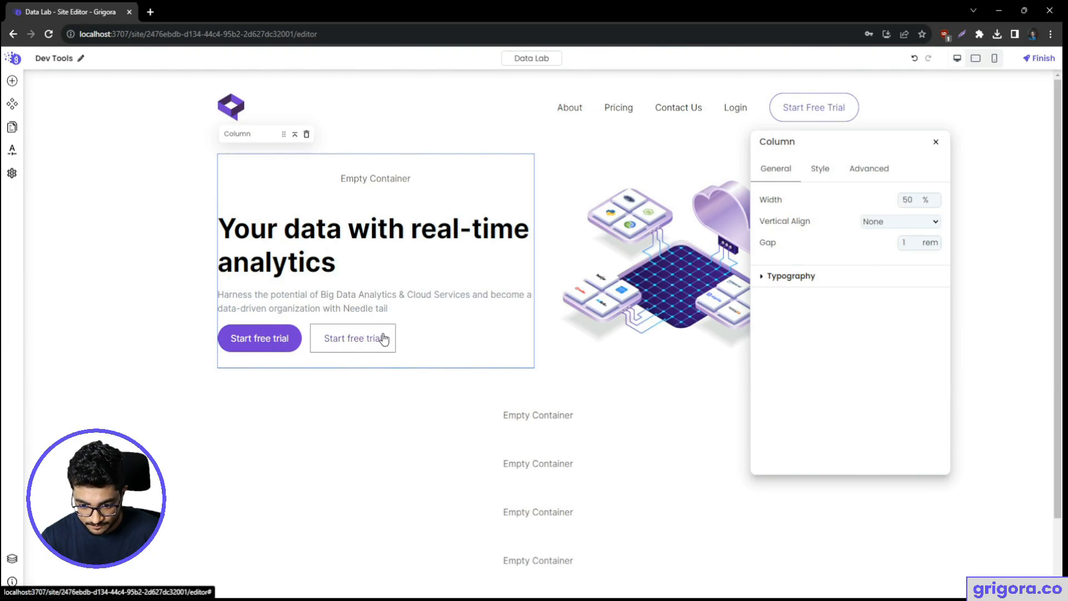
- Select the empty container above the heading in Grigora and pick out the "v3.1 released. Learn more" tag text in Figma
left_click(391, 334)
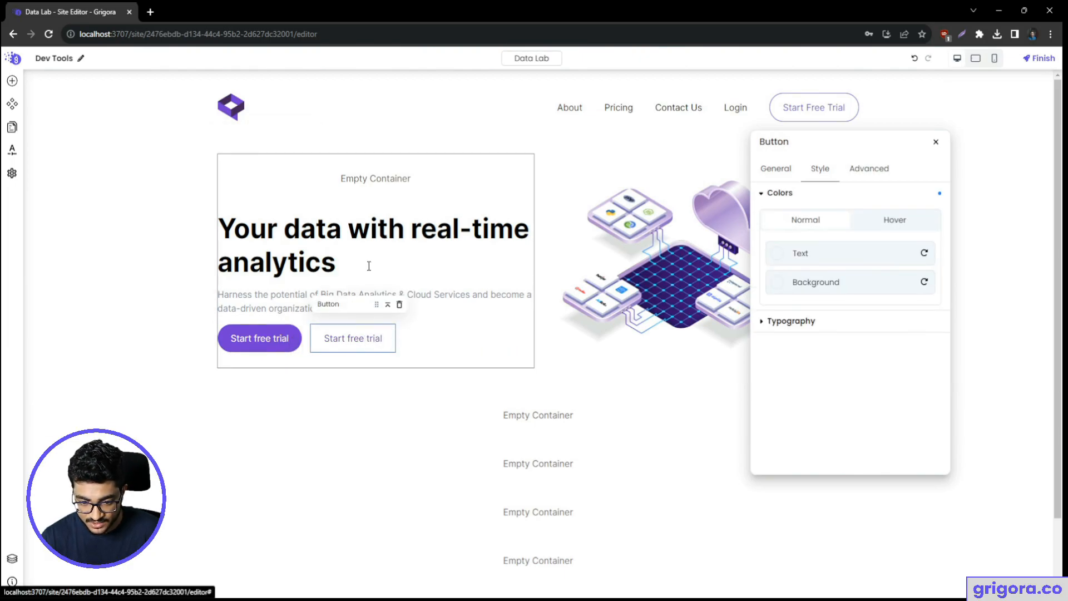
left_click(369, 222)
left_click(383, 195)
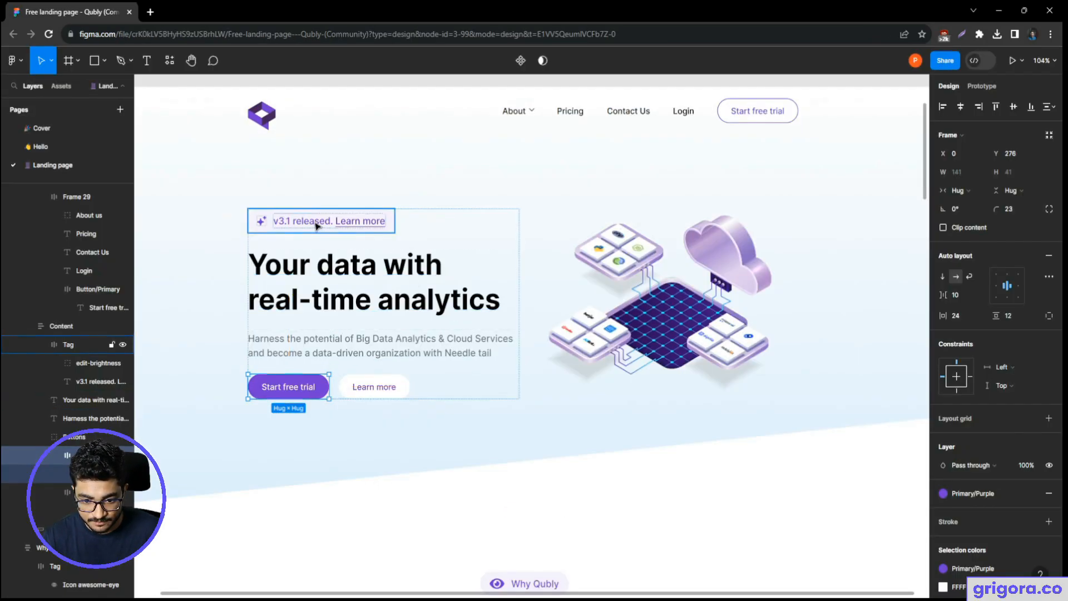
scroll(265, 217, "up", 5)
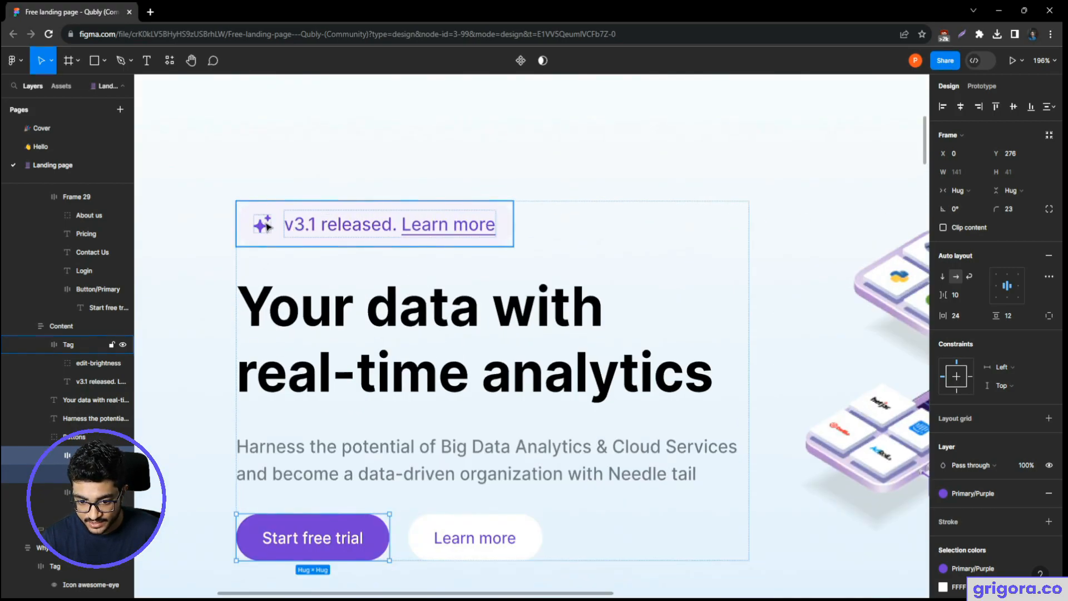
left_click(349, 226)
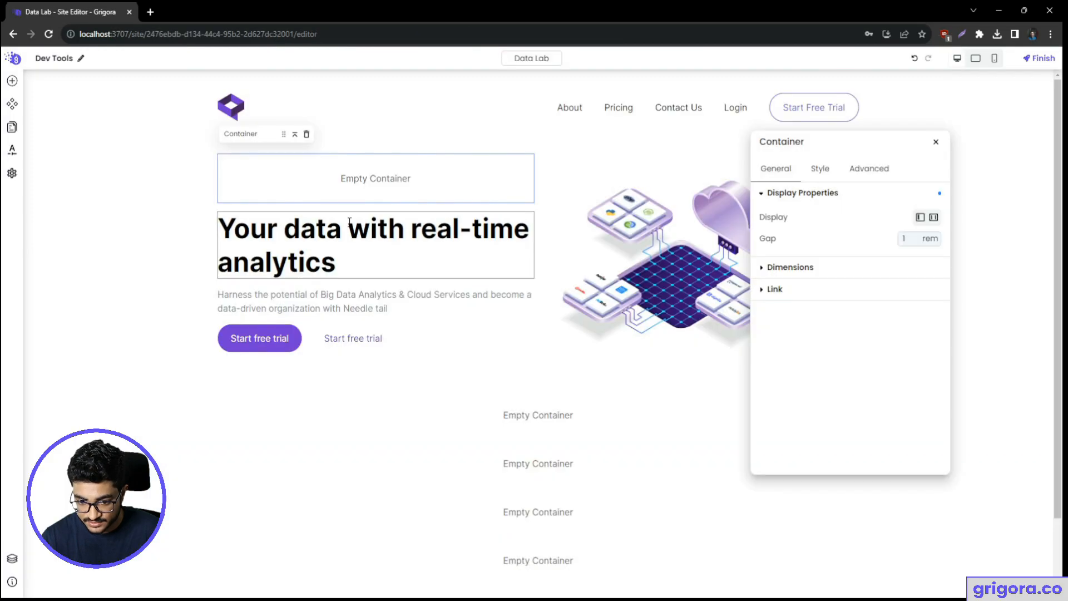
- Insert an Icon element into the empty container above the heading in Grigora and arrange the container's content in a horizontal row
left_click(13, 81)
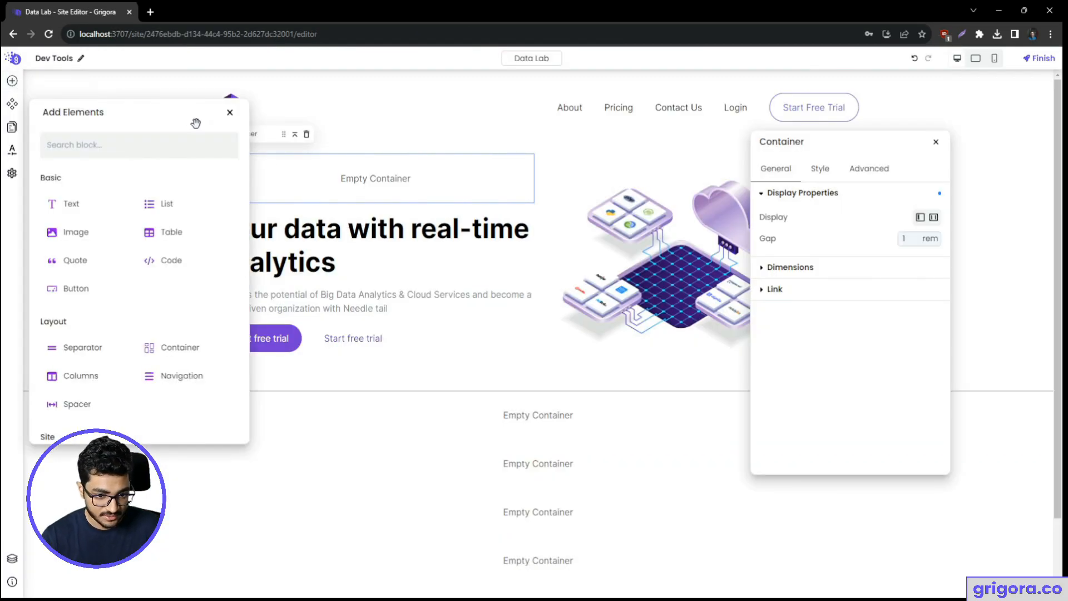
type("icon")
left_click_drag(75, 202, 274, 184)
left_click(231, 184)
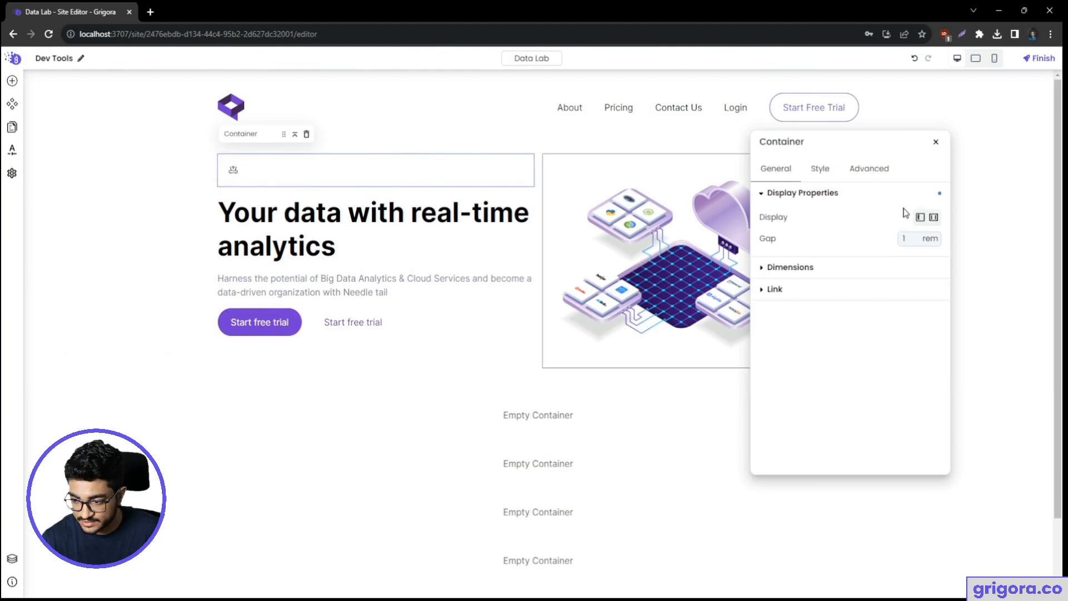
left_click(933, 217)
left_click(933, 238)
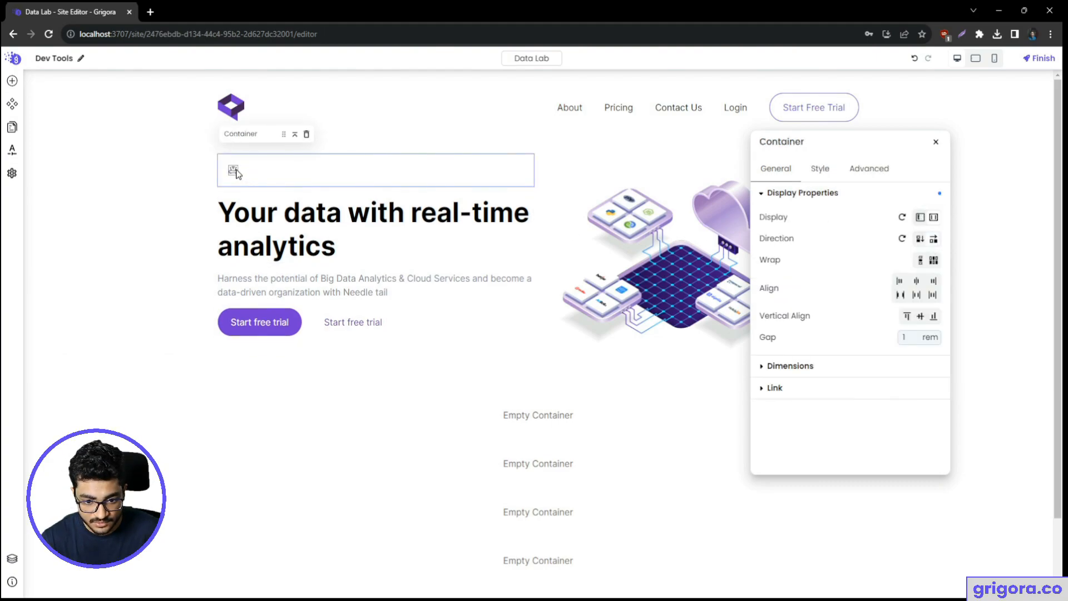
- Add a Text element beside the icon reading "v3.1 released. Learn more"
left_click(235, 171)
left_click(11, 81)
type("text")
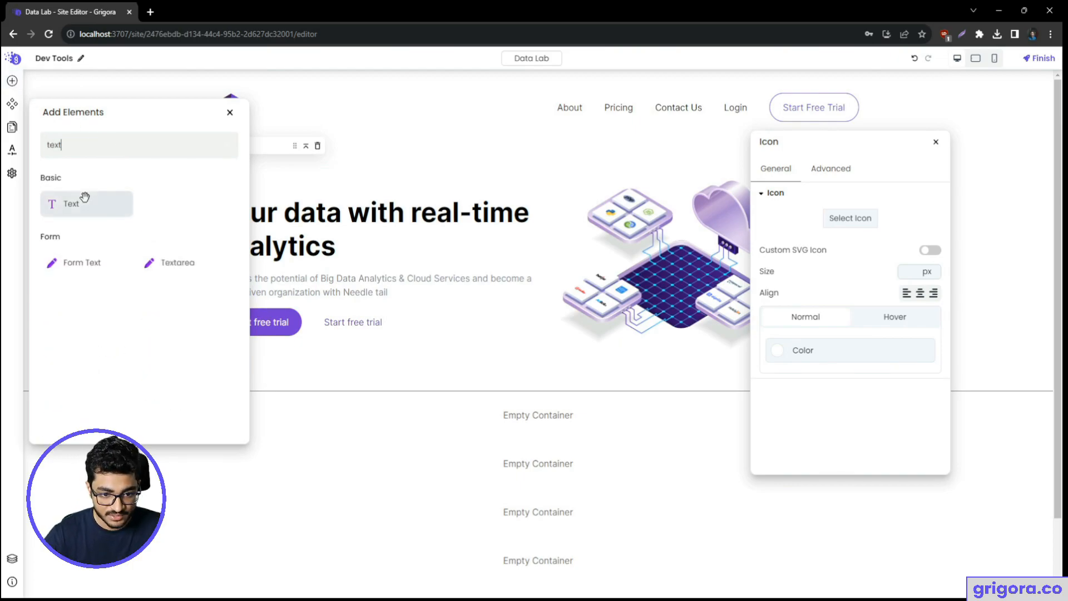
left_click_drag(83, 201, 317, 178)
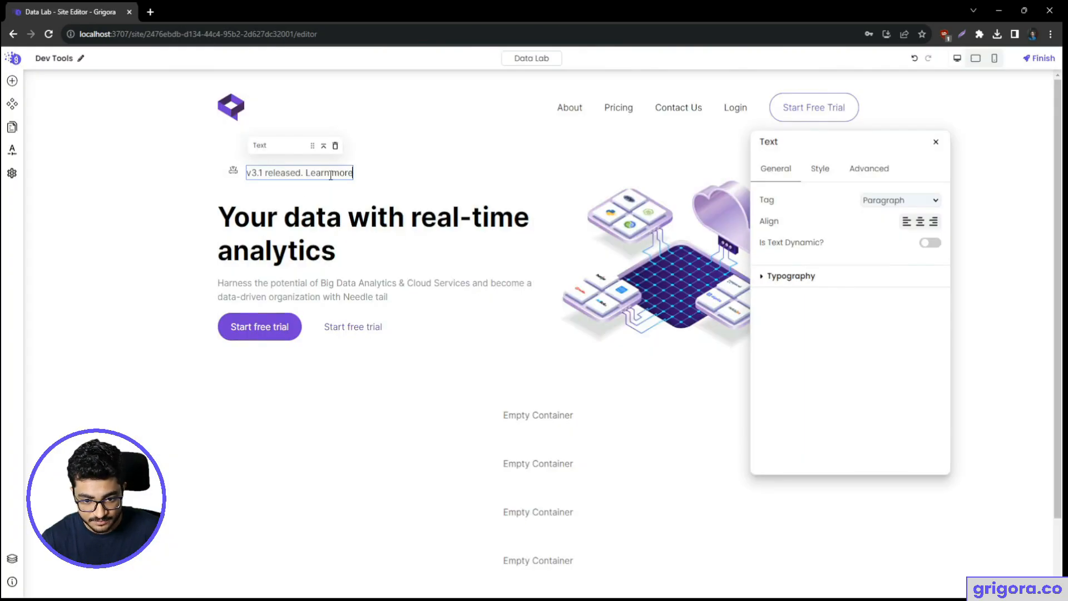
- Vertically center the icon and text within the tag container above the heading
left_click(232, 175)
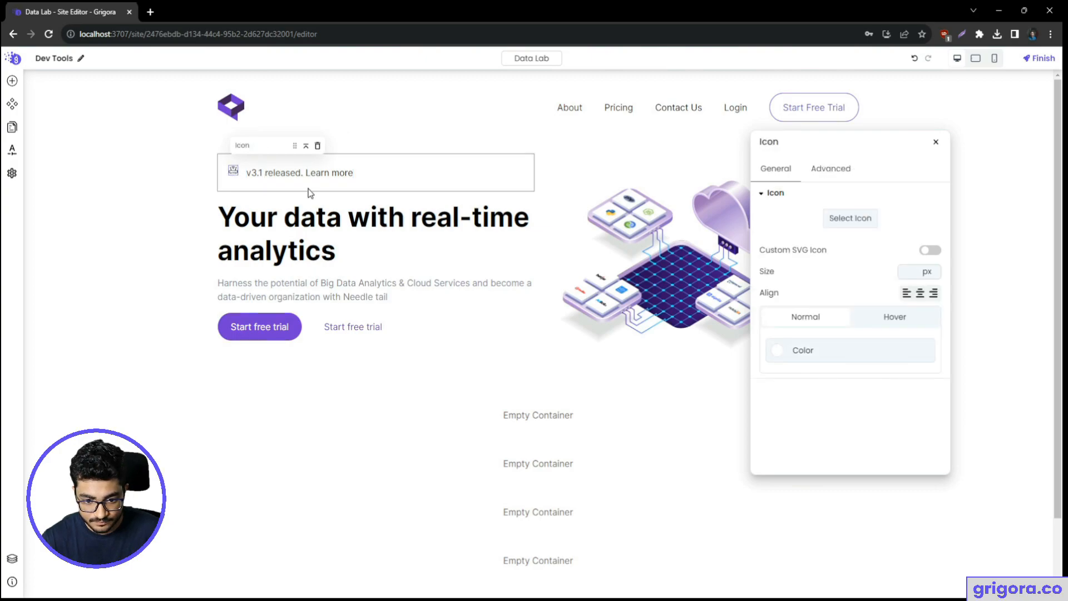
left_click(308, 189)
left_click(921, 320)
left_click(284, 176)
left_click(412, 185)
- Set the tag container's width to Auto in its dimensions
left_click(326, 177)
left_click(452, 180)
left_click(867, 364)
left_click(892, 396)
left_click(926, 394)
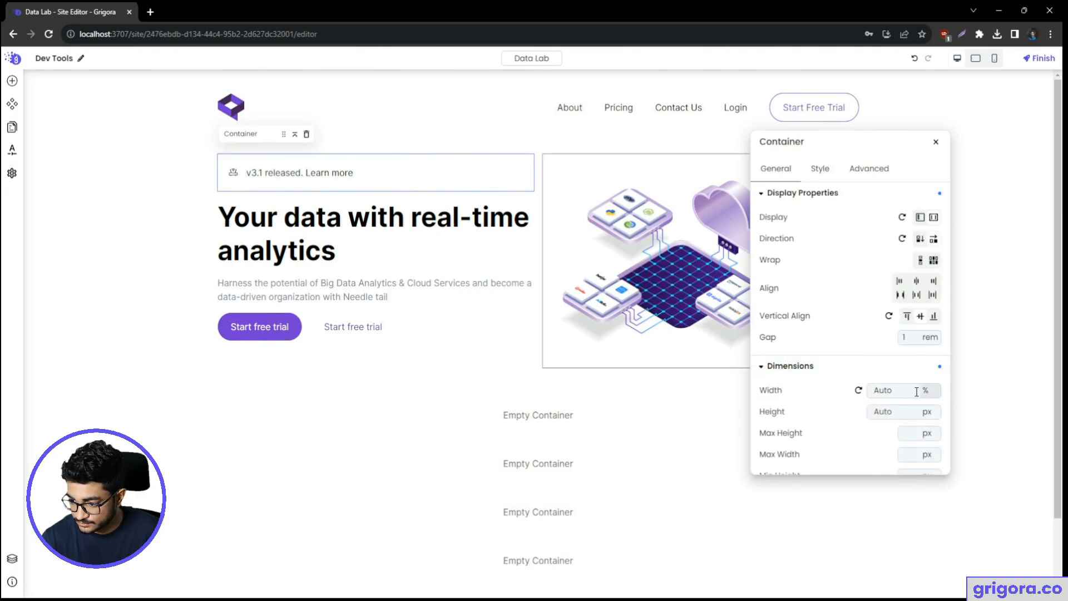
- Wrap the "v3.1 released. Learn more" text in its own container and move the icon into that container
left_click(263, 173)
right_click(306, 172)
left_click(345, 217)
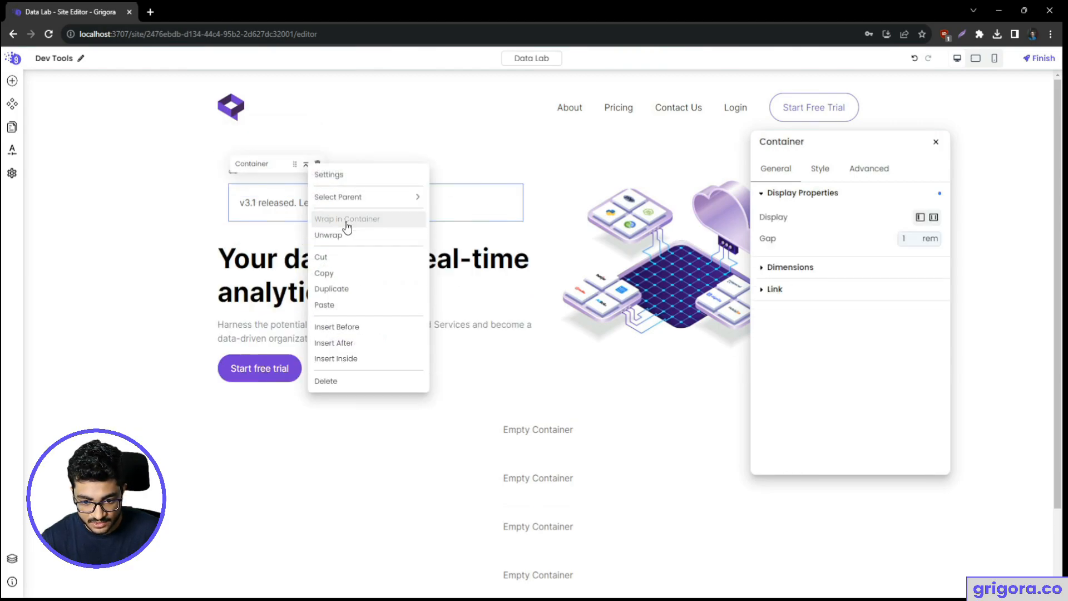
left_click(232, 174)
left_click_drag(233, 171, 239, 205)
left_click(243, 207)
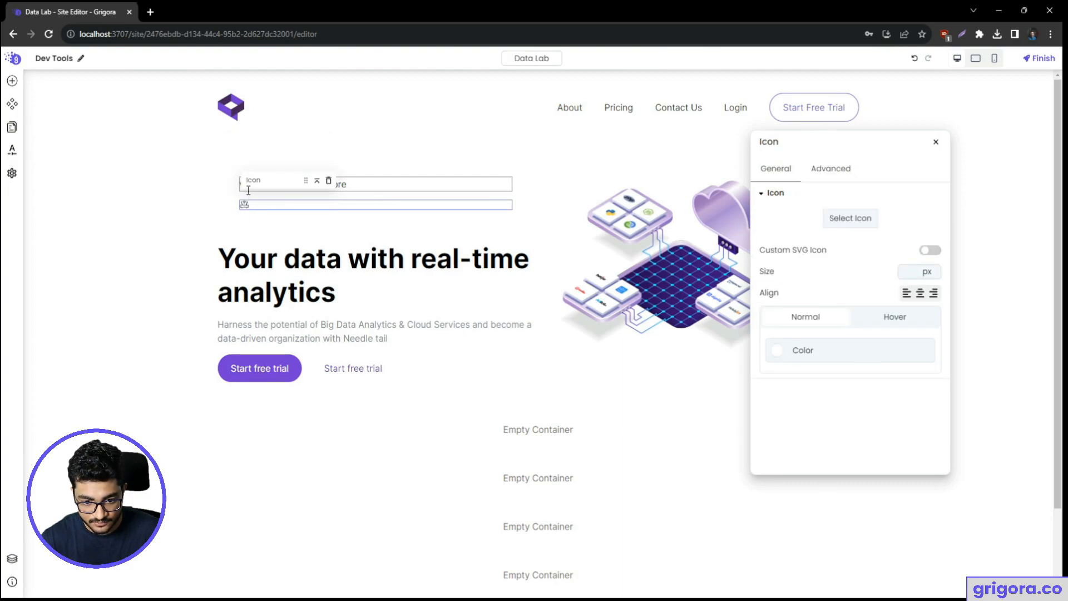
- Move the icon ahead of the "v3.1 released. Learn more" text and lay out their container as a vertically centred horizontal row
left_click_drag(283, 202, 356, 182)
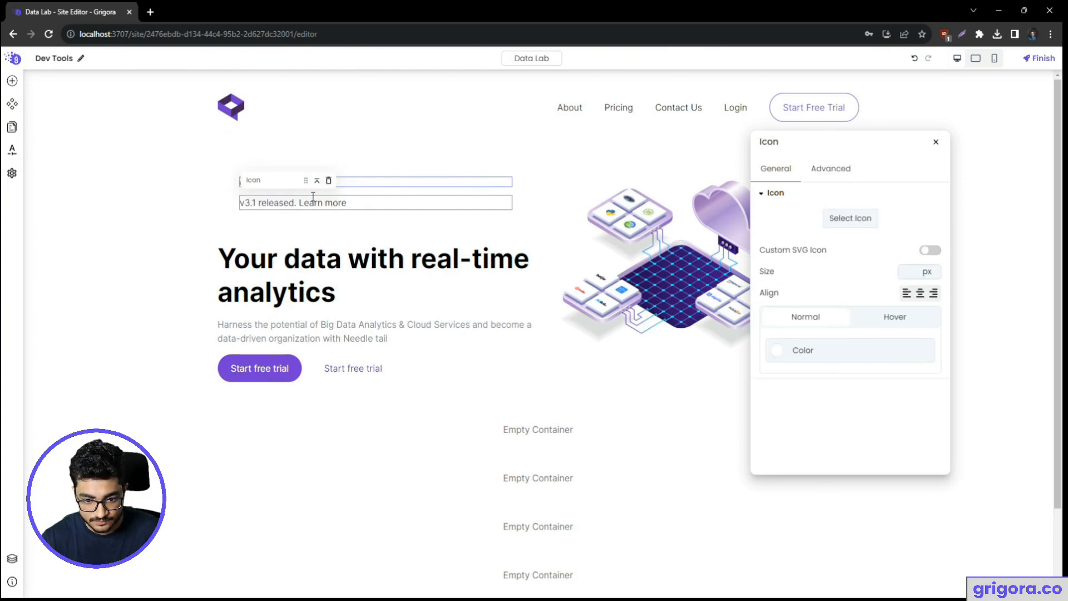
left_click(351, 195)
left_click(933, 217)
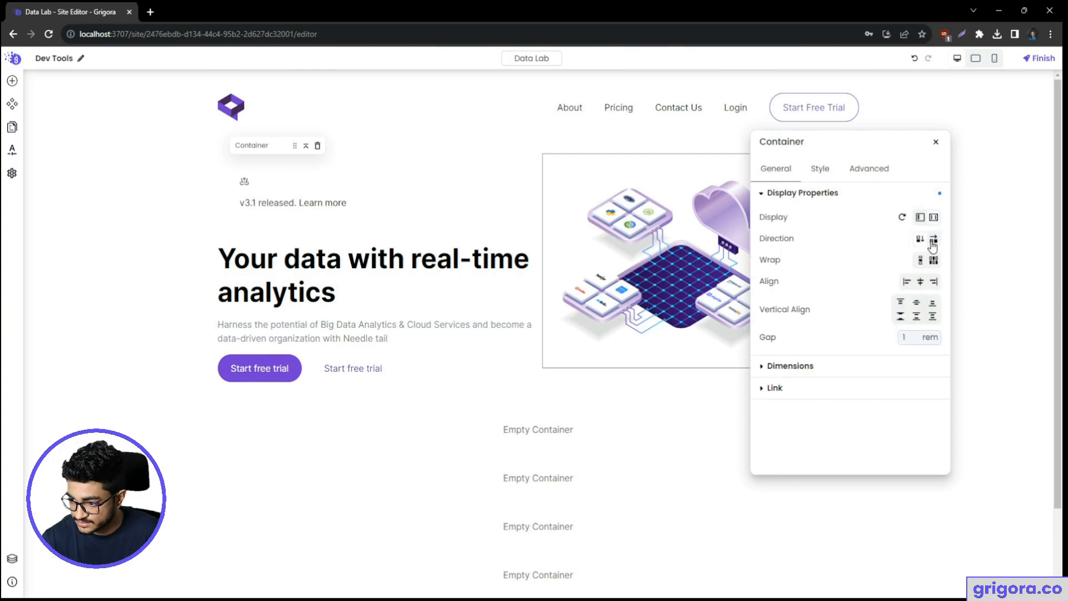
left_click(933, 239)
left_click(920, 317)
- Set the width of the container holding the icon and release text to Auto
left_click(889, 367)
scroll(874, 325, "down", 2)
left_click(883, 285)
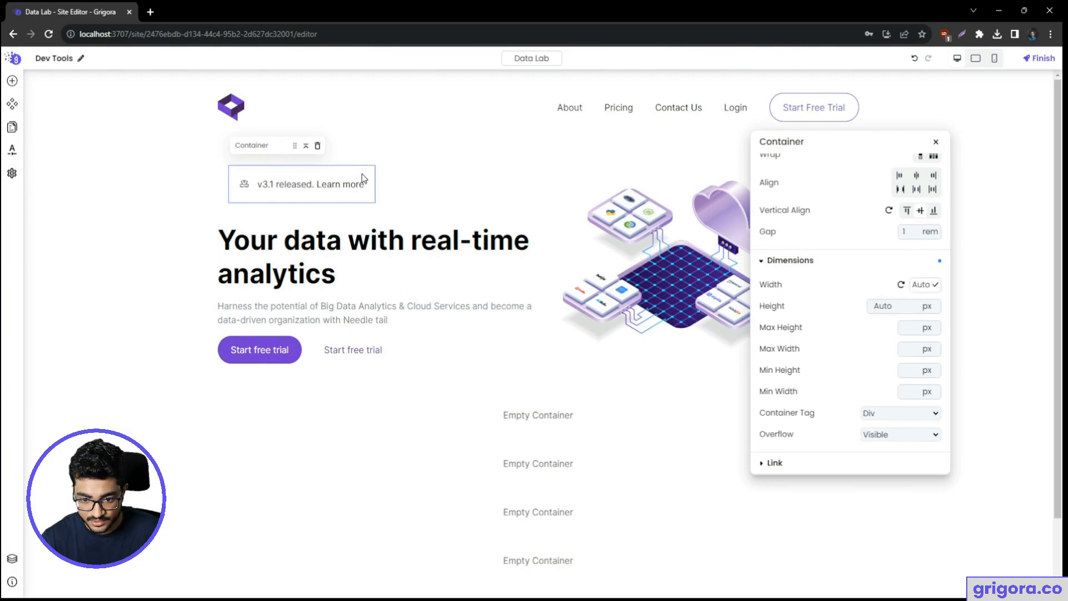
- Switch to the Figma design and select the release tag's frame to check its padding
key("alt+Tab")
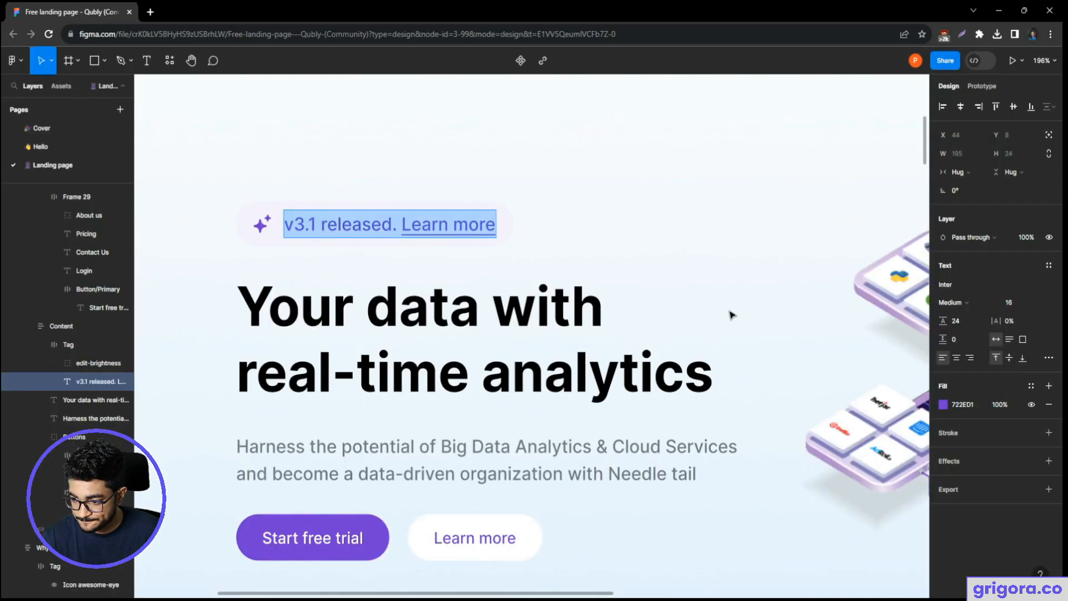
key("Escape")
key("Escape")
double_click(363, 210)
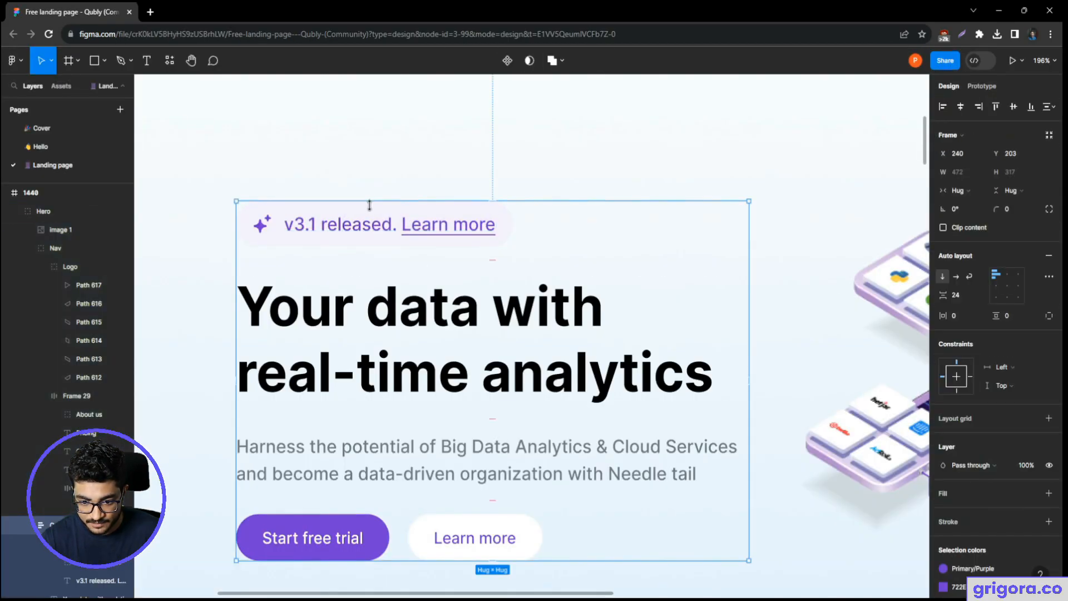
left_click(386, 214)
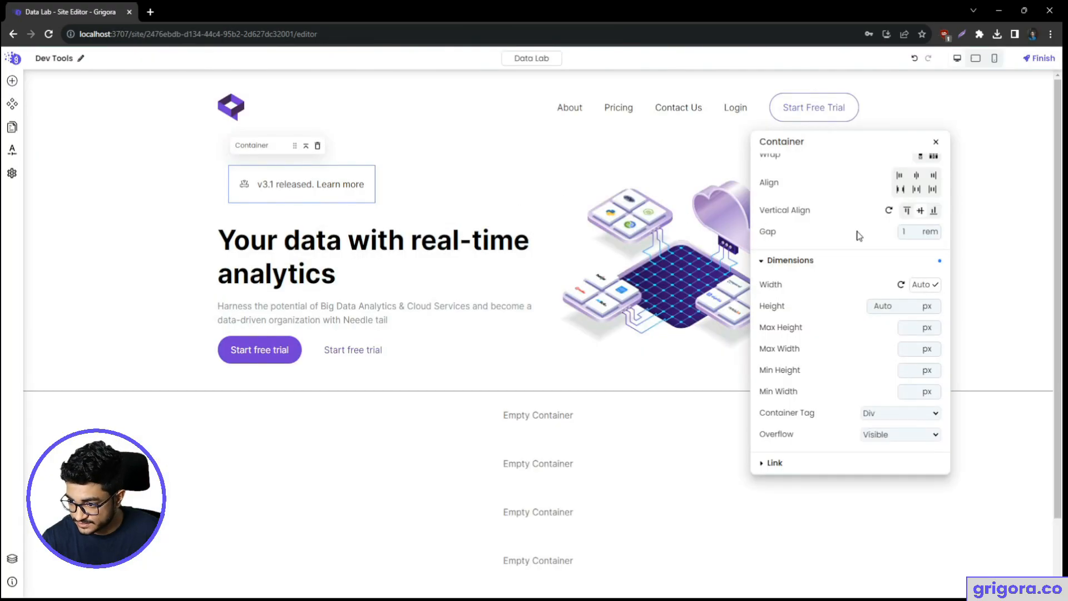
- In the Grigora editor, set the release badge container's padding to 8 px above and below and 16 px on both sides
scroll(858, 231, "up", 3)
left_click(870, 169)
left_click(781, 193)
left_click_drag(854, 390, 831, 395)
type("8")
left_click(849, 421)
left_click_drag(793, 420, 769, 425)
type("1")
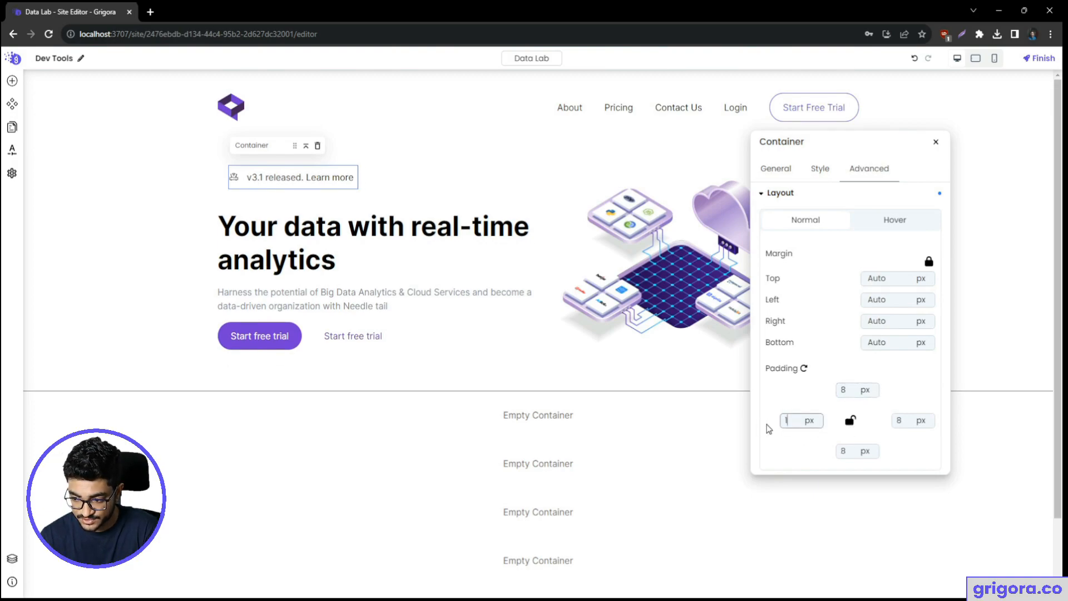
type("6")
double_click(907, 422)
type("16")
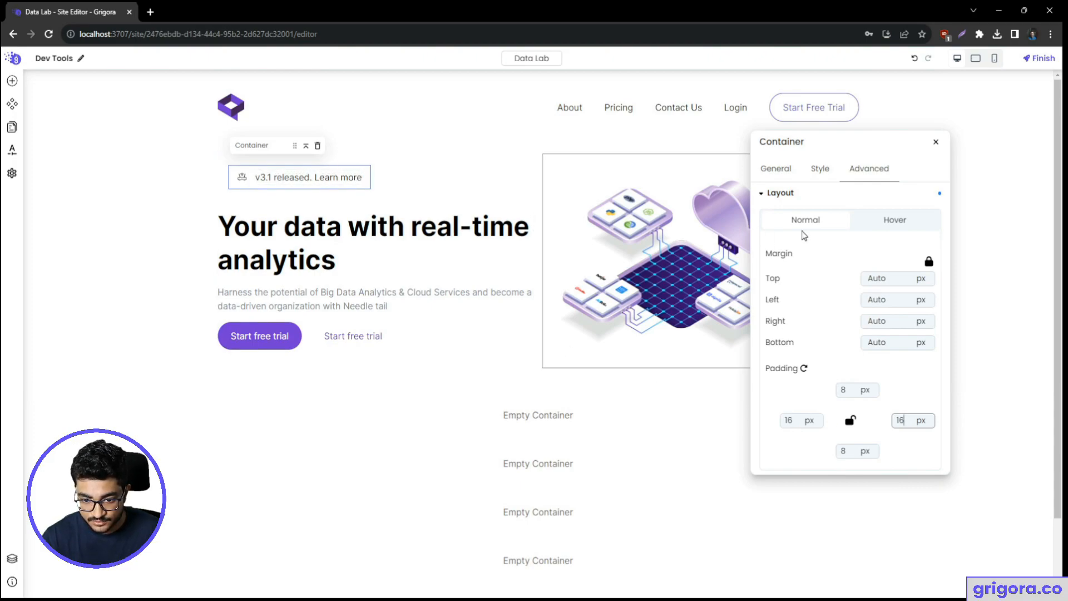
- Round all corners of the release badge container with a 50 px border radius
scroll(812, 289, "down", 5)
left_click(819, 205)
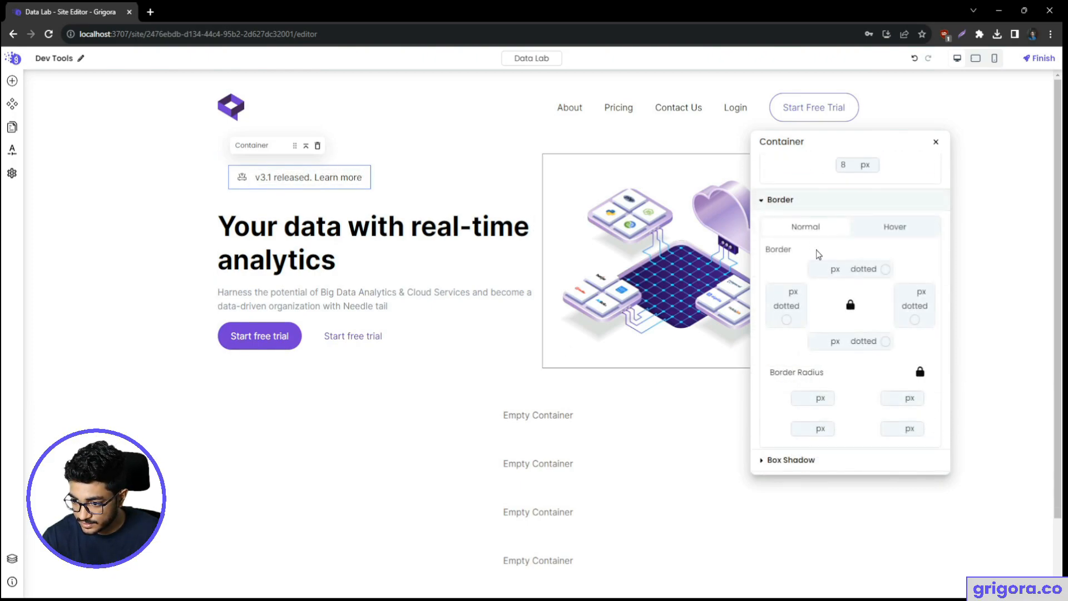
left_click(804, 397)
type("50")
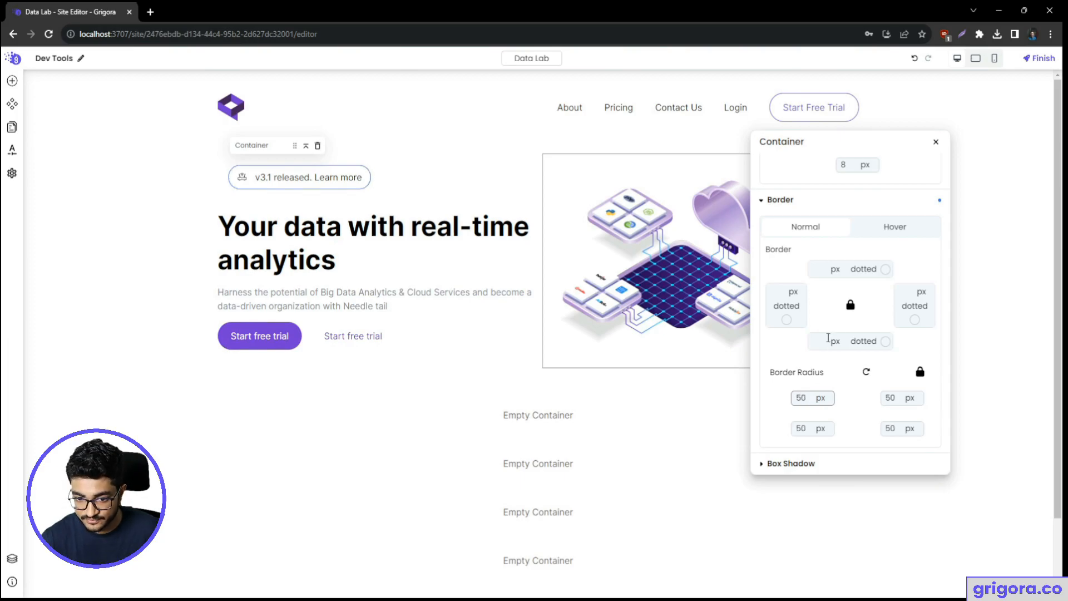
- Give the release badge container a solid background in the saved pale lavender colour
scroll(825, 322, "up", 5)
left_click(814, 175)
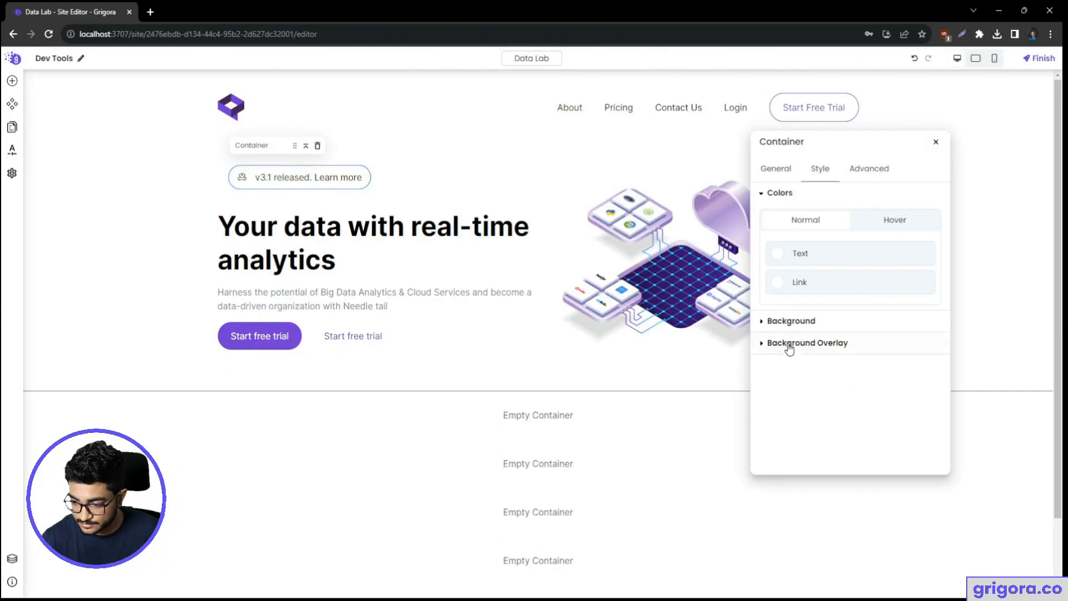
left_click(790, 321)
left_click(814, 392)
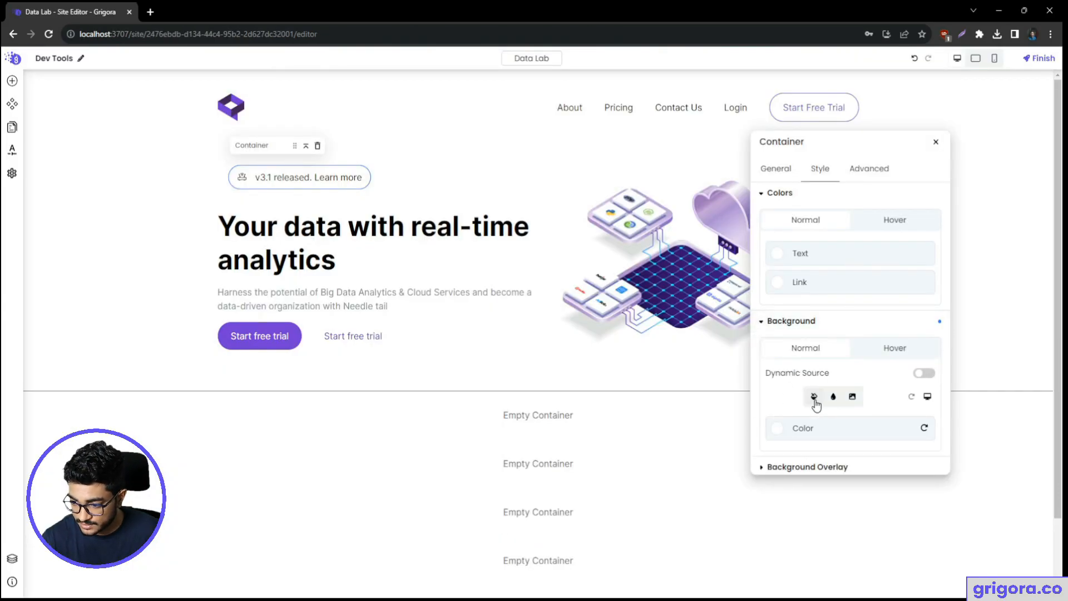
left_click(778, 425)
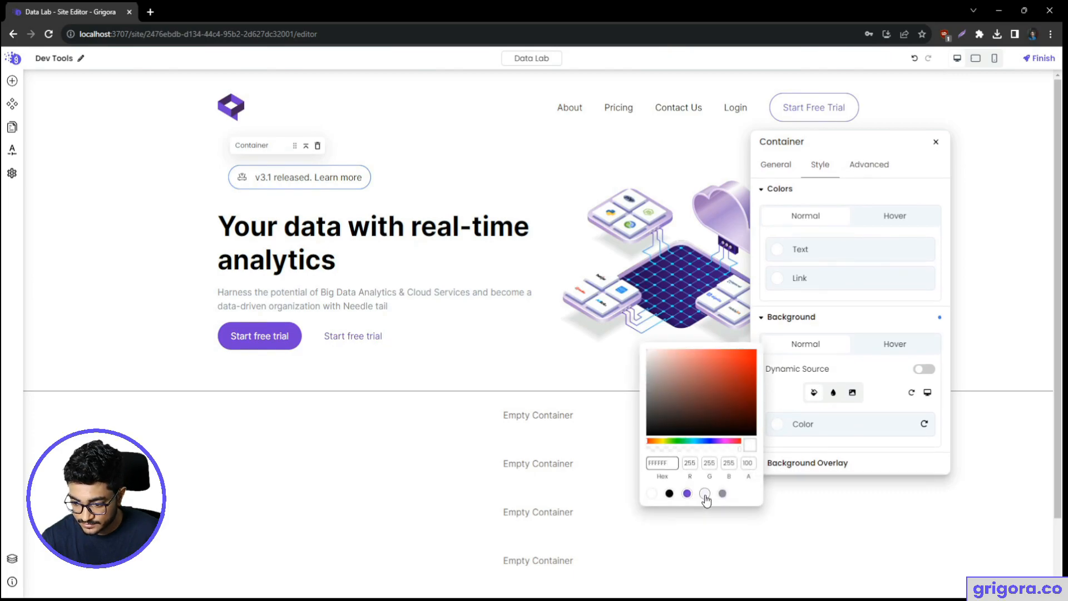
left_click(420, 178)
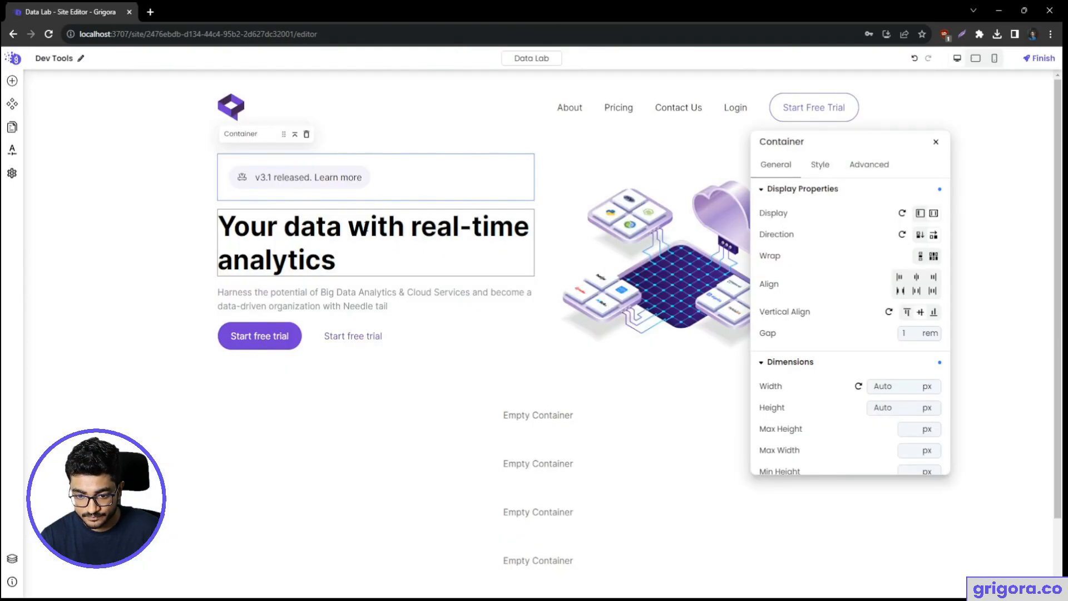
- Set the release badge container's text colour to the saved purple
left_click(309, 177)
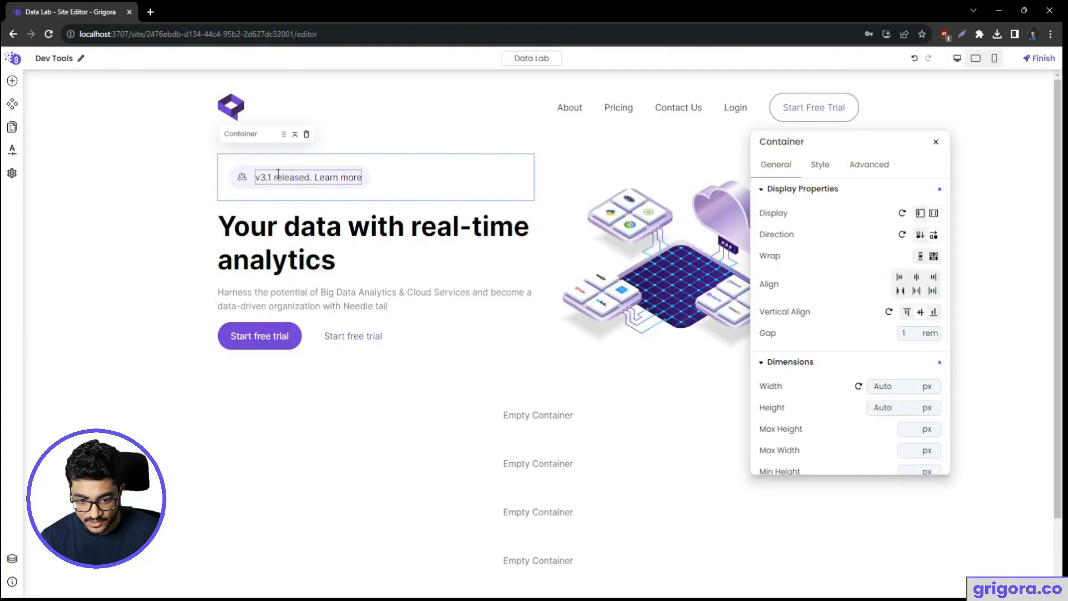
left_click(275, 177)
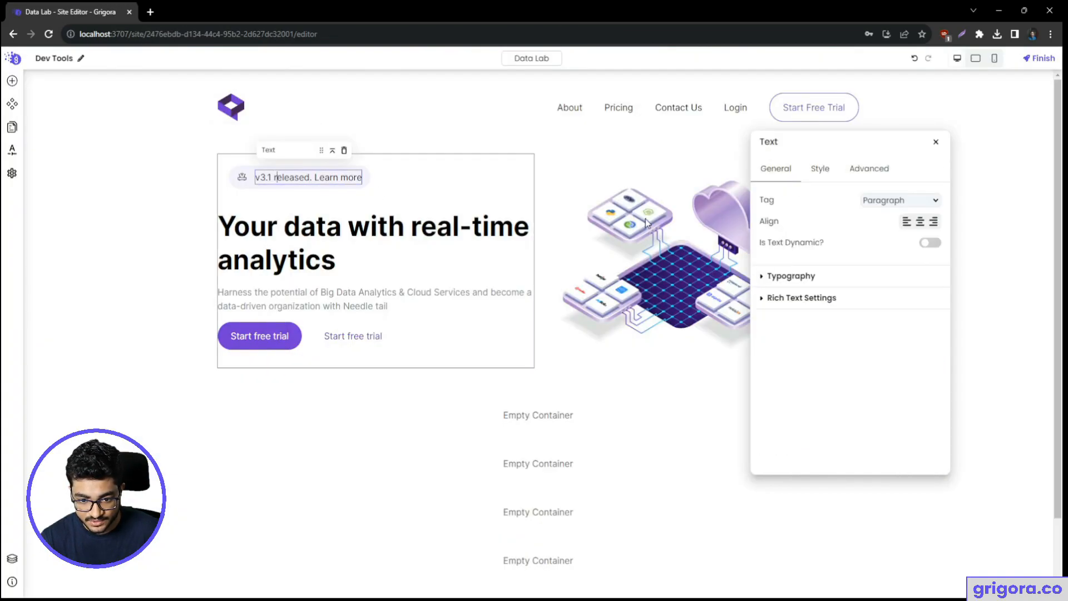
left_click(337, 167)
left_click(821, 168)
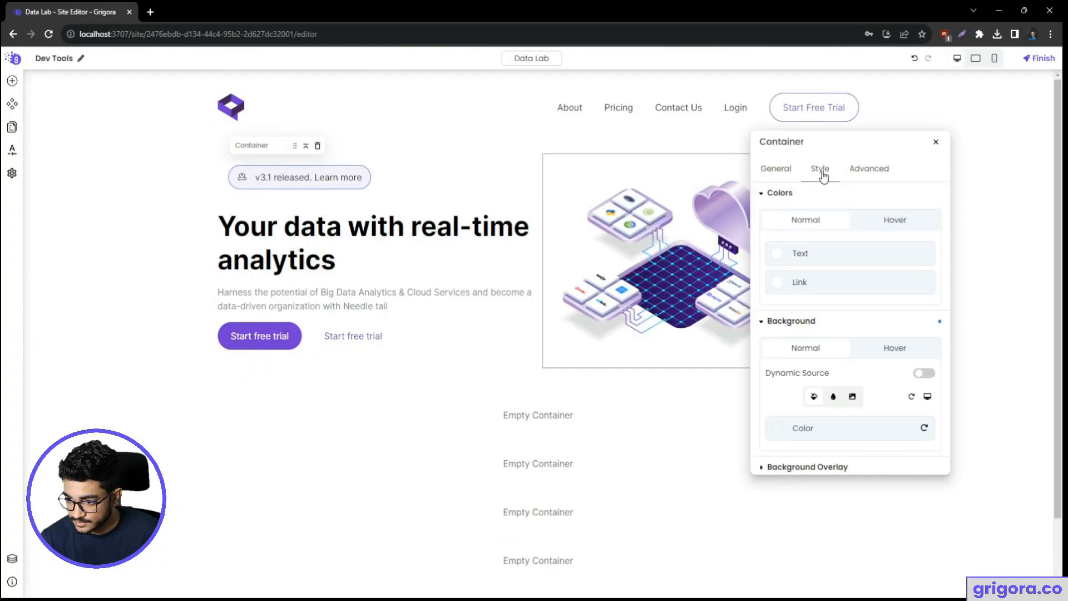
left_click(778, 254)
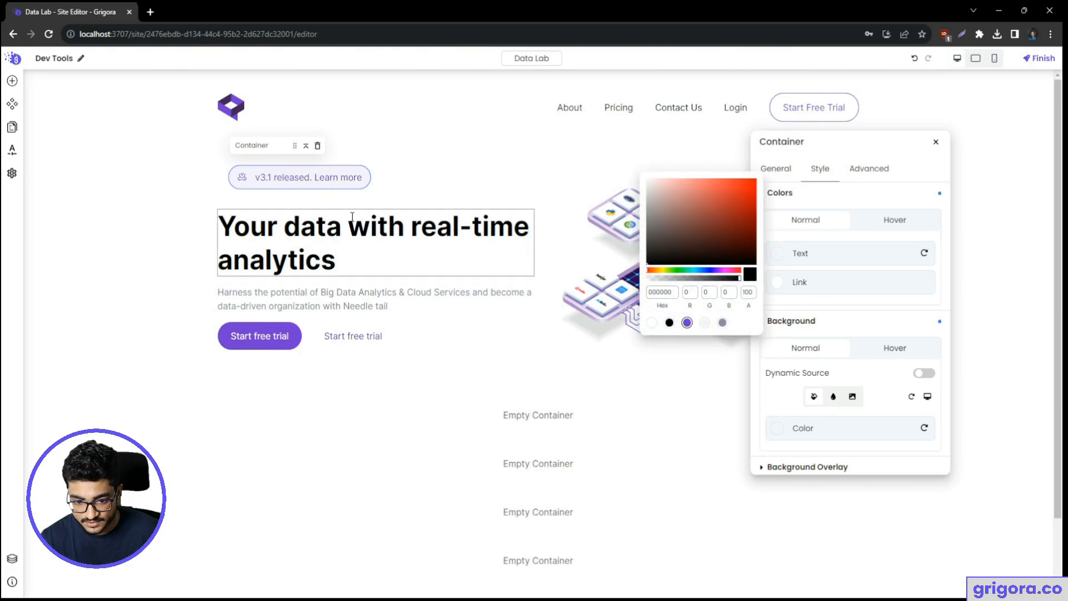
- Select the sparkle icon in Figma's release tag, and enable Custom SVG Icon for the badge's icon in the Grigora editor
left_click(242, 178)
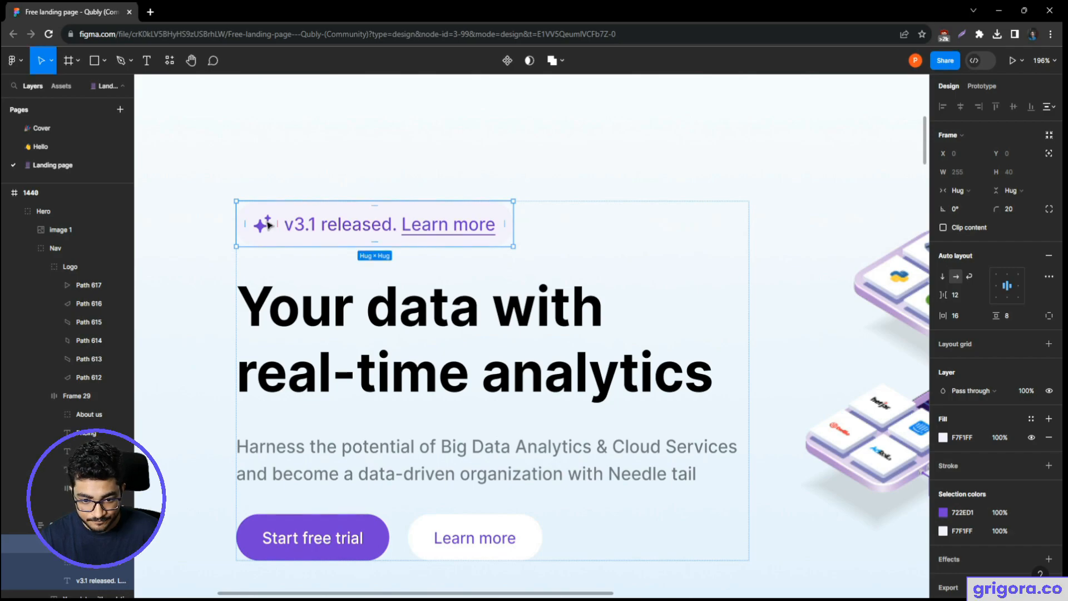
key("Escape")
double_click(265, 226)
double_click(264, 225)
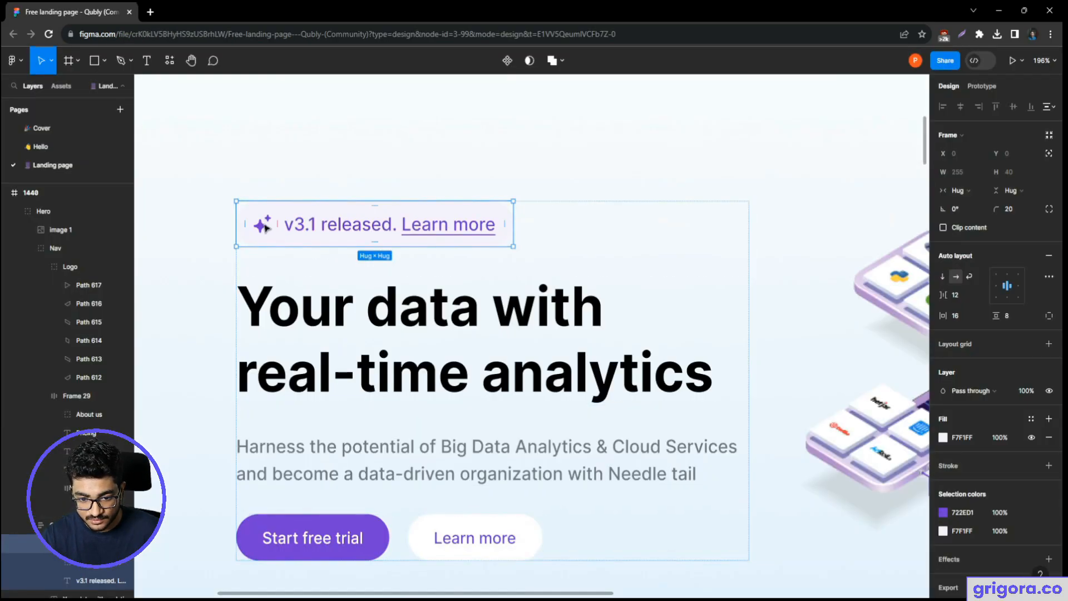
double_click(265, 227)
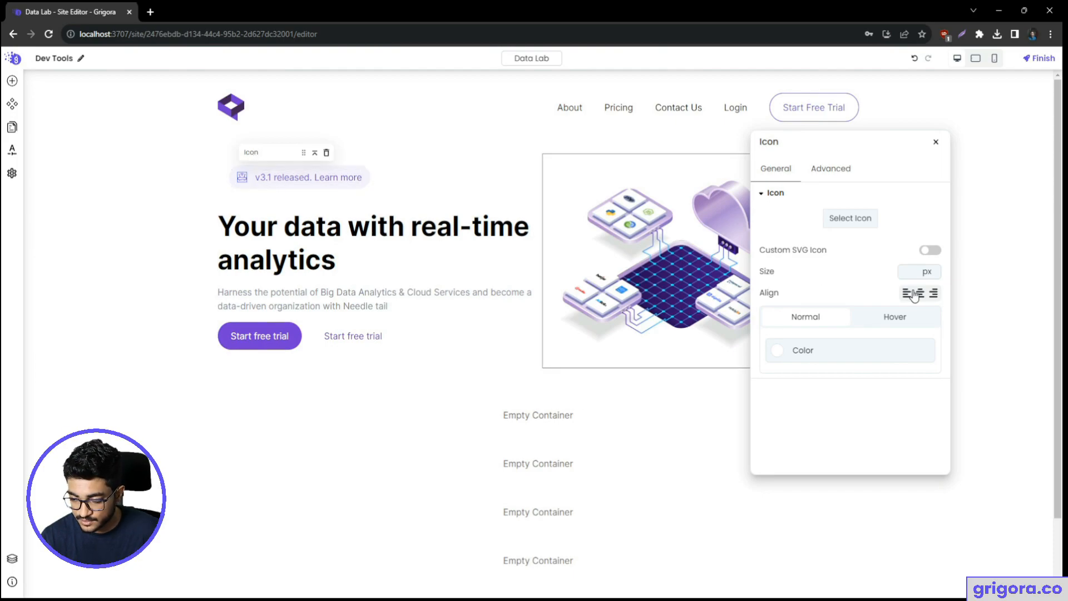
left_click(930, 251)
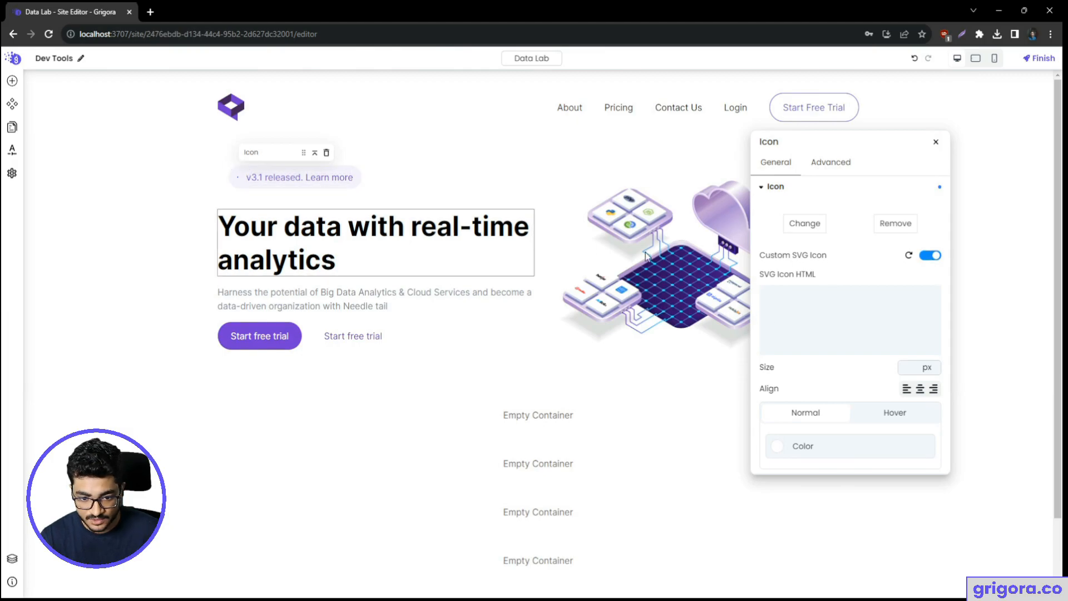
- In Figma's Dev Mode, open the sparkle icon in the SVG Export plugin and copy its SVG code
key("alt+Tab")
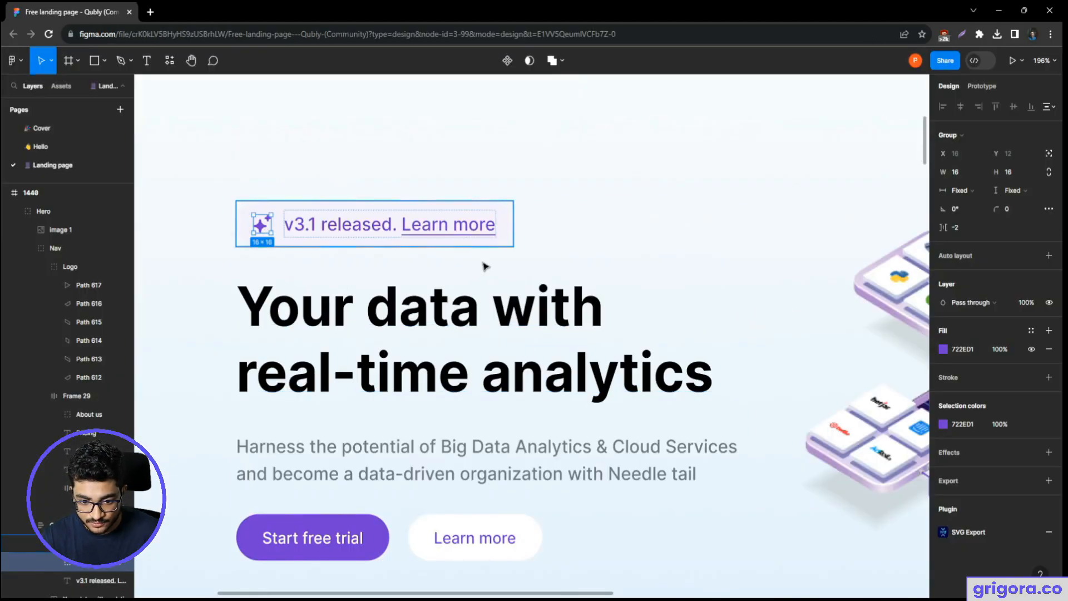
left_click(992, 62)
left_click(935, 85)
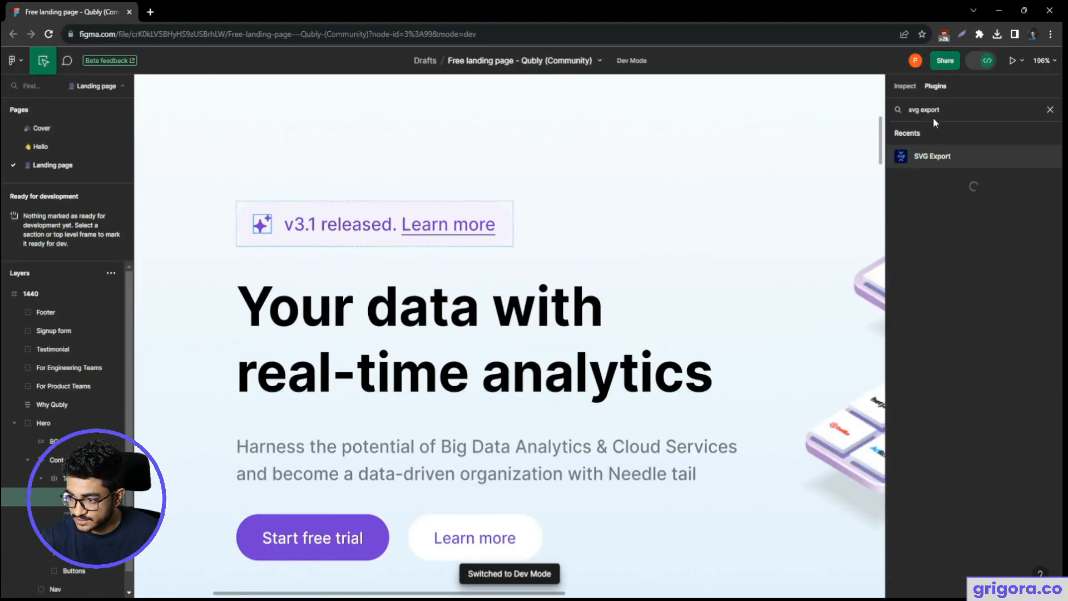
left_click(929, 158)
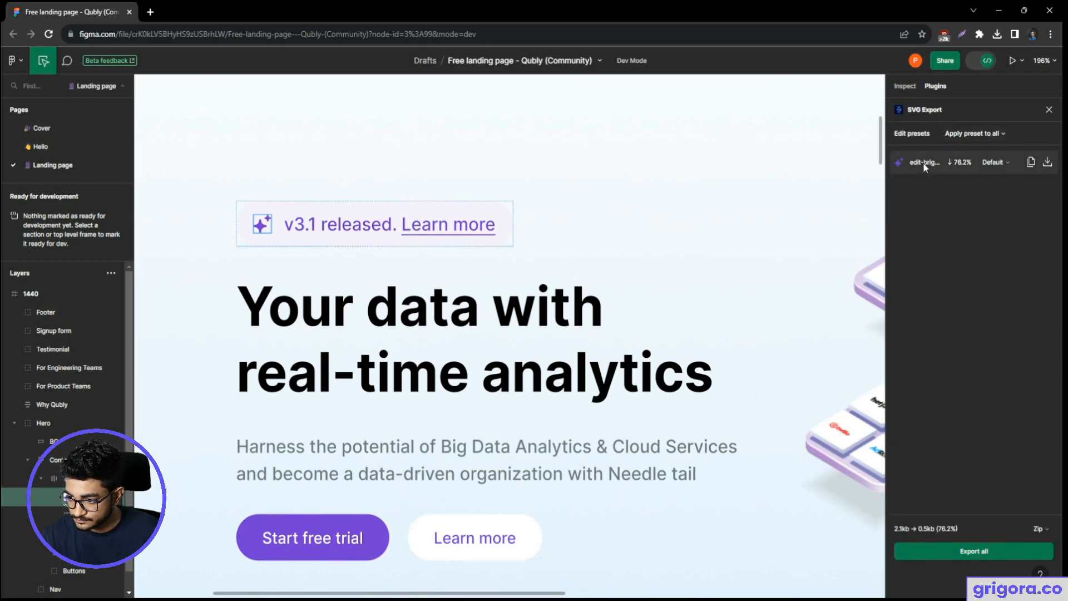
left_click(923, 163)
left_click(1008, 133)
- Switch back to the Grigora editor and paste the copied code as the badge icon's SVG Icon HTML
key("alt+Tab")
left_click(851, 318)
key("ctrl+v")
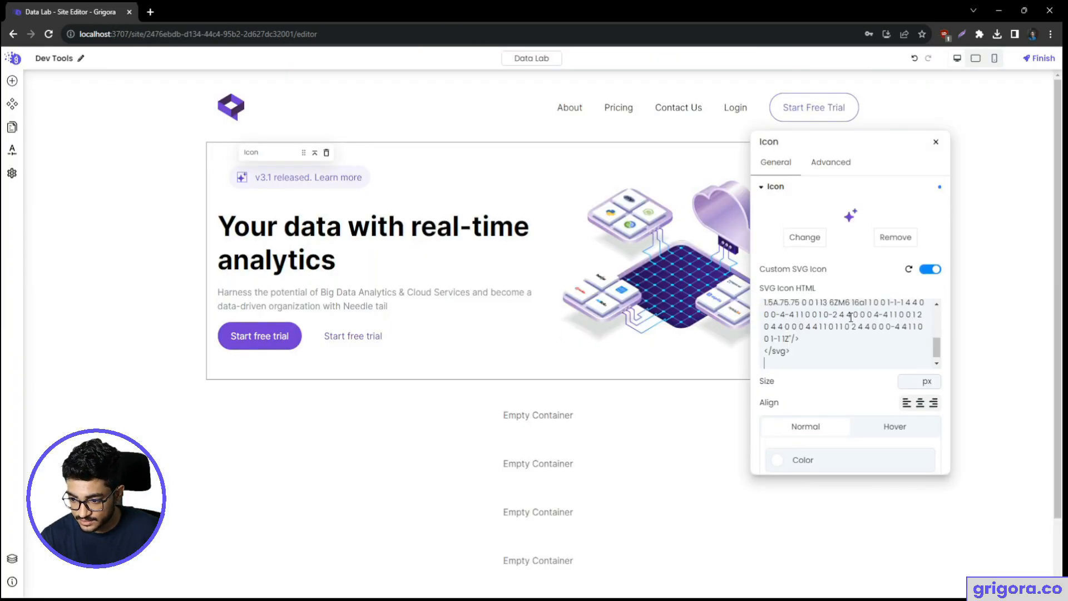
- Check the sparkle icon's dimensions in Figma and set the badge icon's size to 16 px in the Grigora editor
left_click(264, 179)
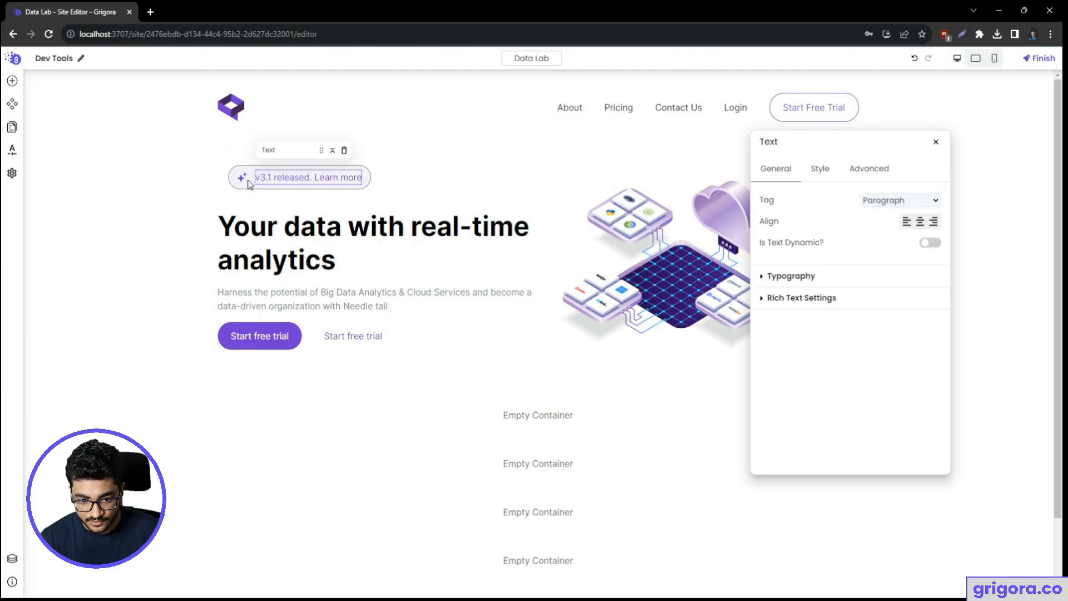
key("alt+Tab")
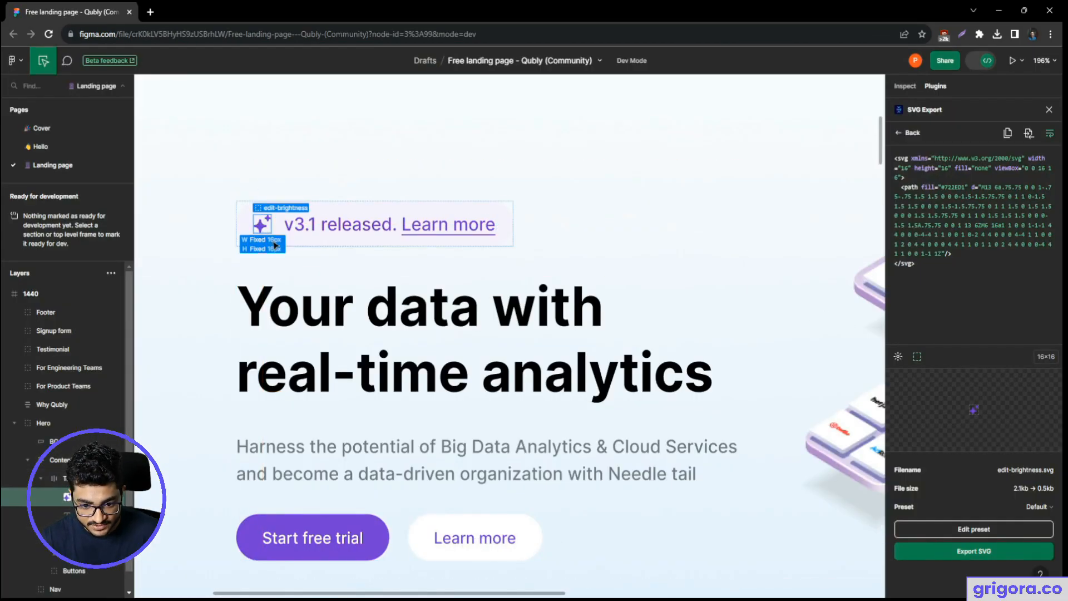
key("alt+Tab")
left_click(242, 178)
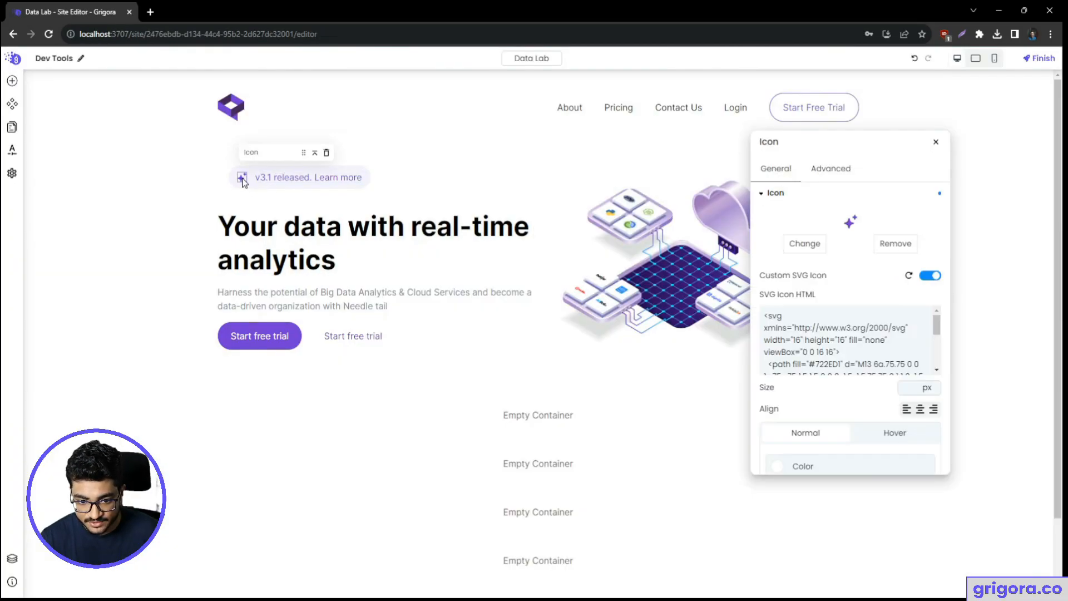
scroll(842, 403, "down", 1)
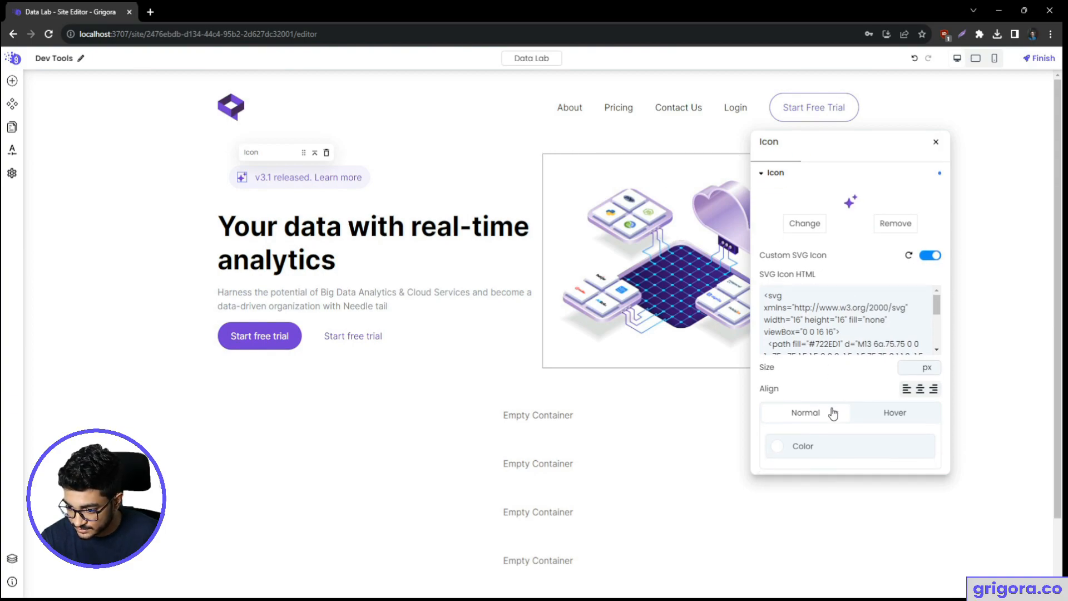
left_click(911, 368)
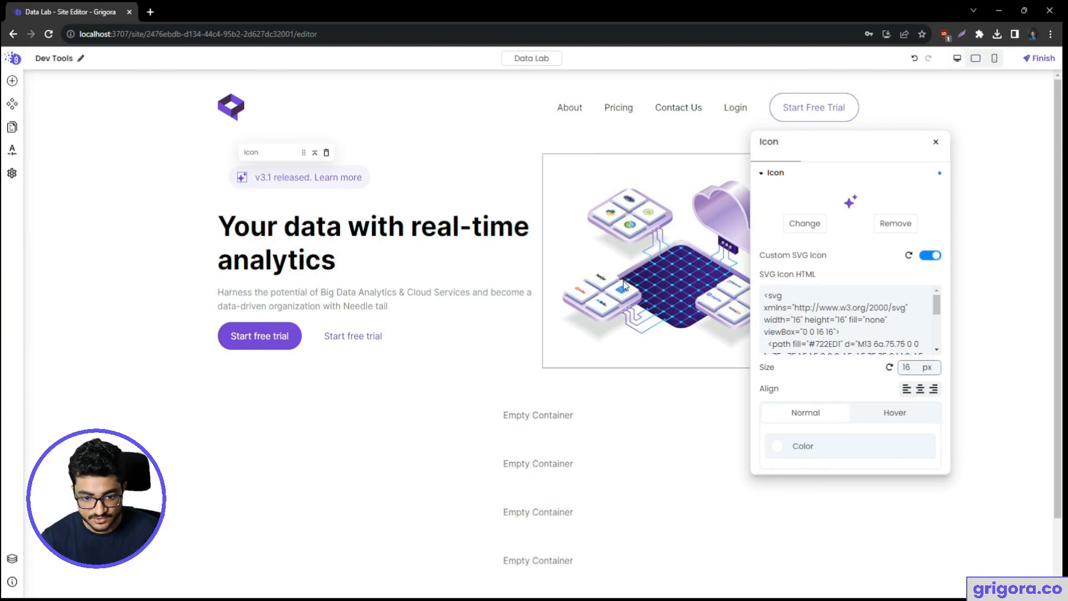
- Set the padding of the outer container around the release badge to 0 px on all sides
left_click(230, 191)
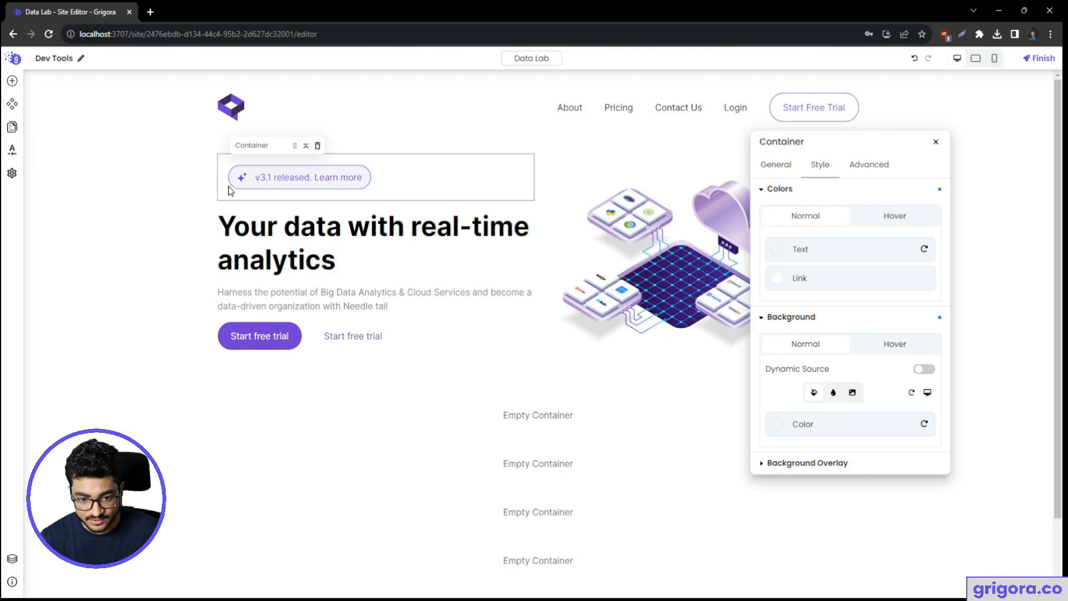
scroll(882, 234, "up", 1)
left_click(873, 169)
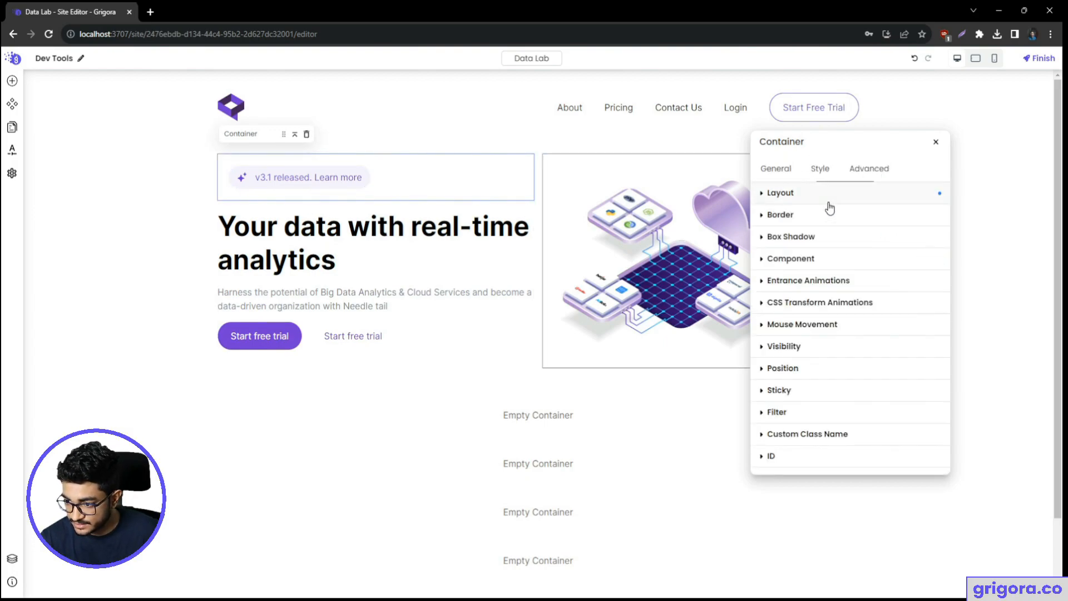
left_click(835, 199)
left_click_drag(850, 392, 834, 393)
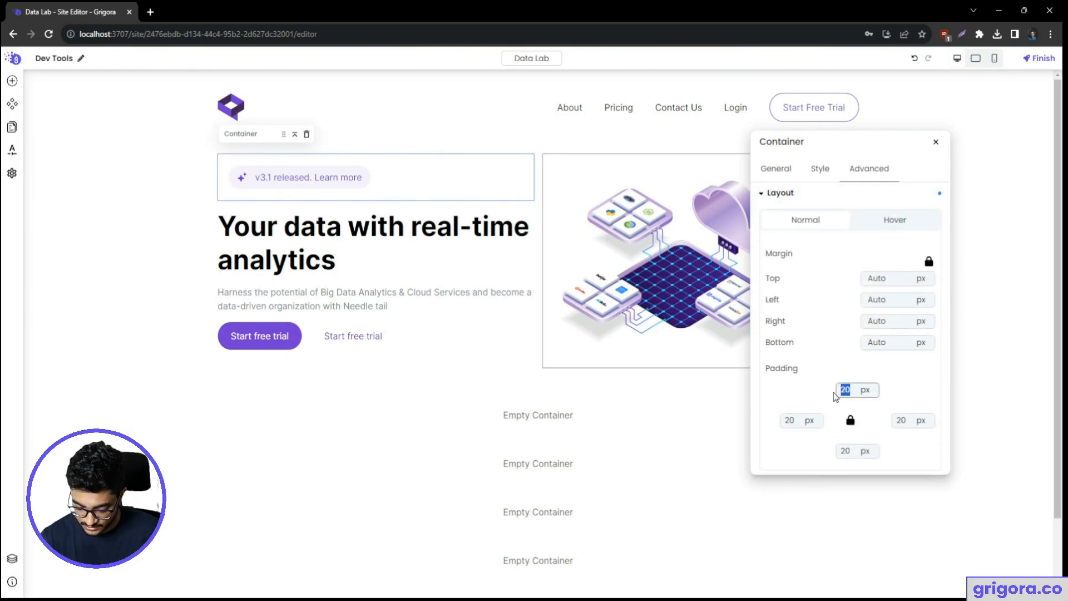
type("0")
left_click(335, 238)
left_click(428, 335)
left_click(317, 410)
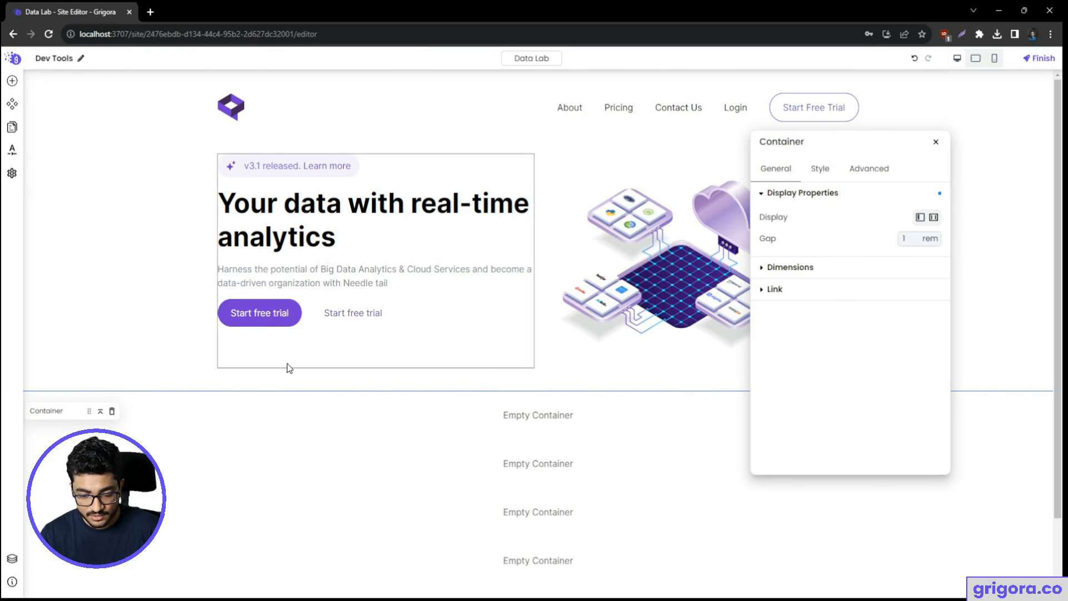
- Switch to Figma, select the hero's BG gradient shape, change to design mode and export it as a PNG
key("alt+Tab")
scroll(432, 388, "down", 5)
left_click(774, 410)
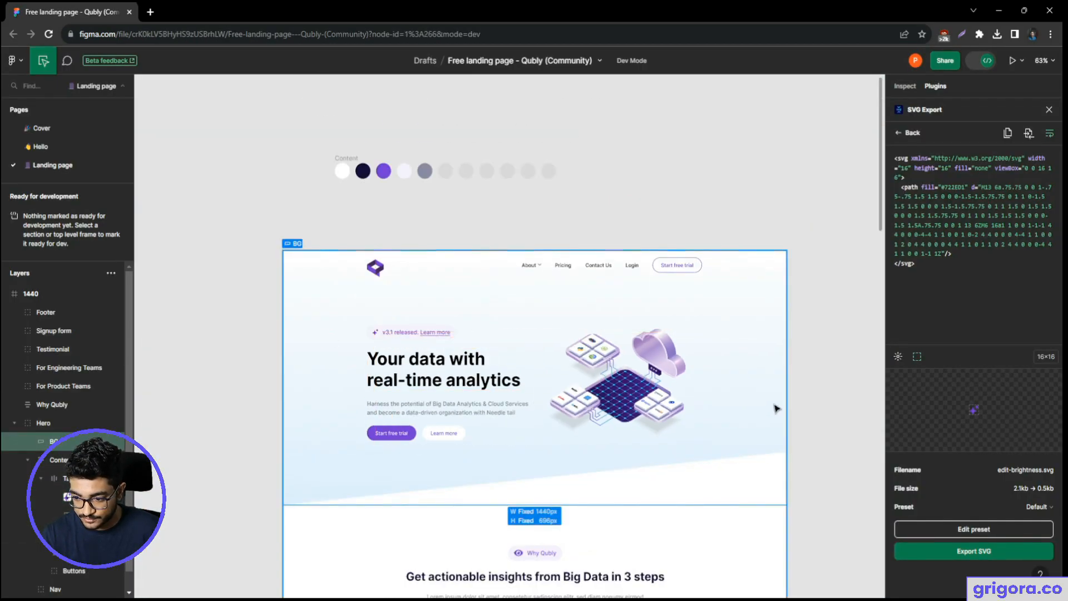
key("space")
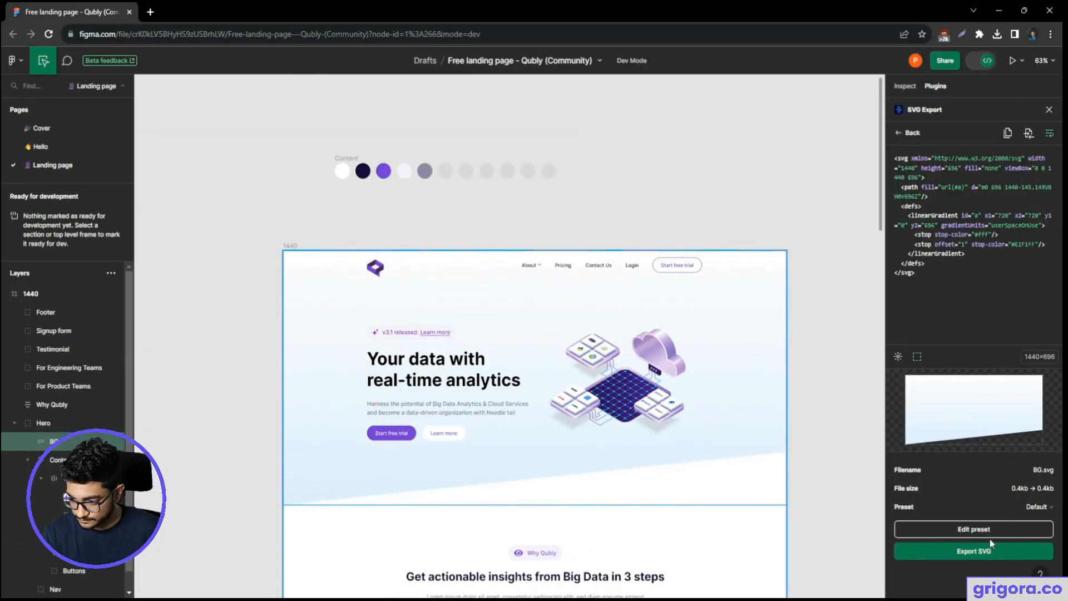
key("shift+d")
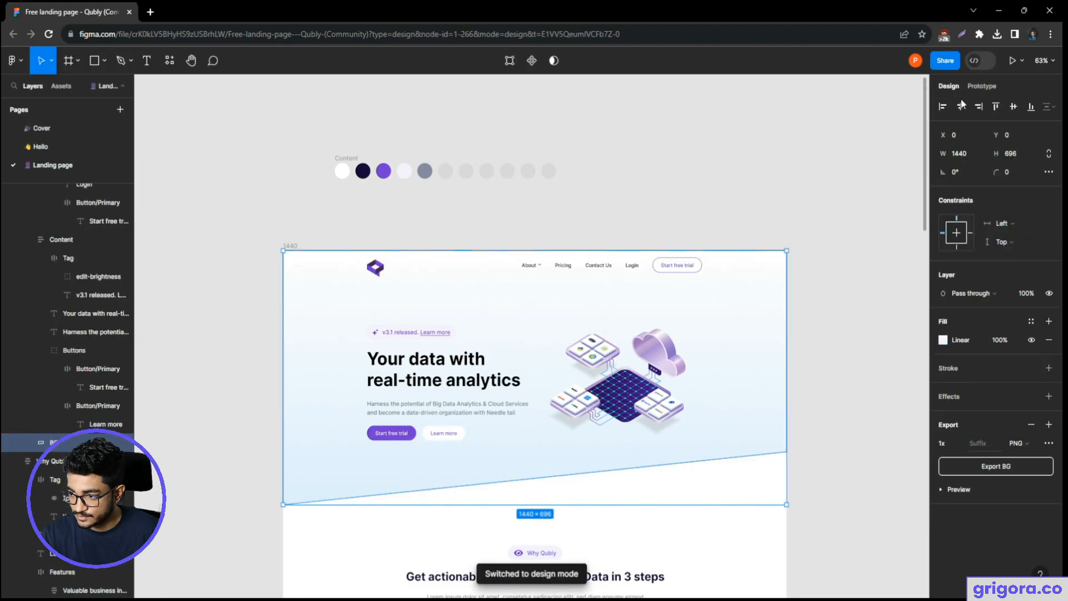
left_click(1008, 463)
key("Return")
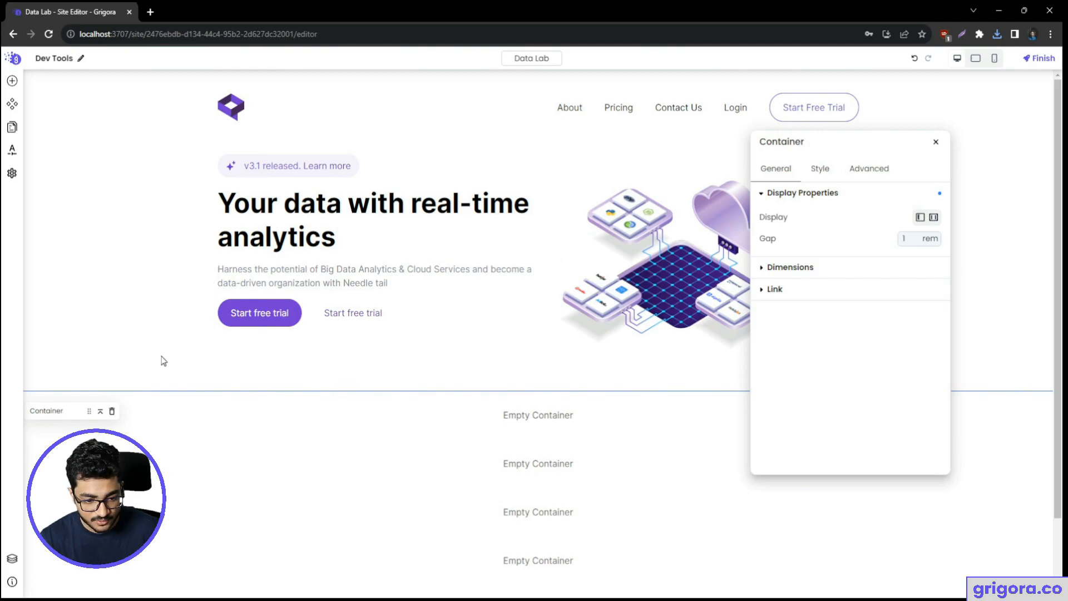
- Upload BG (2).png from Downloads as the background image of the outer container around the header and hero
left_click(806, 166)
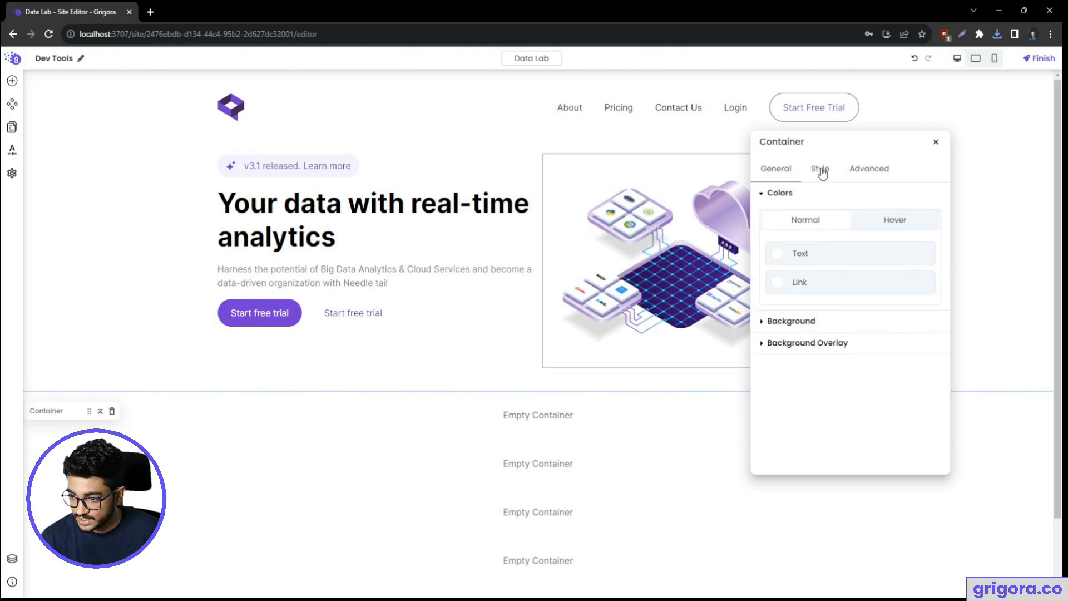
left_click(807, 324)
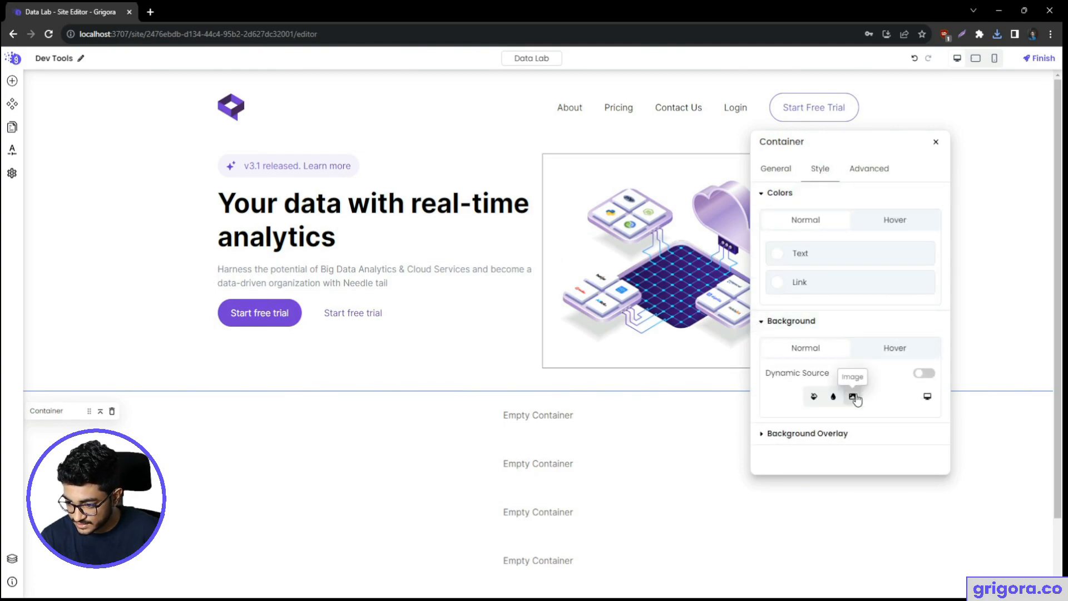
scroll(855, 399, "down", 2)
left_click(850, 341)
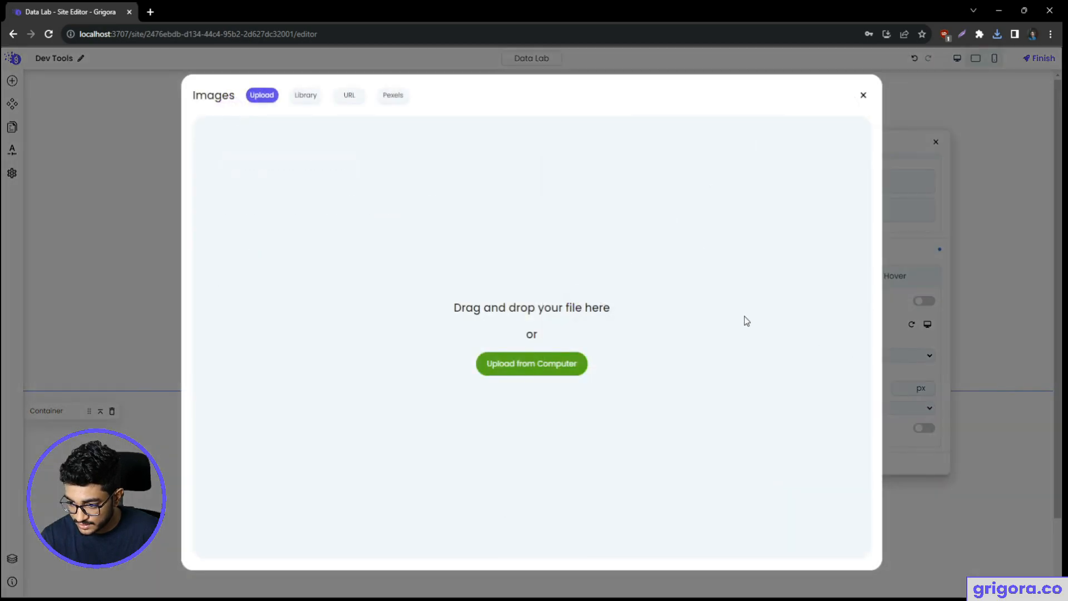
left_click(533, 362)
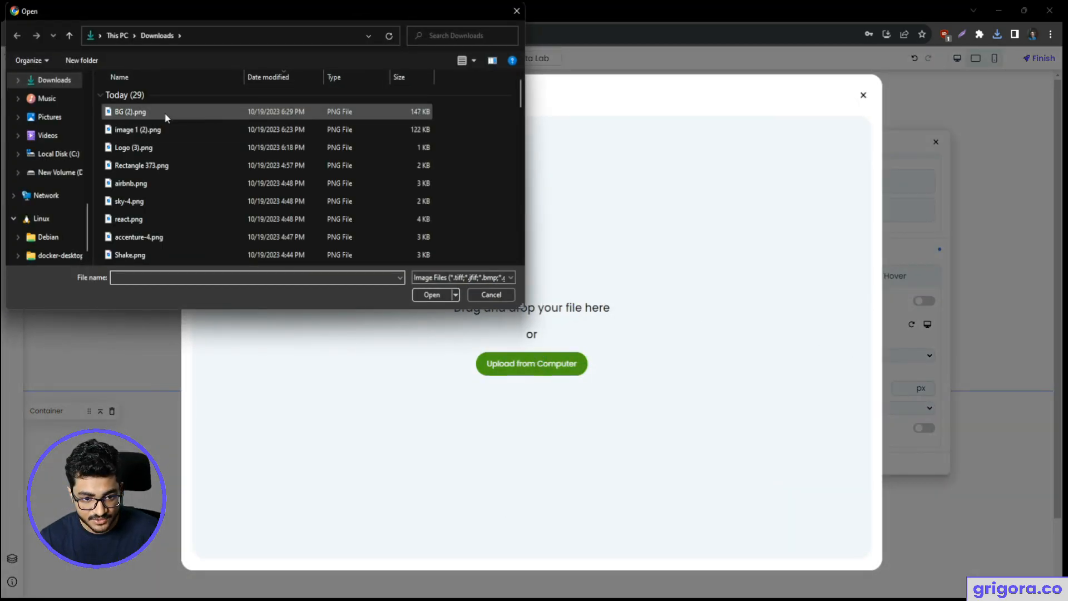
double_click(130, 112)
left_click(936, 143)
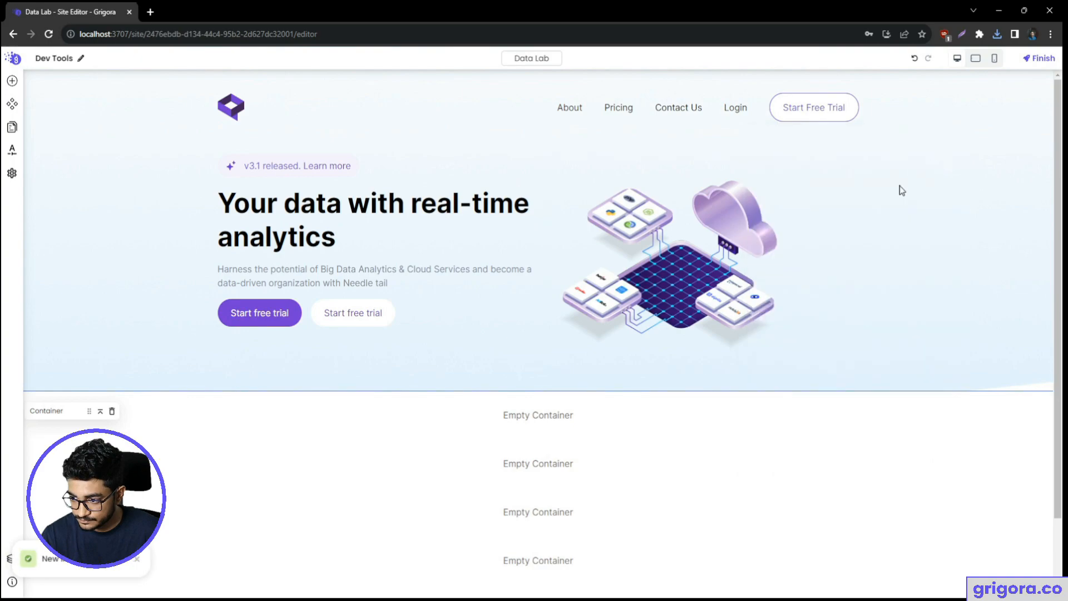
- Review the outer container's background image on the page and examine its size, position and repeat options
scroll(748, 406, "down", 1)
scroll(744, 411, "up", 1)
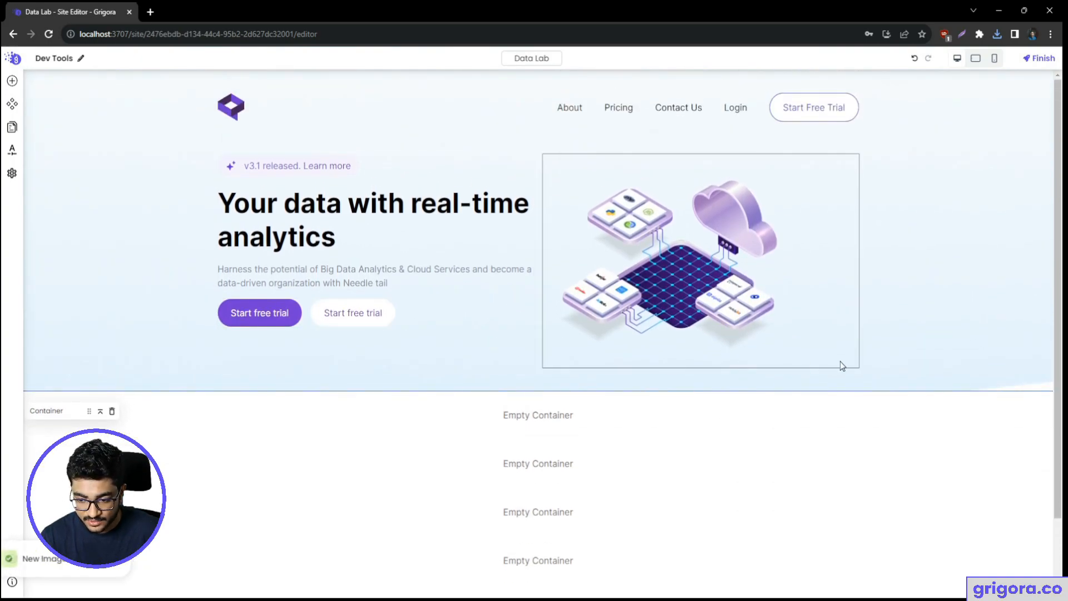
right_click(956, 338)
left_click(972, 344)
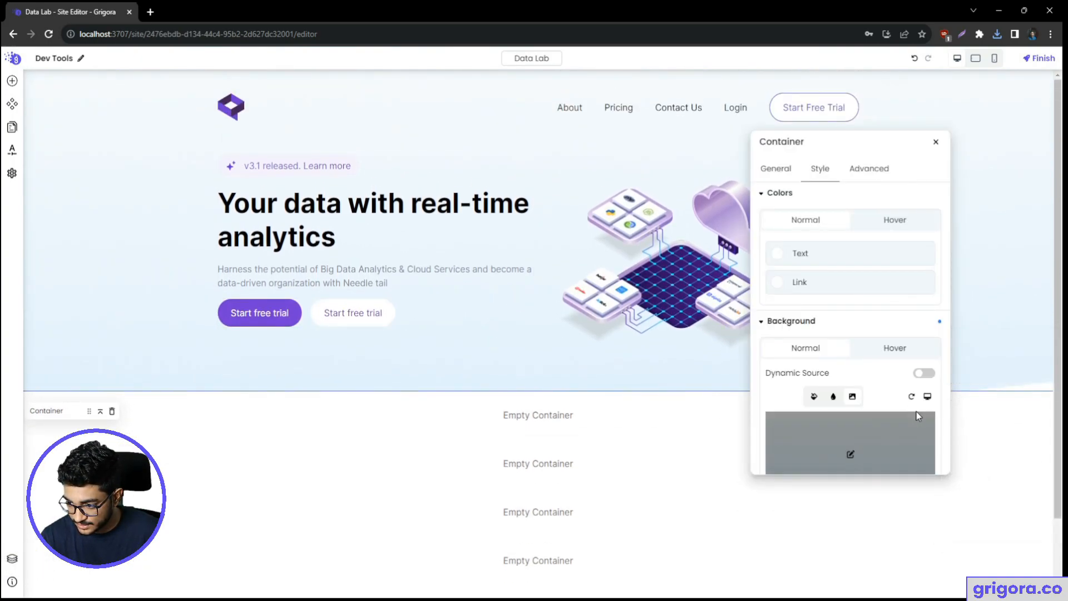
scroll(918, 416, "down", 3)
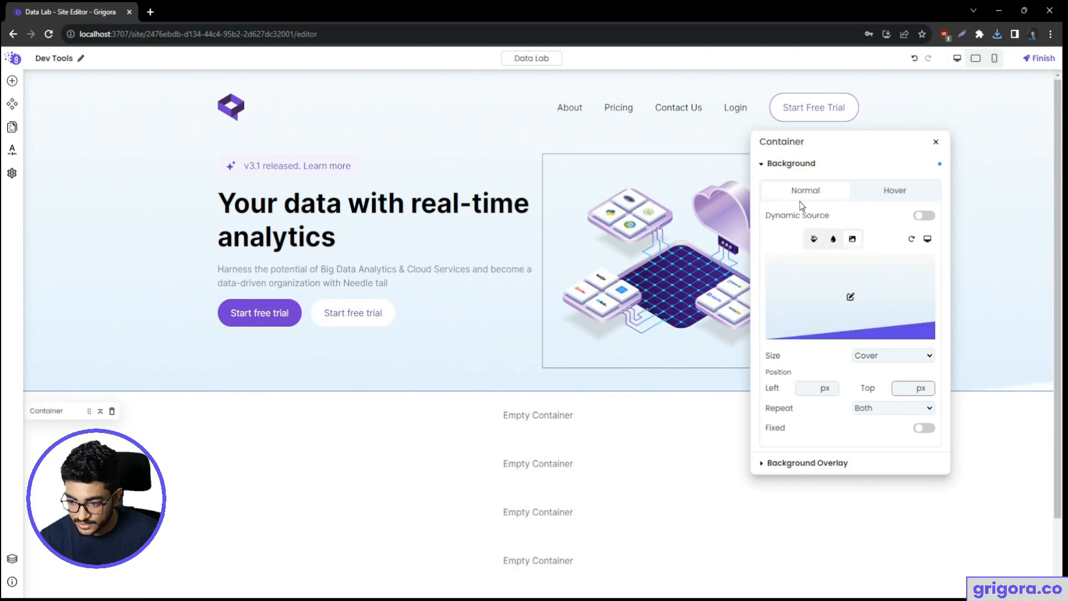
scroll(787, 170, "up", 1)
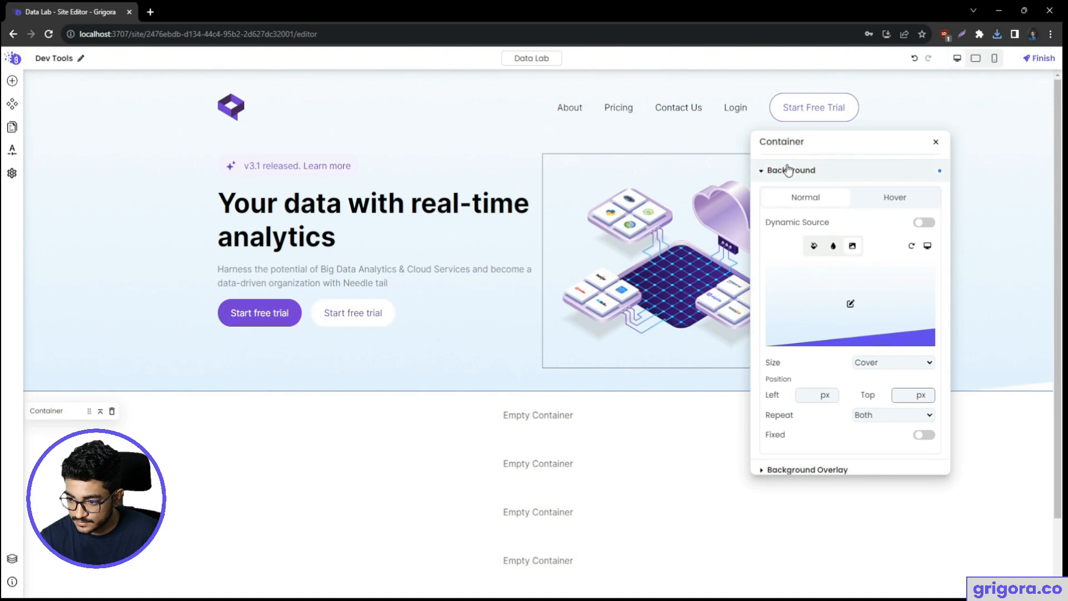
left_click(795, 186)
left_click(803, 223)
- Set the outer container's minimum height to 100 vh and check how the slanted background fits the page
left_click(776, 169)
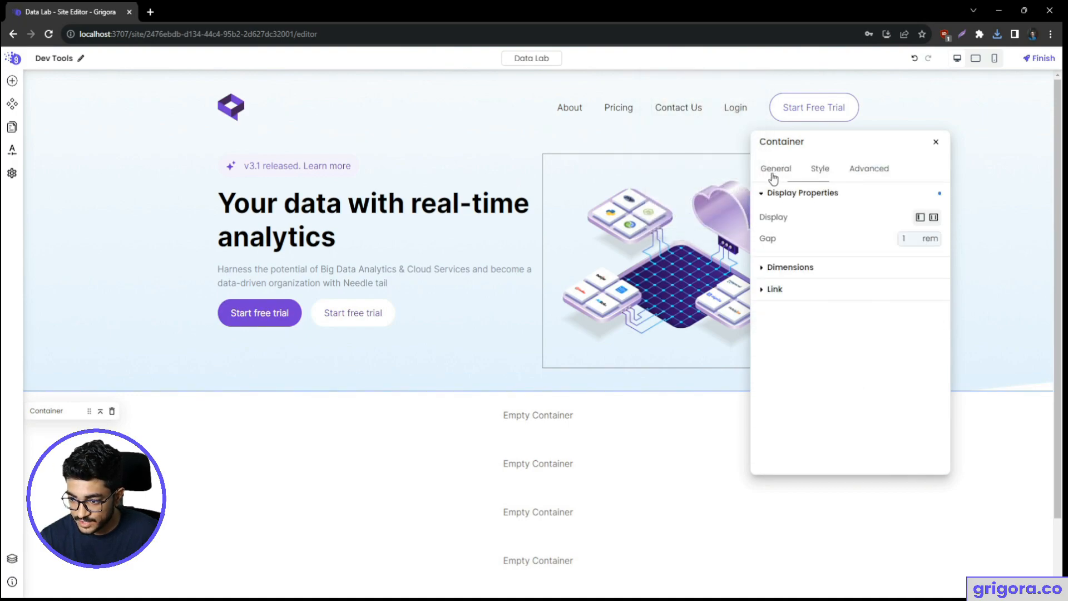
left_click(790, 267)
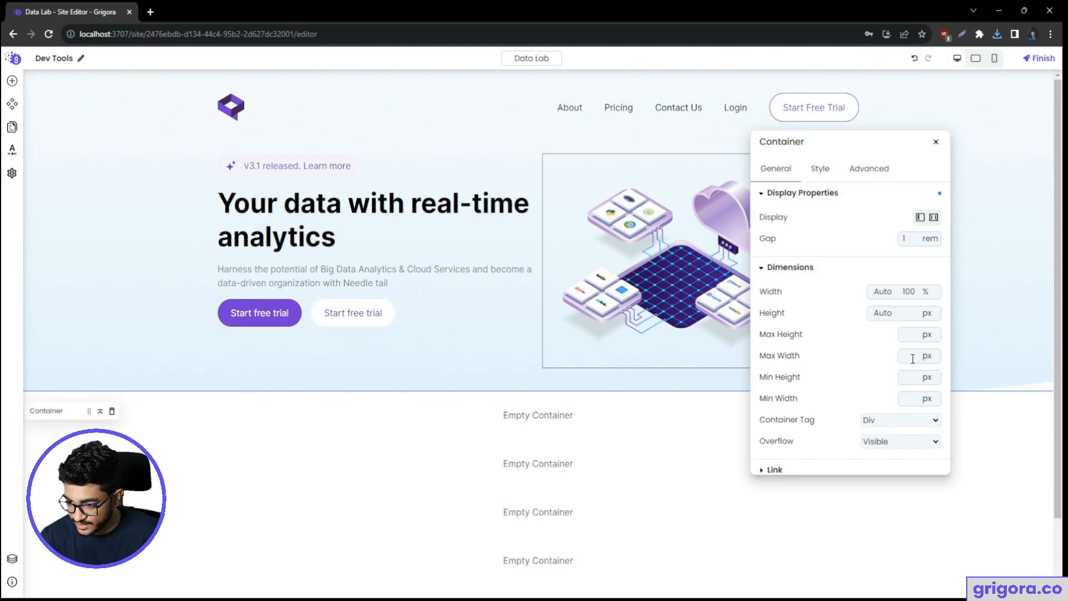
left_click(911, 384)
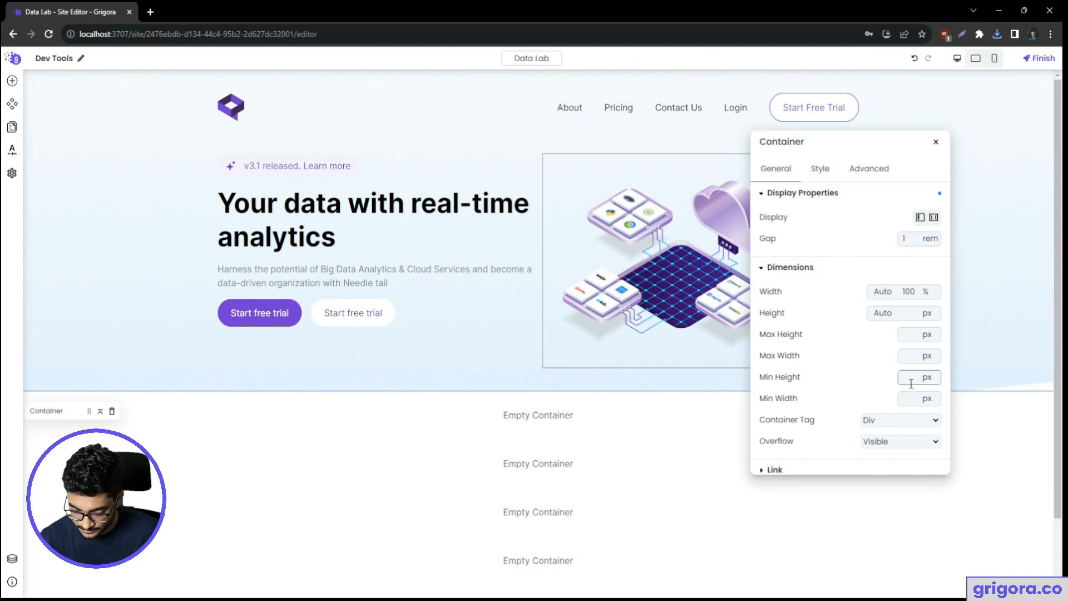
left_click(927, 378)
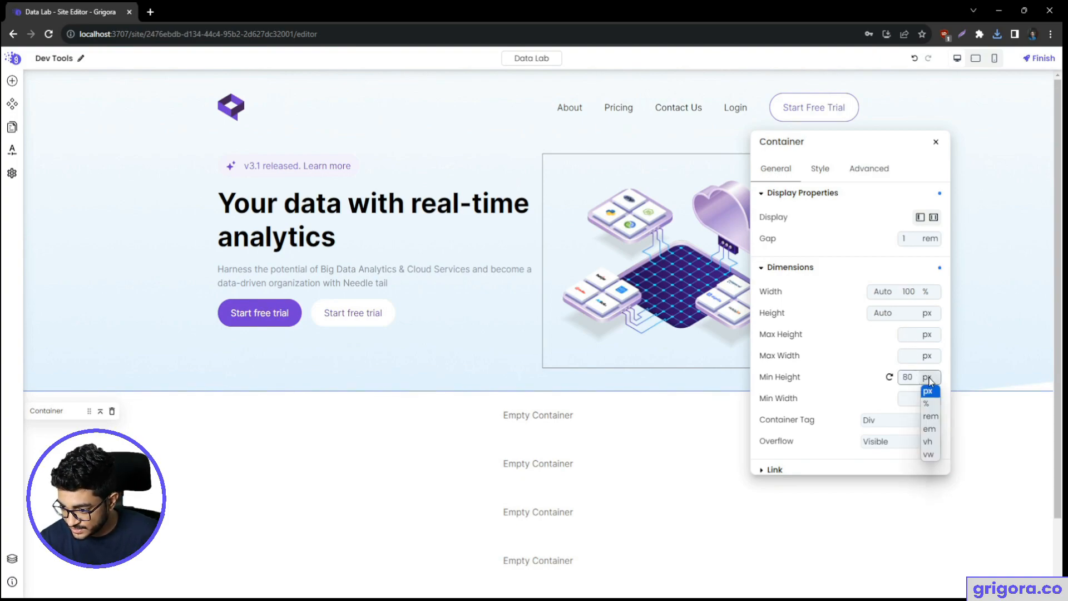
left_click(927, 442)
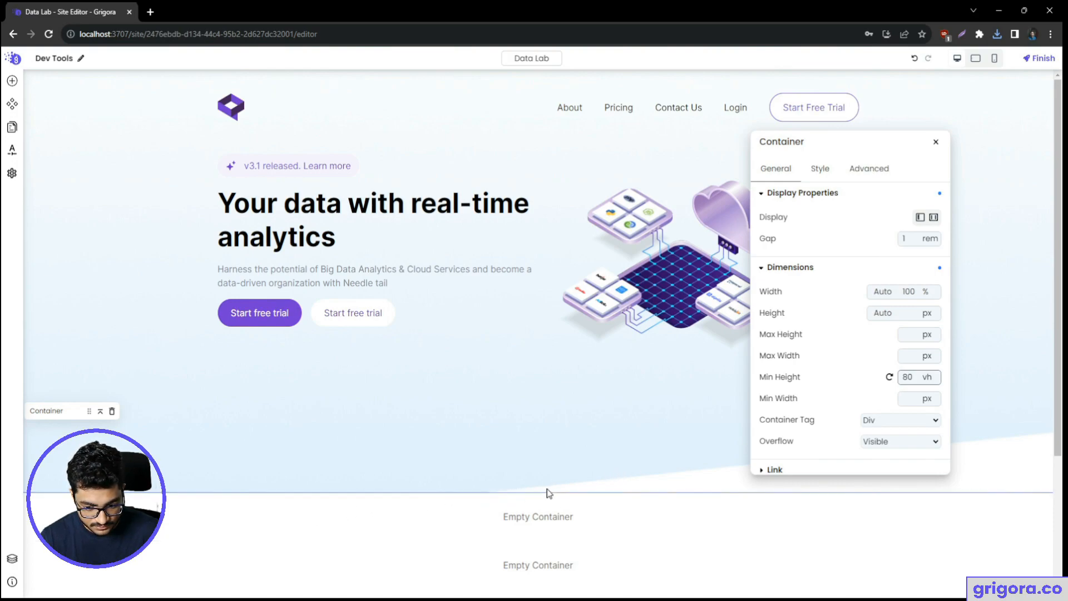
type("100")
scroll(620, 425, "down", 5)
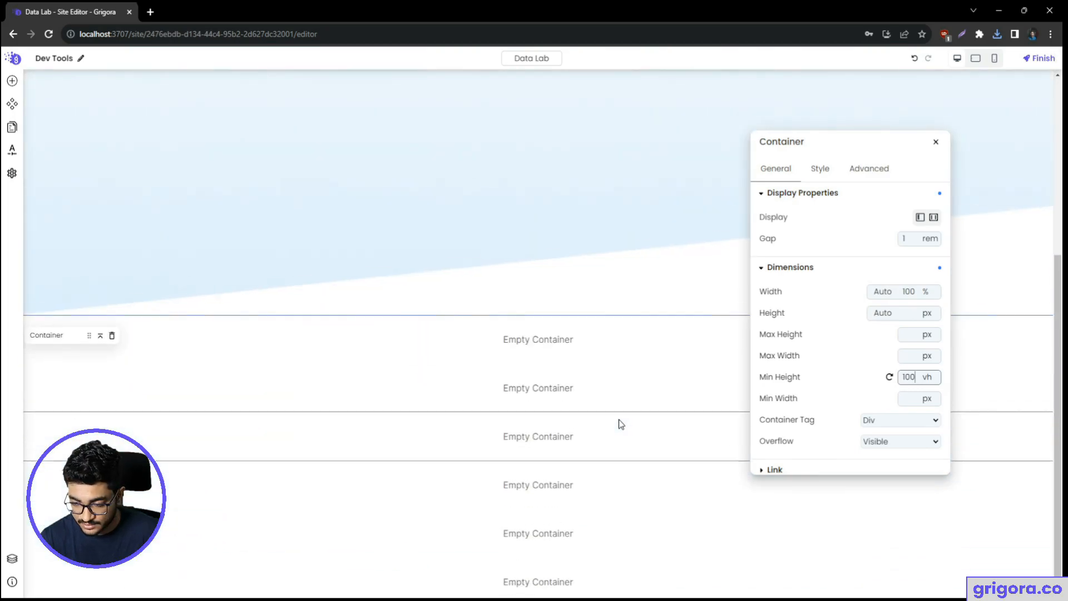
scroll(620, 425, "up", 5)
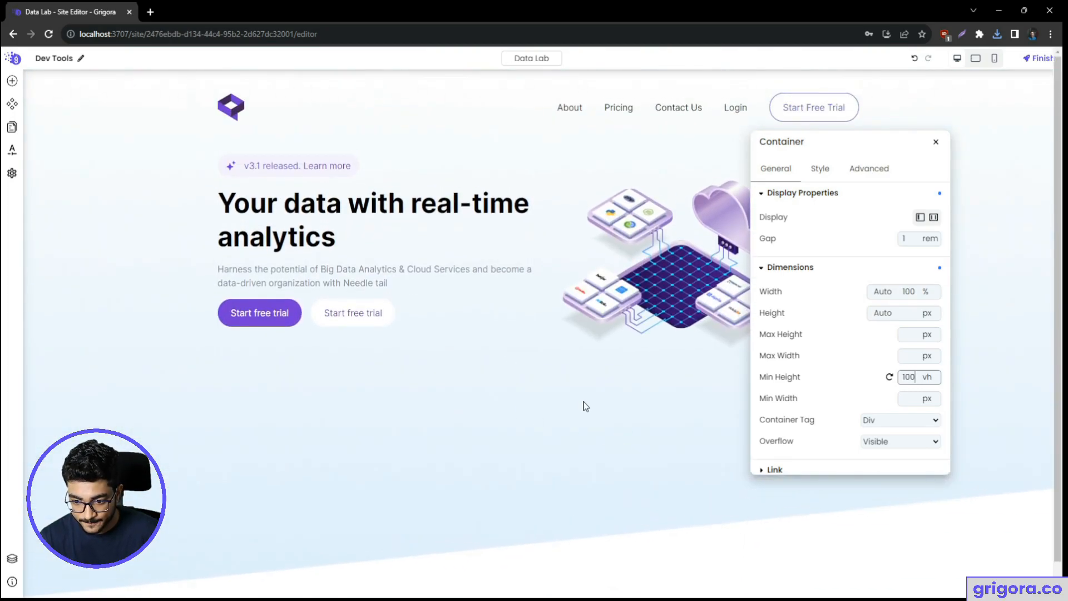
- Select the Hero container around the two columns and set its minimum height to 80 vh
left_click(542, 351)
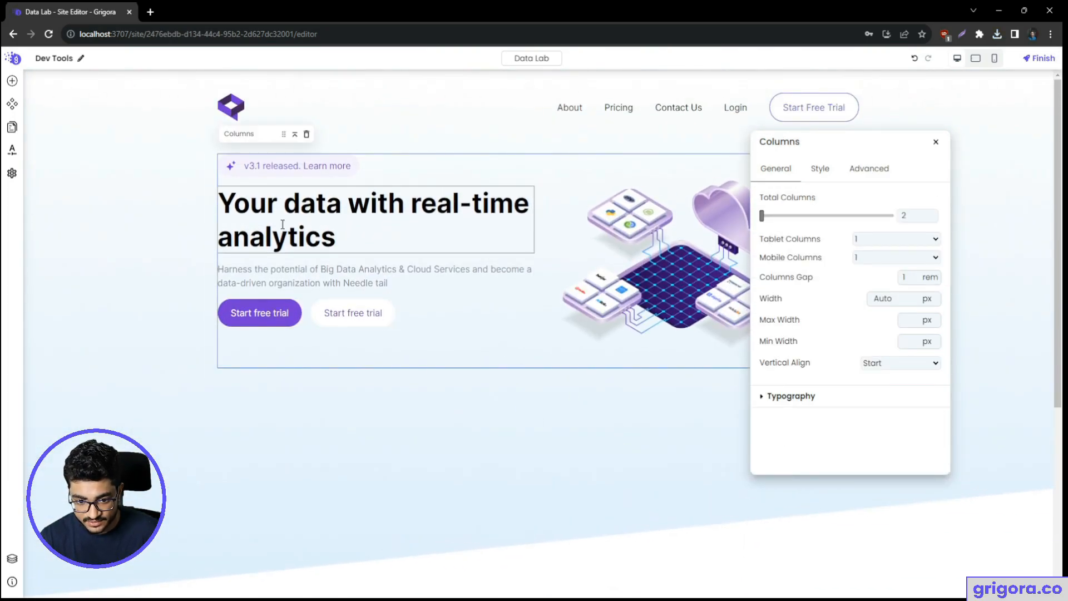
left_click(211, 167)
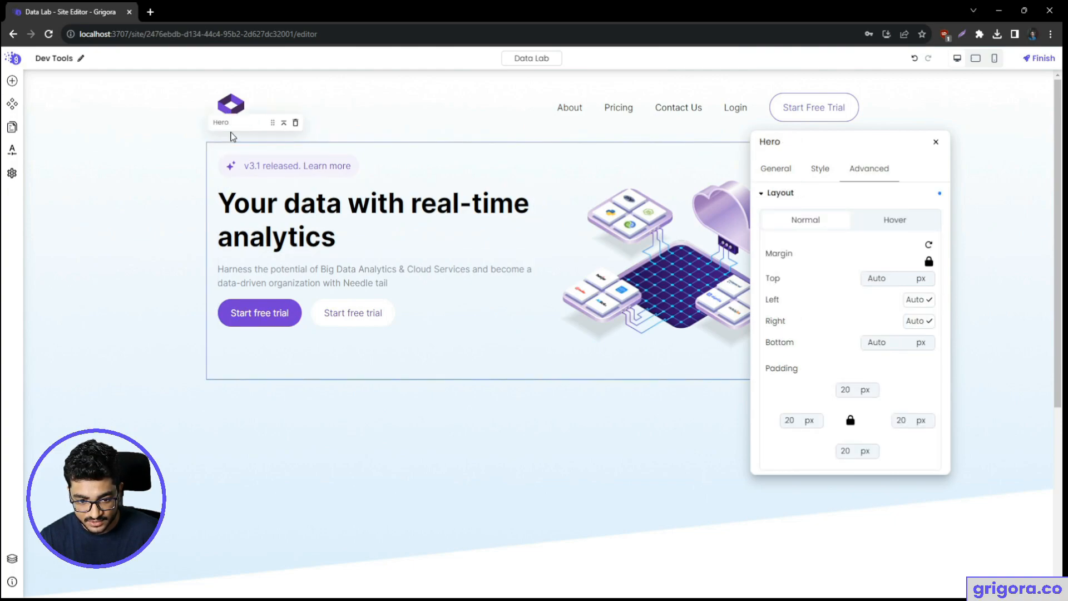
left_click(772, 169)
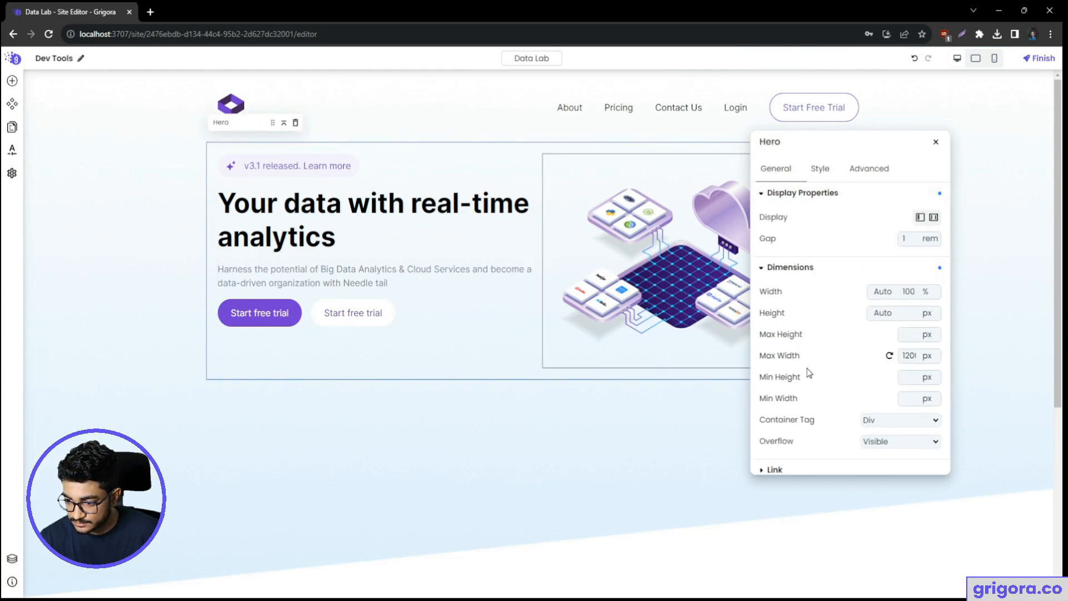
scroll(817, 364, "down", 1)
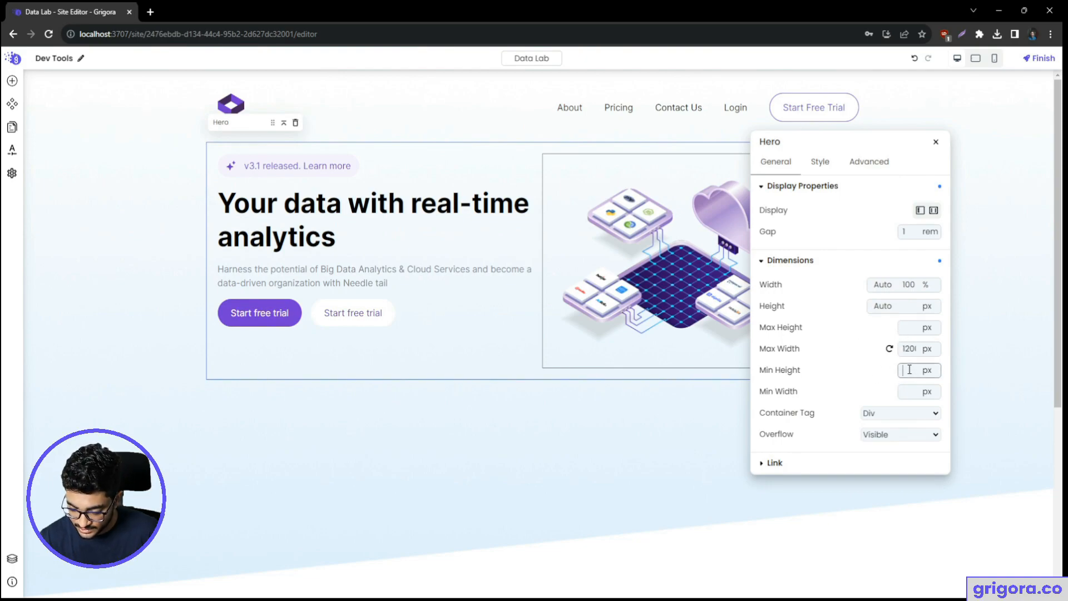
left_click(926, 370)
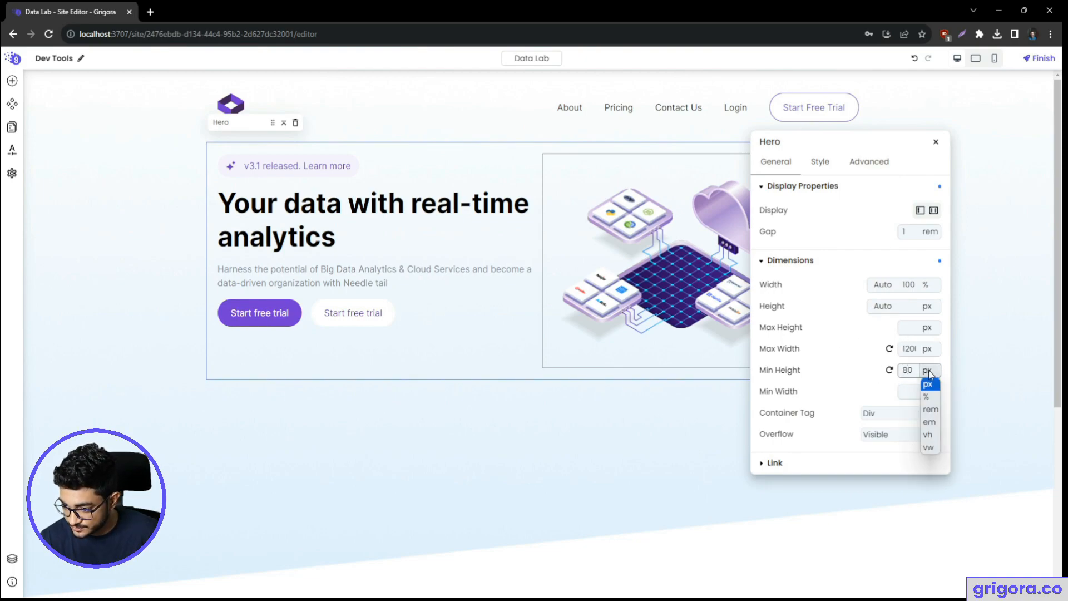
left_click(927, 434)
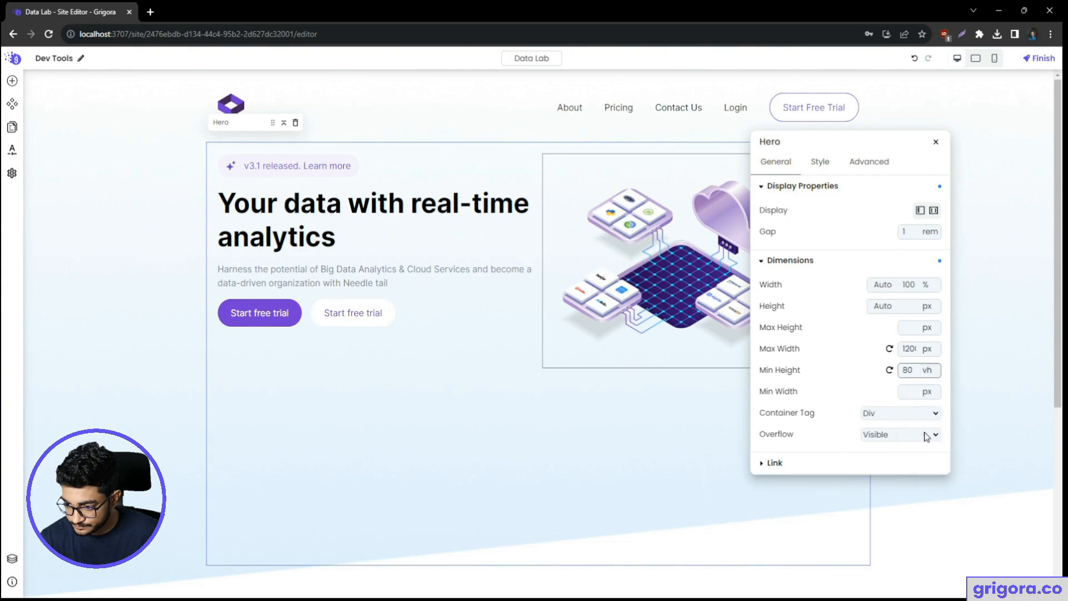
- Switch the Hero container to flex display and vertically align its content to the middle of the section
left_click(933, 211)
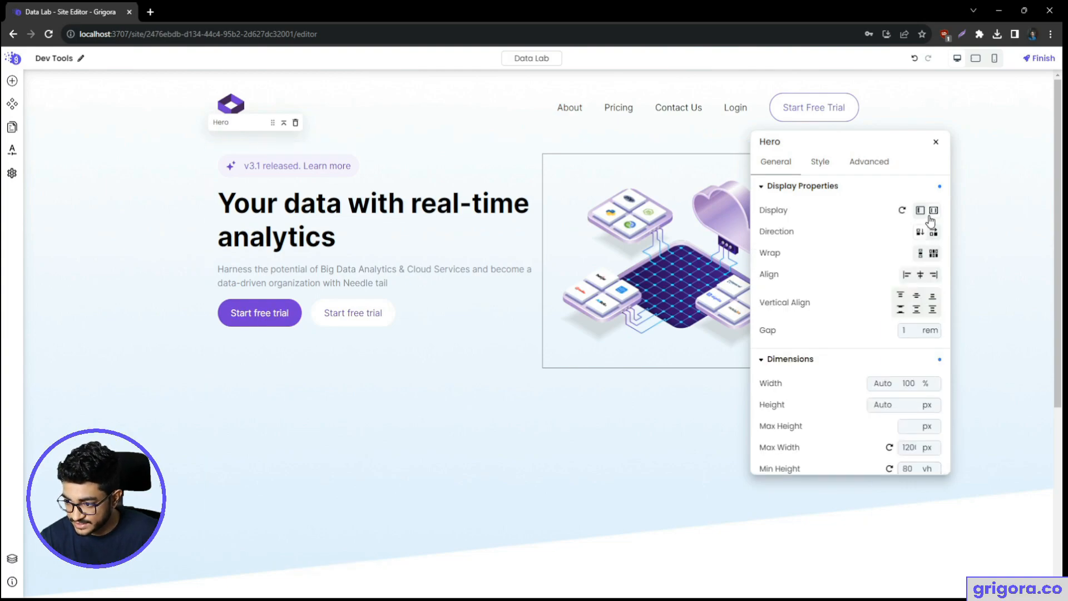
left_click(916, 310)
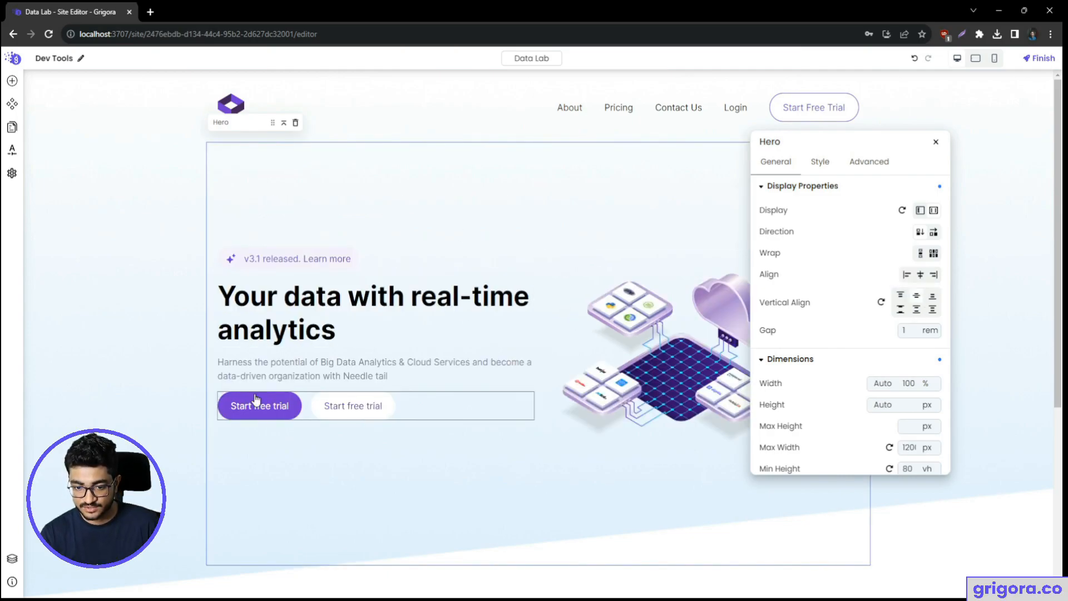
left_click(178, 385)
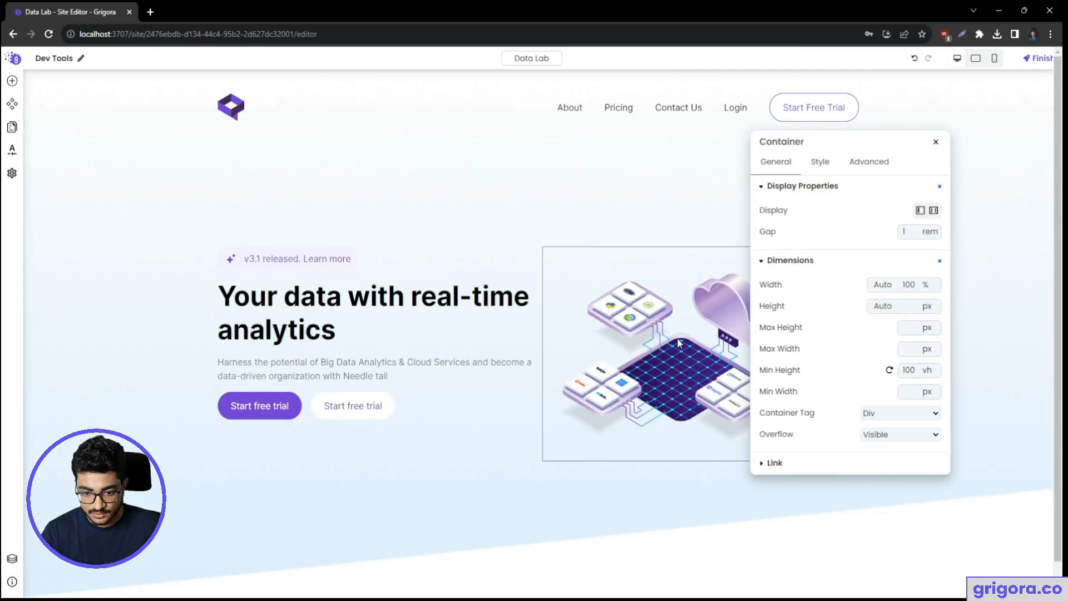
left_click(936, 142)
- In the Figma design, examine the "Why Qubly" section's tag, heading and description text
scroll(660, 324, "down", 5)
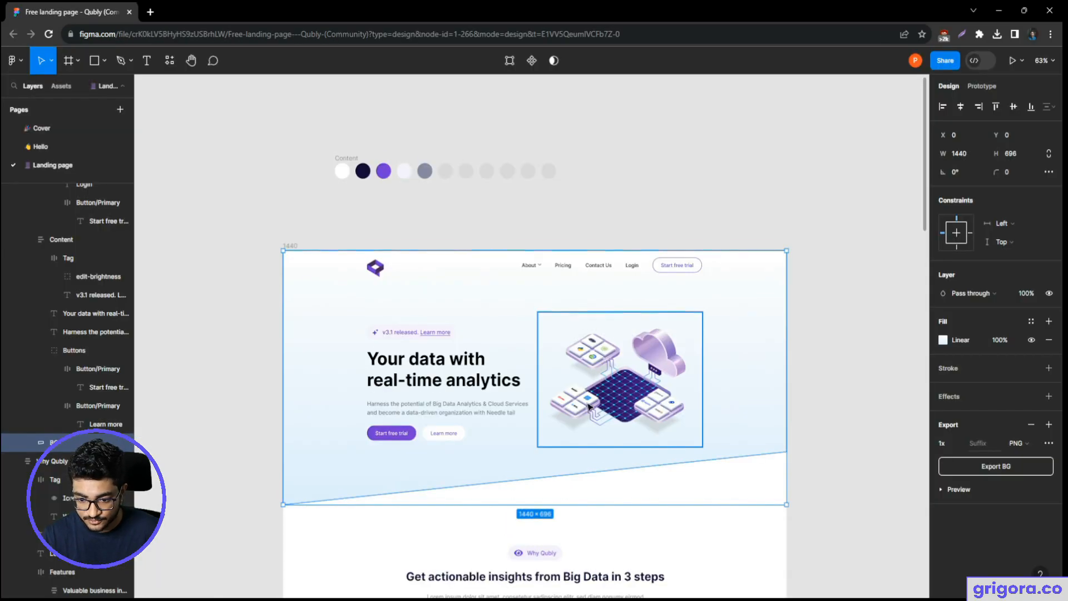
scroll(589, 407, "down", 5)
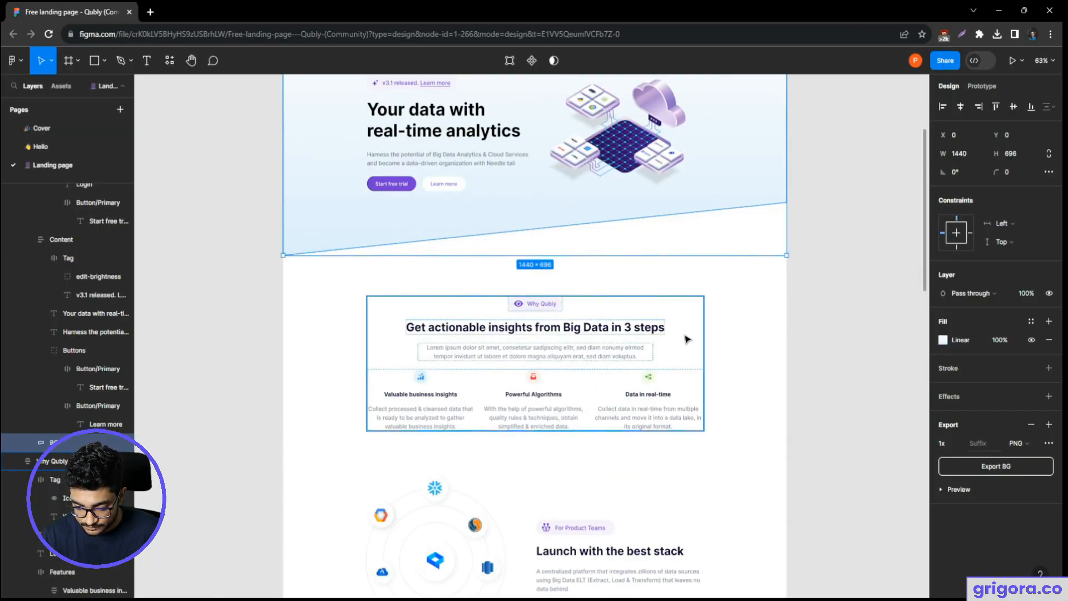
left_click(688, 339)
scroll(558, 347, "up", 3)
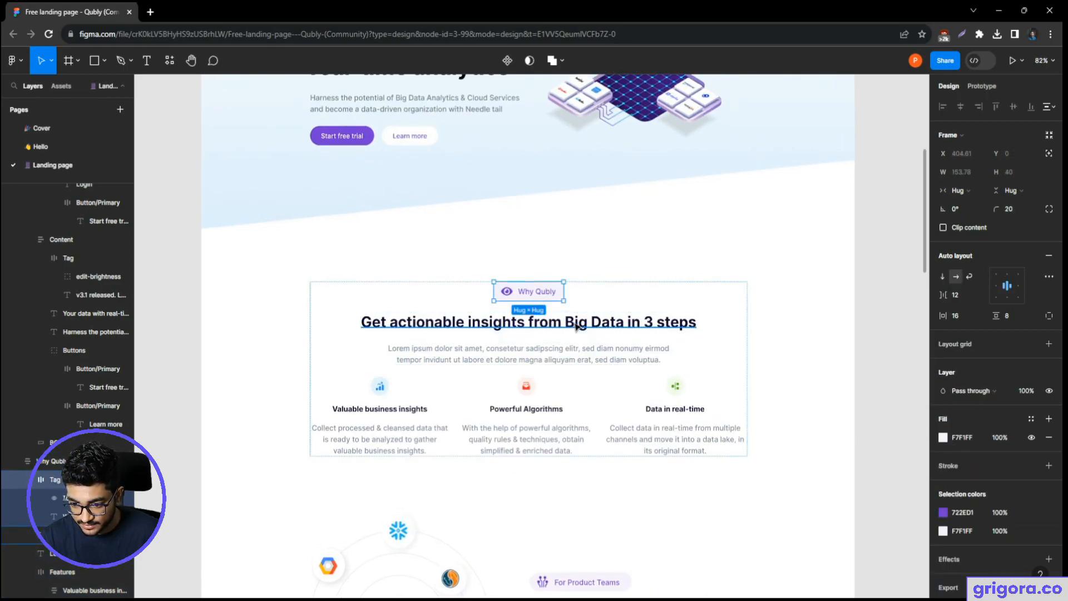
left_click(577, 326)
left_click(579, 360)
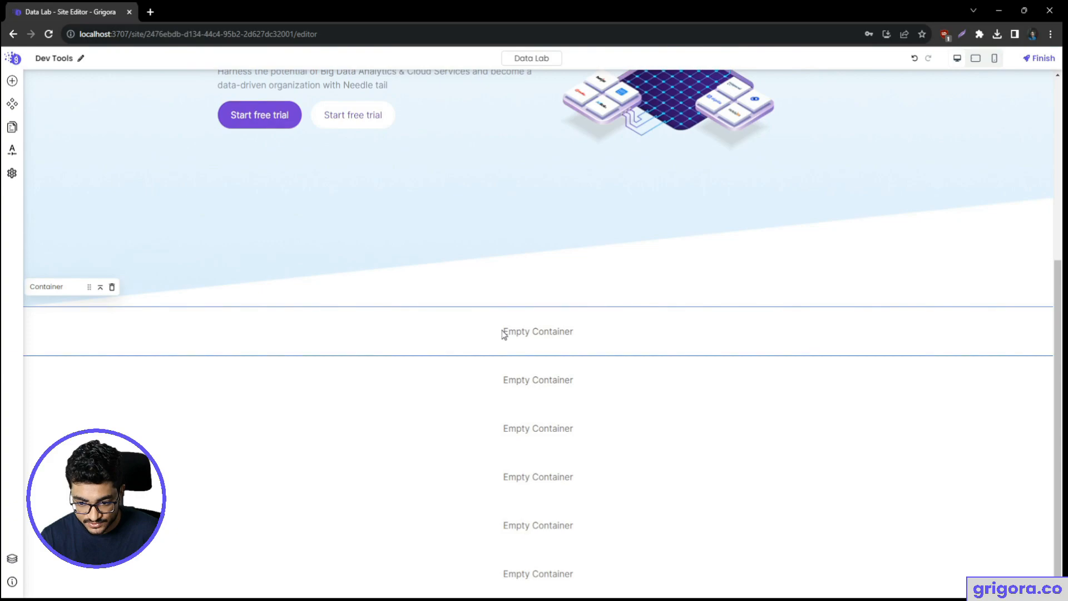
left_click(12, 81)
type("cto")
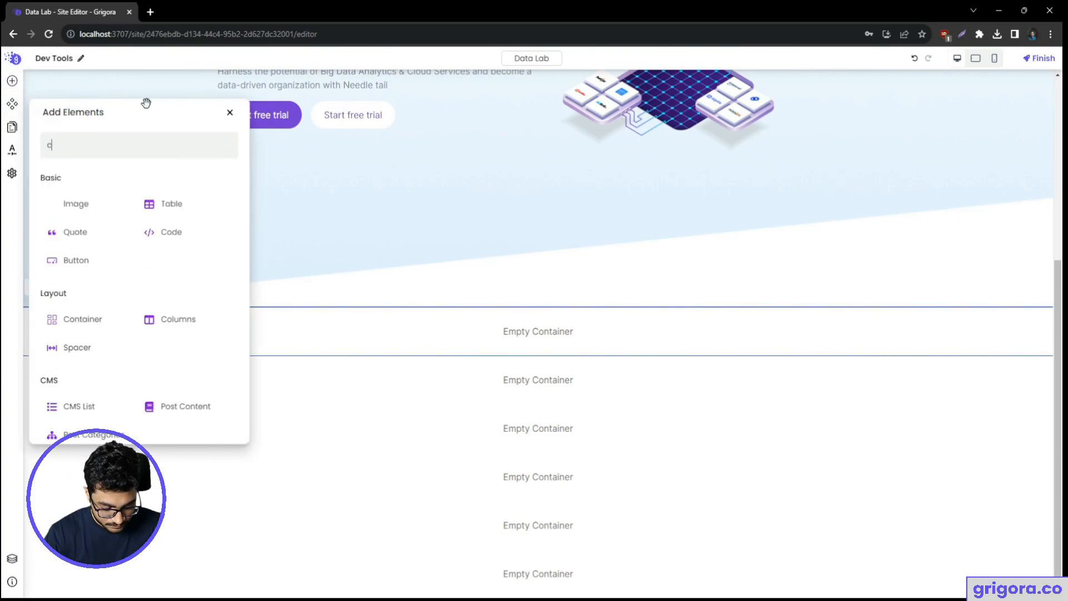
key("BackSpace")
key("BackSpace")
key("BackSpace")
key("BackSpace")
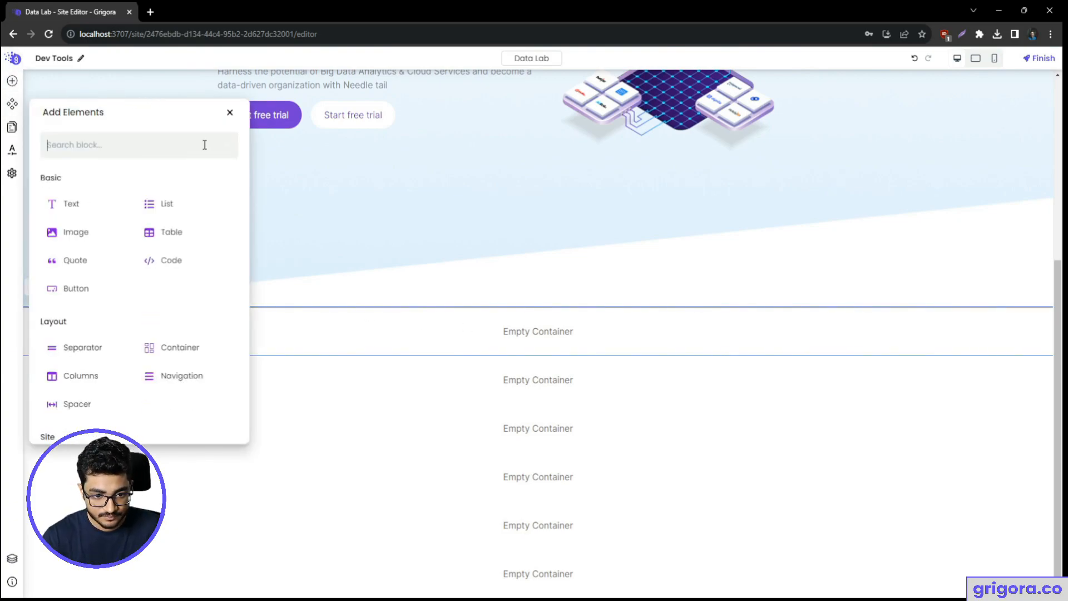
- Rename the first empty container below the hero as "Section 1"
left_click(386, 340)
type("s")
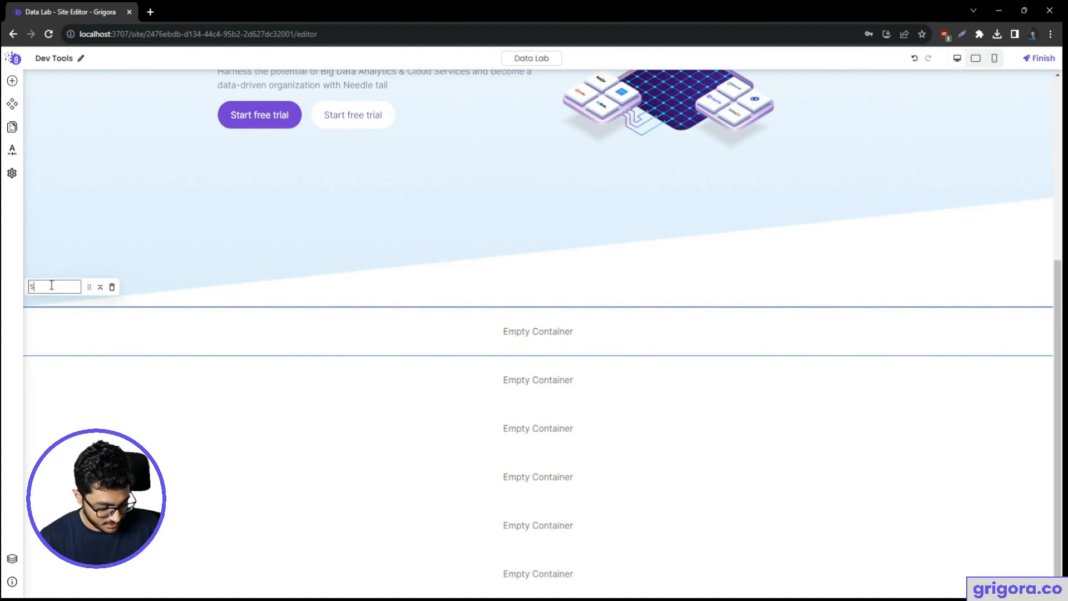
type("ection 1")
key("Return")
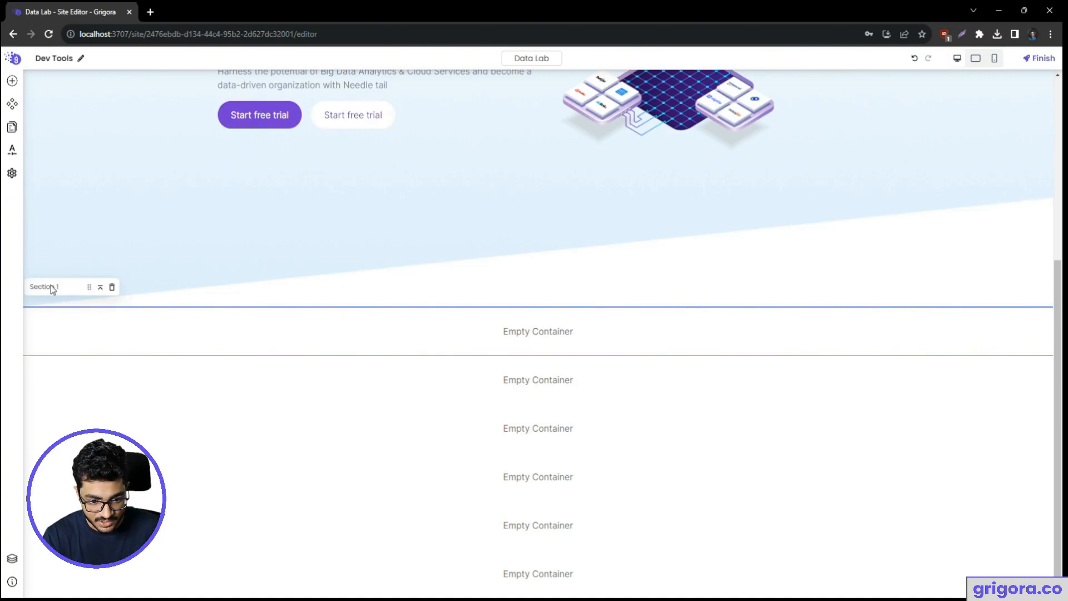
- Insert a new container element inside Section 1
left_click(11, 81)
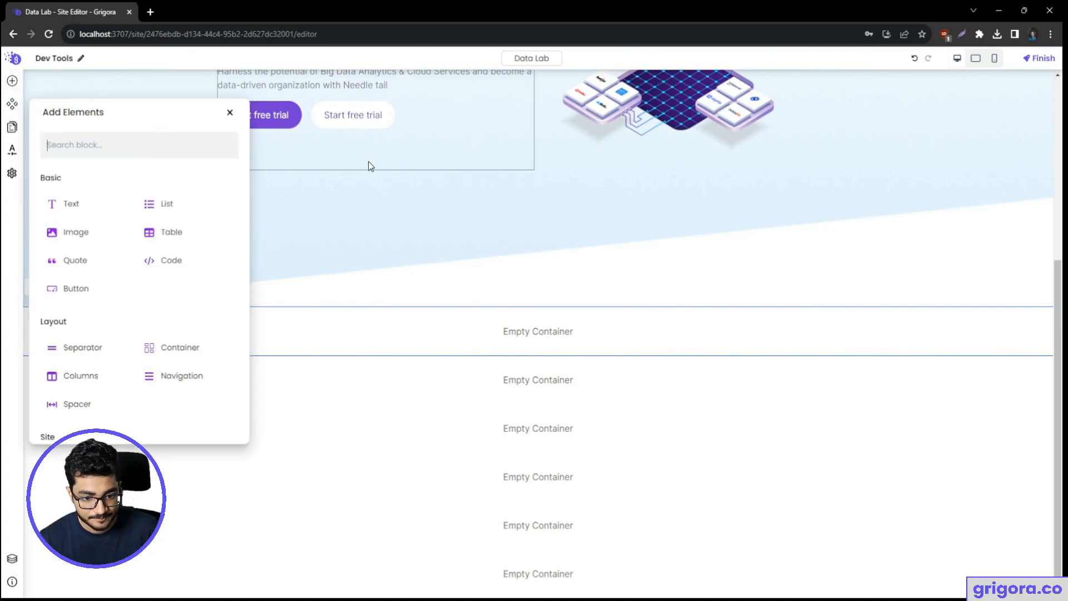
type("conta")
left_click_drag(84, 201, 464, 342)
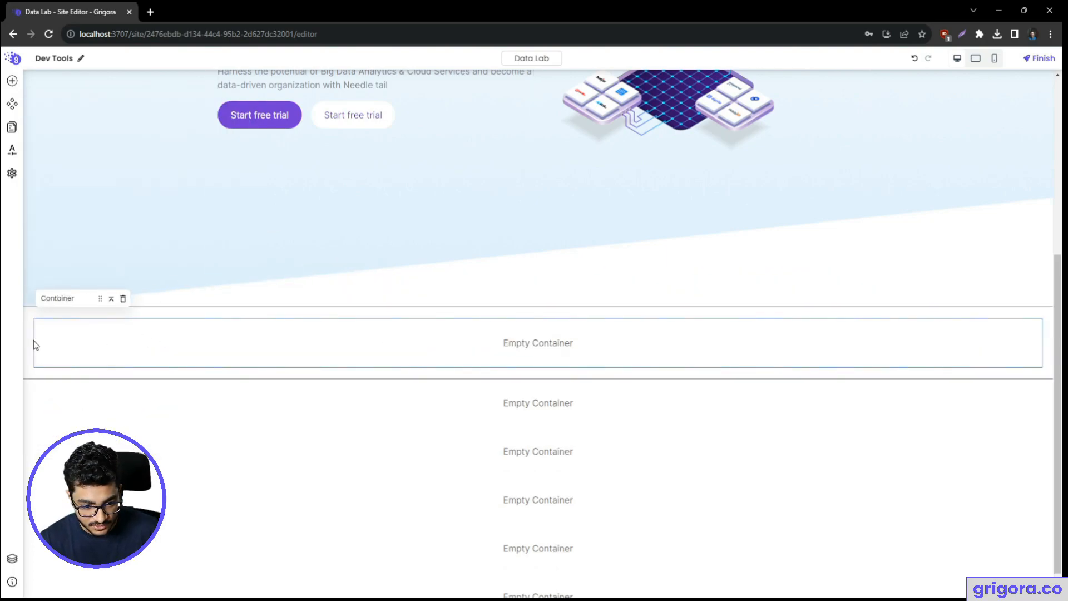
- Duplicate the container inside Section 1 three times
right_click(99, 341)
left_click(132, 442)
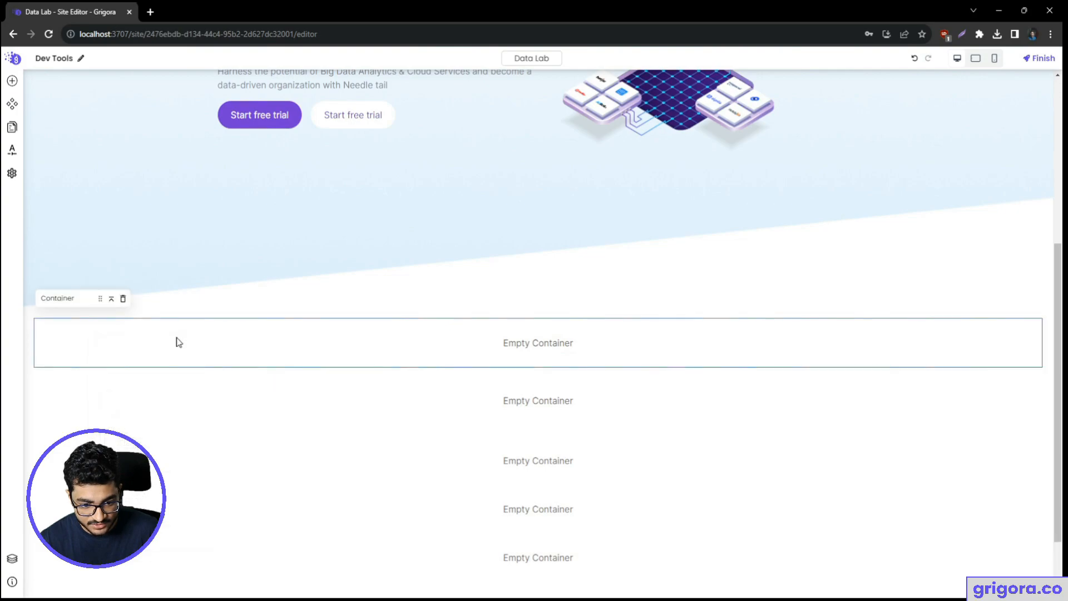
right_click(176, 338)
left_click(212, 444)
right_click(301, 330)
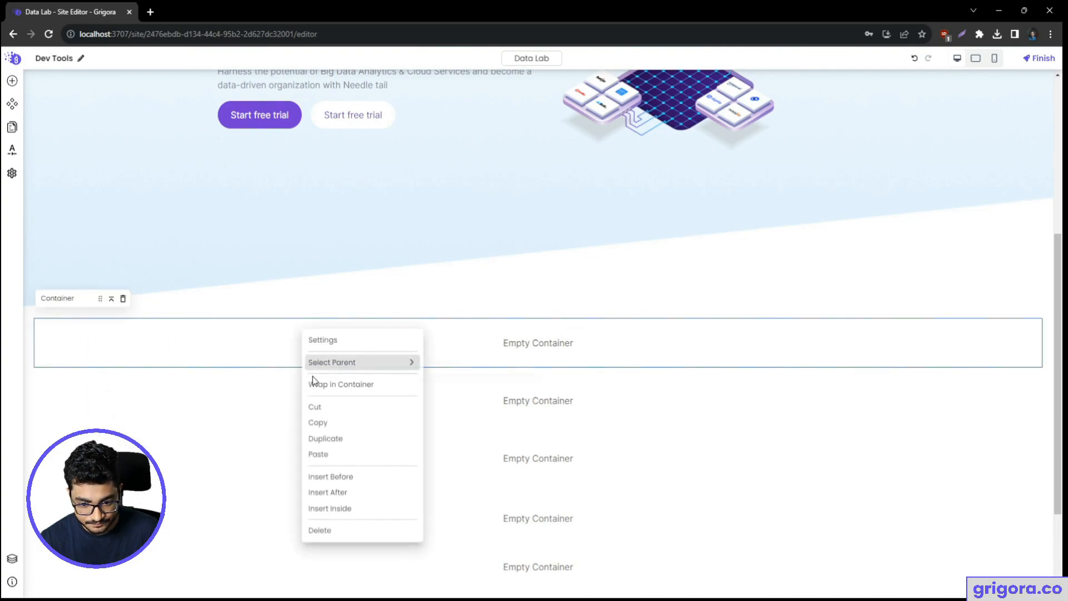
left_click(326, 443)
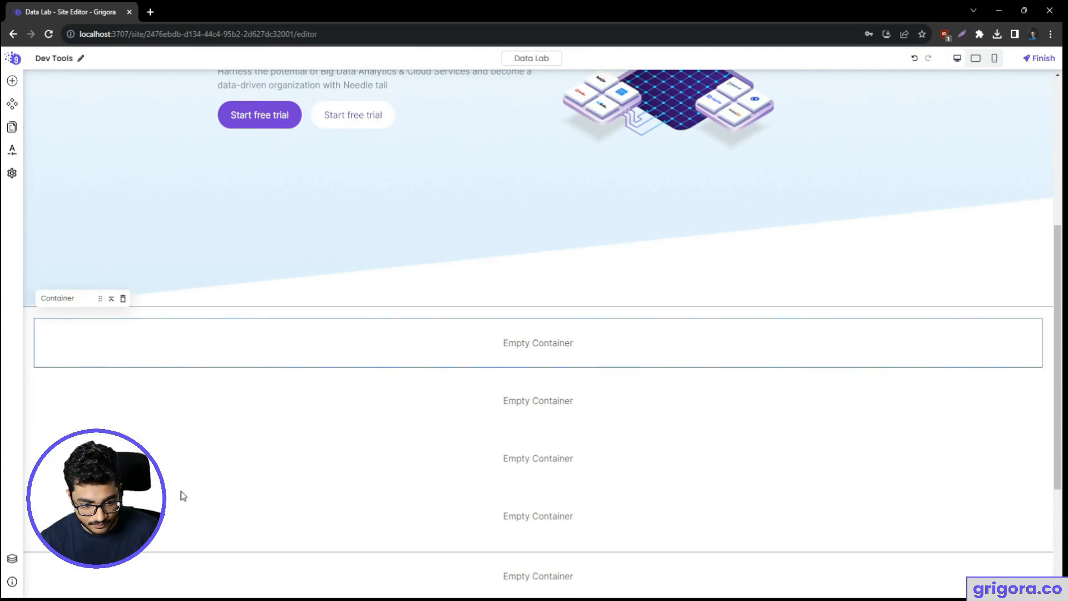
- Check the "Why Qubly" tag in the Figma design and wrap Section 1's first inner container in another container
key("alt+Tab")
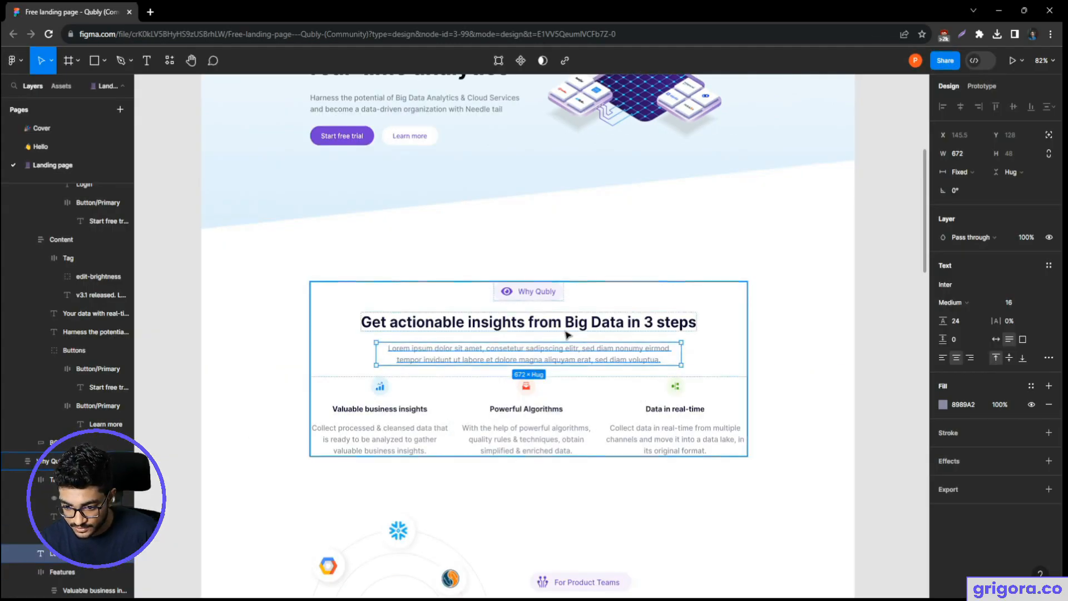
key("alt+Tab")
key("alt+Tab")
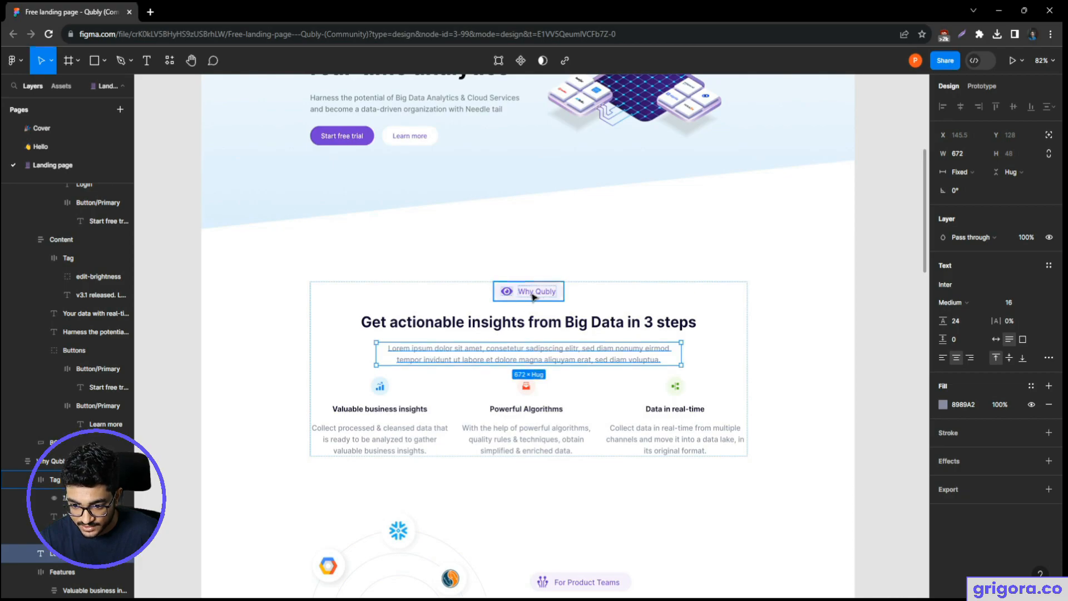
key("alt+Tab")
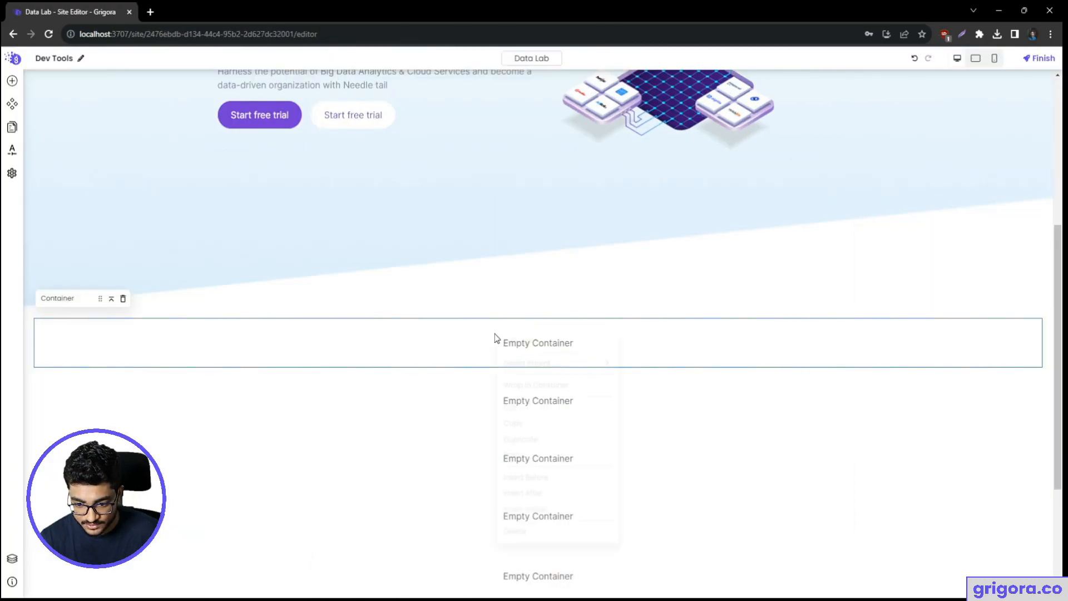
right_click(444, 335)
left_click(495, 393)
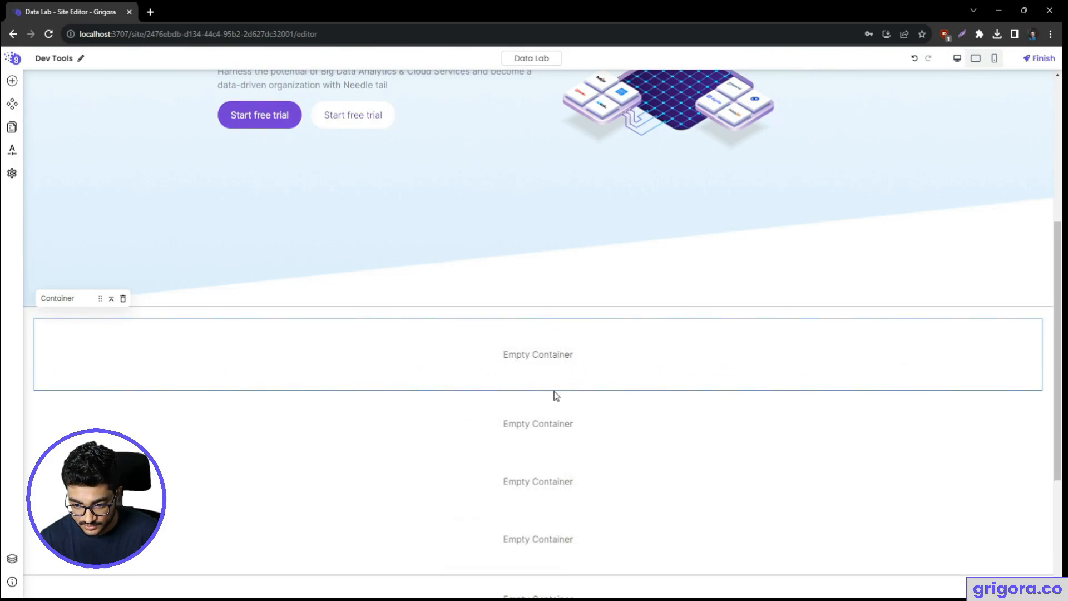
- Set the innermost container's width to Auto and switch its wrapper to flex display with centred alignment
key("alt+Tab")
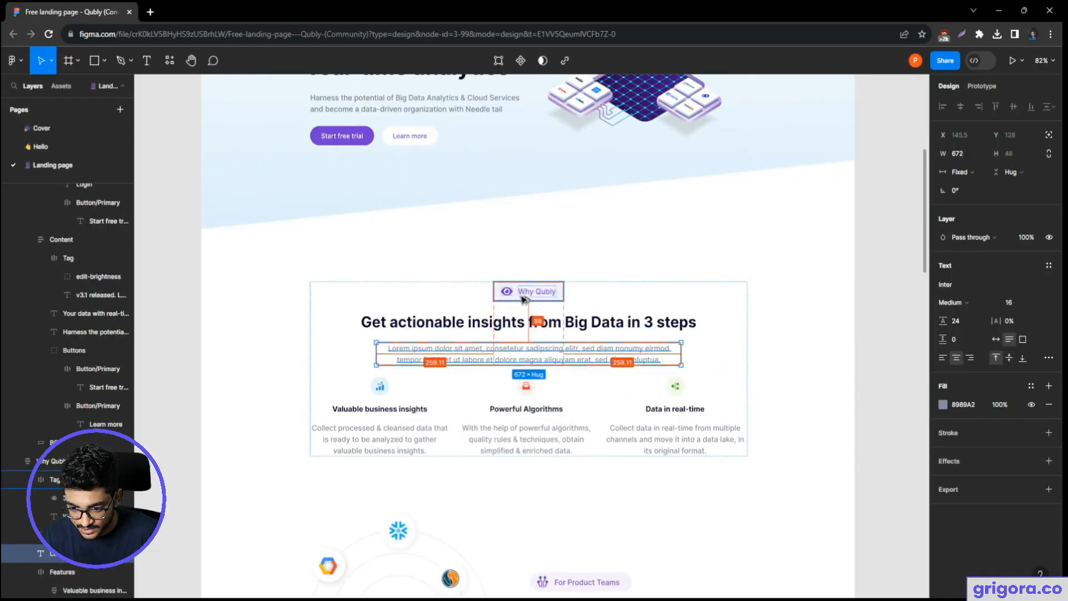
key("alt+Tab")
right_click(527, 345)
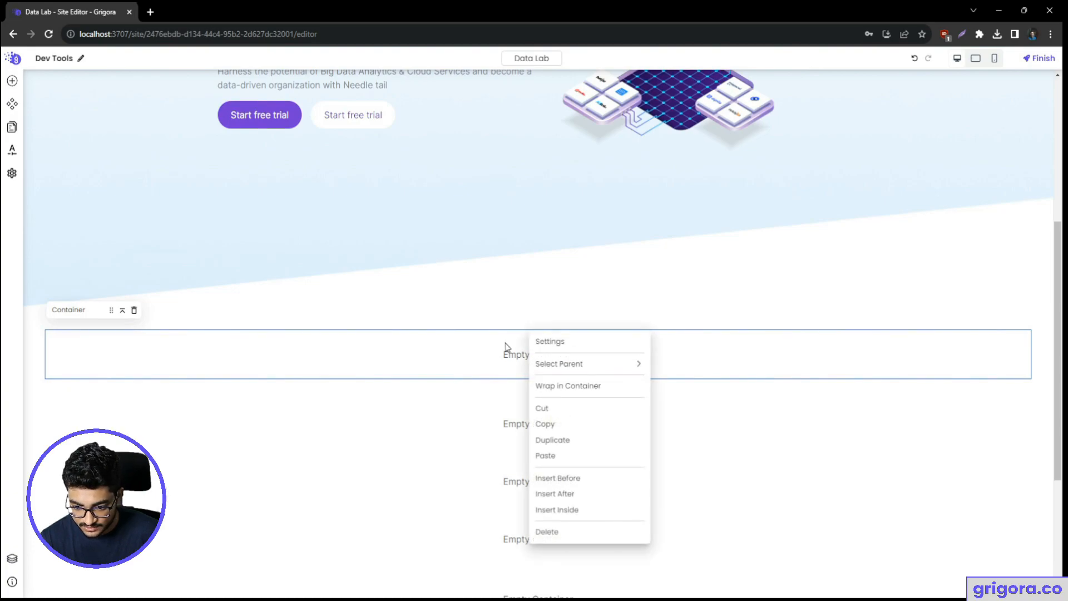
left_click(562, 345)
left_click(860, 268)
left_click(883, 292)
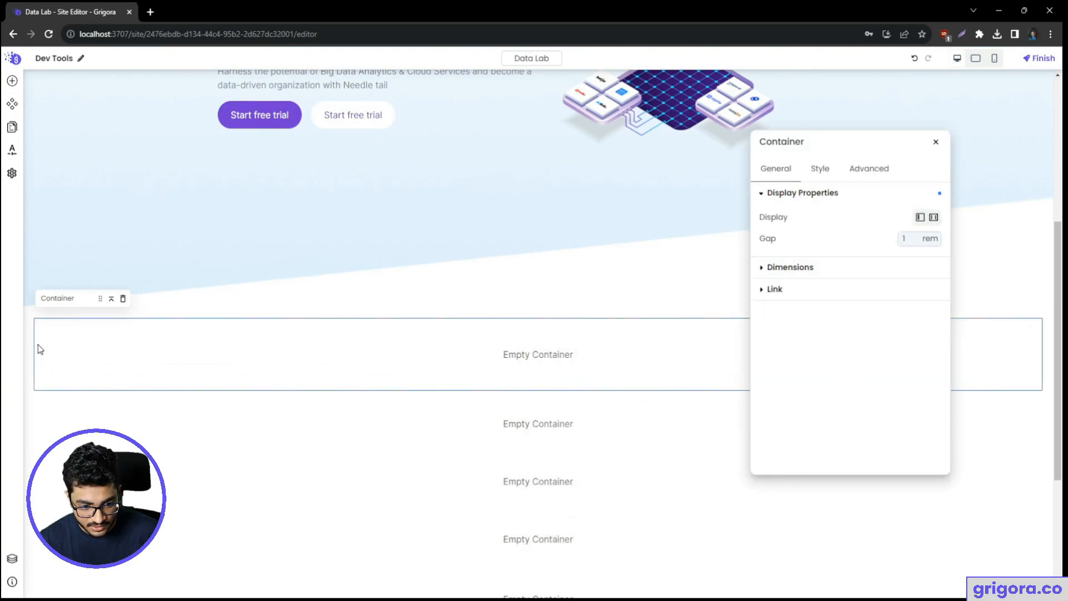
left_click(933, 218)
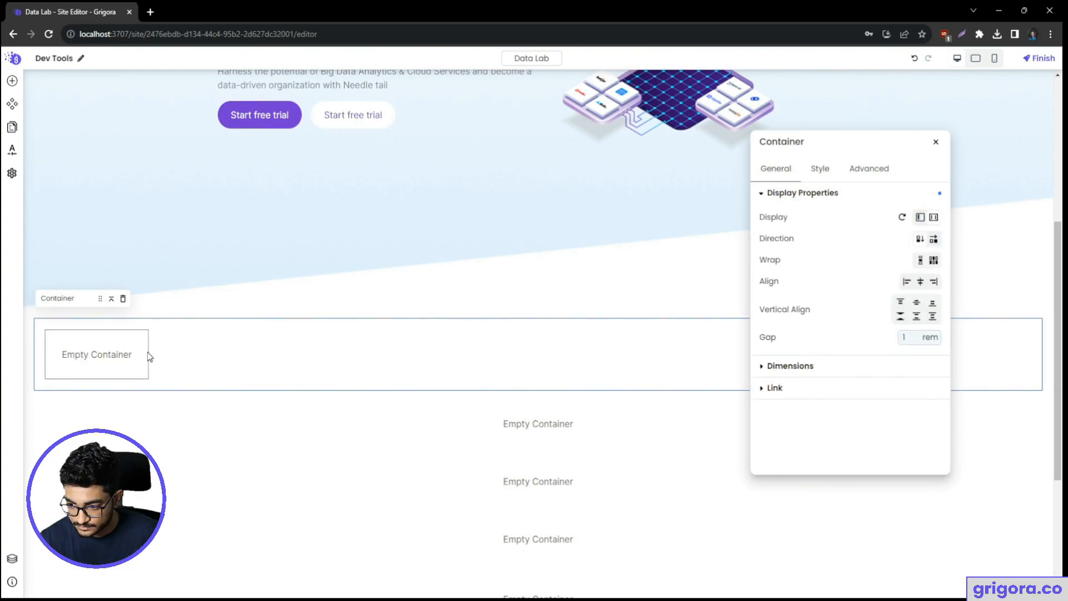
left_click(922, 282)
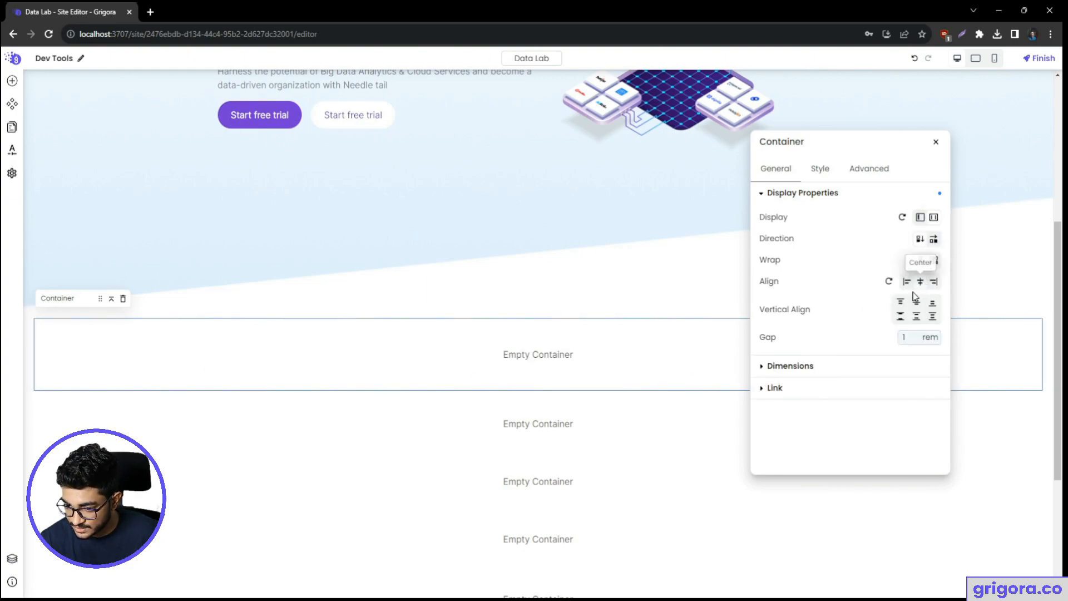
- Compare with the Figma tag and switch the innermost container to flex display with a row direction
left_click(562, 353)
key("alt+Tab")
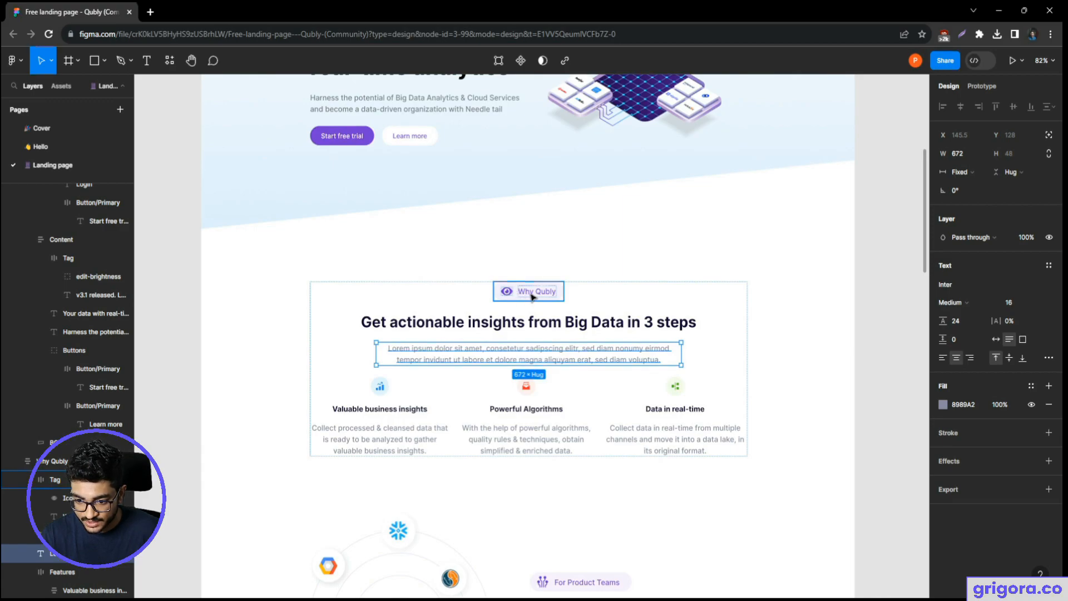
key("alt+Tab")
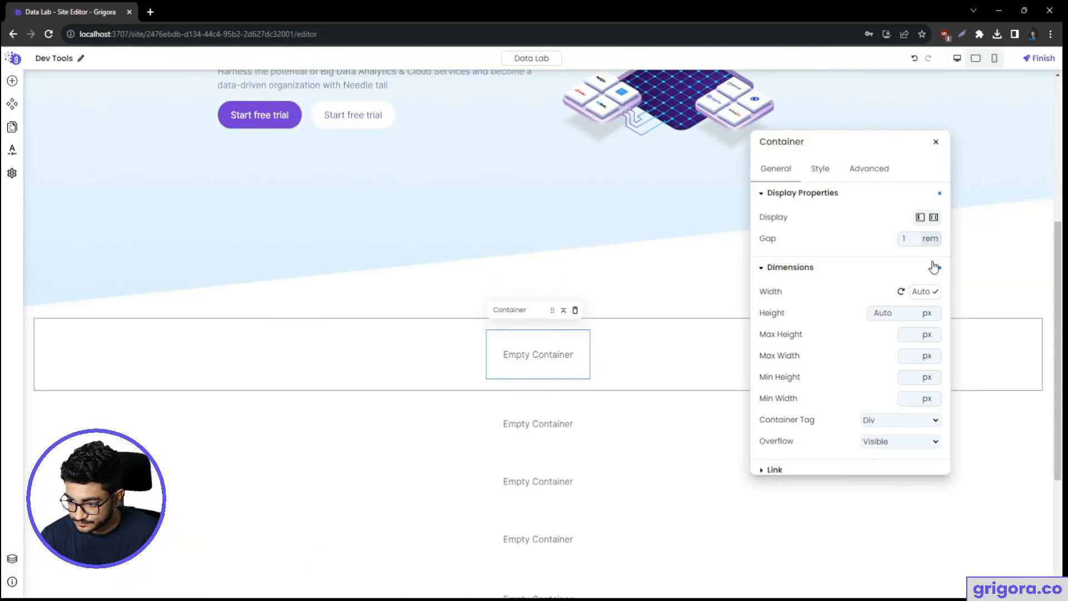
left_click(934, 218)
left_click(934, 240)
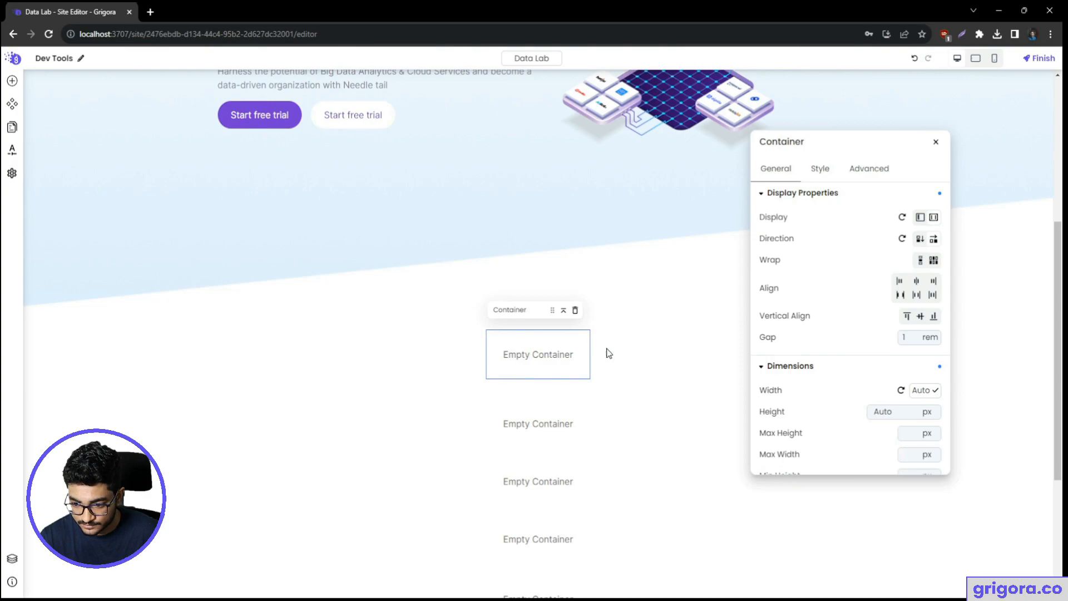
- Insert an Icon element into the innermost container of Section 1
left_click(12, 81)
type("icon")
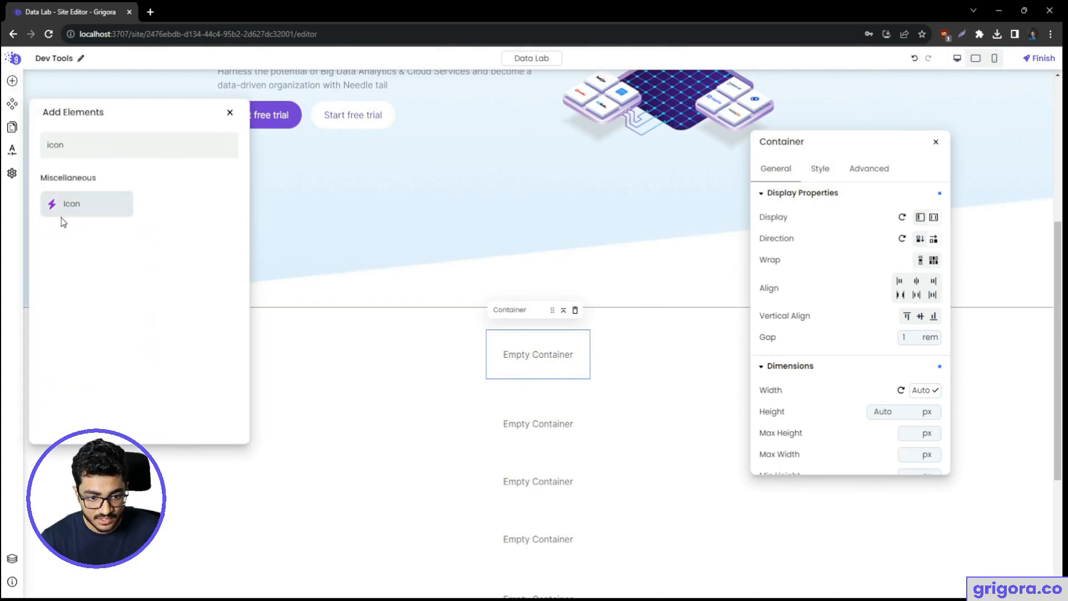
left_click_drag(67, 204, 512, 356)
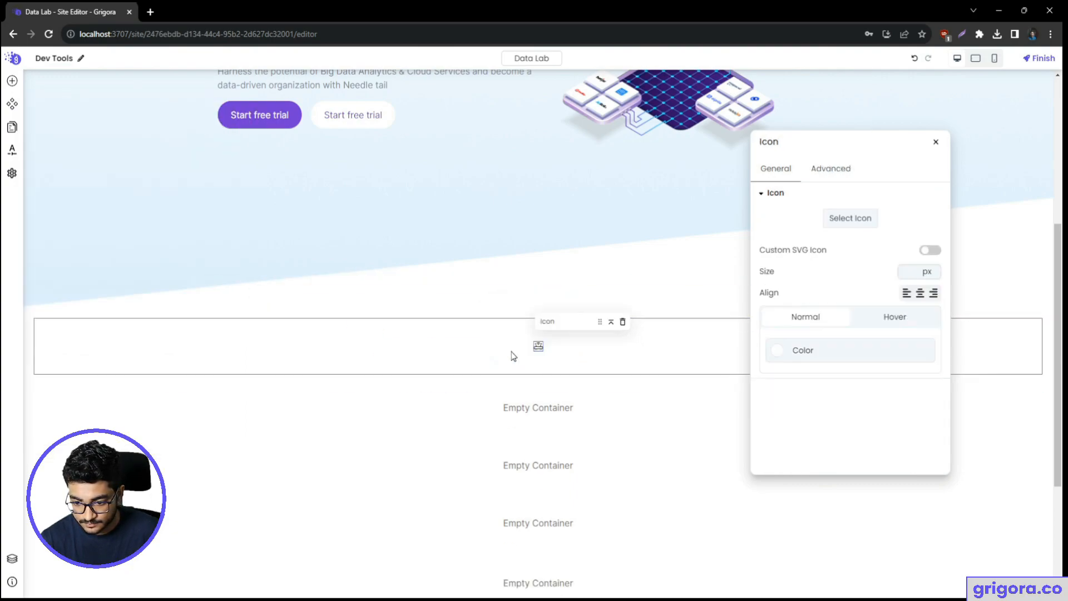
- Add a Text element reading "Why Qubly" beside the icon and vertically centre the tag container's contents
left_click(12, 81)
type("text")
left_click_drag(74, 209, 536, 336)
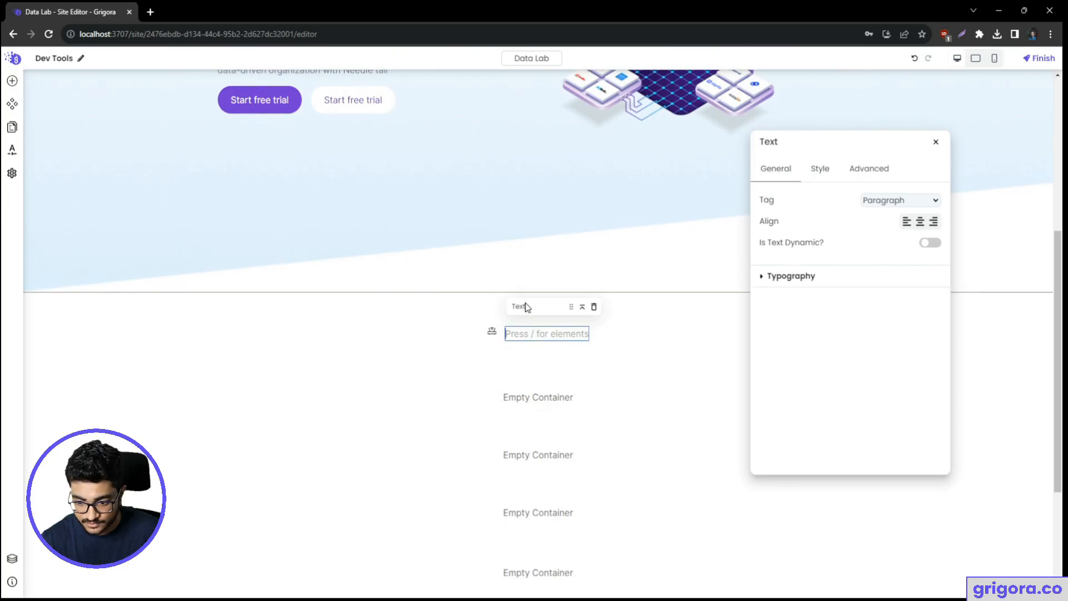
key("alt+Tab")
key("alt+Tab")
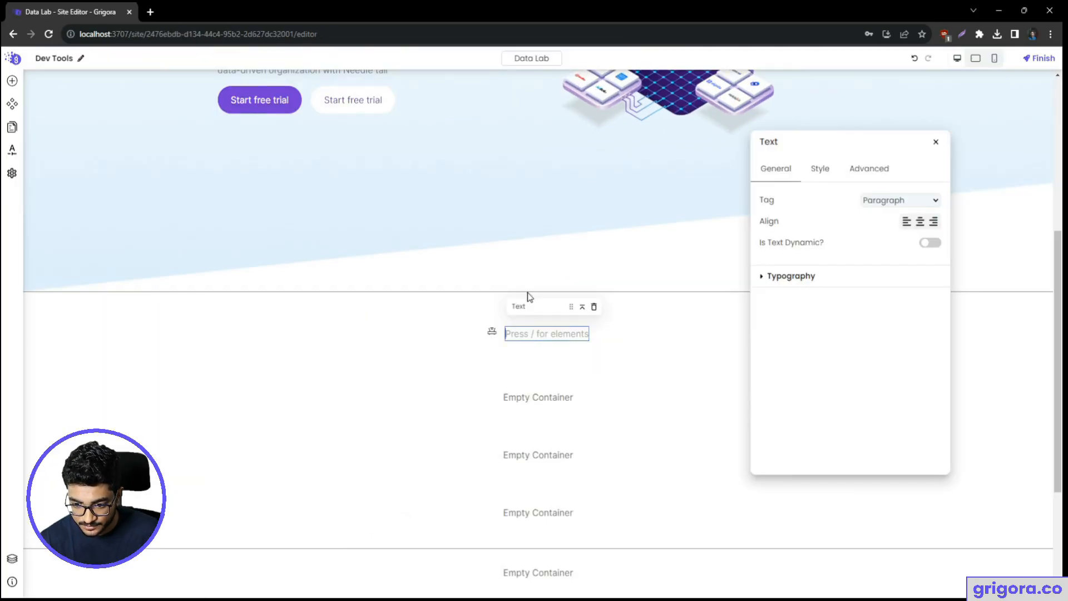
key("BackSpace")
type("Why Qubly")
left_click(509, 343)
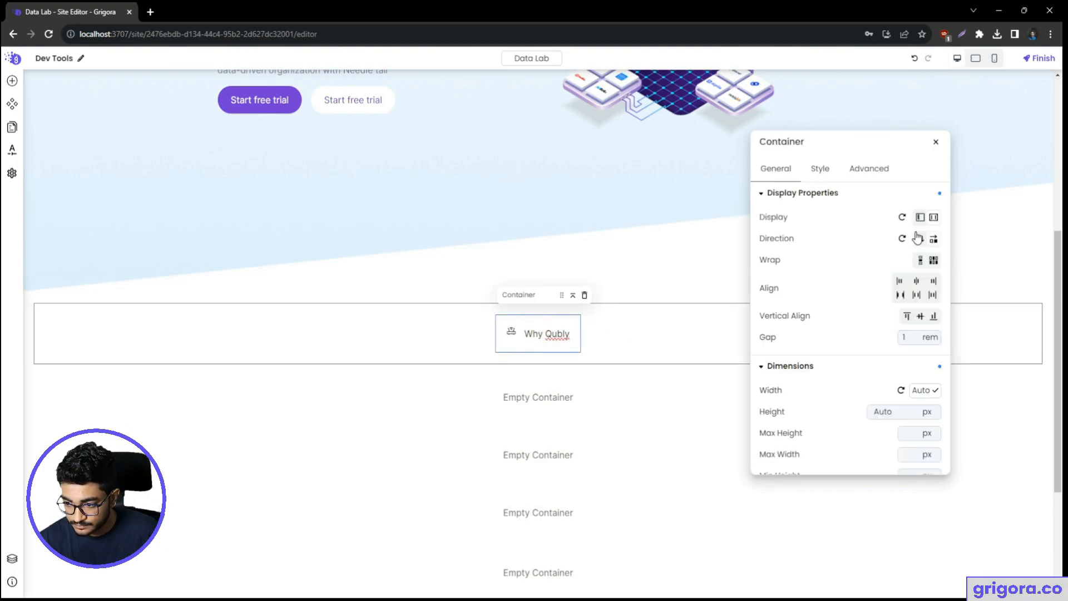
left_click(920, 316)
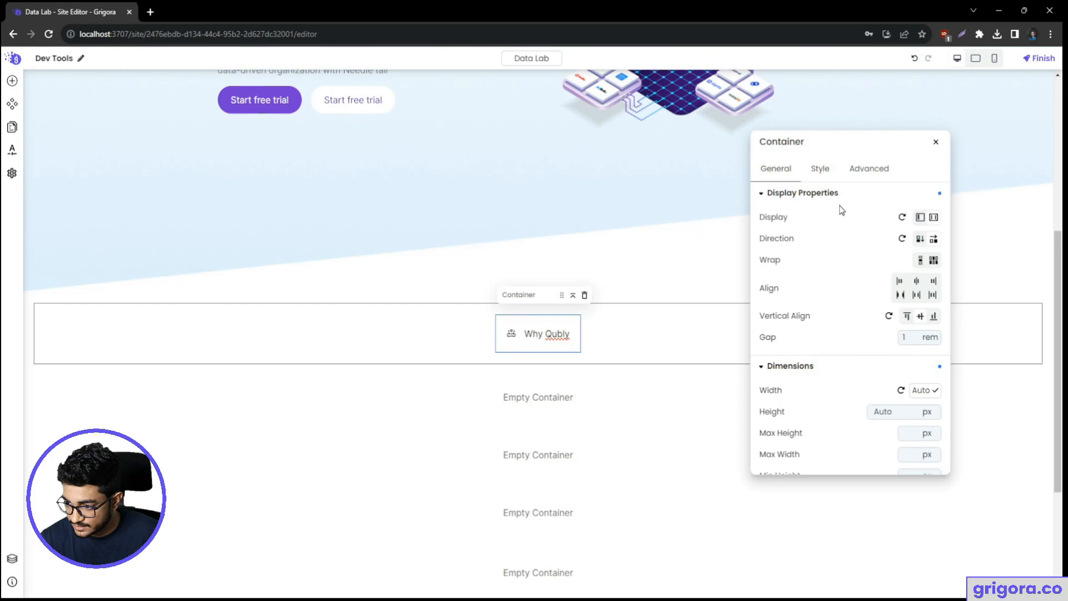
- Check the "Why Qubly" tag's padding in Figma, set the tag container's padding to 8 px and unlink the sides
key("alt+Tab")
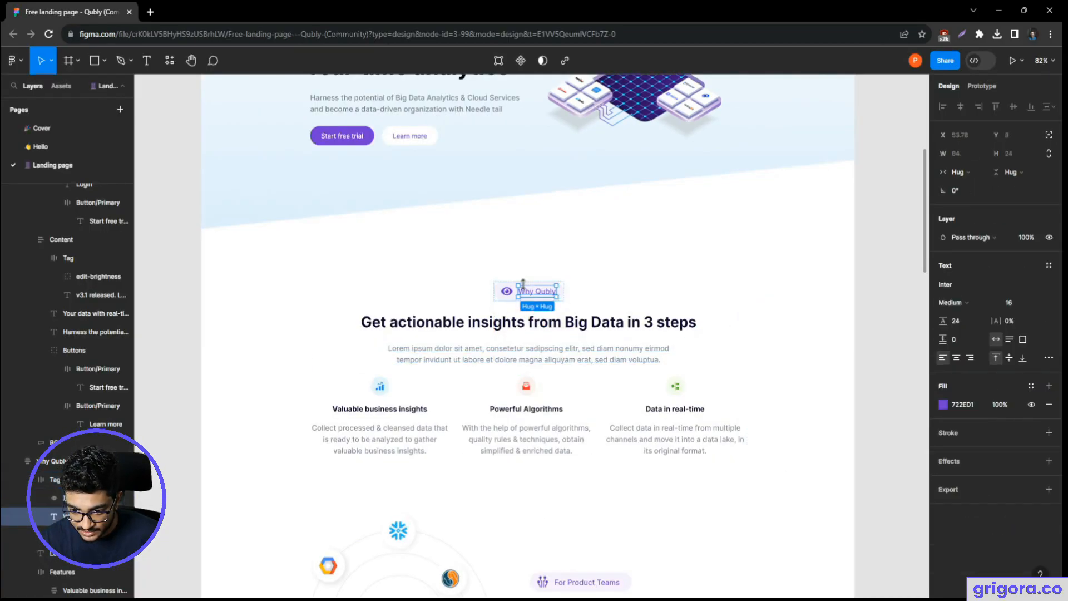
scroll(523, 284, "up", 5)
left_click(600, 303)
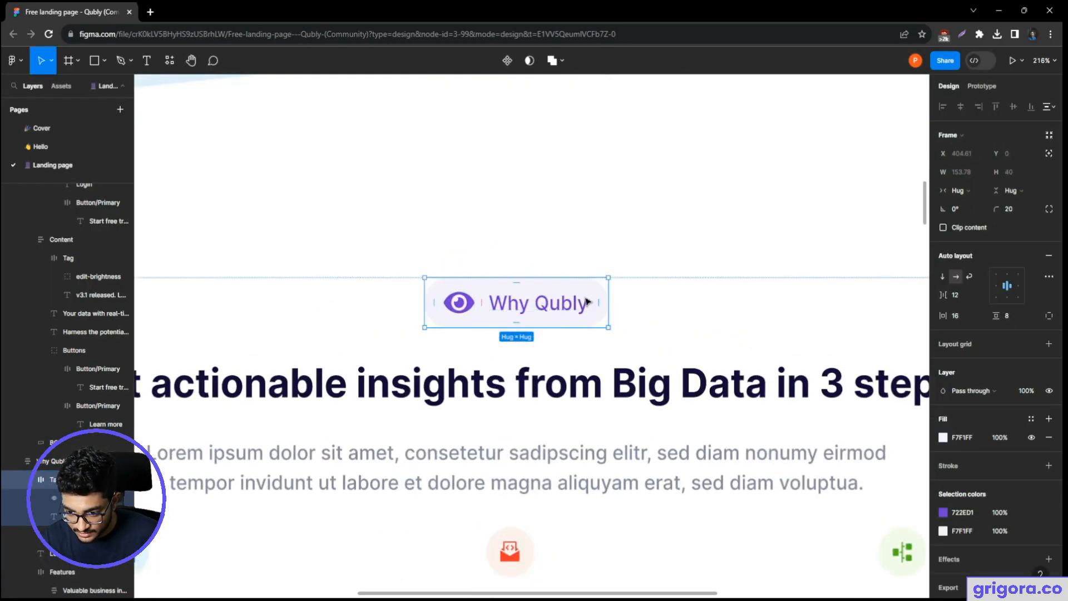
key("alt+Tab")
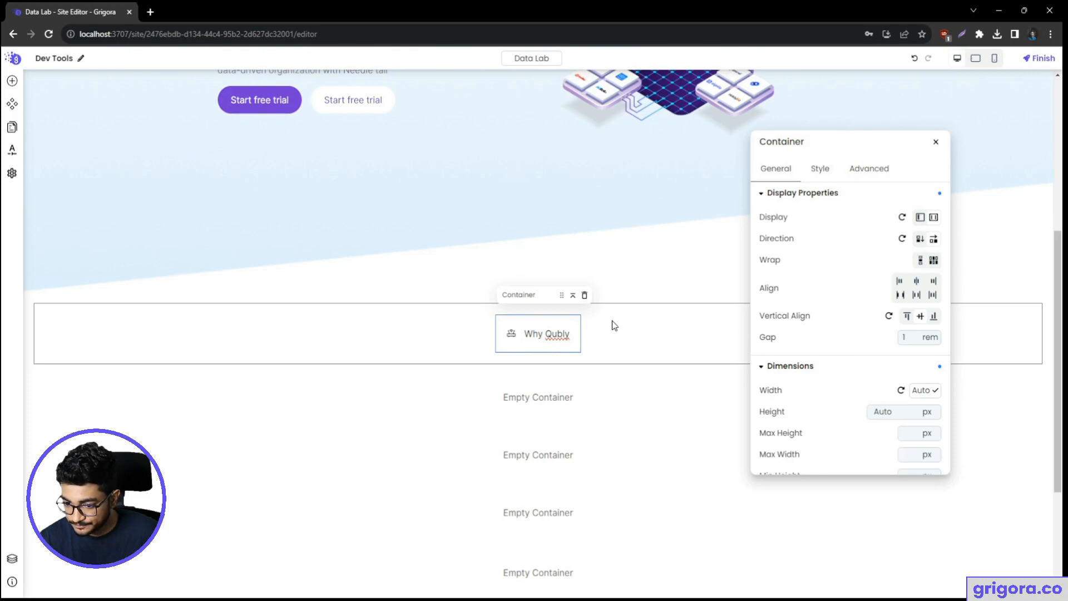
left_click(865, 172)
scroll(851, 355, "down", 1)
double_click(846, 332)
type("8")
left_click(851, 364)
- Set the tag container's left and right padding to 16 px
double_click(788, 363)
type("16")
double_click(901, 363)
type("61")
key("BackSpace")
key("BackSpace")
type("16")
scroll(859, 217, "up", 2)
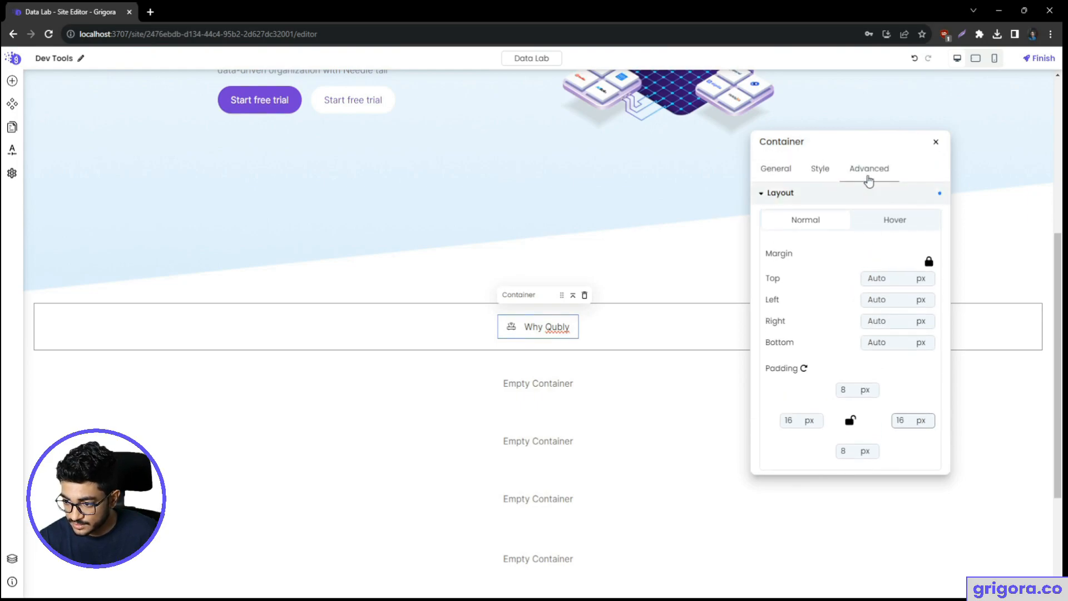
- Round the tag container's corners with a border radius of 50 px
scroll(838, 370, "down", 3)
left_click(821, 319)
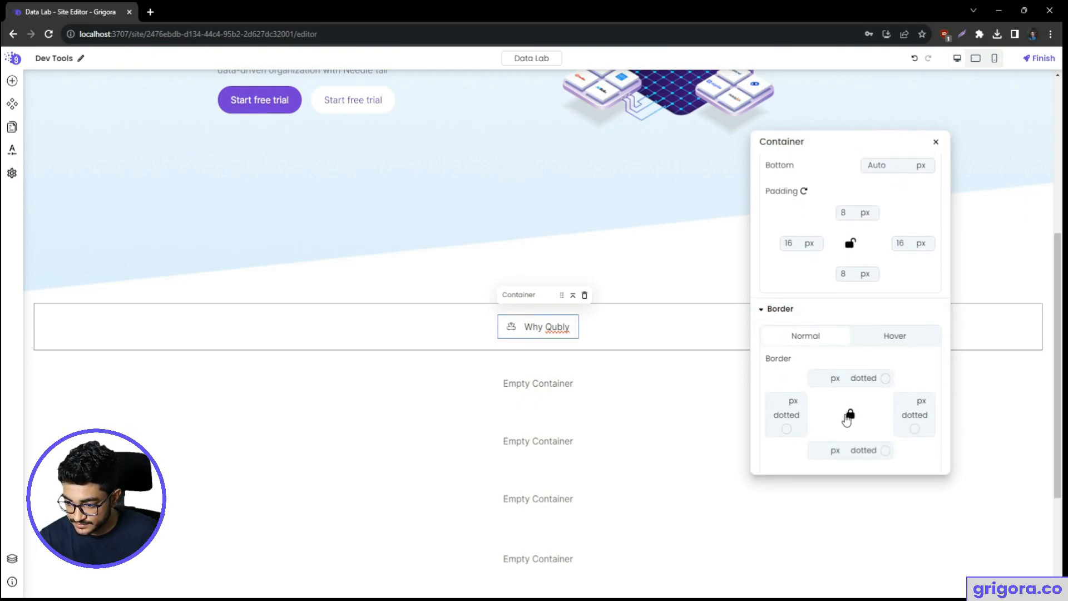
scroll(812, 361, "down", 3)
type("0")
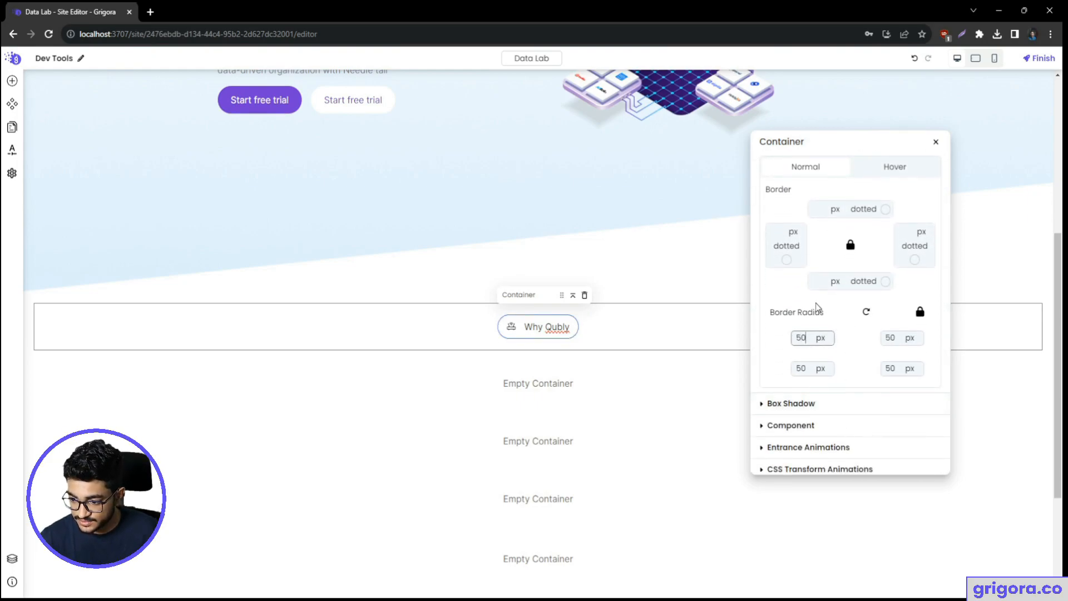
- Give the tag container a solid background in the light lavender palette colour
scroll(815, 278, "up", 5)
left_click(819, 172)
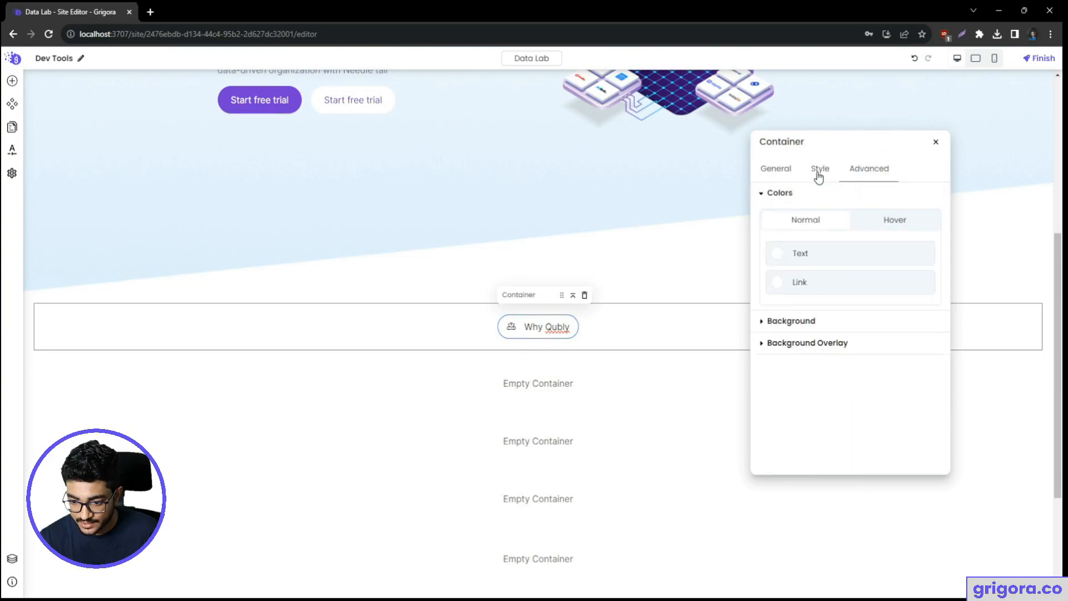
left_click(797, 325)
left_click(814, 397)
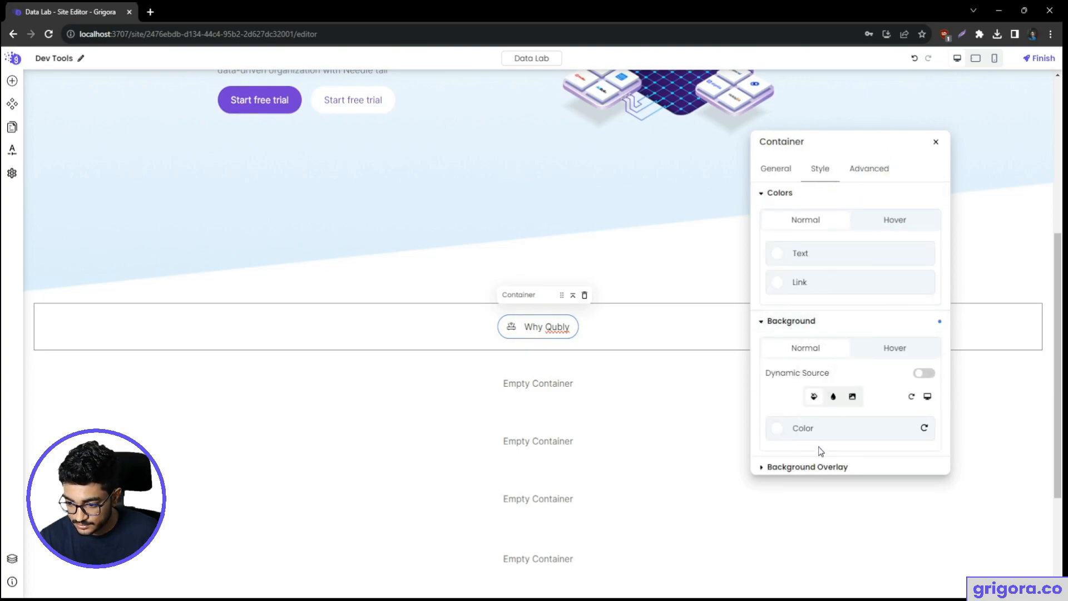
left_click(781, 429)
left_click(707, 498)
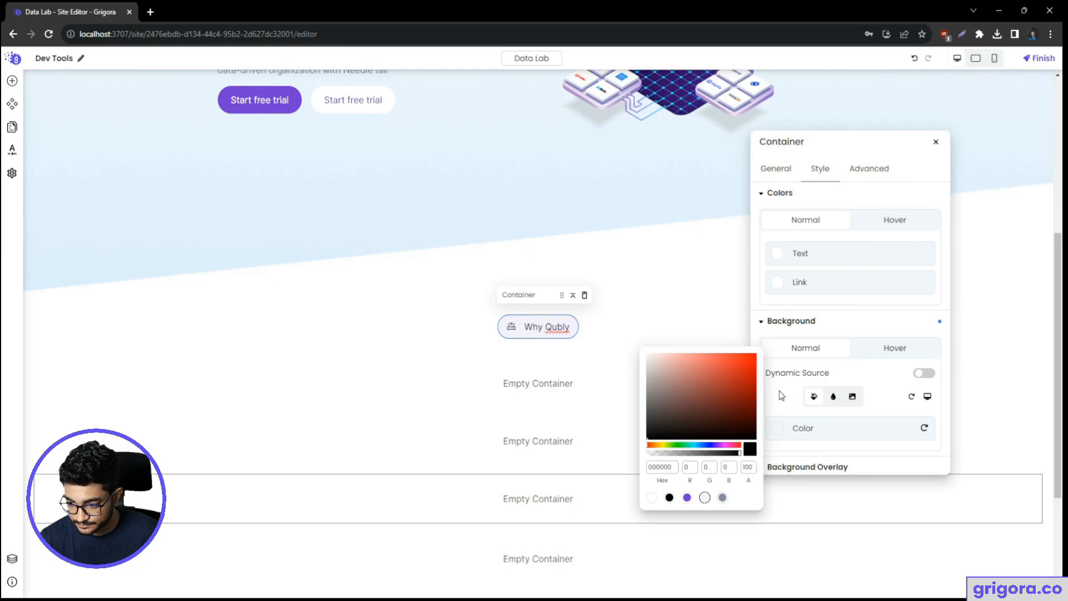
- Select the tag's icon, switch to Figma and copy the eye icon's SVG code with the SVG Export plugin in Dev Mode
left_click(511, 327)
key("alt+Tab")
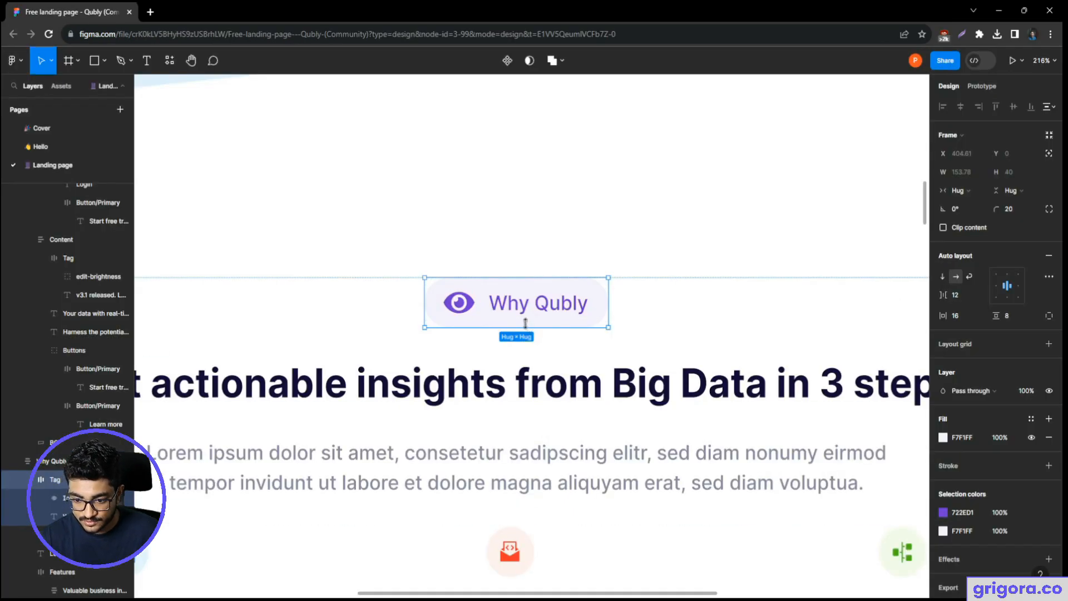
key("Escape")
double_click(462, 304)
double_click(462, 305)
key("Escape")
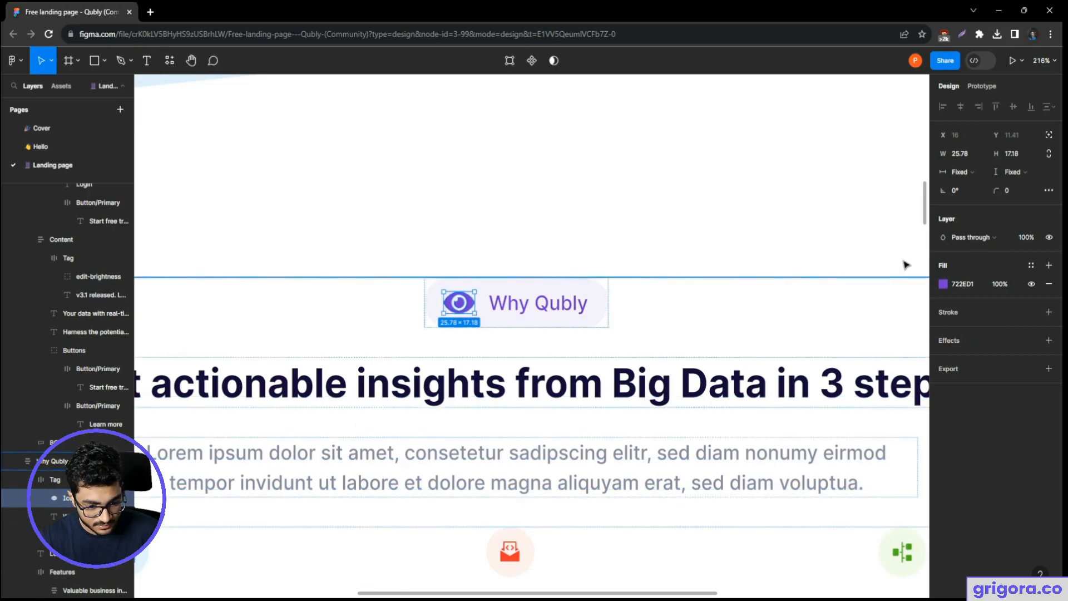
left_click(977, 63)
left_click(936, 87)
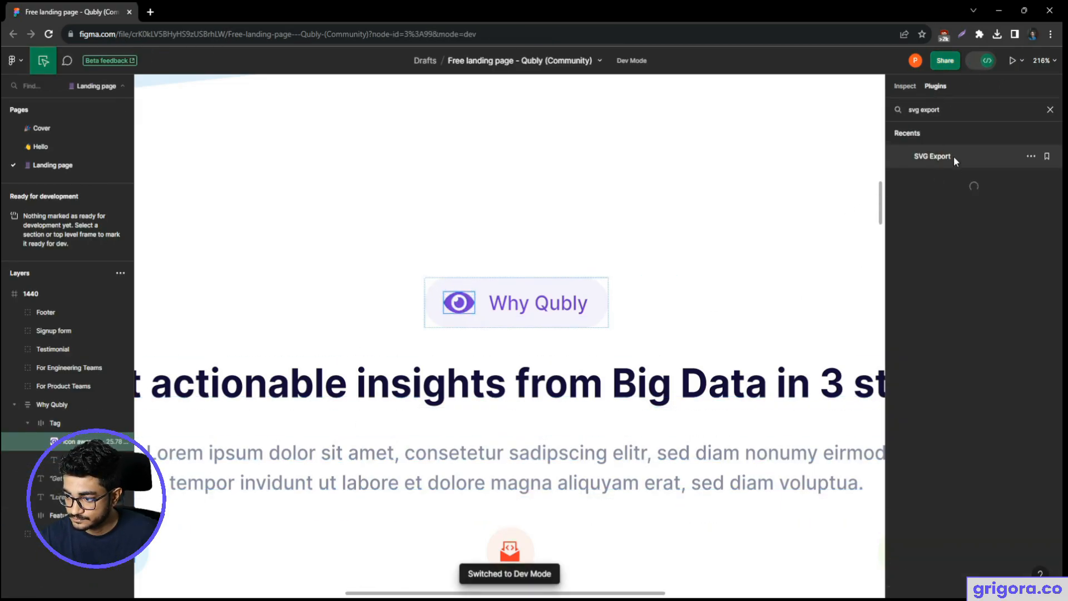
left_click(918, 160)
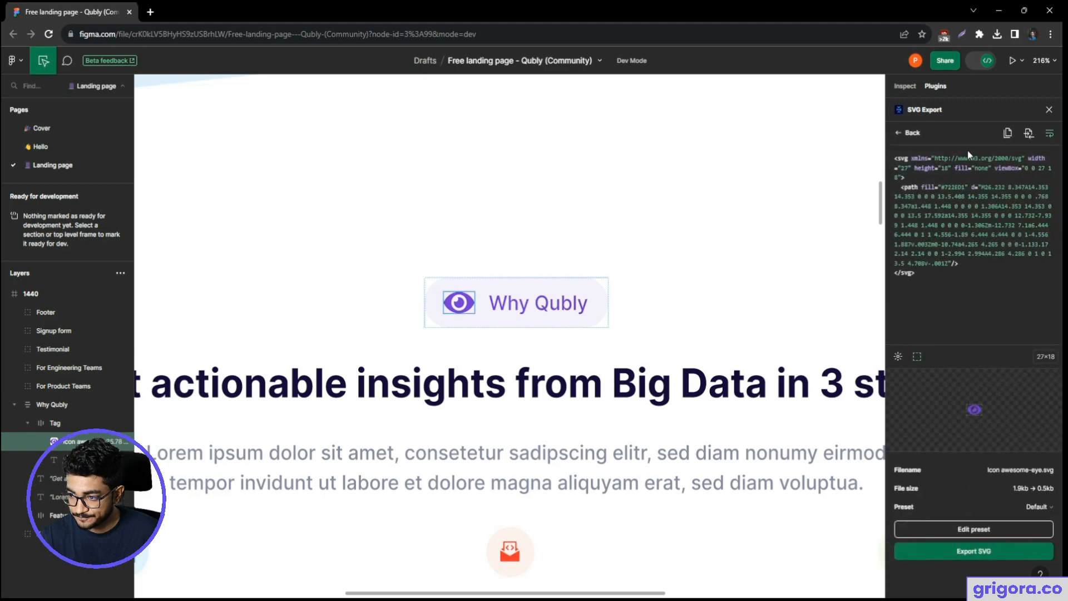
left_click(1012, 134)
- Return to Grigora, enable Custom SVG Icon for the tag's icon and paste the copied eye SVG code
key("alt+Tab")
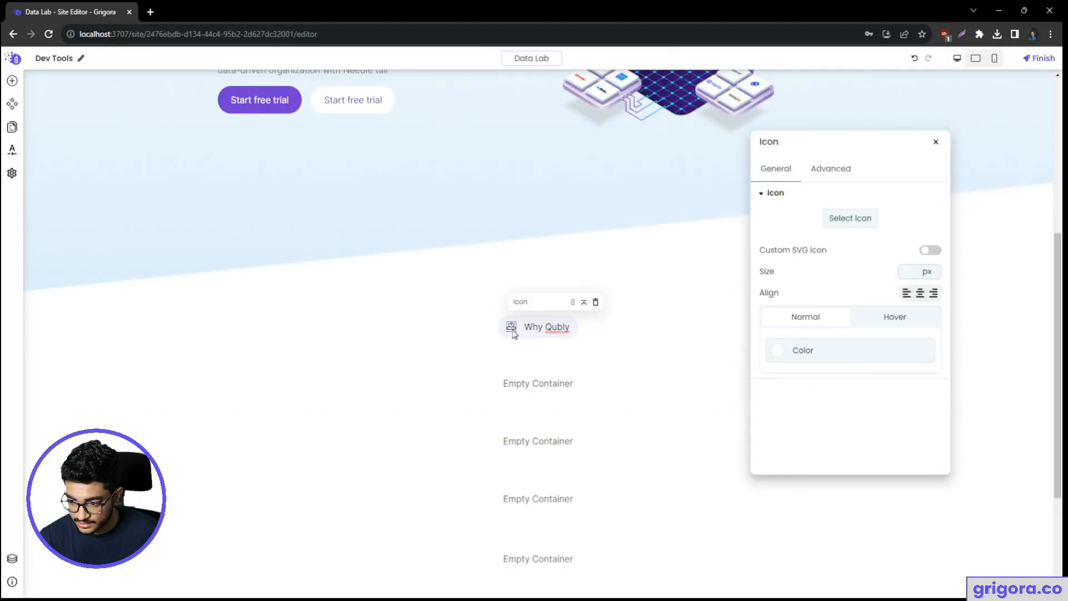
left_click(929, 252)
left_click(823, 298)
key("ctrl+v")
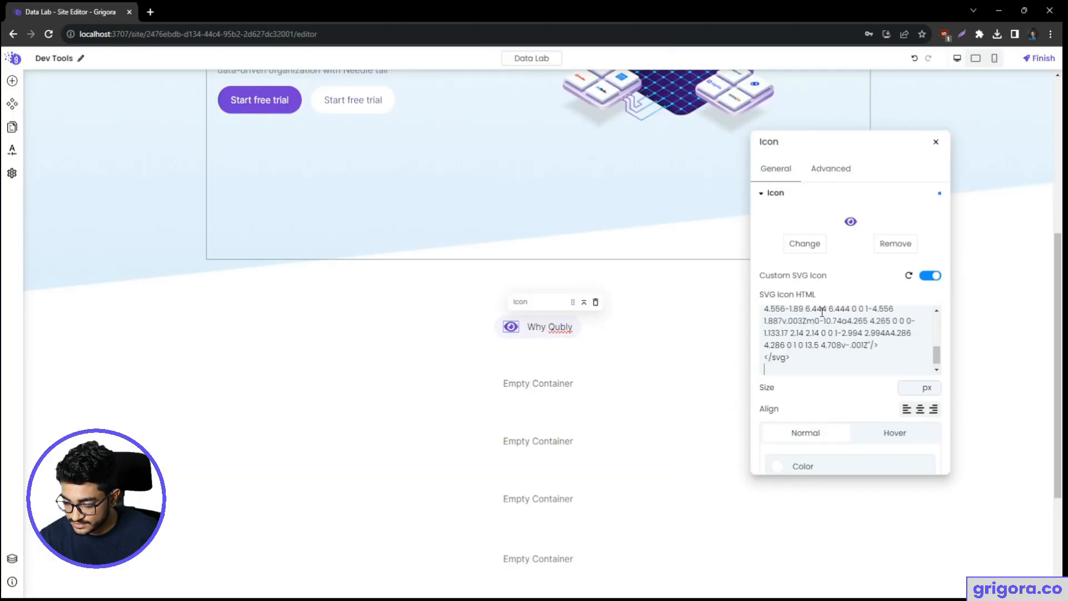
- Set the tag container's gap to 12 px and compare the tag with the Figma design
left_click(522, 328)
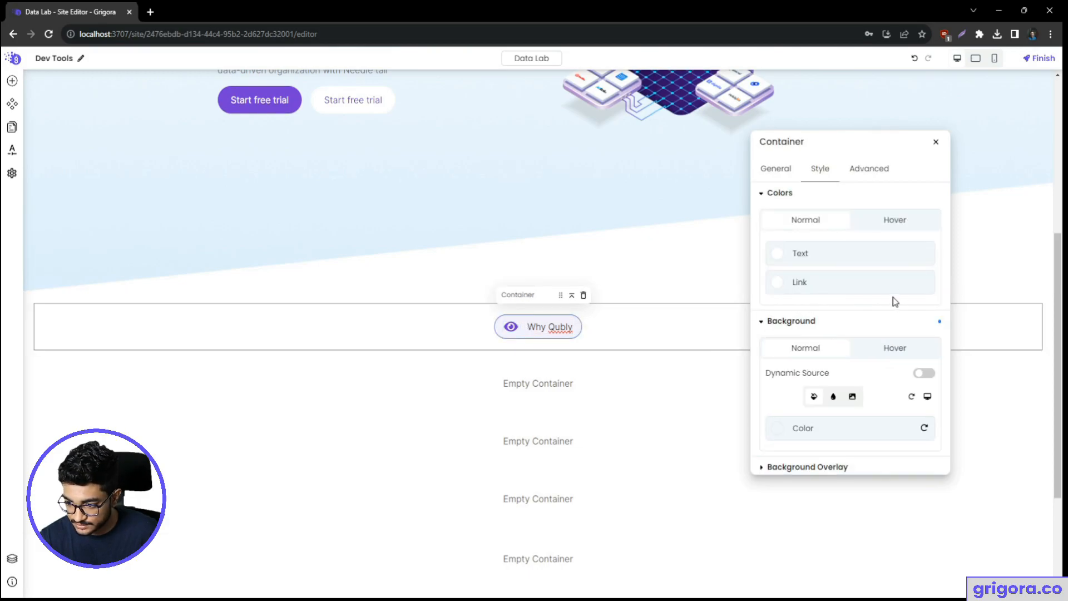
left_click(778, 171)
left_click(531, 327)
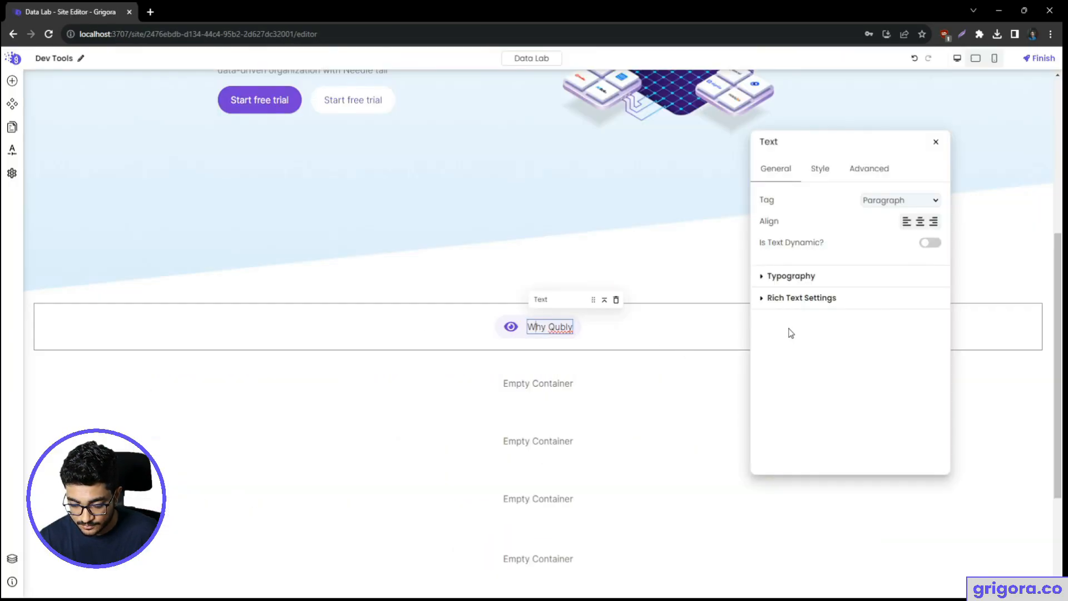
left_click(906, 280)
left_click(523, 331)
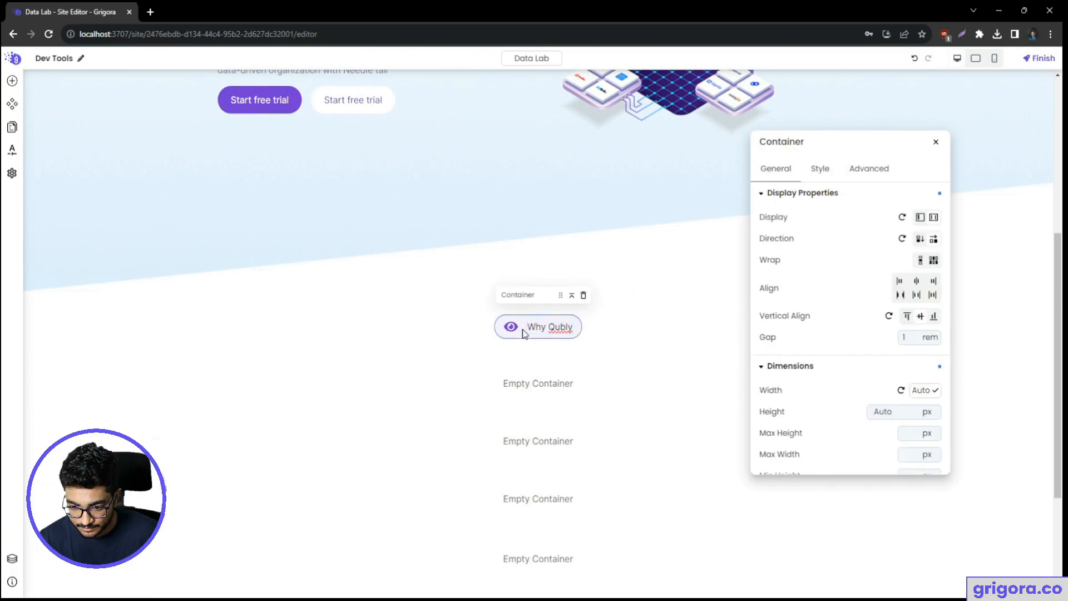
left_click(928, 338)
left_click(929, 351)
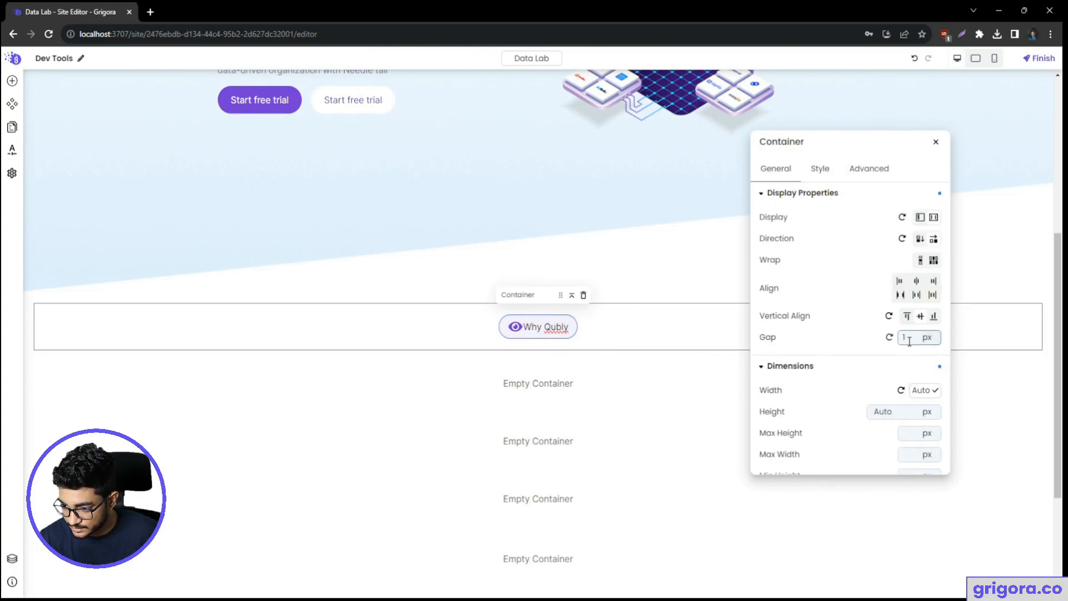
type("2")
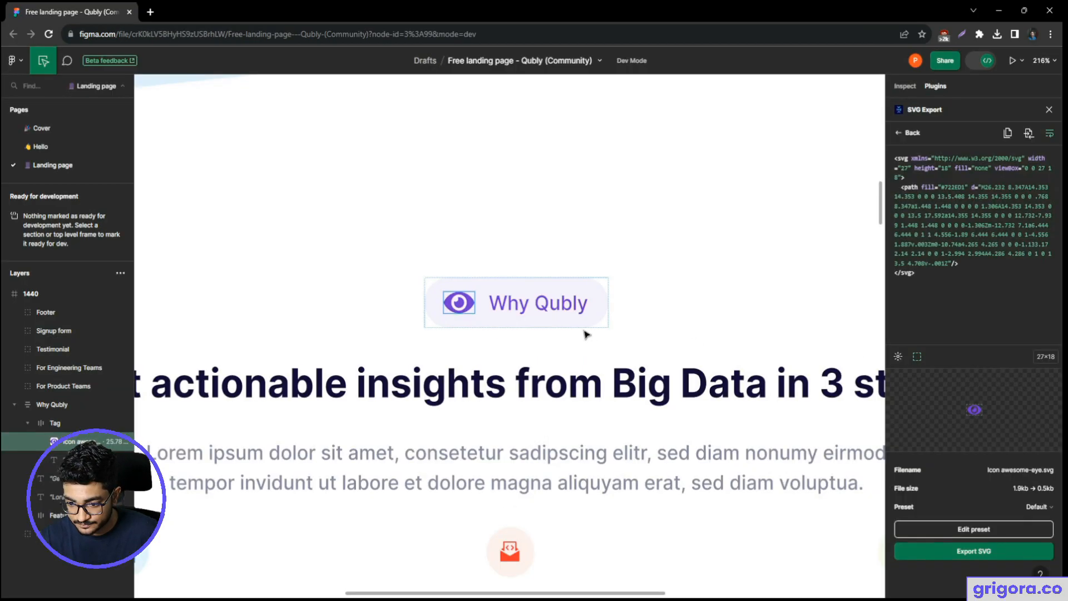
left_click(516, 303)
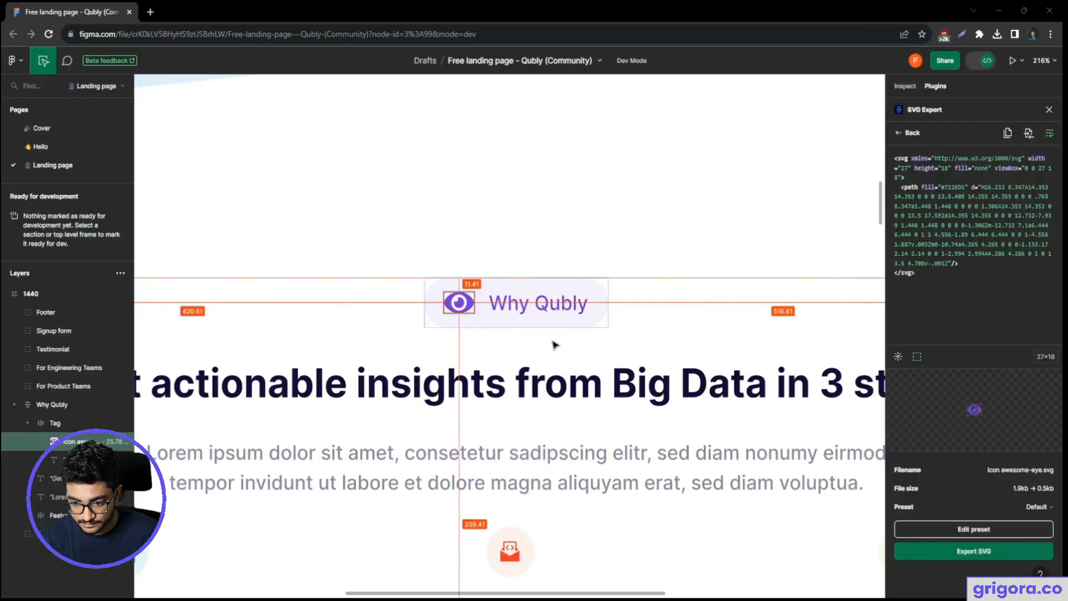
left_click(492, 304)
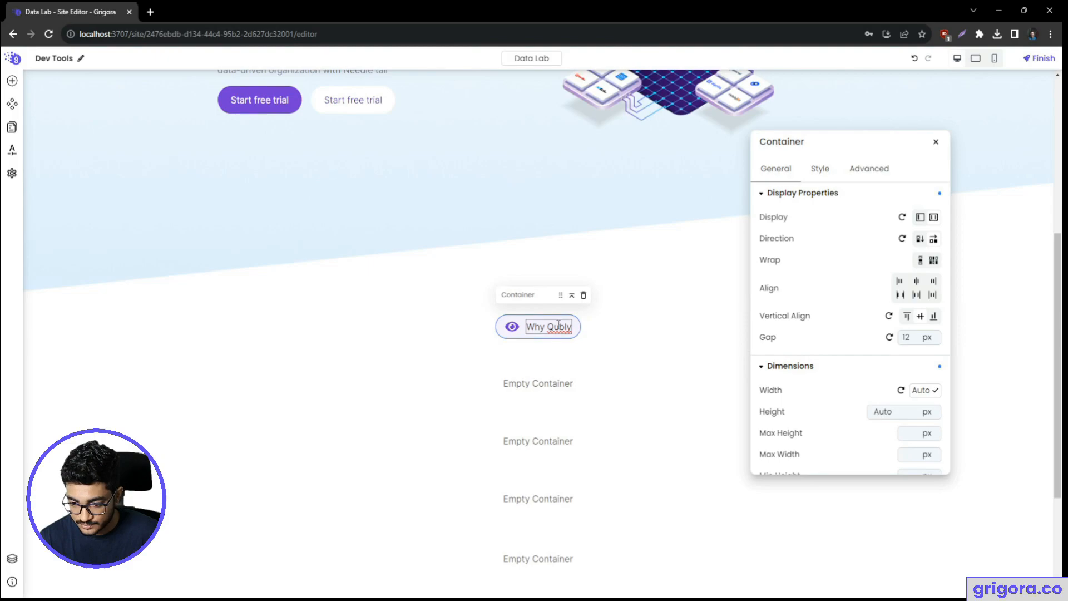
- Set the tag container's text colour to the purple palette colour
left_click(525, 330)
left_click(523, 330)
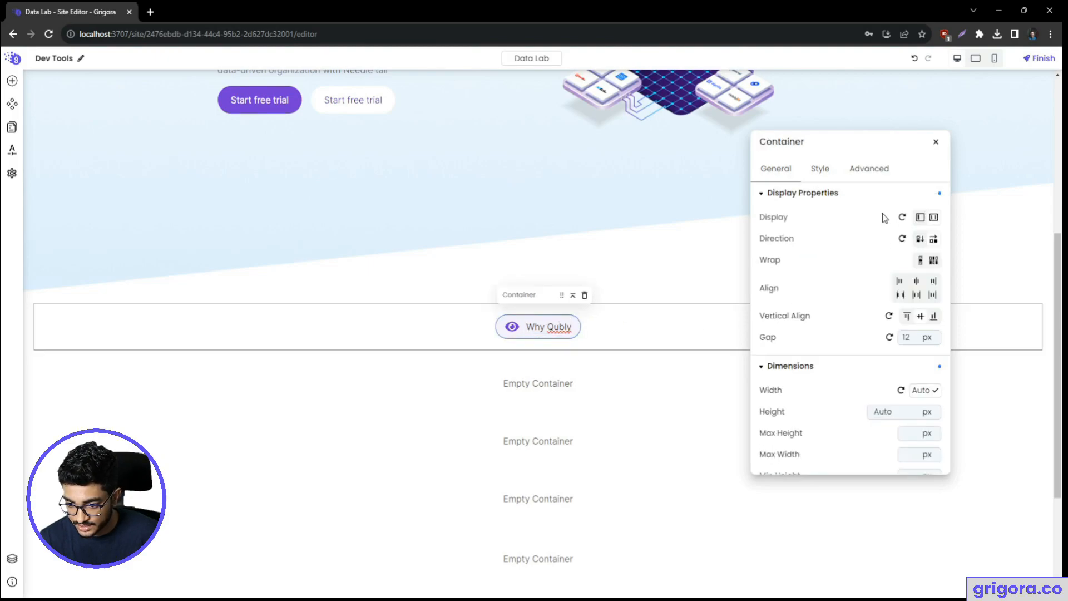
left_click(820, 168)
left_click(779, 254)
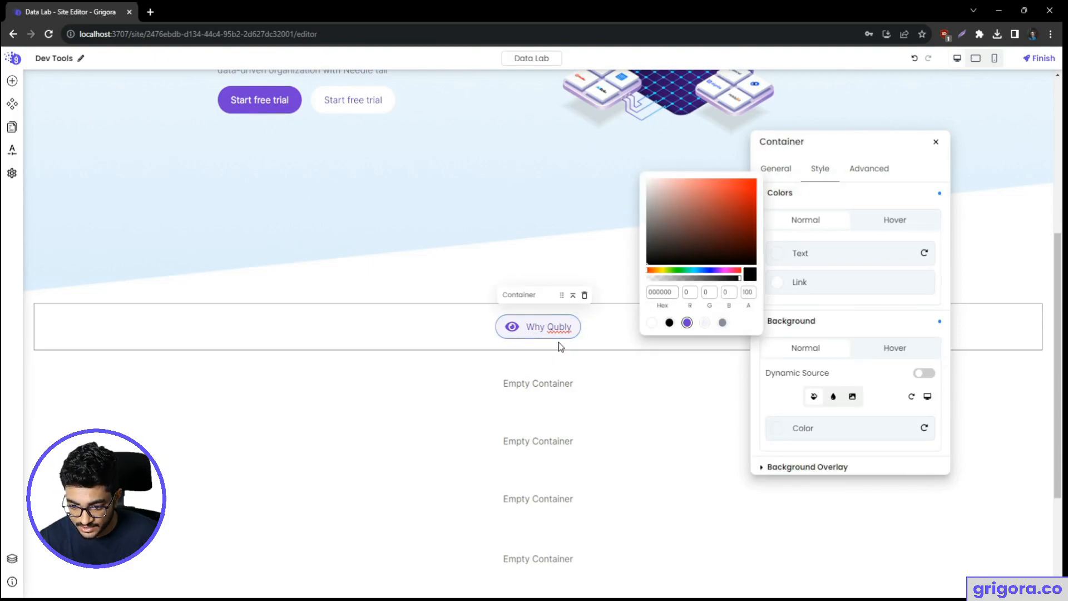
left_click(548, 327)
left_click(563, 369)
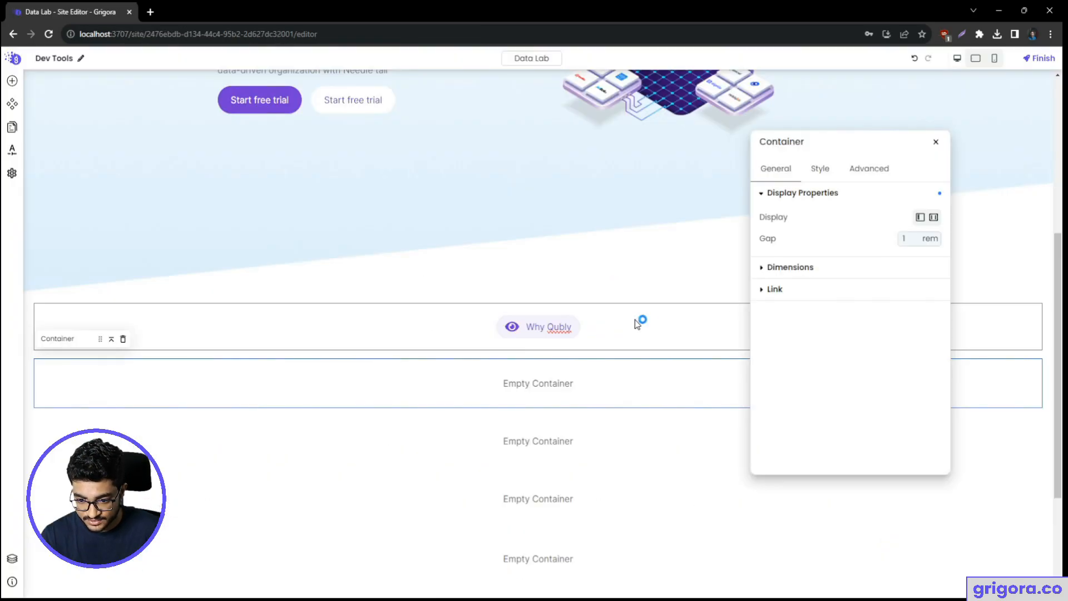
- Remove the padding of the full-width container that surrounds the "Why Qubly" tag
left_click(637, 320)
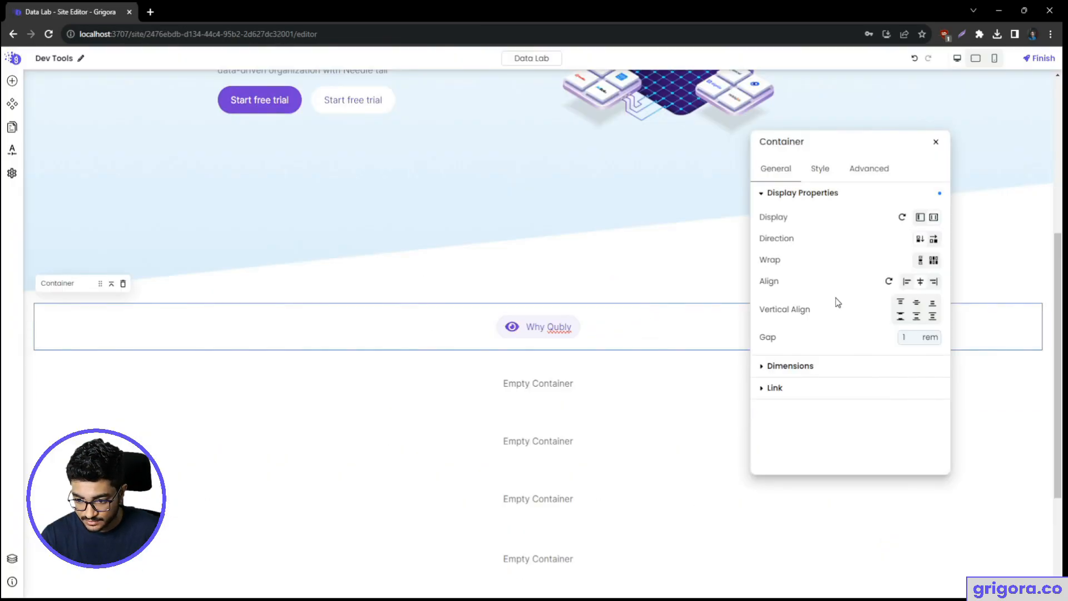
left_click(847, 168)
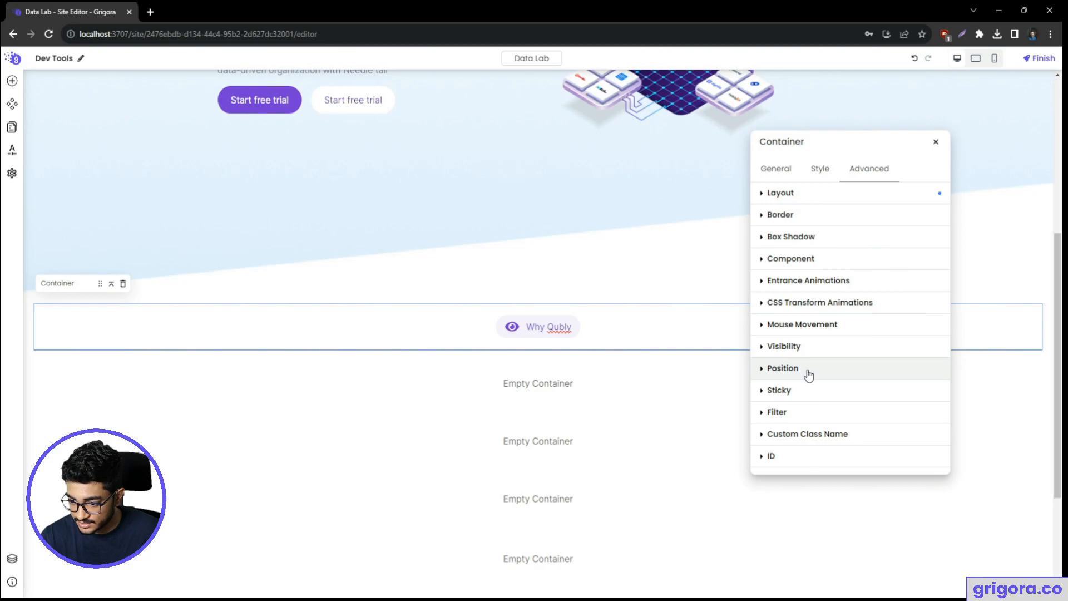
left_click(823, 192)
left_click_drag(851, 390, 839, 388)
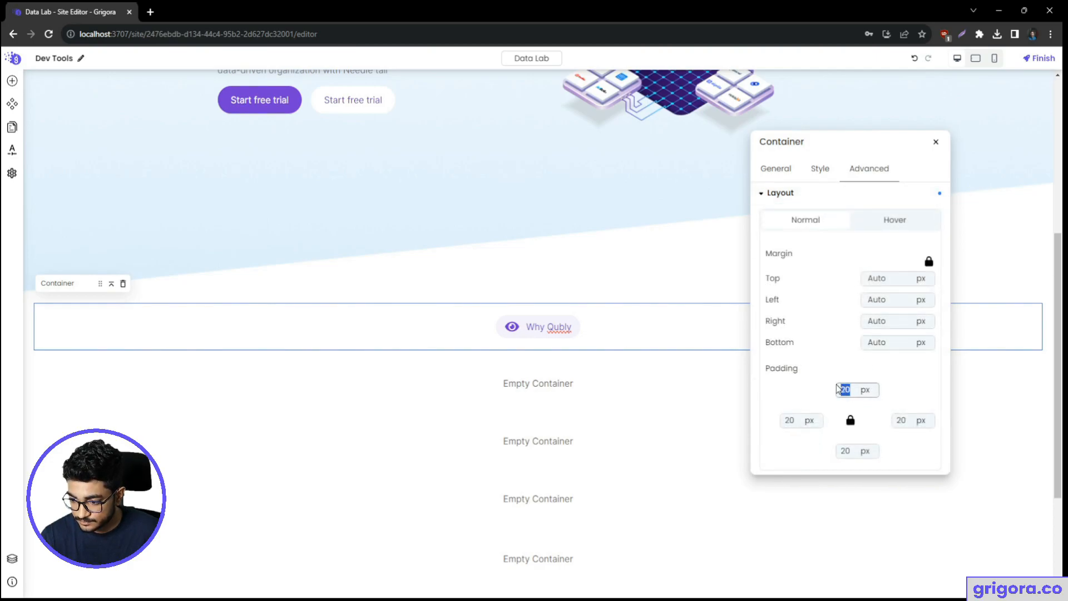
- Review the section heading in Figma and set the max width of the empty container below the tag to 1200 px
left_click(567, 360)
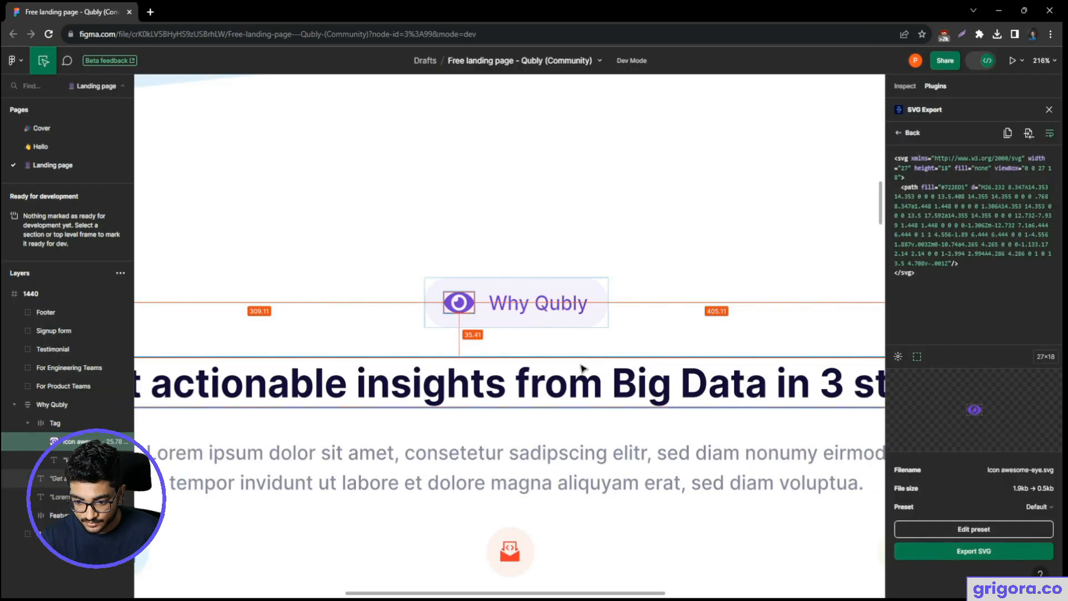
scroll(464, 368, "down", 5)
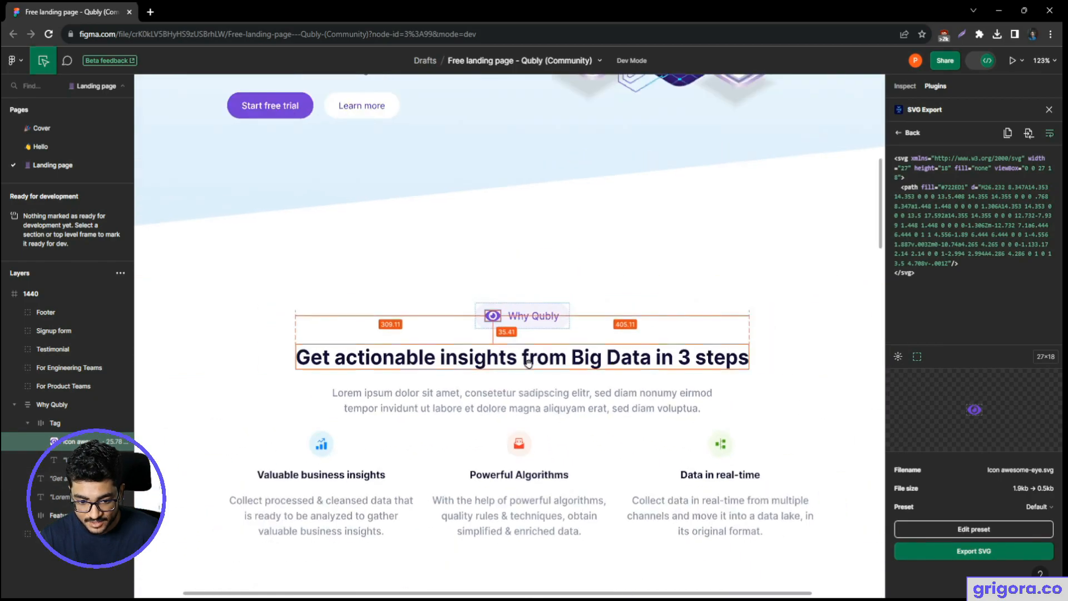
scroll(614, 387, "down", 2)
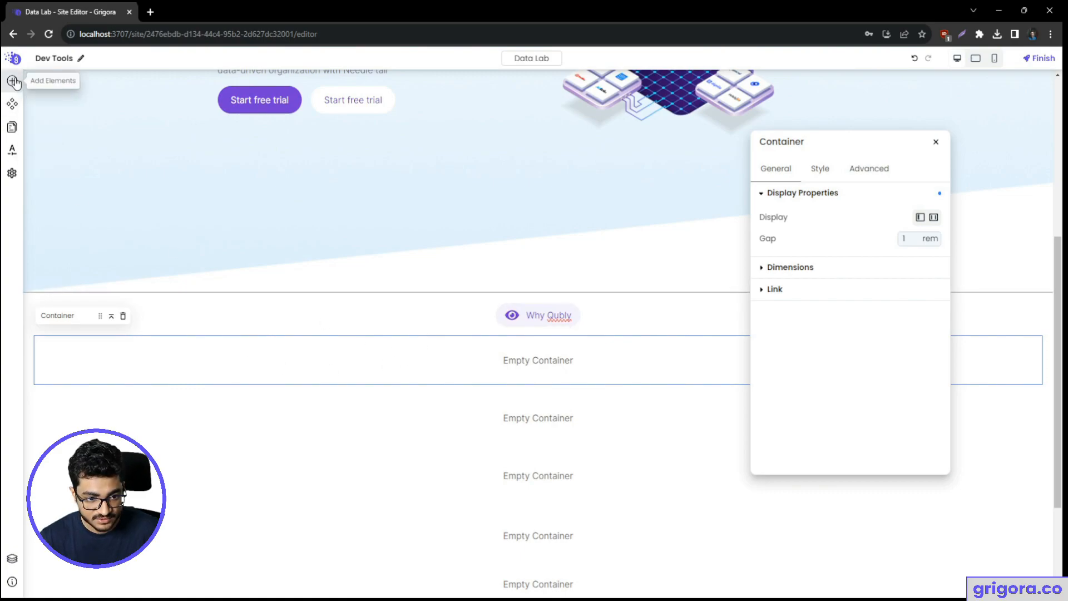
left_click(820, 267)
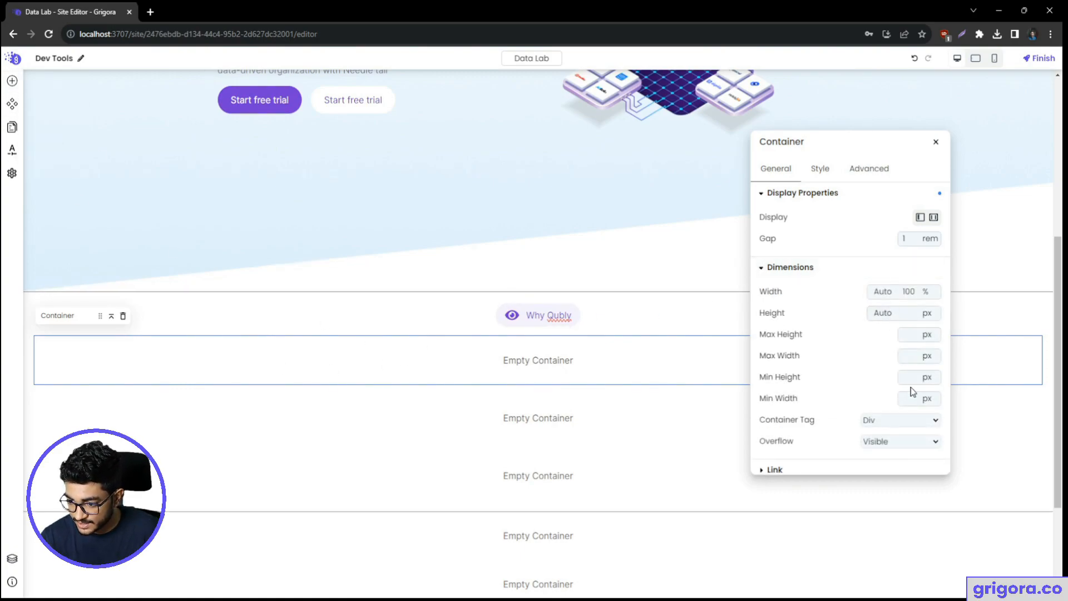
type("1200")
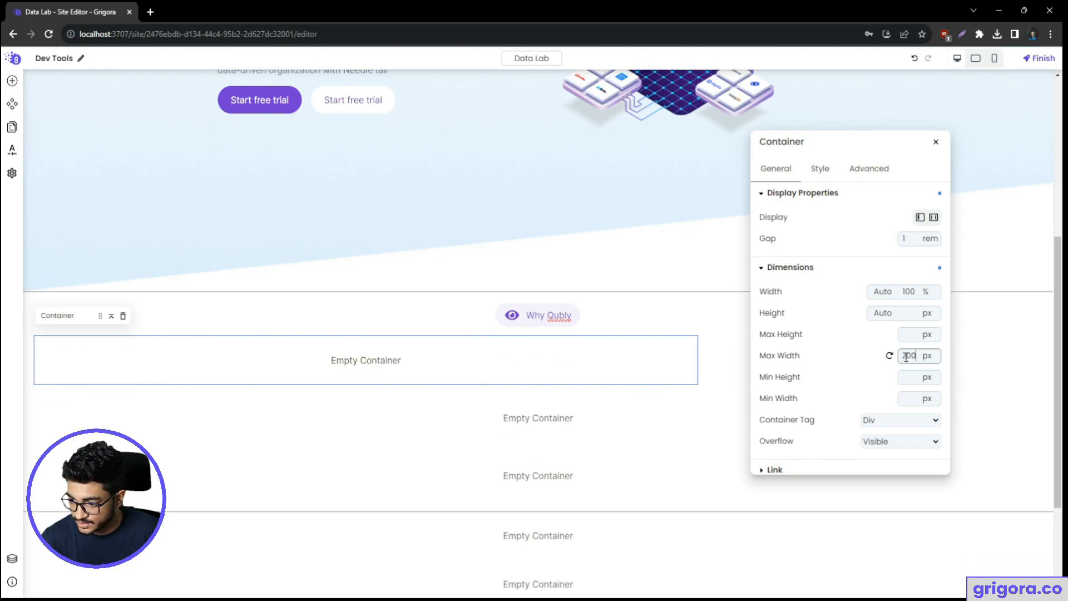
- Unlink the 1200 px container's margins and set its left and right margins to Auto
left_click(869, 169)
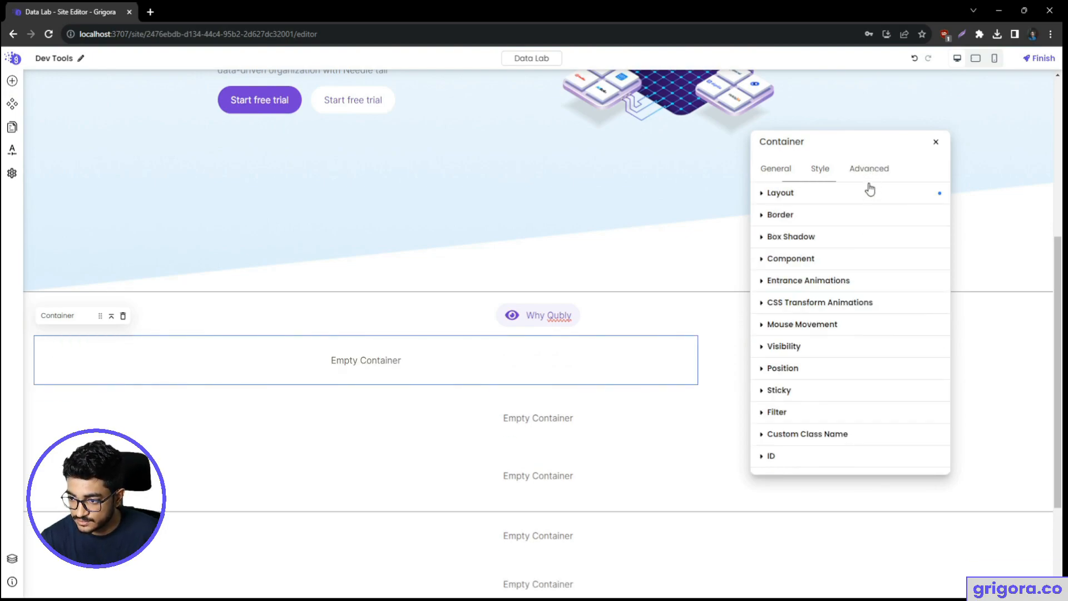
left_click(809, 194)
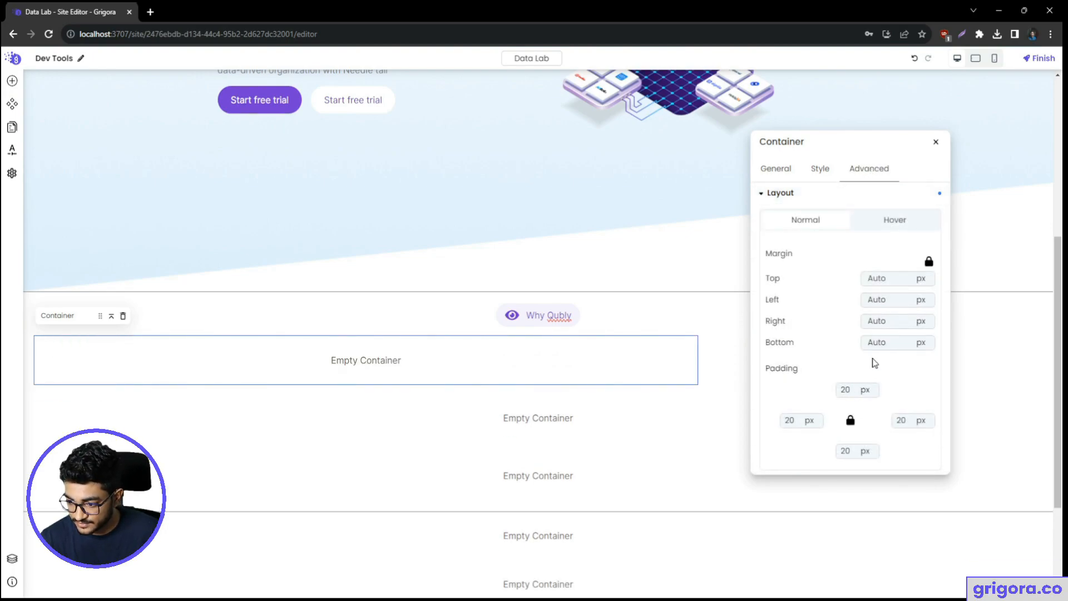
left_click(928, 261)
left_click(878, 299)
left_click(877, 320)
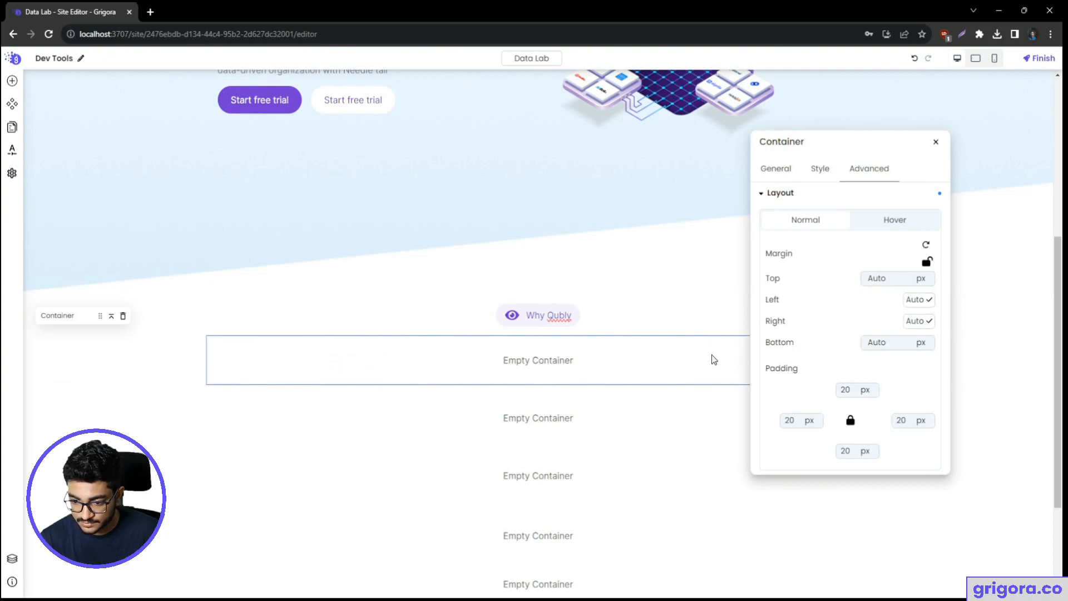
- Add a Text element to the centred container and fill it with "Get actionable insights from Big Data in 3 steps" copied from Figma
left_click(12, 80)
type("text")
left_click_drag(84, 204, 525, 363)
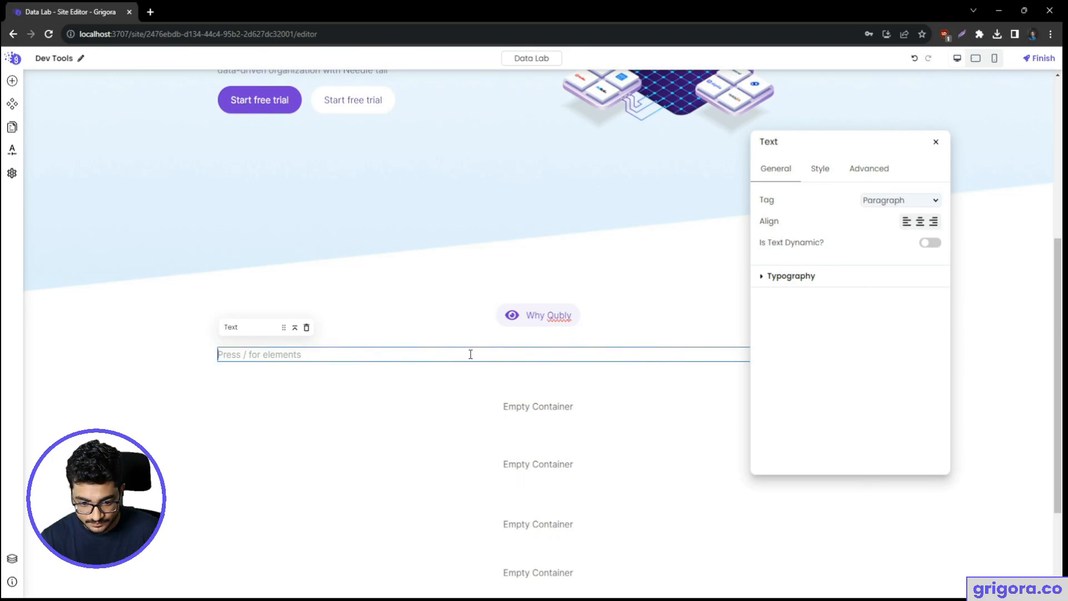
key("alt+Tab")
double_click(507, 312)
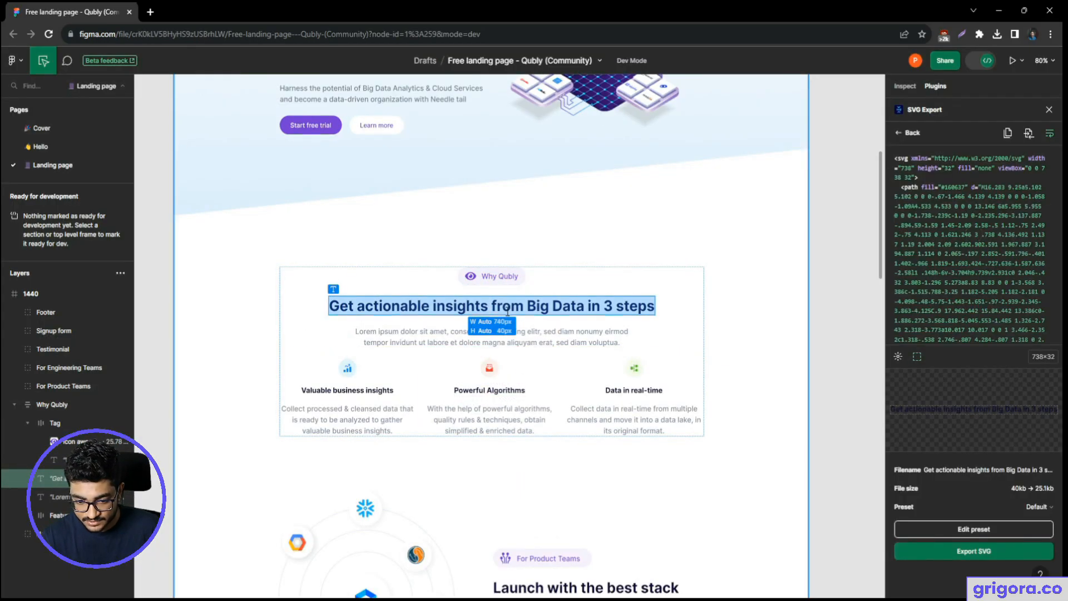
key("ctrl+c")
key("alt+Tab")
key("ctrl+v")
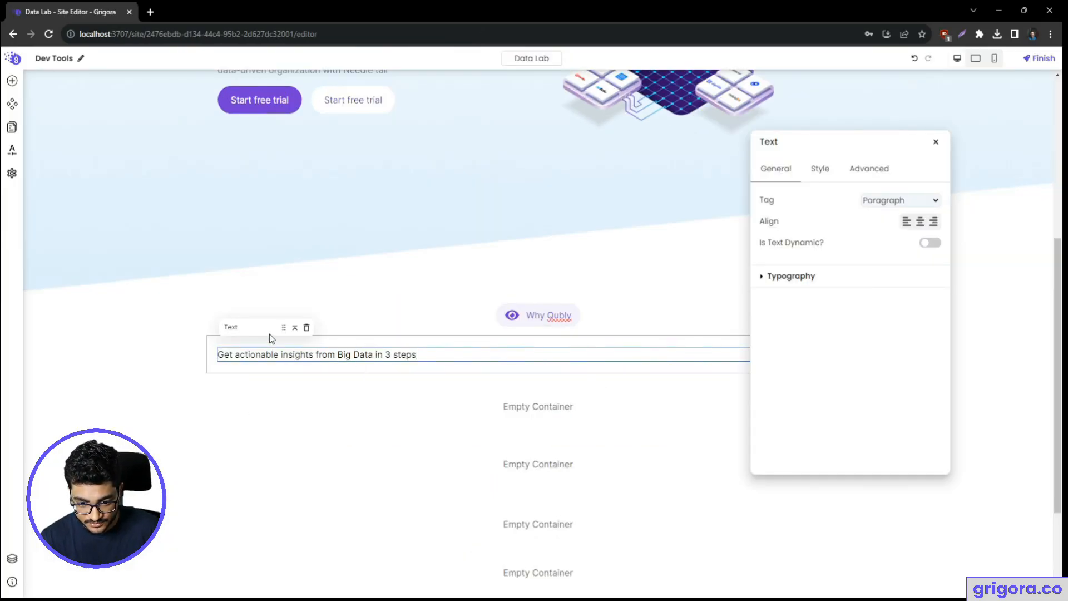
- Centre-align the new text and set its tag to Heading 2
left_click(920, 221)
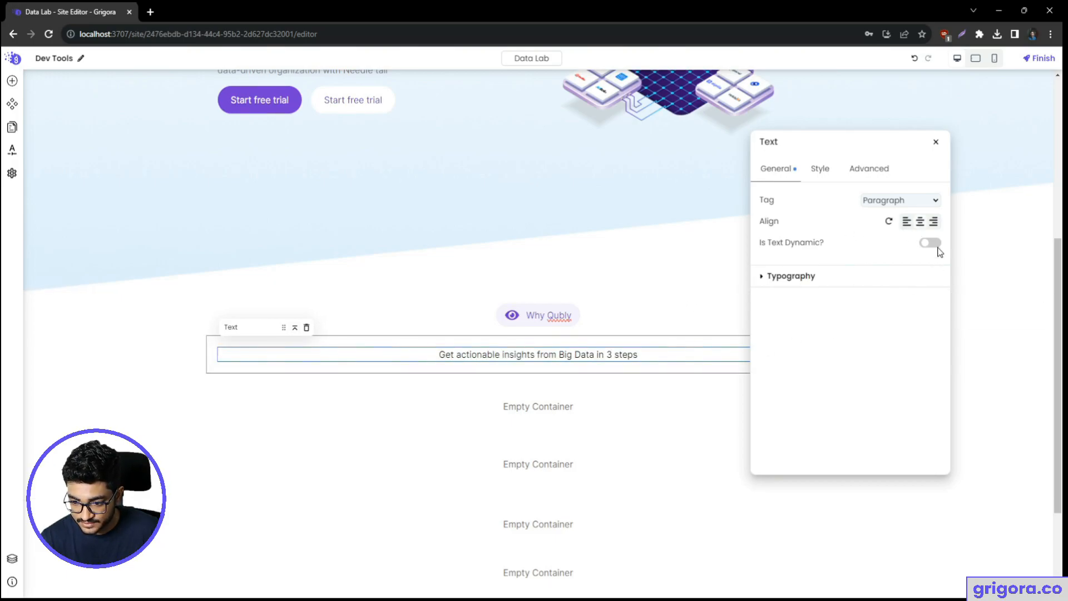
left_click(912, 201)
left_click(899, 227)
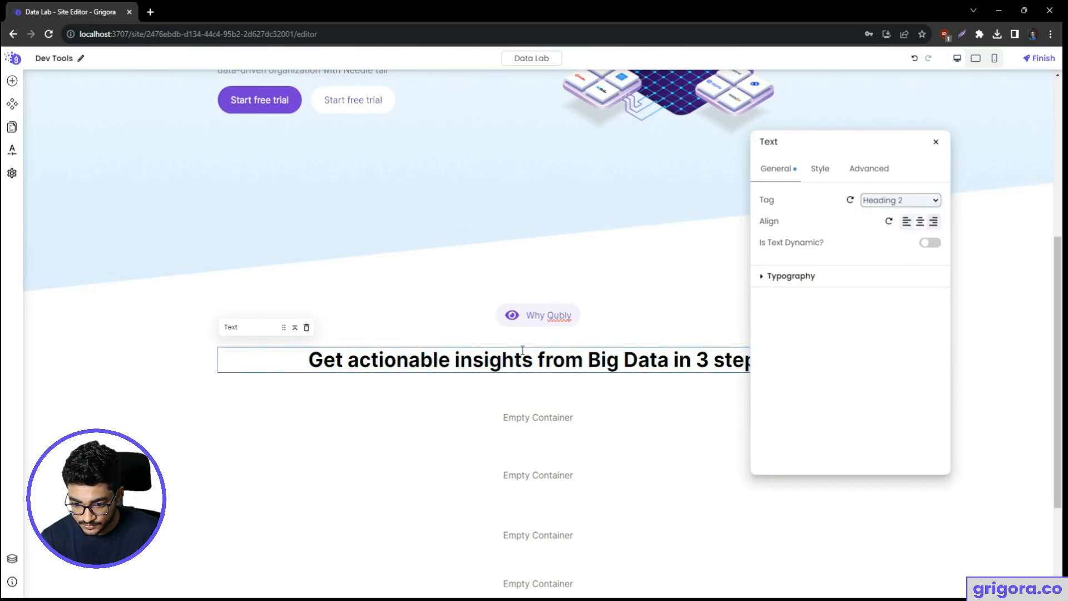
- Duplicate the heading's container and set the copied text's tag to Paragraph
left_click(485, 369)
key("alt+Tab")
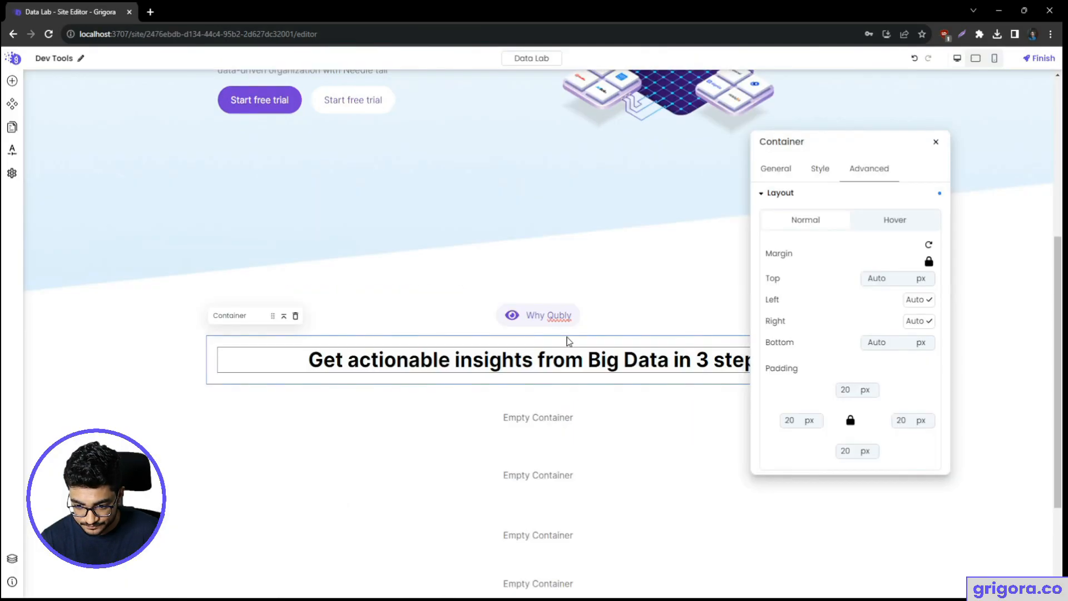
key("alt+Tab")
right_click(238, 372)
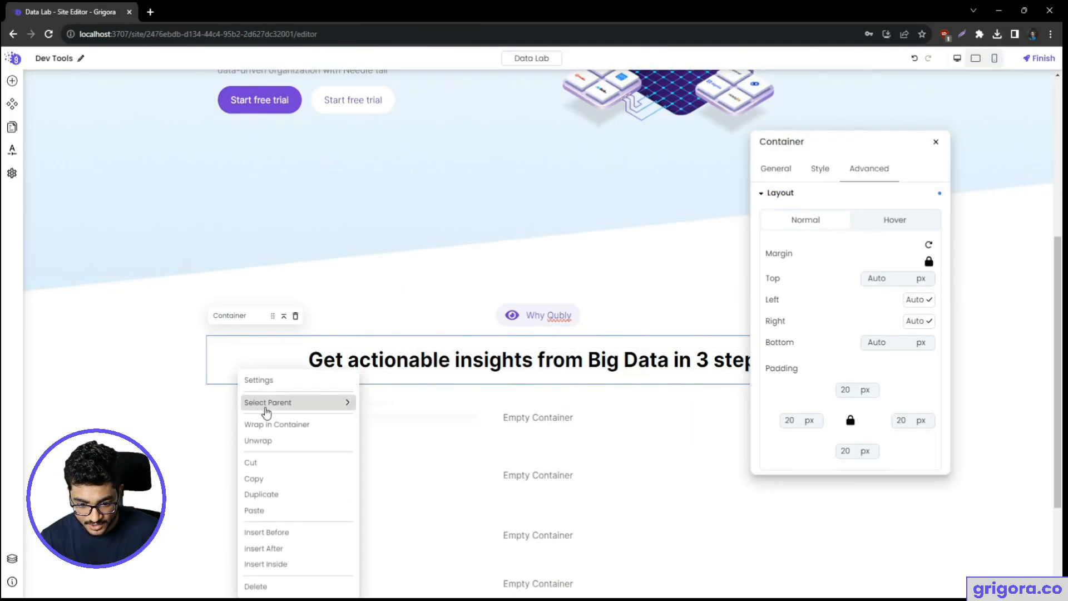
left_click(275, 499)
left_click(900, 201)
left_click(899, 212)
- Replace the duplicated text with the "Lorem ipsum dolor sit amet" description copied from Figma
key("alt+Tab")
left_click(548, 340)
key("alt+Tab")
triple_click(575, 412)
key("ctrl+v")
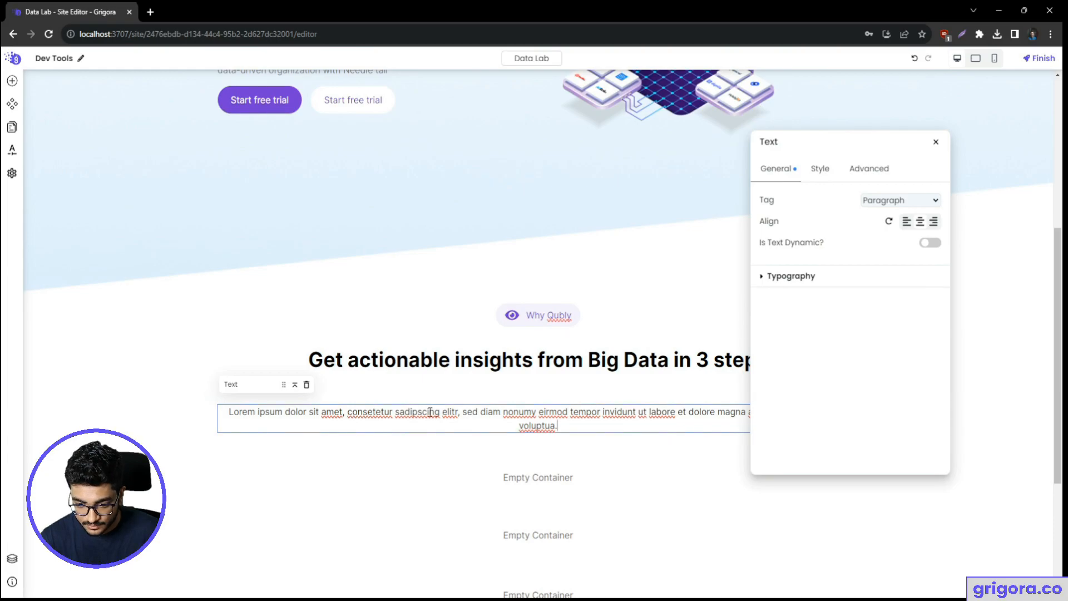
- Compare the description's line width with the Figma design and set its container's max width to 800 px
left_click(299, 438)
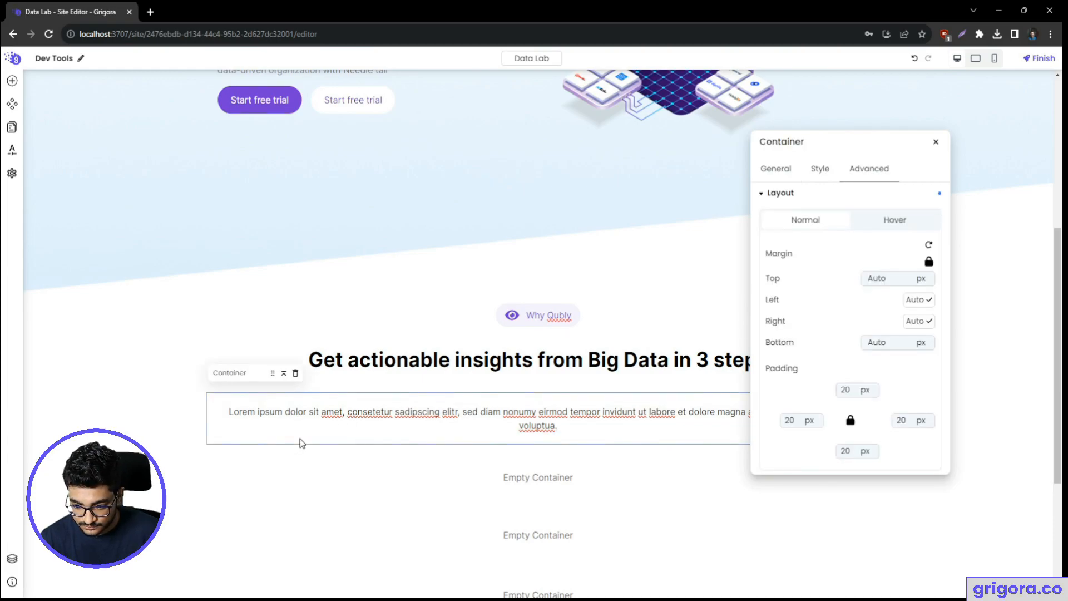
key("alt+Tab")
key("alt+Tab")
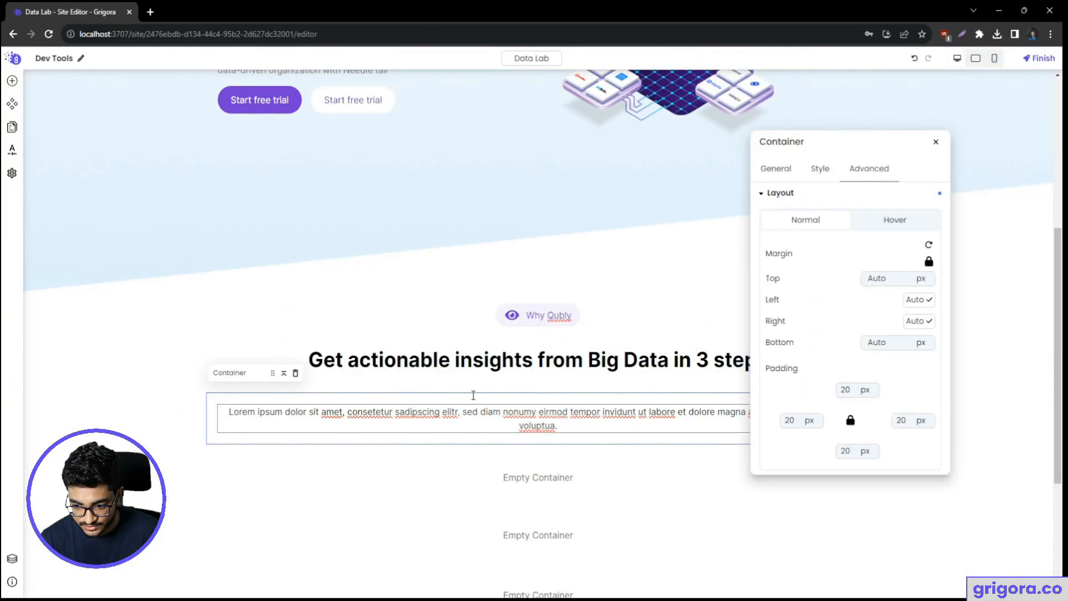
key("ctrl+minus")
key("ctrl+minus")
key("ctrl+plus")
key("ctrl+plus")
key("alt+Tab")
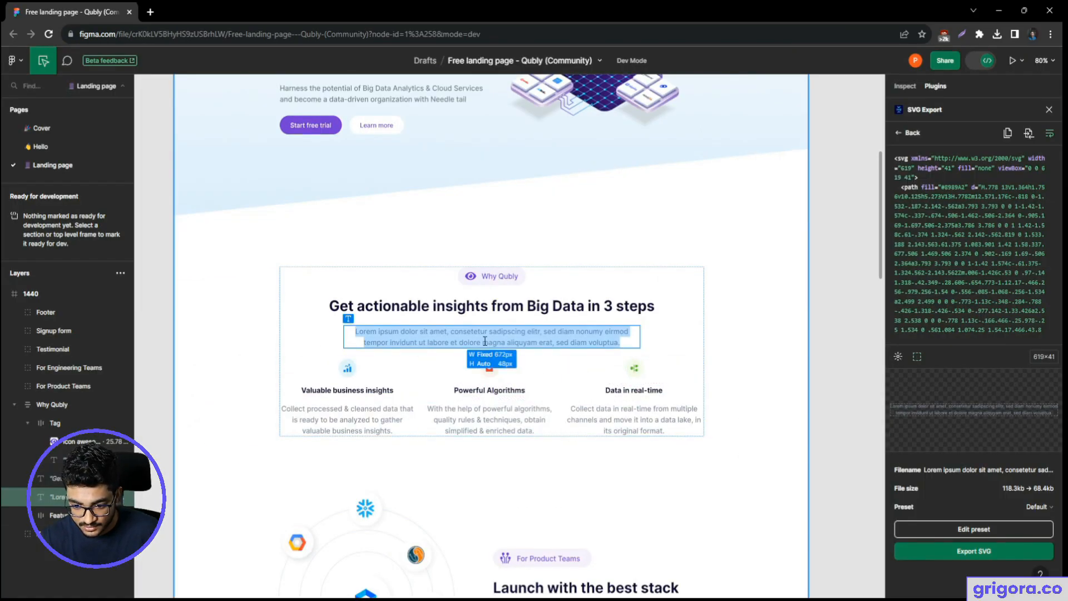
key("alt+Tab")
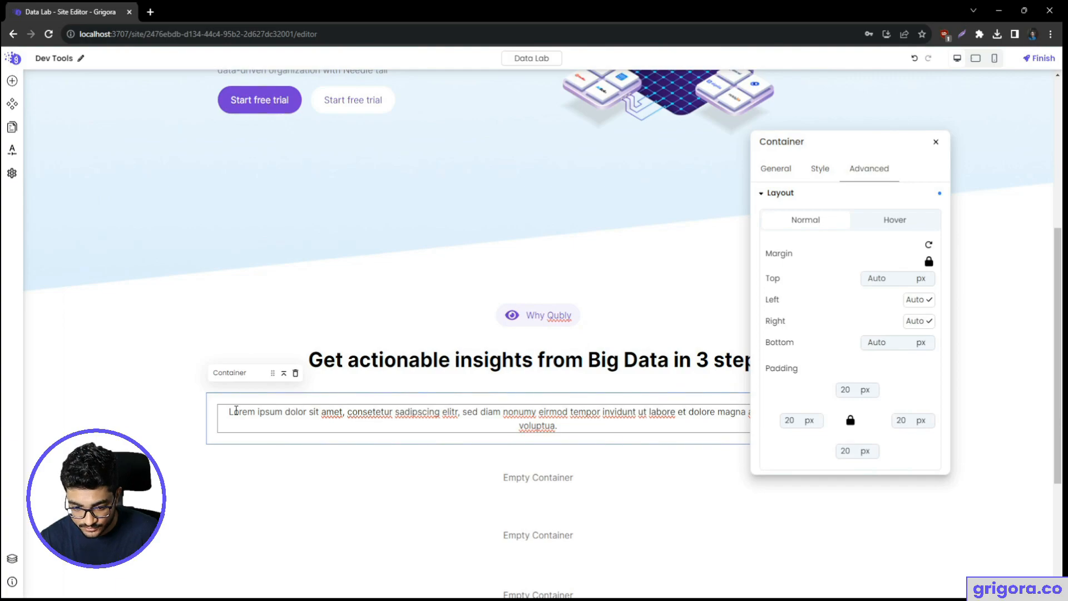
left_click(775, 168)
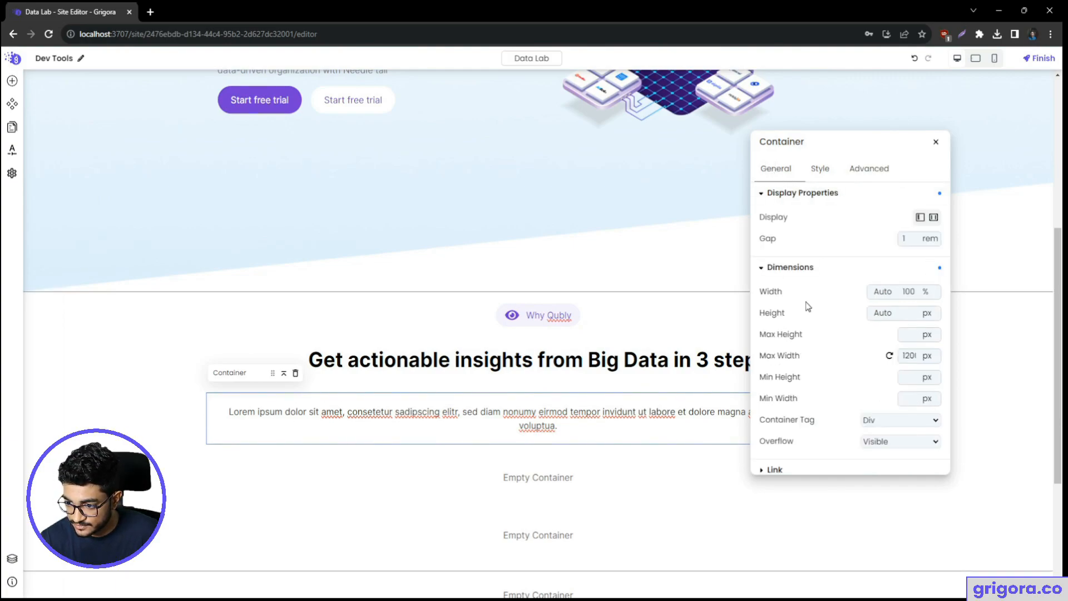
type("800")
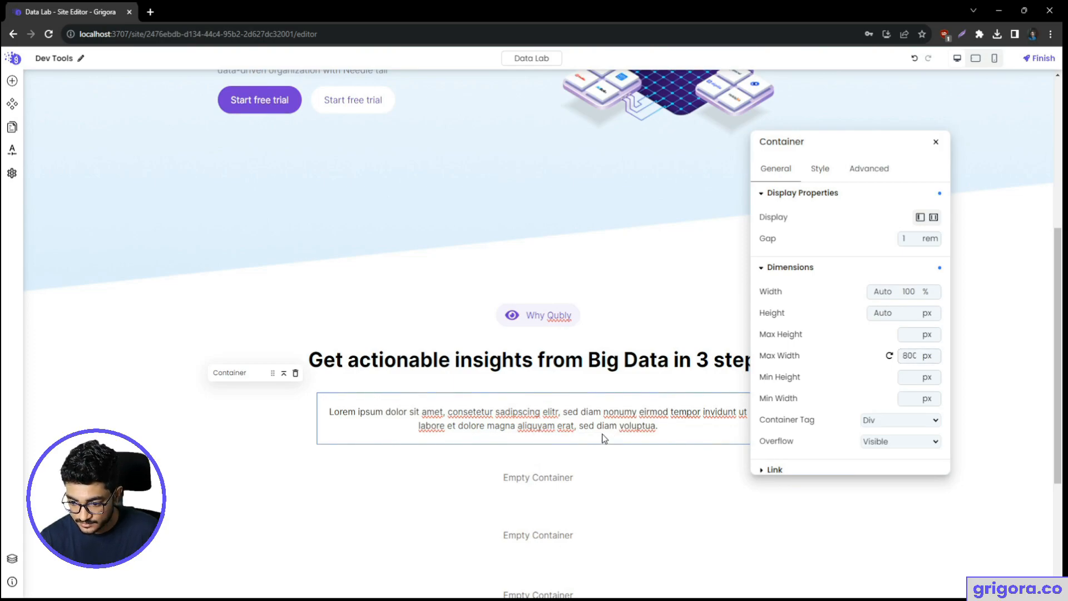
- Set the description container's text colour to grey and compare it with the Figma design
key("alt+Tab")
key("alt+Tab")
left_click(622, 429)
left_click(682, 439)
left_click(825, 176)
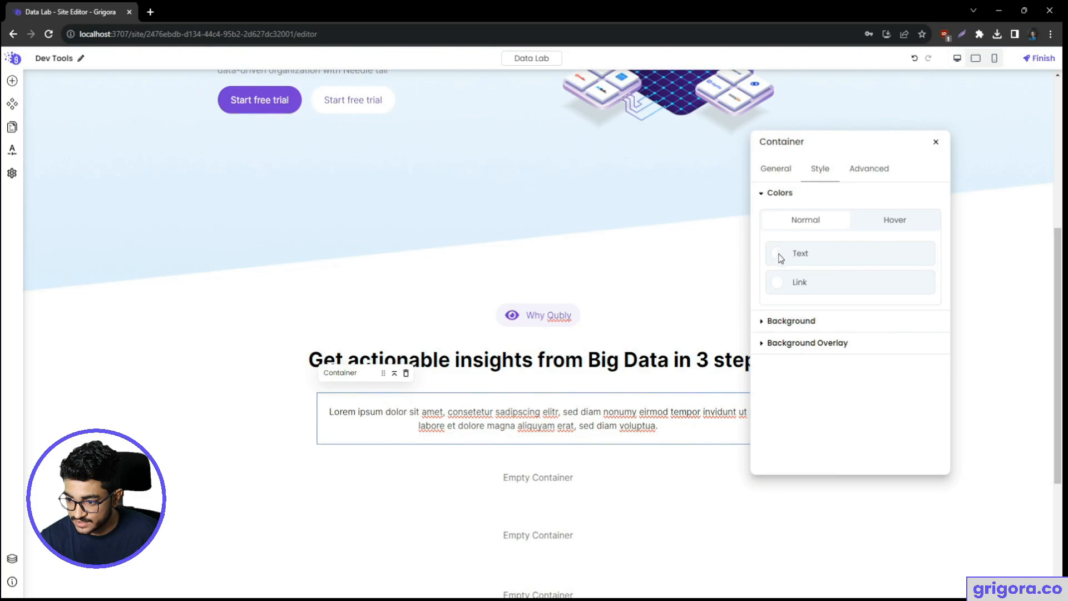
left_click(778, 254)
left_click(591, 477)
key("alt+Tab")
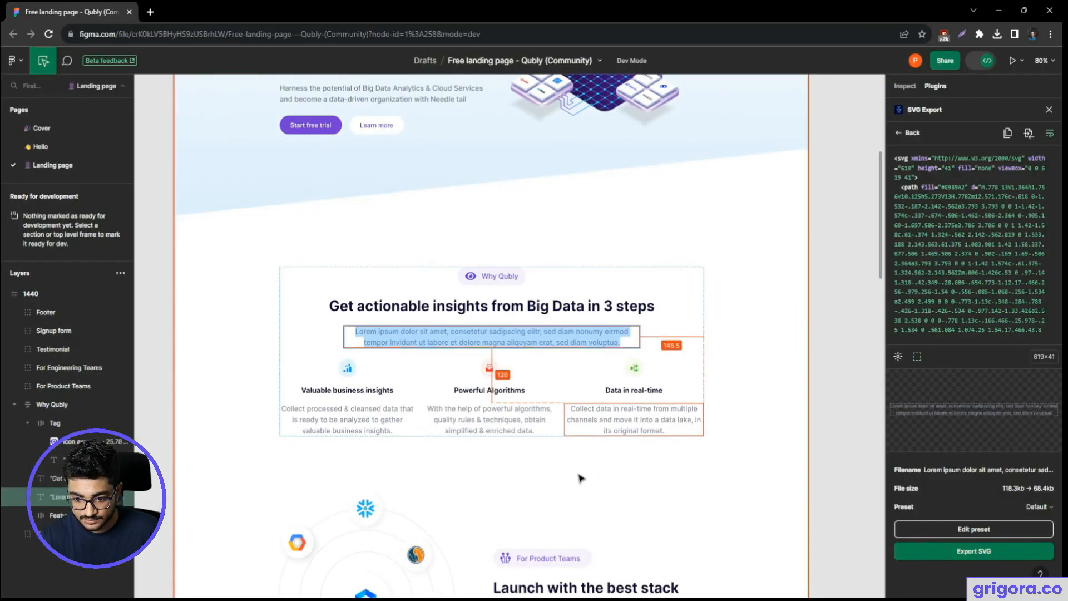
key("alt+Tab")
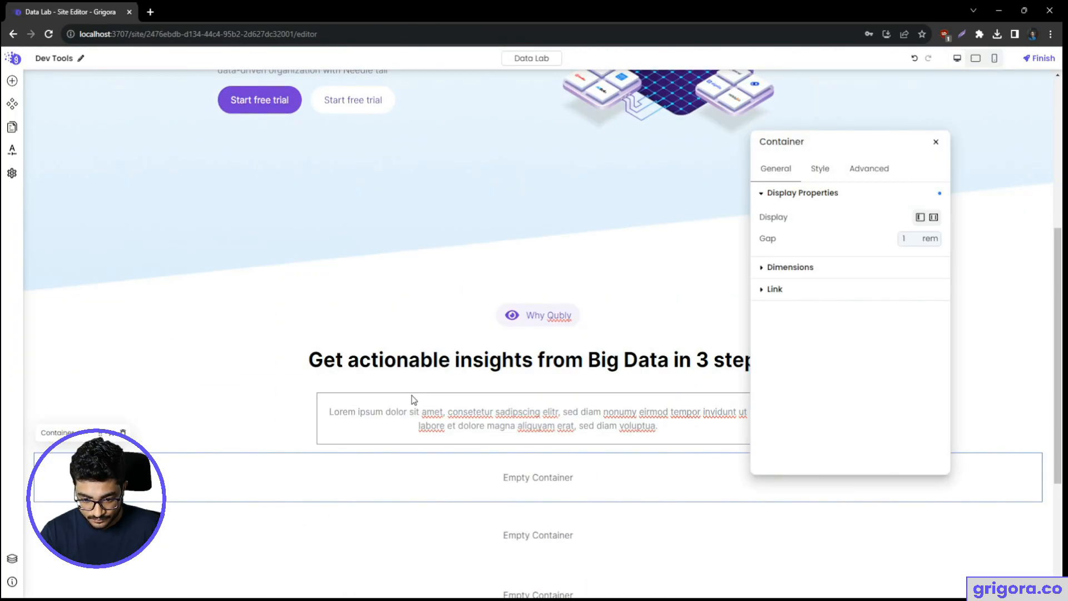
left_click(417, 399)
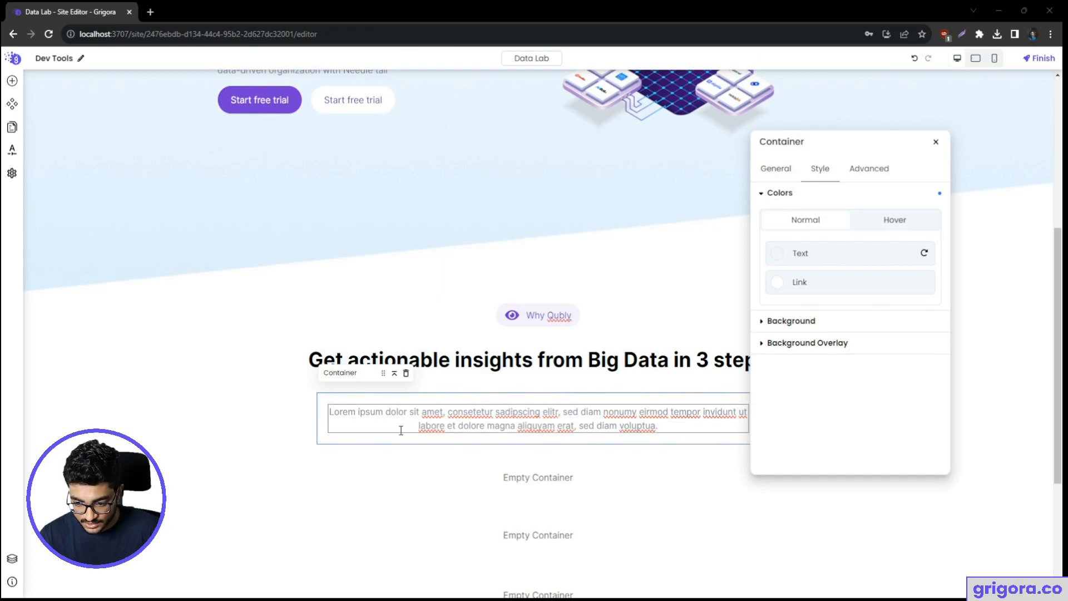
key("alt+Tab")
scroll(509, 406, "down", 1)
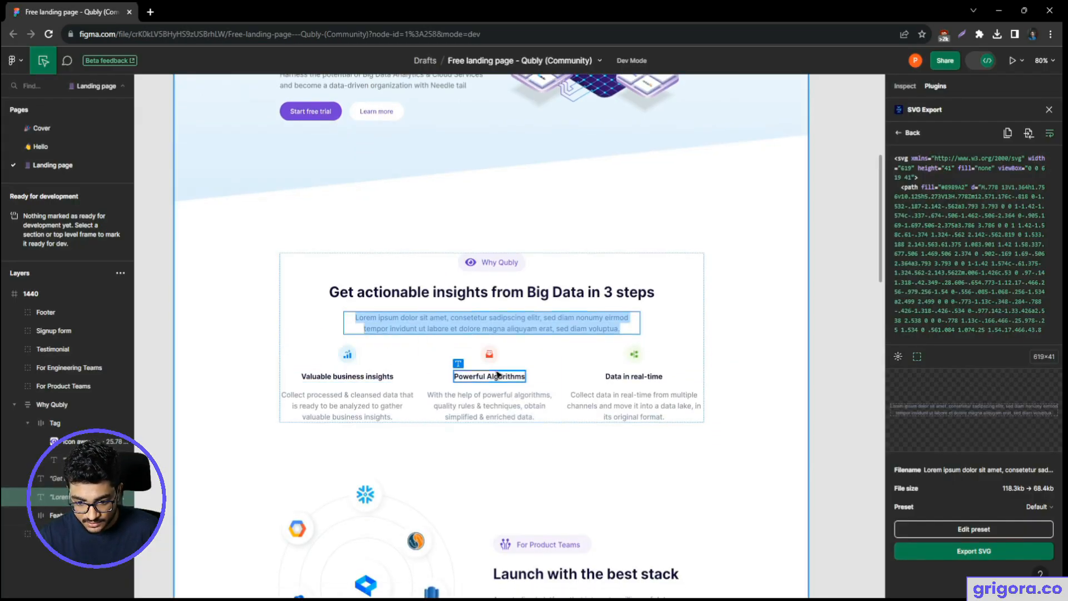
key("alt+Tab")
scroll(531, 456, "down", 3)
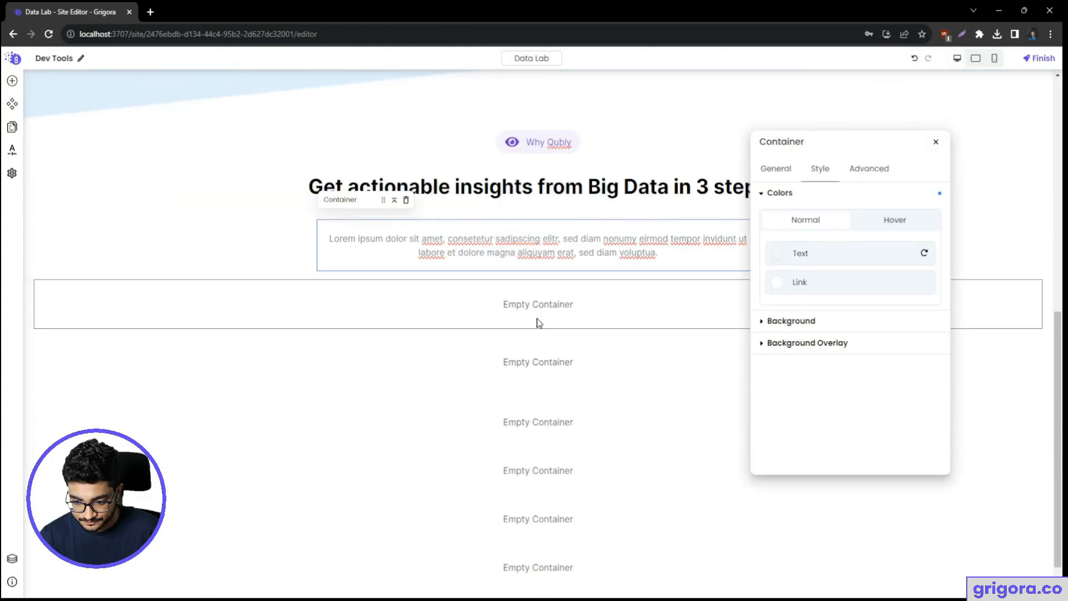
left_click(539, 322)
scroll(537, 310, "up", 2)
left_click(543, 306)
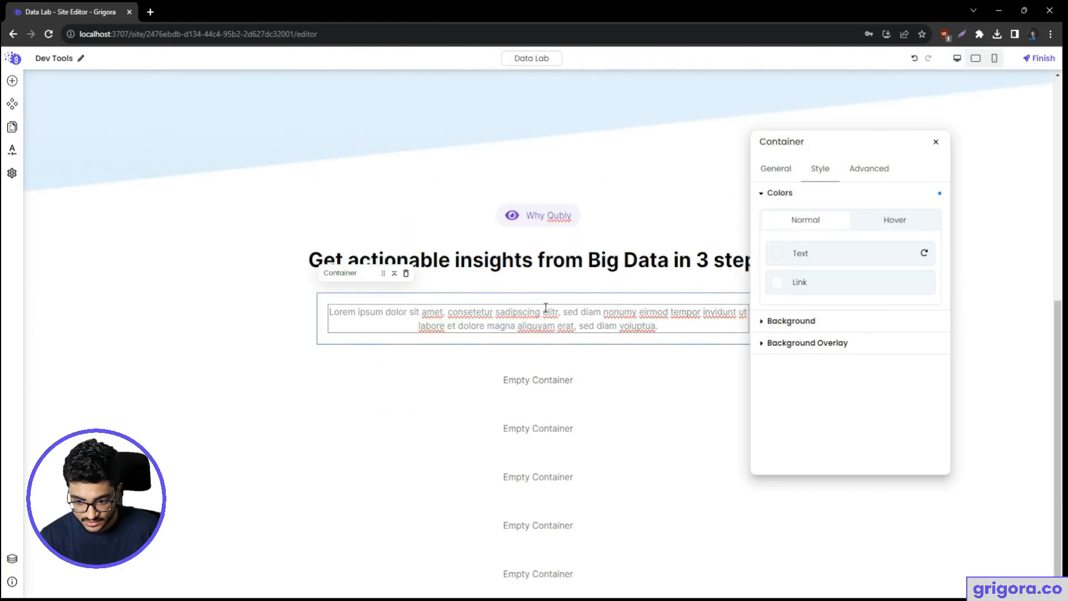
left_click(556, 389)
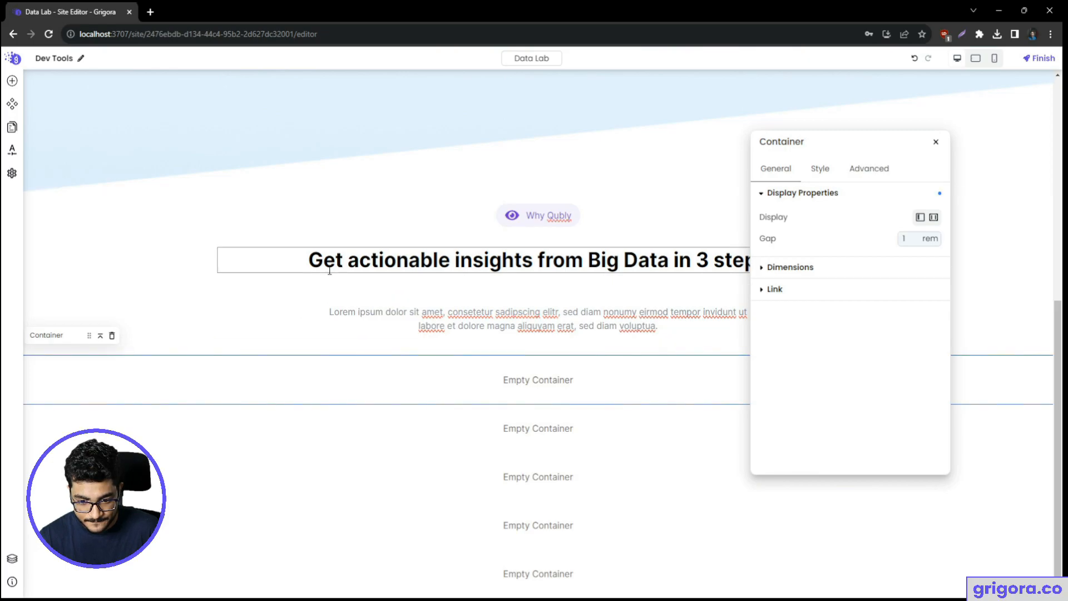
key("ctrl+z")
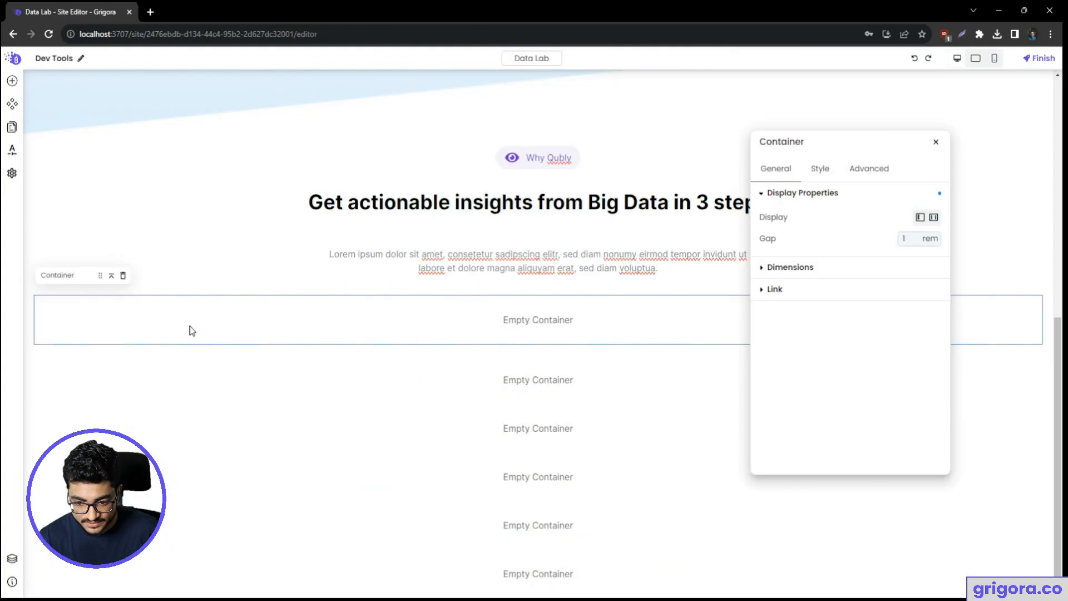
- Set the max width of the empty container below the description to 1200 px and its left and right margins to Auto
right_click(188, 308)
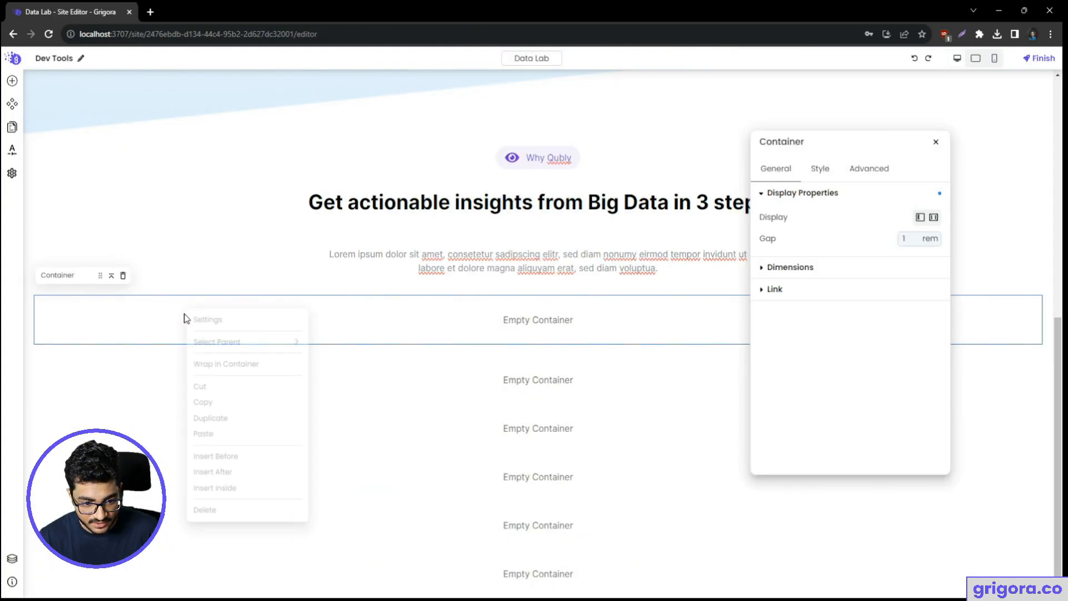
left_click(470, 330)
left_click(804, 267)
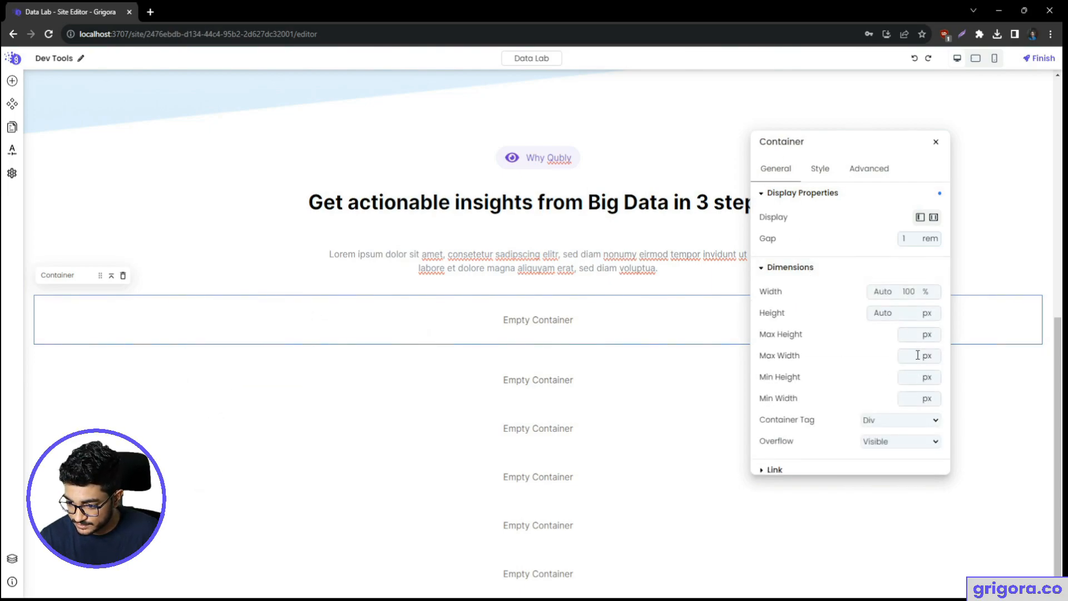
type("200")
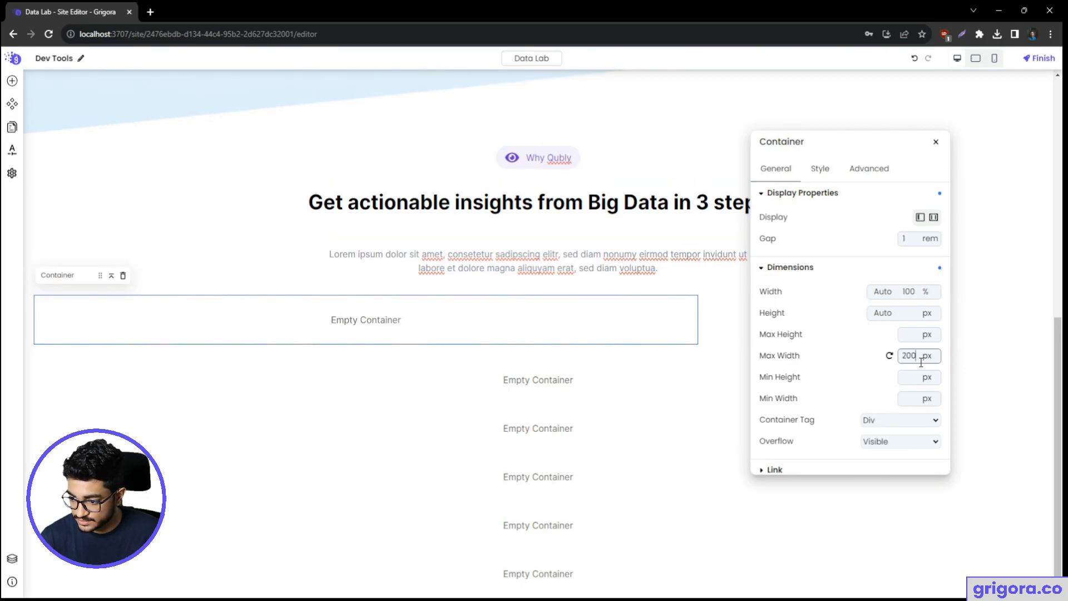
left_click(867, 169)
left_click(779, 193)
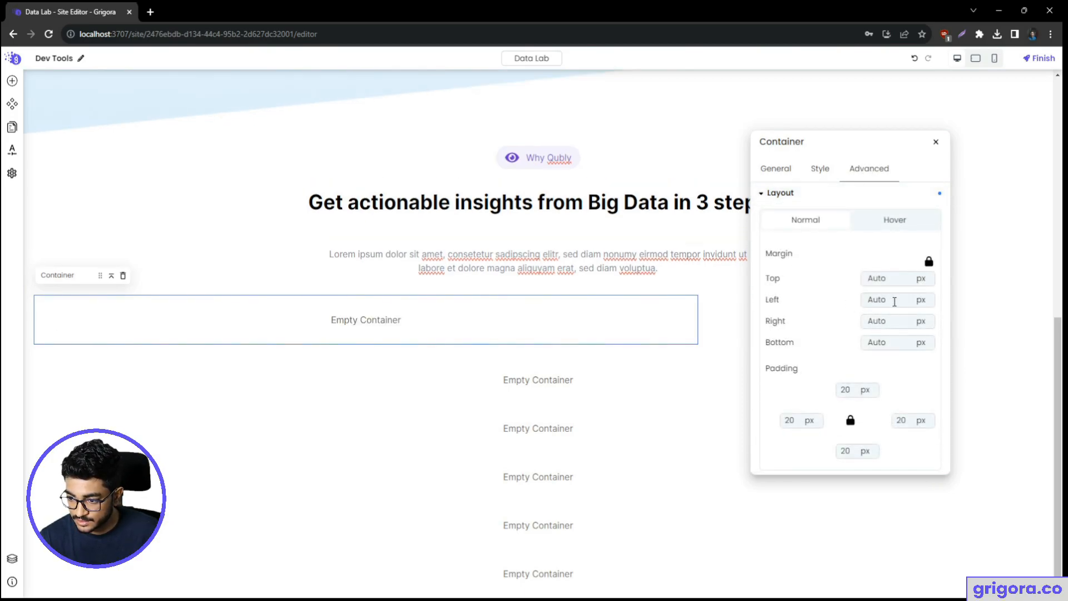
left_click(880, 300)
left_click(879, 321)
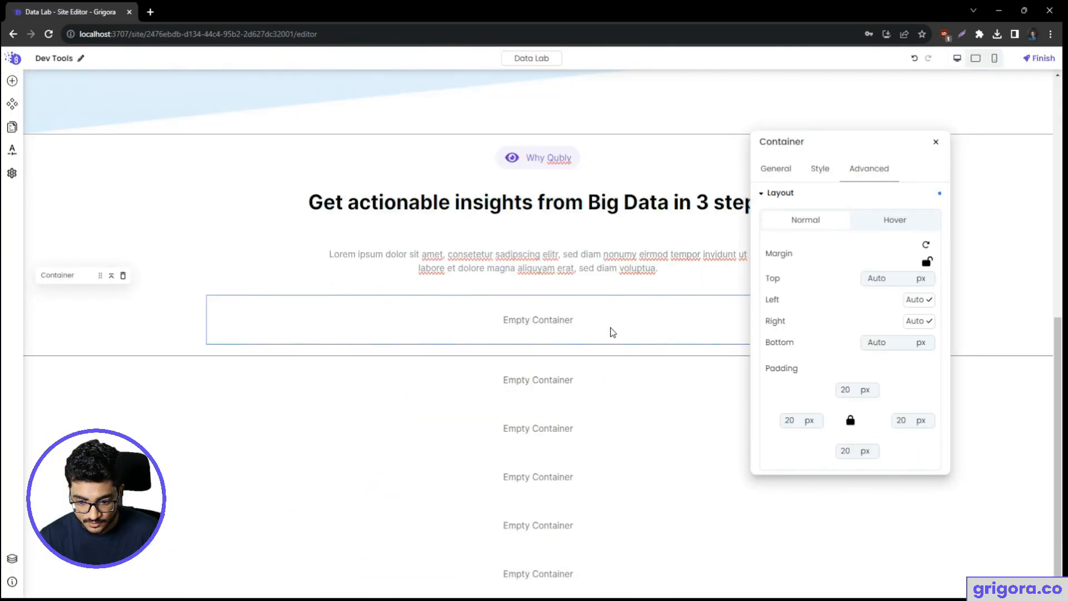
- Add a Columns element with three columns inside the centred empty container
left_click(12, 82)
type("col")
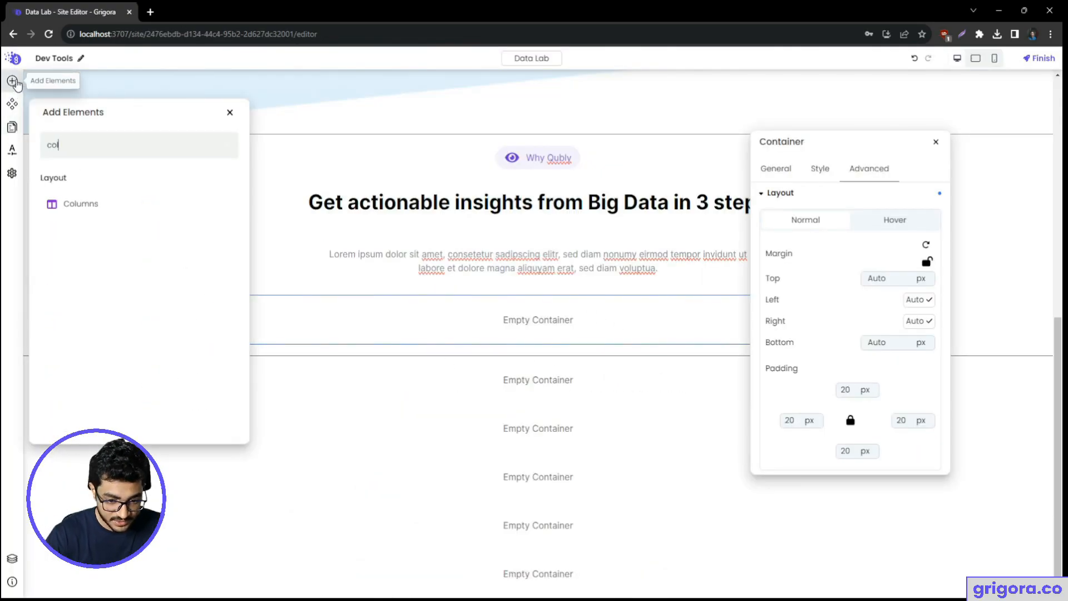
left_click(77, 201)
left_click(491, 337)
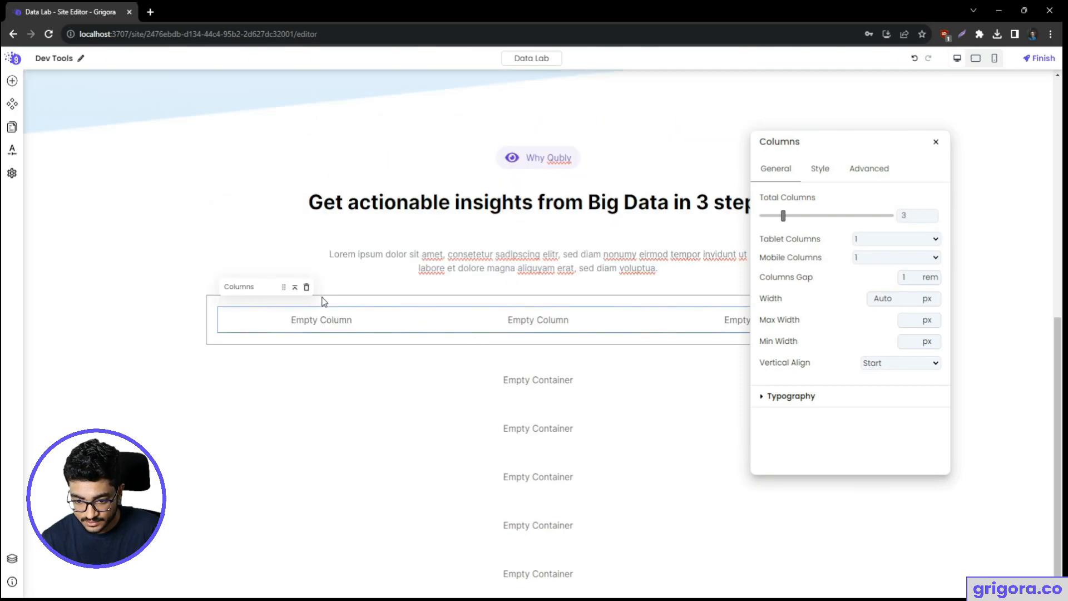
- Review the "Valuable business insights" feature in Figma and add an Image element to the first column
left_click(322, 329)
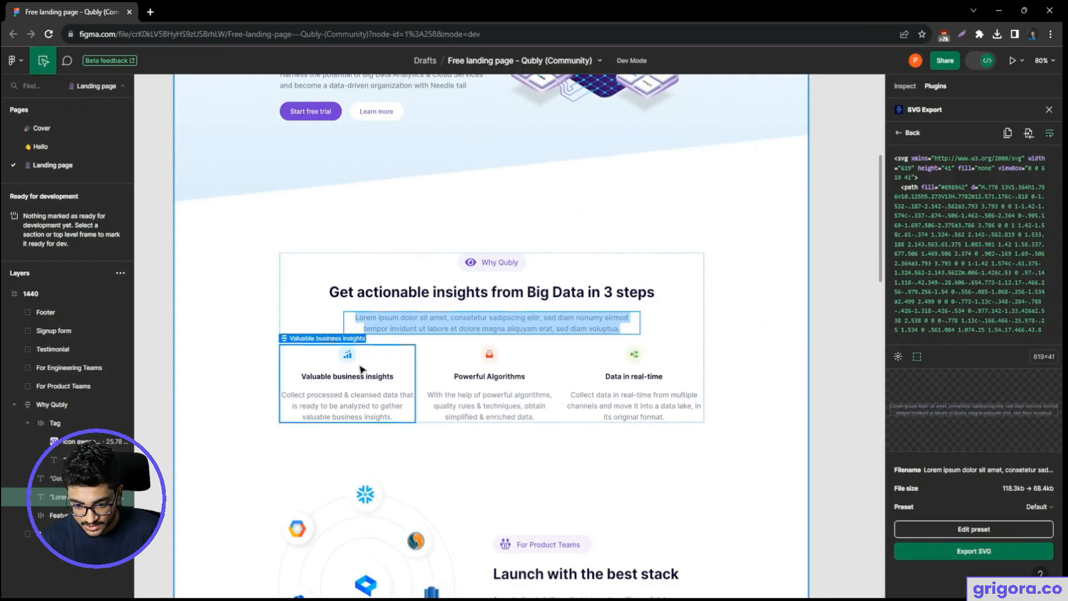
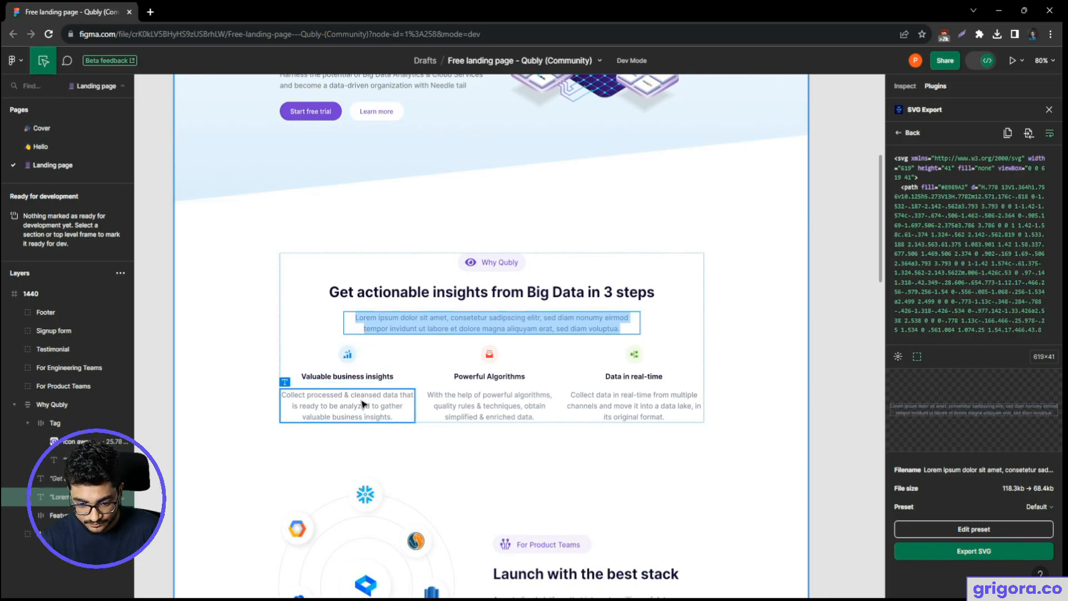
key("alt+Tab")
right_click(336, 317)
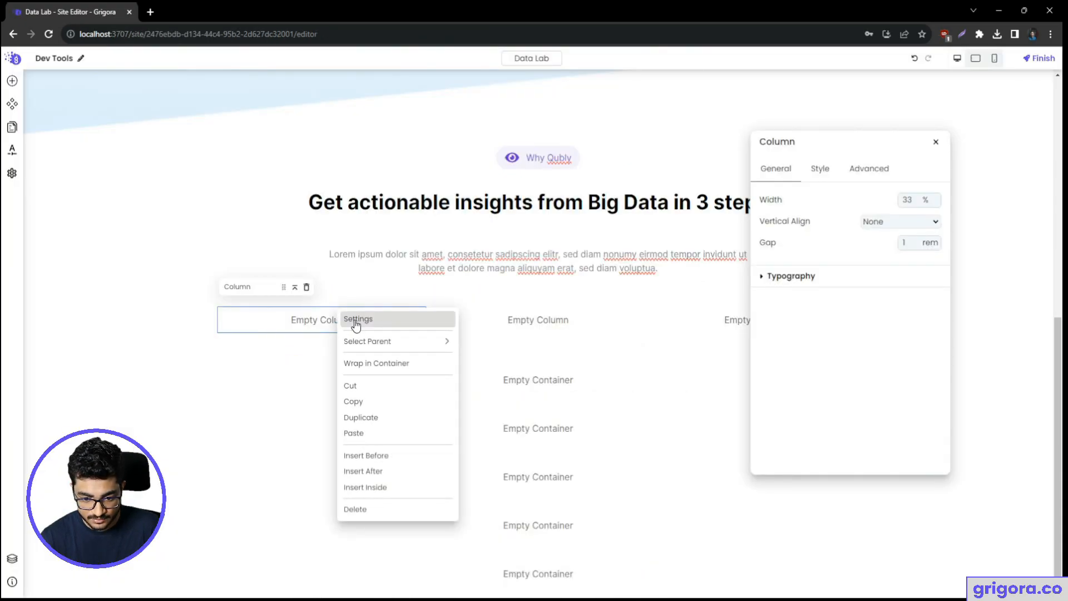
left_click(356, 320)
right_click(357, 321)
left_click(356, 320)
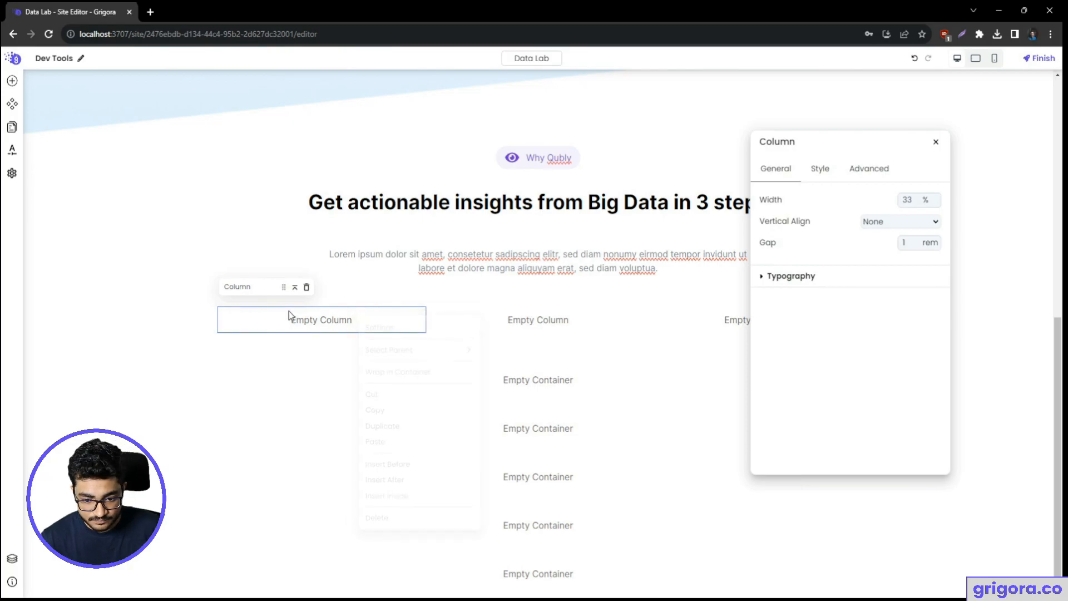
left_click(8, 79)
type("ima")
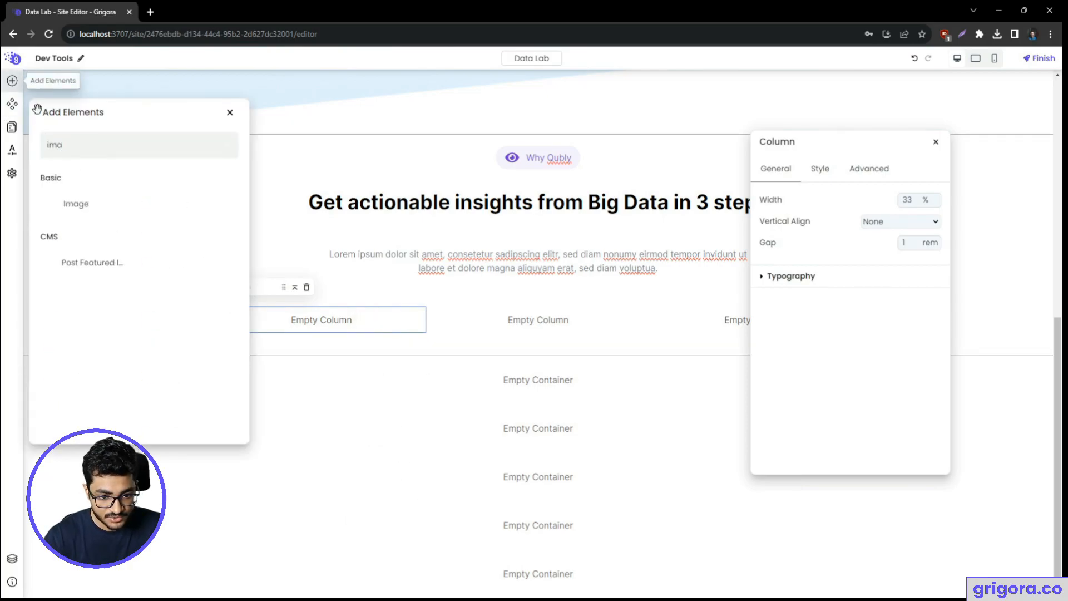
left_click(81, 203)
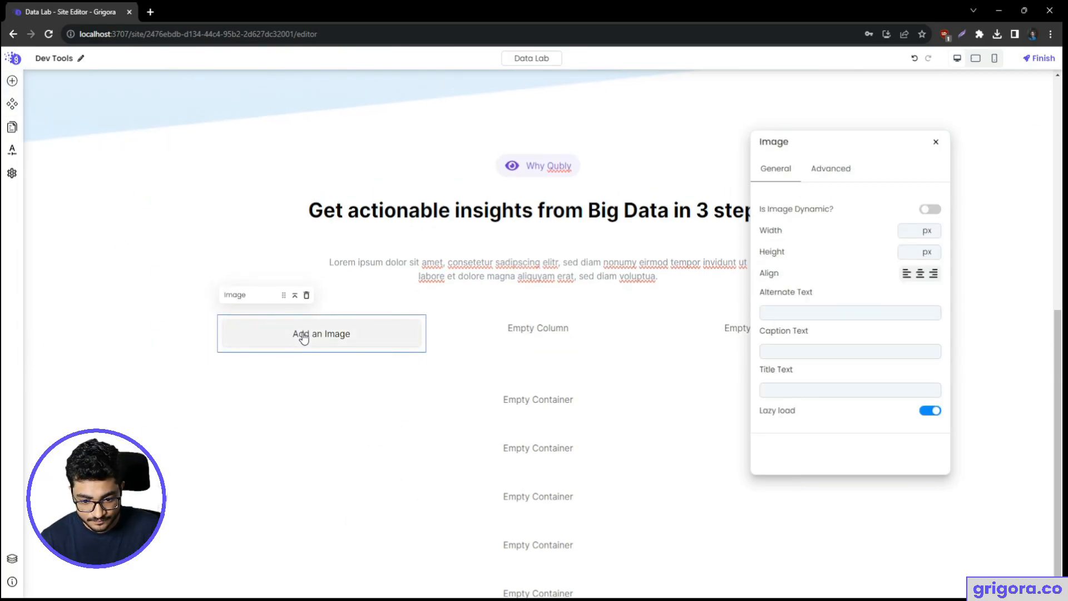
- In Figma, switch to design mode and export the "Valuable business insights" icon chart-bar-33 as a PNG
key("alt+Tab")
left_click(350, 363)
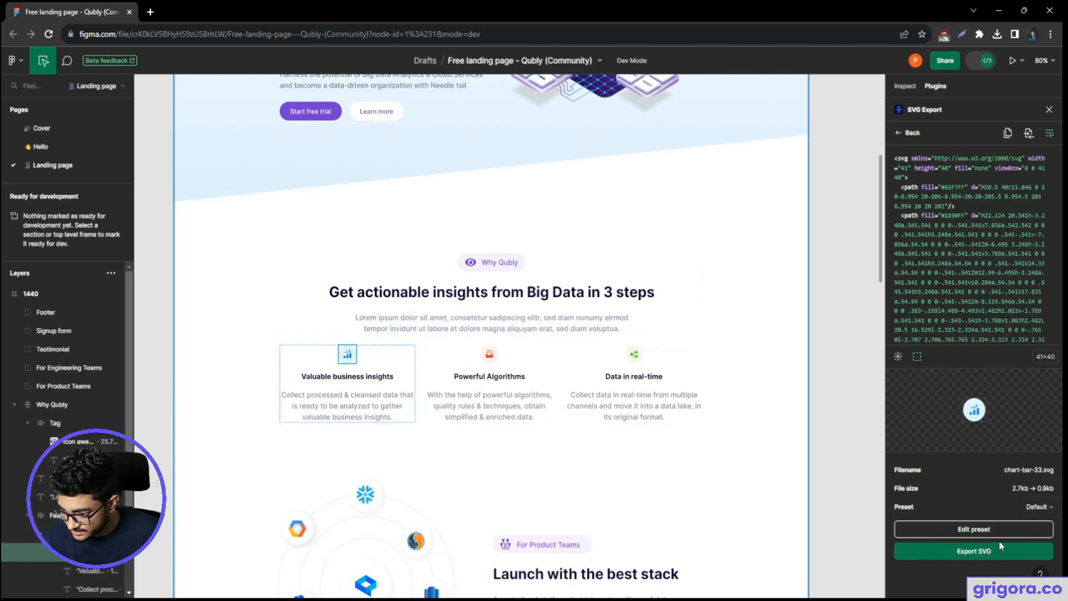
left_click(982, 60)
scroll(1012, 455, "down", 1)
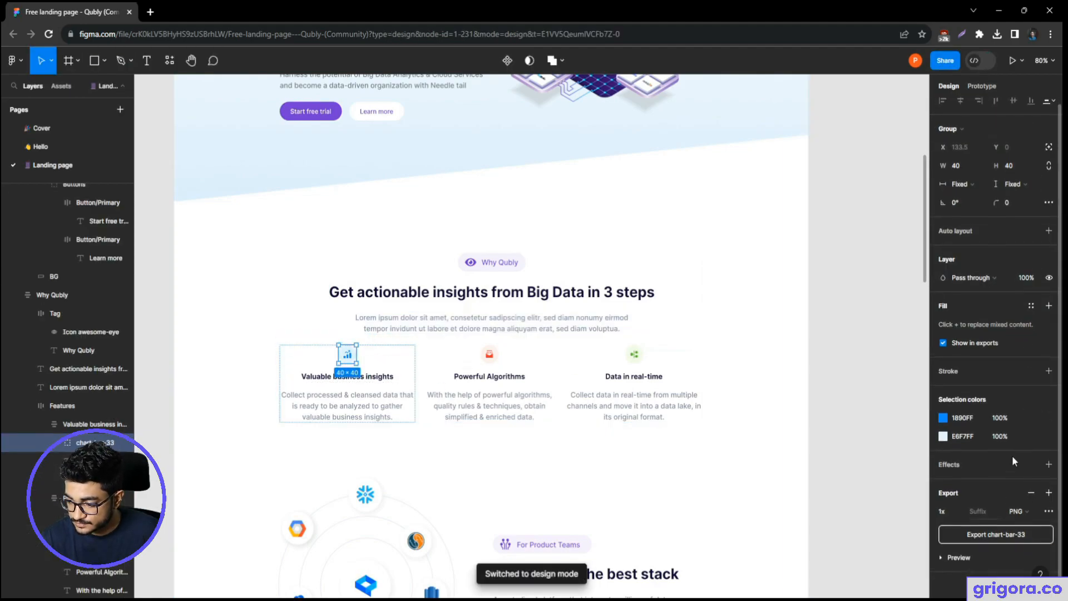
left_click(992, 529)
key("Return")
key("alt+Tab")
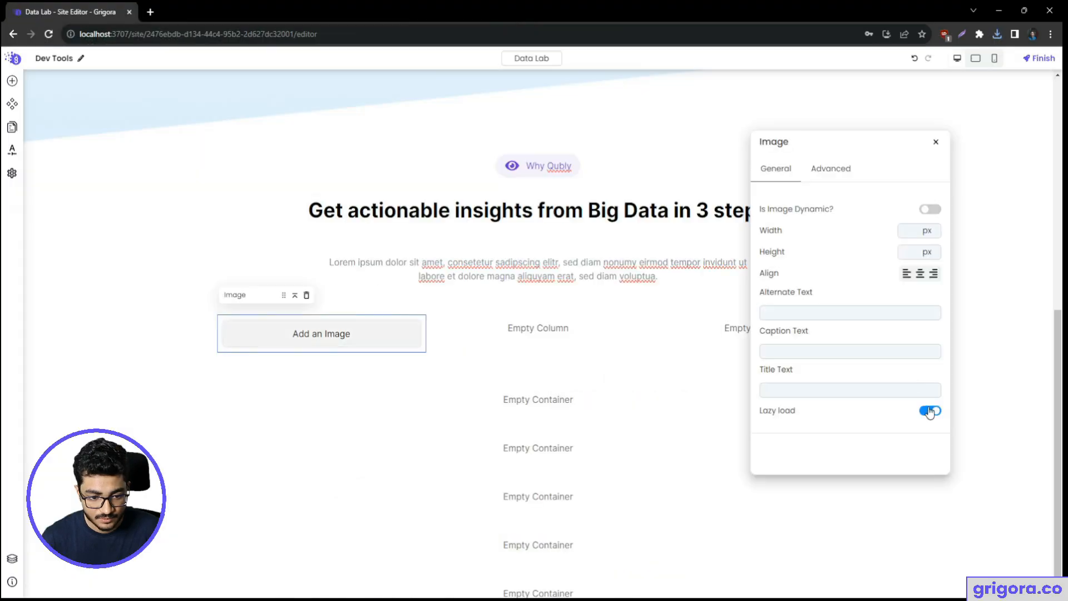
- Upload the exported chart-bar-33 icon into the first column's image placeholder
left_click(340, 336)
left_click(461, 311)
double_click(159, 106)
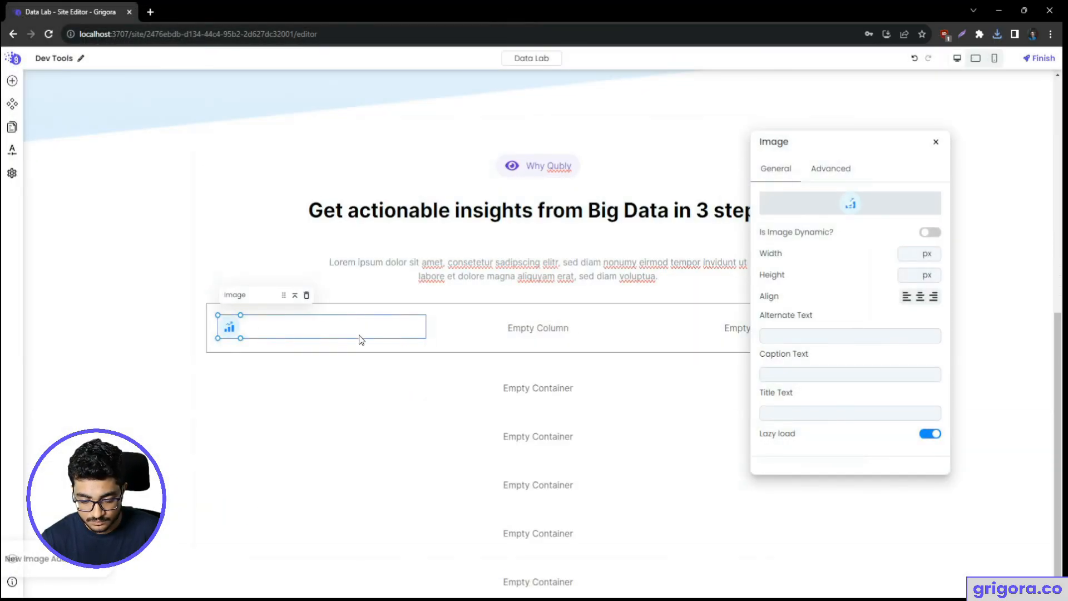
- Add a Text element to the first column below the icon and fill it with "Valuable business insights" copied from Figma
left_click(295, 295)
left_click(15, 80)
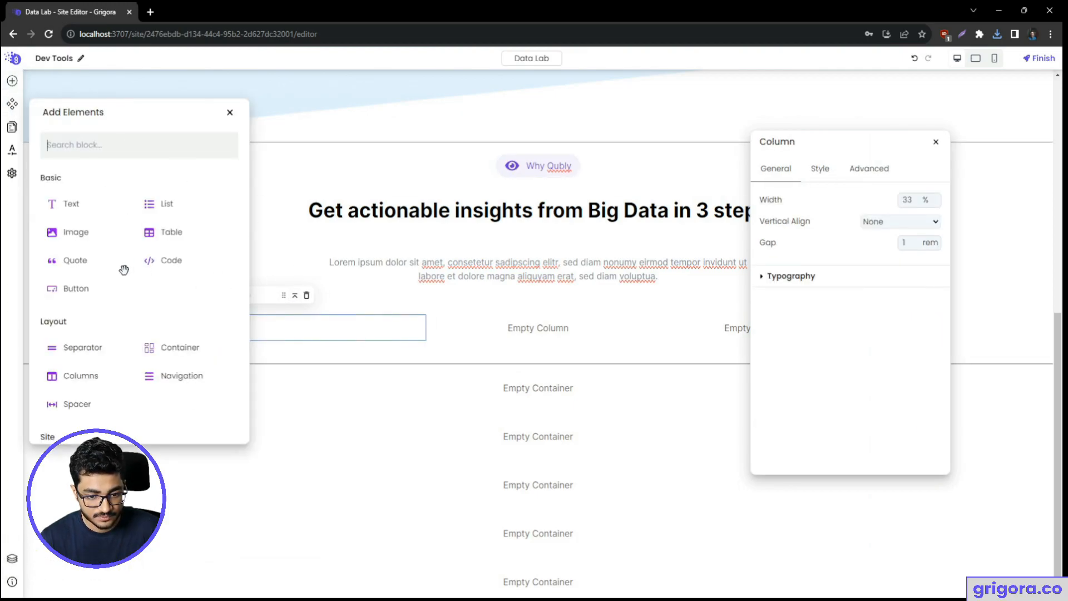
left_click(84, 204)
key("alt+Tab")
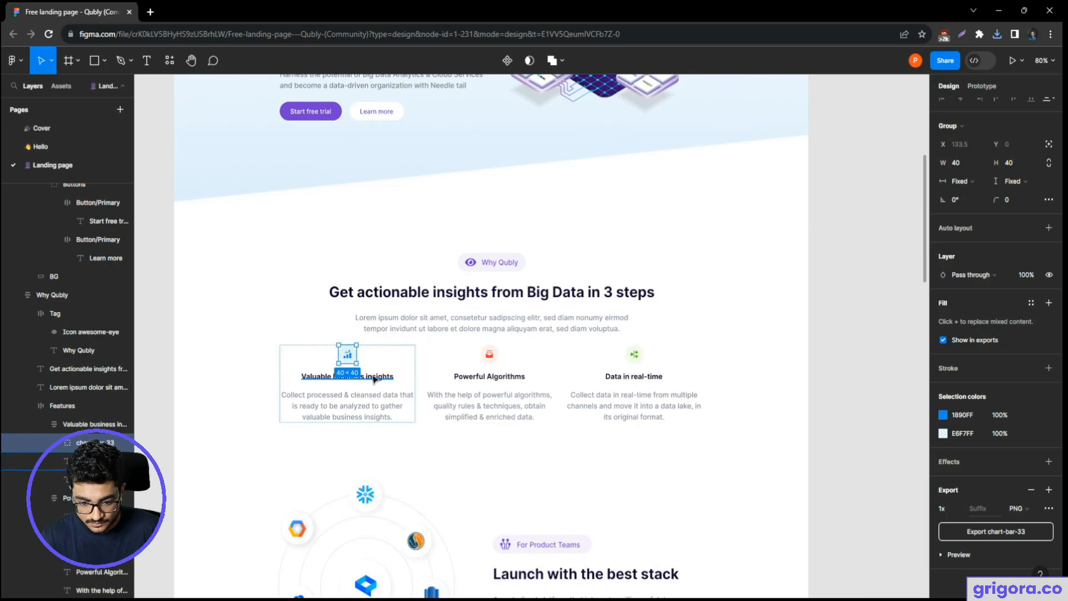
double_click(374, 377)
key("ctrl+c")
key("alt+Tab")
key("ctrl+v")
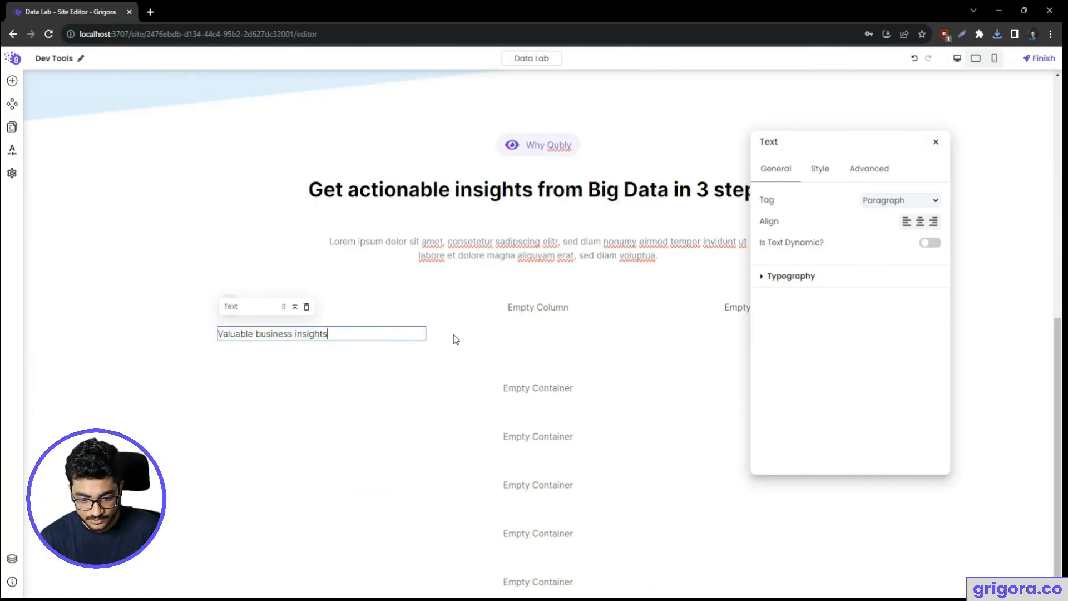
- Format the "Valuable business insights" text as Heading 3 at 18 px, and centre both it and the icon above
left_click(902, 201)
left_click(892, 262)
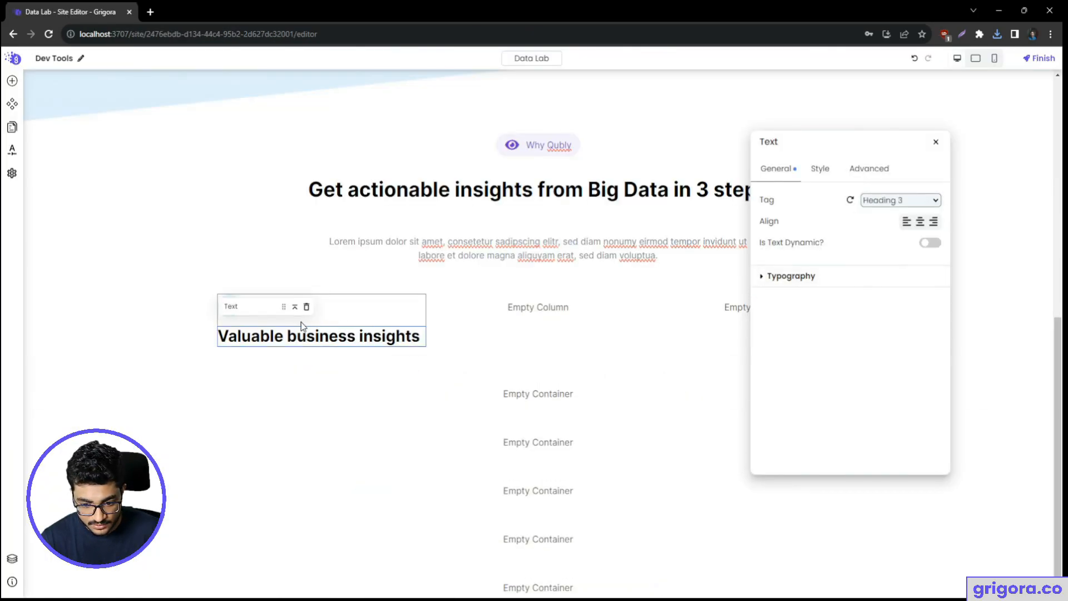
left_click(872, 276)
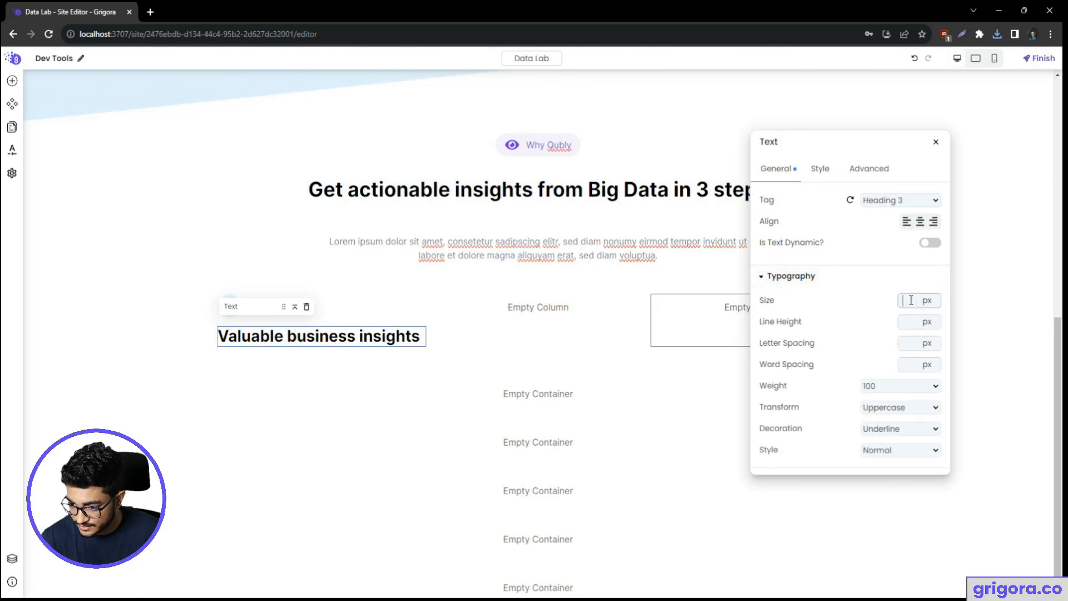
type("18")
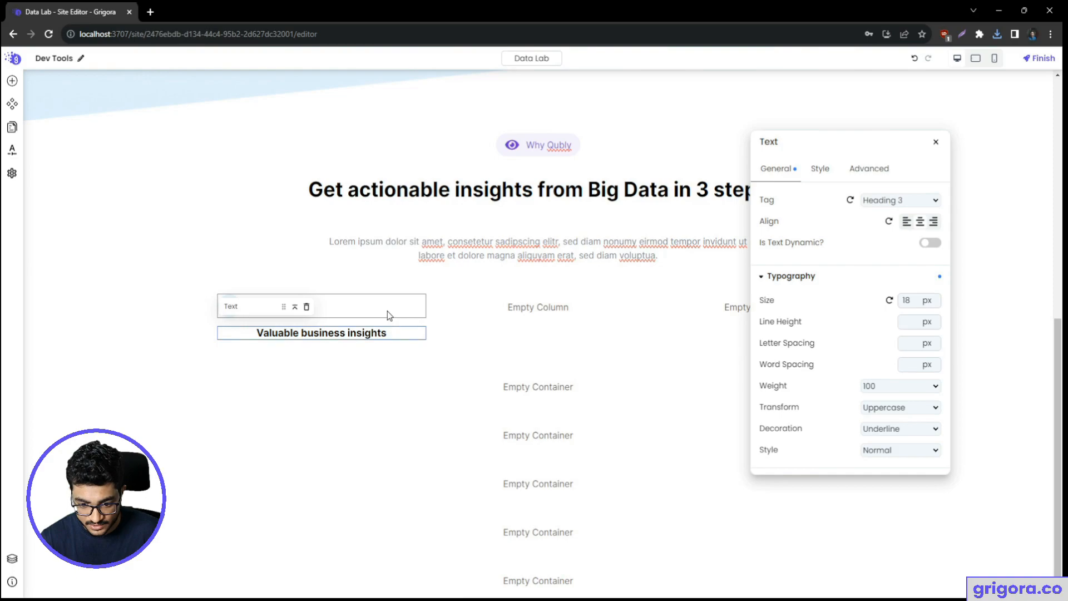
left_click(387, 311)
left_click(920, 299)
left_click(378, 334)
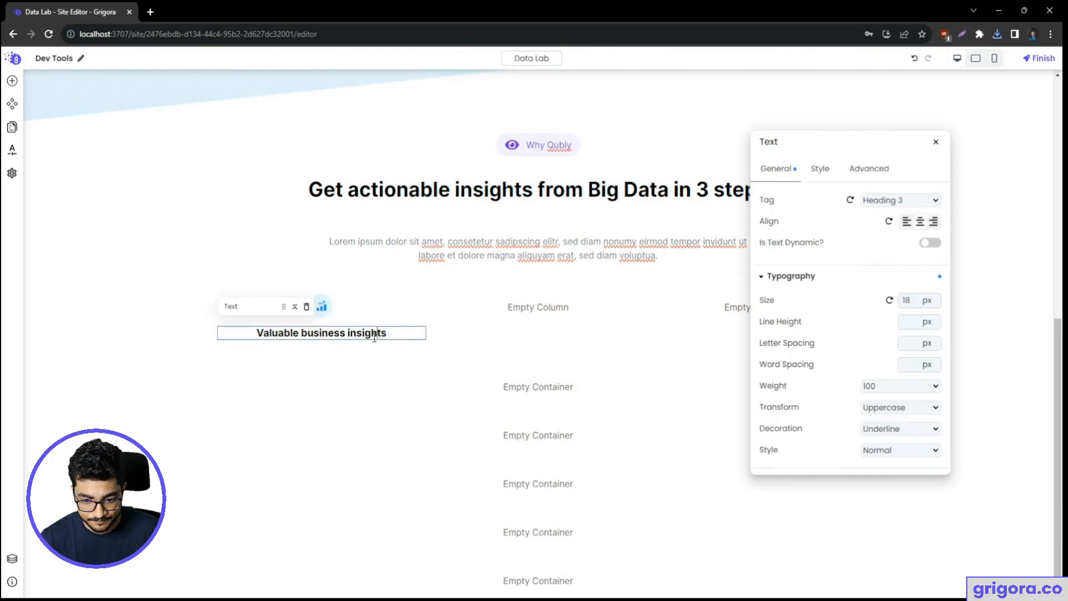
- Duplicate the "Valuable business insights" heading and reset the lower copy's tag to Paragraph
right_click(372, 332)
left_click(419, 436)
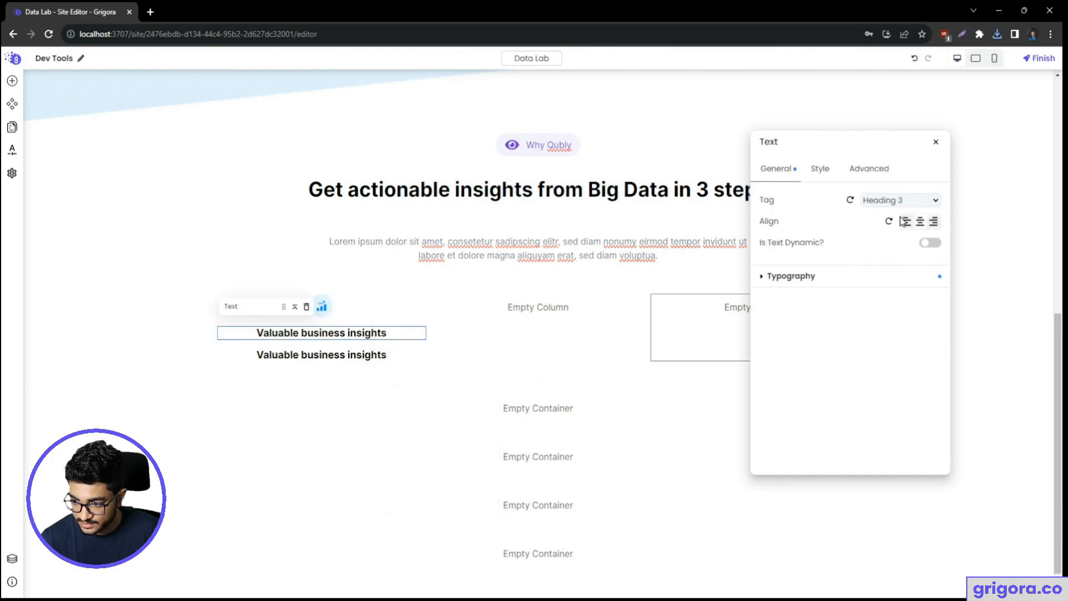
left_click(343, 357)
left_click(850, 199)
- Replace the duplicated paragraph's text with the "Collect processed & cleansed data..." description copied from Figma
key("alt+Tab")
double_click(362, 408)
key("ctrl+a")
key("alt+Tab")
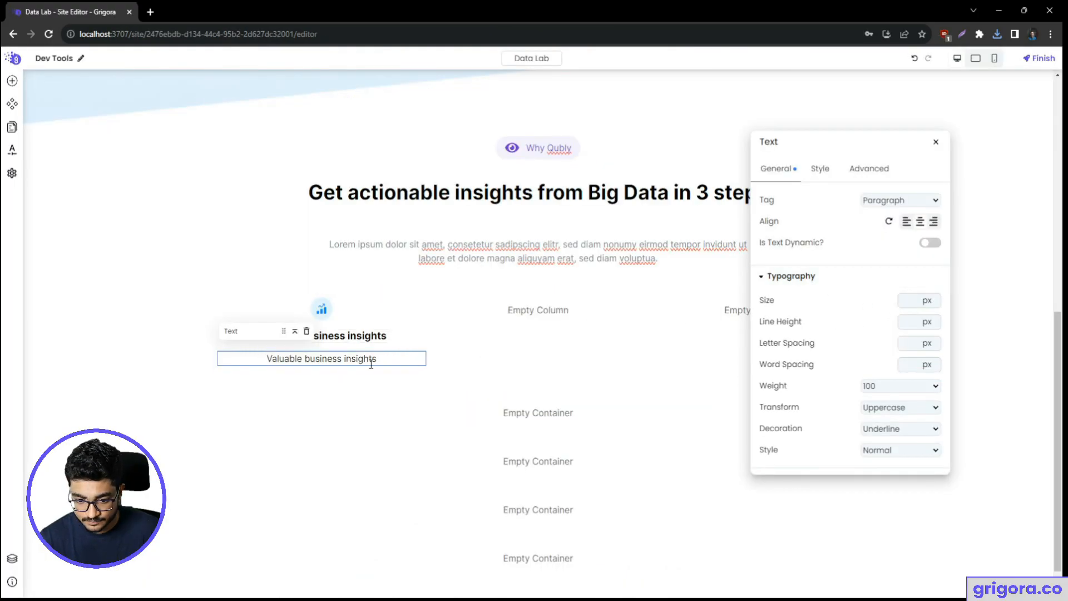
key("ctrl+v")
key("alt+Tab")
left_click(503, 414)
key("alt+Tab")
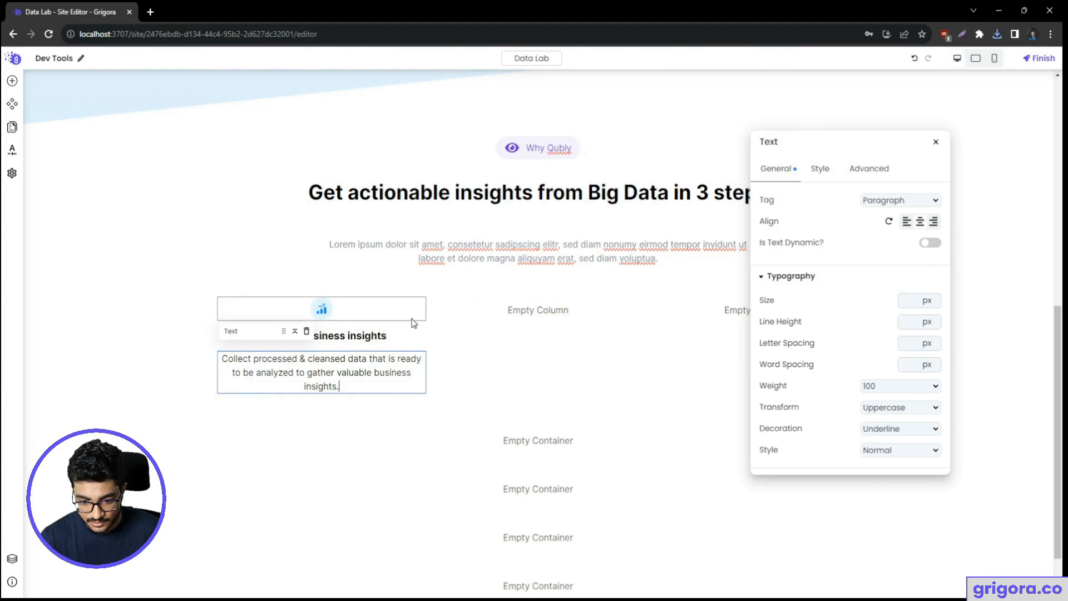
- Wrap the first column's heading in a container and move the icon and description into that container around it
left_click(414, 329)
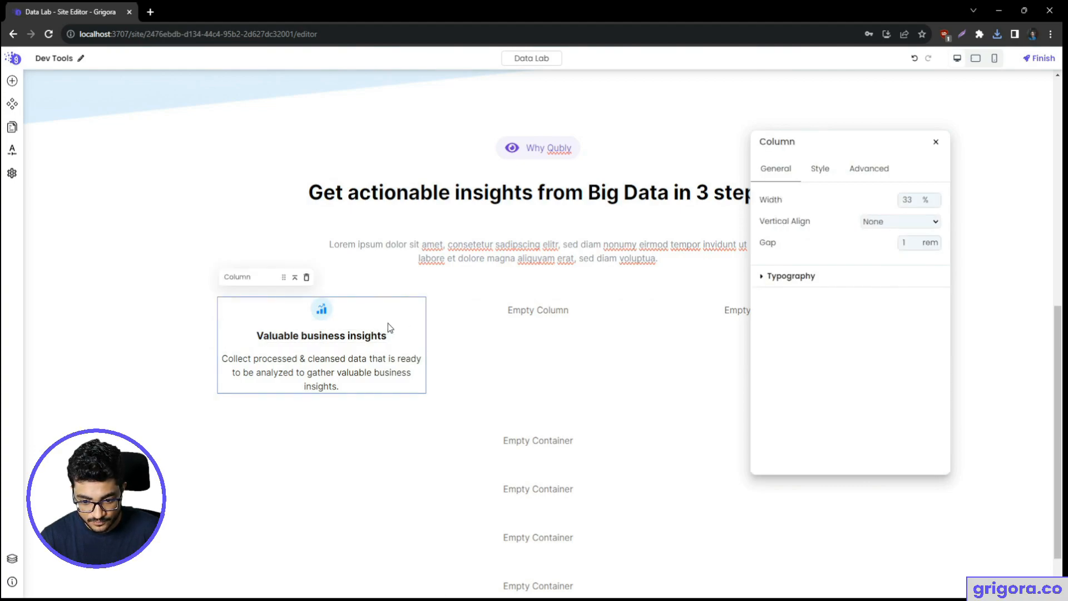
right_click(389, 324)
left_click(368, 334)
right_click(348, 334)
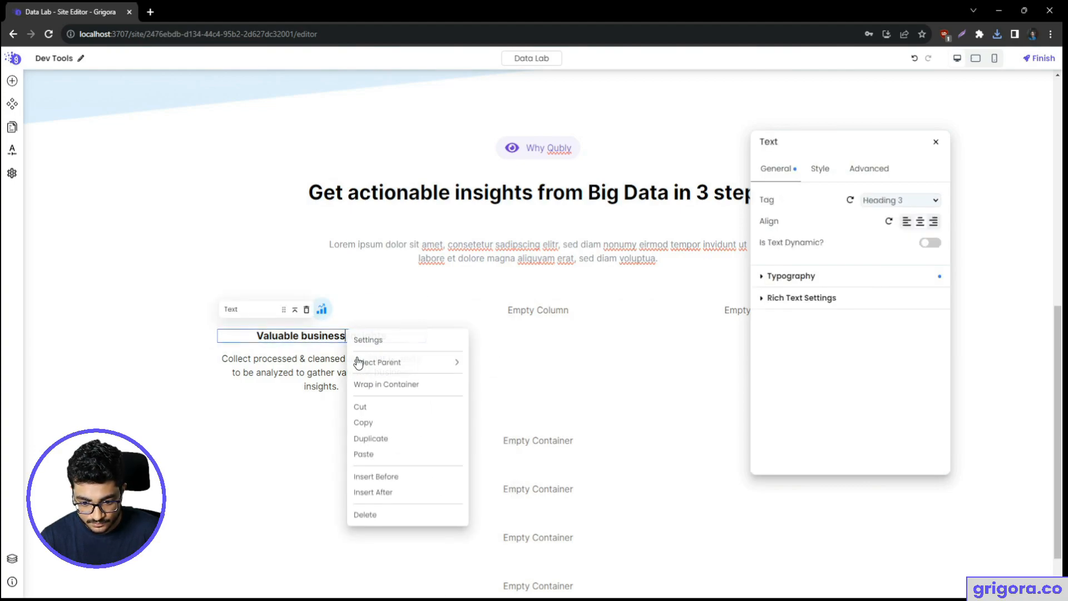
left_click(378, 385)
left_click(327, 316)
left_click_drag(330, 312, 377, 359)
left_click(336, 396)
left_click(422, 338)
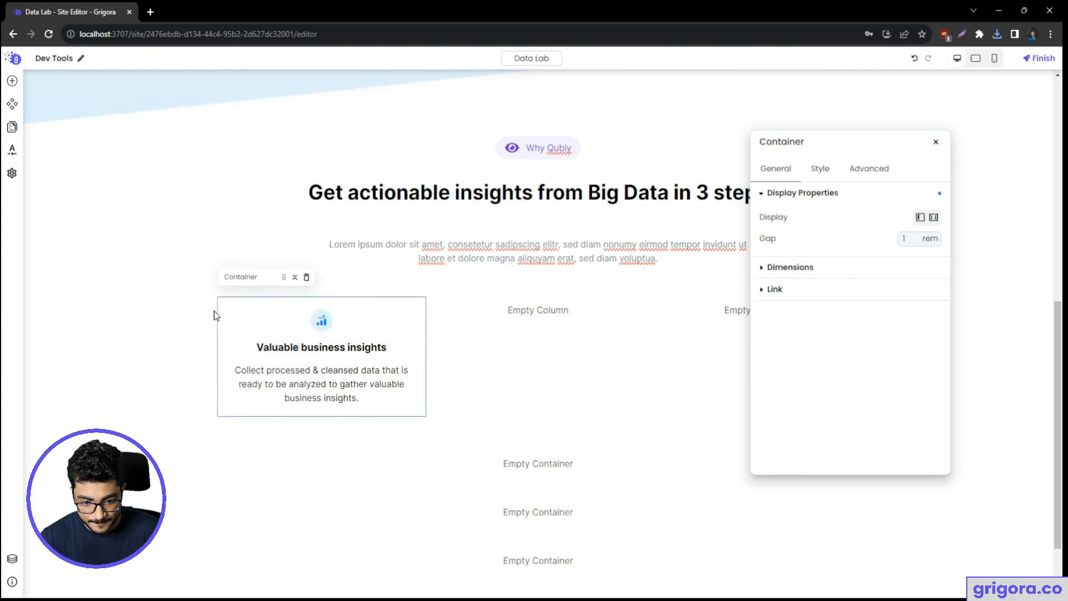
- Select the completed "Valuable business insights" column and duplicate it twice
left_click(295, 277)
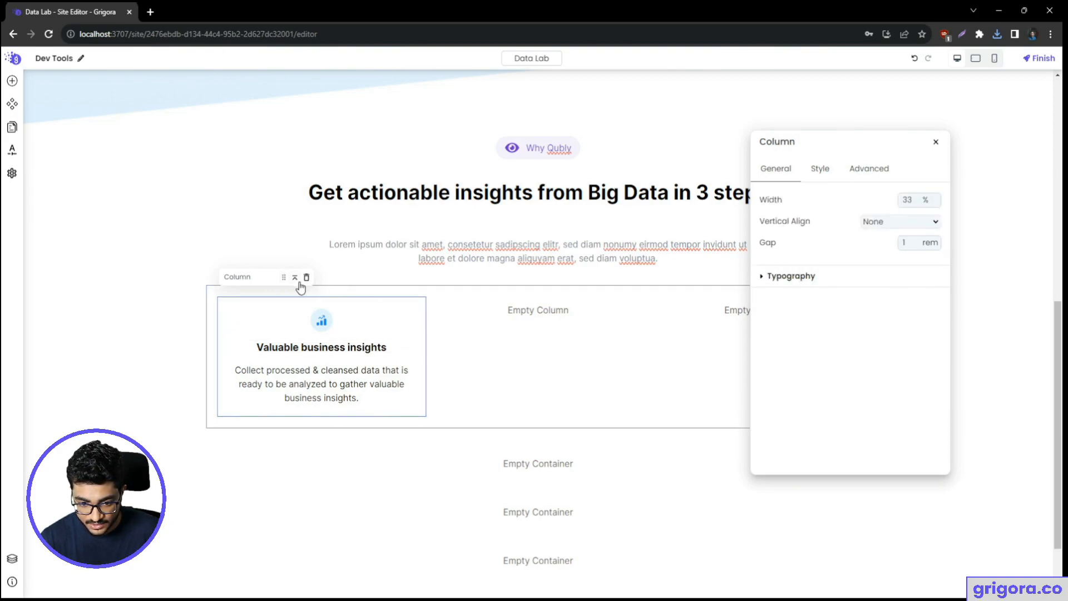
right_click(272, 276)
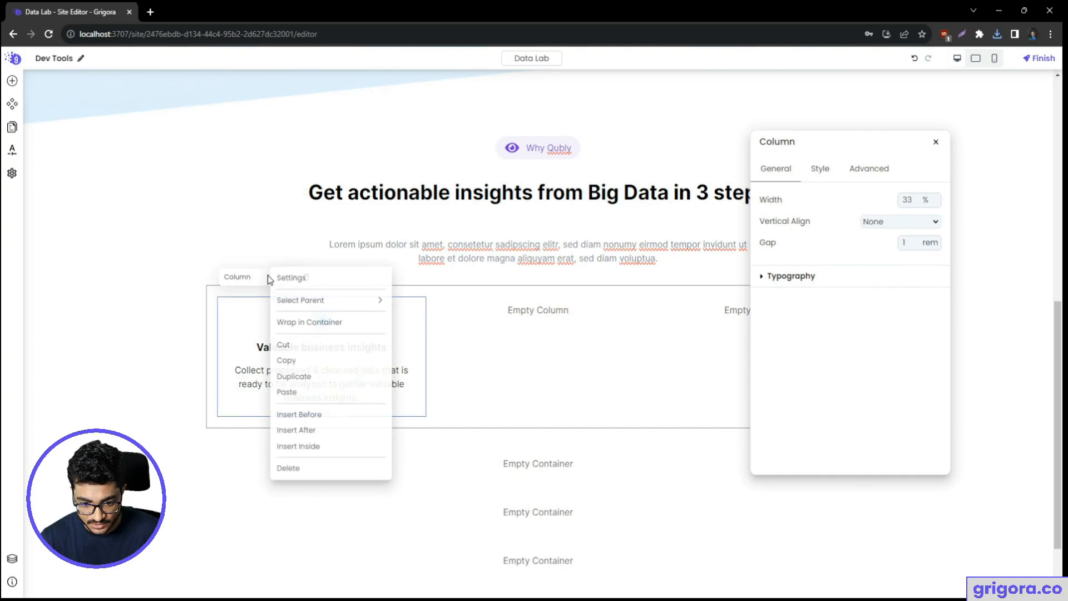
left_click(310, 376)
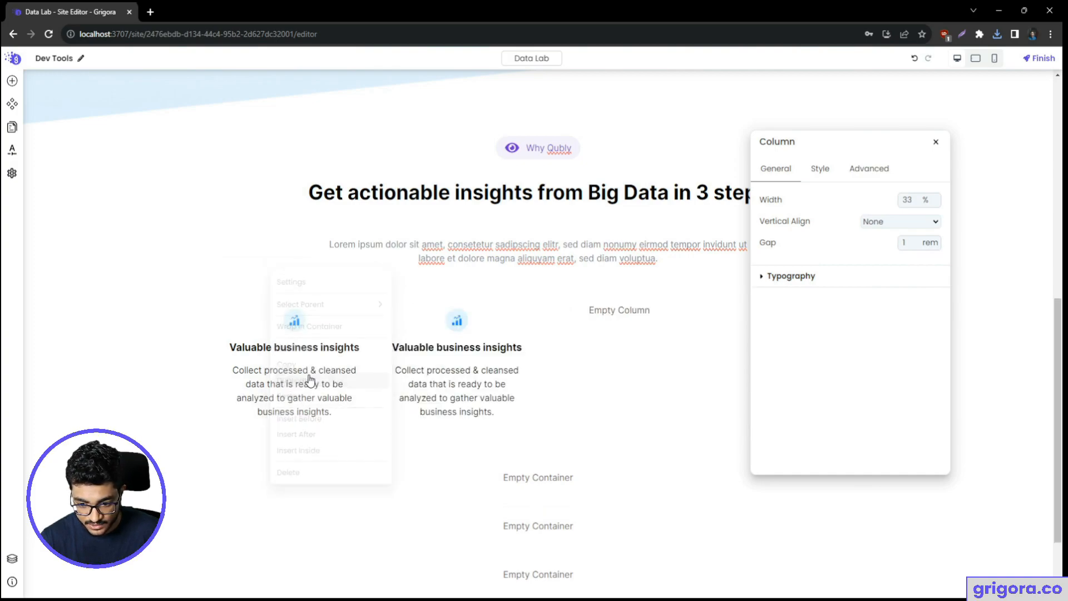
right_click(261, 281)
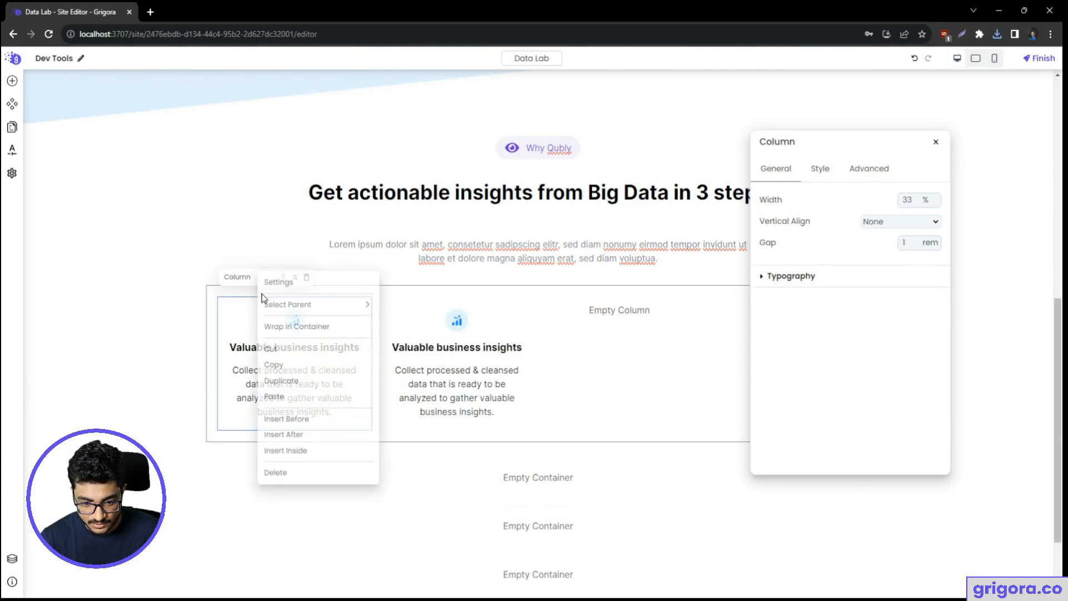
left_click(289, 381)
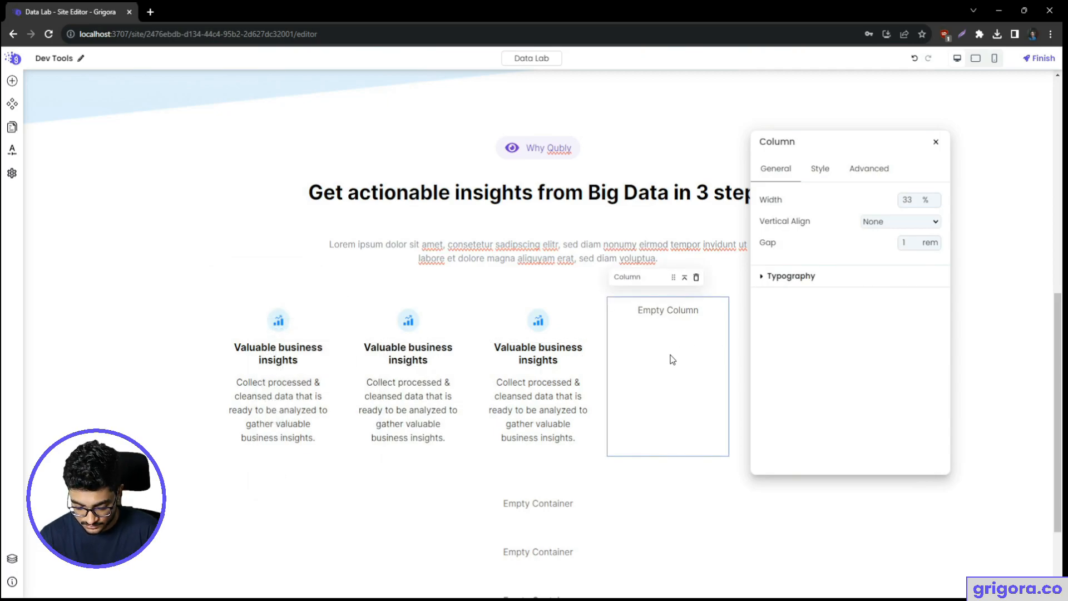
- Delete the two leftover empty columns beside the three feature columns
left_click_drag(845, 143, 912, 143)
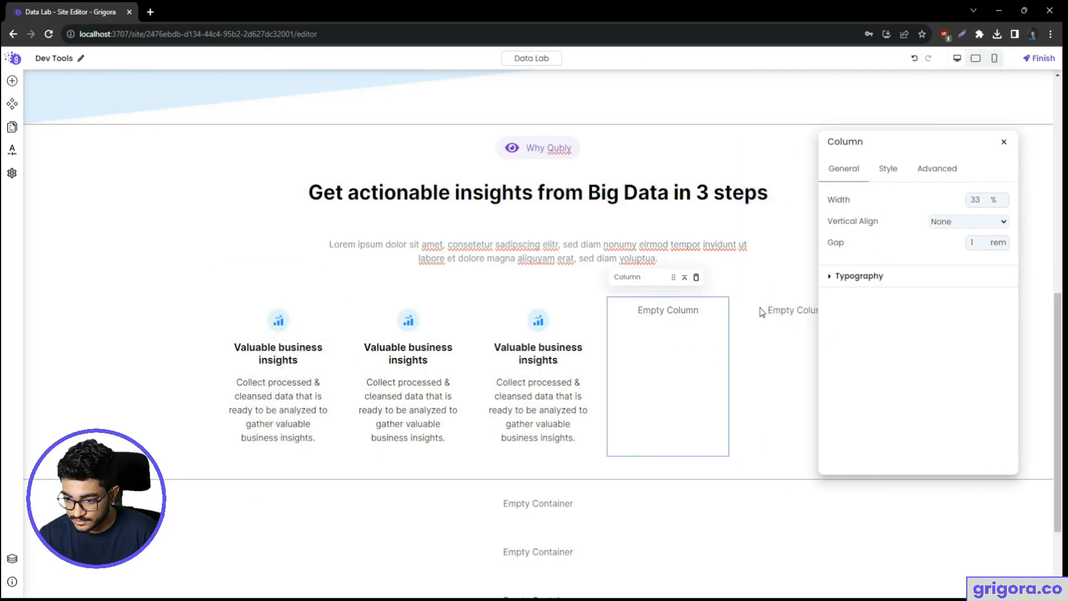
left_click(696, 277)
left_click(795, 277)
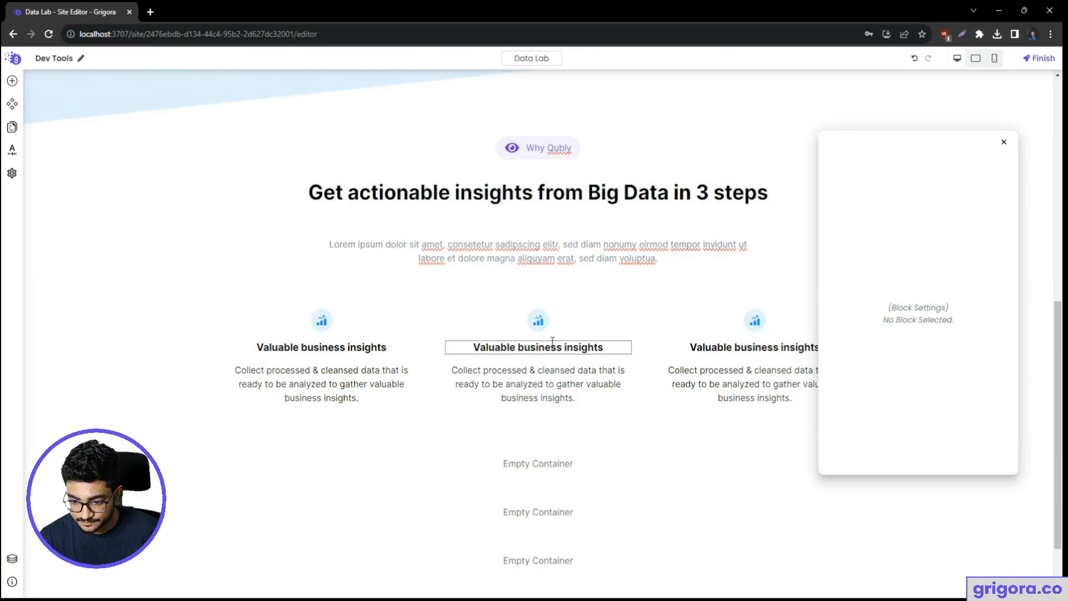
- In Figma, export the newsletter-dev icon of "Powerful Algorithms" and the timeline icon of "Data in real-time" as PNGs
key("alt+Tab")
left_click(493, 361)
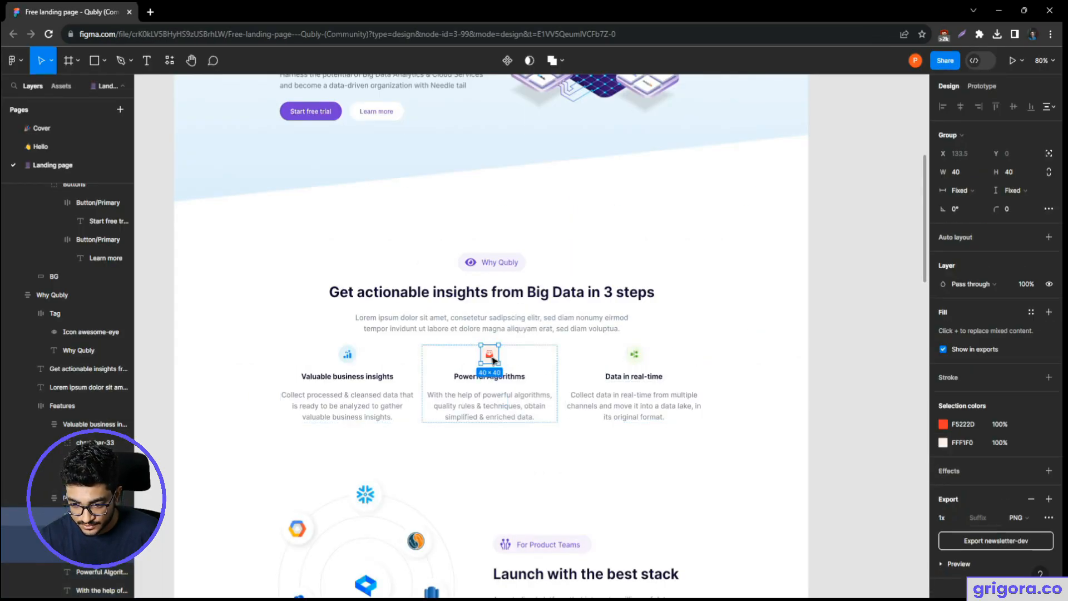
left_click(1048, 498)
left_click(992, 531)
key("Return")
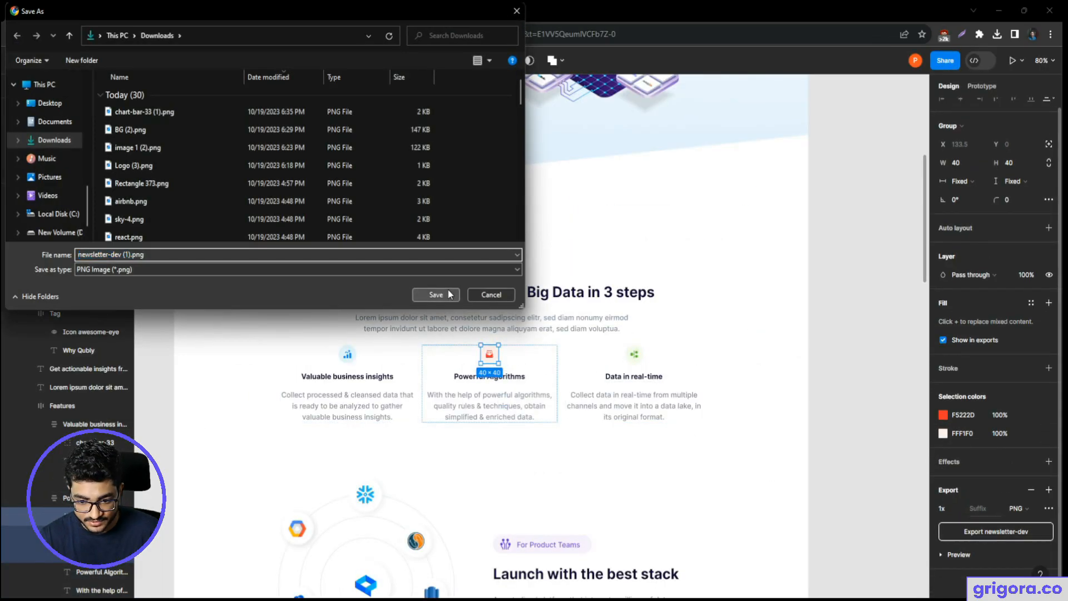
left_click(612, 395)
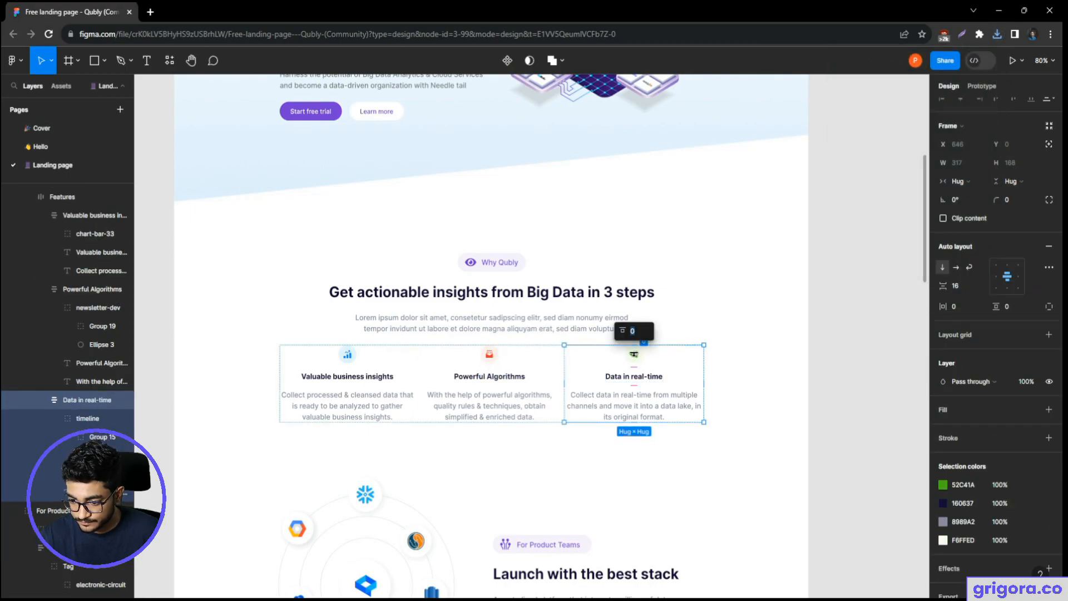
left_click(635, 356)
left_click(996, 531)
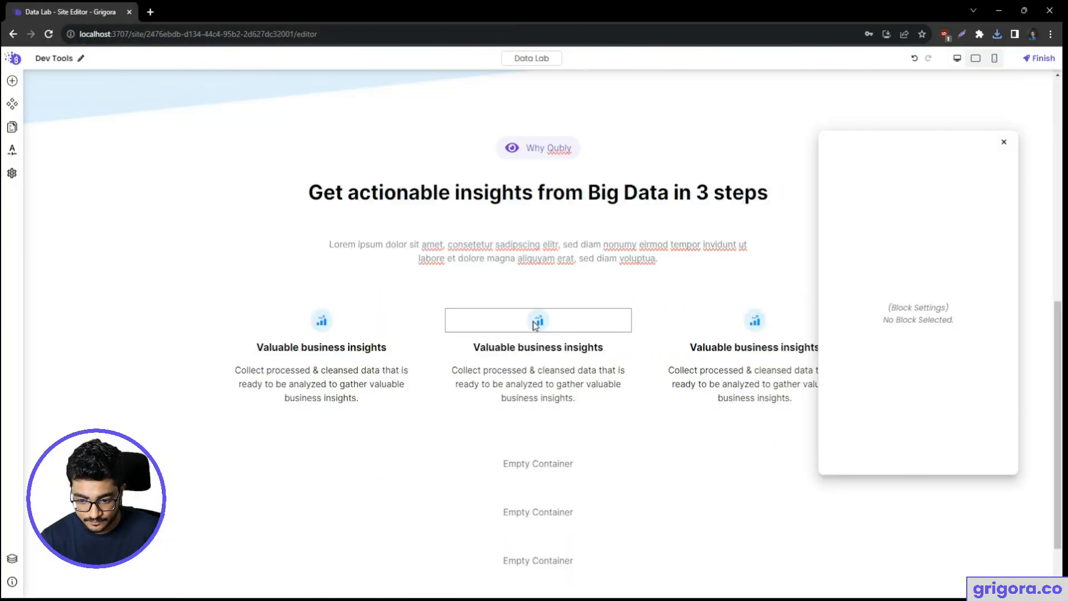
- In the Grigora editor, upload timeline (1).png into the second column's image
double_click(535, 326)
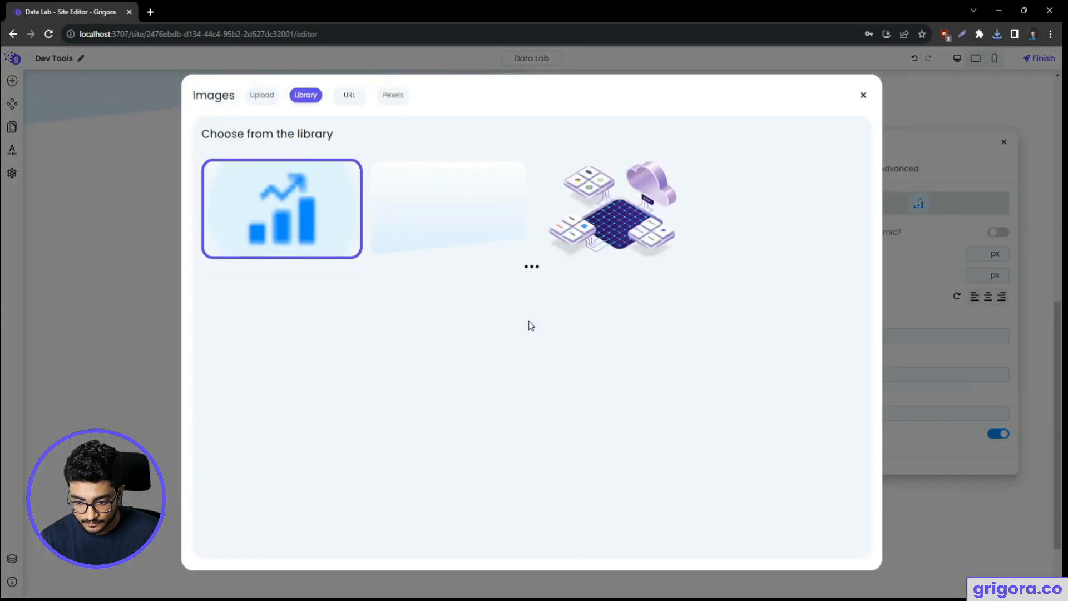
left_click(266, 97)
left_click(569, 374)
left_click(171, 109)
double_click(171, 110)
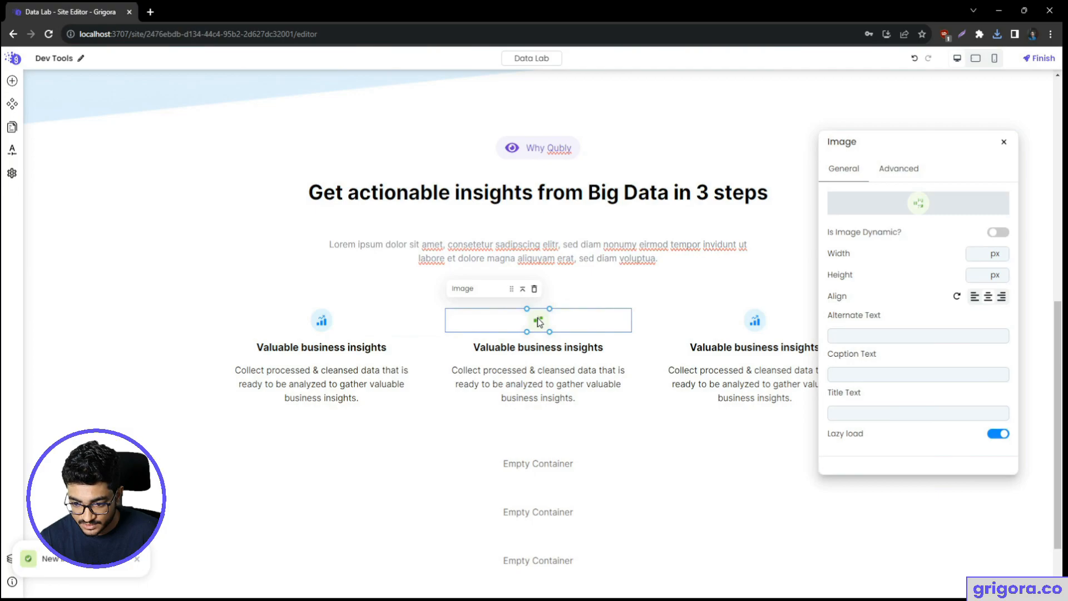
- Replace the second column's icon with an upload of newsletter-dev (1).png, and choose the green timeline icon from the library for the third column
left_click(538, 322)
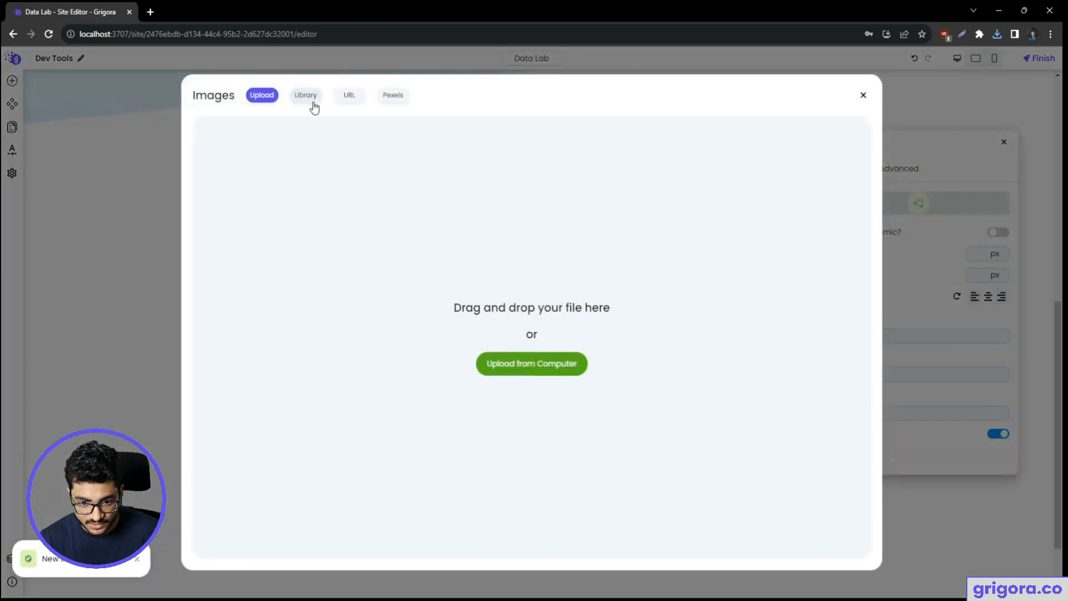
left_click(509, 367)
left_click(194, 132)
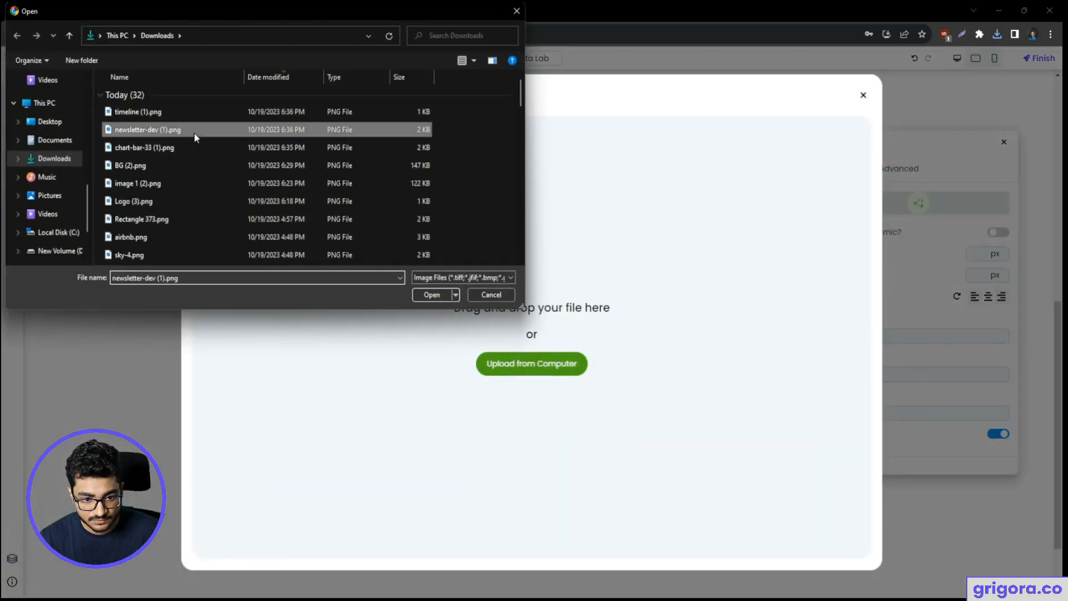
double_click(193, 132)
left_click(750, 328)
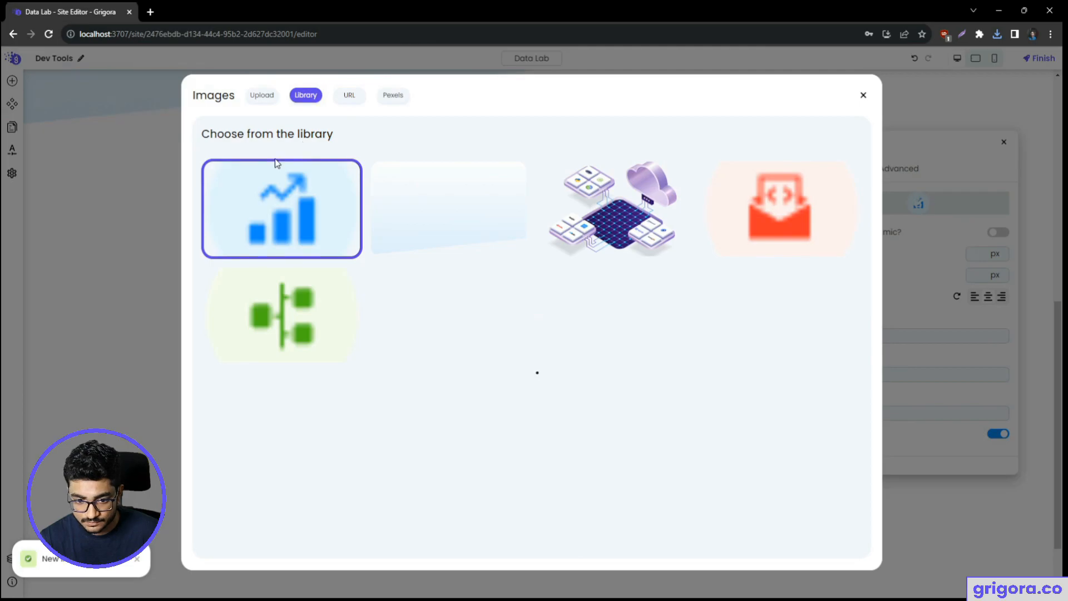
left_click(335, 317)
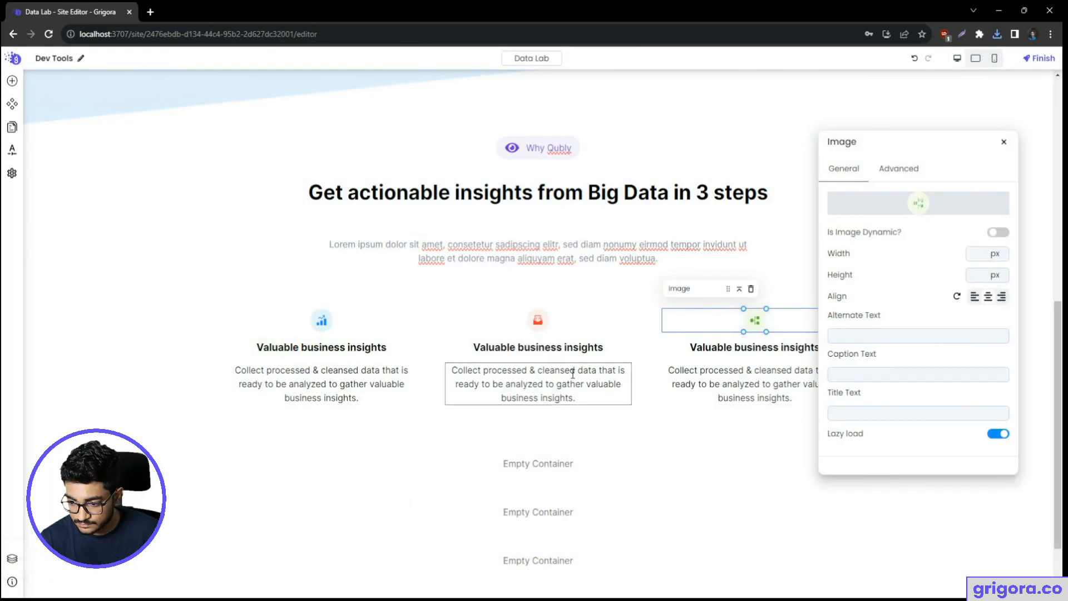
- Replace the second column's heading with "Powerful Algorithms" copied from Figma
key("alt+Tab")
double_click(490, 376)
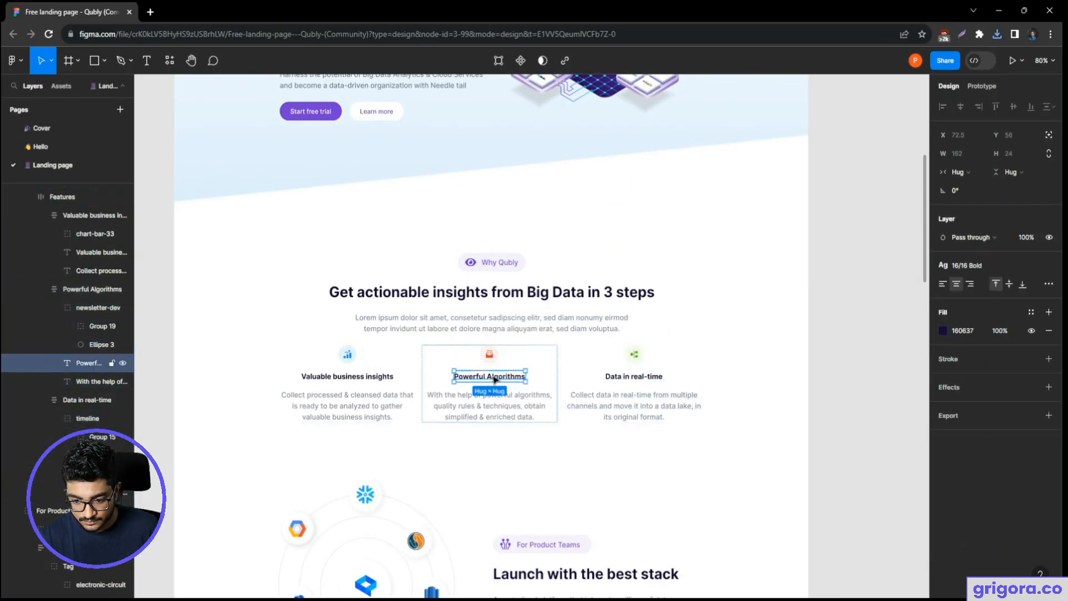
double_click(493, 376)
key("ctrl+c")
key("alt+Tab")
double_click(526, 349)
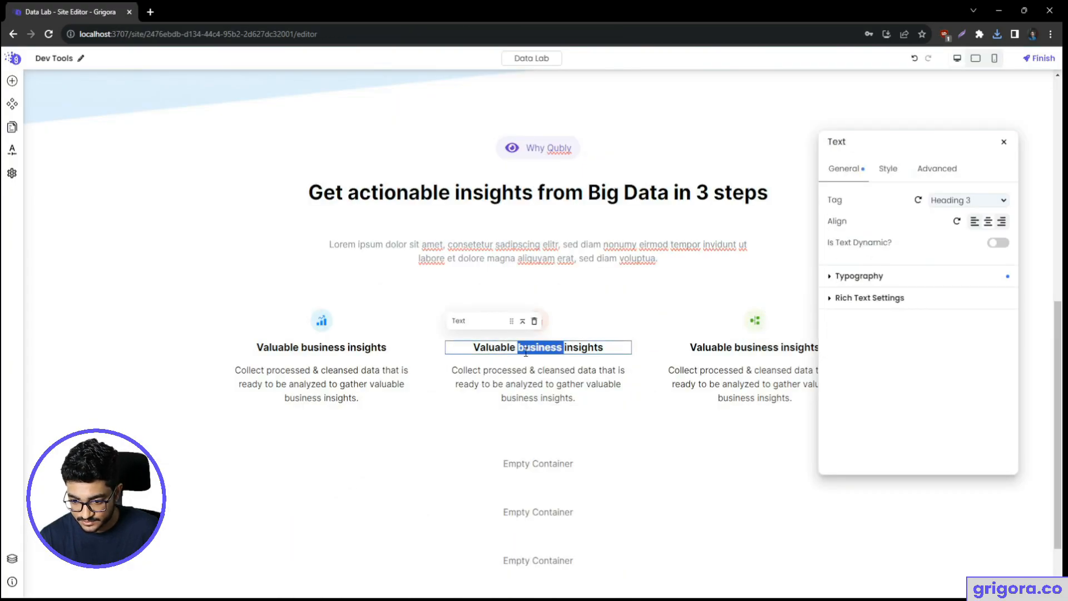
key("ctrl+v")
- Replace the third column's heading with "Data in real-time" copied from Figma
key("alt+Tab")
double_click(633, 377)
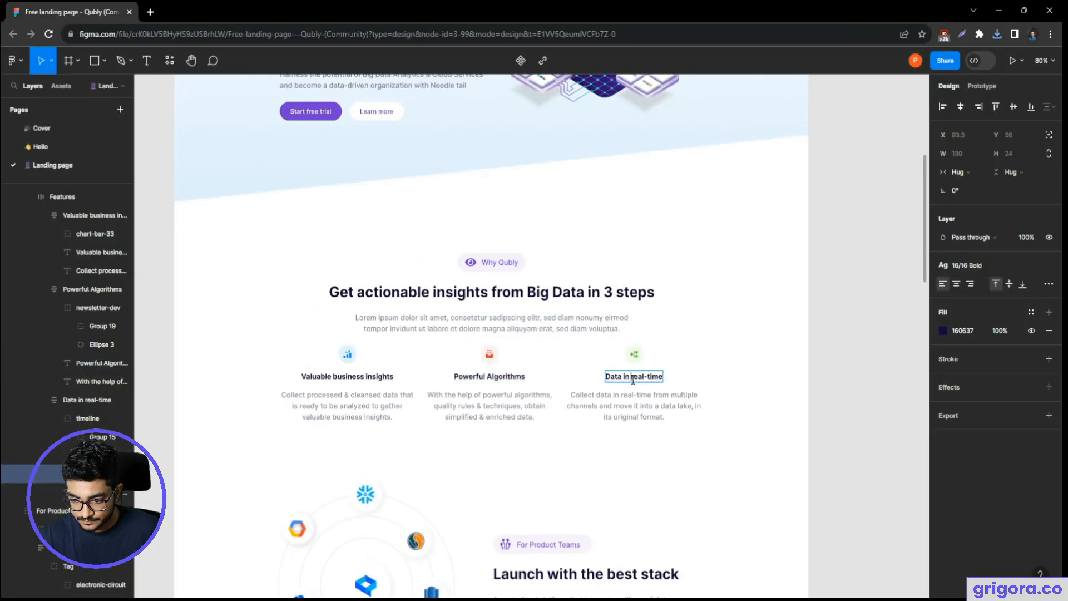
key("alt+Tab")
double_click(725, 346)
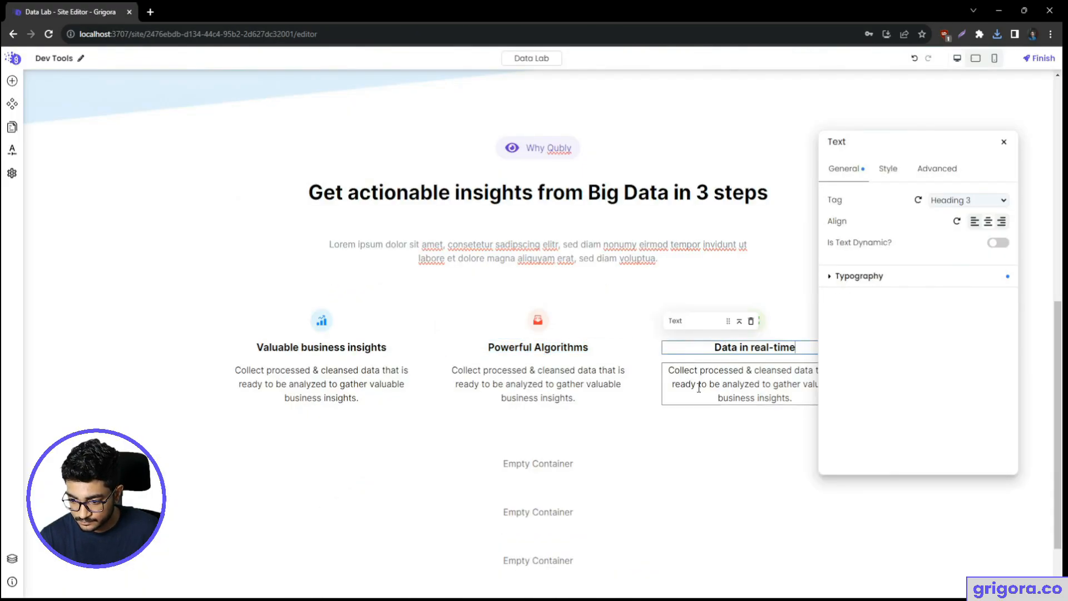
- Replace the second column's description with Figma's "With the help of powerful algorithms, quality rules & techniques, obtain simplified & enriched data."
key("alt+Tab")
double_click(489, 400)
key("alt+Tab")
double_click(523, 381)
key("ctrl+a")
type("With the help of powerful algorithms, quality rules & techniques, obtain simplified & enriched data.")
- Replace the third column's description with the "Collect data in real-time from multiple channels..." text from Figma
key("alt+Tab")
double_click(631, 395)
key("ctrl+a")
key("alt+Tab")
double_click(739, 396)
key("ctrl+a")
type("Collect data in real-time from multiple channels and move it into a data lake in its original format.")
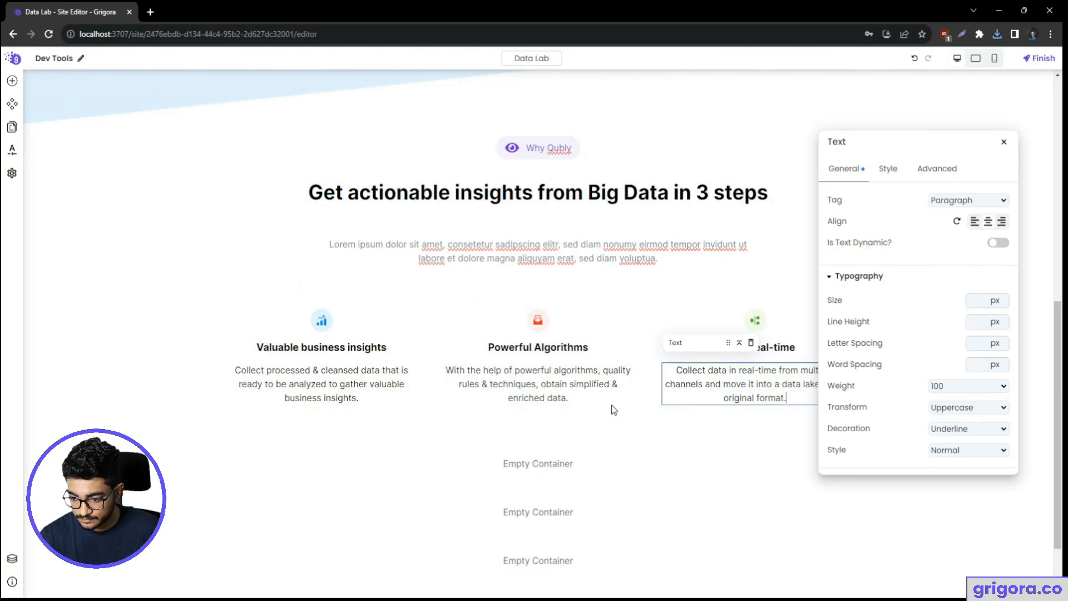
- Compare the finished "Why Qubly" section and its three feature columns with the Figma design
left_click(552, 433)
scroll(472, 367, "up", 6)
scroll(431, 401, "down", 5)
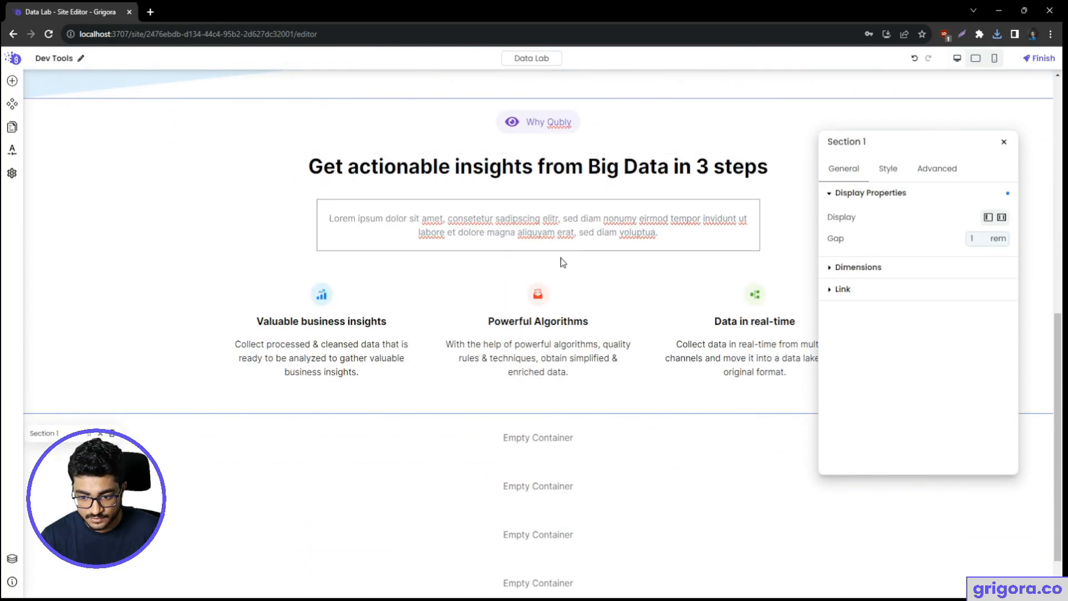
left_click_drag(957, 141, 965, 151)
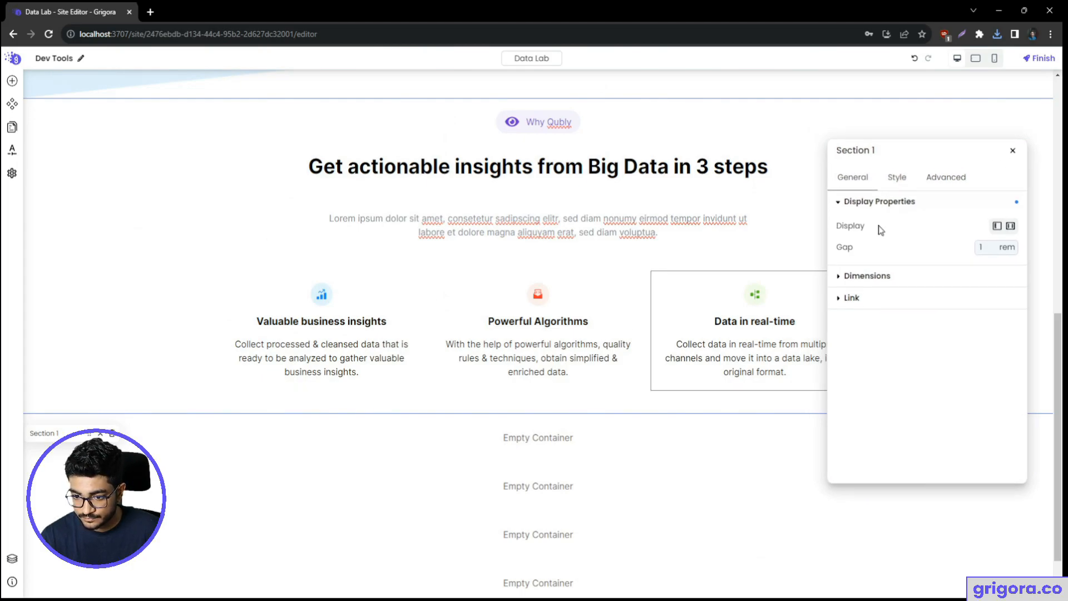
key("alt+Tab")
key("alt+Tab")
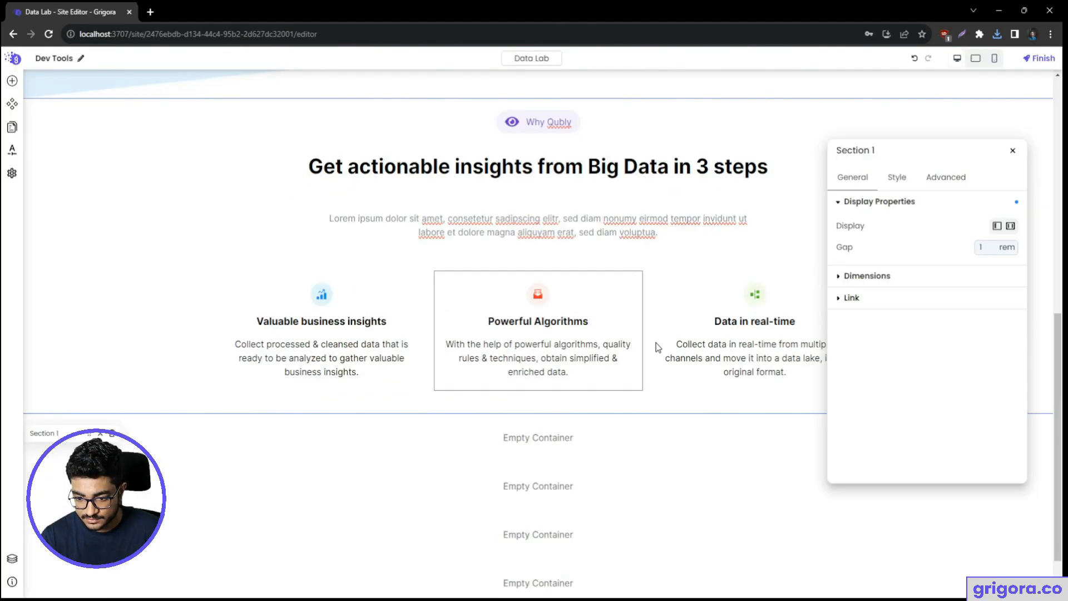
key("alt+Tab")
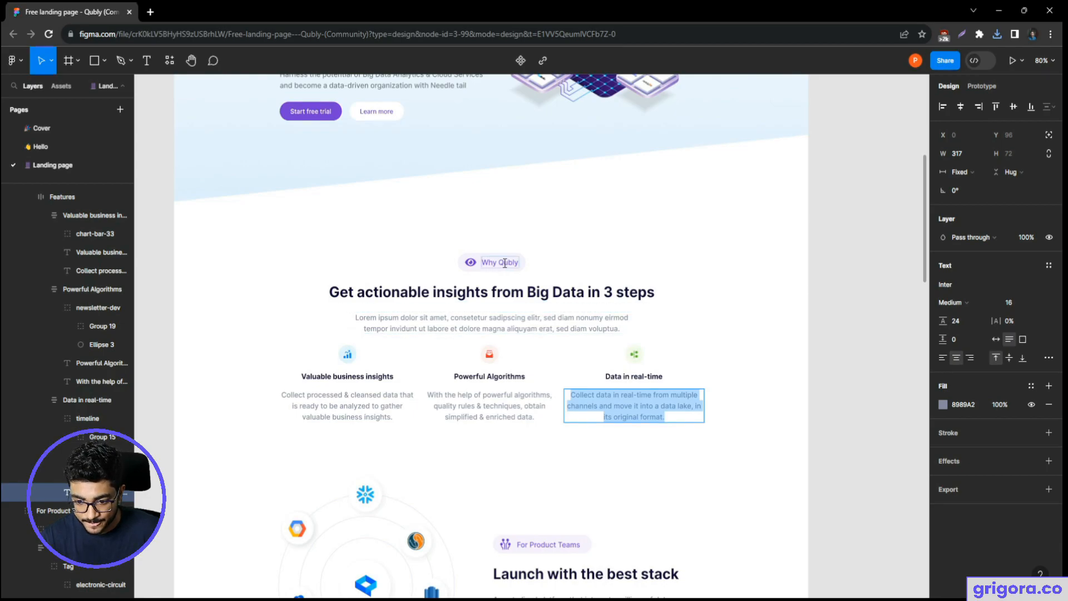
key("alt+Tab")
key("alt+Tab")
- Check the "Why Qubly" tag text's weight in Figma and set the matching text in Grigora to weight 500
left_click(508, 261)
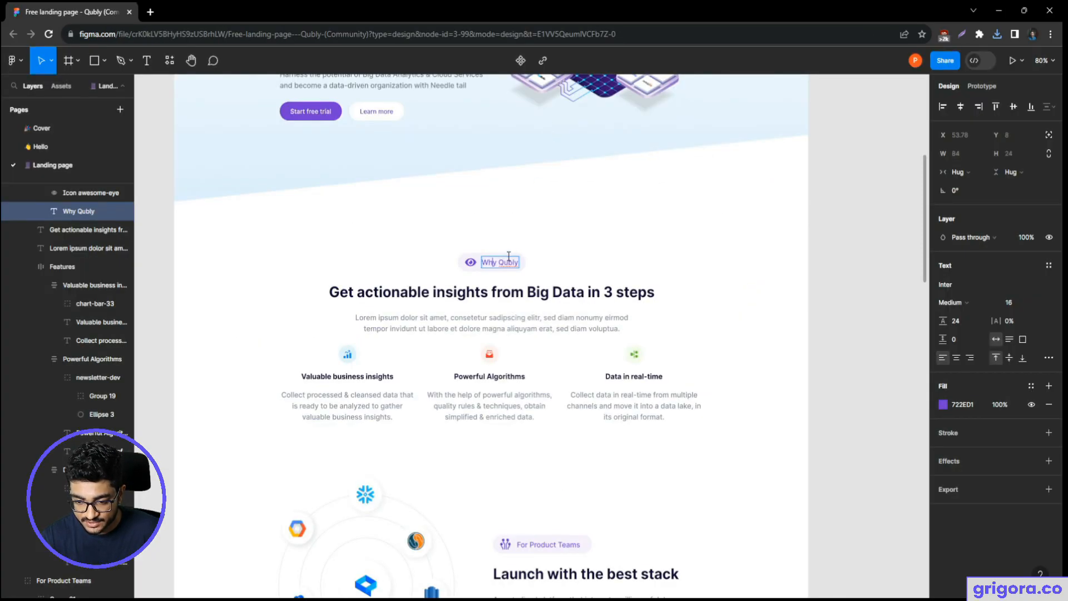
key("alt+Tab")
left_click(548, 122)
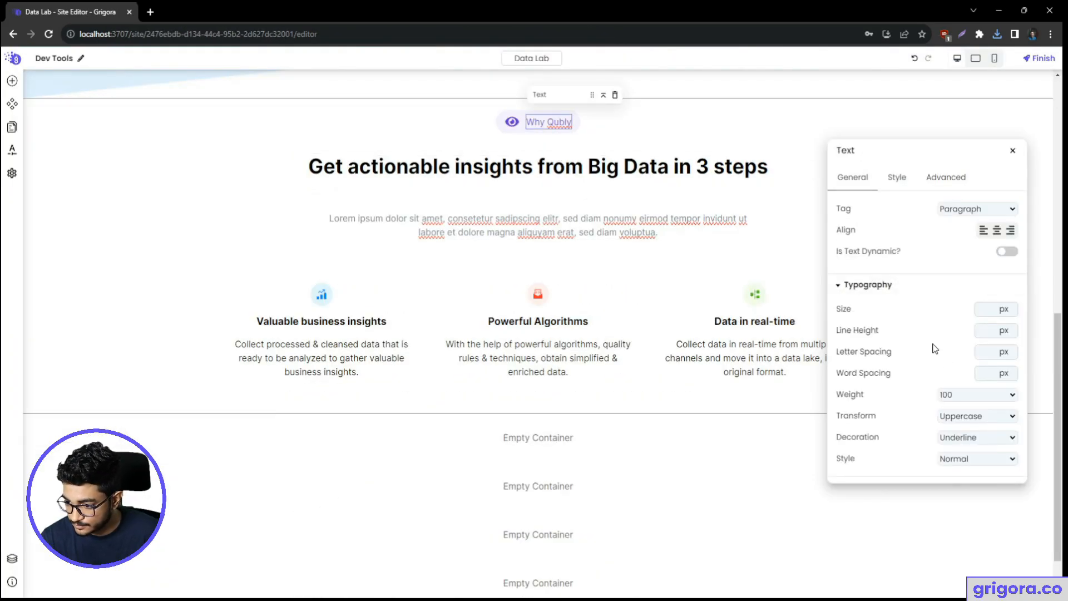
scroll(900, 332, "down", 1)
left_click(951, 378)
left_click(958, 448)
left_click(953, 379)
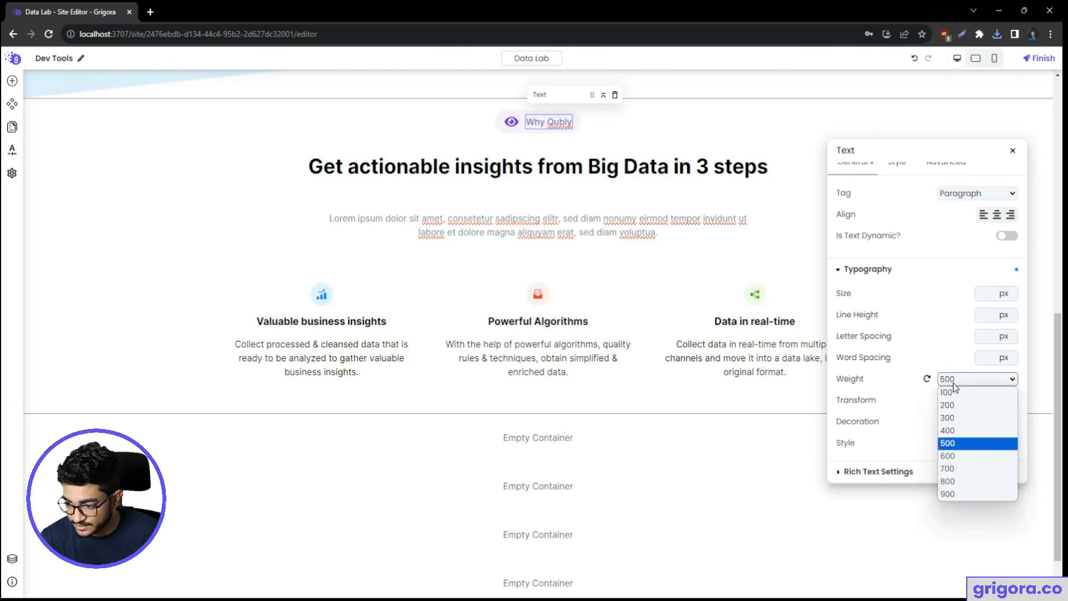
left_click(958, 448)
left_click(570, 189)
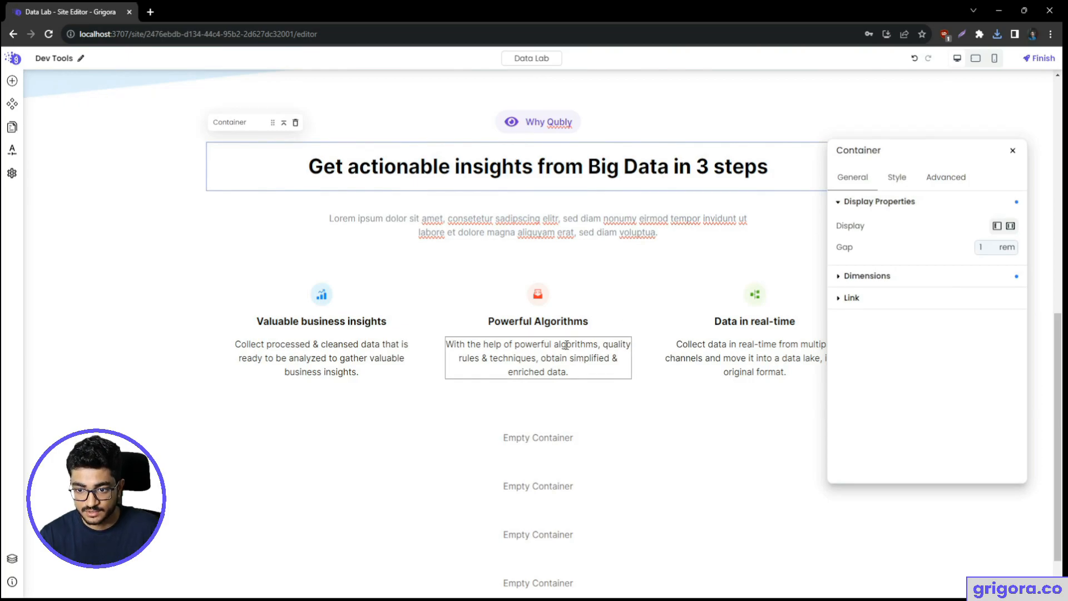
- Examine the layout of the "For Product Teams" section in Figma and find the empty container for it in Grigora
scroll(534, 343, "down", 2)
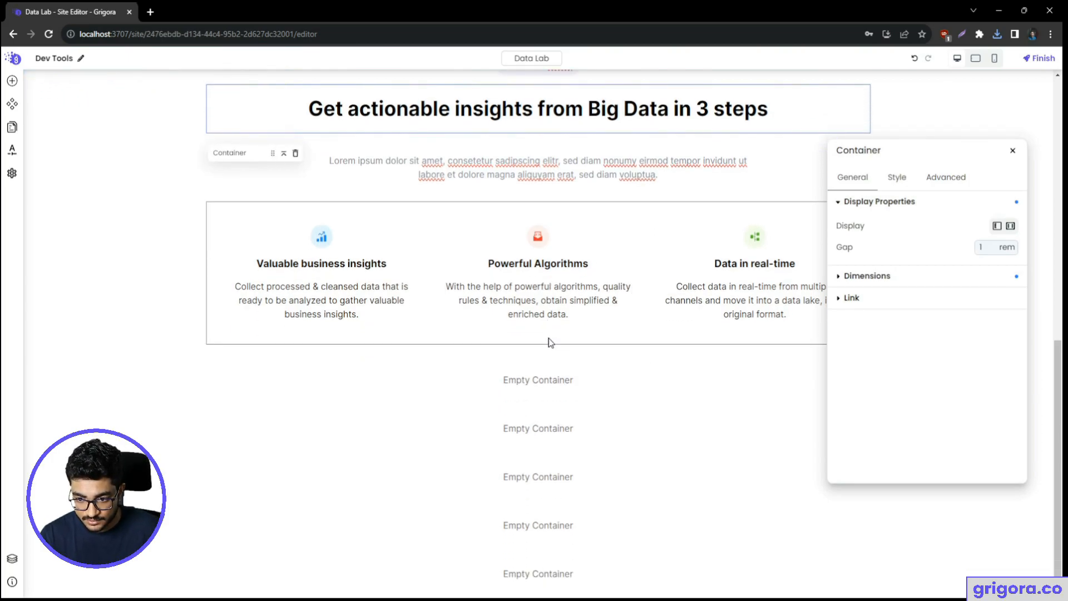
scroll(551, 341, "up", 3)
key("alt+Tab")
scroll(524, 396, "down", 5)
scroll(490, 329, "up", 2)
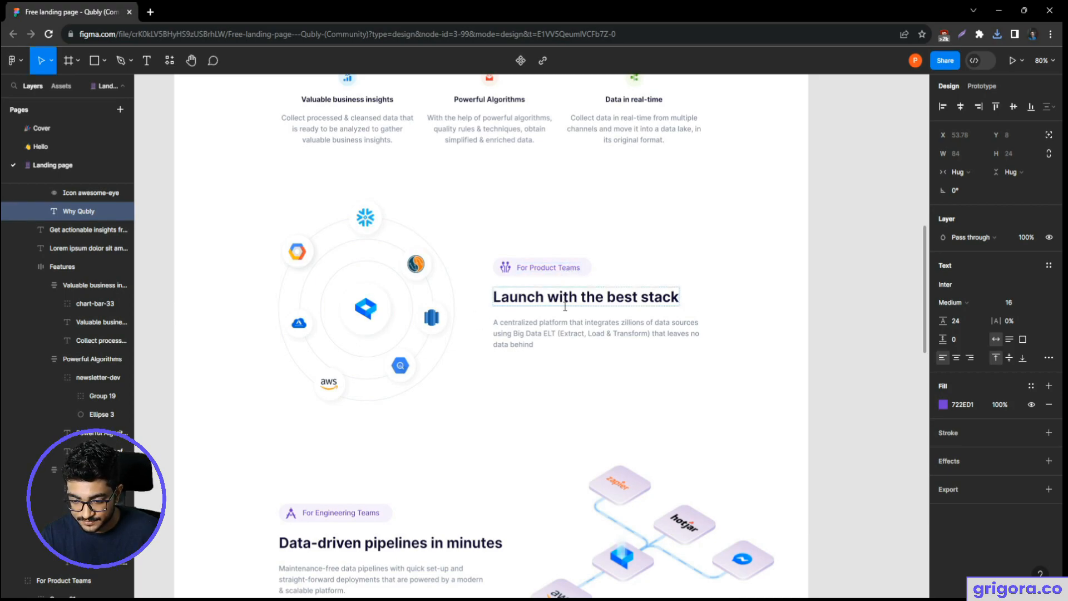
key("alt+Tab")
scroll(459, 308, "up", 4)
scroll(455, 308, "down", 4)
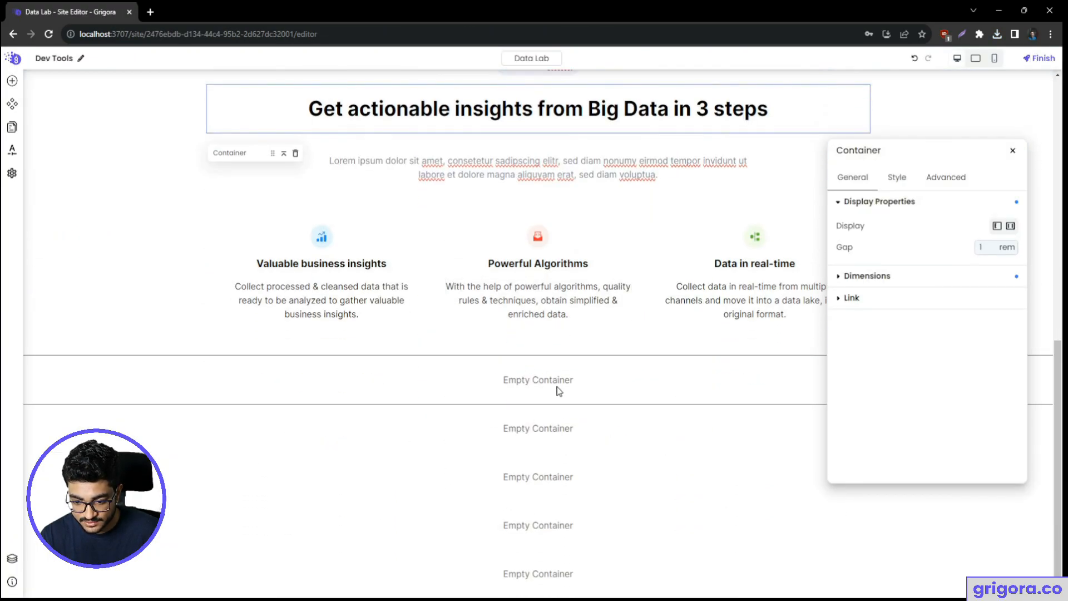
- Add a container inside the first empty section below the features and limit its maximum width to match the content above
left_click(12, 81)
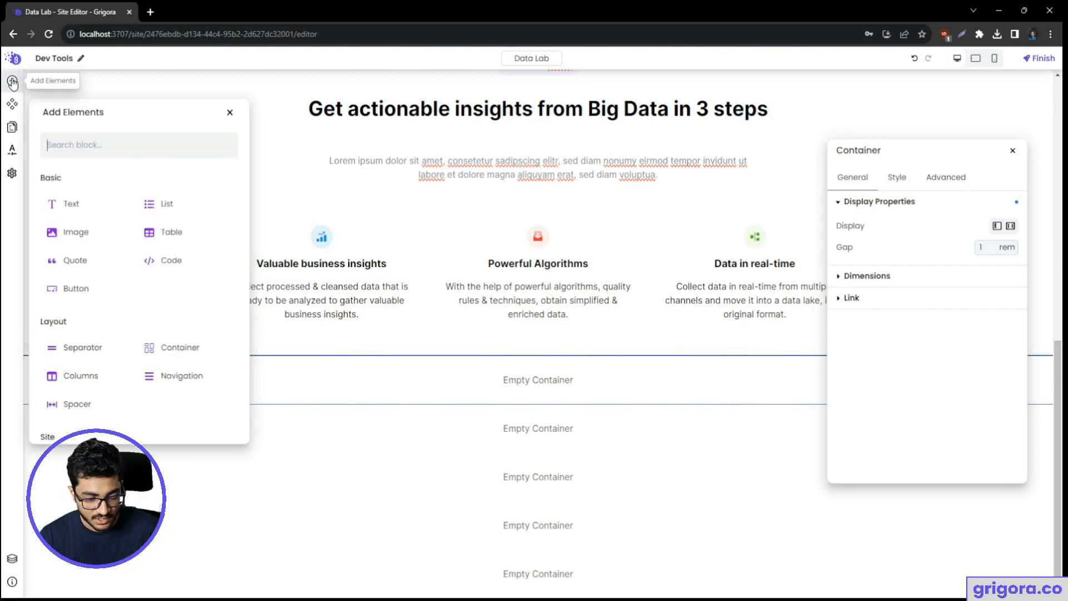
type("cont")
left_click_drag(99, 207, 475, 385)
left_click(907, 276)
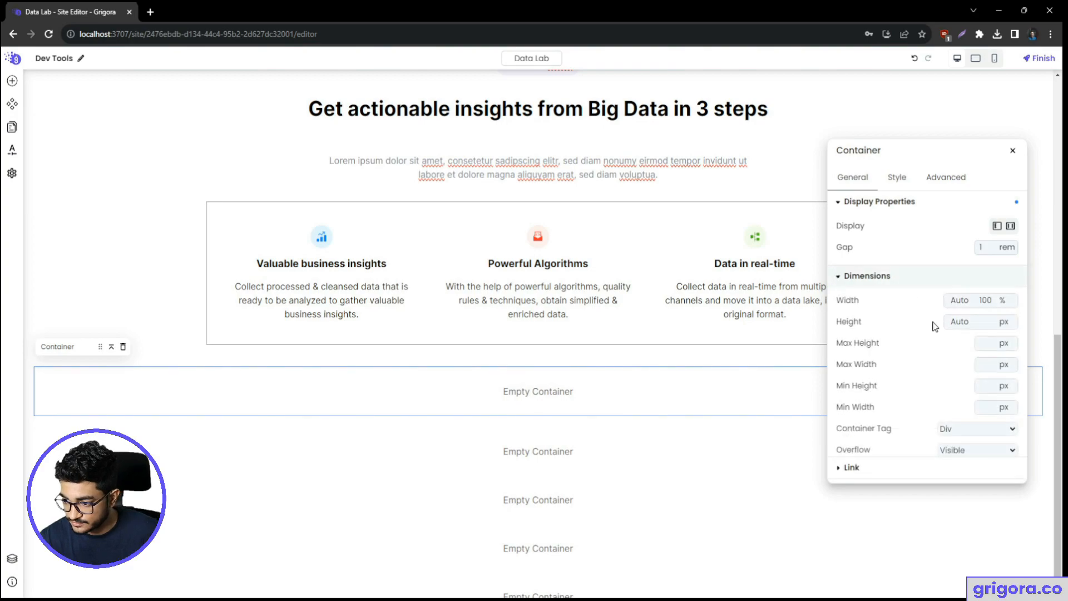
left_click(987, 364)
type("200")
- Centre the new container by unlinking its margins and setting the left and right margins to Auto
left_click(946, 177)
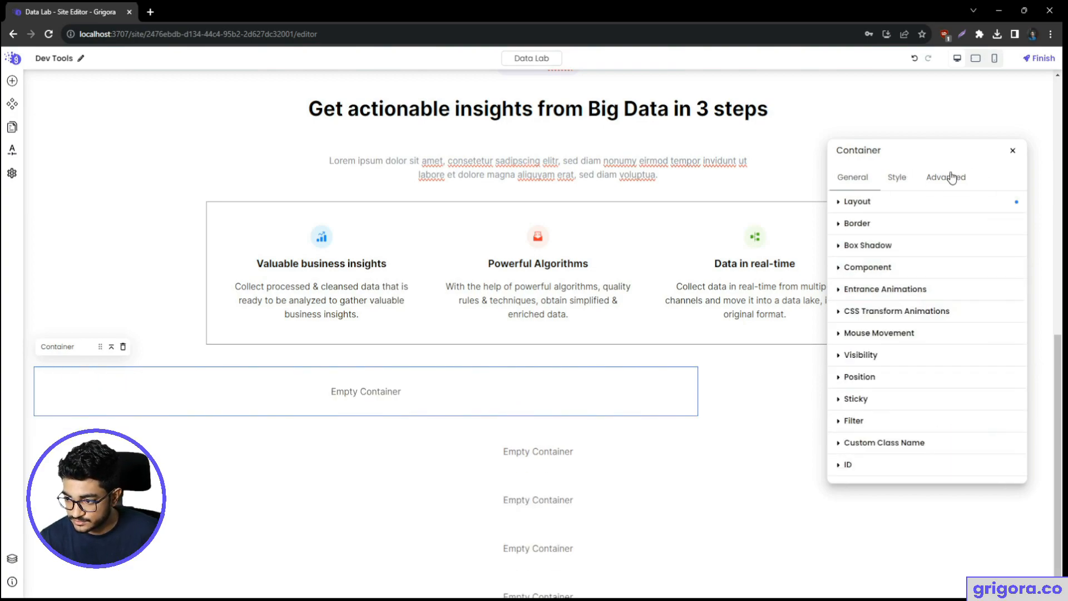
left_click(857, 202)
left_click(1006, 270)
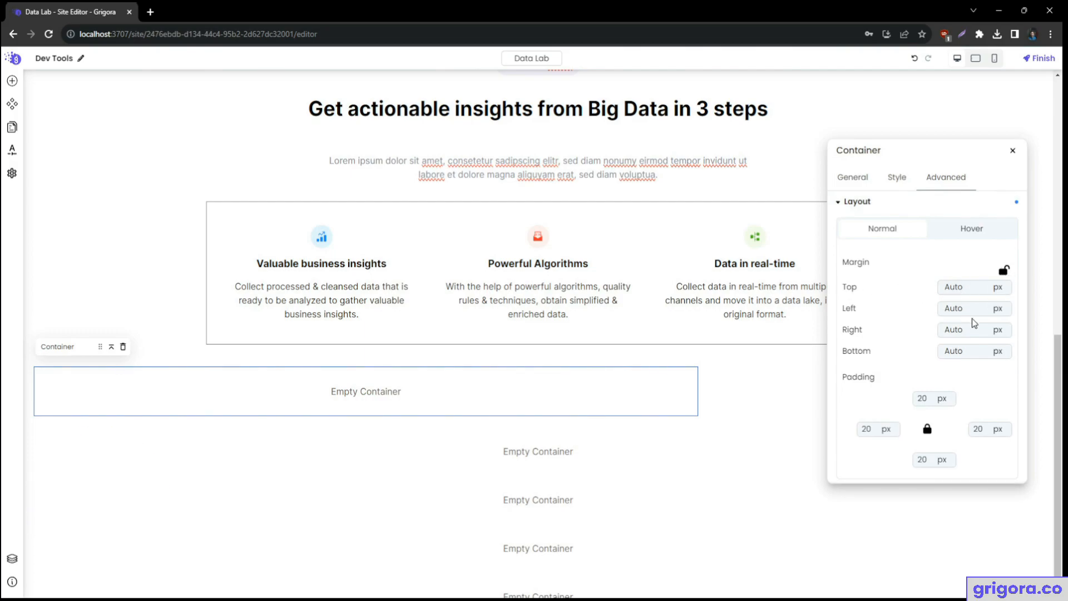
left_click(953, 308)
left_click(953, 330)
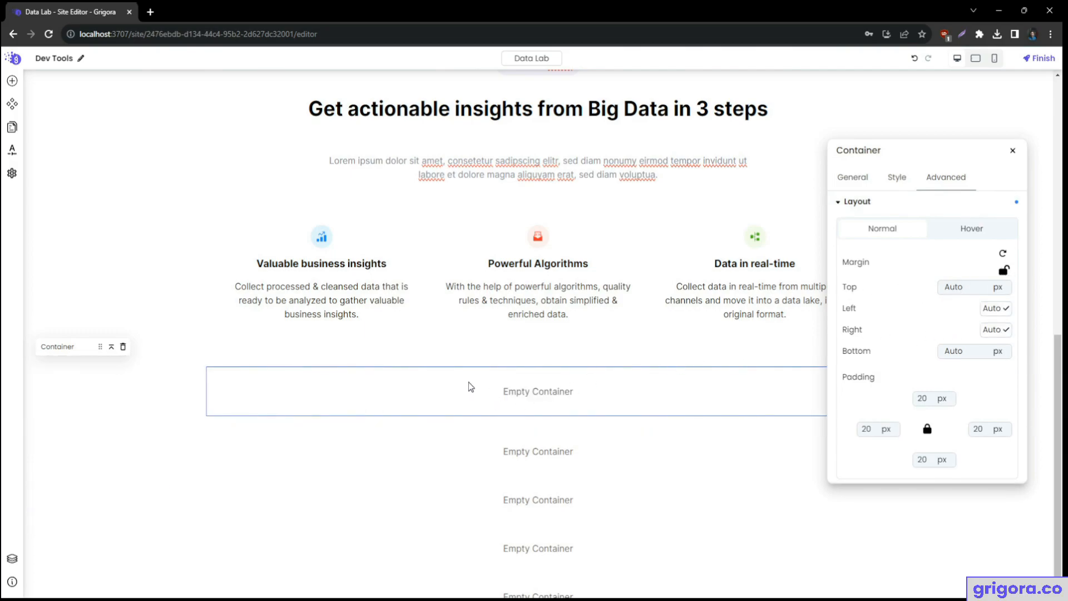
key("alt+Tab")
key("alt+Tab")
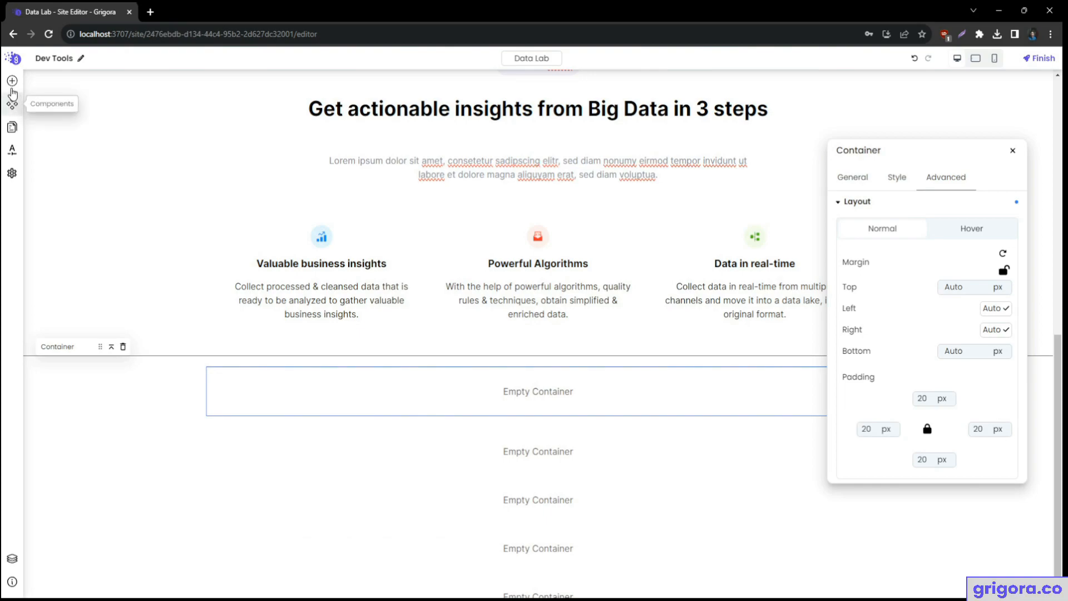
- Insert a Columns element with two equal columns into the centred container
left_click(12, 82)
type("colu")
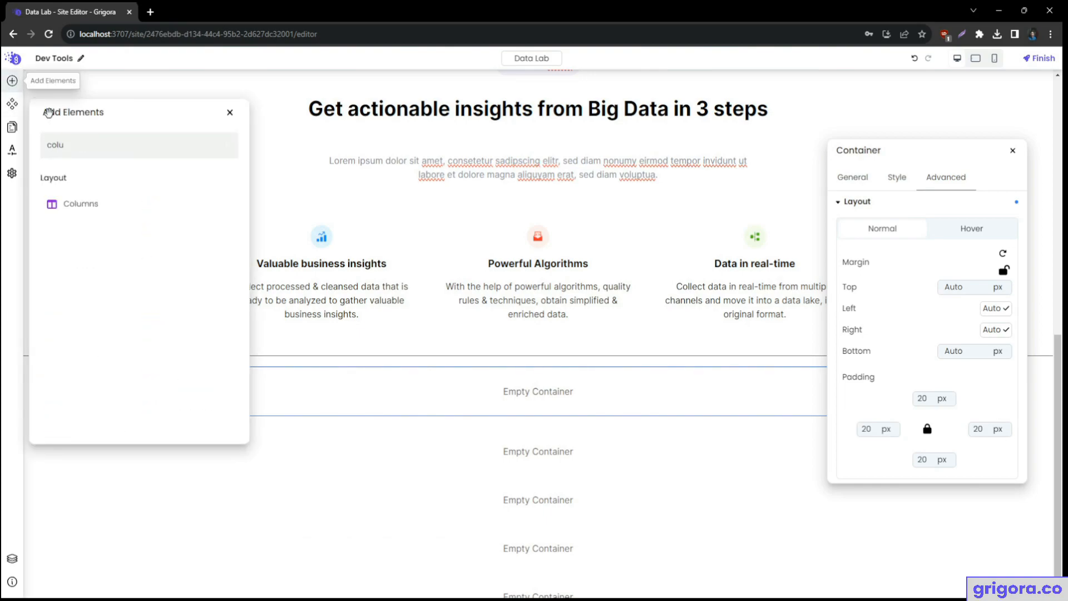
left_click_drag(91, 205, 473, 397)
scroll(450, 451, "down", 1)
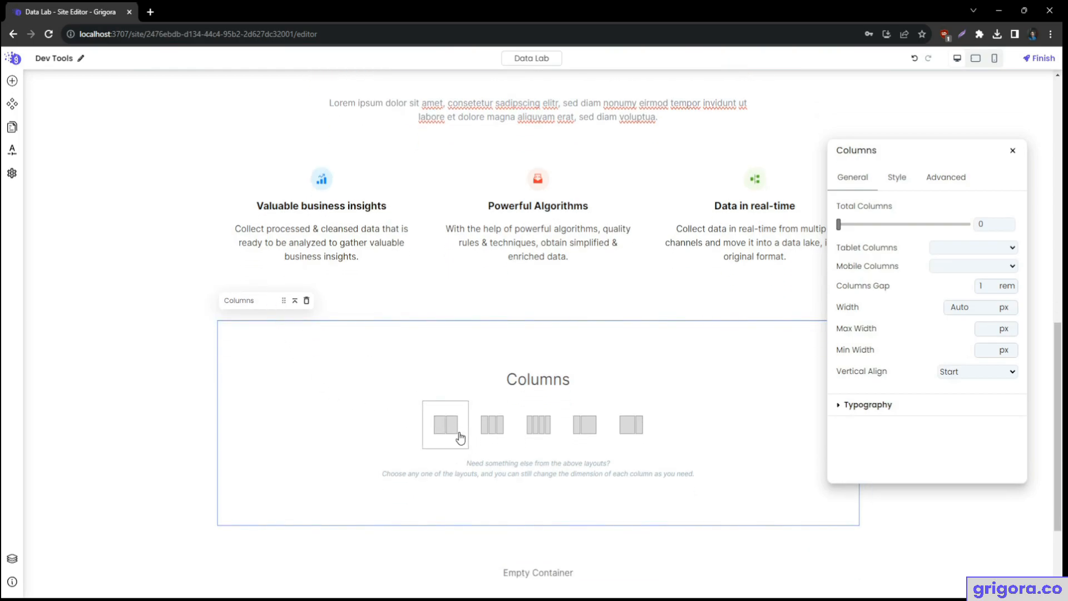
left_click(456, 435)
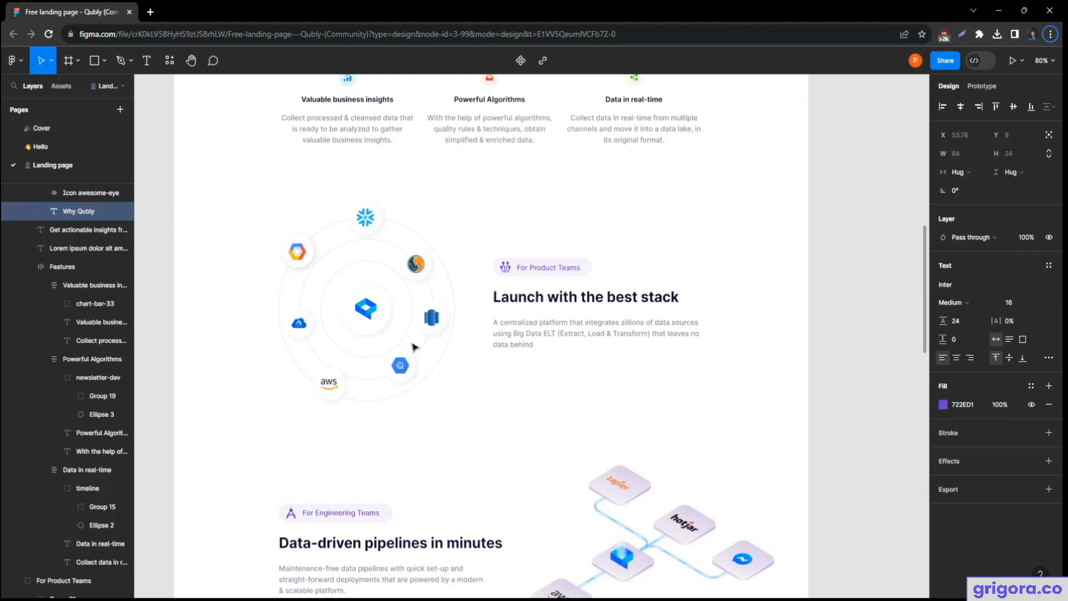
- Return to the Grigora editor and add an Image element to the first empty column
key("super+Tab")
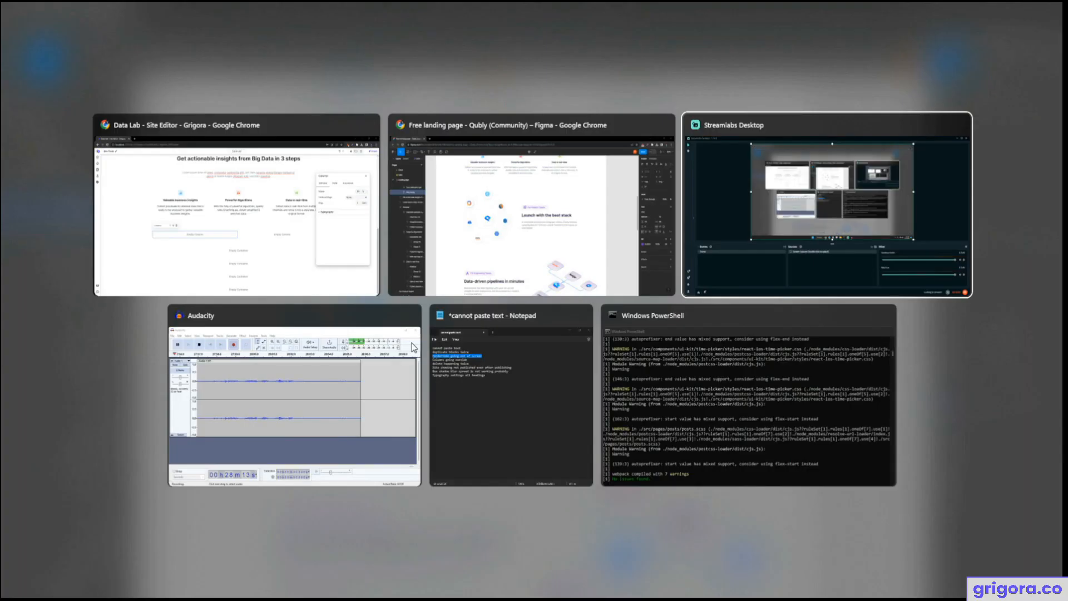
left_click(260, 217)
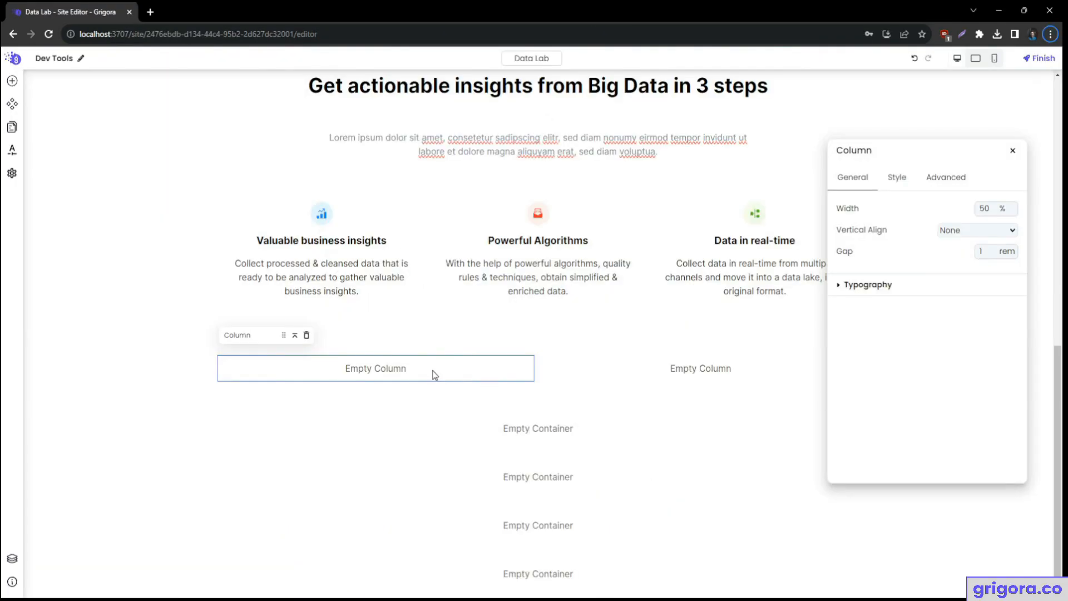
left_click(8, 84)
type("ima")
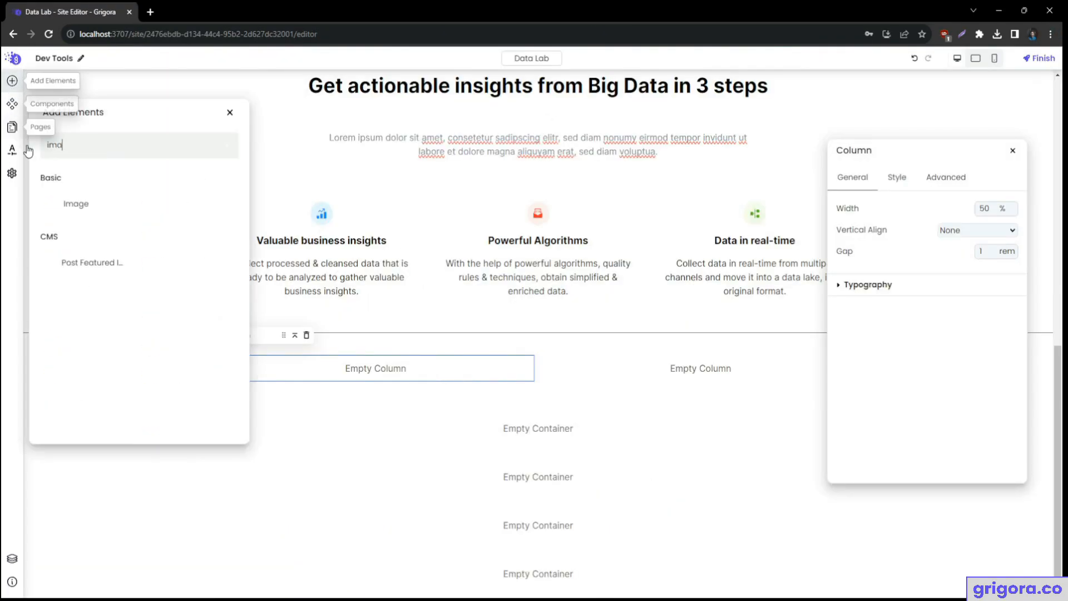
left_click(89, 206)
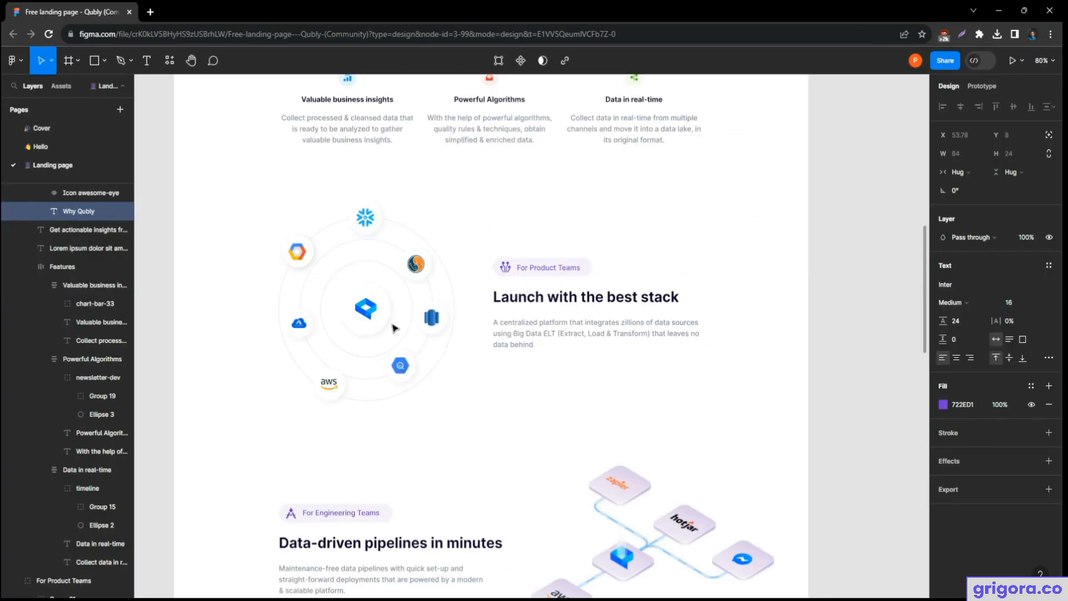
- In Figma, export the orbiting-logos graphic of the "For Product Teams" section (Group 21) as a 1x PNG
key("Escape")
left_click(394, 328)
left_click(393, 328)
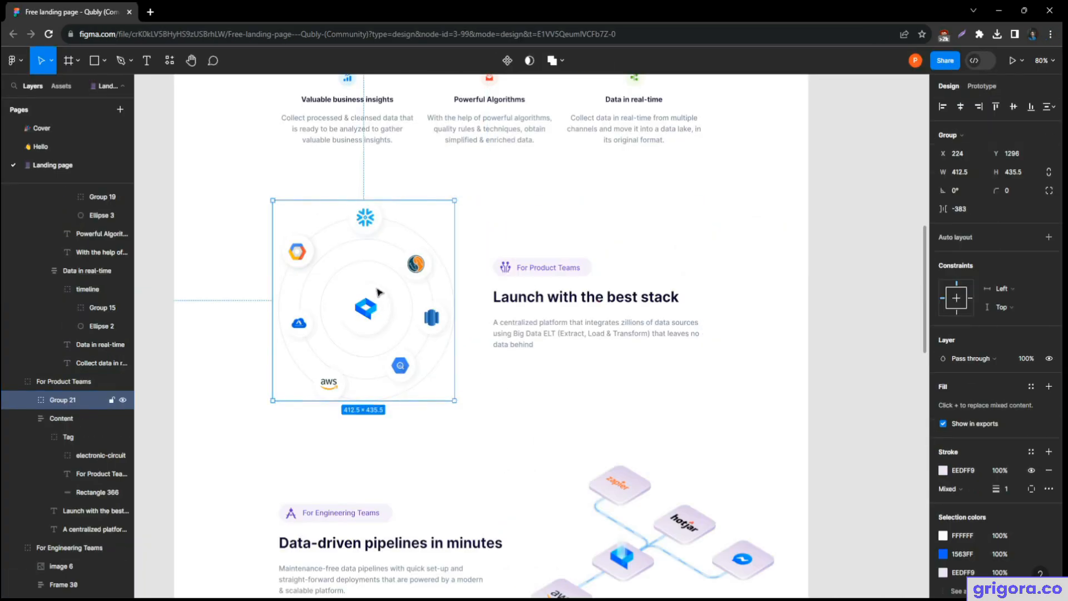
scroll(985, 501, "down", 1)
left_click(994, 531)
key("Return")
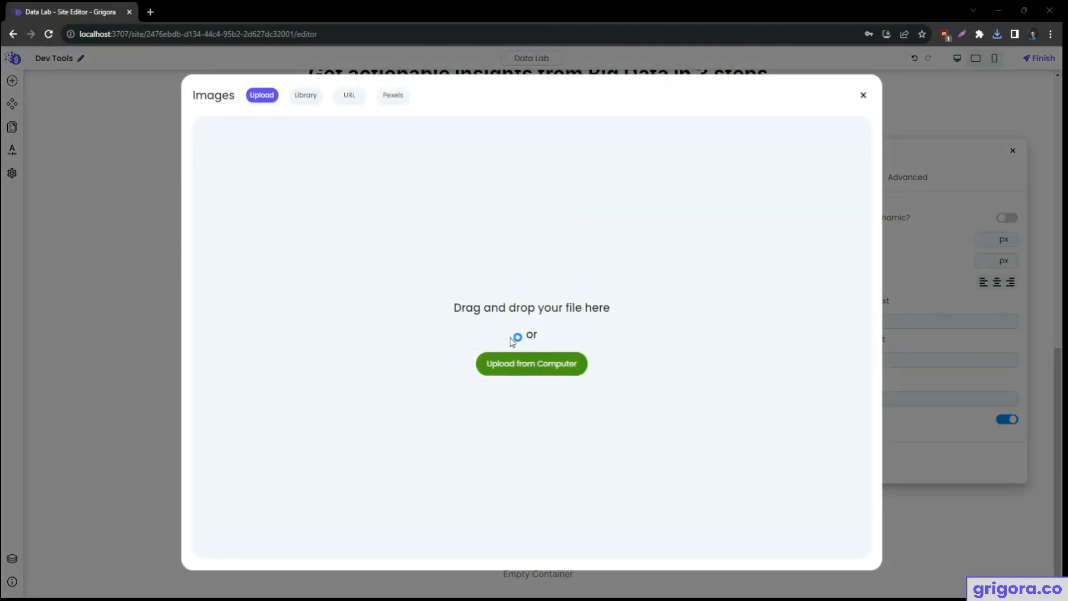
- Upload the exported orbiting-logos PNG into the first column's image and align it to the centre
left_click(525, 363)
double_click(152, 105)
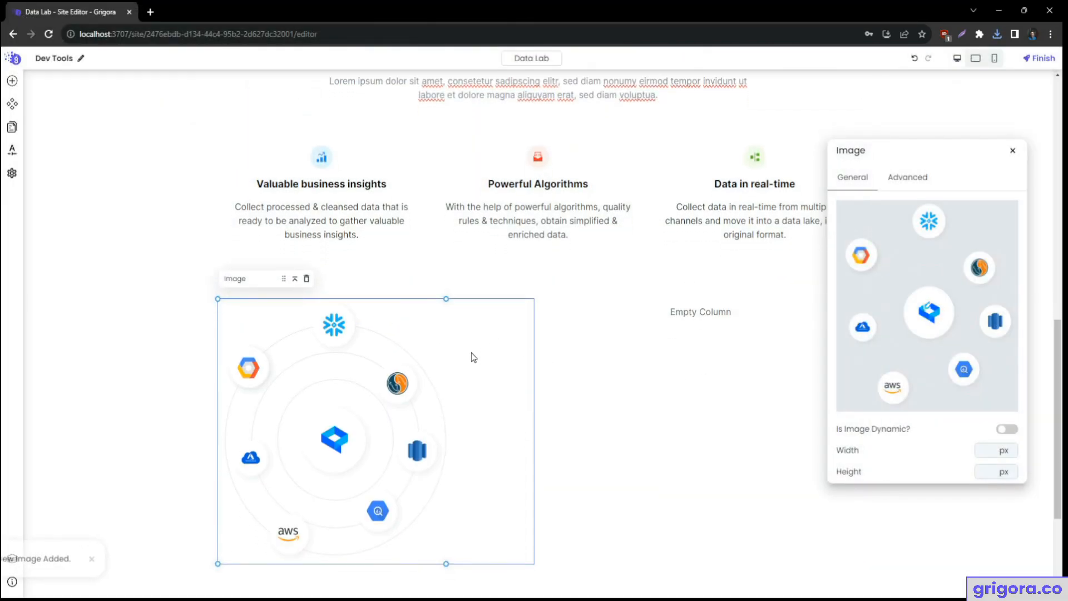
scroll(472, 352, "down", 3)
scroll(951, 437, "down", 3)
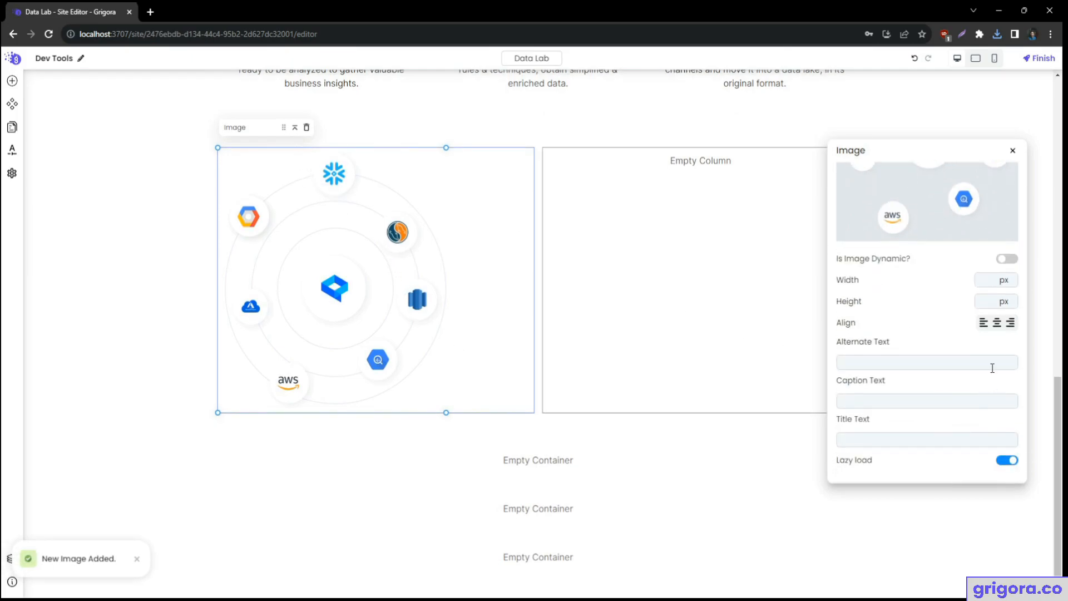
left_click(997, 322)
scroll(406, 281, "up", 1)
- Compare the empty second column with Figma's "For Product Teams" tag, heading and description block
left_click(685, 327)
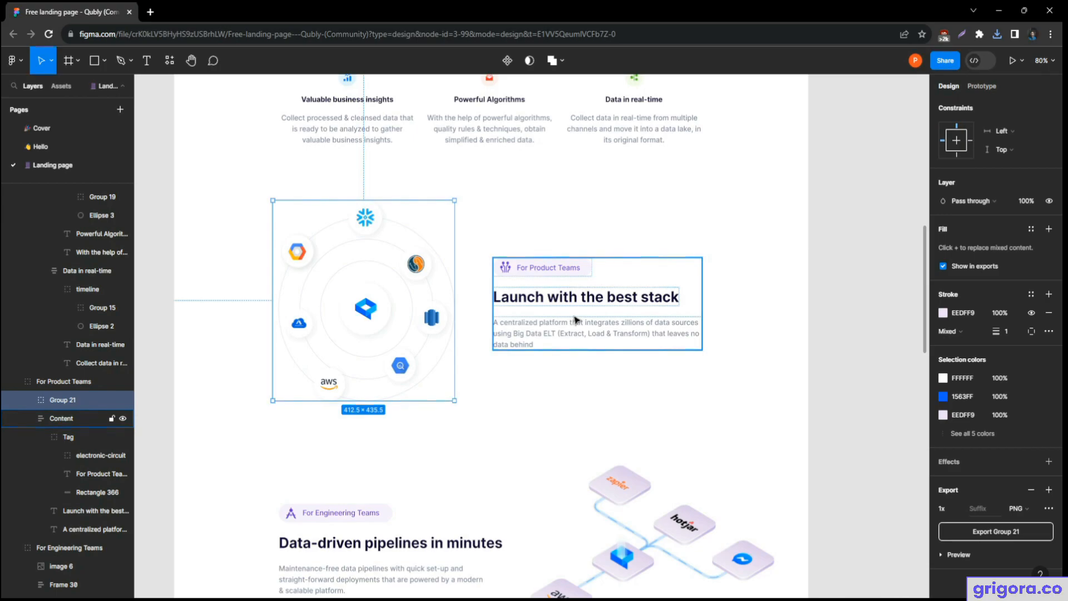
key("alt+Tab")
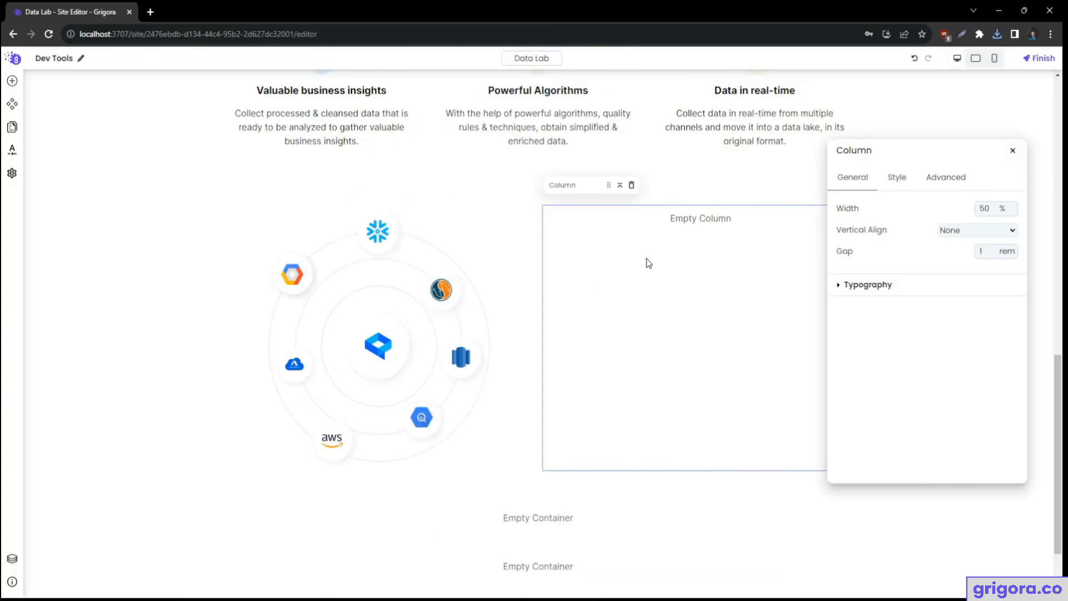
key("alt+Tab")
key("alt+Tab")
key("alt+Tab")
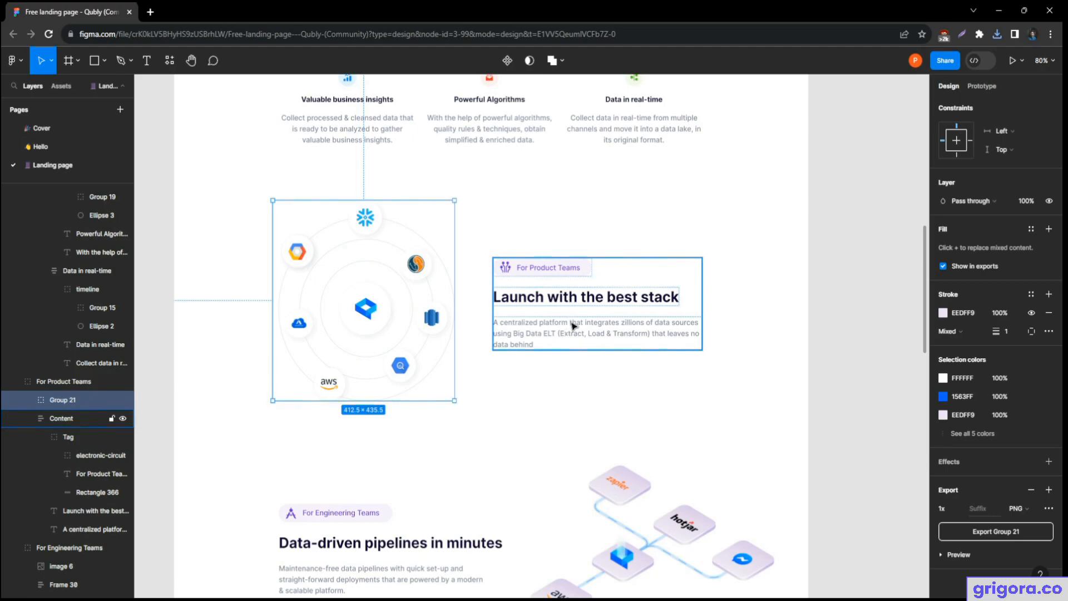
scroll(540, 311, "up", 5)
scroll(540, 311, "down", 4)
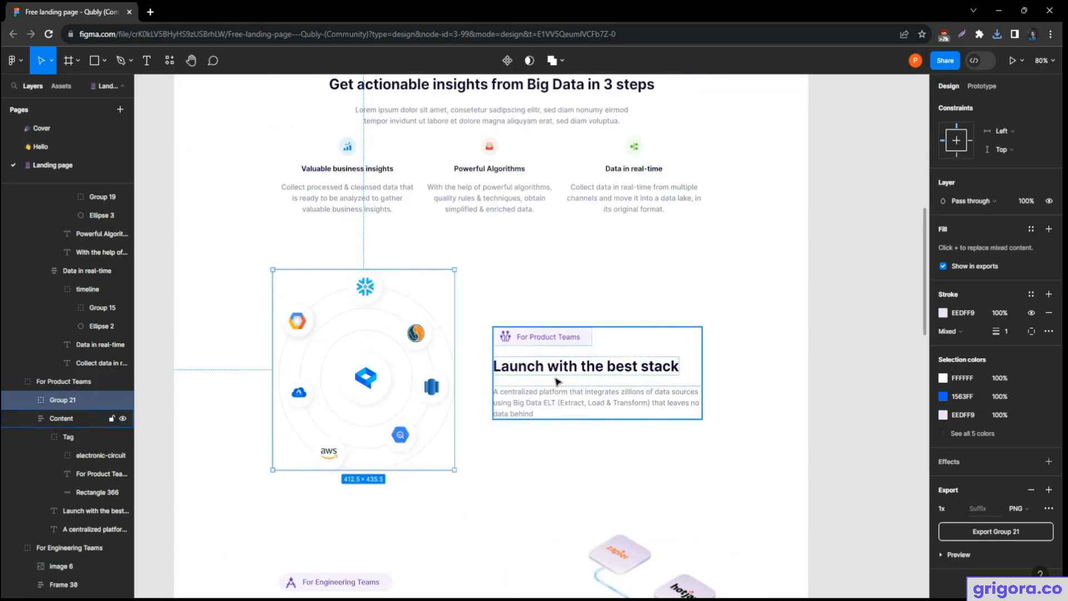
scroll(452, 296, "up", 3)
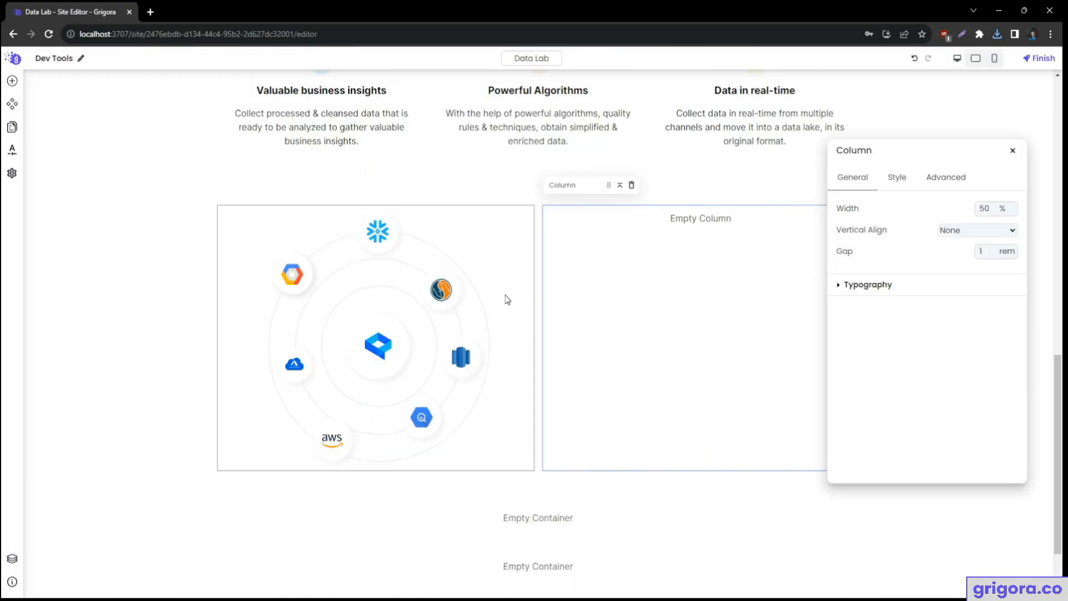
- Copy the whole "Why Qubly" section and paste it into the empty second column beside the orbiting-logos image
scroll(473, 244, "up", 6)
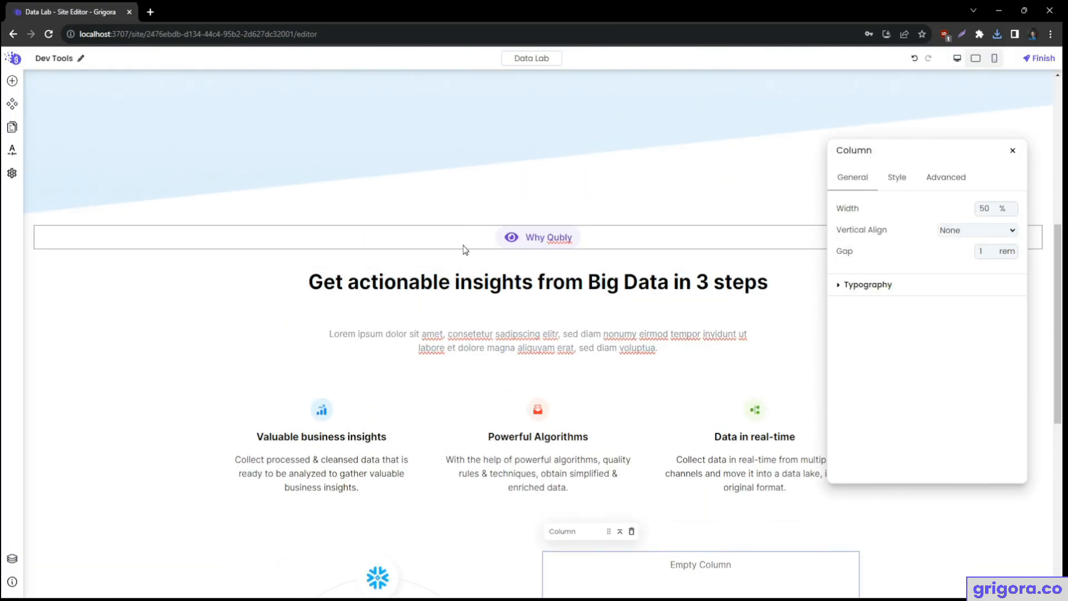
left_click(249, 251)
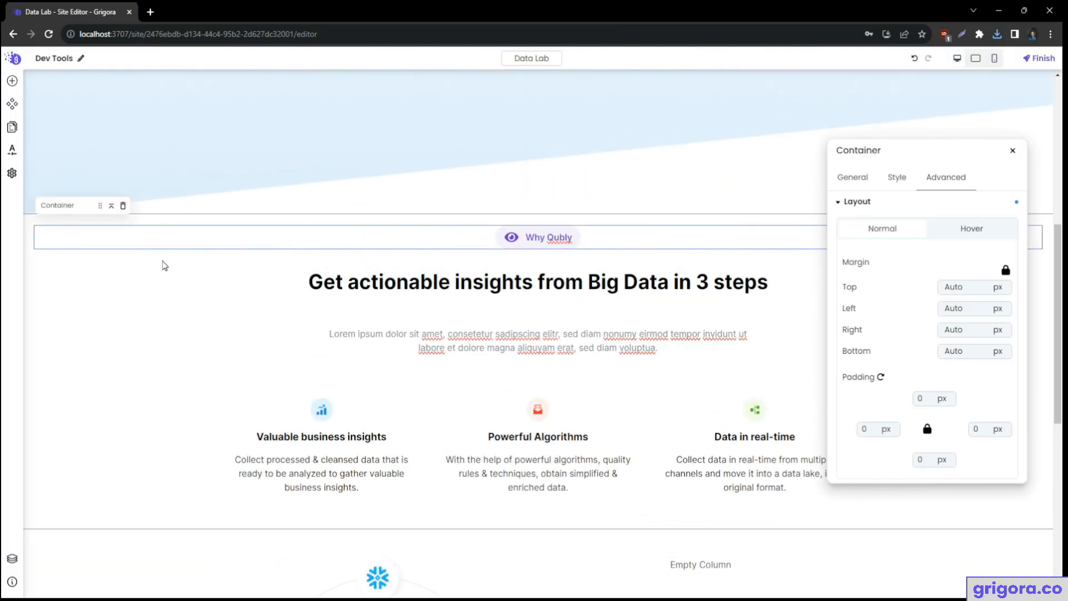
left_click(106, 203)
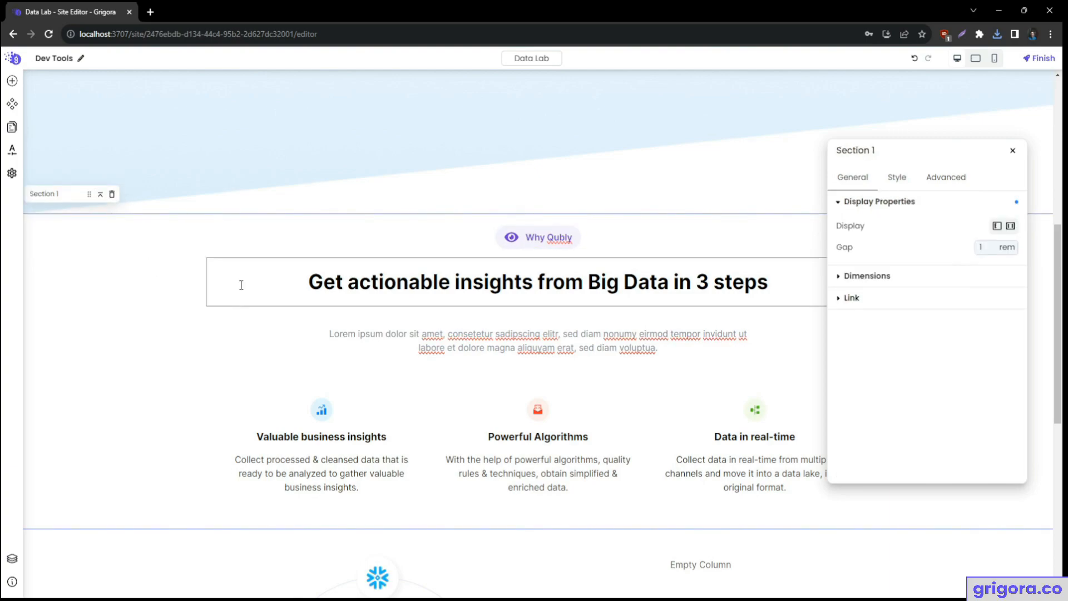
right_click(127, 278)
left_click(167, 351)
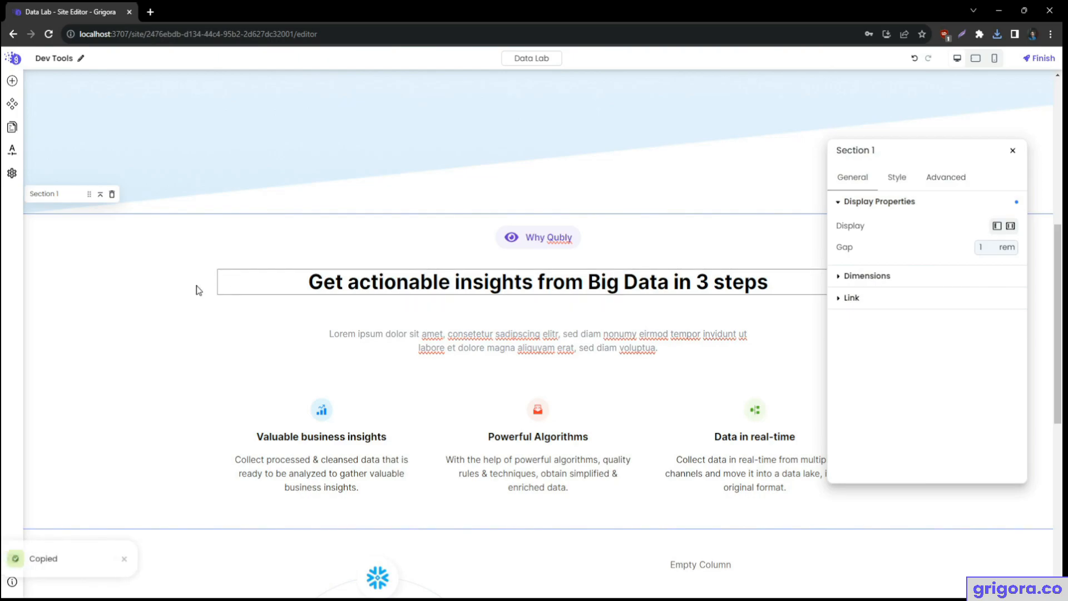
scroll(368, 348, "down", 6)
left_click(633, 275)
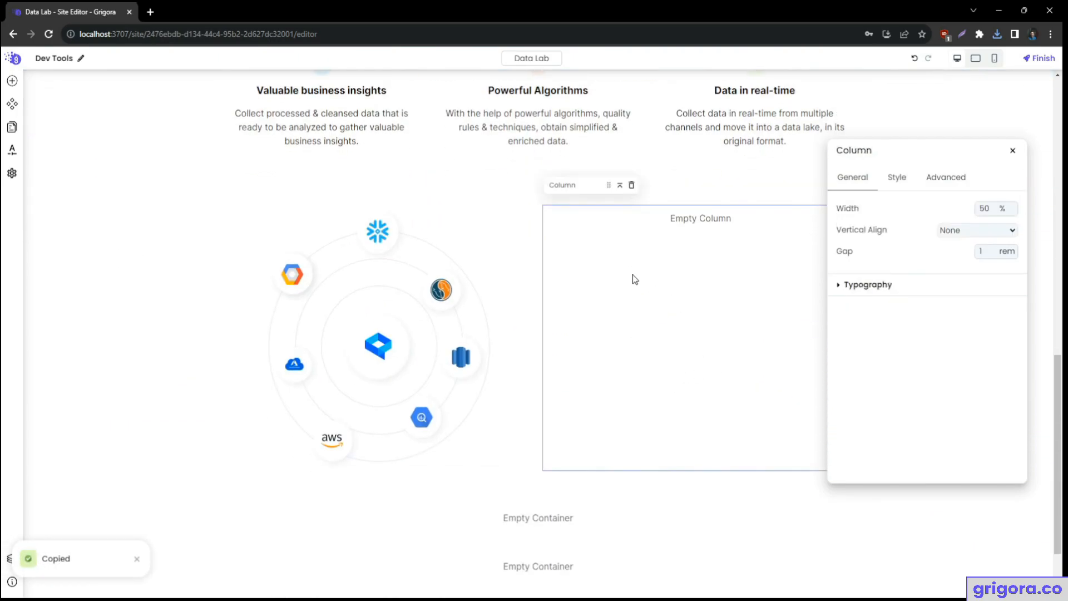
right_click(634, 267)
left_click(665, 385)
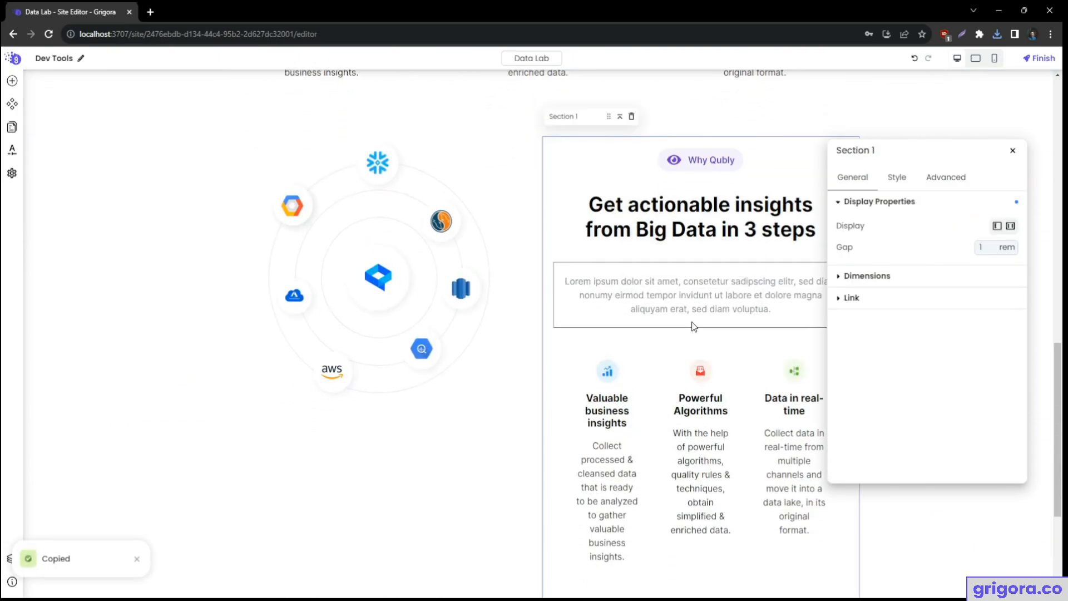
- Delete the three-feature container from the pasted section, keeping its tag, heading and description
left_click(564, 360)
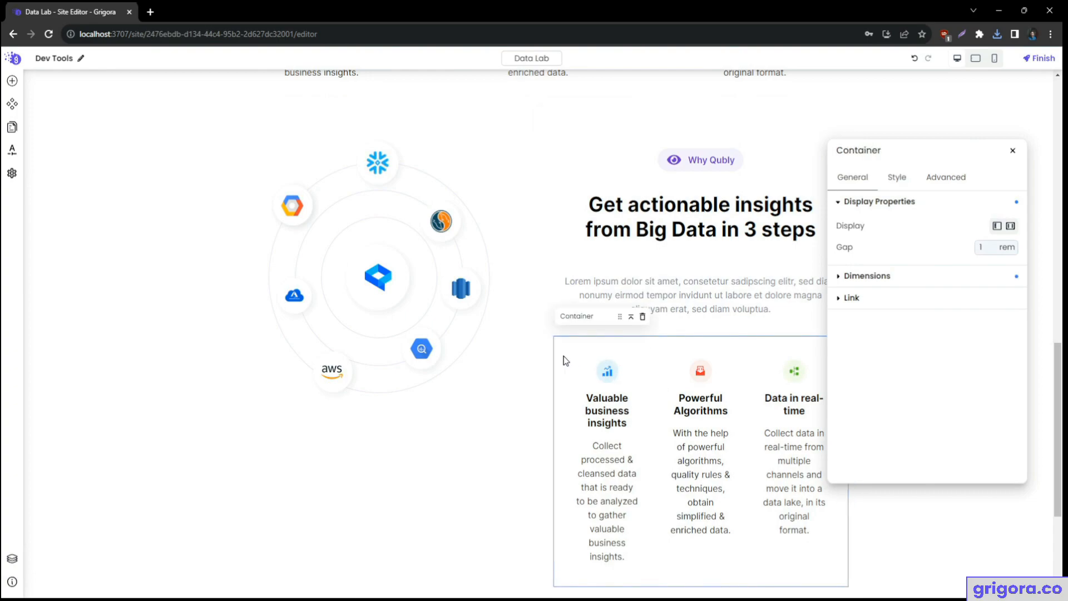
left_click(641, 316)
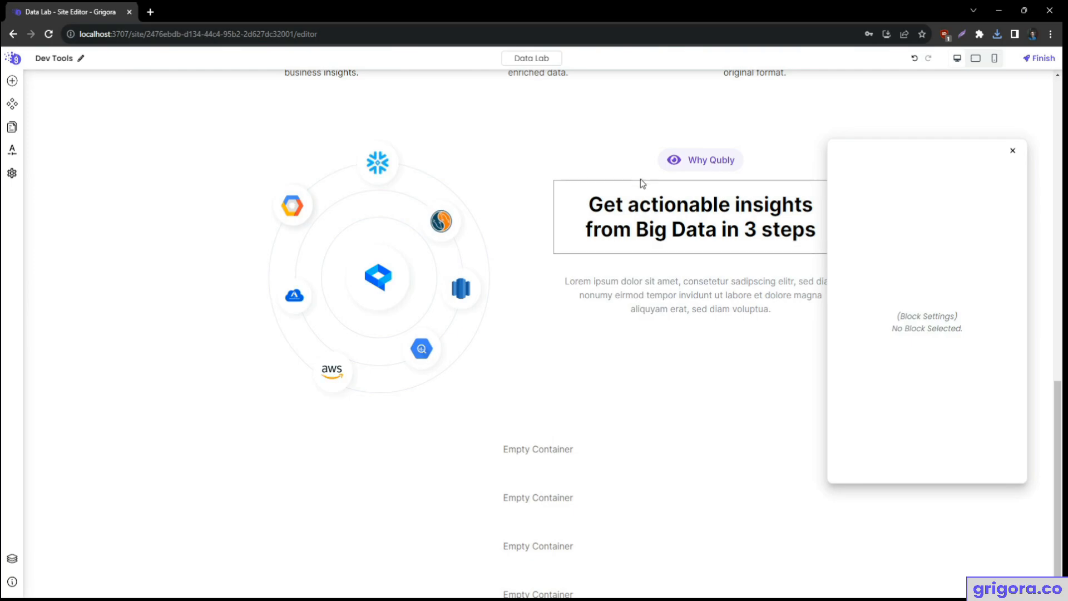
left_click(613, 145)
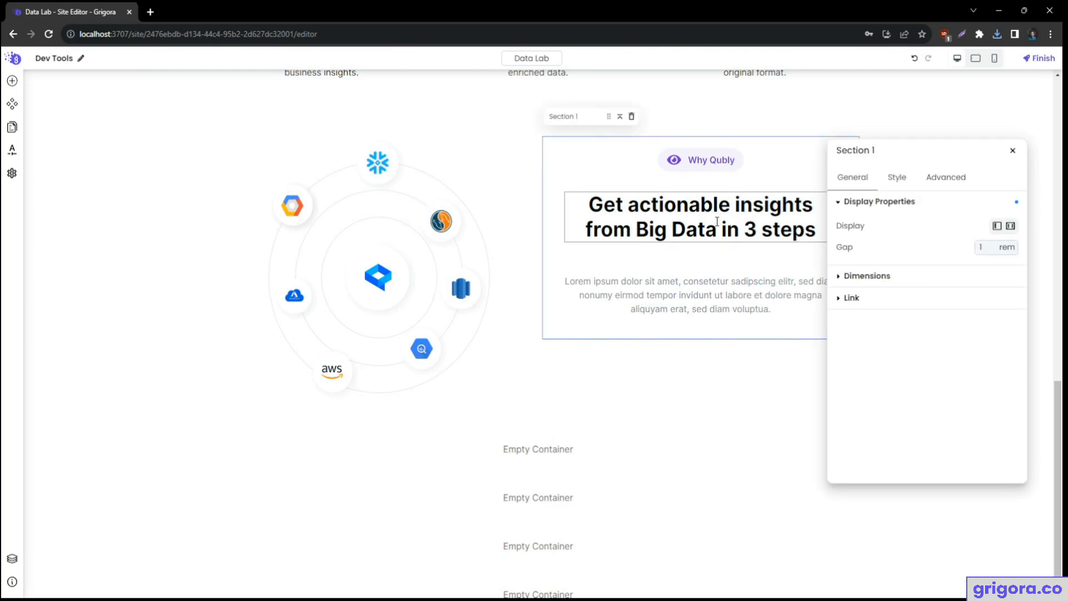
- Copy the heading "Launch with the best stack" from Figma and replace the pasted section's heading in Grigora with it
key("alt+Tab")
scroll(556, 406, "down", 3)
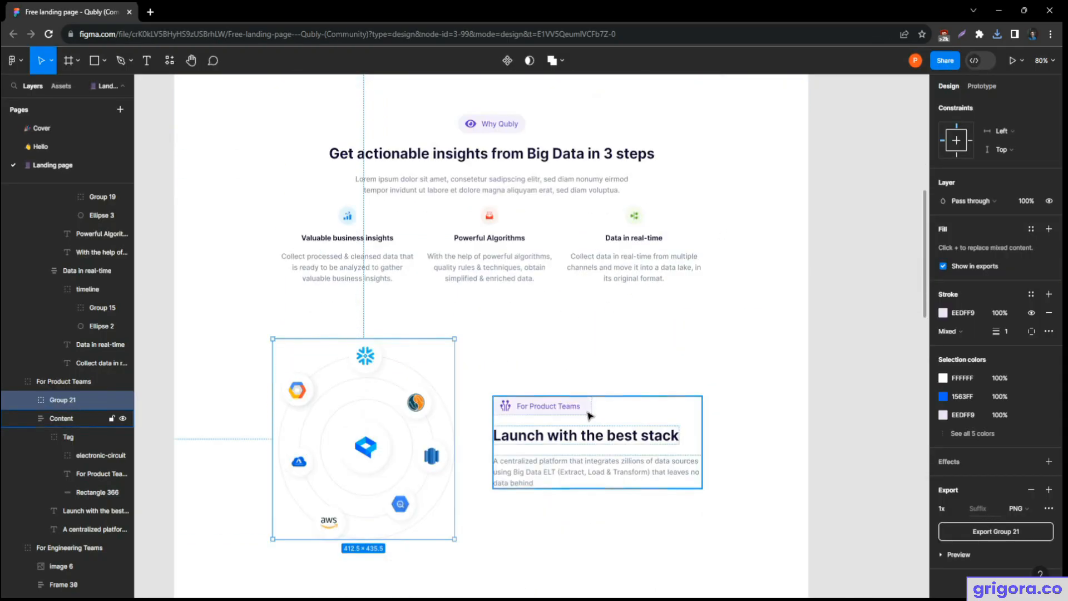
double_click(610, 439)
double_click(606, 435)
key("ctrl+a")
key("ctrl+c")
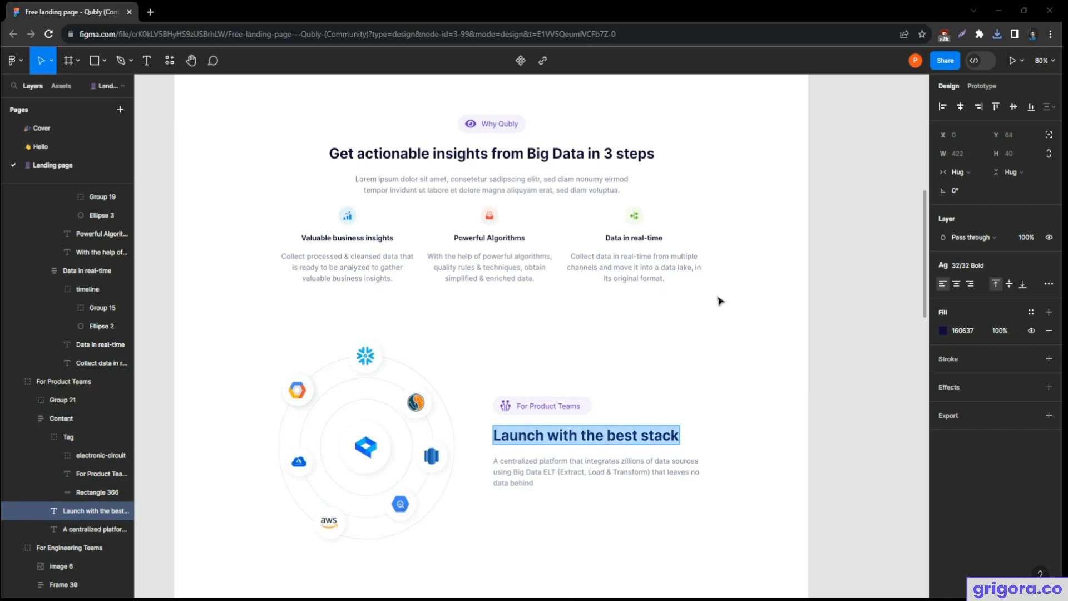
key("alt+Tab")
double_click(703, 229)
key("ctrl+a")
key("ctrl+v")
- Copy the "A centralized platform..." description from Figma and replace the second column's lorem ipsum paragraph in Grigora with it
key("alt+Tab")
double_click(573, 472)
key("ctrl+a")
key("ctrl+c")
key("alt+Tab")
double_click(694, 281)
key("ctrl+a")
key("ctrl+v")
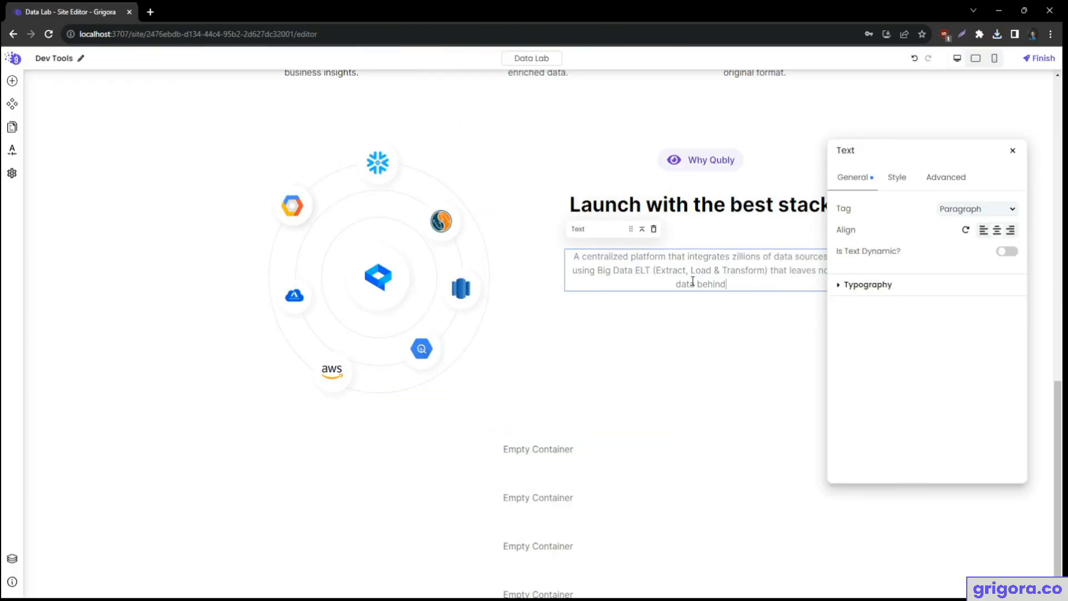
- Left-align the second column's description and its "Launch with the best stack" heading
left_click(983, 230)
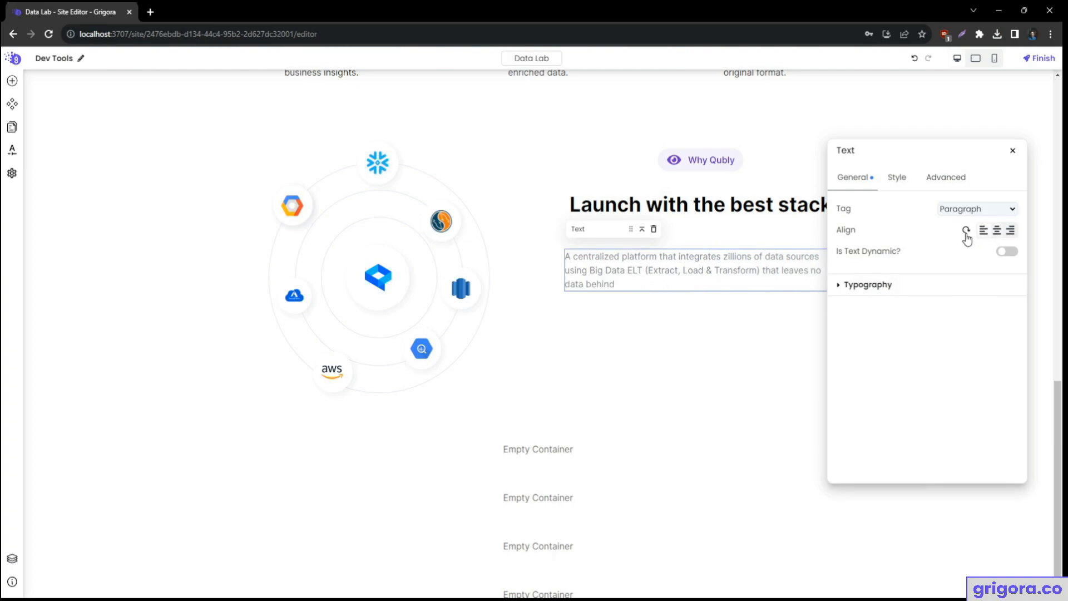
scroll(646, 270, "up", 2)
left_click(741, 319)
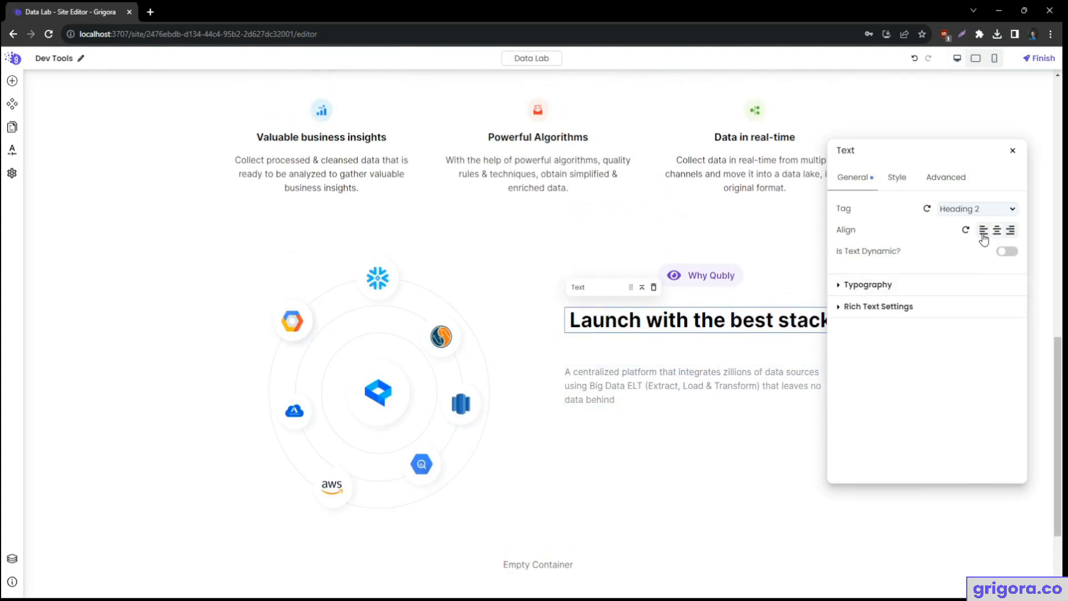
- Copy the tag text "For Product Teams" from Figma and replace the second column's "Why Qubly" label in Grigora with it
left_click(710, 275)
key("alt+Tab")
left_click(549, 409)
key("ctrl+c")
key("alt+Tab")
triple_click(709, 276)
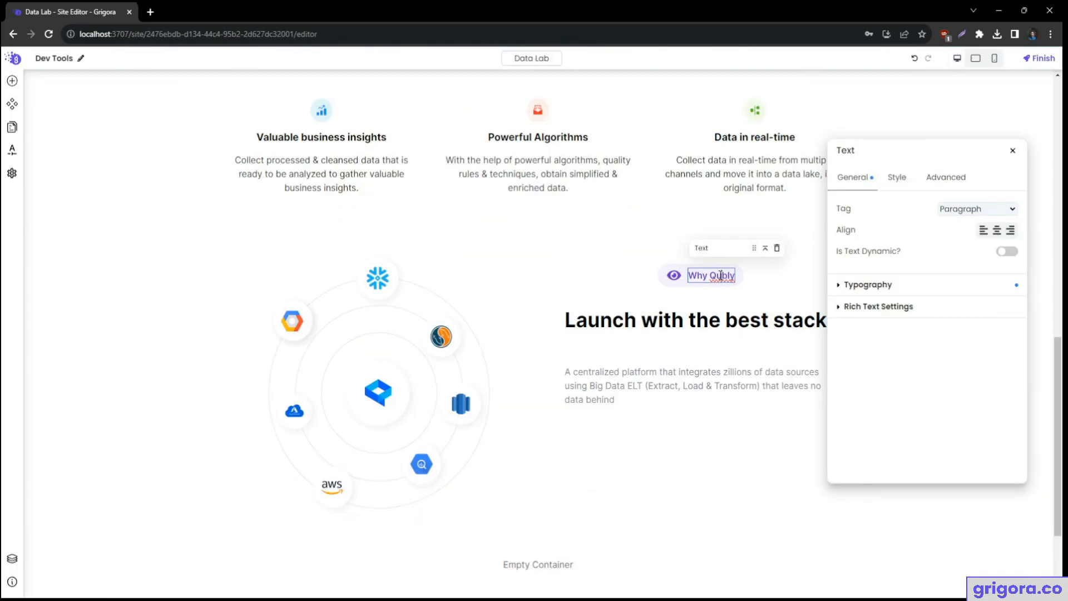
key("ctrl+v")
- In Figma's Dev Mode, get the SVG code of the "For Product Teams" electronic-circuit icon with the SVG Export plugin
left_click(657, 274)
key("alt+Tab")
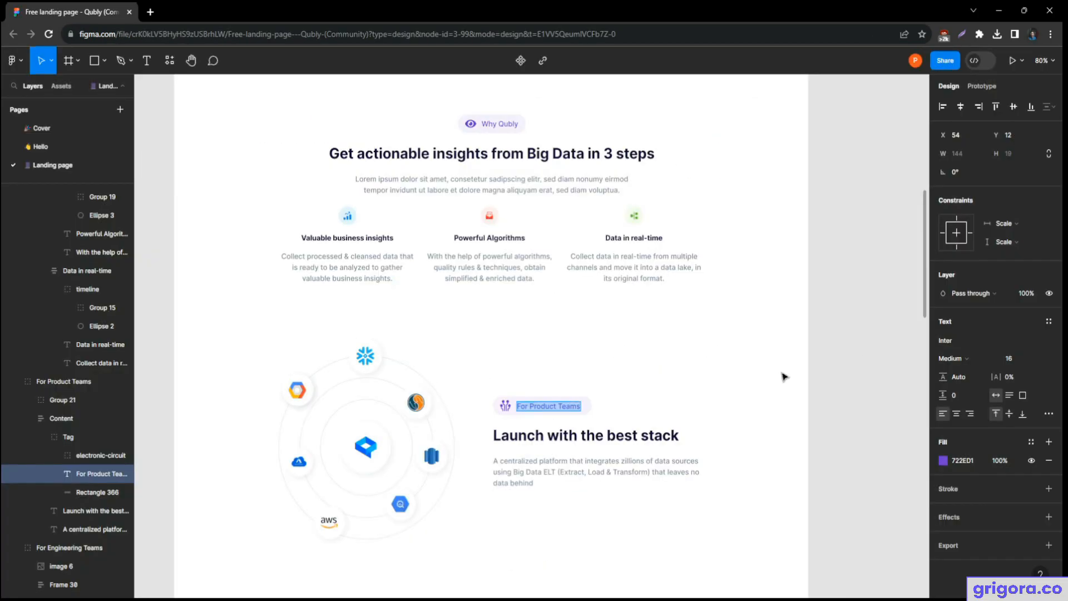
left_click(506, 410)
left_click(980, 60)
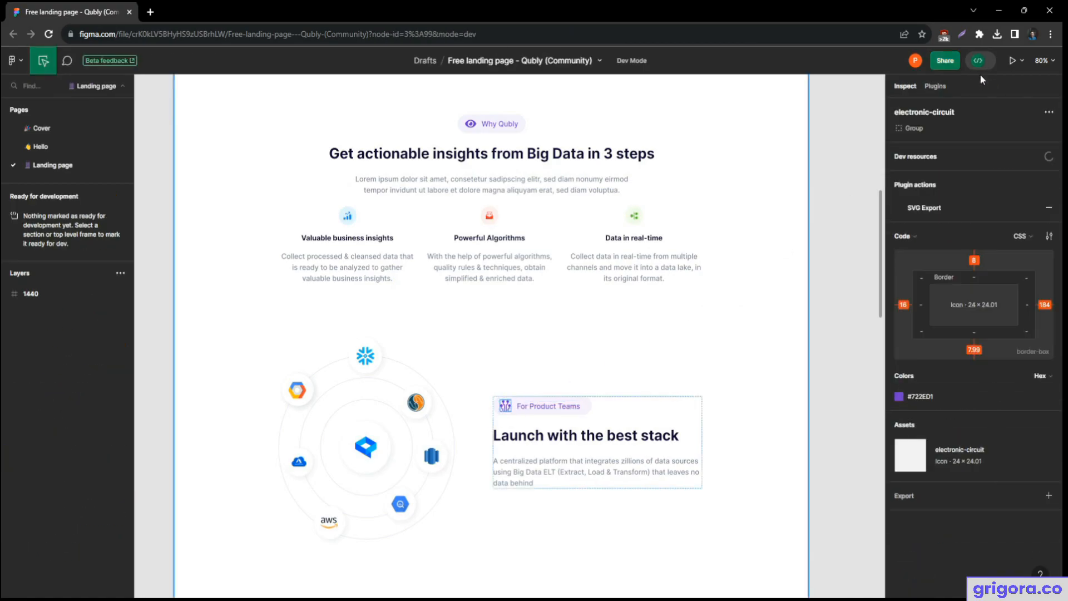
left_click(935, 86)
left_click(946, 154)
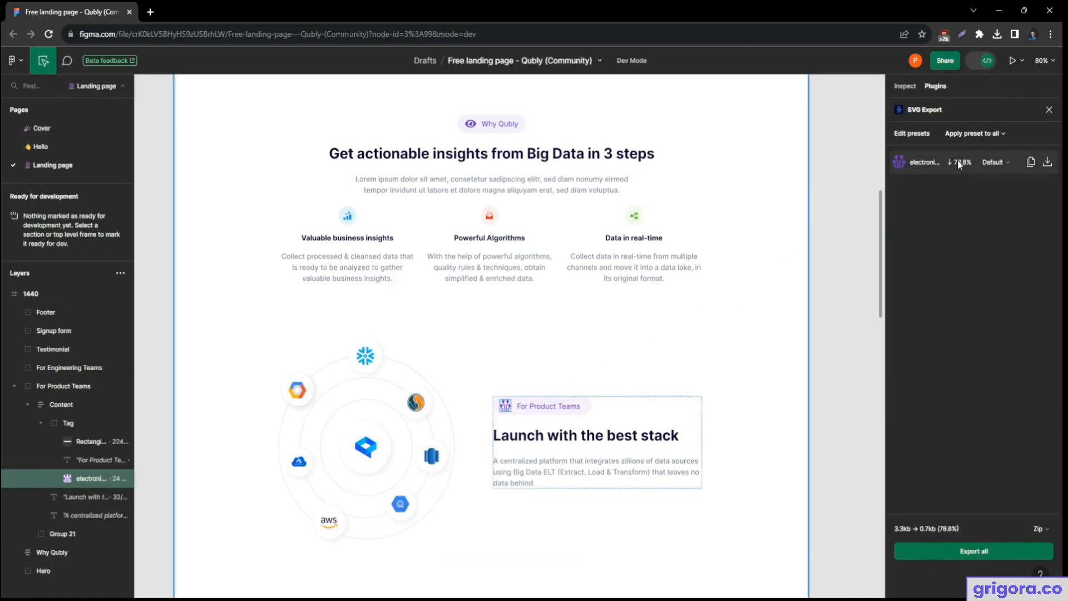
left_click(1011, 133)
- Return to Grigora and replace the eye icon's custom SVG HTML in the "For Product Teams" tag with the copied code
key("alt+Tab")
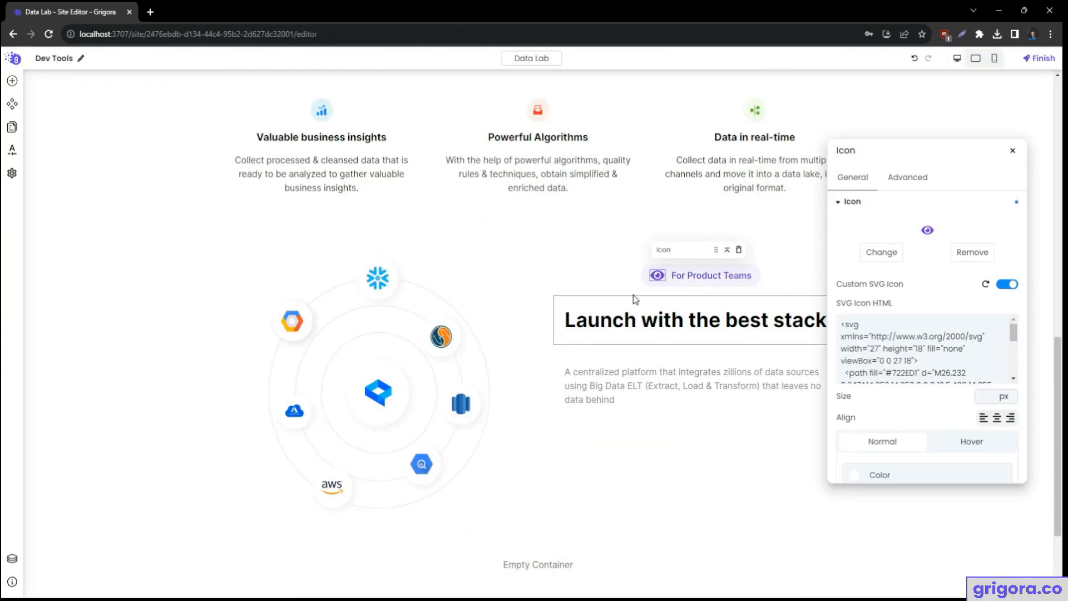
left_click(918, 350)
key("ctrl+a")
key("ctrl+v")
- Align the container holding the "For Product Teams" tag to the left
left_click(723, 343)
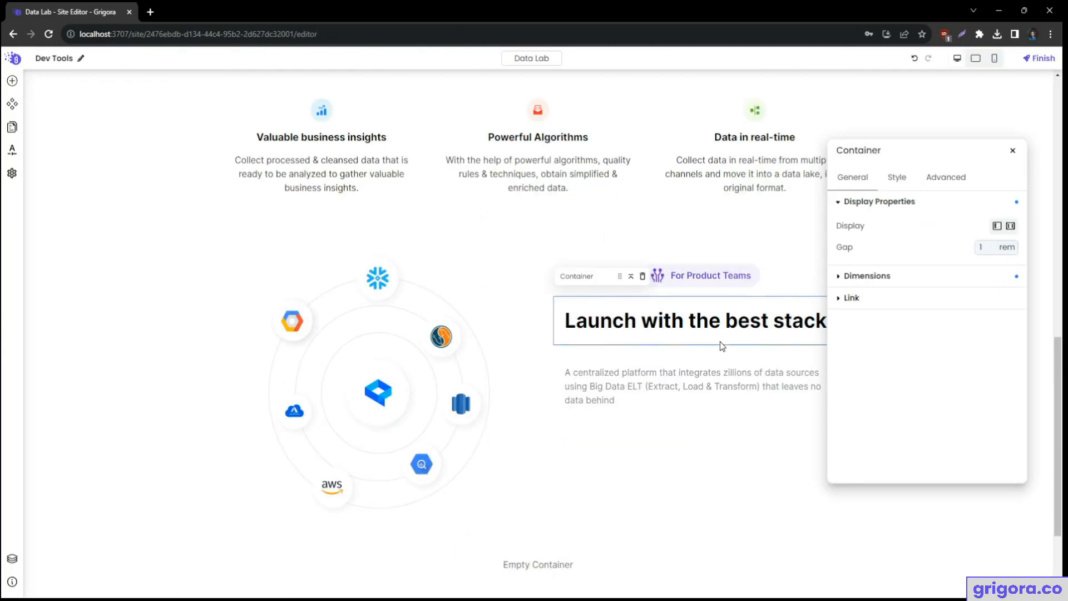
left_click(755, 277)
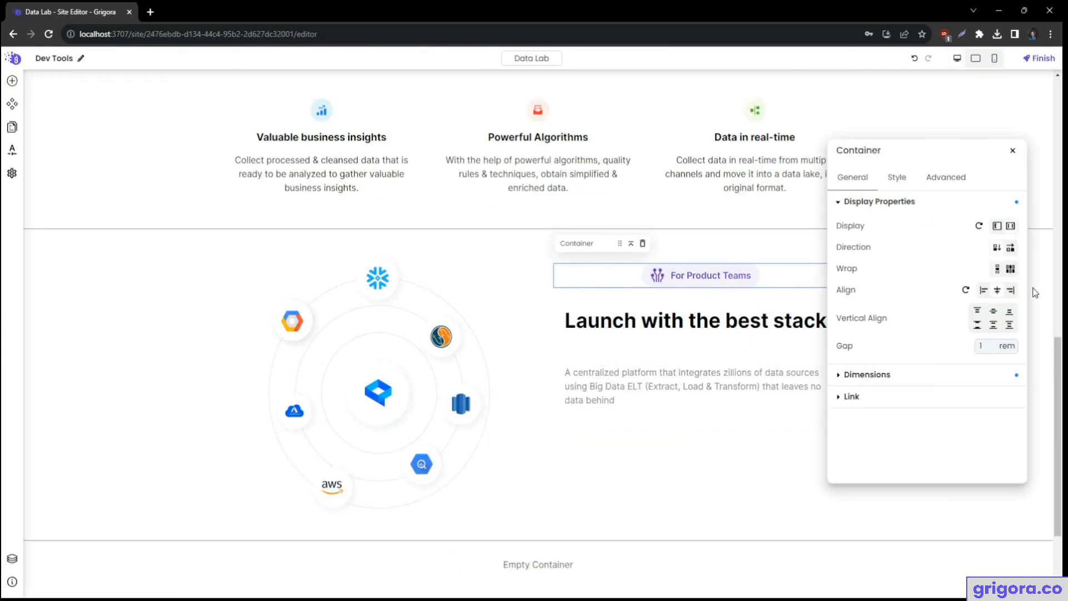
left_click(984, 290)
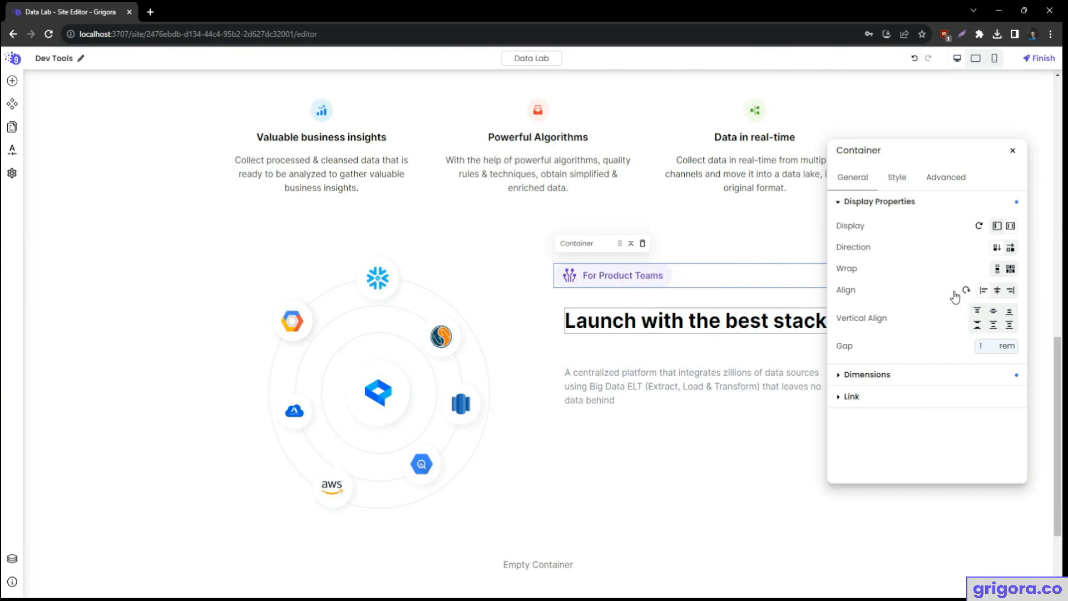
- Set the padding of the "Launch with the best stack" heading's container to 0 px
left_click(578, 351)
left_click(952, 181)
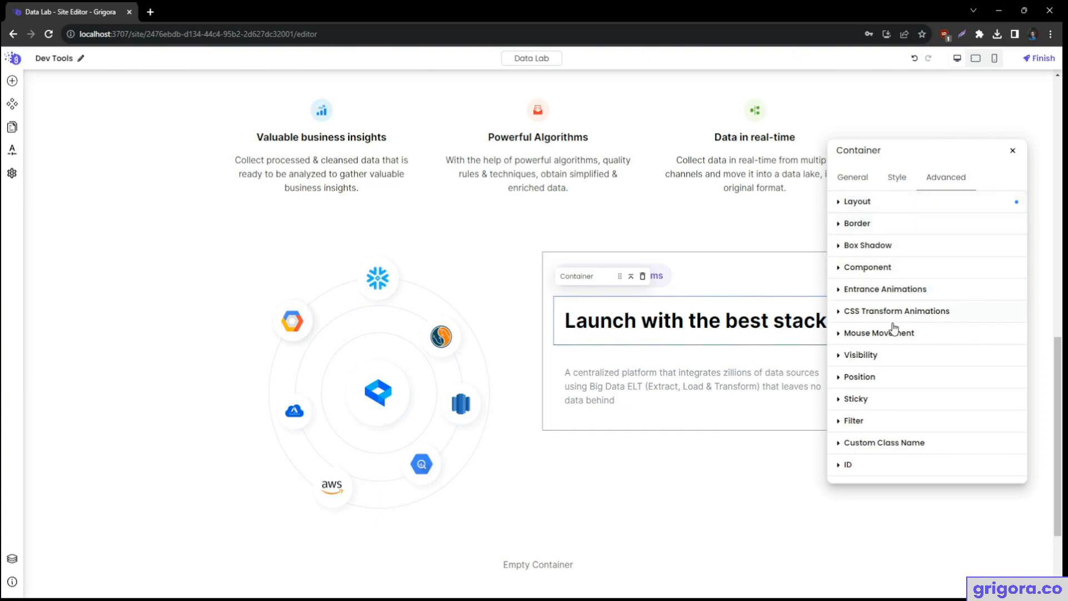
scroll(892, 367, "down", 1)
scroll(876, 279, "up", 1)
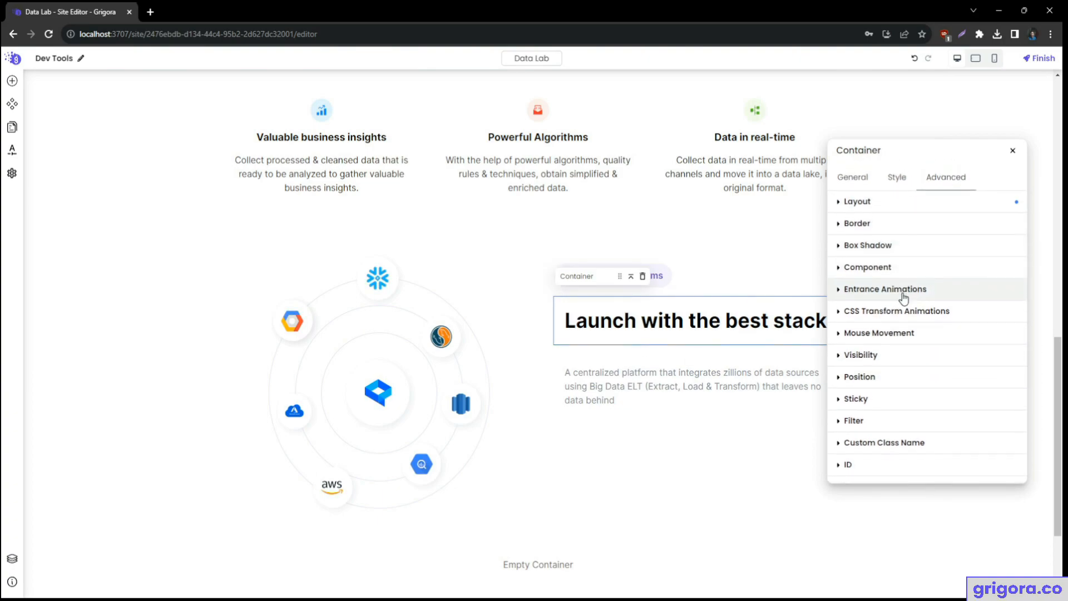
left_click(868, 201)
type("0")
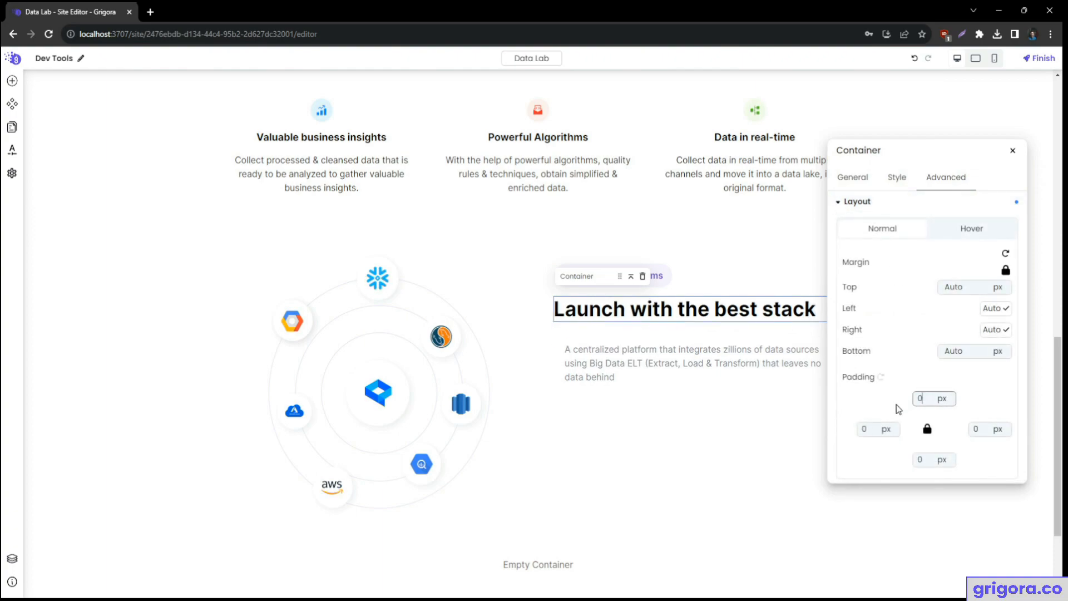
- Set the padding of the description's container to 0 px
left_click(569, 341)
left_click(946, 177)
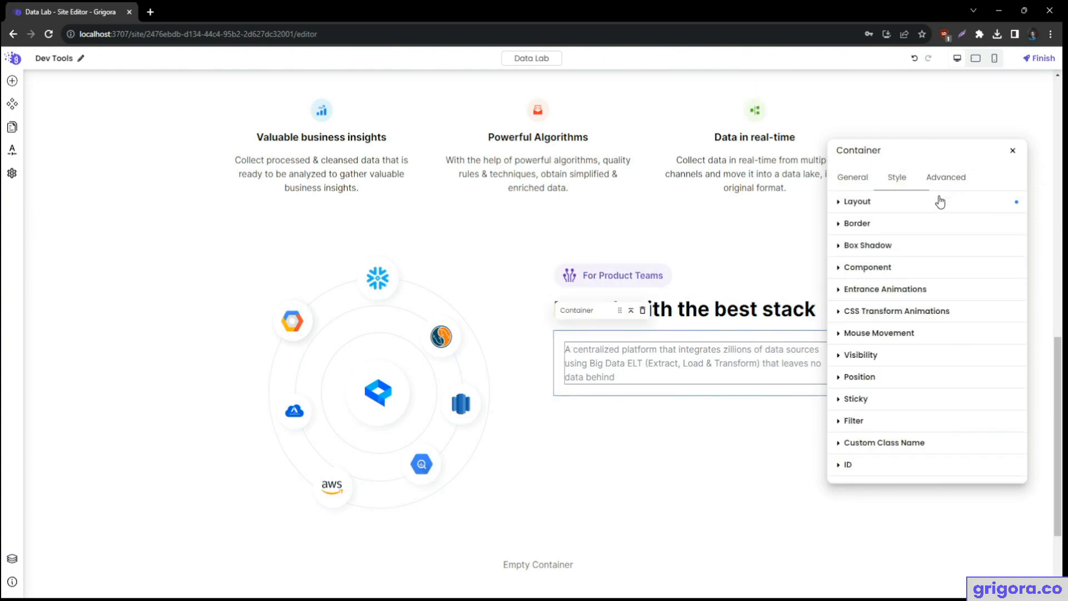
left_click(883, 202)
type("0")
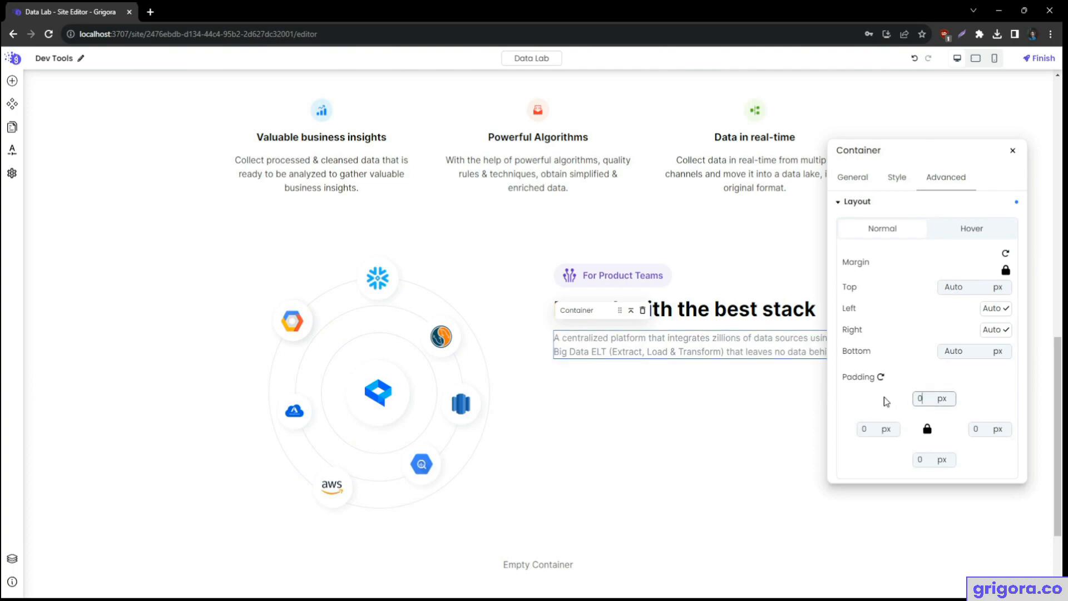
- Set the second column's vertical alignment to Center
left_click(622, 413)
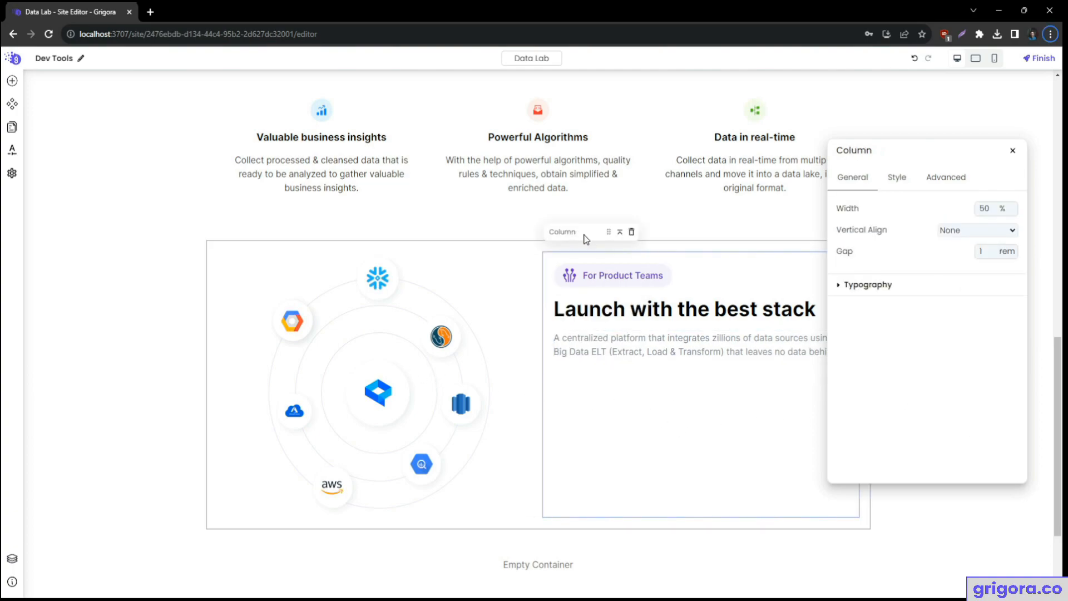
left_click(959, 233)
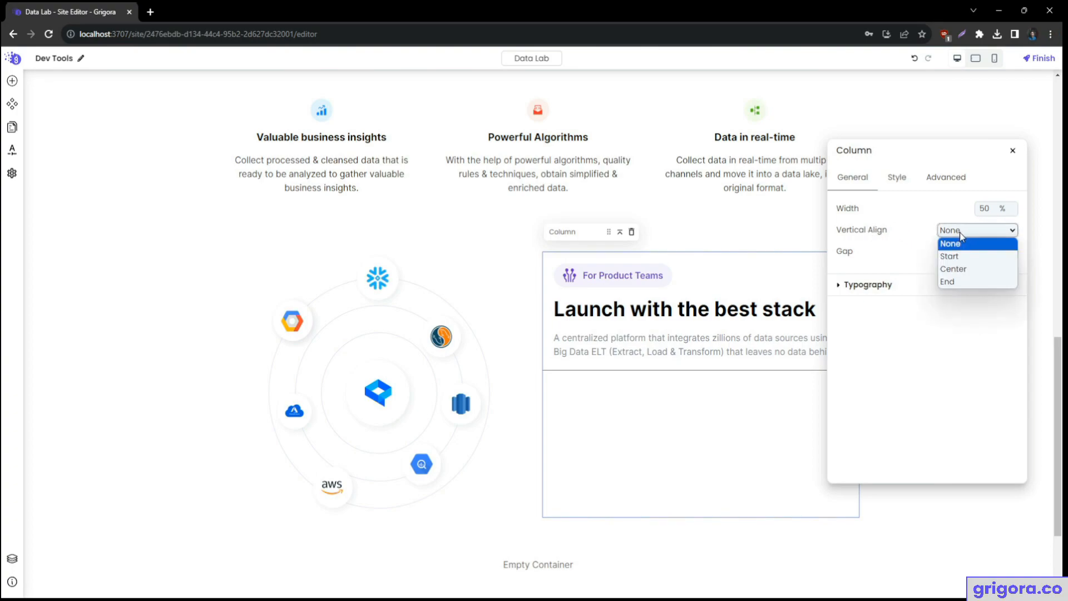
left_click(956, 266)
left_click(618, 287)
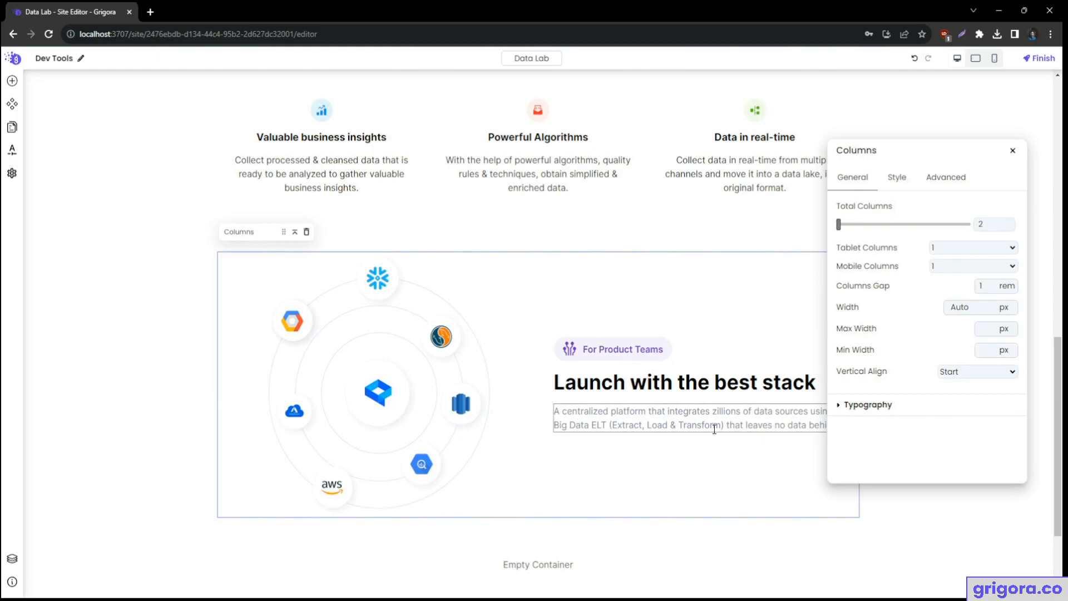
- Compare the two-column section with the Figma design and check its layout in the tablet and mobile views
scroll(746, 419, "down", 3)
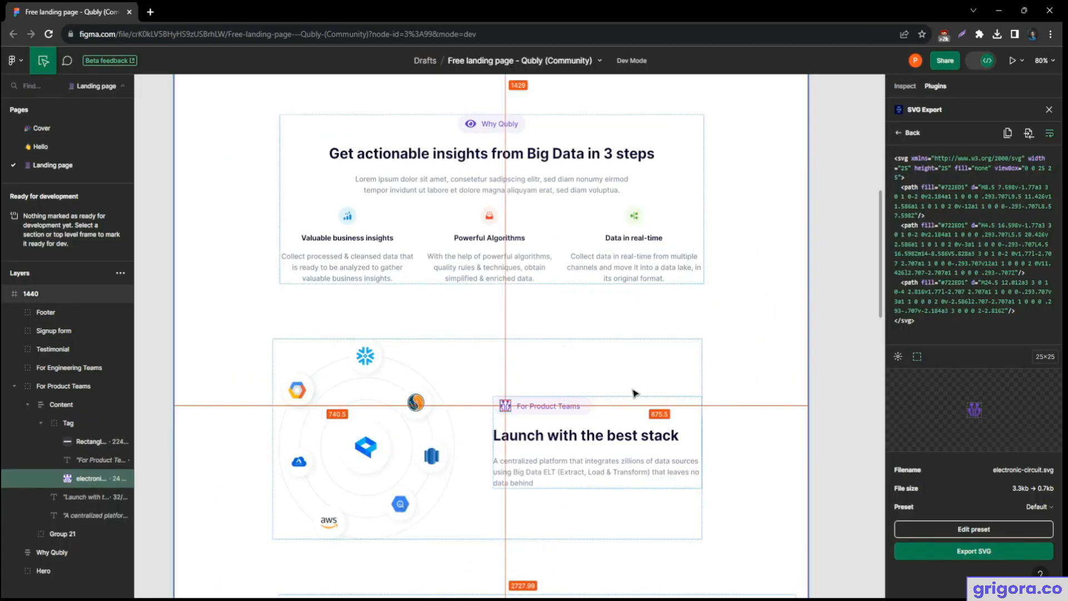
scroll(617, 395, "down", 4)
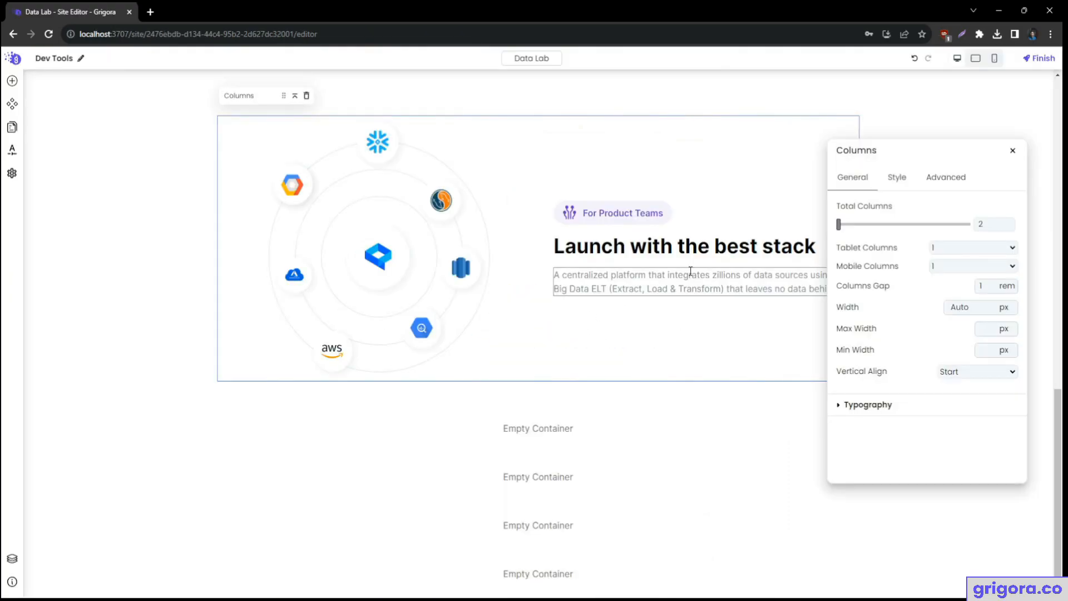
left_click_drag(950, 153, 915, 163)
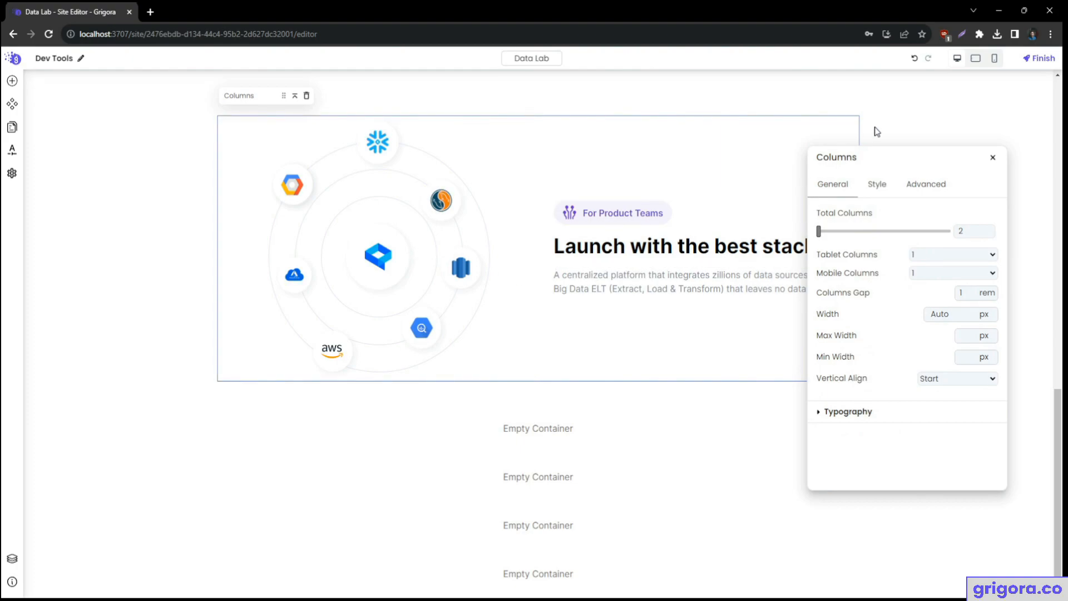
left_click(975, 58)
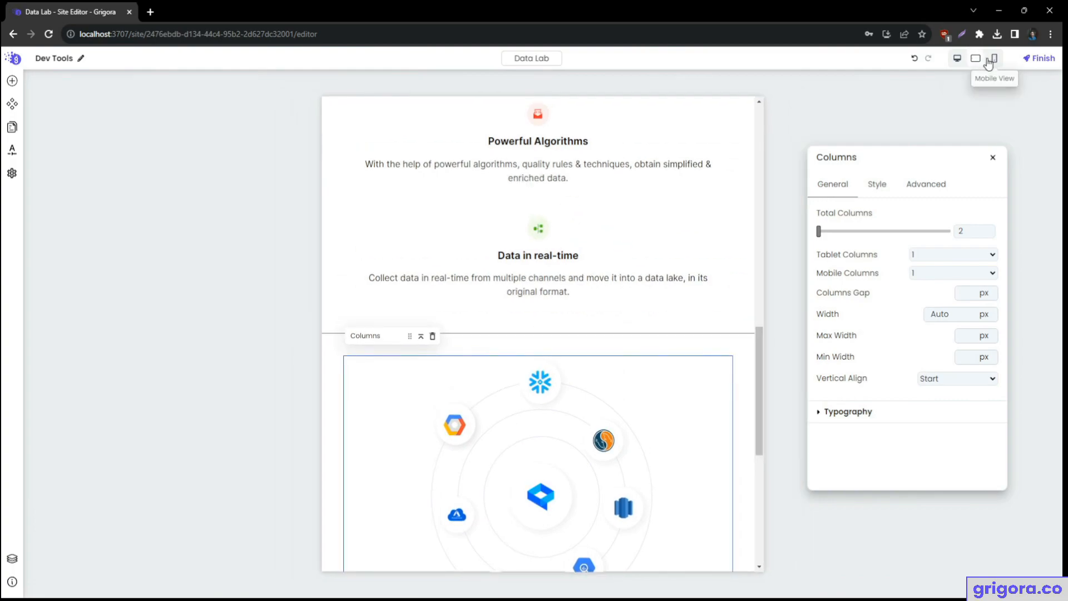
left_click(989, 62)
scroll(544, 357, "down", 5)
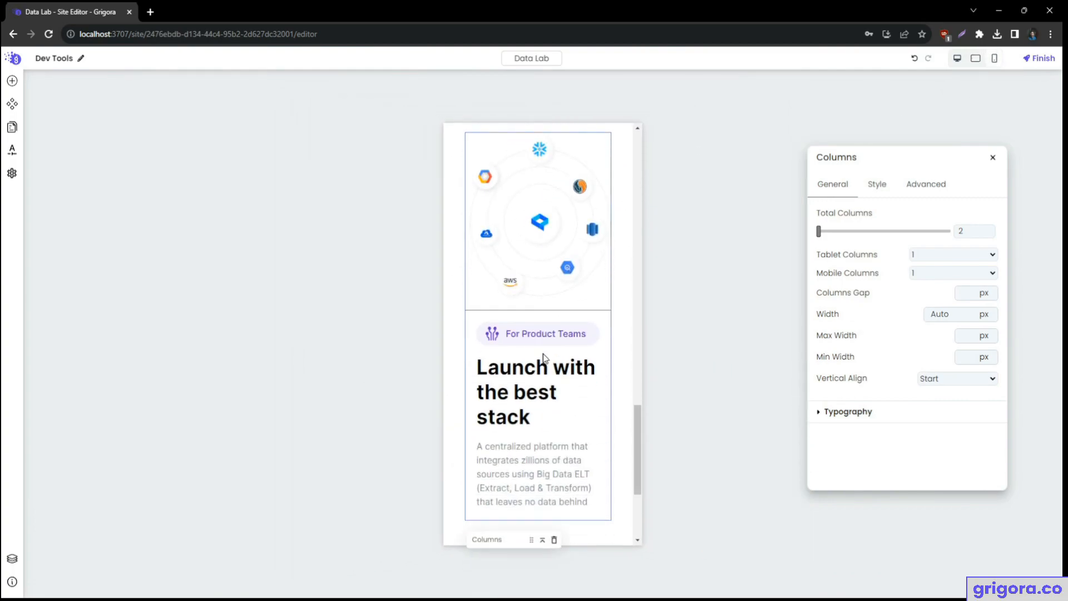
- Review the stacked "For Product Teams" section in the mobile view and switch back to the desktop view
scroll(543, 357, "down", 2)
scroll(544, 354, "up", 3)
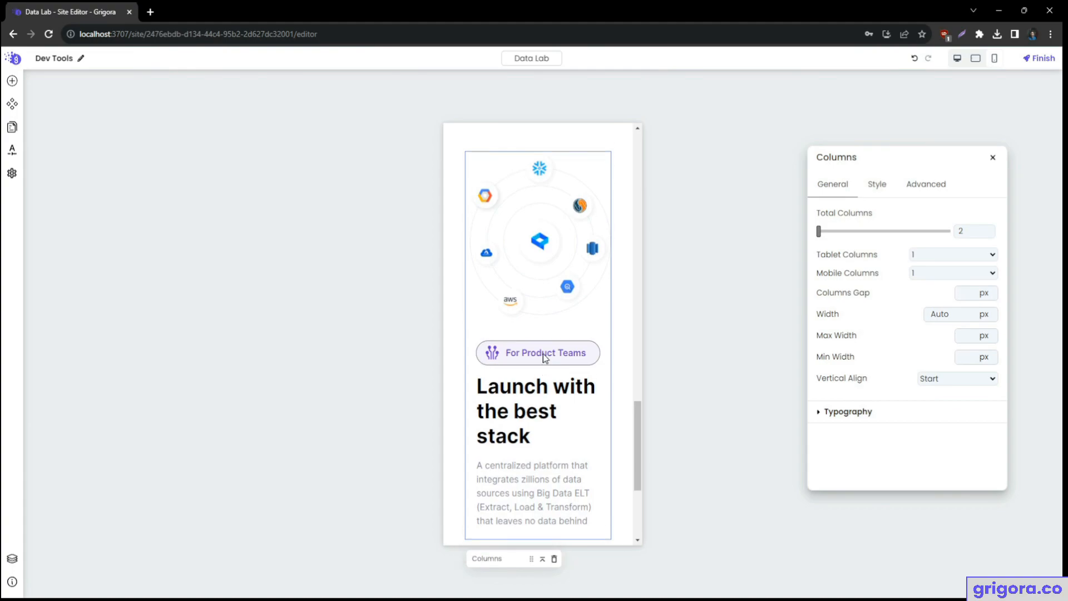
scroll(544, 354, "down", 3)
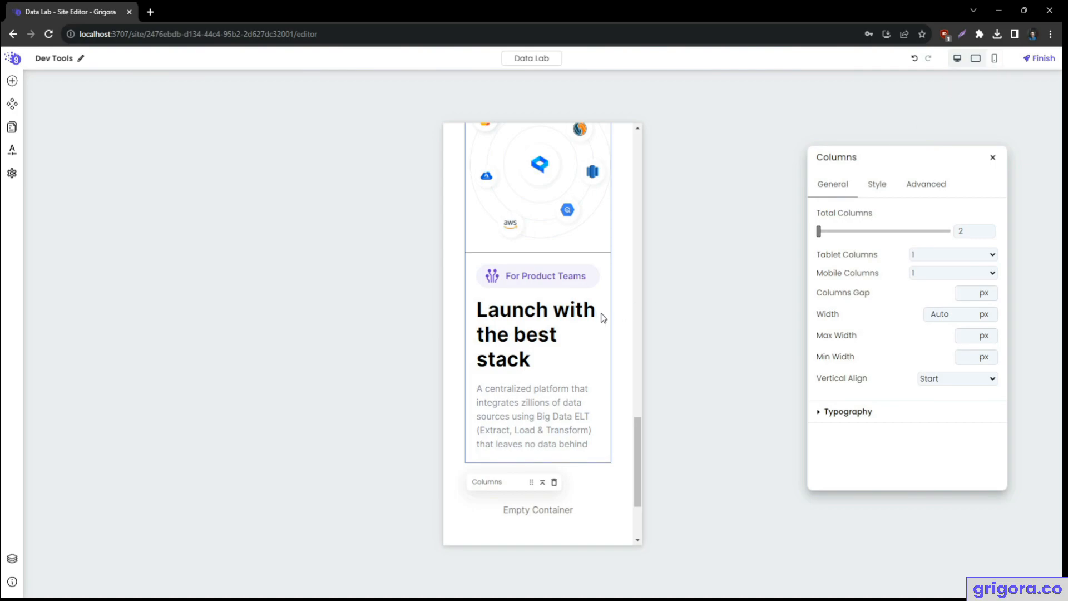
left_click(957, 58)
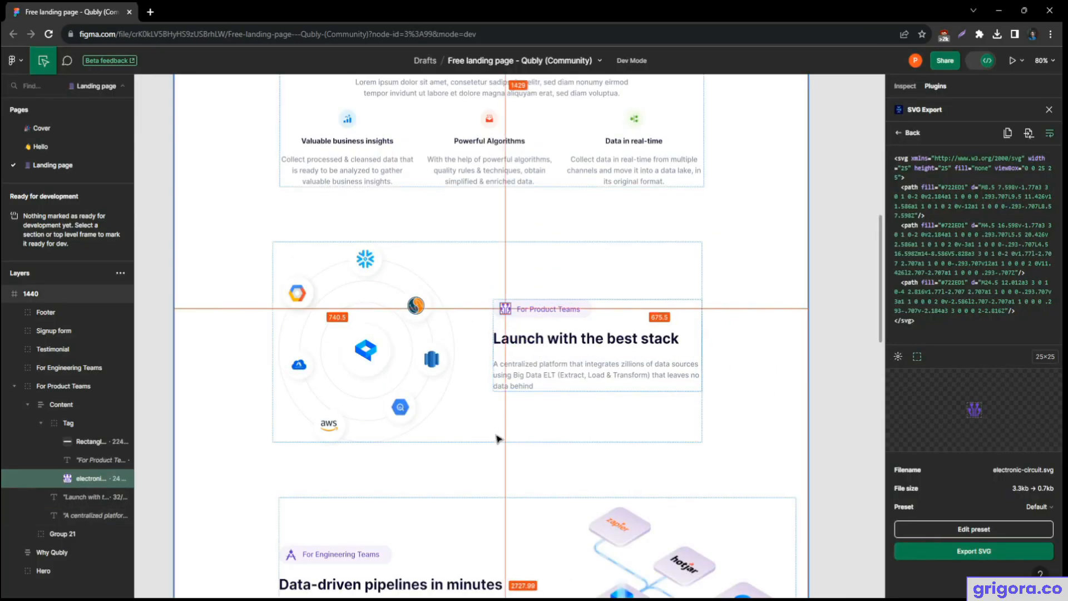
- Duplicate the outer container of the "For Product Teams" section below the original
scroll(496, 436, "down", 5)
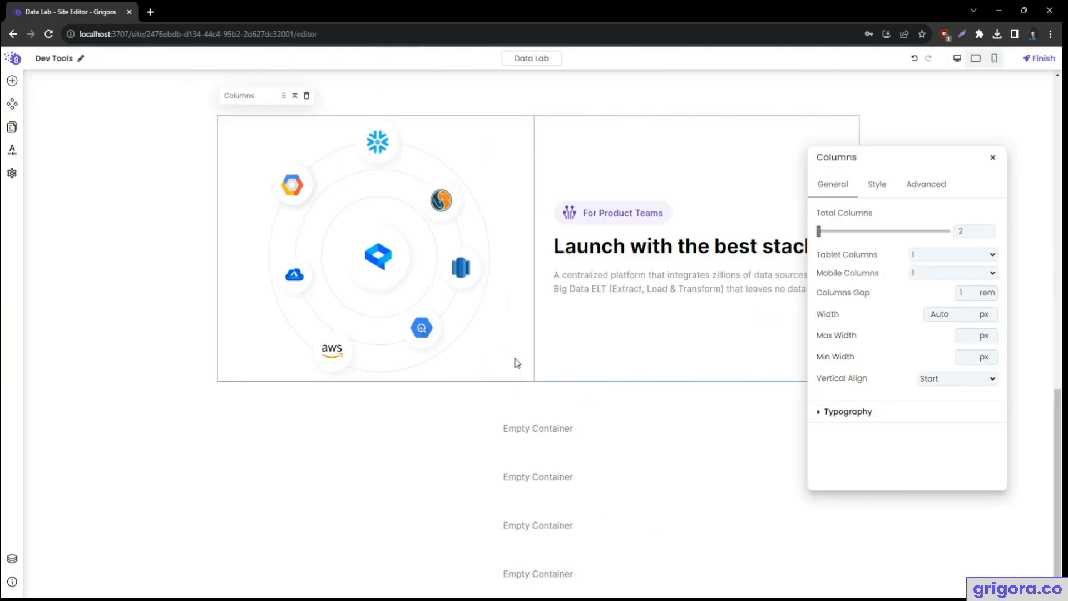
left_click(91, 288)
right_click(59, 288)
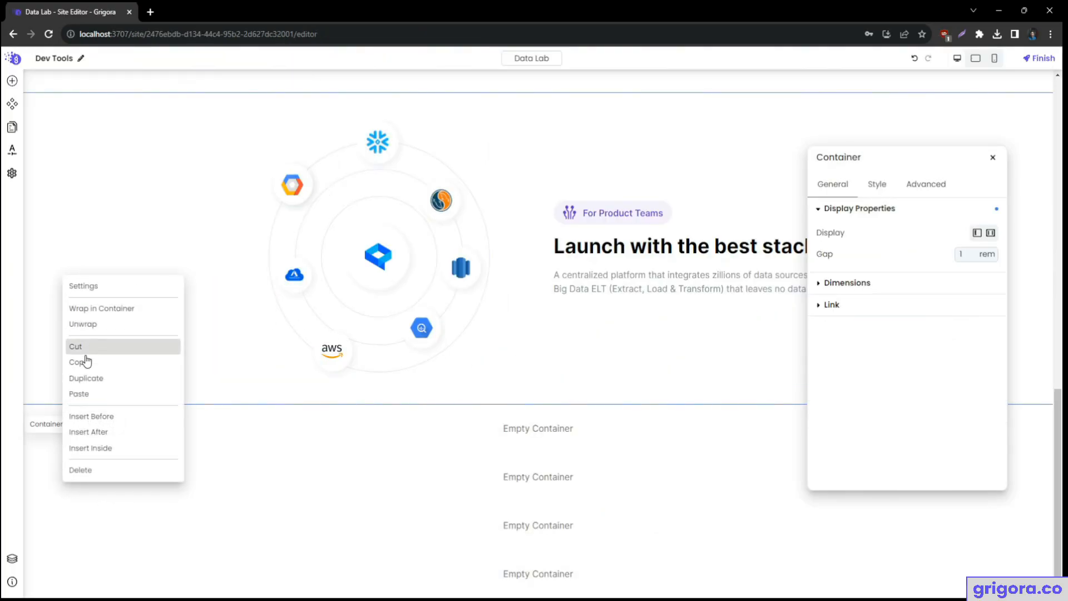
left_click(89, 377)
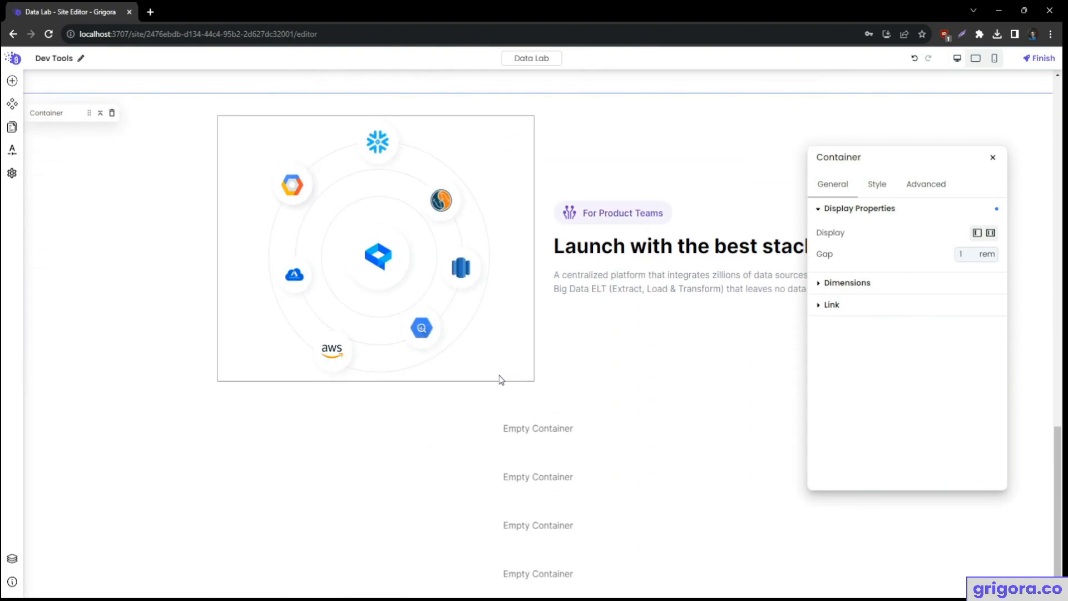
- Move the image column of the duplicated section after its text column
scroll(445, 362, "up", 2)
left_click(529, 247)
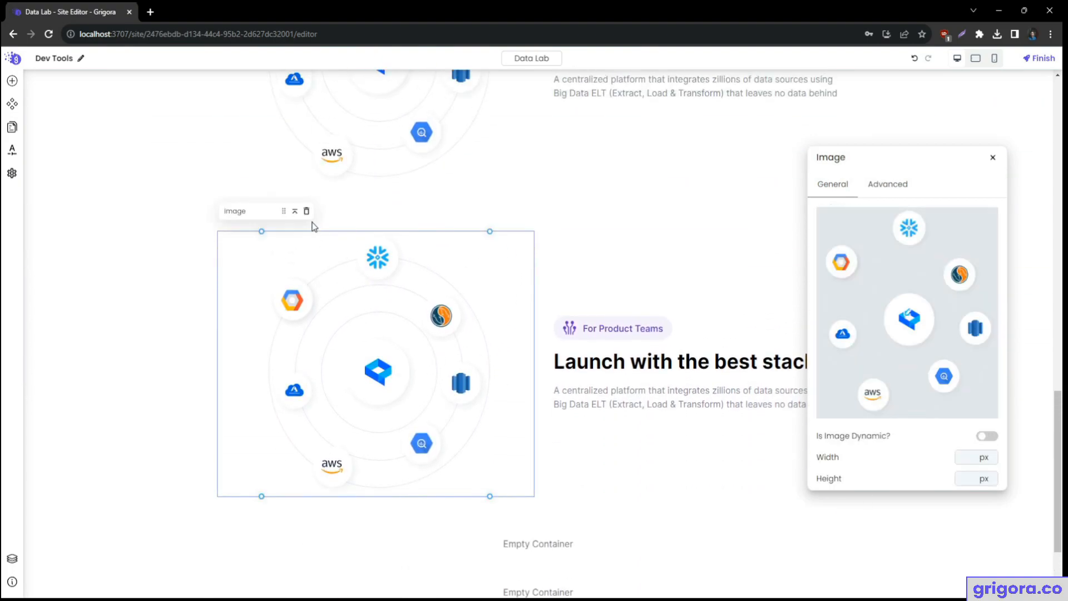
left_click(295, 211)
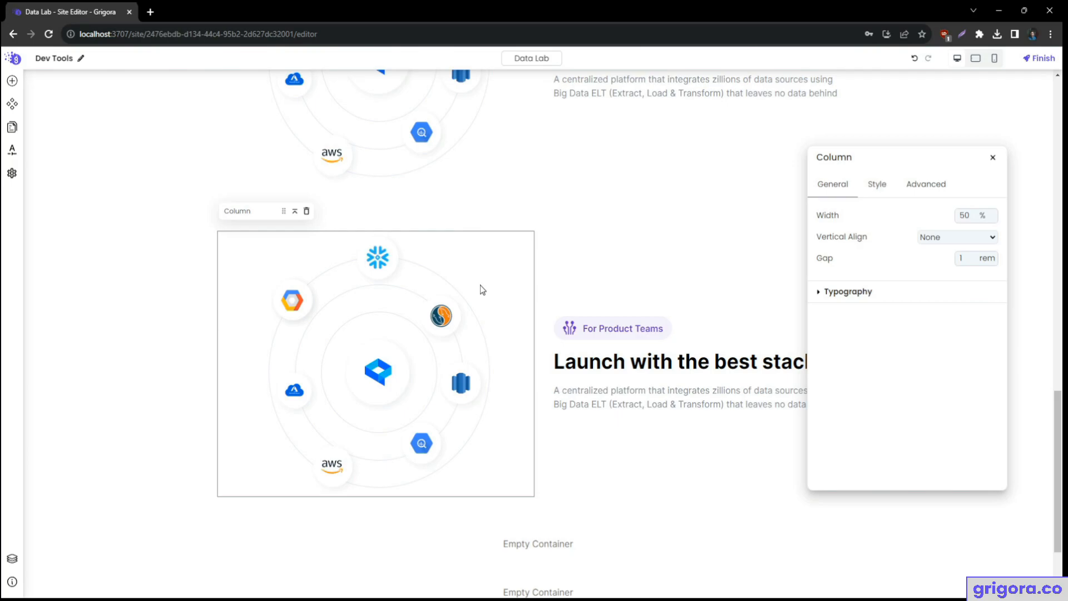
key("ctrl+Down")
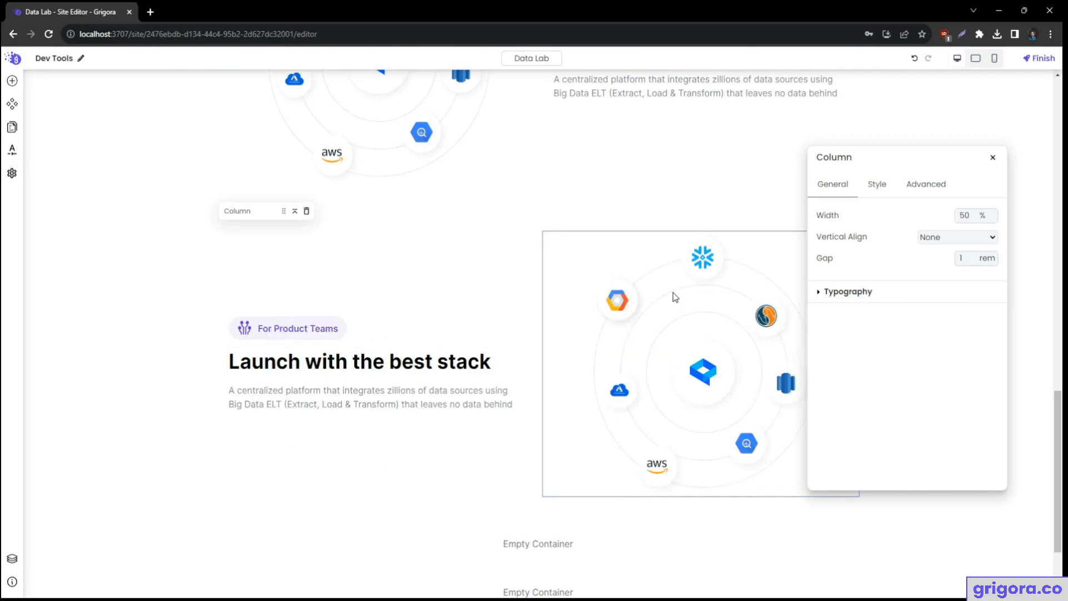
- Change the duplicated section's tag text to "For Engineering Teams", matching the Figma design
key("alt+Tab")
key("alt+Tab")
key("alt+Tab")
left_click(357, 371)
key("Escape")
key("alt+Tab")
triple_click(317, 329)
type("For Engineering Teams")
- Replace the "For Engineering Teams" tag's custom icon with the compass SVG code copied from Figma
left_click(244, 327)
key("alt+Tab")
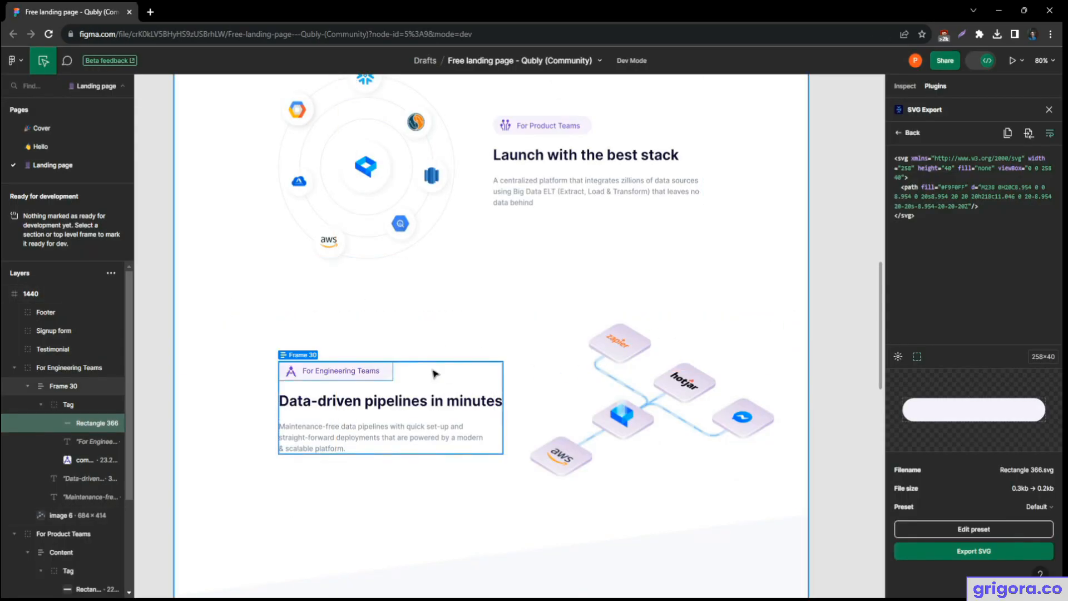
left_click(289, 377)
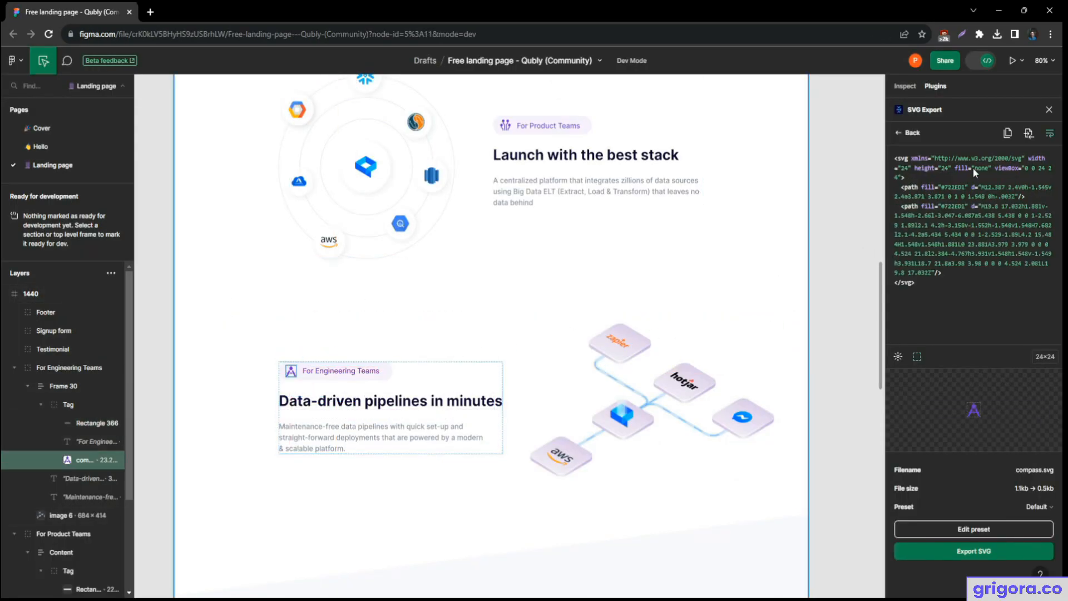
left_click(1007, 133)
key("alt+Tab")
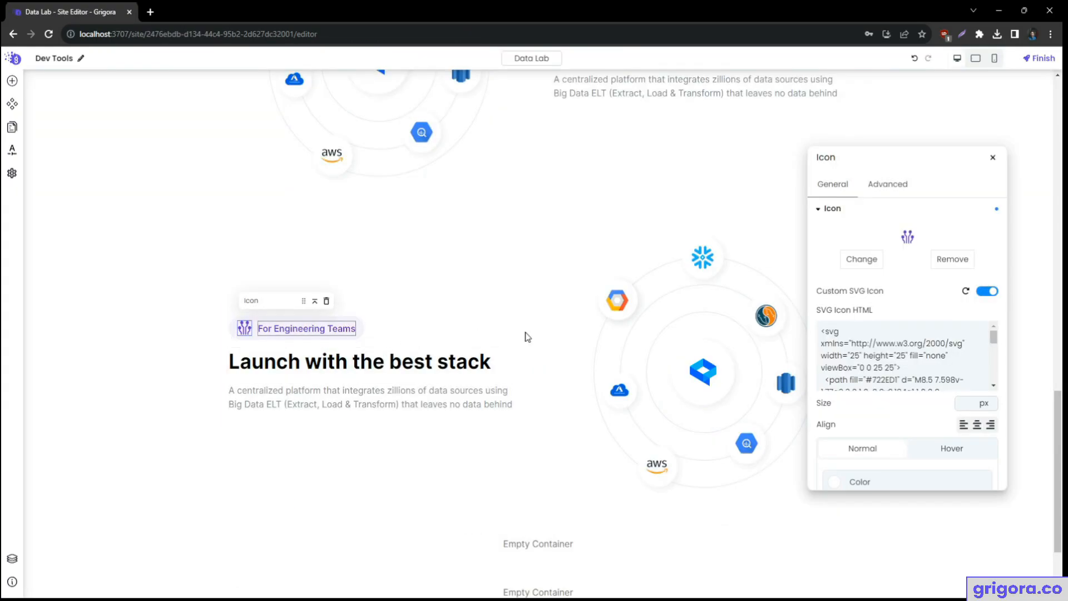
left_click(906, 356)
key("ctrl+a")
key("ctrl+v")
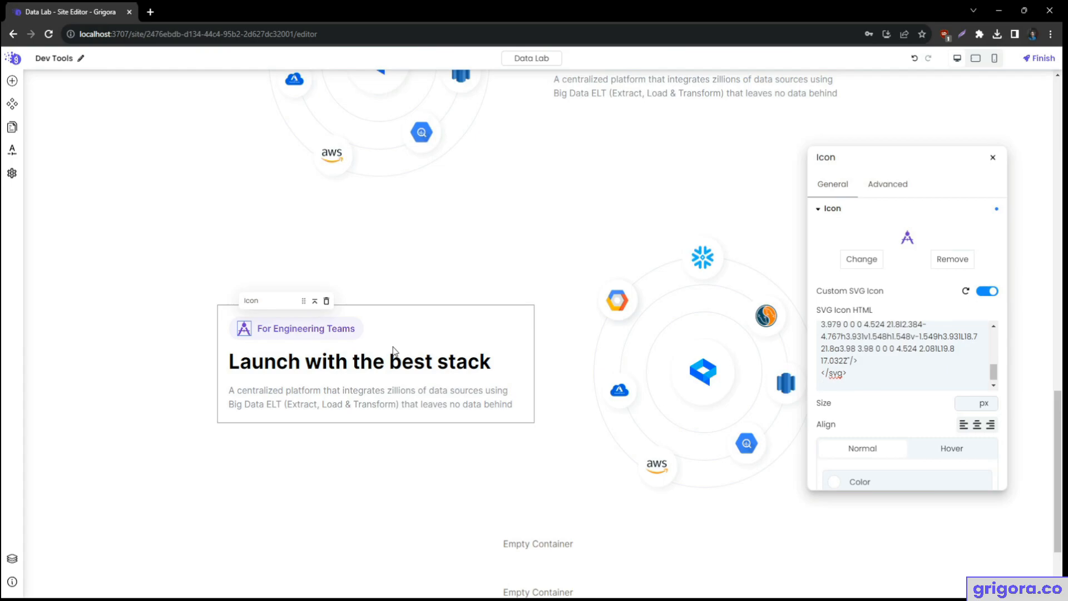
- Replace the duplicated section's heading with "Data-driven pipelines in minutes" copied from Figma
left_click(321, 370)
key("alt+Tab")
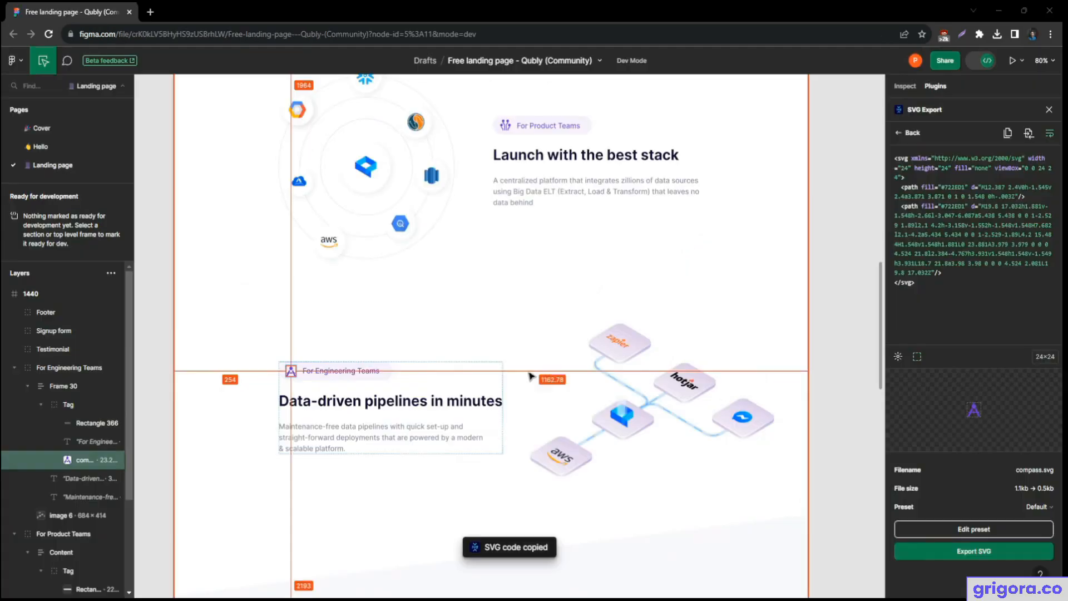
left_click(381, 403)
key("alt+Tab")
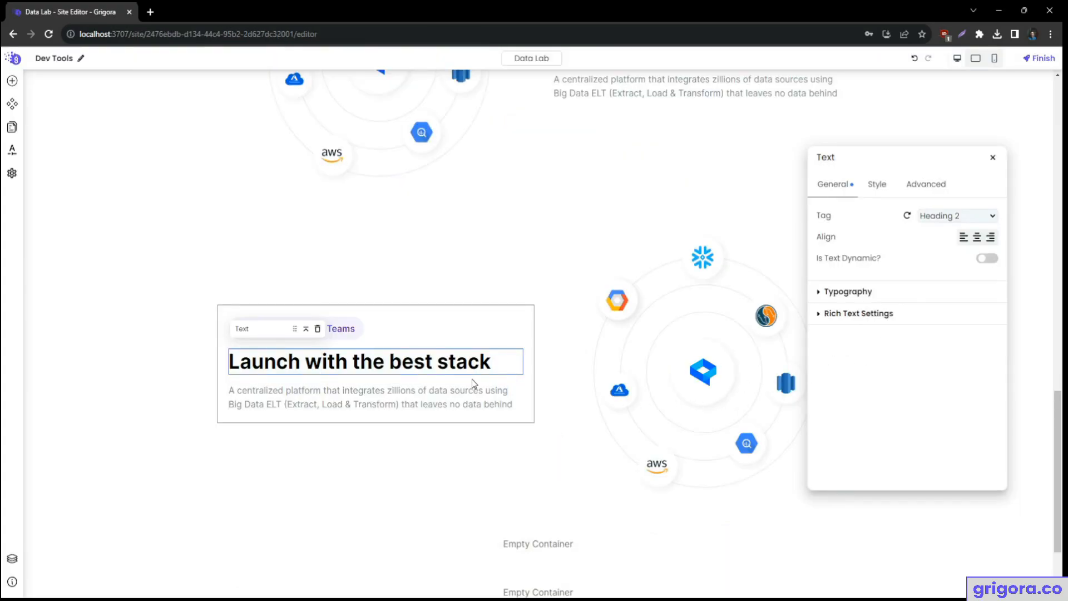
key("alt+Tab")
double_click(402, 399)
triple_click(402, 399)
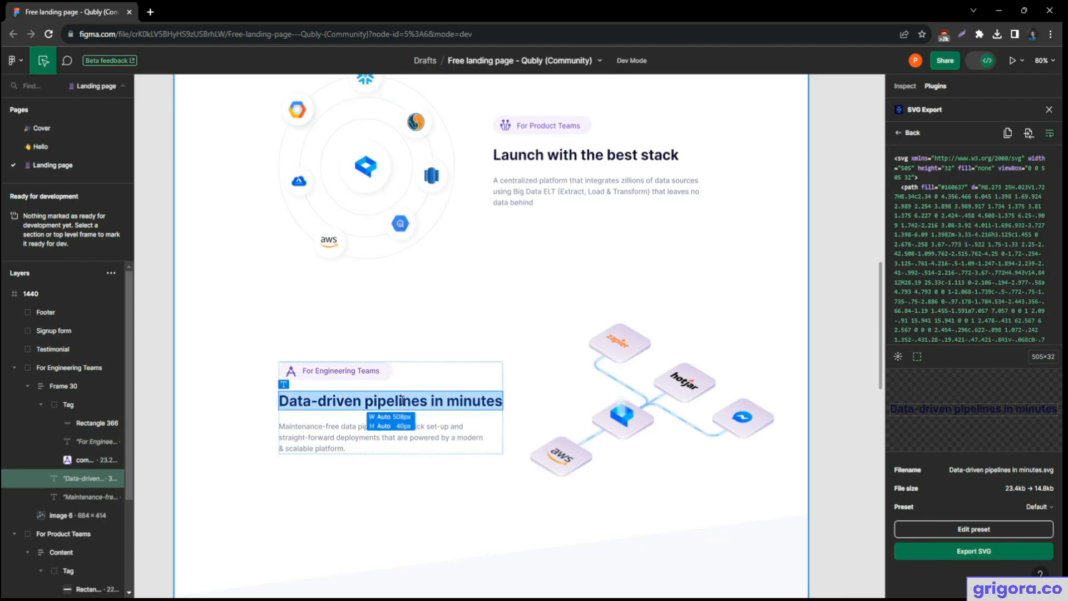
key("ctrl+c")
key("alt+Tab")
key("ctrl+a")
key("ctrl+v")
- Replace the duplicated section's description with the "Maintenance-free data pipelines" paragraph copied from Figma
key("alt+Tab")
triple_click(433, 428)
key("ctrl+c")
key("alt+Tab")
left_click(410, 415)
key("ctrl+a")
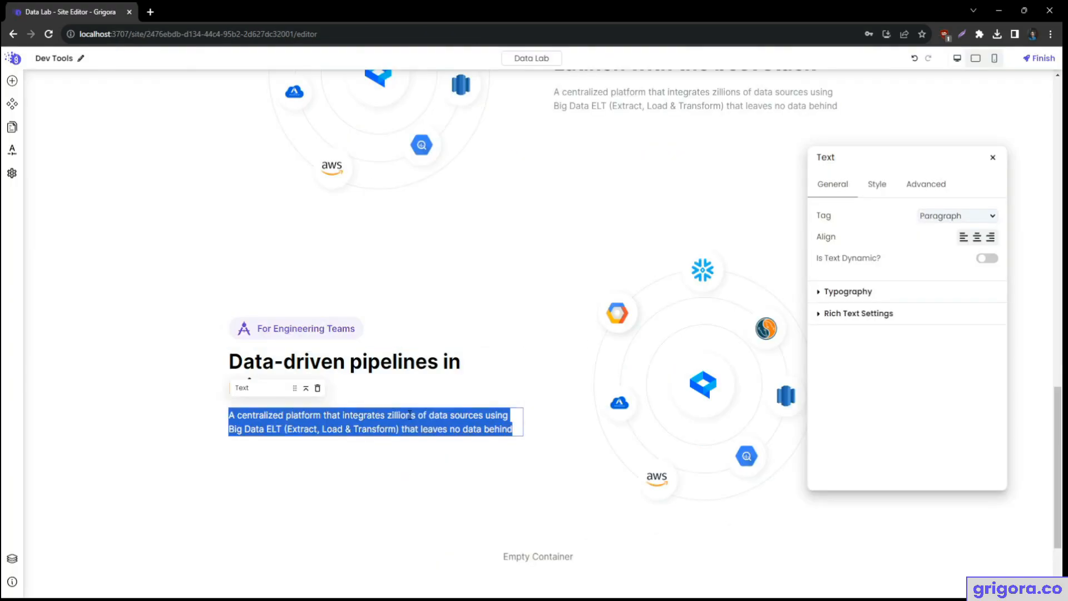
key("ctrl+v")
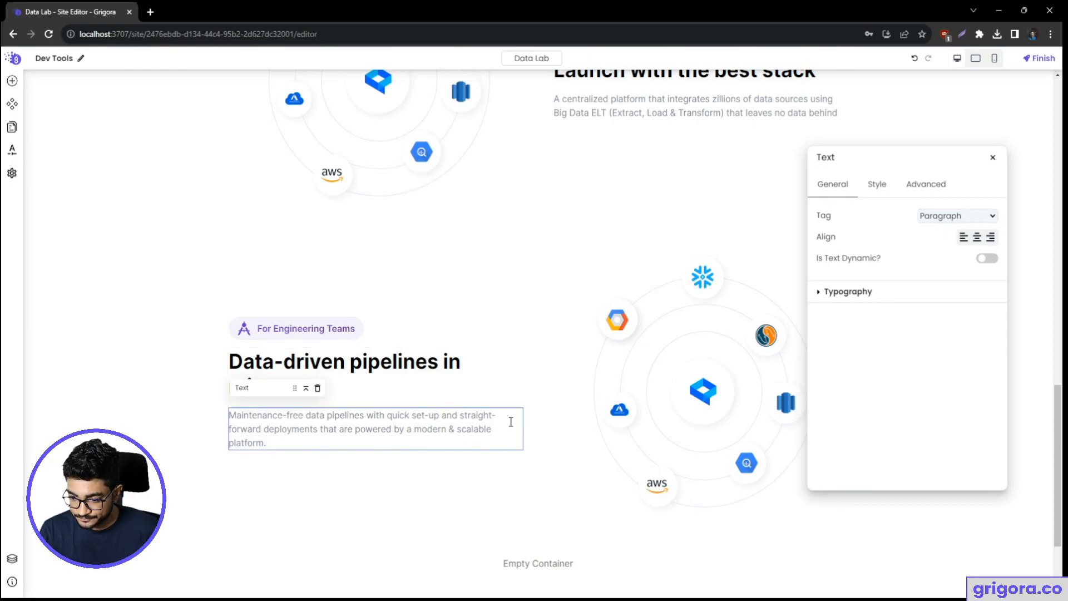
- In Figma, turn off Dev Mode and export the engineering section's illustration as a PNG named "image"
key("alt+Tab")
scroll(573, 429, "down", 5)
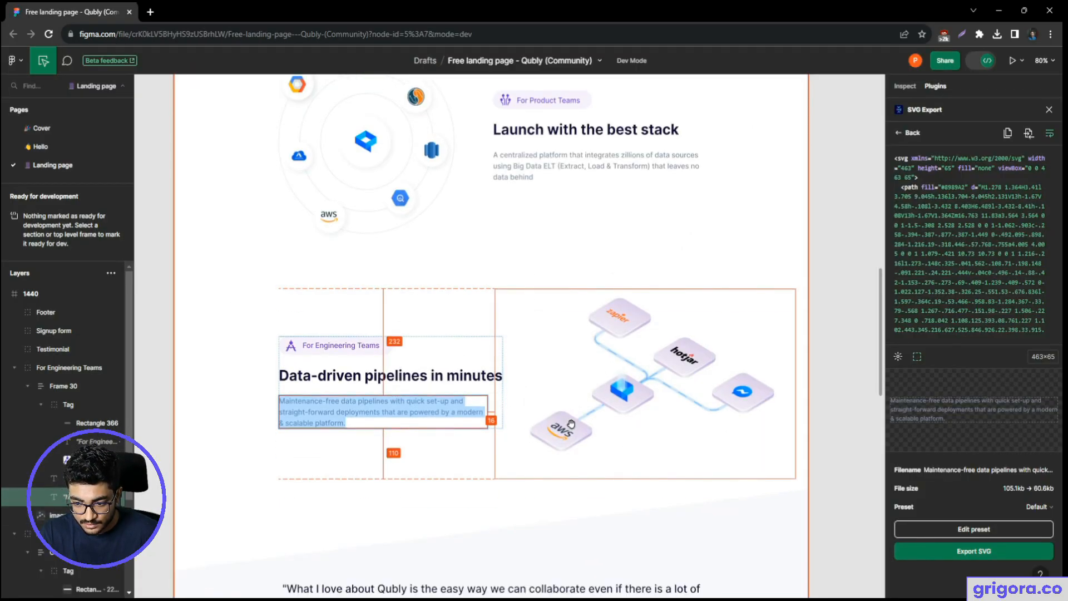
scroll(573, 428, "up", 1)
key("alt+Tab")
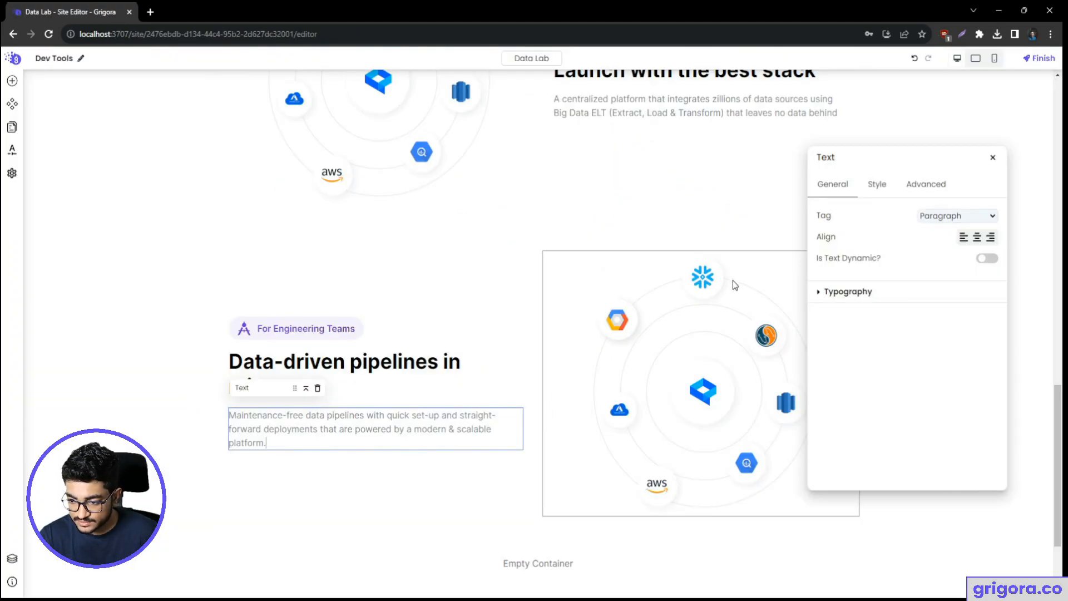
scroll(481, 384, "down", 2)
key("alt+Tab")
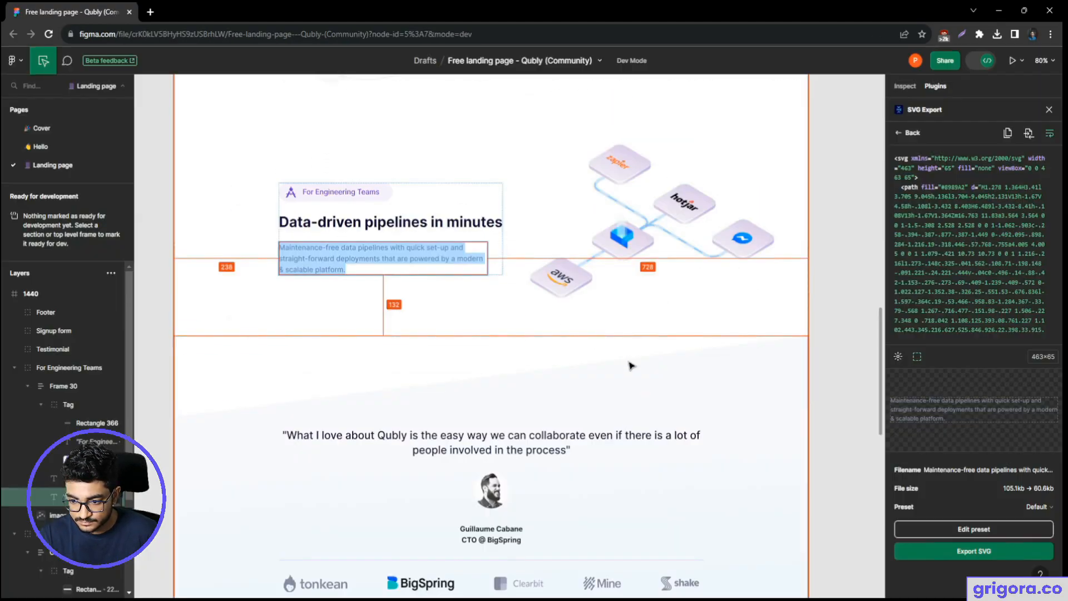
left_click(676, 231)
left_click(985, 60)
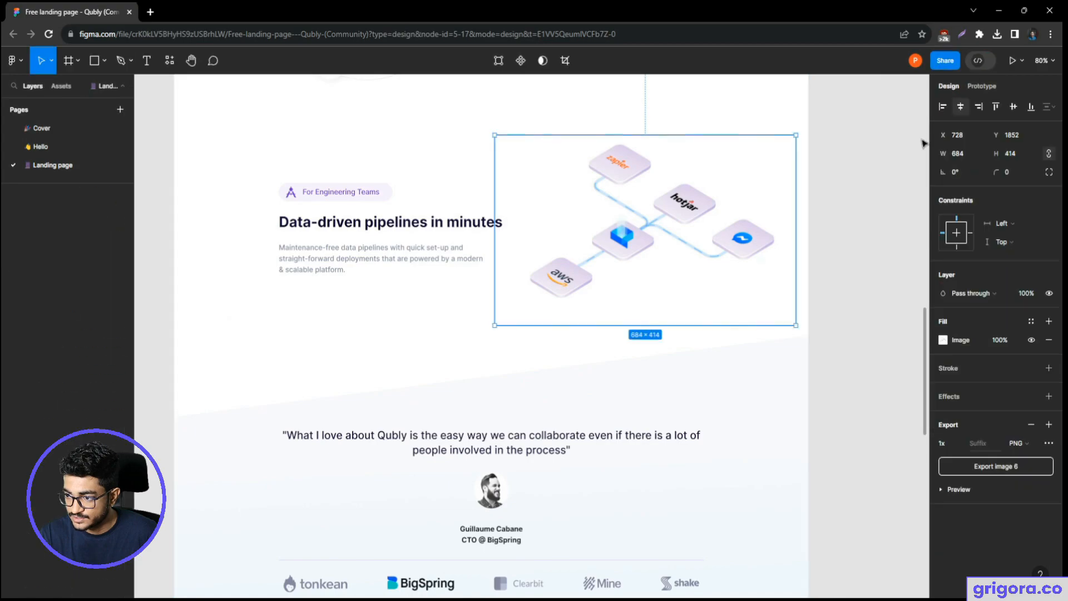
left_click(997, 466)
key("BackSpace")
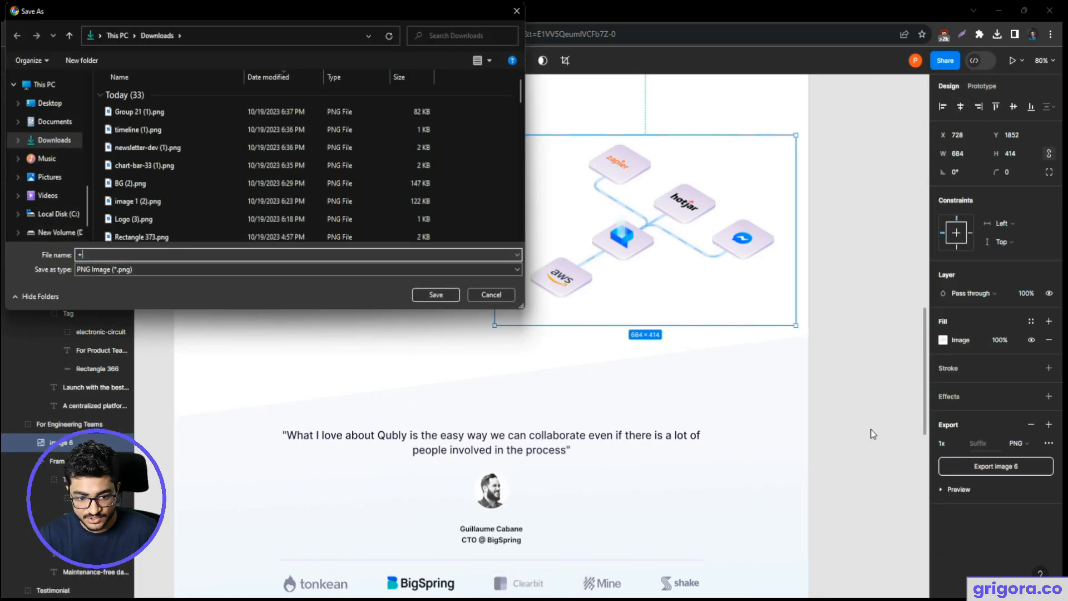
type("image")
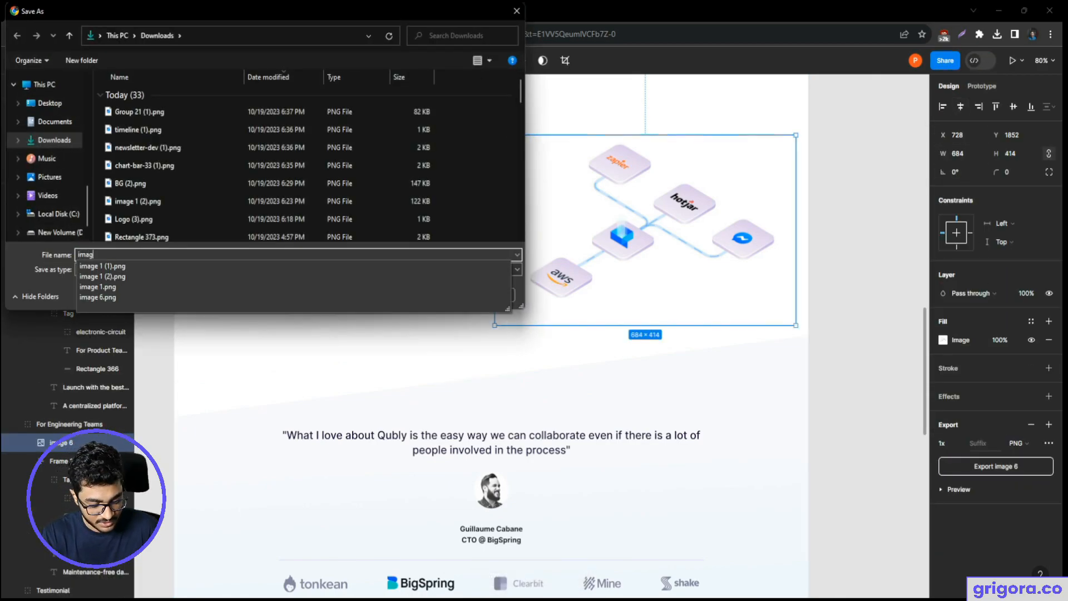
key("Return")
- Back in Grigora, replace the engineering section's image with the exported image.png
key("alt+Tab")
double_click(732, 284)
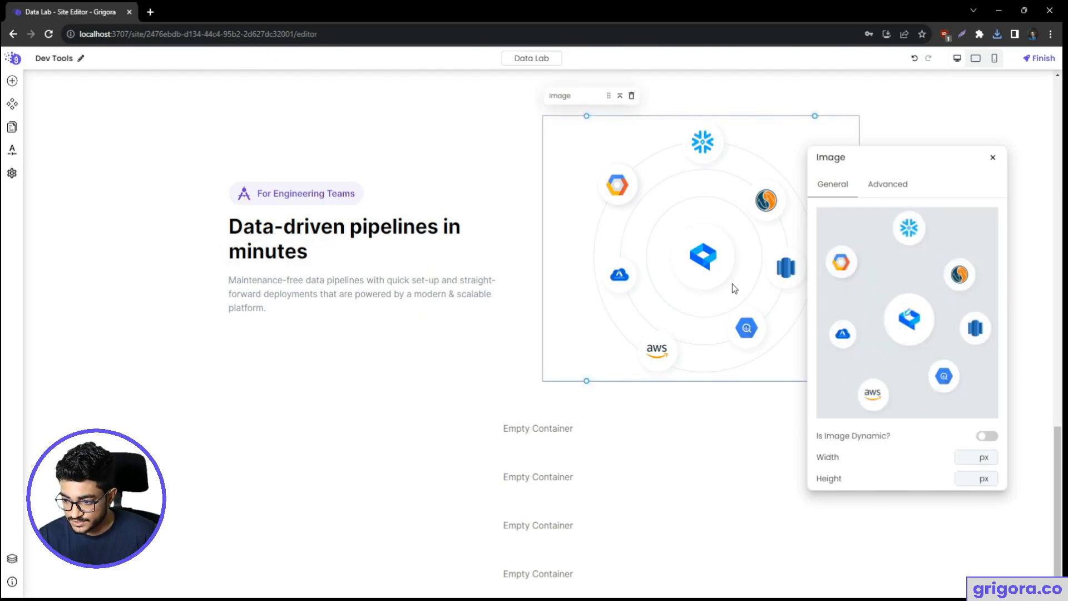
left_click(535, 363)
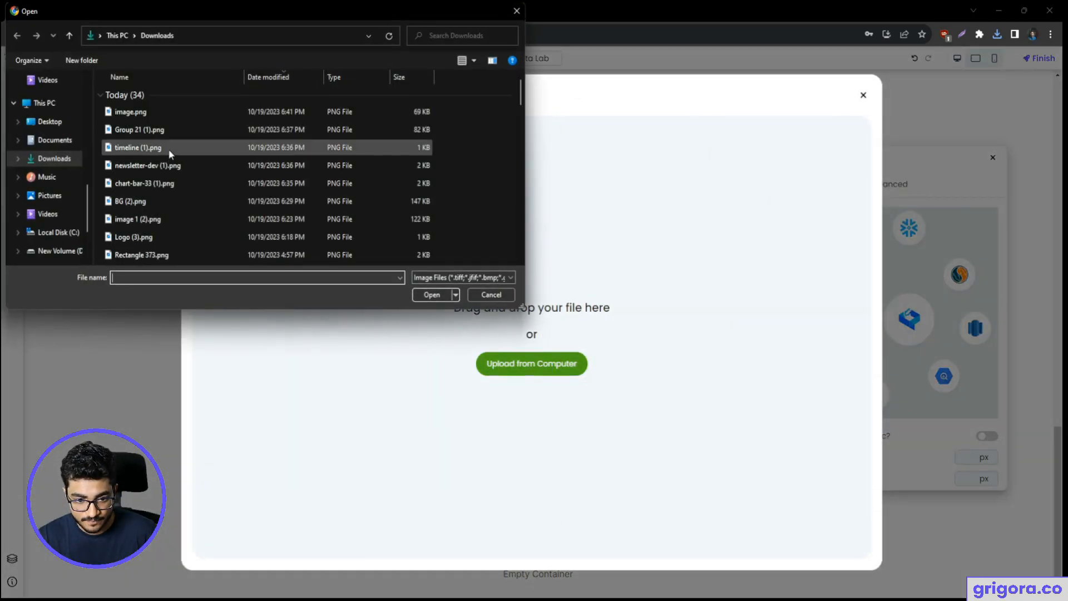
double_click(174, 121)
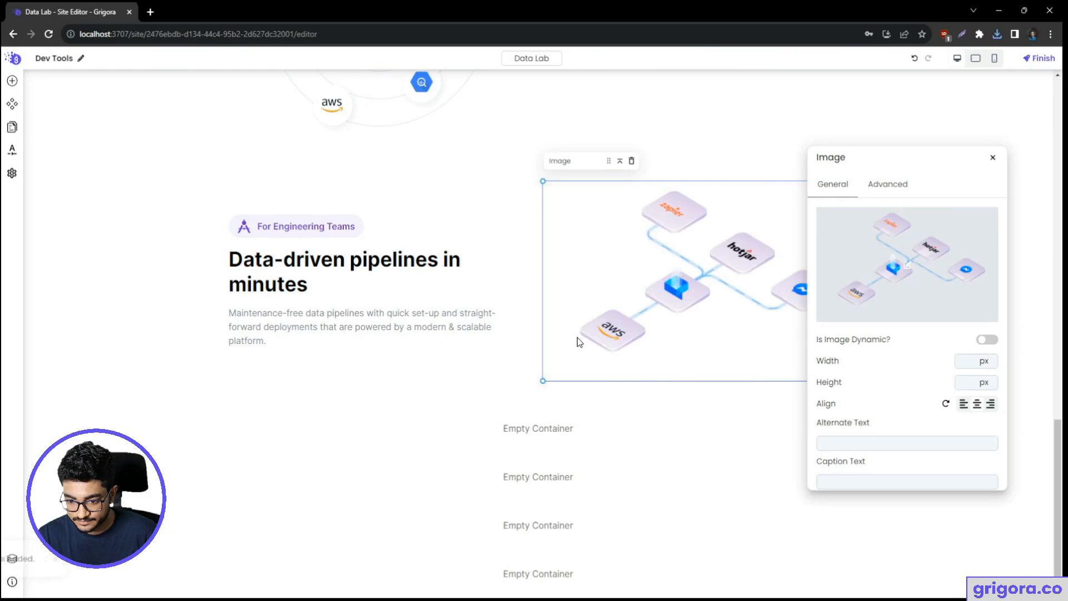
- Review the built sections and examine the testimonial section's layout and background in the Figma design
scroll(570, 352, "up", 7)
scroll(571, 351, "up", 8)
scroll(570, 352, "down", 10)
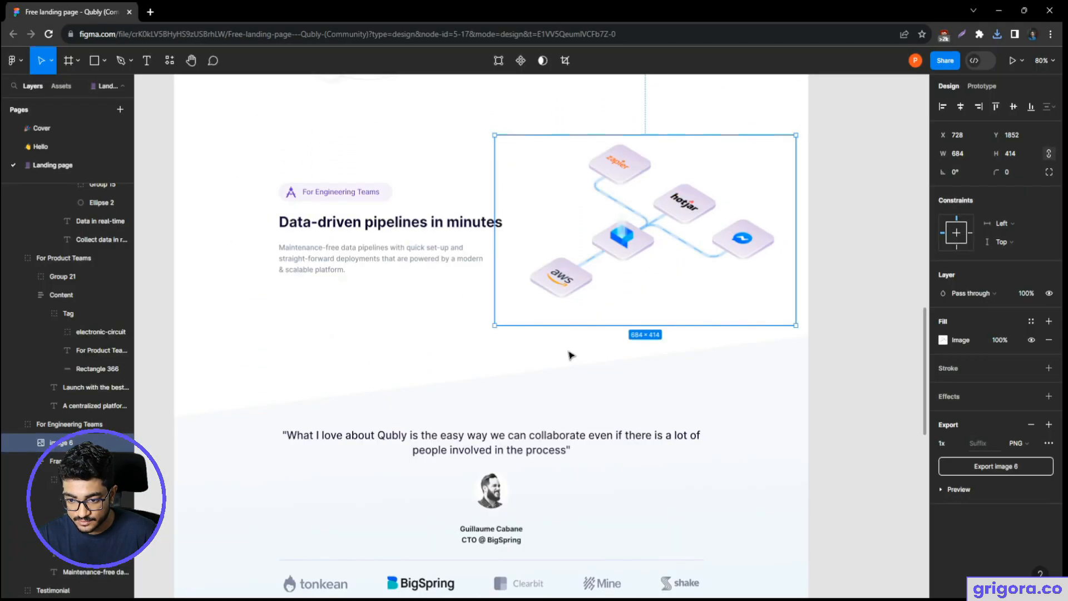
scroll(570, 355, "down", 14)
scroll(570, 355, "up", 8)
scroll(570, 354, "up", 16)
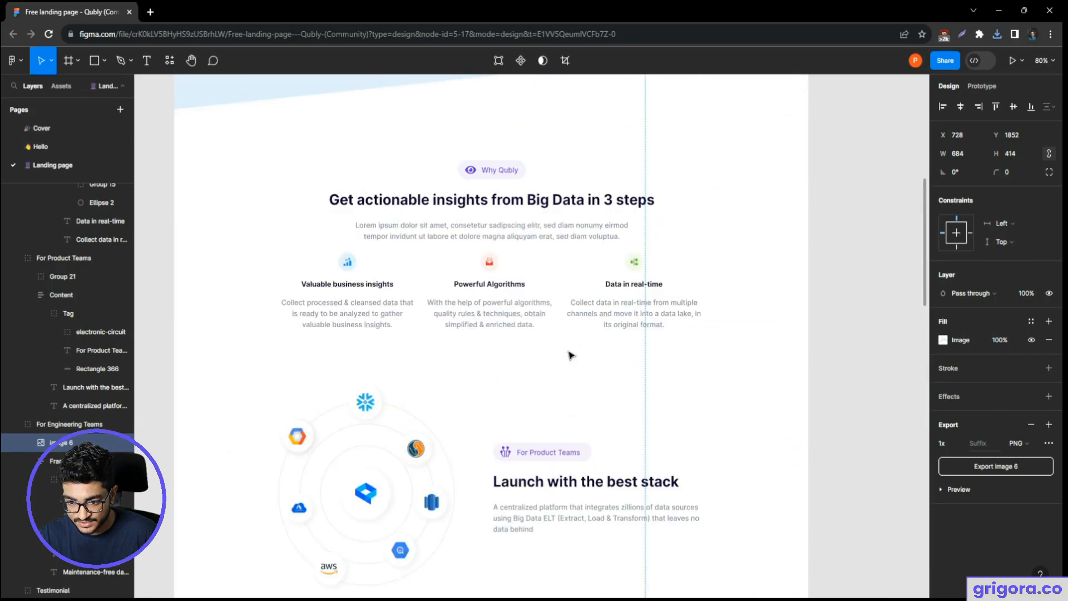
scroll(570, 354, "down", 11)
scroll(570, 356, "down", 3)
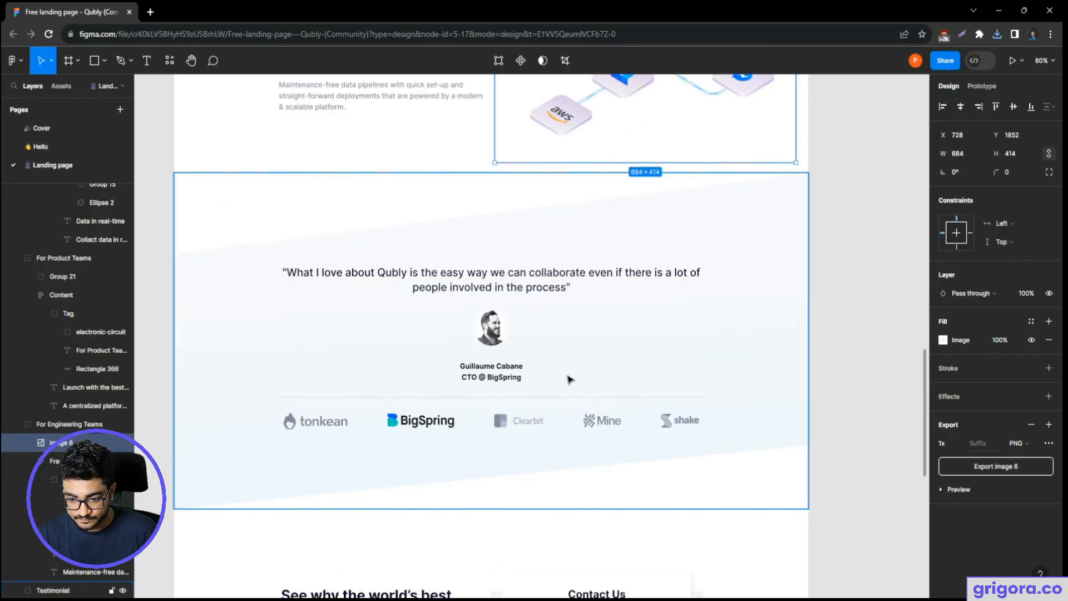
scroll(536, 364, "down", 1)
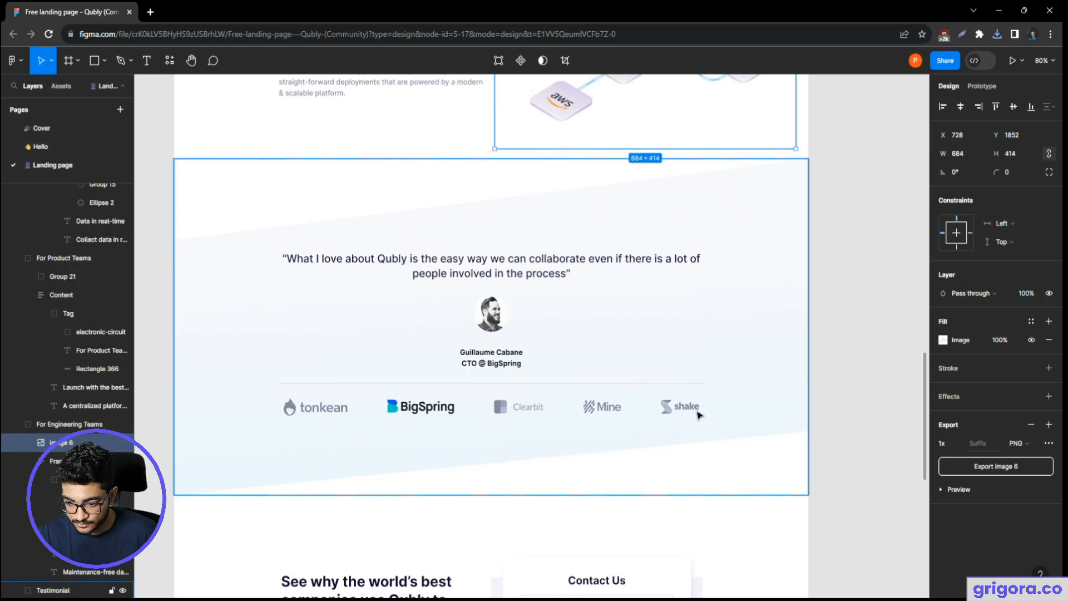
key("Tab")
key("alt+Tab")
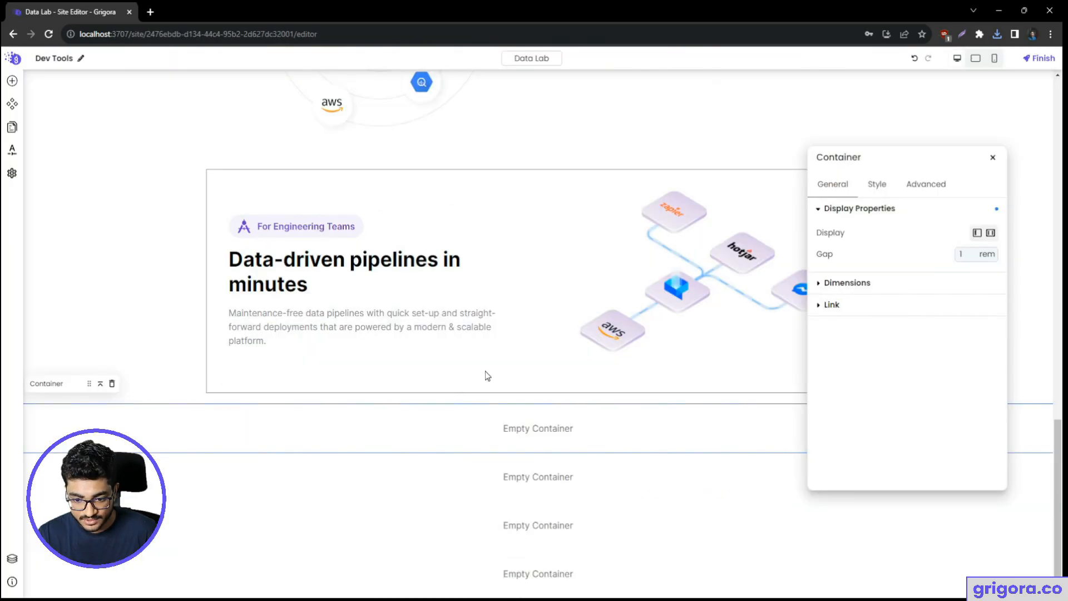
key("alt+Tab")
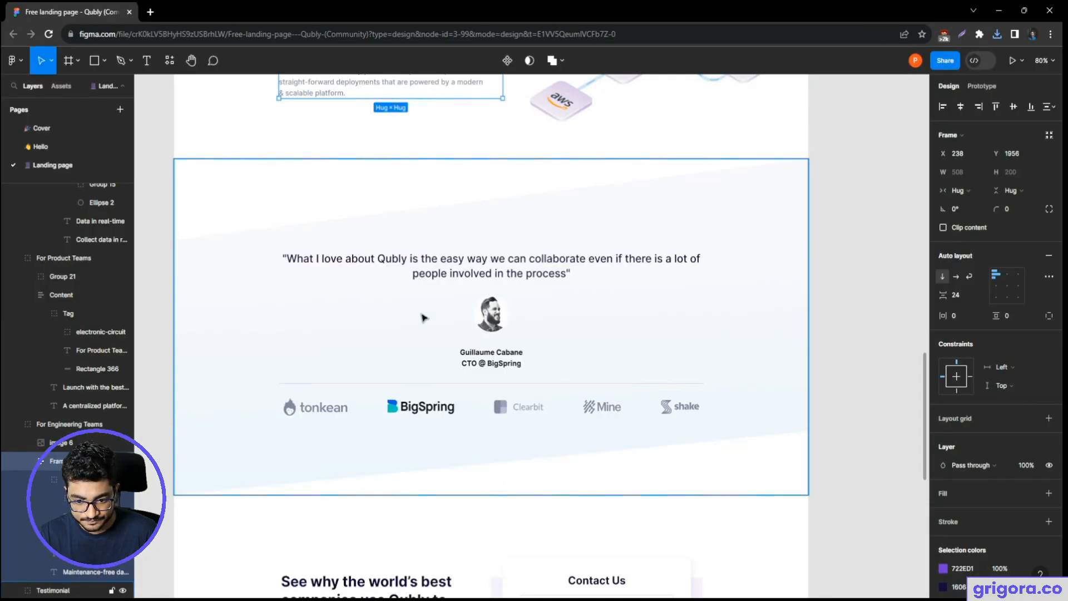
key("alt+Tab")
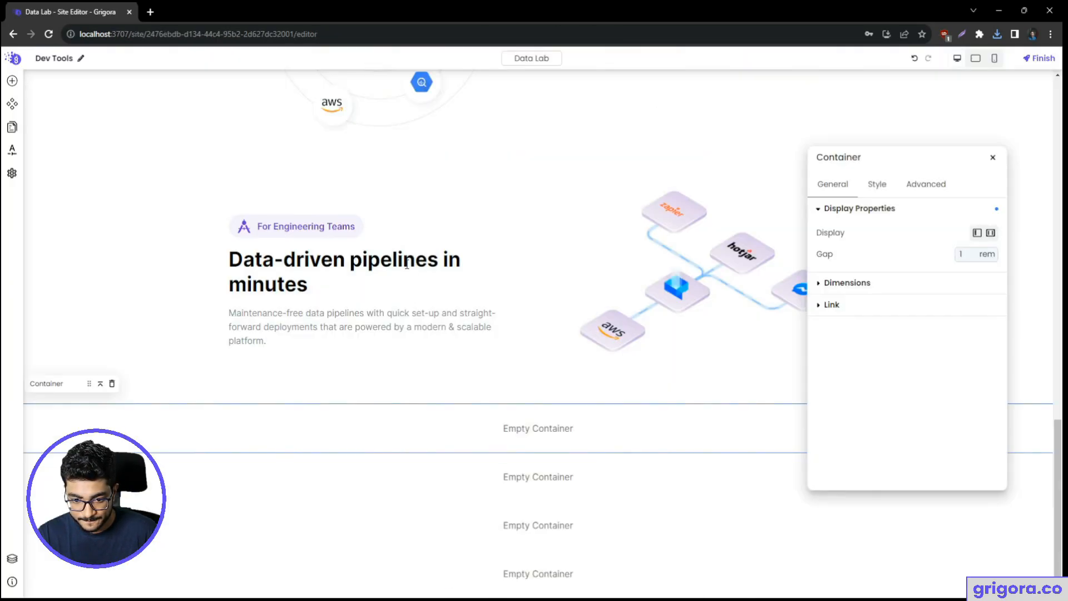
key("alt+Tab")
scroll(454, 269, "up", 4)
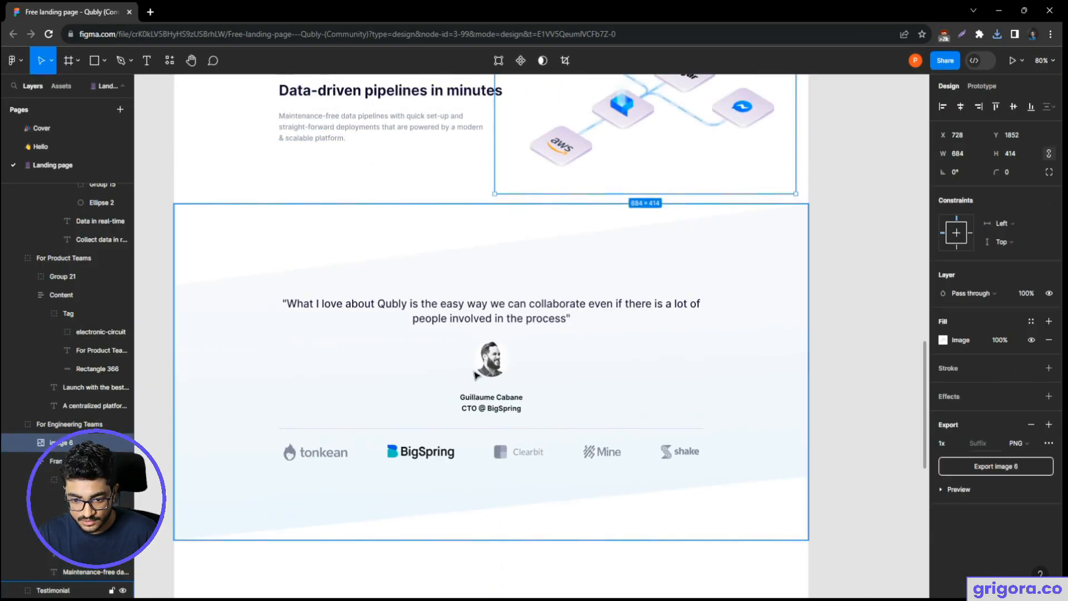
- In Grigora, copy the "Get actionable insights" section and paste it into the first empty container below the engineering section
key("alt+Tab")
scroll(468, 378, "up", 5)
scroll(475, 385, "up", 8)
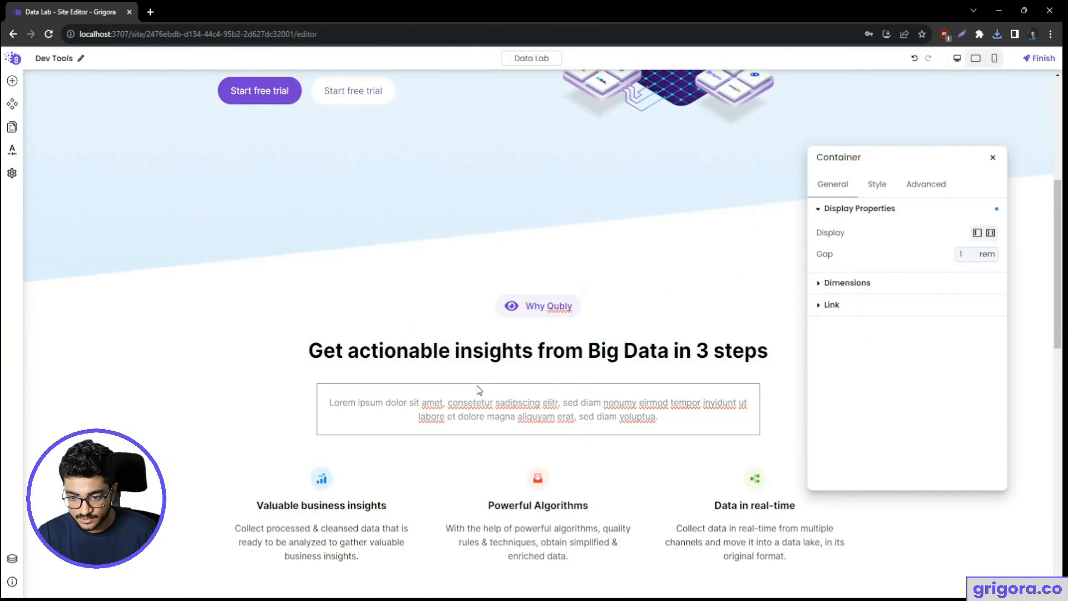
left_click(406, 293)
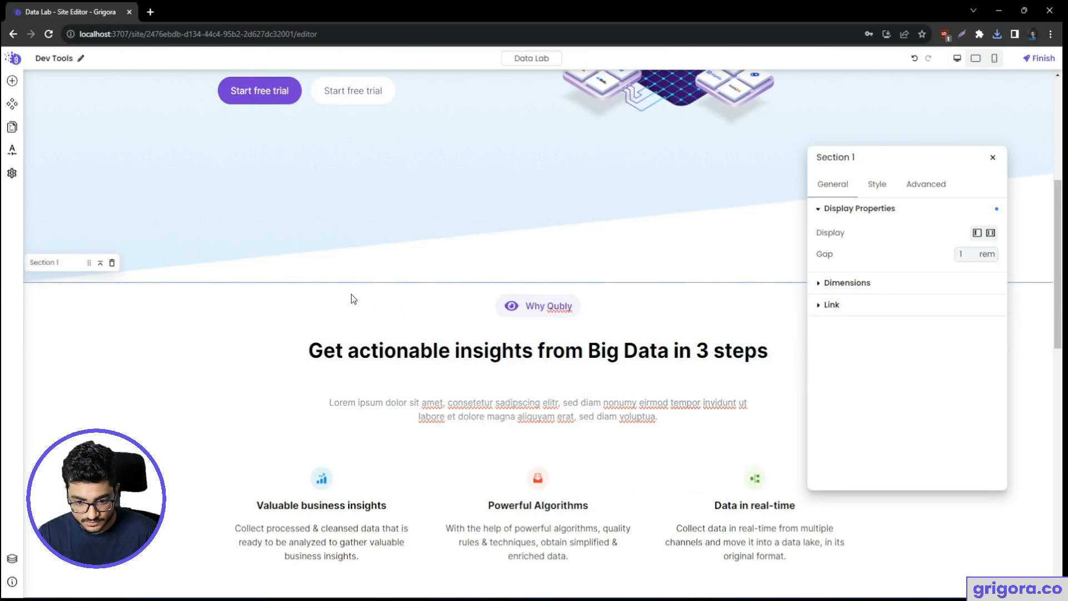
right_click(131, 293)
left_click(167, 369)
scroll(372, 398, "down", 7)
scroll(372, 398, "down", 6)
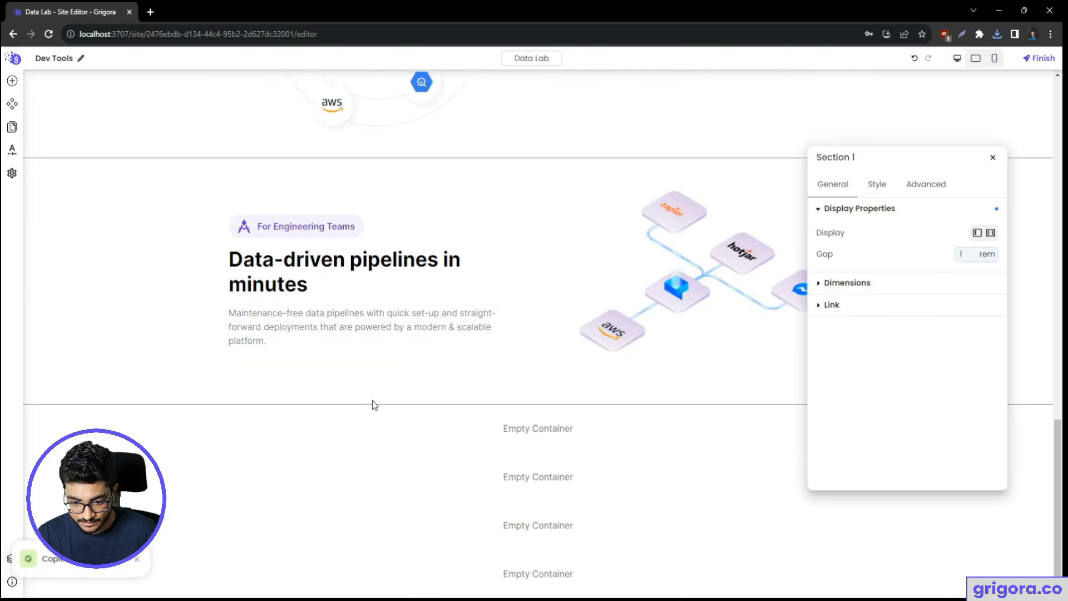
left_click(357, 429)
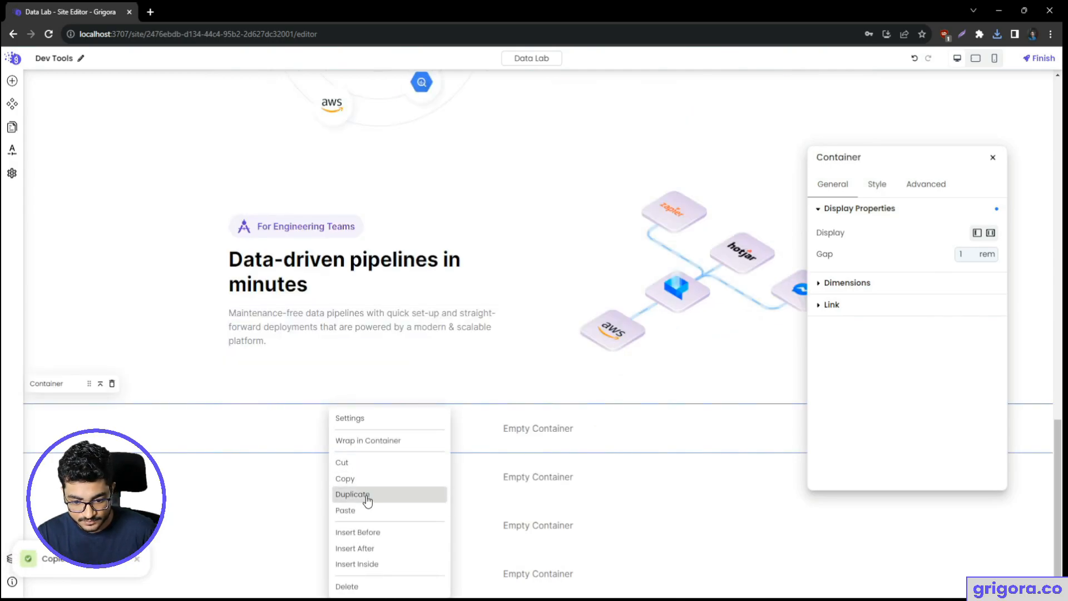
left_click(360, 509)
scroll(523, 423, "down", 3)
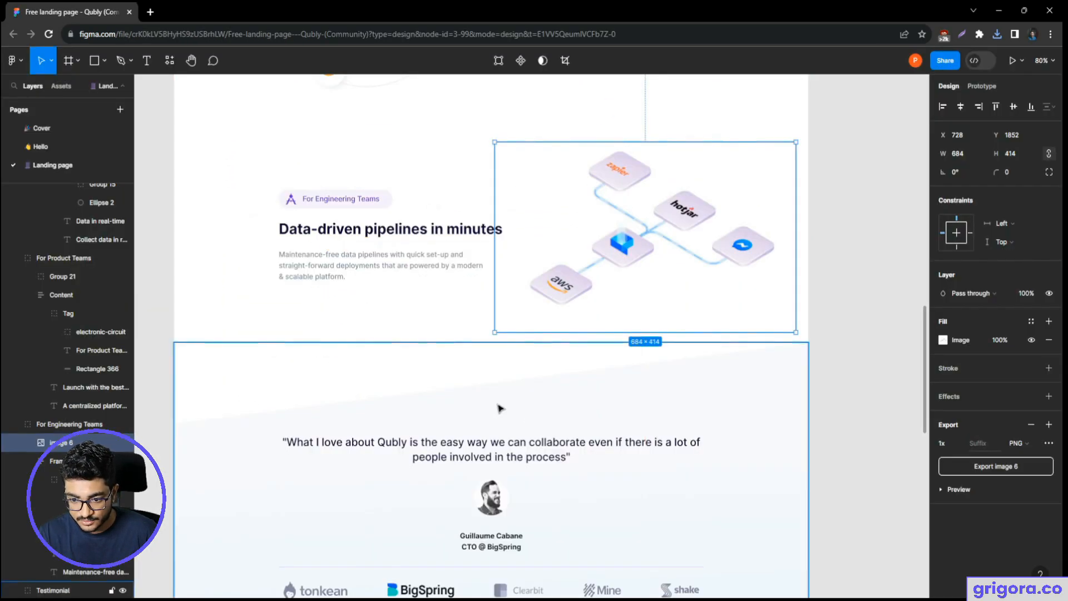
scroll(534, 301, "down", 1)
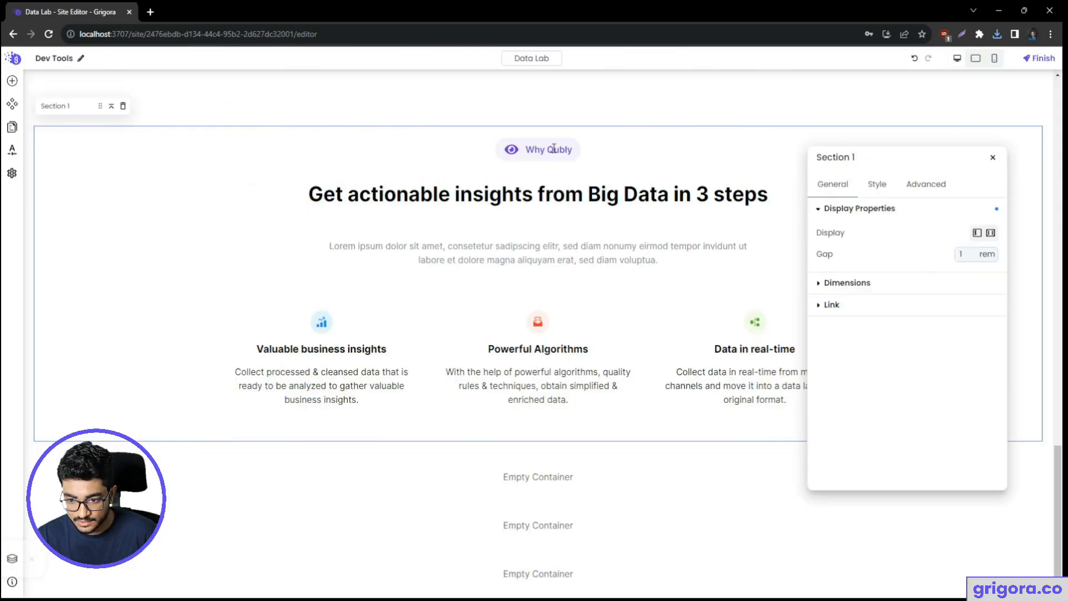
- Delete the "Why Qubly" tag from the pasted section
left_click(554, 148)
left_click(341, 136)
left_click(136, 115)
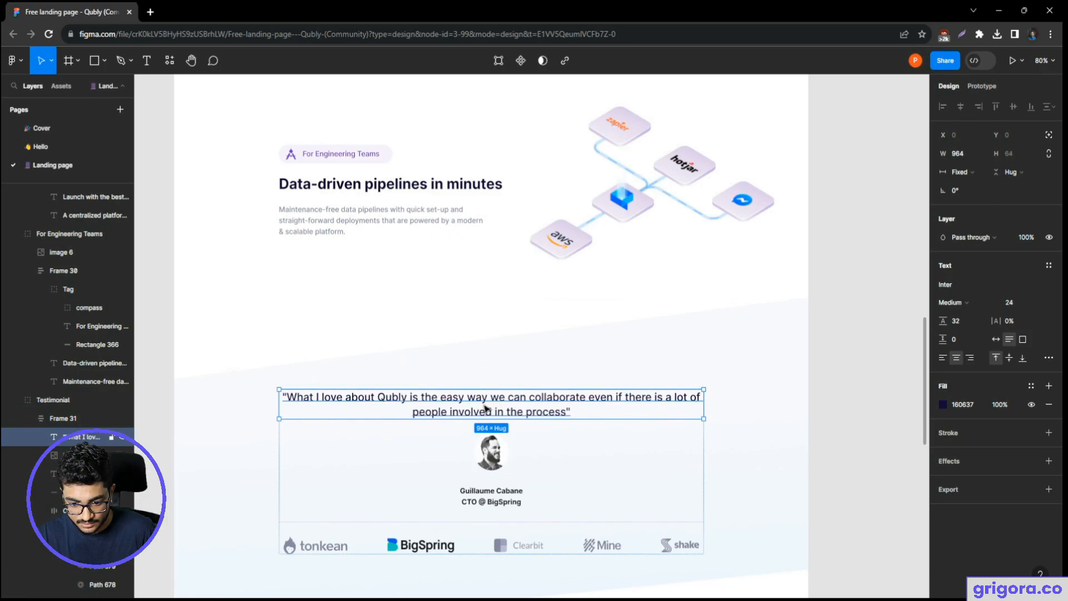
- Replace the pasted section's heading with the "What I love about Qubly" quote copied from Figma and set its tag to Heading 3
double_click(513, 408)
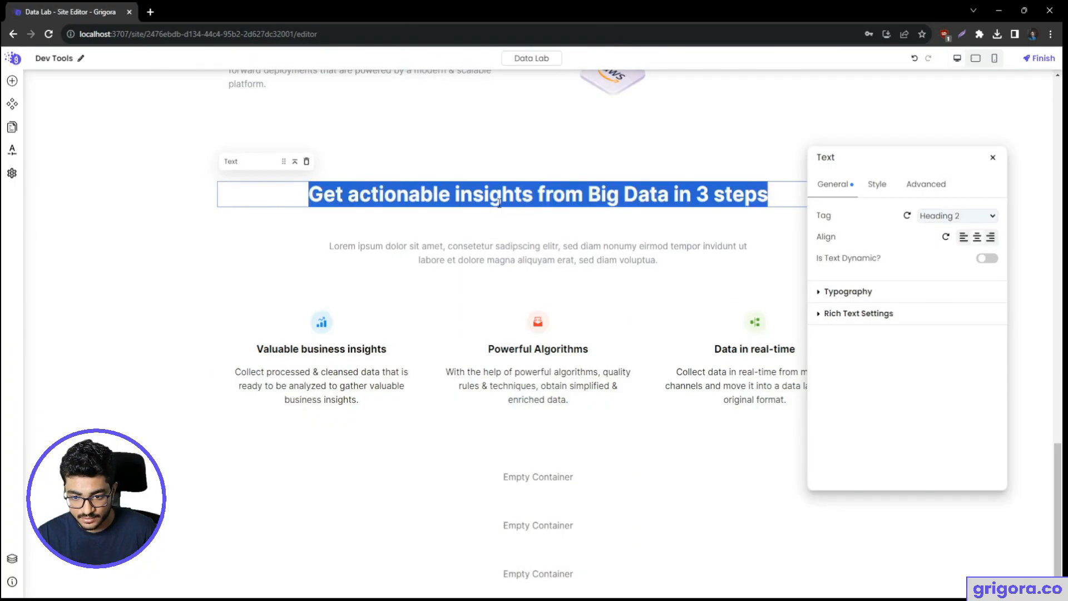
key("ctrl+v")
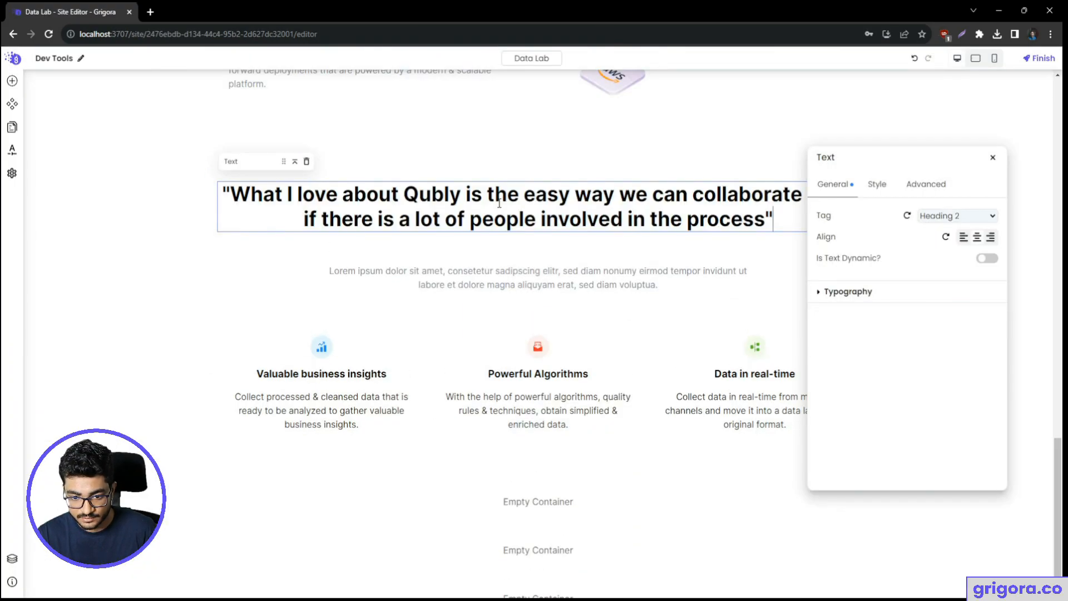
key("alt+Tab")
key("alt+Tab")
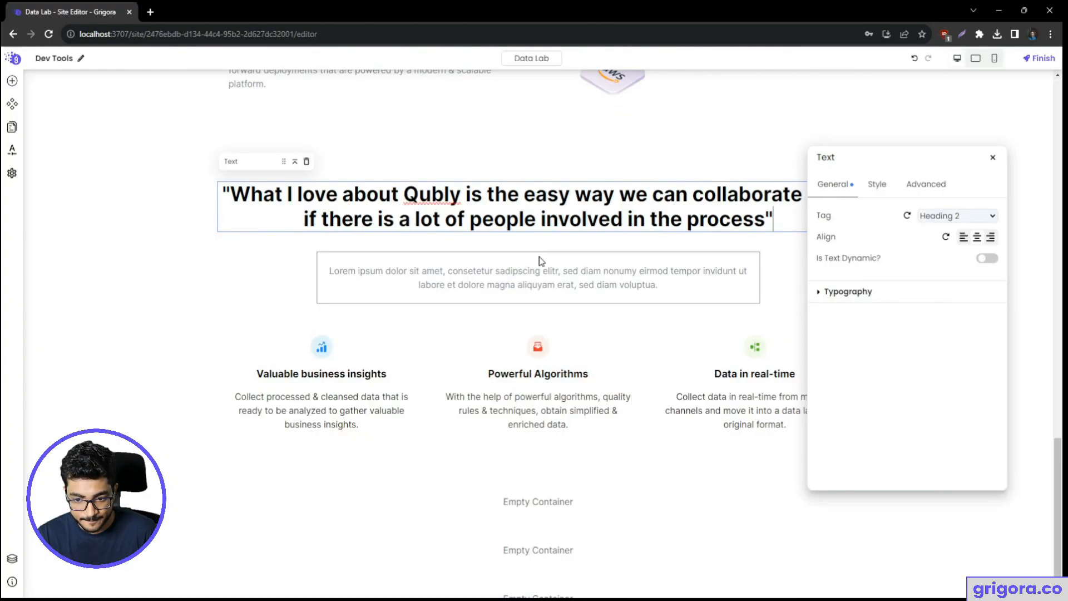
left_click(979, 219)
left_click(946, 264)
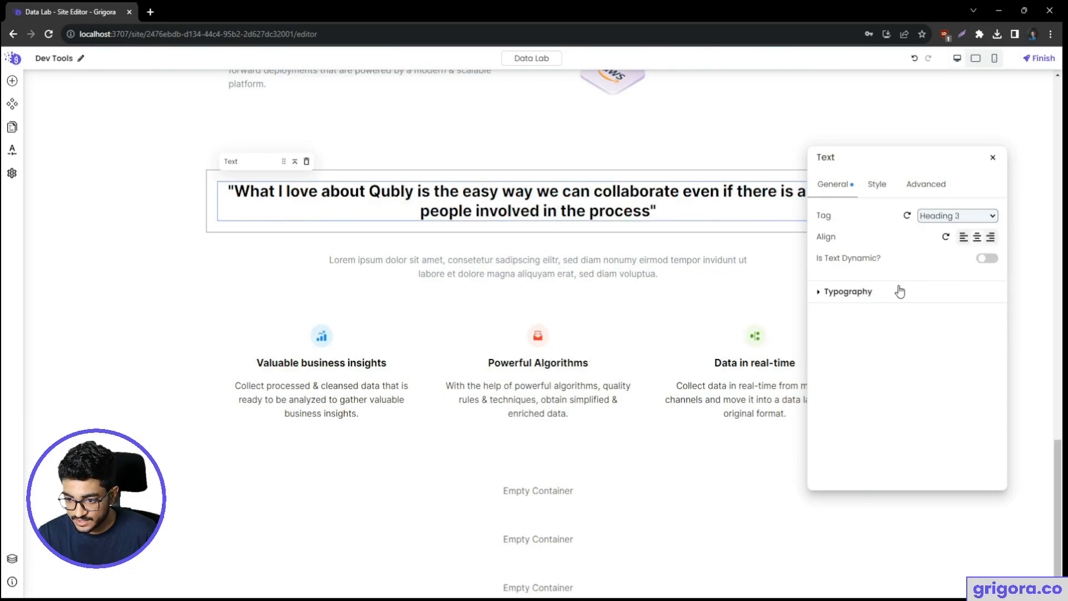
key("alt+Tab")
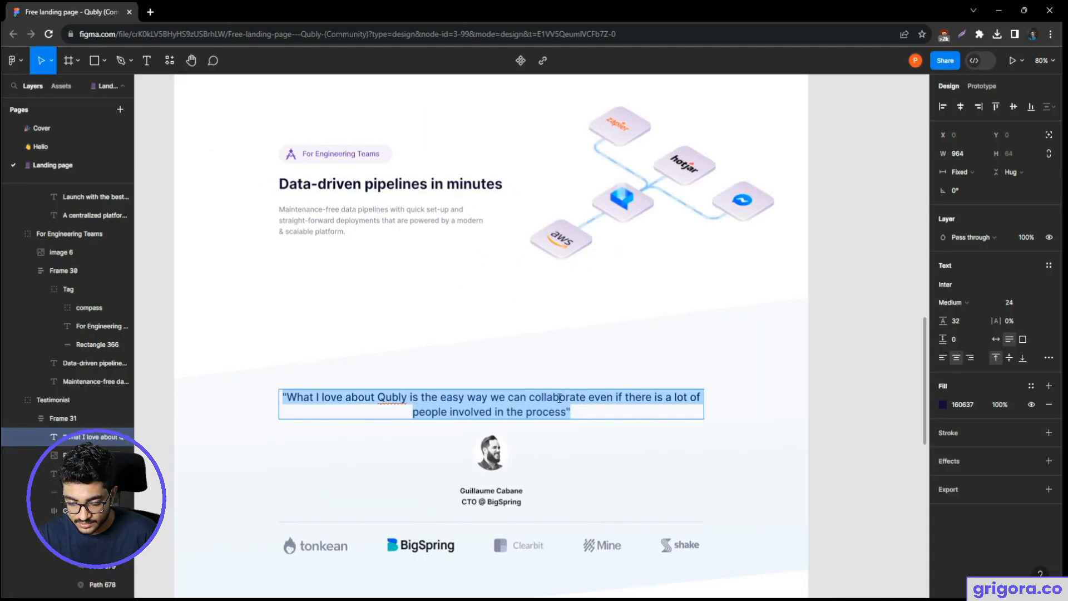
key("alt+Tab")
- Add an Image element to the container holding the Lorem ipsum description below the quote
left_click(509, 249)
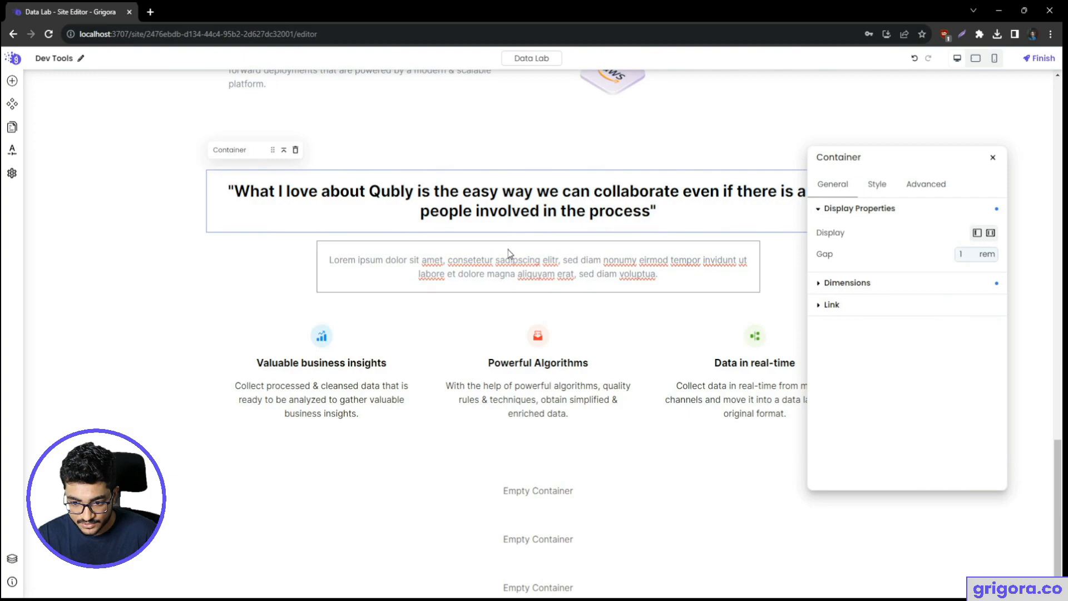
left_click(526, 234)
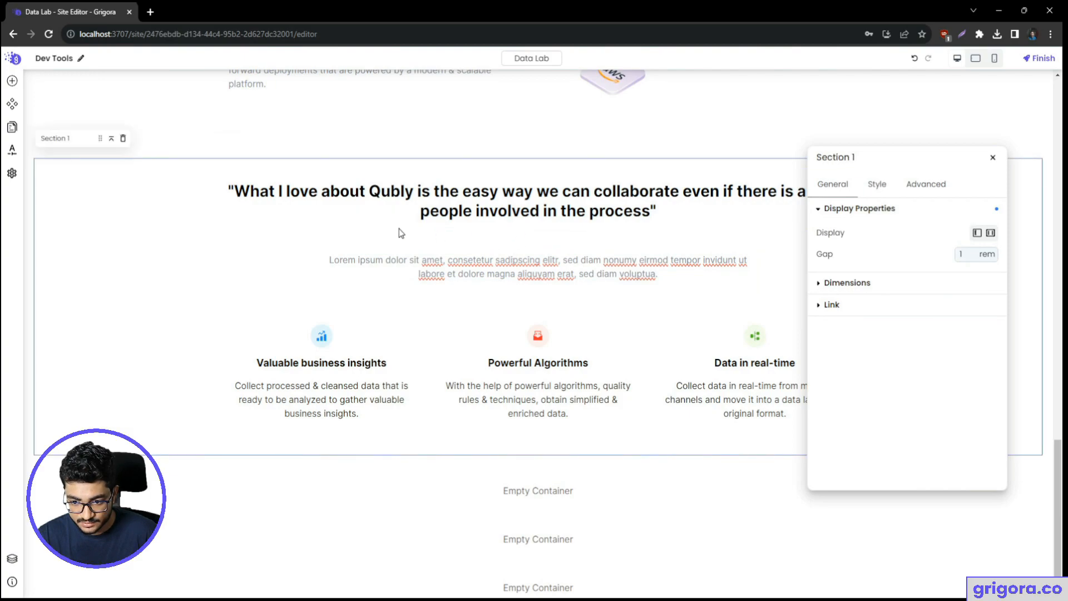
left_click(11, 83)
left_click(493, 286)
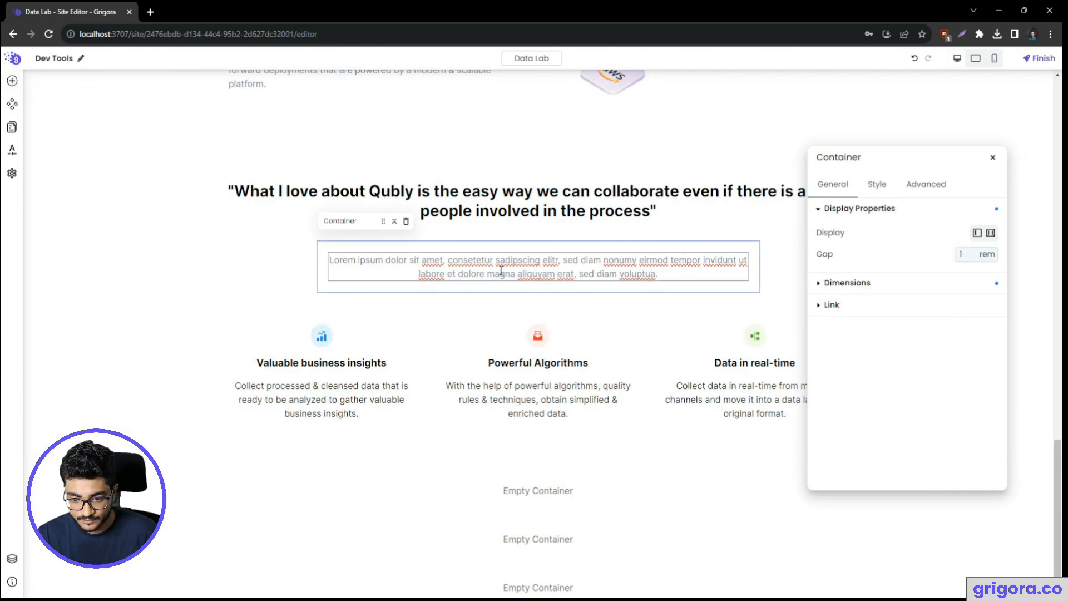
left_click(12, 83)
type("ima")
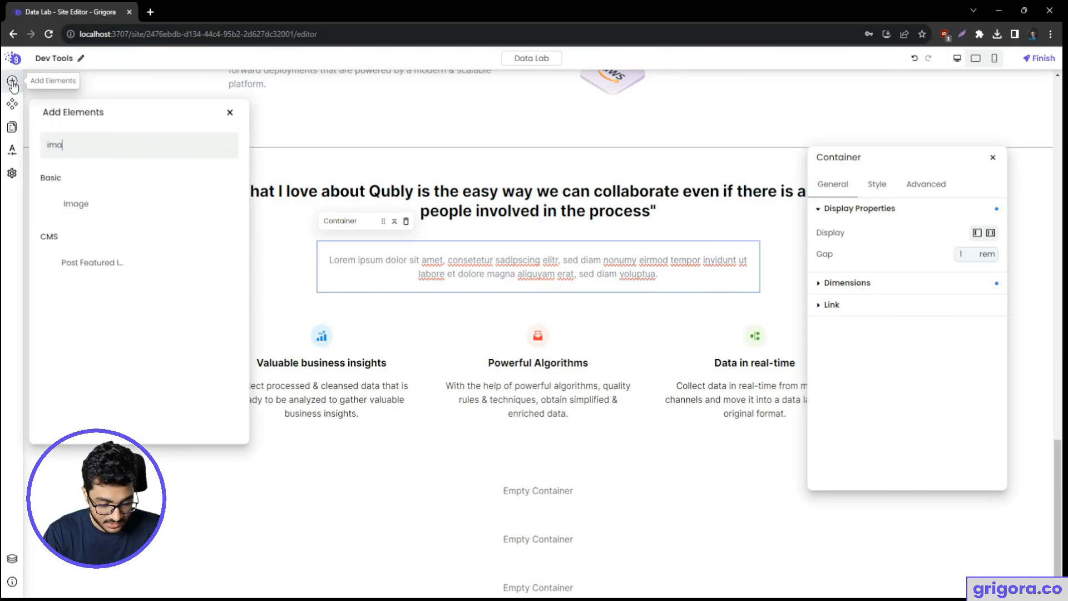
left_click_drag(73, 203, 544, 280)
left_click(544, 280)
- Switch to Figma and export the testimonial's profile picture as a PNG
key("alt+Tab")
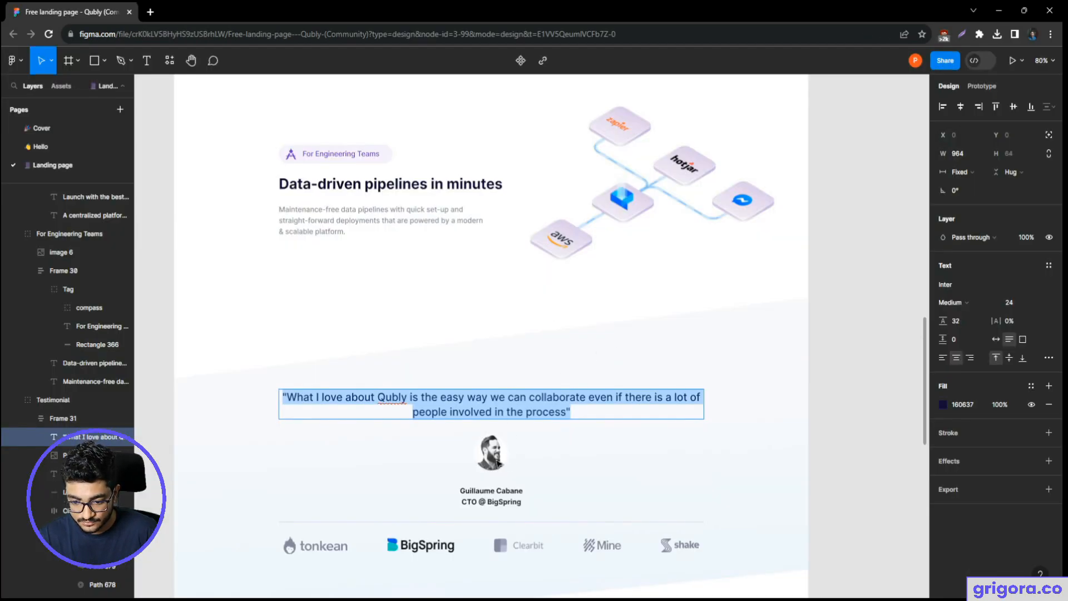
left_click(498, 462)
left_click(959, 414)
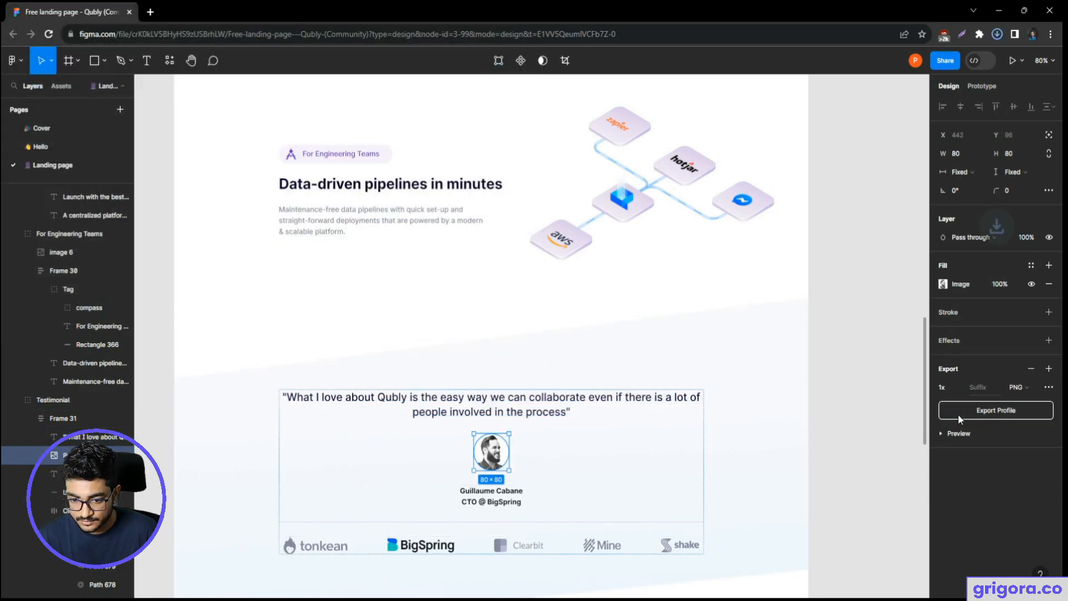
- Switch to the Grigora site editor, upload Profile (1).png into the testimonial's image block and align the image to the centre
key("alt+Tab")
left_click(545, 364)
double_click(150, 110)
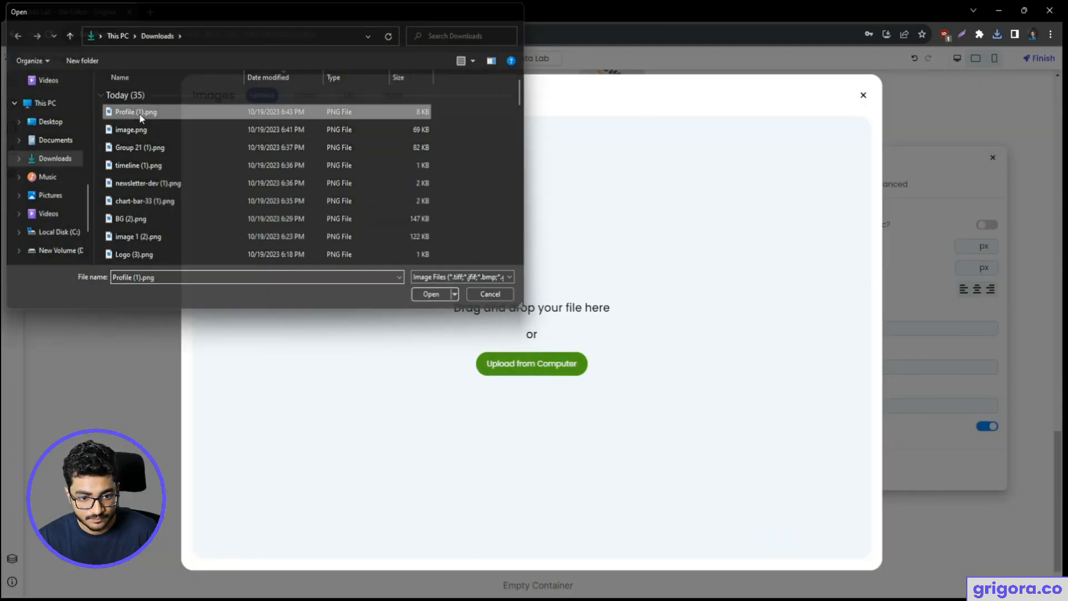
scroll(608, 371, "down", 1)
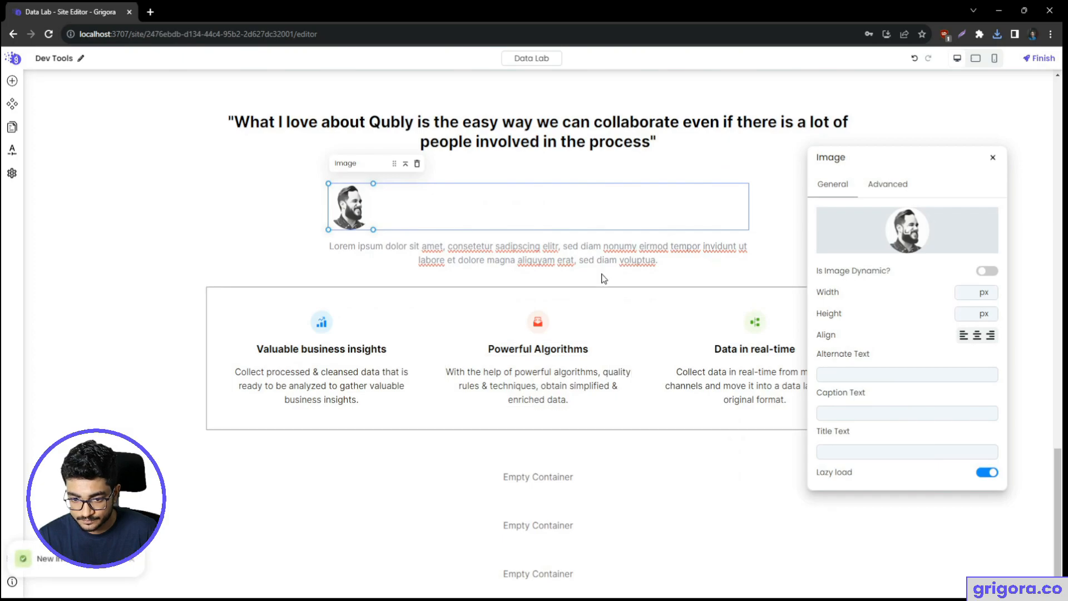
left_click(977, 334)
- Replace the placeholder paragraph beneath the portrait with the customer's name and job title copied from the Figma testimonial
key("alt+Tab")
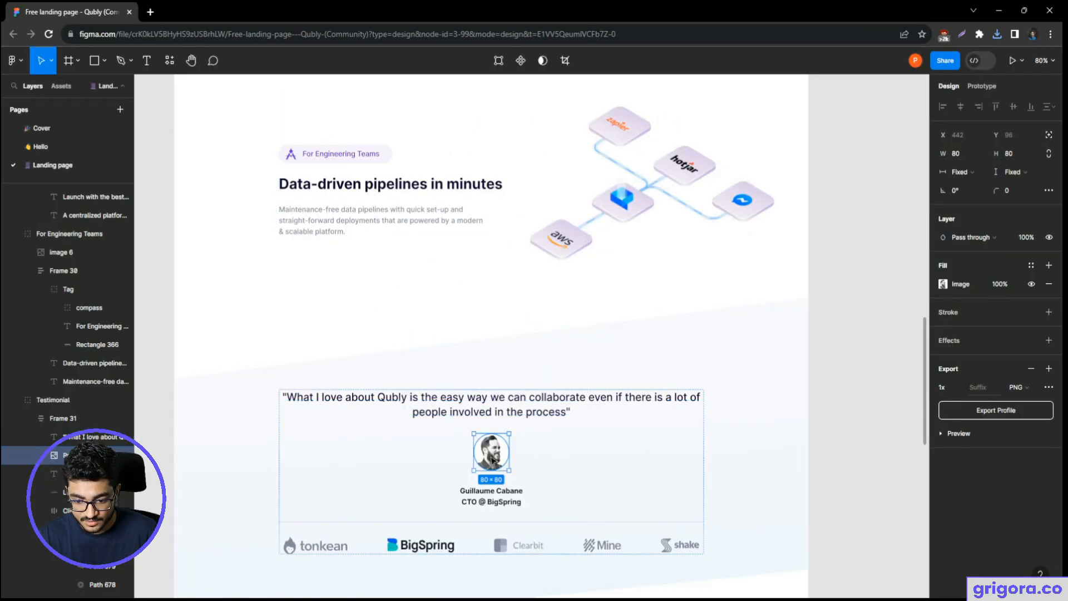
key("alt+Tab")
left_click(546, 252)
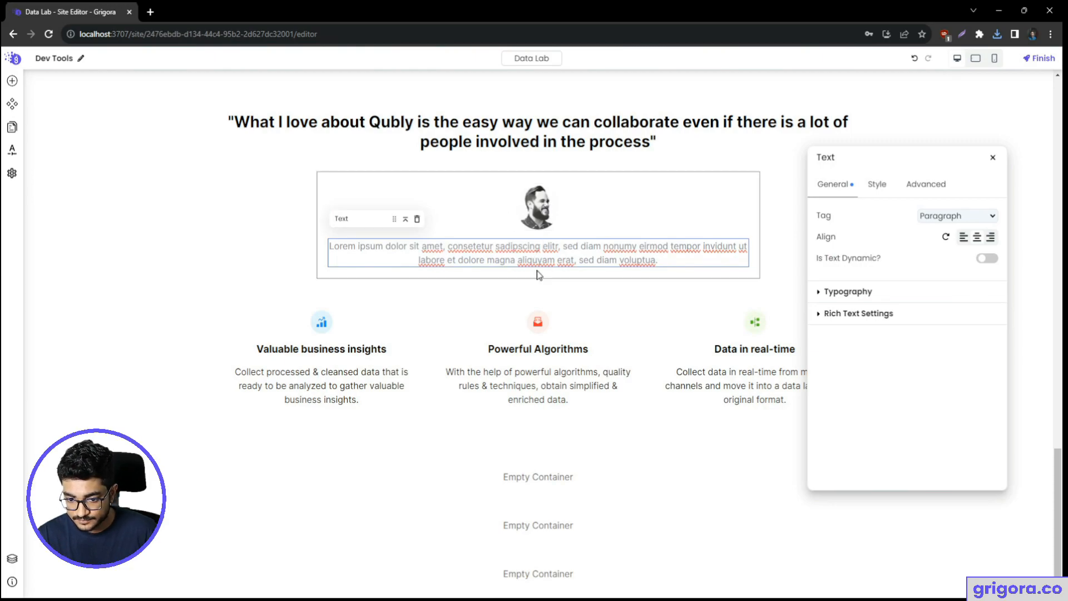
key("alt+Tab")
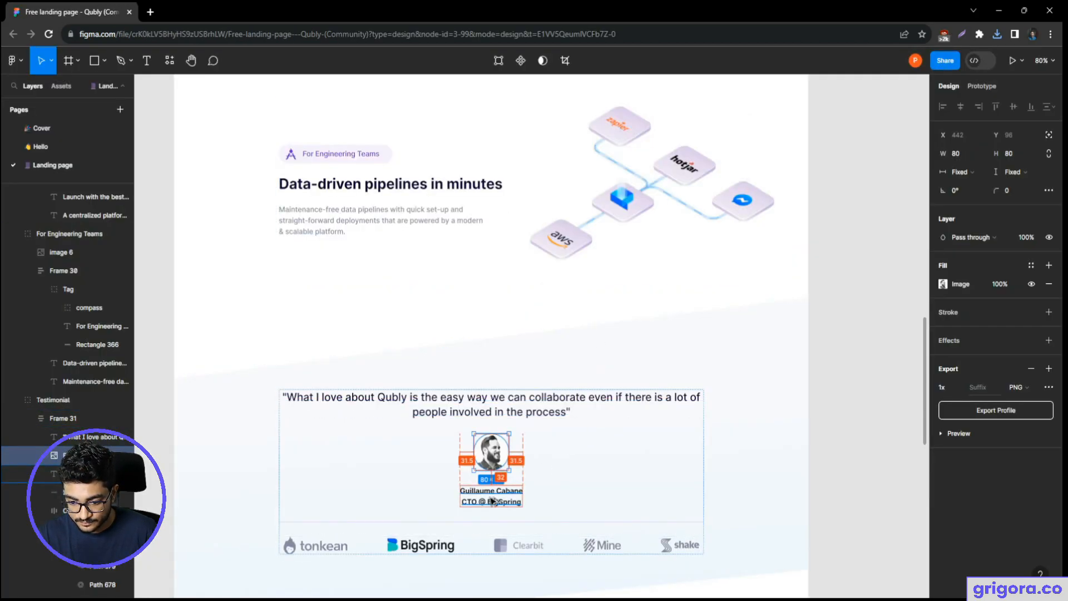
key("alt+Tab")
key("alt+Tab")
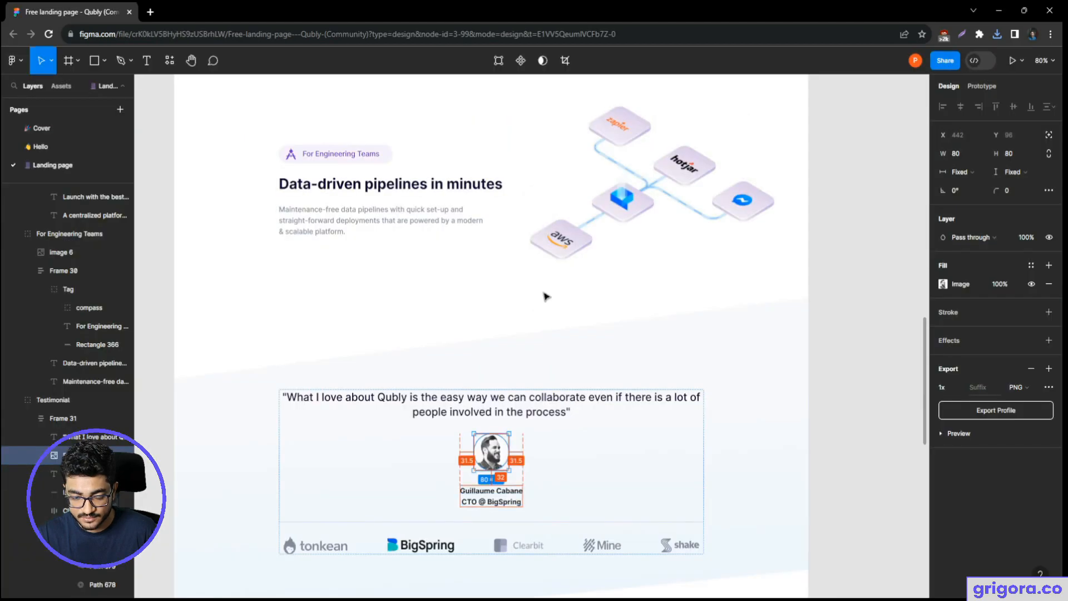
key("alt+Tab")
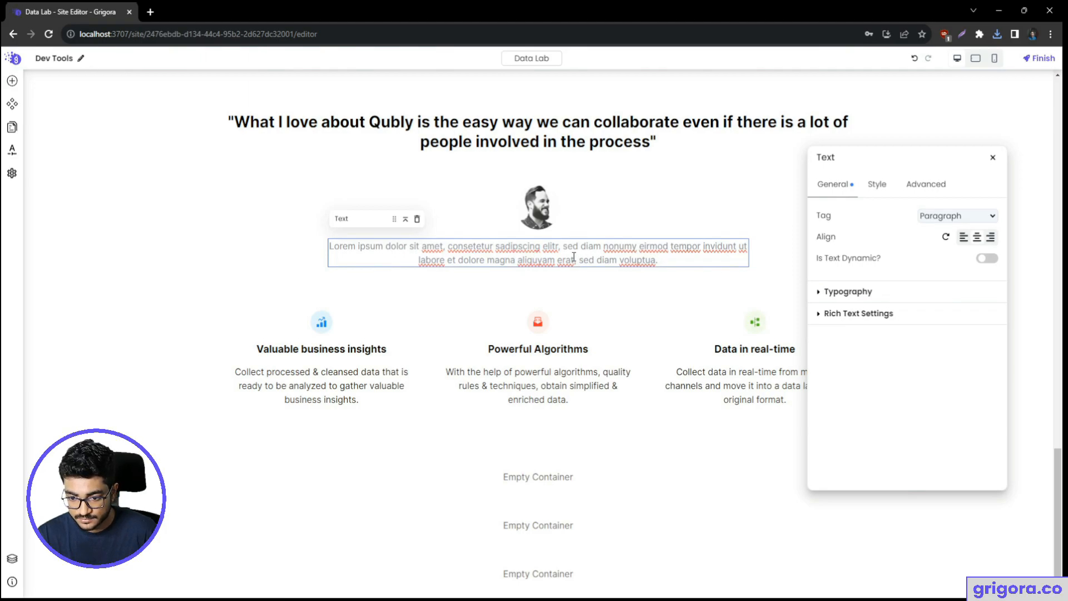
key("alt+Tab")
left_click(498, 495)
double_click(498, 495)
key("ctrl+c")
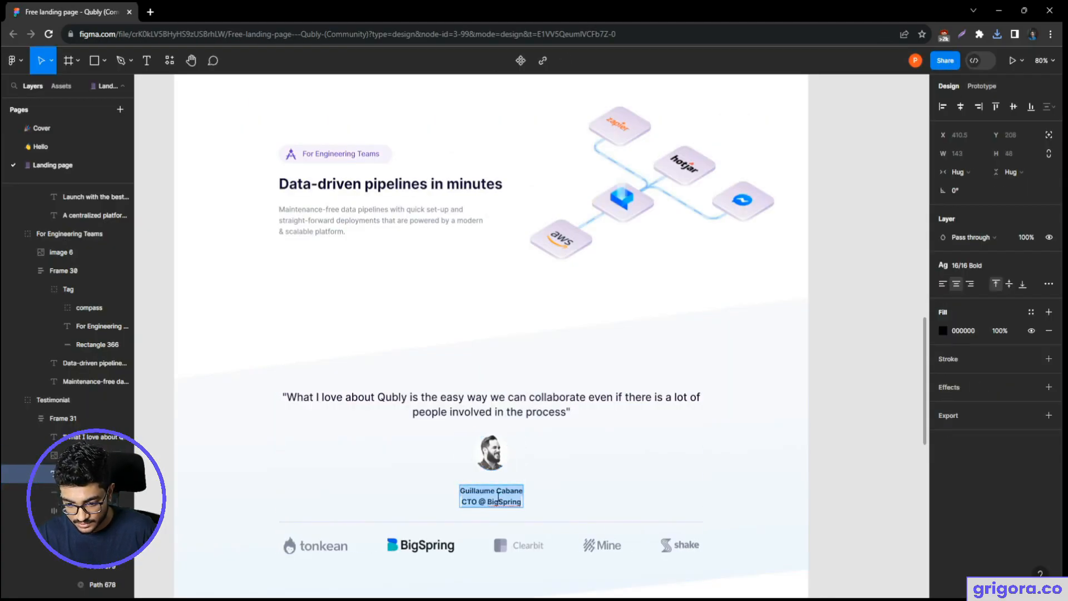
key("alt+Tab")
key("ctrl+a")
key("ctrl+v")
- Set the text colour of the name and job title paragraph to the black palette swatch
left_click(608, 227)
left_click(603, 246)
left_click(879, 184)
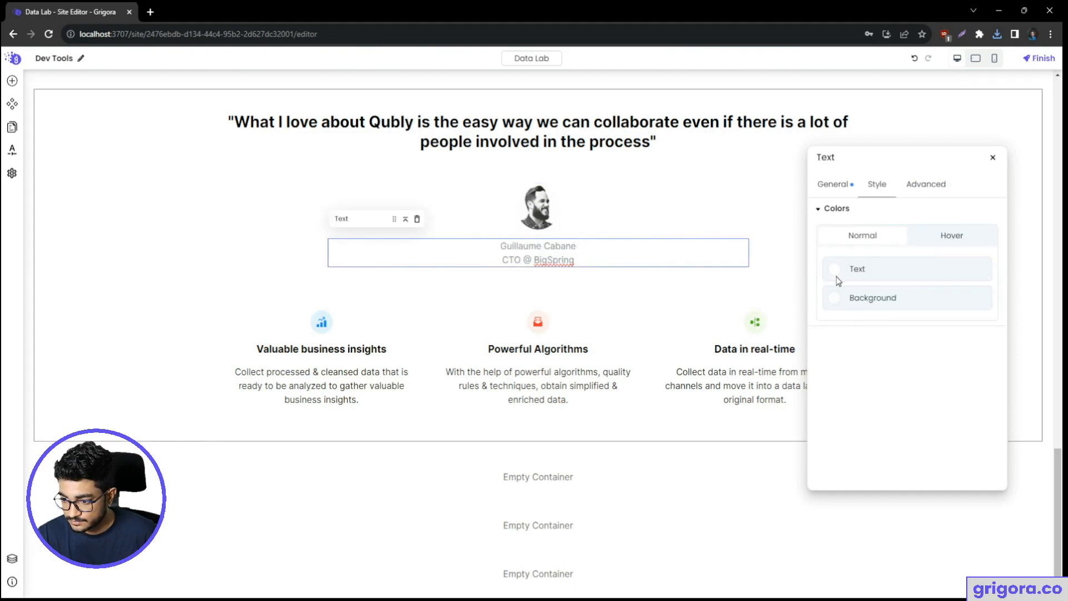
left_click(836, 276)
left_click(726, 339)
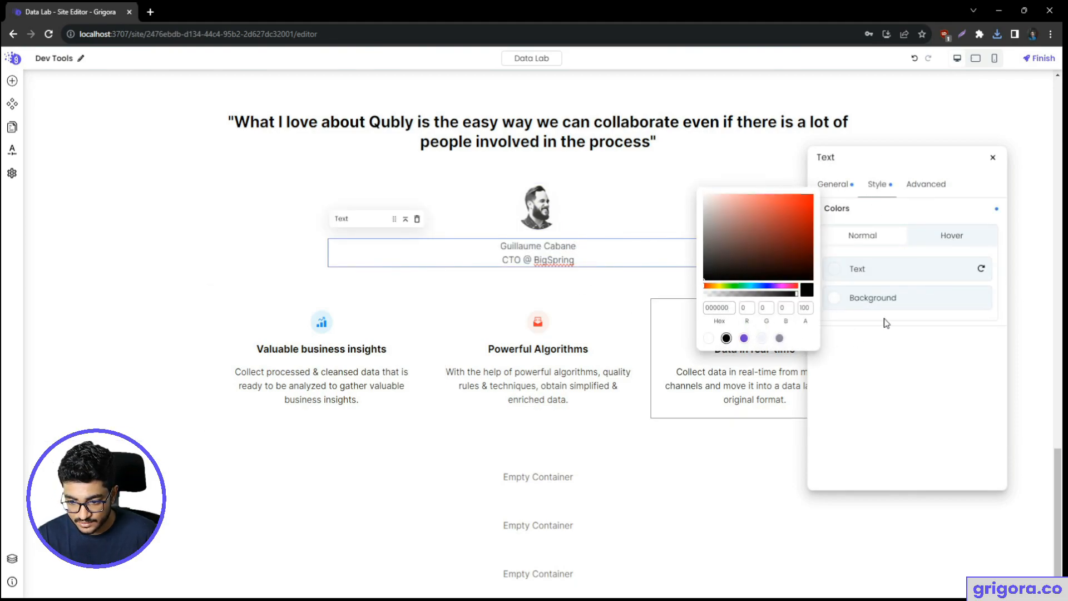
- Set the font weight of the name and job title paragraph to 600
left_click(839, 191)
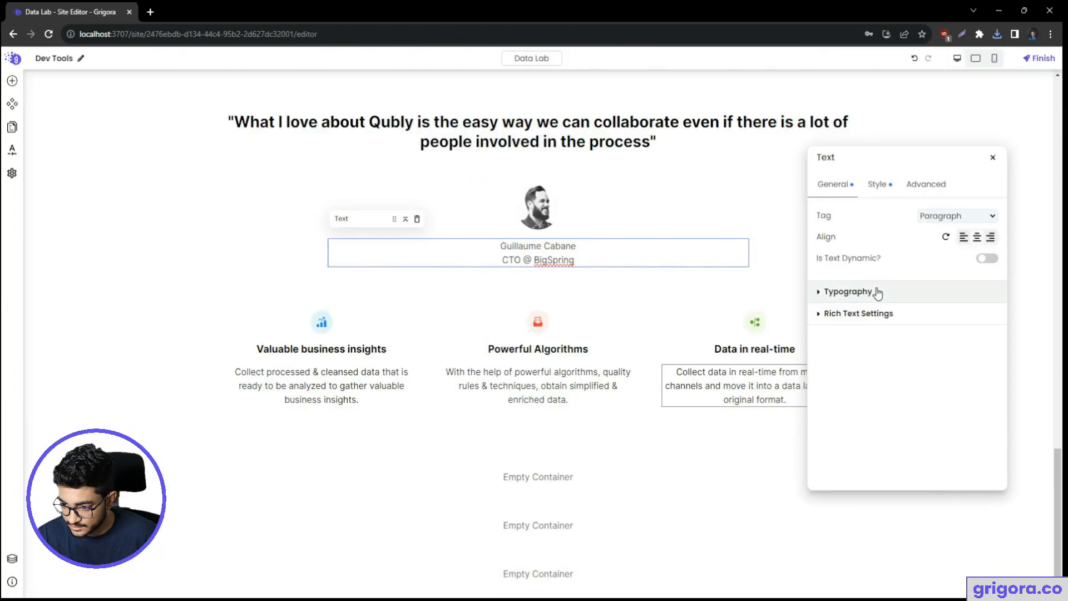
left_click(818, 292)
left_click(959, 402)
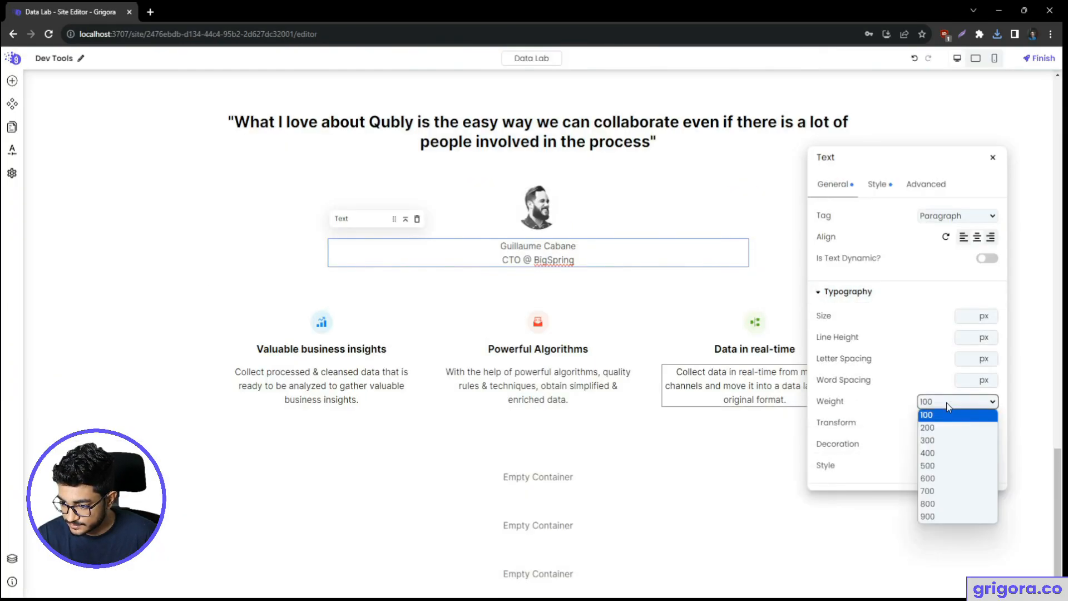
left_click(939, 479)
left_click(553, 224)
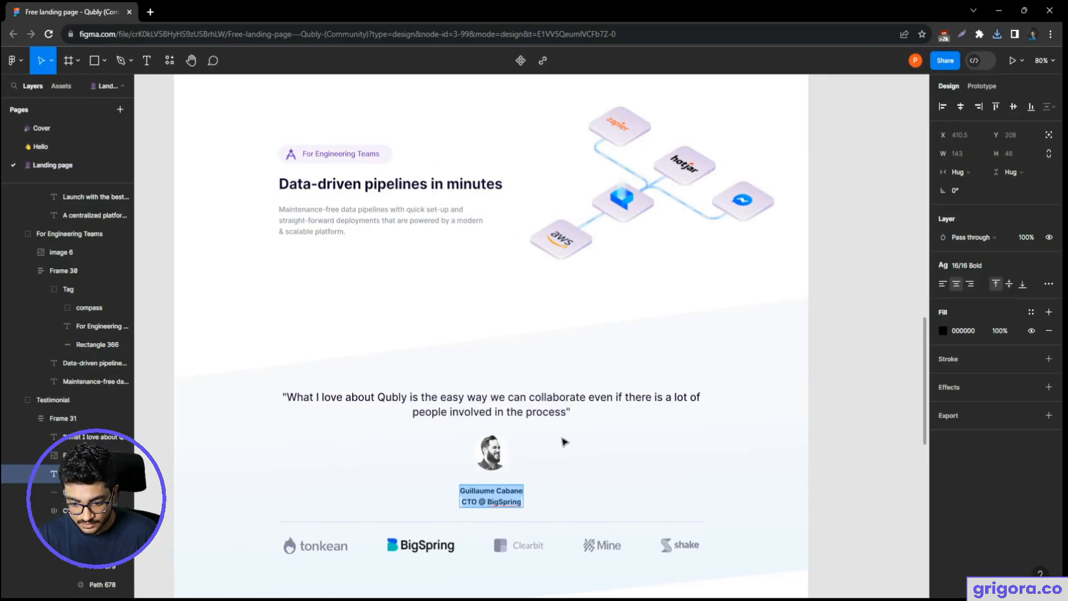
- Add a Separator element between the testimonial author's details and the three-feature columns
scroll(562, 451, "down", 3)
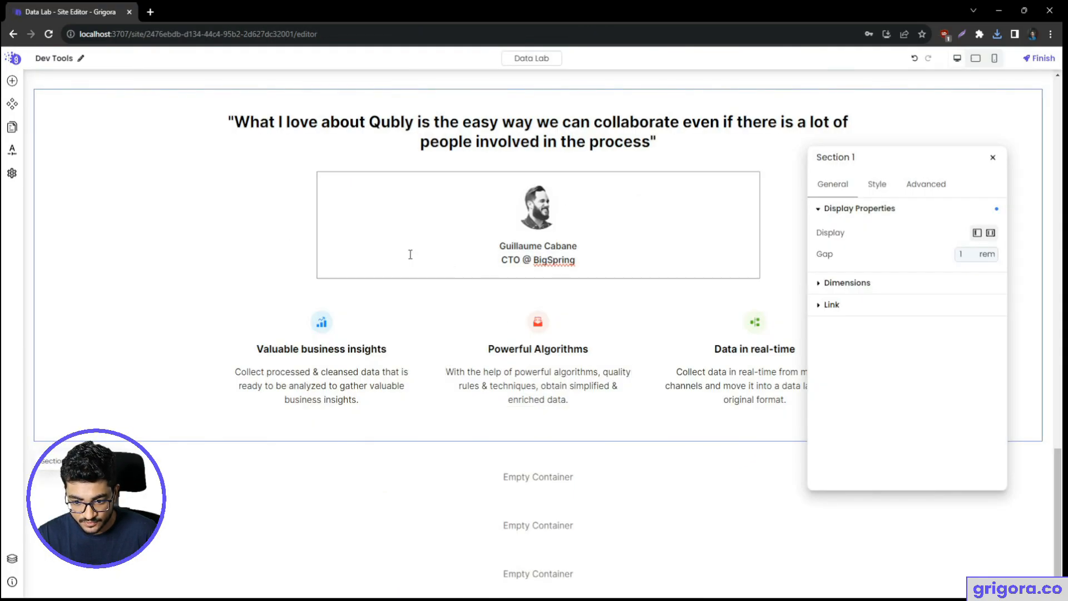
left_click(12, 80)
type("sepe")
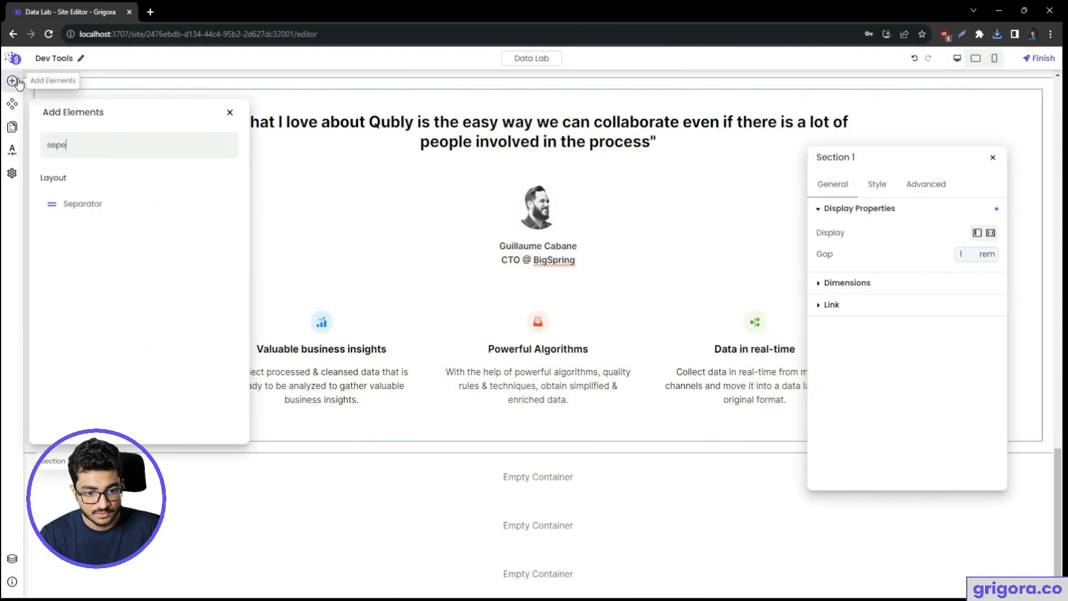
left_click_drag(86, 205, 473, 303)
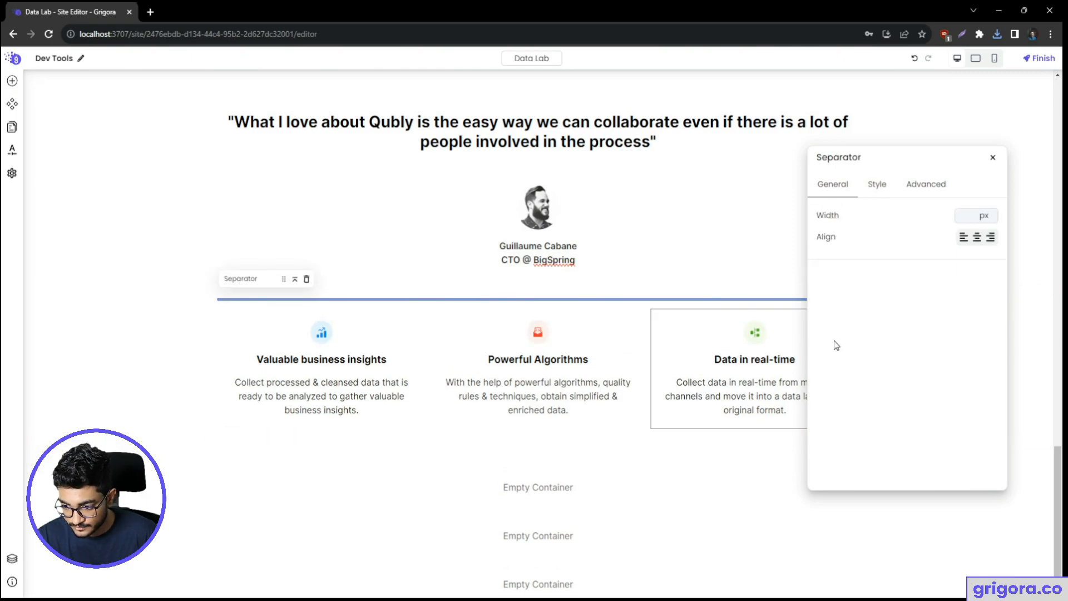
- Add the Figma divider's stroke colour DEC9FA to the site's colour palette and apply it to the separator
key("alt+Tab")
left_click(492, 398)
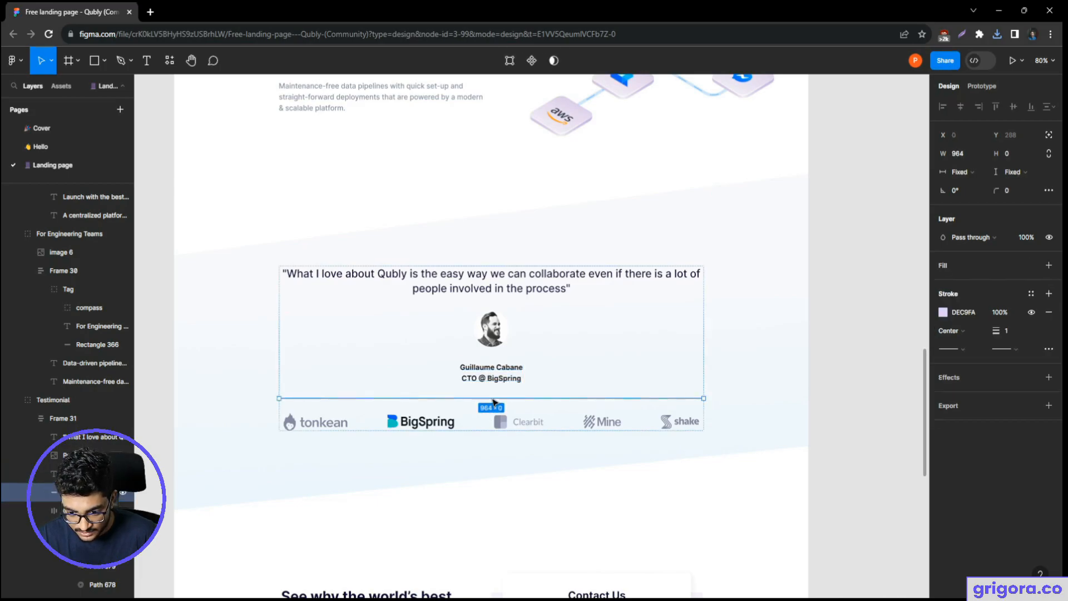
key("alt+Tab")
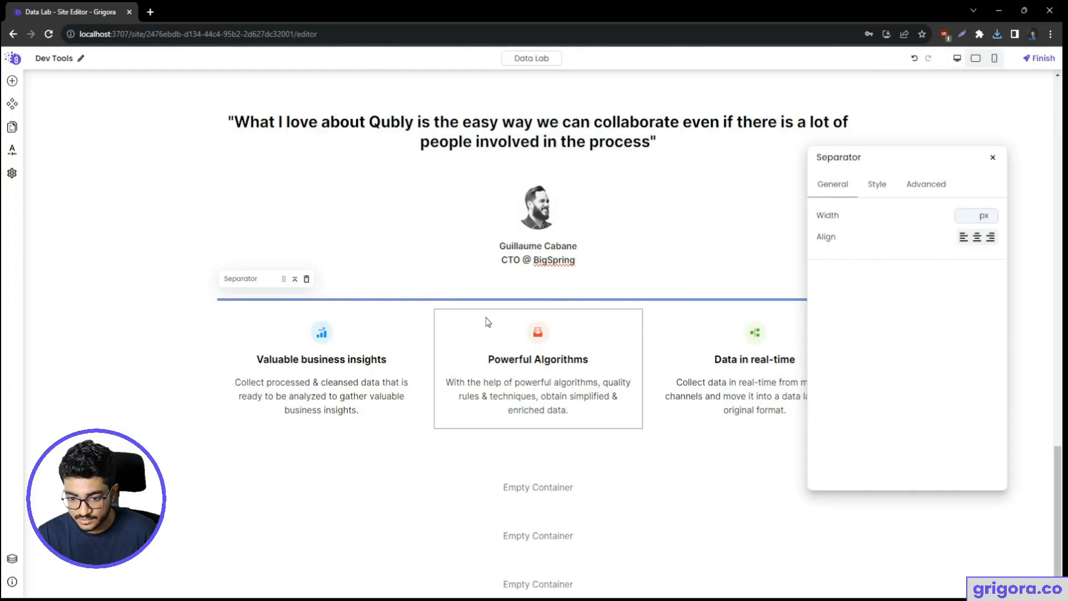
left_click(12, 173)
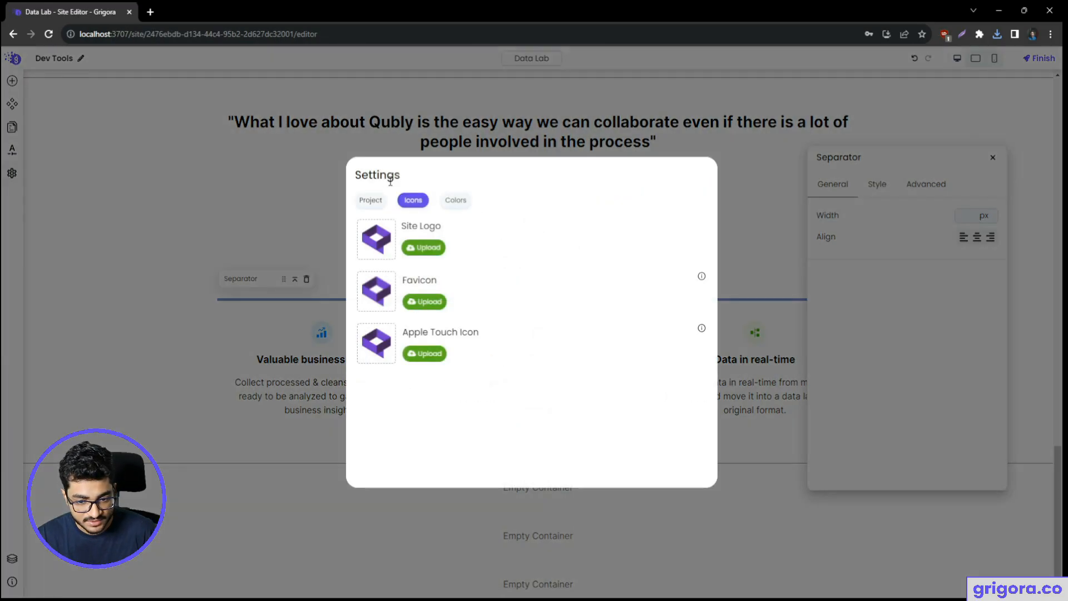
left_click(456, 200)
left_click(463, 248)
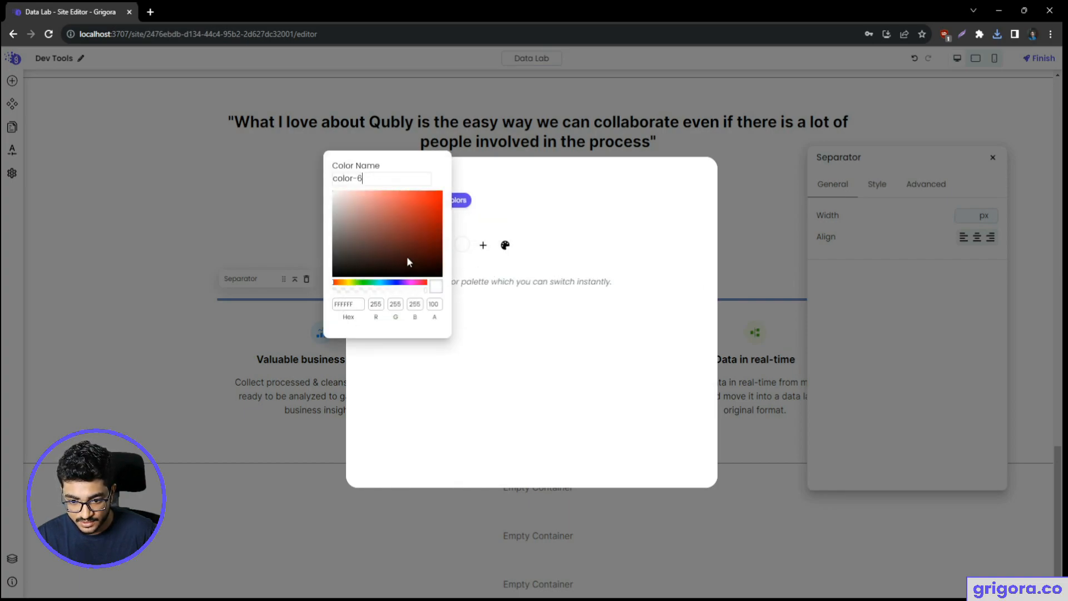
key("ctrl+v")
left_click(484, 396)
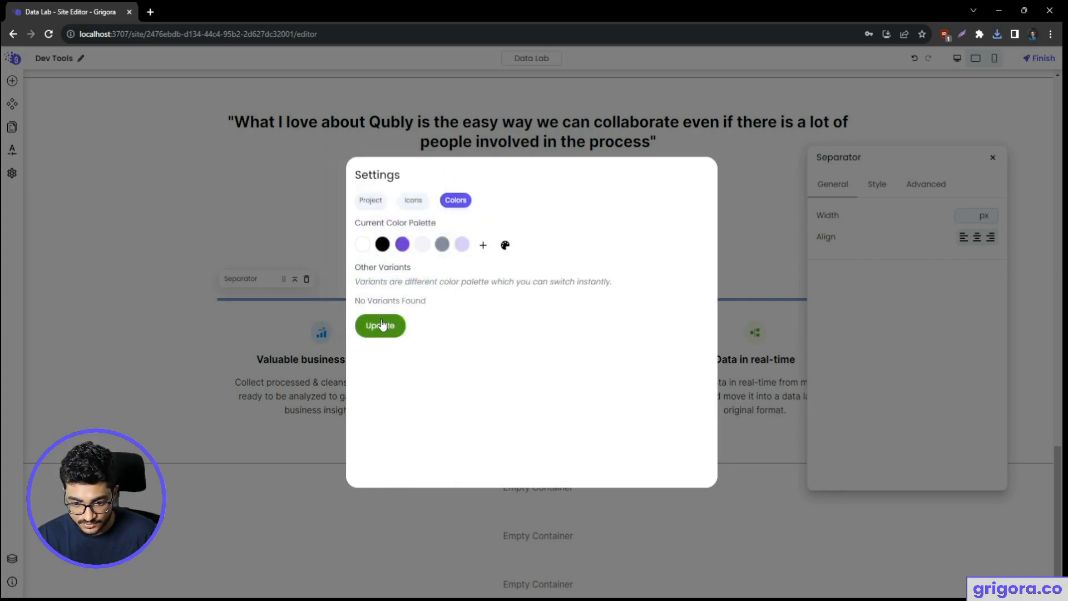
left_click(760, 174)
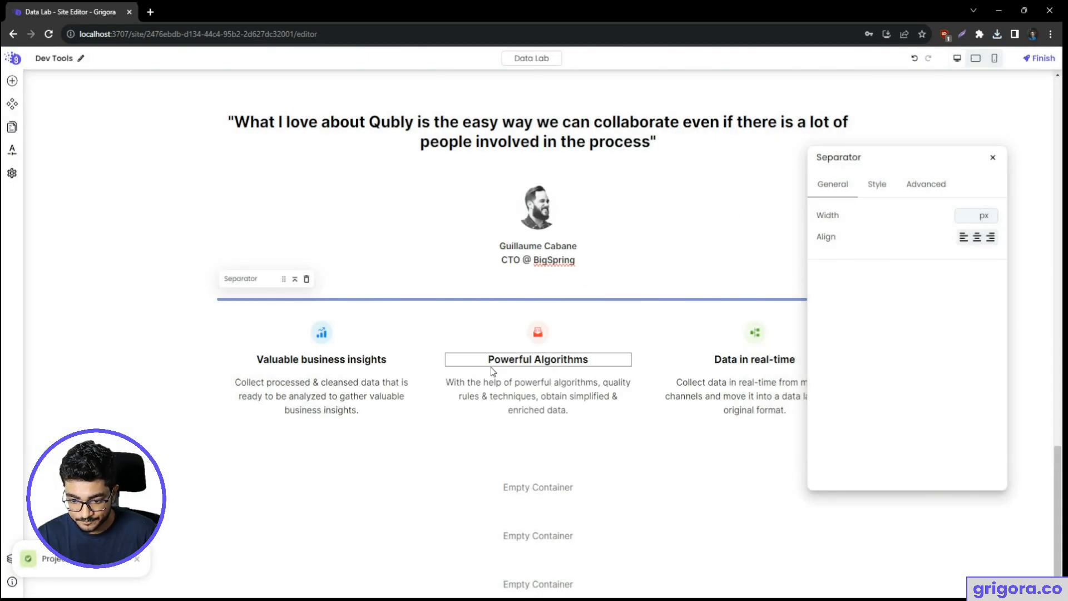
left_click(877, 187)
left_click(842, 233)
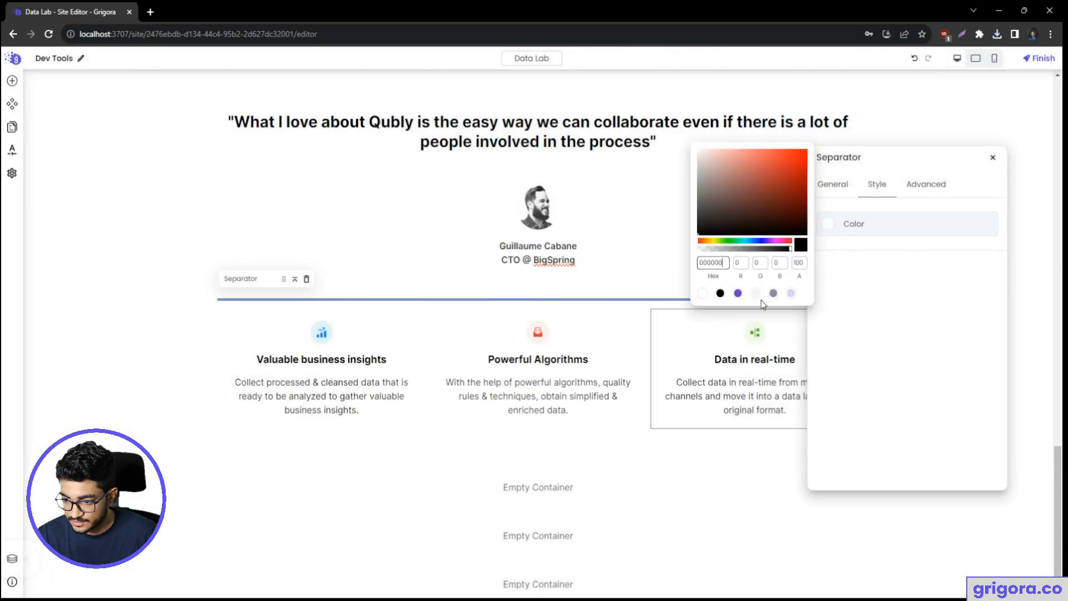
- Delete the columns block holding the three features beneath the separator
left_click(427, 371)
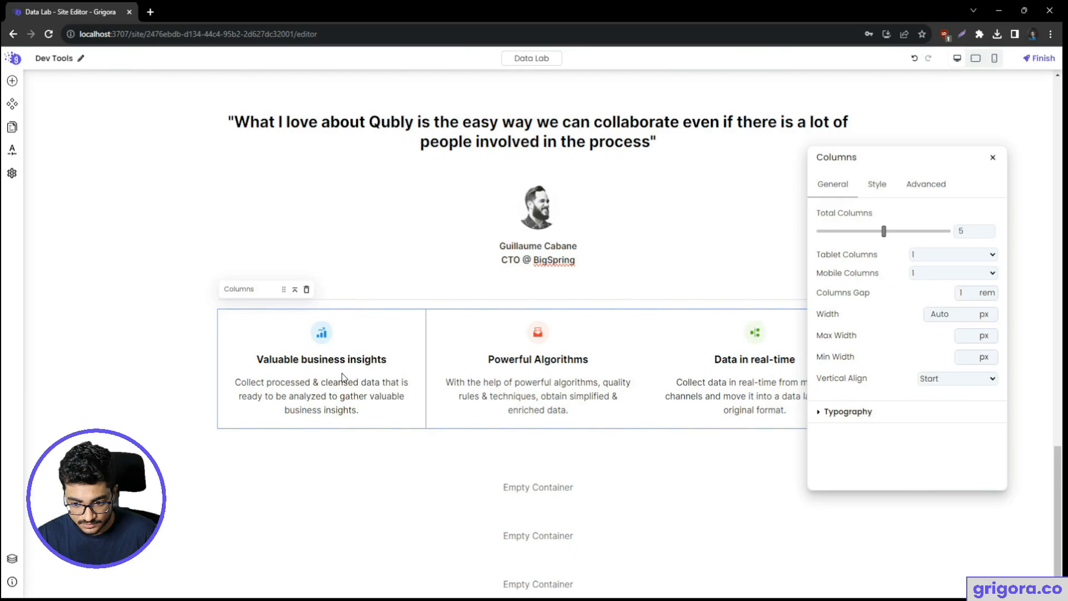
key("alt+Tab")
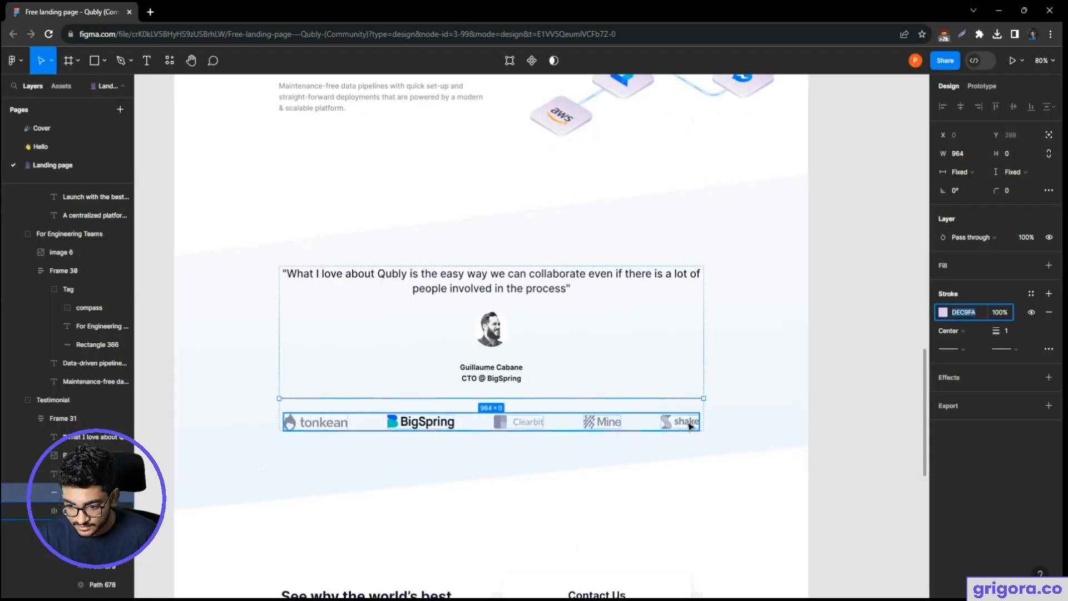
key("alt+Tab")
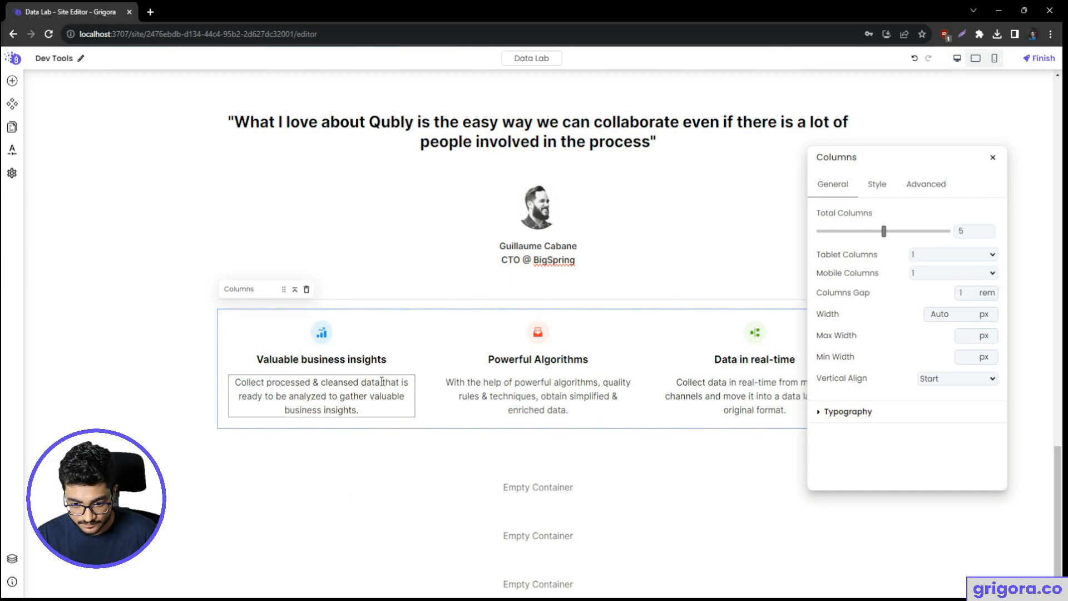
left_click(308, 290)
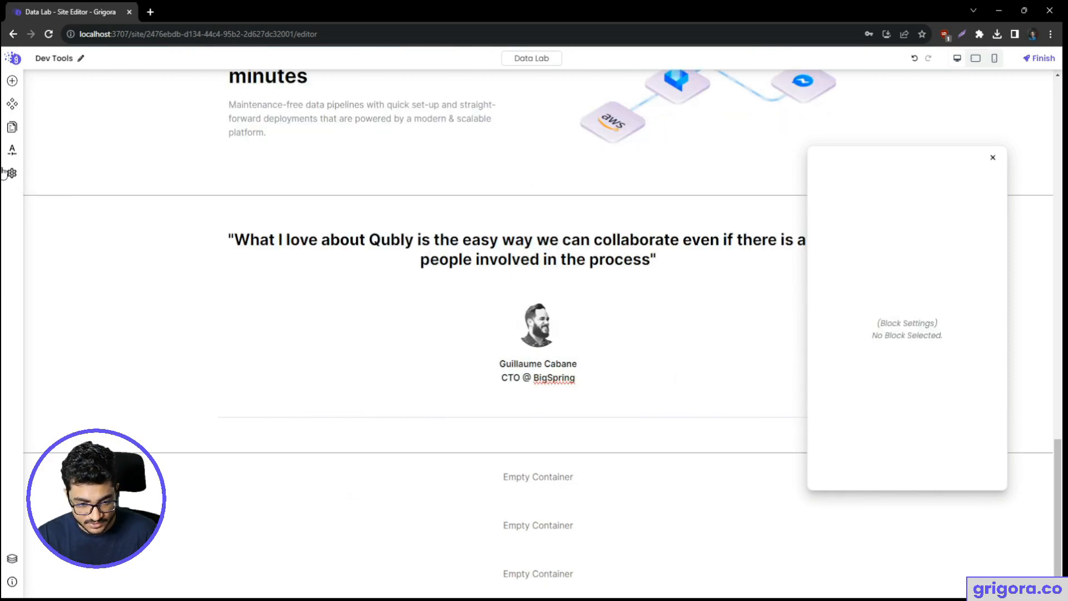
- Insert a Columns block with two equal columns below the separator and select its first empty column
left_click(255, 423)
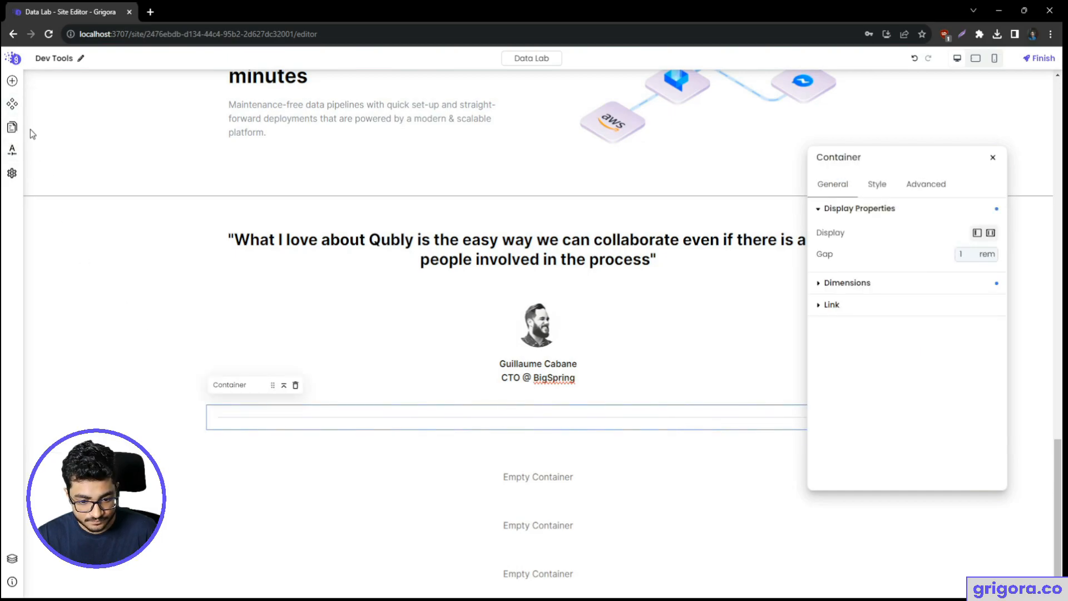
left_click(18, 89)
type("col")
left_click(81, 203)
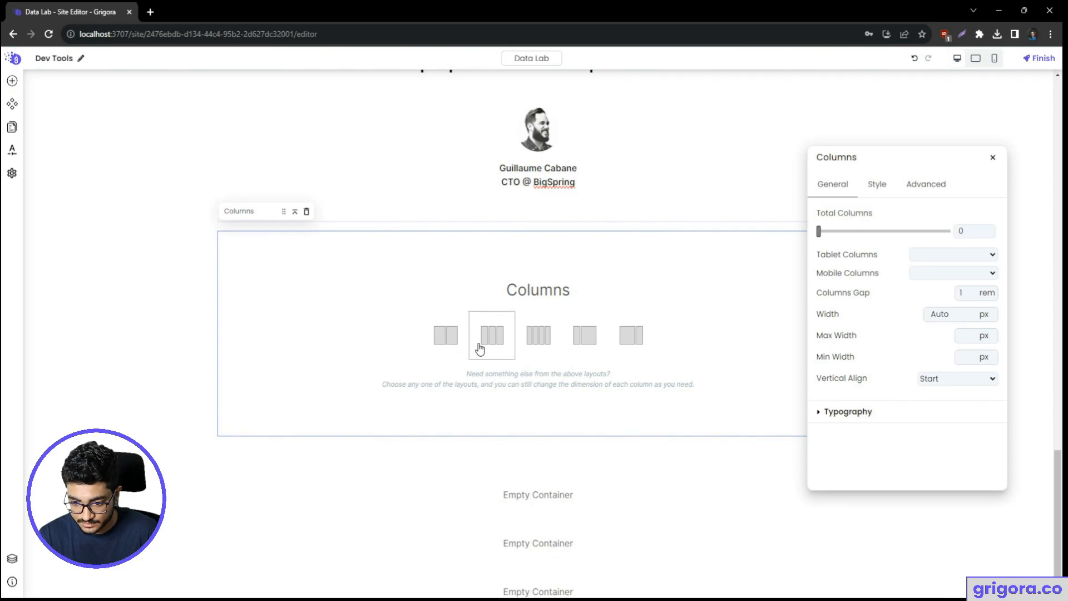
left_click(455, 348)
left_click(430, 410)
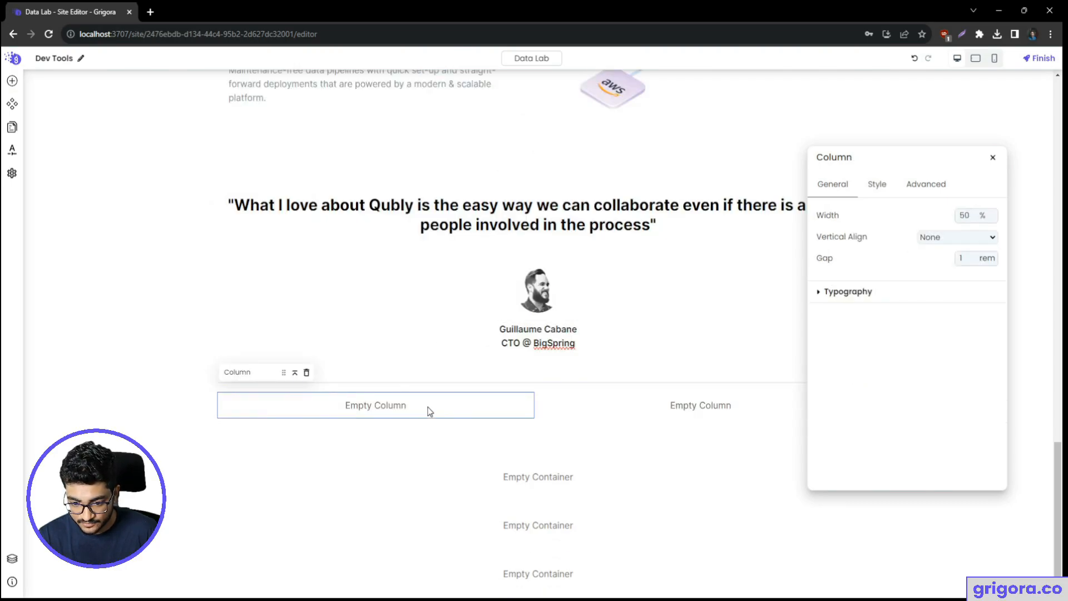
- Switch to Figma and export the Tonkean and BigSpring logos from the testimonial's logo row as PNG files
key("alt+Tab")
left_click(503, 414)
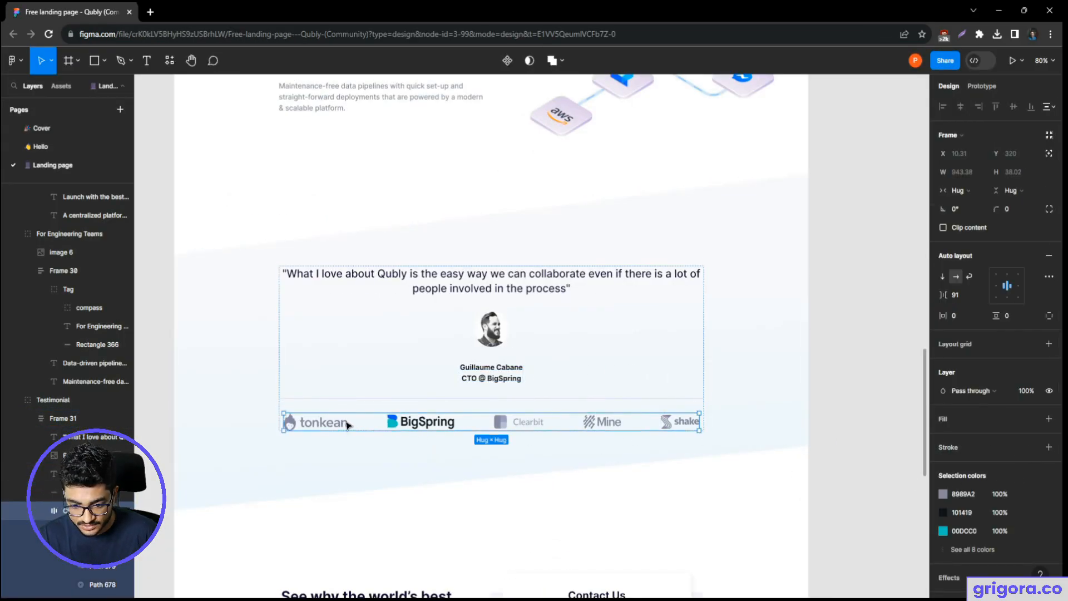
left_click(346, 426)
left_click(1029, 522)
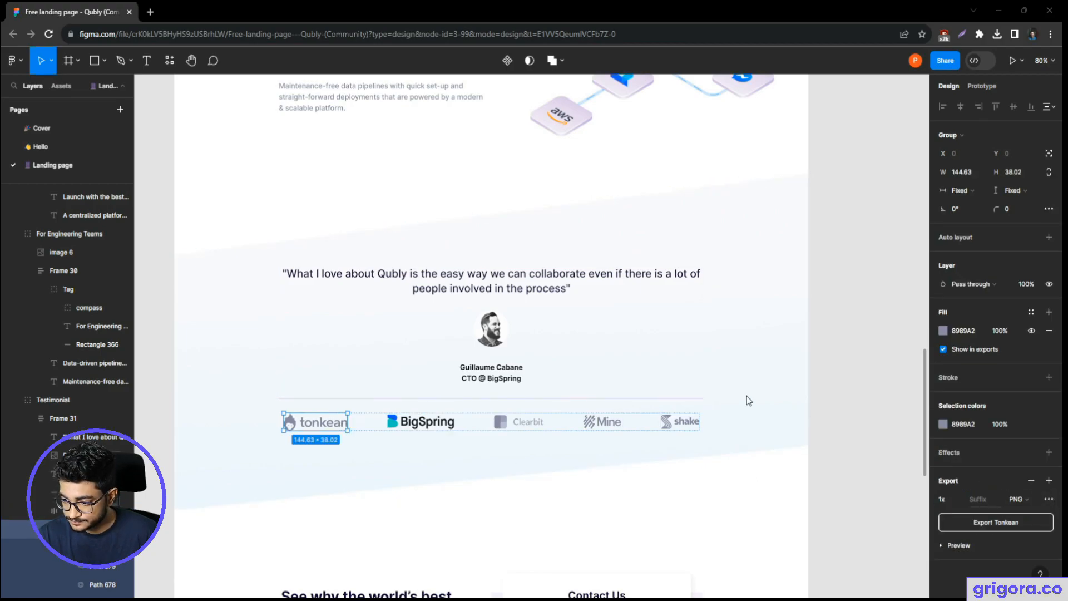
key("Return")
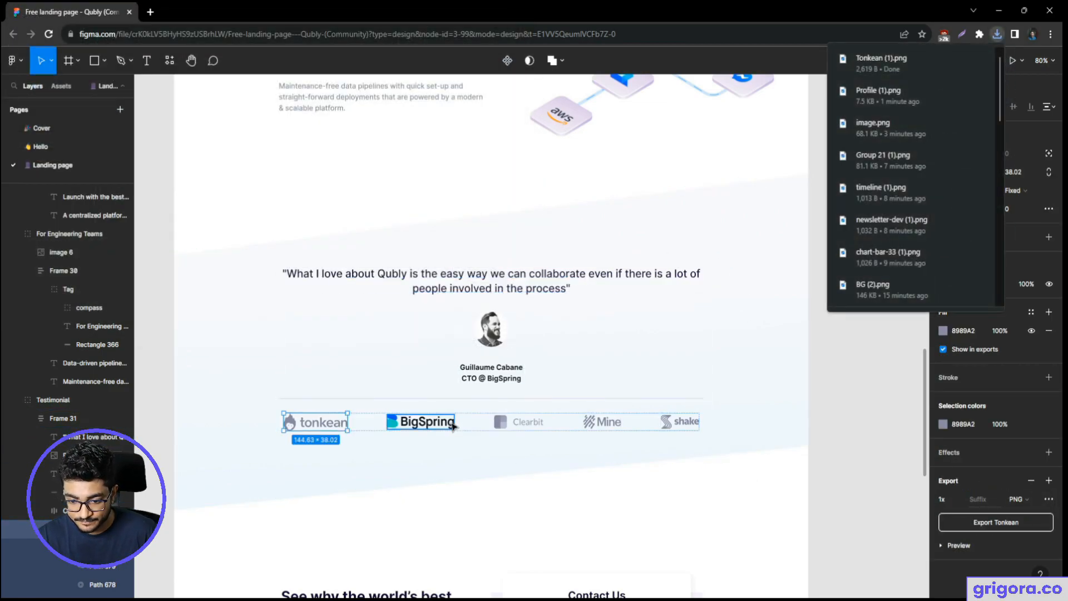
left_click(424, 422)
left_click(1005, 532)
key("Return")
- Export the Clearbit, Mine and Shake logos from the testimonial's logo row as PNG files
left_click(521, 424)
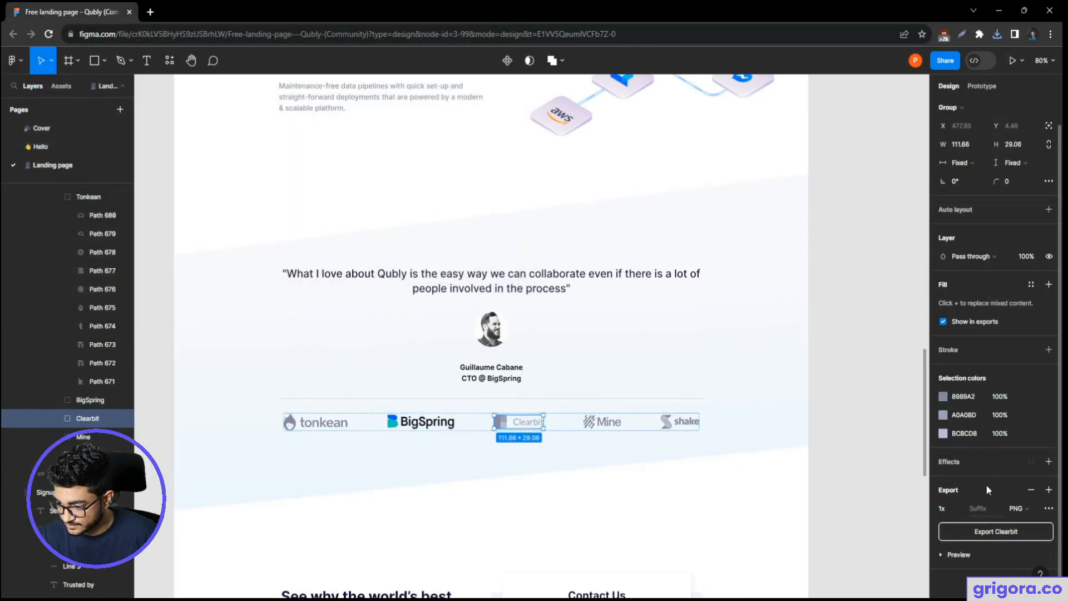
left_click(994, 533)
key("Return")
left_click(621, 424)
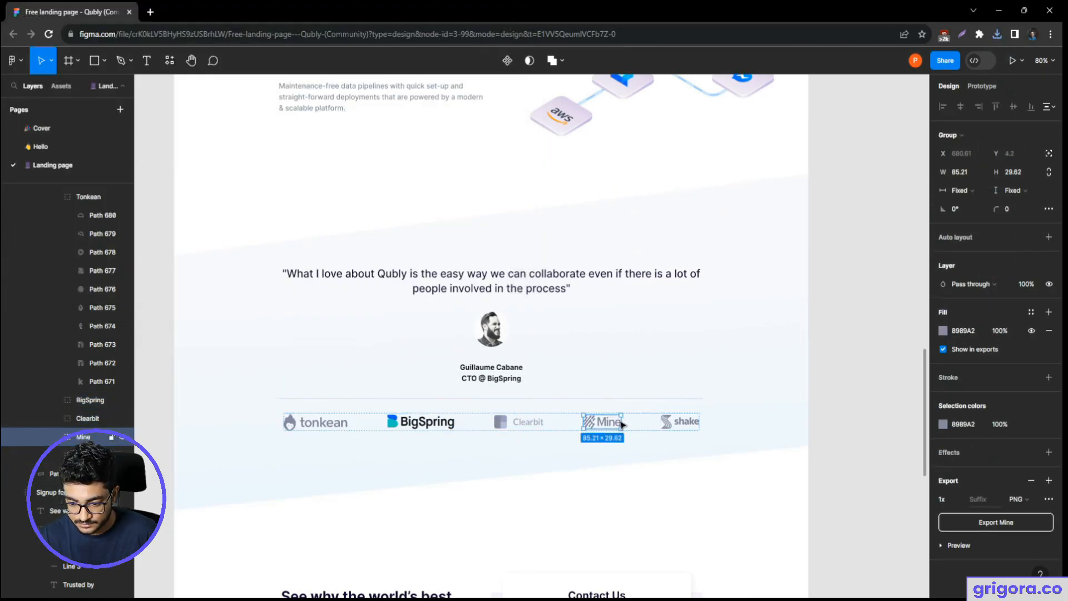
left_click(1019, 532)
key("Return")
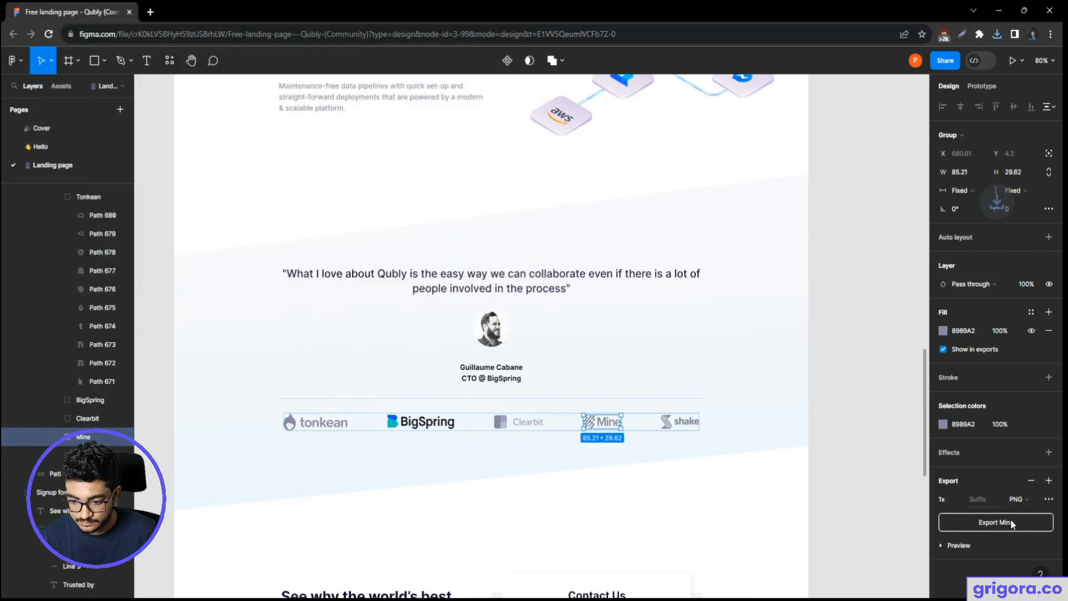
left_click(669, 424)
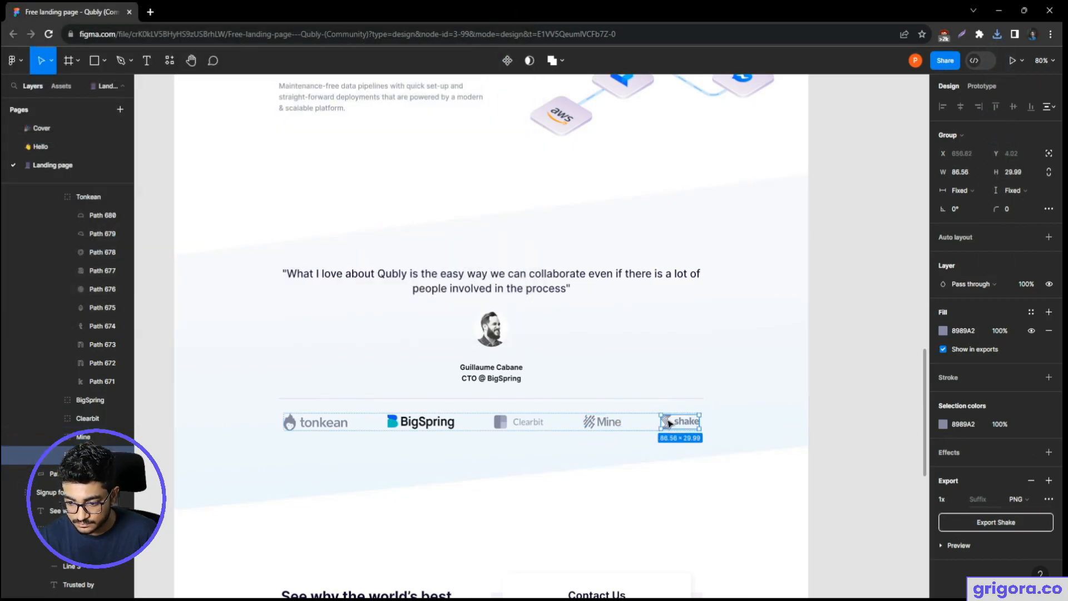
left_click(1029, 528)
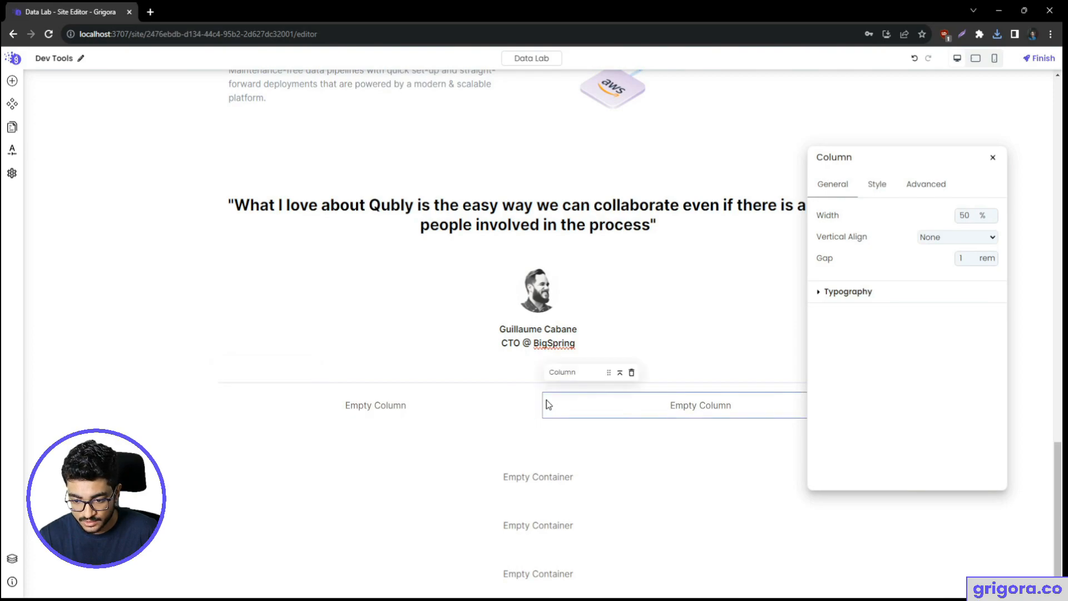
- Switch to the Grigora site editor and set the Columns block below the separator to 5 total columns
left_click(538, 405)
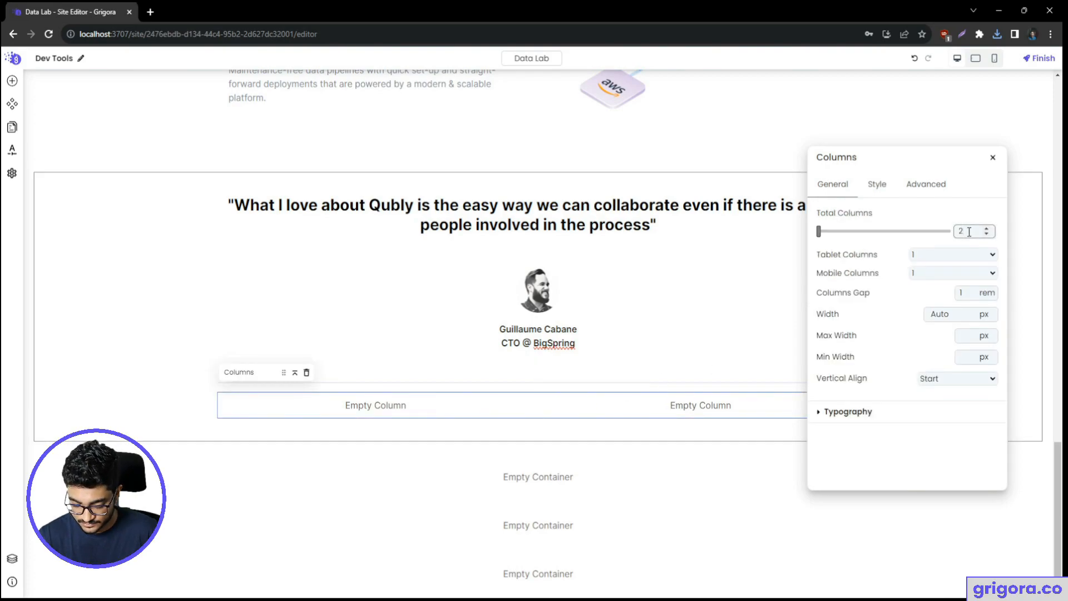
key("Up")
key("Up")
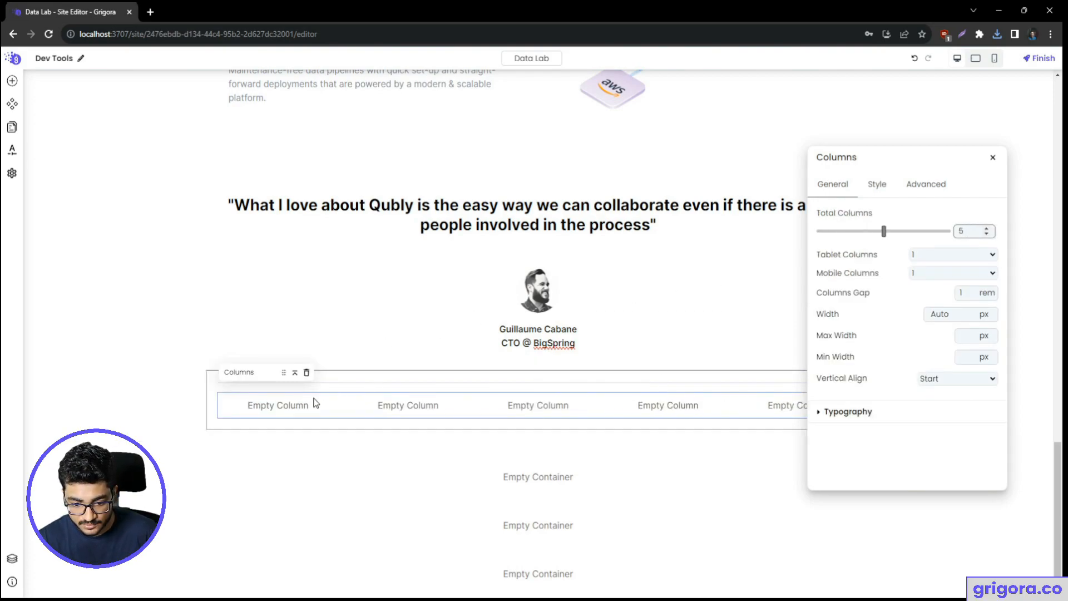
- Insert an Image element in the first empty column and upload Tonkean (1).png into it
left_click(314, 405)
right_click(284, 405)
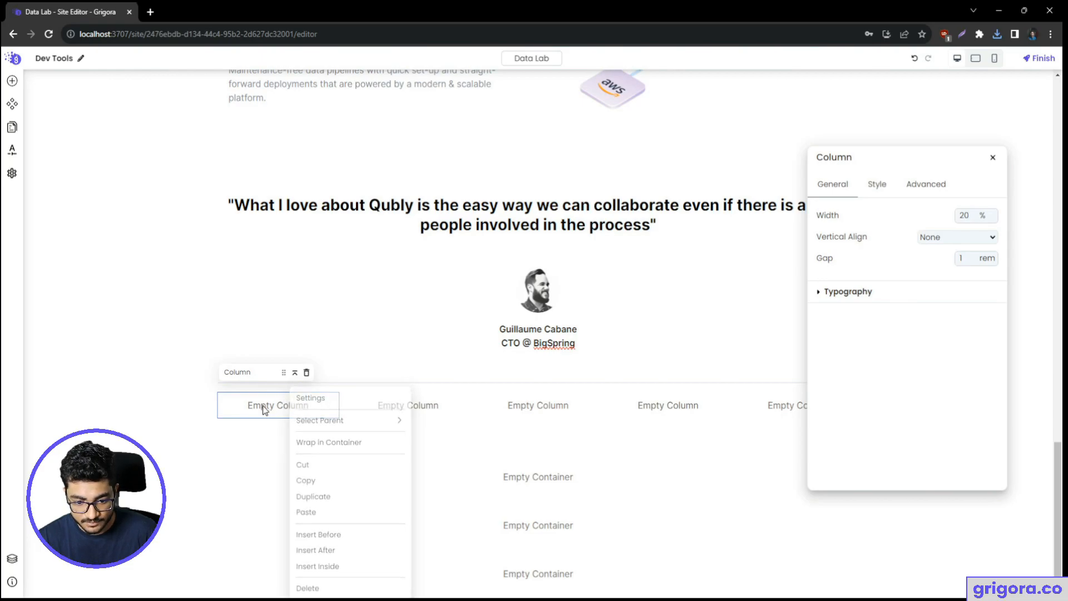
left_click(11, 79)
type("im")
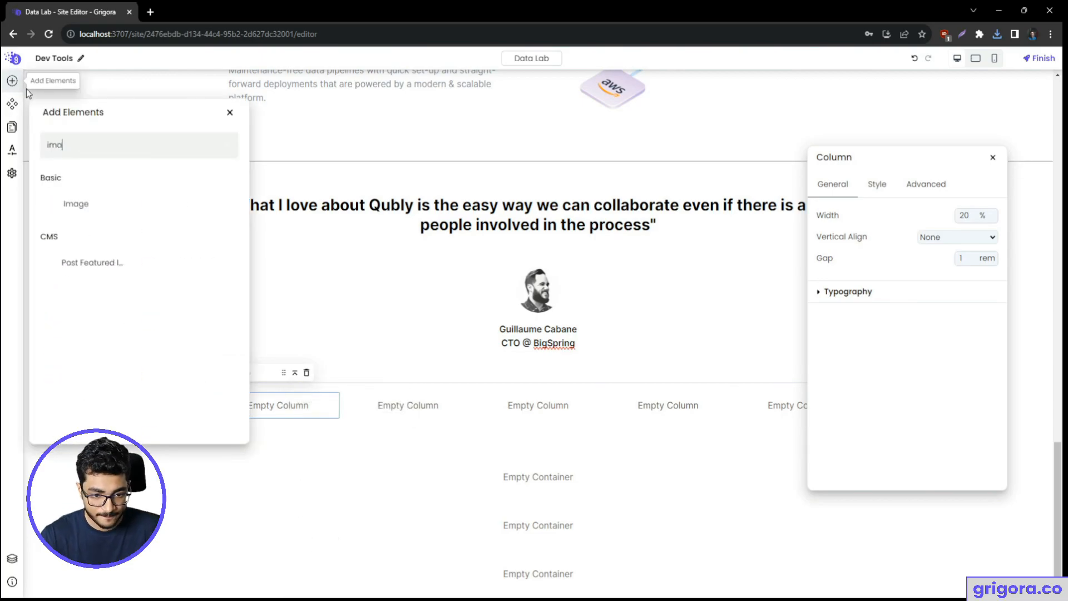
type("a")
left_click(83, 203)
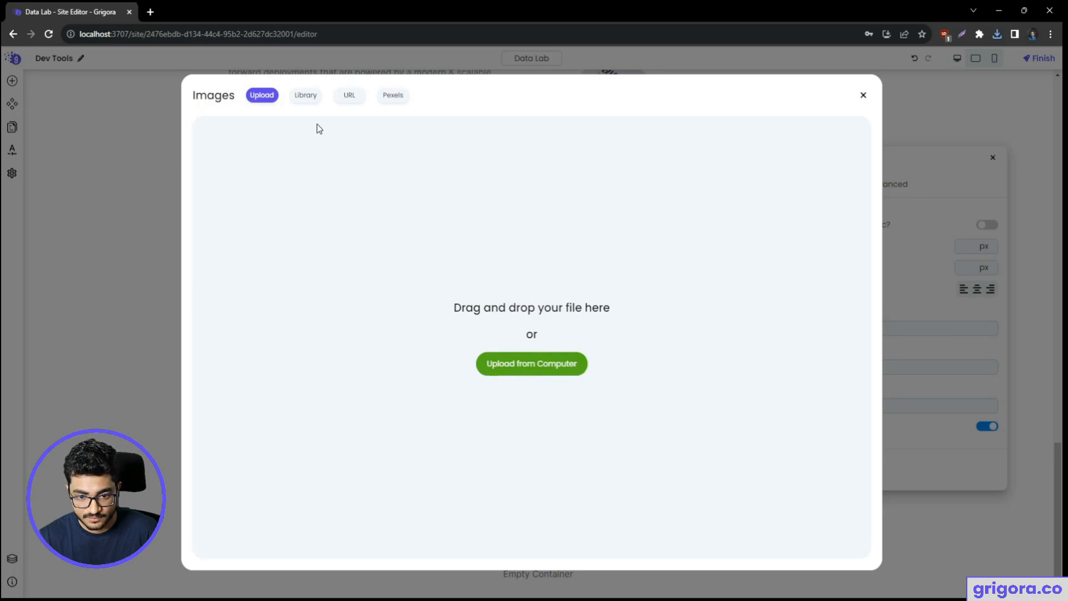
left_click(523, 362)
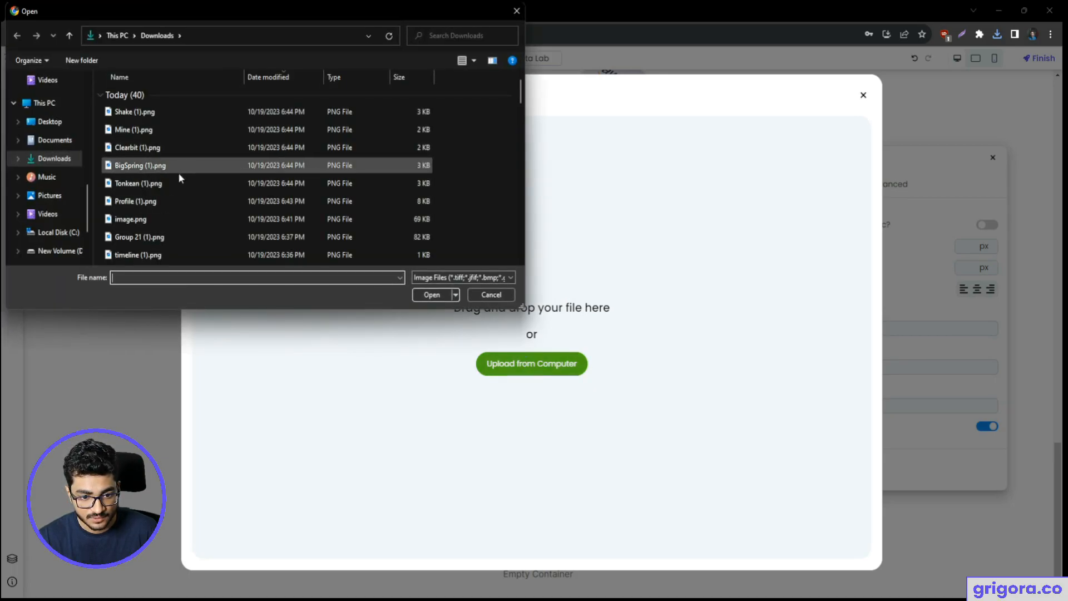
double_click(139, 184)
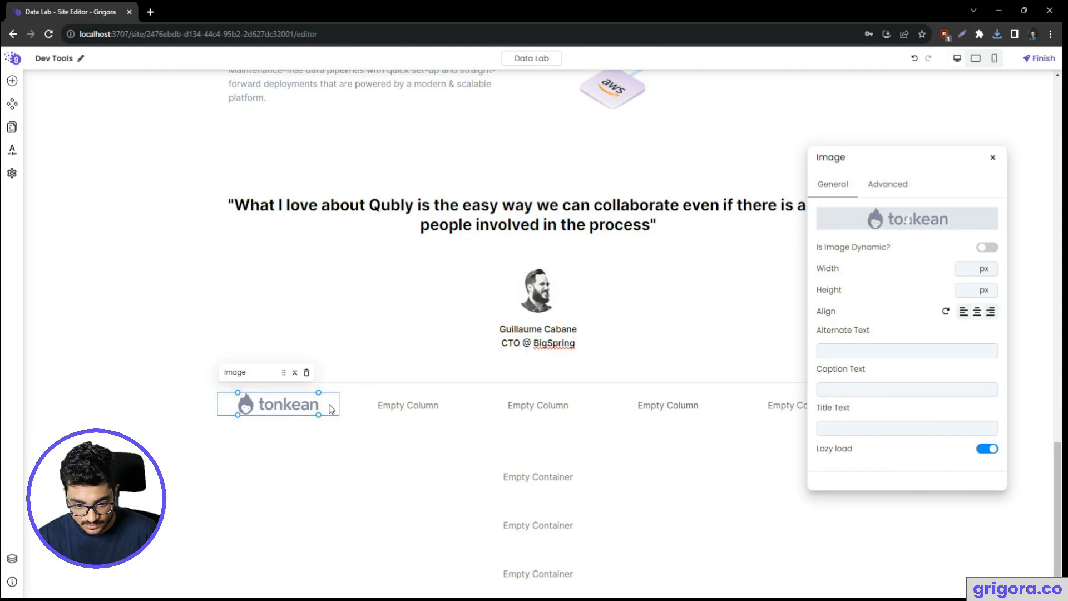
- Duplicate the Tonkean logo column repeatedly to get four logo columns
left_click(331, 411)
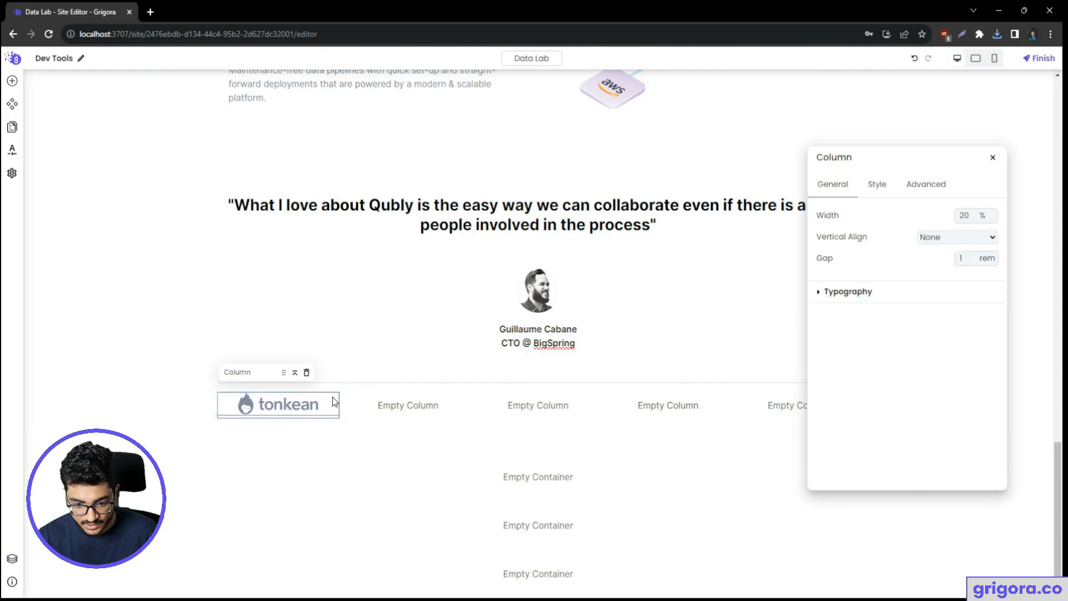
right_click(330, 401)
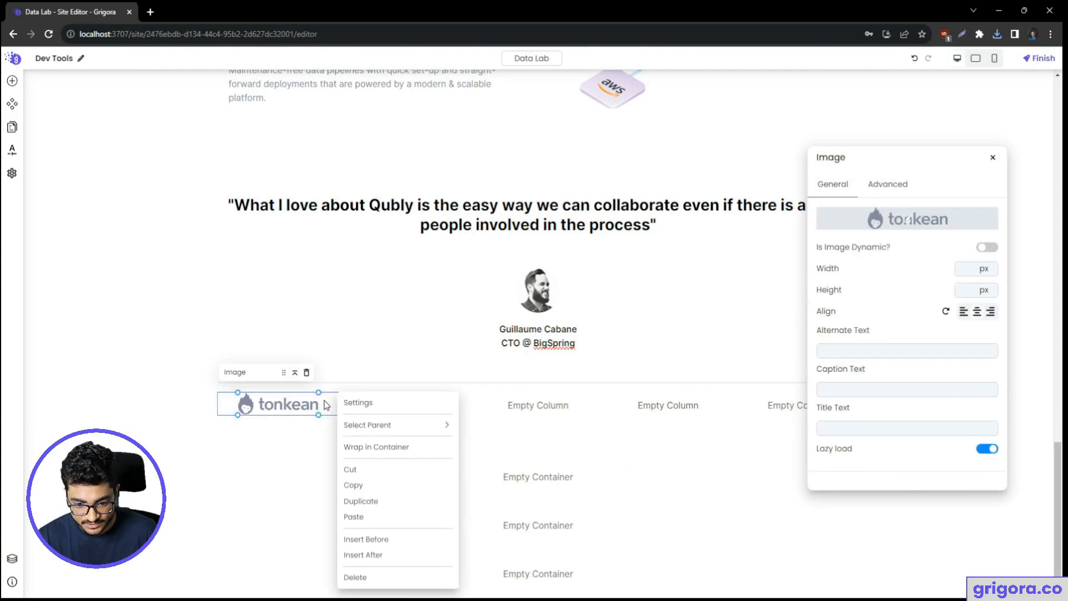
left_click(269, 379)
right_click(265, 374)
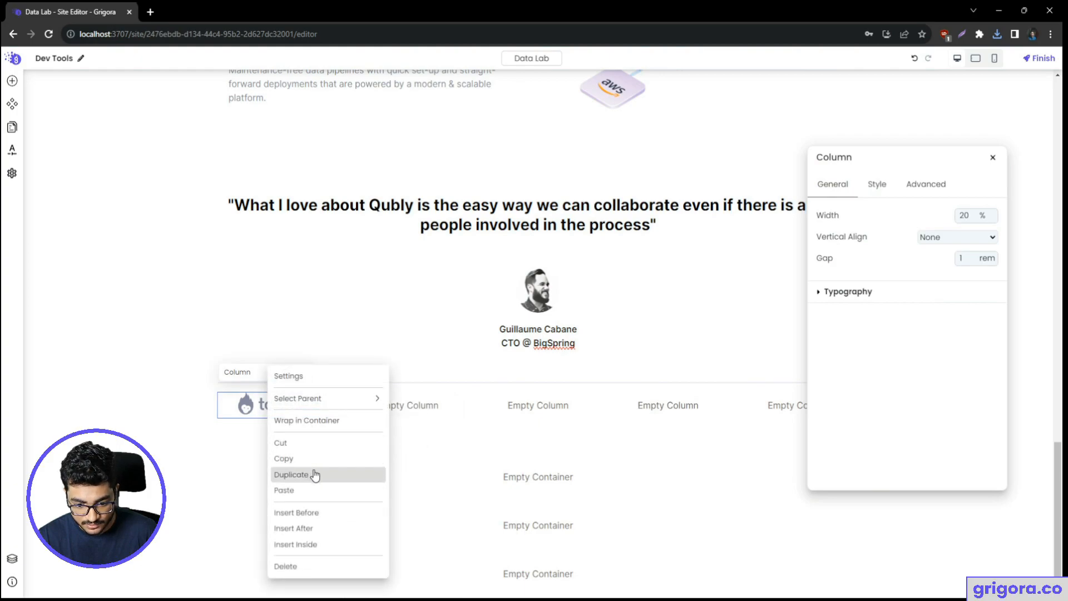
left_click(315, 476)
right_click(263, 372)
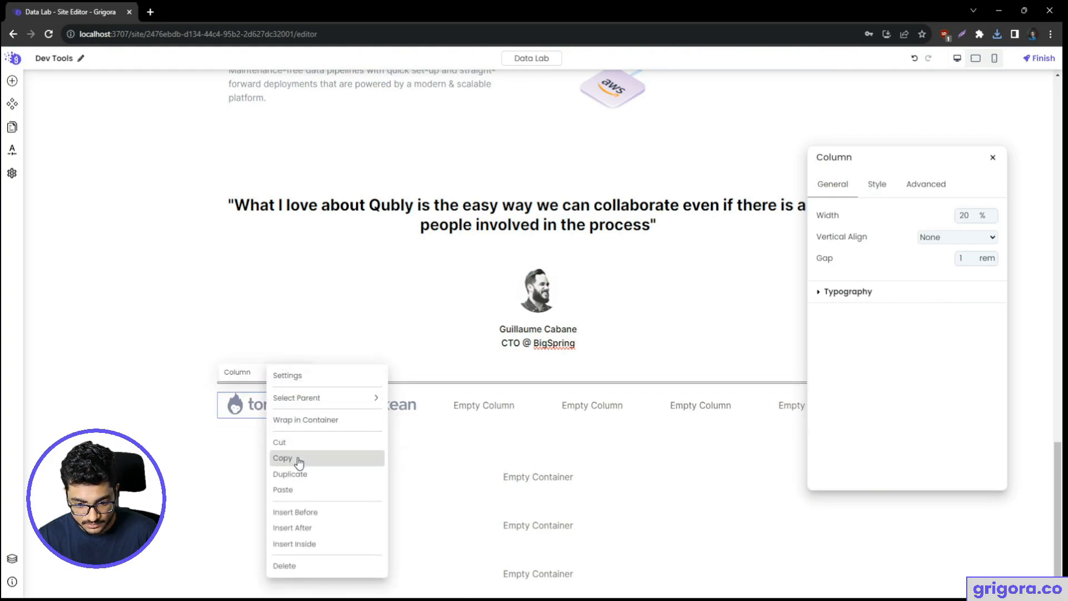
left_click(295, 474)
right_click(262, 374)
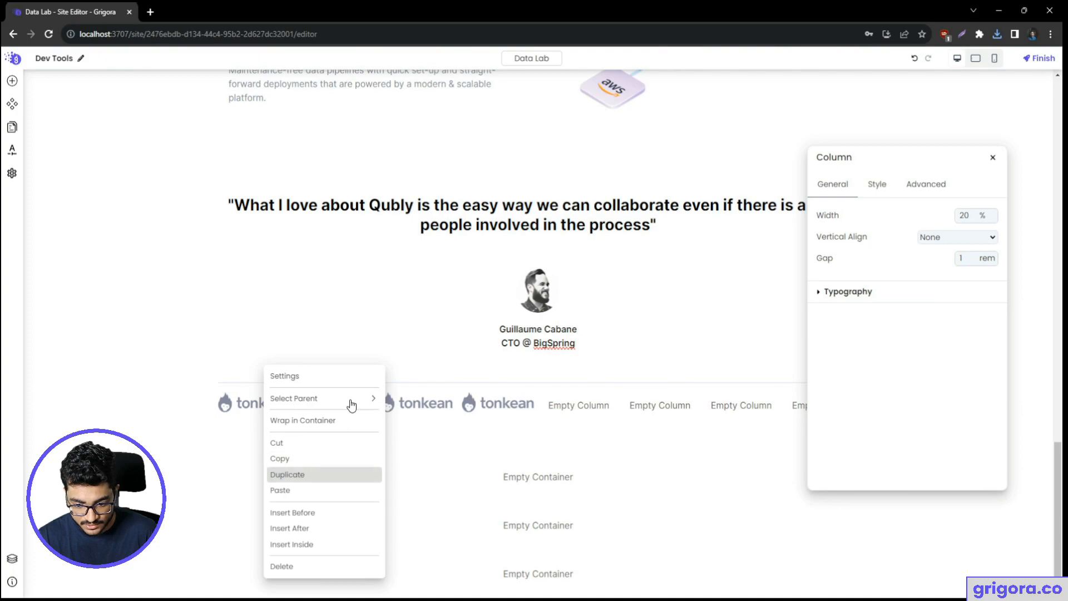
right_click(257, 373)
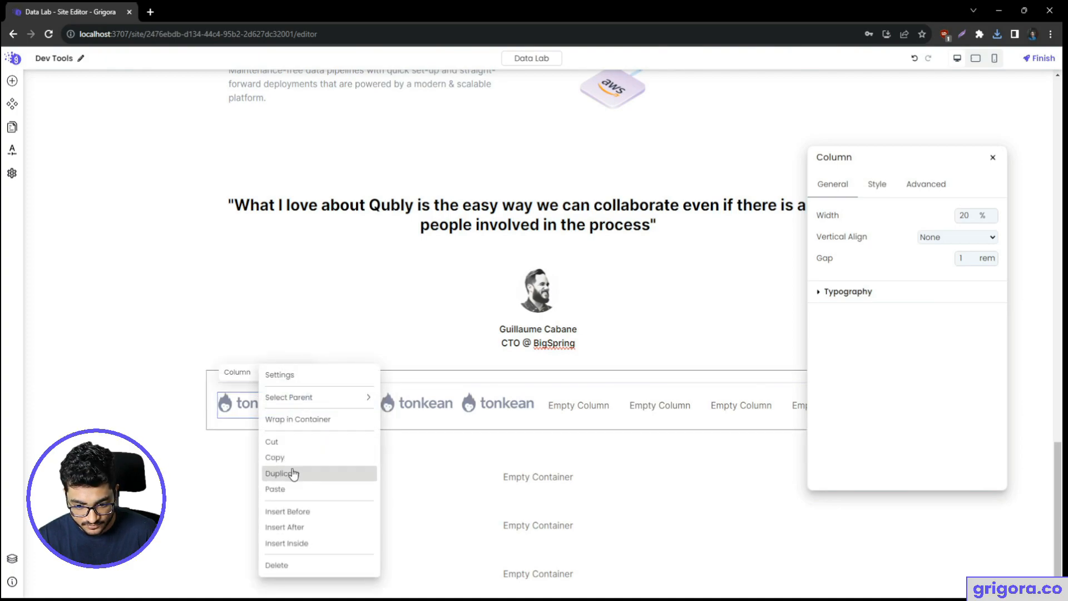
left_click(293, 474)
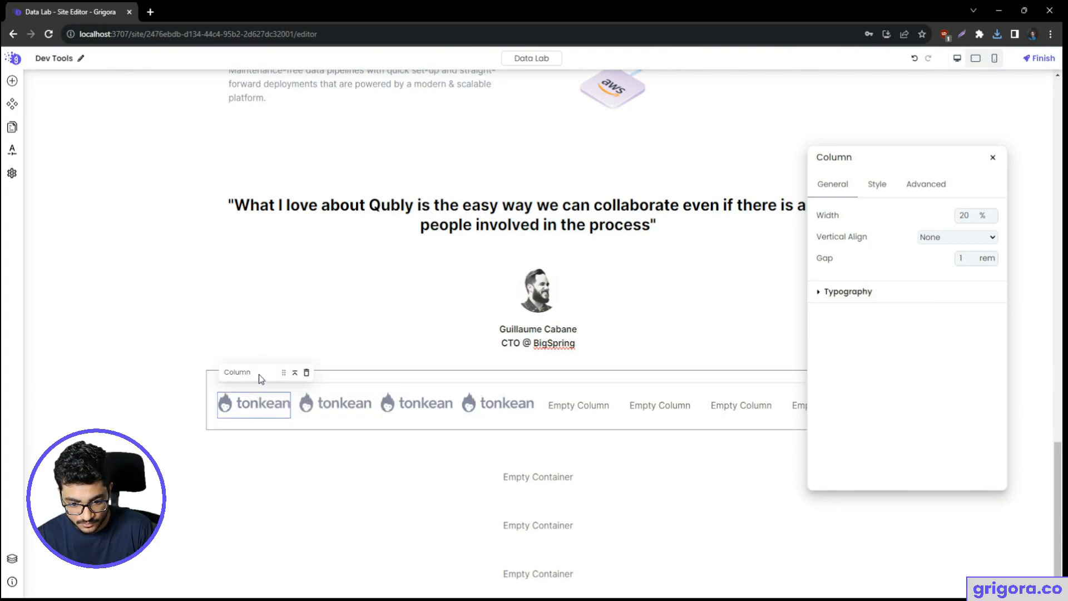
right_click(258, 374)
left_click(307, 474)
- Delete the remaining empty columns after the four Tonkean logo columns
left_click(590, 419)
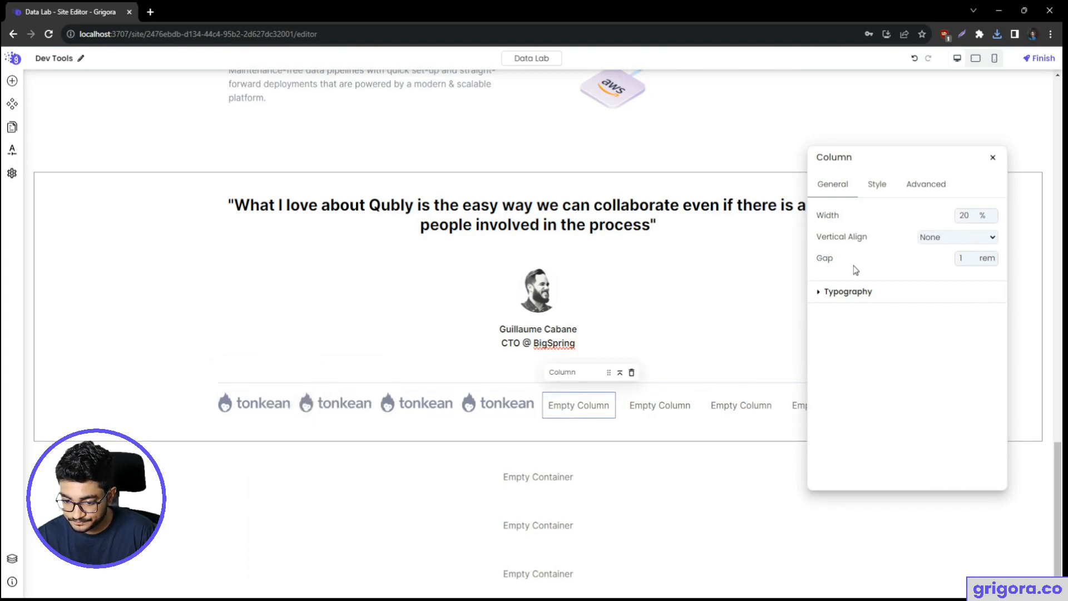
left_click(632, 372)
left_click(613, 409)
left_click(677, 373)
left_click(670, 400)
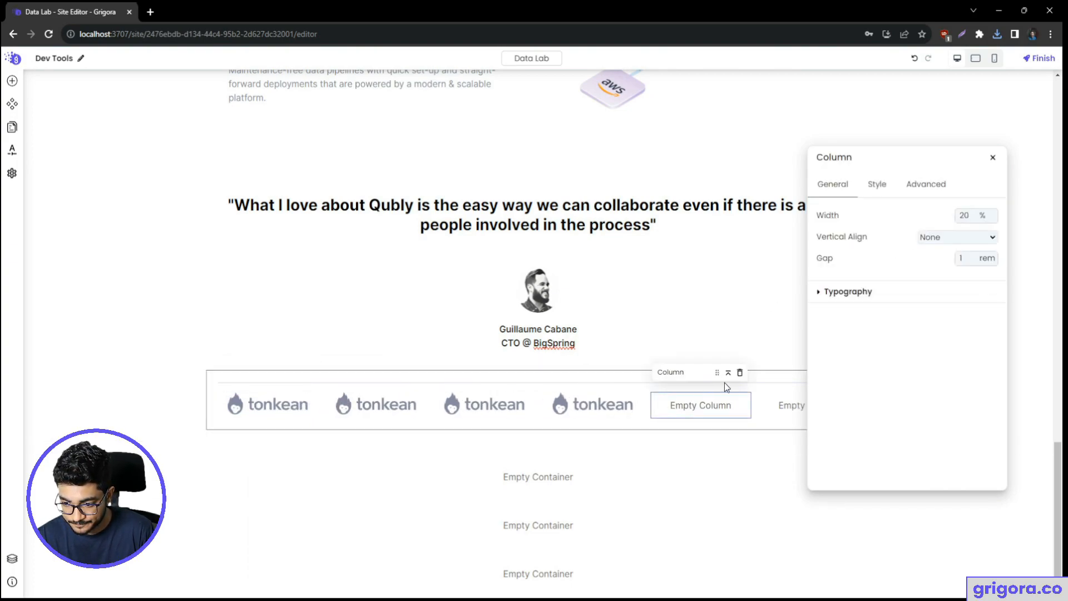
left_click(739, 371)
left_click(800, 410)
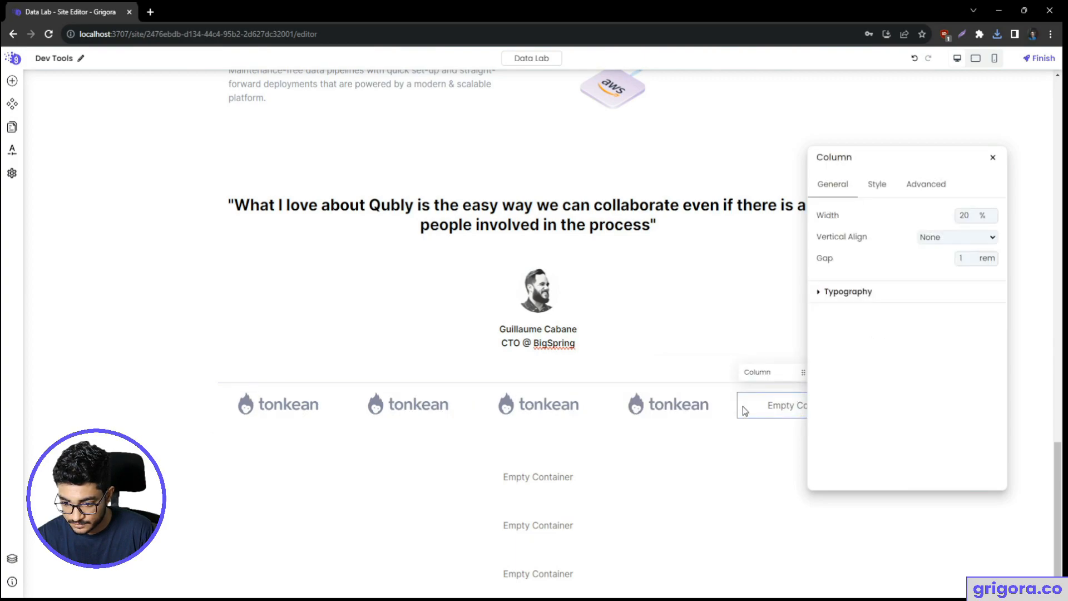
mouse_move(920, 158)
left_mouse_down()
mouse_move(675, 157)
mouse_move(907, 150)
left_mouse_up()
left_click(827, 373)
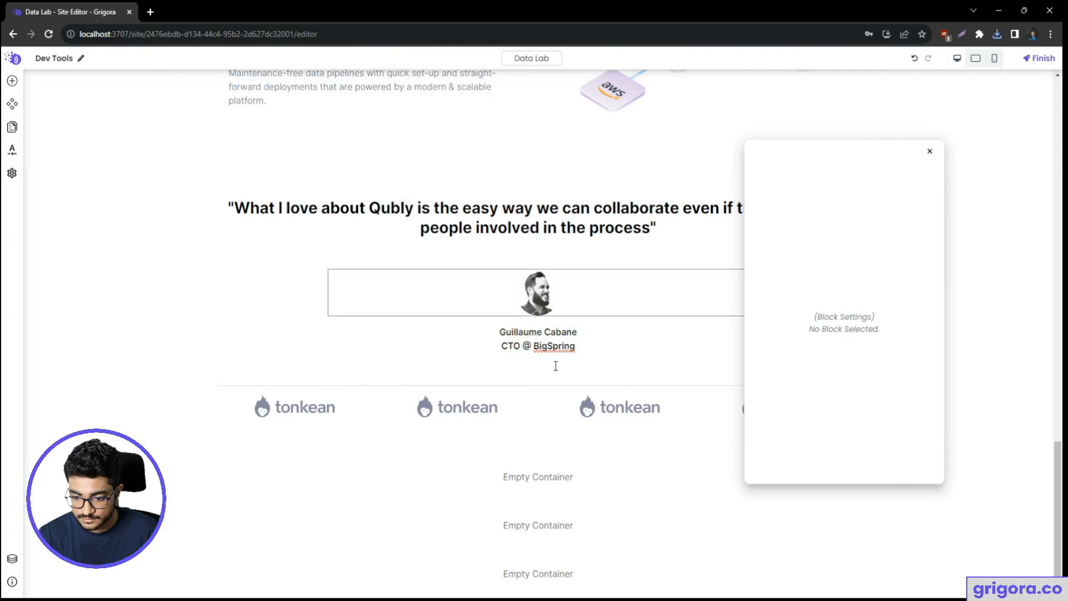
- Duplicate the second Tonkean logo column to make a fifth logo column
left_click(526, 413)
left_click(457, 375)
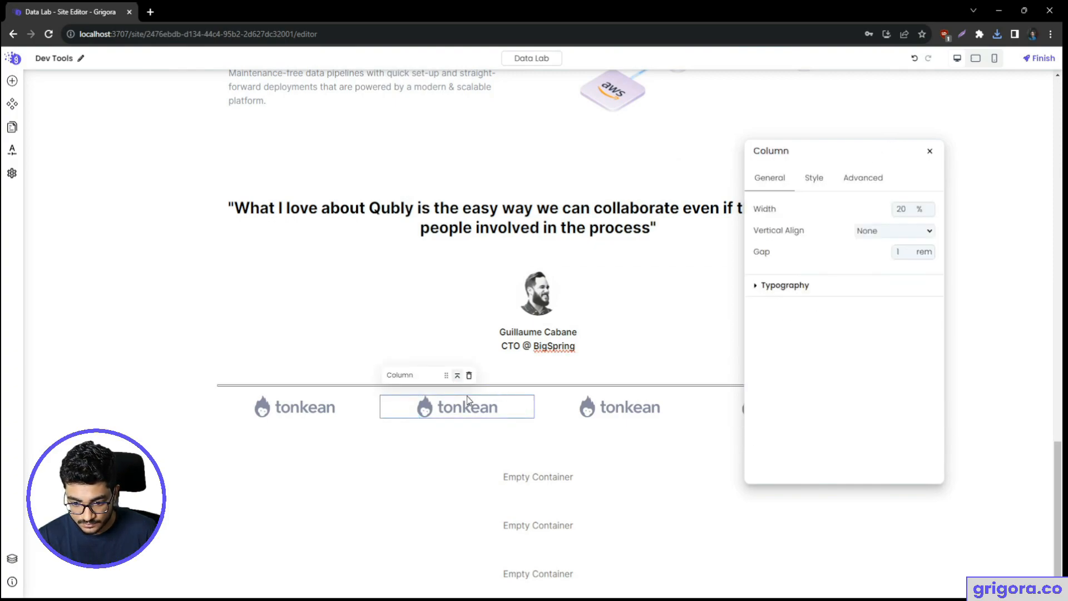
right_click(530, 408)
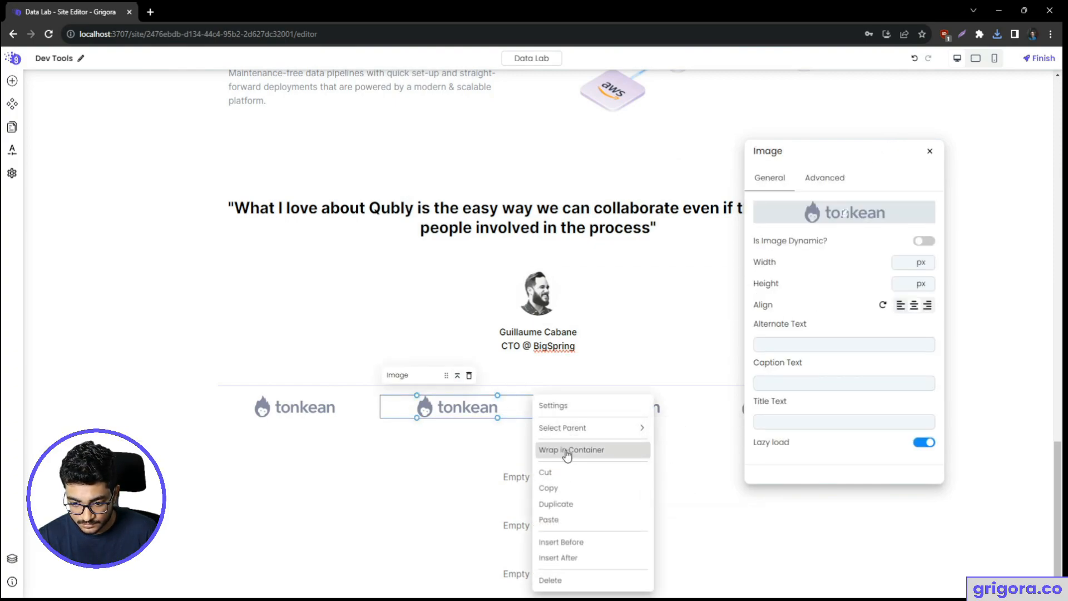
left_click(457, 376)
right_click(420, 406)
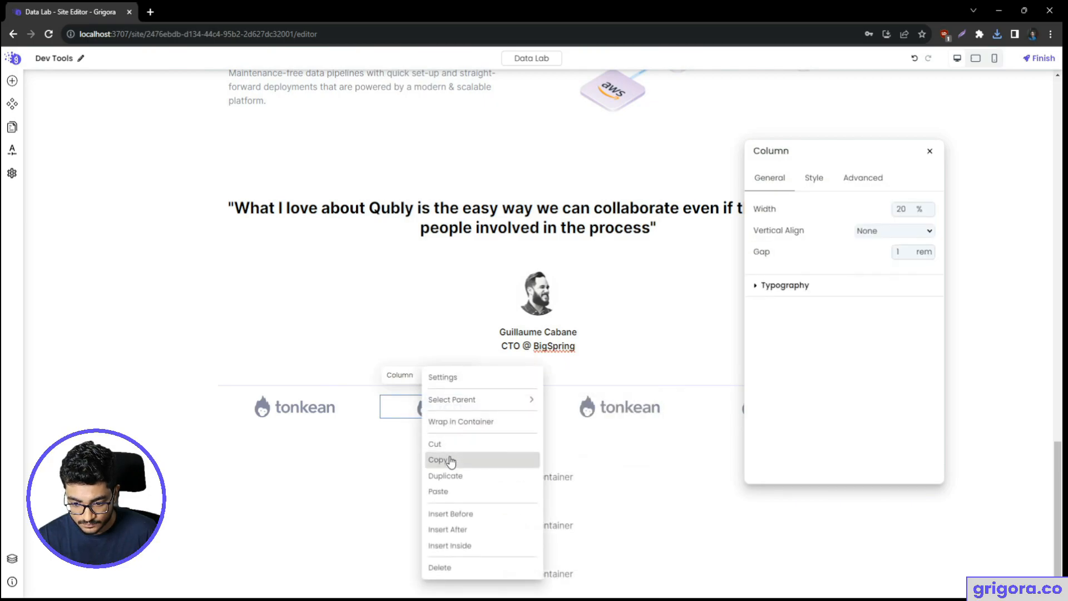
left_click(484, 408)
- Replace the second column's logo with an upload of BigSpring (1).png
left_click(407, 406)
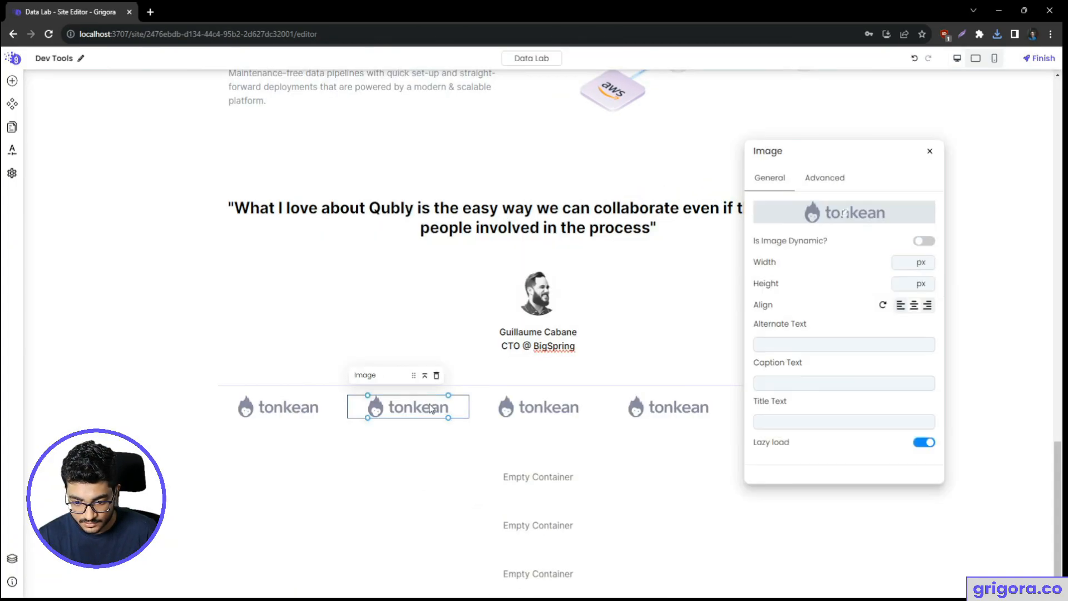
left_click(835, 207)
left_click(272, 98)
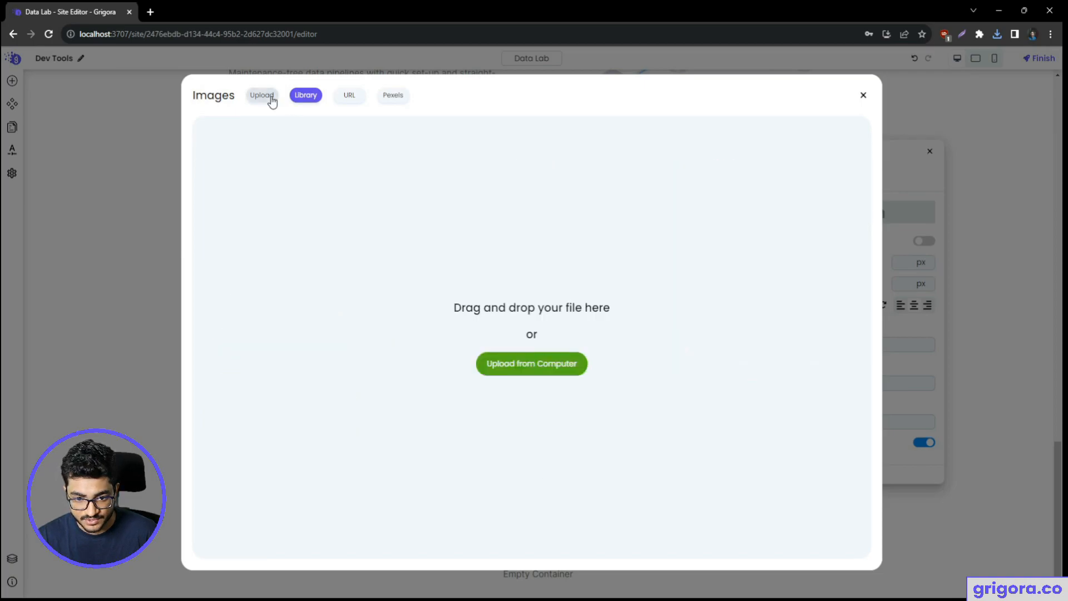
left_click(571, 367)
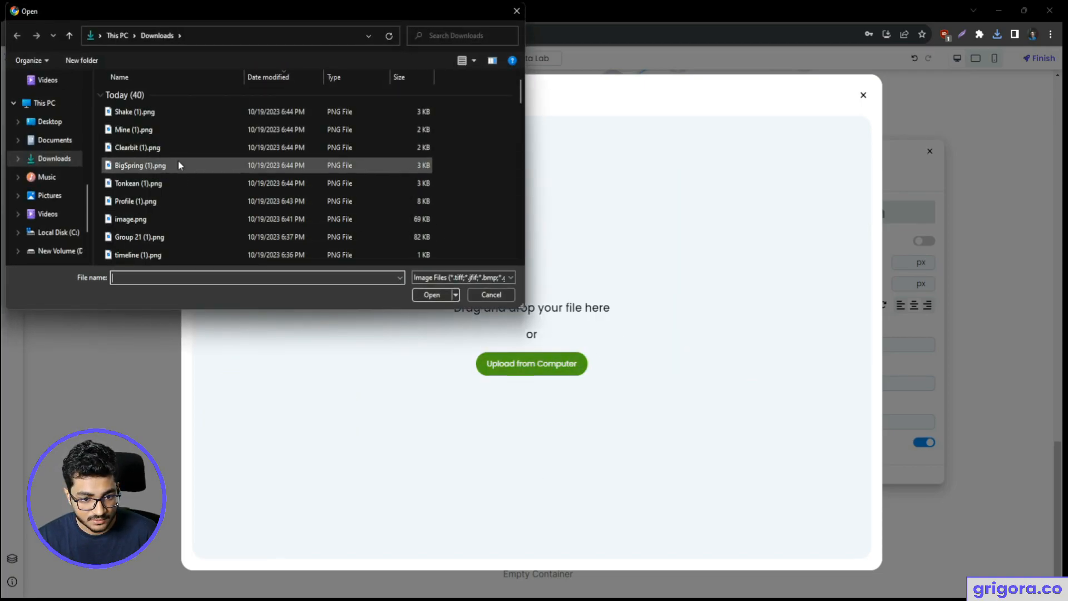
double_click(178, 165)
- Replace the third column's logo with an upload of Clearbit (1).png
double_click(544, 410)
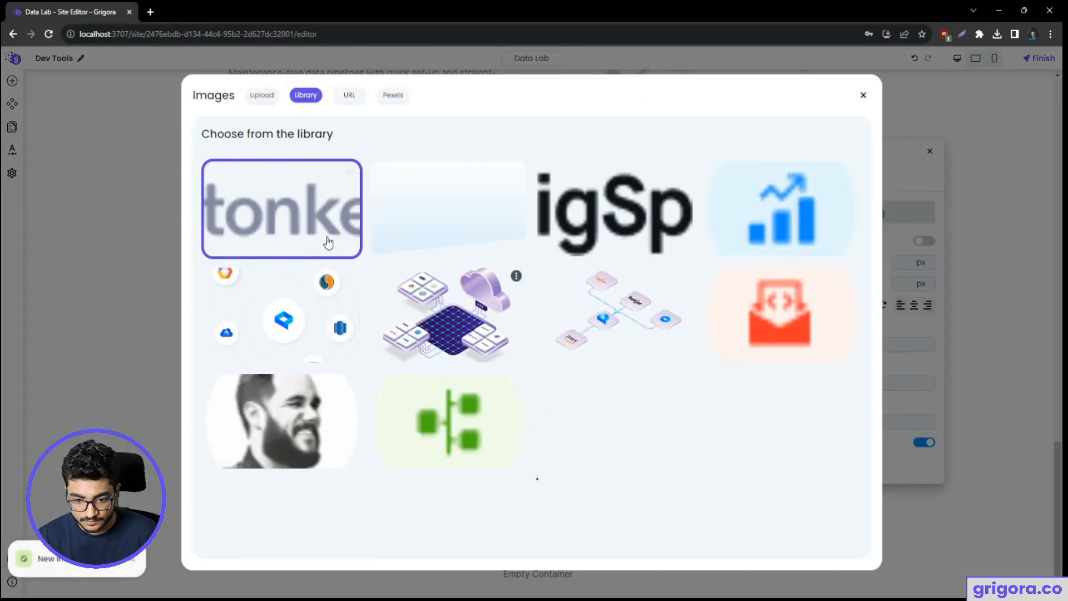
left_click(271, 97)
left_click(561, 370)
left_click(175, 147)
double_click(174, 147)
- Replace the fourth column's logo with an upload of Mine (1).png
double_click(690, 404)
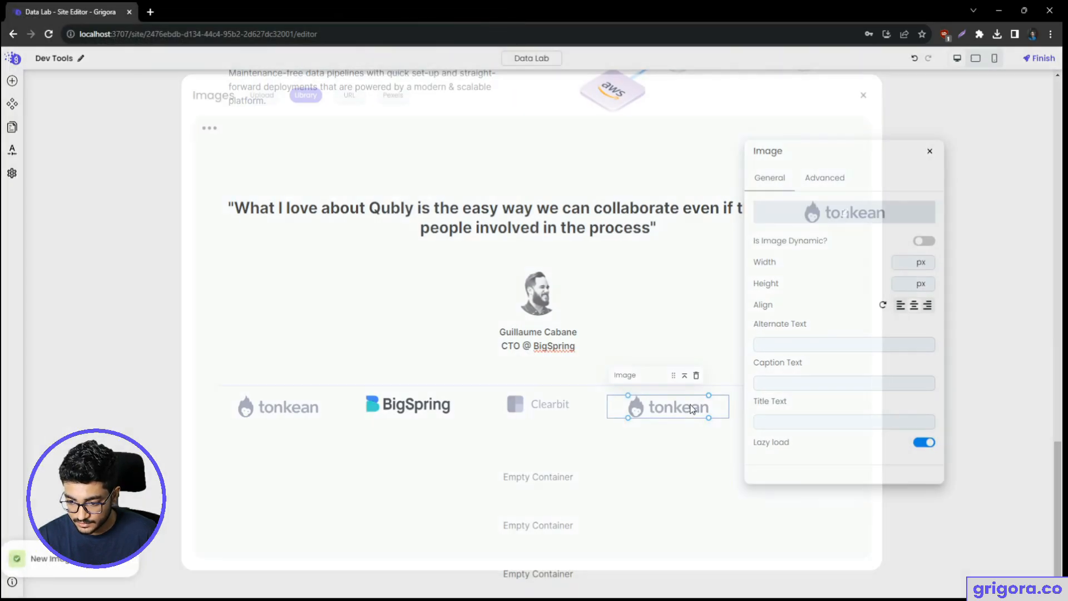
left_click(262, 95)
left_click(549, 365)
left_click(176, 129)
double_click(176, 128)
- Replace the fifth column's logo with an upload of Shake (1).png and switch to the Figma design
left_click_drag(831, 150, 513, 136)
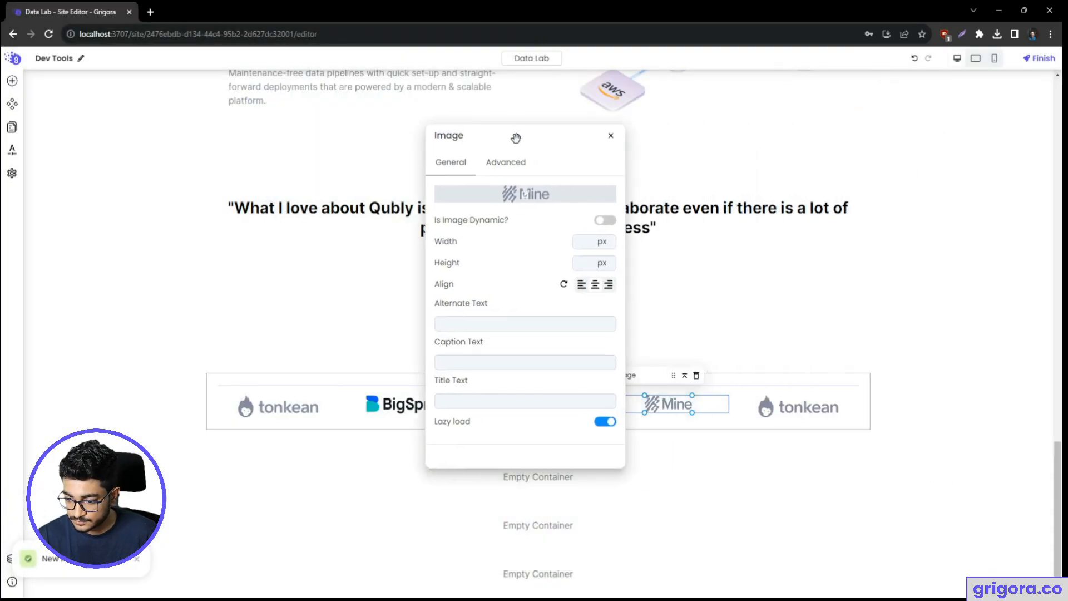
double_click(783, 416)
left_click(485, 361)
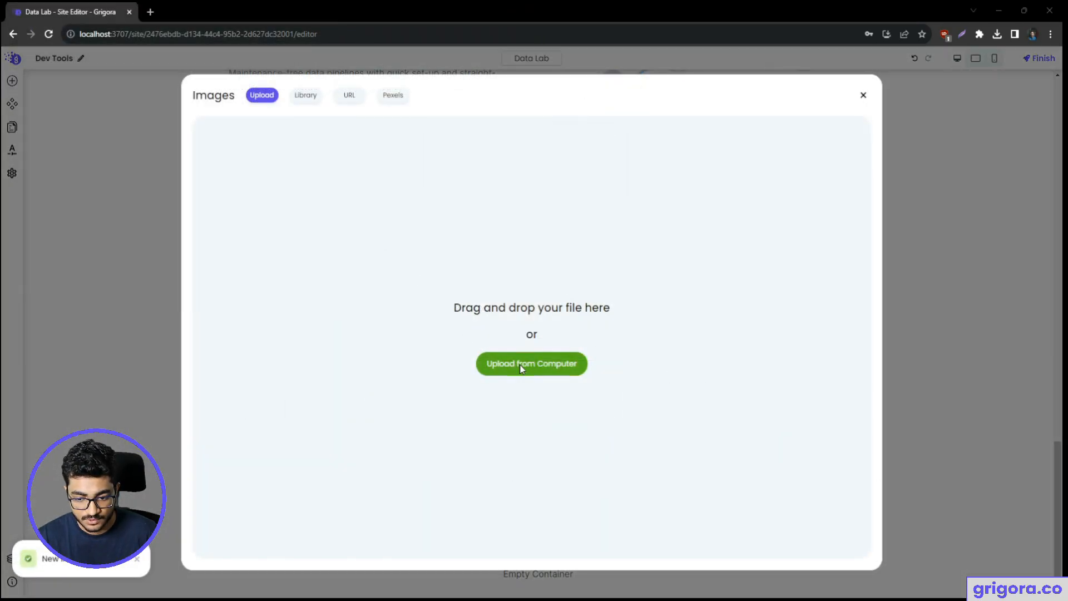
double_click(184, 137)
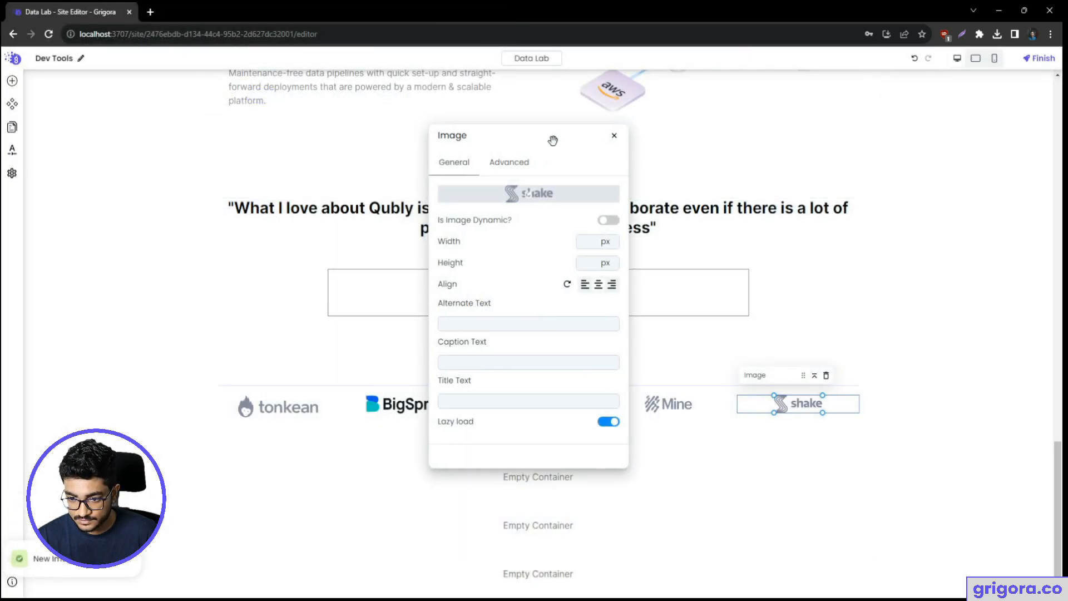
key("alt+Tab")
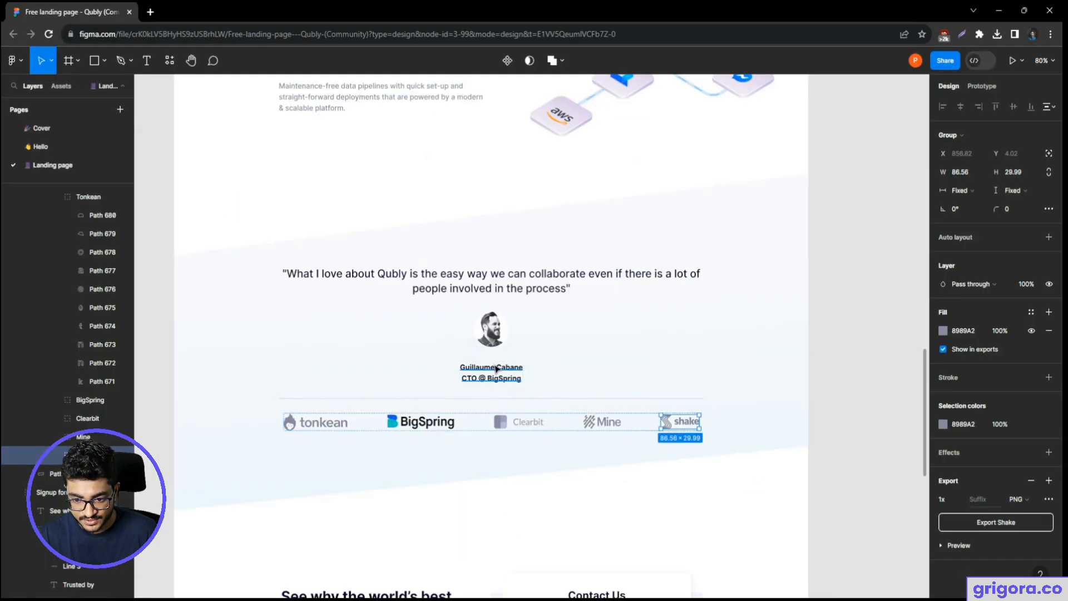
- Switch to the Grigora site editor and choose an image background for the testimonial section's outer container
key("alt+Tab")
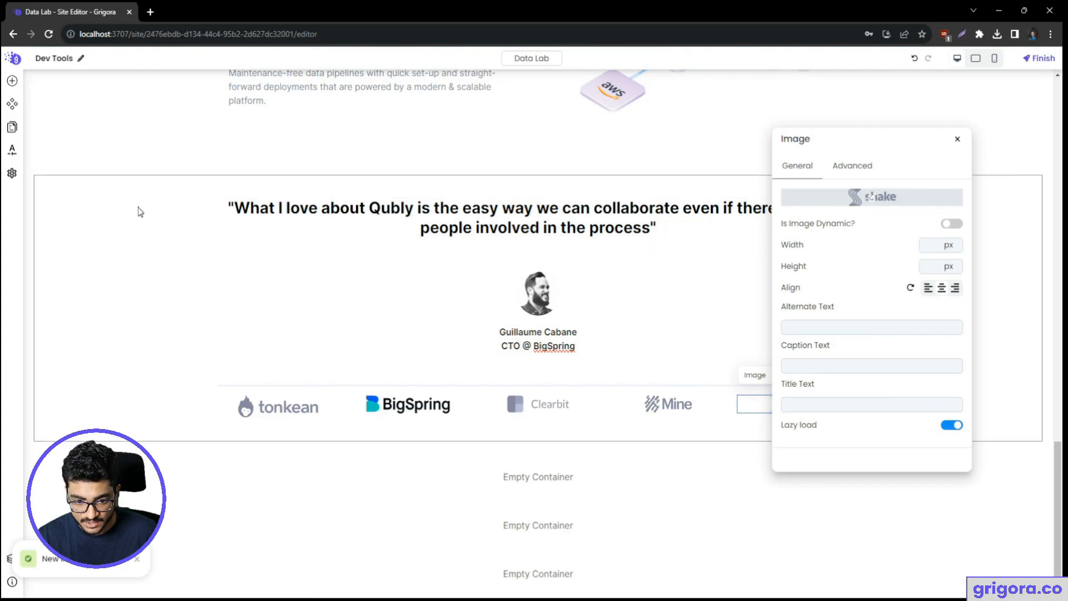
left_click(31, 208)
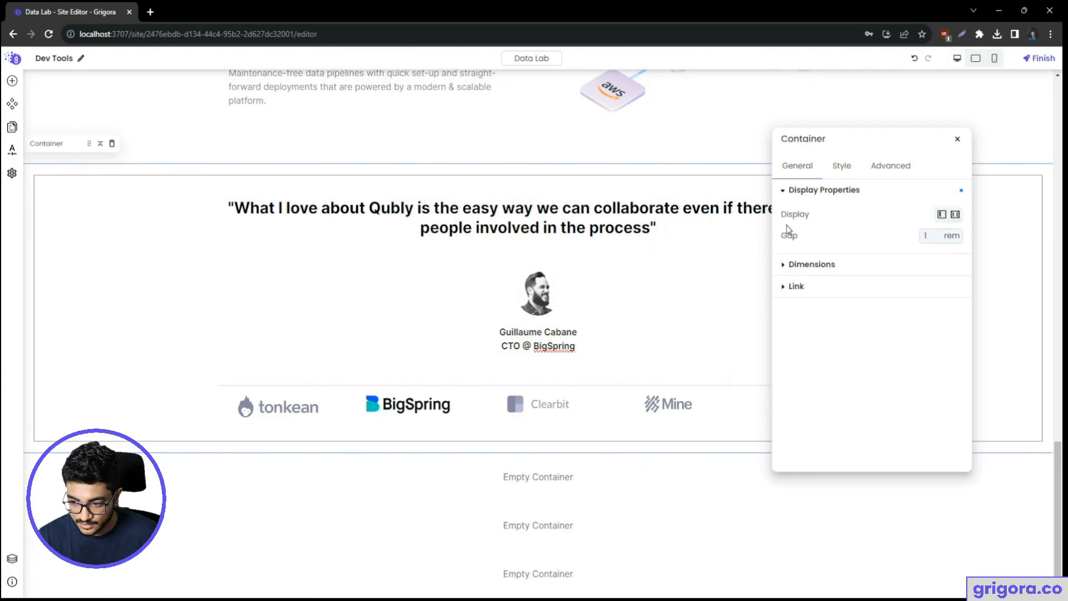
left_click(842, 165)
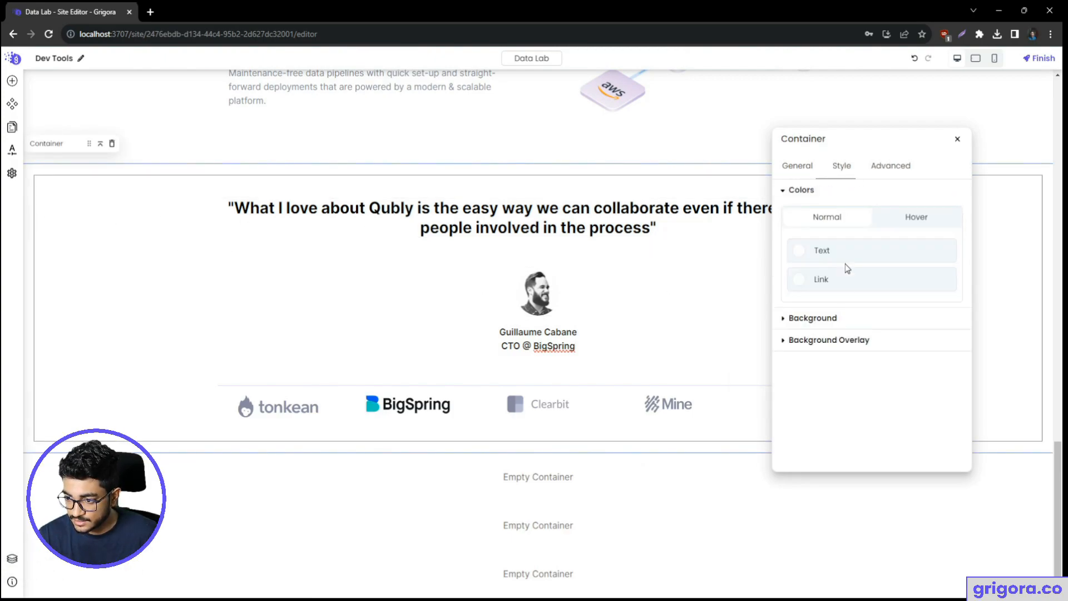
left_click(839, 321)
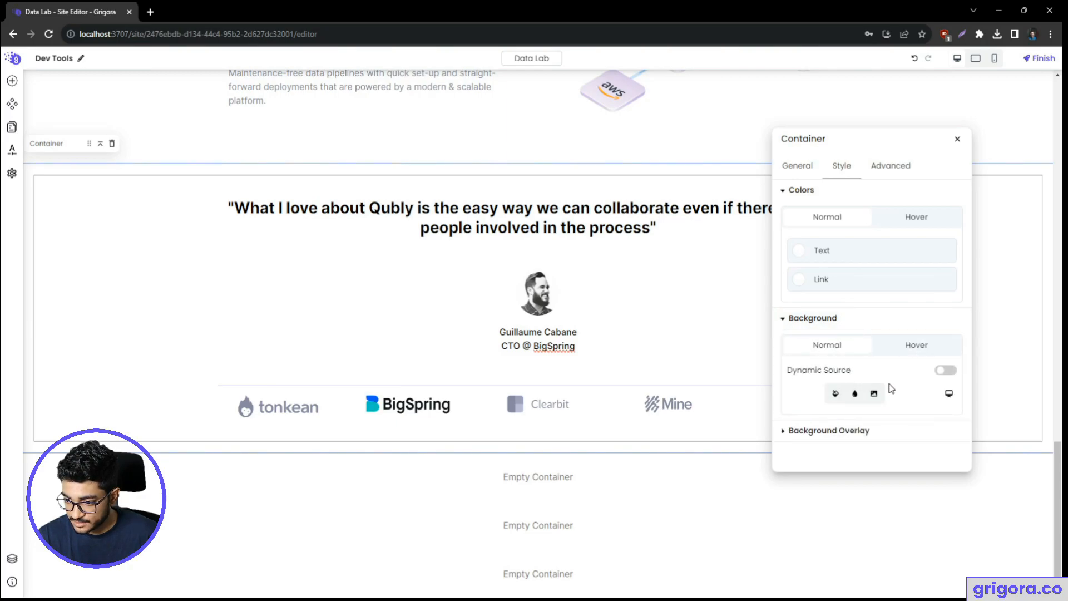
left_click(874, 394)
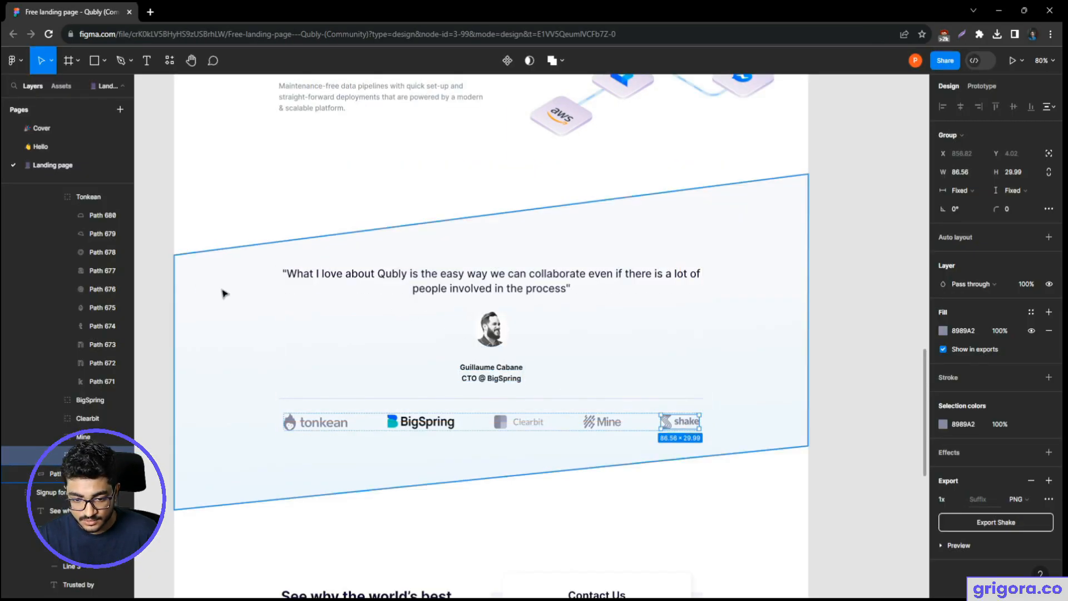
- In the Figma design, export the slanted background shape Path 606 behind the testimonial as a PNG
left_click(206, 286)
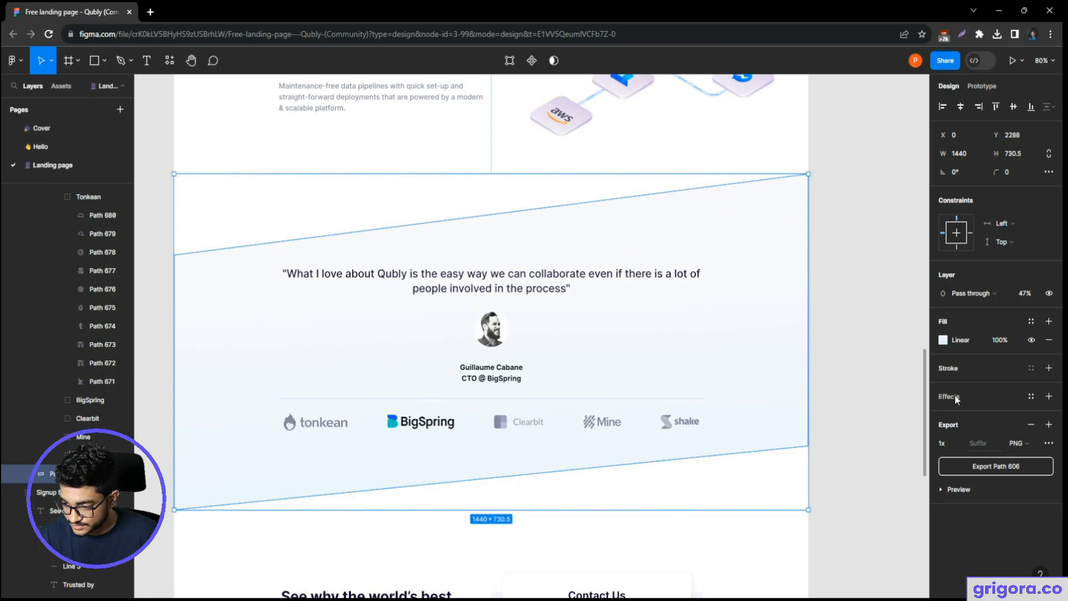
left_click(996, 466)
key("Return")
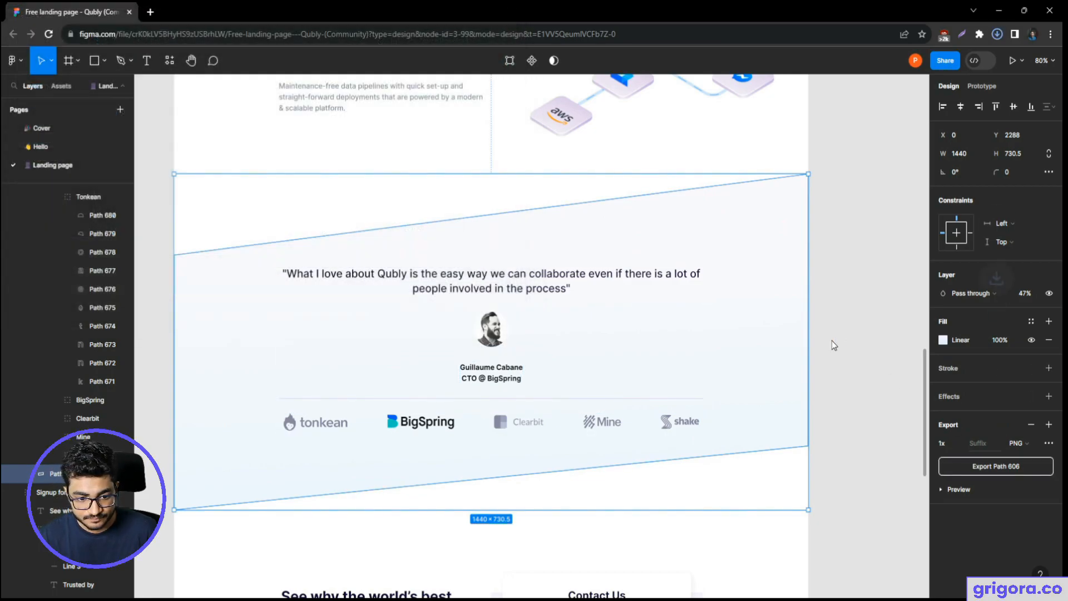
- Switch to the Grigora site editor and upload the exported slanted shape as the testimonial container's background image
key("alt+Tab")
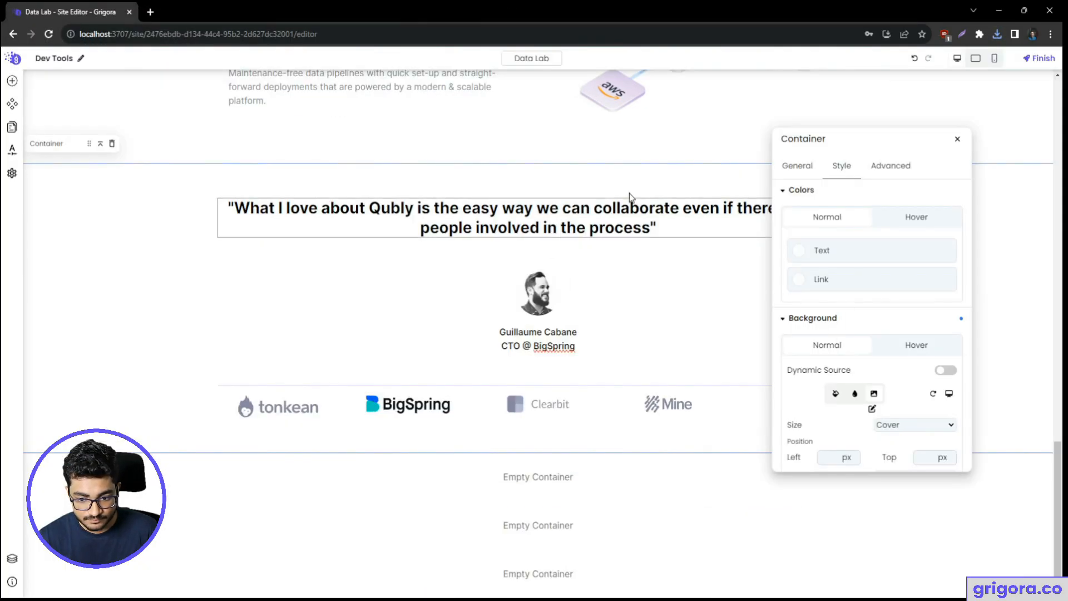
left_click(872, 410)
left_click(518, 363)
double_click(167, 114)
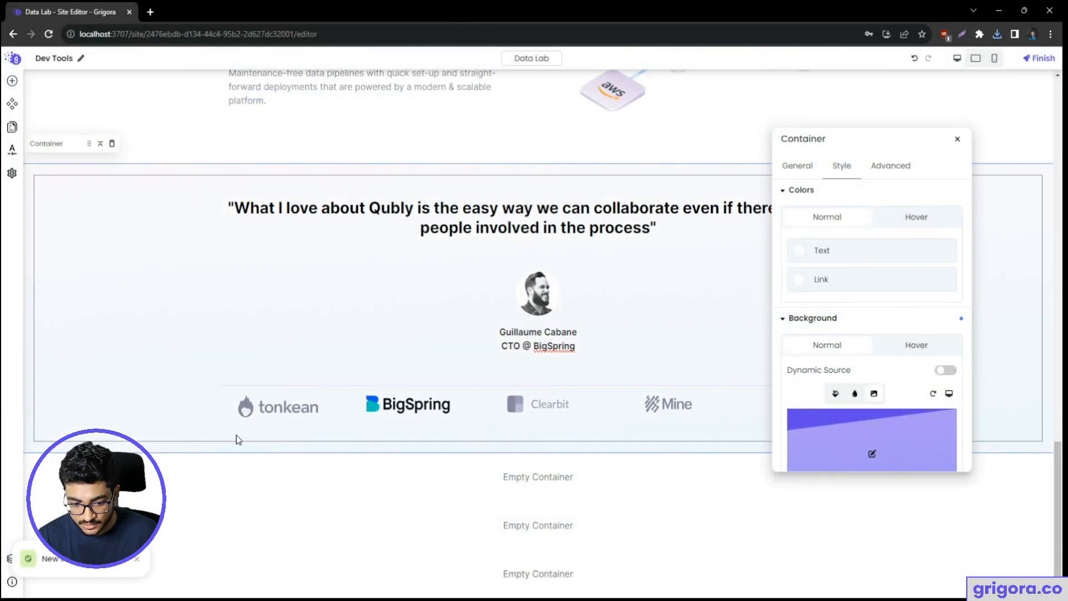
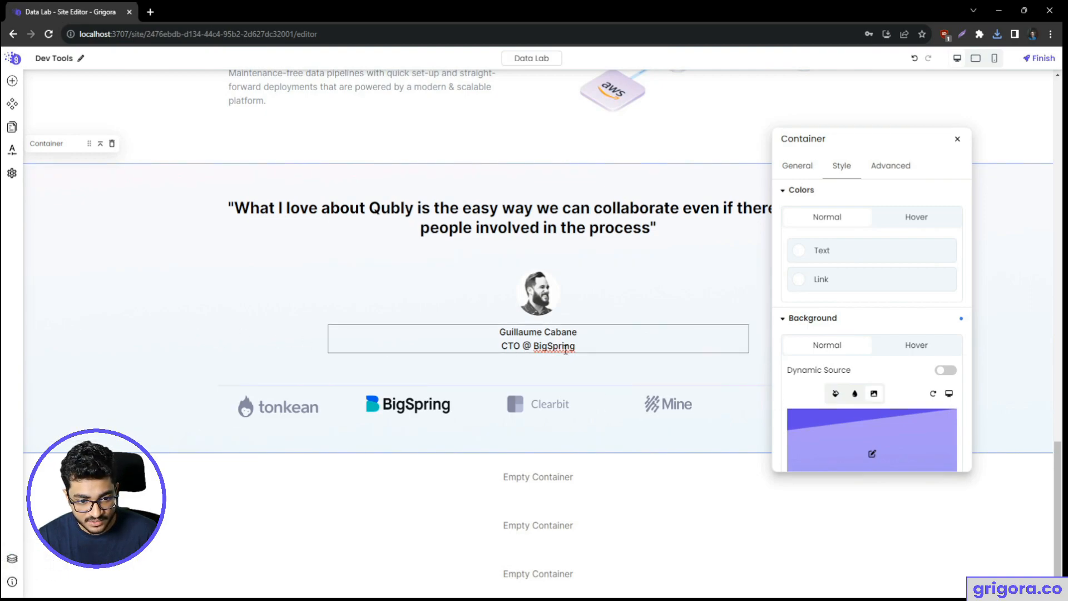
- Compare with the Figma design and set the testimonial container's minimum height to 70 vh
left_click(811, 163)
scroll(392, 279, "up", 10)
scroll(396, 303, "up", 2)
scroll(425, 328, "down", 20)
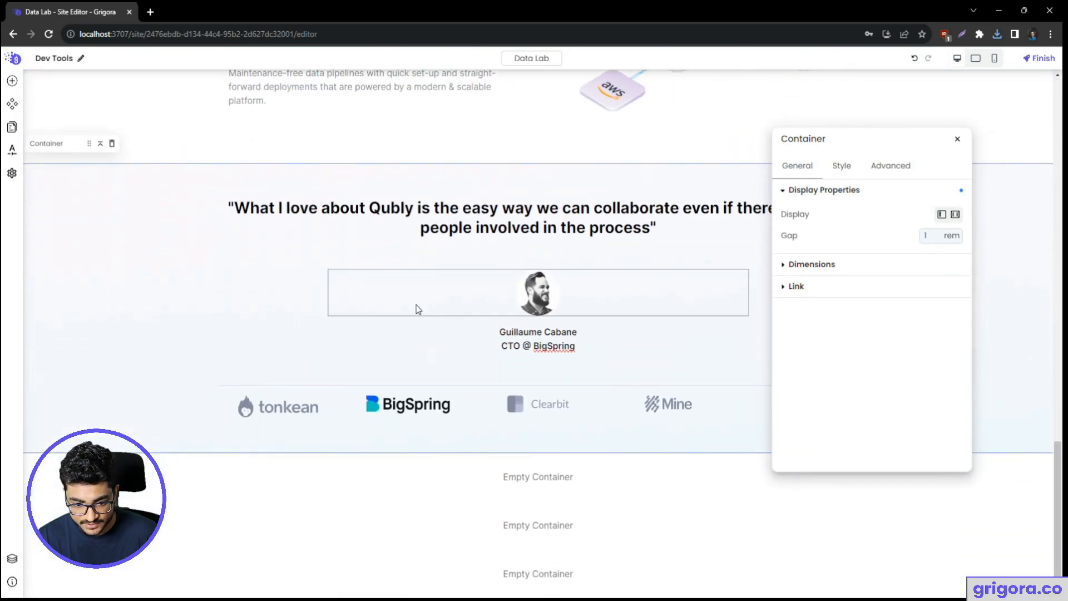
left_click(818, 266)
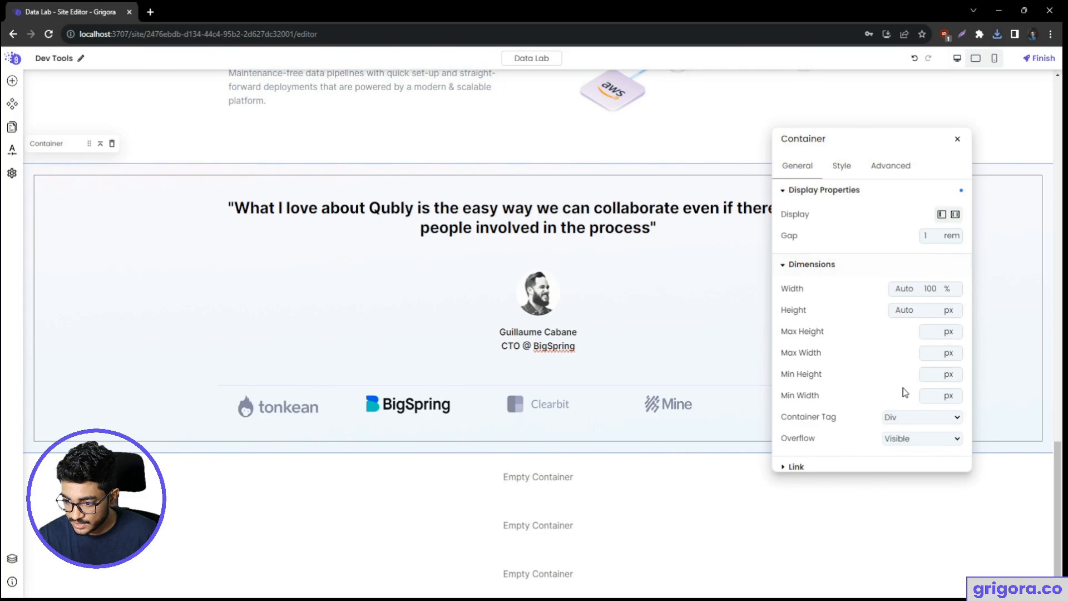
key("alt+Tab")
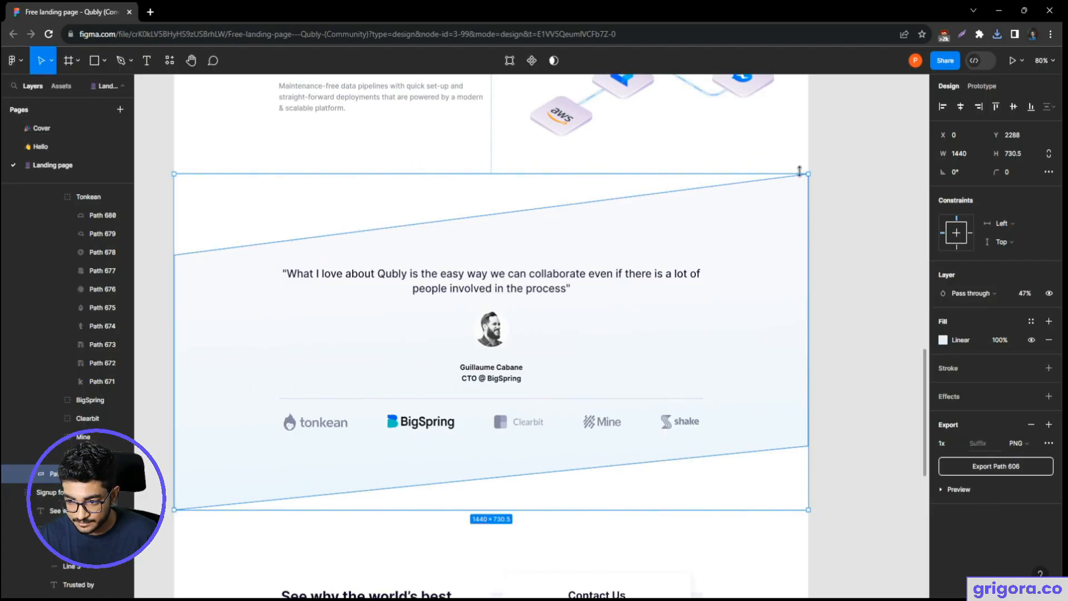
key("alt+Tab")
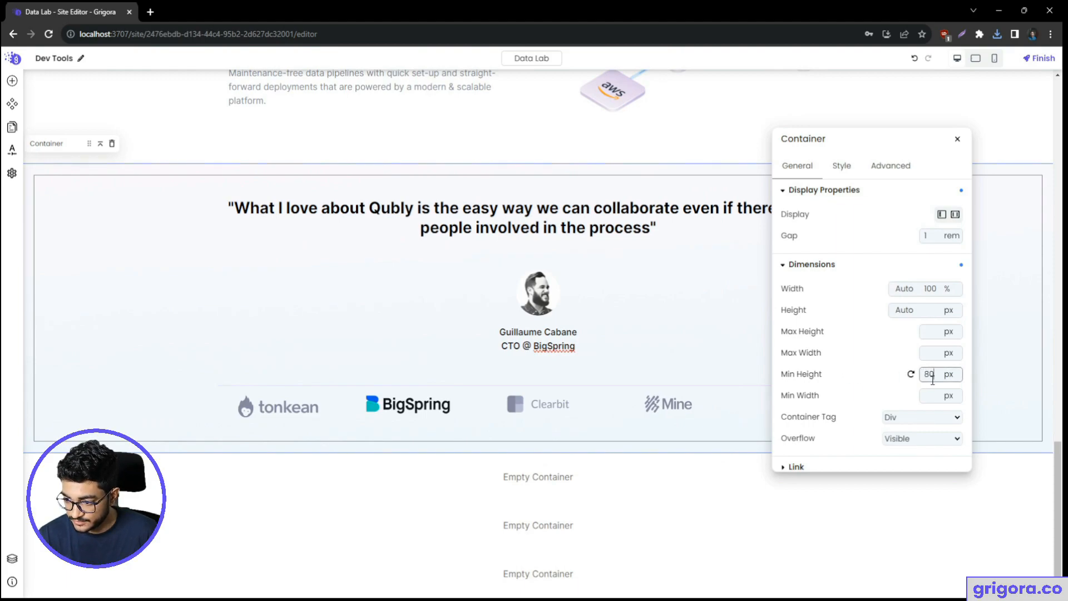
left_click(949, 374)
double_click(934, 374)
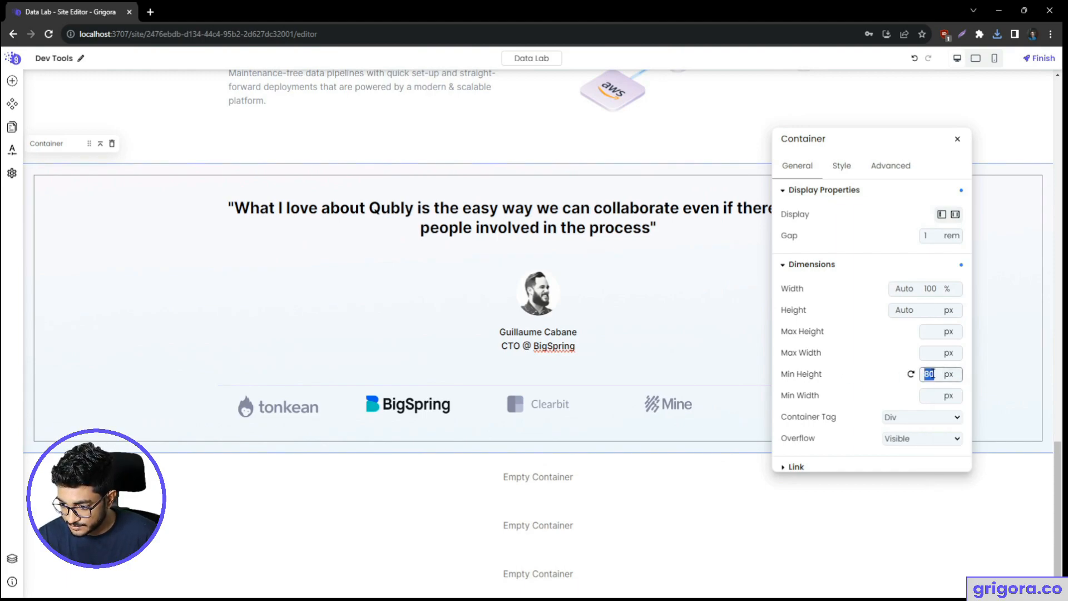
left_click(949, 373)
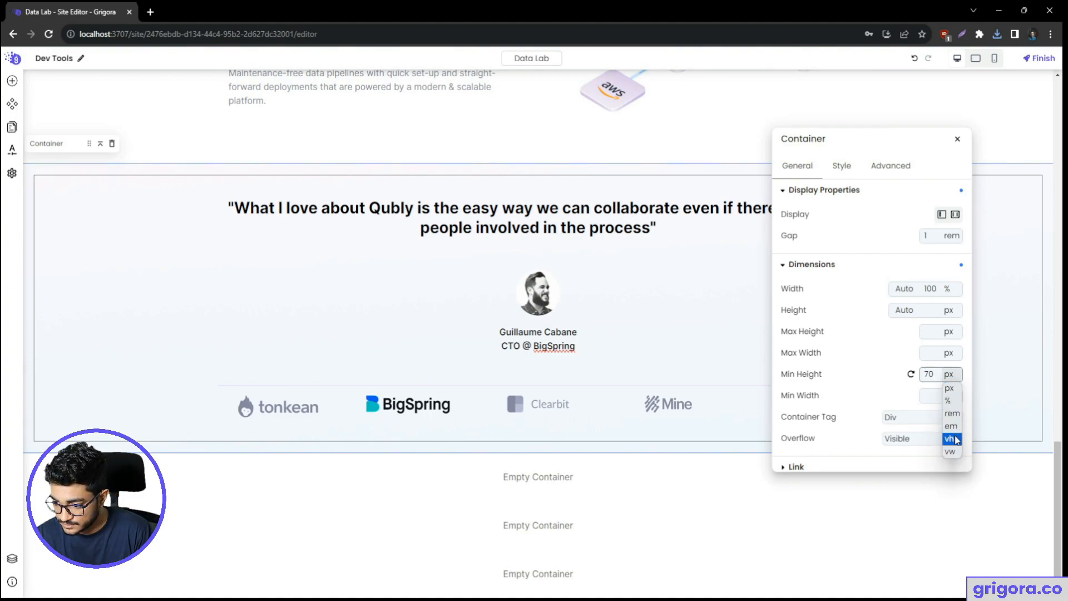
left_click(953, 437)
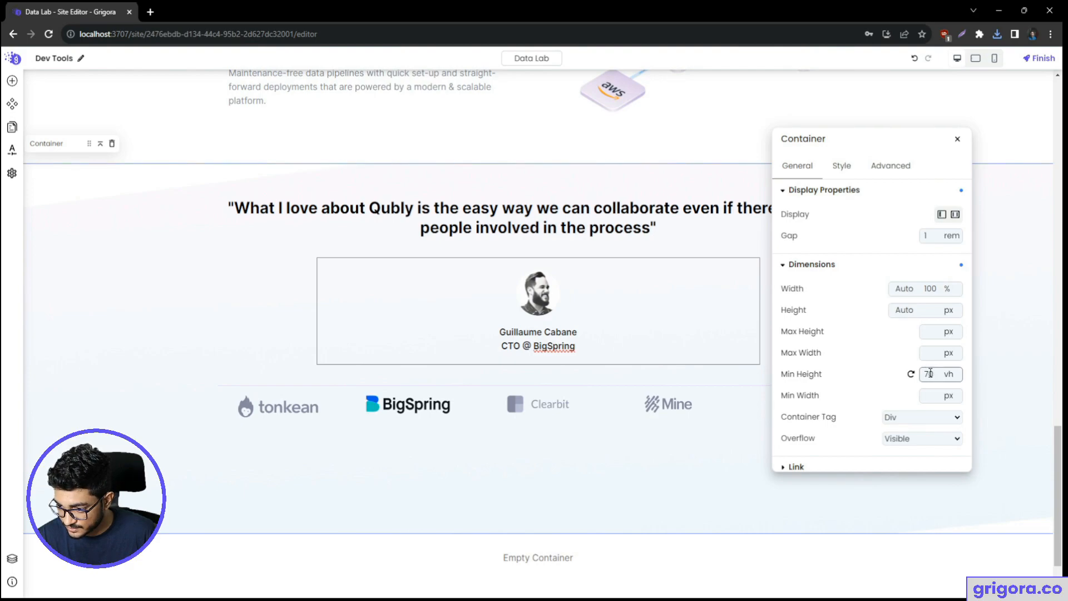
- Try minimum heights of 80 vh and 90 vh on the testimonial container
type("80")
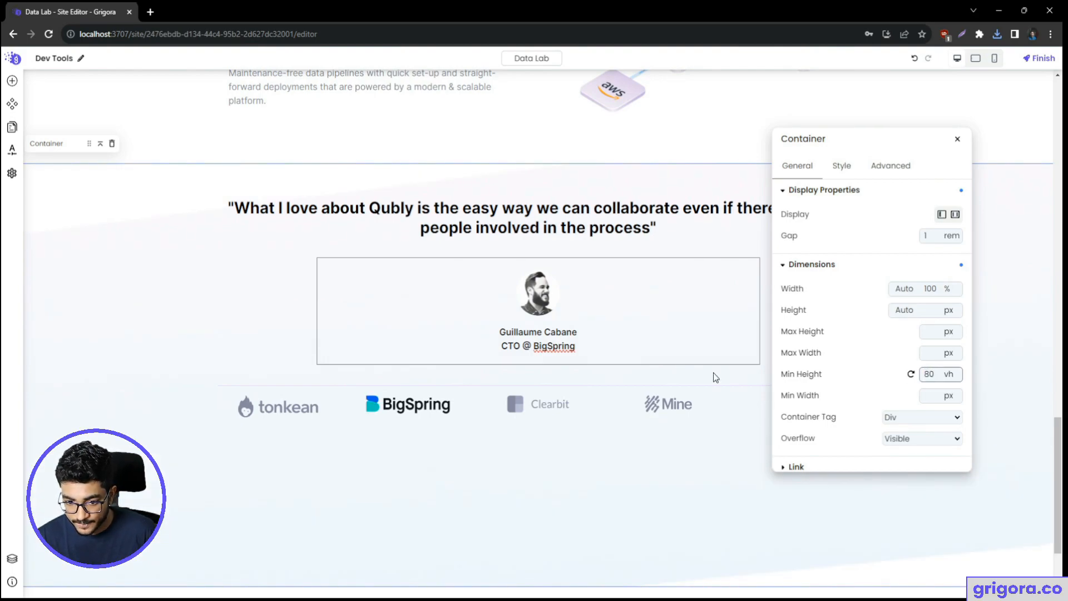
scroll(689, 383, "down", 2)
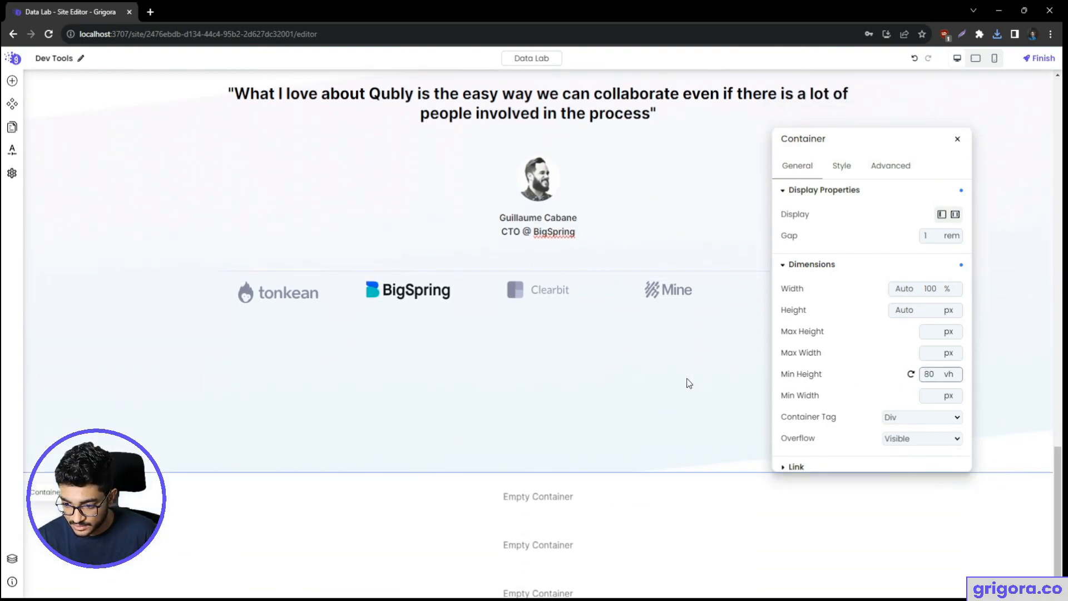
left_click_drag(938, 374, 917, 377)
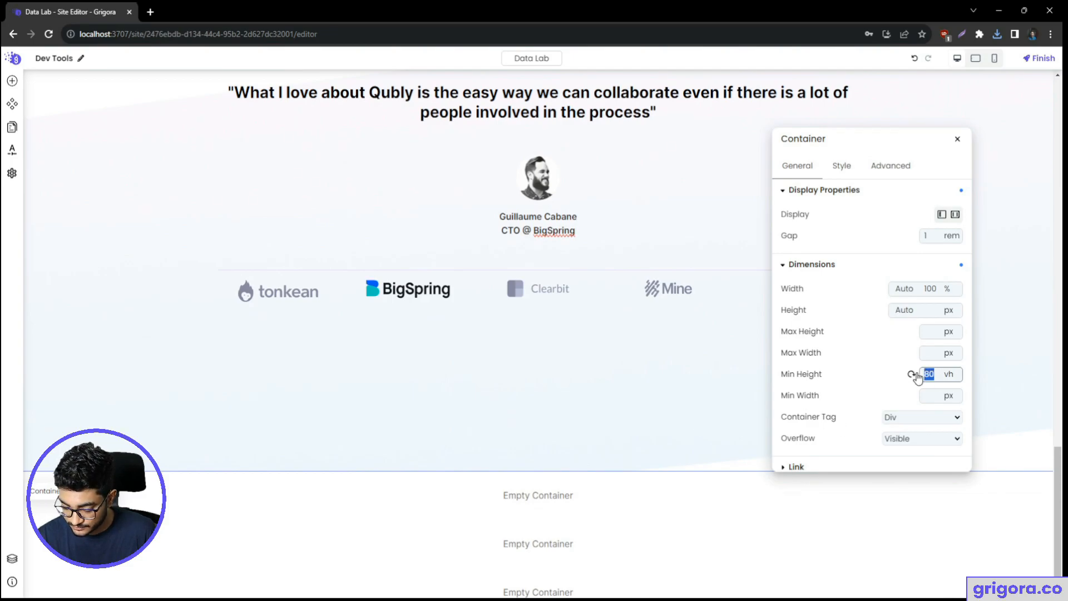
type("90")
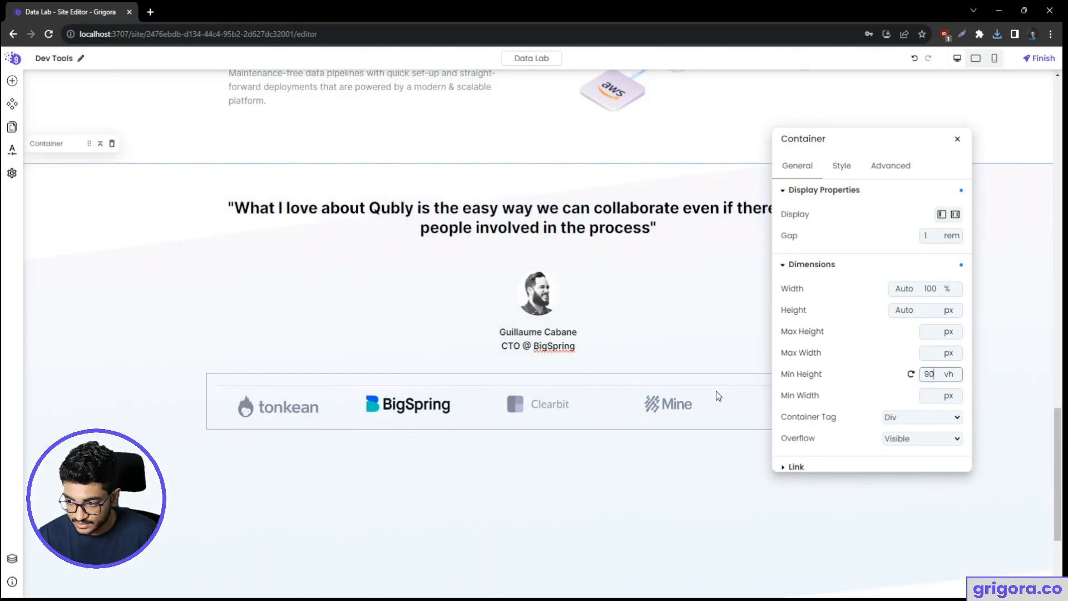
scroll(716, 391, "down", 3)
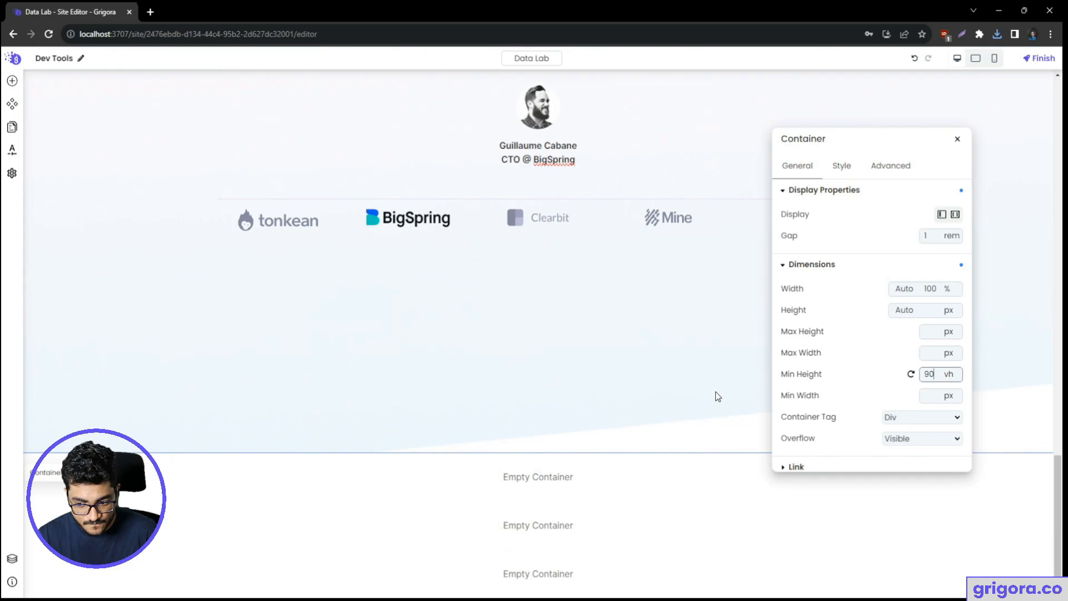
- Set the testimonial container's minimum height to 100 vh and check the section against its background
left_click_drag(935, 375, 913, 377)
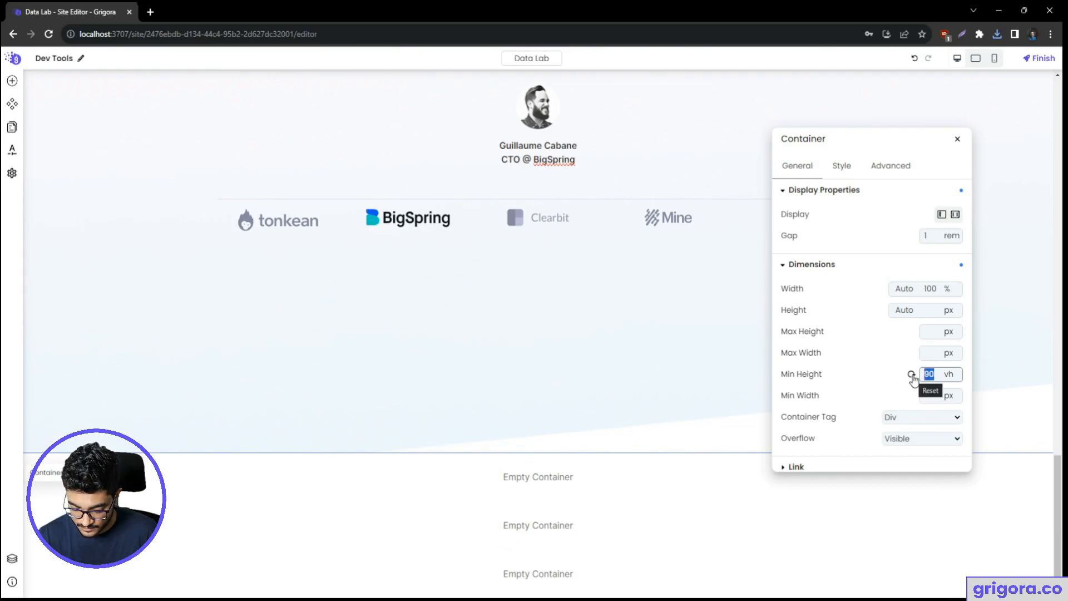
type("100")
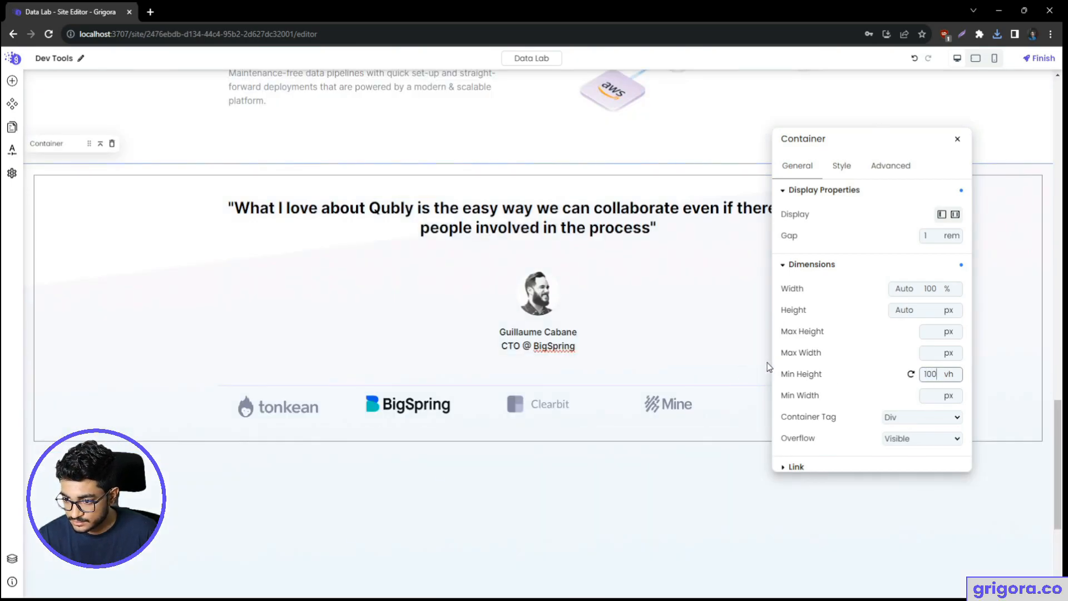
scroll(648, 359, "down", 4)
scroll(649, 362, "up", 4)
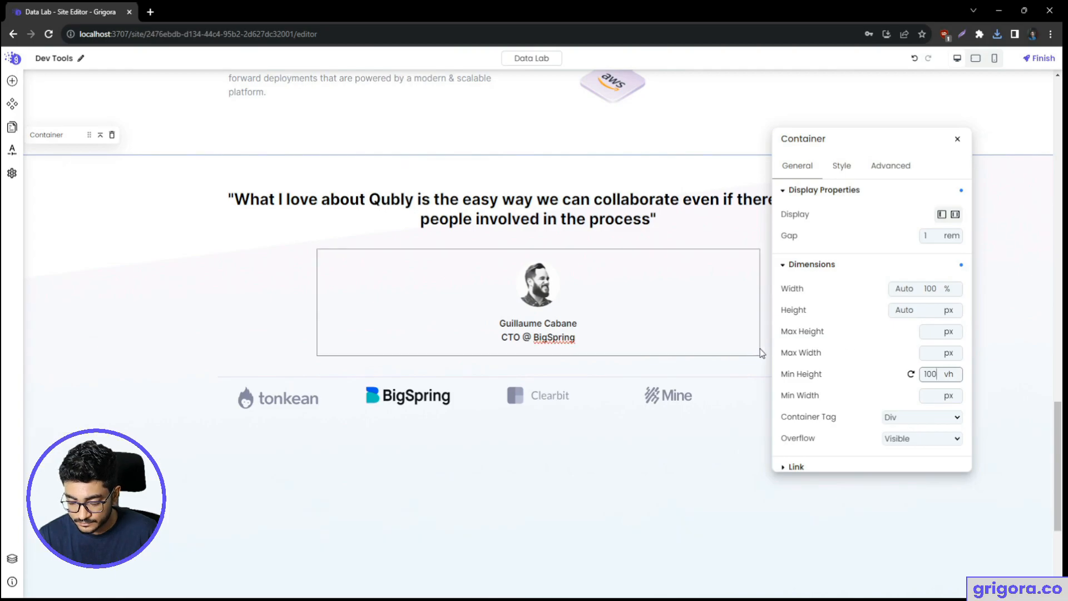
- Switch to the Figma design and move the slanted background shape out of the page frame onto empty canvas
key("alt+Tab")
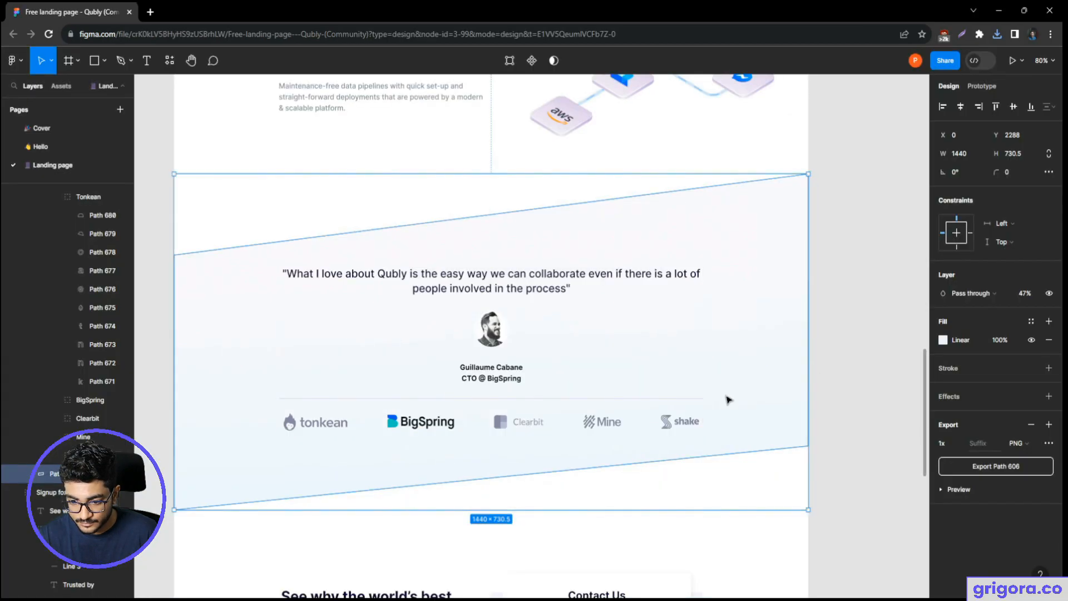
double_click(770, 216)
key("Escape")
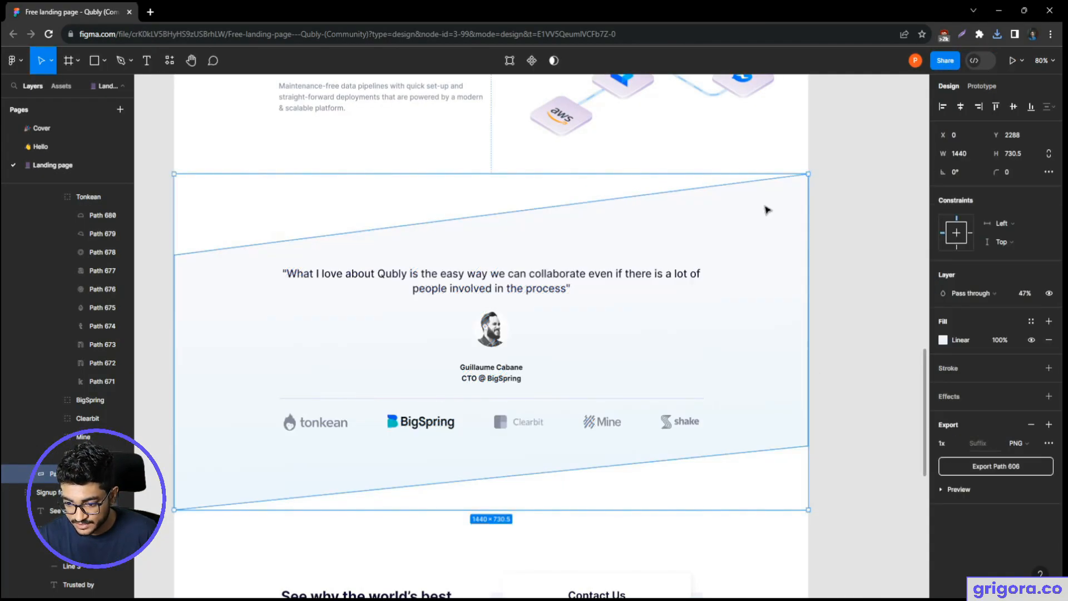
scroll(777, 402, "down", 5)
left_click_drag(830, 398, 501, 384)
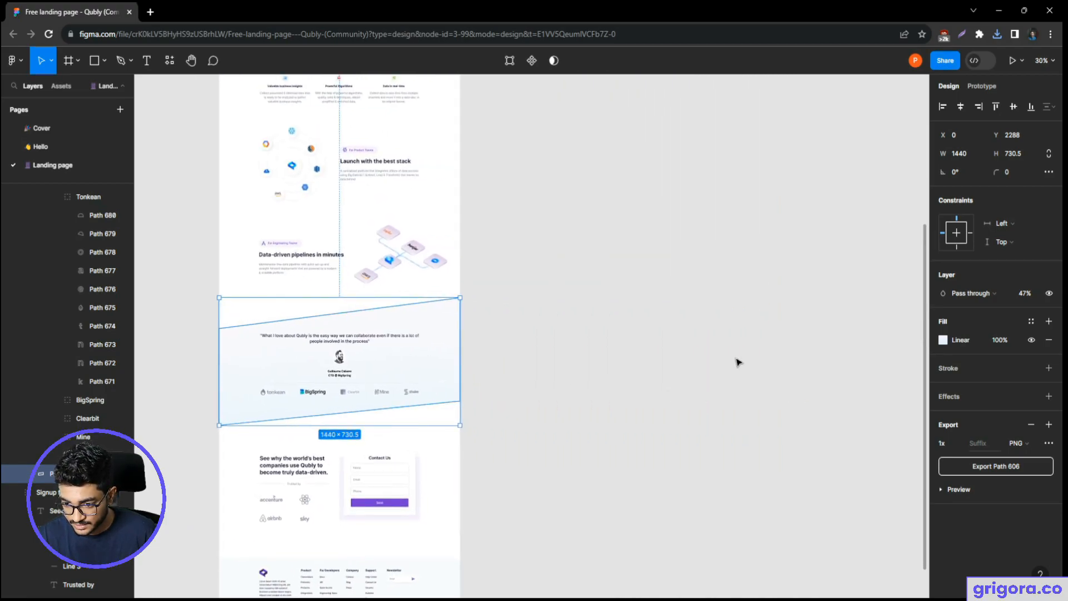
left_click(737, 360)
key("ctrl+z")
left_click_drag(442, 313, 744, 306)
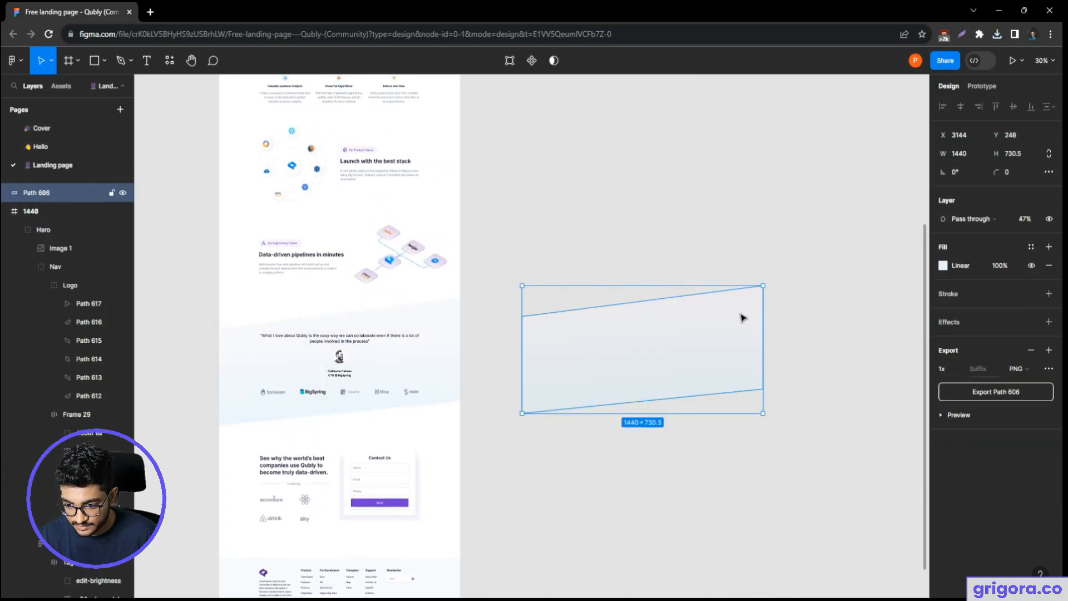
- Edit the slanted shape's vector points, raising both lower corners to make it shorter, with the lower-right point at about Y 532
double_click(684, 394)
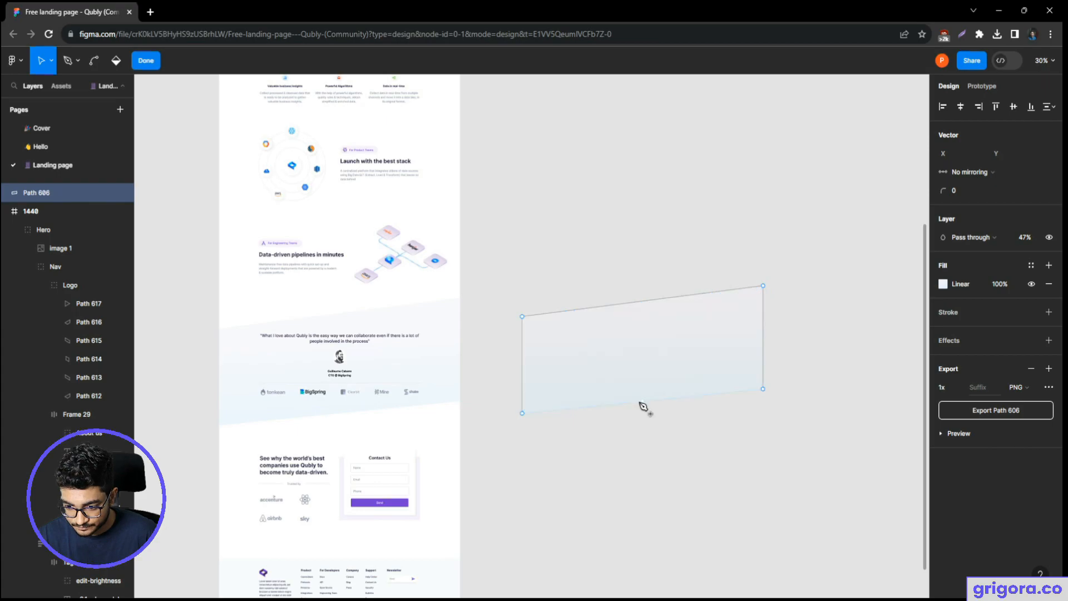
left_click_drag(523, 414, 524, 373)
key("ctrl+z")
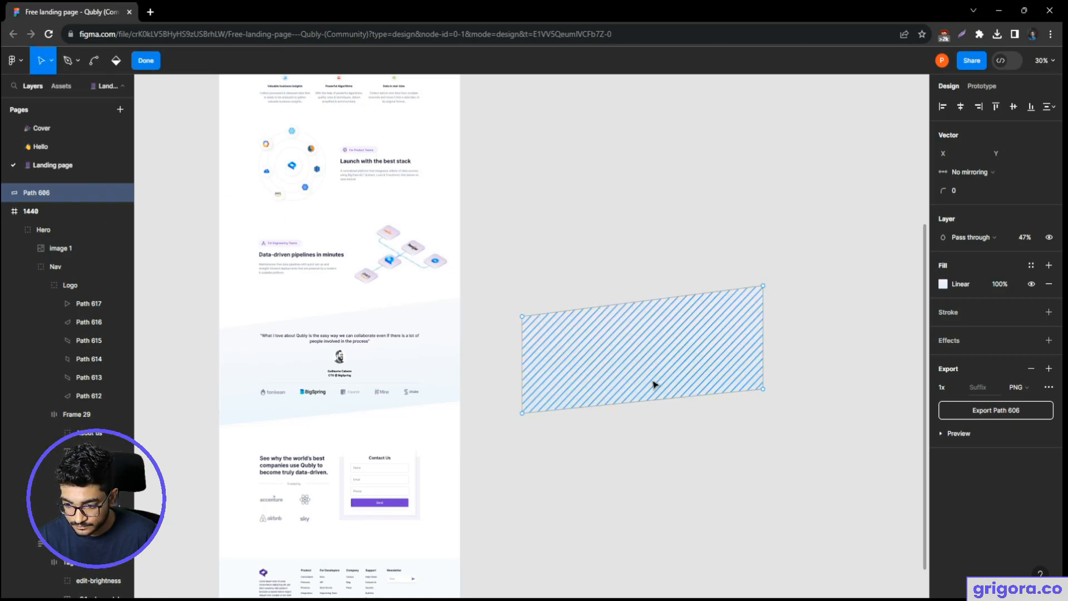
left_click_drag(523, 413, 524, 380)
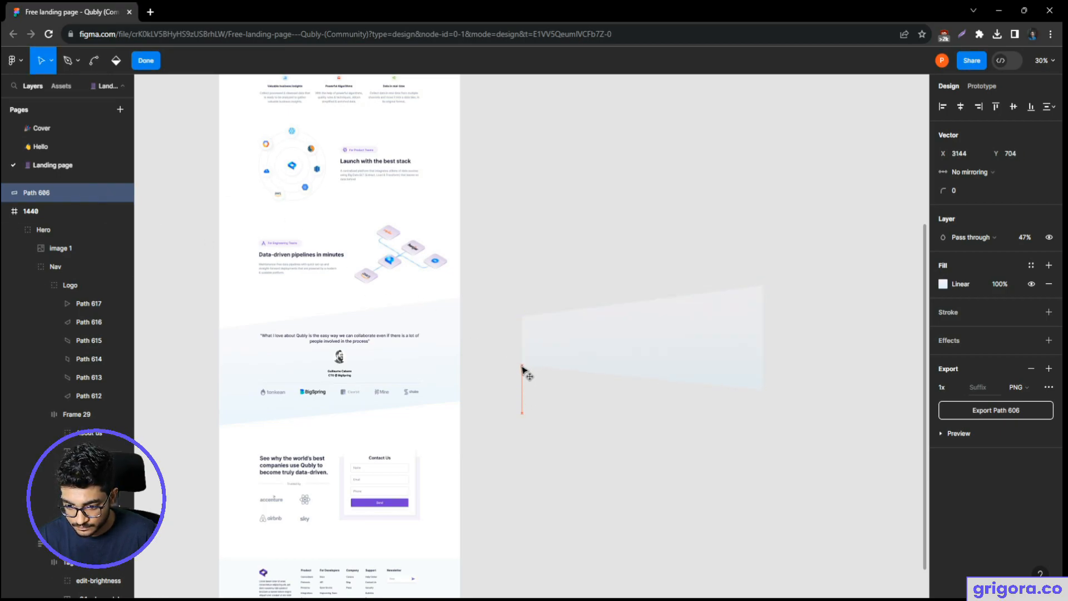
left_click_drag(763, 389, 762, 336)
- Export the shortened Path 606 shape as a PNG and switch to the Grigora site editor
scroll(654, 343, "up", 5)
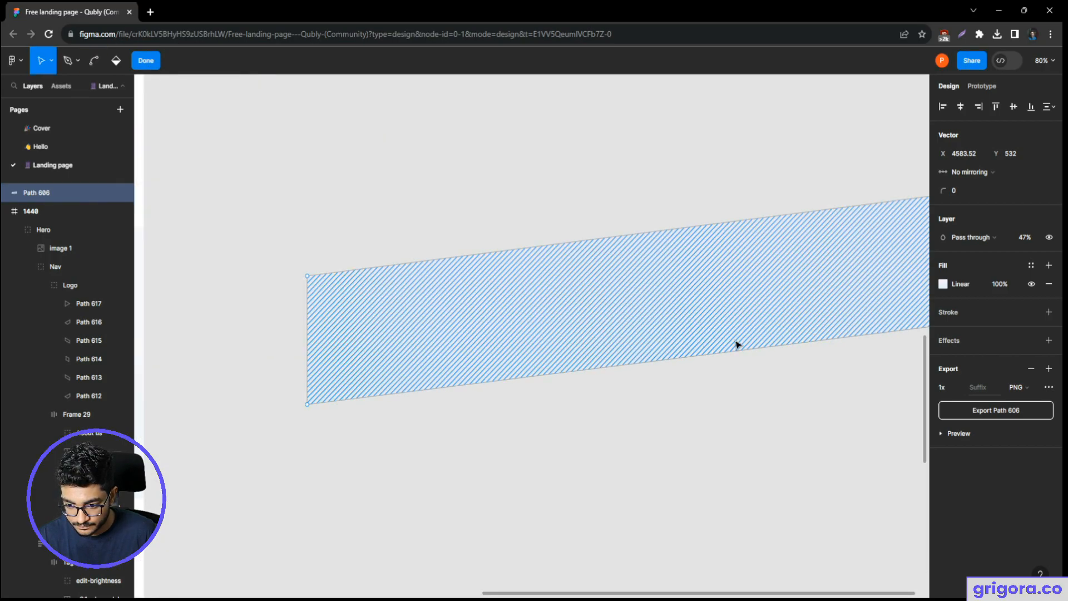
scroll(697, 351, "down", 5)
scroll(686, 346, "down", 5)
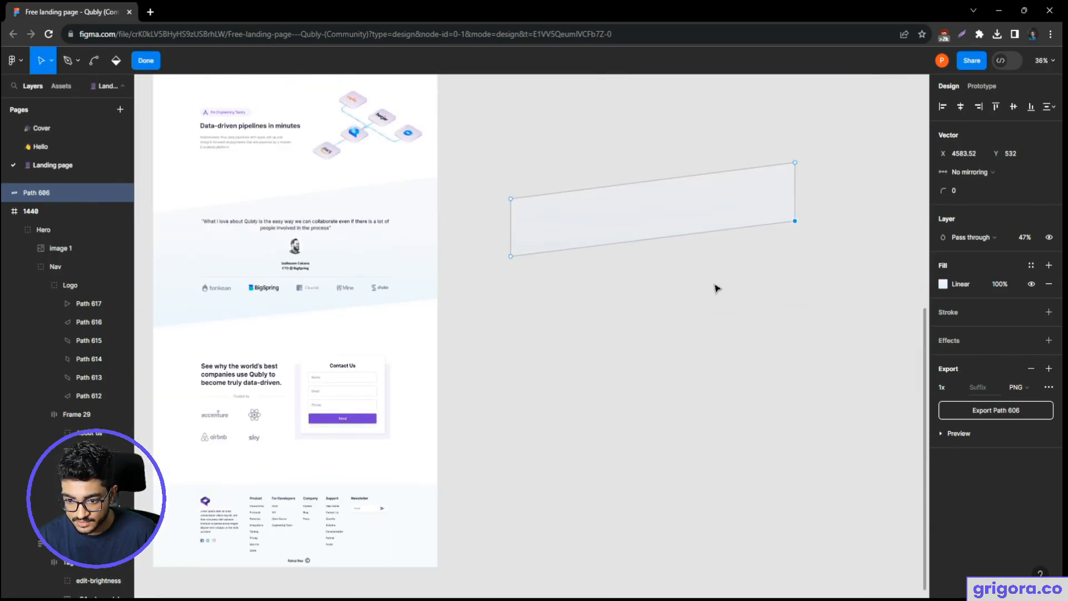
left_click(1011, 408)
key("Return")
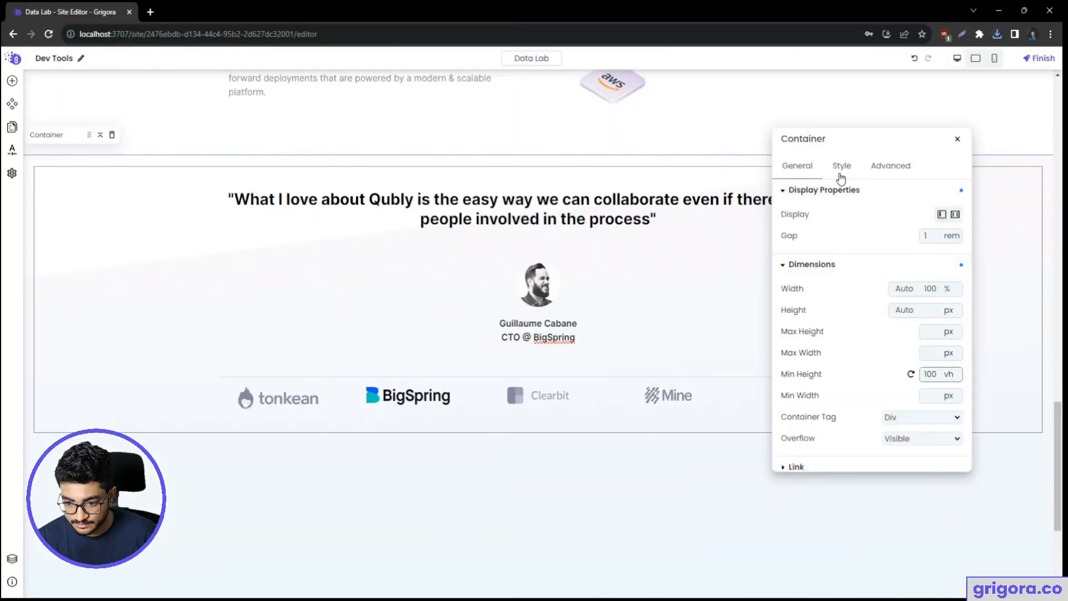
- Replace the testimonial container's background image with the newly exported slanted shape and check how it fits the section
left_click(840, 178)
left_click(873, 446)
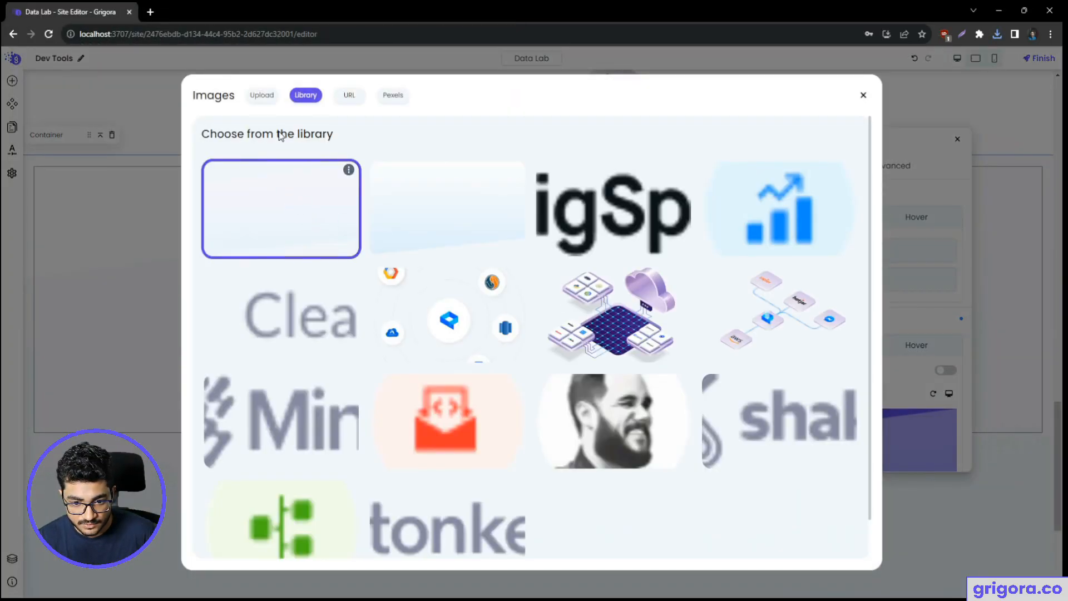
left_click(261, 94)
left_click(533, 371)
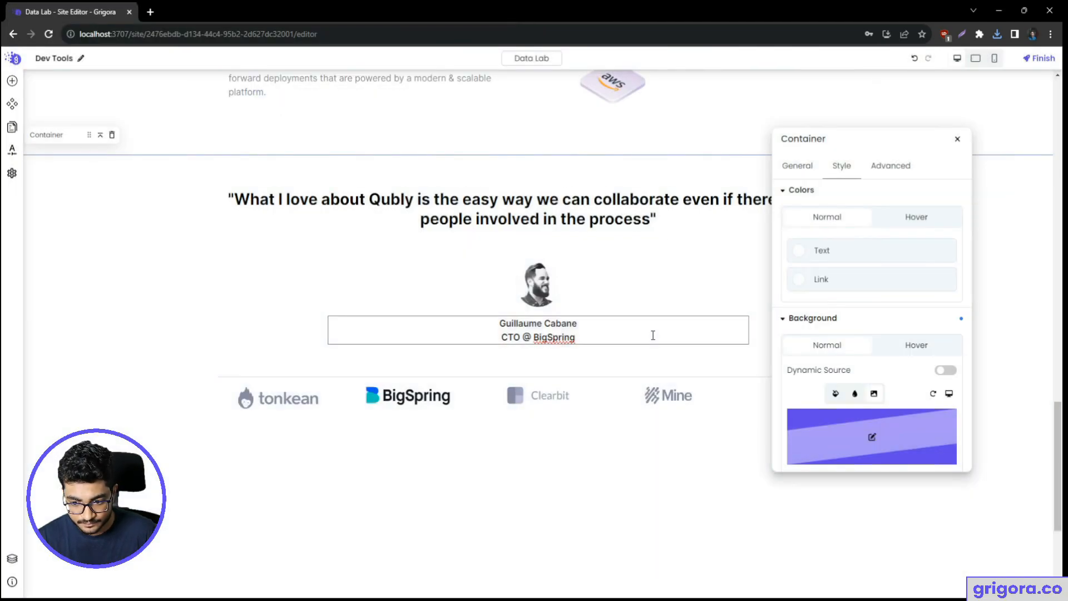
scroll(652, 336, "down", 3)
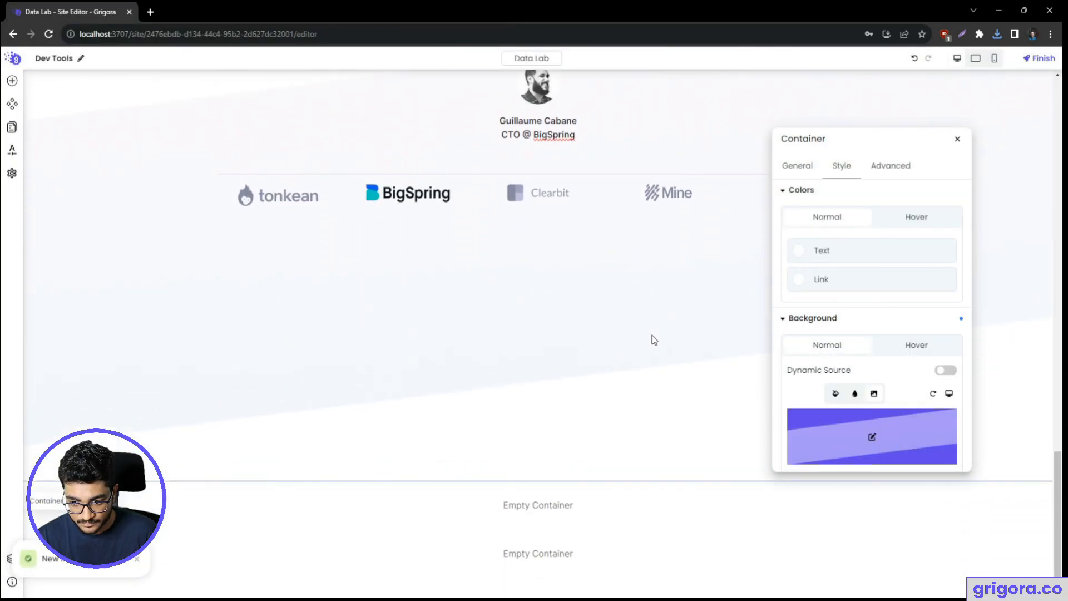
scroll(652, 340, "up", 5)
- Set the testimonial container's minimum height to 60 vh and check the section against its background
left_click(780, 168)
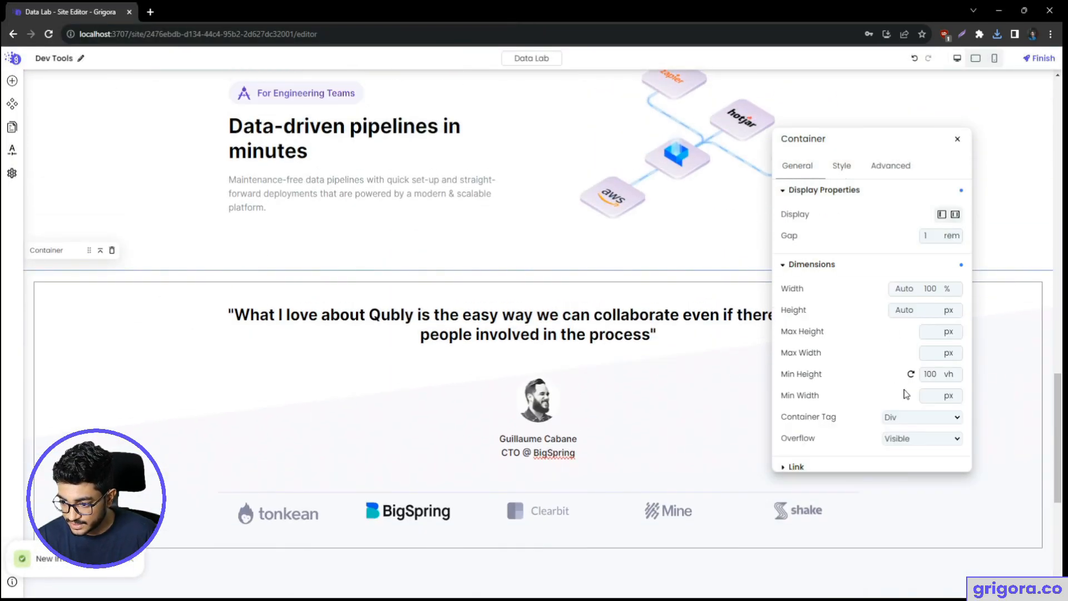
left_click_drag(939, 374, 923, 374)
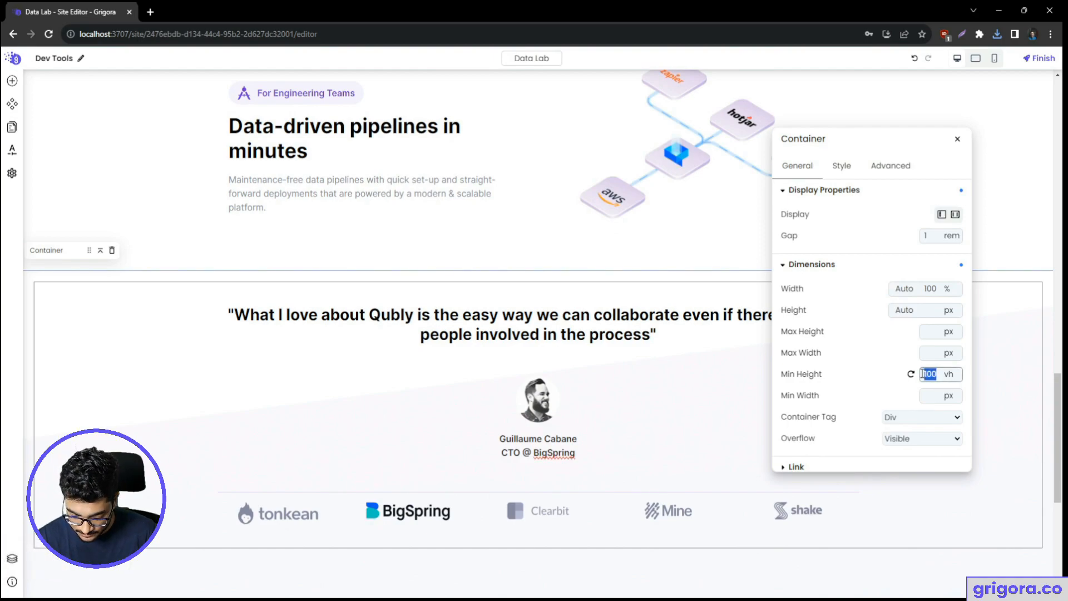
type("160")
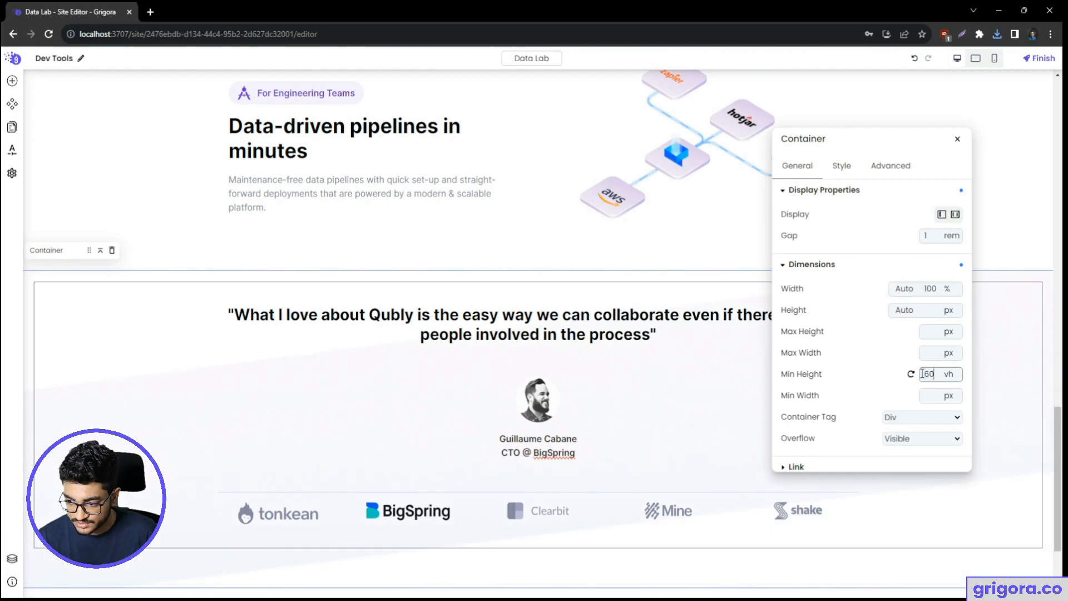
scroll(585, 446, "down", 3)
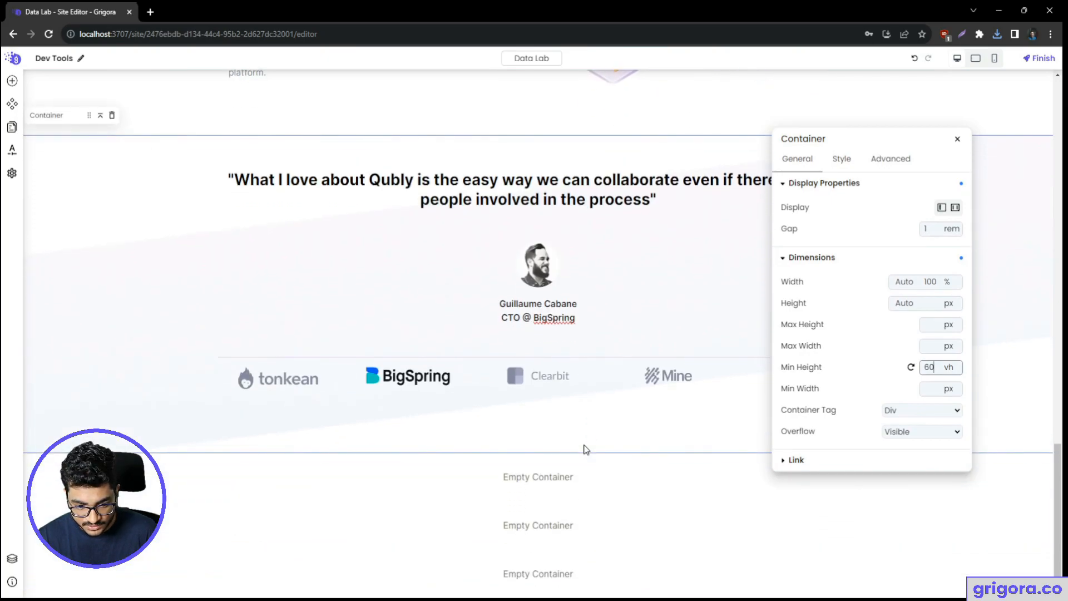
- Switch to the Figma design and undo the last vector point edits on the slanted background shape
key("alt+Tab")
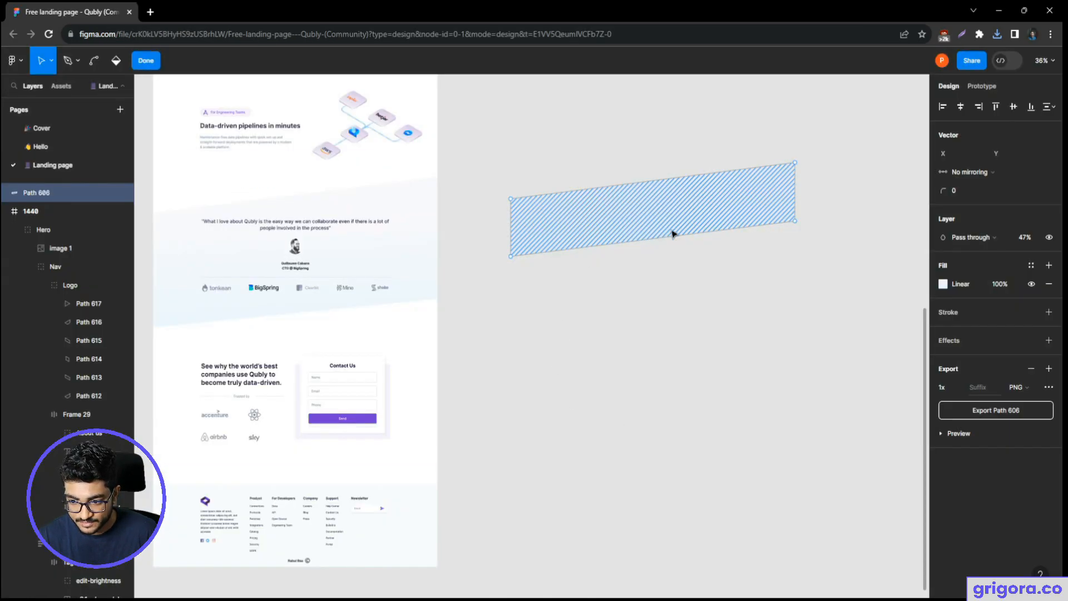
key("ctrl+z")
key("ctrl+z")
key("ctrl+z")
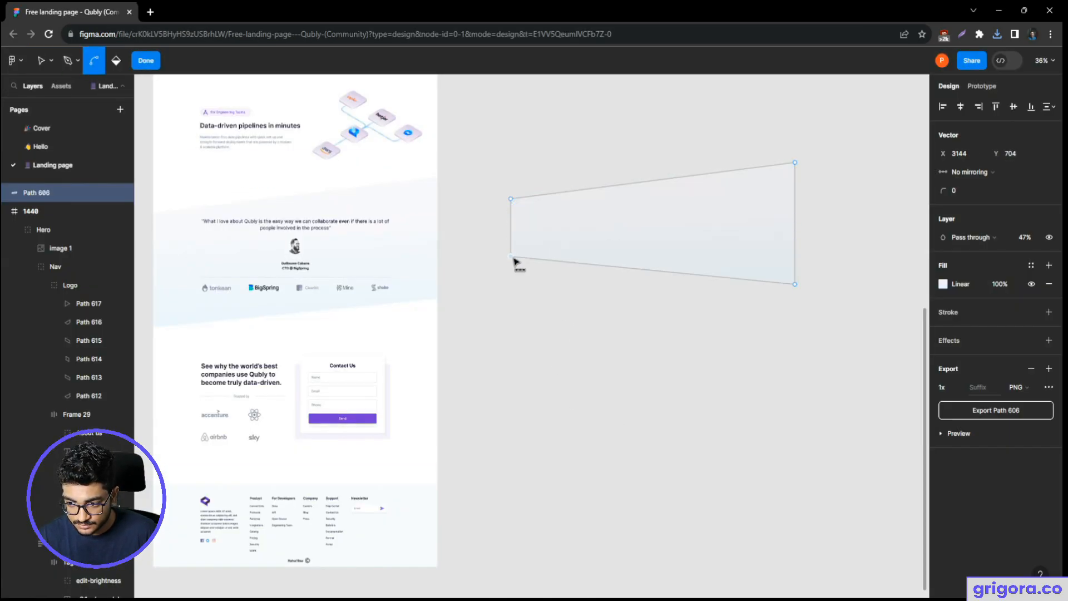
- Lower the slanted shape's lower-left vector point and raise its lower-right point to give the bottom edge the same slant as the top
left_click_drag(511, 257, 512, 280)
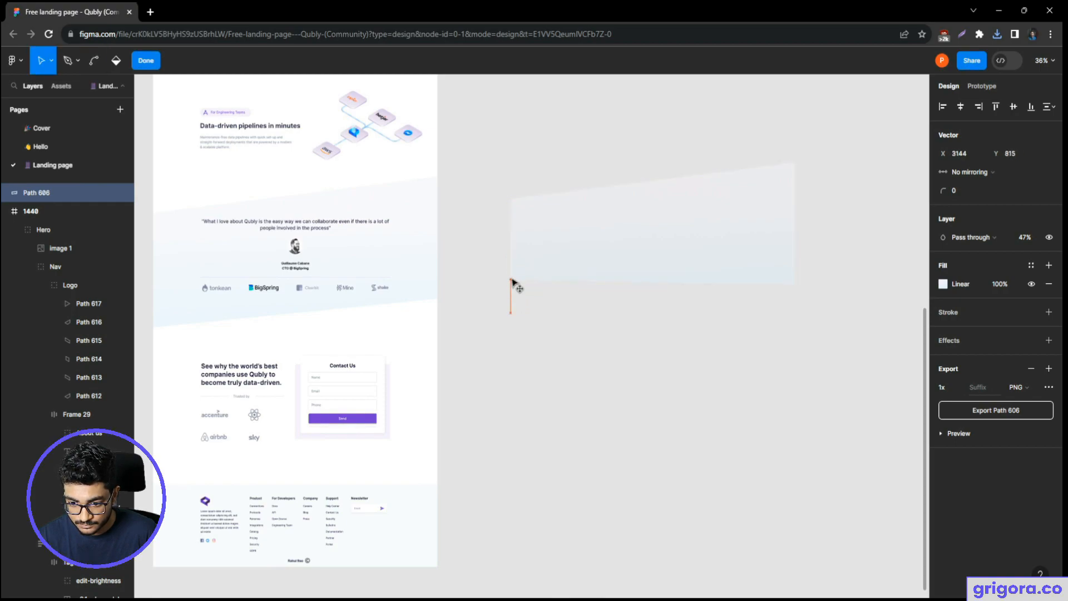
left_click_drag(794, 286, 795, 255)
key("ctrl+z")
left_click(787, 263)
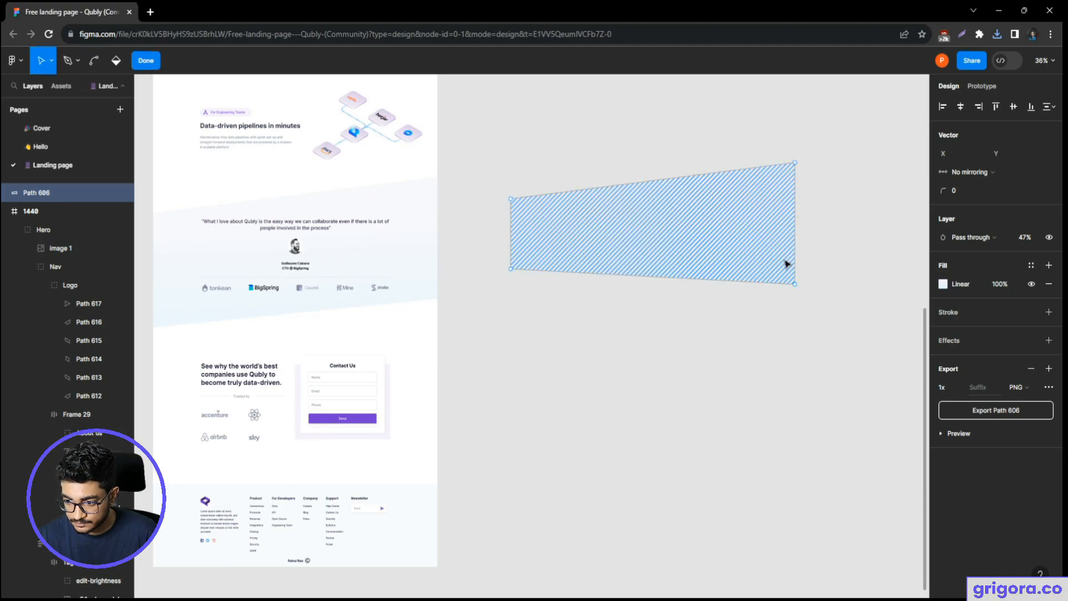
left_click_drag(794, 280, 795, 234)
left_click(770, 309)
left_click_drag(510, 272, 510, 275)
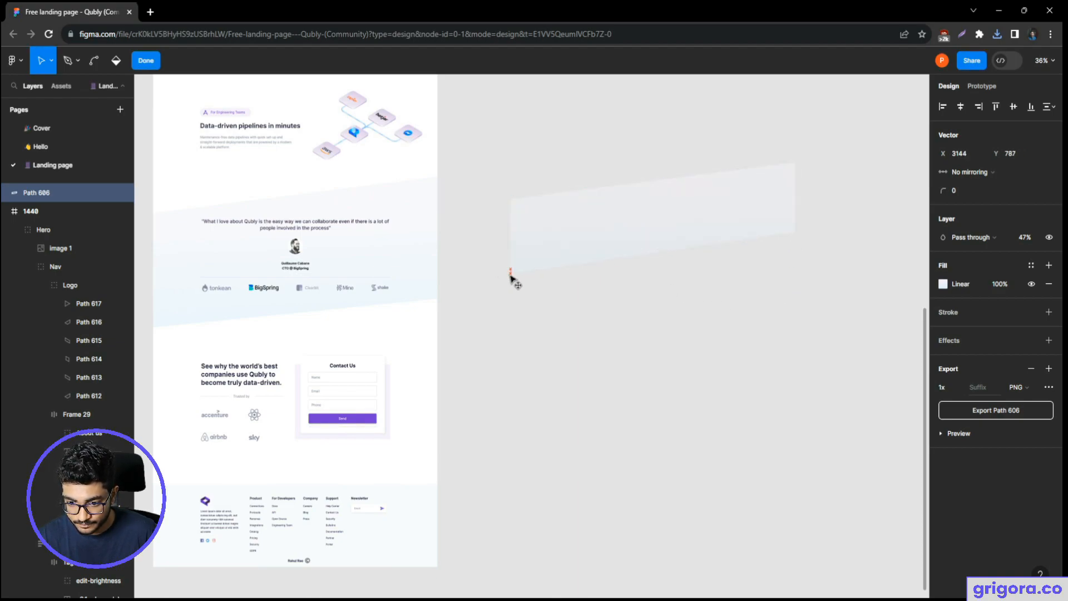
- Move the slanted shape's lower-right vector point down to about Y 630
left_click(791, 226)
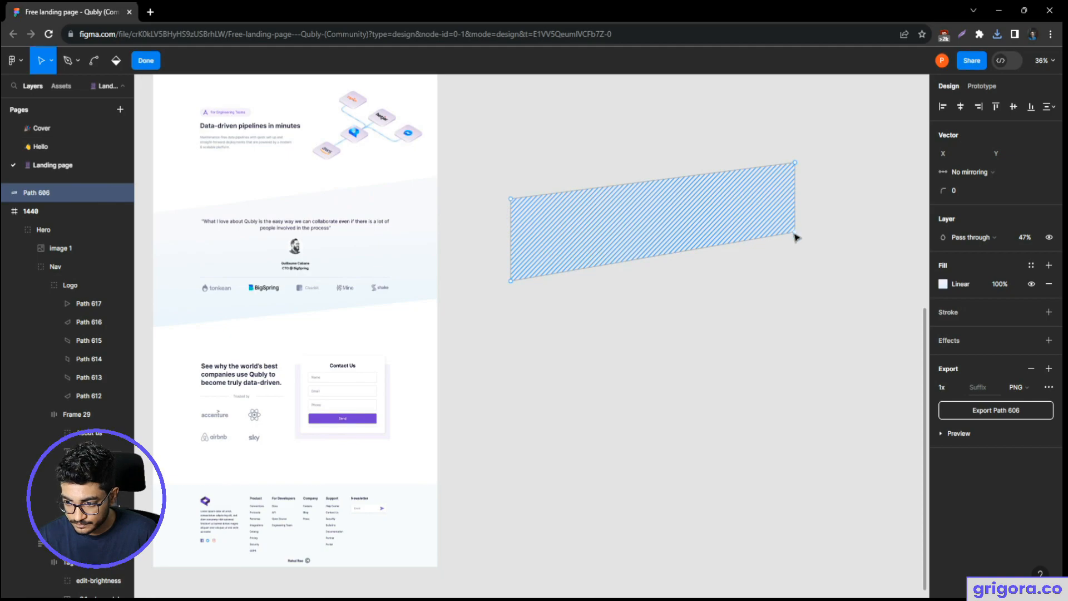
left_click(795, 234)
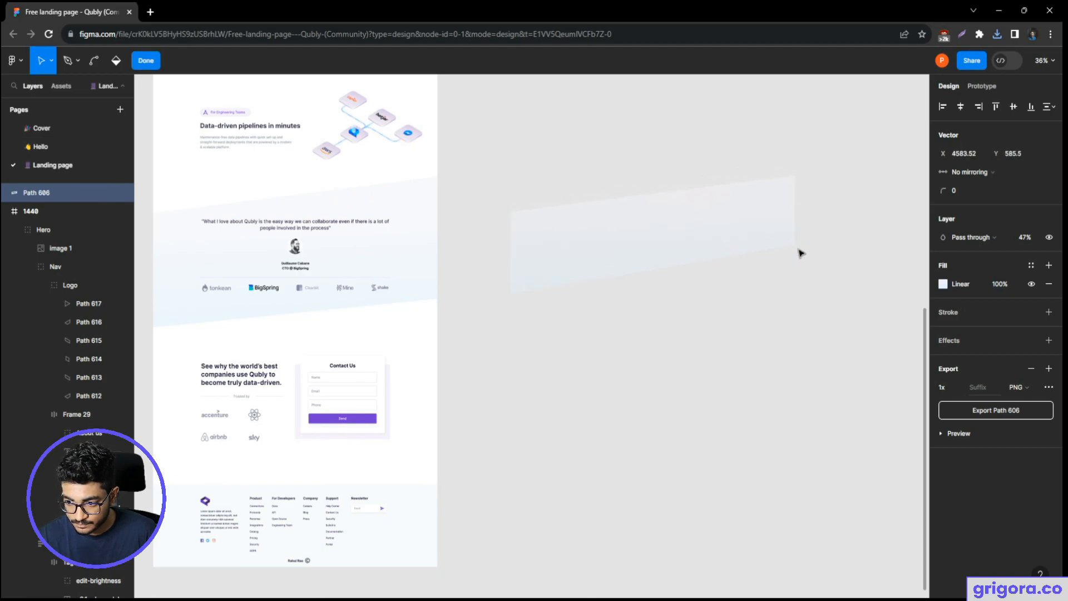
left_click(786, 226)
left_click_drag(798, 236, 797, 242)
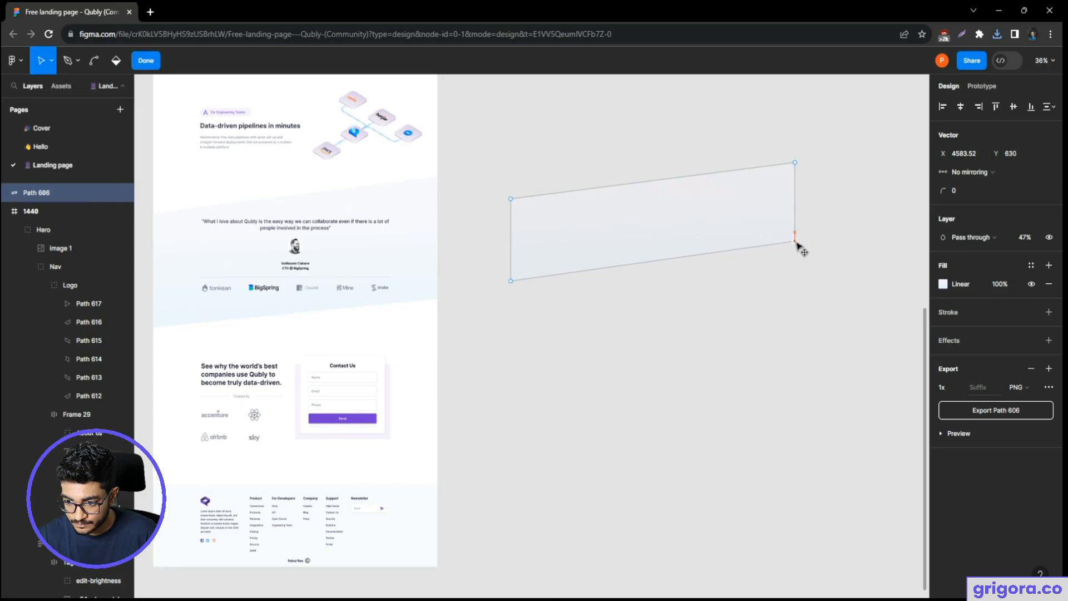
left_click(779, 307)
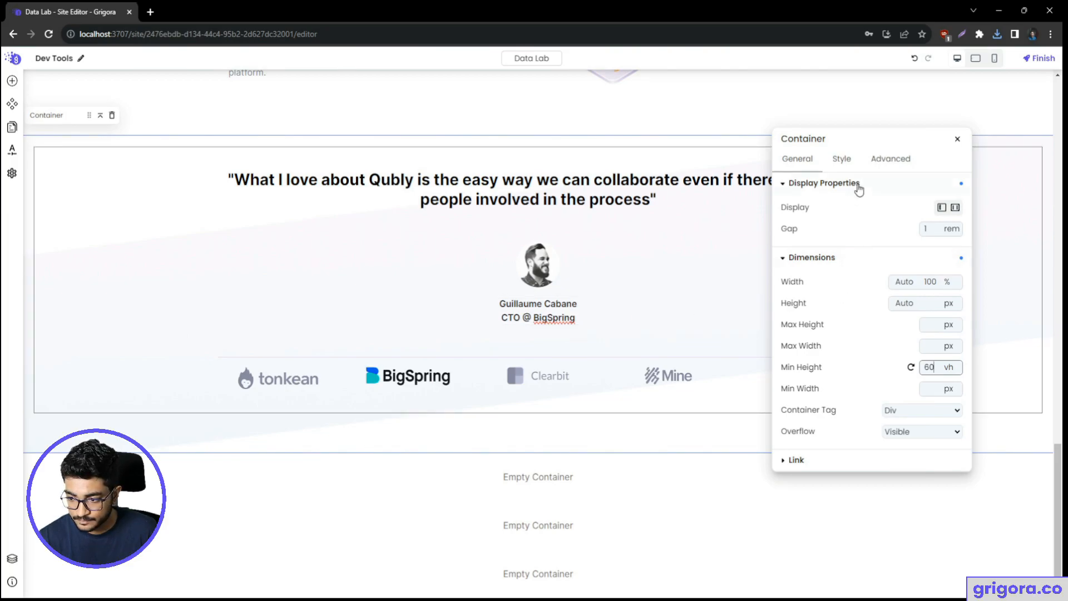
- Upload the re-exported slanted shape as the testimonial container's background image in the Grigora site editor
left_click(842, 159)
left_click(875, 426)
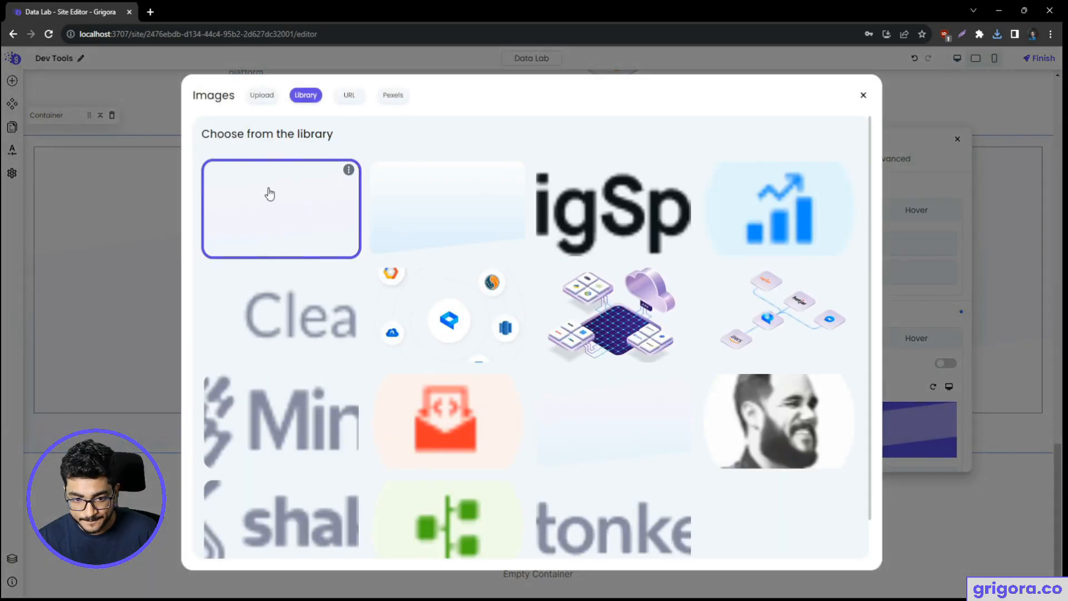
left_click(265, 96)
left_click(547, 370)
double_click(172, 113)
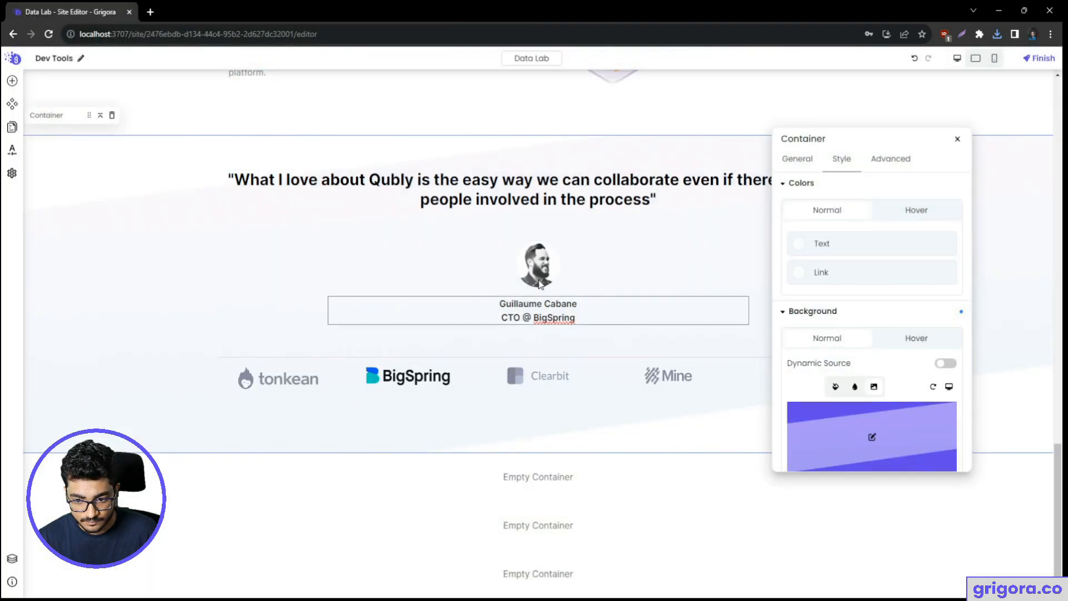
- Try a minimum height of 80 vh on the testimonial container, settle on 90 vh, and check the background's extent
left_click(798, 159)
double_click(921, 369)
type("80")
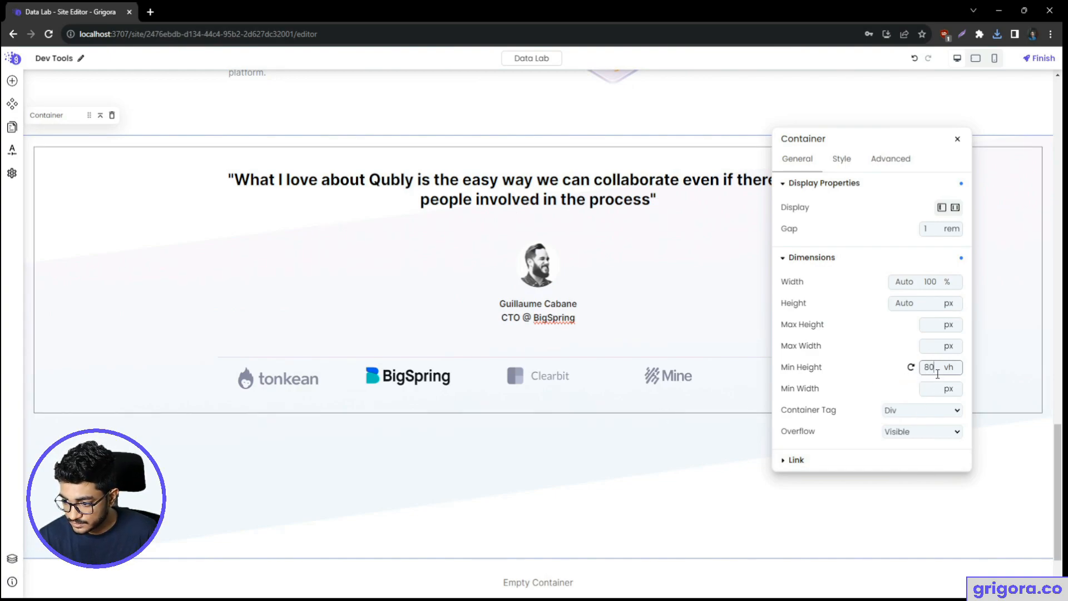
type("90")
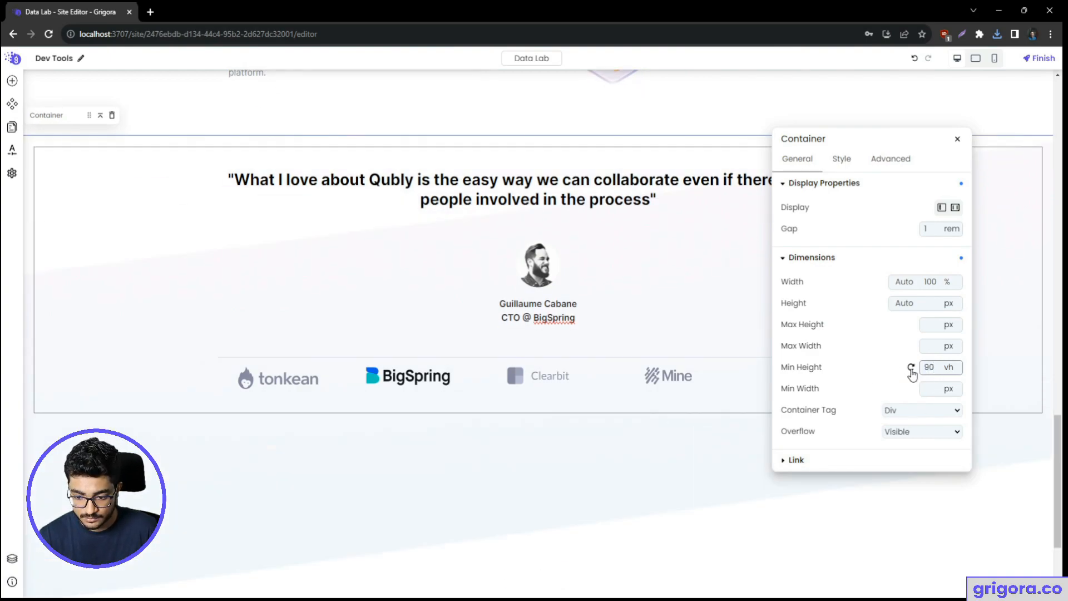
scroll(496, 465, "up", 2)
scroll(496, 465, "down", 4)
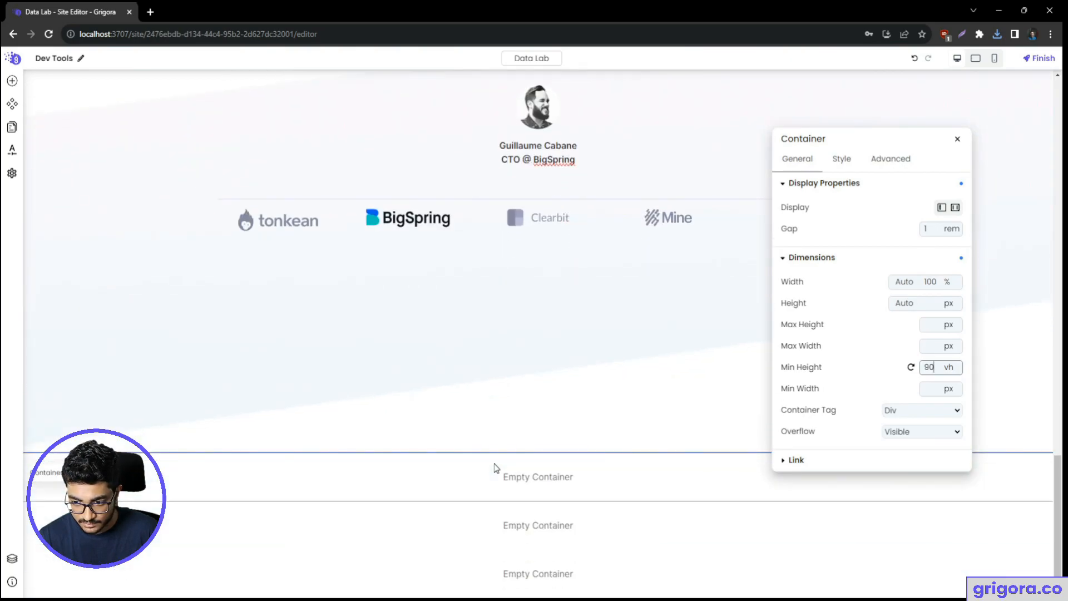
scroll(495, 465, "up", 5)
- Set the minimum height of the inner testimonial section, Section 1, to 100 % and check that it fills its container
left_click(144, 312)
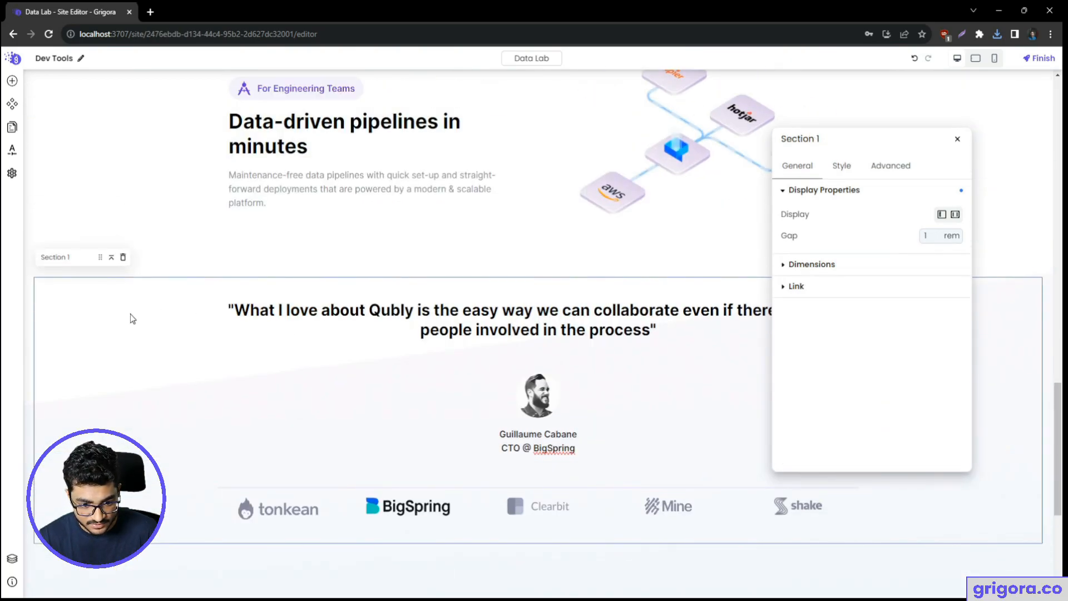
left_click(839, 267)
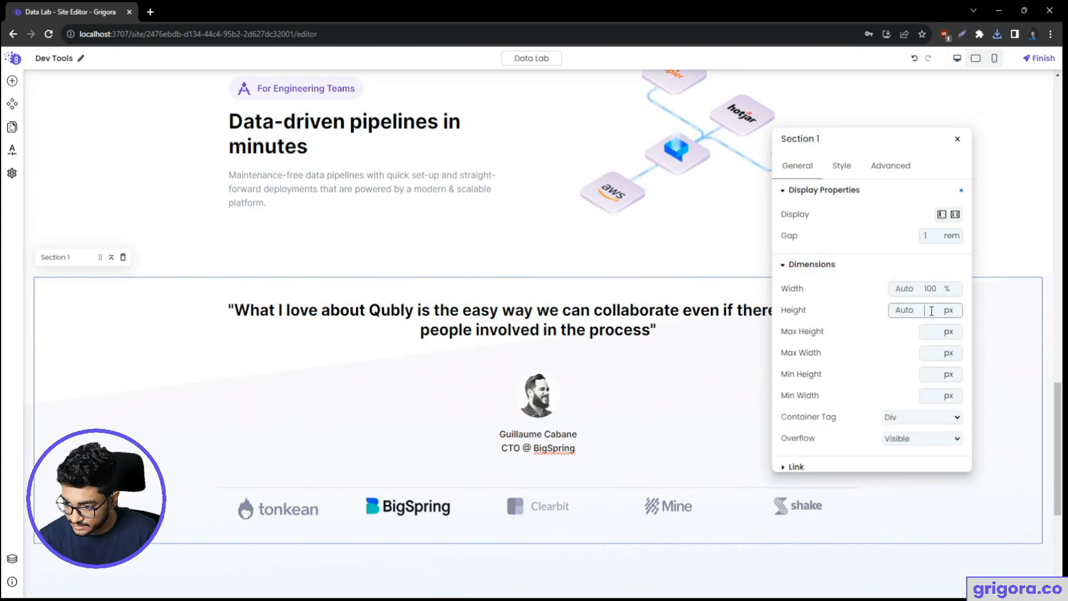
left_click(934, 373)
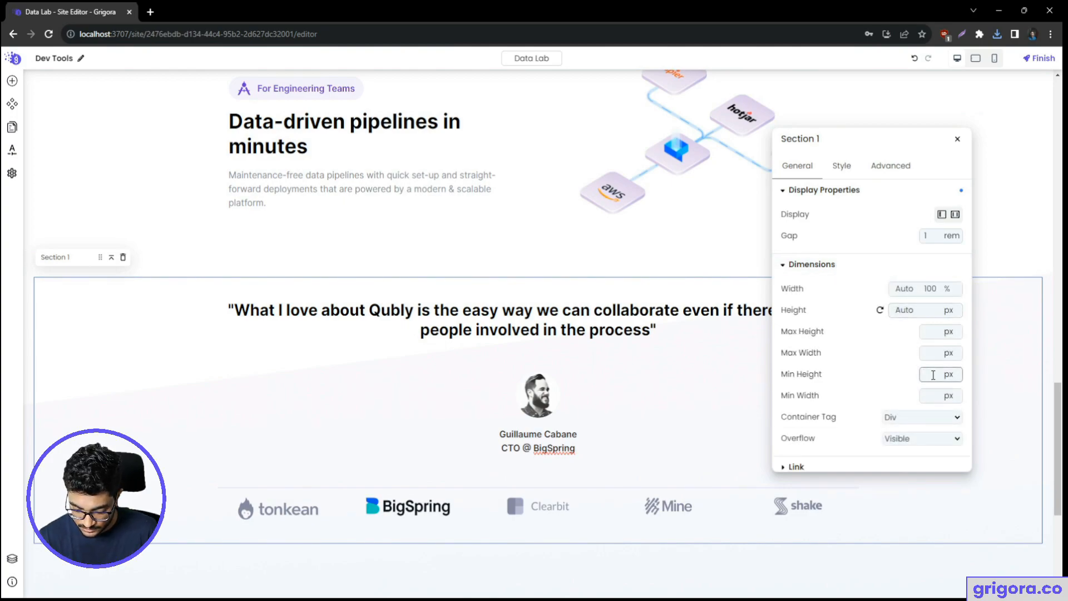
left_click(949, 374)
left_click(950, 402)
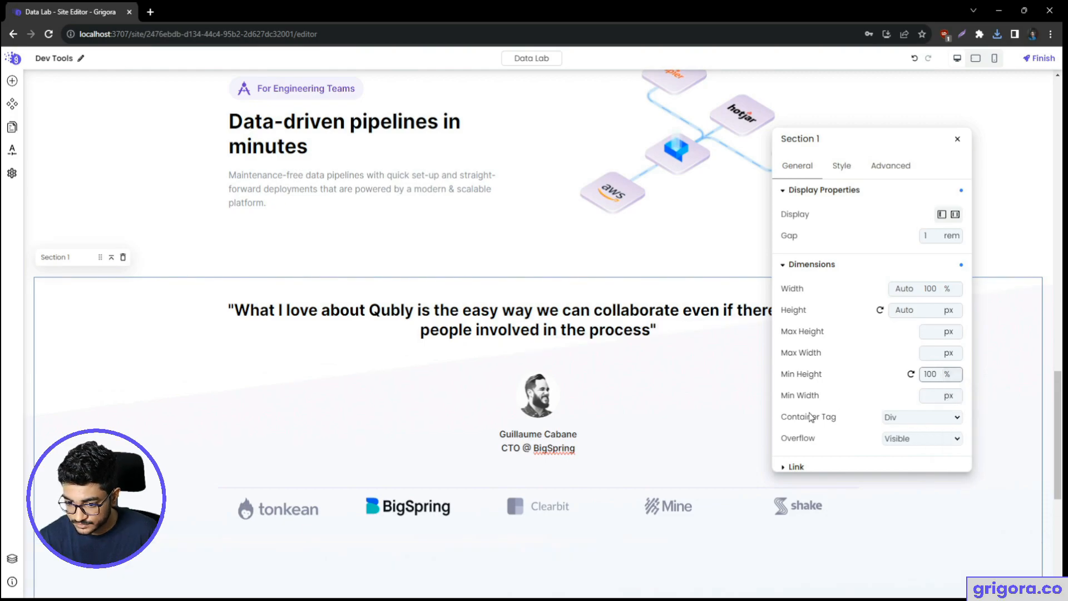
scroll(527, 456, "down", 4)
scroll(531, 484, "down", 2)
scroll(526, 482, "up", 3)
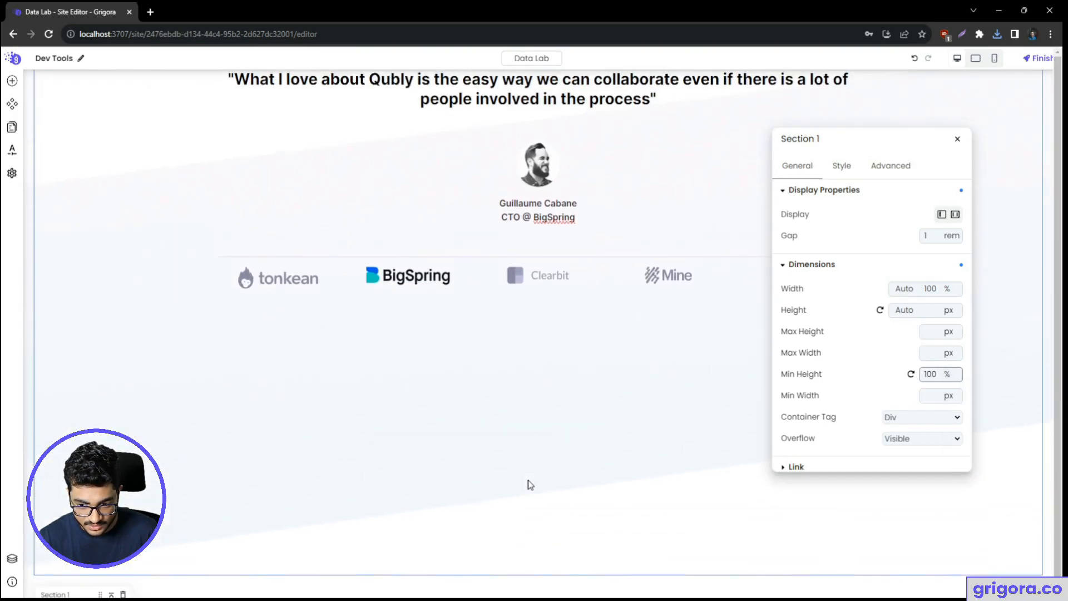
- Switch Section 1 to flex display, centre its content vertically, and check the testimonial layout over the slanted background
left_click(955, 214)
left_click(938, 302)
scroll(482, 384, "down", 3)
scroll(482, 384, "up", 7)
scroll(482, 384, "down", 1)
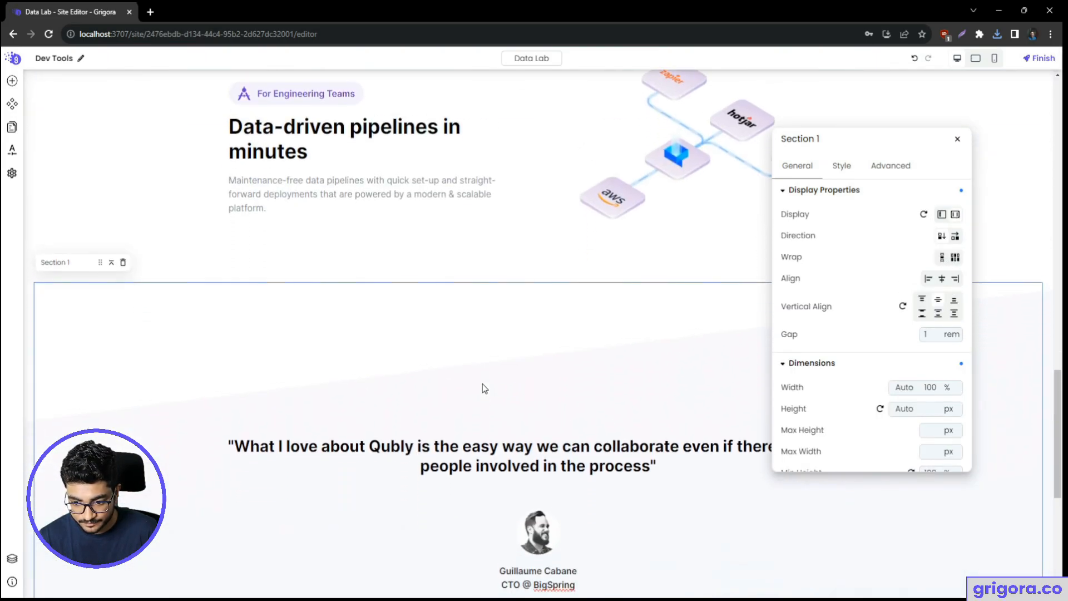
left_click(31, 295)
scroll(45, 295, "down", 3)
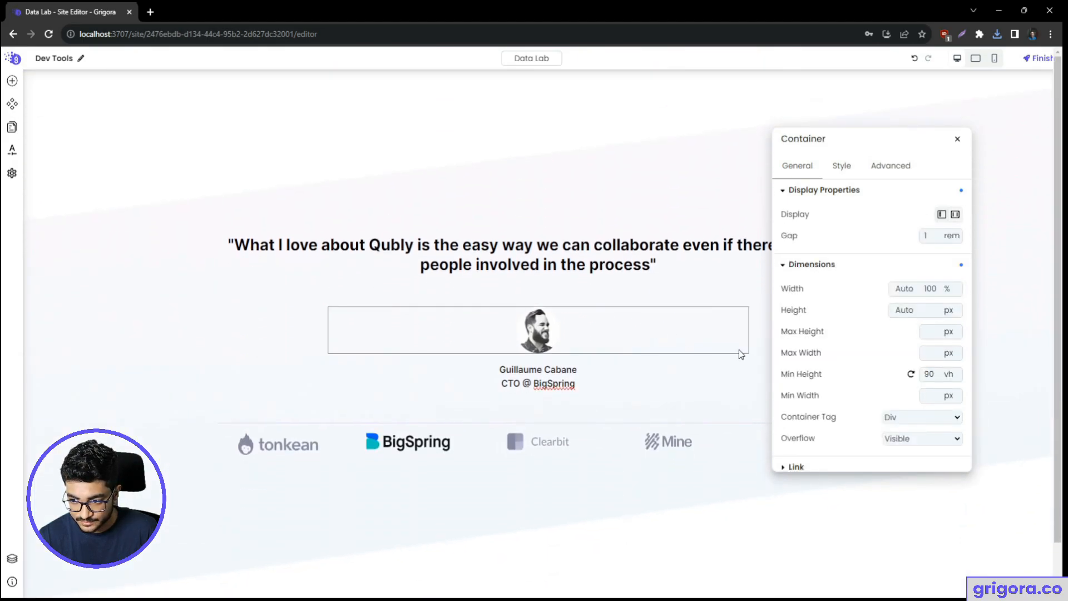
scroll(740, 352, "up", 3)
scroll(740, 352, "down", 5)
scroll(679, 340, "up", 3)
- Examine the Figma design below the testimonial, covering the contact form, trusted-by logos and footer, and compare it with the Grigora page
key("alt+Tab")
scroll(452, 346, "left", 1)
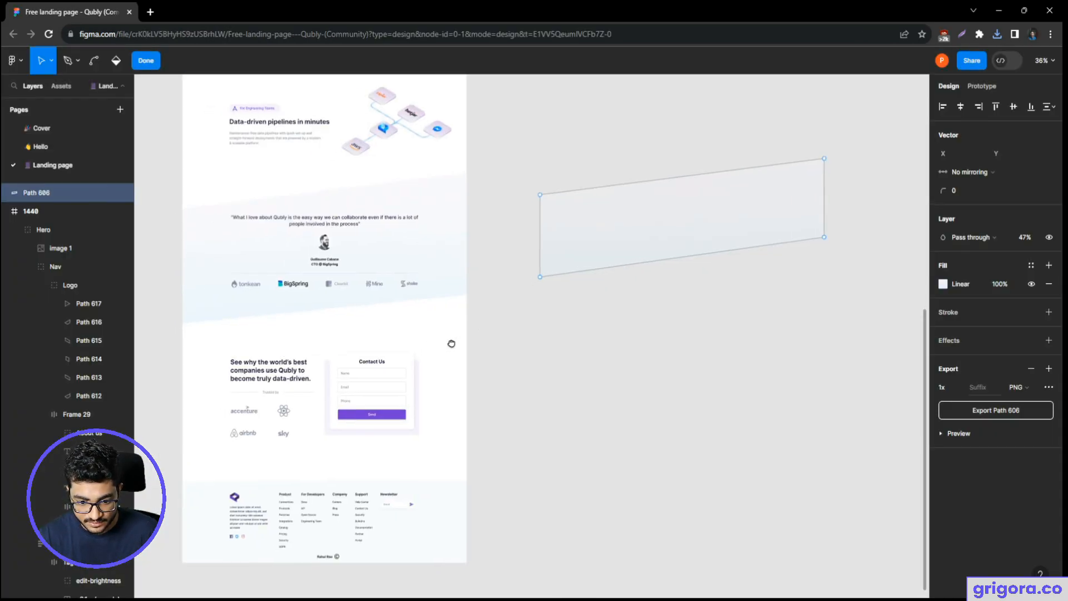
scroll(608, 370, "up", 5)
scroll(532, 423, "down", 3)
scroll(531, 423, "left", 2)
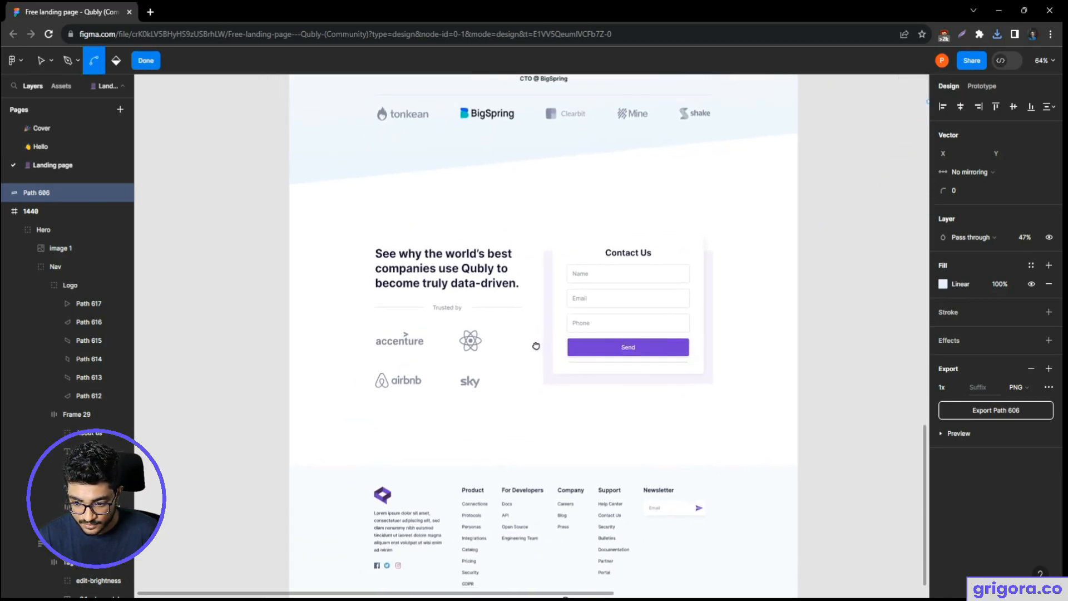
key("alt+Tab")
key("alt+Tab")
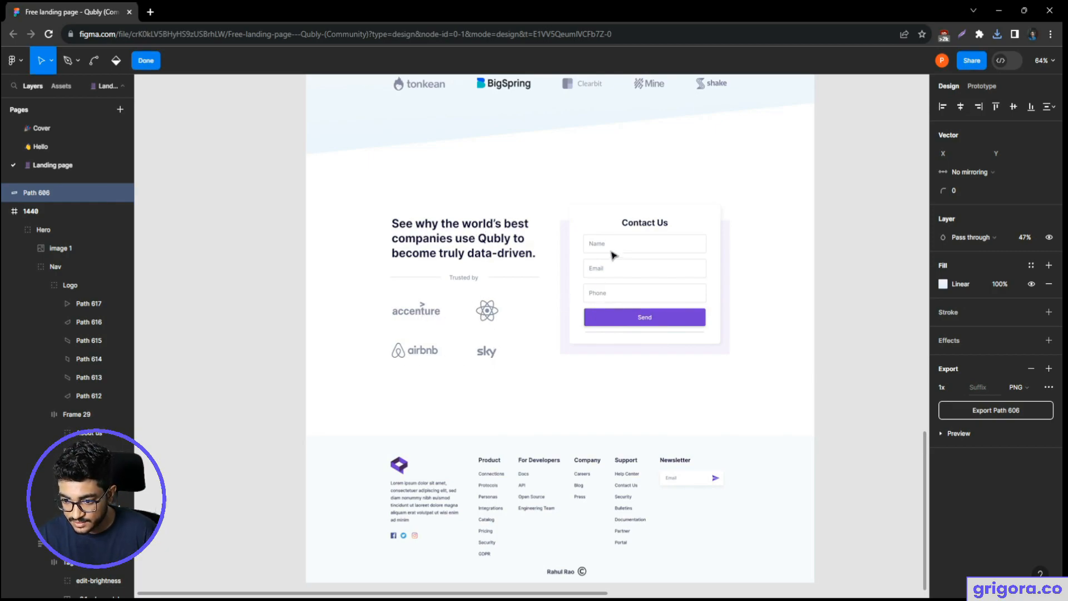
key("alt+Tab")
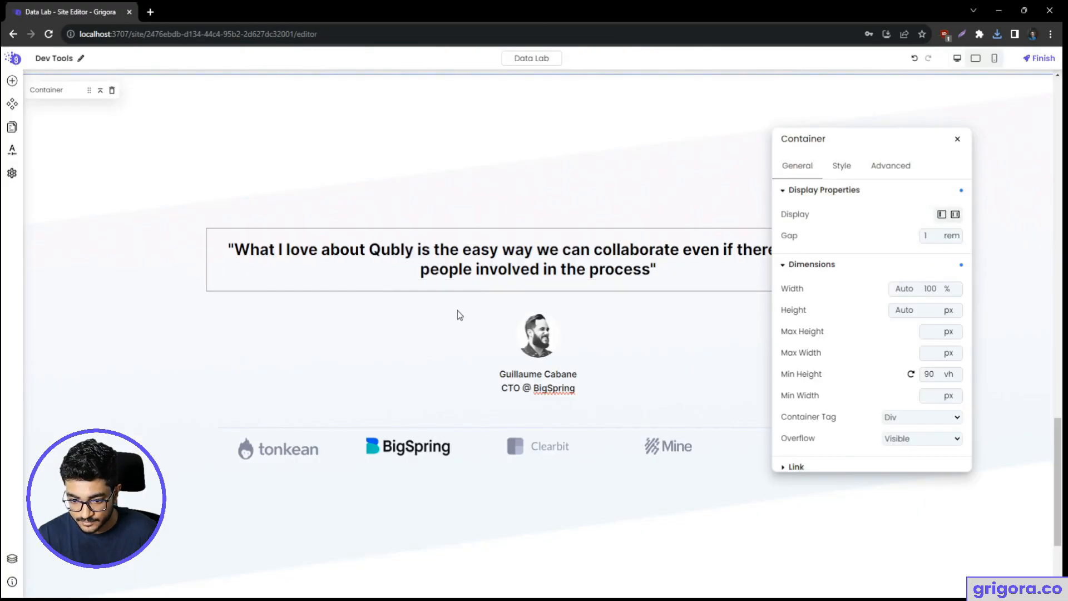
- Add a Container element inside the first empty container below the testimonial section
scroll(543, 394, "down", 3)
left_click(516, 488)
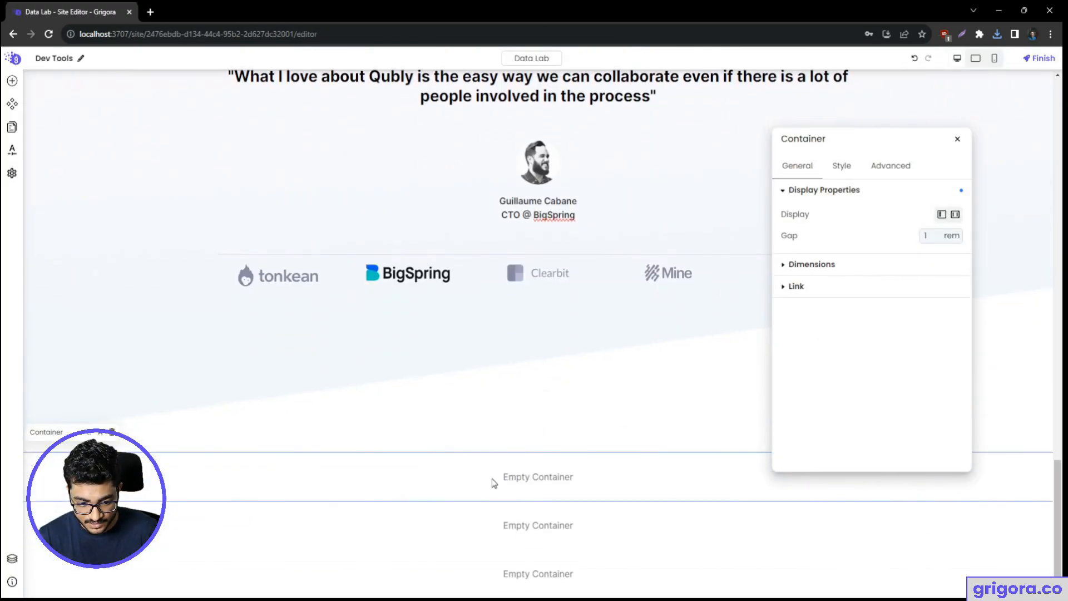
left_click(13, 81)
type("cont")
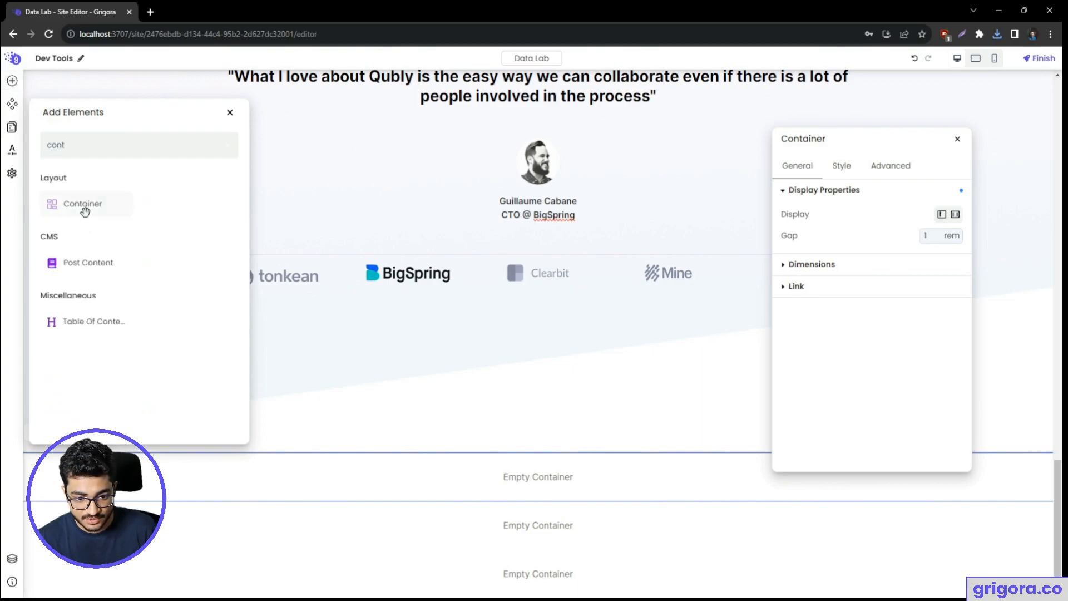
left_click_drag(76, 203, 489, 474)
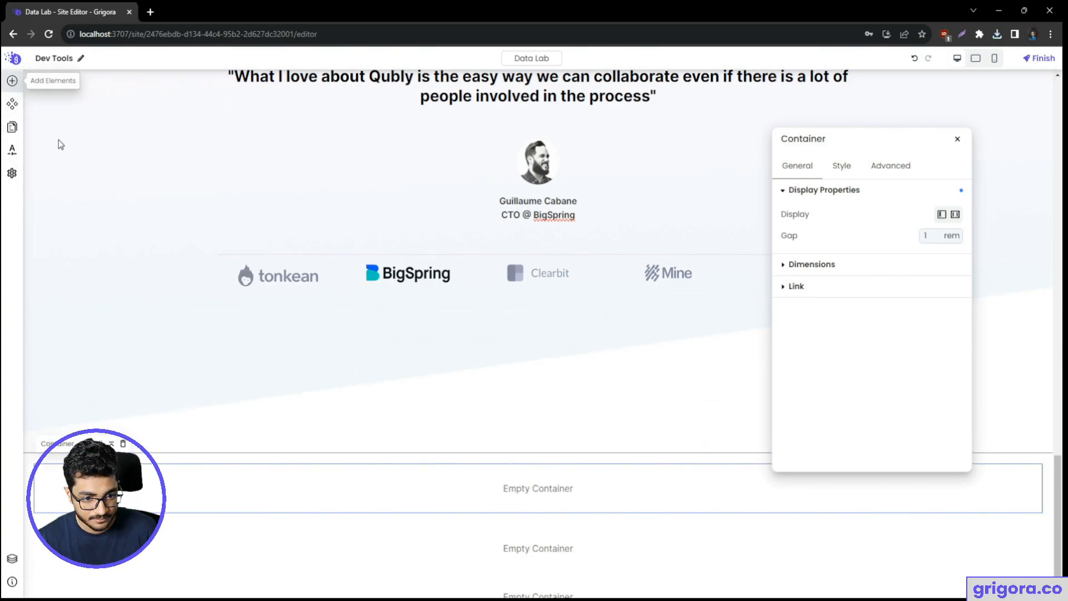
- Limit the new container's maximum width to 1200 px and centre it by setting its left and right margins to auto
left_click(812, 264)
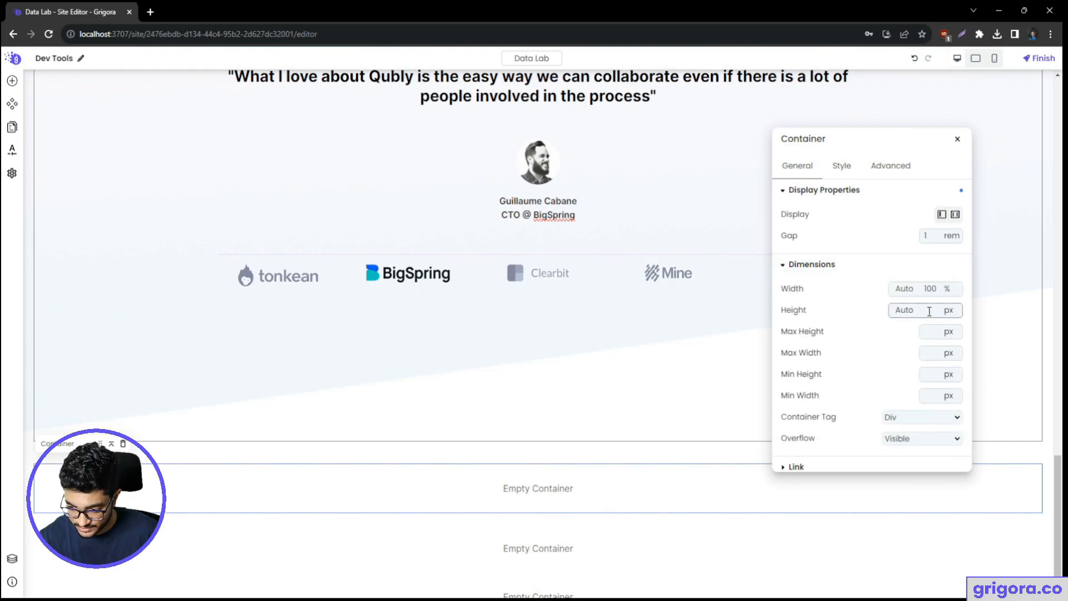
type("200")
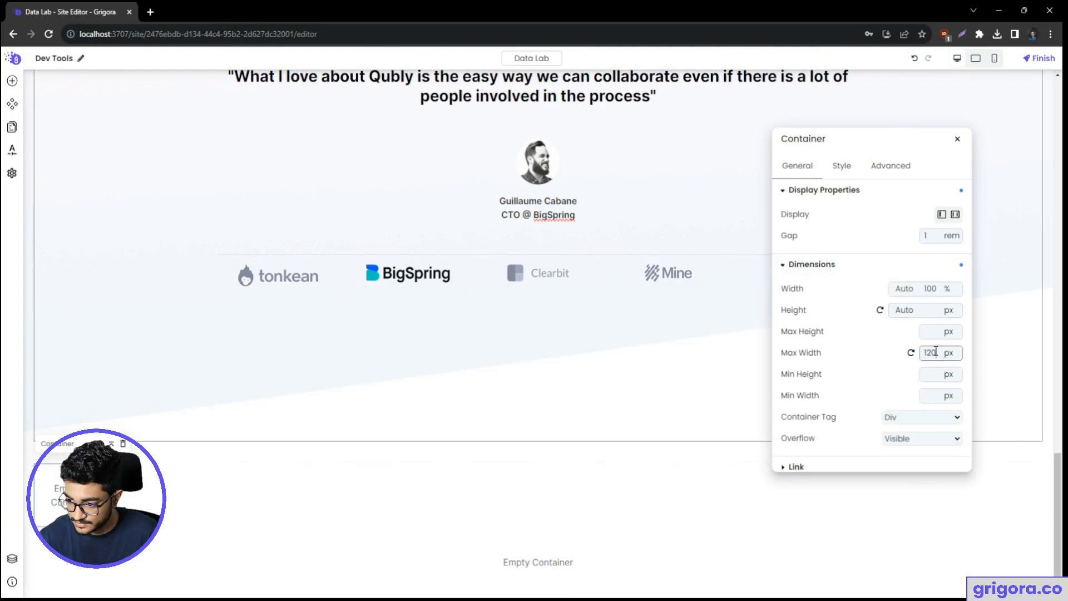
left_click(881, 171)
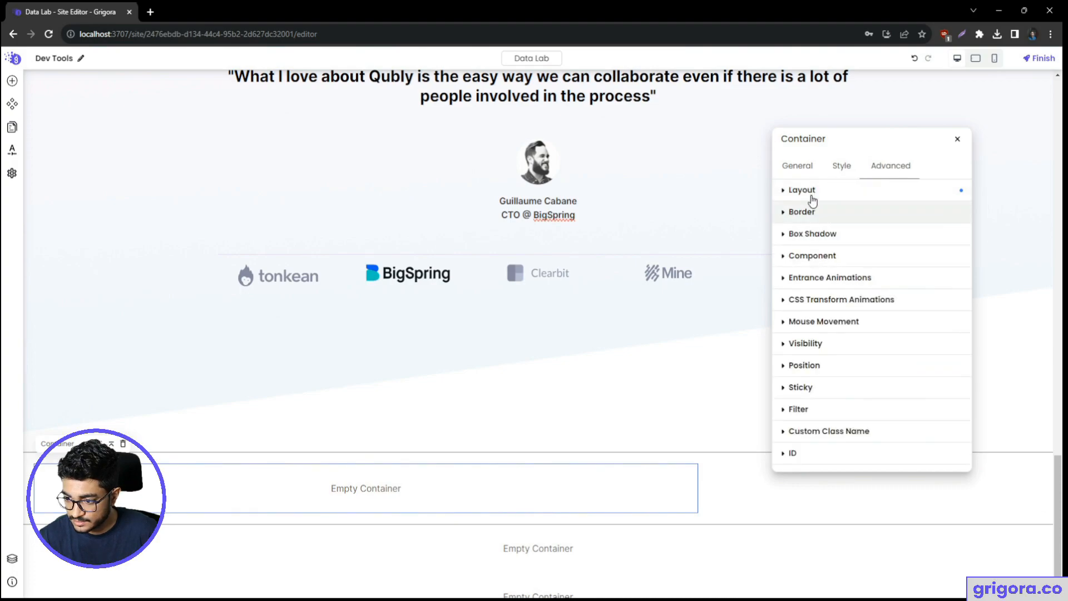
left_click(808, 189)
scroll(879, 389, "down", 4)
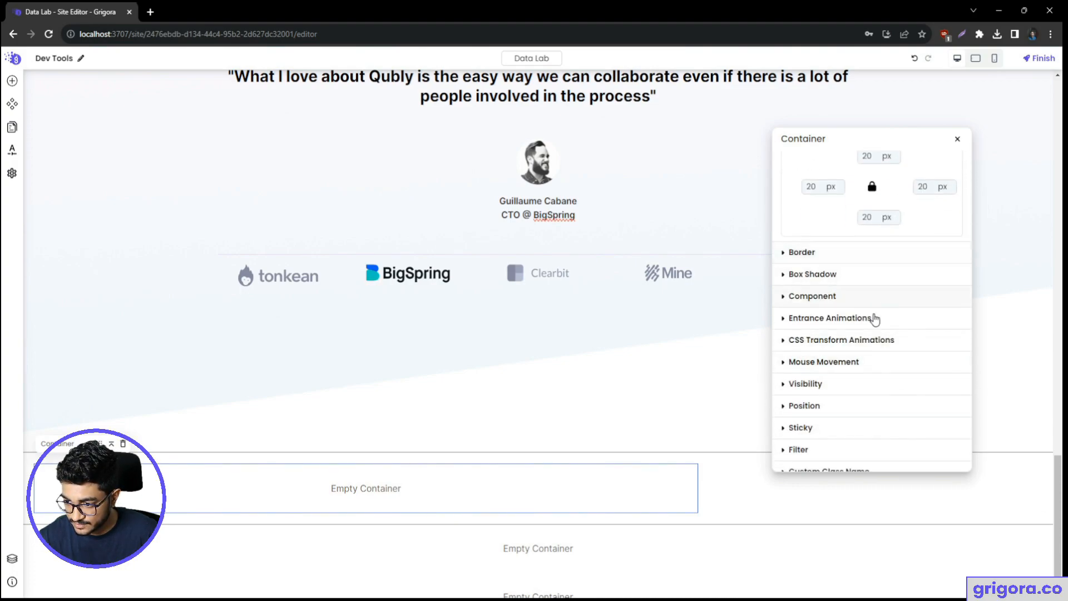
scroll(874, 312, "up", 4)
left_click(872, 192)
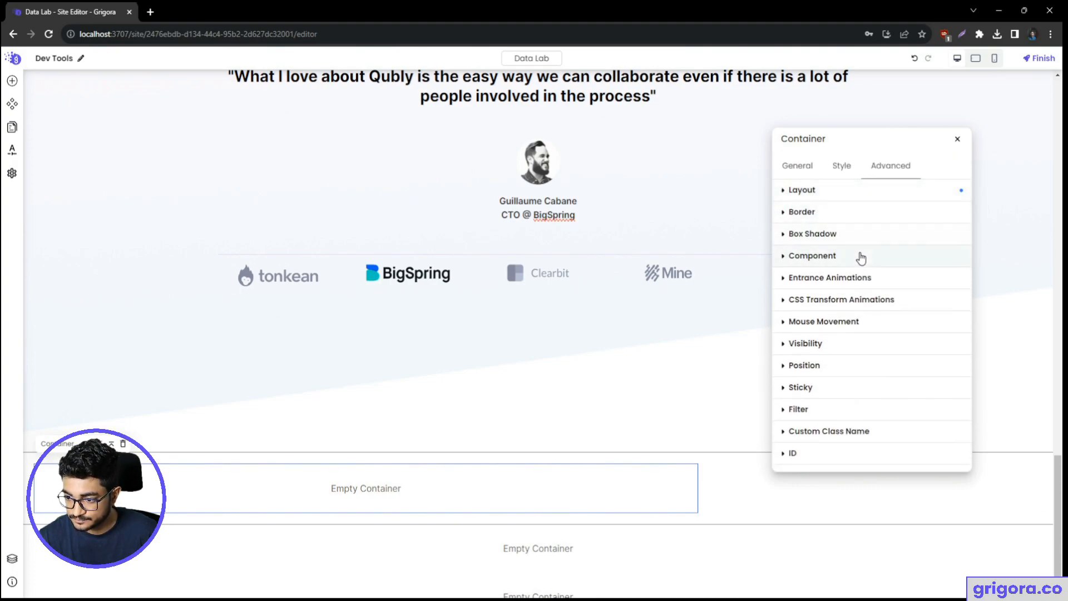
left_click(862, 192)
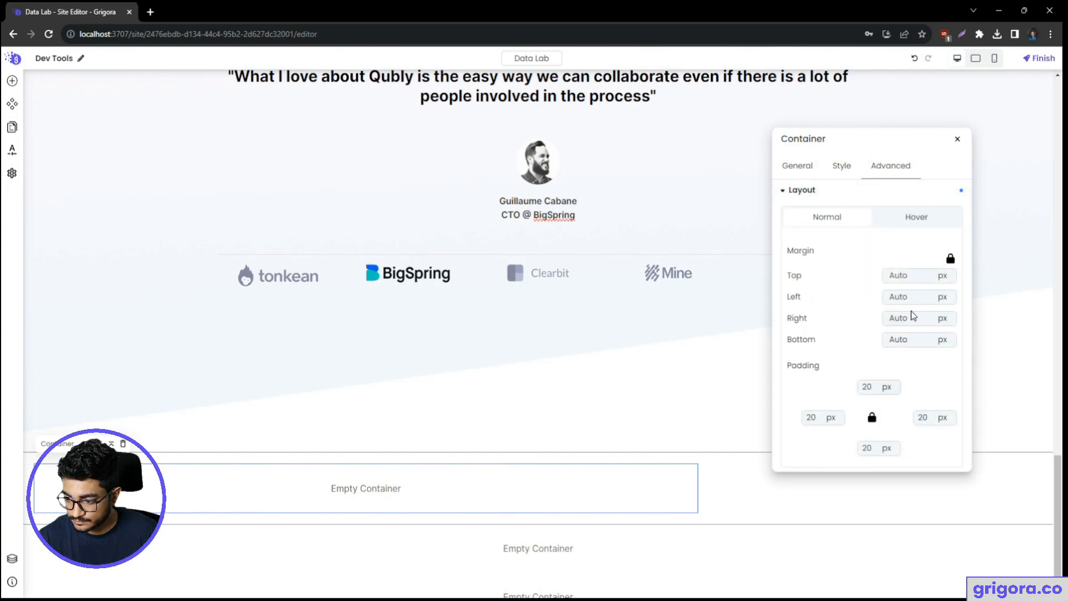
left_click(950, 258)
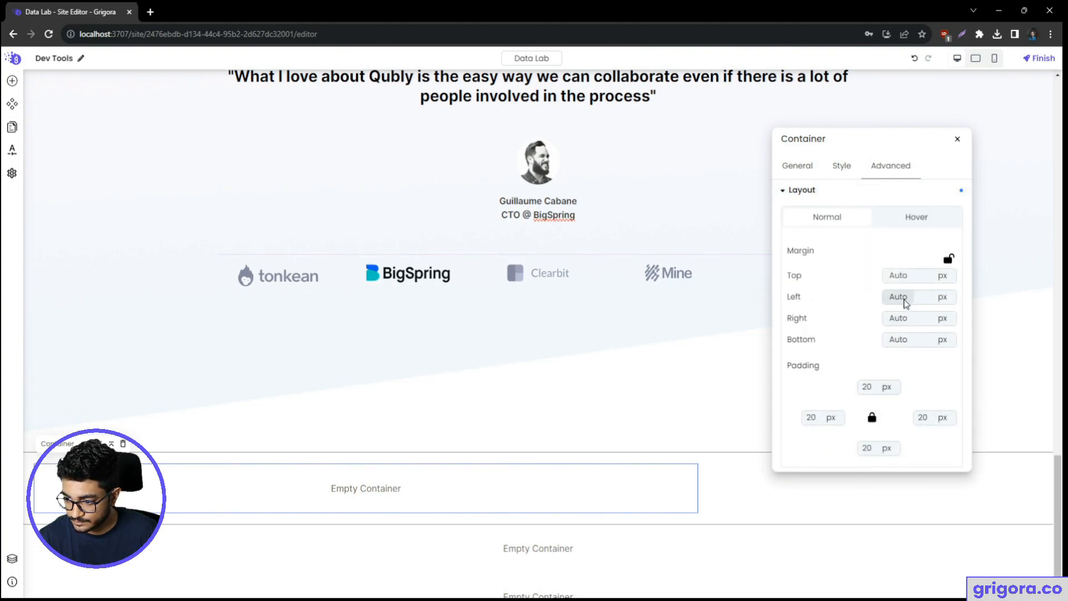
left_click(901, 296)
left_click(901, 318)
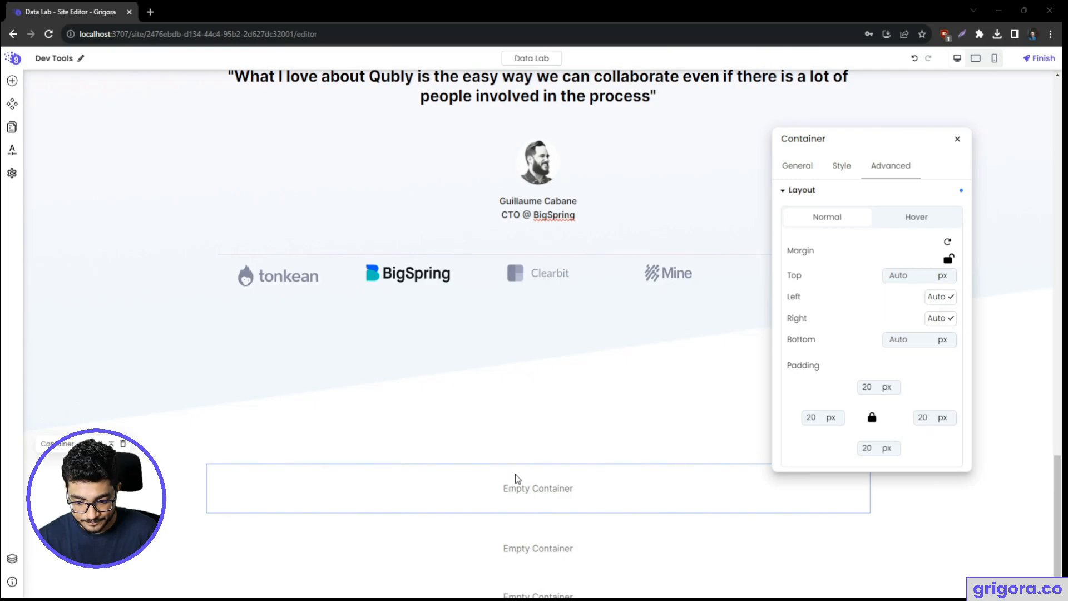
- Add a two-column Columns element inside the centred container
key("alt+Tab")
key("alt+Tab")
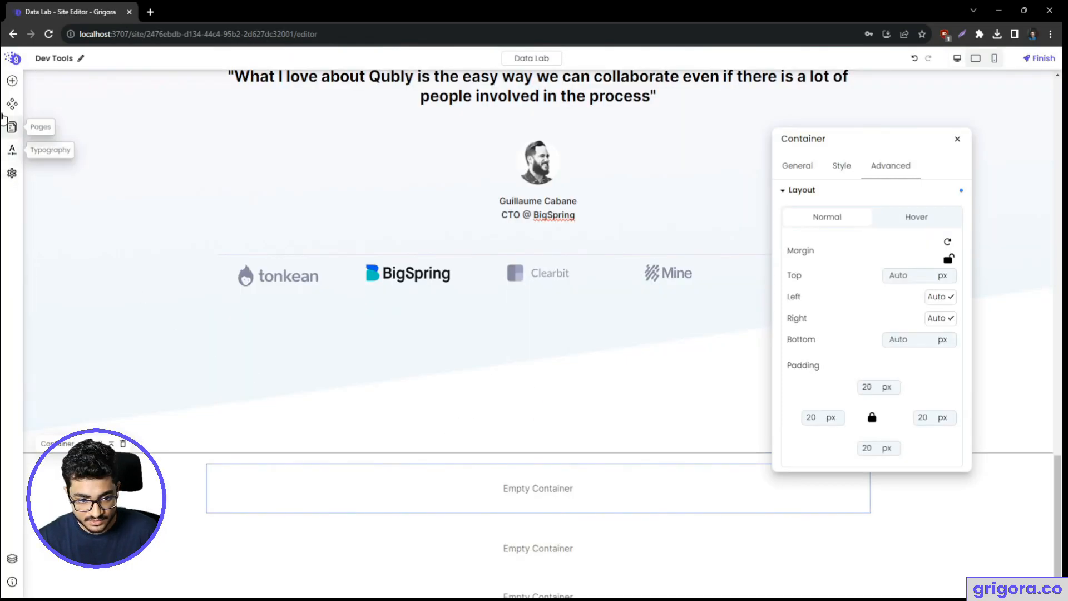
left_click(12, 81)
type("col")
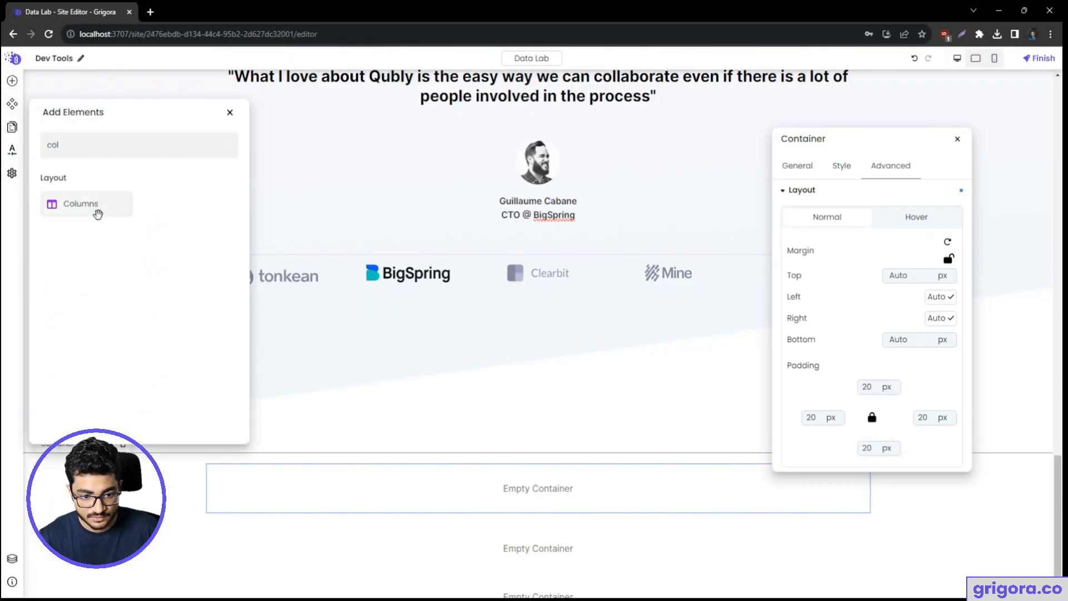
left_click(95, 208)
left_click(452, 379)
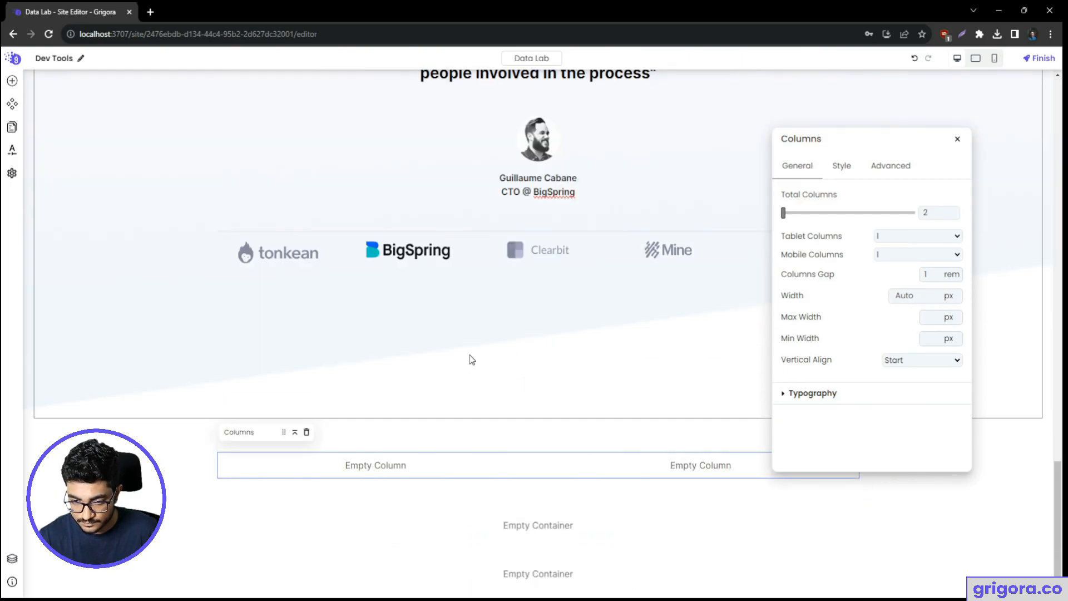
- Check the contact section in the Figma design and add a Container element inside the first empty column
key("alt+Tab")
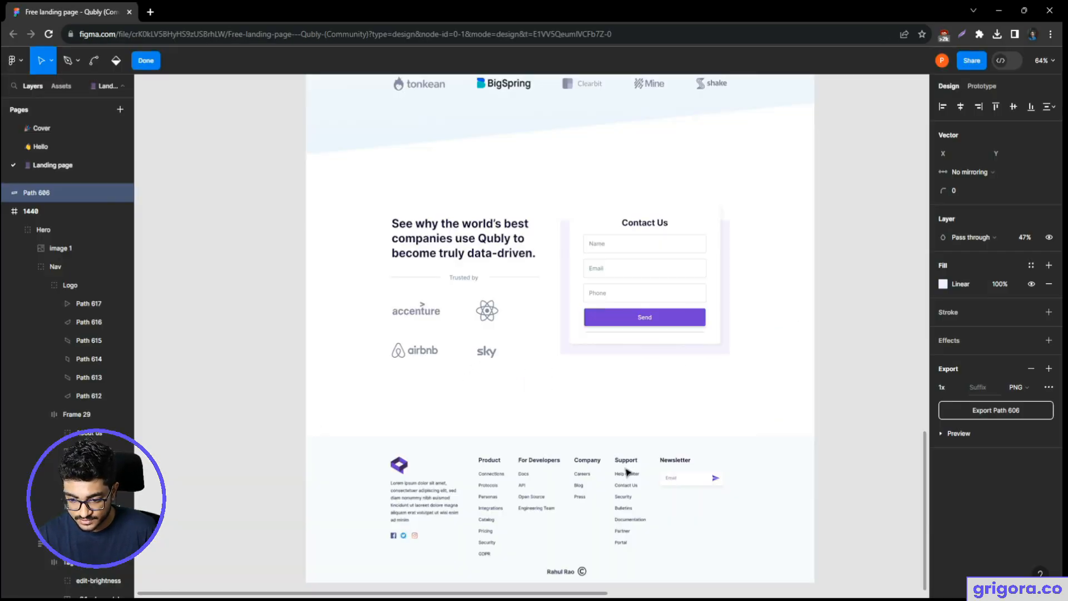
key("alt+Tab")
left_click(444, 472)
key("alt+Tab")
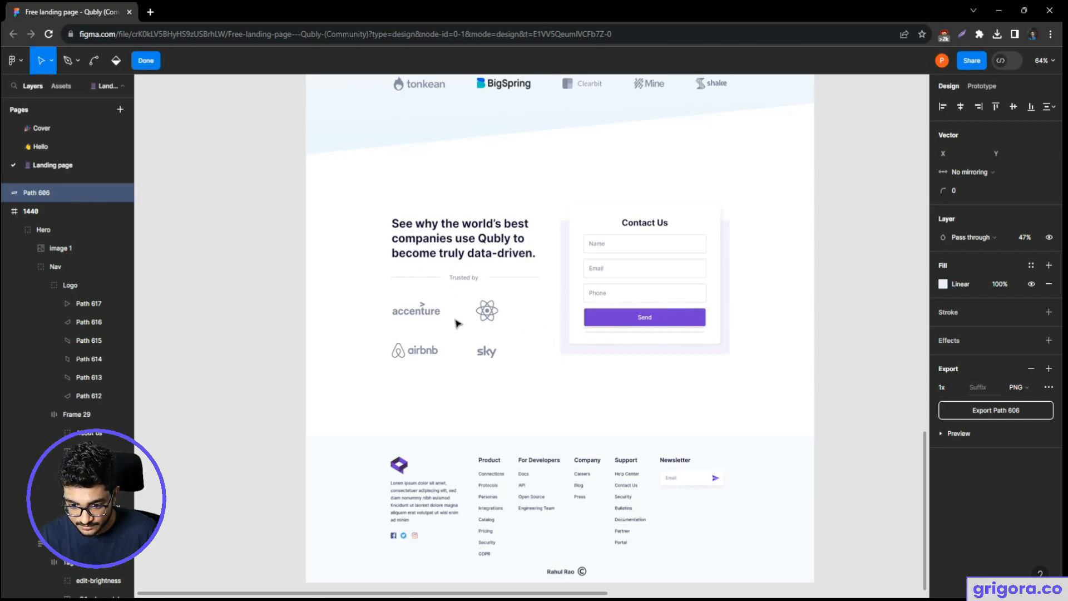
scroll(455, 323, "up", 5)
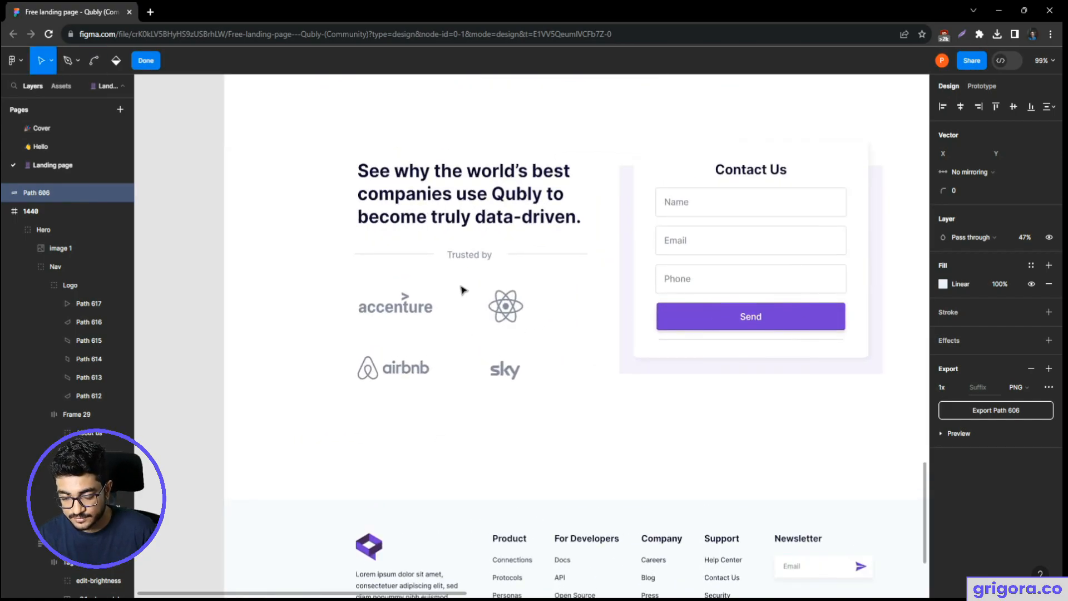
key("alt+Tab")
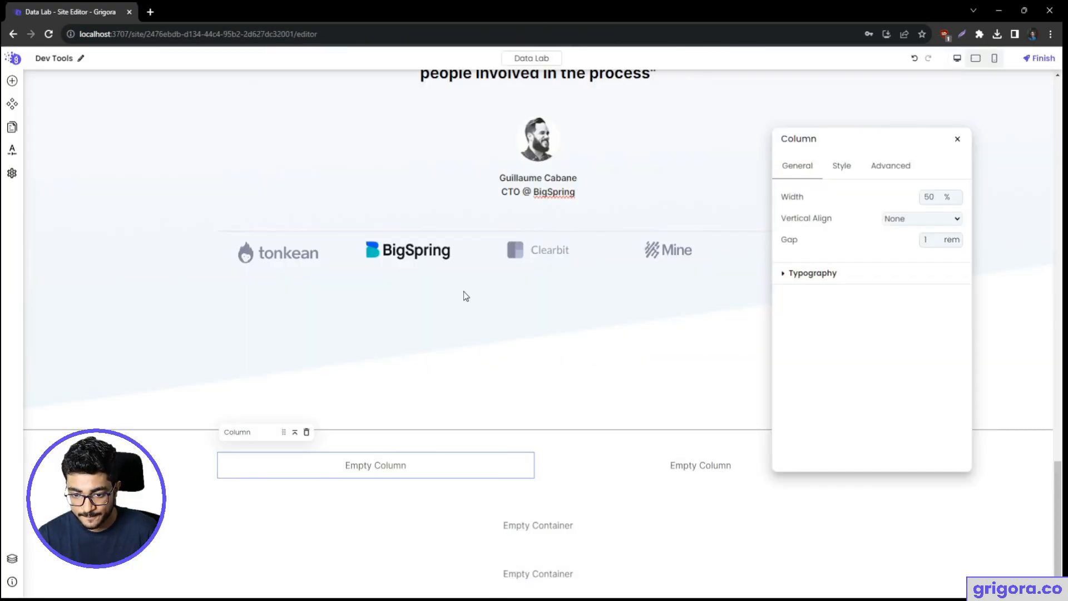
left_click(12, 80)
left_click(48, 132)
type("col")
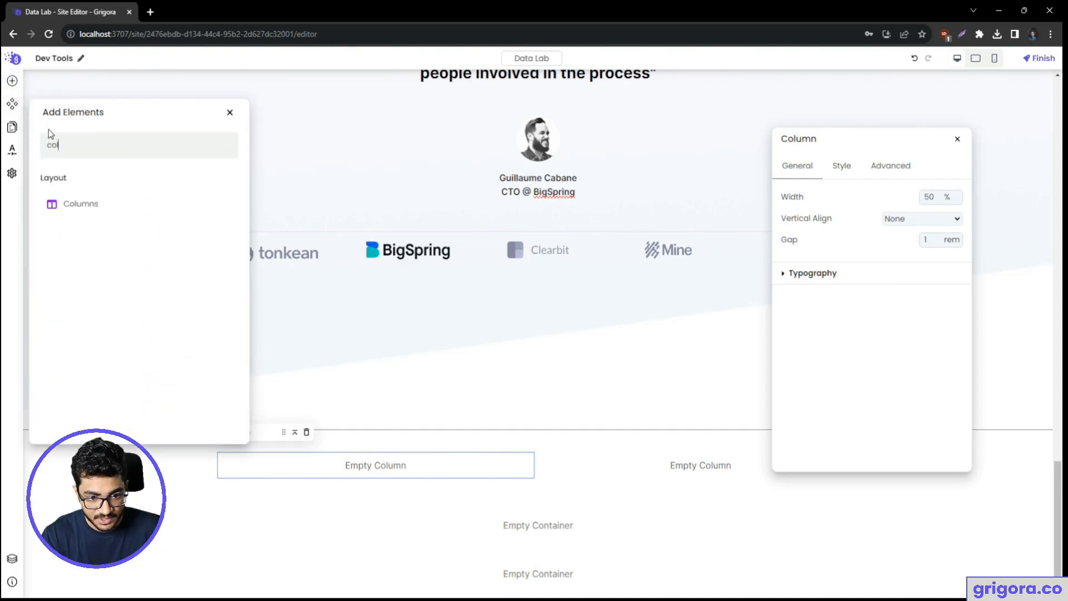
key("BackSpace")
type("n")
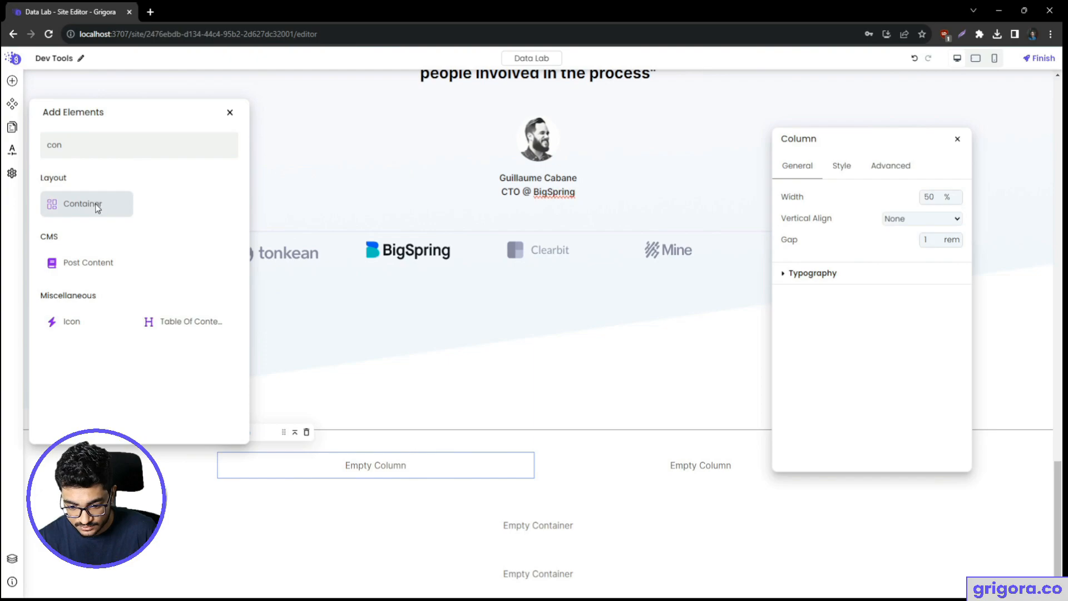
left_click_drag(97, 207, 393, 465)
- Add a Text element to the first column's container and fill it with the "See why the world's best companies" heading copied from Figma
left_click(12, 80)
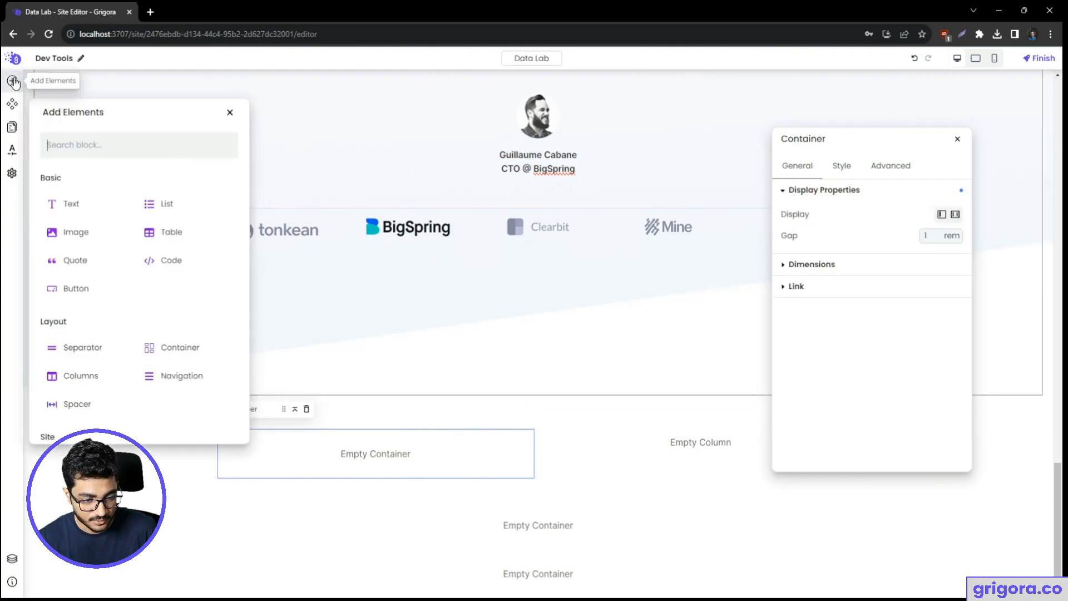
type("text")
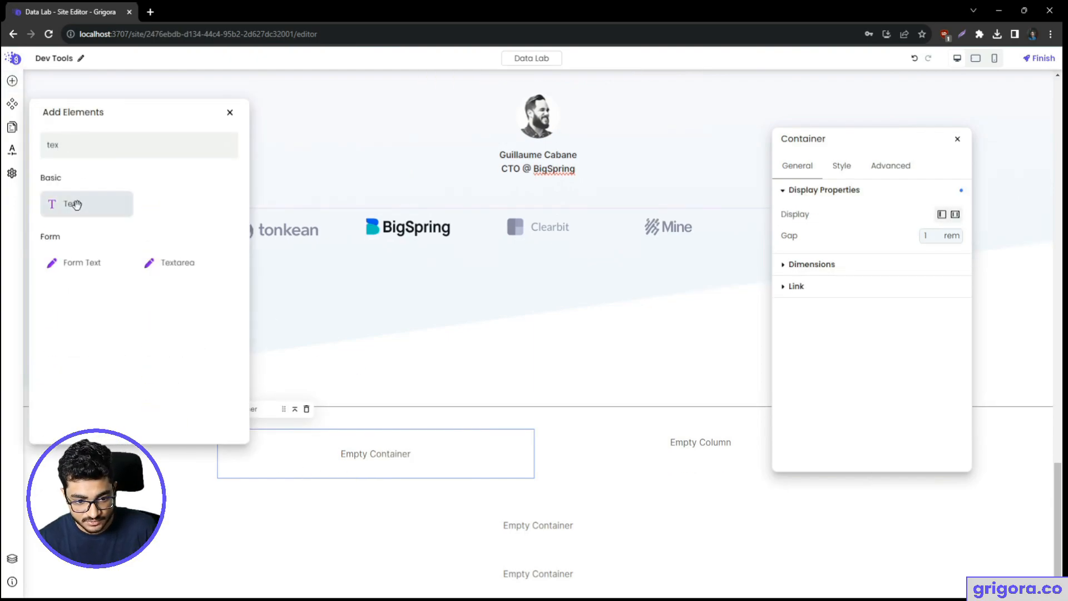
left_click_drag(74, 204, 325, 481)
key("alt+Tab")
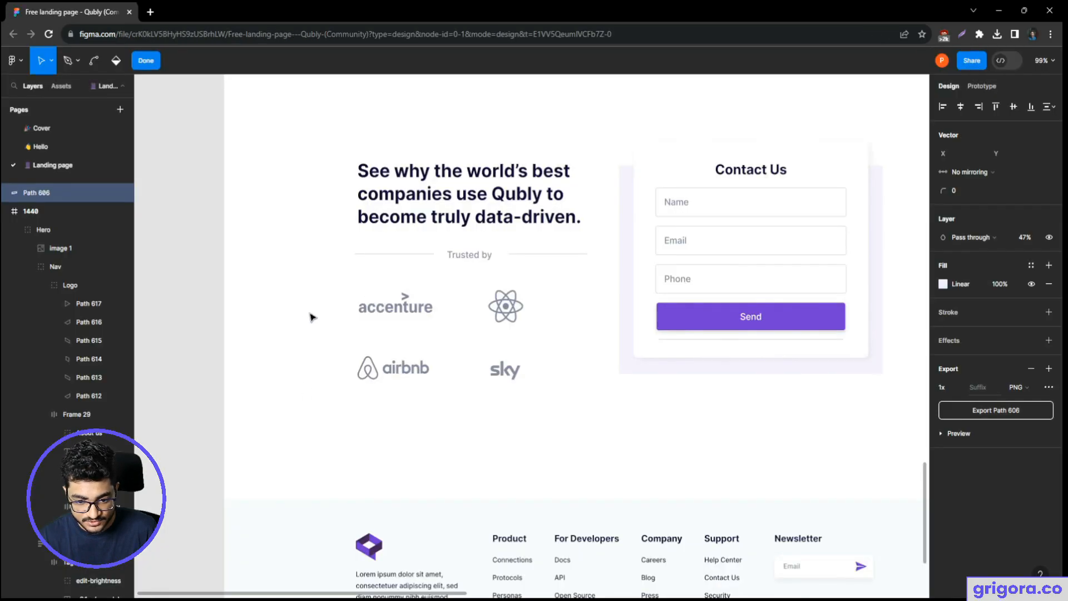
left_click(434, 183)
double_click(441, 185)
key("ctrl+c")
key("alt+Tab")
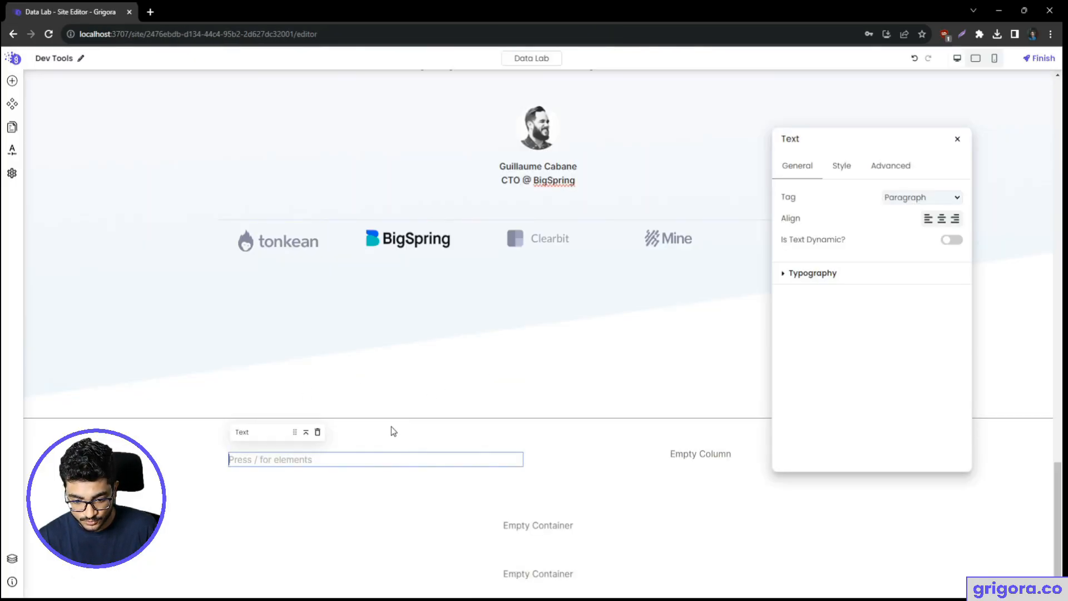
key("ctrl+v")
- Set the pasted text's tag to Heading 2 and compare it with the Figma design
left_click(922, 197)
left_click(904, 236)
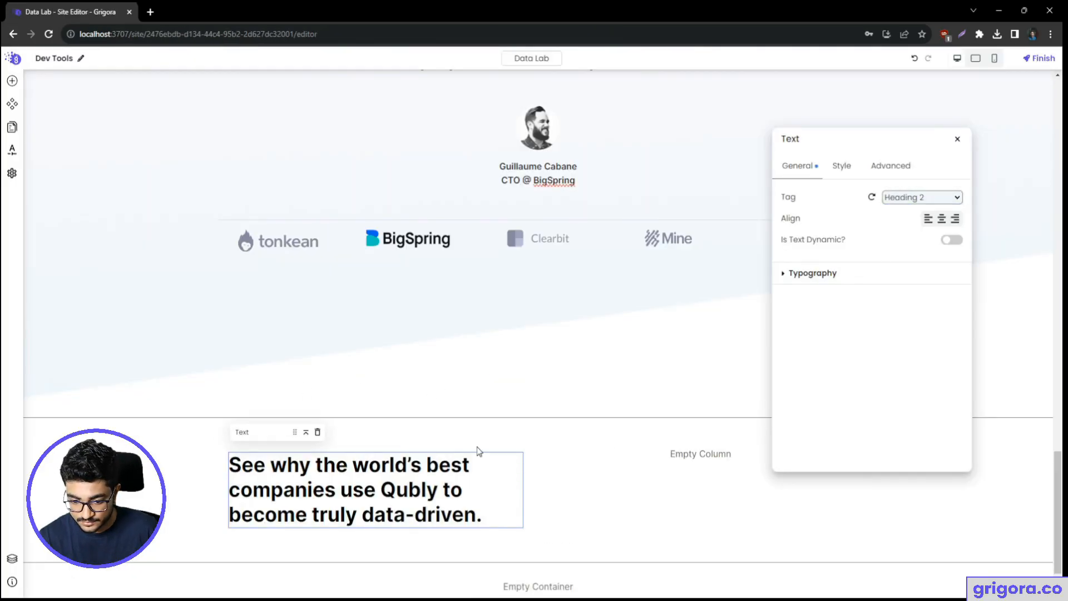
scroll(477, 449, "down", 1)
key("alt+Tab")
key("alt+Tab")
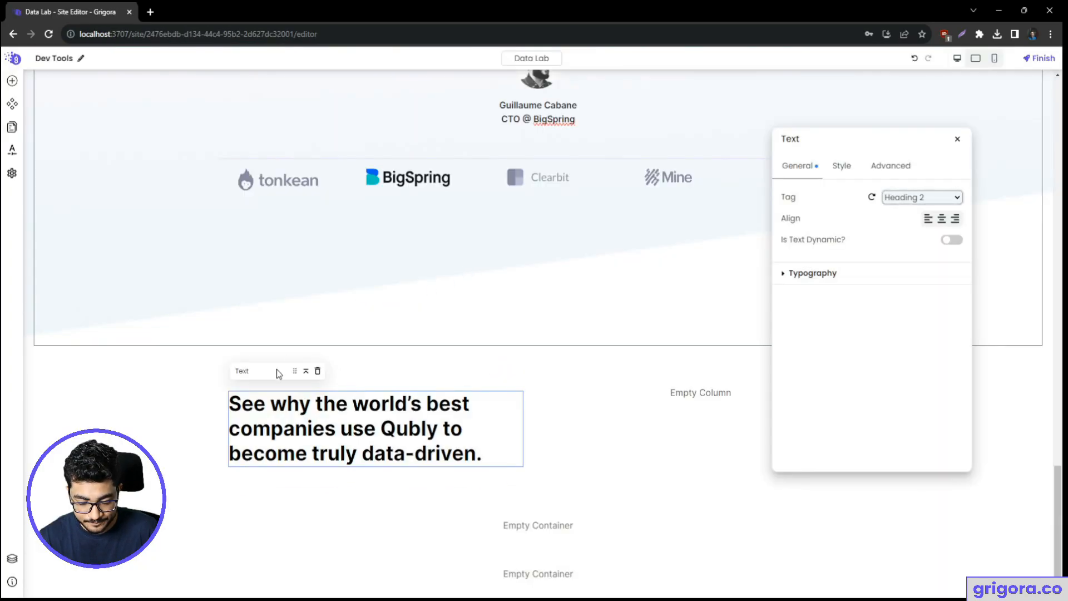
- Examine the Trusted by row in the Figma design and add a Container element directly below the heading
key("alt+Tab")
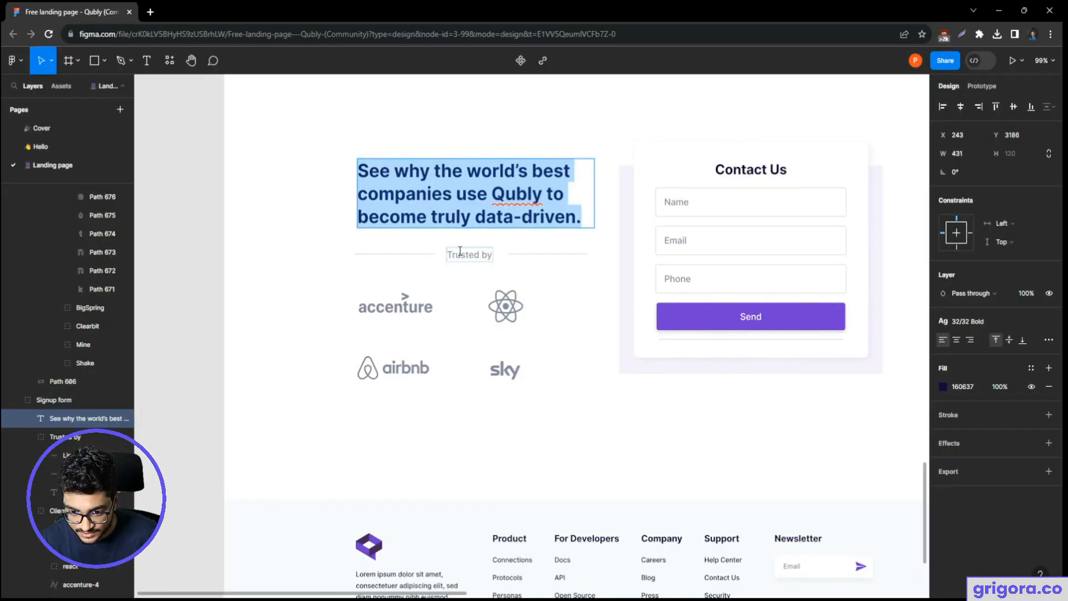
scroll(494, 253, "up", 5)
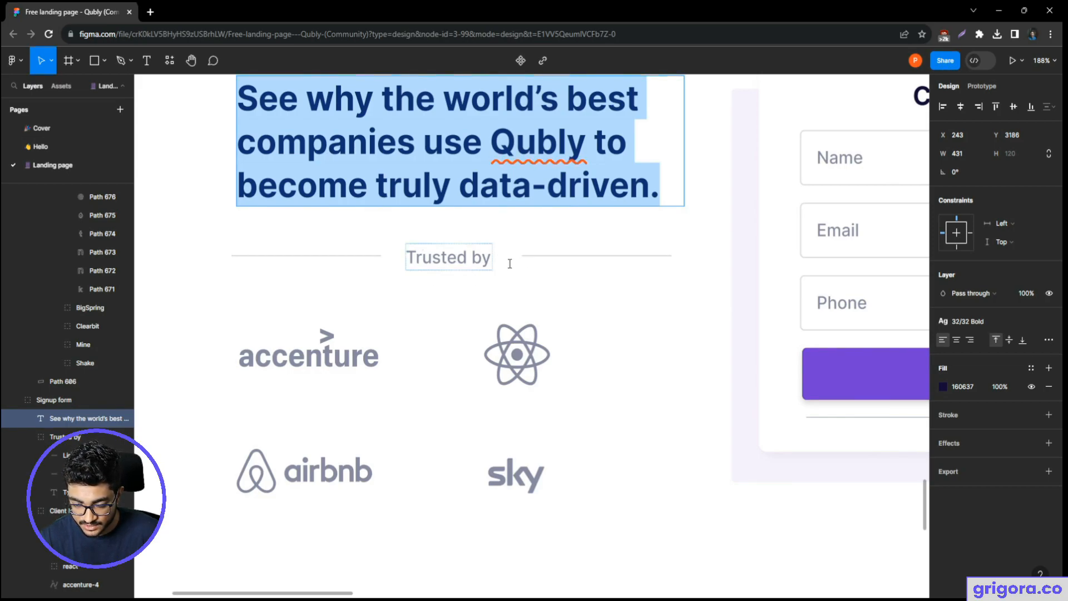
key("alt+Tab")
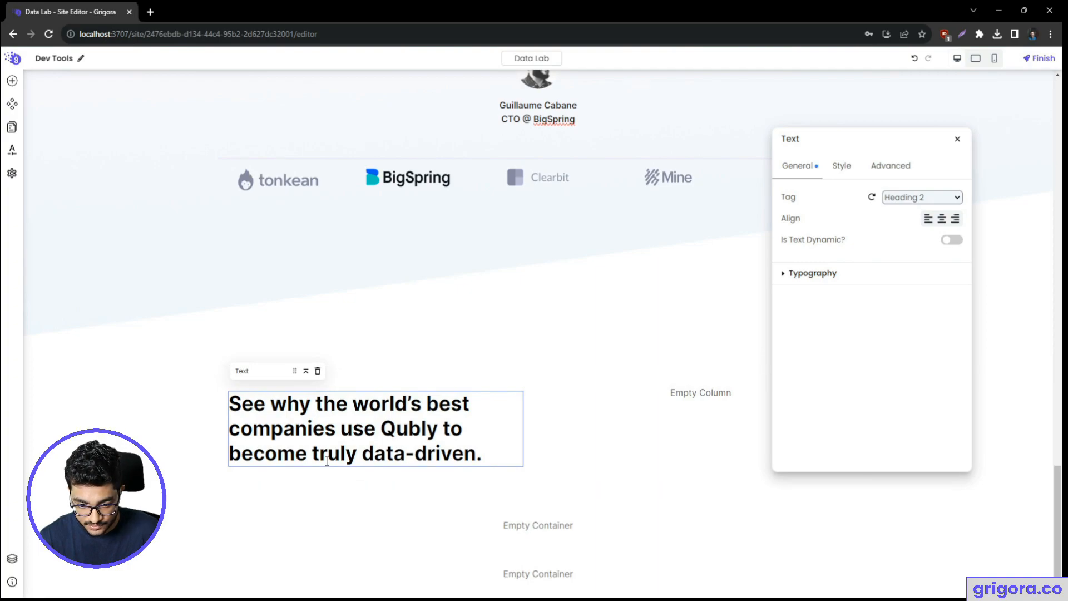
left_click(12, 81)
type("con")
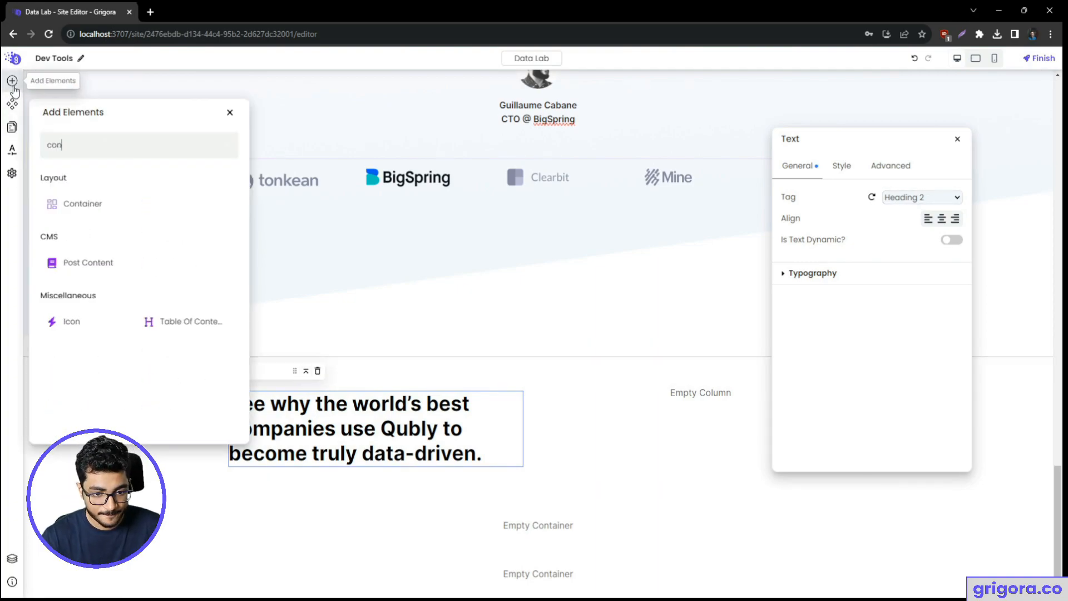
left_click(78, 204)
- Add a Separator element inside the container below the heading
left_click(15, 83)
type("sep")
left_click(95, 204)
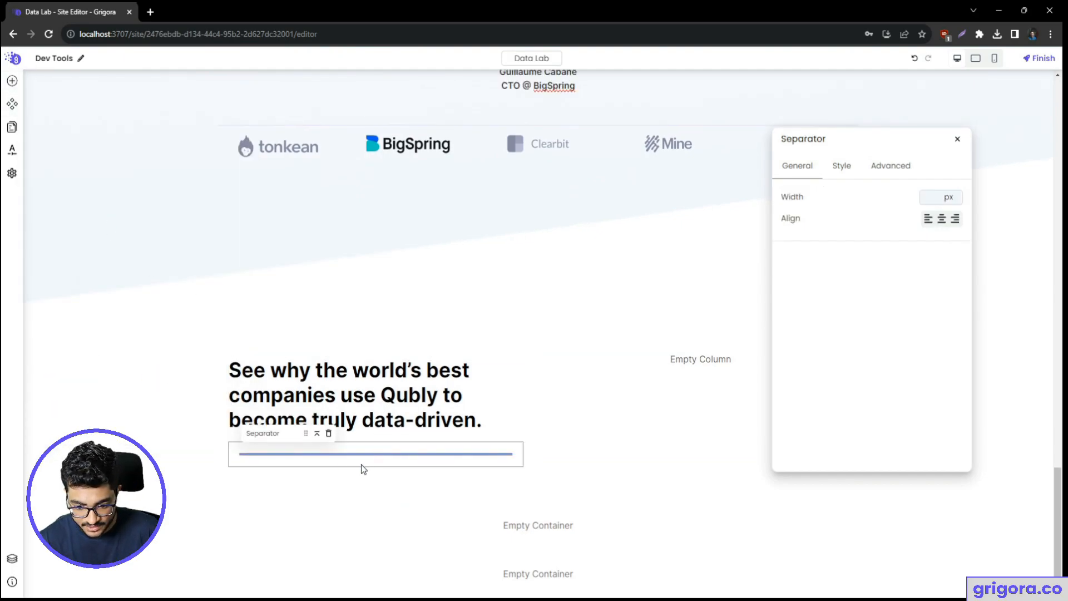
- Add a Text element reading "Trusted By" below the separator and compare it with the Figma design
left_click(12, 80)
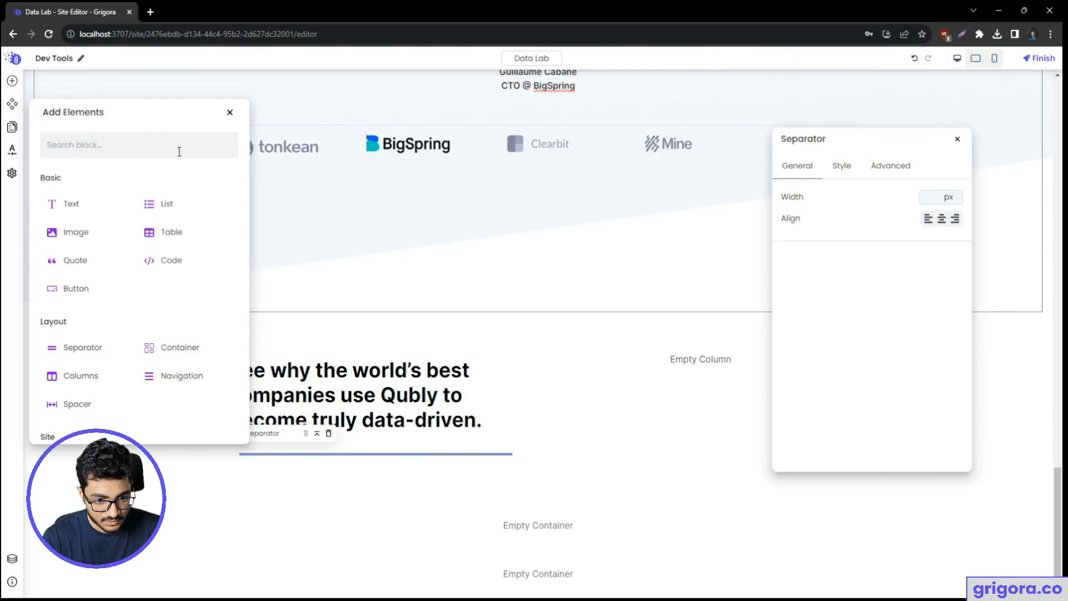
left_click(90, 200)
type("Trusted By")
key("alt+Tab")
key("alt+Tab")
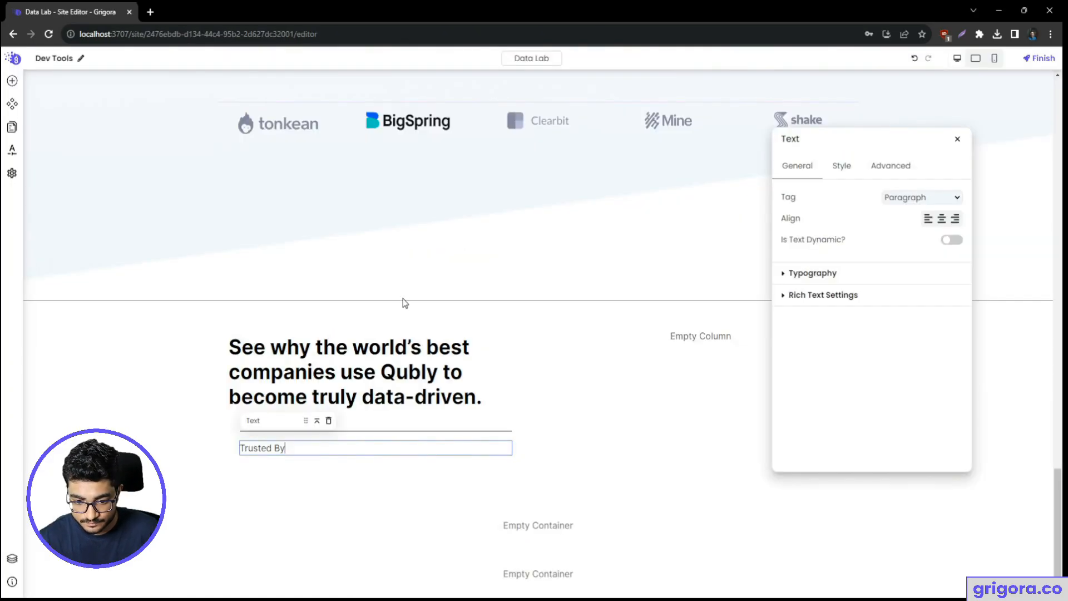
- Check the logo layout in the Figma design and add a two-column Columns element below the Trusted By container
left_click(236, 444)
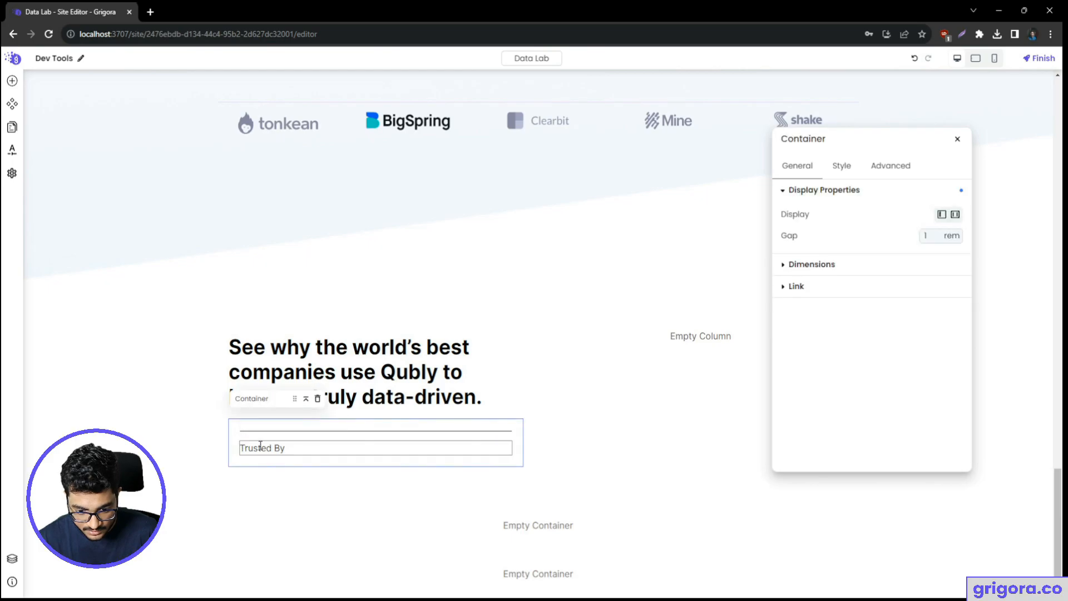
key("alt+Tab")
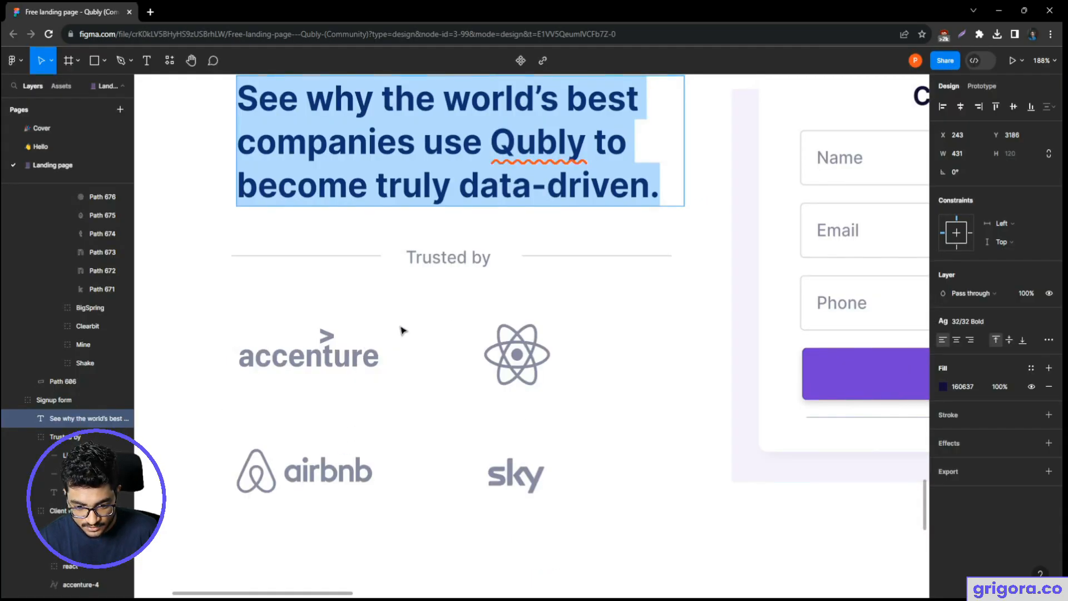
key("alt+Tab")
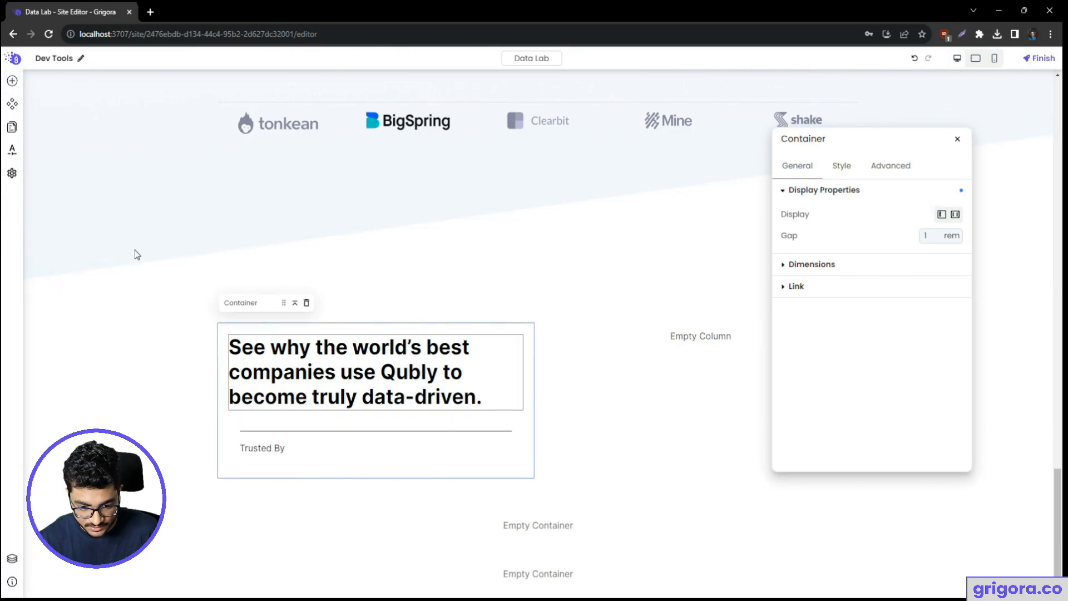
left_click(14, 81)
type("i")
key("BackSpace")
key("alt+Tab")
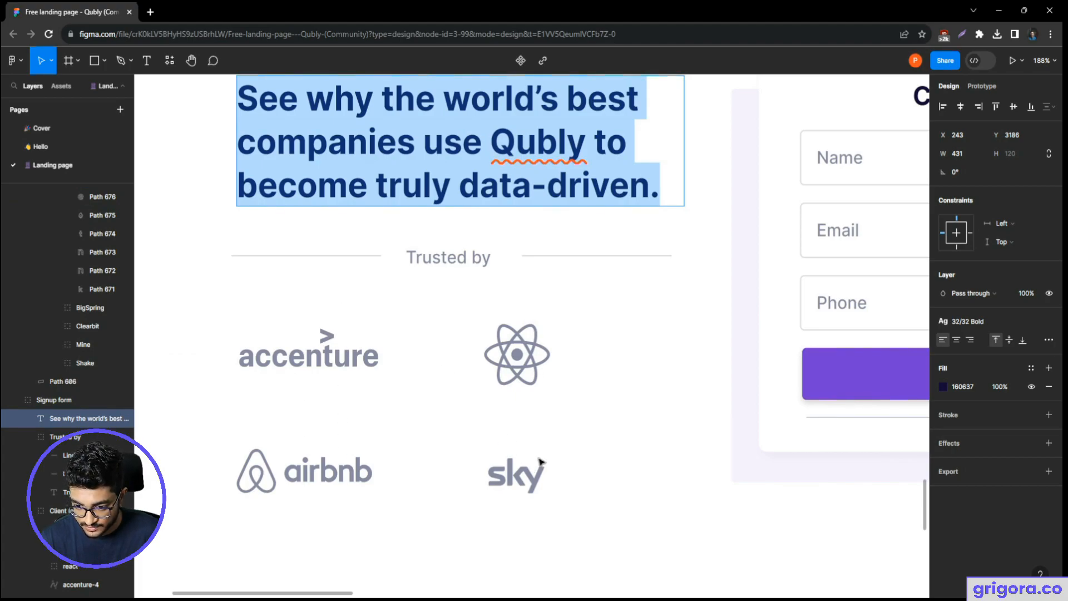
key("alt+Tab")
type("col")
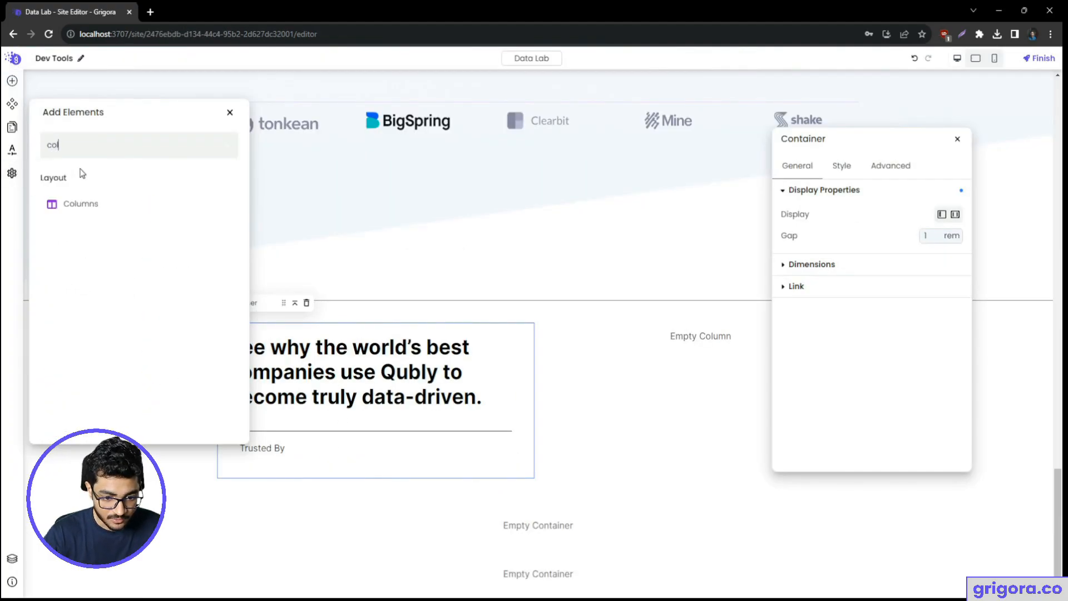
left_click(93, 205)
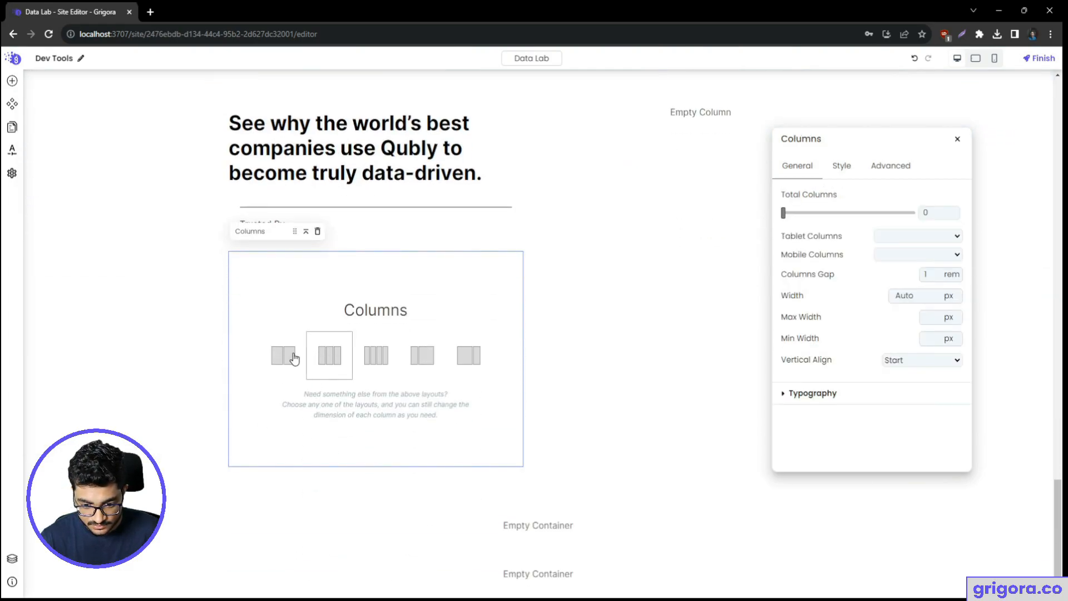
left_click(290, 356)
- Add an Image element to the first of the two new columns below the Trusted By text
left_click(323, 454)
key("alt+Tab")
key("alt+Tab")
left_click(11, 81)
type("ima")
left_click(78, 204)
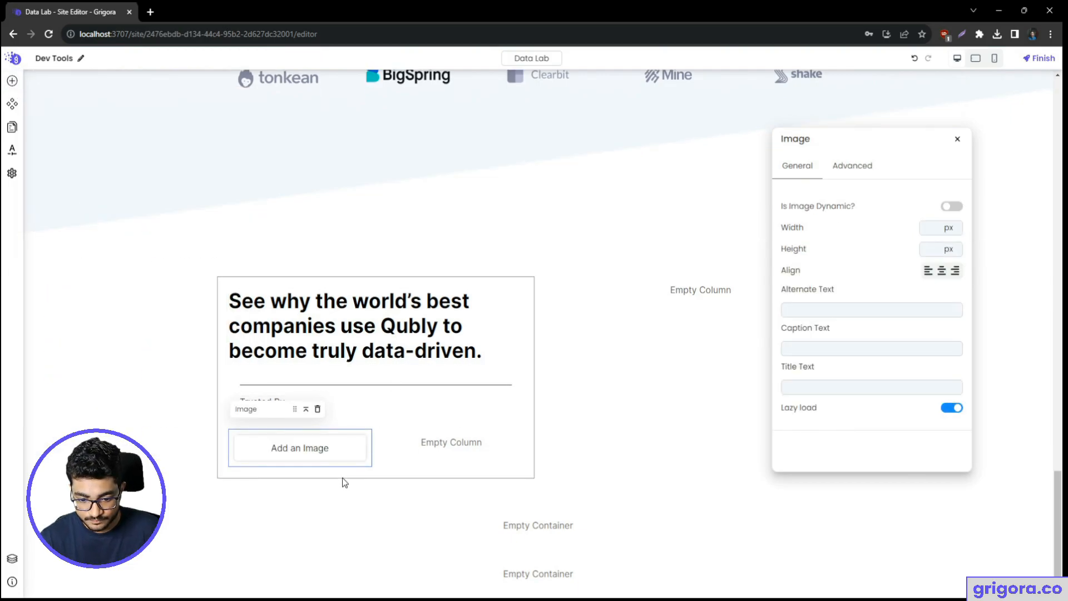
- Switch to the Figma design and export the accenture logo as a PNG
key("alt+Tab")
key("Escape")
left_click(348, 357)
double_click(349, 357)
left_click(1027, 467)
key("Return")
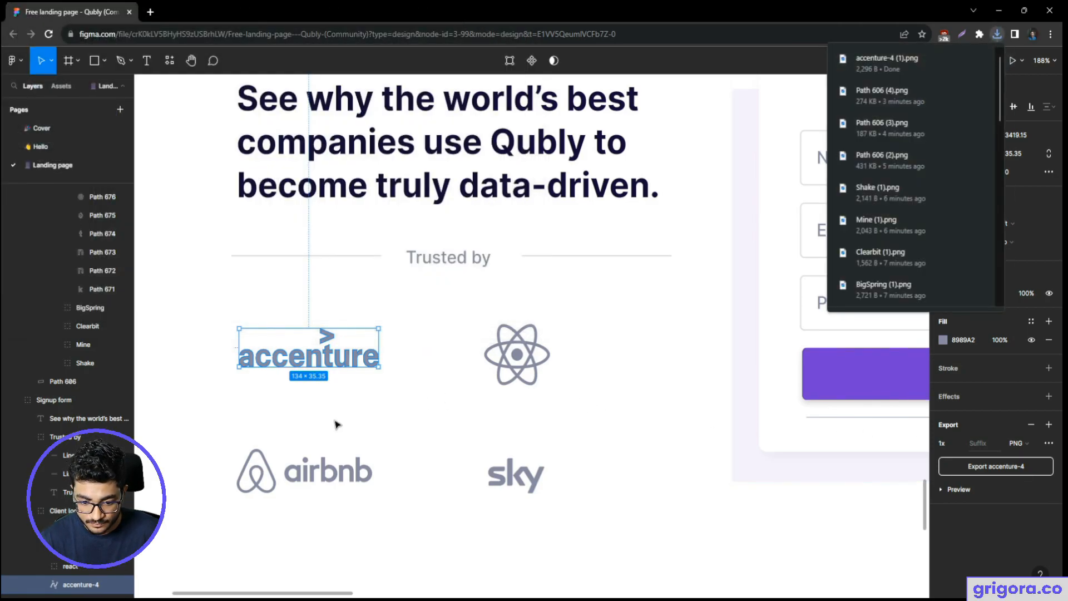
key("alt+Tab")
key("alt+Tab")
- Export the airbnb, react and sky logos from the Figma design as separate PNG files
left_click(354, 463)
double_click(361, 470)
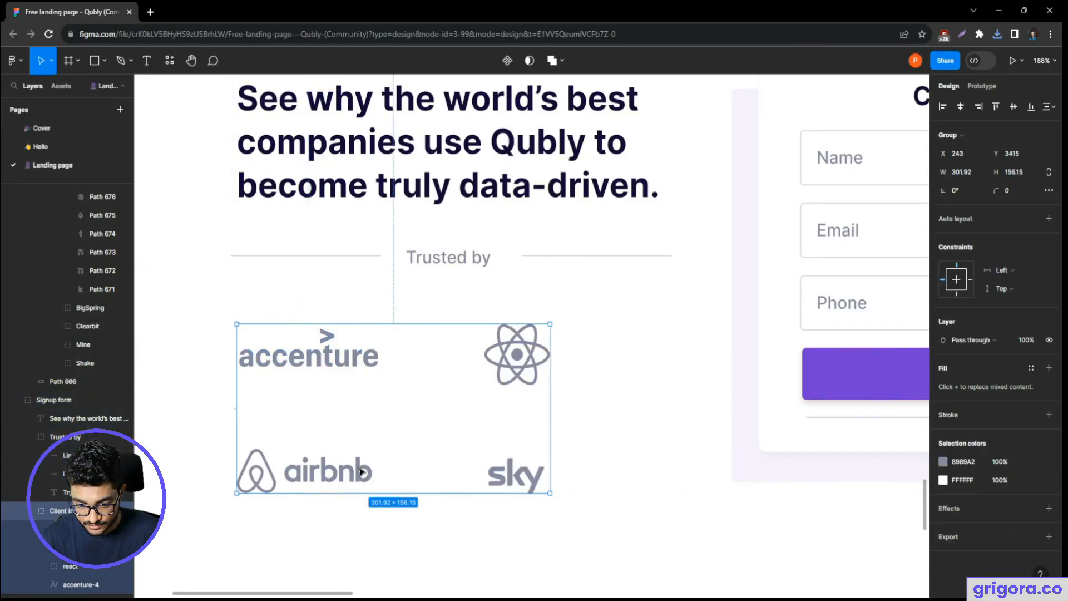
double_click(361, 471)
left_click(968, 469)
key("Return")
key("Tab")
left_click(953, 592)
key("Return")
left_click(518, 492)
left_click(996, 467)
key("Return")
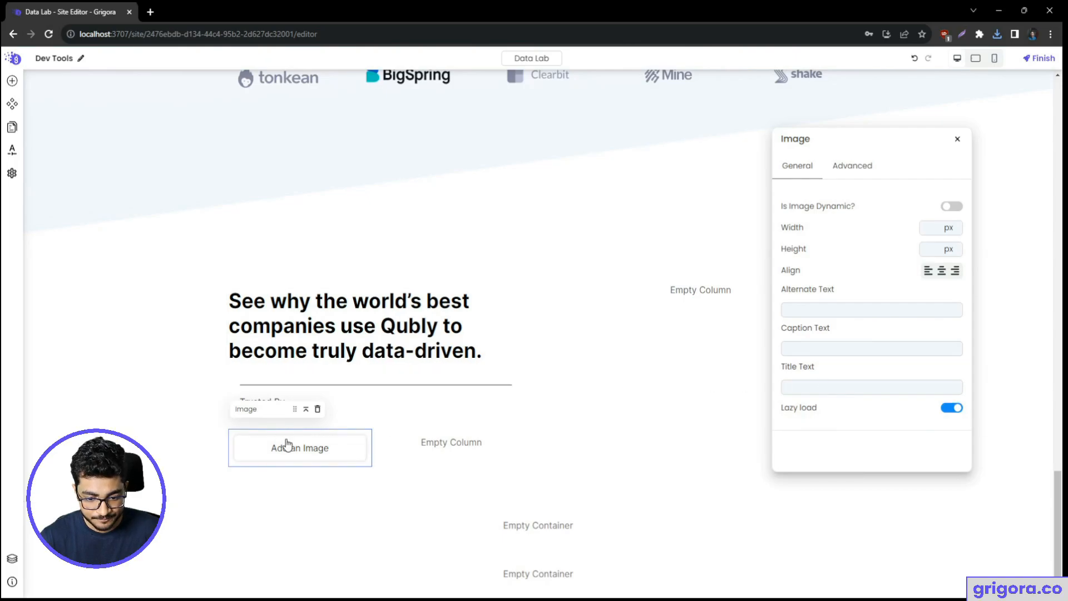
- Upload accenture-4 (1).png into the empty image in the first logo column of the site editor
left_click(287, 445)
left_click(485, 363)
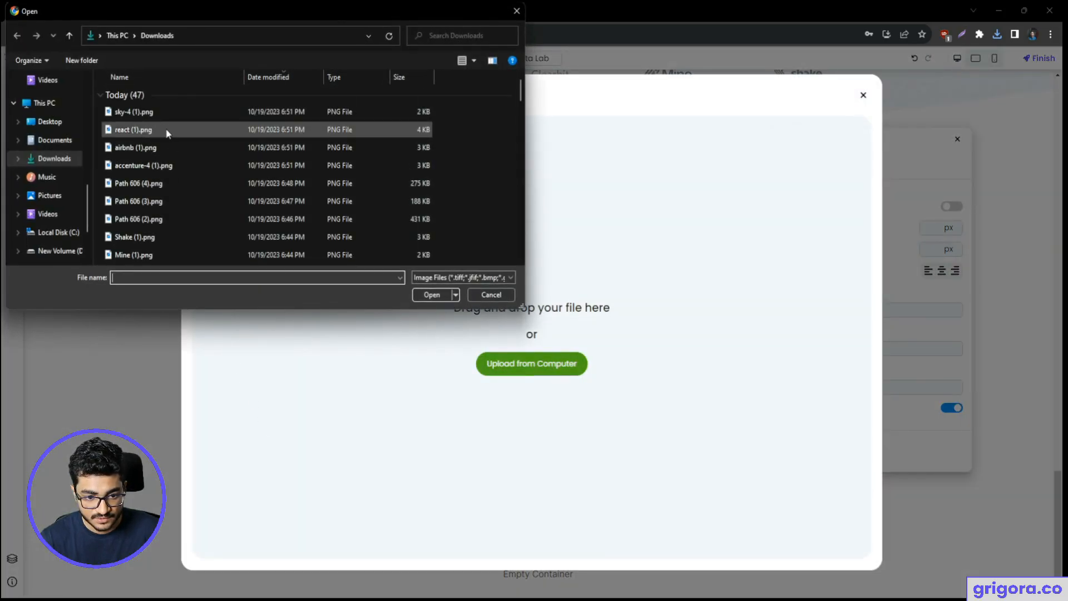
left_click(164, 165)
double_click(165, 164)
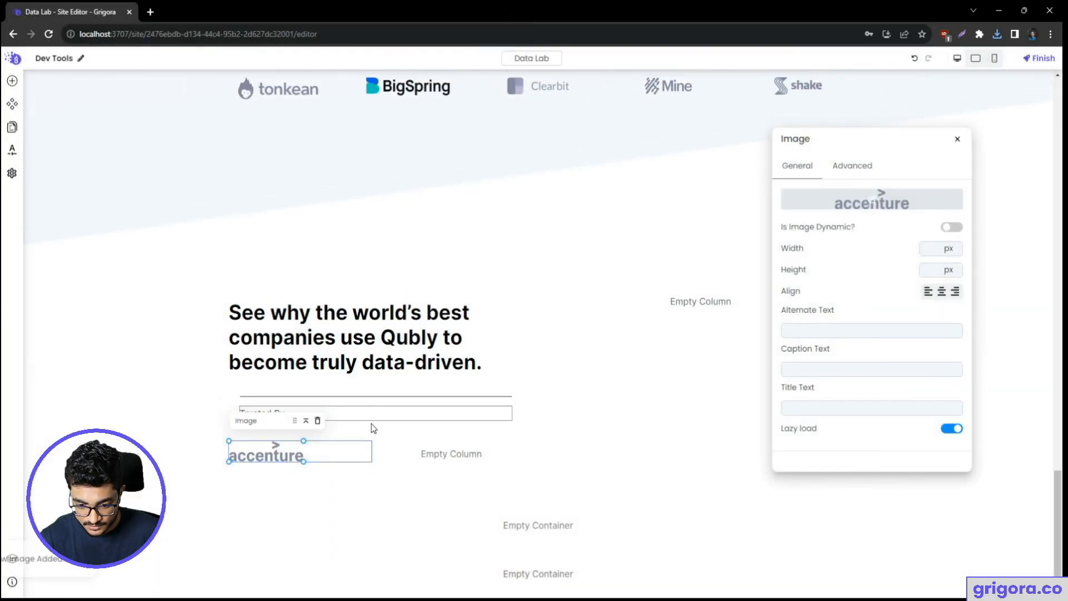
- Duplicate the accenture image and replace the copy's picture with airbnb (1).png
right_click(323, 449)
left_click(379, 511)
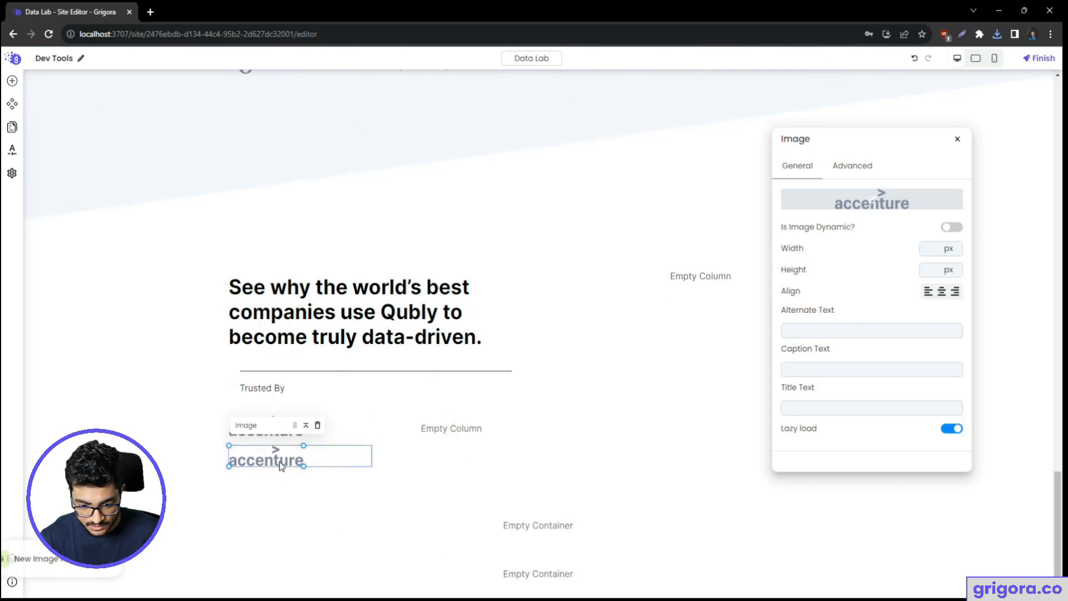
double_click(279, 461)
left_click(574, 375)
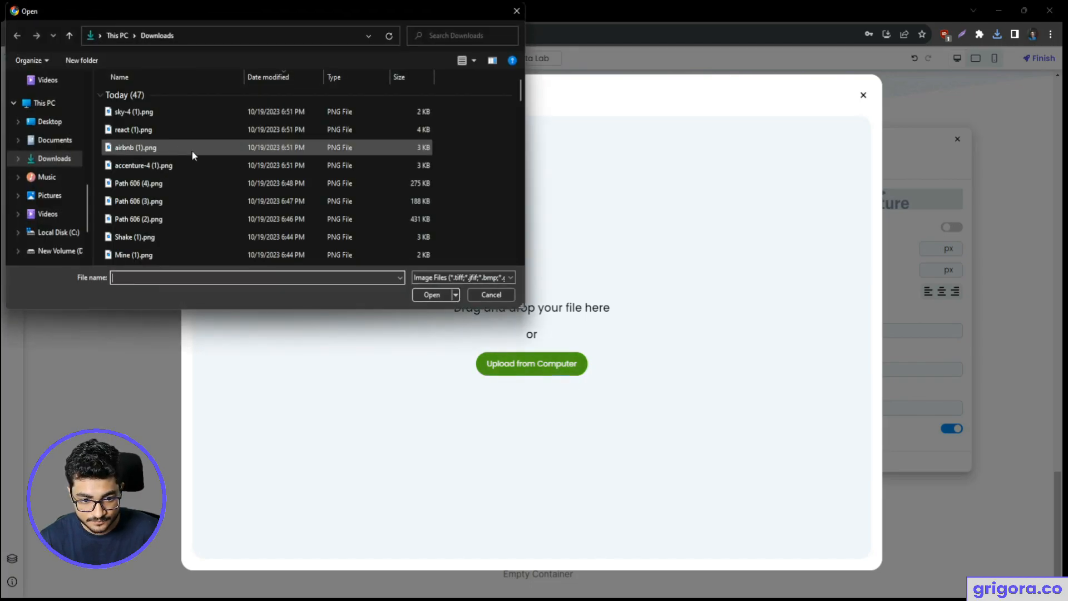
left_click(172, 131)
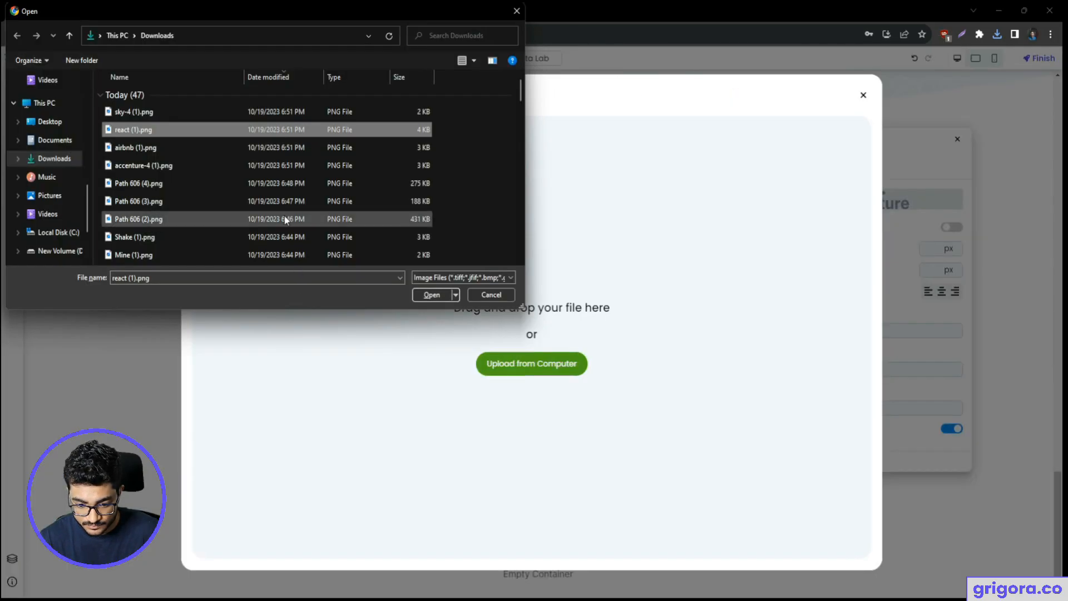
double_click(154, 148)
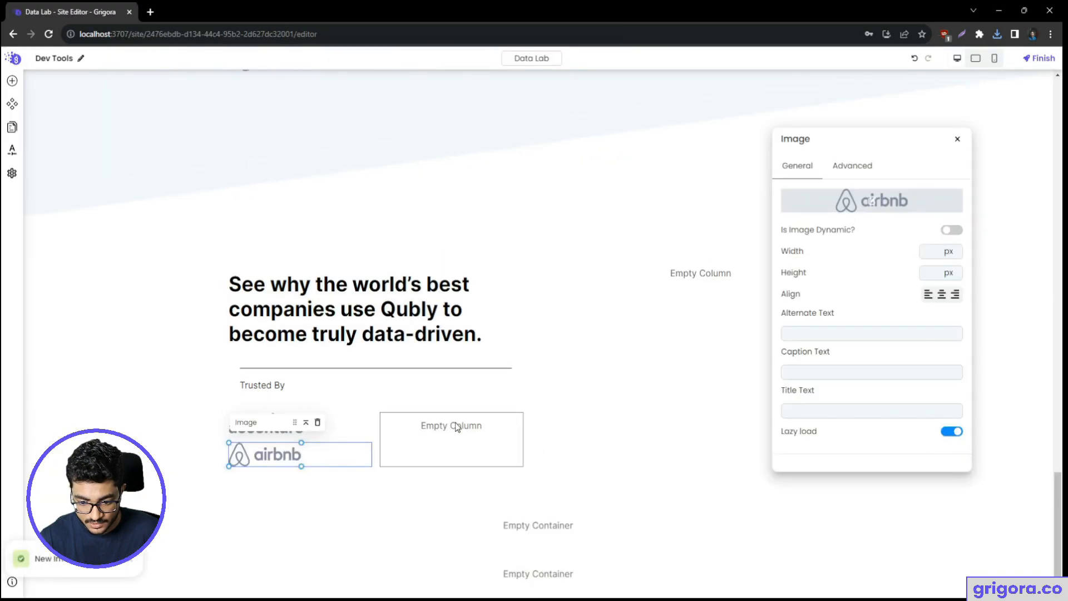
- Add an Image element to the second logo column and upload react (1).png into it
left_click(456, 428)
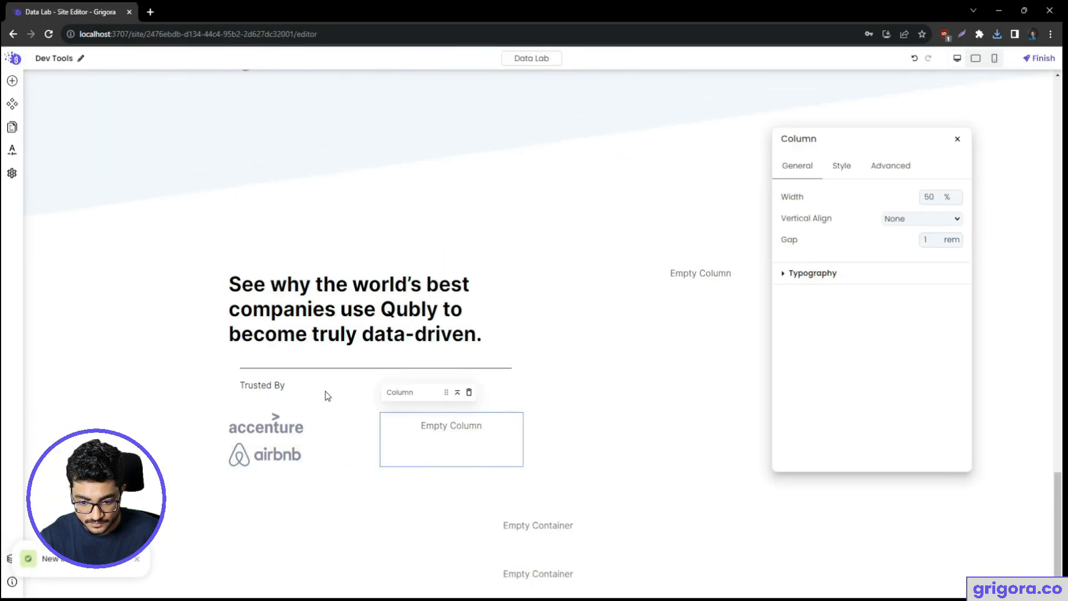
left_click(12, 82)
type("ima")
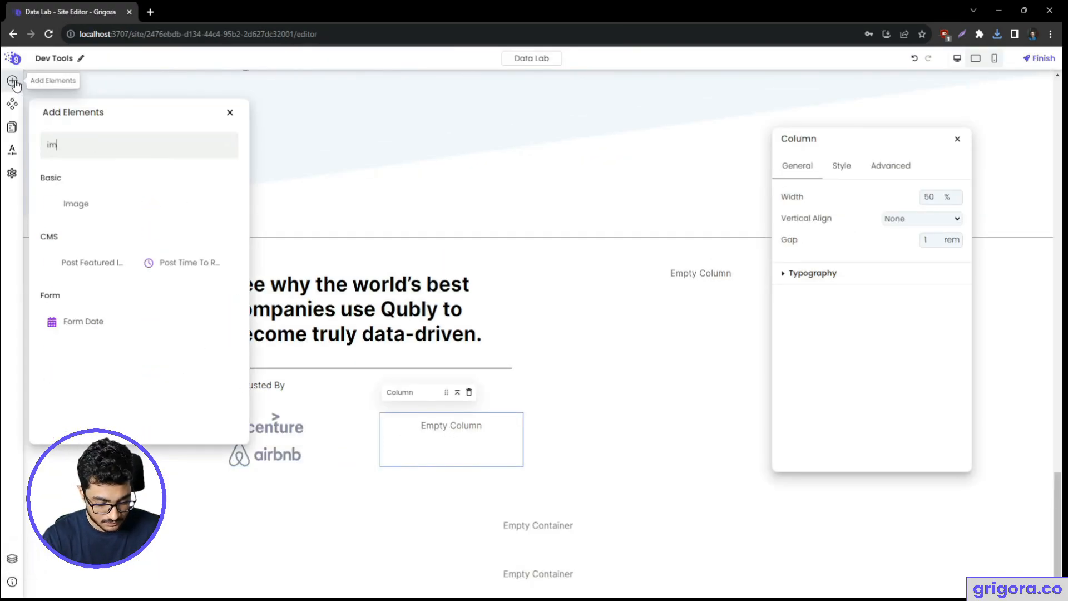
left_click(71, 189)
left_click(422, 432)
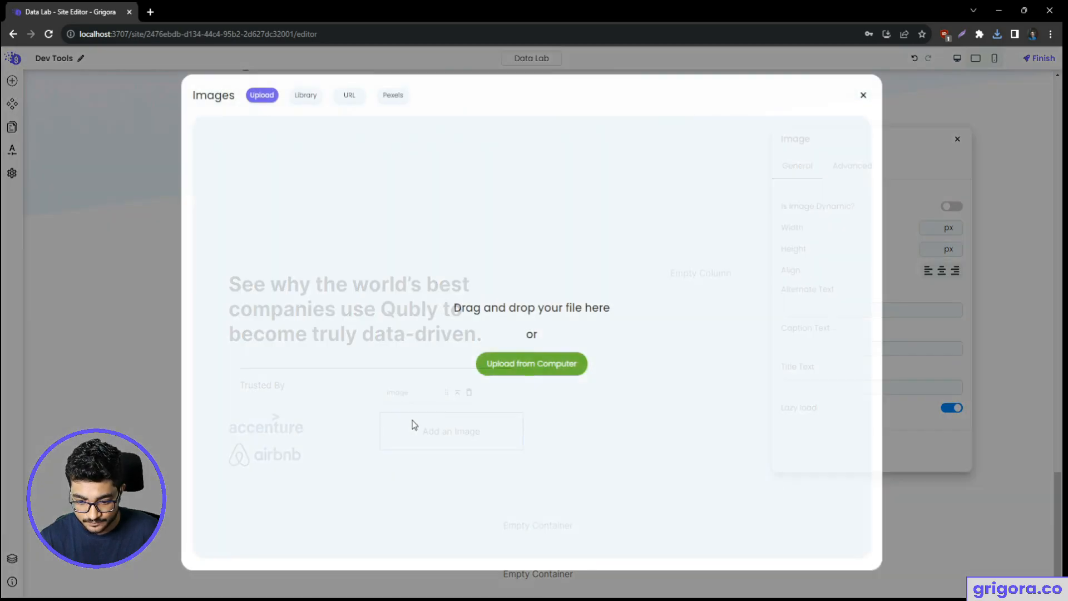
left_click(534, 374)
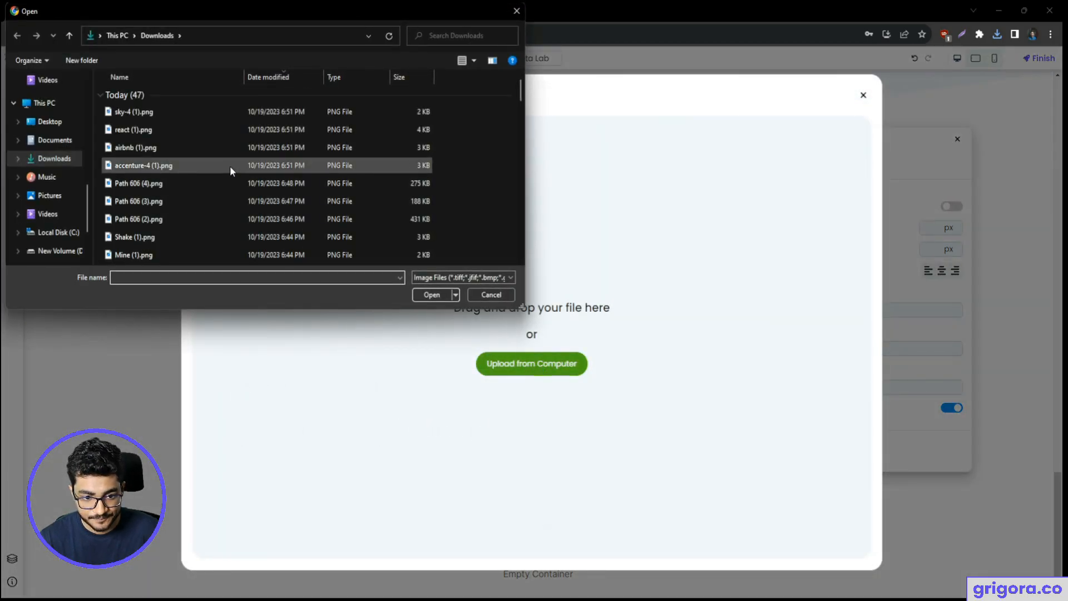
double_click(158, 132)
- Duplicate the react image, replace the copy's picture with sky-4 (1).png and compare the logos with the Figma design
right_click(436, 450)
left_click(484, 511)
left_click(382, 427)
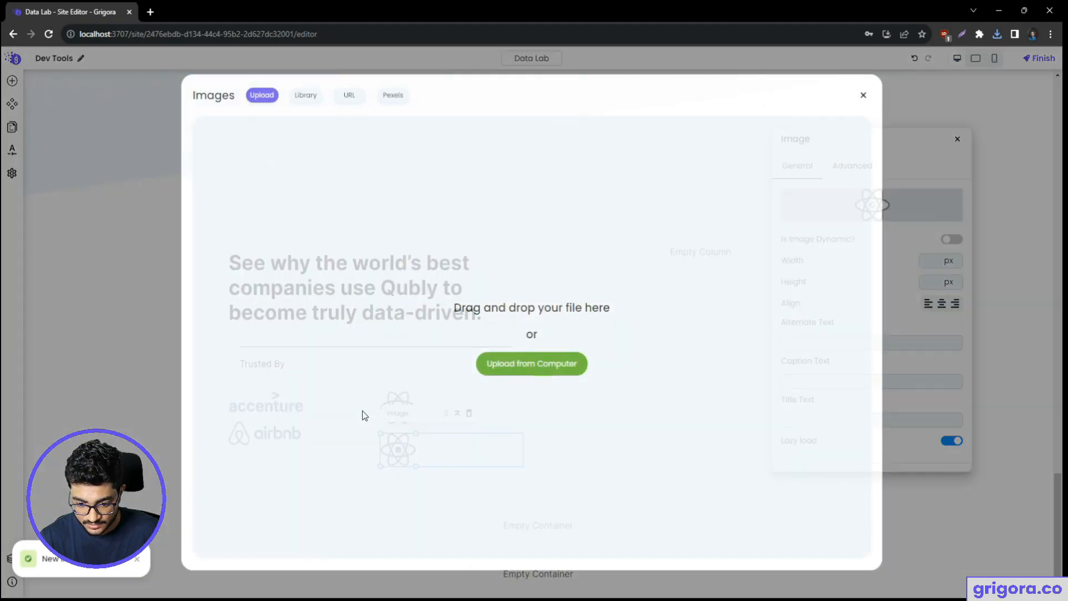
left_click(524, 363)
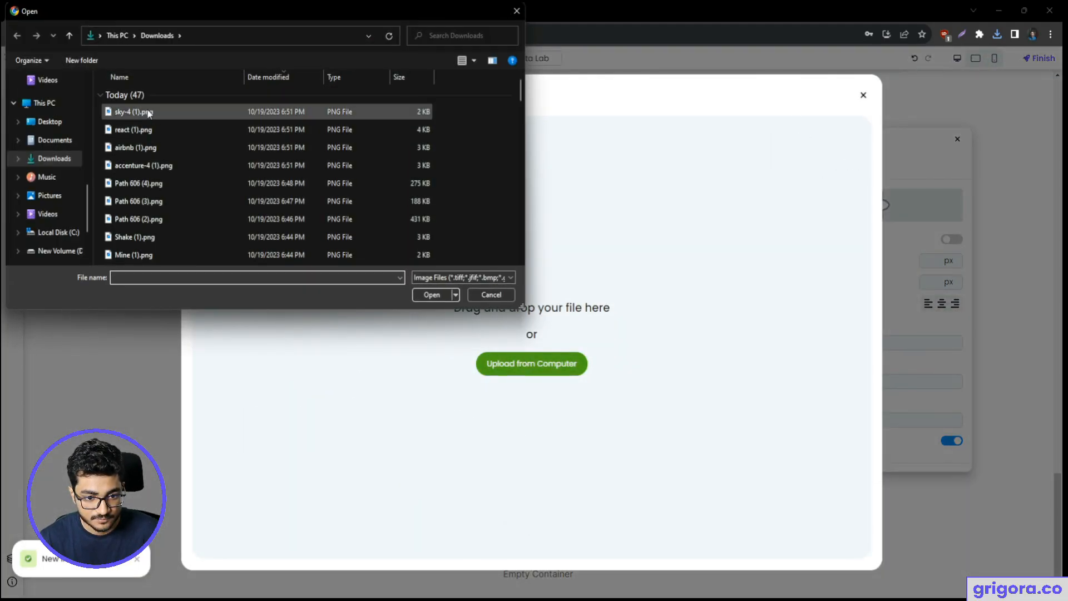
double_click(146, 113)
key("alt+Tab")
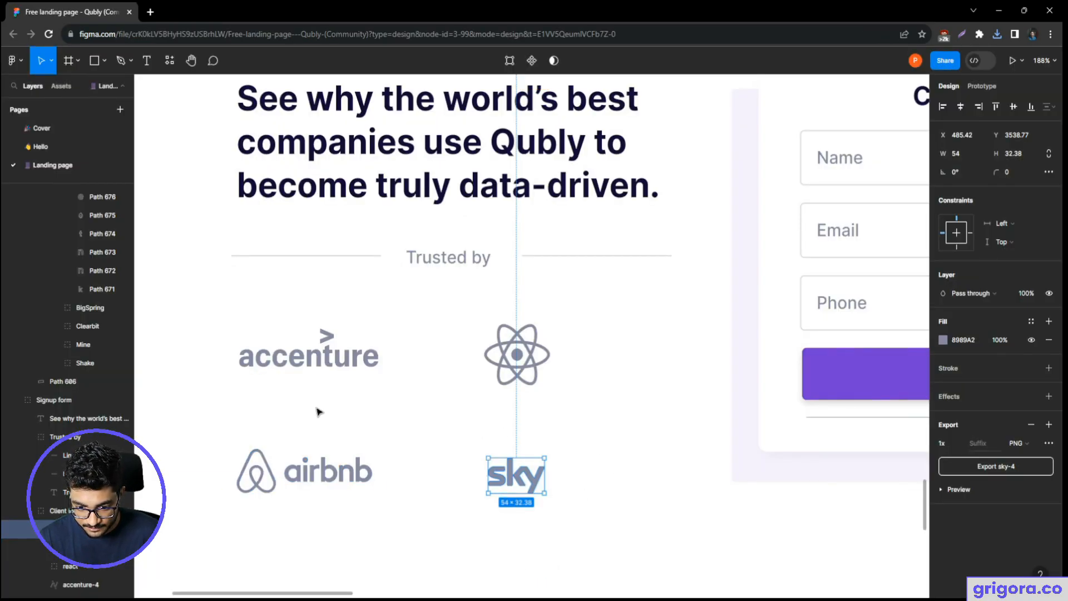
key("alt+Tab")
- Insert a Spacer element between the accenture and airbnb logos and reduce its height
left_click(292, 425)
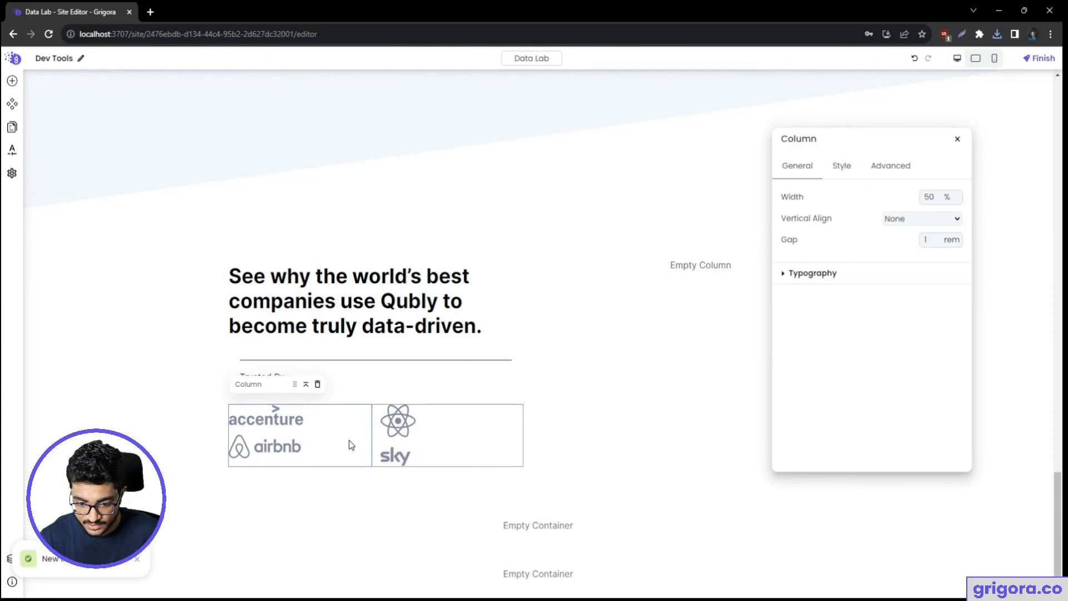
left_click(12, 81)
type("sca")
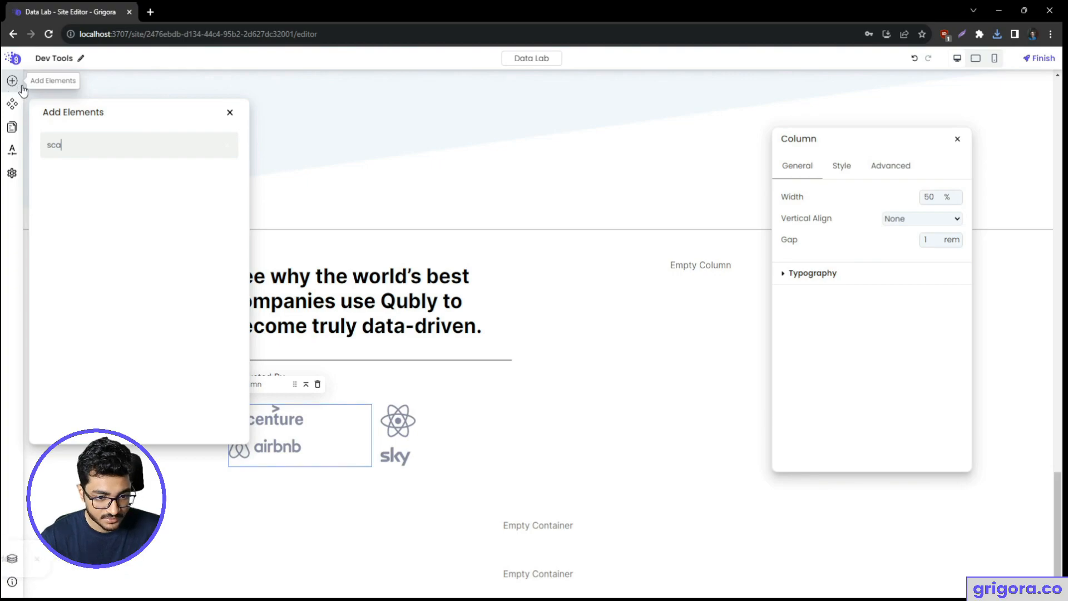
key("BackSpace")
key("BackSpace")
type("pa")
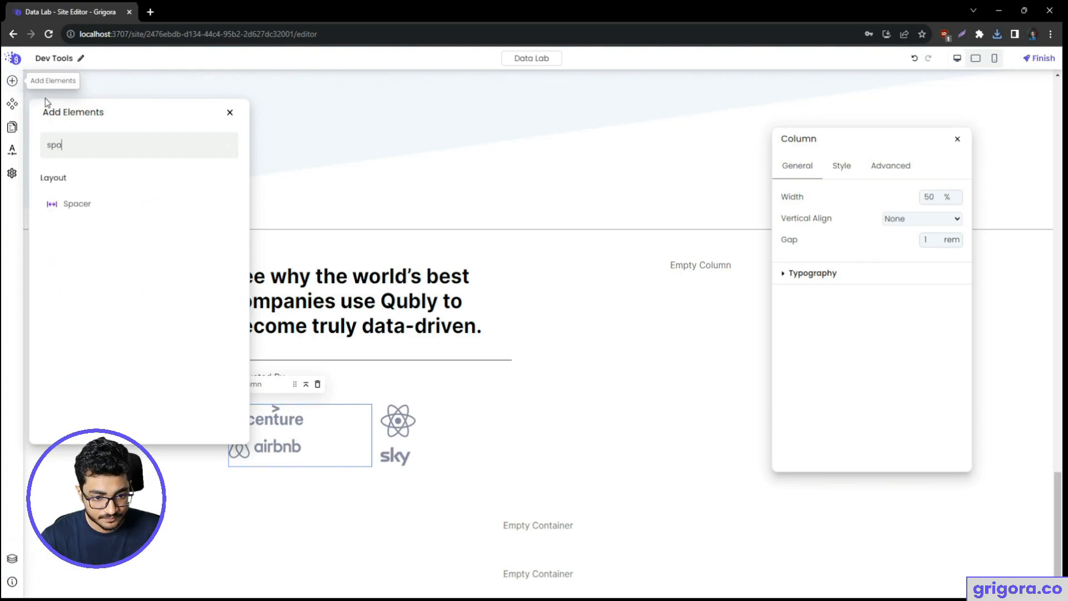
left_click_drag(91, 208, 338, 399)
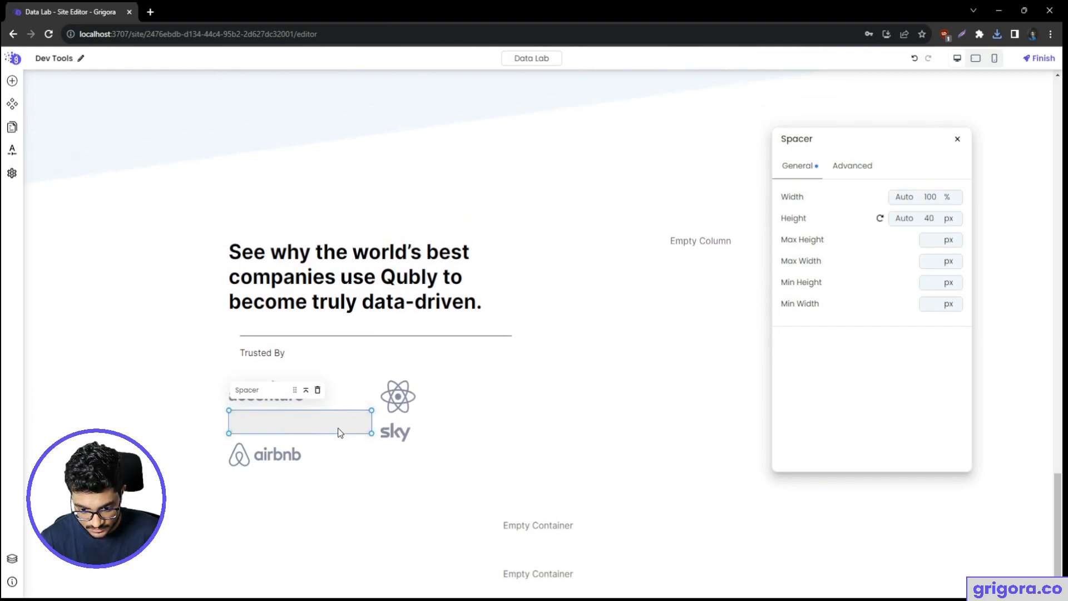
left_click_drag(342, 435, 355, 415)
- Select the sky logo, then examine the Trusted by row's lines and text in the Figma design
left_click(401, 445)
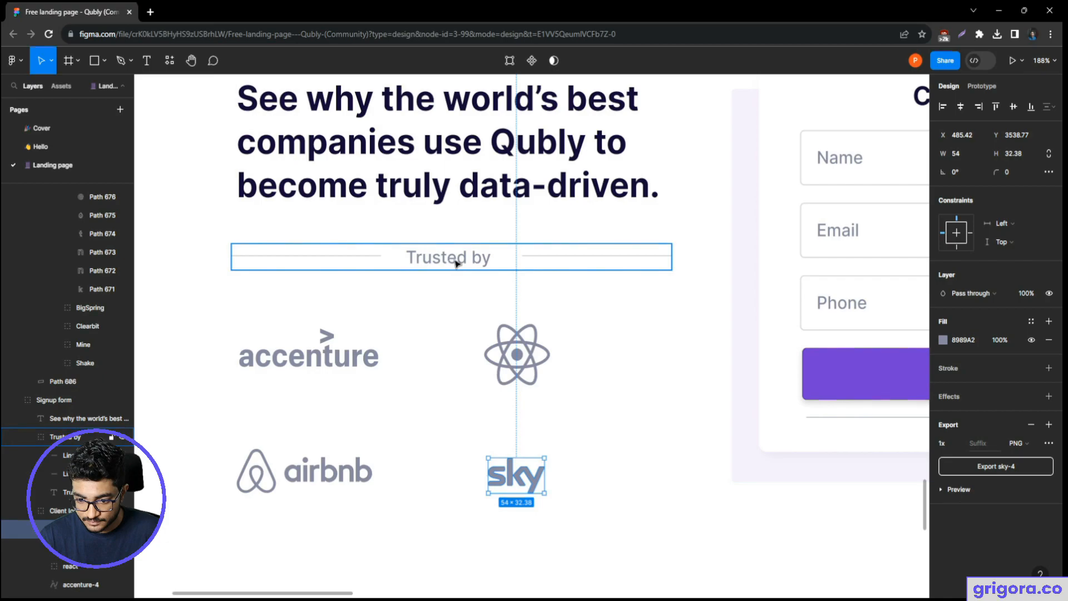
left_click(422, 259)
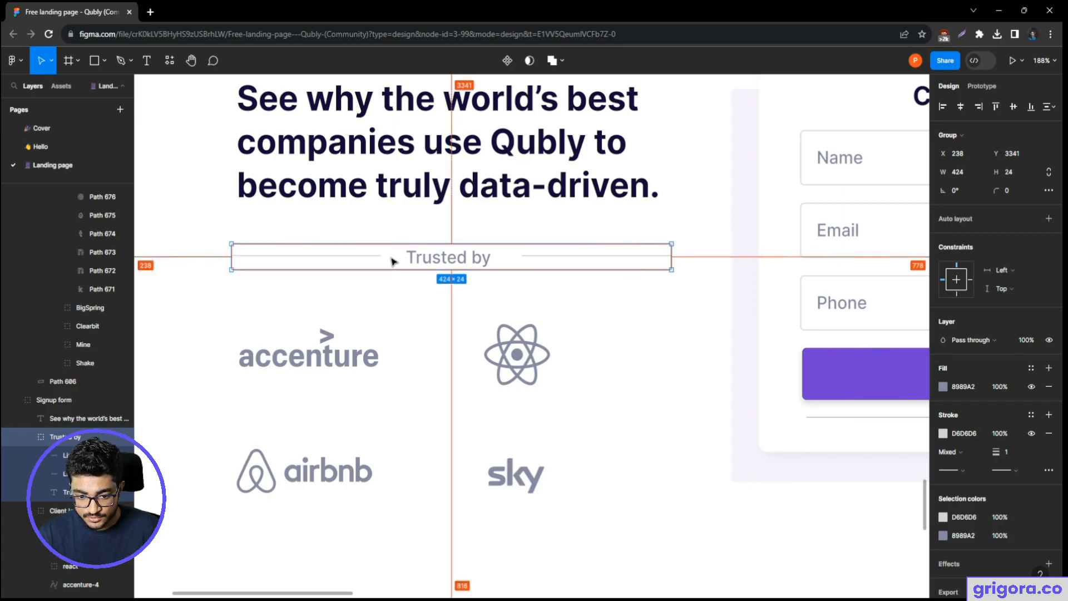
key("alt+Tab")
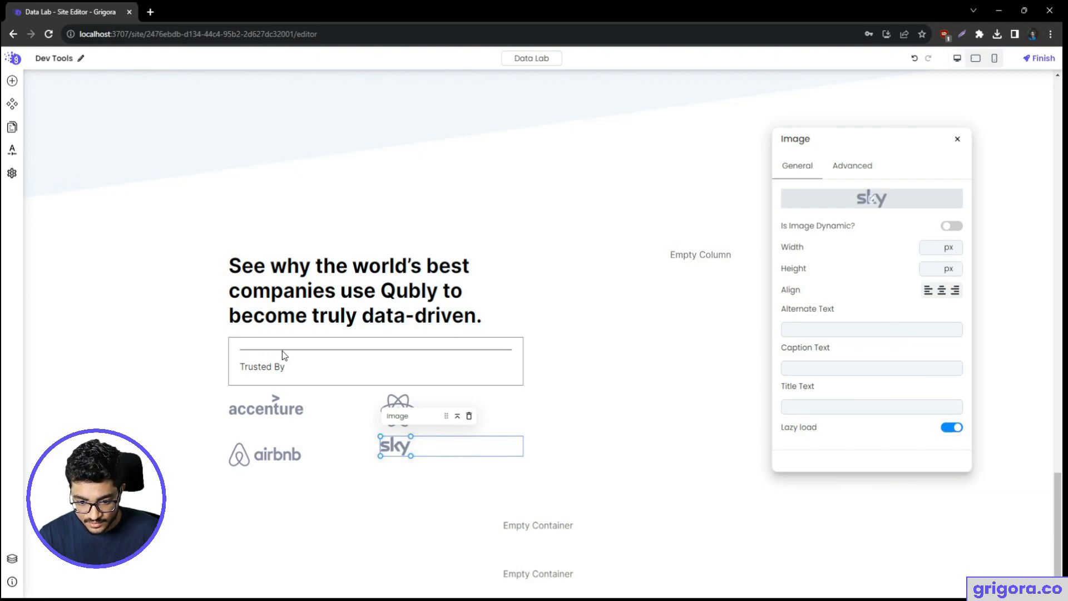
- Set the position of the container holding the Trusted By text and separator to Relative
left_click(283, 354)
left_click(291, 351)
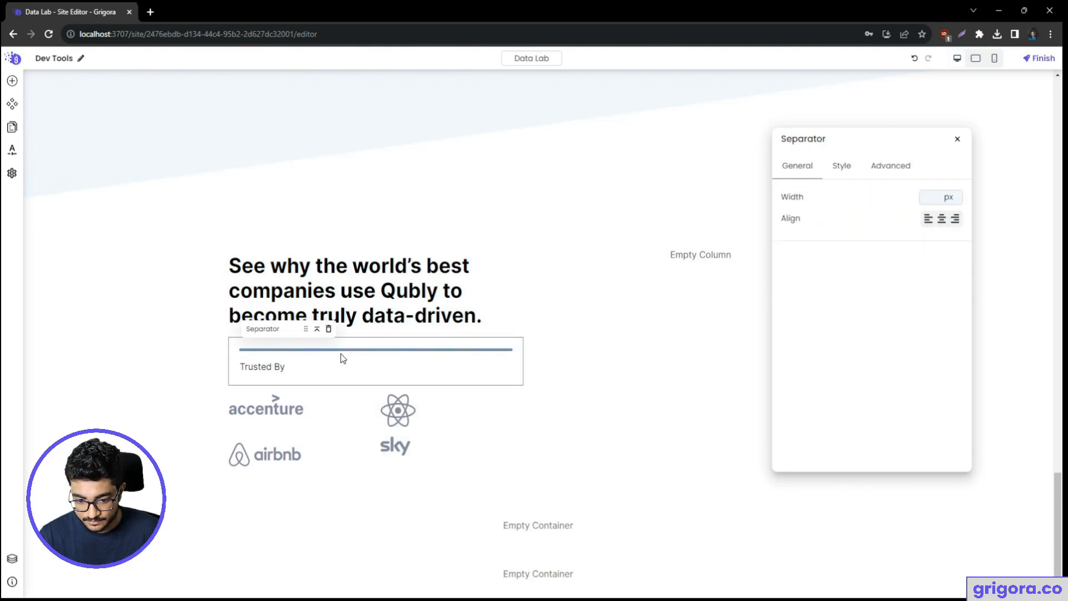
left_click(355, 360)
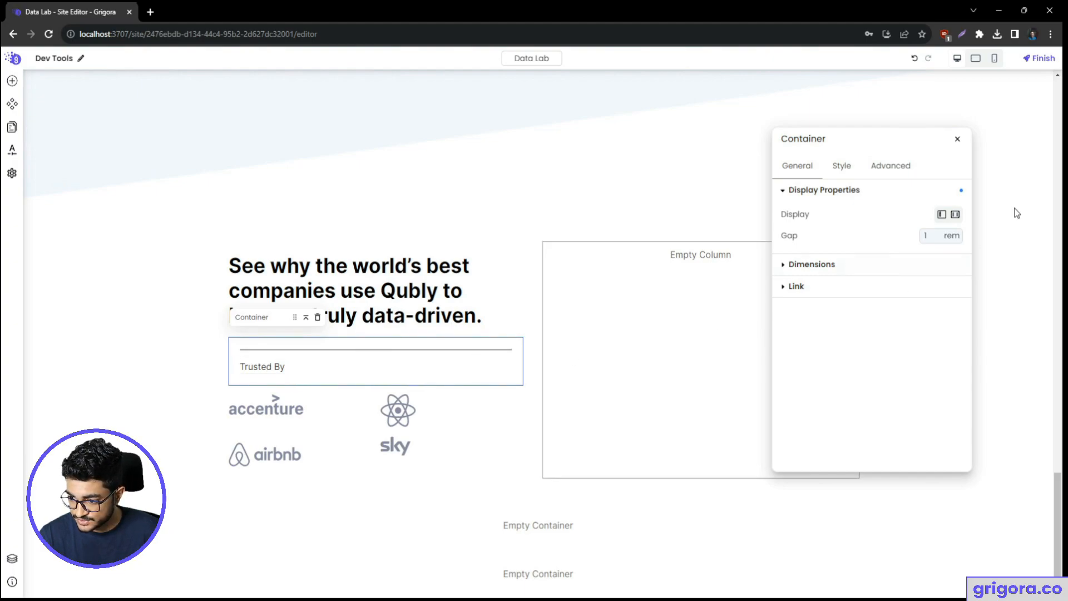
left_click(893, 167)
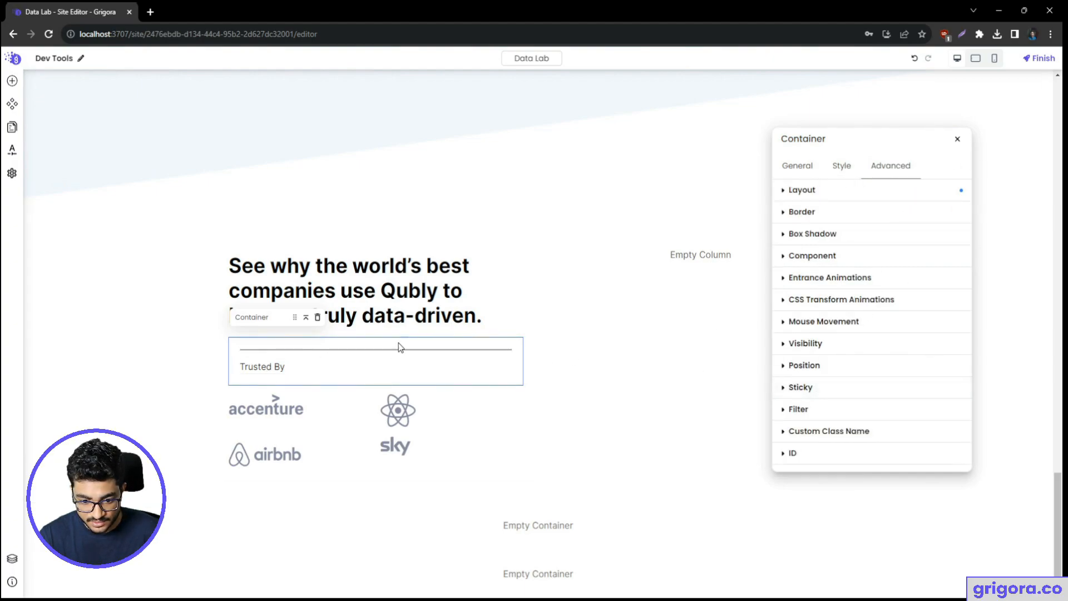
left_click(822, 367)
scroll(848, 356, "down", 3)
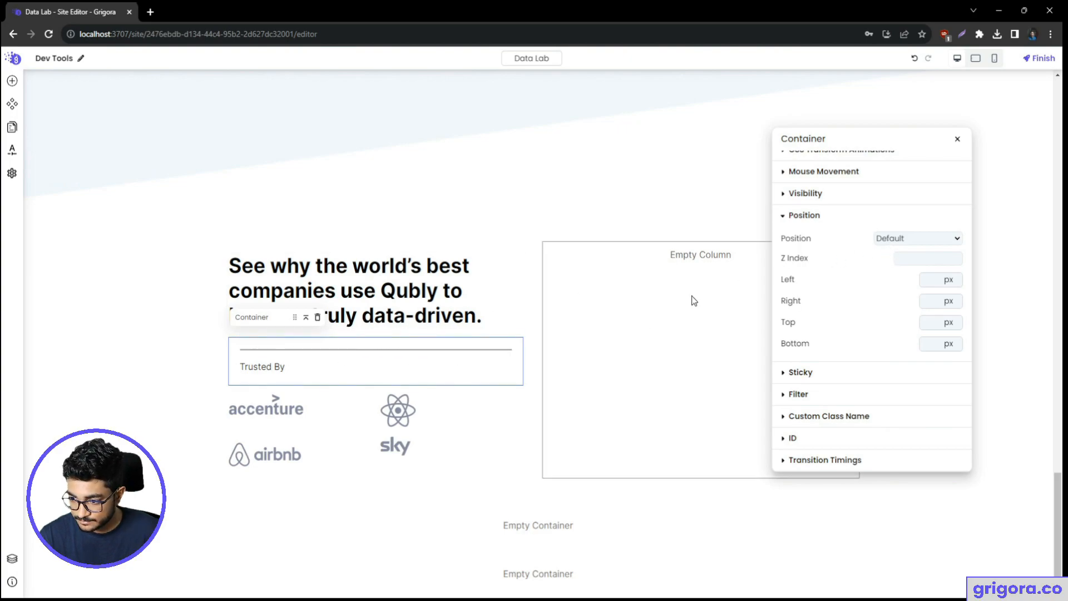
left_click(899, 245)
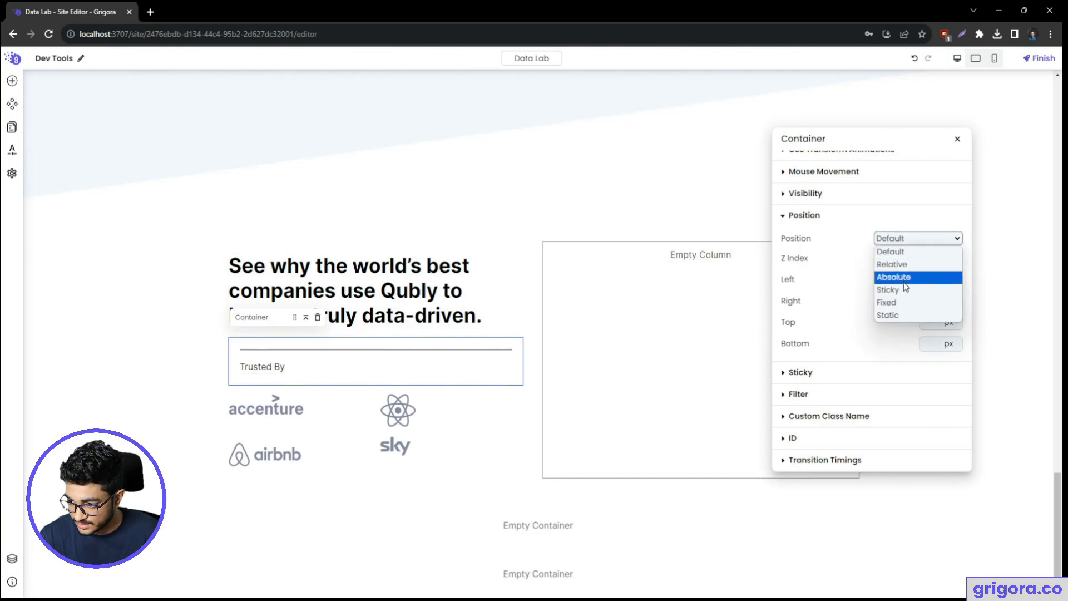
left_click(901, 264)
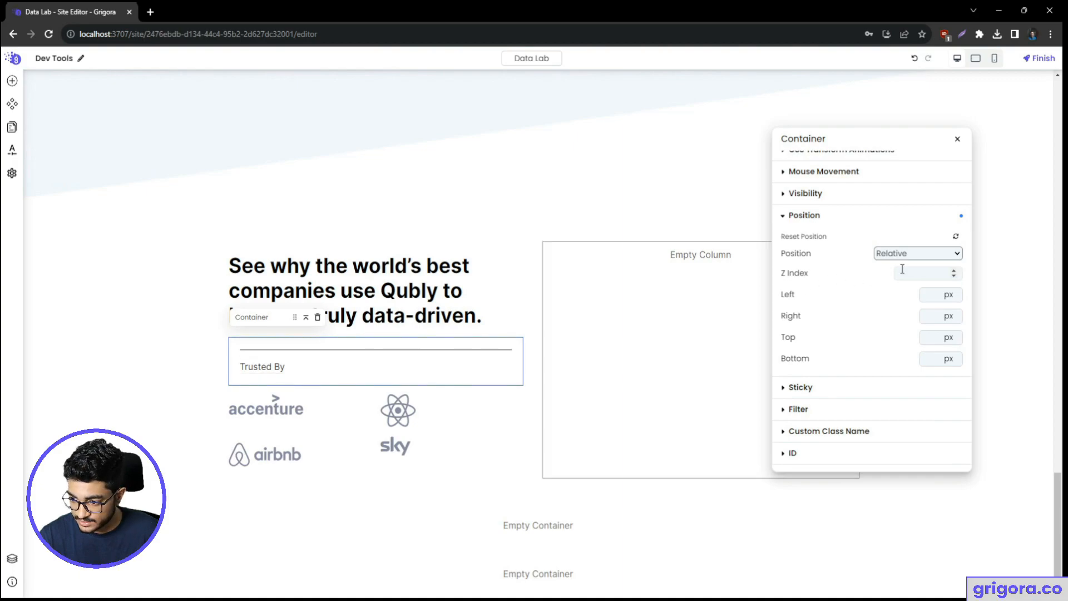
- Set the position of the separator above the Trusted By text to Absolute
left_click(323, 351)
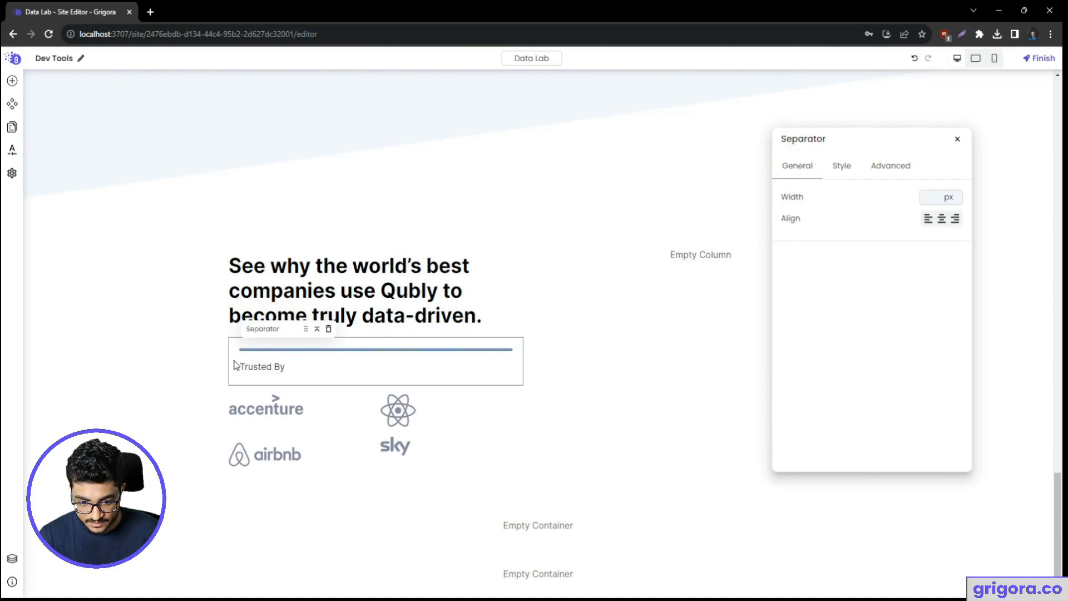
left_click(892, 170)
scroll(840, 374, "down", 1)
left_click(832, 376)
left_click(923, 394)
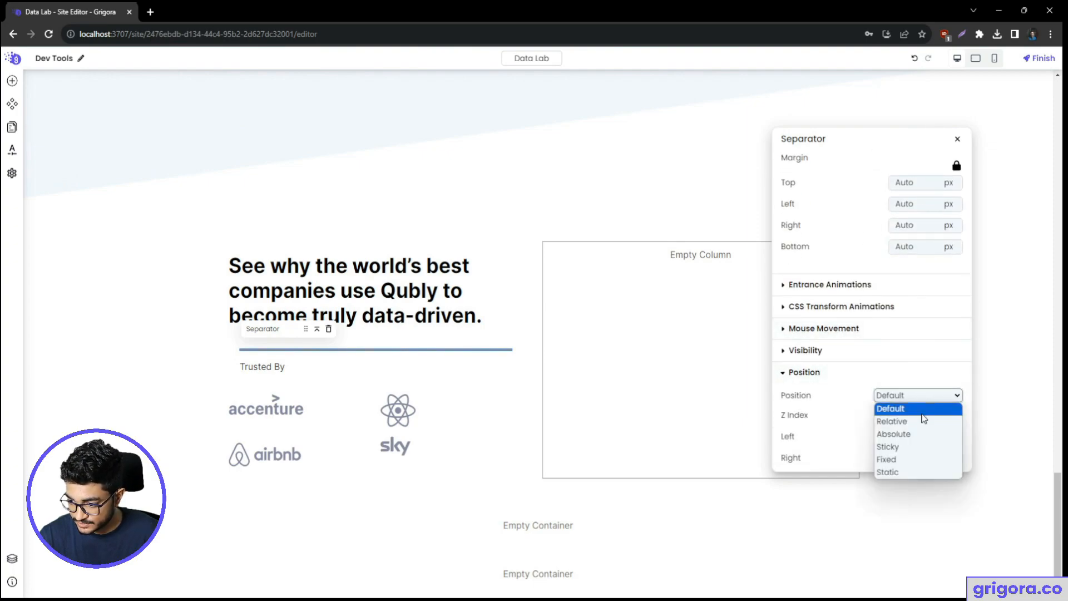
left_click(920, 434)
scroll(875, 428, "down", 3)
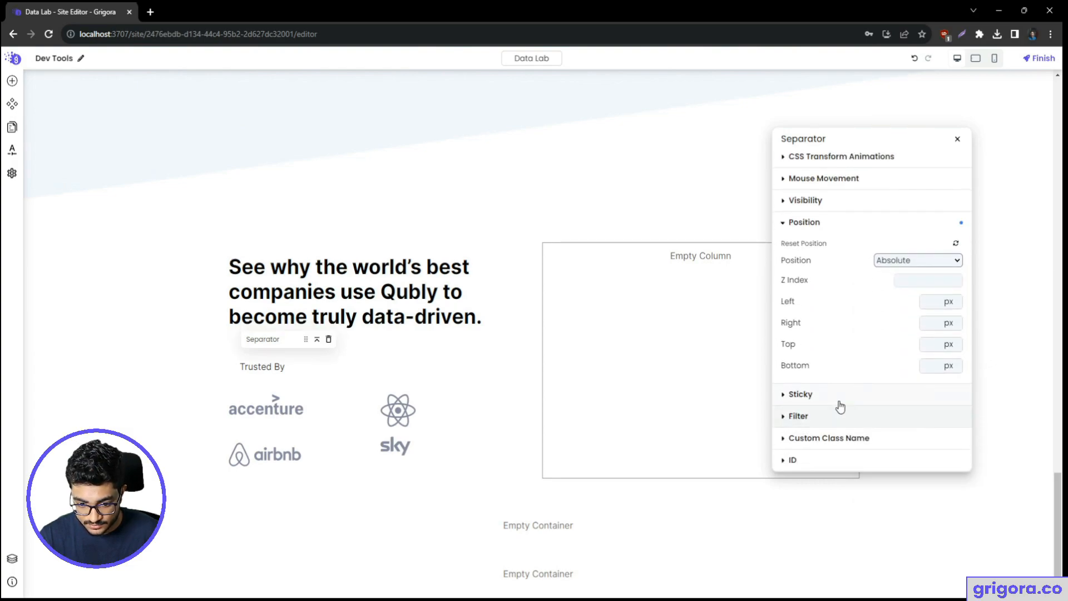
- Set the separator's left and right offsets to 0 px and its top offset to 50%
left_click(934, 302)
left_click(931, 324)
type("0")
left_click(934, 345)
type("50")
left_click(948, 344)
left_click(955, 377)
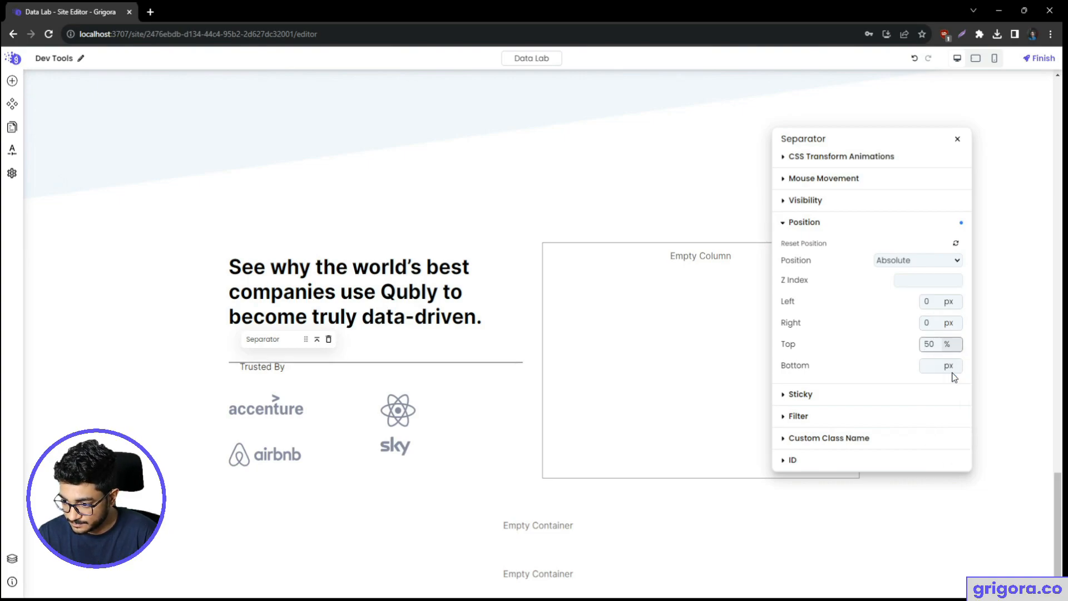
- Switch the Trusted By row's outer container to a flex display
left_click(255, 370)
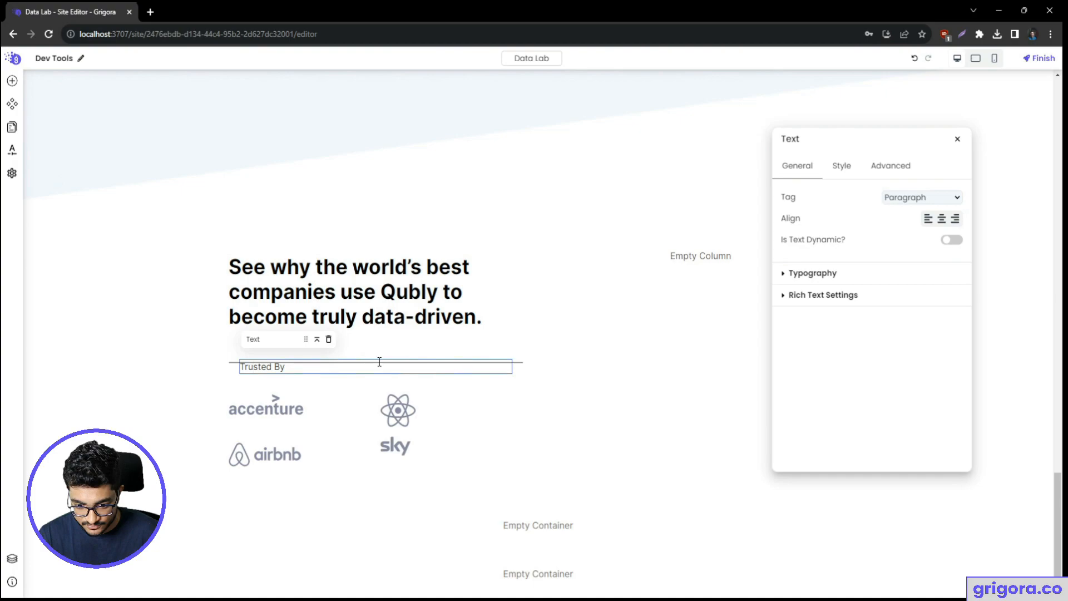
left_click(235, 356)
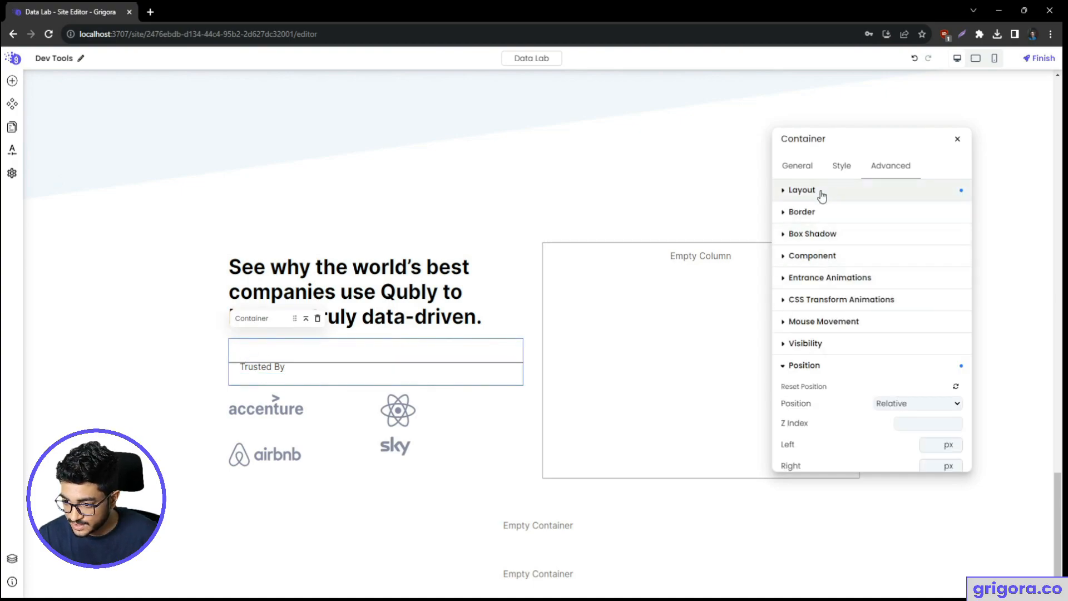
left_click(796, 166)
left_click(955, 214)
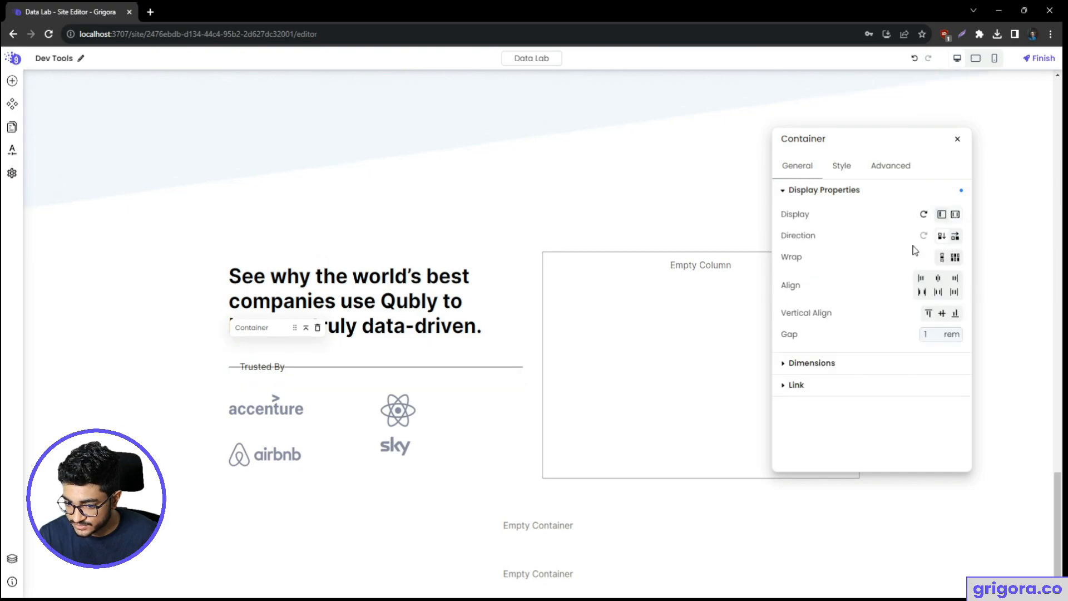
- Wrap the Trusted By text in its own container and set that container's width to Auto
left_click(263, 367)
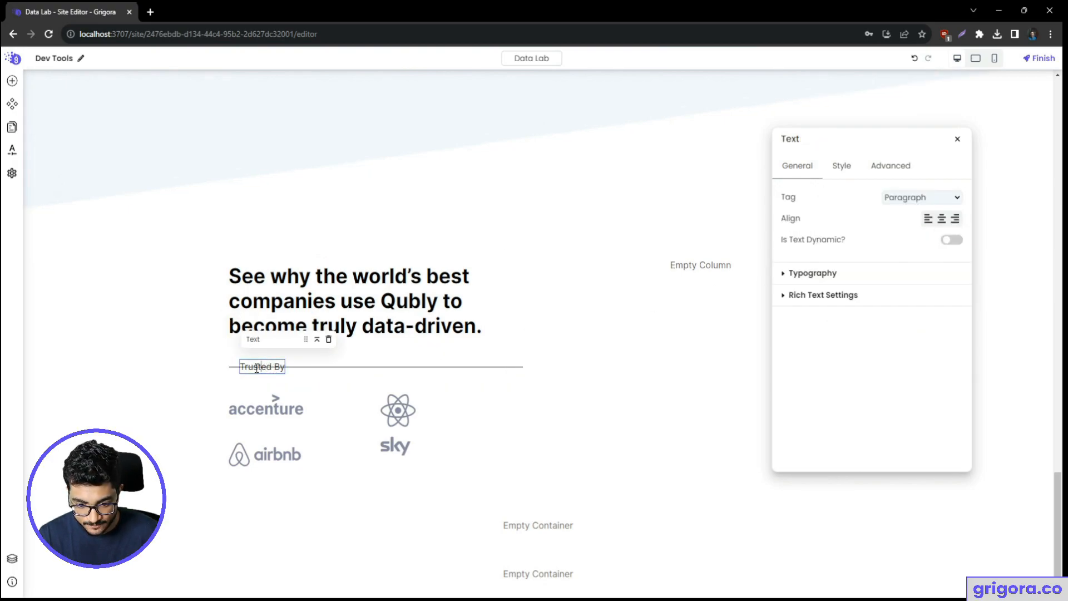
right_click(257, 368)
left_click(289, 416)
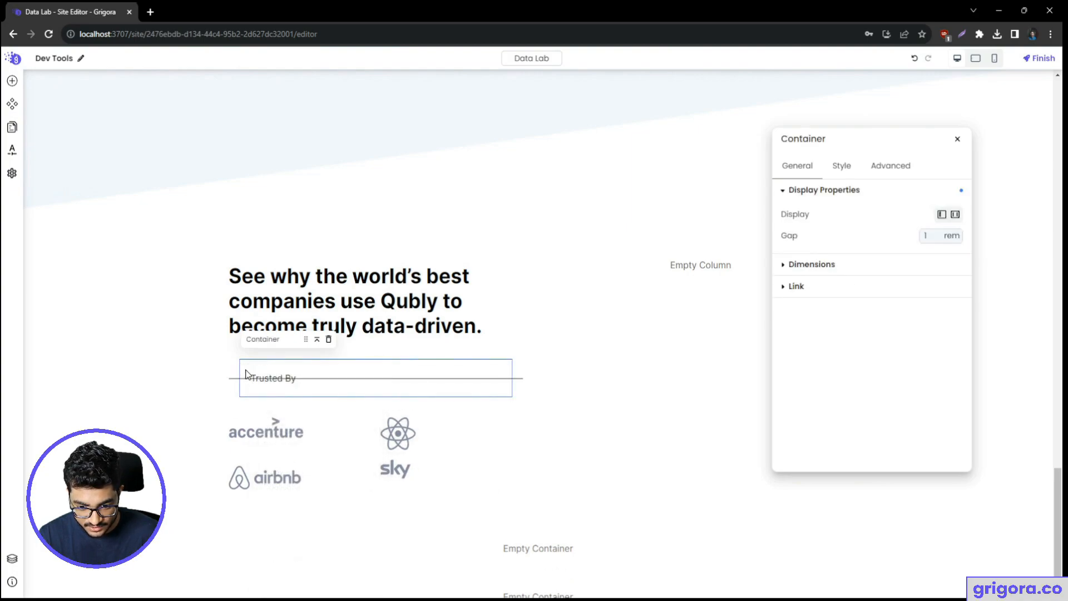
left_click(834, 268)
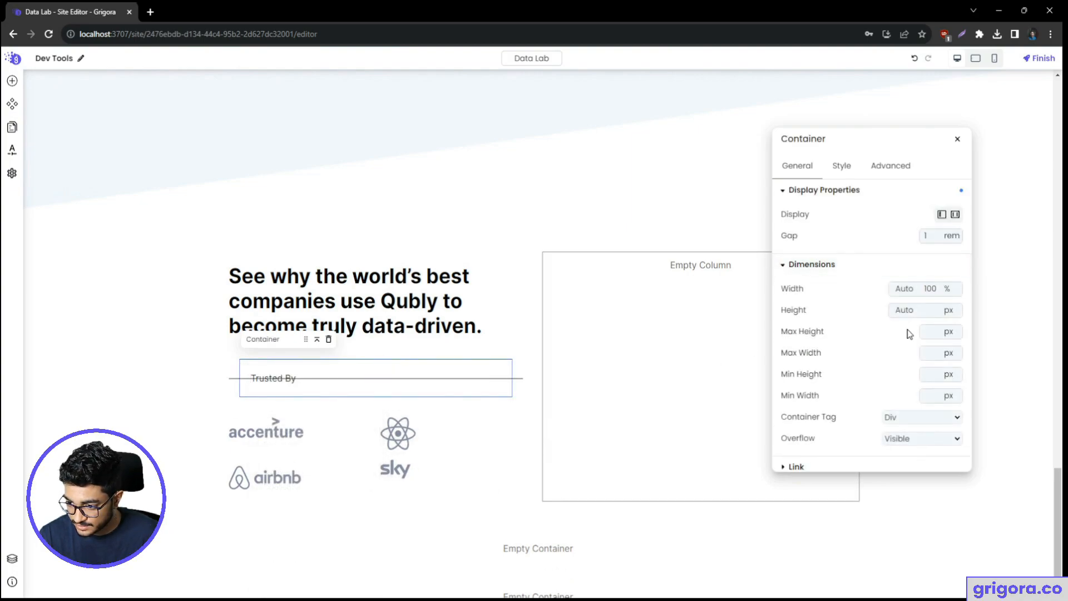
left_click(904, 289)
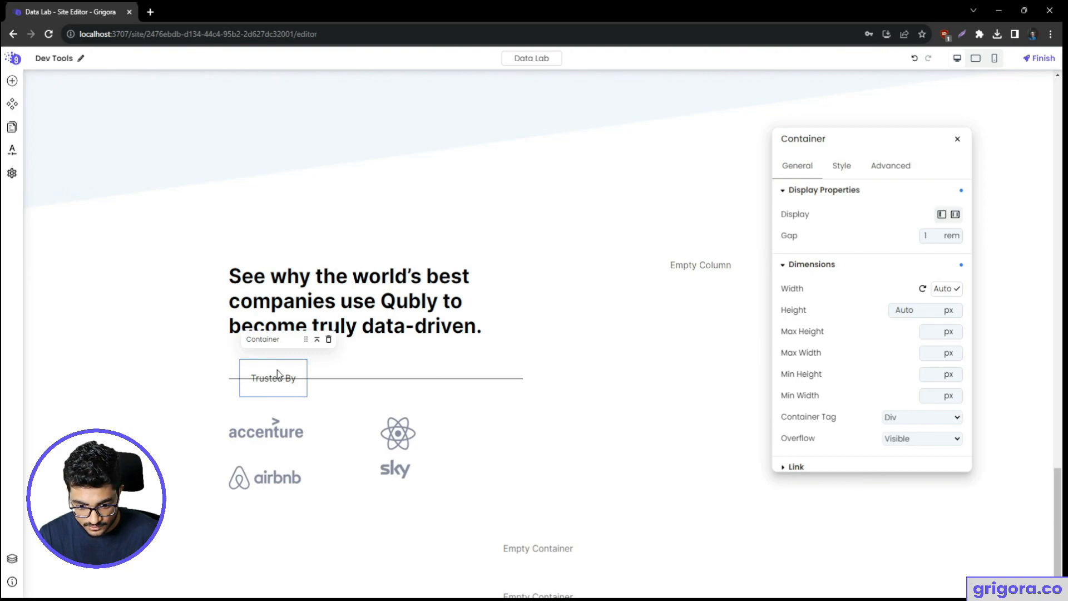
- Give the container around the Trusted By text a red FF0000 background
left_click(837, 165)
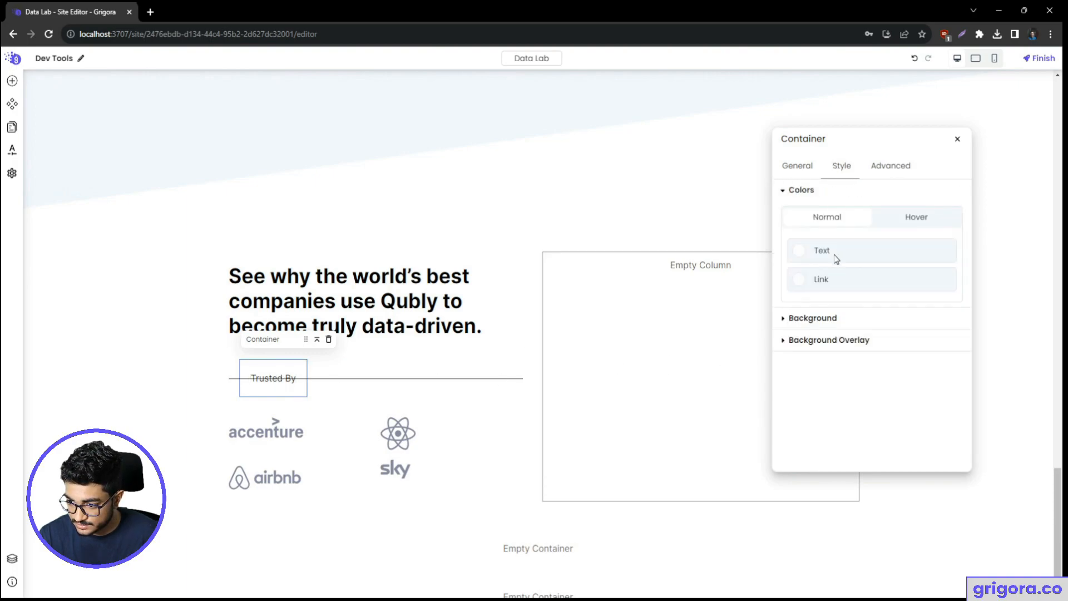
left_click(806, 320)
left_click(799, 426)
left_click_drag(689, 390, 901, 171)
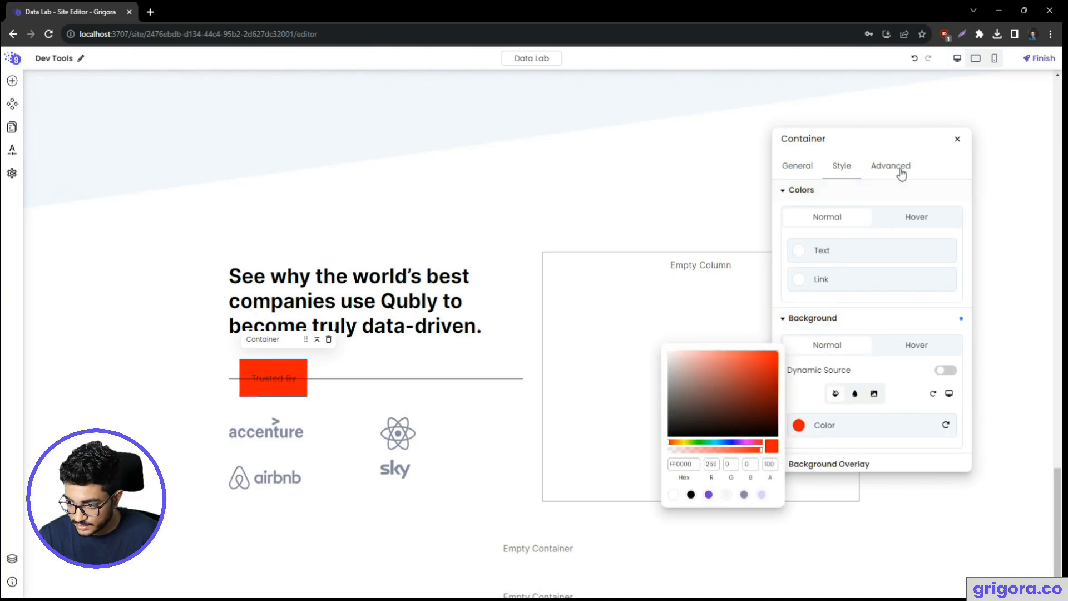
- Set the position of the inner container around the Trusted By text to Relative
left_click(900, 169)
left_click(885, 365)
scroll(856, 361, "down", 1)
left_click(918, 374)
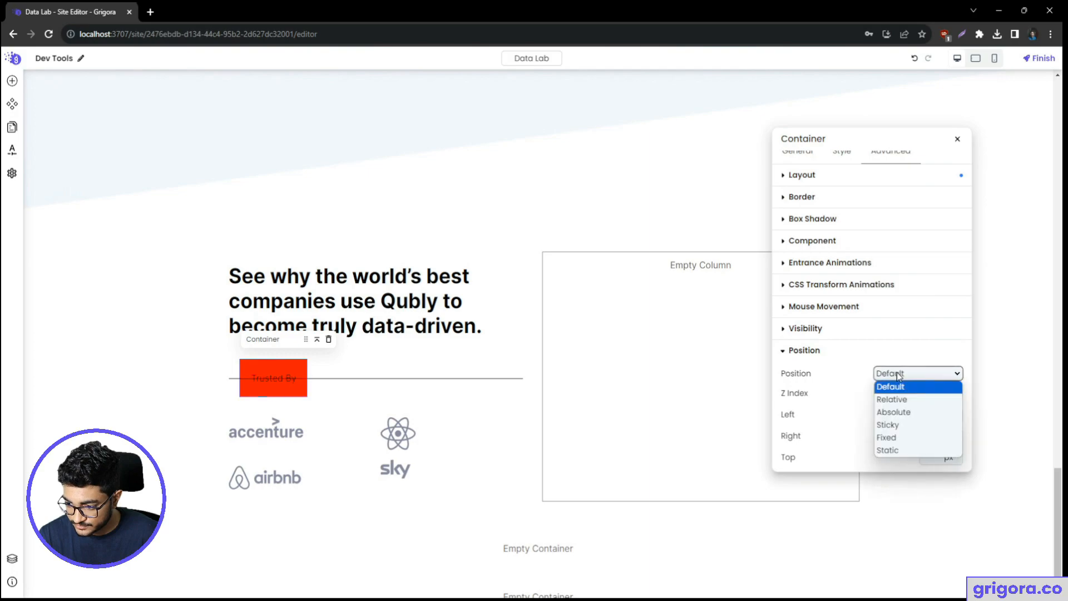
left_click(912, 399)
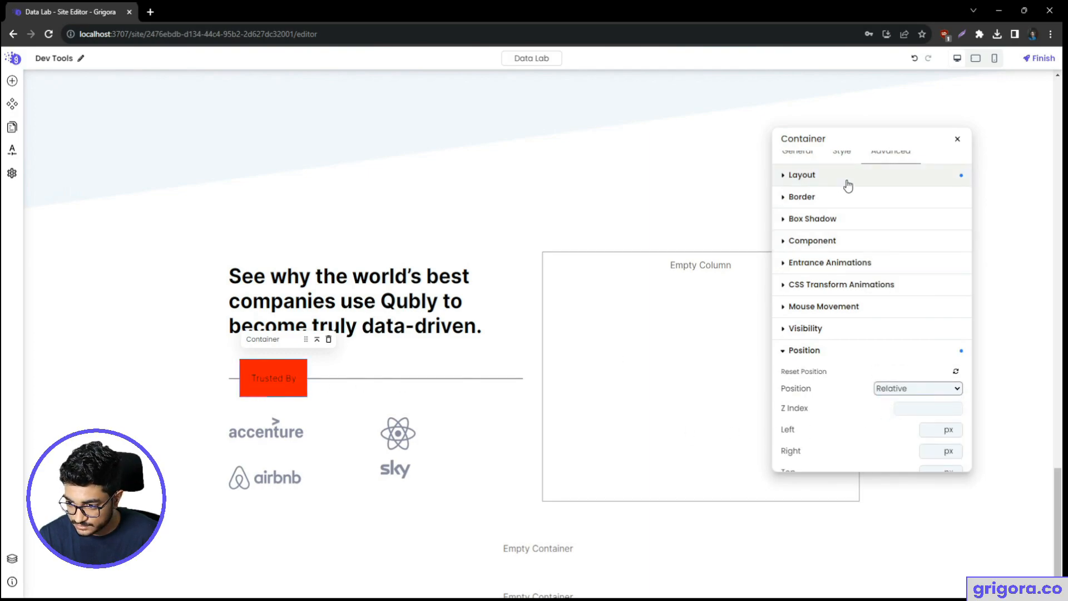
- Change the background of the container around the Trusted By text to white
left_click(842, 154)
left_click(796, 429)
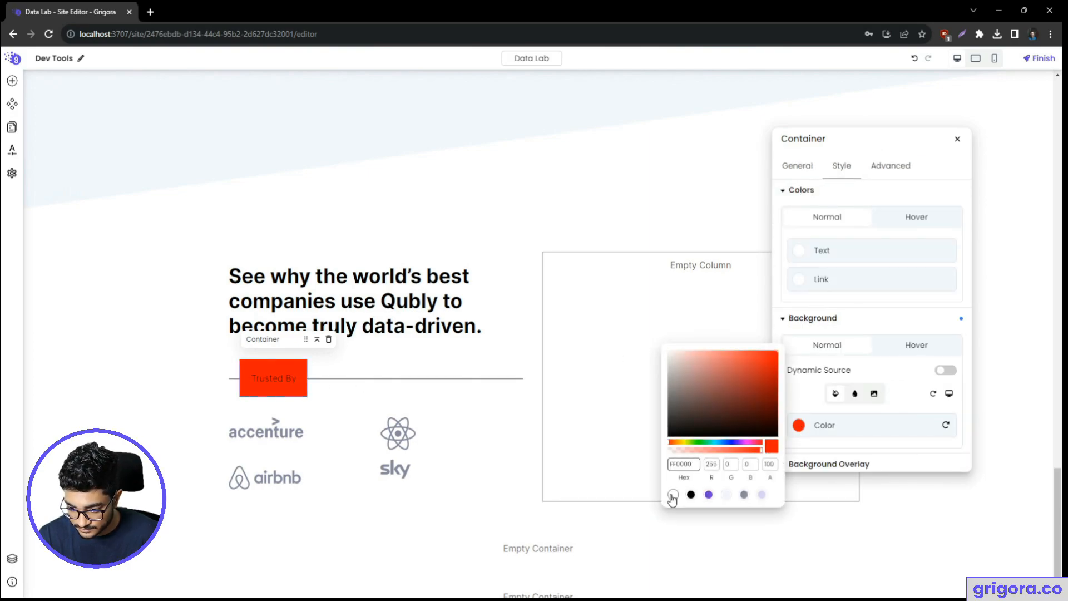
left_click(673, 494)
- Centre the Trusted By label horizontally within its outer container and compare the row with the Figma design
left_click(347, 385)
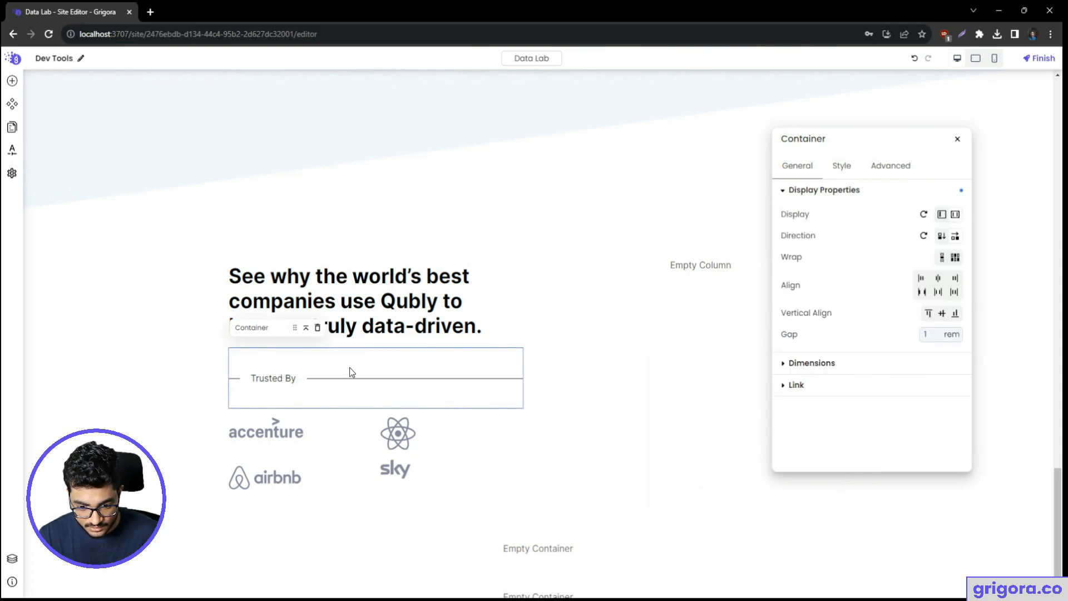
left_click(938, 277)
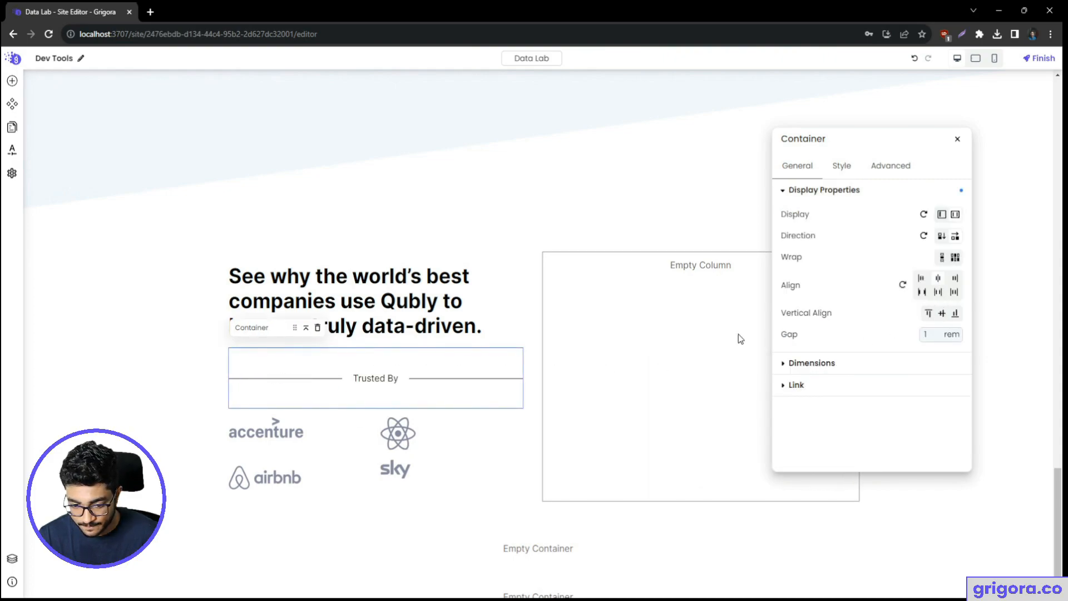
left_click(482, 311)
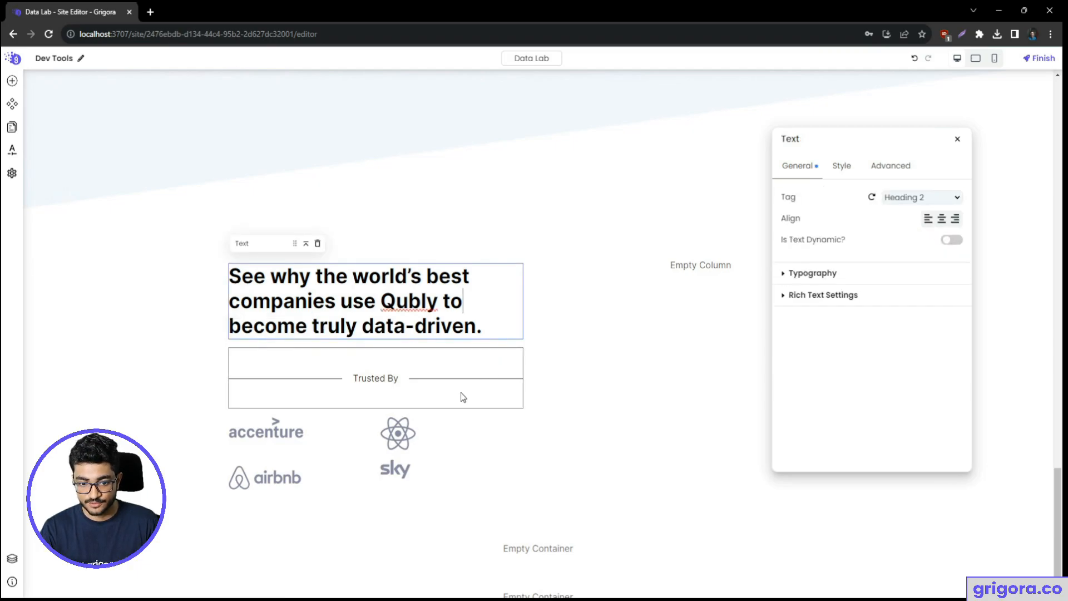
key("alt+Tab")
key("alt+Tab")
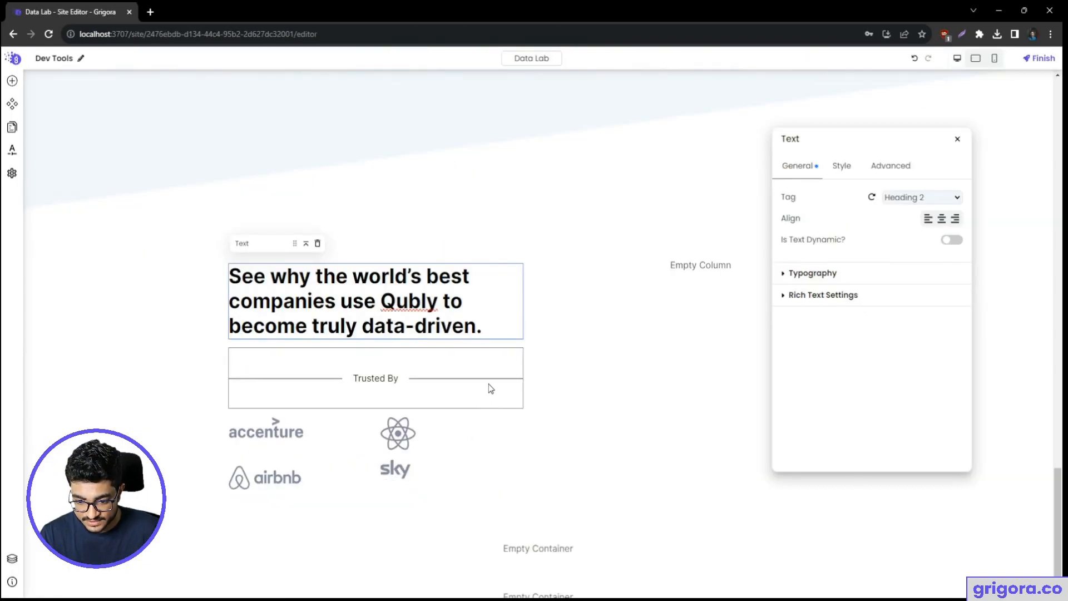
- Check the separator's colour in the Figma design and set the outer Trusted By container's text colour to the palette grey
left_click(491, 379)
key("alt+Tab")
key("alt+Tab")
left_click(838, 170)
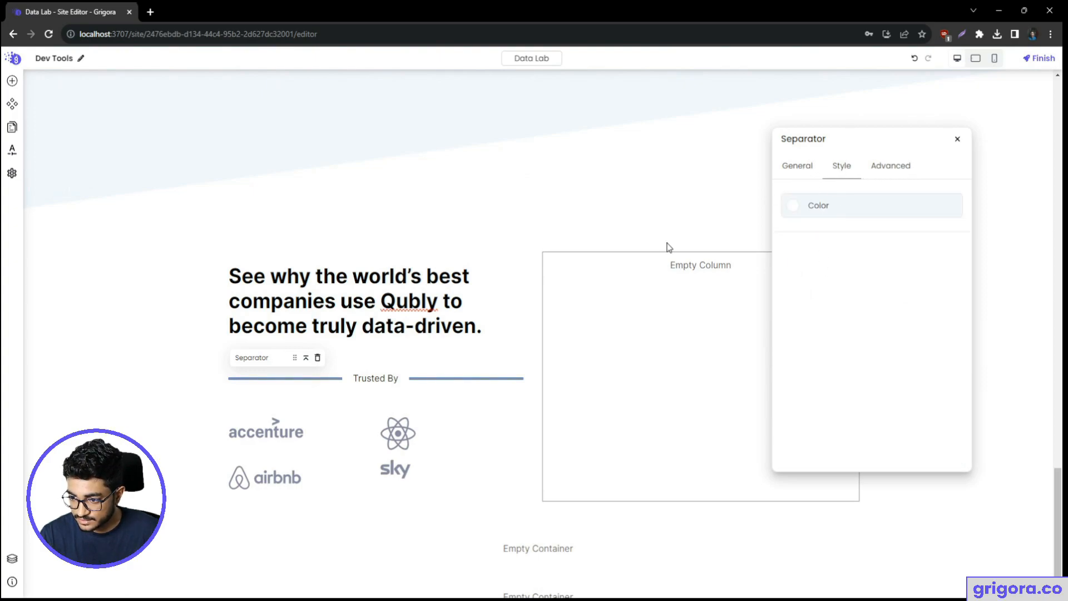
left_click(448, 368)
left_click(839, 168)
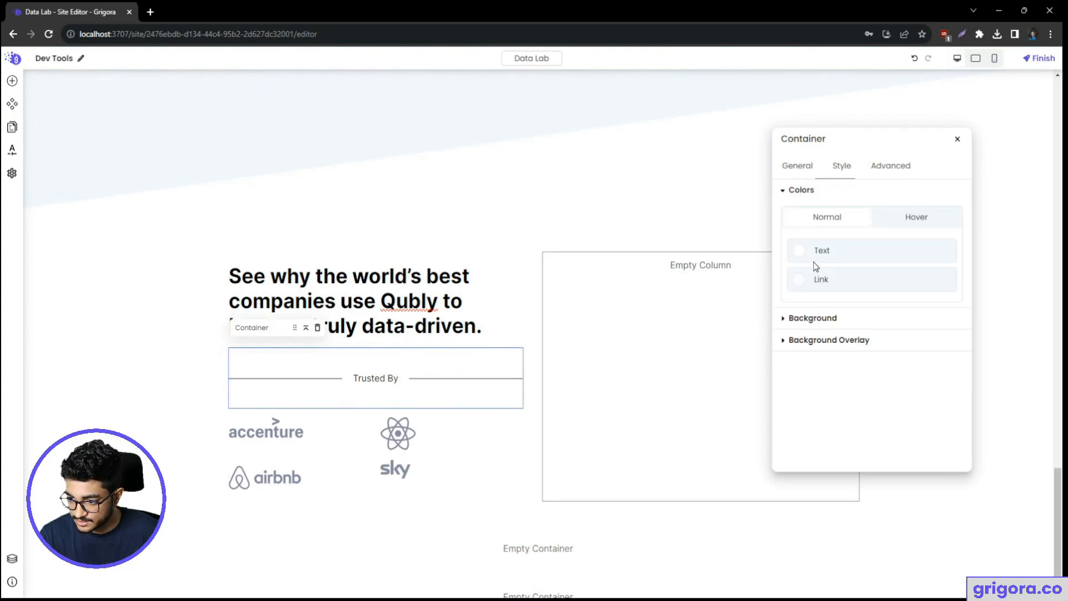
left_click(798, 252)
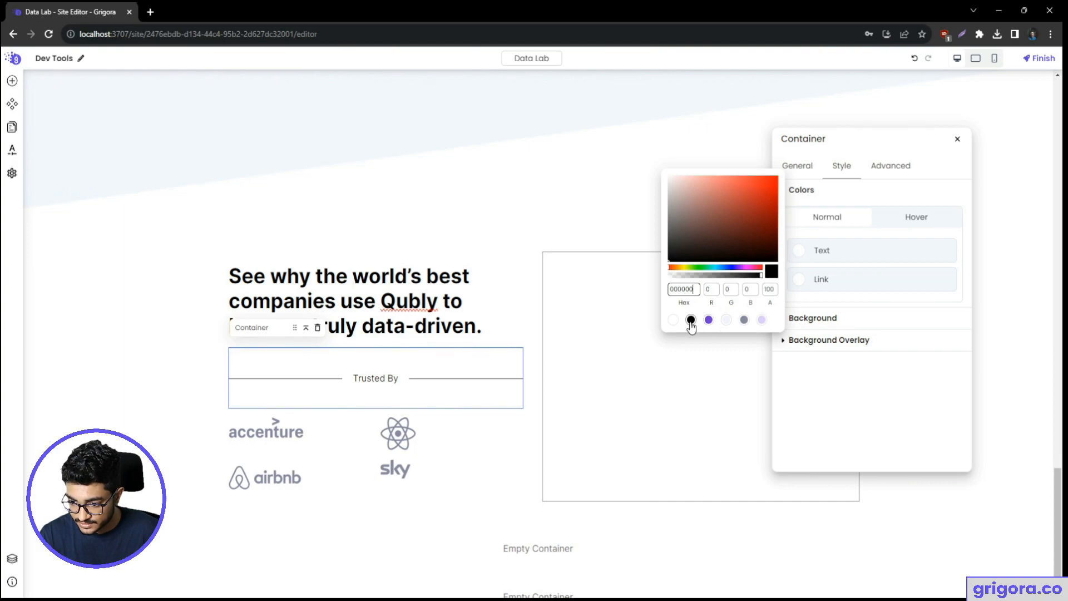
left_click(744, 319)
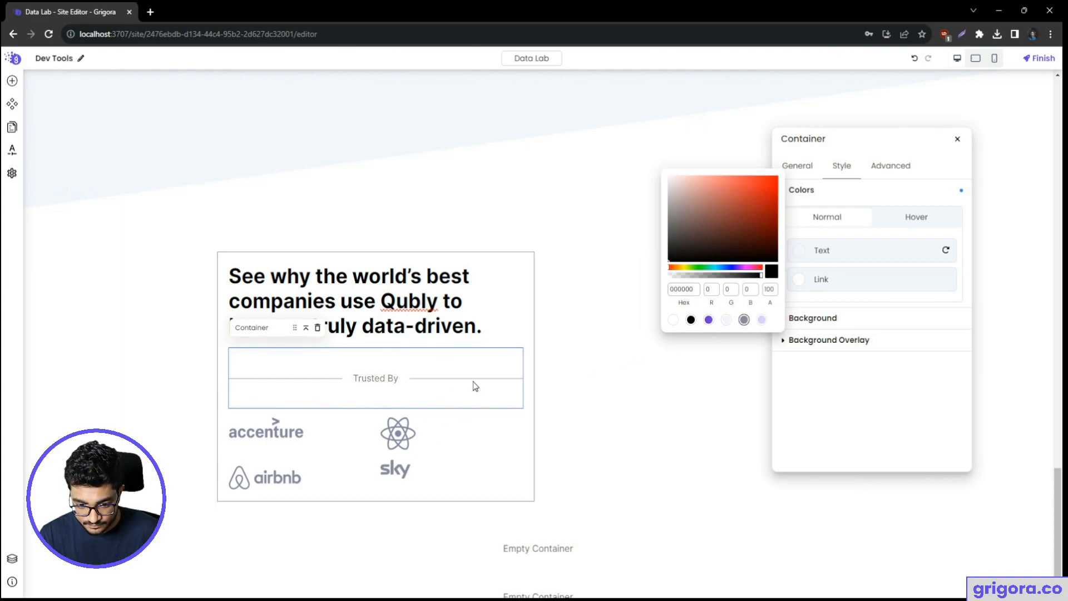
- Set the outer Trusted By container's padding to 0 px
left_click(886, 167)
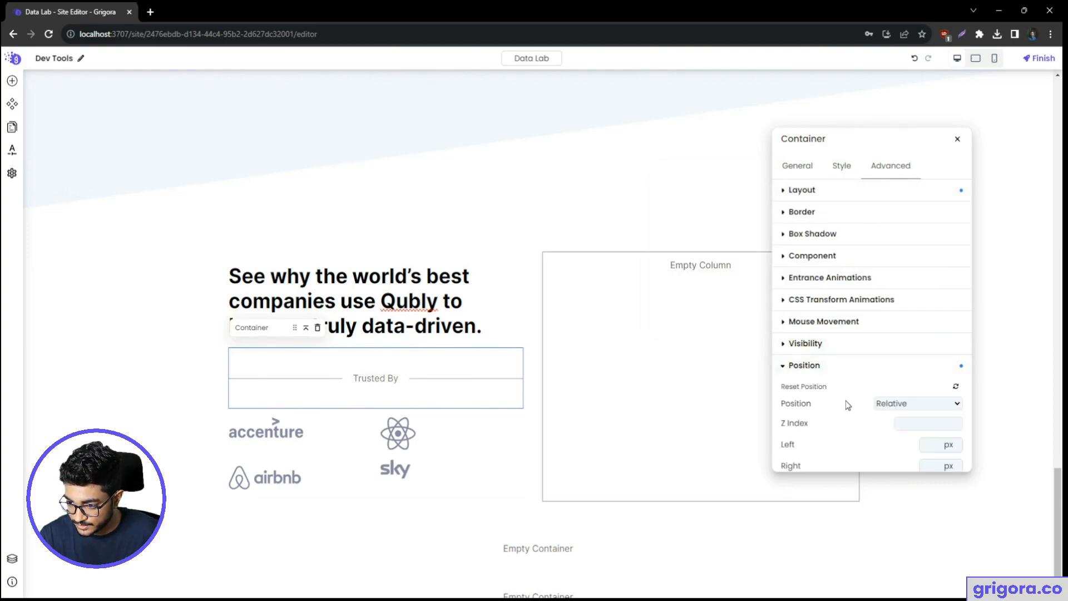
left_click(815, 191)
left_click(851, 385)
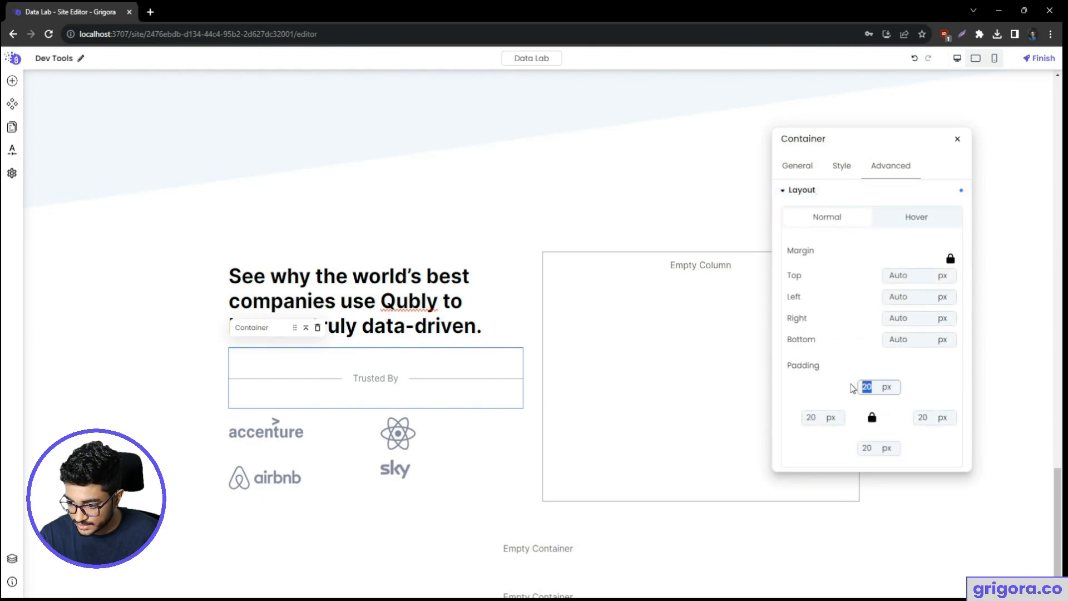
type("0")
- Select the empty column beside the Trusted By section and examine the matching contact form card in the Figma design
left_click(398, 410)
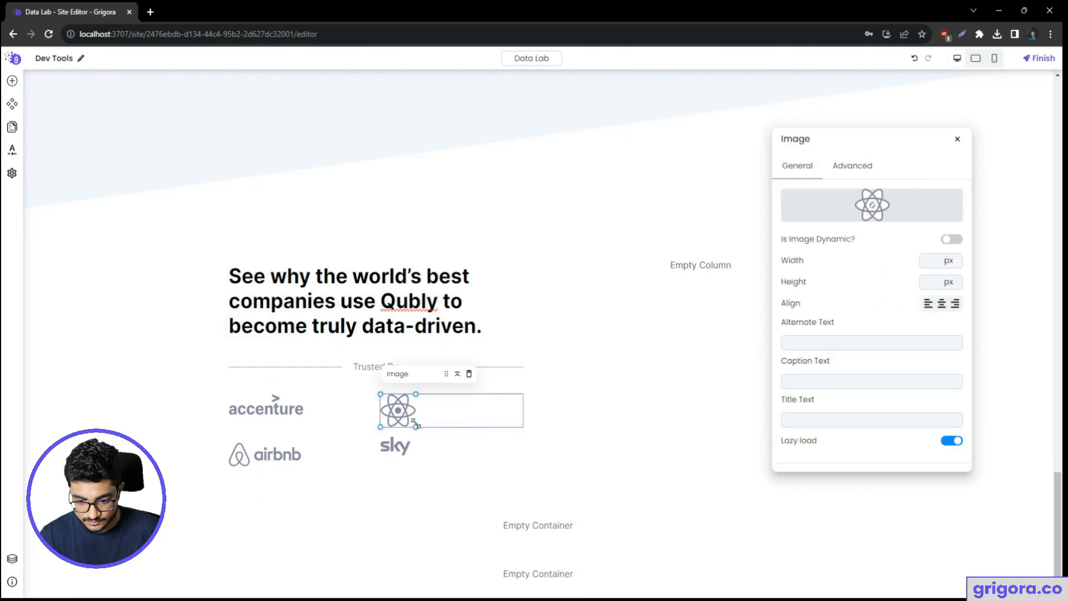
left_click(703, 384)
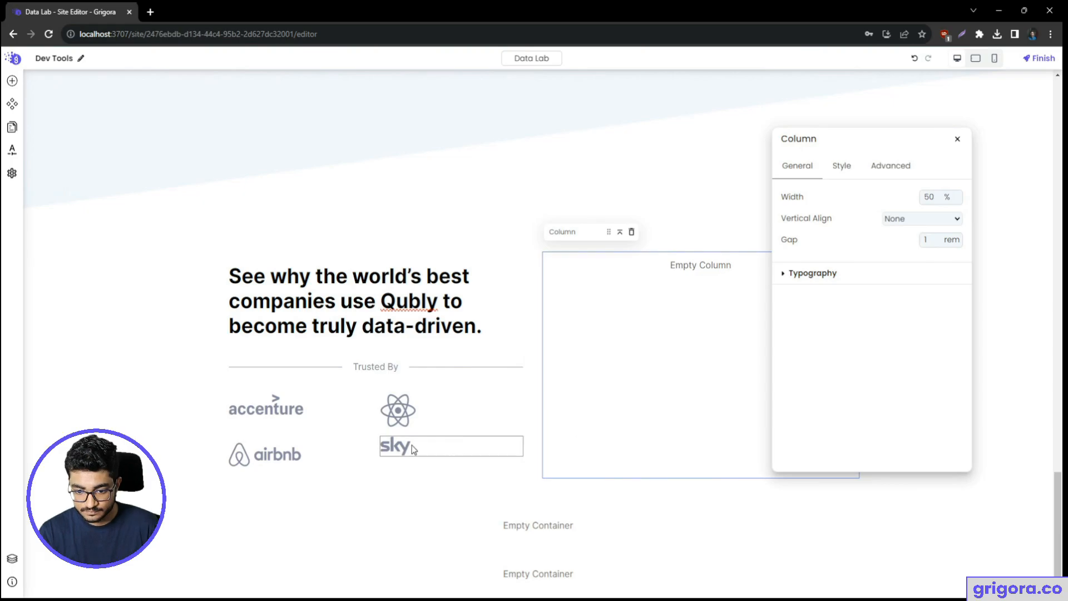
key("alt+Tab")
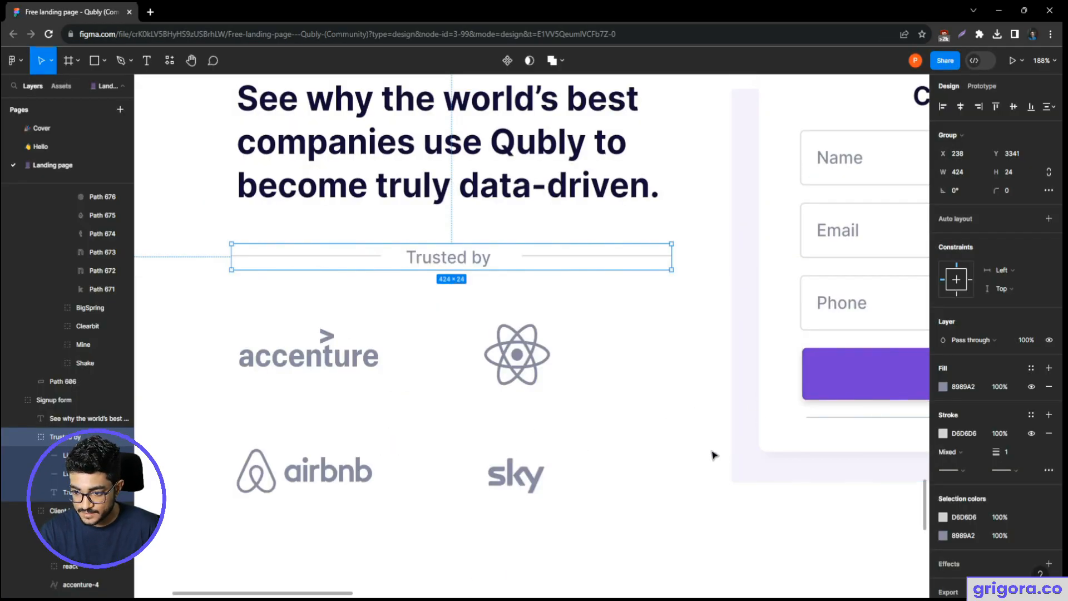
scroll(713, 452, "down", 3)
left_click_drag(764, 453, 488, 445)
key("alt+Tab")
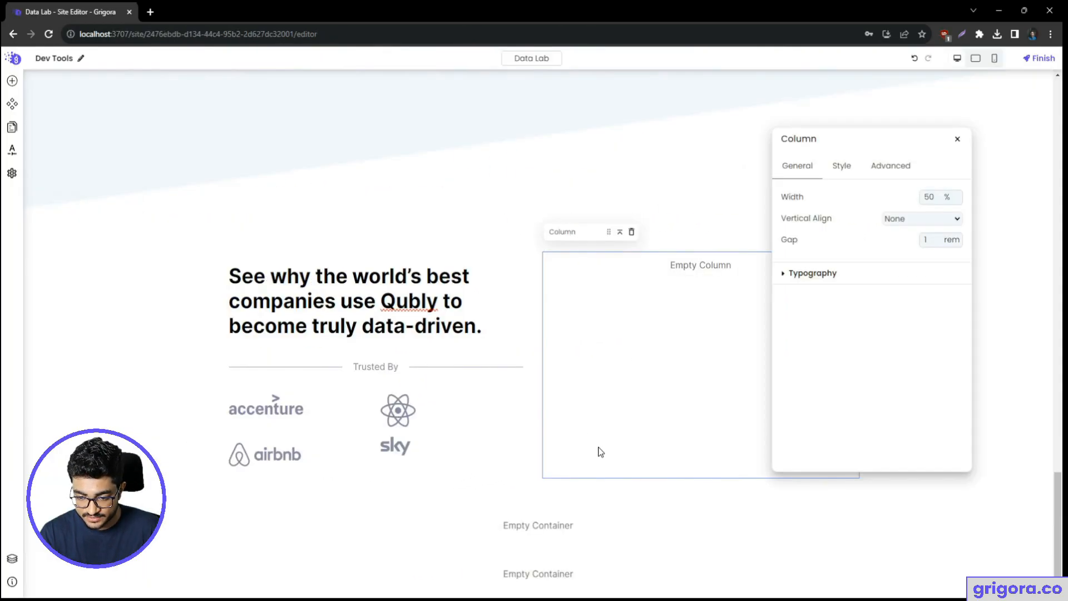
left_click_drag(882, 136, 372, 139)
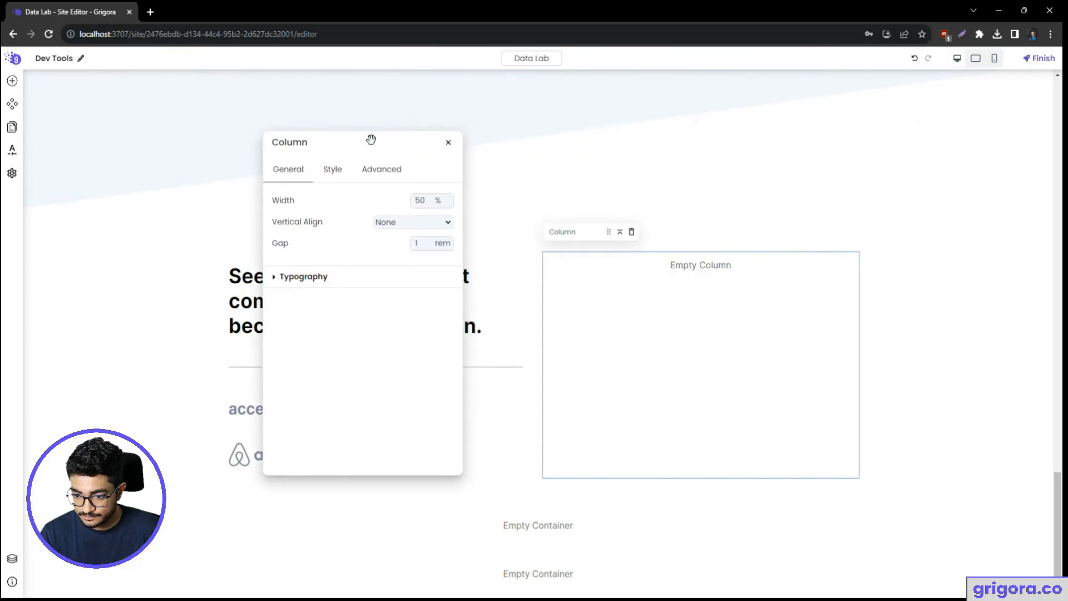
key("alt+Tab")
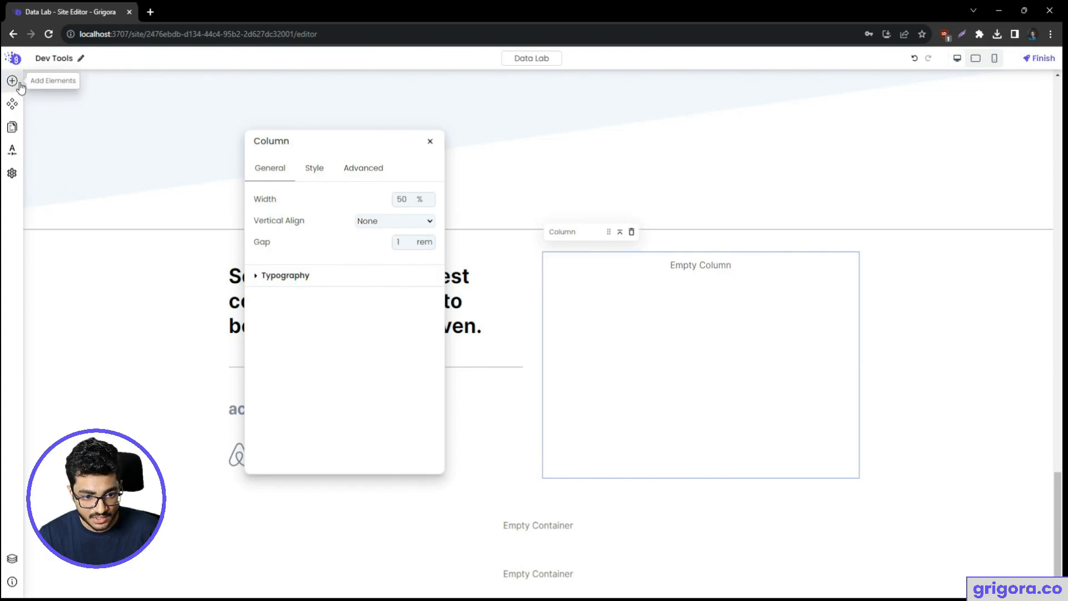
- Add a Container element to the empty column beside the Trusted By section
left_click(12, 81)
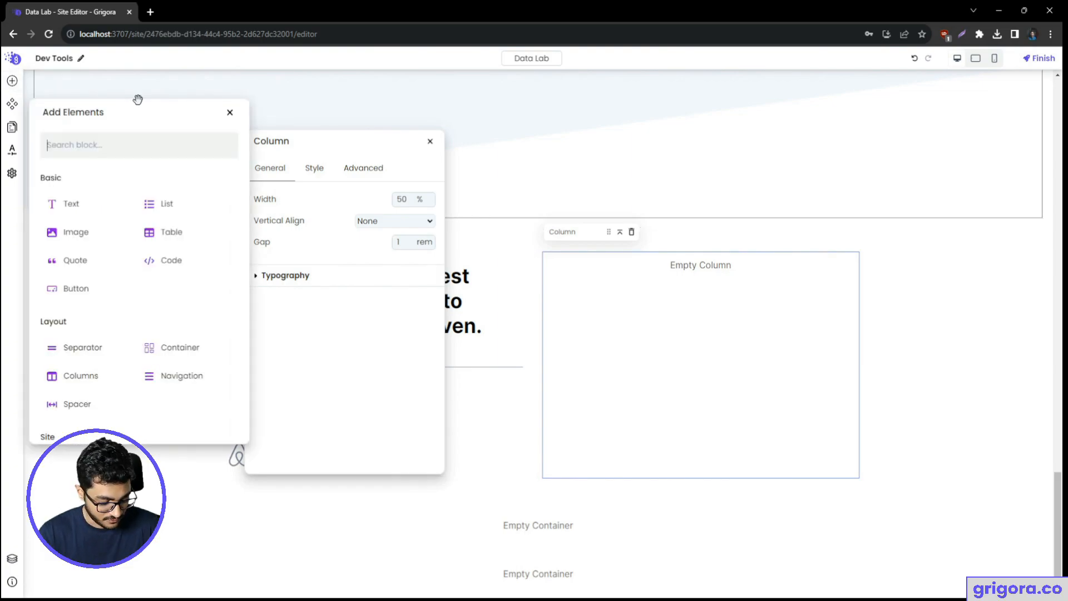
type("form")
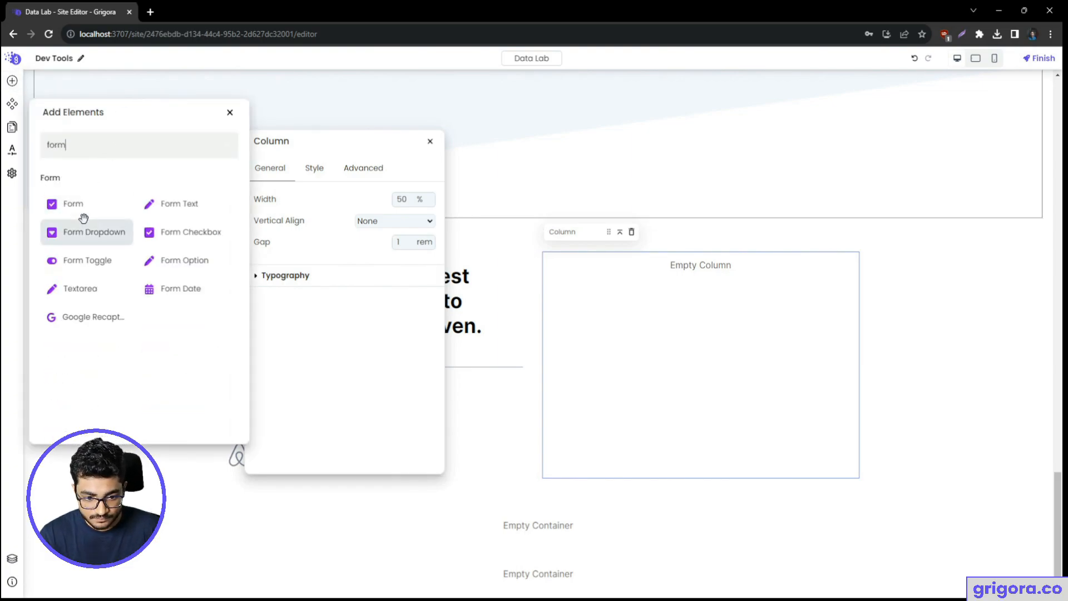
key("BackSpace")
key("BackSpace")
key("BackSpace")
key("BackSpace")
type("cont")
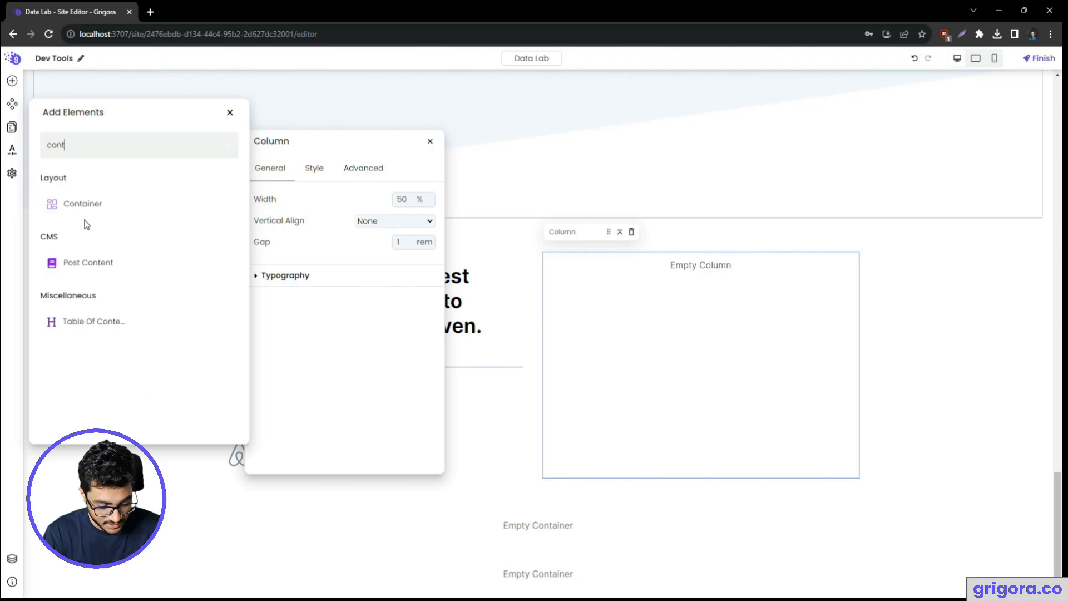
left_click_drag(100, 204, 670, 323)
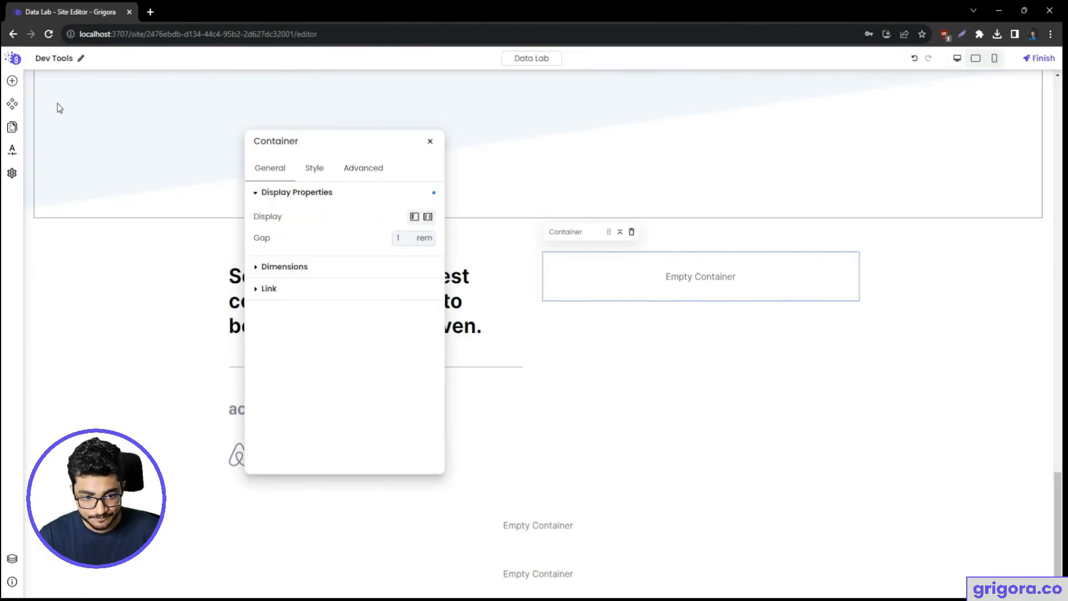
- Add a Text element inside the new container and enter "Contact Us" in it
left_click(13, 82)
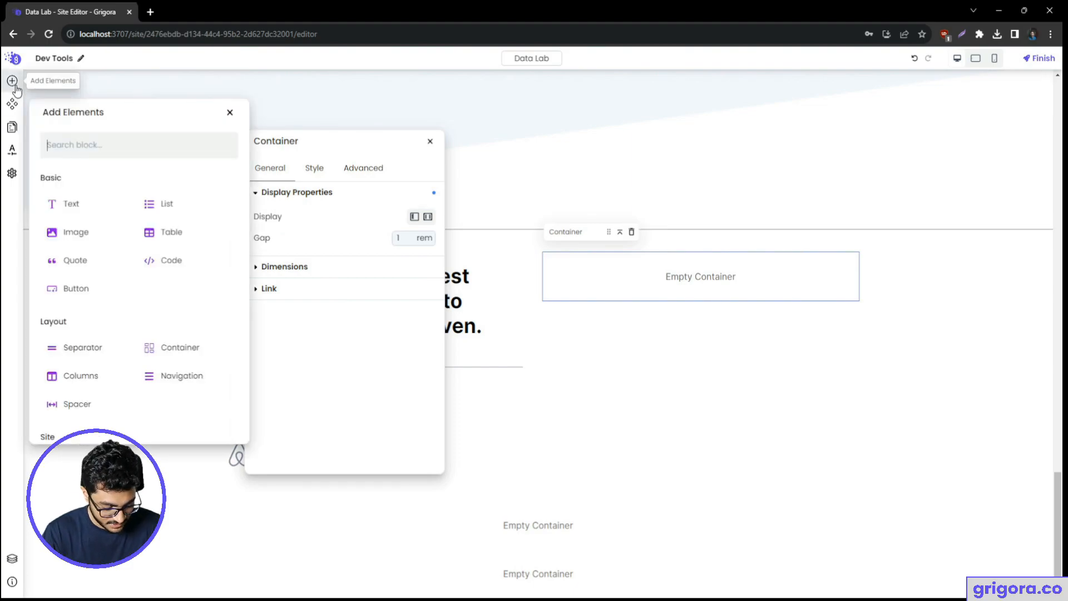
type("form")
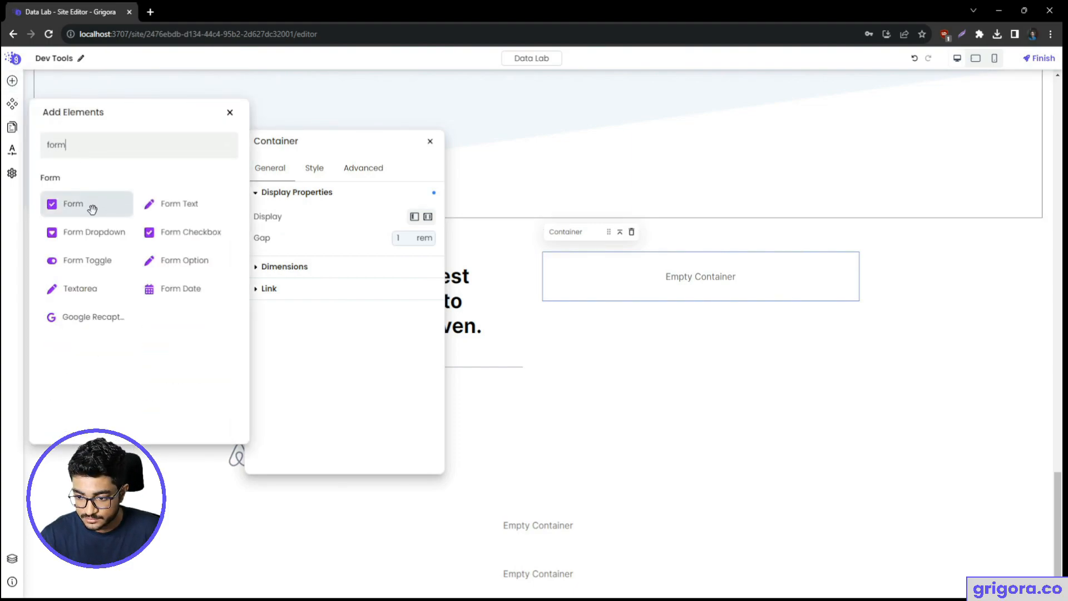
key("ctrl+a")
type("tit")
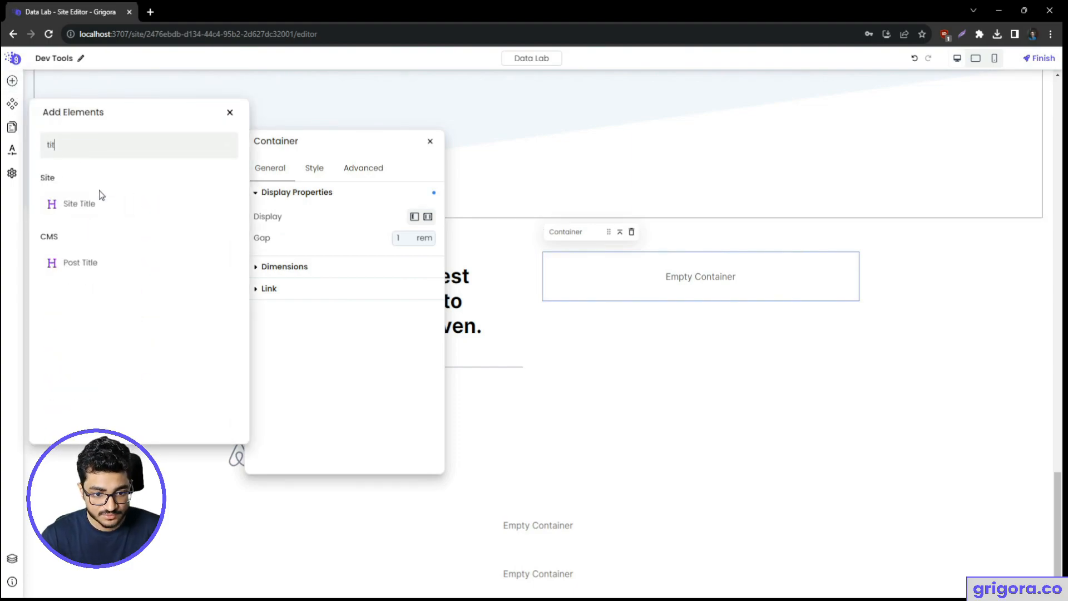
type("text")
left_click_drag(95, 202, 637, 290)
left_click_drag(637, 290, 638, 289)
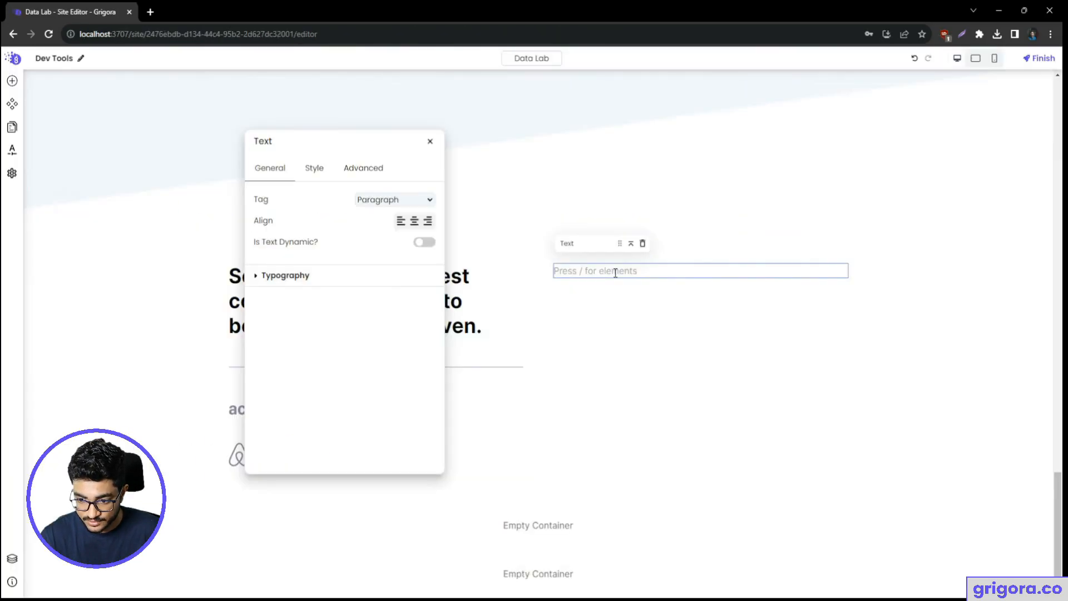
type("Contact Us")
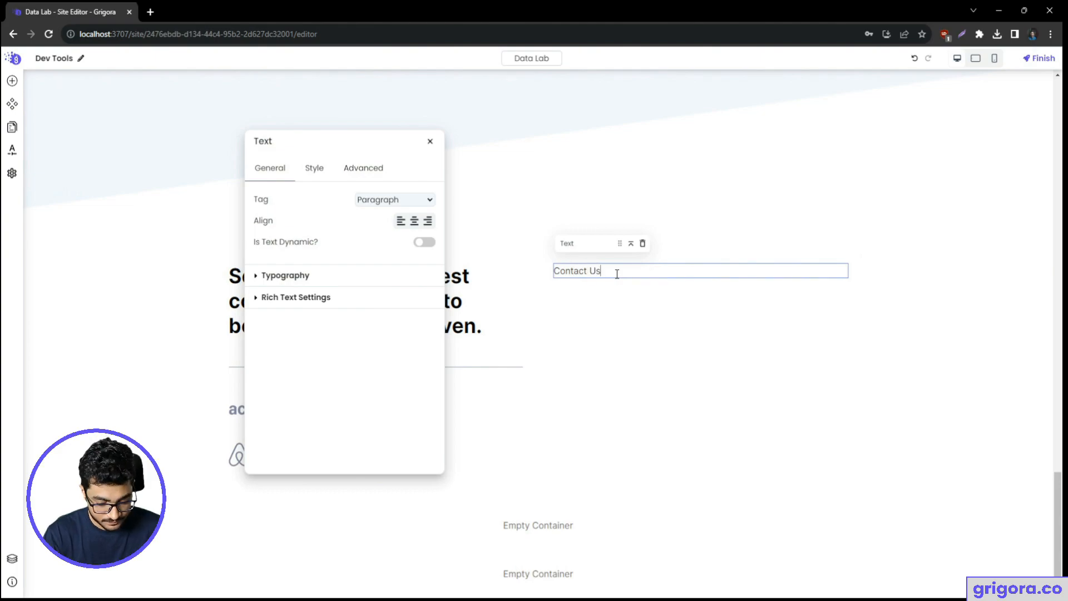
- Format the Contact Us text as Heading 2 and centre it
left_click(412, 200)
left_click(410, 236)
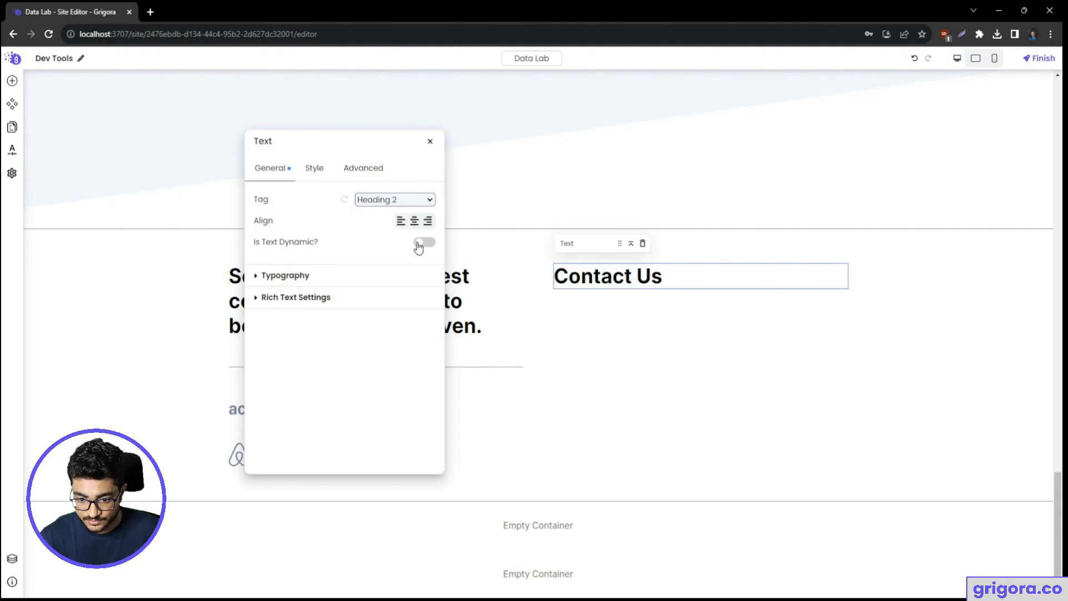
left_click(417, 221)
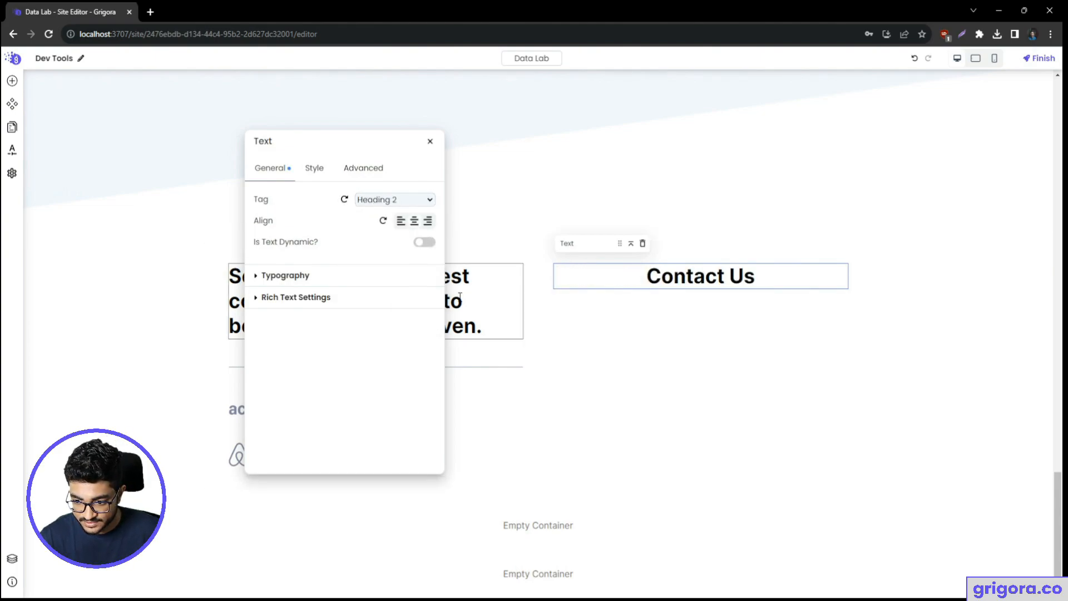
- Add a Form element to the container below the Contact Us heading, using the Simple Contact Form template
left_click(647, 308)
left_click(598, 285)
left_click(550, 297)
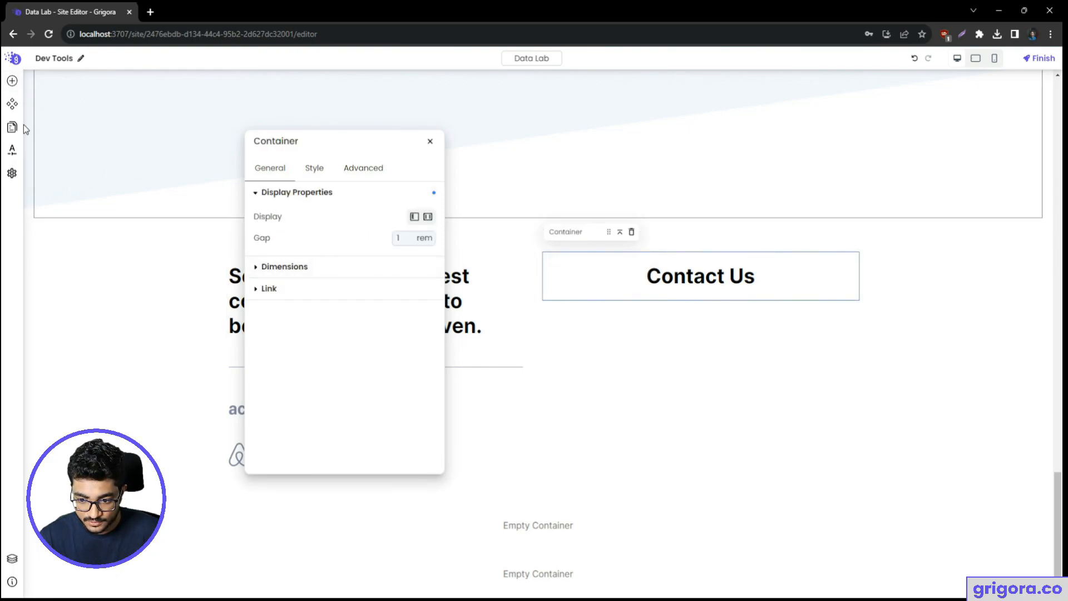
left_click(11, 82)
type("form")
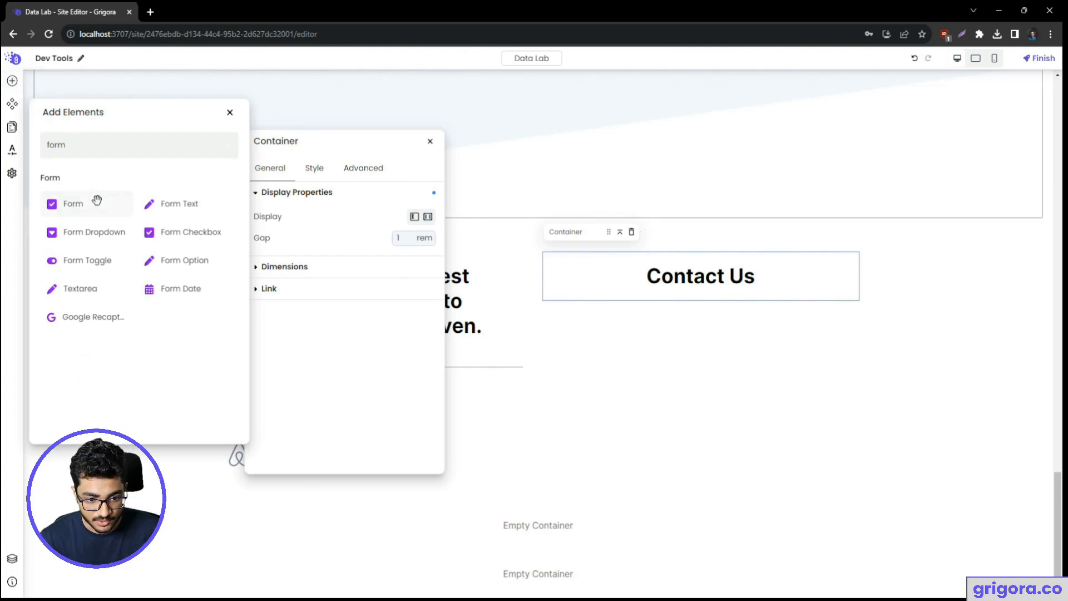
left_click(98, 205)
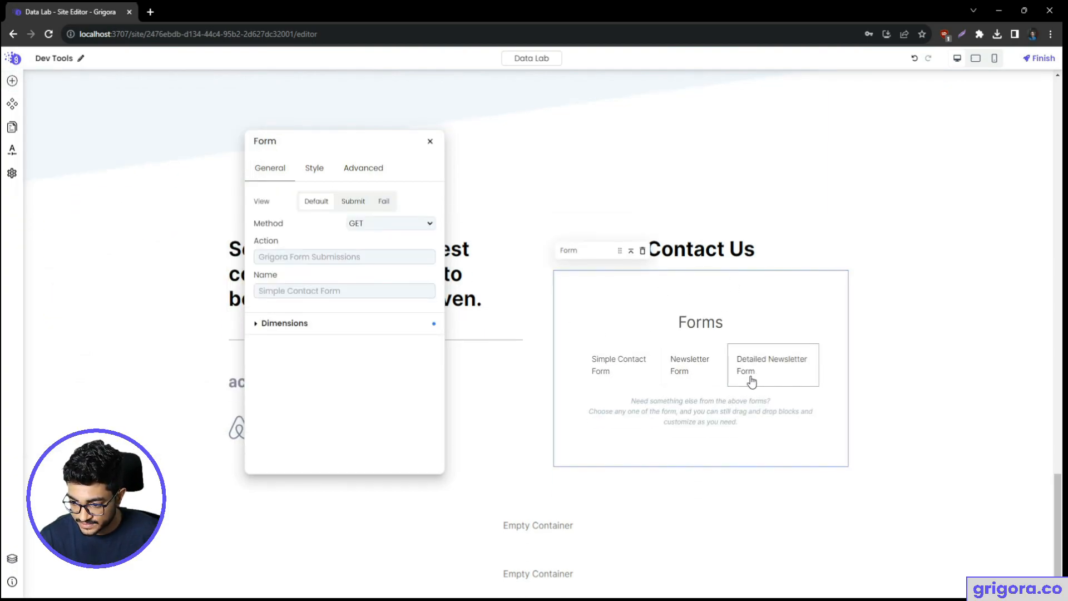
left_click(628, 367)
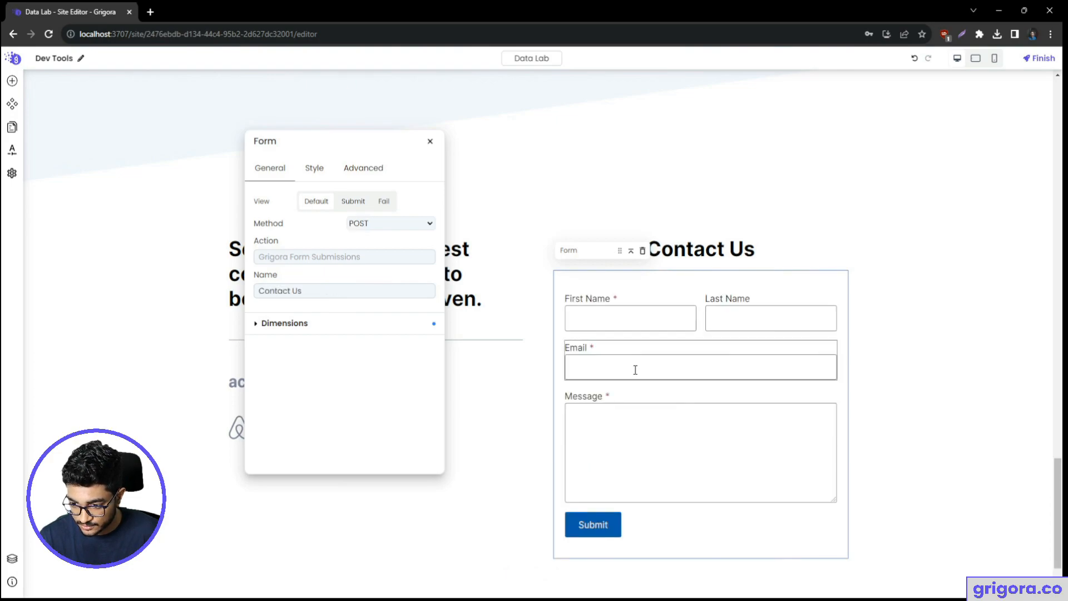
- Delete the contact form's Last Name field and the column left empty by it, and compare the form with the Figma design
left_click(755, 322)
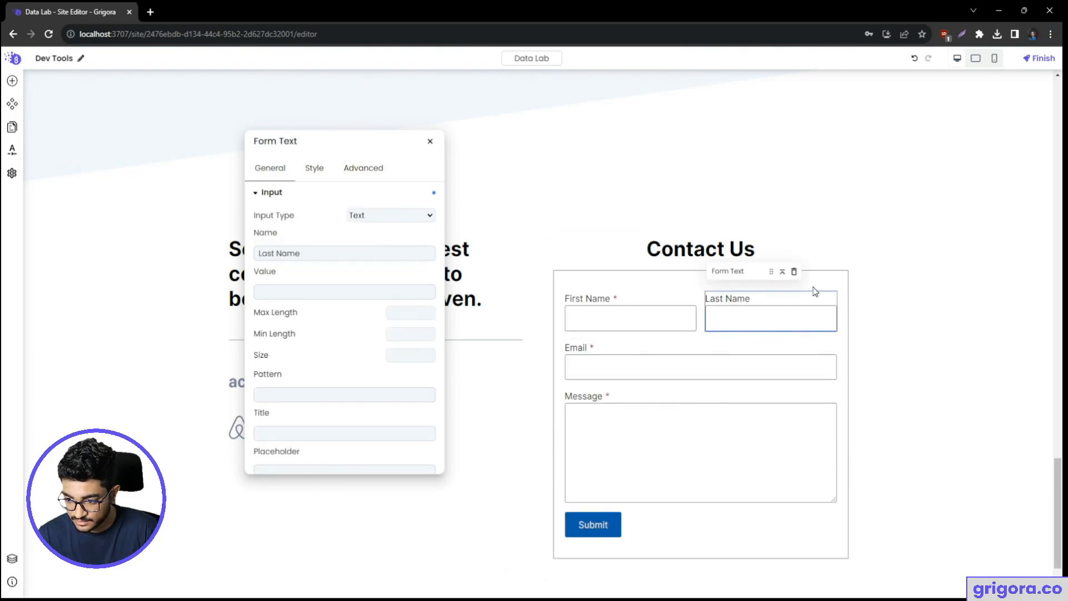
left_click(795, 272)
left_click(761, 322)
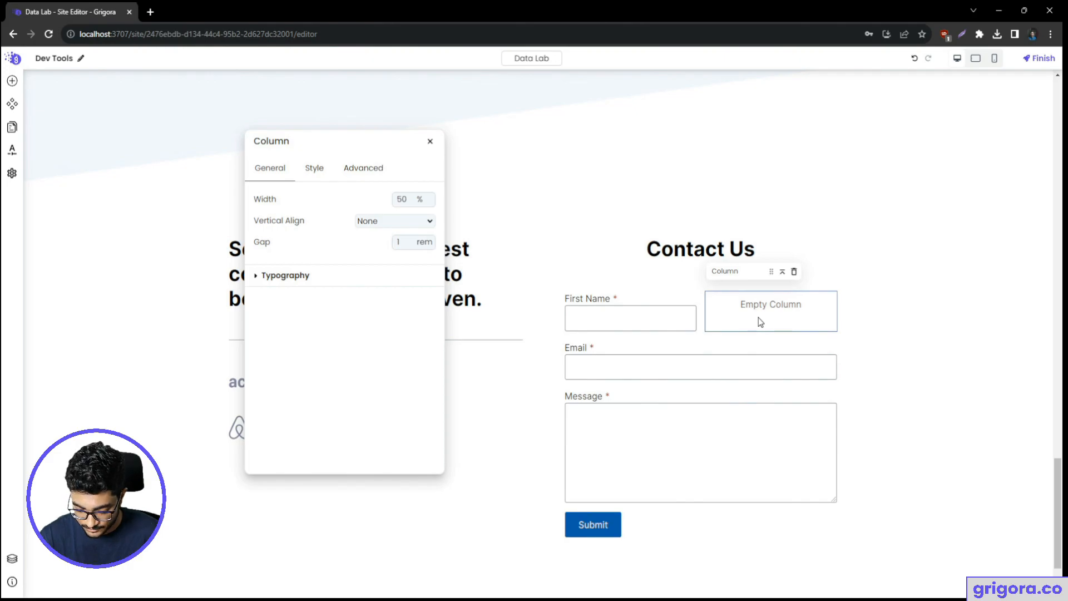
key("Delete")
key("ctrl+z")
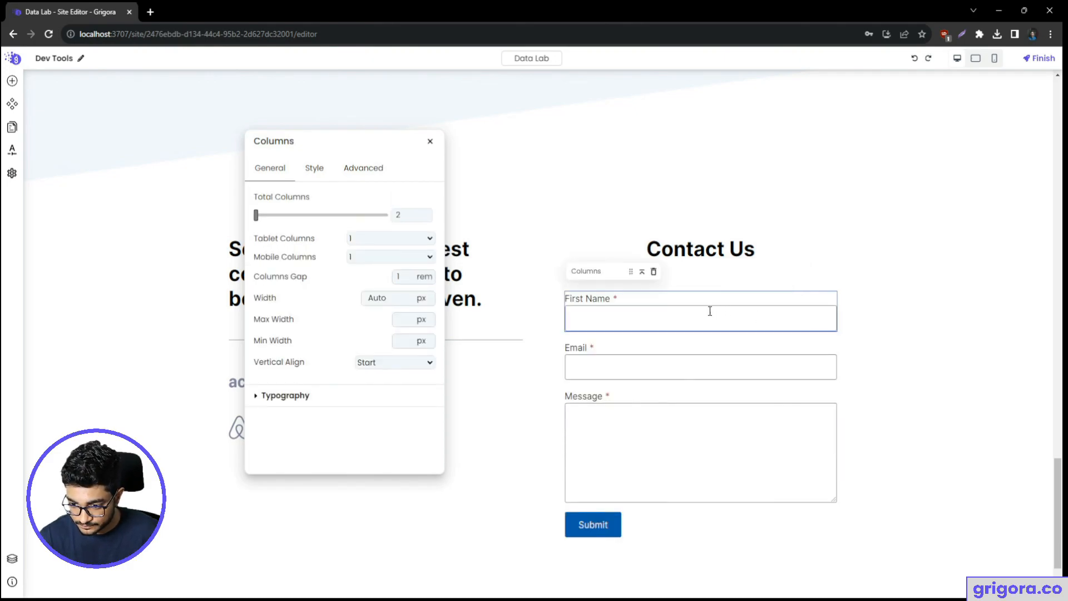
left_click(640, 329)
left_click(636, 363)
scroll(670, 379, "down", 1)
key("alt+Tab")
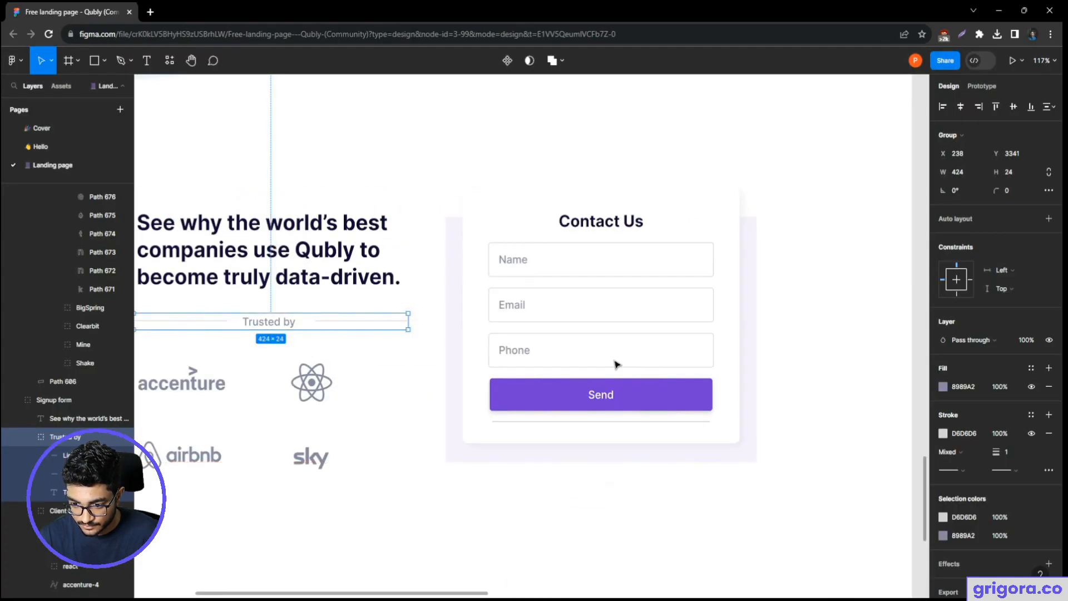
key("alt+Tab")
- Hide the label of the contact form's First Name field
left_click(705, 255)
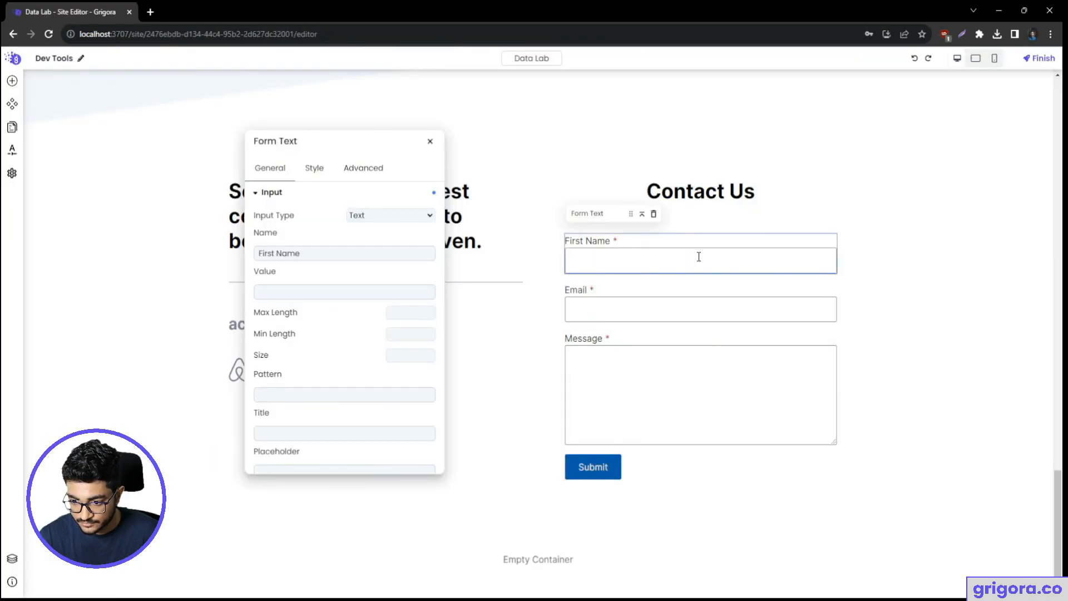
scroll(336, 334, "down", 4)
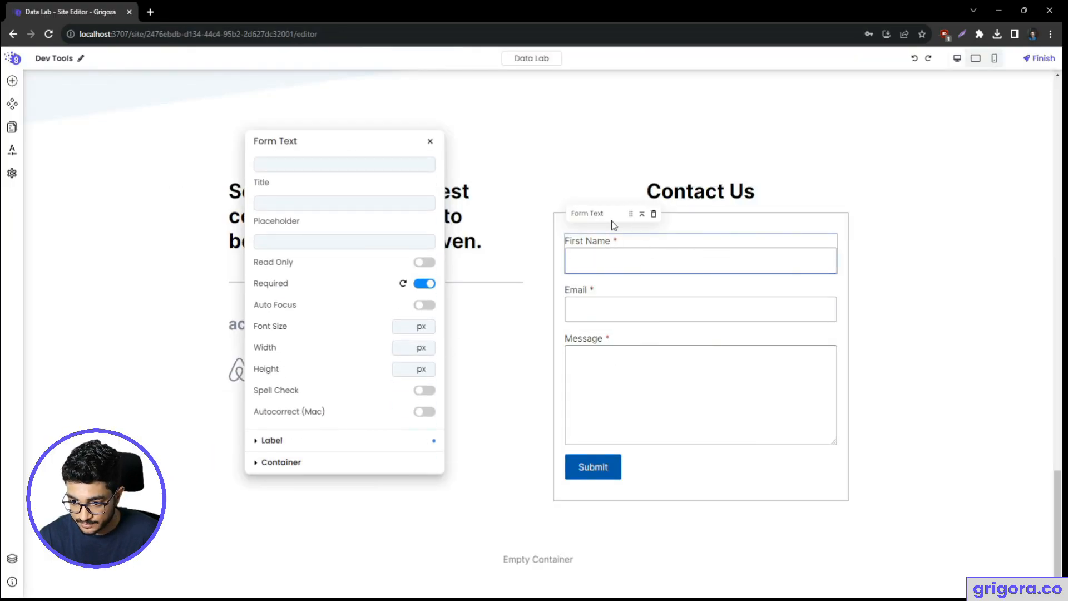
scroll(305, 329, "up", 5)
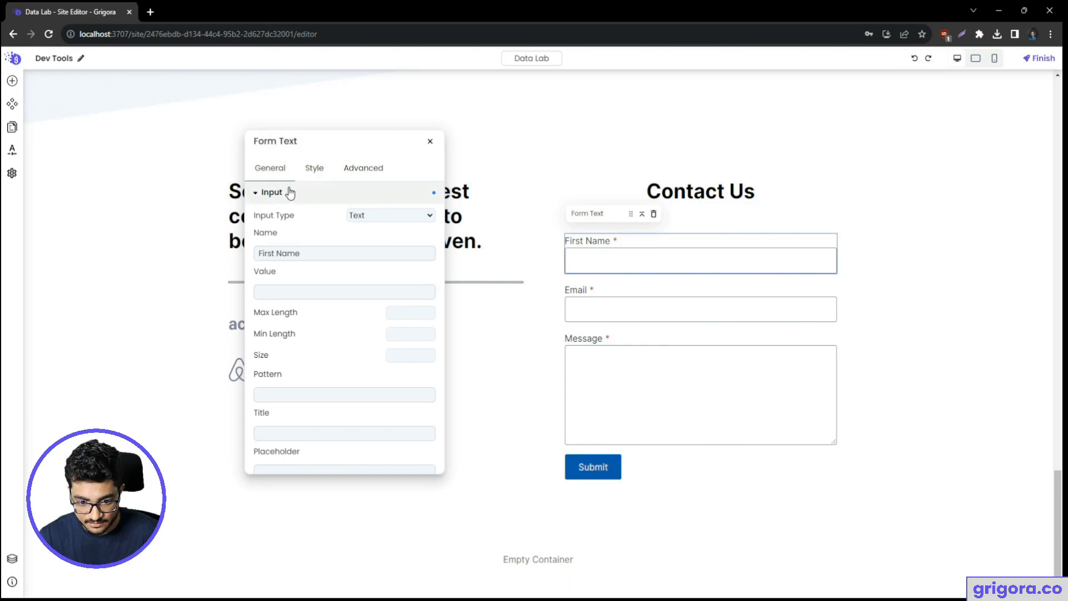
left_click(282, 198)
left_click(281, 194)
left_click(272, 196)
left_click(278, 215)
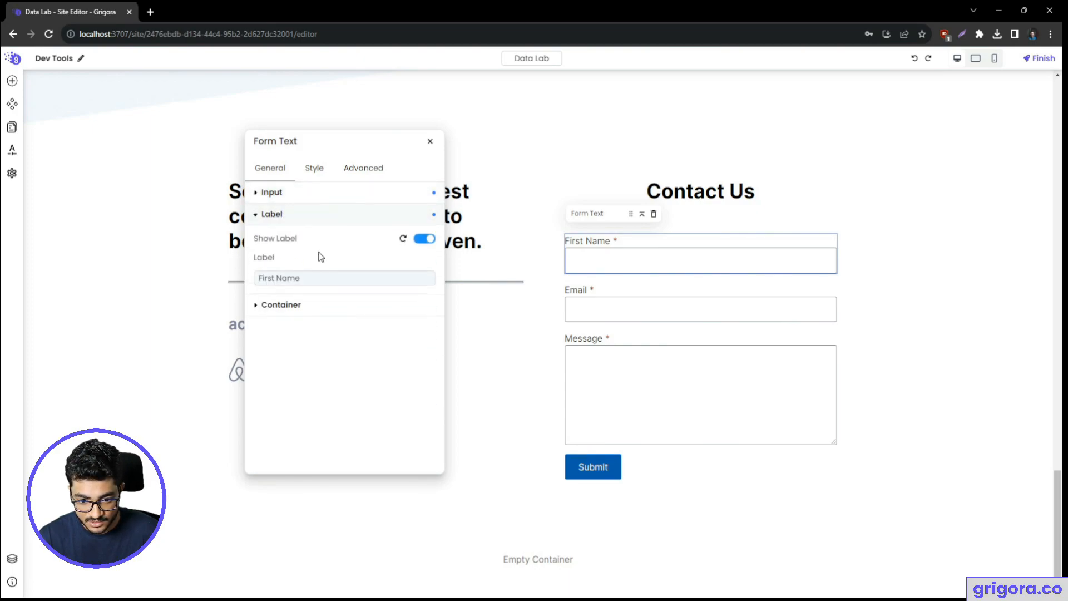
left_click(424, 239)
- Hide the label of the contact form's Email field
left_click(663, 283)
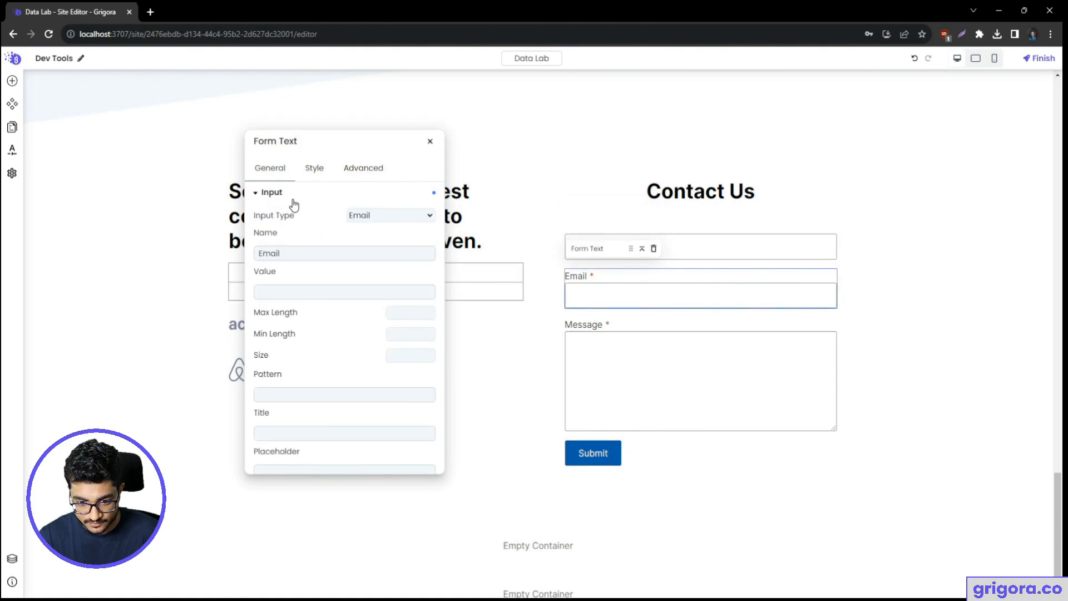
left_click(281, 192)
left_click(289, 217)
left_click(424, 239)
- Hide the label of the contact form's Message text area
left_click(632, 315)
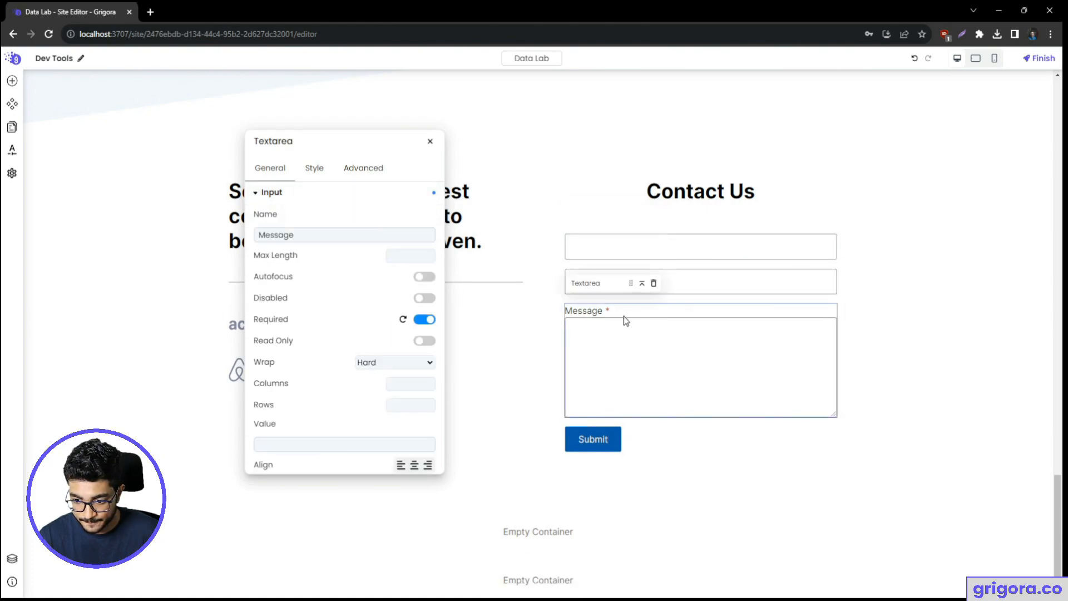
left_click(322, 192)
left_click(429, 216)
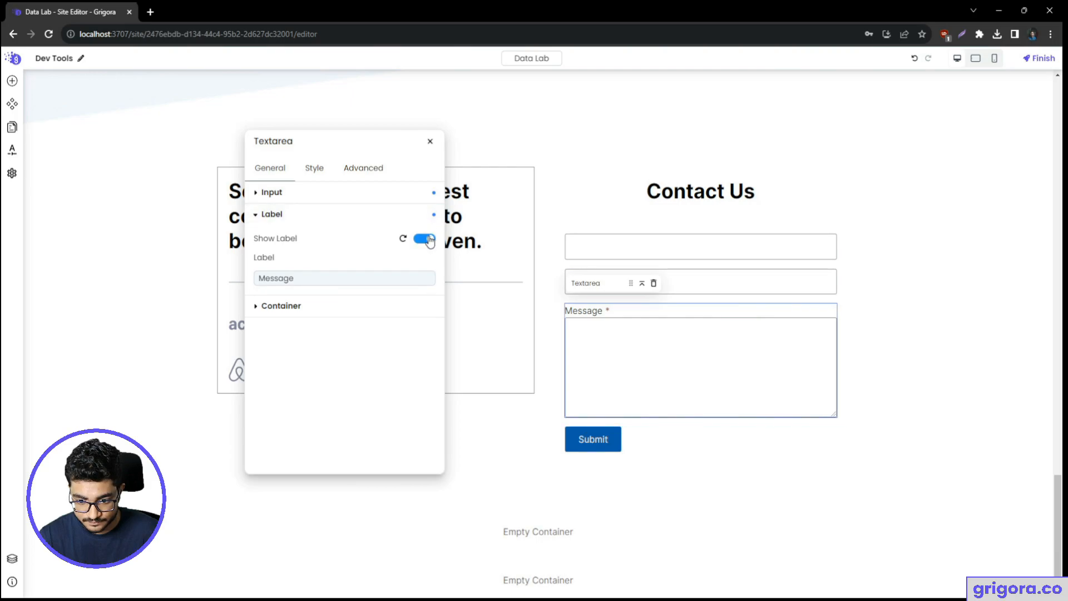
left_click(425, 239)
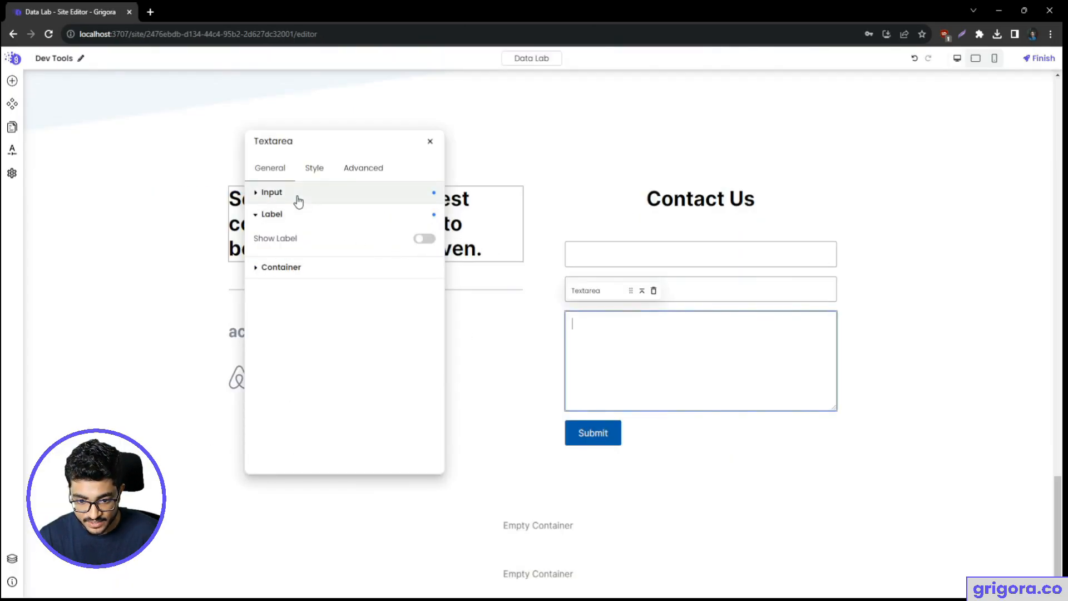
- Change the message text area's input name to "Name"
left_click(296, 193)
left_click_drag(300, 236, 255, 236)
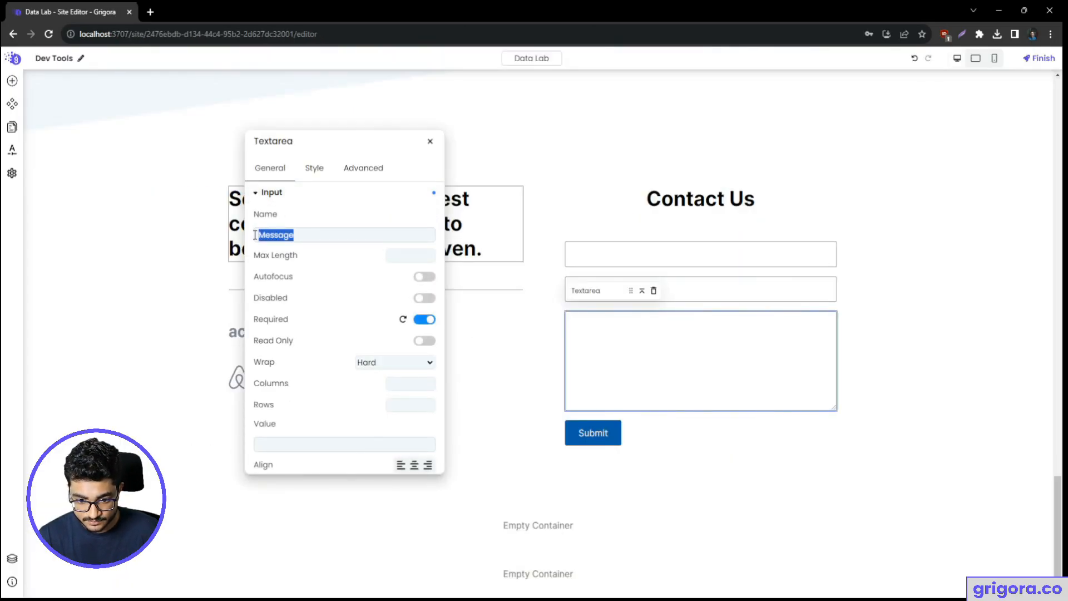
type("Name")
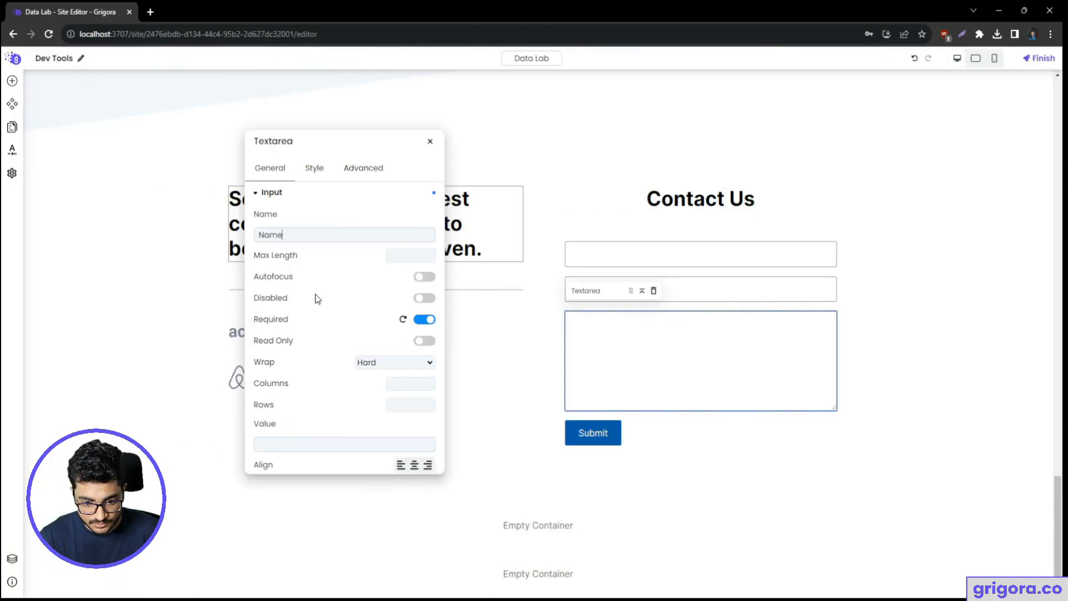
- Set the placeholder of the contact form's message text area to "Phone"
scroll(315, 395, "down", 3)
left_click(304, 332)
type("Name")
double_click(307, 339)
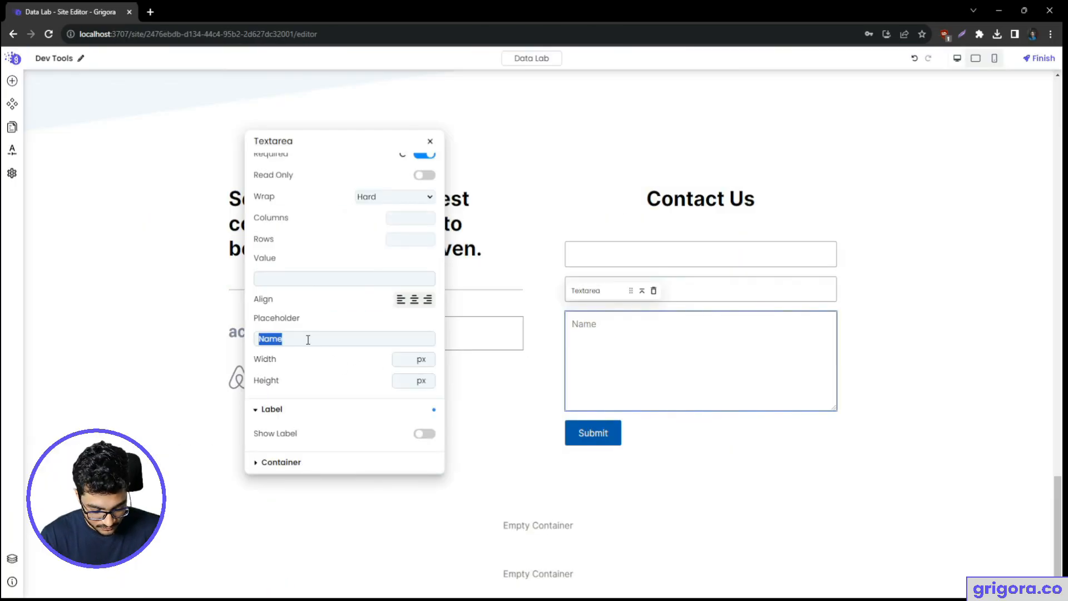
type("P")
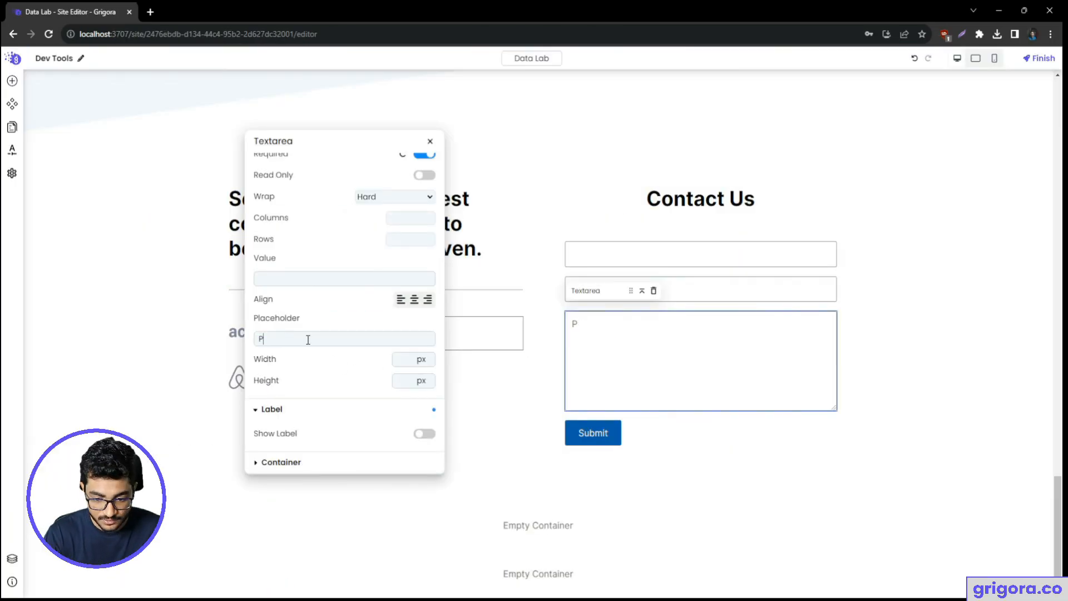
type("hone")
- Set the placeholder of the contact form's email input to "Email"
left_click(645, 286)
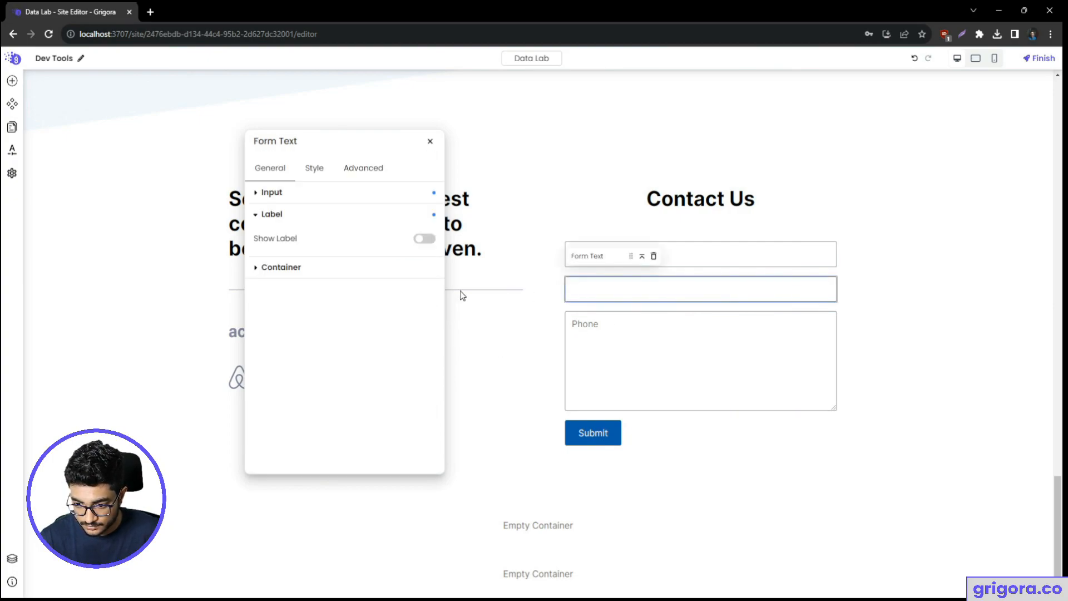
left_click(311, 193)
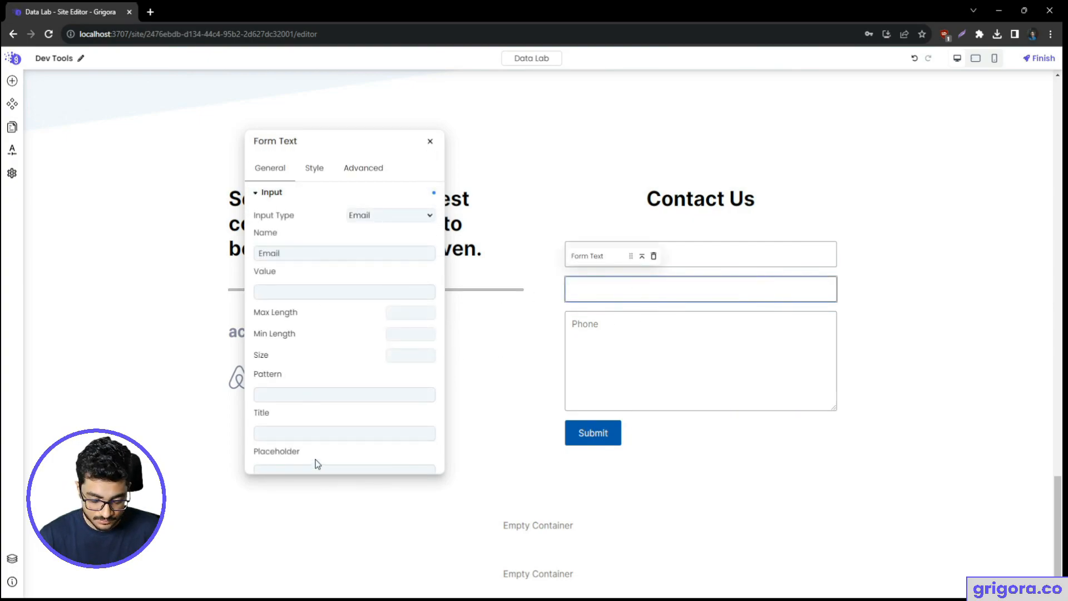
type("Email")
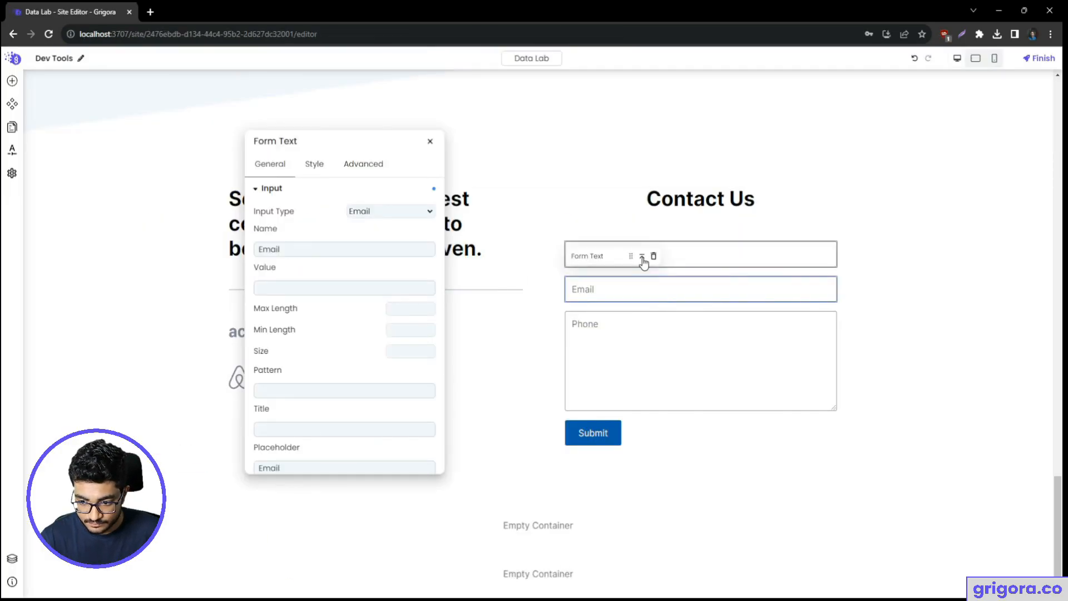
- Set the placeholder of the contact form's first input to "Name"
left_click(643, 262)
left_click(311, 202)
scroll(334, 341, "down", 3)
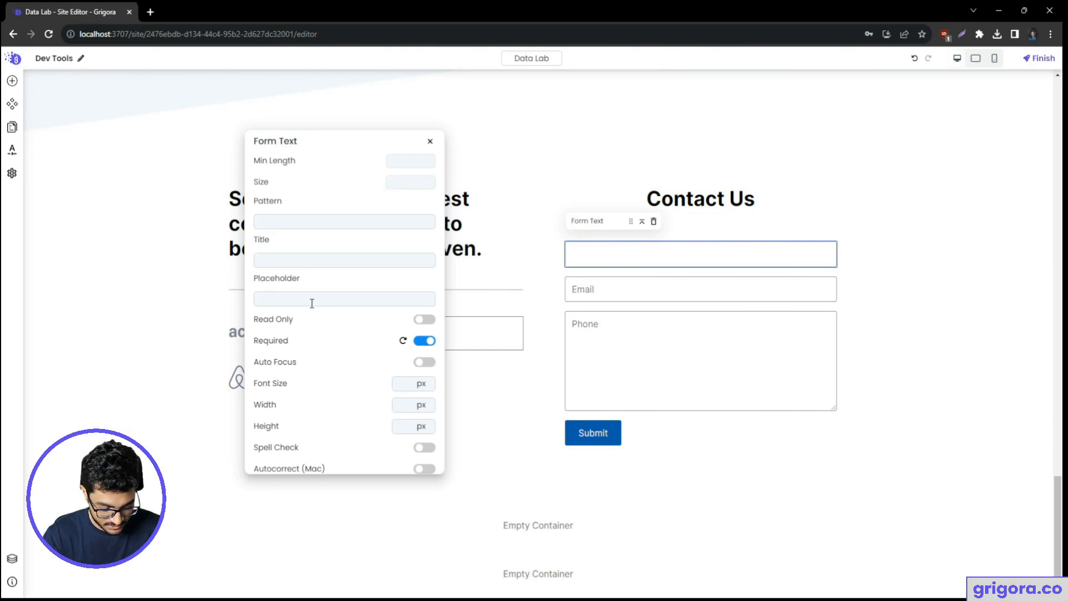
left_click(629, 331)
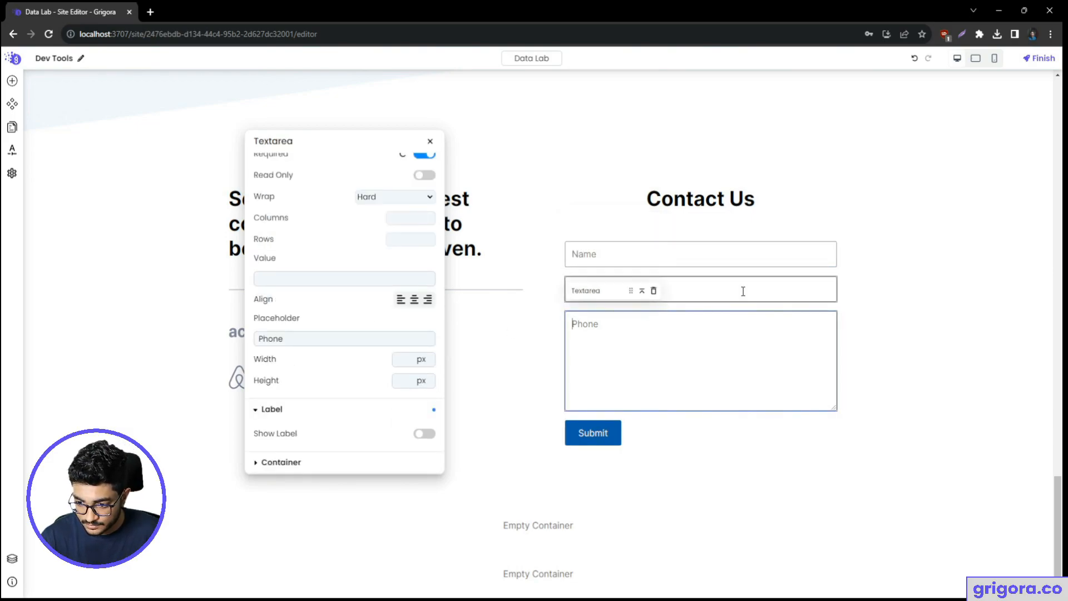
- Duplicate the contact form's Email input and change the copy's input name to "Phone"
right_click(723, 289)
left_click(768, 401)
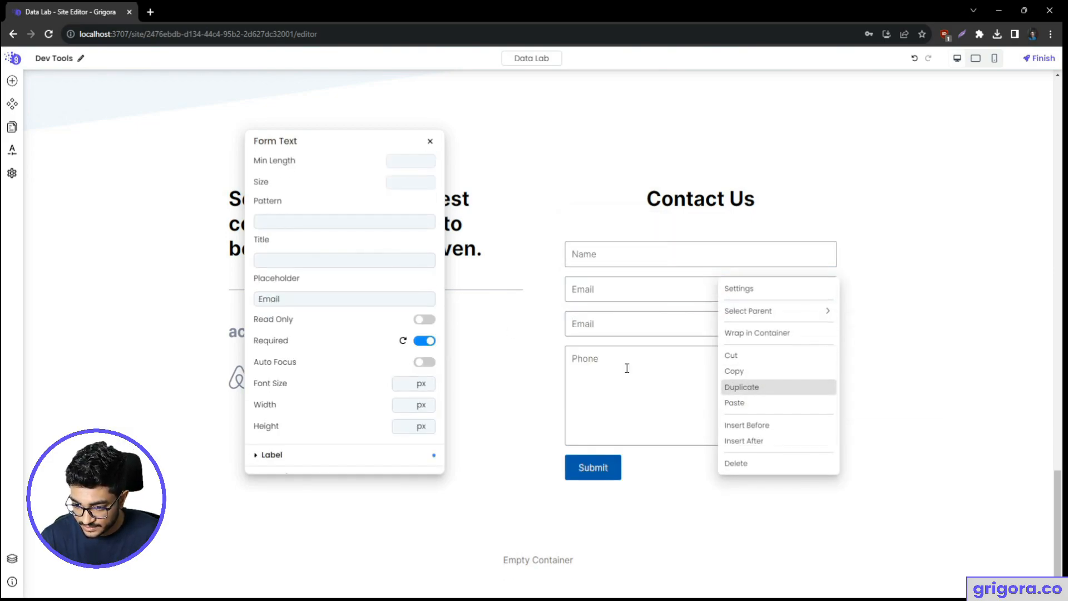
scroll(305, 247, "up", 3)
left_click(290, 255)
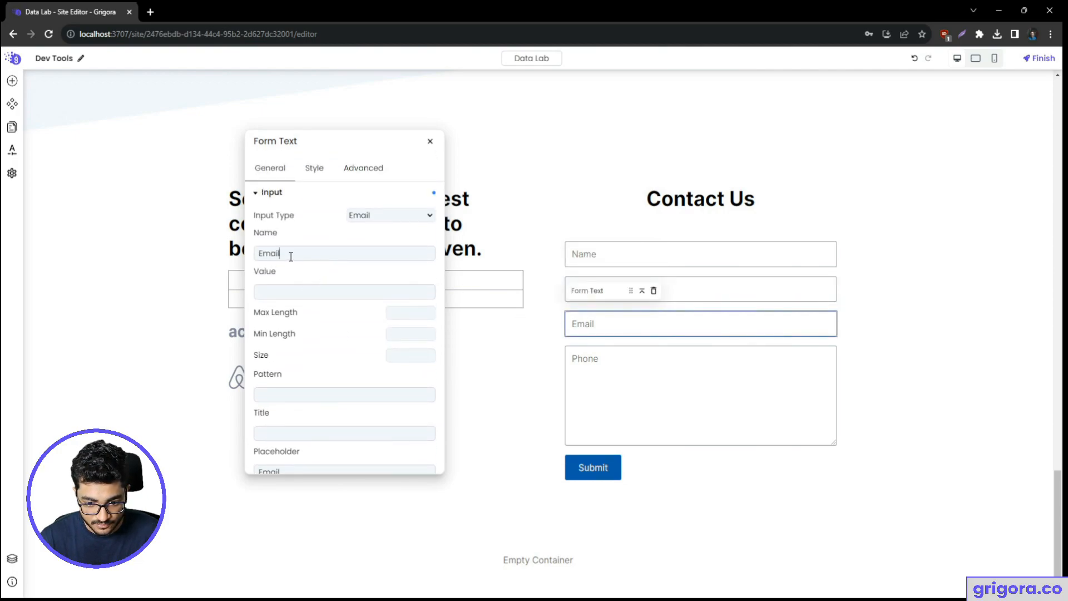
type("Phone")
- Set the placeholder of the duplicated Email input to "Phone"
scroll(310, 339, "down", 4)
double_click(303, 254)
type("P")
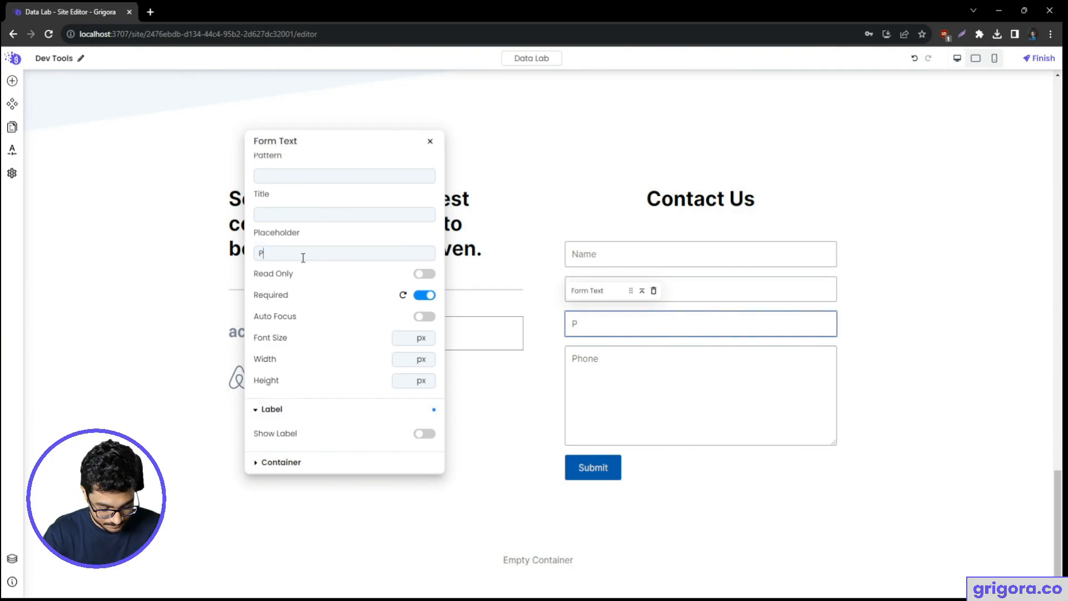
type("hone")
- Delete the message text area from the contact form
left_click(705, 374)
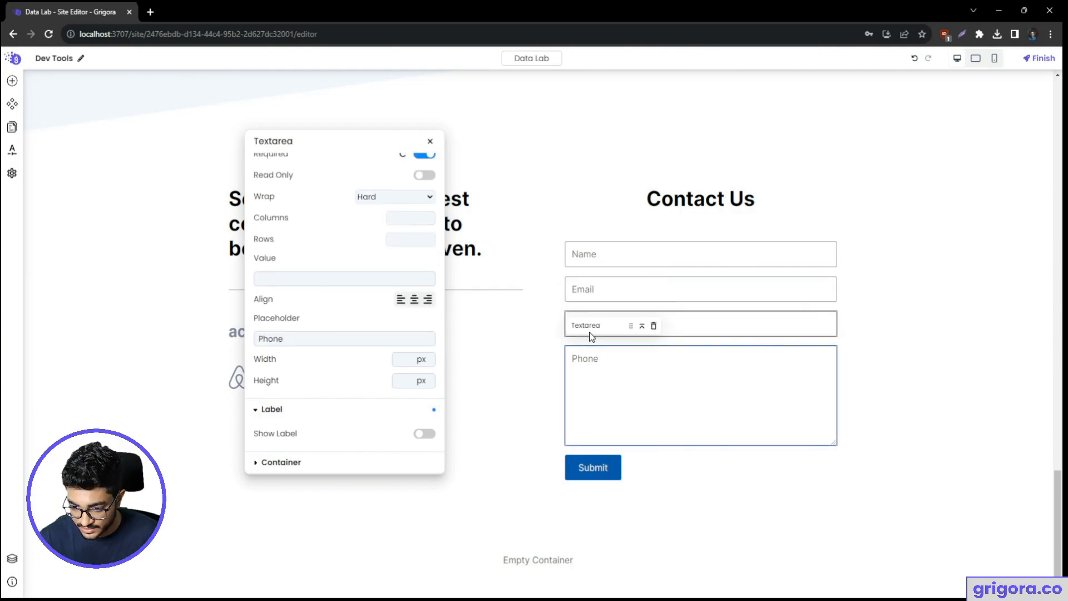
left_click(653, 324)
- Set the contact form's Submit button to 100% width with centre alignment
left_click(608, 436)
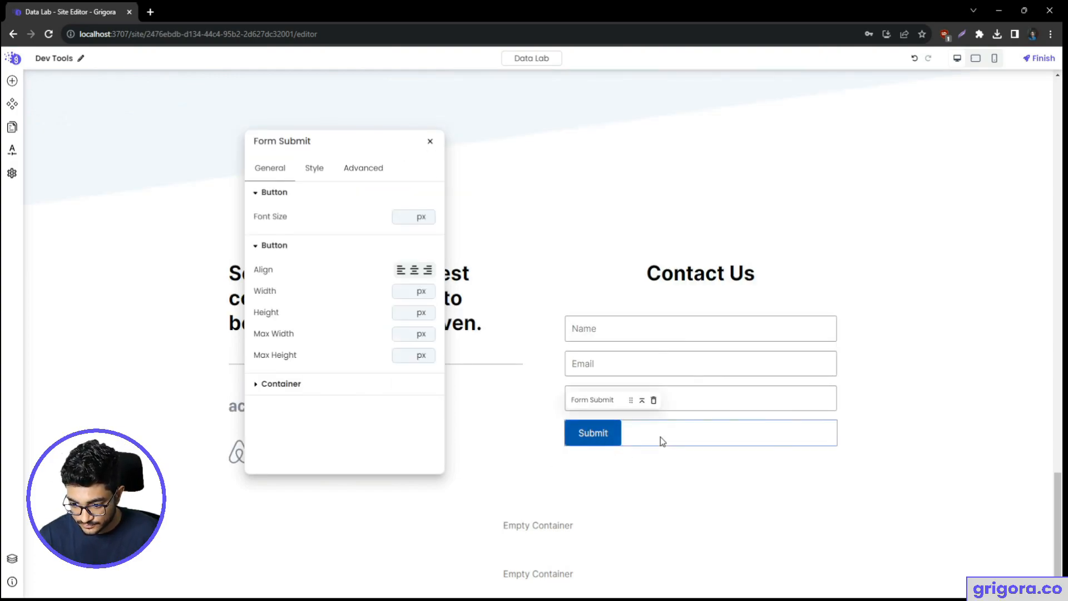
type("100")
left_click(422, 290)
left_click(429, 324)
left_click(415, 271)
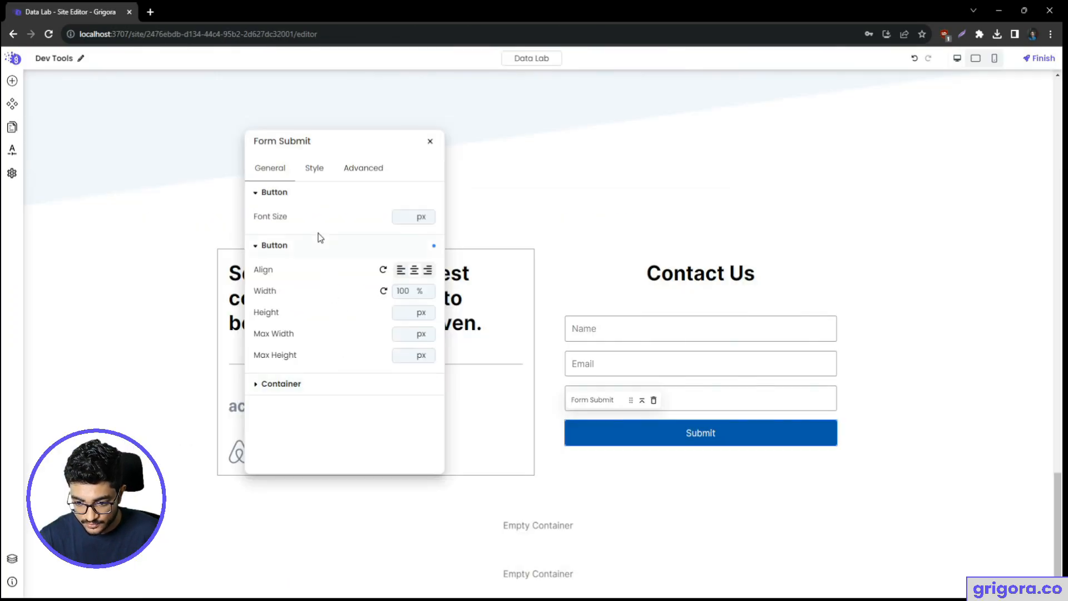
left_click(314, 168)
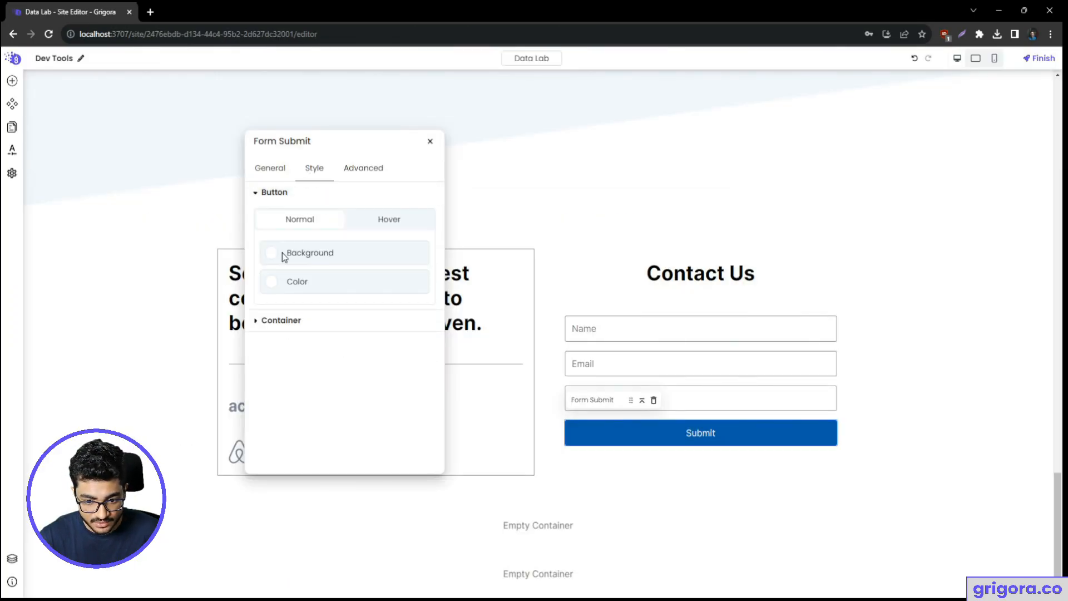
left_click(272, 280)
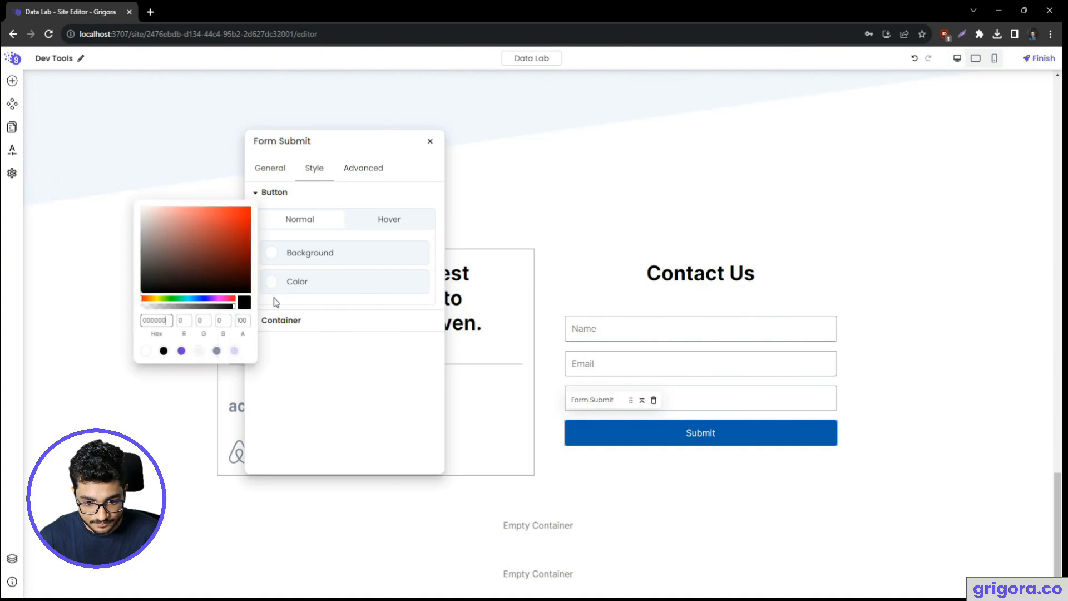
left_click(181, 351)
left_click(418, 282)
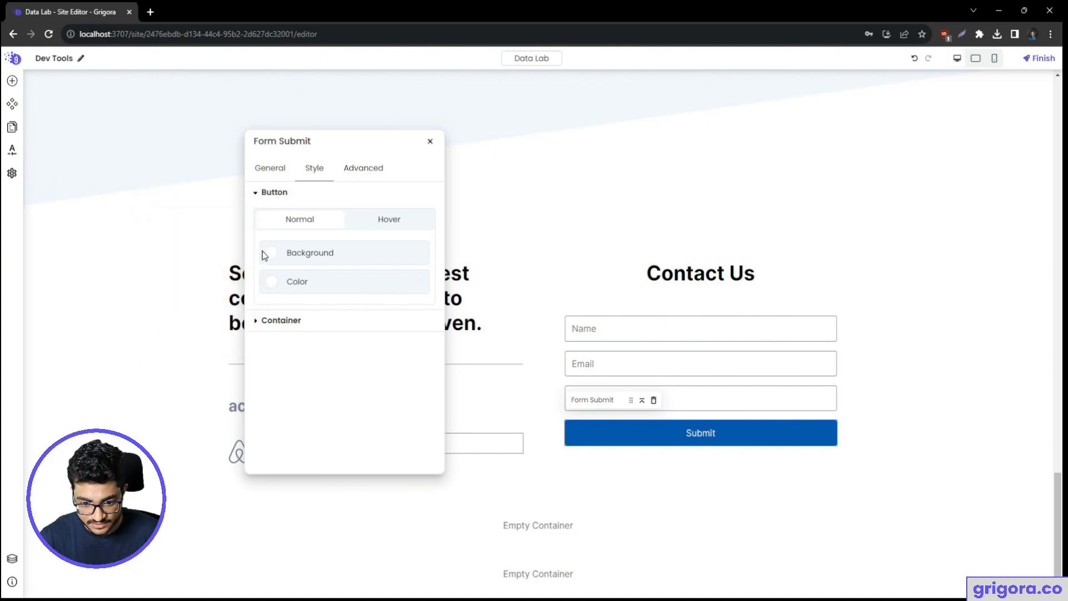
- Set the Submit button's background to the purple palette colour and change its label to "Send"
left_click(272, 252)
left_click(181, 322)
left_click(237, 359)
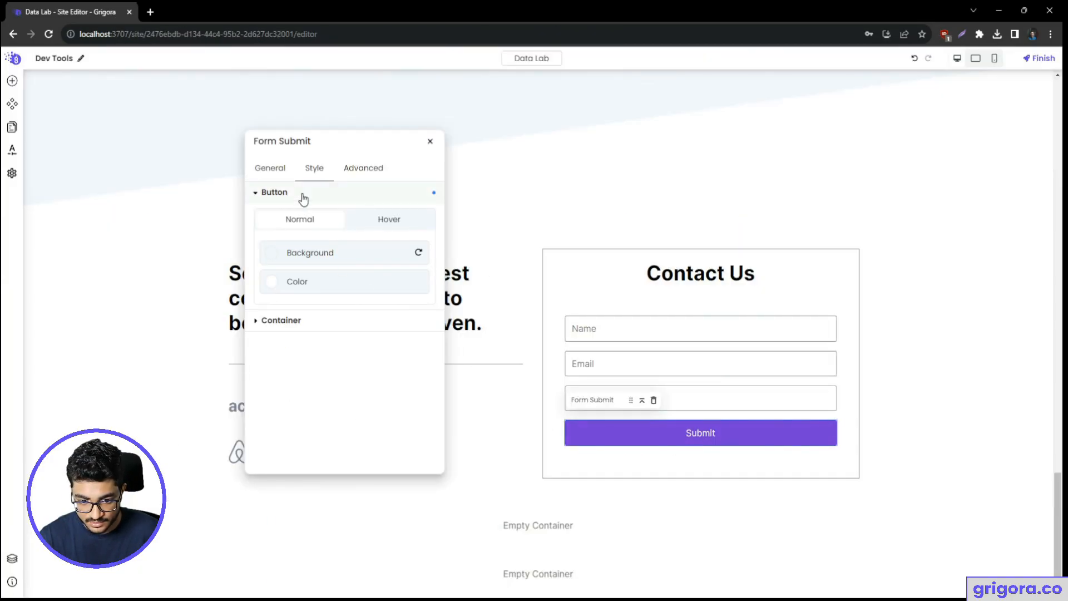
type("end")
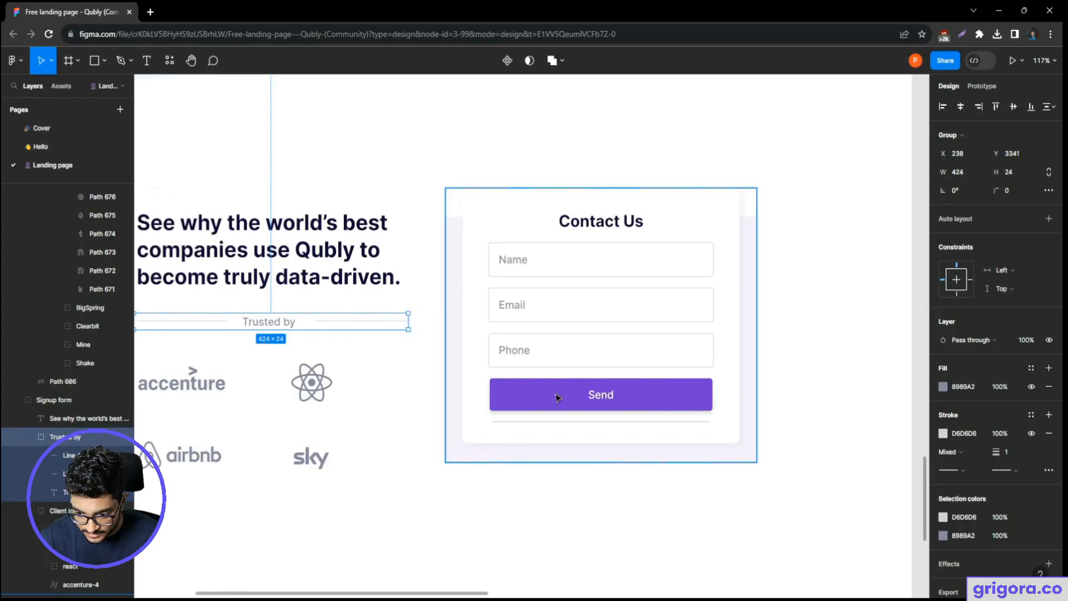
- Switch to the Figma design and inspect the drop shadow settings of the Send button's background group
left_click(558, 397)
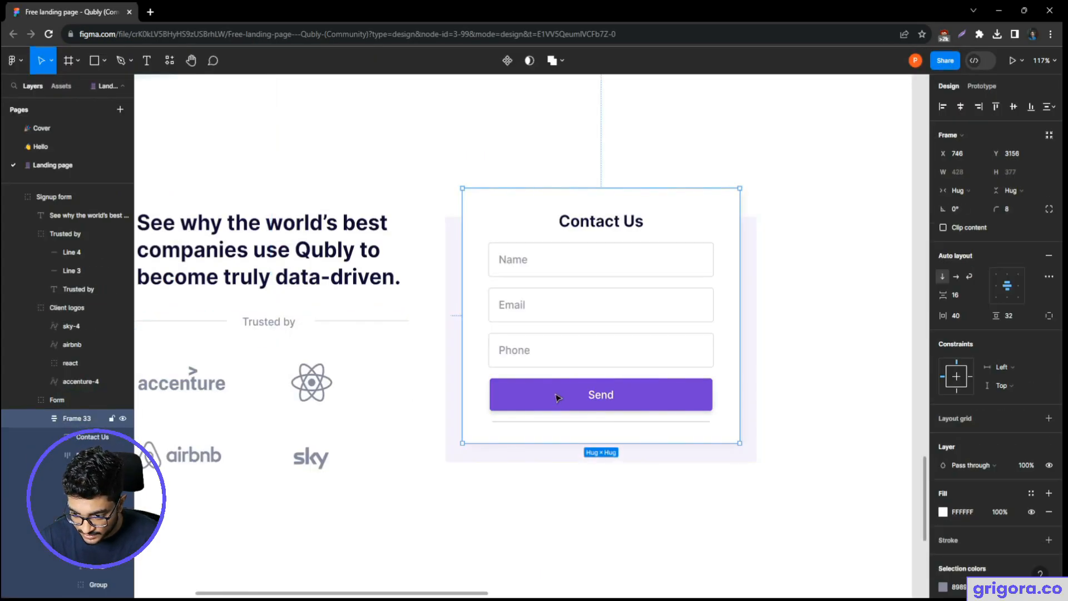
double_click(556, 397)
double_click(556, 397)
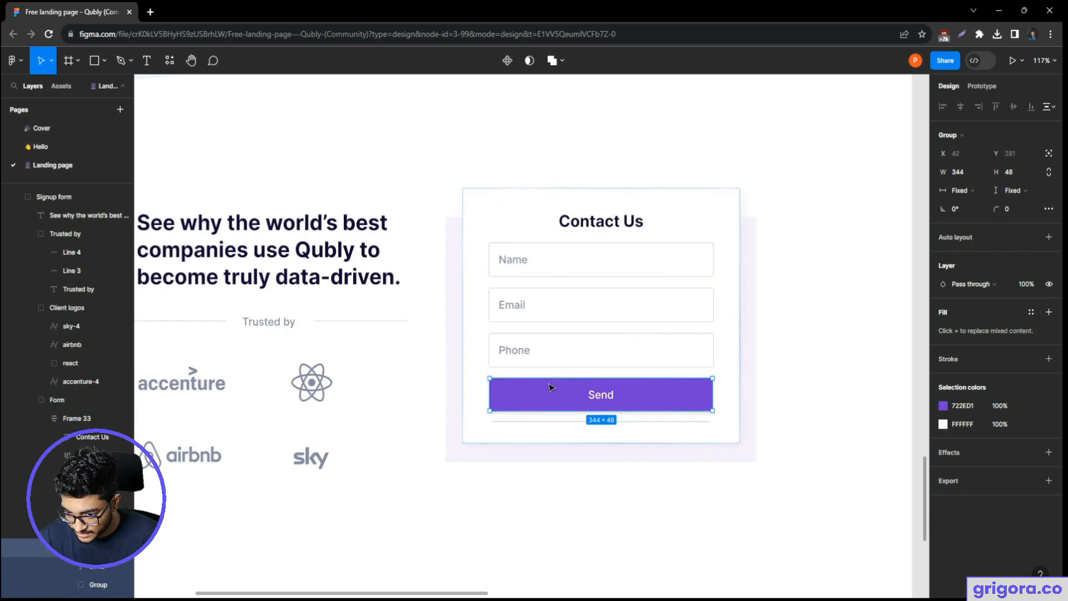
left_click(97, 529)
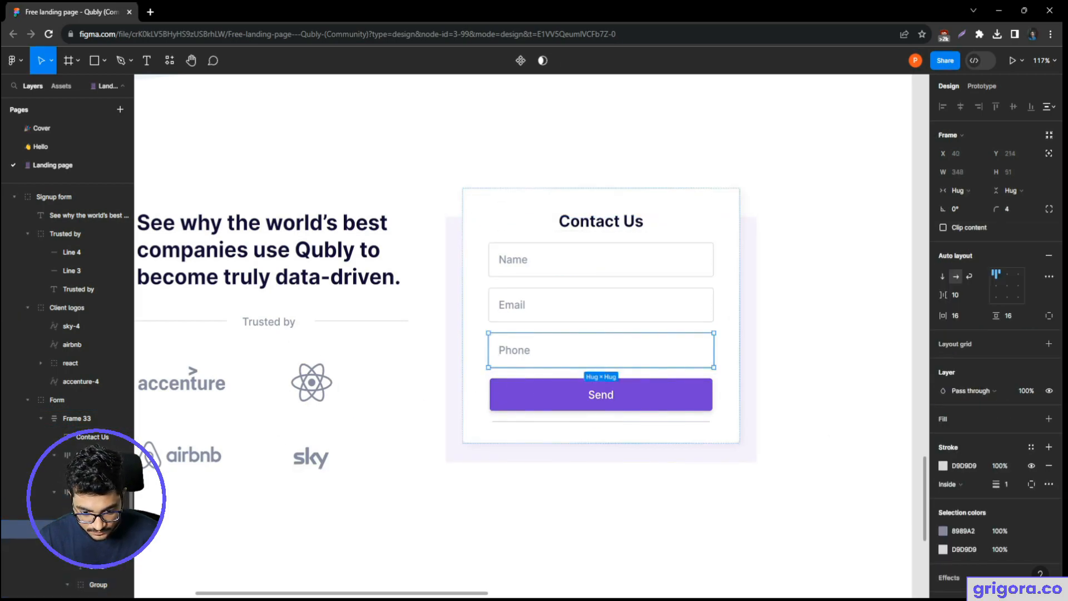
left_click(91, 567)
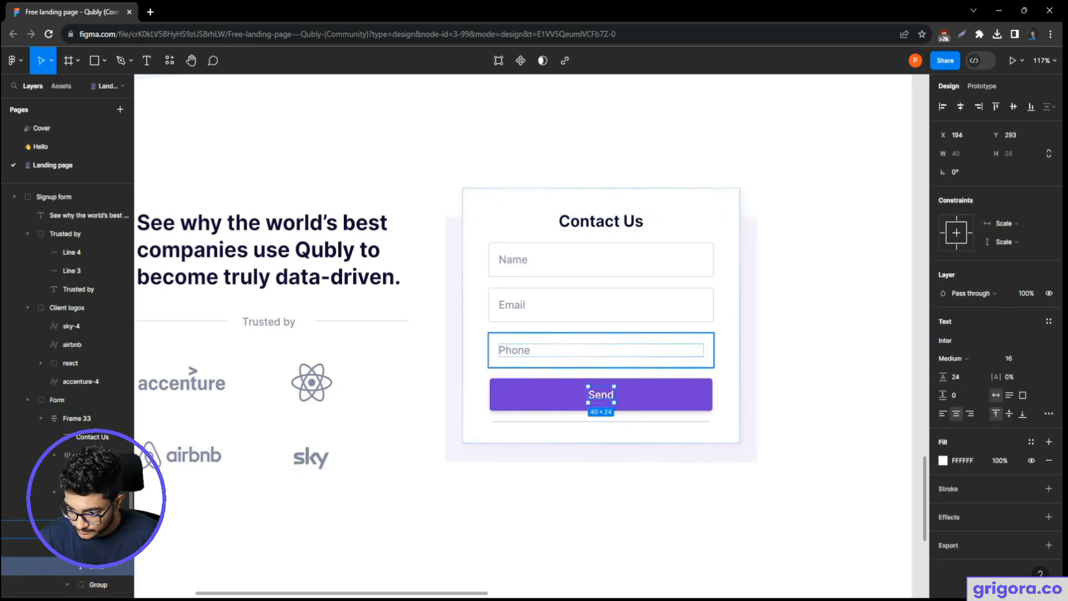
scroll(91, 534, "down", 3)
left_click(92, 411)
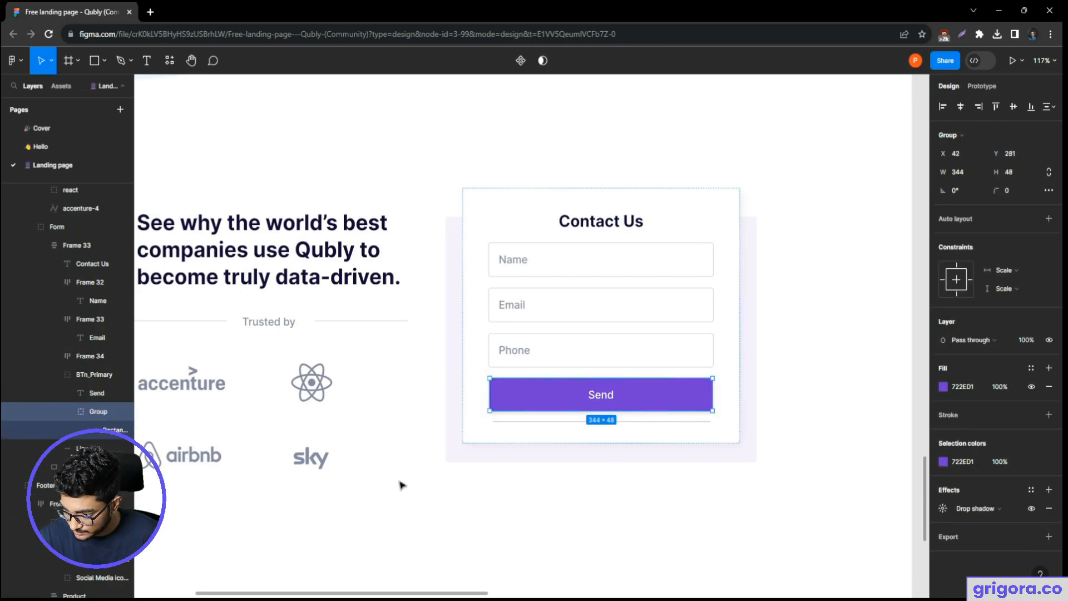
left_click(943, 508)
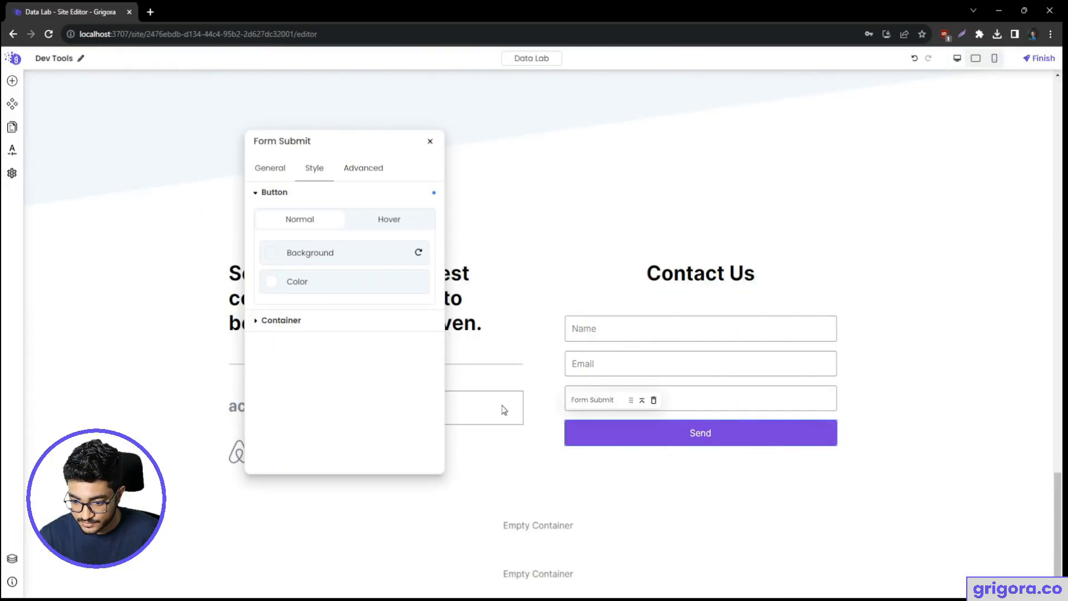
- Return to the Grigora editor and add a box shadow to the contact form's Send button
left_click(365, 169)
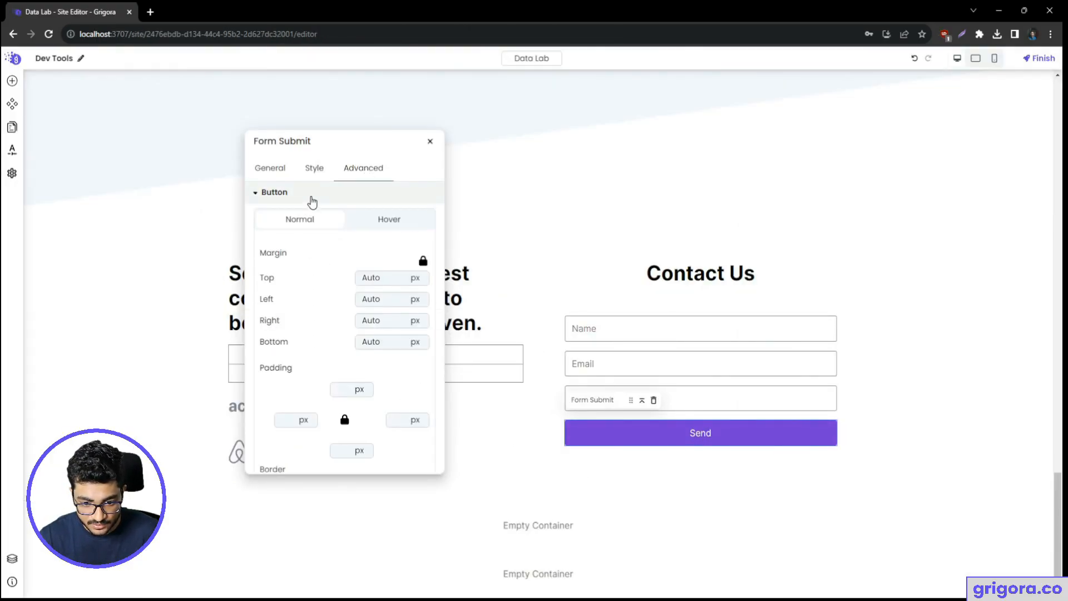
left_click(311, 193)
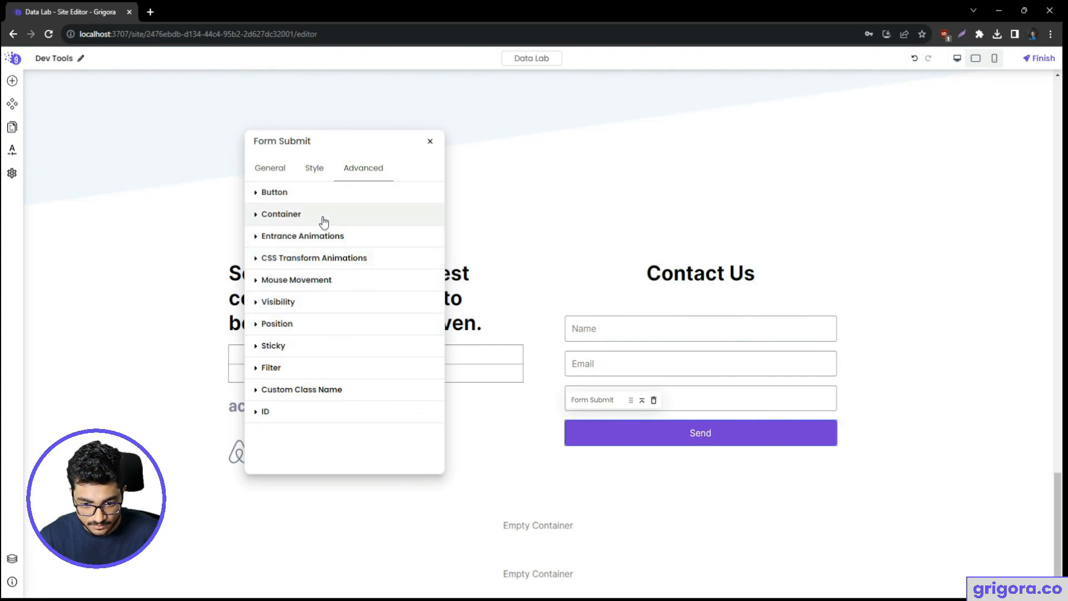
left_click(312, 192)
scroll(310, 312, "down", 7)
scroll(311, 315, "down", 1)
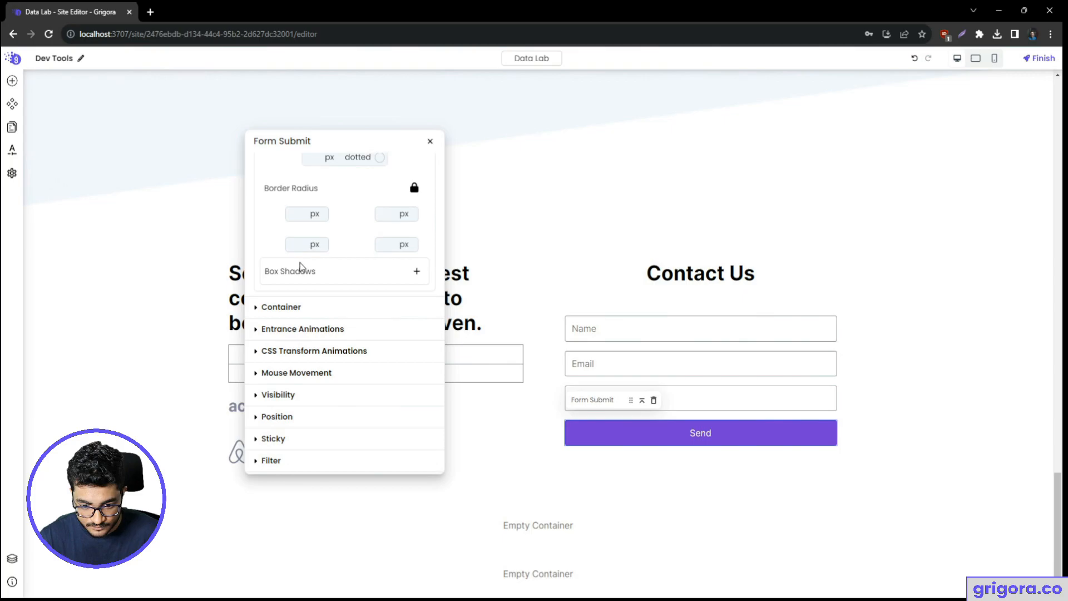
left_click(416, 272)
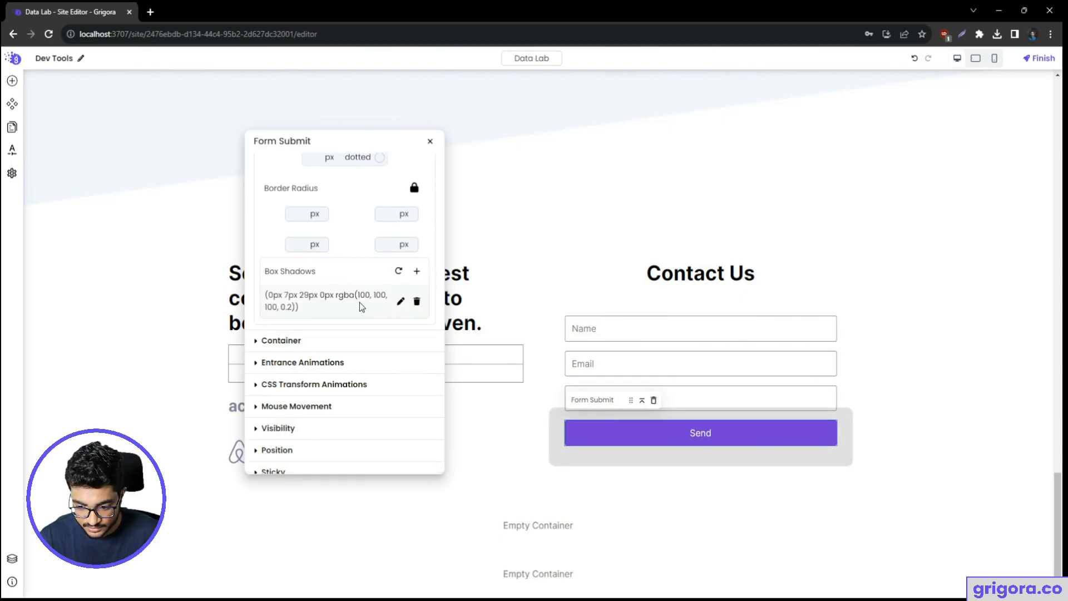
- Set the Send button shadow's Y offset to 6 px, consulting the drop shadow in the Figma design
left_click(401, 302)
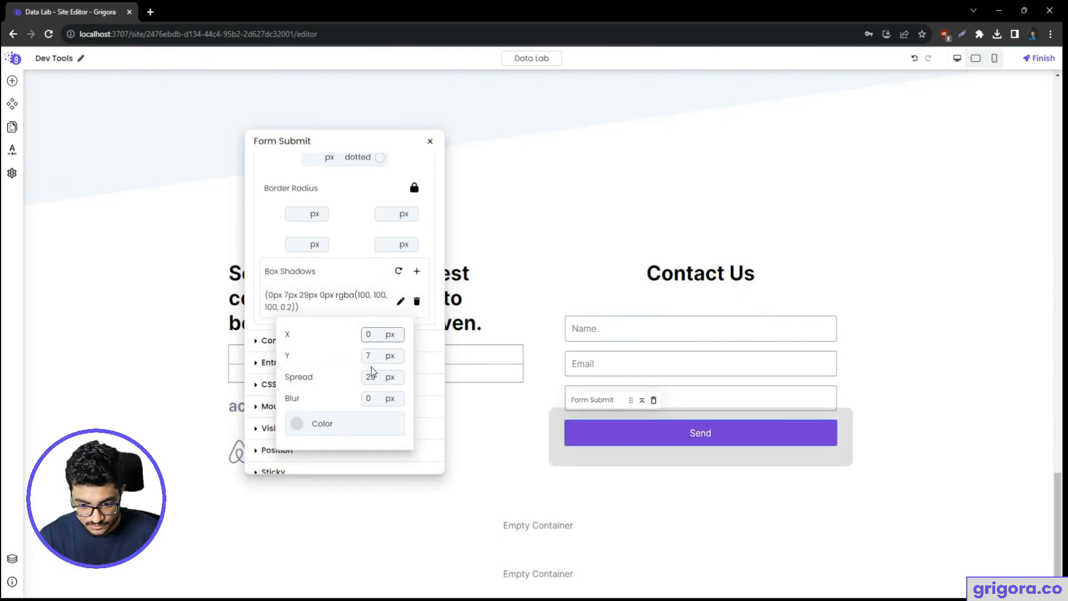
key("alt+Tab")
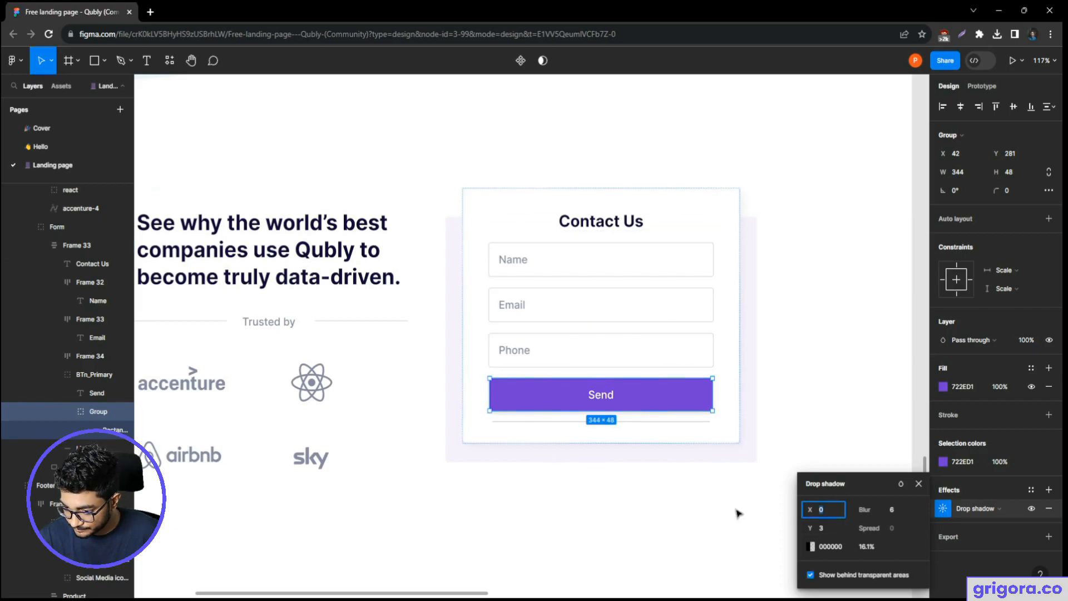
key("alt+Tab")
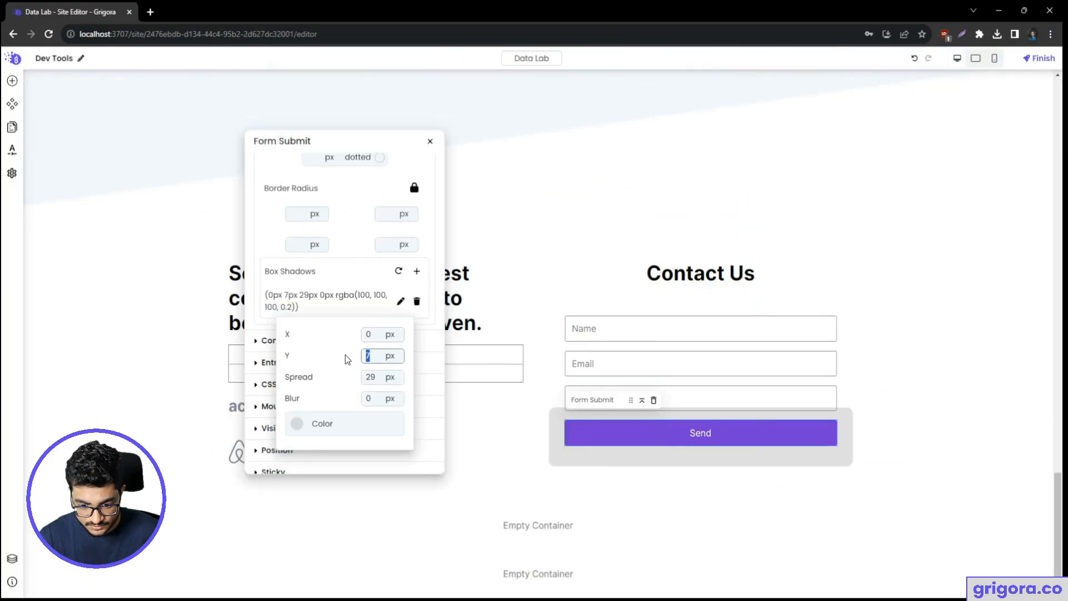
key("alt+Tab")
key("alt+Tab")
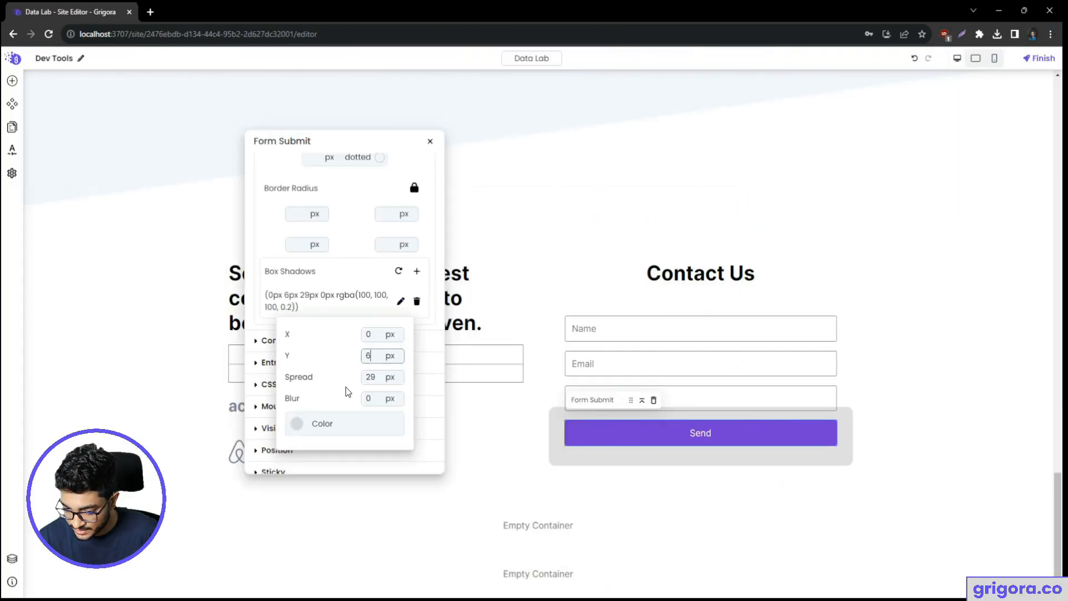
- Set the Send button shadow's spread to 0 px and compare the settings with the Figma drop shadow
double_click(381, 377)
type("0")
key("alt+Tab")
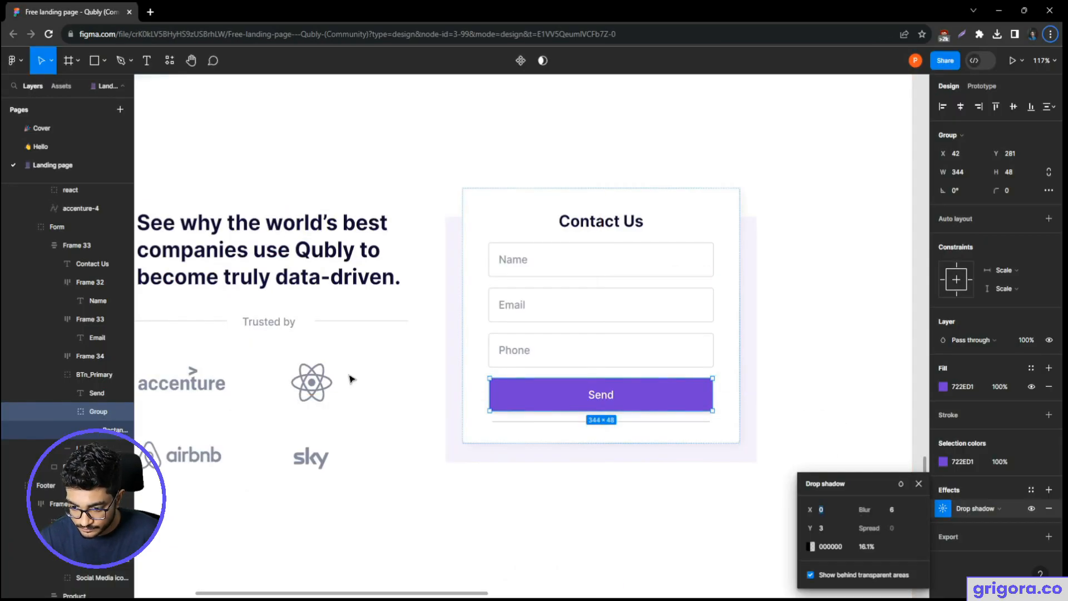
key("alt+Tab")
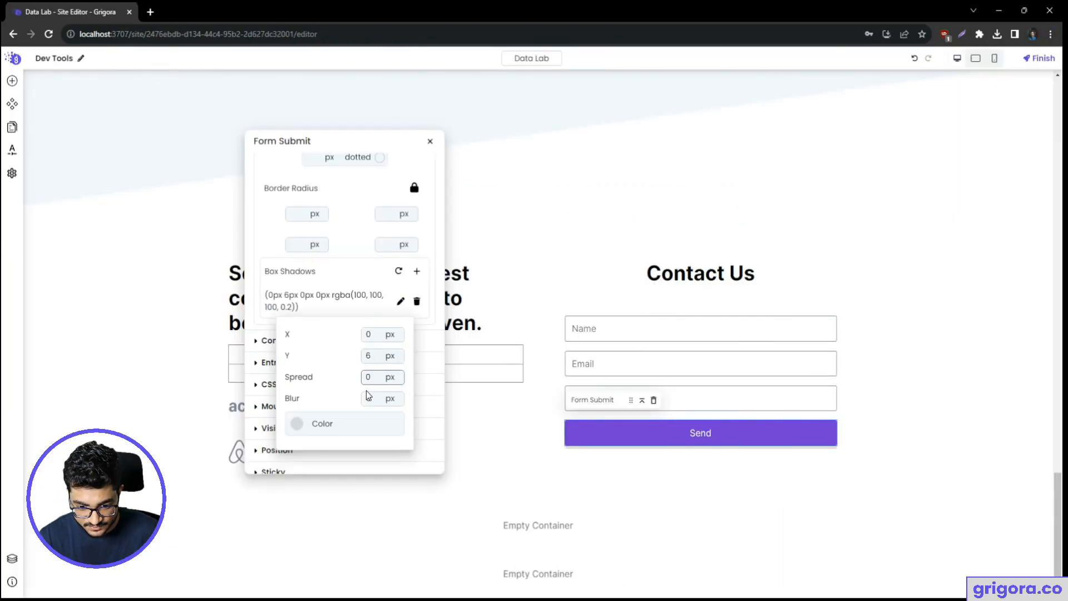
key("alt+Tab")
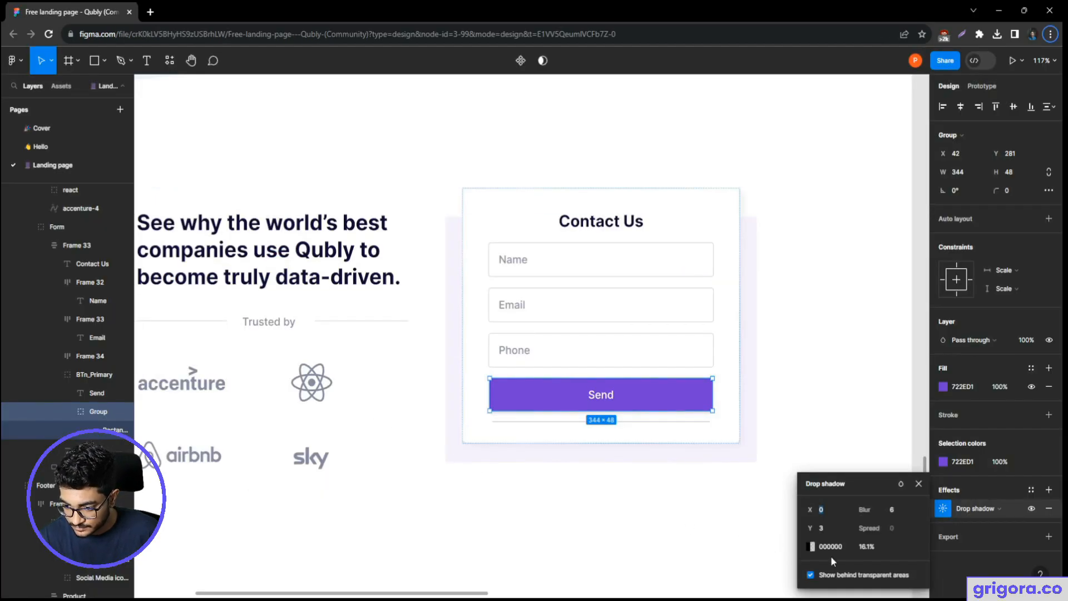
- Check the shadow colour in the Figma design and set the Send button's shadow colour in Grigora to 000000 at 16% opacity
left_click(811, 546)
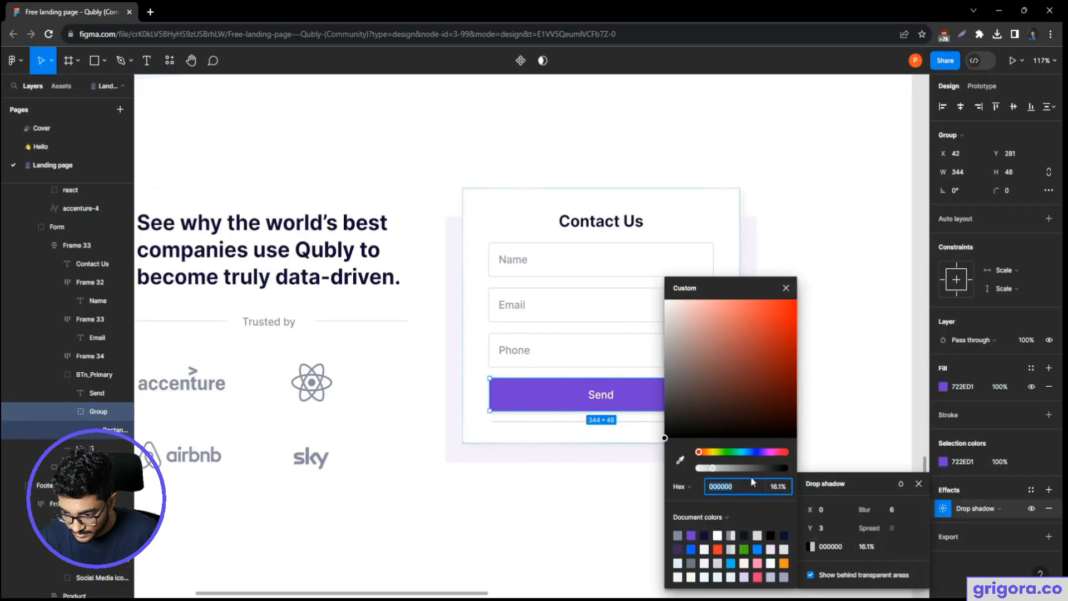
key("alt+Tab")
left_click(296, 425)
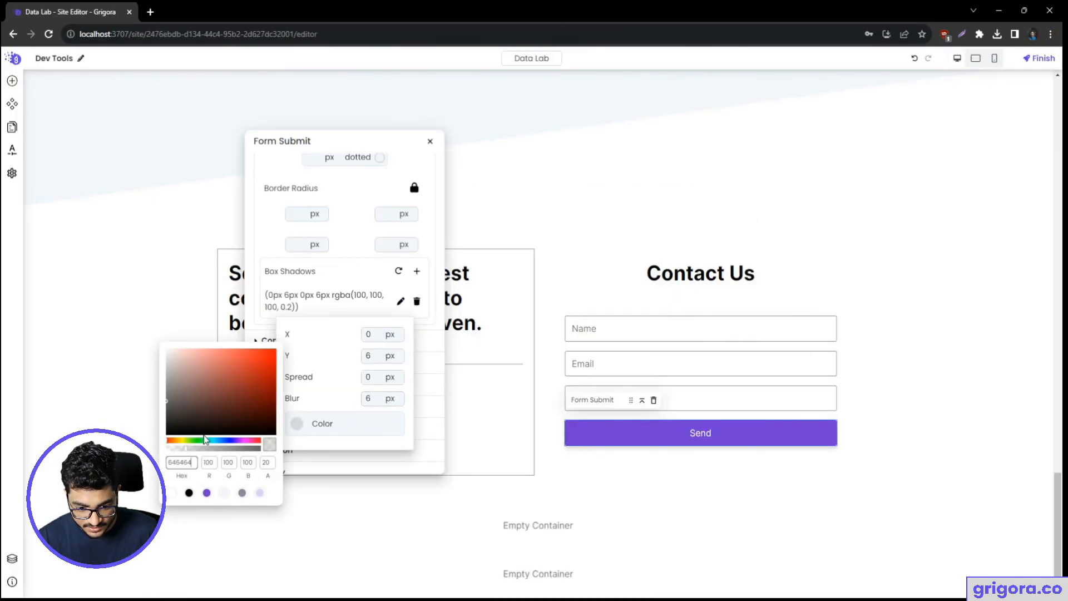
left_click_drag(183, 445, 187, 446)
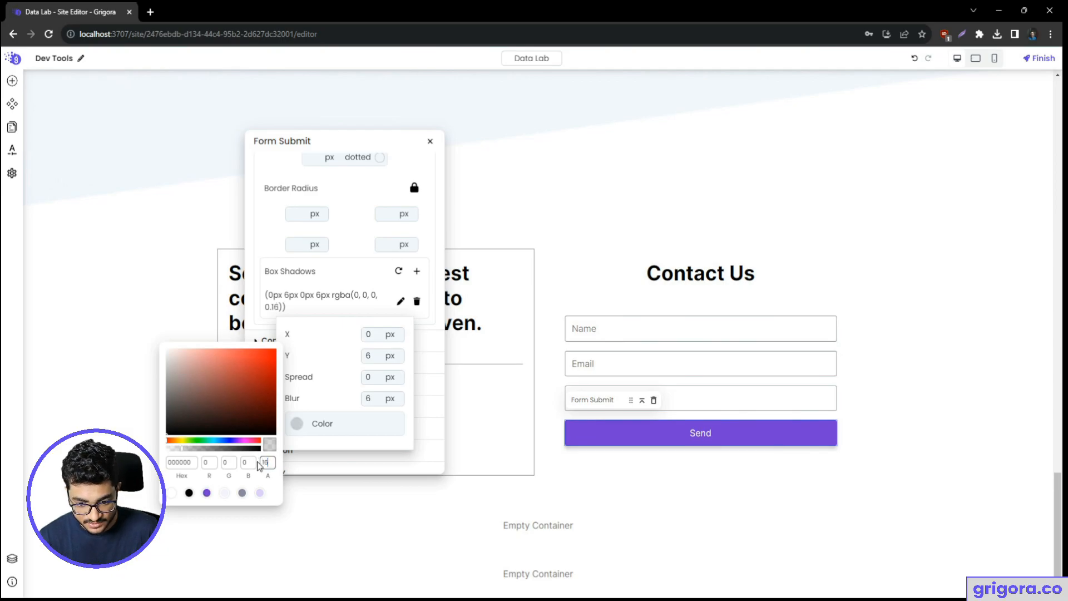
left_click(398, 420)
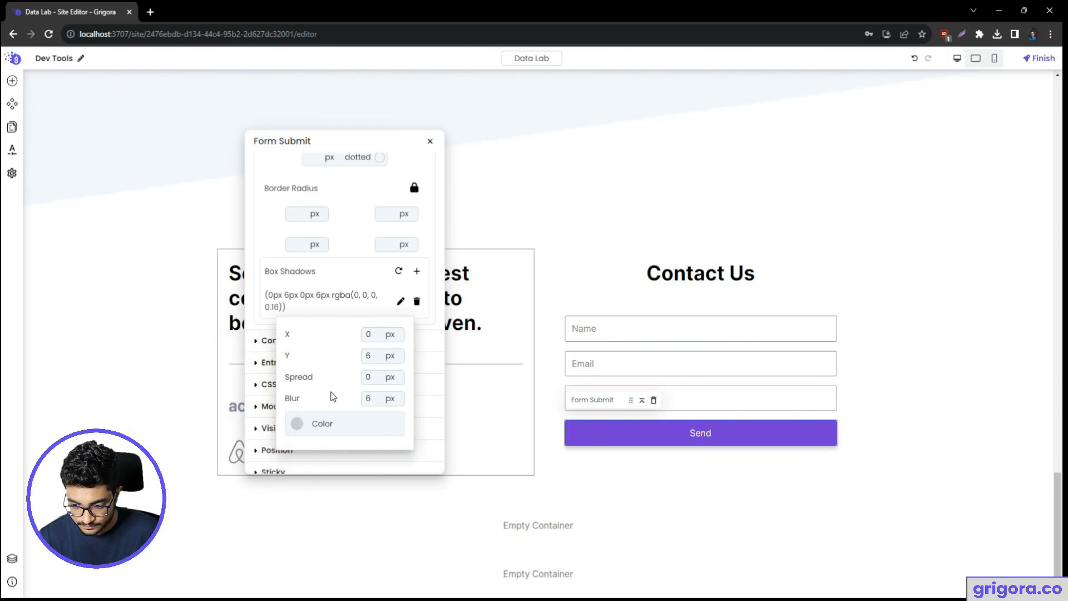
left_click(669, 499)
- Compare the Contact Us card's frame, spacing and background rectangle in Figma with the form container in the Grigora editor
key("alt+Tab")
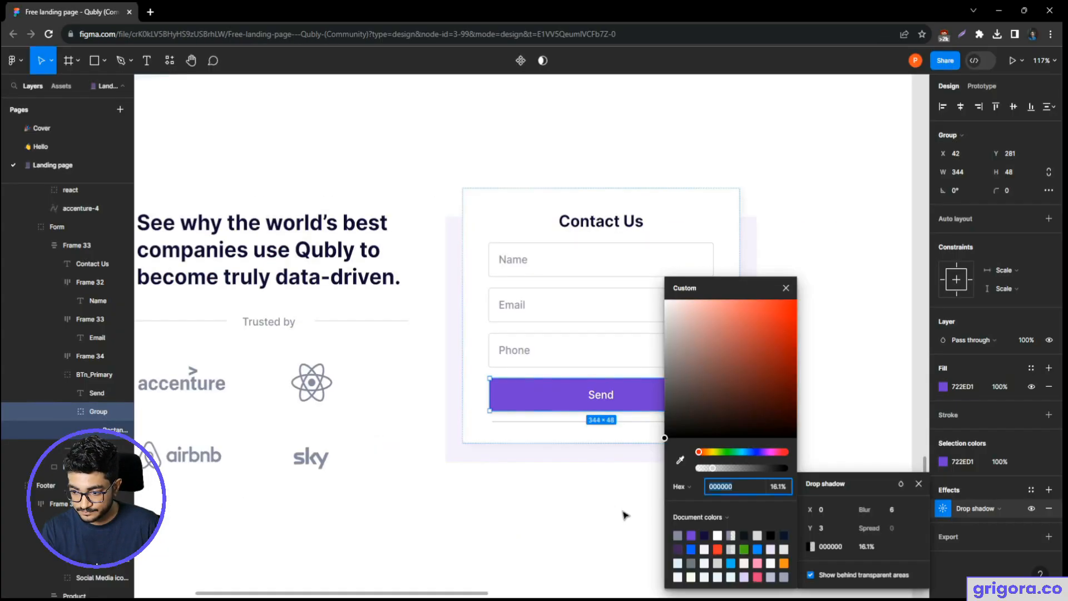
left_click(572, 448)
key("alt+Tab")
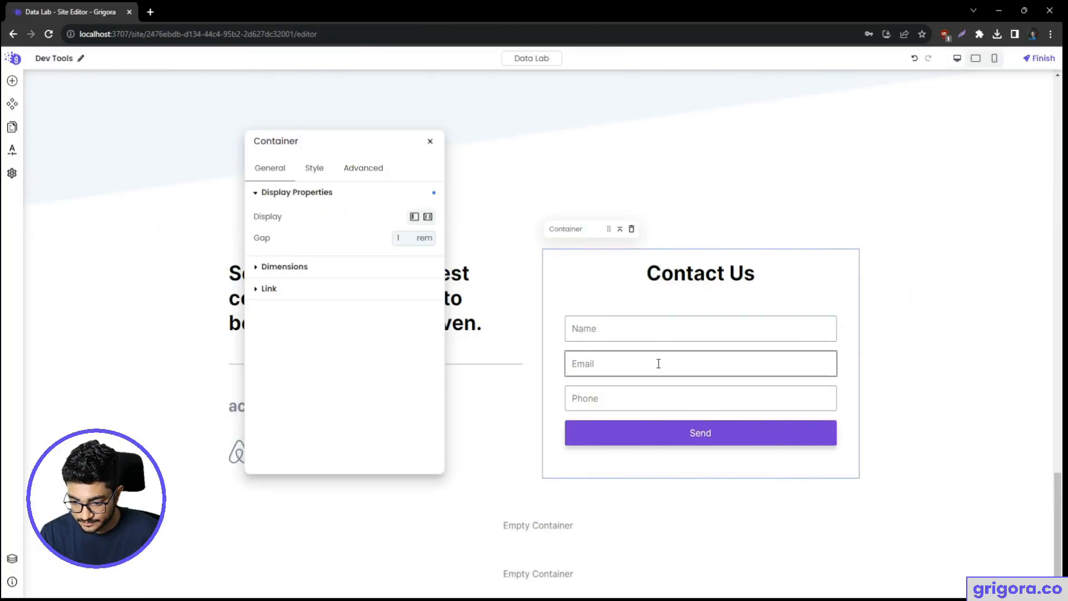
key("alt+Tab")
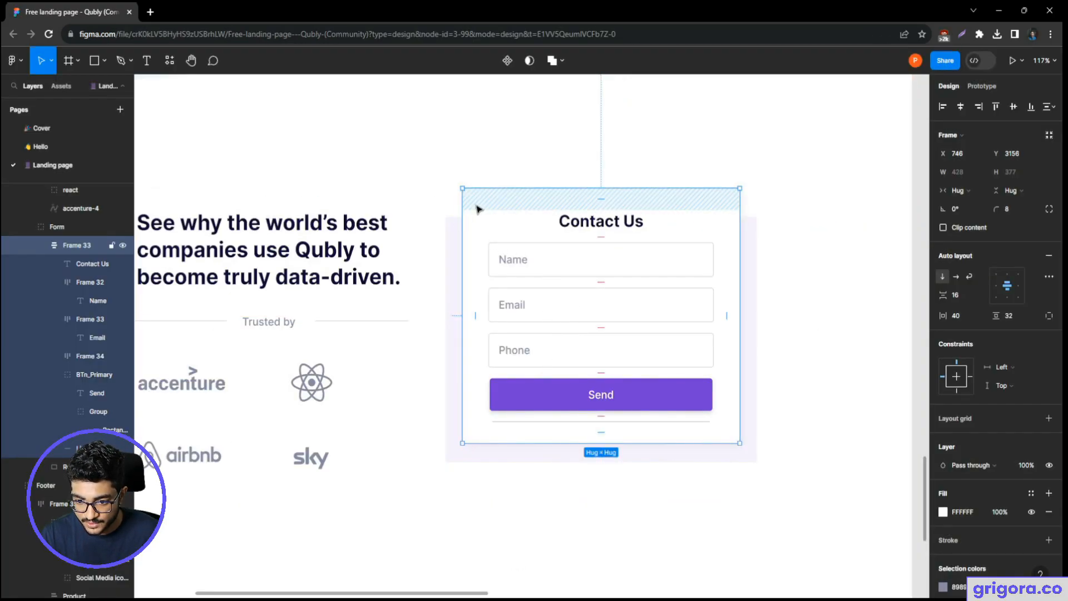
left_click(456, 234)
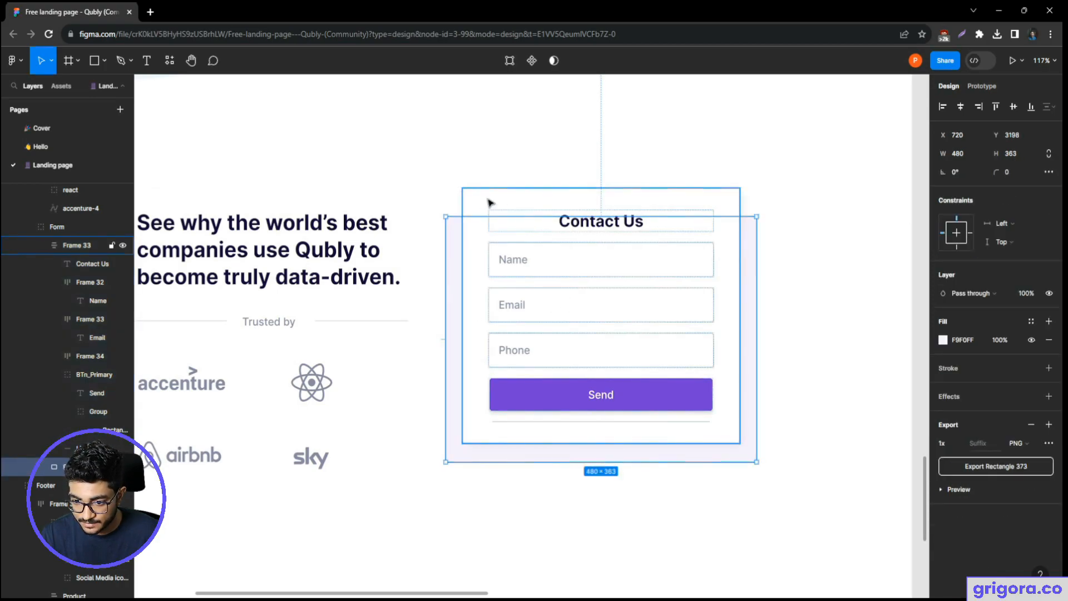
key("alt+Tab")
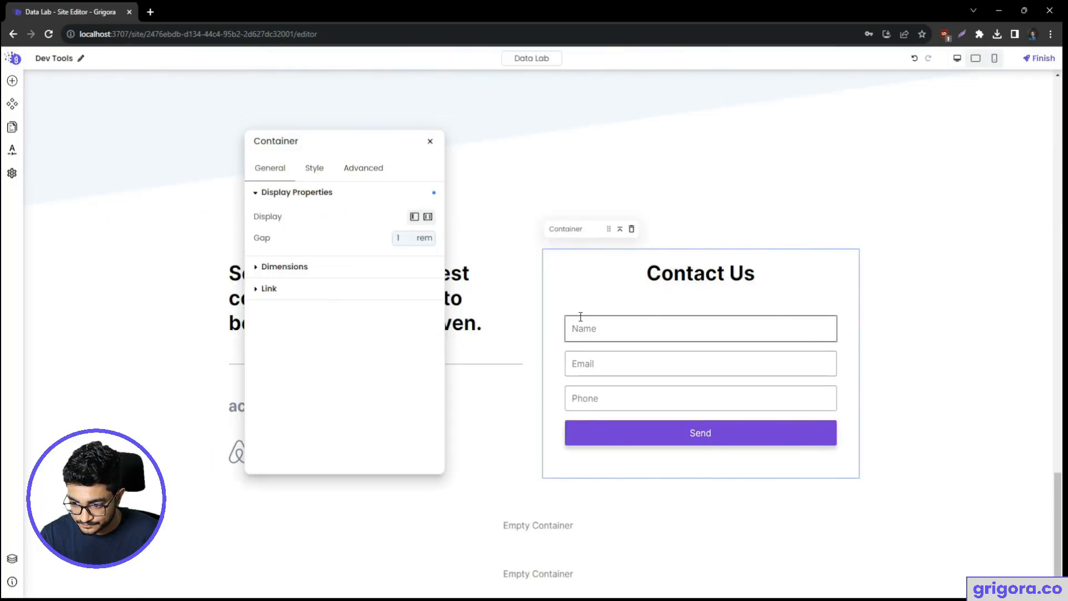
key("alt+Tab")
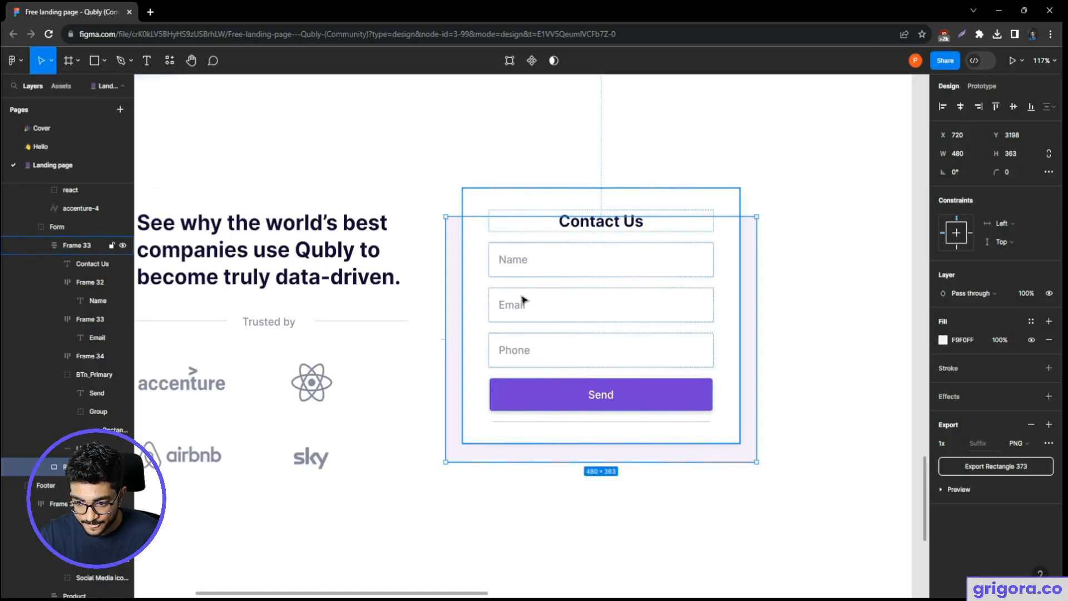
key("alt+Tab")
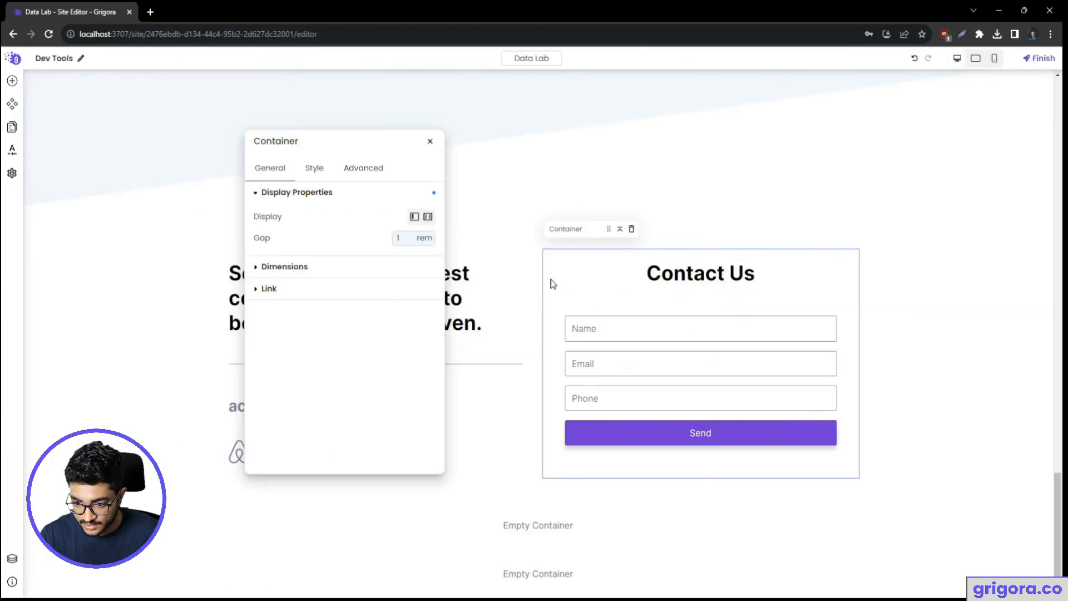
key("alt+Tab")
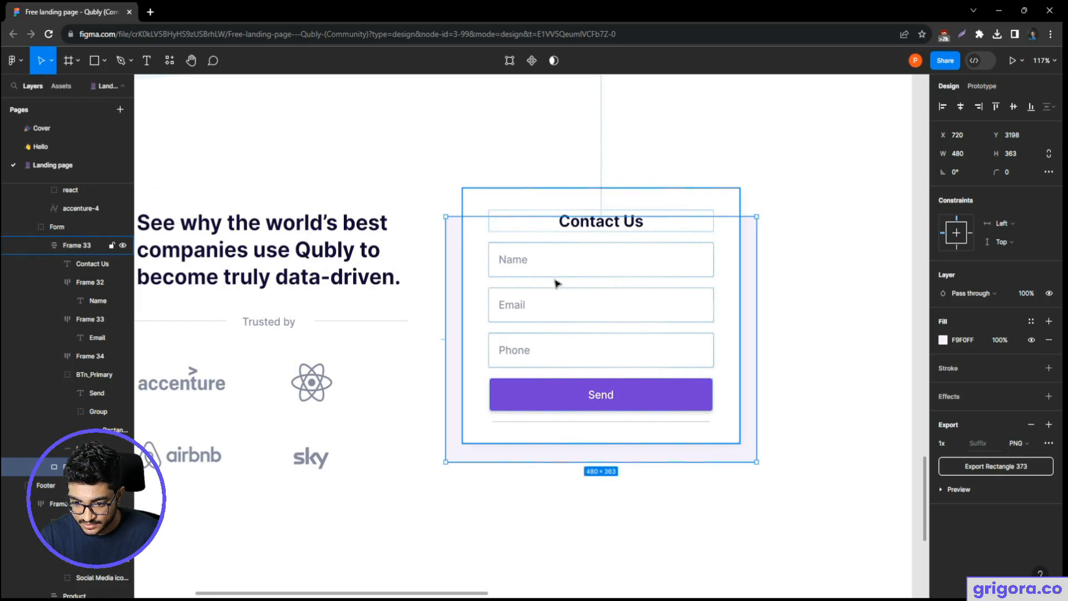
key("alt+Tab")
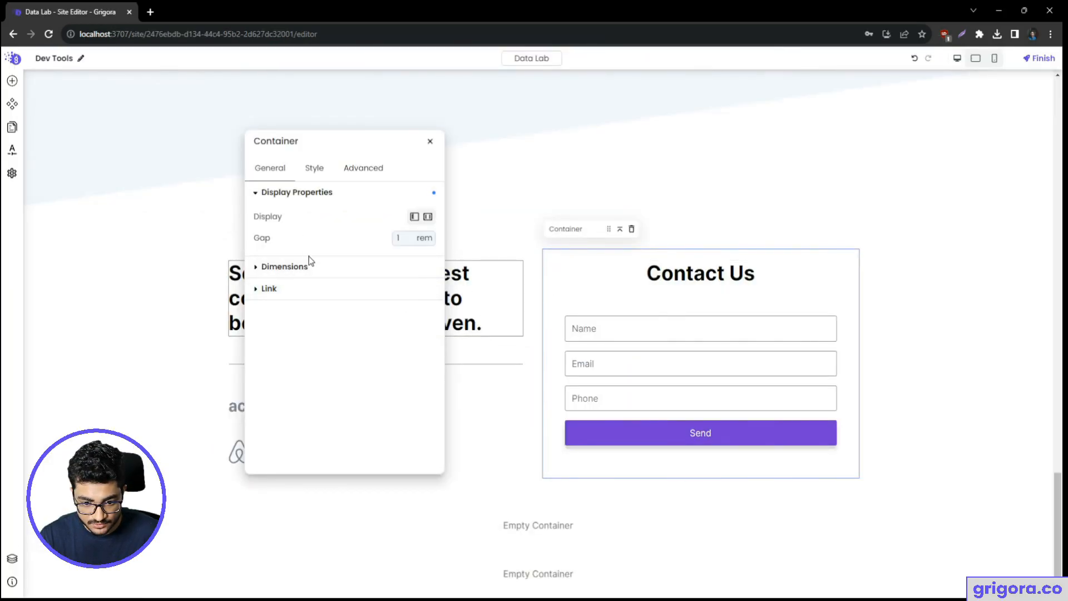
- Set the Contact Us container's gap to 16 px in Grigora, consulting the card frame's spacing in the Figma design
type("1")
left_click(424, 238)
left_click(426, 259)
key("alt+Tab")
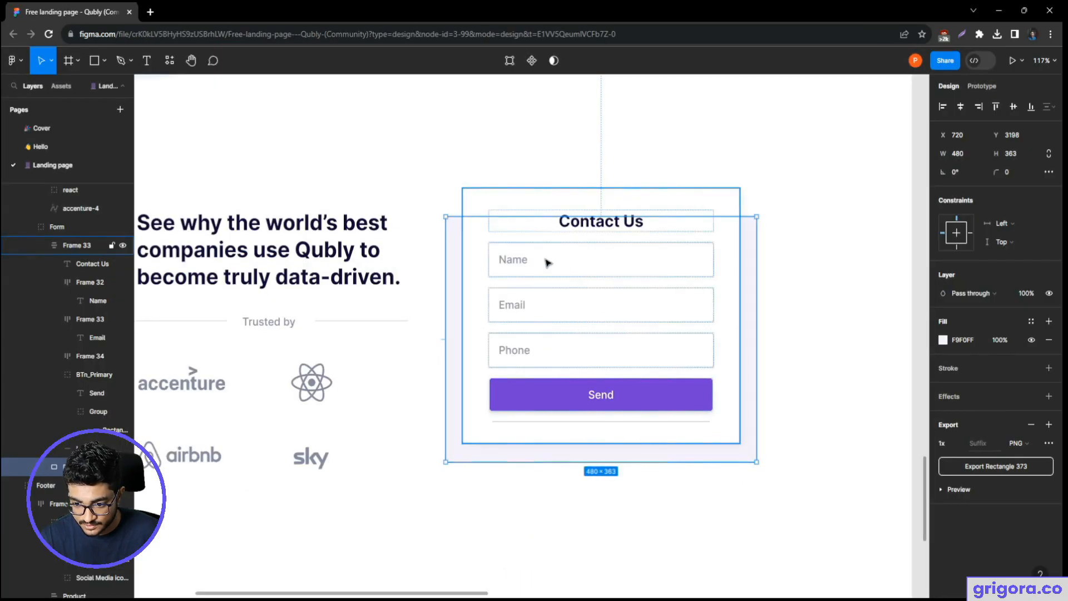
left_click(484, 238)
key("alt+Tab")
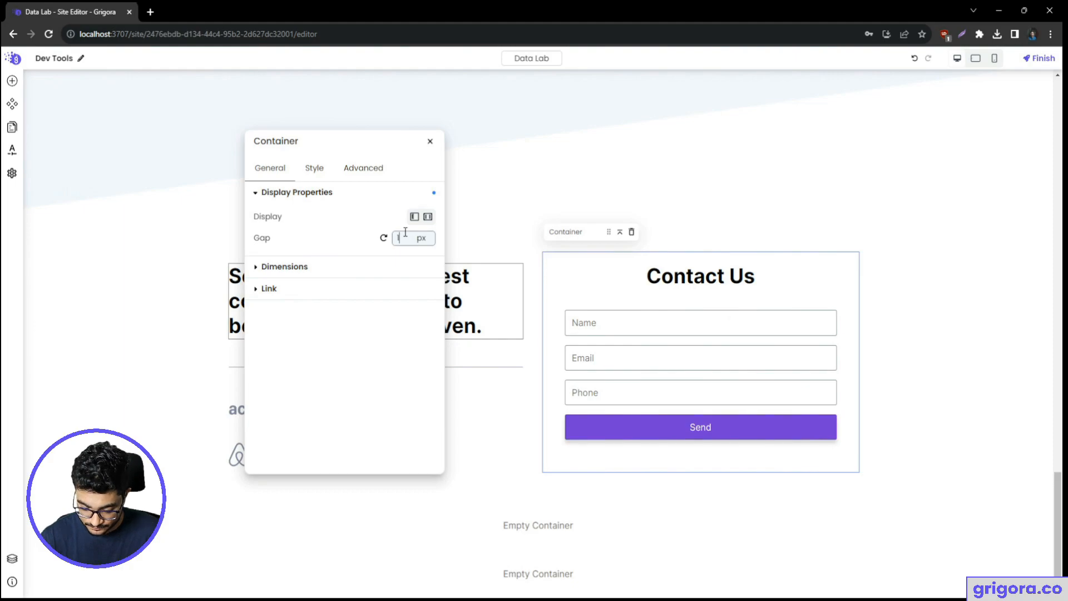
type("6")
- Set the gap of the inner container holding the form fields and Send button to 16 px
left_click(633, 349)
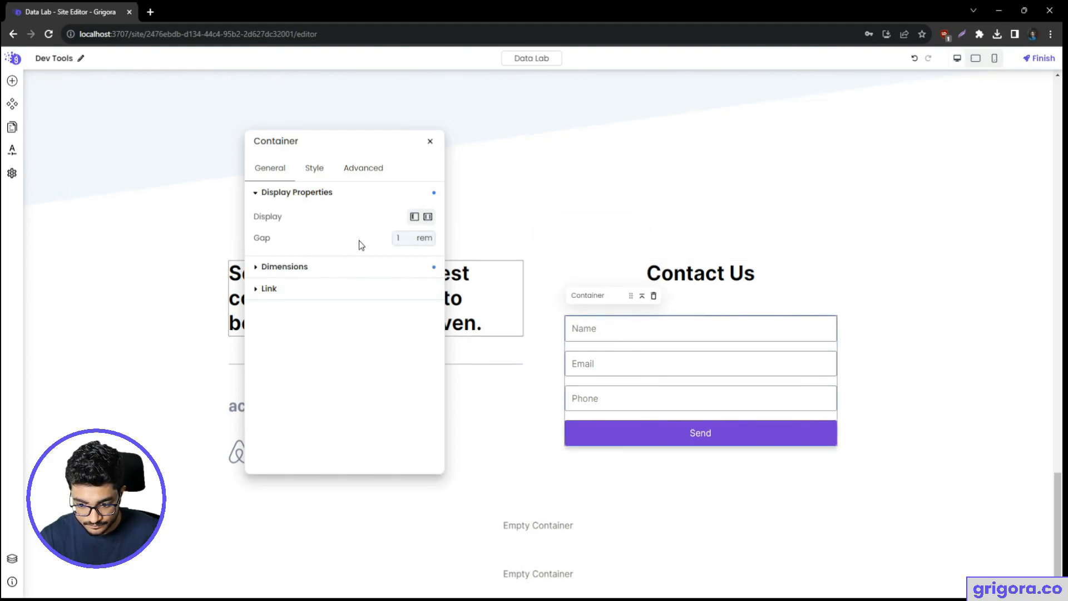
left_click(420, 238)
left_click(424, 252)
type("16")
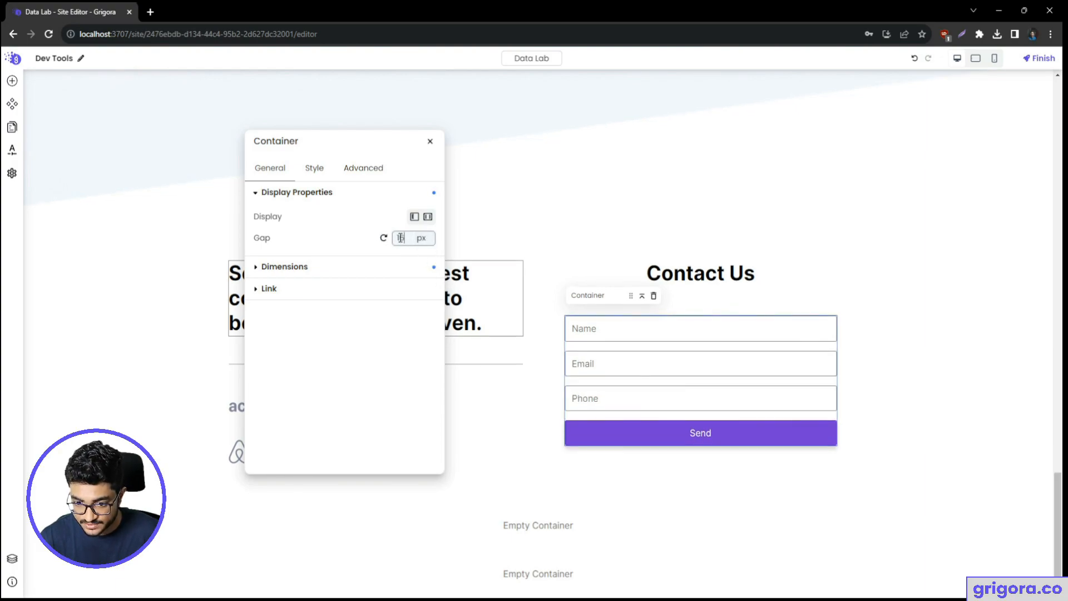
left_click(395, 388)
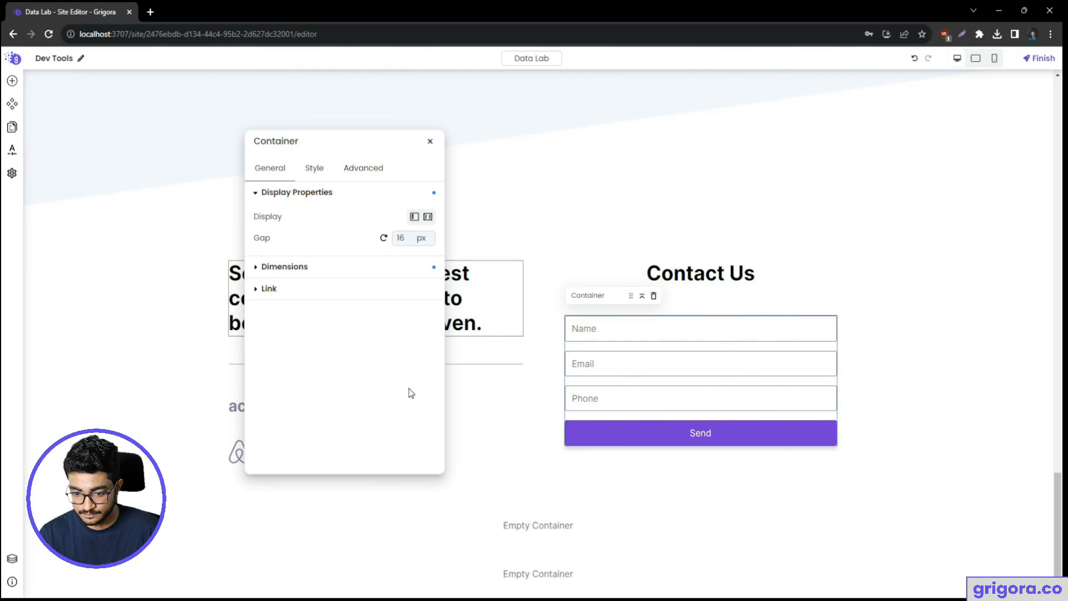
- Consult the Figma layout and set the width of the column with the heading and Trusted By logos to 65% in Grigora
key("alt+Tab")
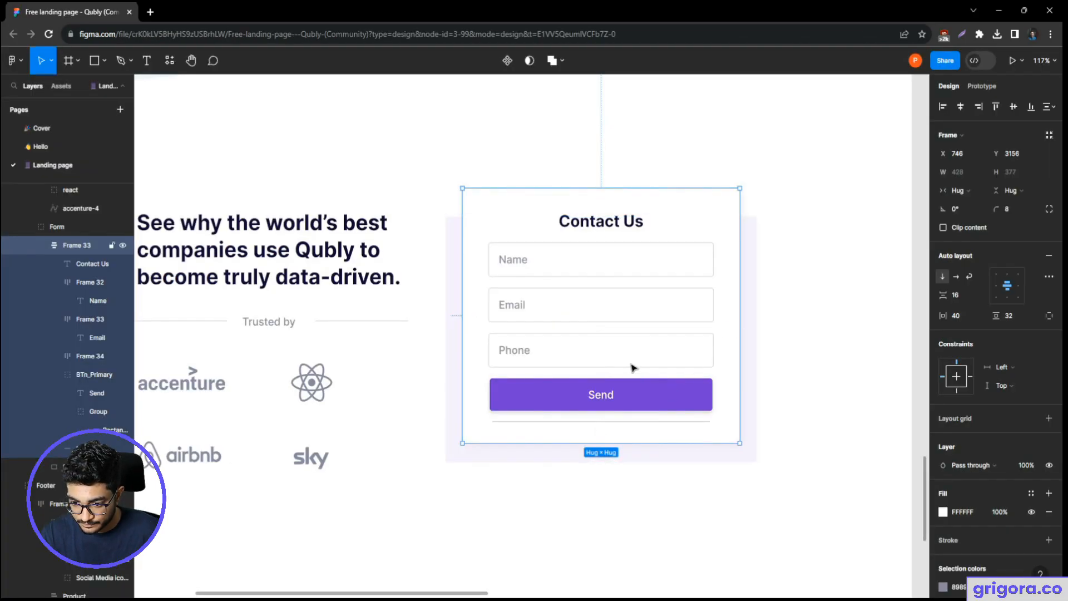
key("alt+Tab")
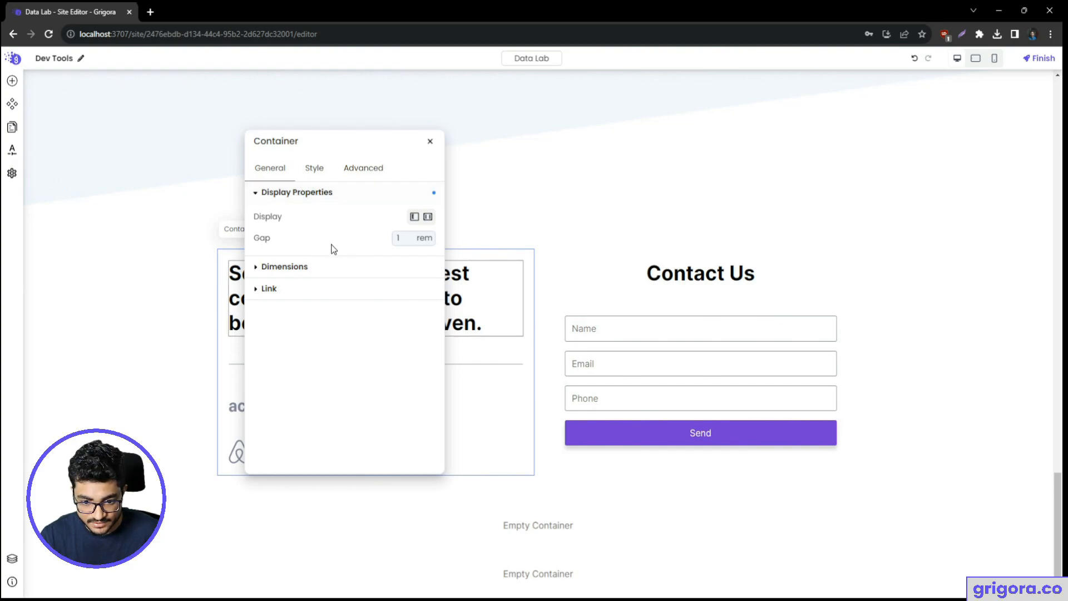
left_click_drag(343, 141, 601, 148)
left_click(294, 228)
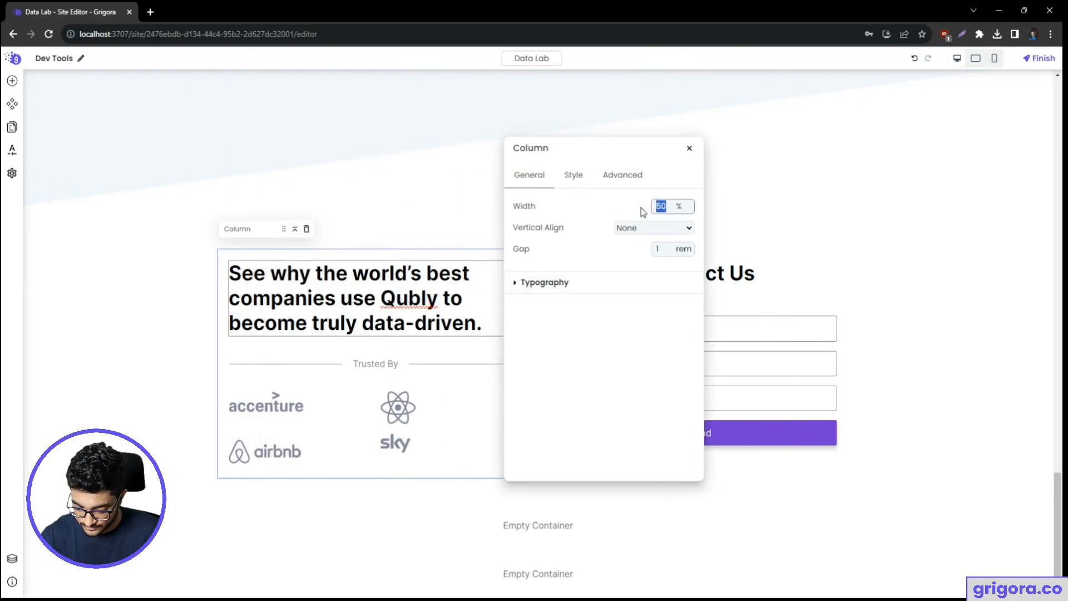
type("65")
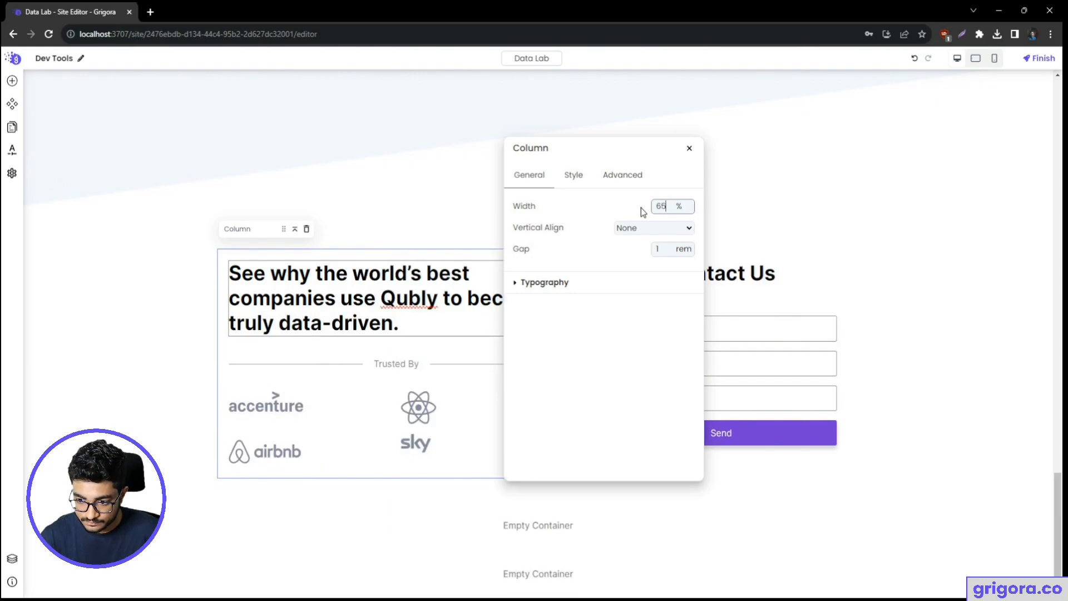
left_click_drag(581, 148, 292, 150)
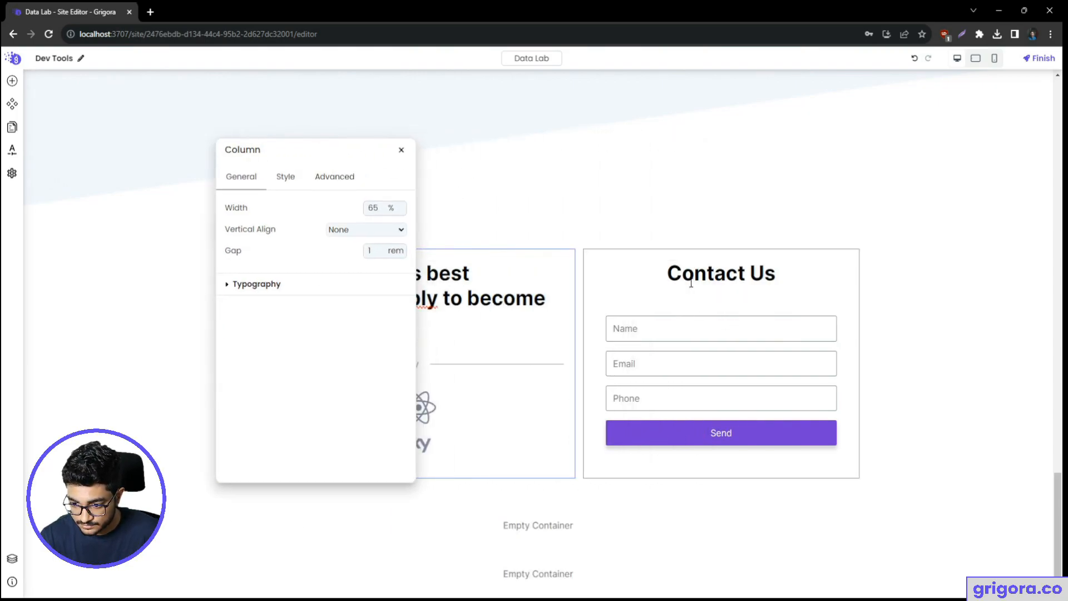
- Inspect the rectangle behind the Contact Us card in Figma and select the Contact Us container back in Grigora
key("alt+Tab")
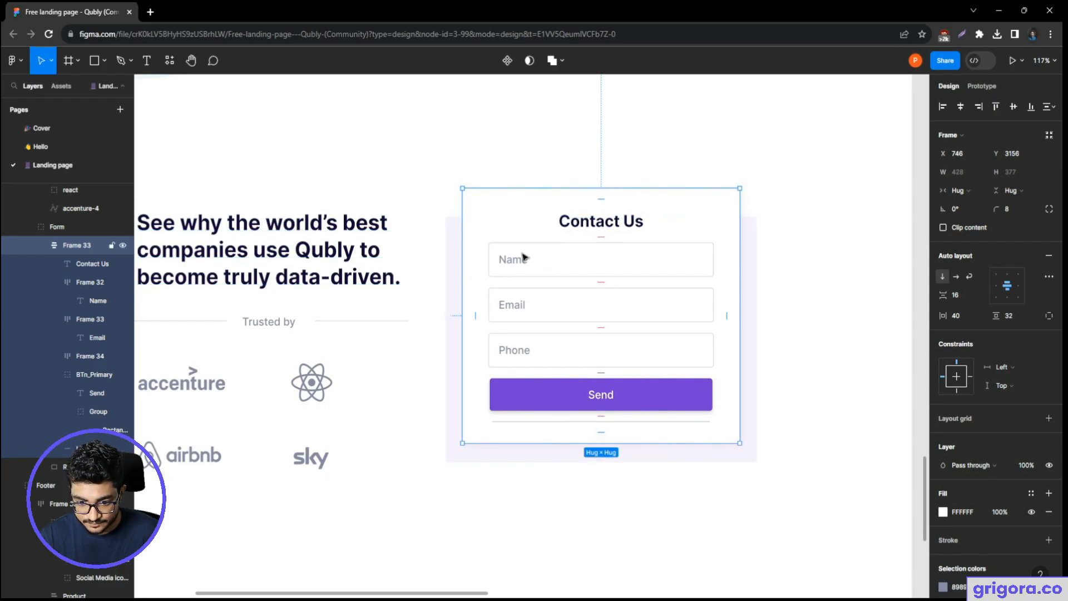
left_click(456, 231)
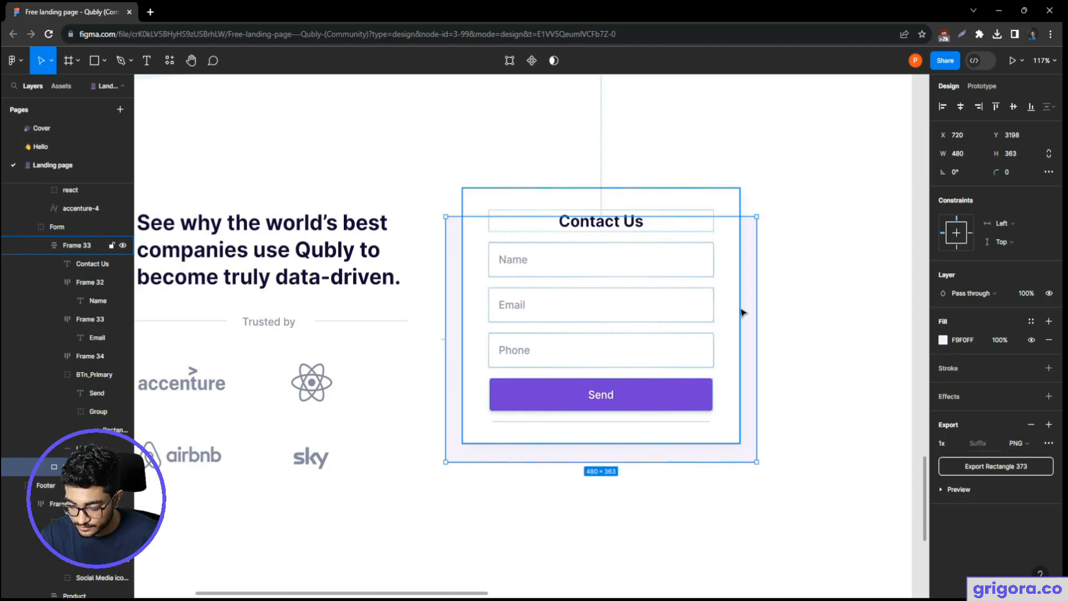
key("alt+Tab")
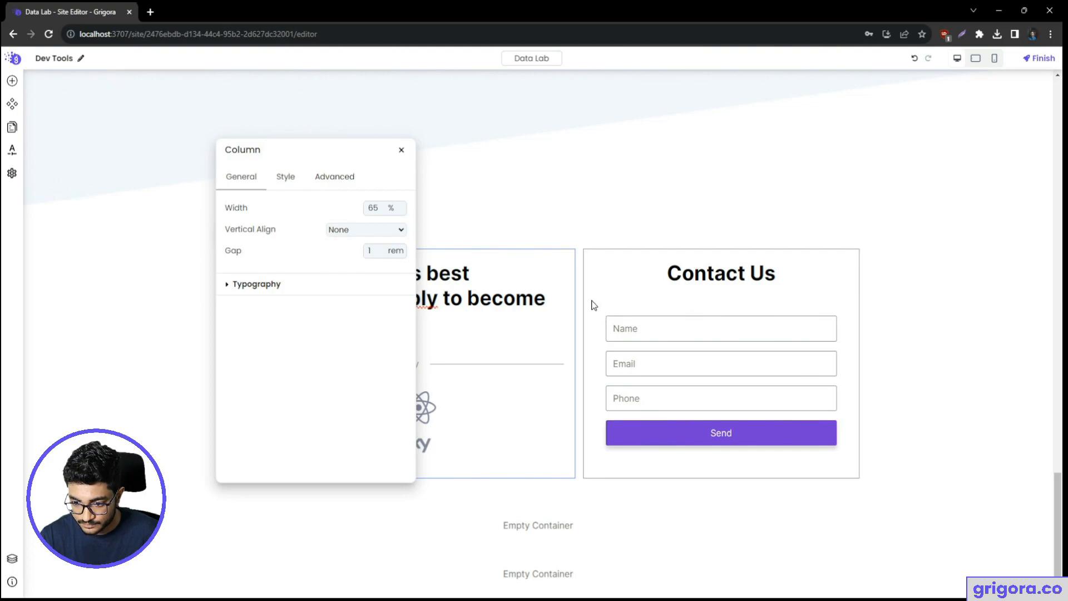
left_click(592, 303)
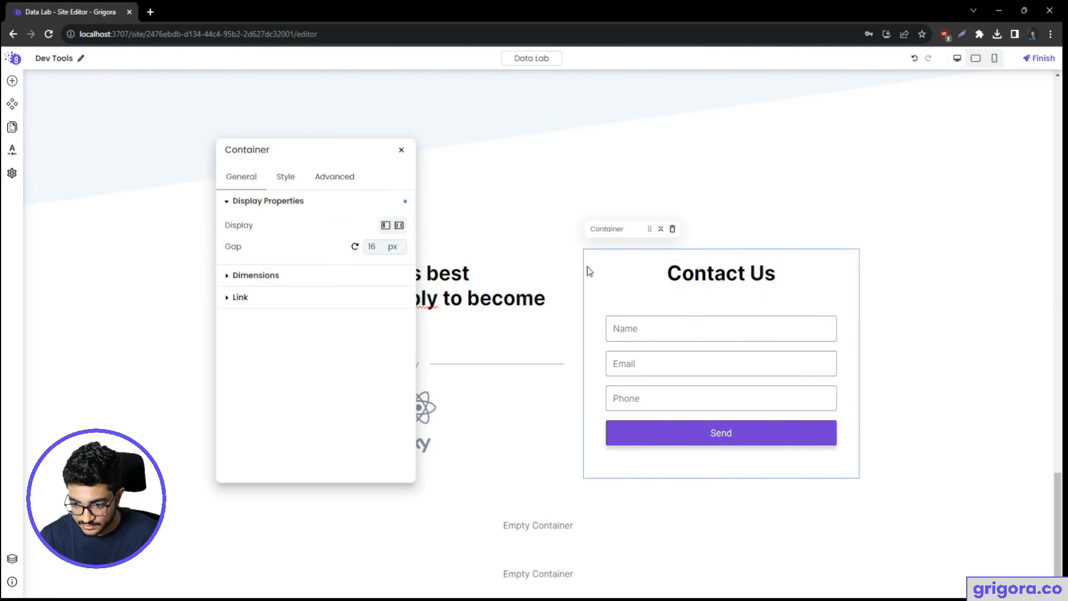
- Wrap the Contact Us form's contents in another container and give the inner container a white background colour
right_click(590, 259)
left_click(622, 314)
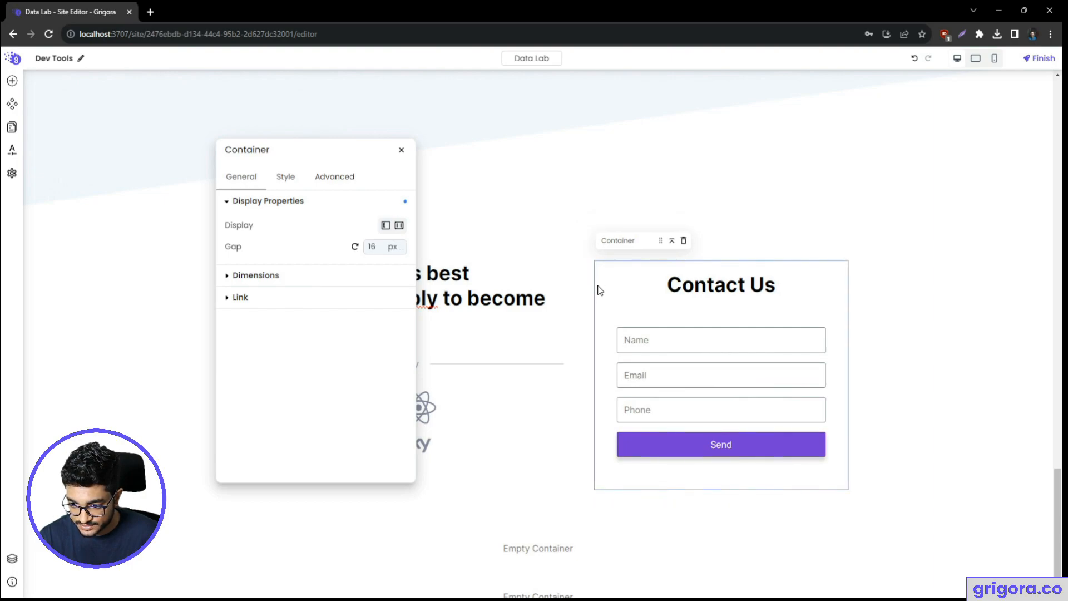
right_click(600, 290)
left_click(285, 177)
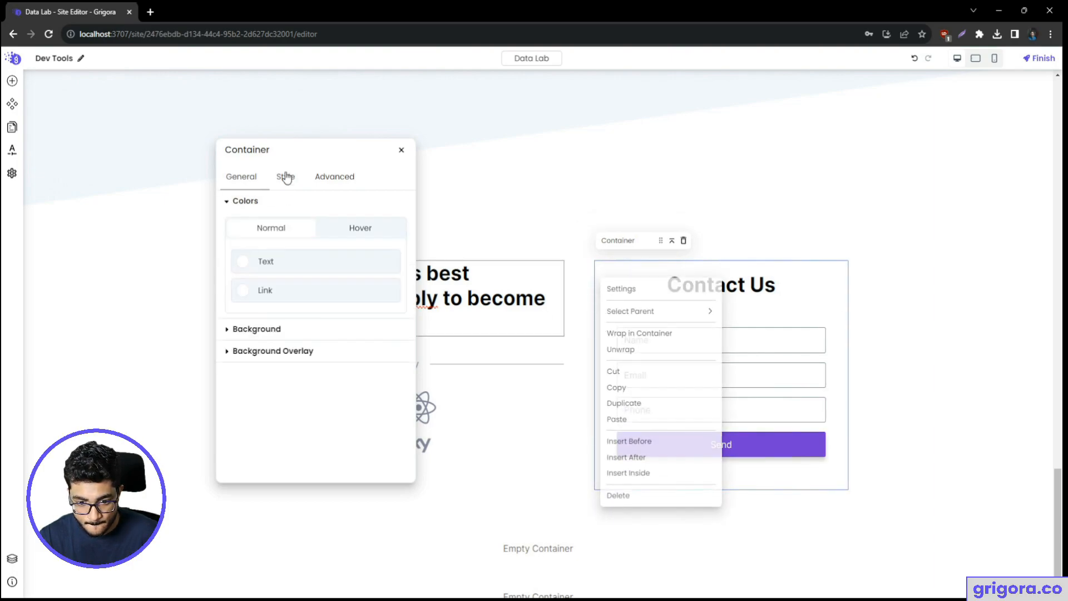
left_click(251, 330)
left_click(279, 405)
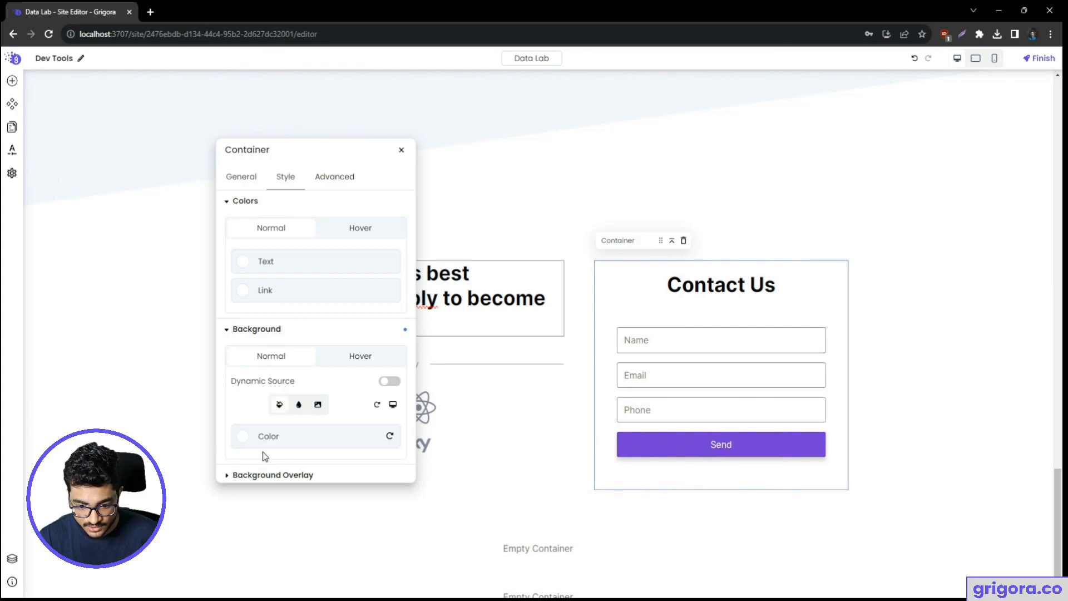
left_click(243, 439)
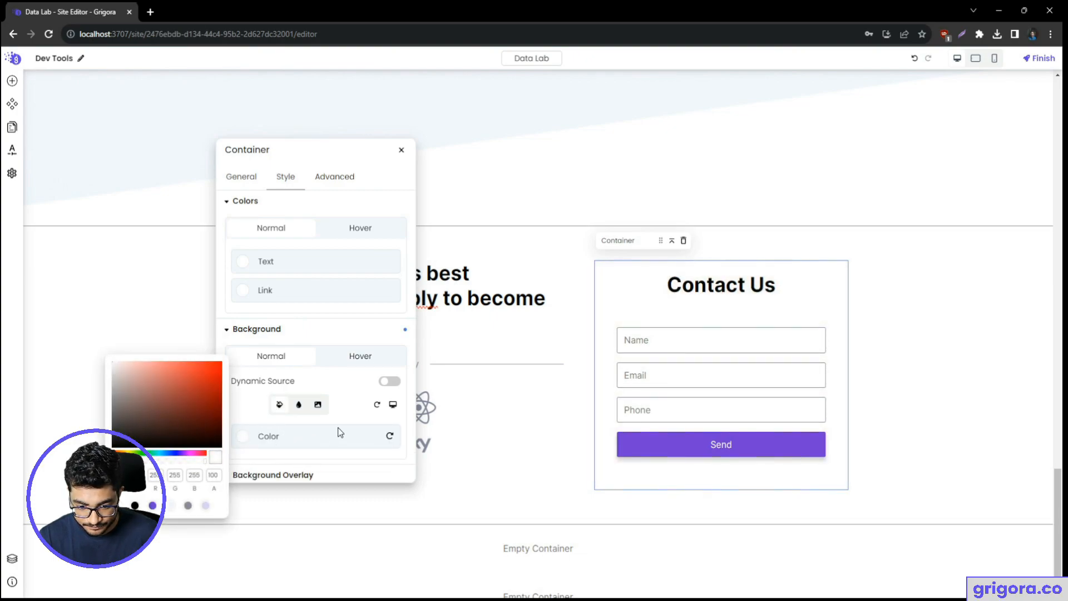
- Add a box shadow to the form's inner container and compare it with the contact form in the Figma design
left_click(338, 177)
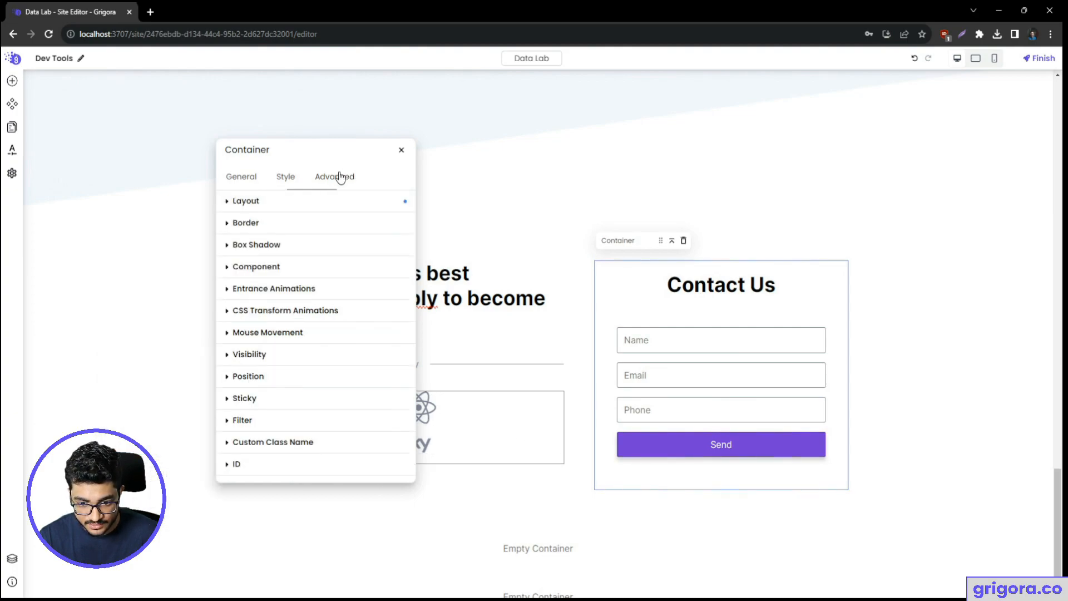
left_click(303, 251)
scroll(345, 317, "down", 2)
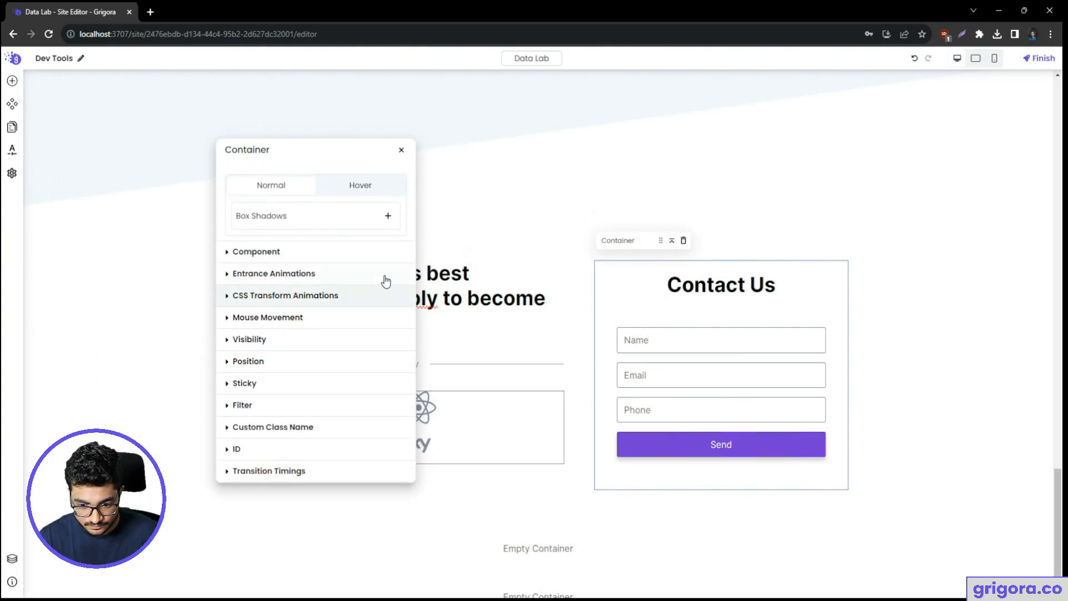
left_click(389, 217)
key("alt+Tab")
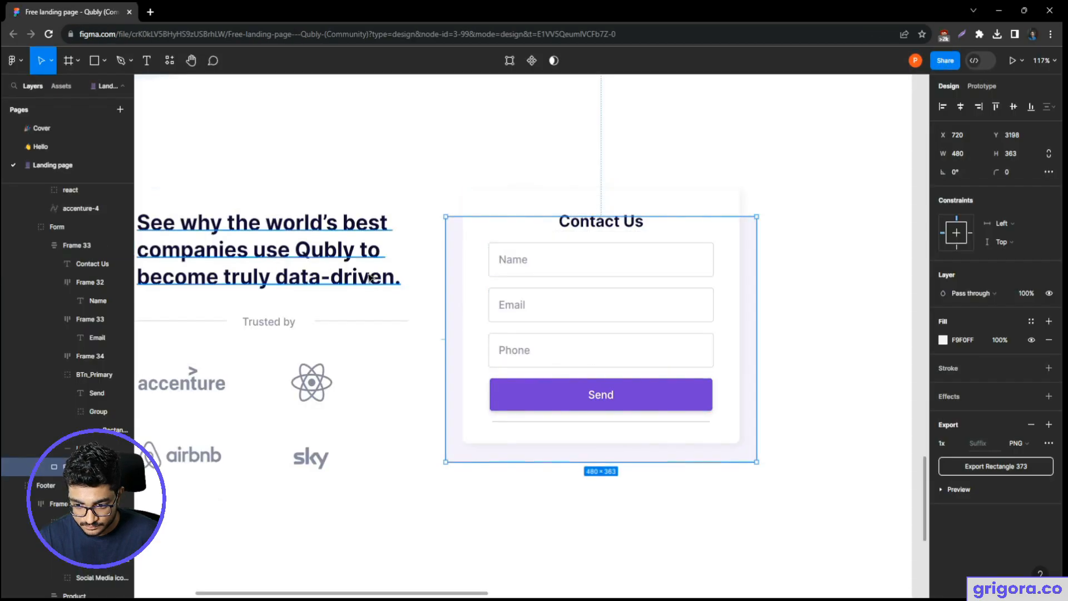
key("alt+Tab")
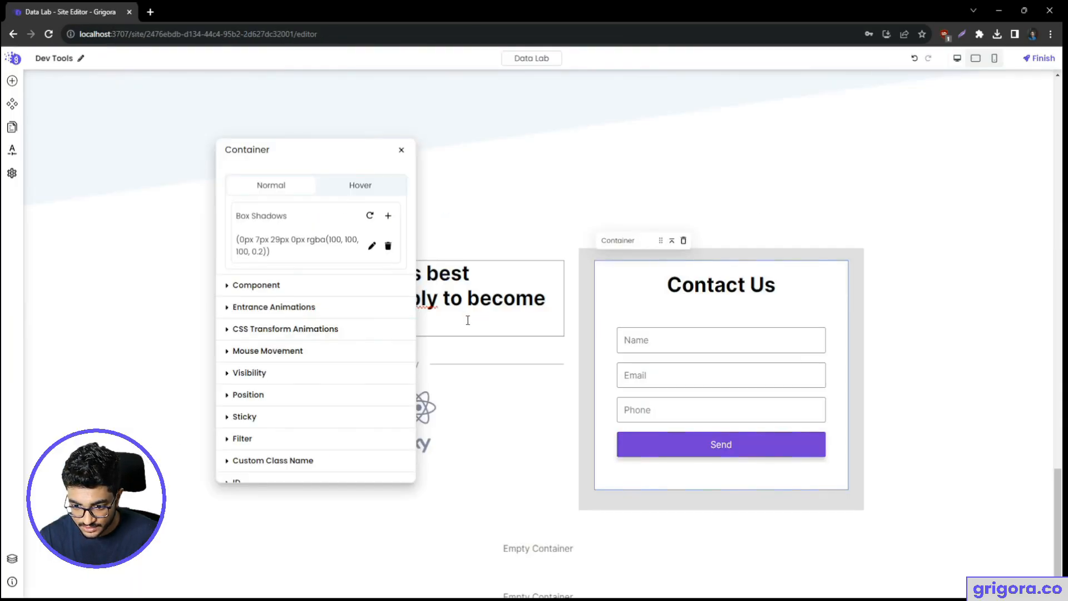
- Set the inner container's box shadow to X 0 px, Y 50 px and Spread 20 px
left_click(372, 245)
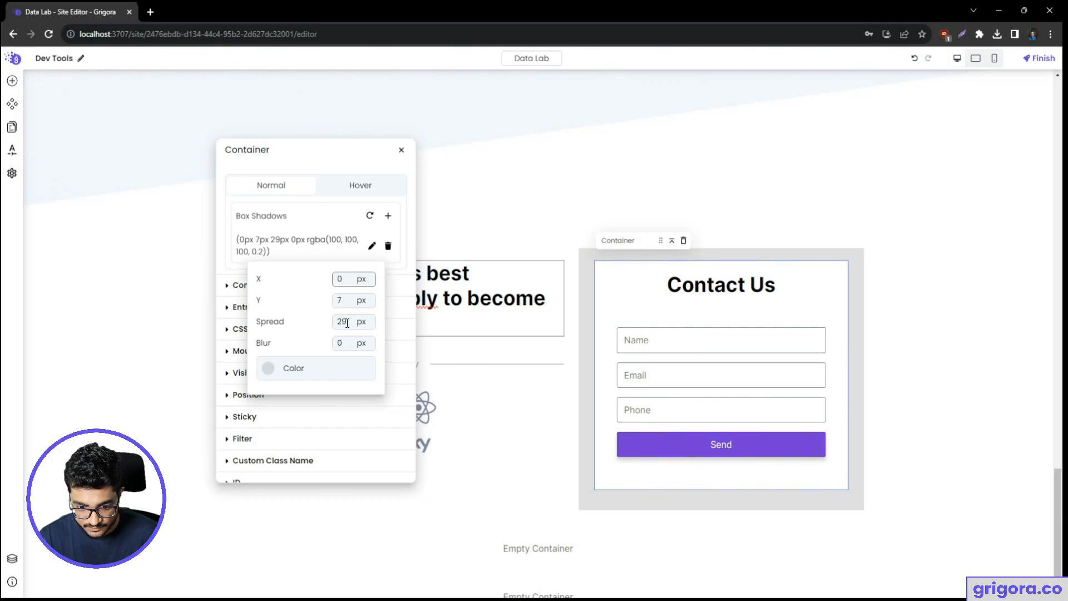
left_click_drag(346, 279, 329, 281)
type("40")
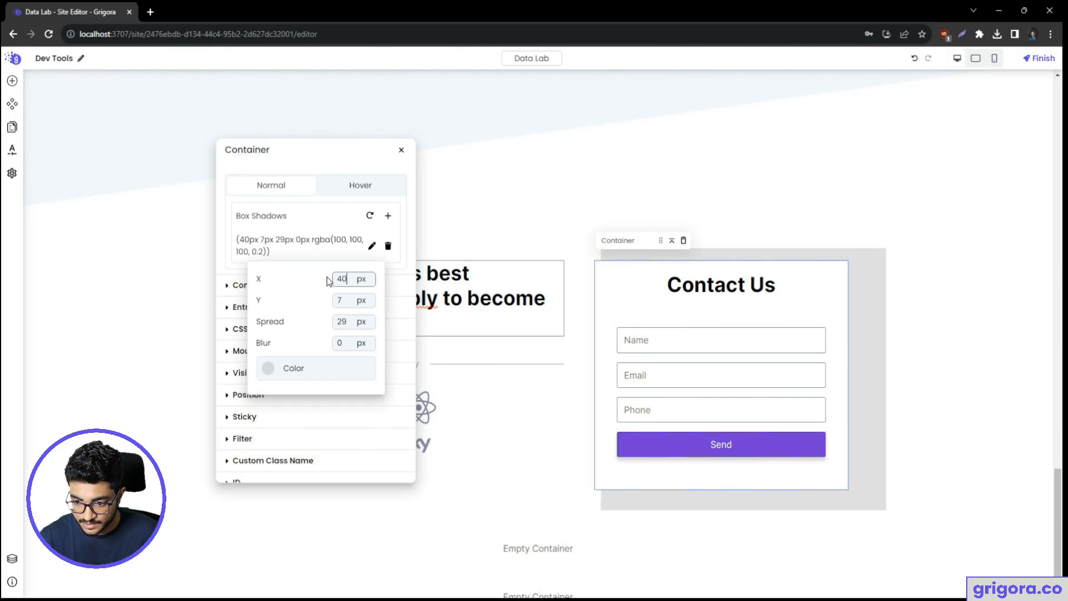
type("0")
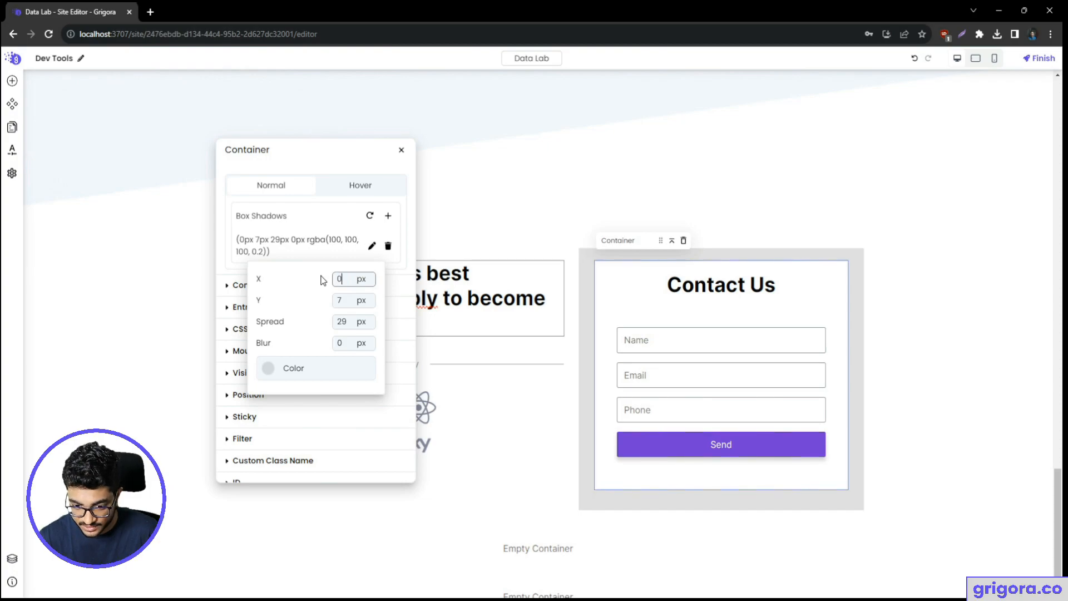
left_click_drag(345, 295, 306, 295)
type("40")
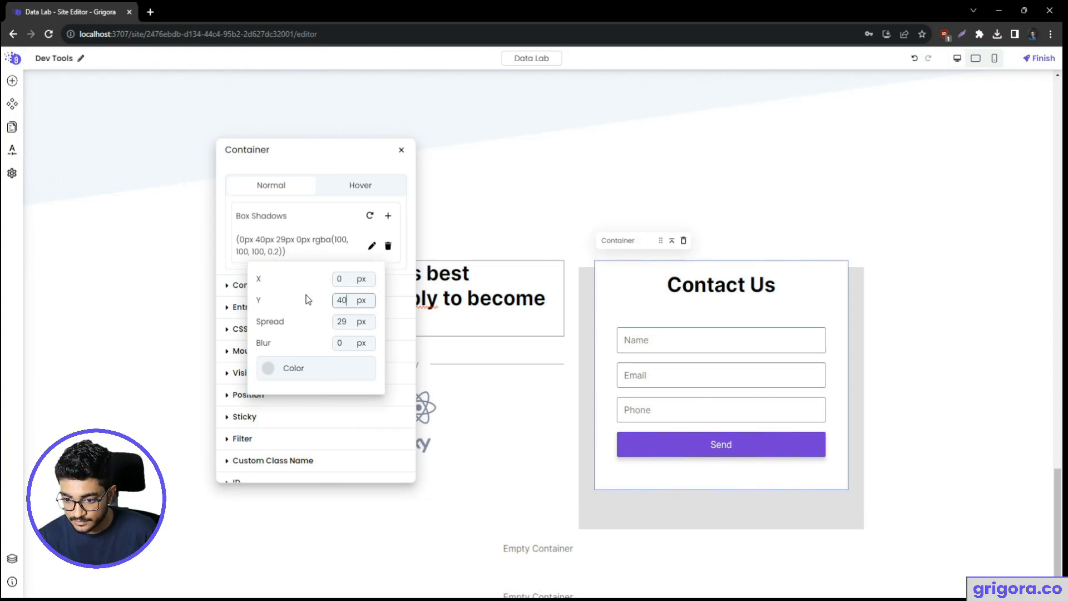
type("50")
left_click_drag(347, 323, 338, 322)
type("20")
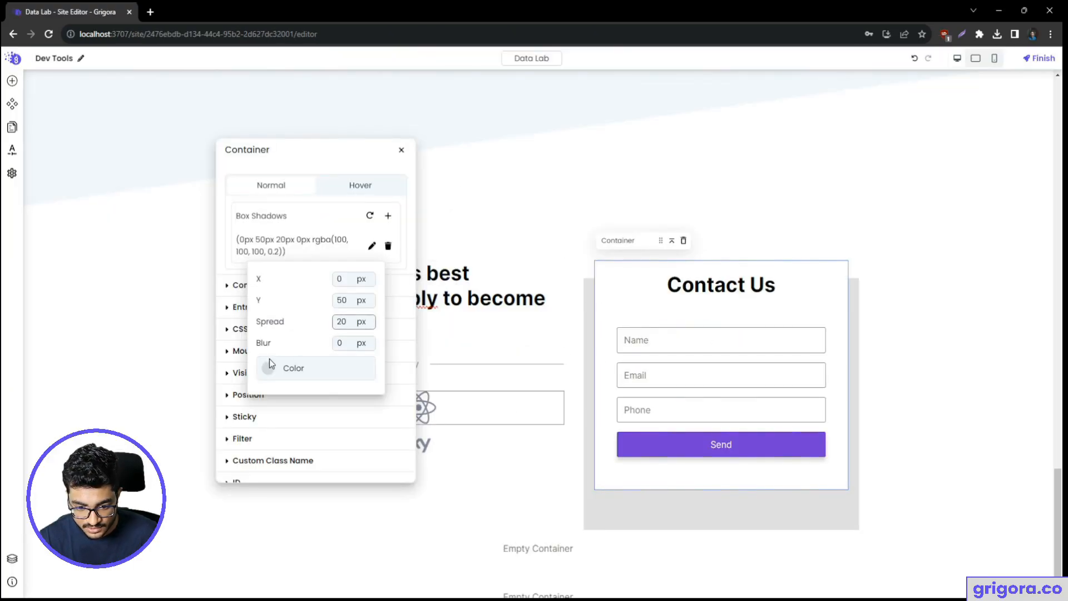
- Change the box shadow's colour to the light lavender theme swatch
left_click(268, 367)
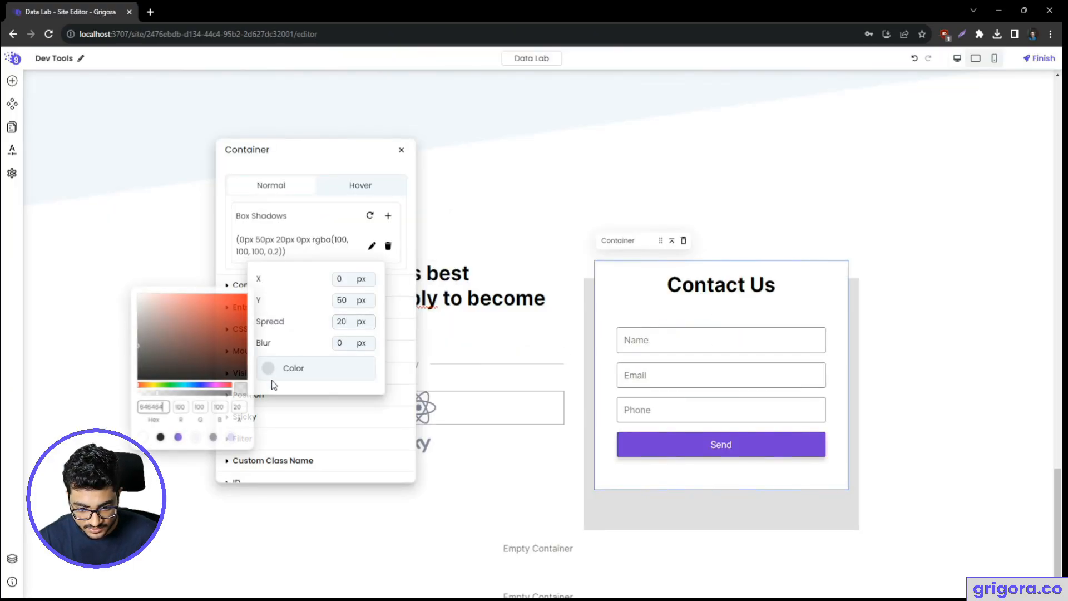
left_click(213, 437)
left_click(195, 437)
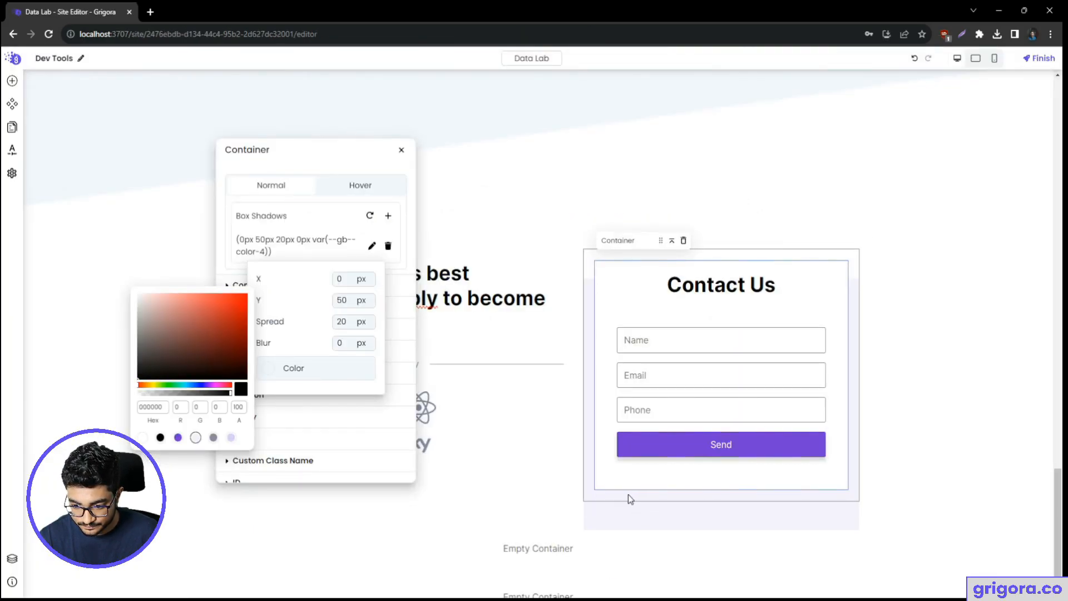
left_click(314, 313)
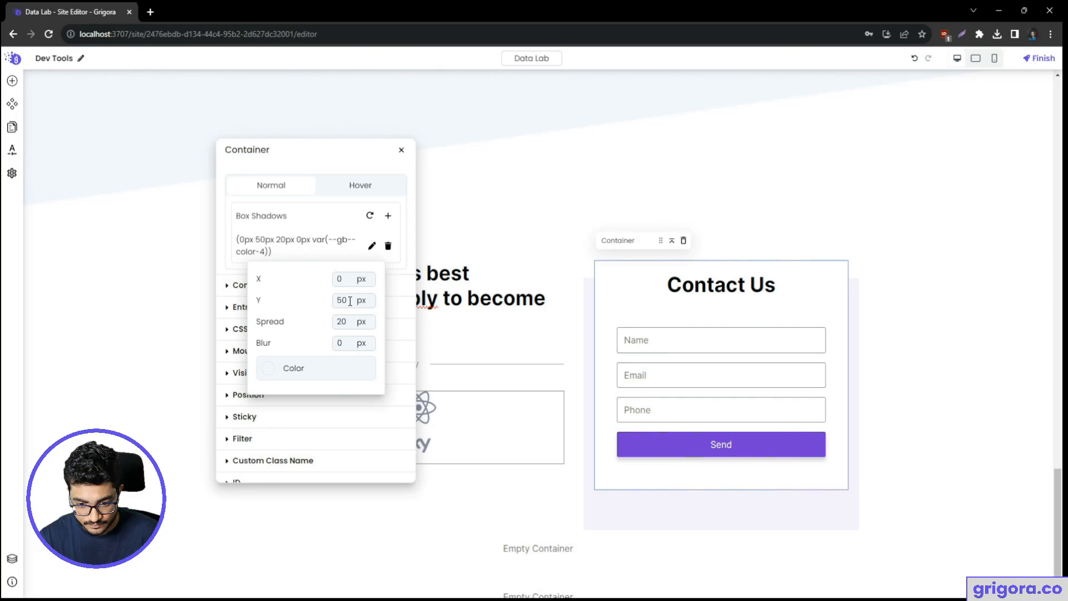
- Set the overflow of the form's outer container to Hidden
left_click(588, 345)
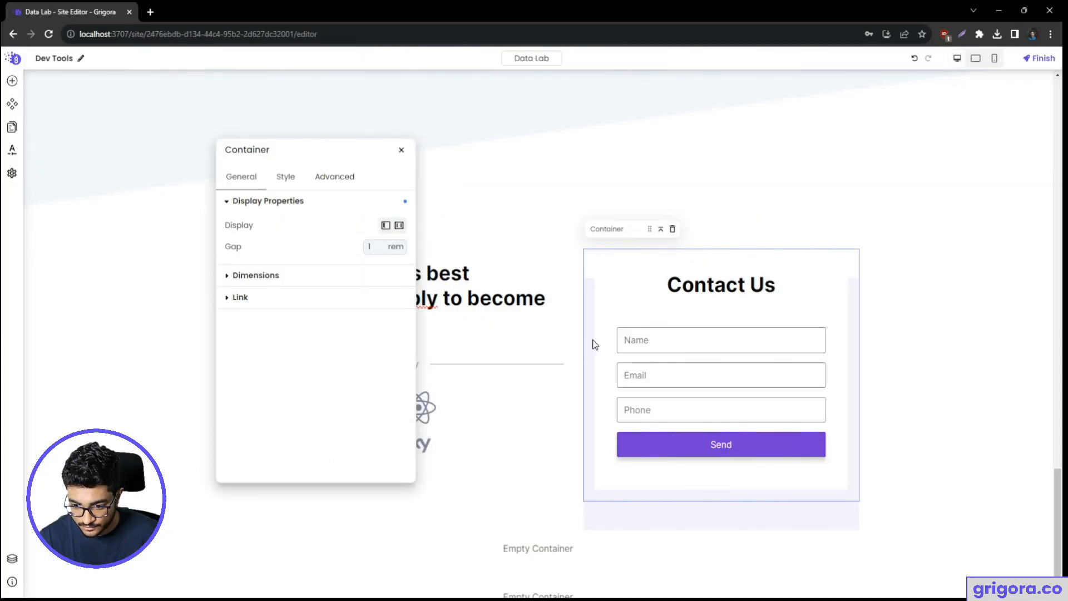
left_click(273, 277)
left_click(339, 450)
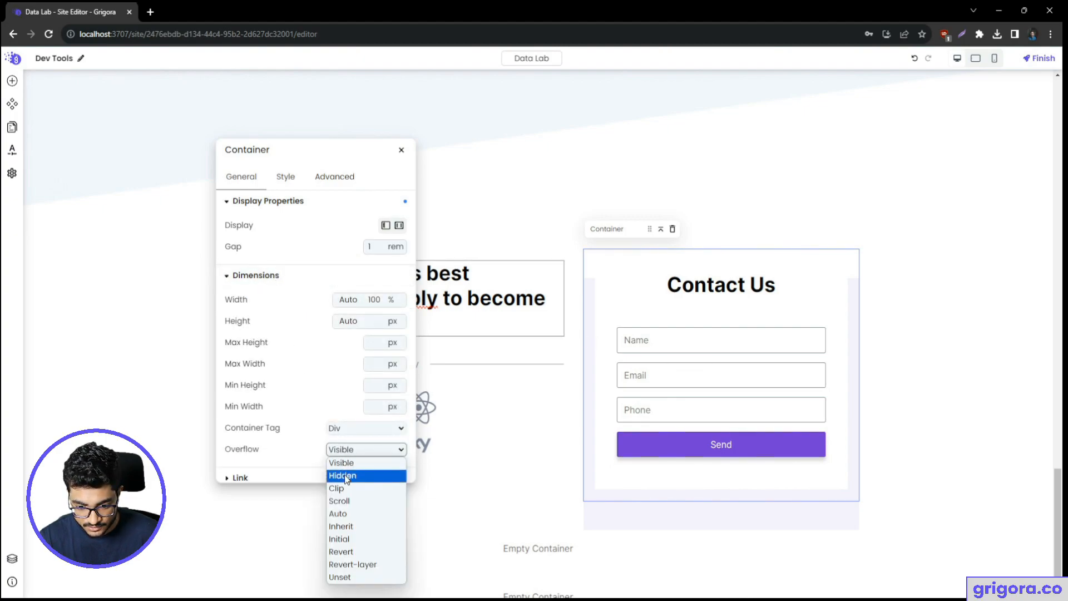
left_click(345, 475)
- Give all four corners of the form's outer container a border radius of 5 px
left_click(337, 180)
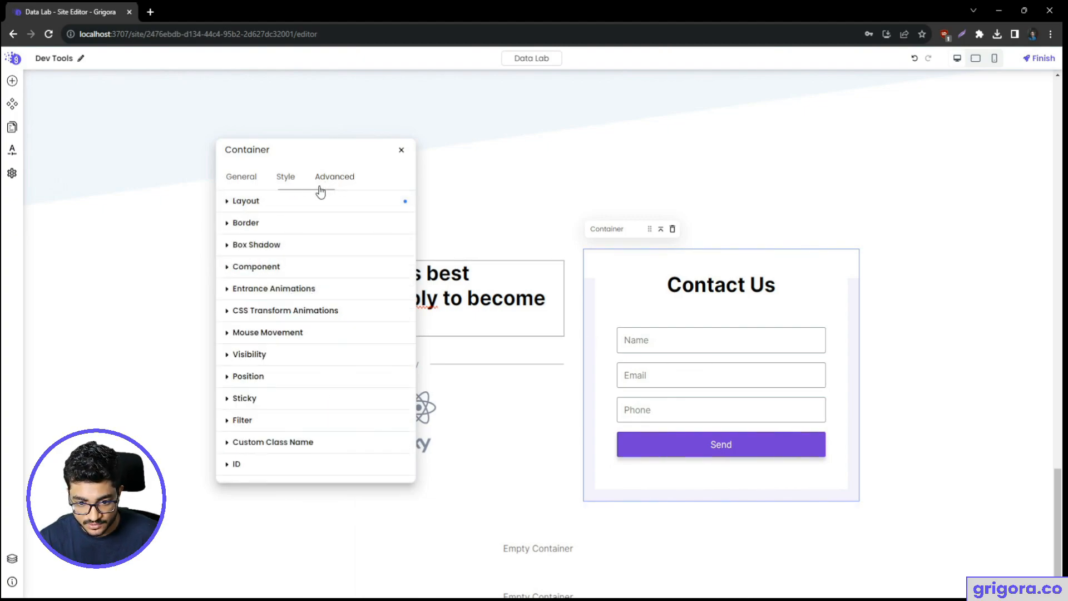
left_click(266, 225)
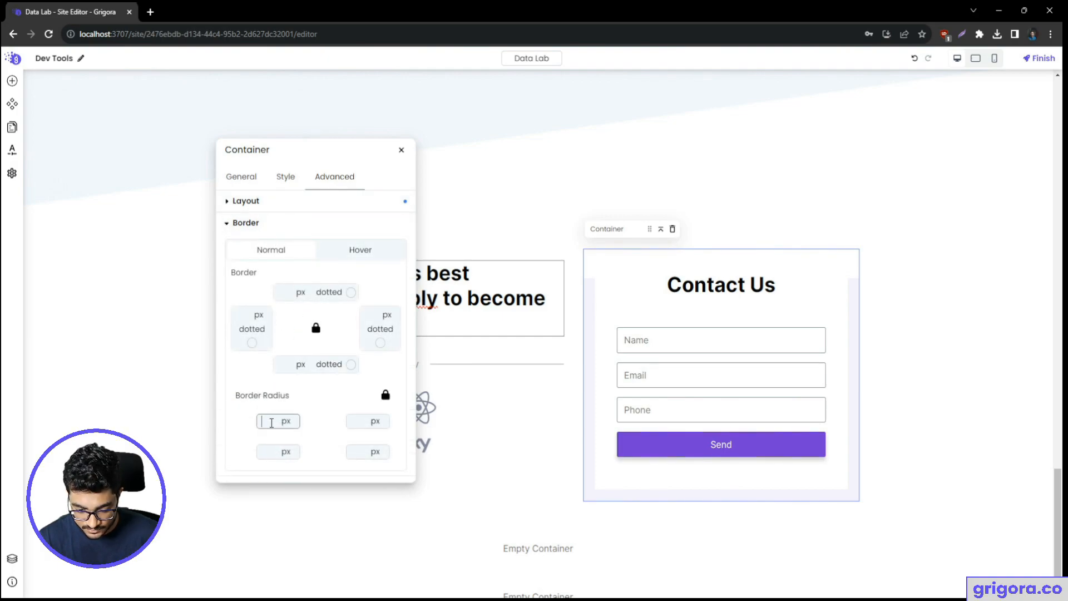
left_click(668, 560)
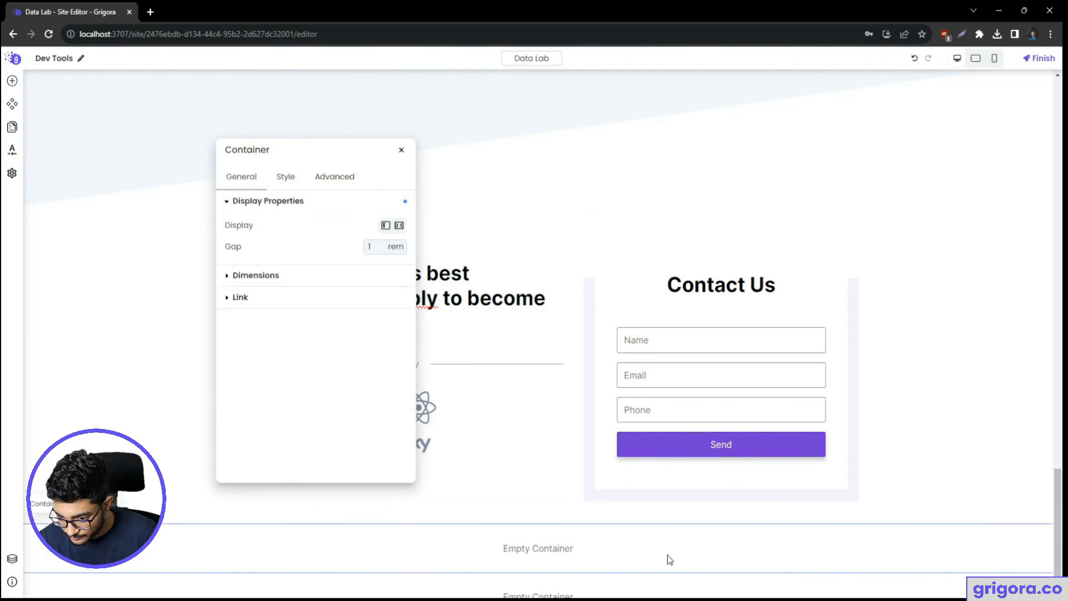
left_click(594, 307)
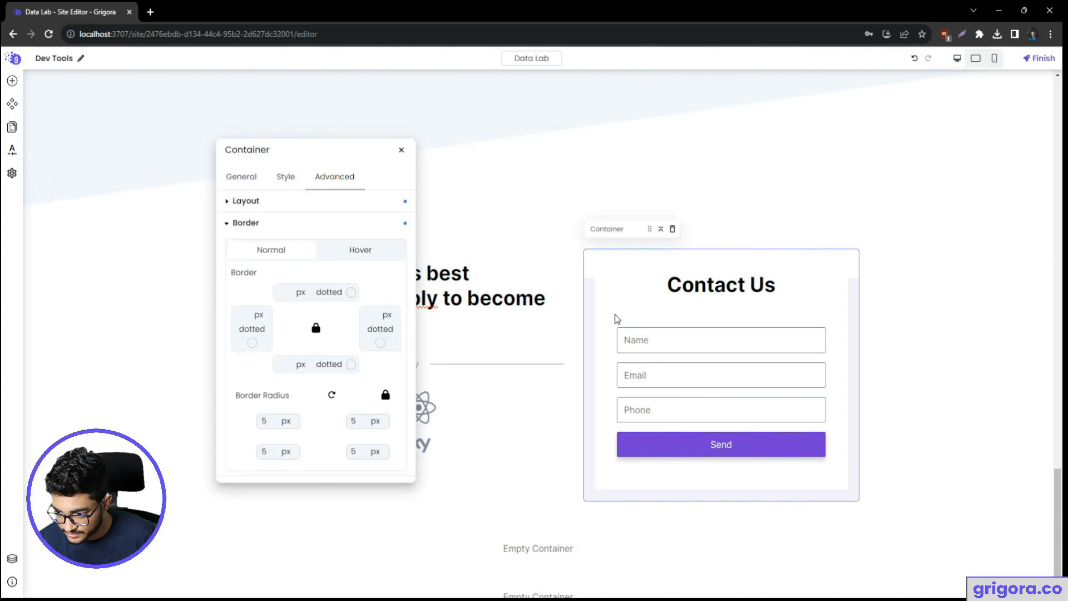
left_click(606, 282)
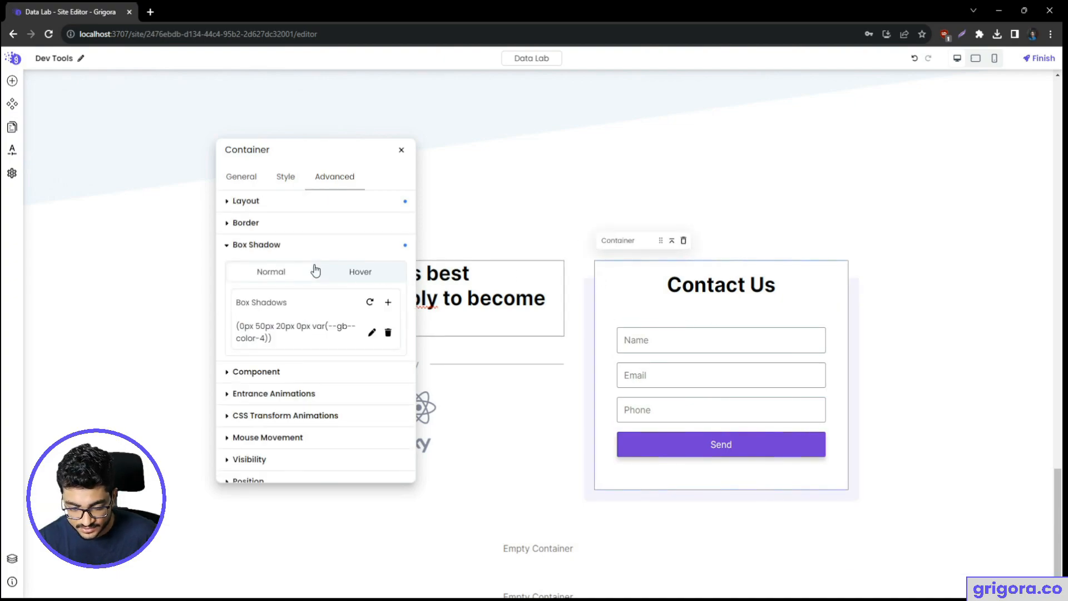
left_click(673, 244)
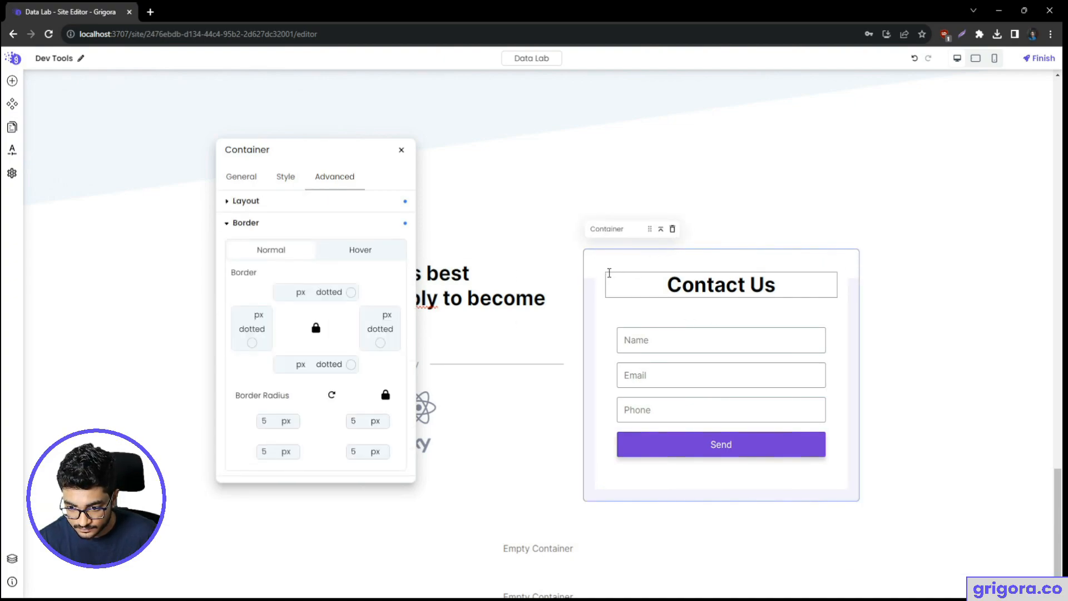
- Give all four corners of the form's inner container a border radius of 2 px
left_click(599, 269)
left_click(277, 225)
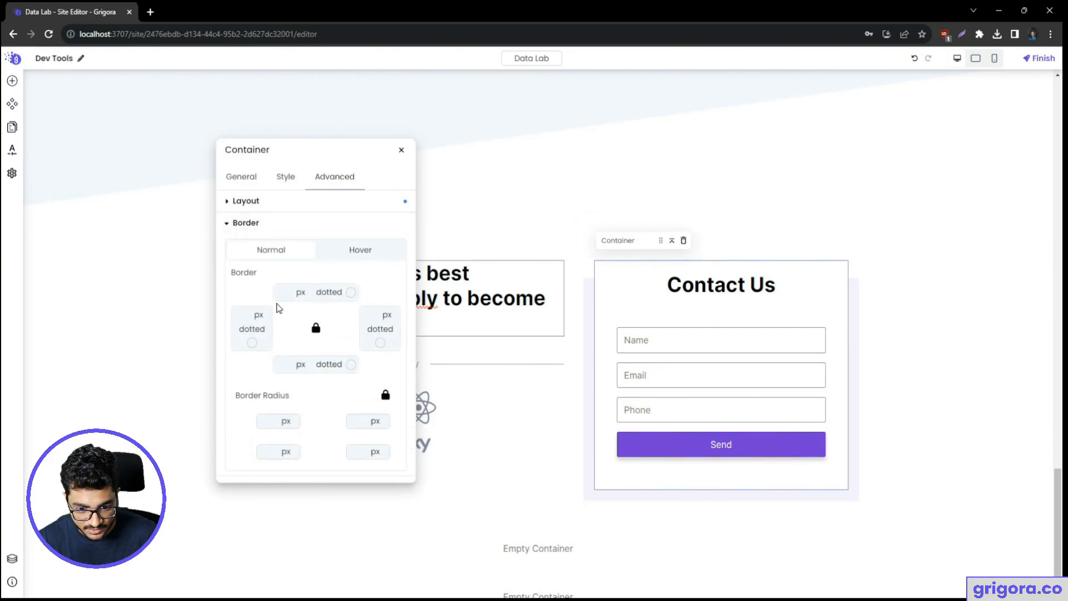
left_click(264, 421)
type("5")
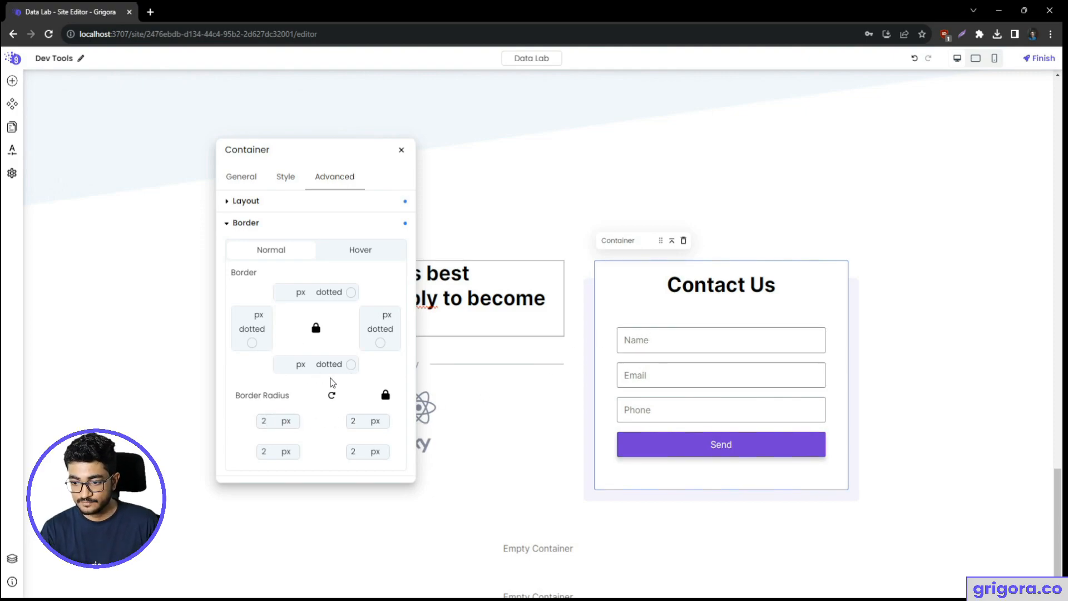
- Switch to the Figma design and examine the drop shadow settings of the Contact Us form frame
left_click(244, 178)
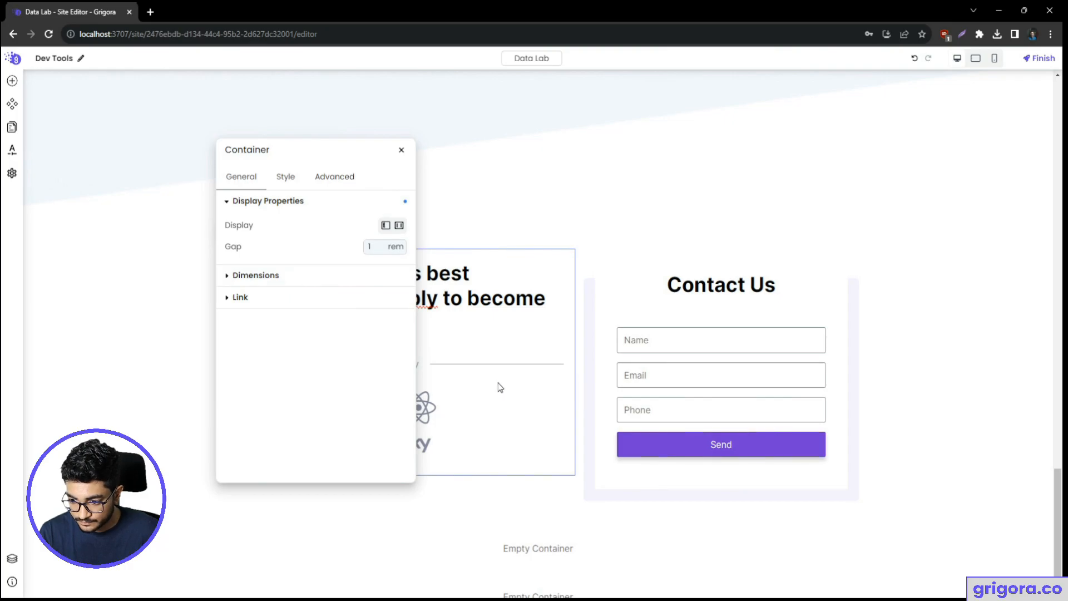
left_click(598, 311)
key("alt+Tab")
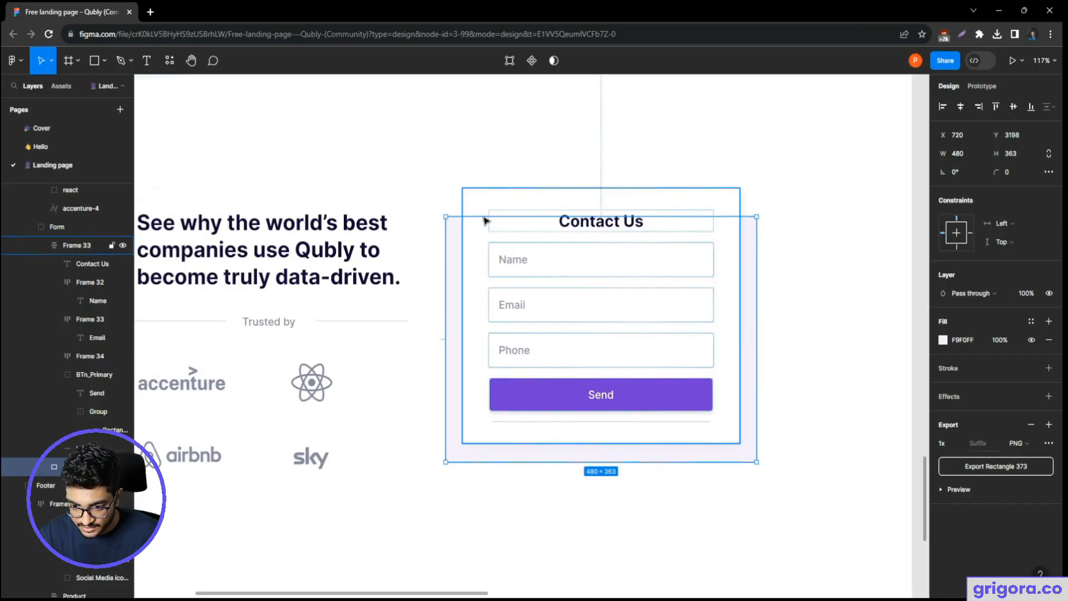
left_click(474, 268)
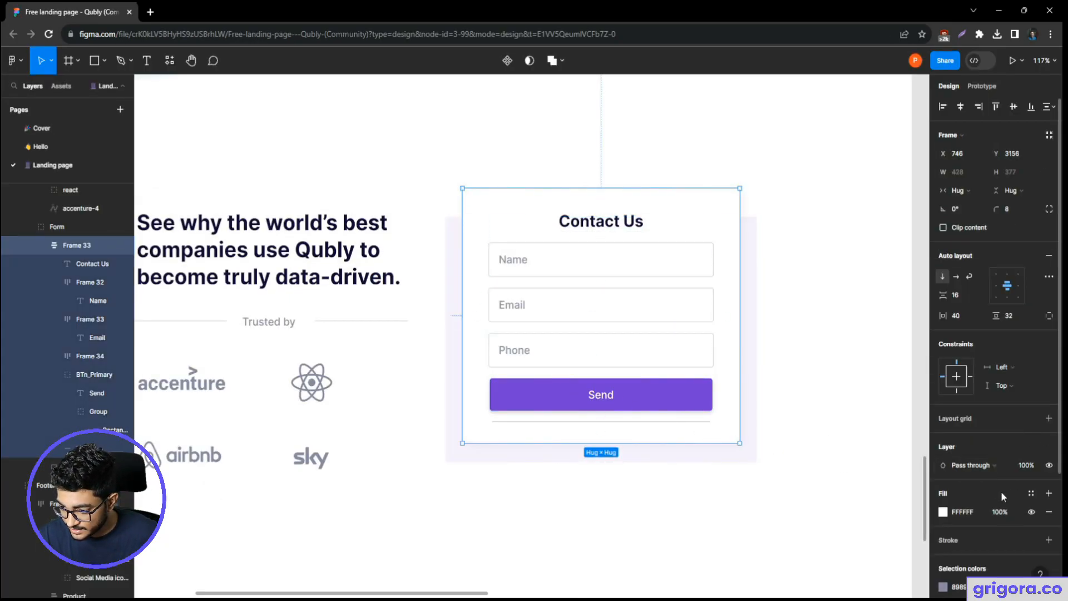
left_click(943, 526)
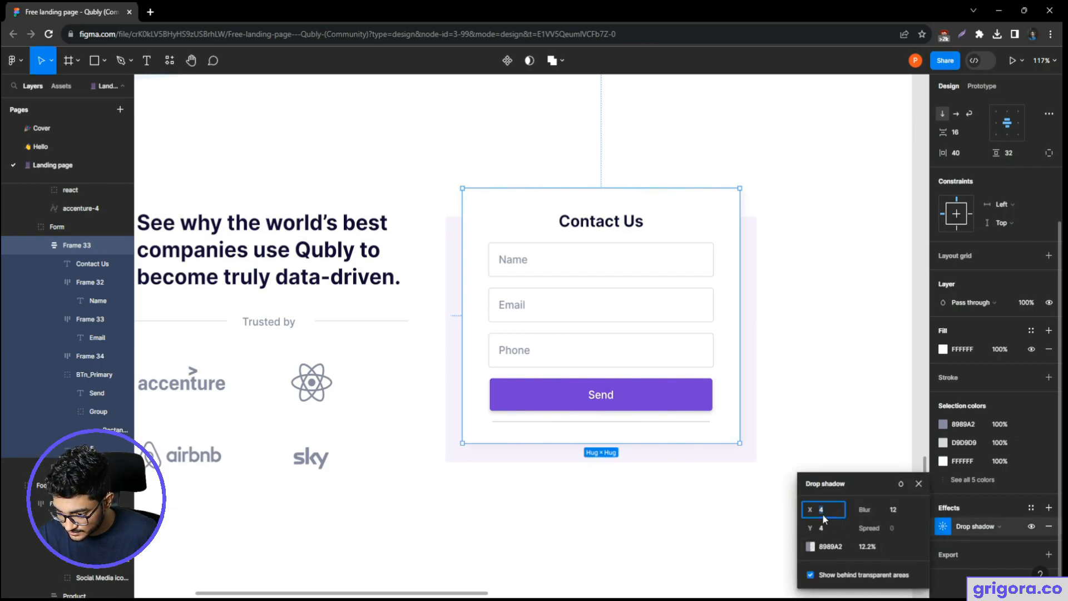
- Switch to the Grigora editor and add a second box shadow to the form's inner container, opening its settings
key("alt+Tab")
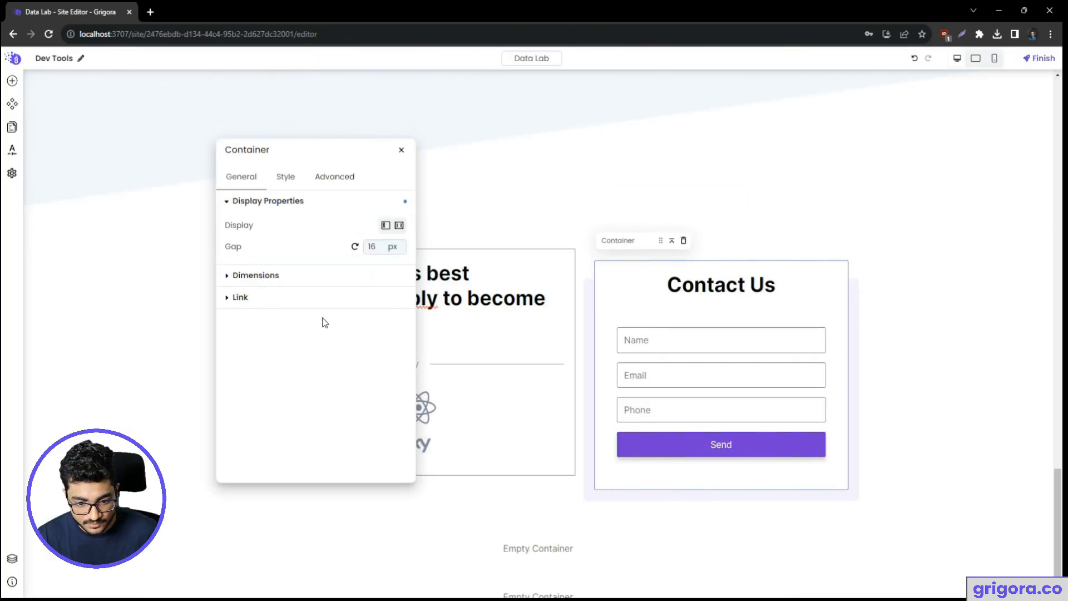
left_click(324, 177)
scroll(302, 360, "down", 4)
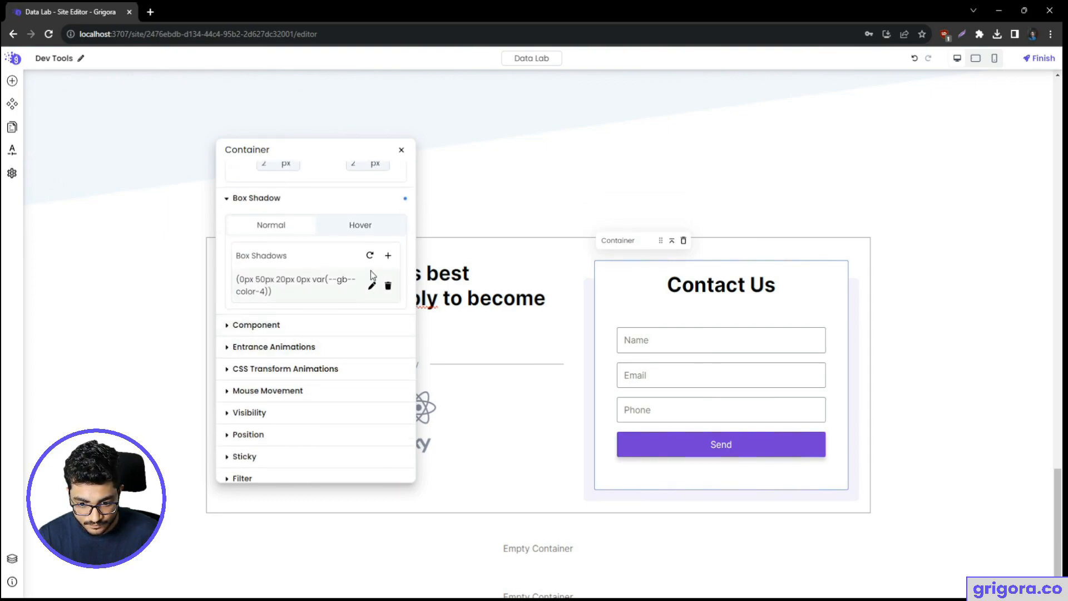
left_click(388, 256)
left_click(372, 320)
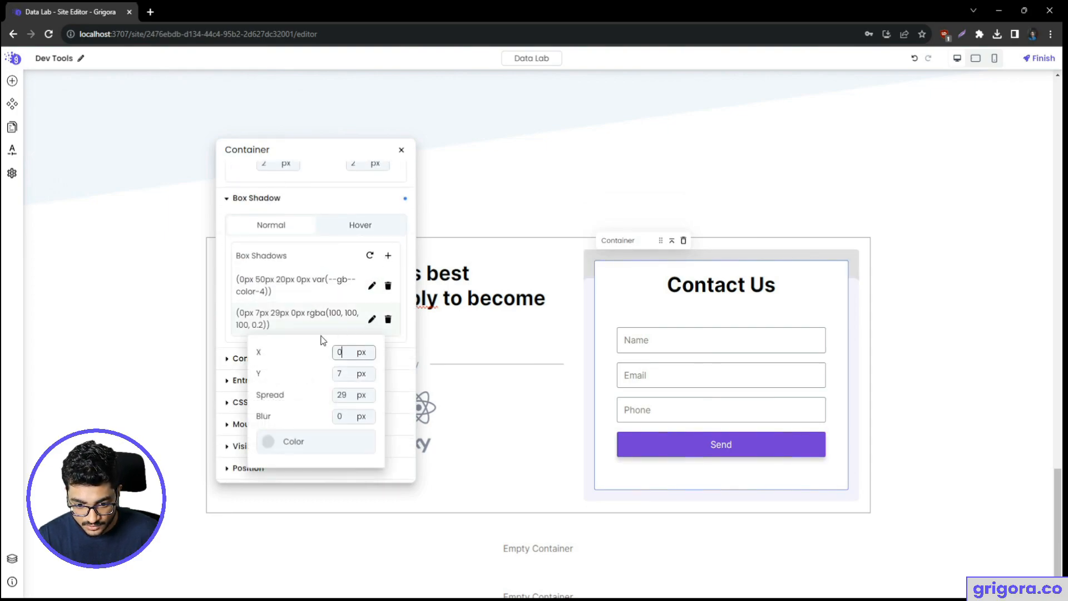
- Set the new box shadow's X and Y offsets to 4 px each, matching the Figma drop shadow
key("alt+Tab")
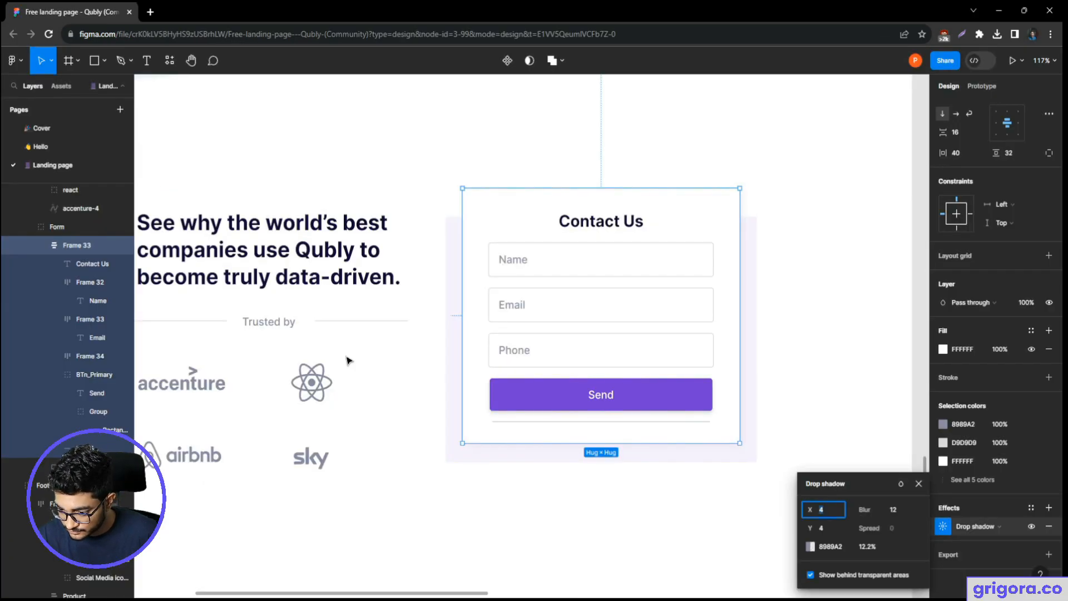
key("alt+Tab")
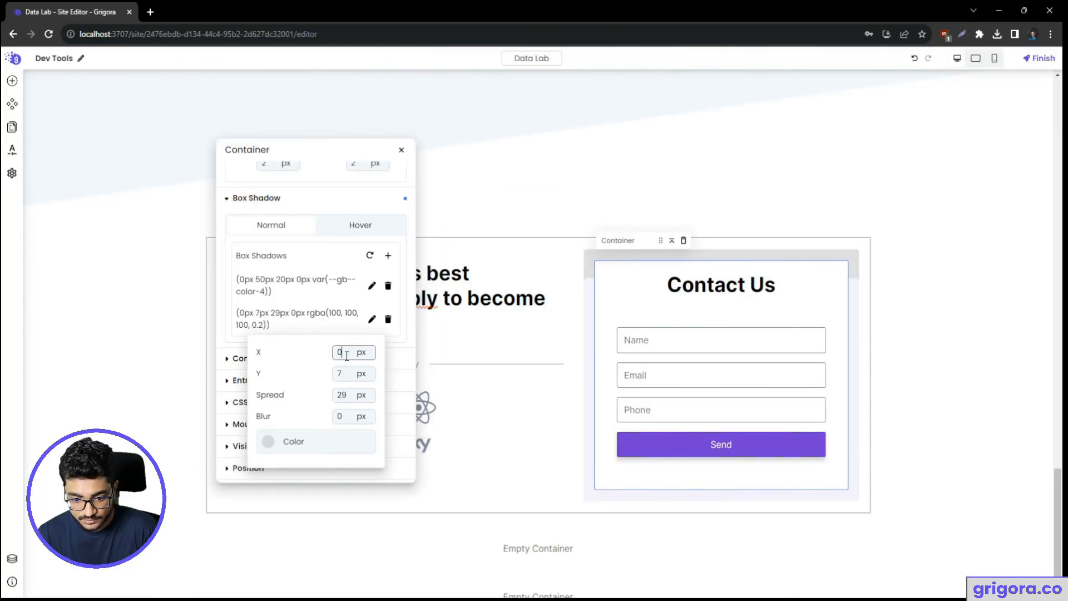
left_click_drag(346, 371, 324, 367)
type("4")
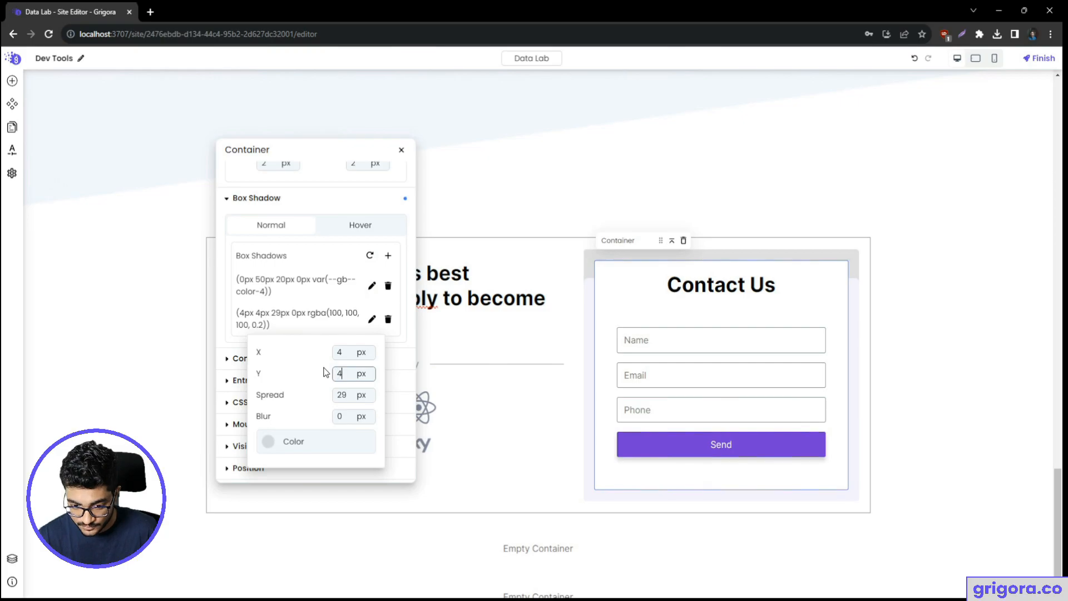
- Set the new box shadow's spread to 0 px and its blur to 12 px
key("alt+Tab")
key("alt+Tab")
left_click(347, 410)
left_click_drag(348, 395, 323, 397)
type("0")
left_click(344, 412)
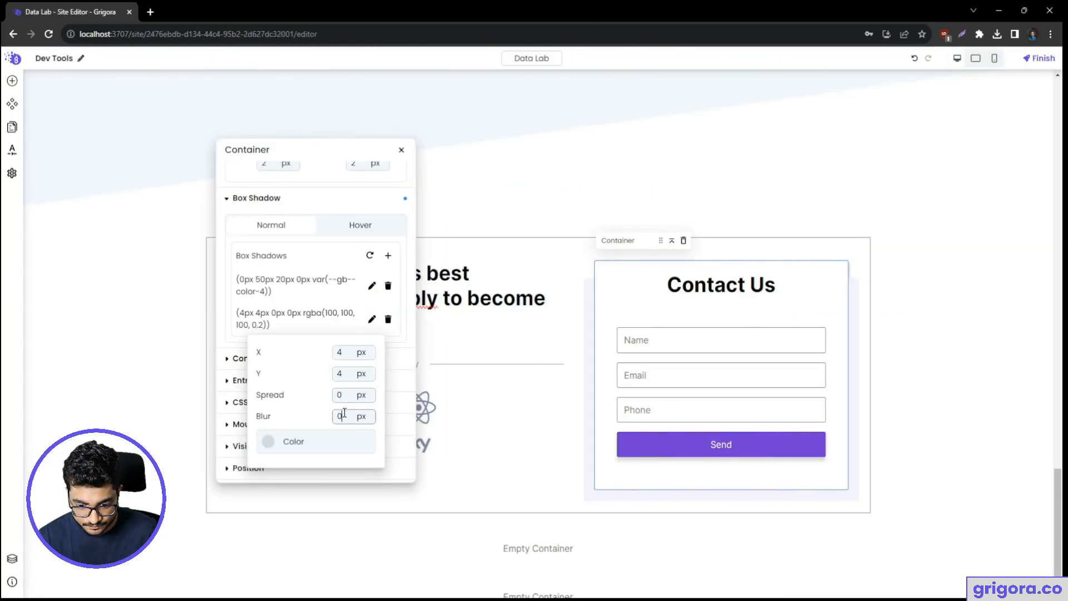
type("12")
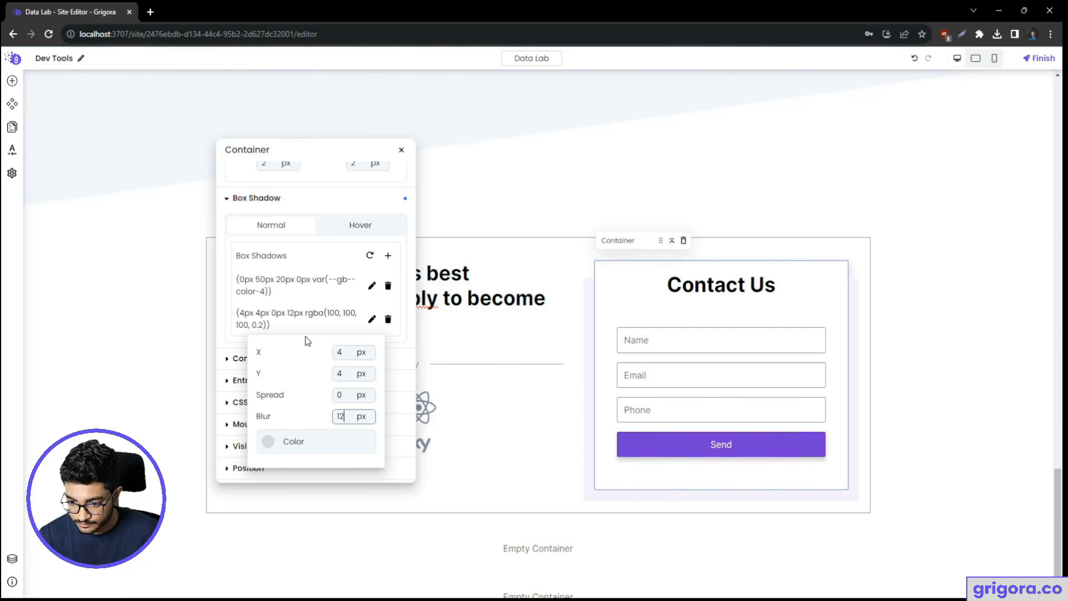
- Copy the drop shadow colour 8989A2 from Figma and apply it to the Grigora box shadow with 12% opacity
key("alt+Tab")
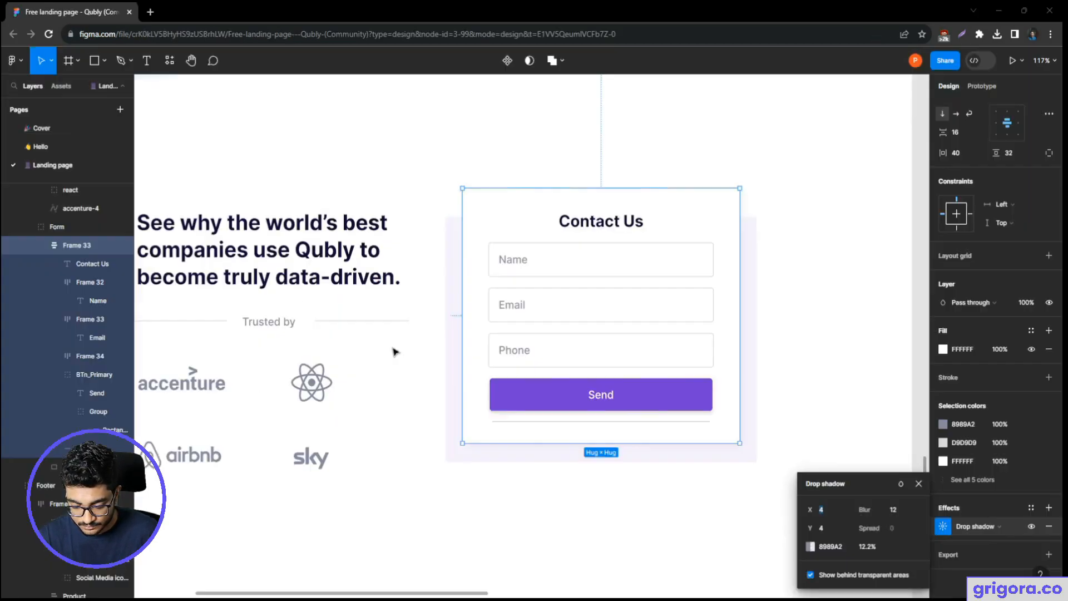
left_click(811, 547)
key("ctrl+c")
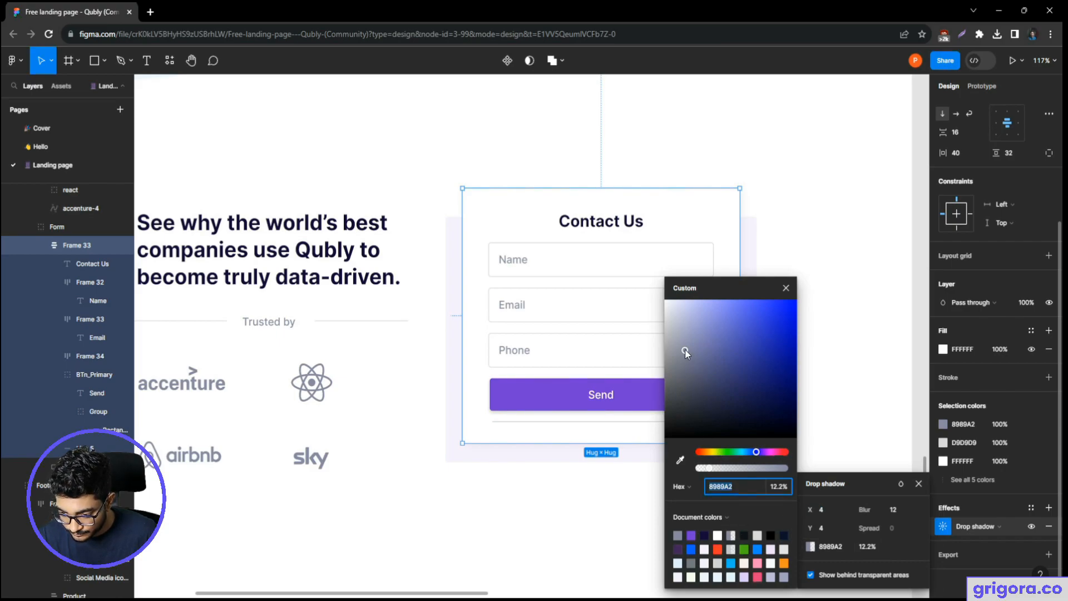
key("alt+Tab")
left_click(268, 439)
key("ctrl+v")
left_click(238, 480)
type("12")
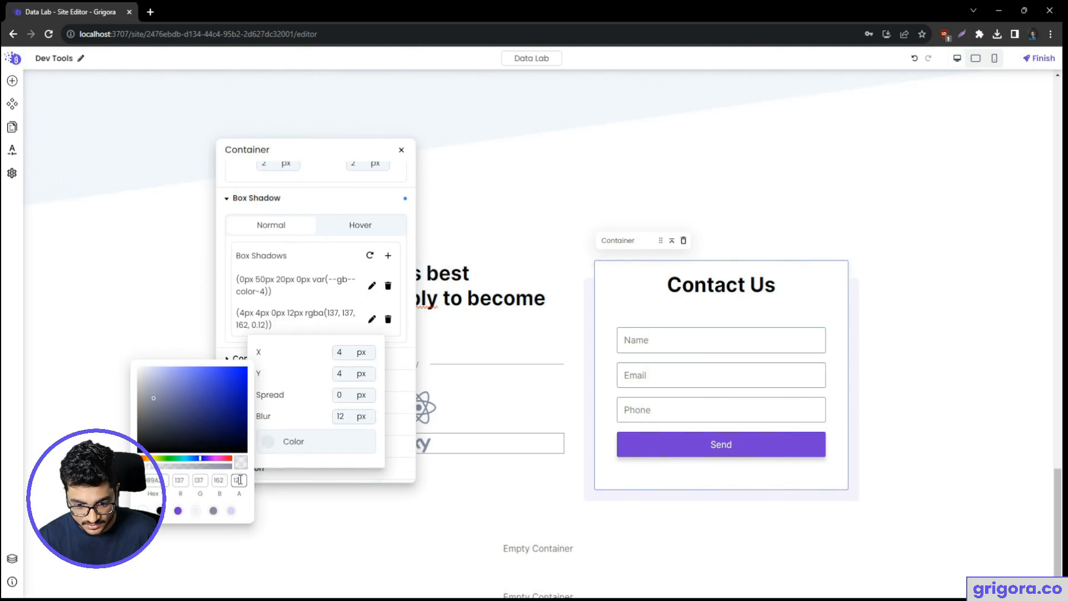
left_click(306, 327)
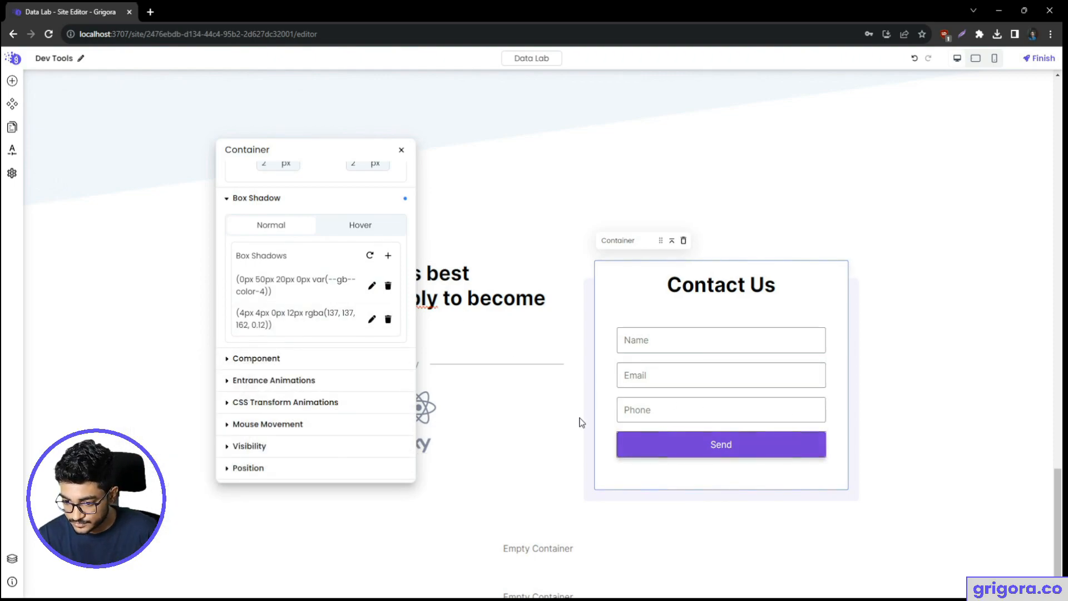
- Deselect the form, compare its shadow with the Figma design and close the element settings
left_click(499, 393)
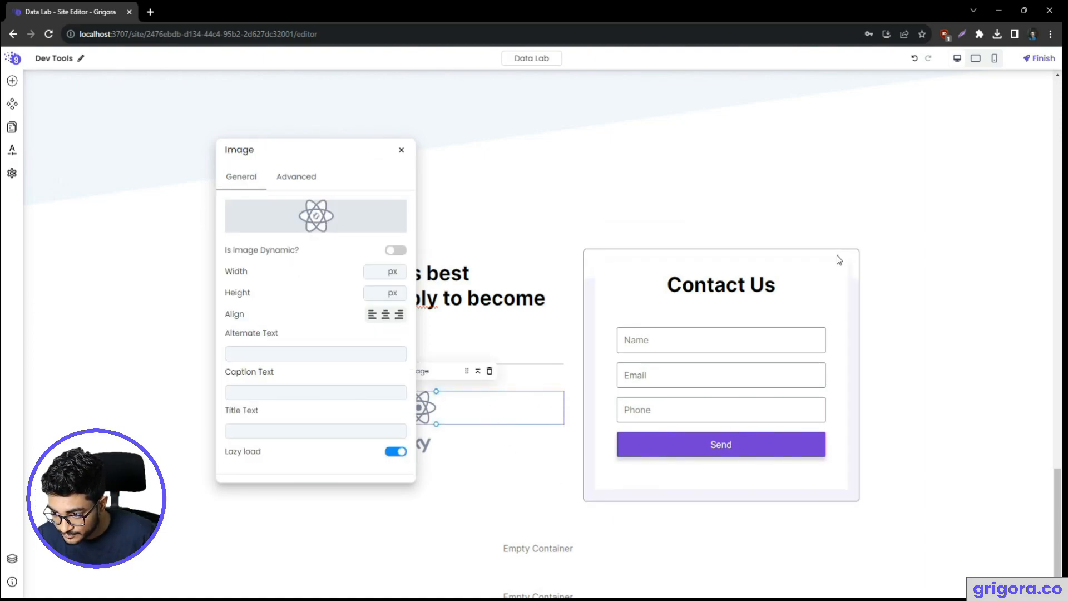
key("alt+Tab")
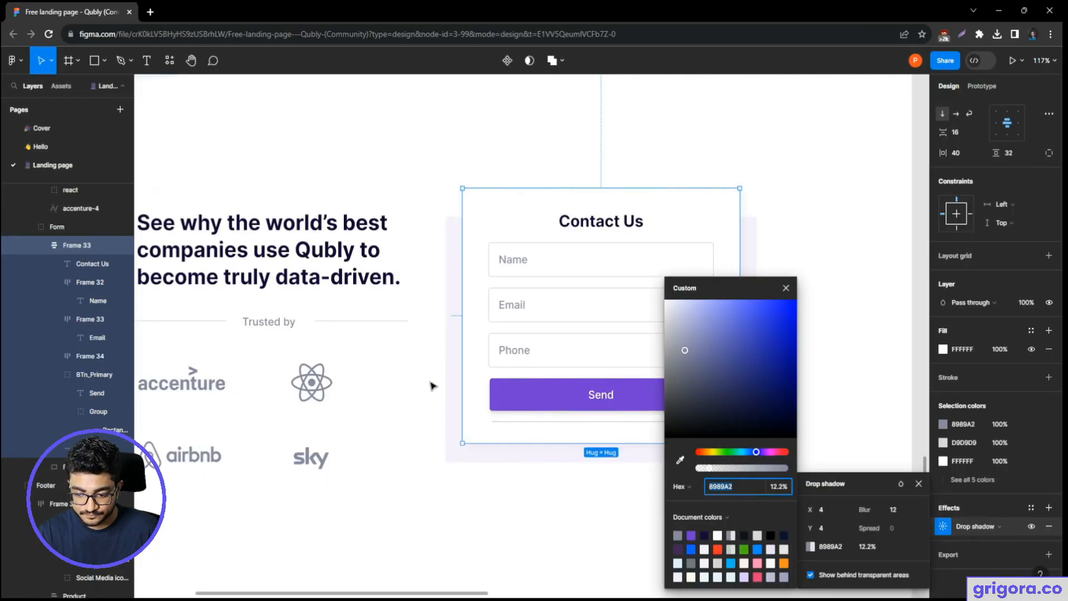
key("alt+Tab")
left_click(401, 150)
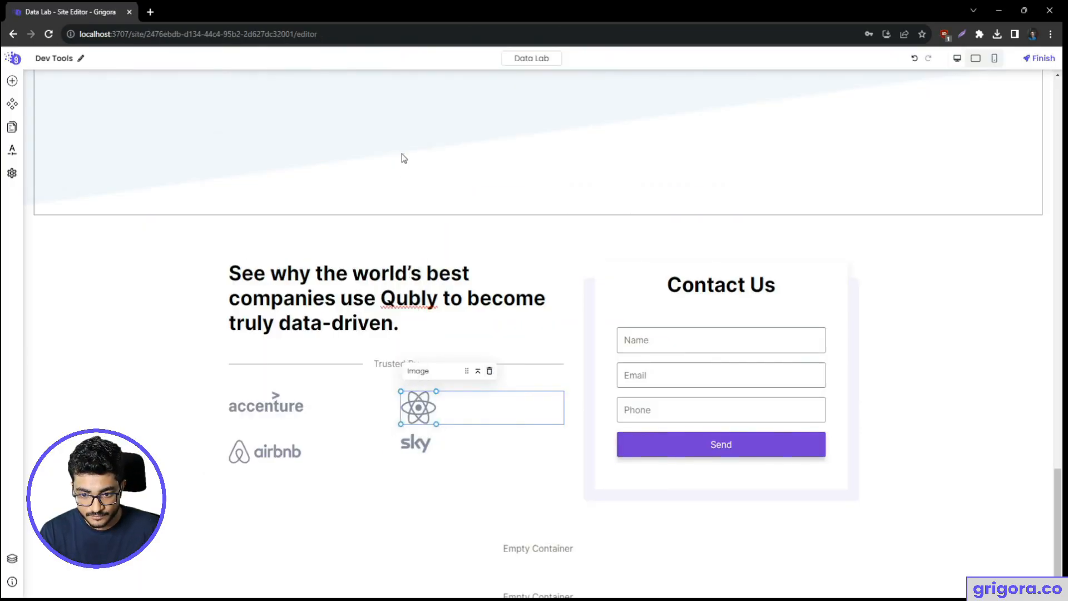
- Switch to the Figma design and examine the layout of the footer group below the Contact Us section
scroll(534, 420, "down", 1)
key("alt+Tab")
scroll(454, 435, "down", 3)
scroll(453, 435, "down", 3)
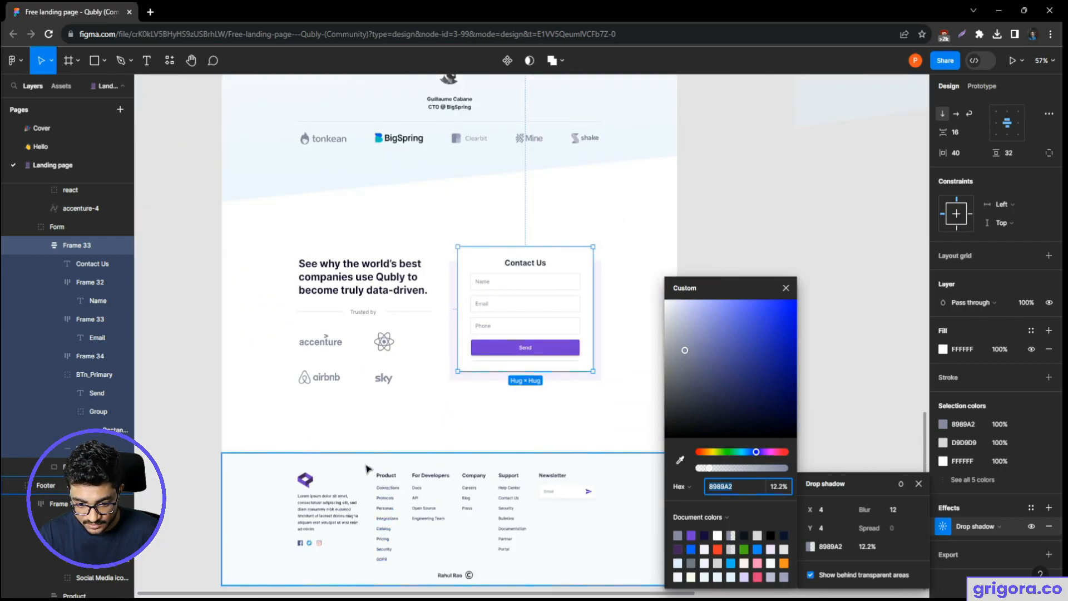
left_click(367, 469)
key("alt+Tab")
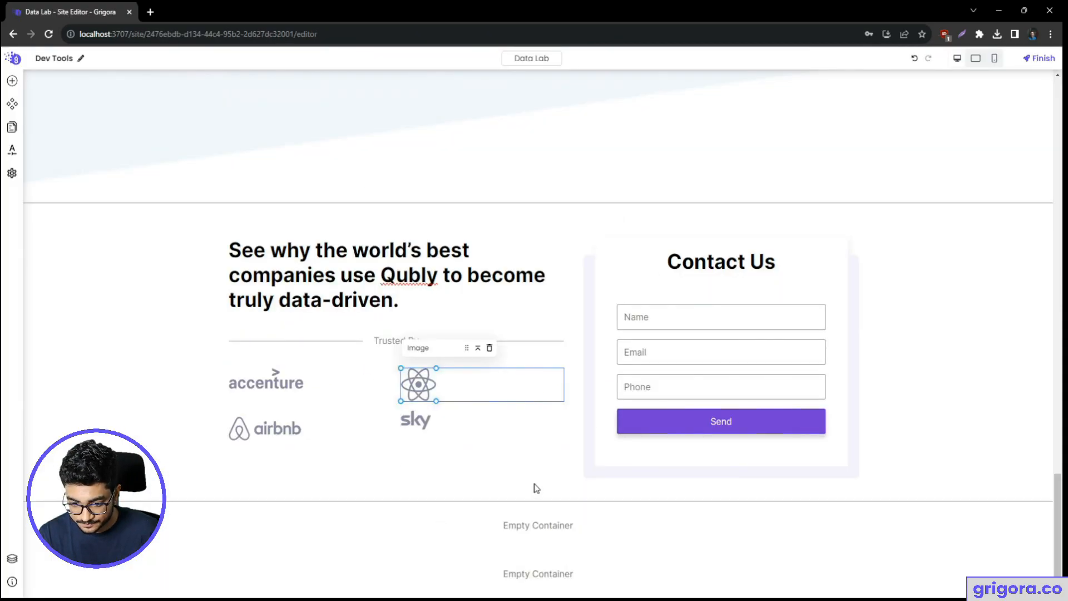
key("alt+Tab")
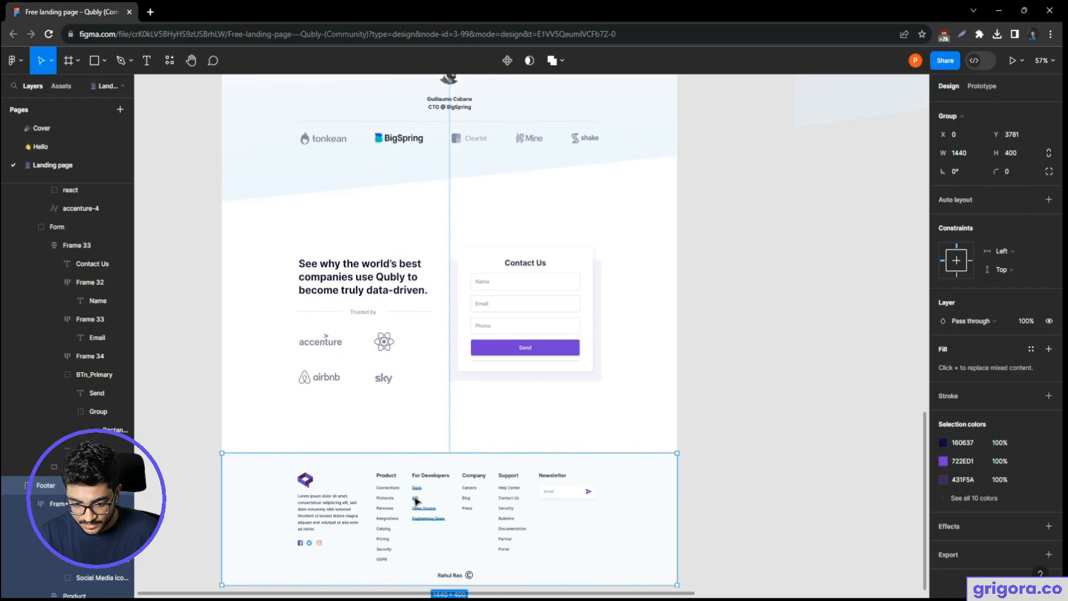
scroll(404, 523, "up", 5)
scroll(408, 520, "down", 5)
left_click_drag(446, 520, 482, 399)
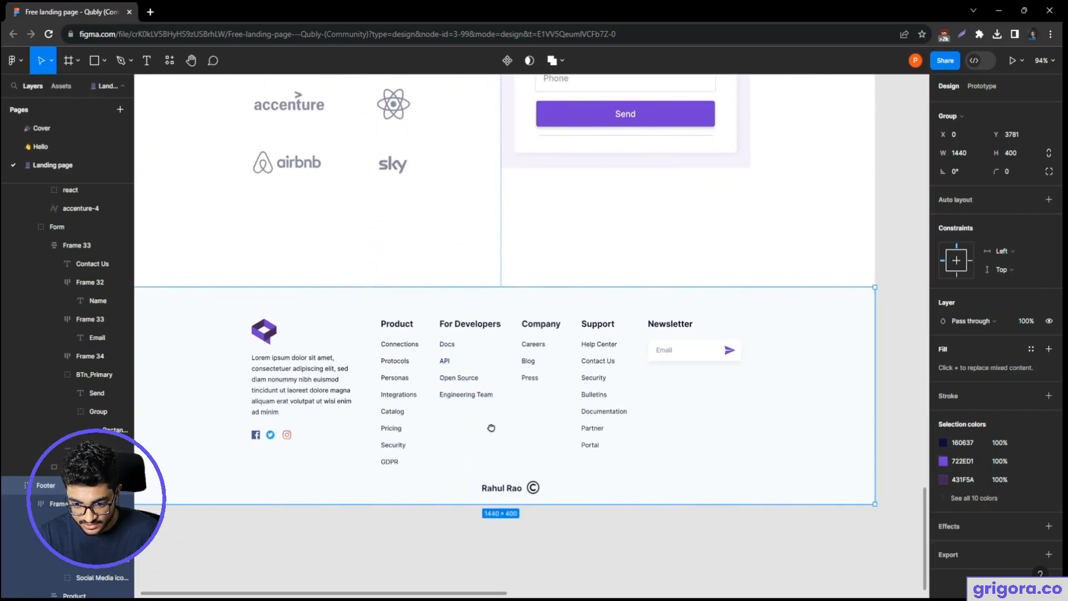
left_click_drag(492, 428, 539, 452)
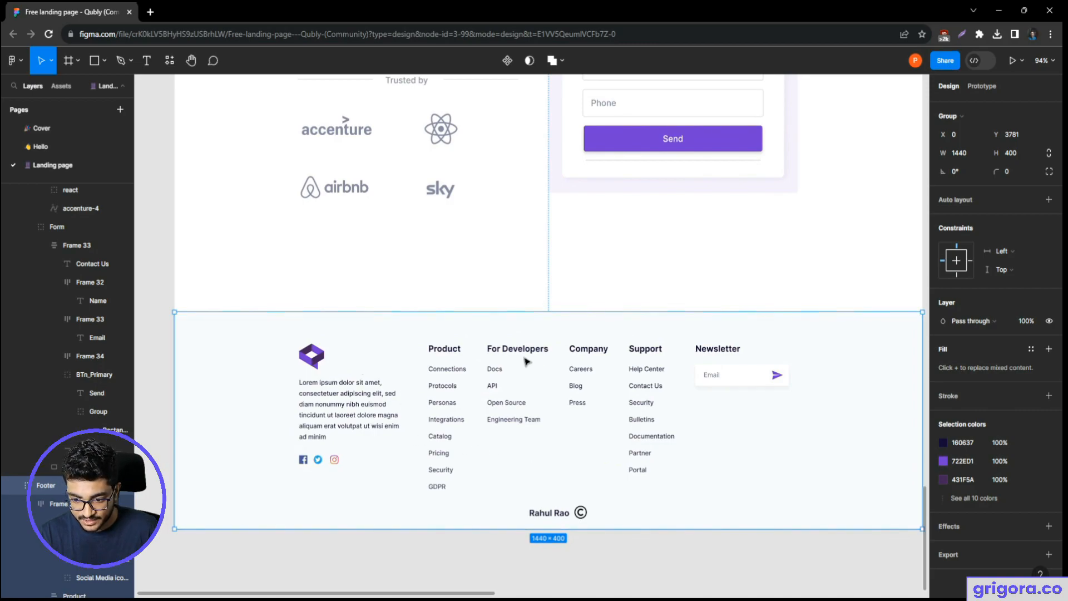
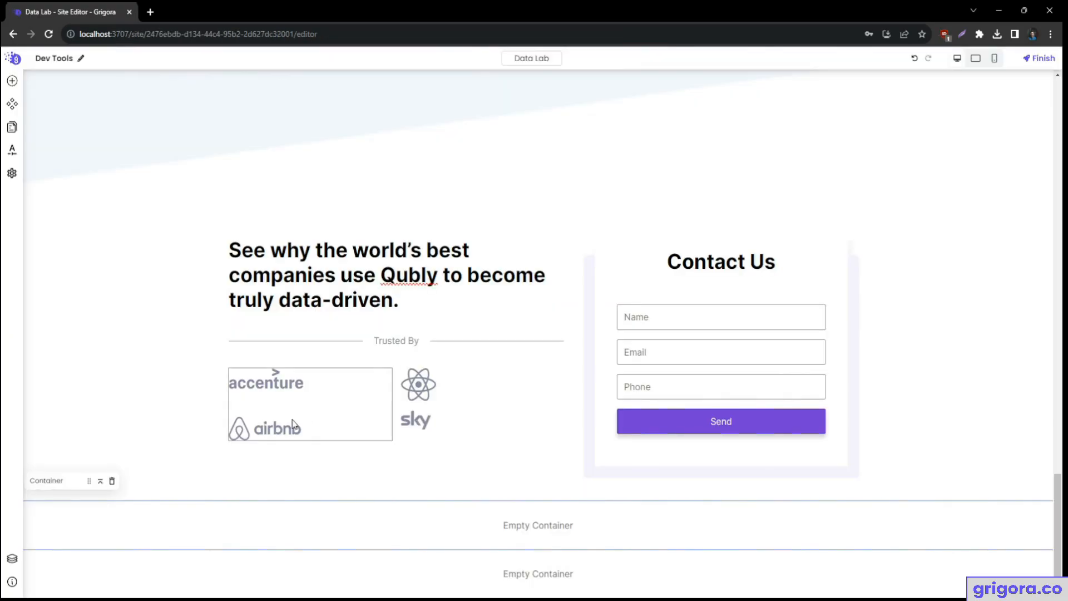
- Add a container inside the first empty container below the Contact Us section
left_click(11, 81)
type("con")
left_click(88, 210)
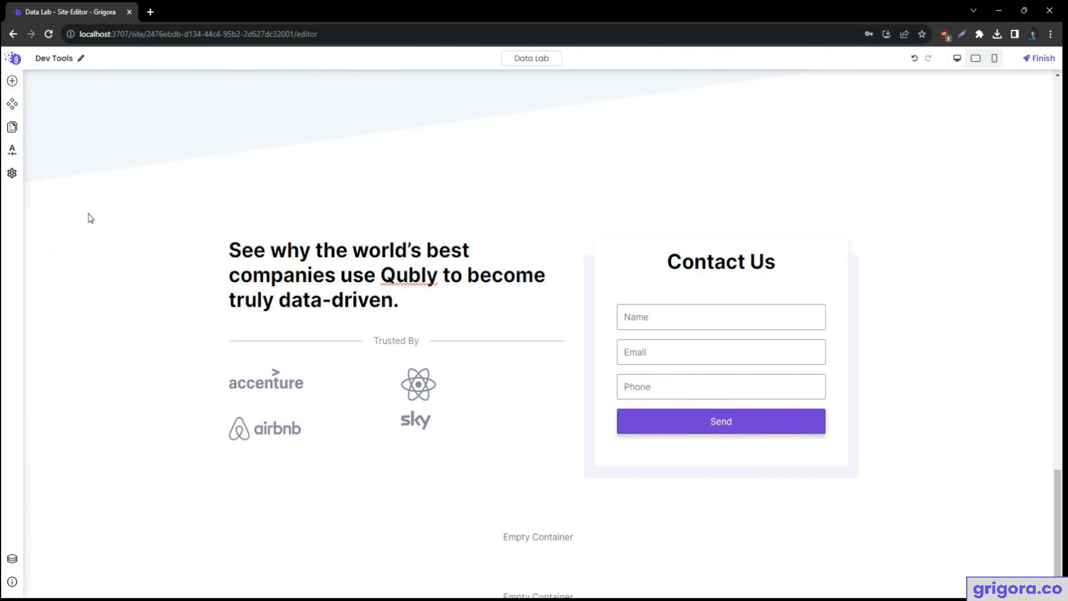
- Limit the new nested container's max width to match the Contact Us section above
right_click(285, 522)
left_click(331, 395)
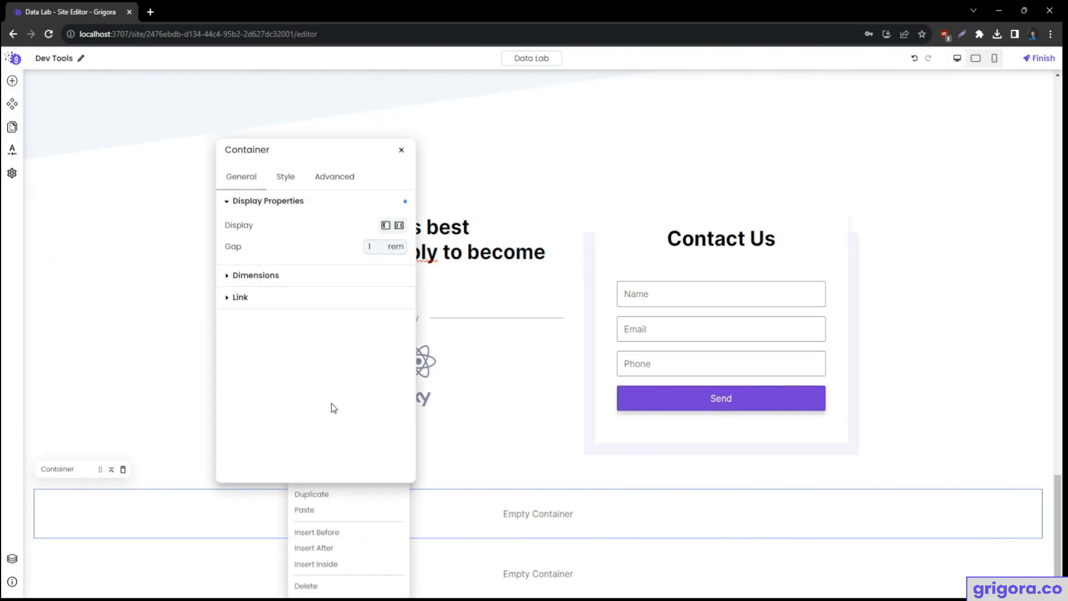
left_click(325, 275)
left_click(382, 365)
type("200")
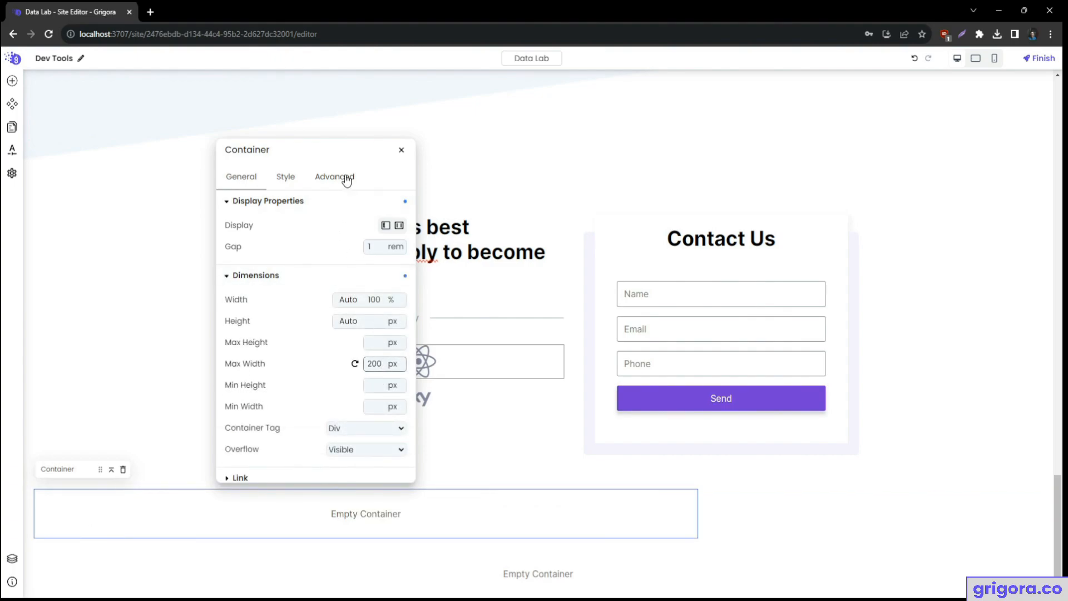
- Unlink the nested container's margins and set its left and right margins to Auto
left_click(345, 177)
left_click(254, 204)
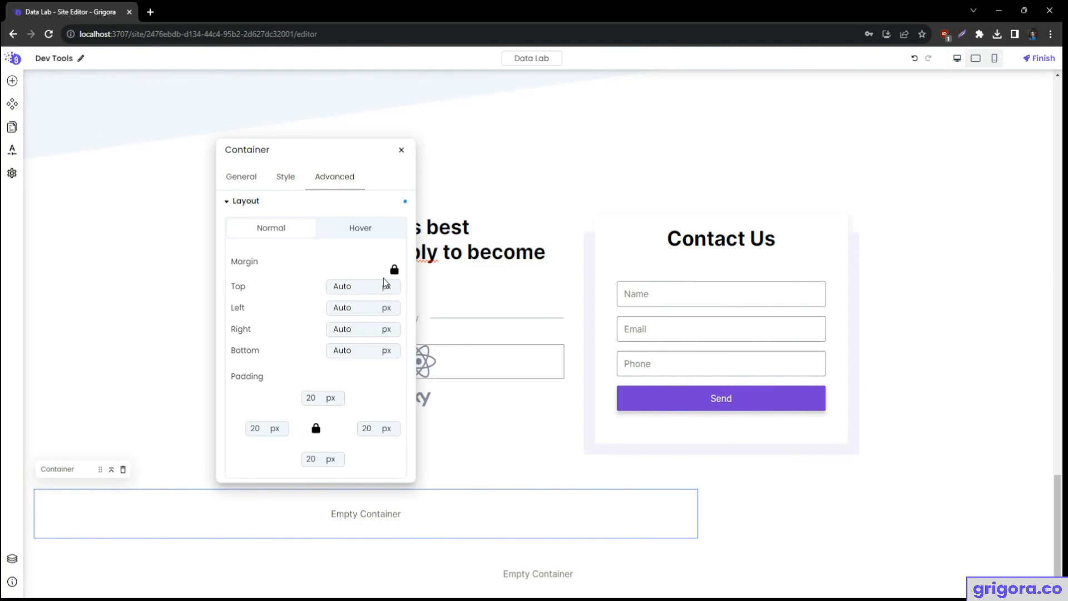
left_click(393, 270)
left_click(342, 307)
left_click(342, 330)
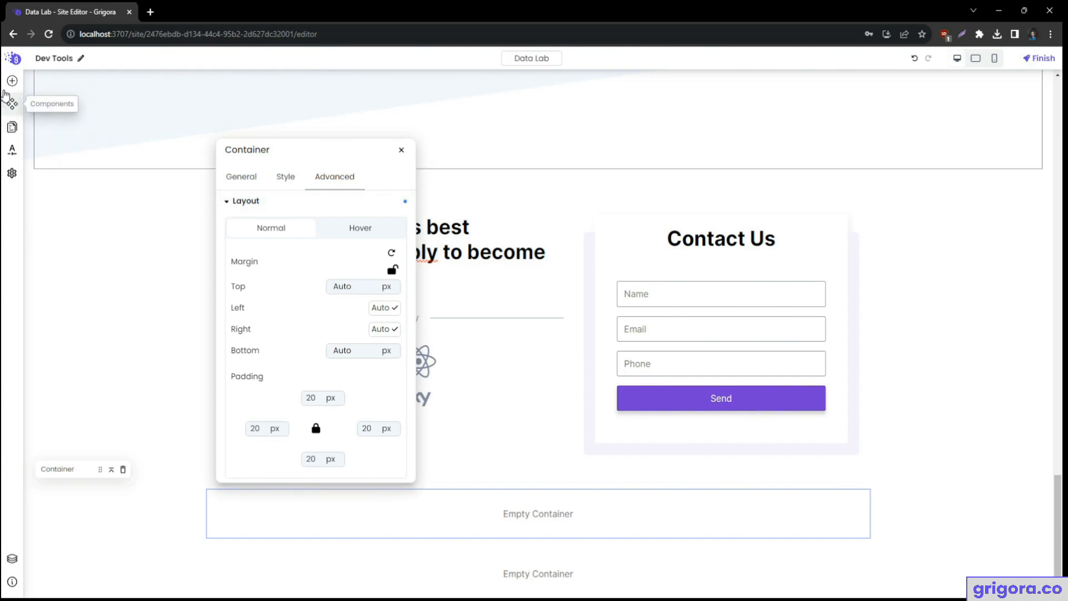
- Insert a Columns element in the nested container using the four-column layout and raise its total columns to 6
left_click(12, 81)
type("col")
left_click(83, 203)
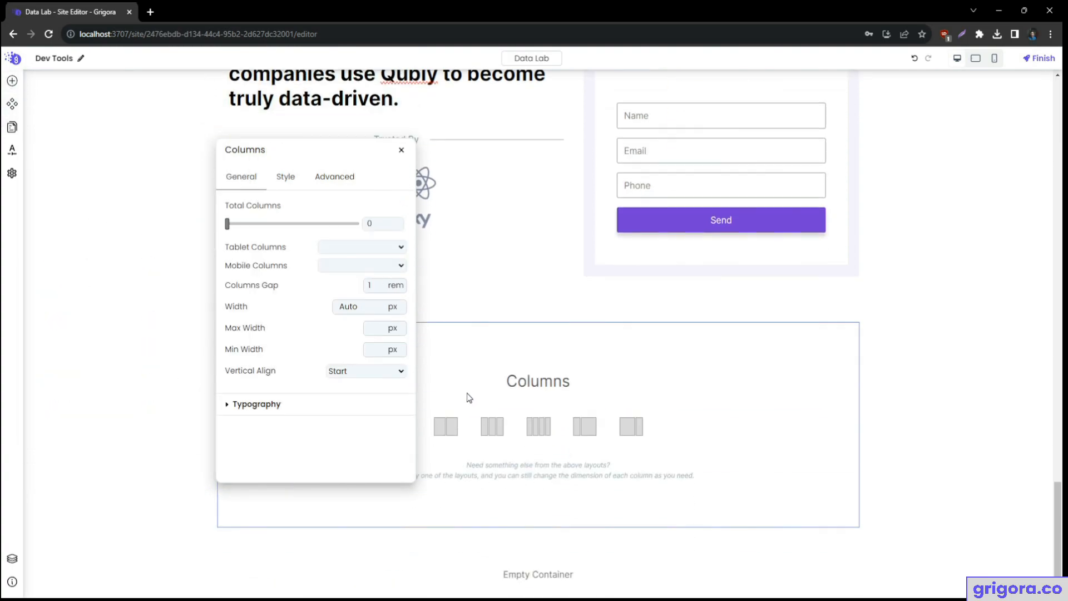
left_click_drag(331, 148, 225, 144)
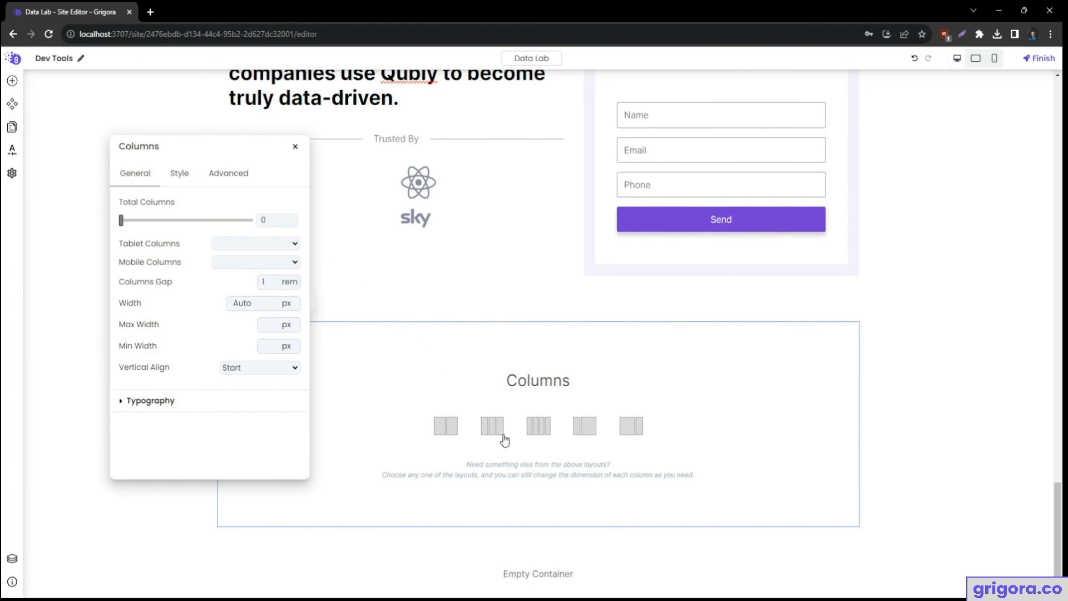
left_click(539, 425)
left_click(276, 220)
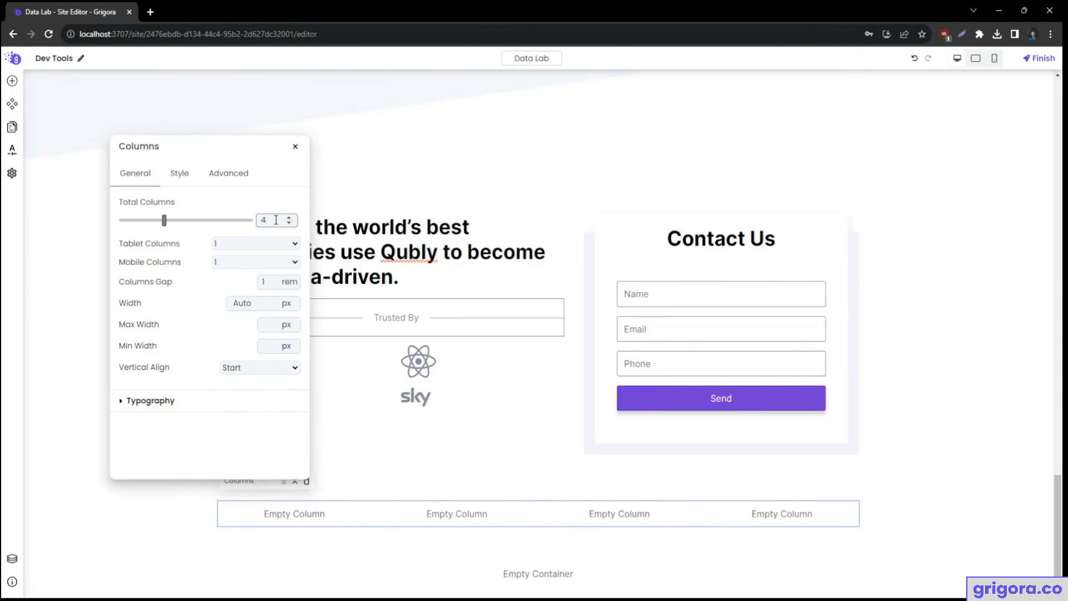
key("Up")
key("Up")
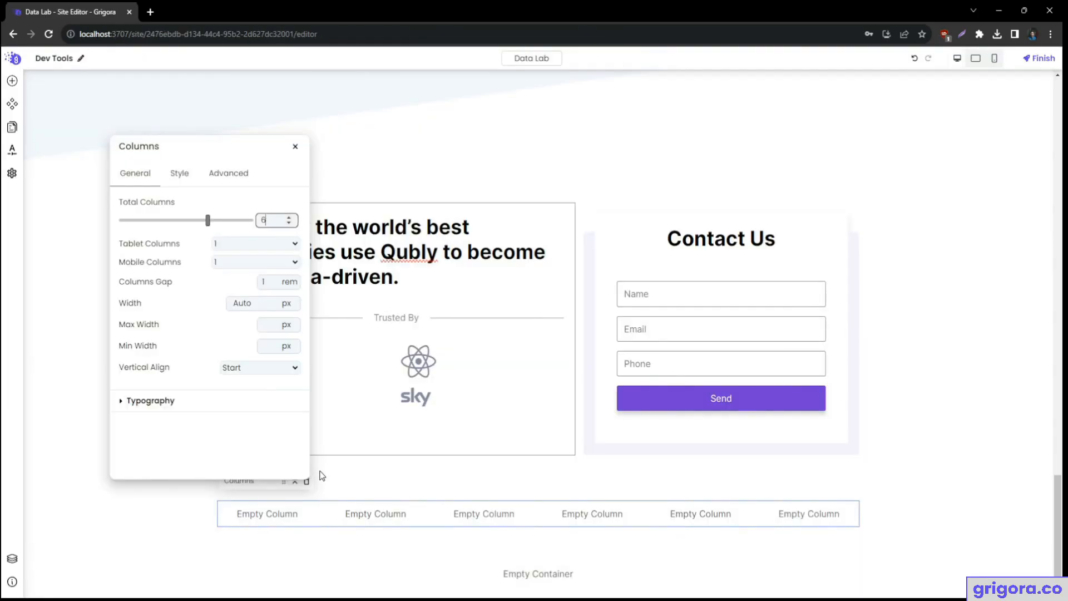
- Add a container inside the first of the six empty columns
left_click(306, 516)
left_click_drag(264, 144, 680, 136)
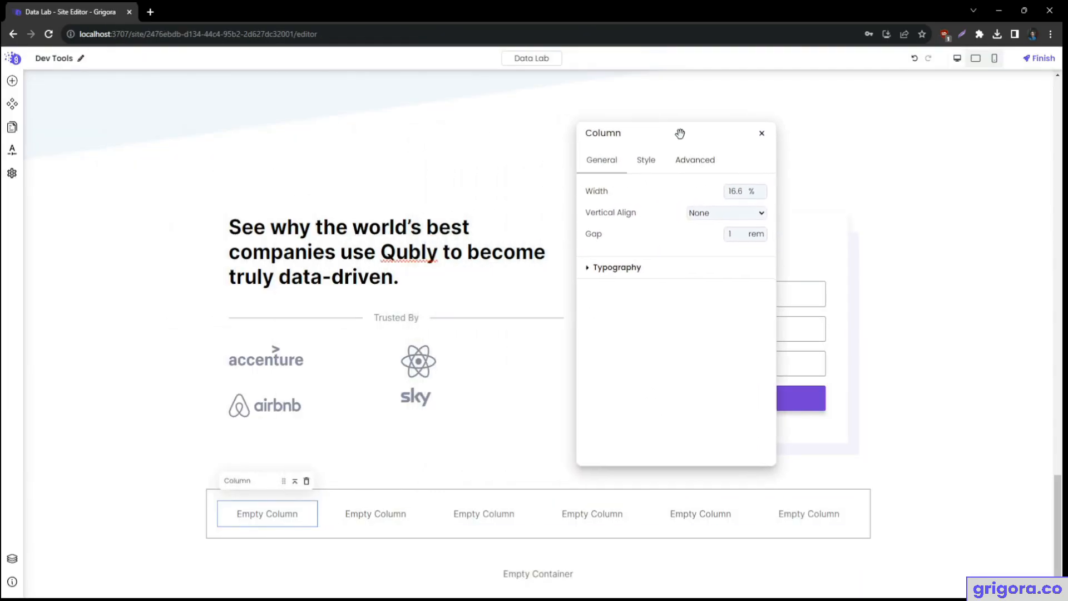
left_click(11, 81)
type("cont")
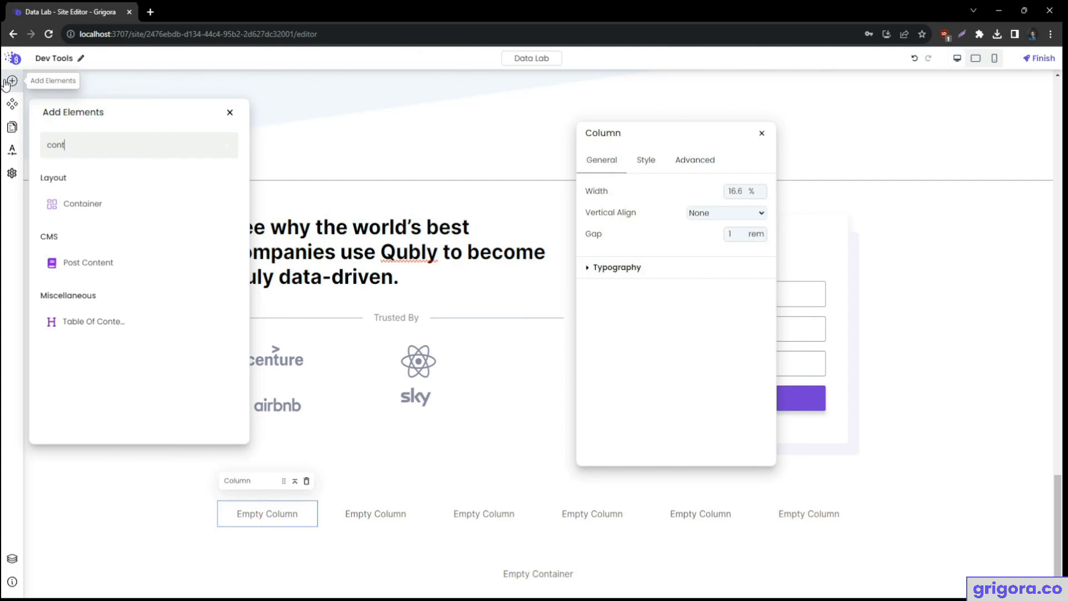
left_click(84, 204)
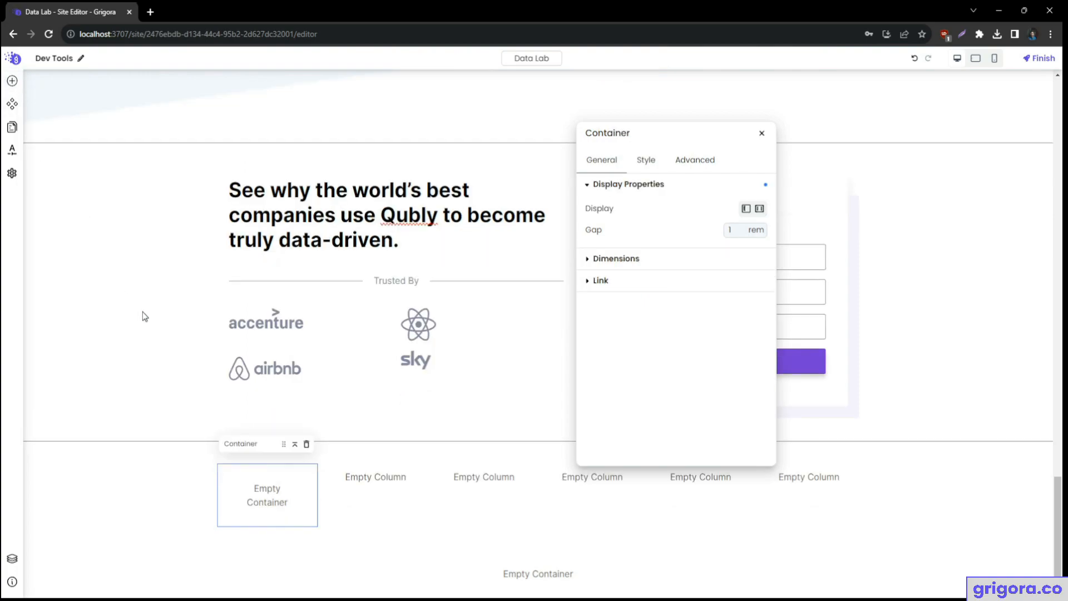
- Insert a Site Logo element into the first column's container
left_click(13, 82)
type("site")
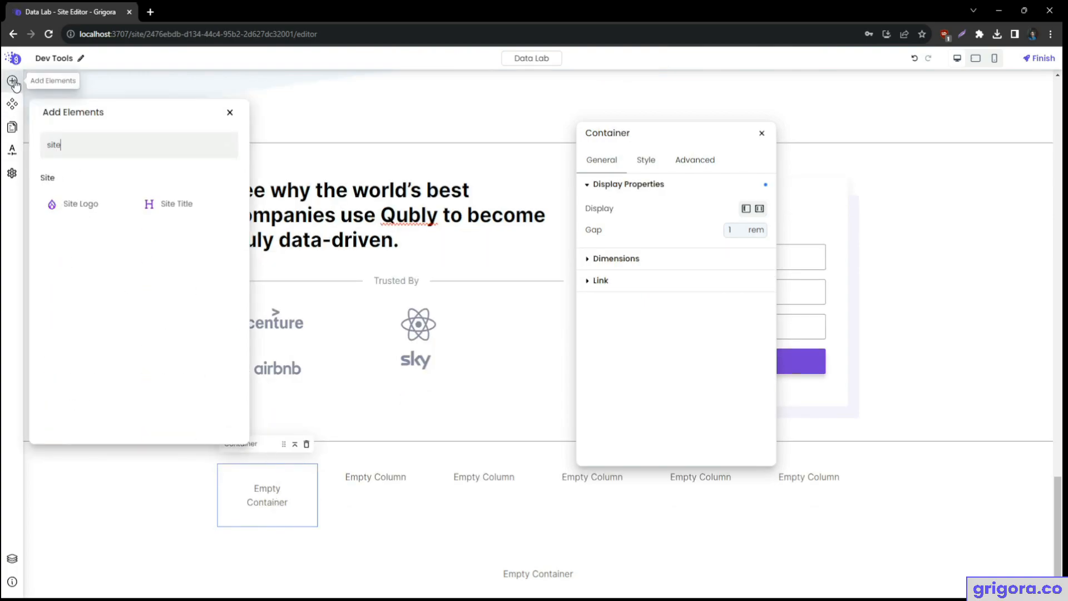
left_click(88, 204)
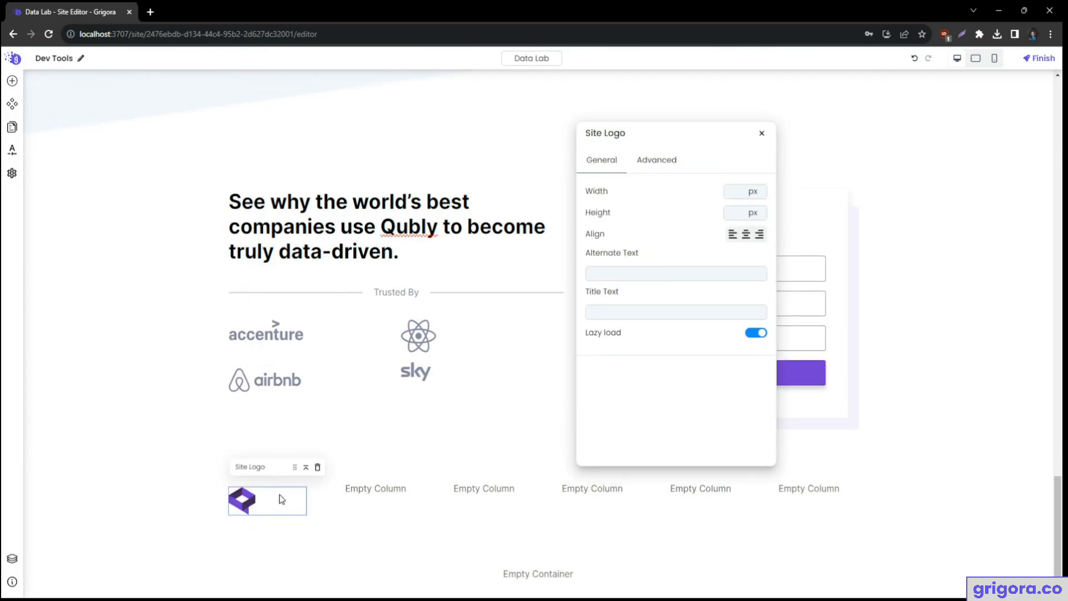
- Add a Text element below the footer logo and paste in the Lorem ipsum paragraph copied from the Figma footer
left_click(13, 82)
type("t")
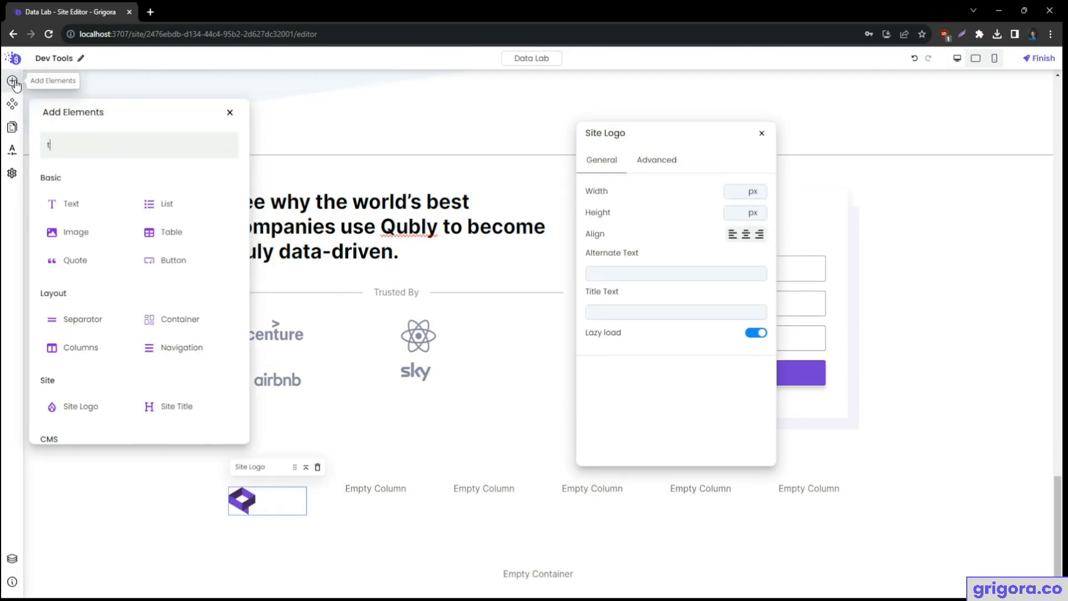
type("e")
left_click(62, 210)
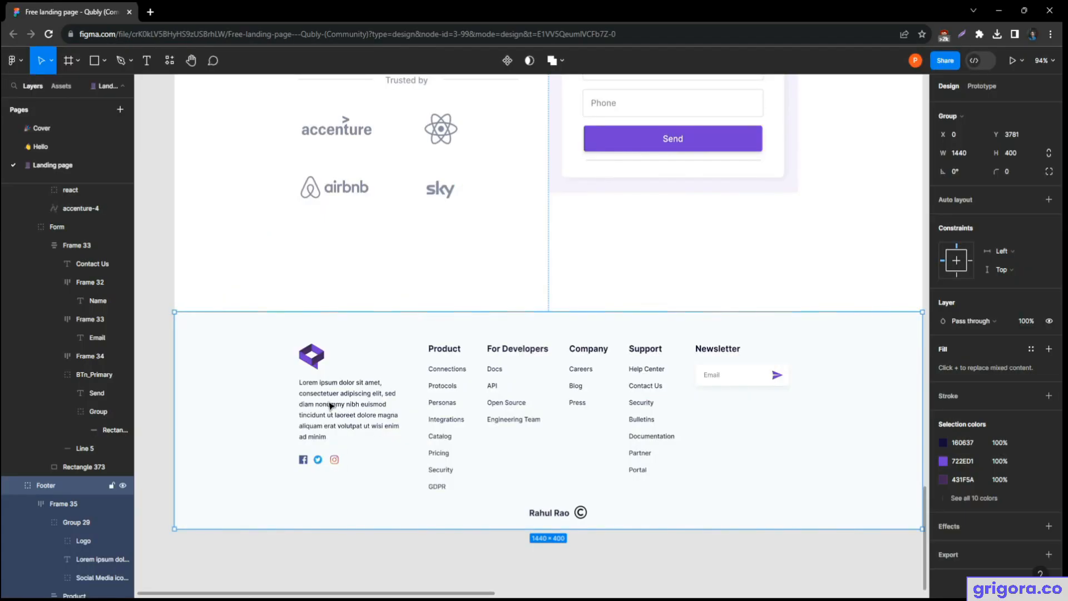
left_click(331, 405)
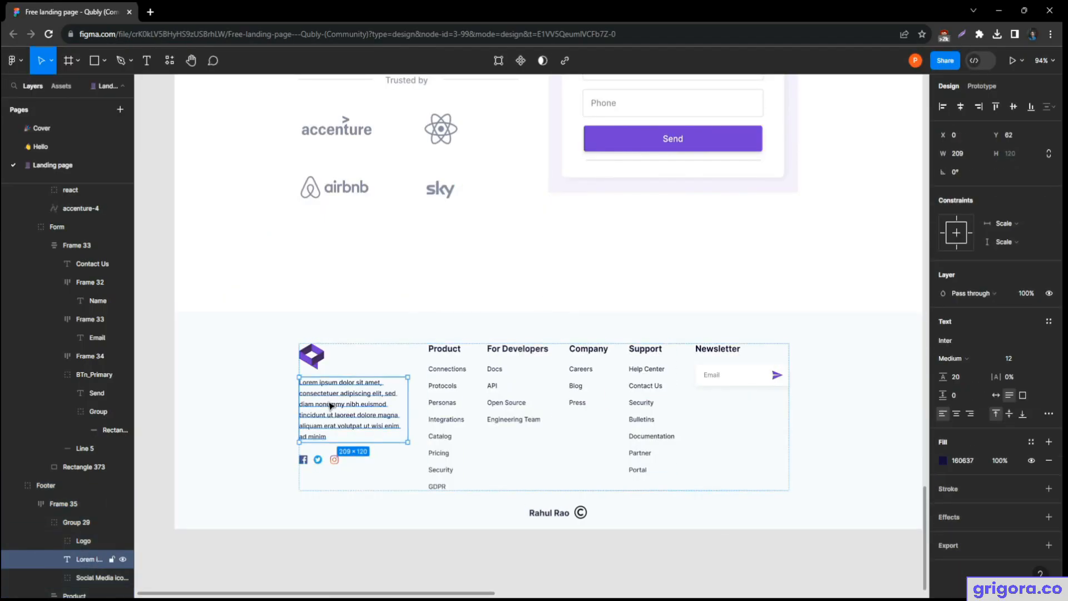
double_click(330, 404)
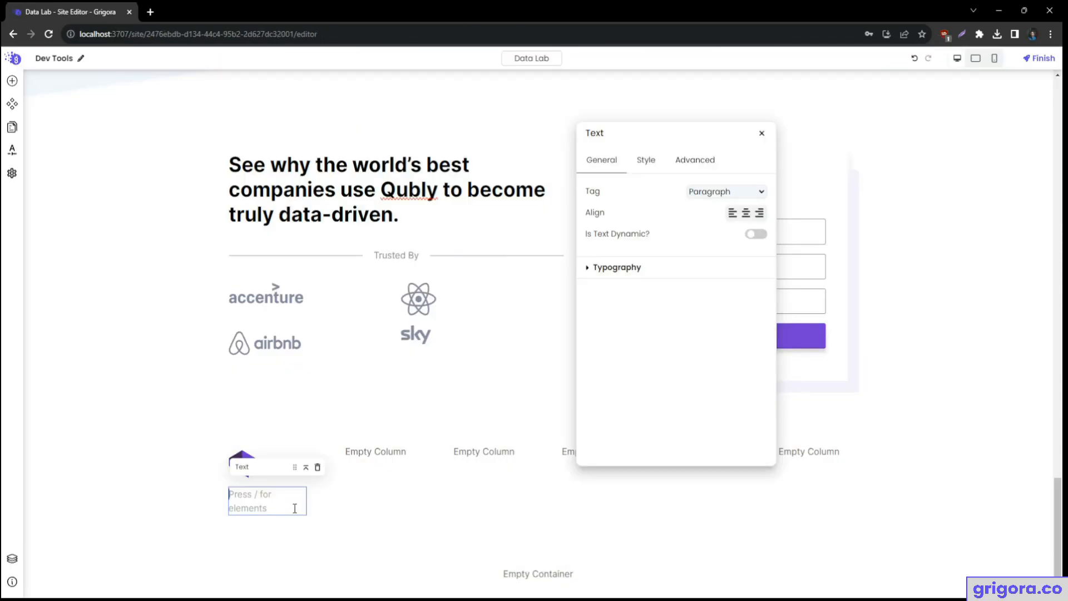
key("ctrl+v")
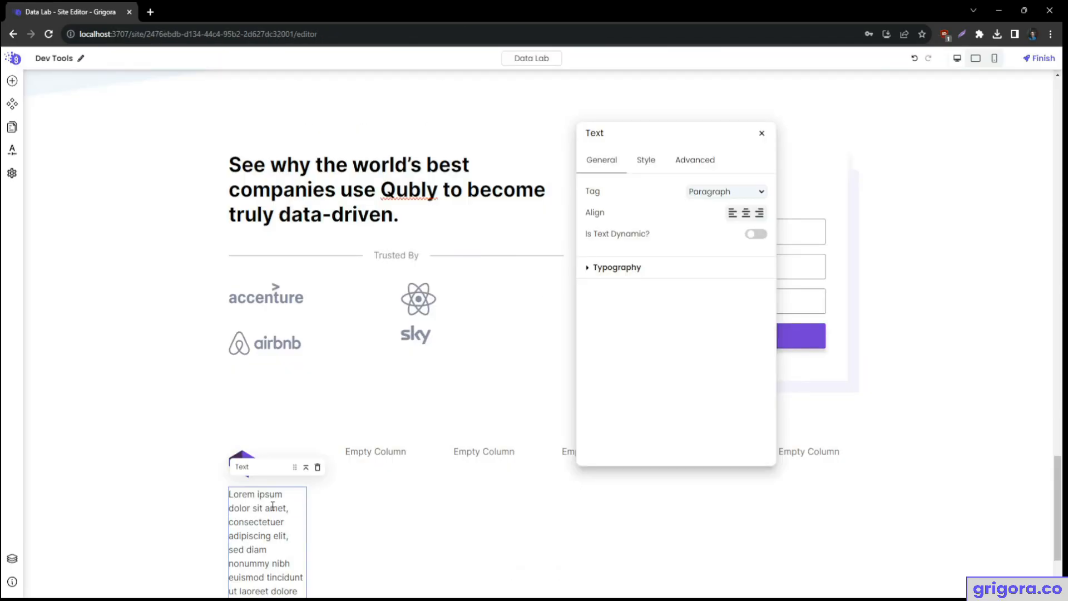
scroll(275, 484, "down", 2)
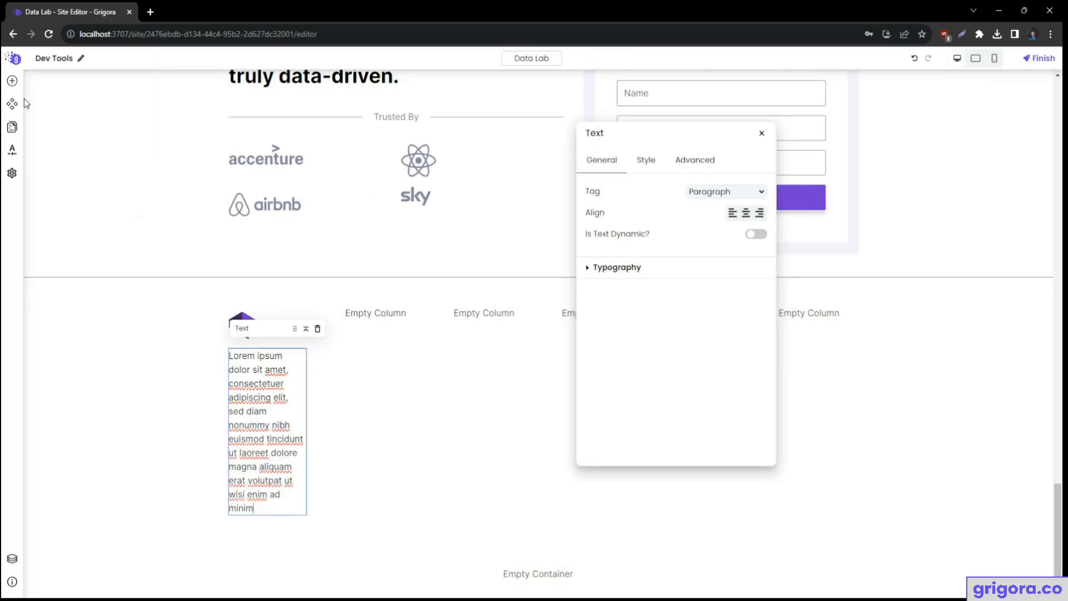
- Insert a Social Links element below the footer paragraph and include the Facebook, X and Instagram icons
left_click(12, 81)
type("soc")
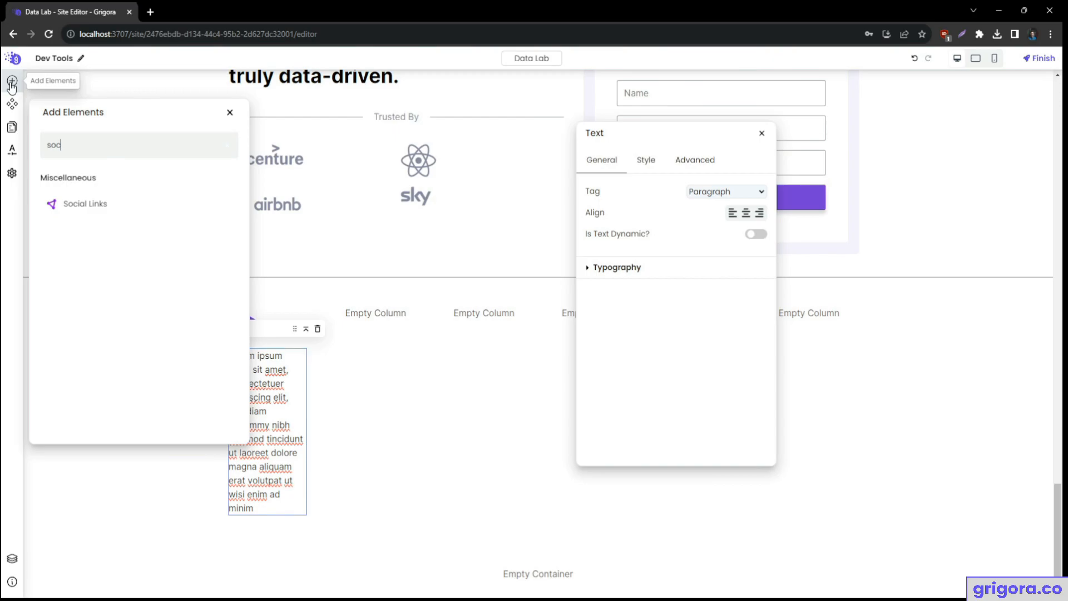
left_click(86, 204)
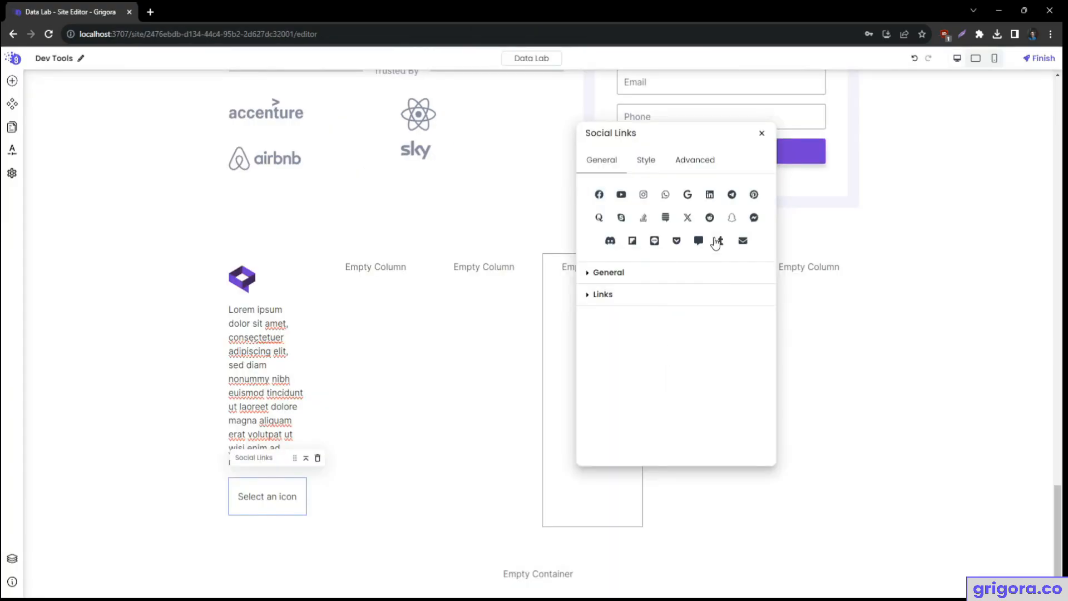
left_click(599, 194)
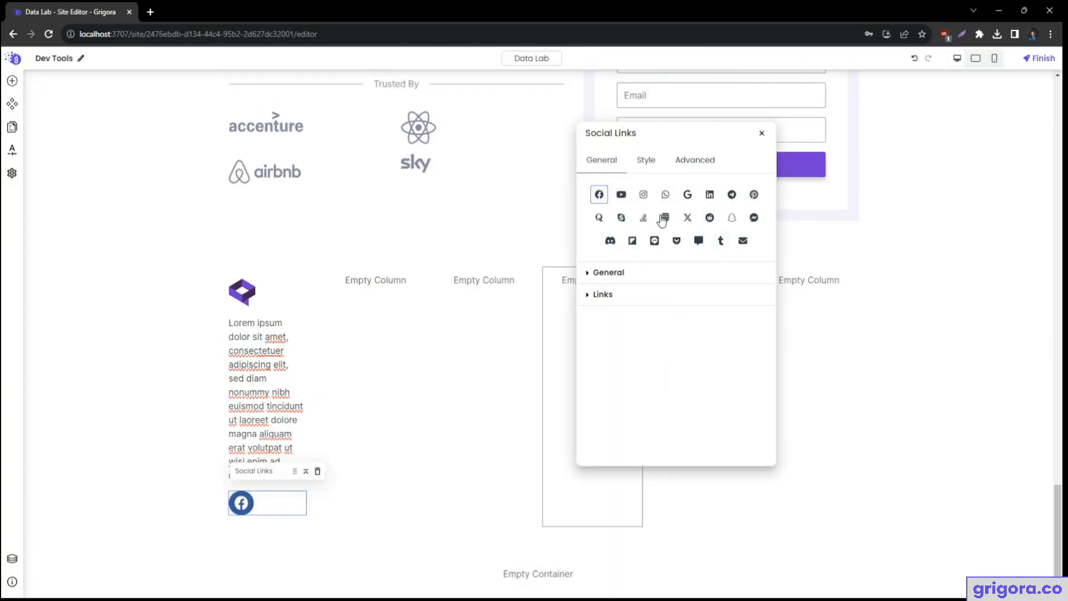
left_click(688, 220)
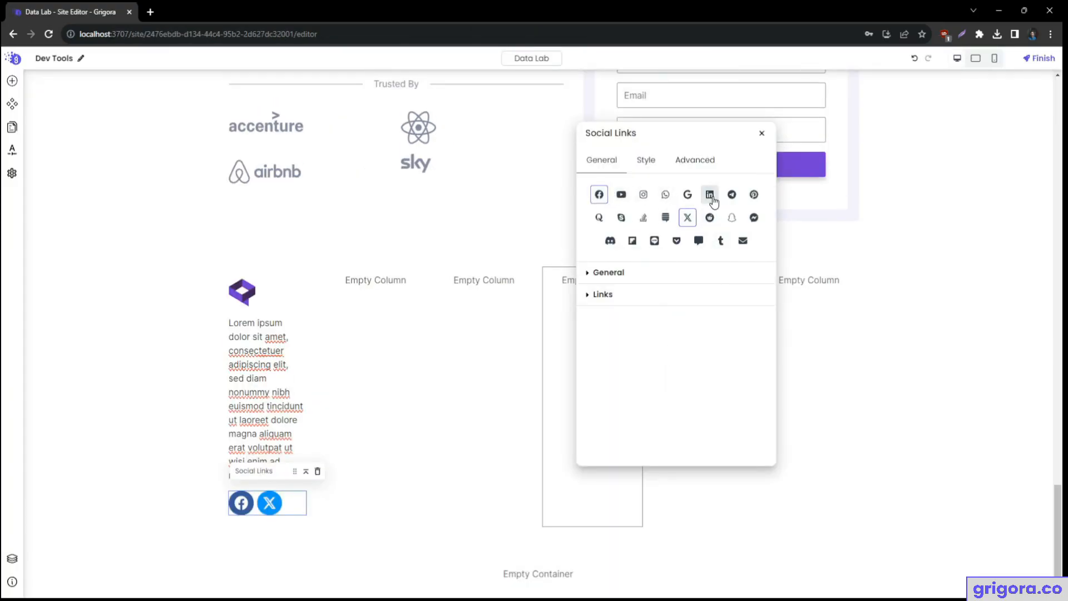
left_click(643, 194)
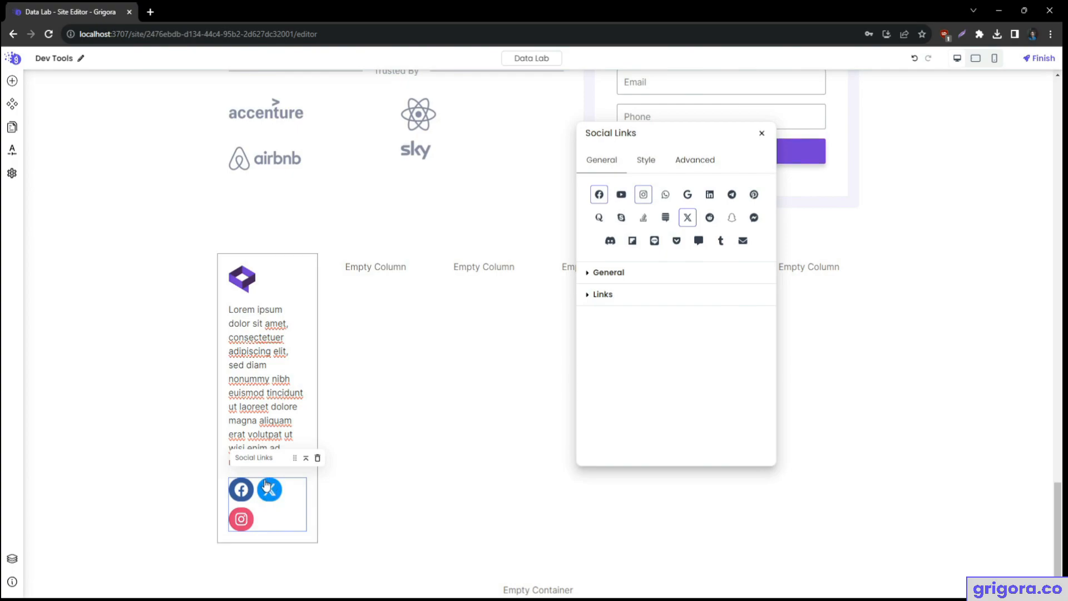
- Turn on Invert Color for the footer's social icons
left_click(646, 160)
left_click(759, 192)
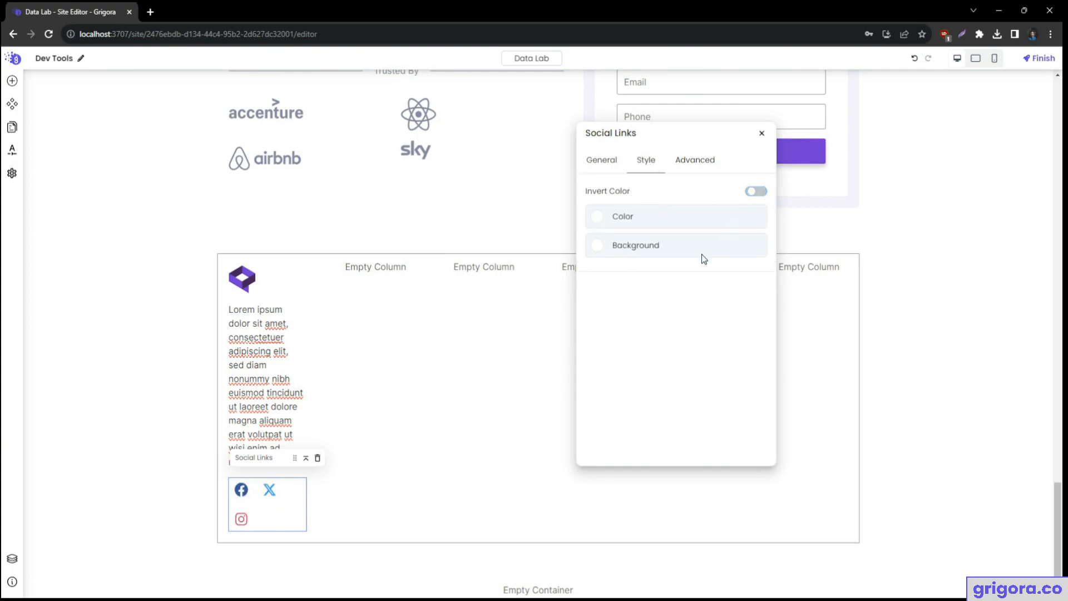
left_click(602, 162)
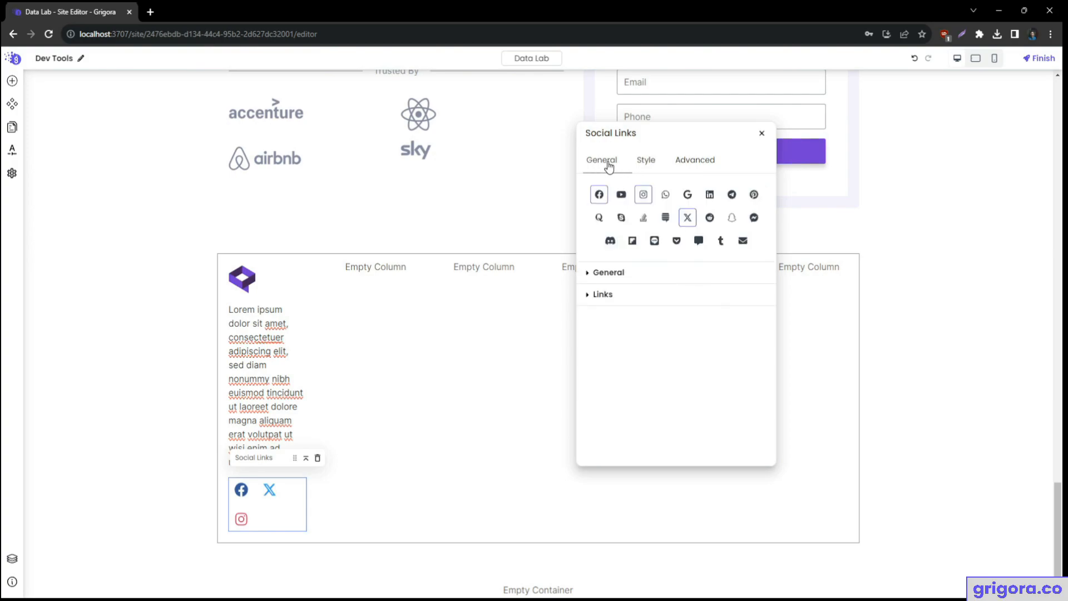
- Link the Social Links element's paddings and set all four sides to 0 px
left_click(606, 272)
scroll(643, 345, "down", 1)
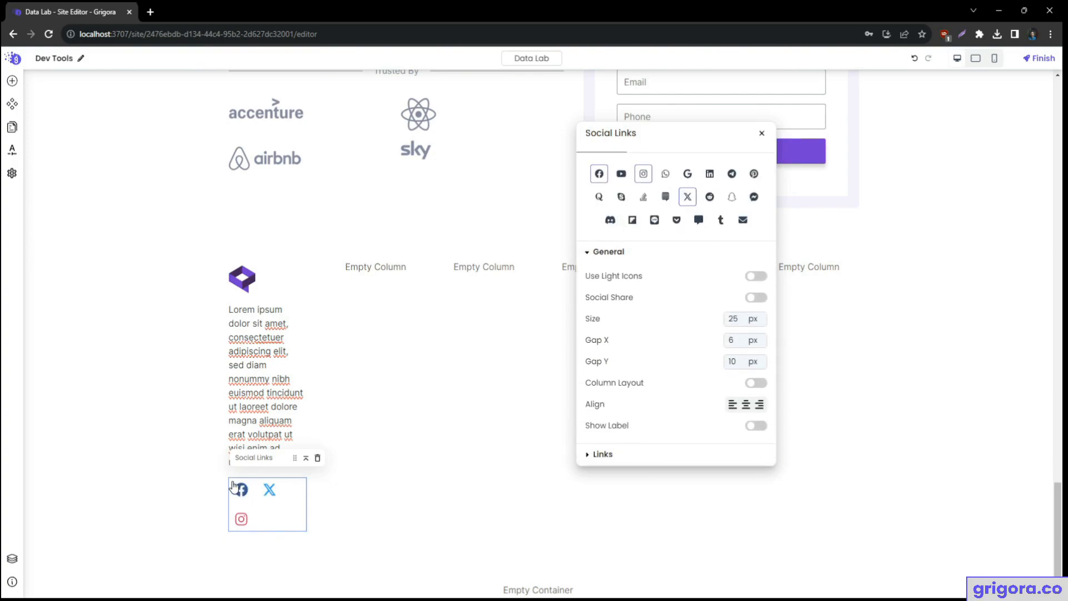
scroll(687, 286, "up", 1)
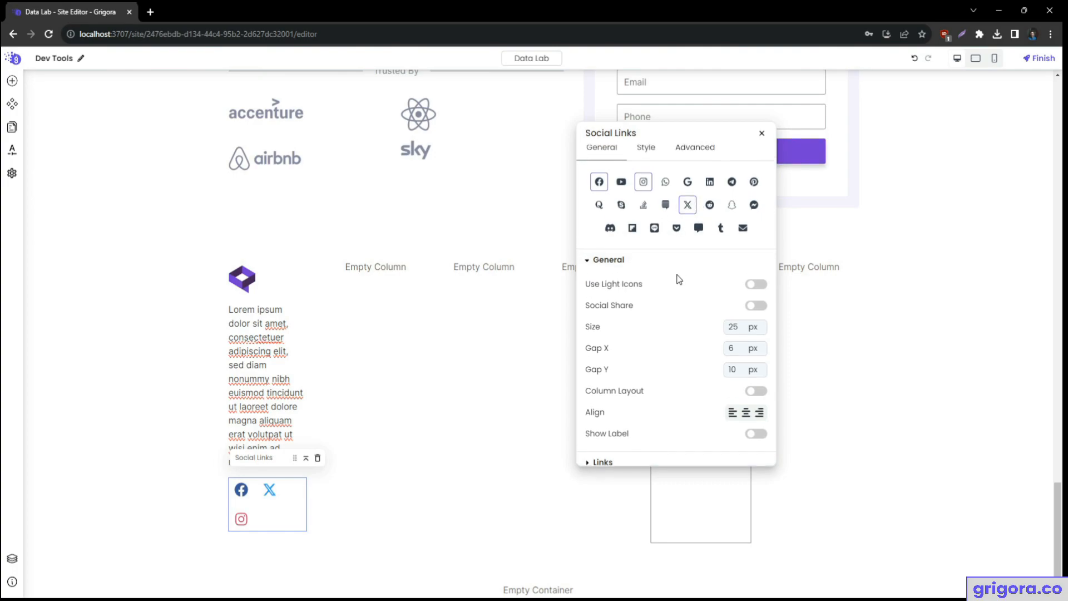
left_click(694, 160)
double_click(683, 235)
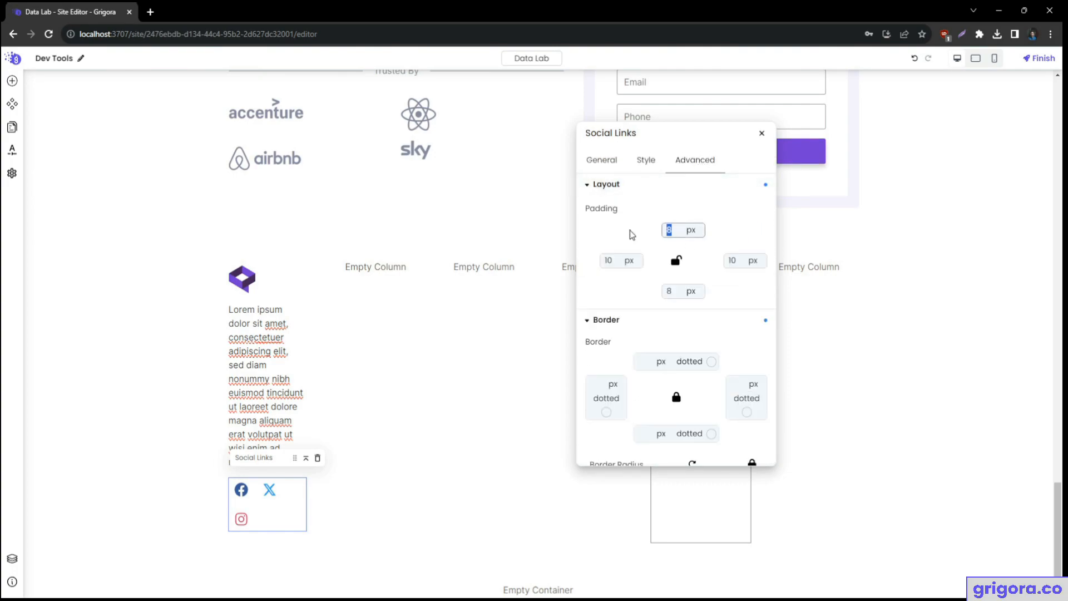
left_click(676, 260)
left_click_drag(669, 230, 656, 230)
type("0")
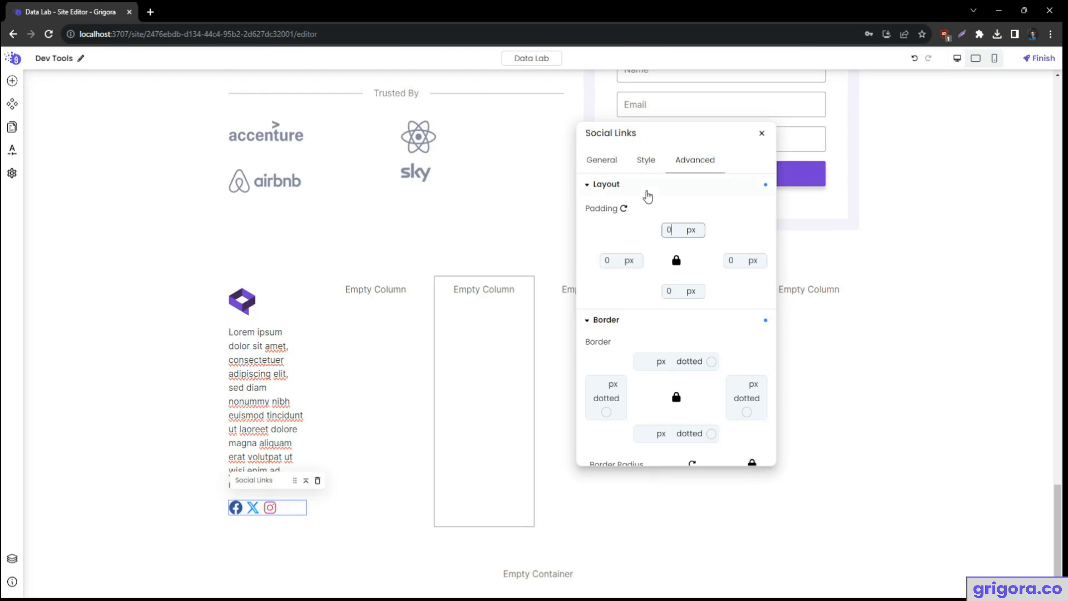
- Switch to the Figma design and examine the size and spacing of the footer's social media icons
left_click(602, 160)
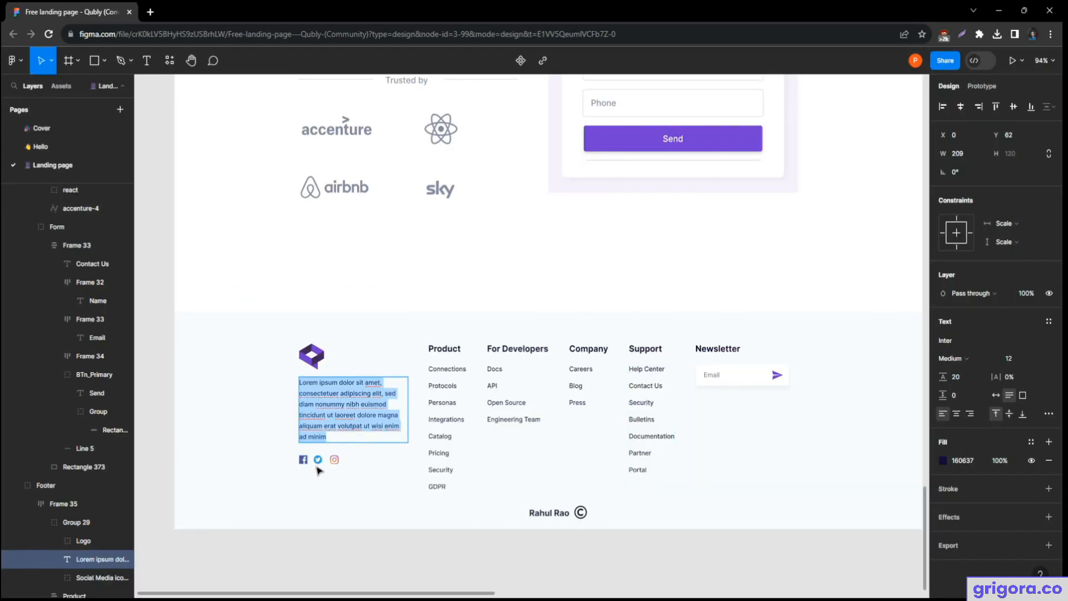
key("Escape")
scroll(311, 467, "up", 5)
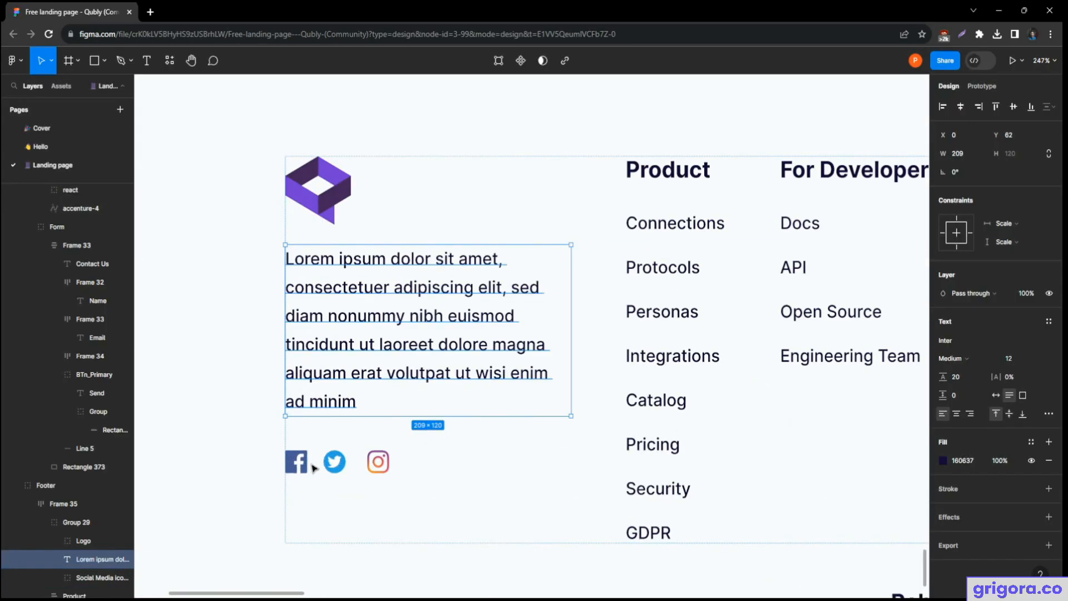
key("Escape")
left_click(332, 466)
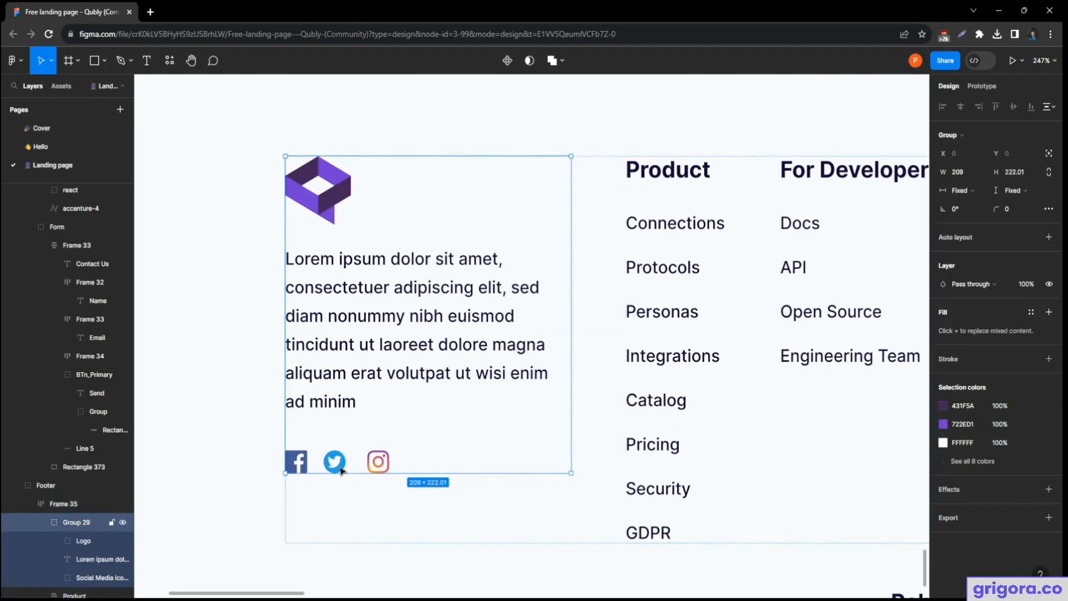
left_click(356, 471)
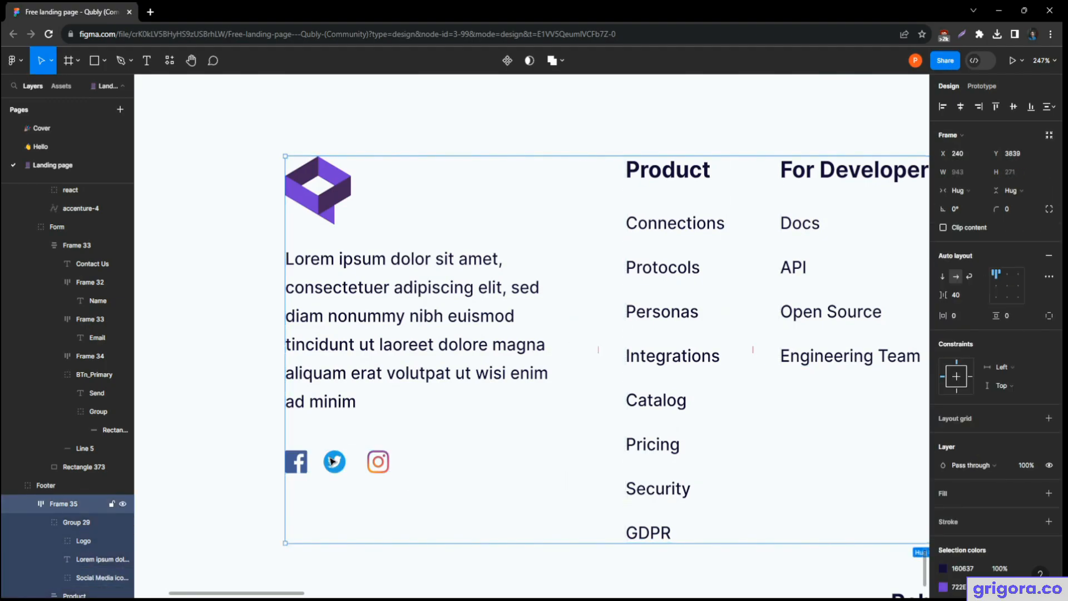
left_click(332, 461)
left_click(333, 462)
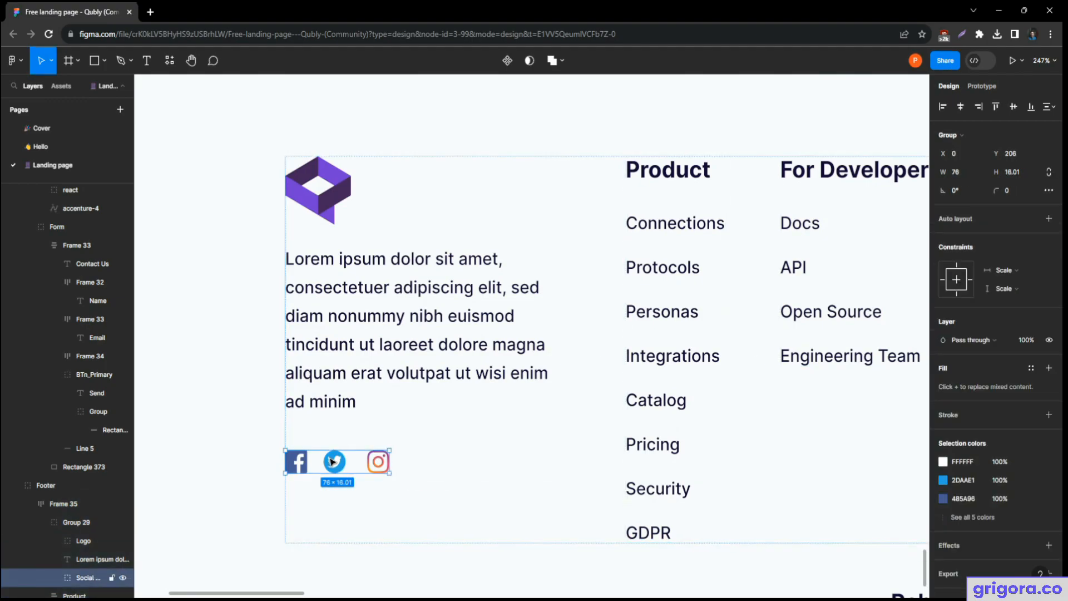
left_click(316, 466)
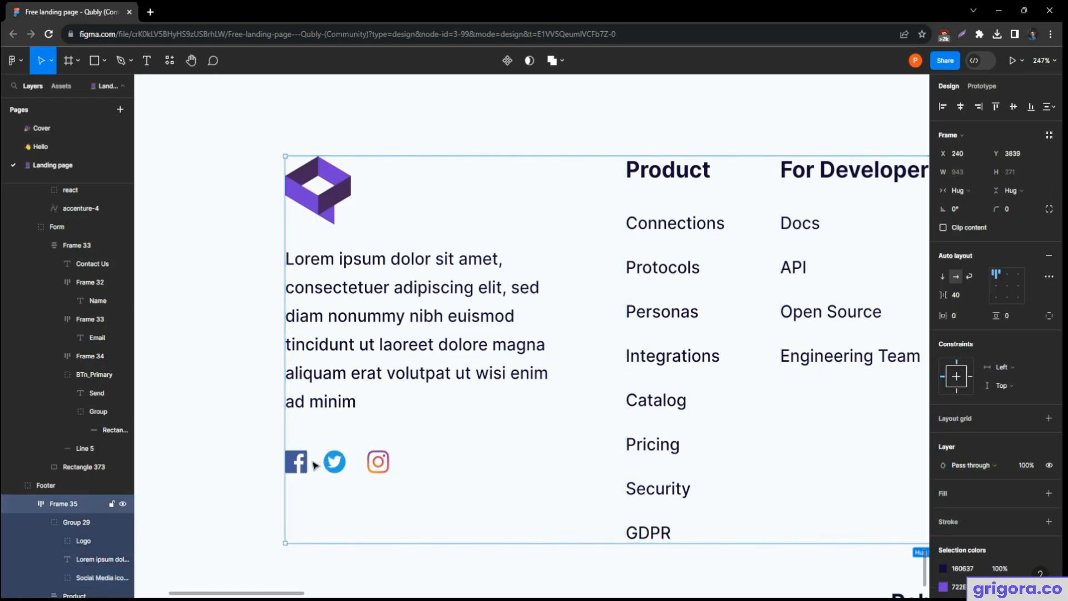
left_click(301, 466)
double_click(301, 466)
double_click(301, 466)
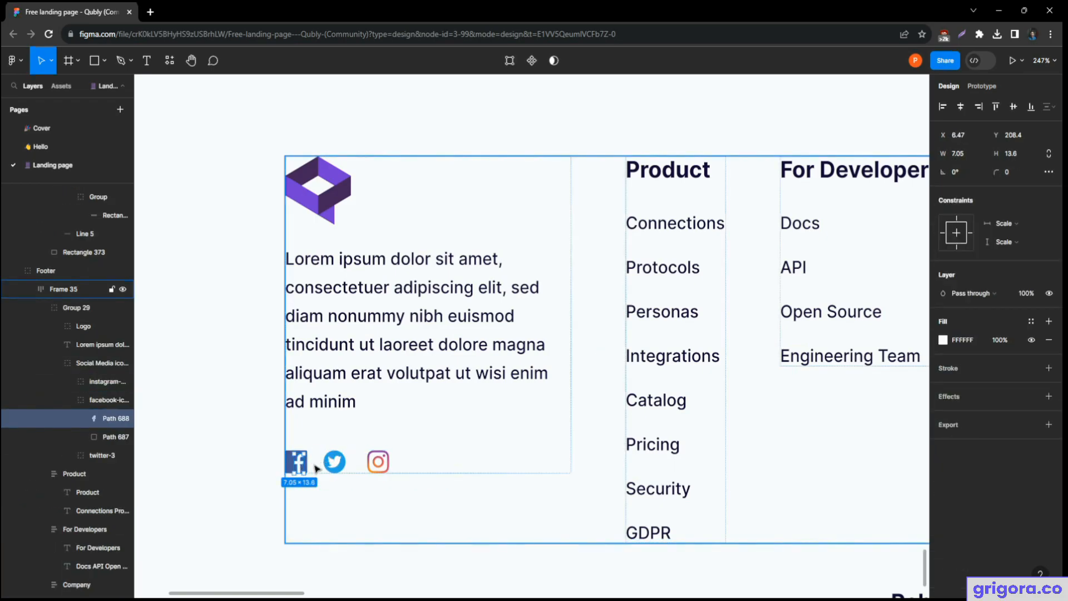
left_click(315, 466)
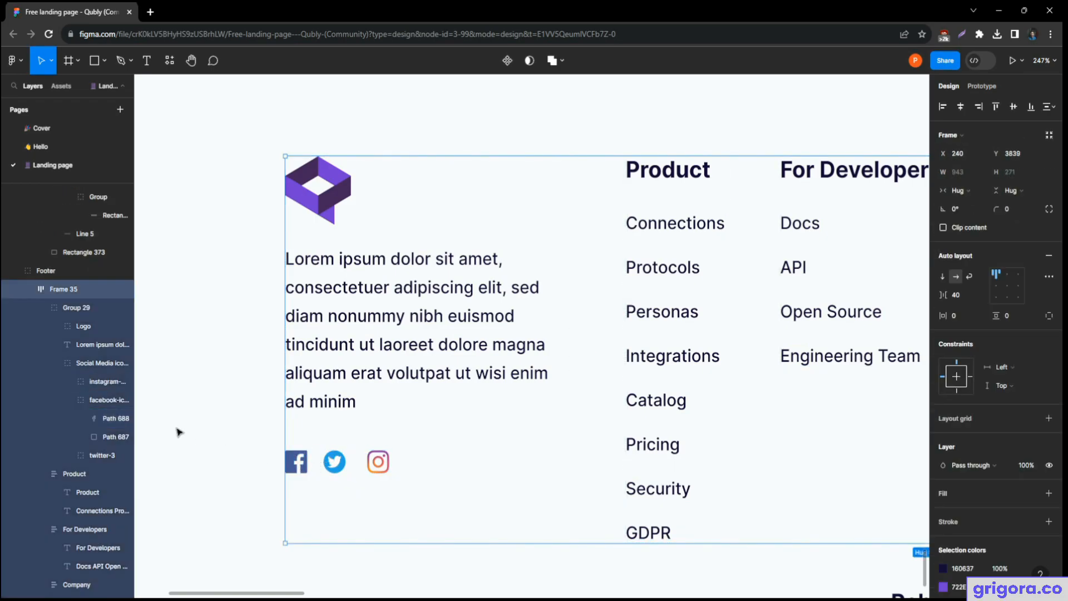
left_click(297, 465)
double_click(297, 465)
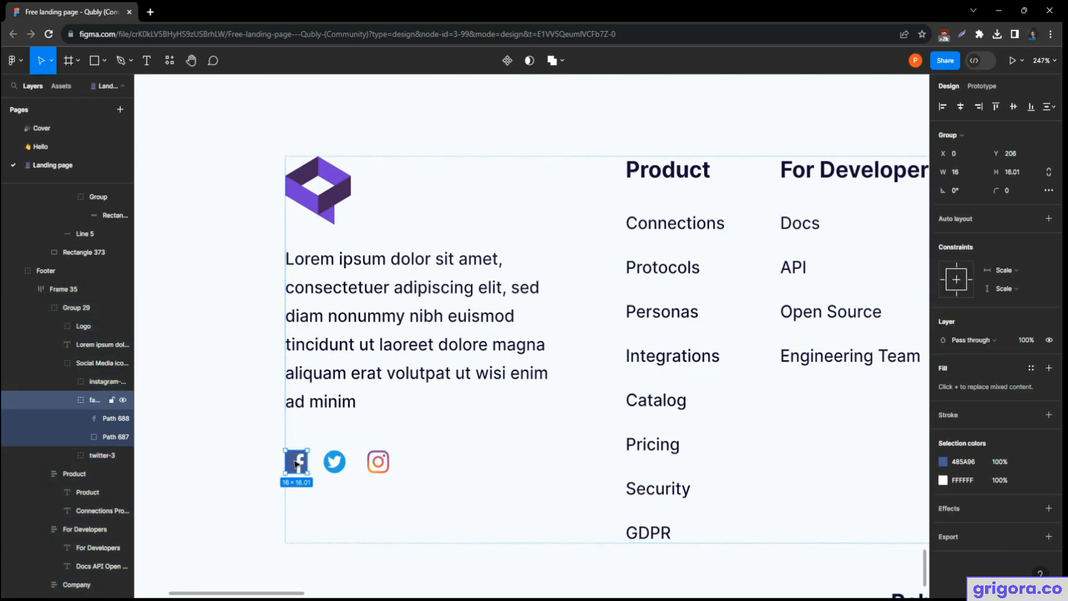
left_click(90, 365)
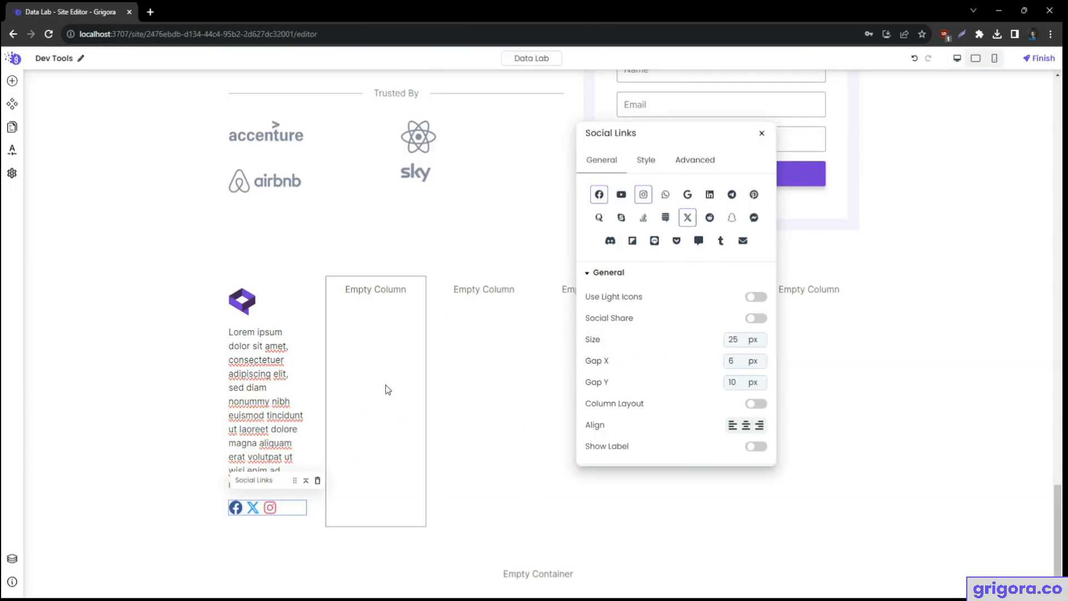
- Back in the Grigora editor, set the Social Links element's Gap X to 12 px
left_click_drag(742, 357, 706, 365)
type("12")
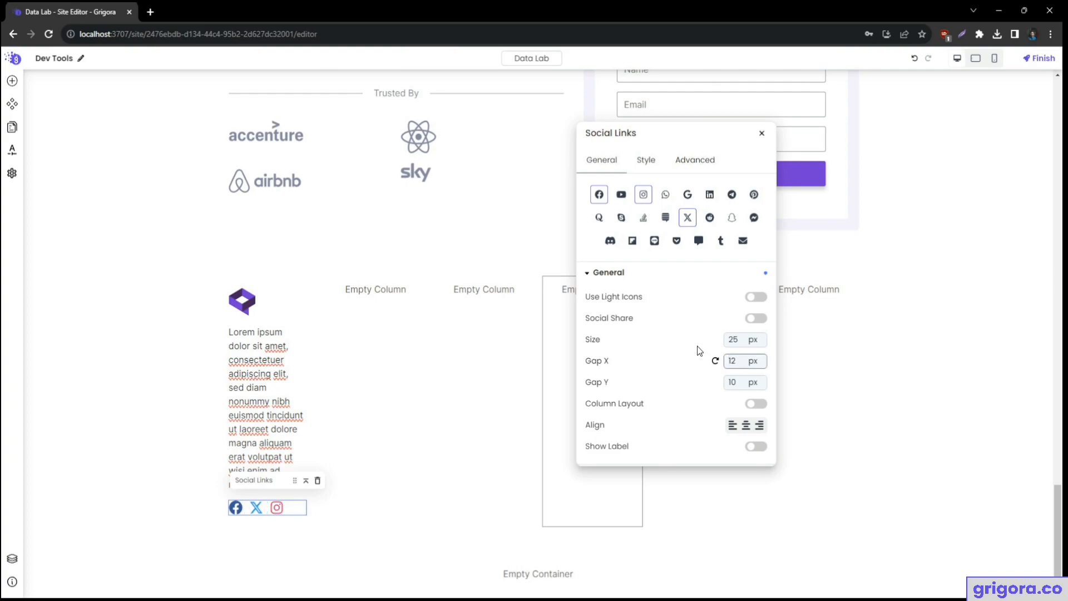
- Select the first footer column that holds the logo container and set its width to 30%
left_click(315, 291)
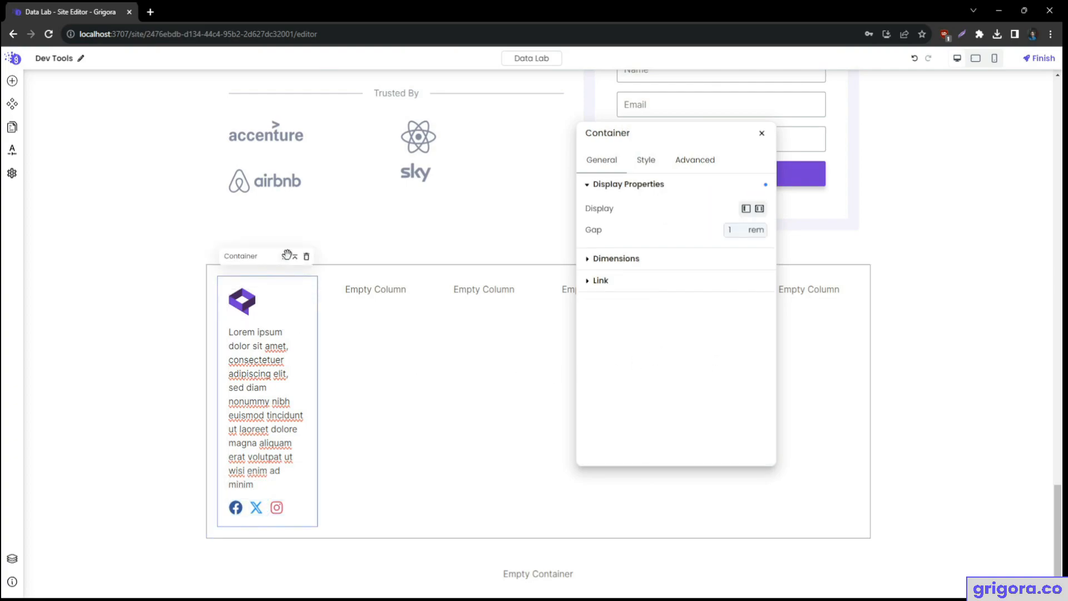
left_click(295, 257)
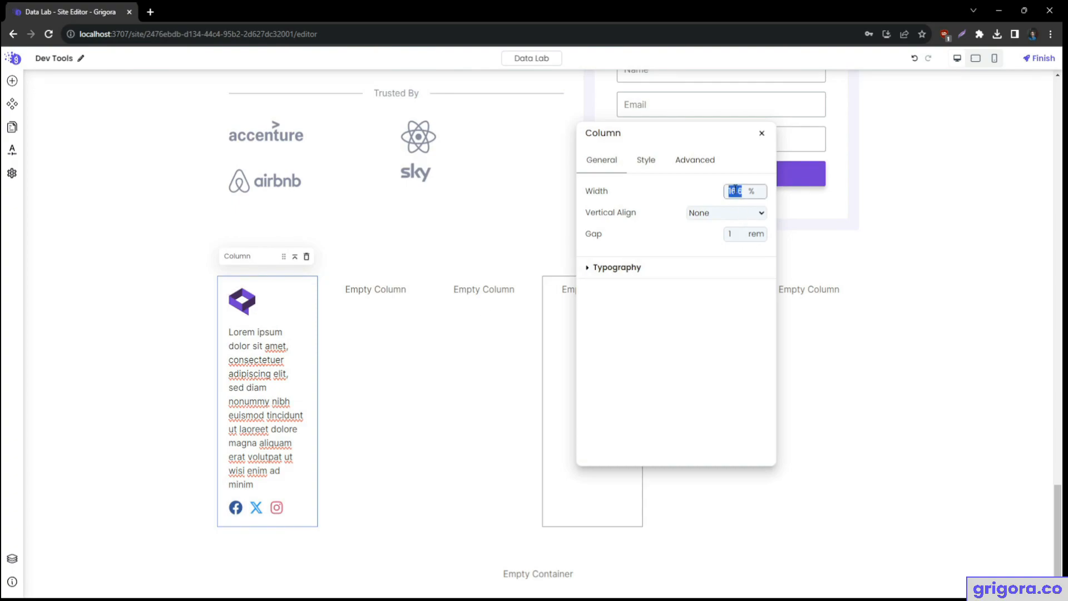
type("30")
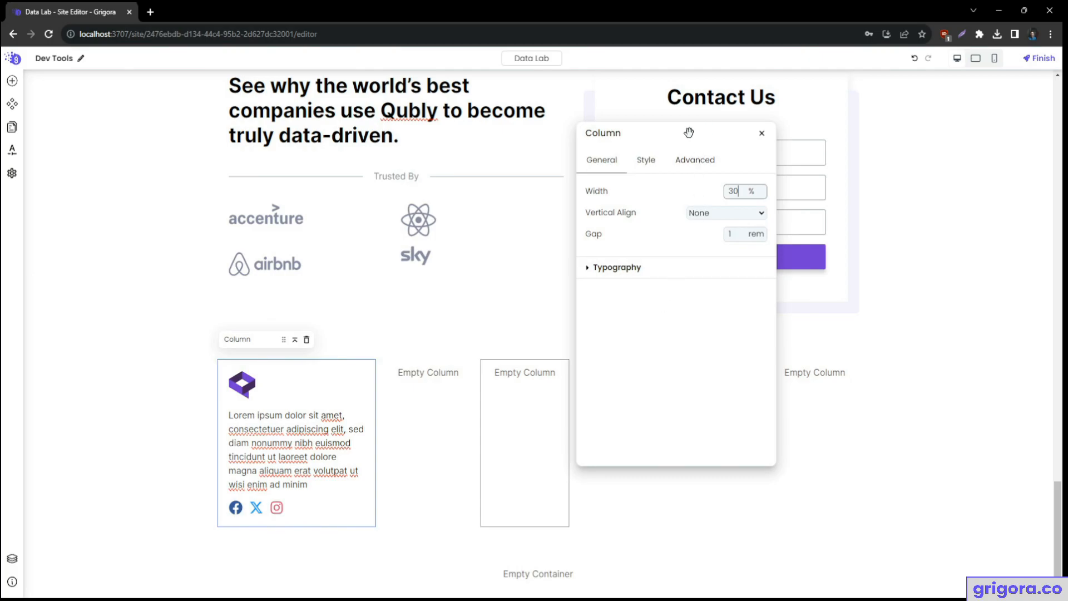
- Insert a Text element in the second footer column and enter the Figma footer's heading "Product"
left_click_drag(688, 132, 889, 135)
left_click(441, 415)
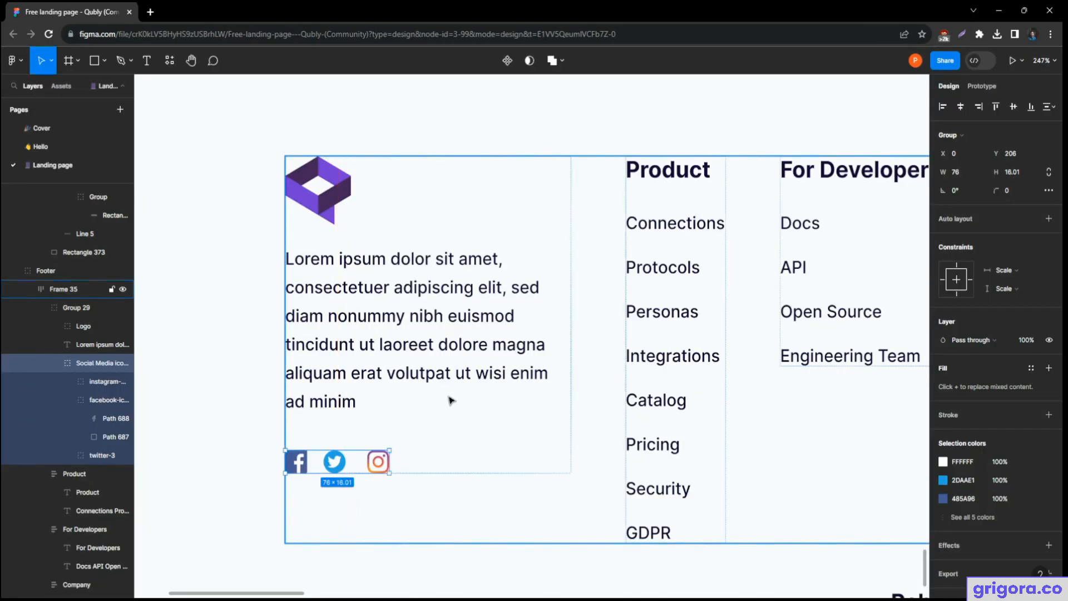
scroll(718, 424, "down", 5)
left_click_drag(720, 425, 429, 401)
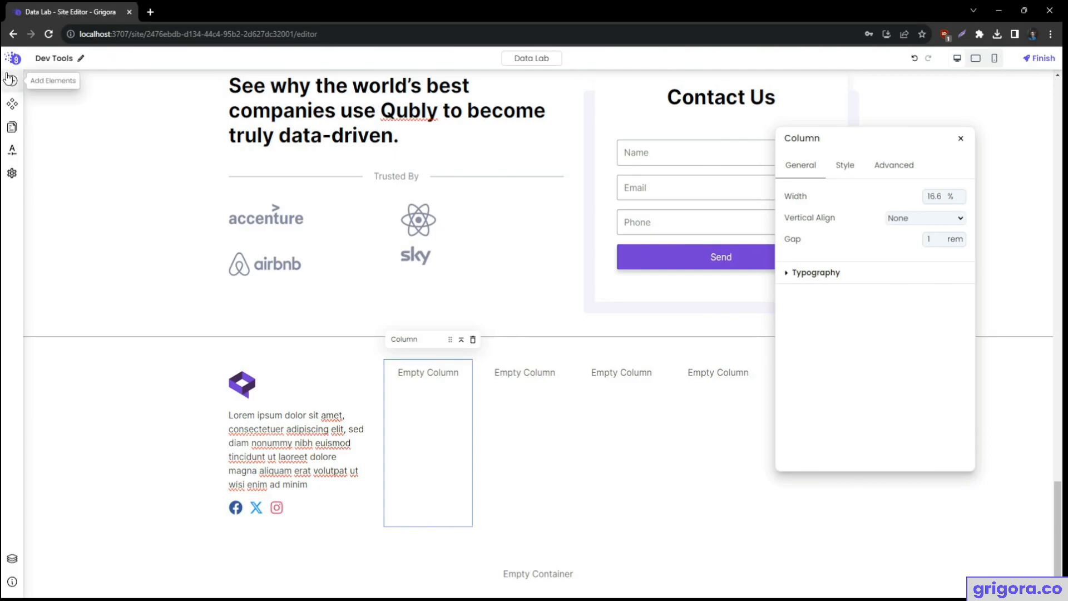
left_click(12, 80)
type("text")
left_click(74, 209)
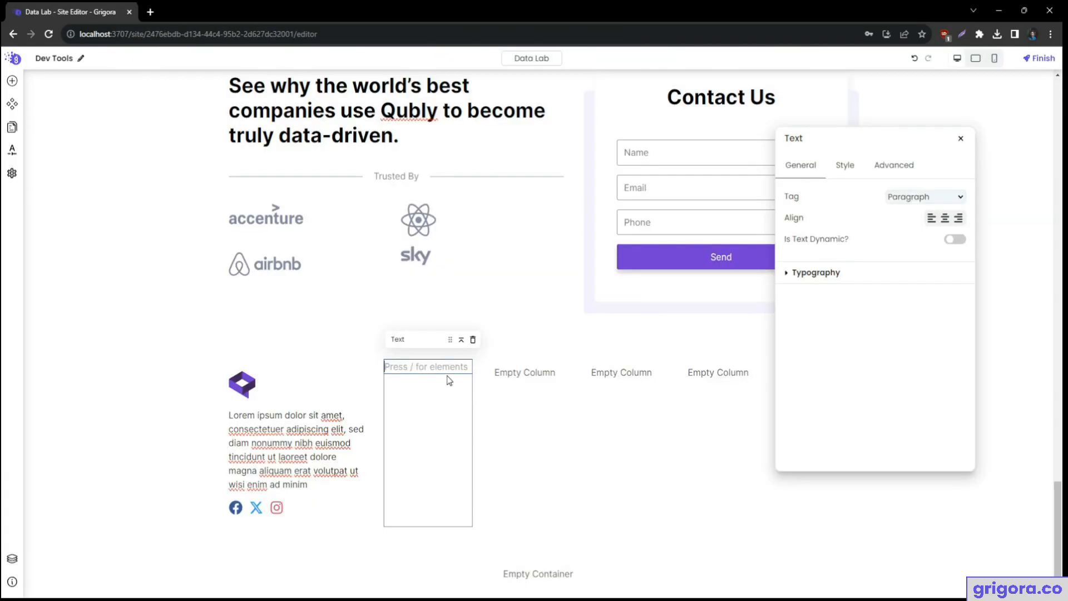
type("Product")
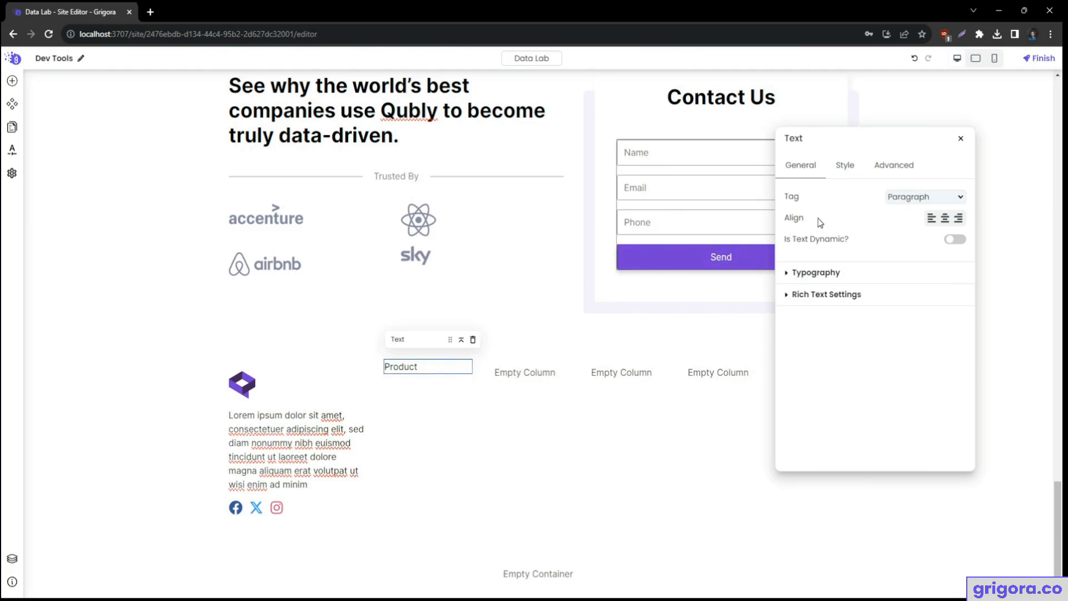
- Set the "Product" text's tag to Heading 3 in the second footer column
left_click(946, 198)
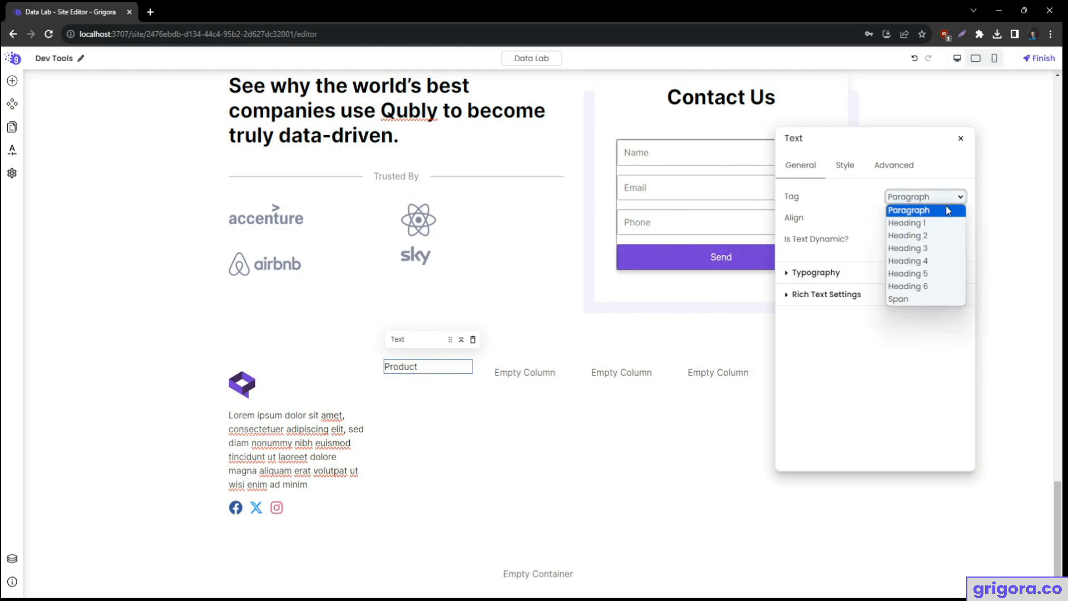
left_click(930, 246)
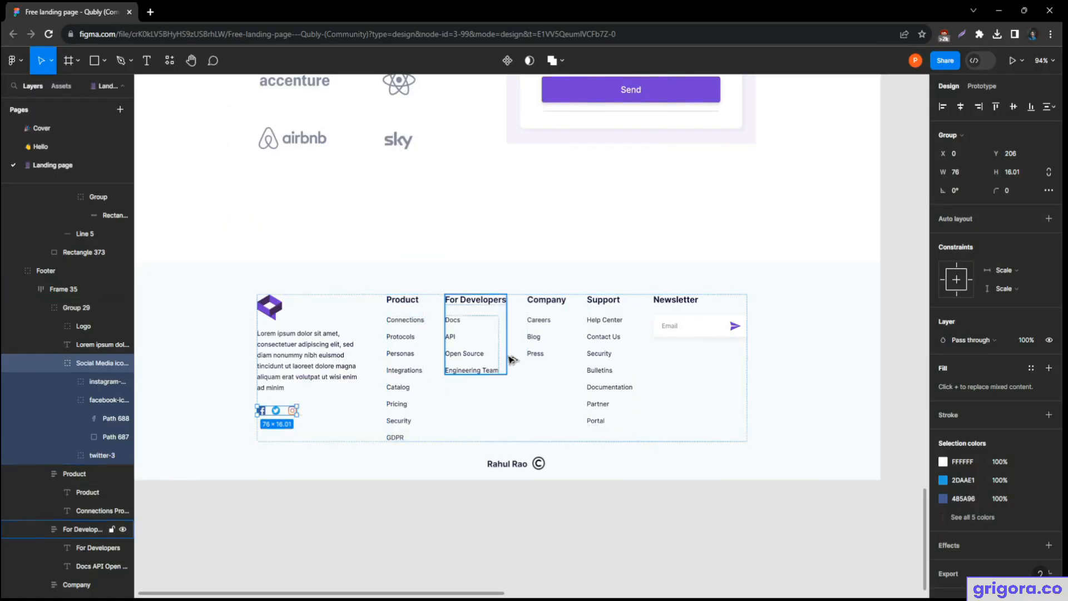
left_click(915, 198)
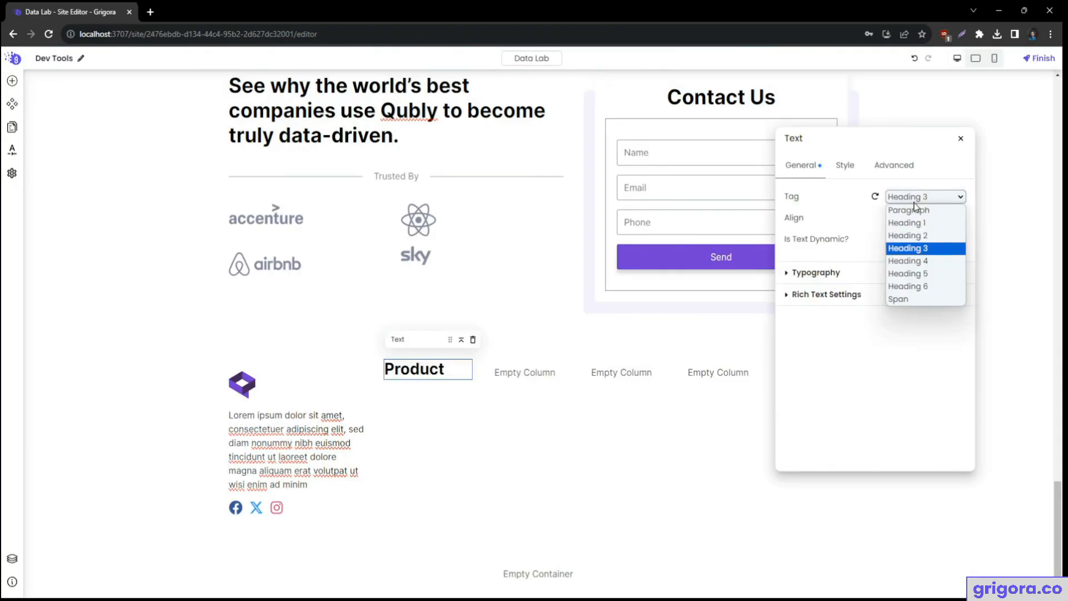
left_click(913, 261)
left_click(907, 196)
left_click(918, 249)
- Check the "Product" heading's typography in the Figma footer, and set the Grigora heading's font size to 16 px
left_click(895, 275)
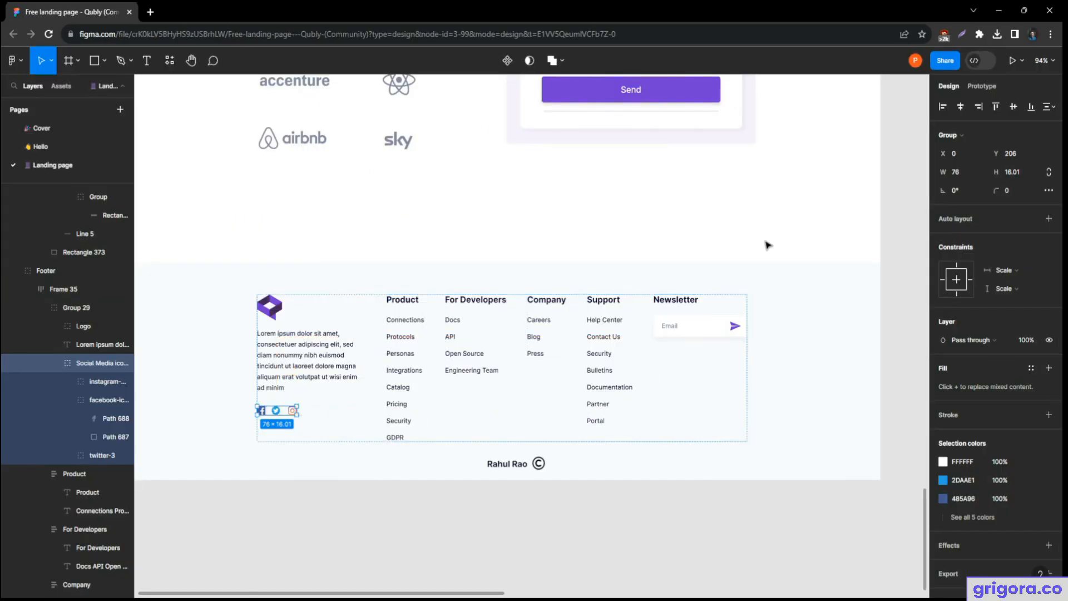
left_click(403, 301)
key("Escape")
key("Escape")
double_click(400, 304)
double_click(400, 304)
double_click(400, 304)
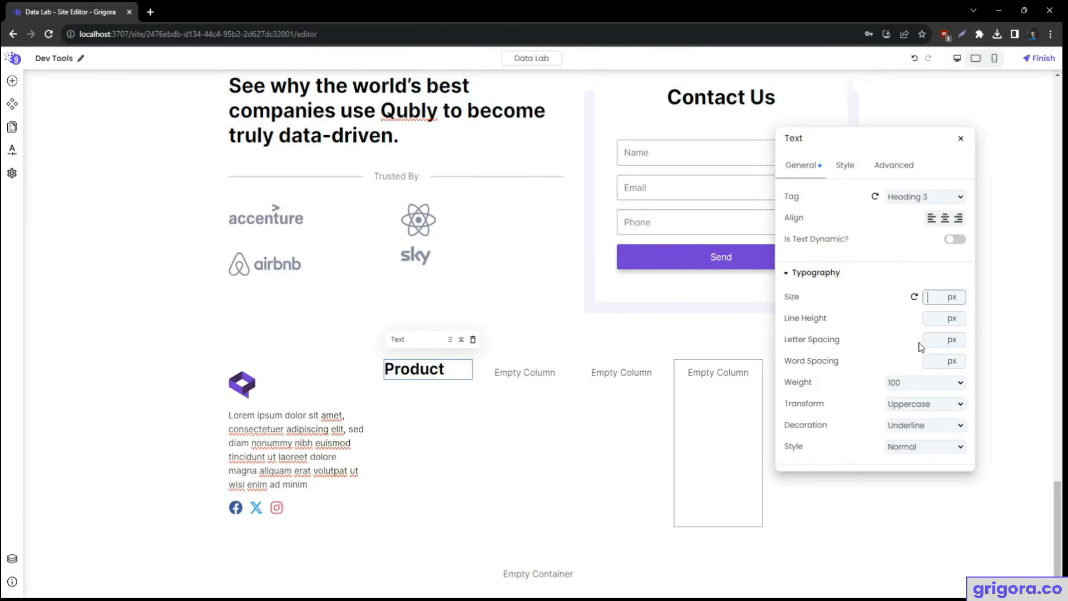
left_click(949, 297)
type("16")
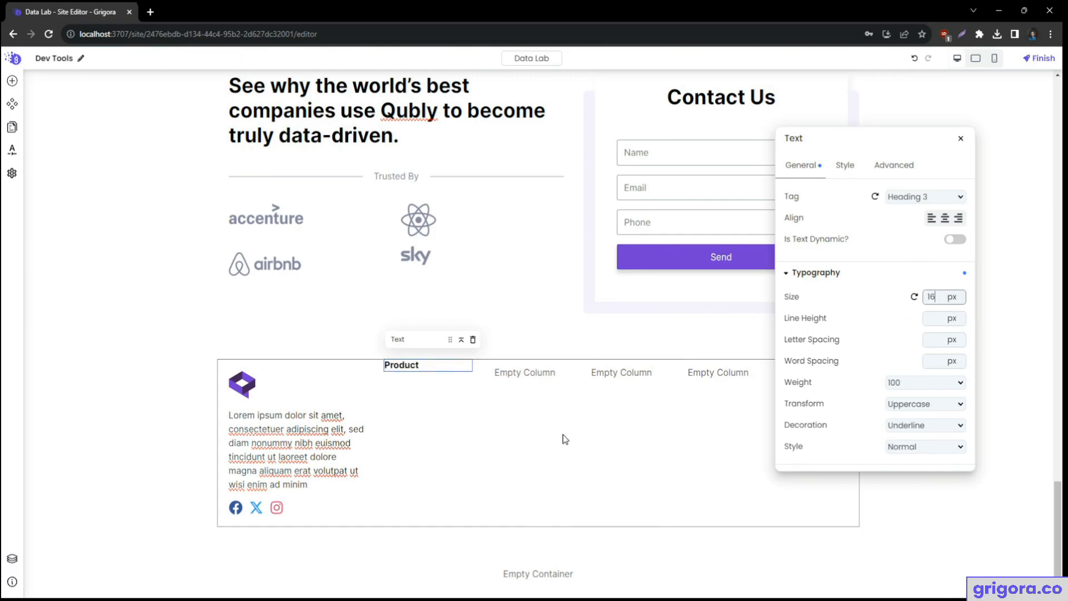
- Wrap the "Product" heading of the second footer column in a container
left_click(420, 389)
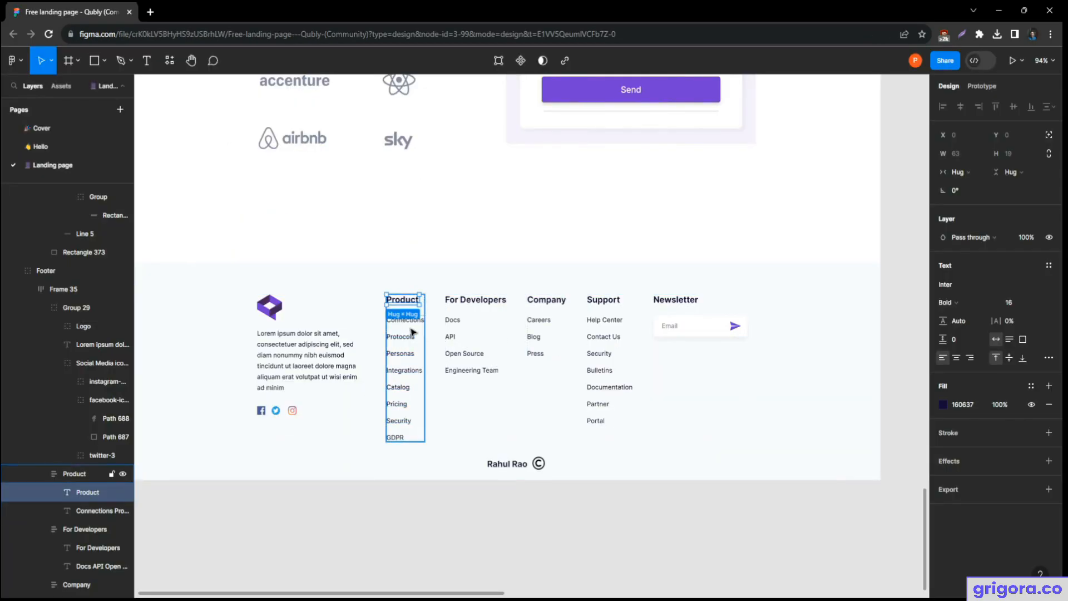
scroll(412, 333, "up", 3)
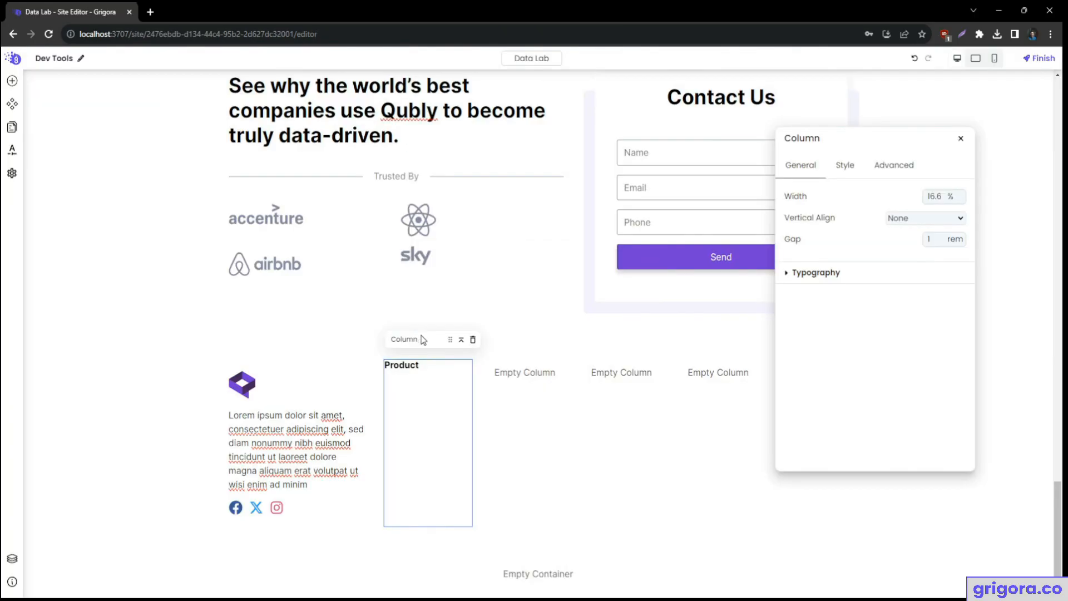
right_click(416, 366)
left_click(450, 413)
- Set the padding of the container around the "Product" heading to 0 px on all sides
left_click(397, 381)
left_click(393, 380)
left_click(845, 165)
left_click(896, 165)
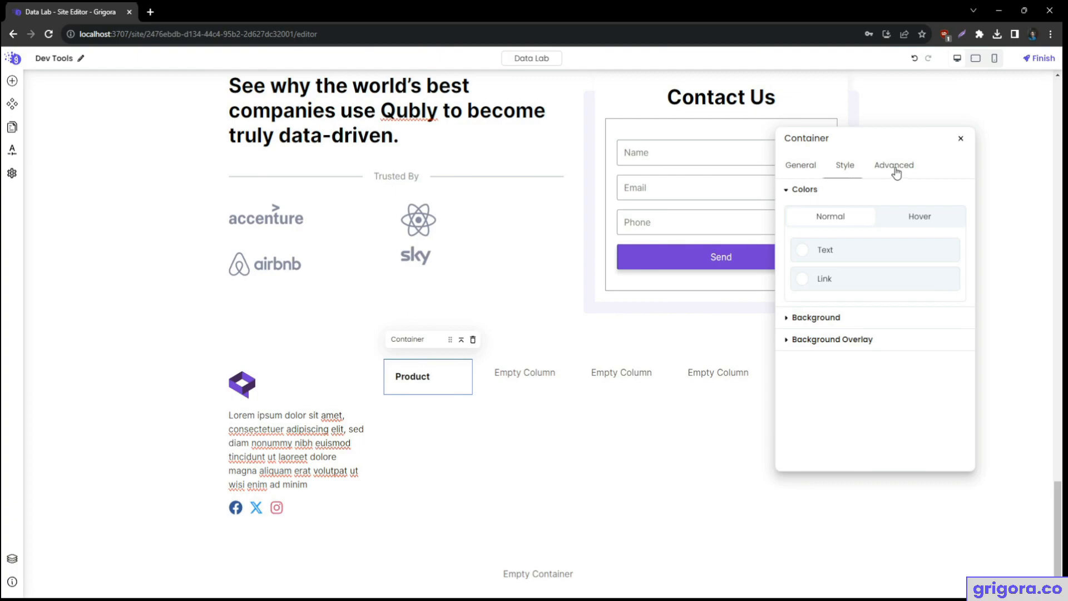
left_click(796, 192)
left_click(869, 386)
type("0")
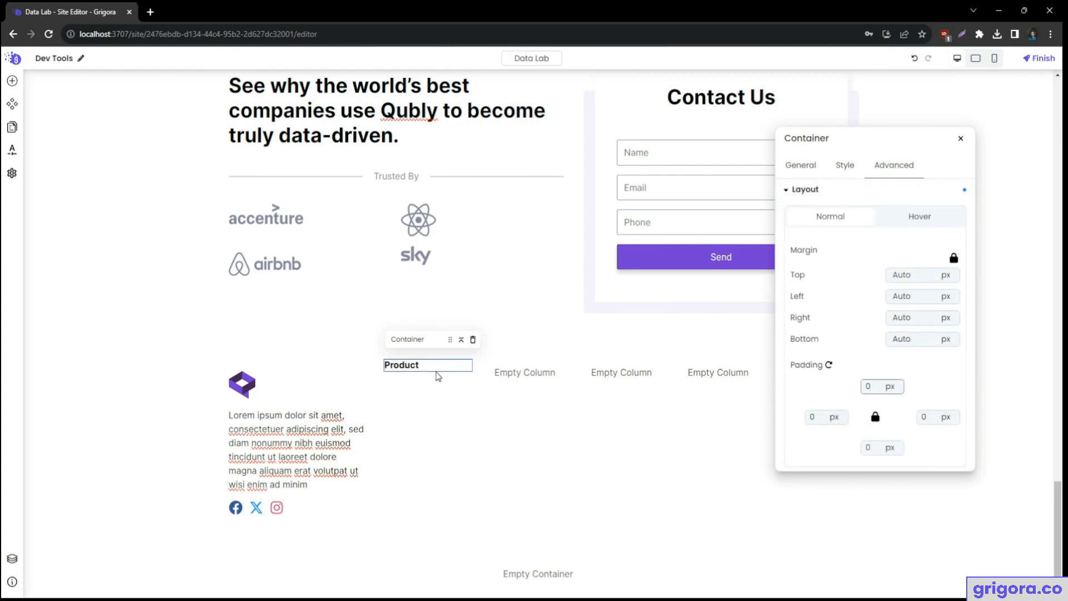
- Add separate text lines below the "Product" heading: Connections, Protocols, Persona, Catalog, Security and GDPR
left_click(427, 369)
double_click(427, 368)
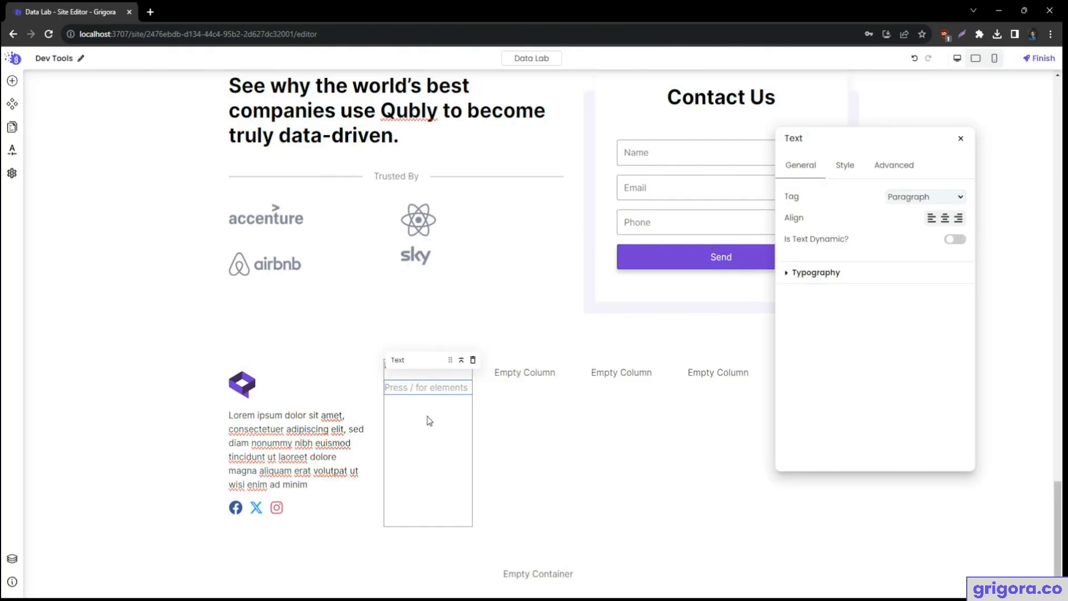
type("Connections")
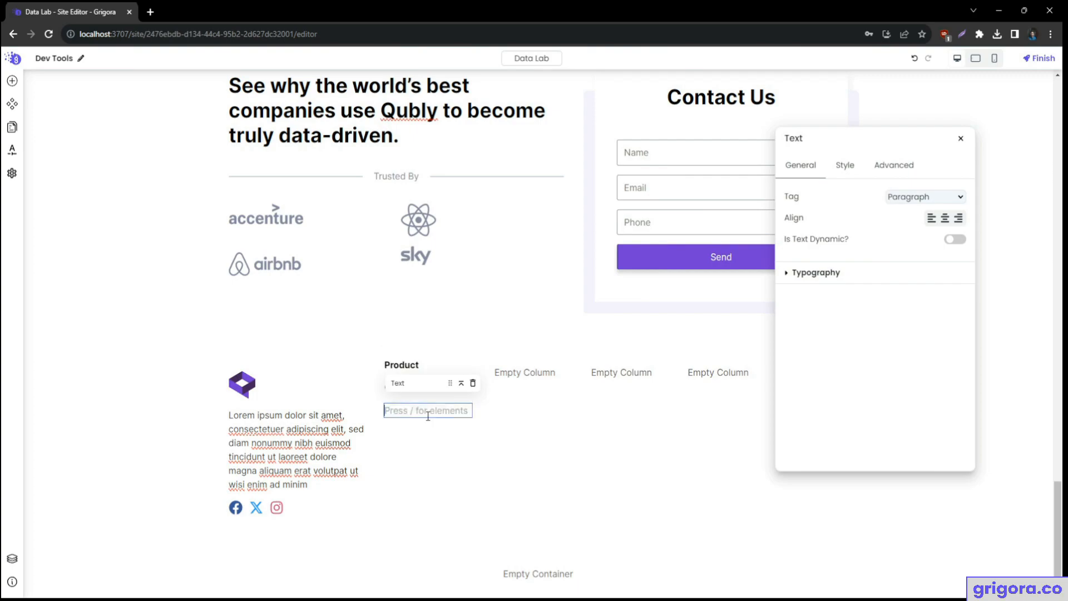
type("Protoco")
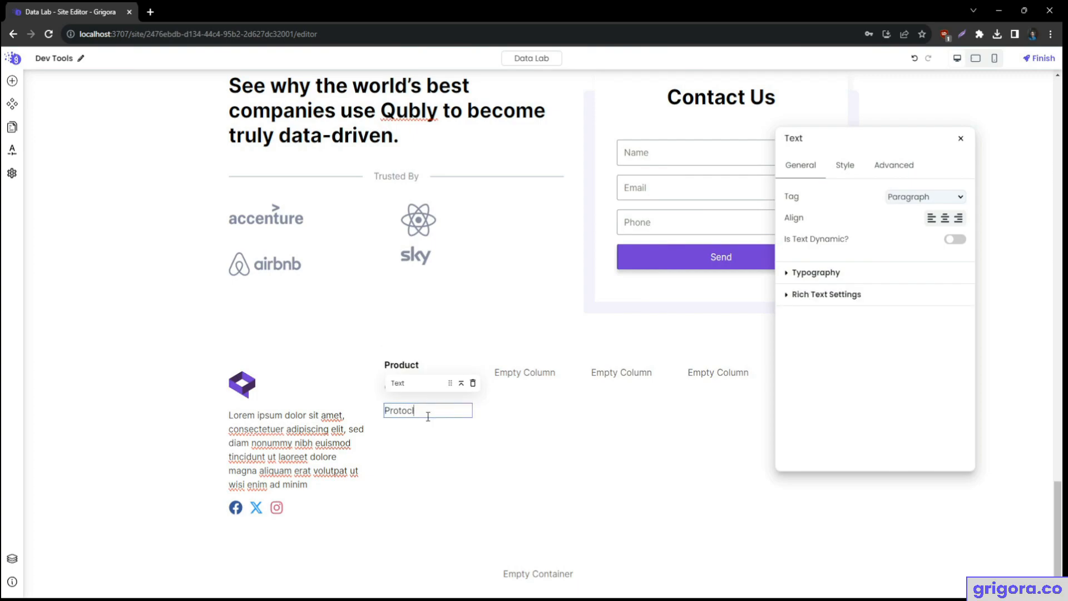
key("Return")
type("Personas")
key("Return")
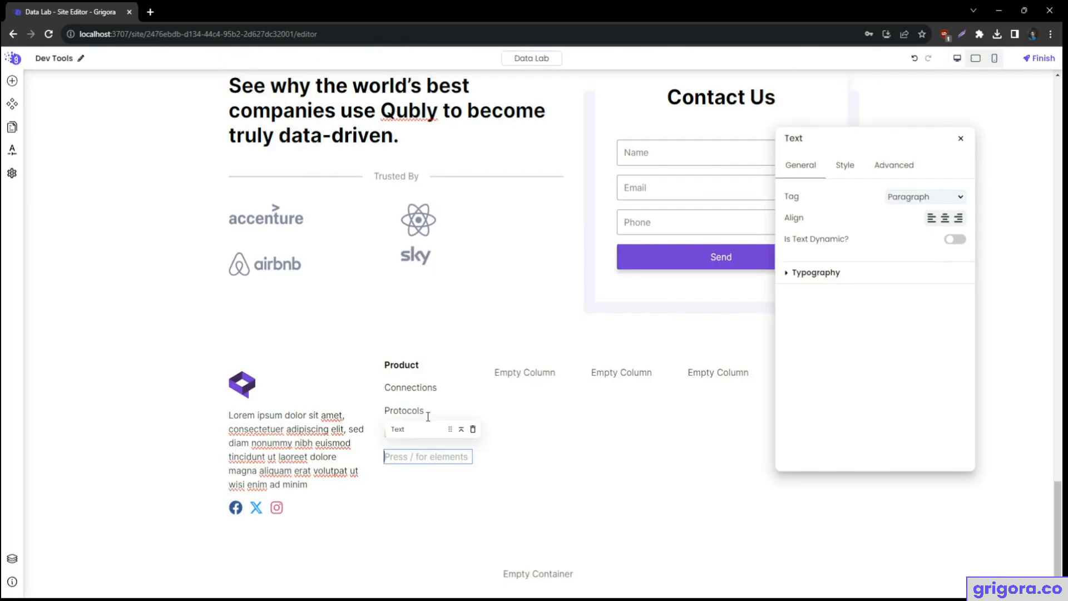
type("Catalog")
key("Return")
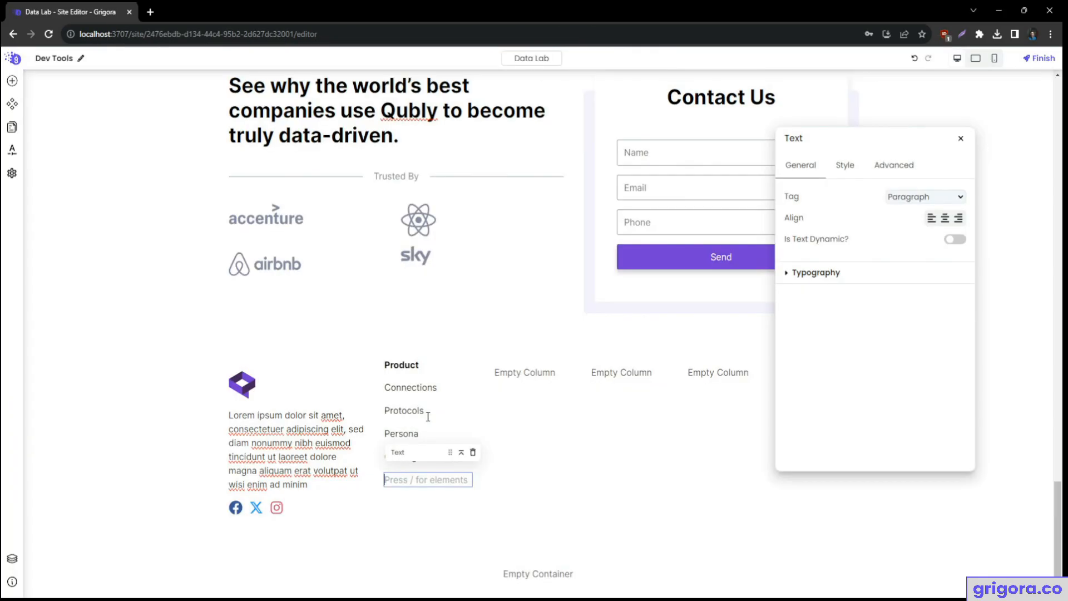
type("Security")
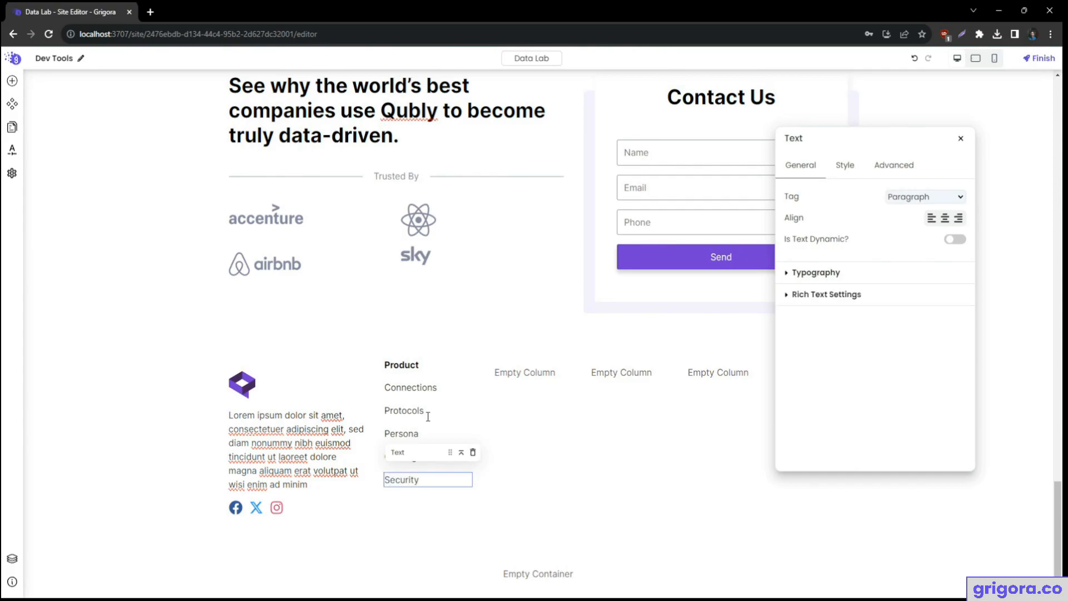
key("Return")
type("GDP")
type("R")
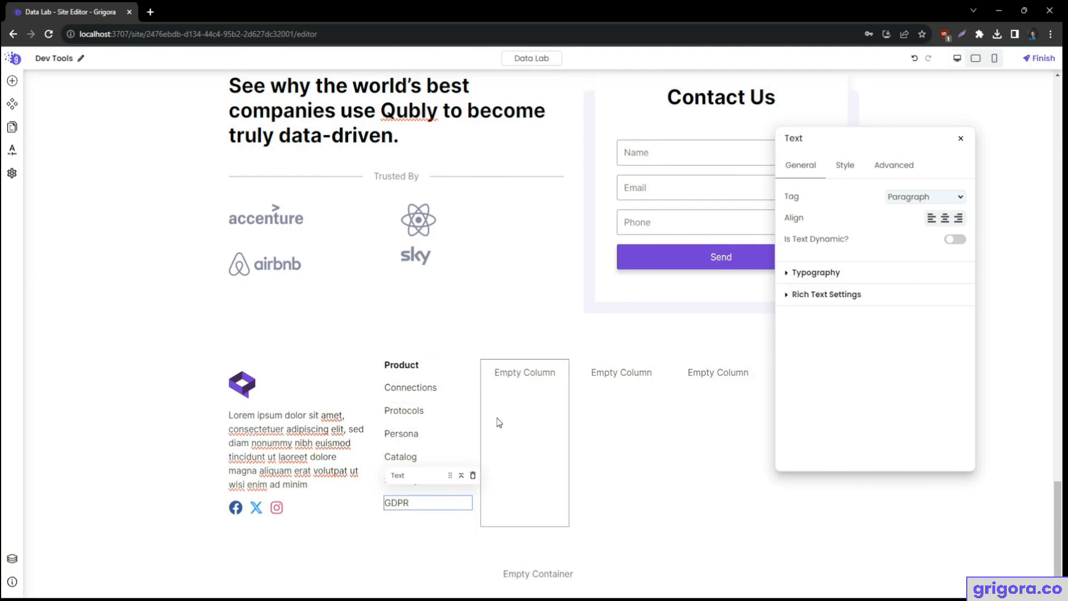
- Compare the Product links with the Figma footer, and insert the missing text line "Integrations" between Persona and Catalog
left_click(499, 423)
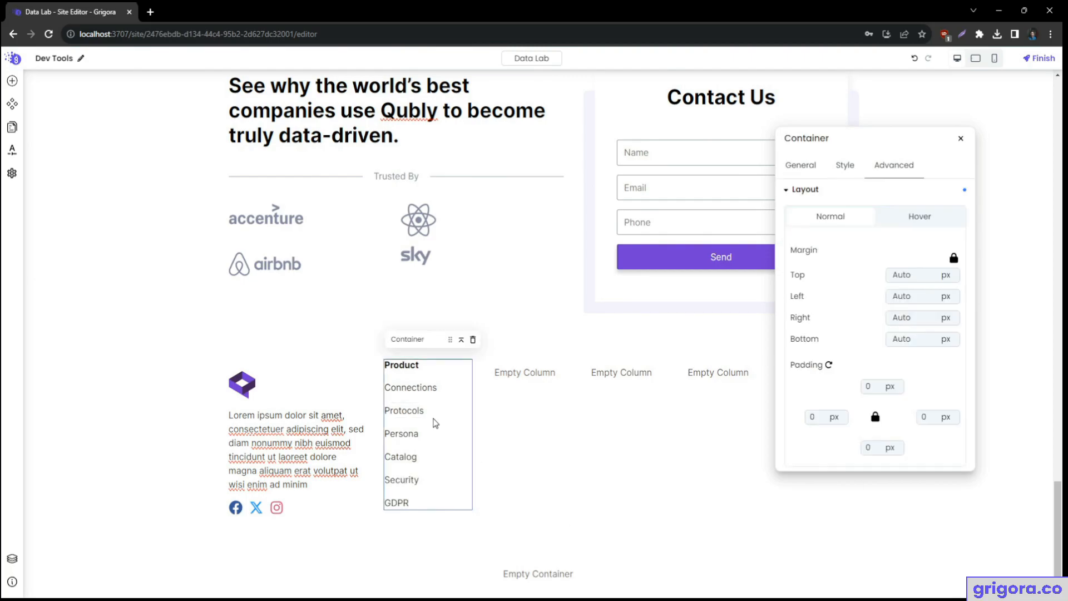
key("ctrl+minus")
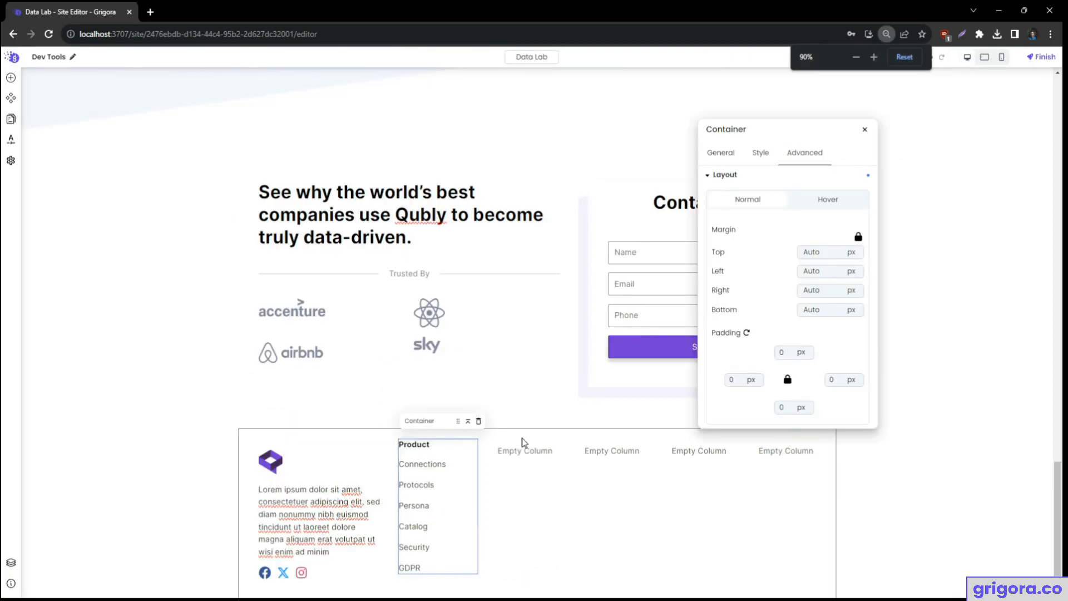
key("ctrl+plus")
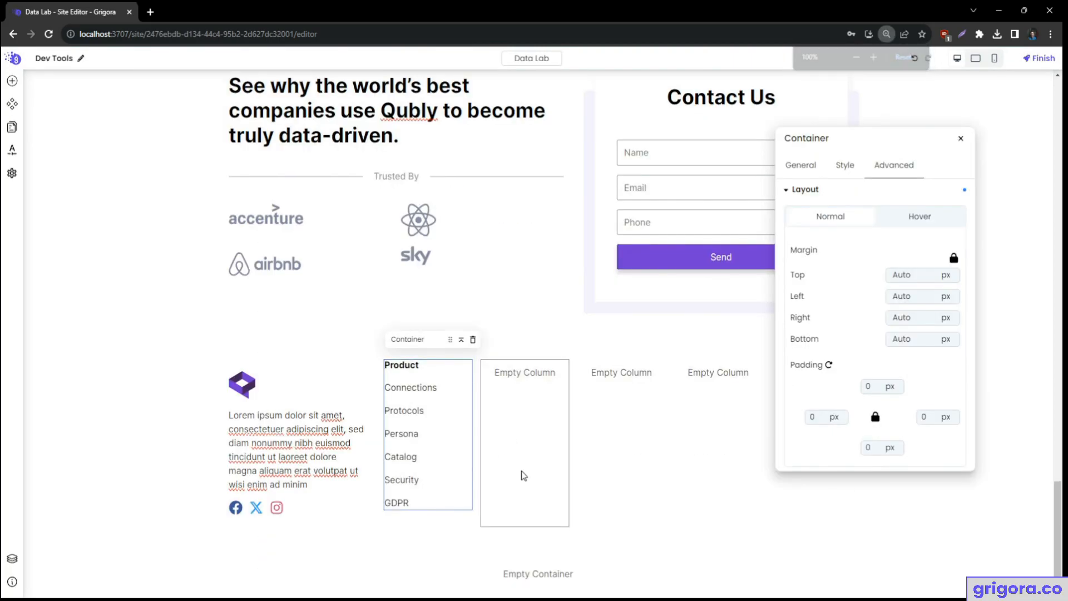
left_click(507, 408)
key("alt+Tab")
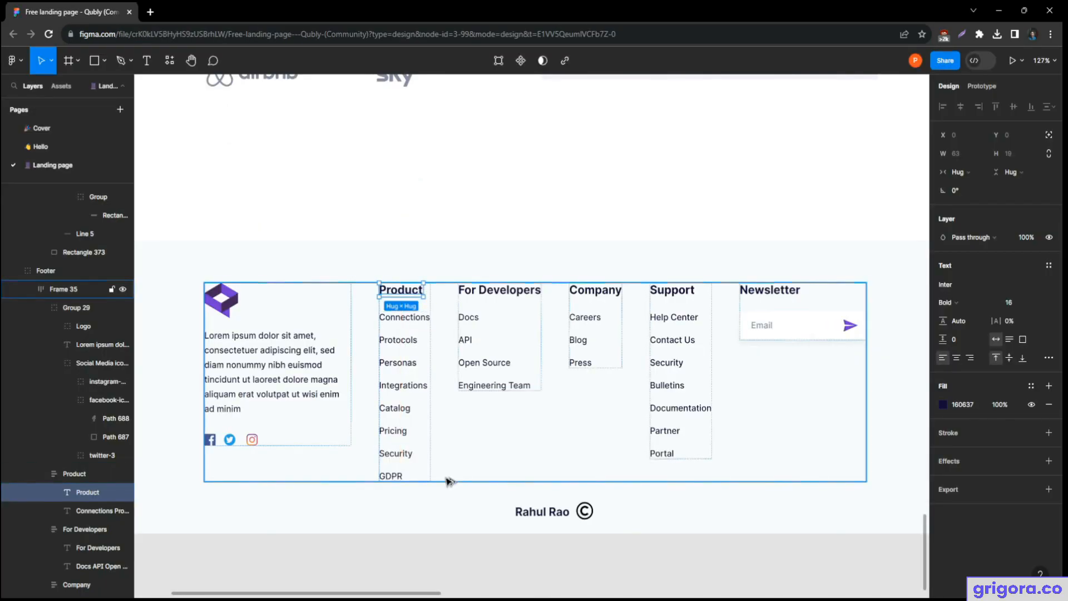
key("alt+Tab")
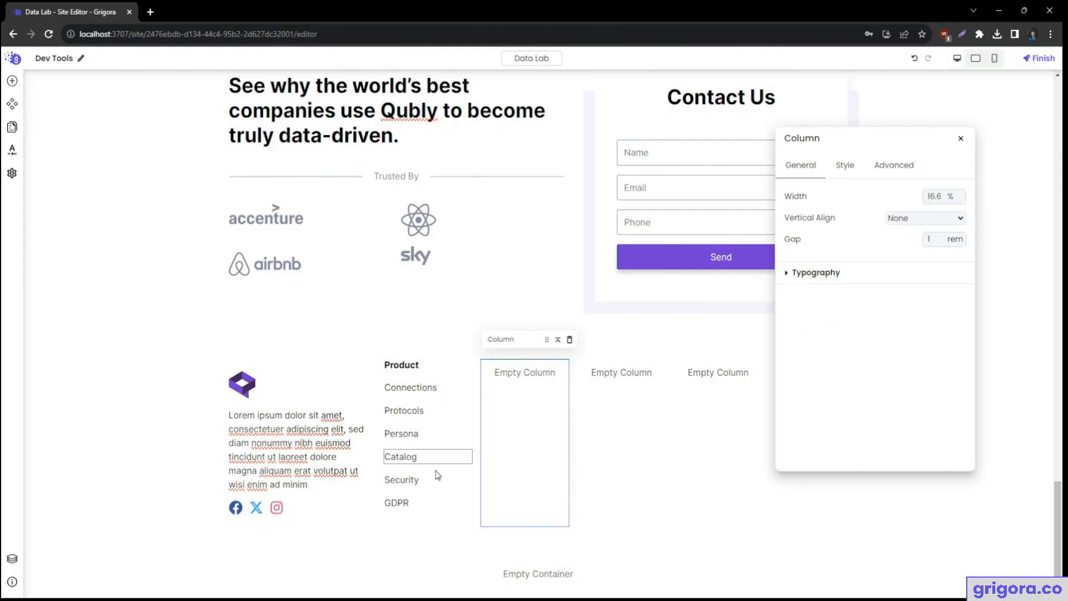
left_click(430, 433)
key("Return")
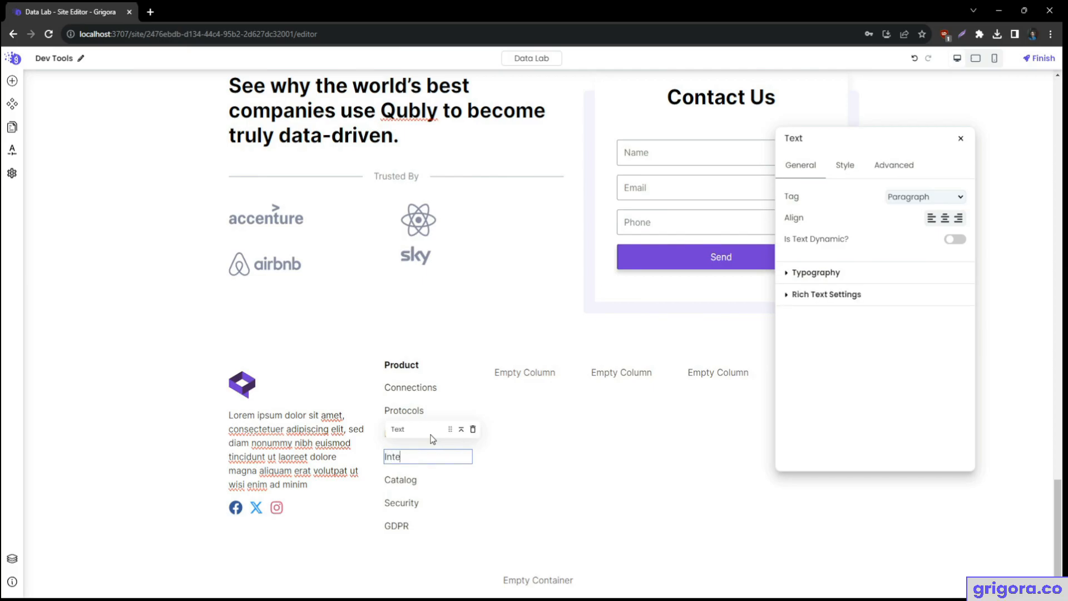
key("alt+Tab")
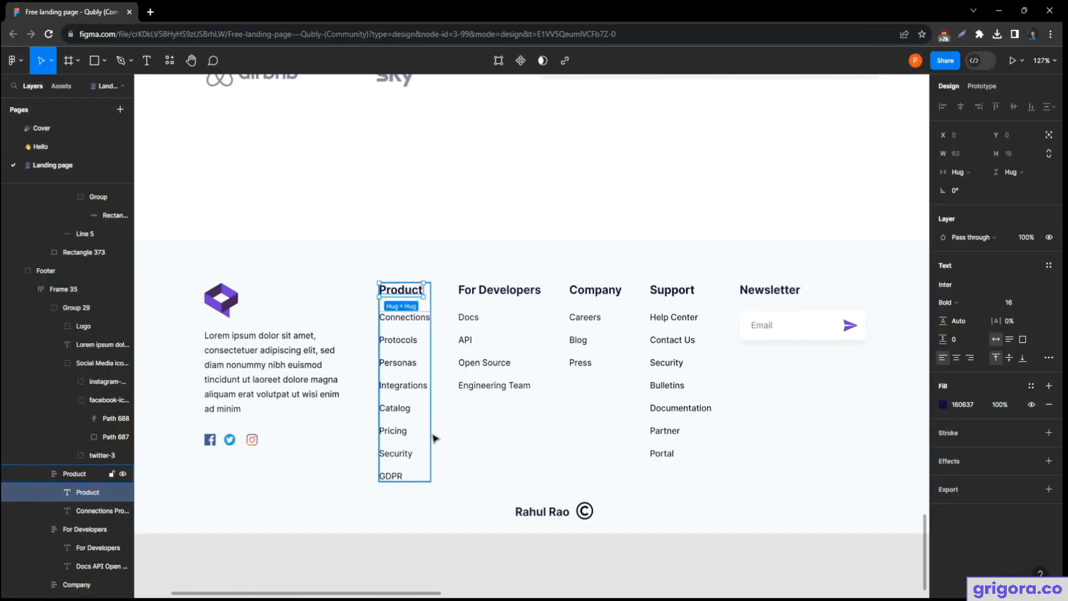
key("alt+Tab")
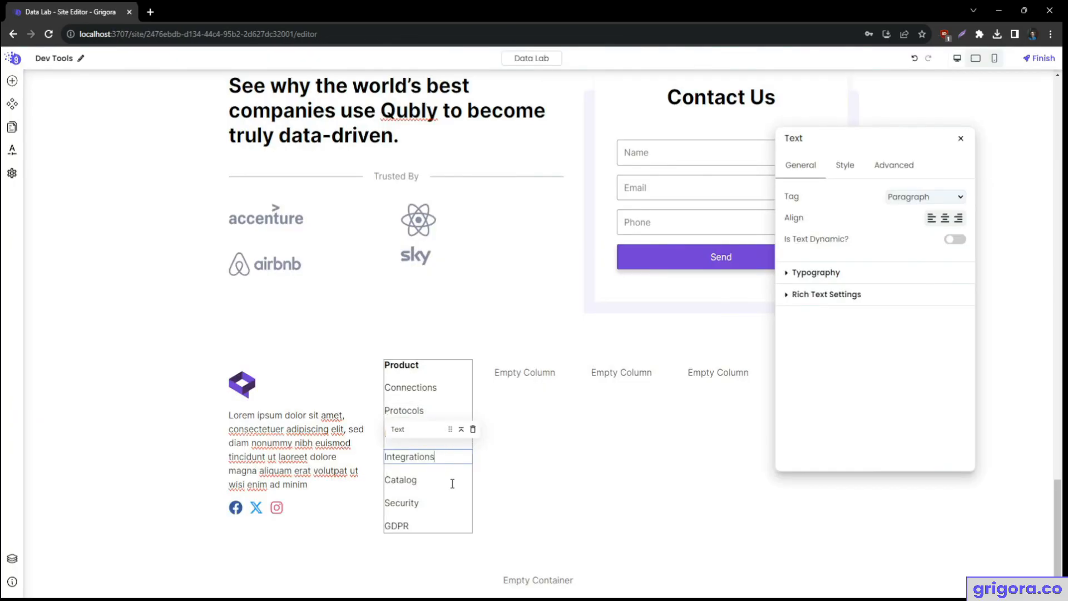
- Duplicate the footer's Product column with its heading and links to make three identical columns side by side
left_click(470, 381)
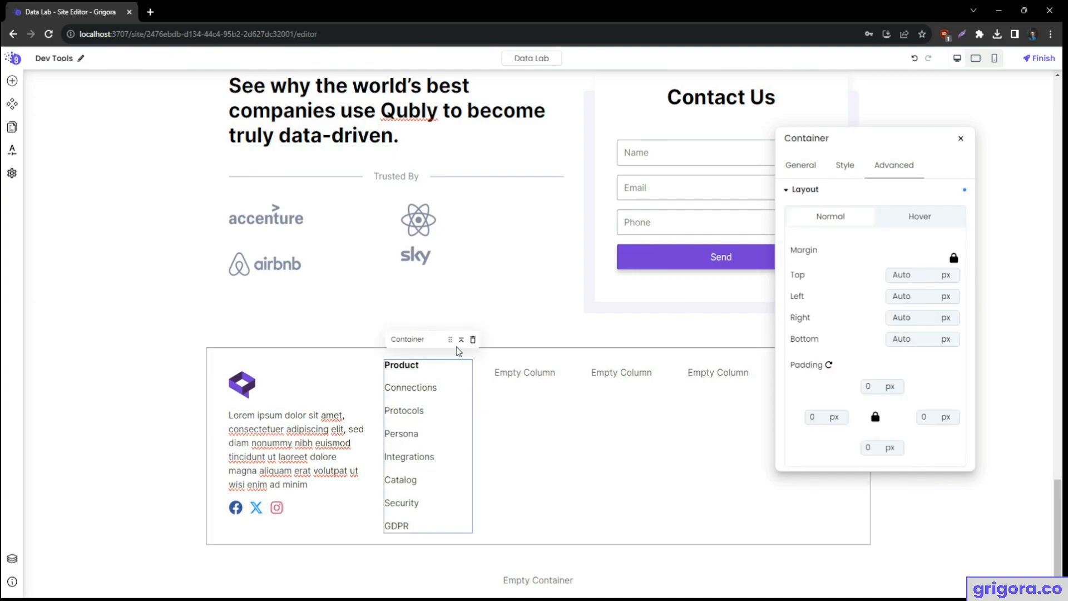
left_click(460, 356)
right_click(437, 342)
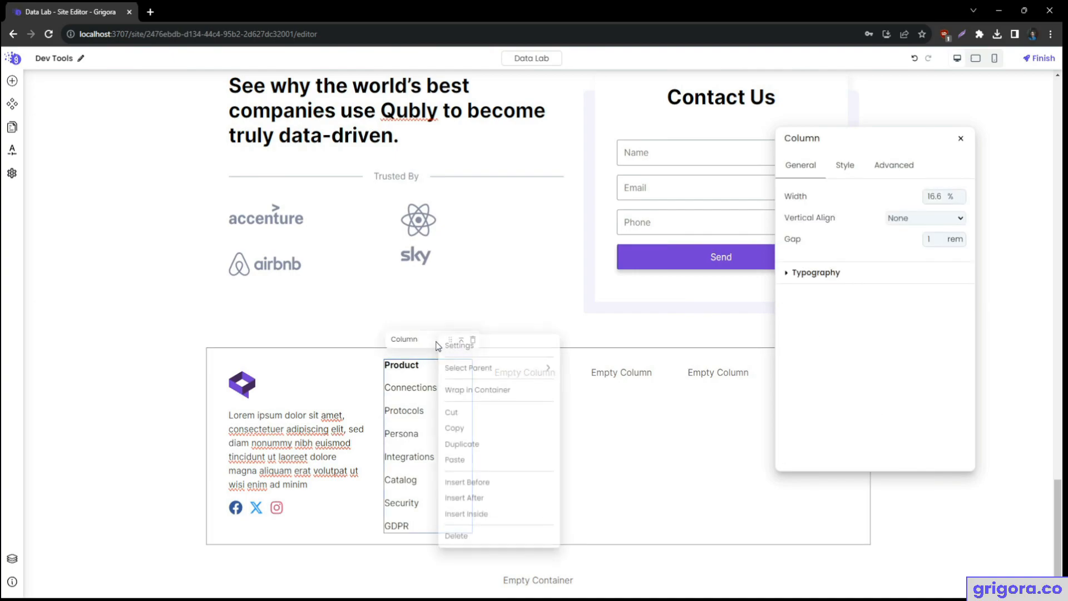
left_click(483, 443)
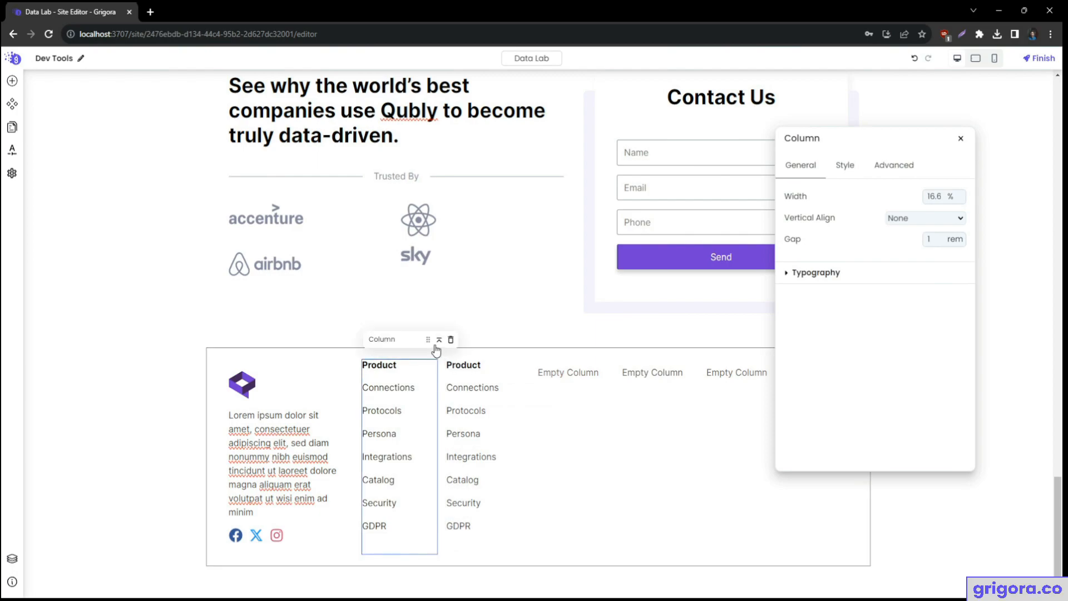
right_click(410, 339)
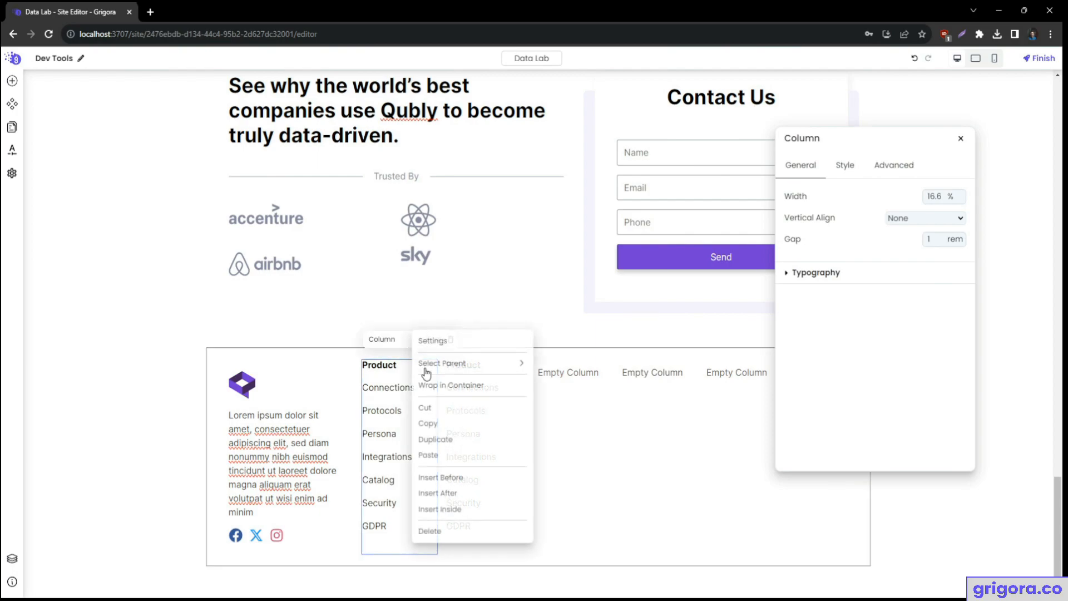
left_click(460, 438)
right_click(396, 343)
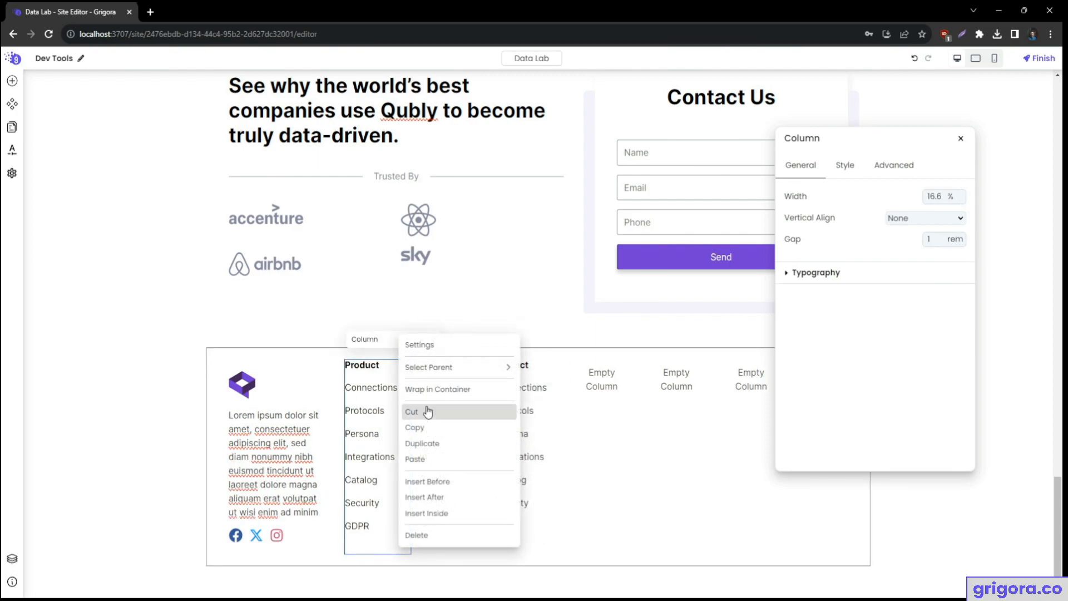
left_click(438, 444)
right_click(393, 340)
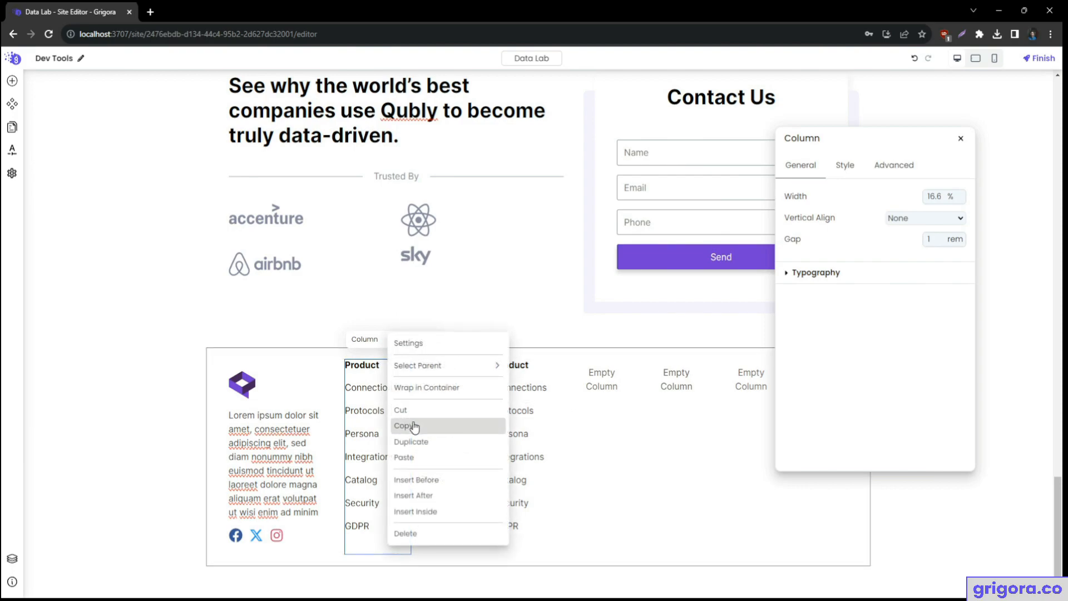
left_click(423, 441)
- Delete three of the four empty footer columns beside the Product columns, and select the container in the third Product column
left_click(626, 392)
left_click(652, 340)
left_click(676, 373)
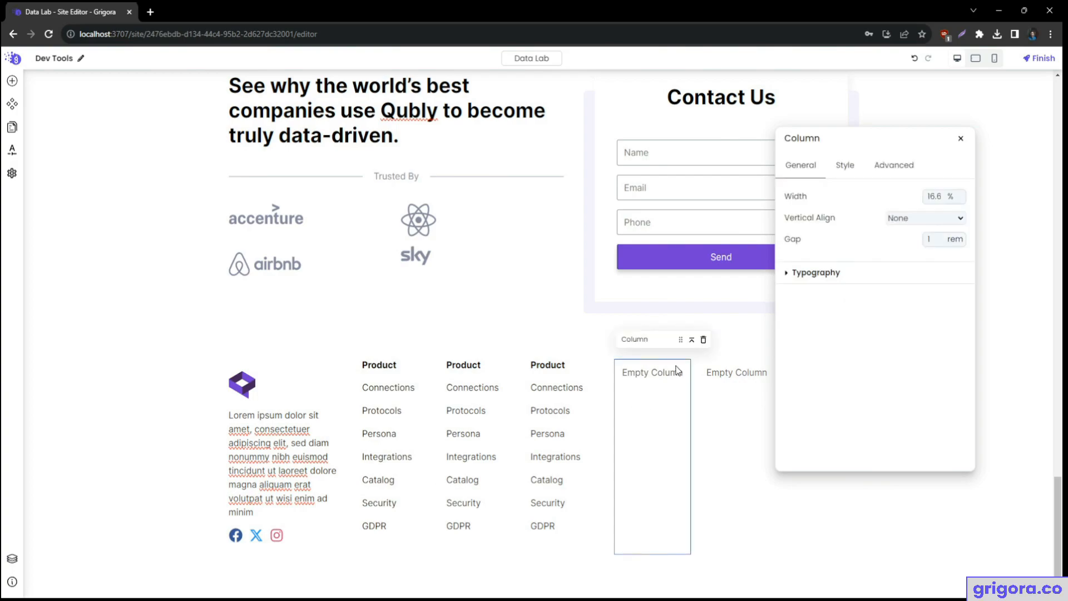
left_click(702, 338)
left_click(702, 411)
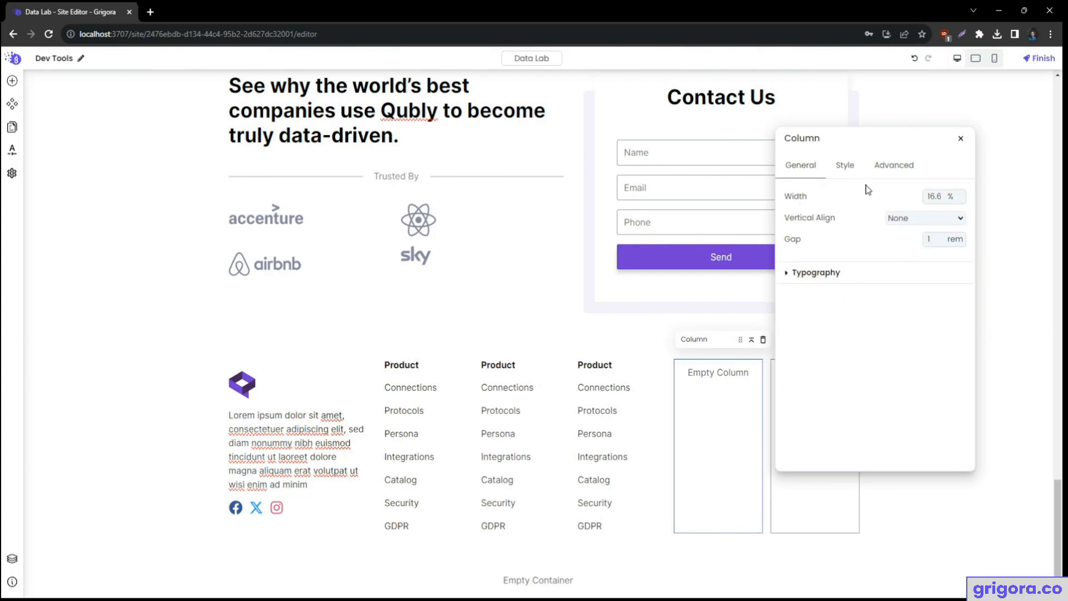
left_click_drag(853, 138, 959, 154)
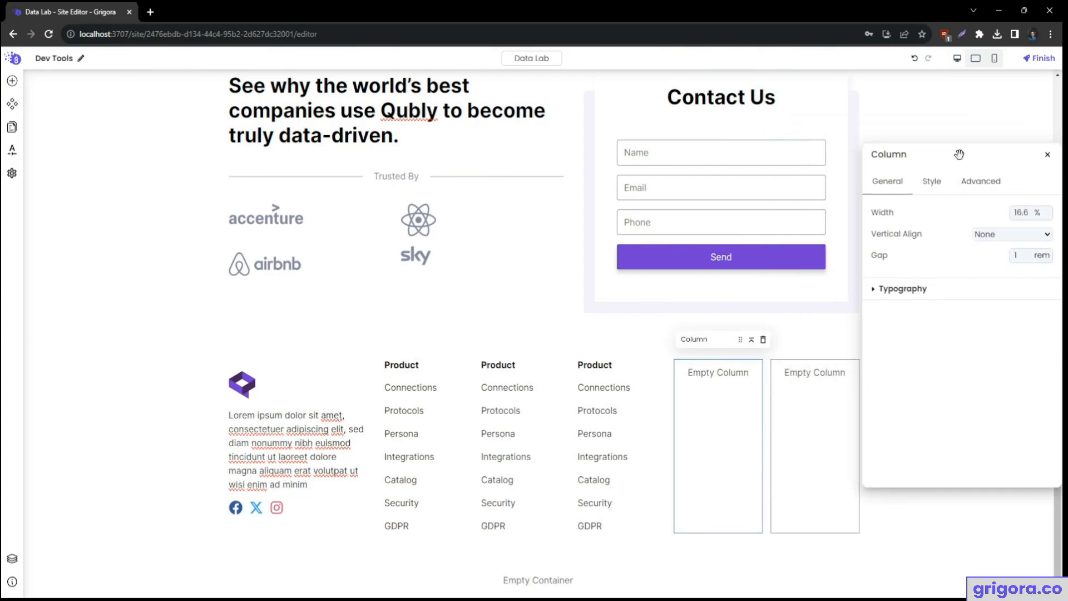
left_click(763, 339)
left_click(648, 377)
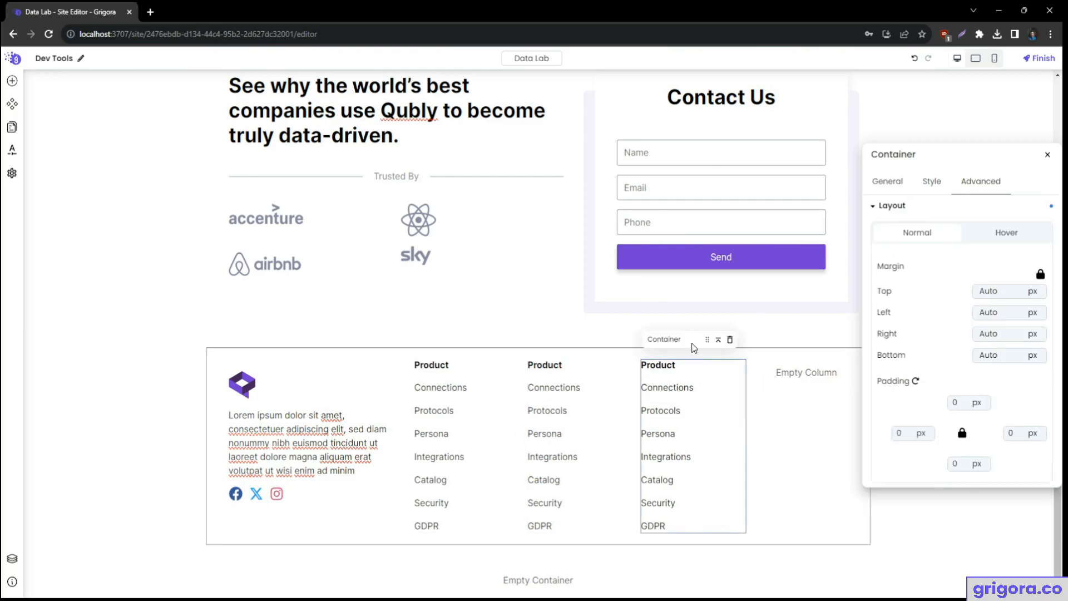
- Duplicate the third Product column in the footer to make a fourth identical column
left_click(719, 339)
right_click(686, 340)
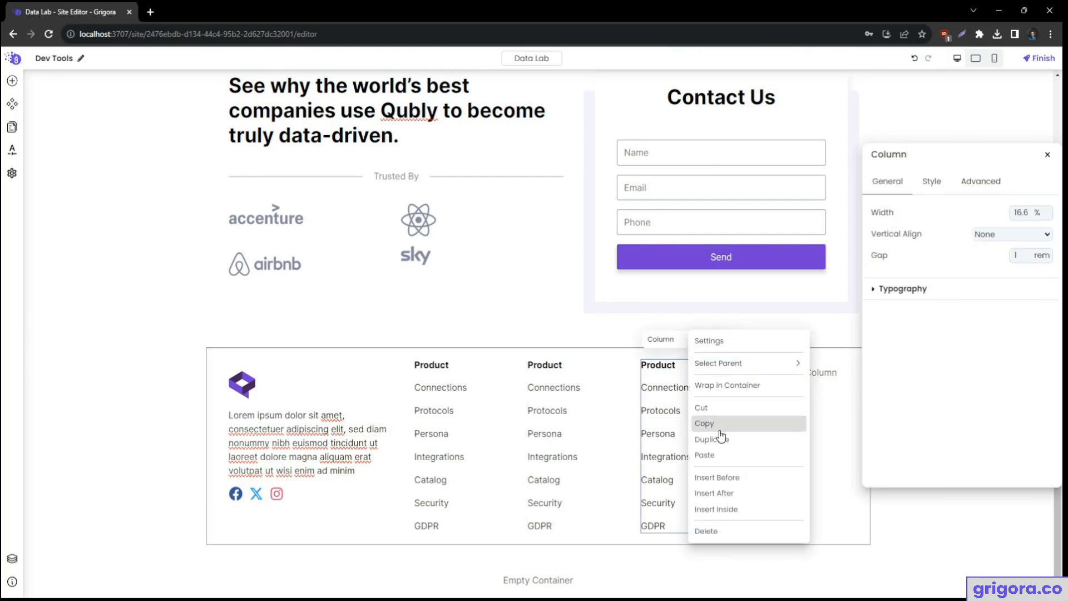
left_click(718, 442)
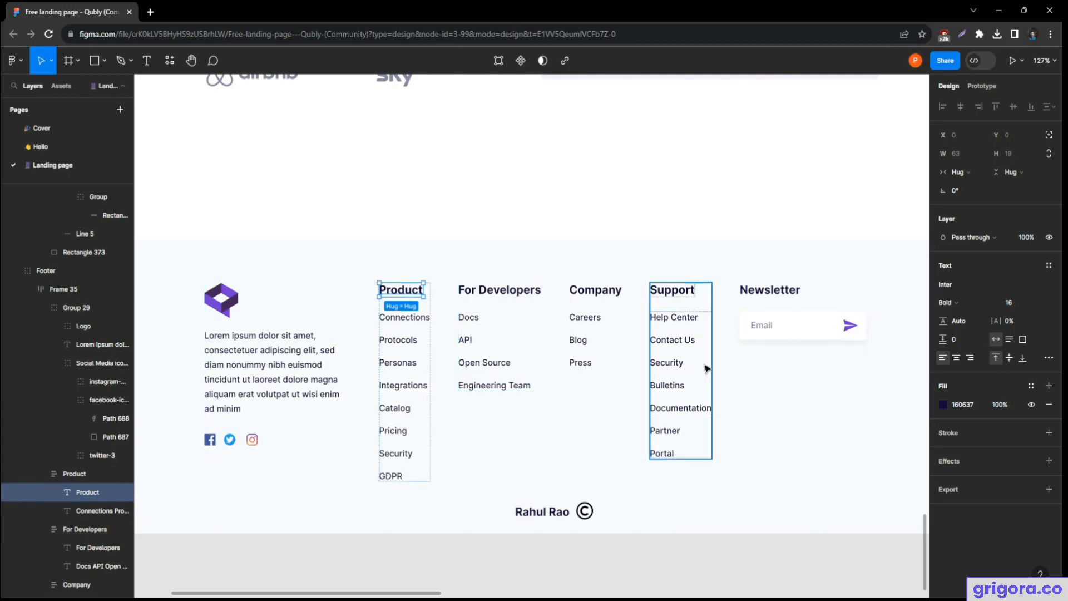
- Copy the heading "For Developers" from the Figma footer and replace the second Product column's heading with it
left_click(499, 290)
double_click(499, 290)
key("ctrl+c")
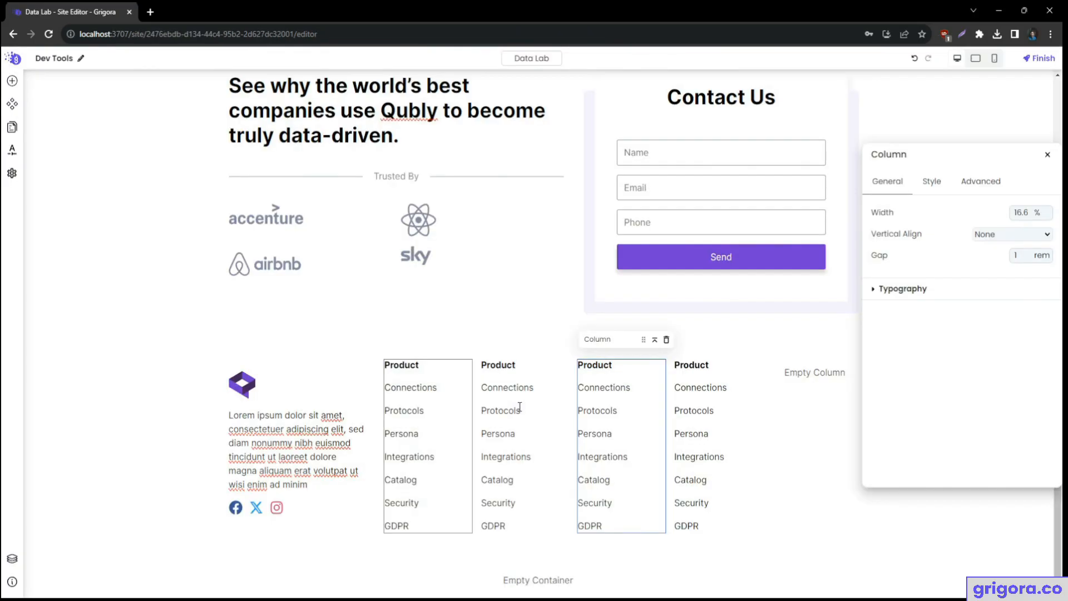
left_click(492, 365)
double_click(492, 365)
key("ctrl+v")
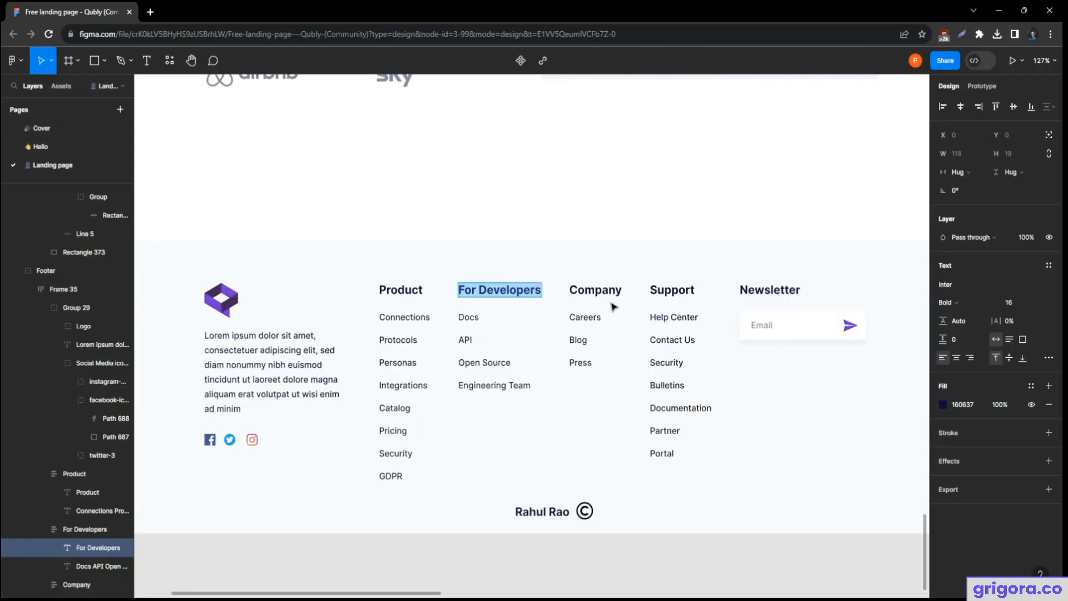
- Replace the third and fourth link columns' headings with "Company" and "Support" copied from the Figma footer
double_click(606, 291)
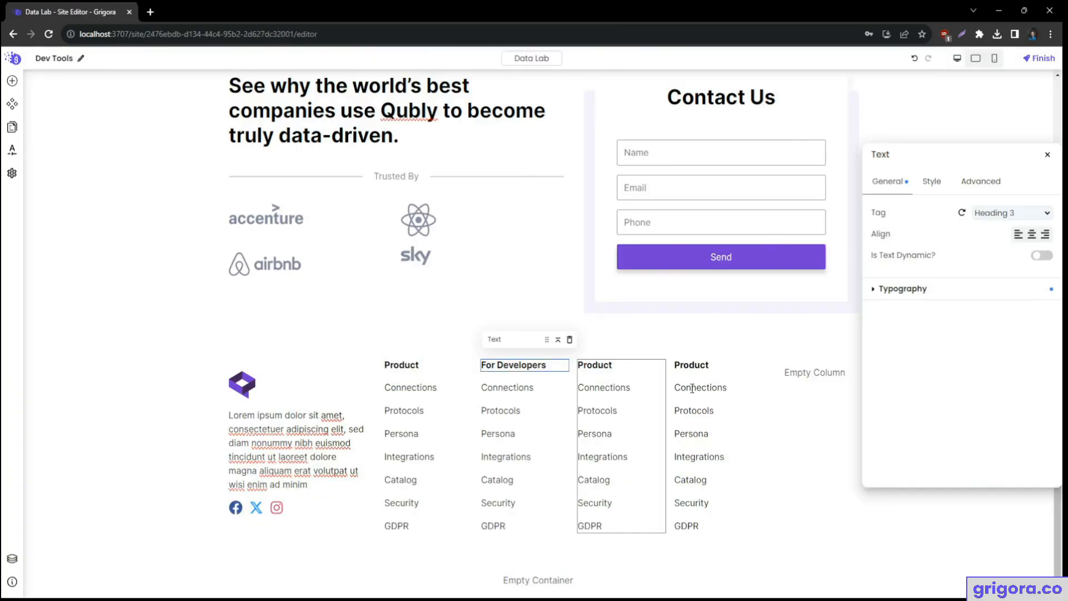
left_click(606, 364)
double_click(606, 364)
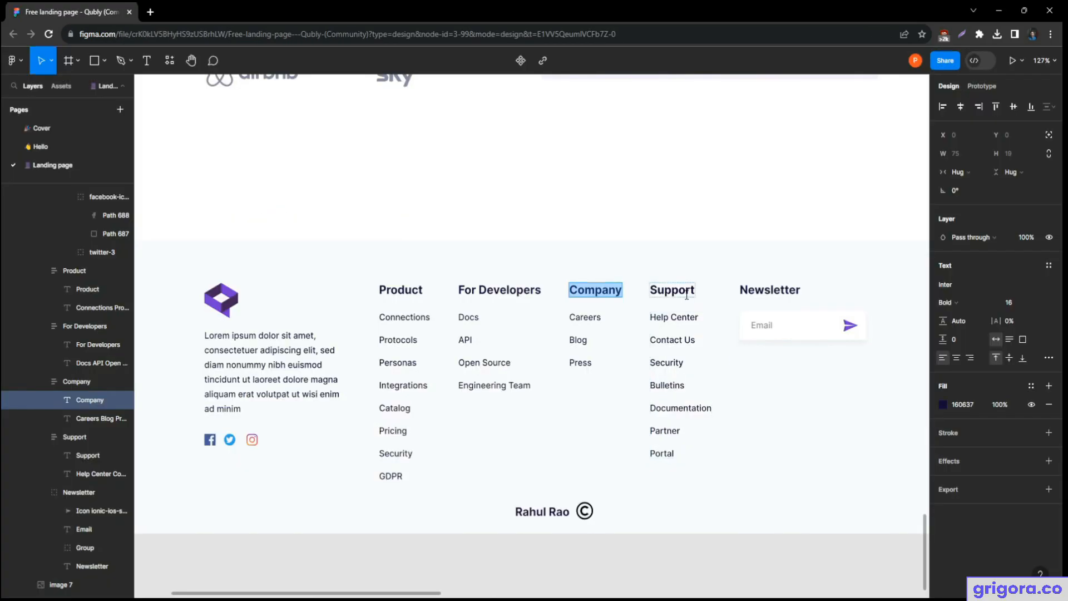
double_click(687, 292)
key("ctrl+c")
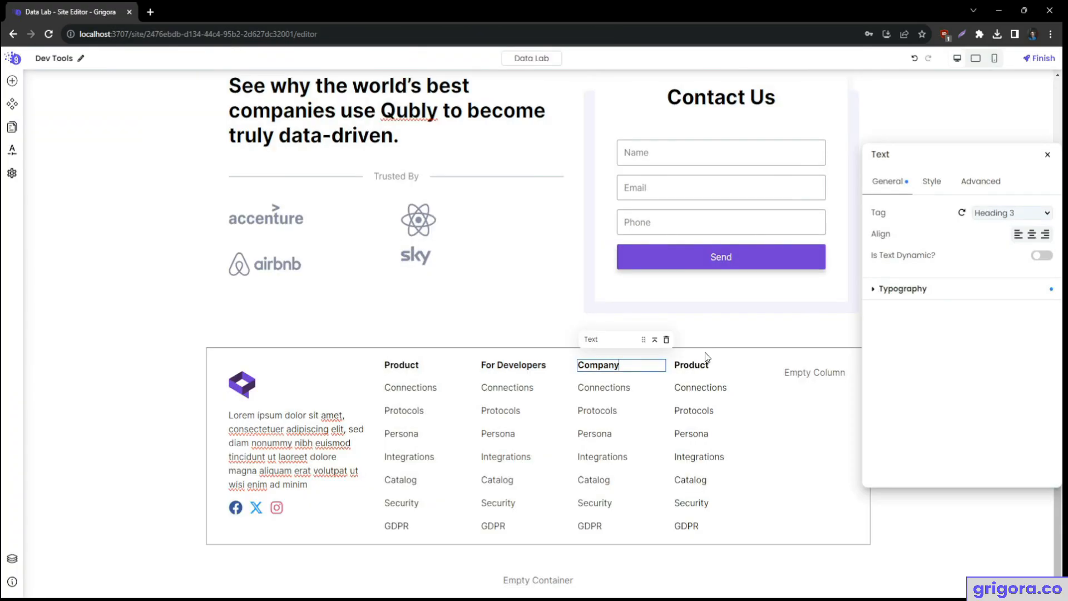
left_click(705, 352)
double_click(691, 365)
key("ctrl+v")
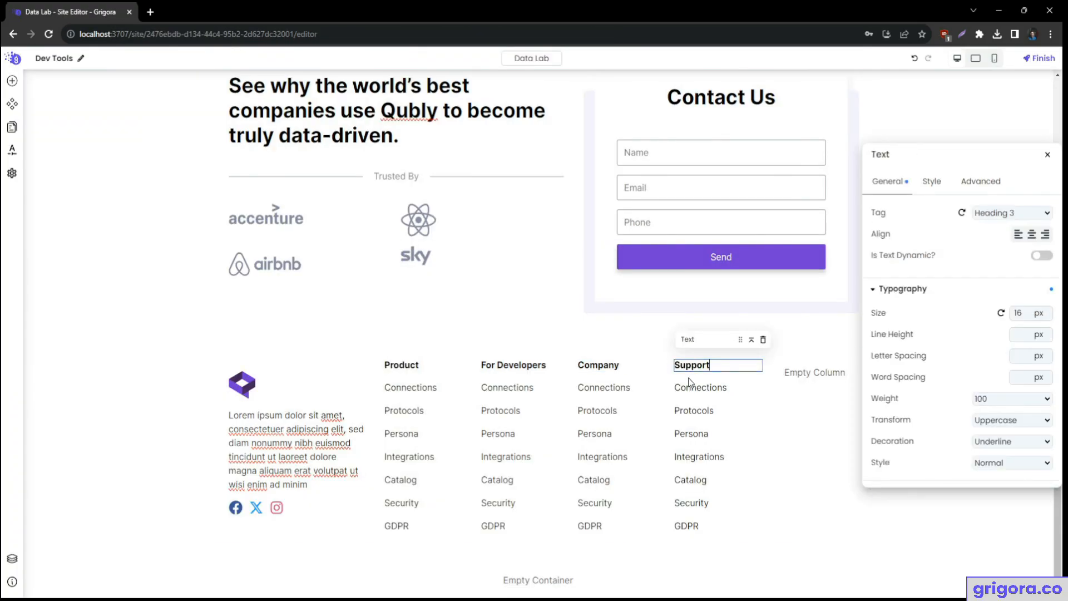
- Set the font size of the Product and For Developers headings to 18 px
left_click(398, 366)
left_click(940, 290)
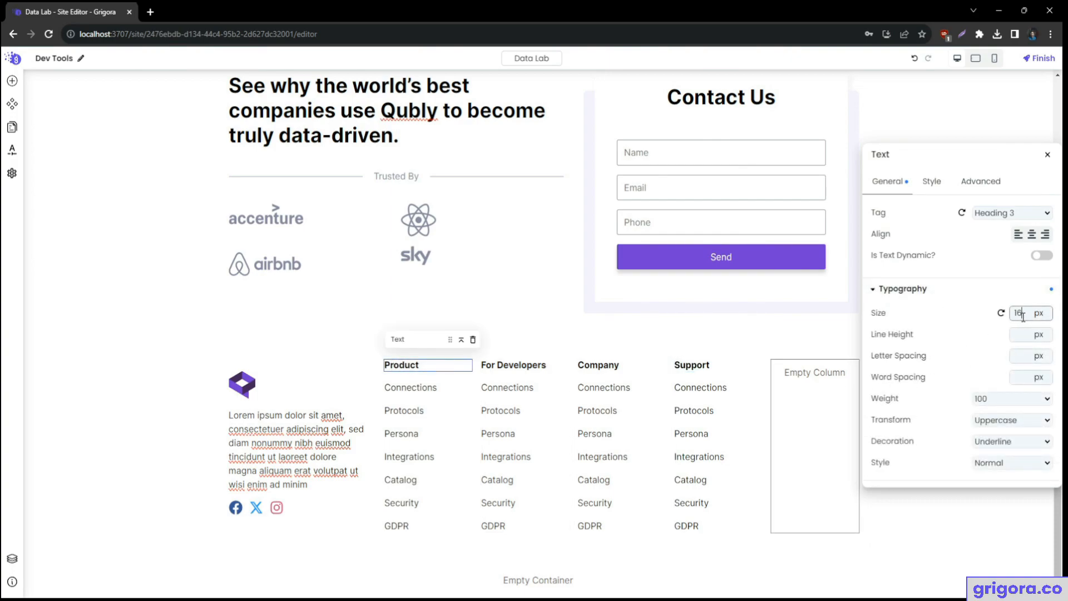
key("Up")
key("Up")
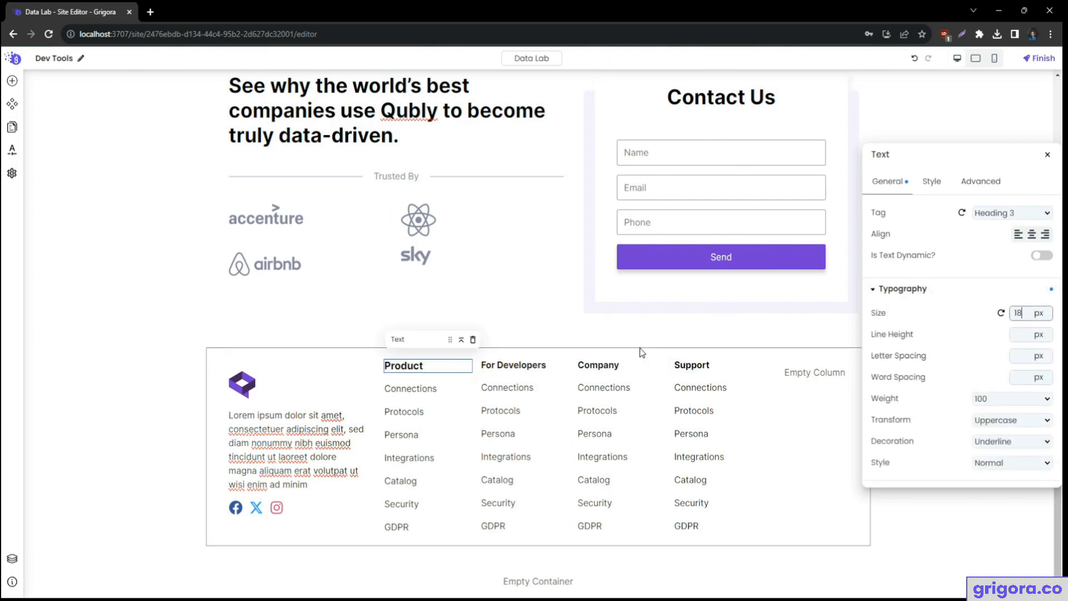
left_click(514, 364)
left_click(918, 289)
key("Up")
key("Up")
- Set the font size of the Company and Support headings to 18 px
left_click(598, 365)
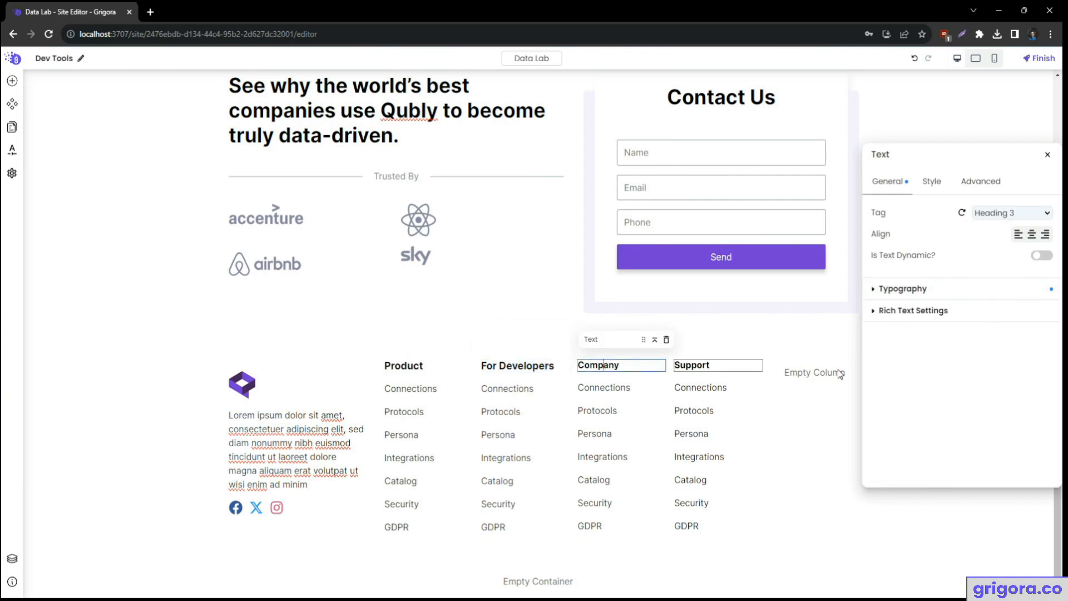
left_click(987, 297)
left_click(1028, 313)
key("Up")
key("Up")
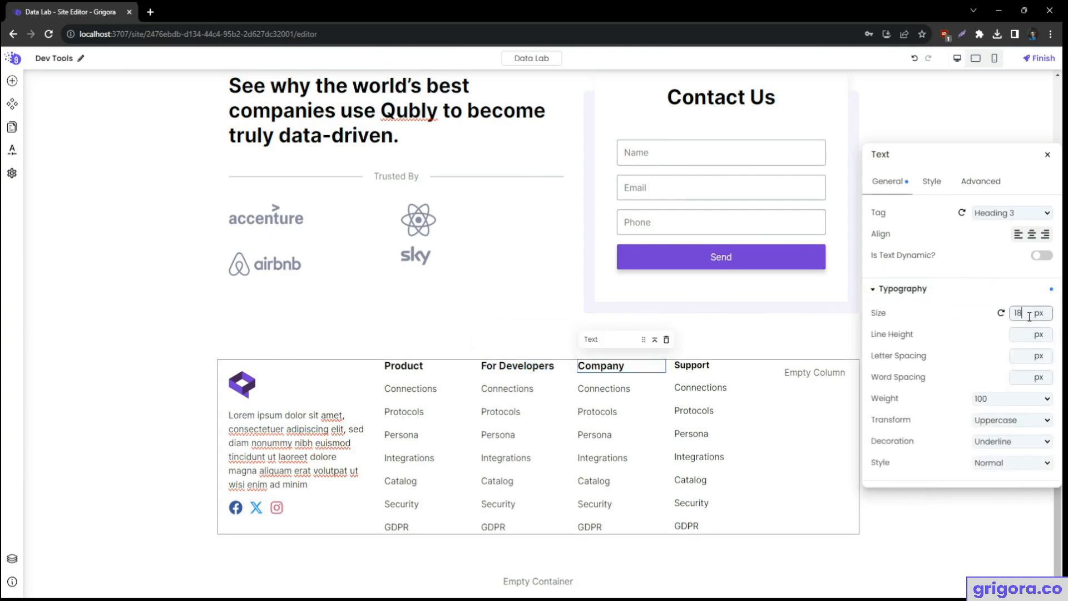
left_click(692, 365)
key("Up")
key("Up")
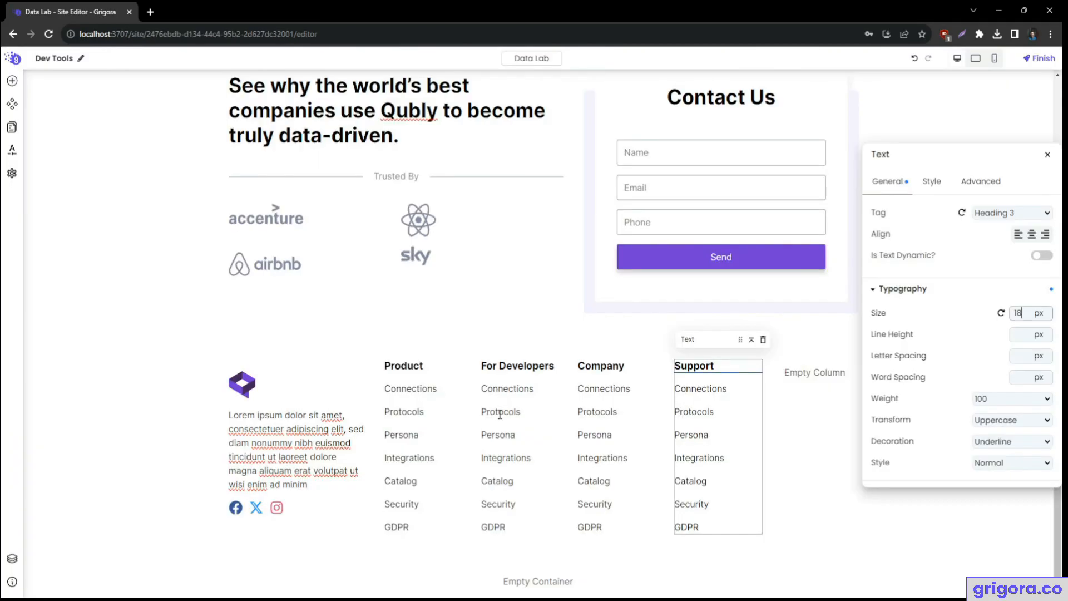
- Replace the first two links under For Developers with "Docs" and "API"
left_click(500, 388)
double_click(501, 388)
type("Docs")
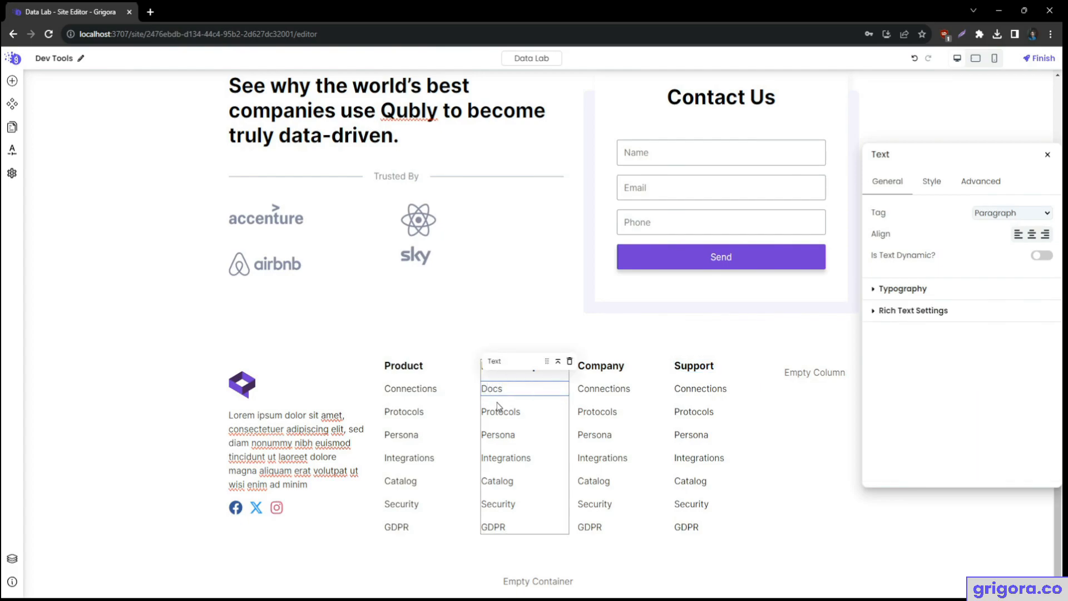
double_click(501, 410)
type("A")
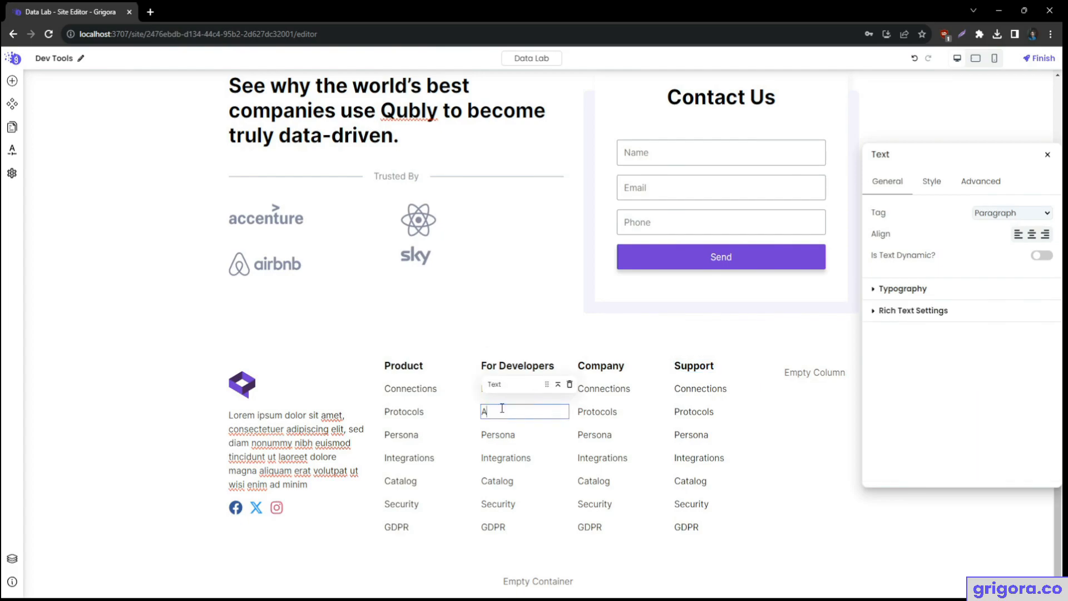
type("PI")
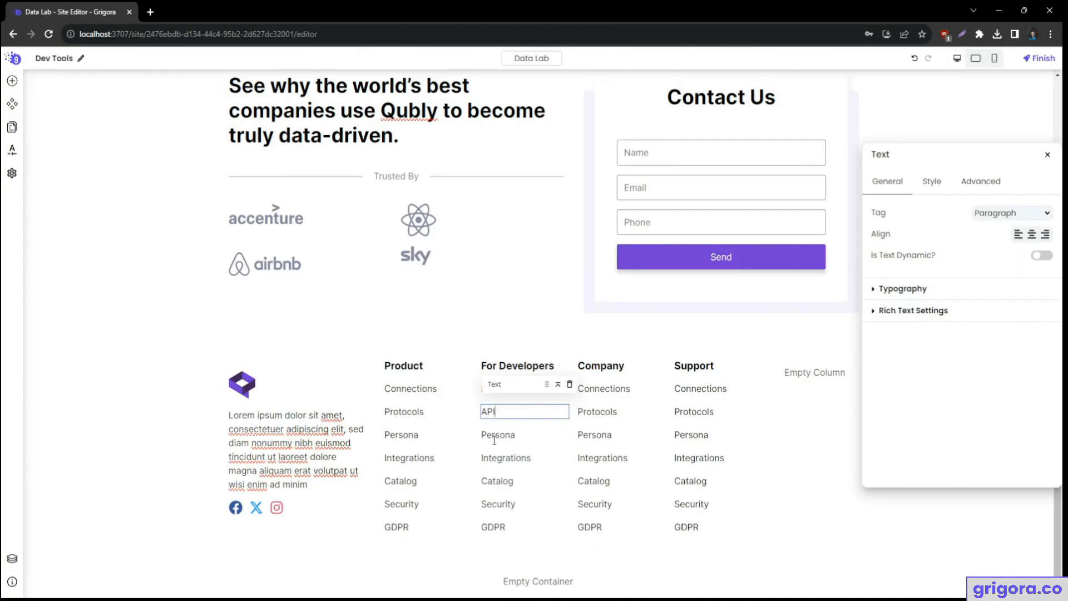
- Replace Persona and Integrations under For Developers with "Open Source" and "Engineering Team", checking the wording in the Figma footer
left_click(500, 435)
double_click(499, 435)
type("Open Source")
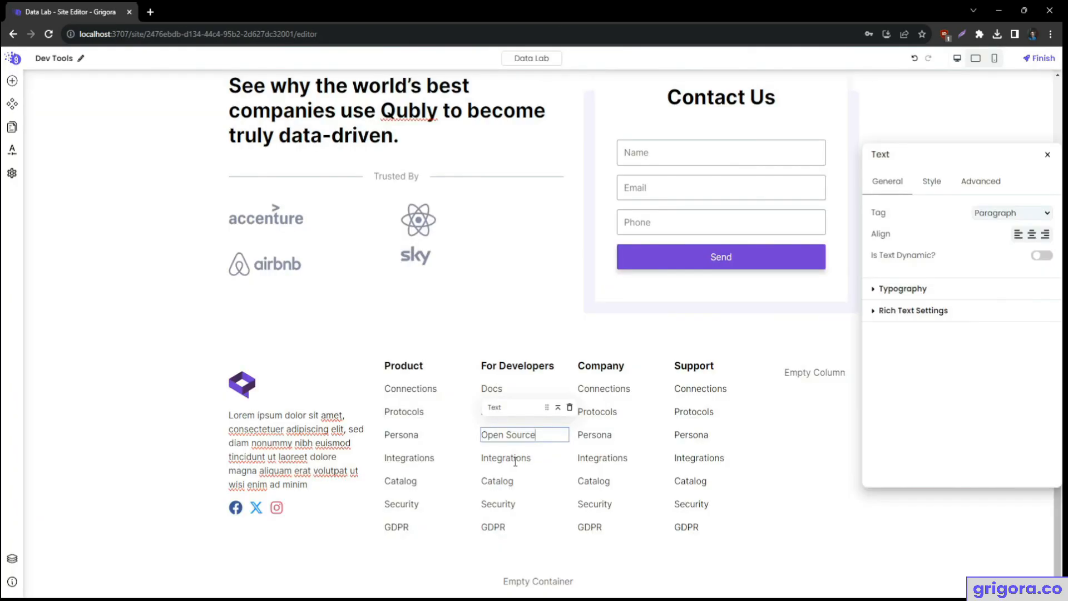
double_click(512, 458)
type("E")
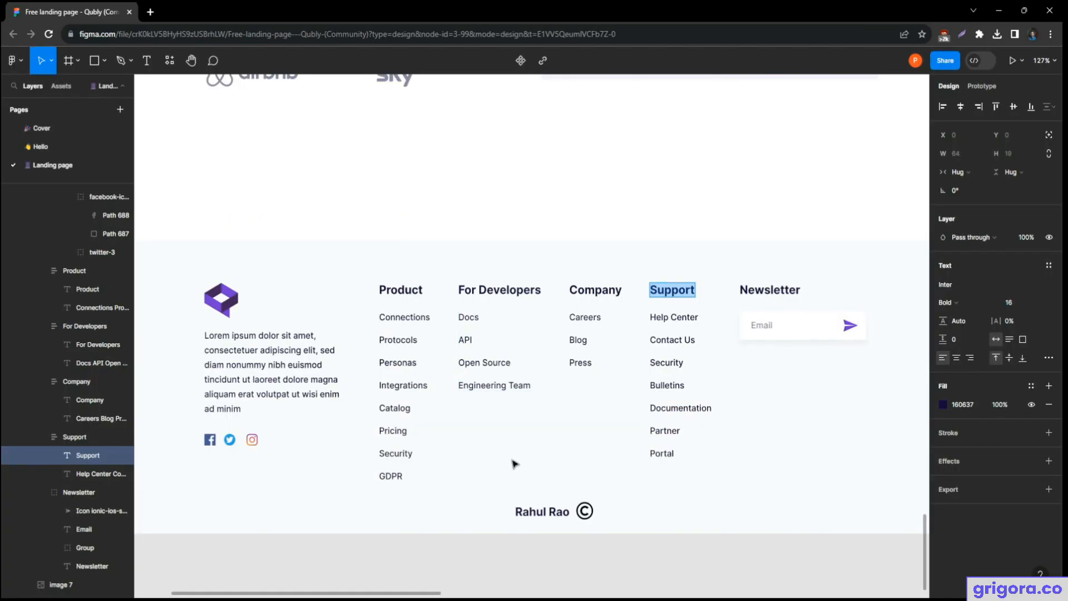
type("ngineering Team")
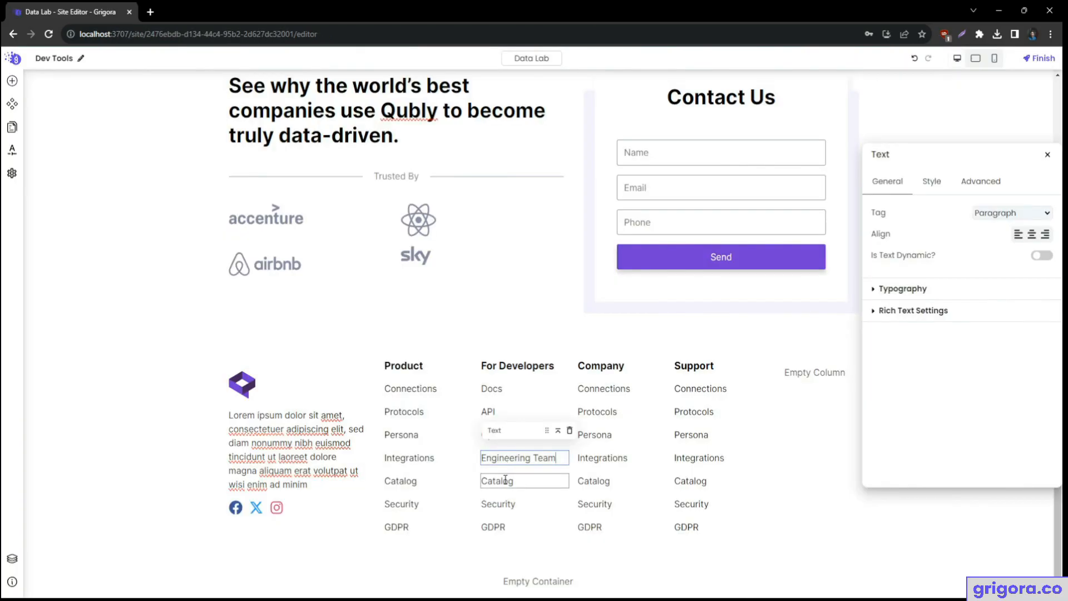
- Delete the leftover Catalog, Security and GDPR links from the For Developers column
left_click(500, 480)
left_click(569, 453)
left_click(520, 482)
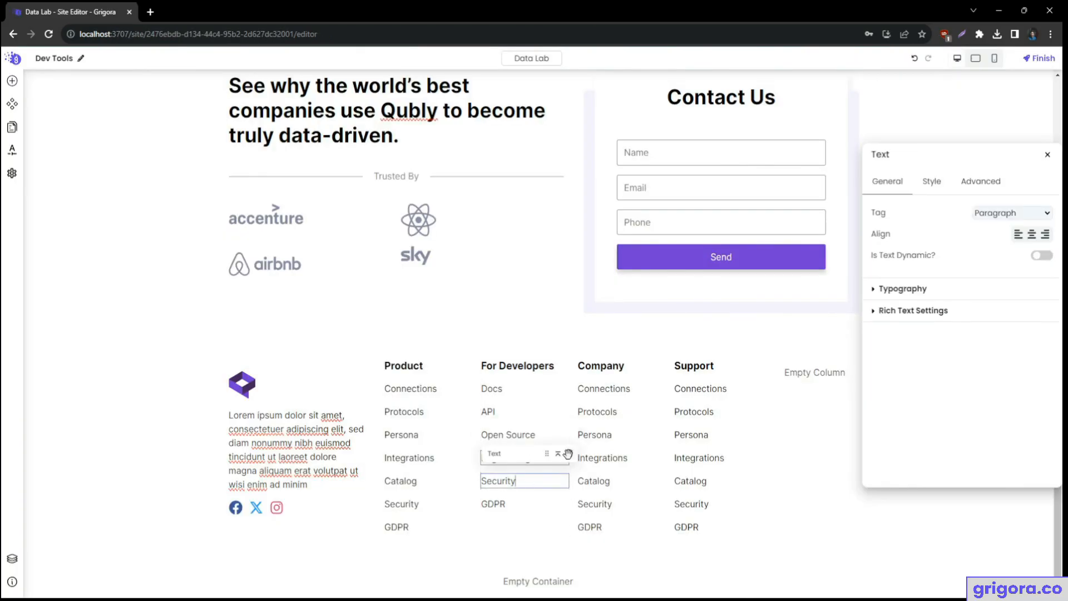
left_click(569, 453)
left_click(536, 483)
left_click(573, 453)
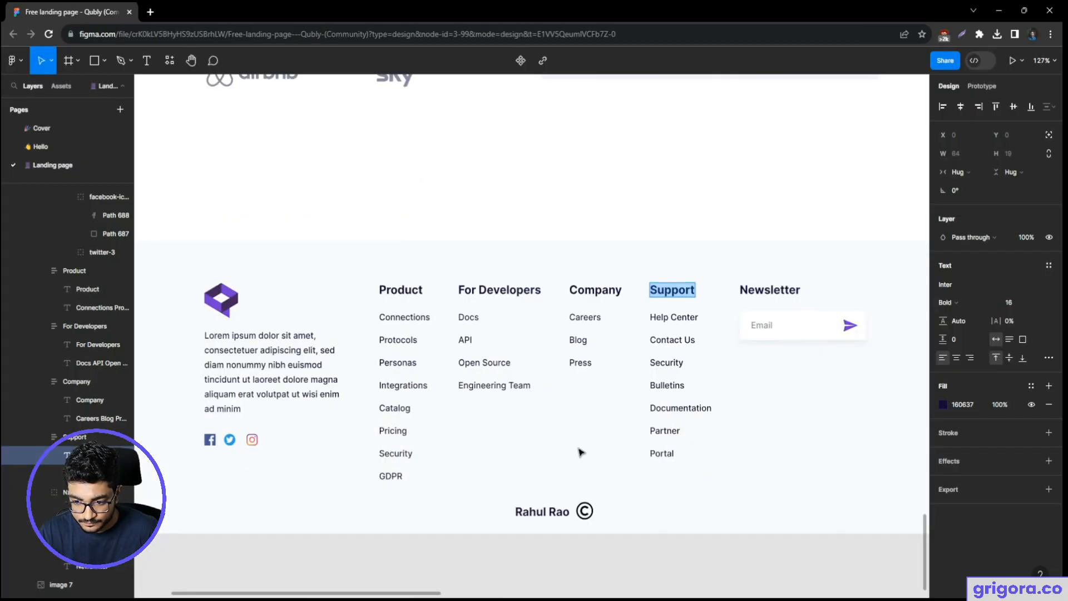
- Copy "Careers" from the Figma footer and replace the first link under Company with it
key("alt+Tab")
double_click(590, 294)
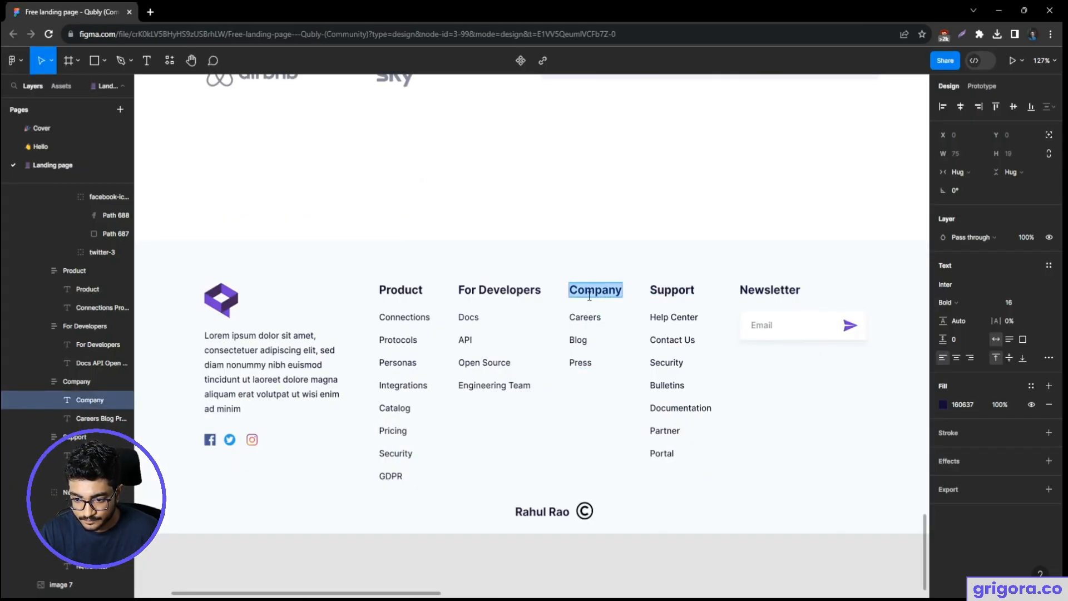
key("alt+Tab")
key("alt+Tab")
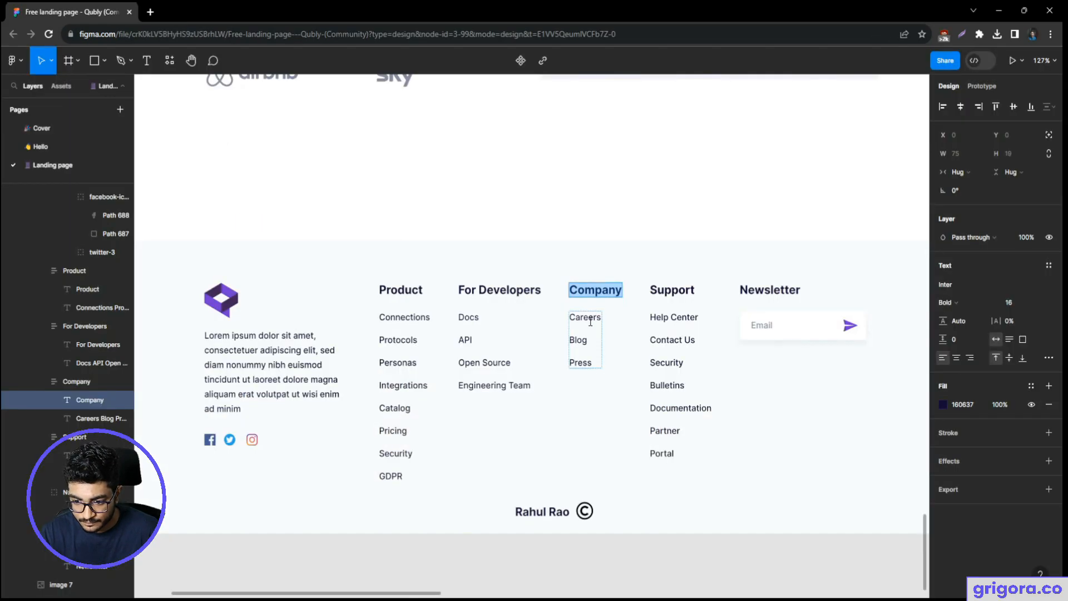
double_click(590, 321)
key("ctrl+c")
key("alt+Tab")
double_click(596, 389)
key("ctrl+v")
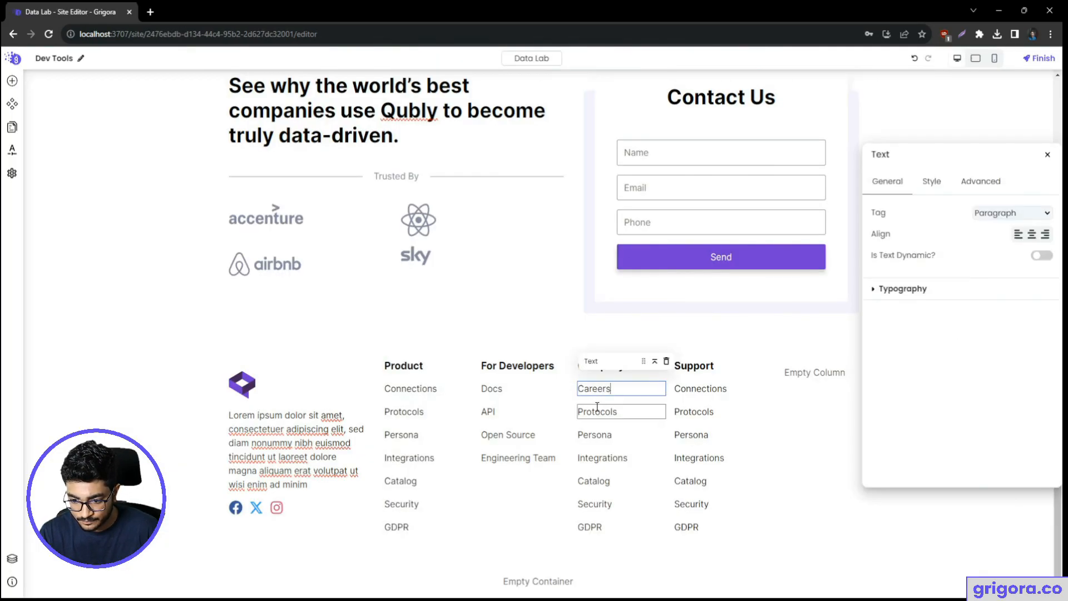
- Replace Protocols and Persona under Company with "Blog" and "Press" copied from the Figma footer
key("alt+Tab")
double_click(580, 341)
key("alt+Tab")
double_click(597, 412)
key("ctrl+v")
key("alt+Tab")
double_click(580, 362)
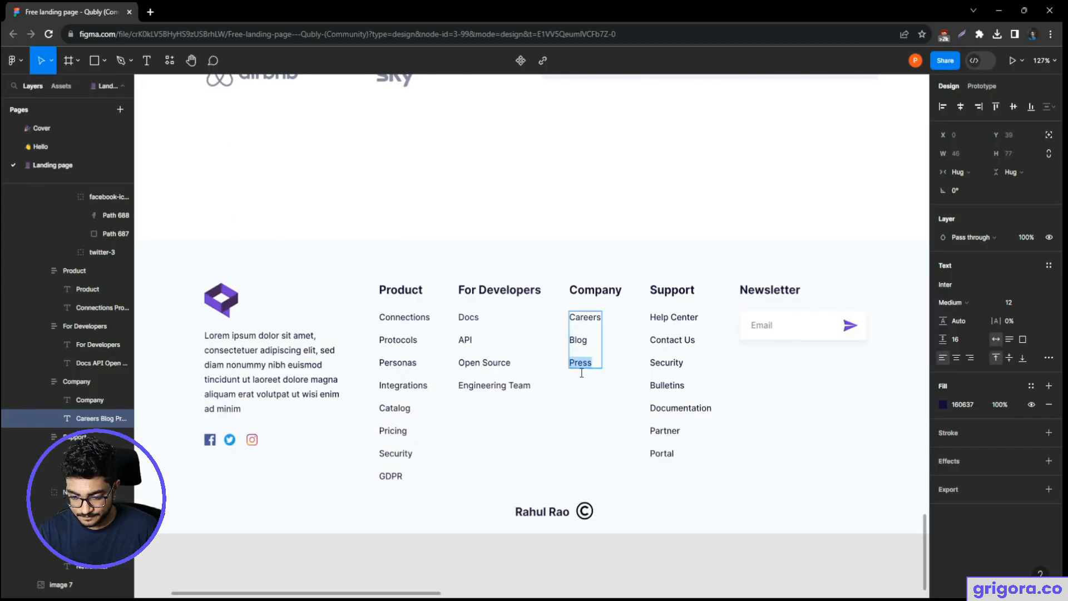
key("ctrl+c")
key("alt+Tab")
double_click(595, 434)
key("ctrl+v")
- Delete the leftover Integrations, Catalog, Security and GDPR links from the Company column
left_click(606, 458)
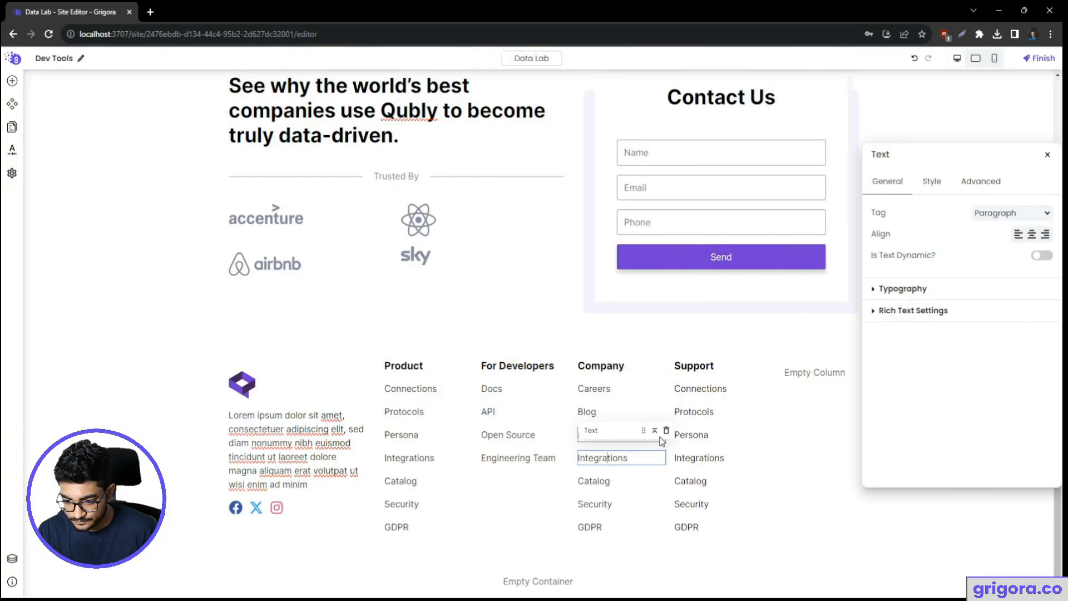
left_click(666, 430)
left_click(619, 457)
left_click(666, 431)
left_click(631, 457)
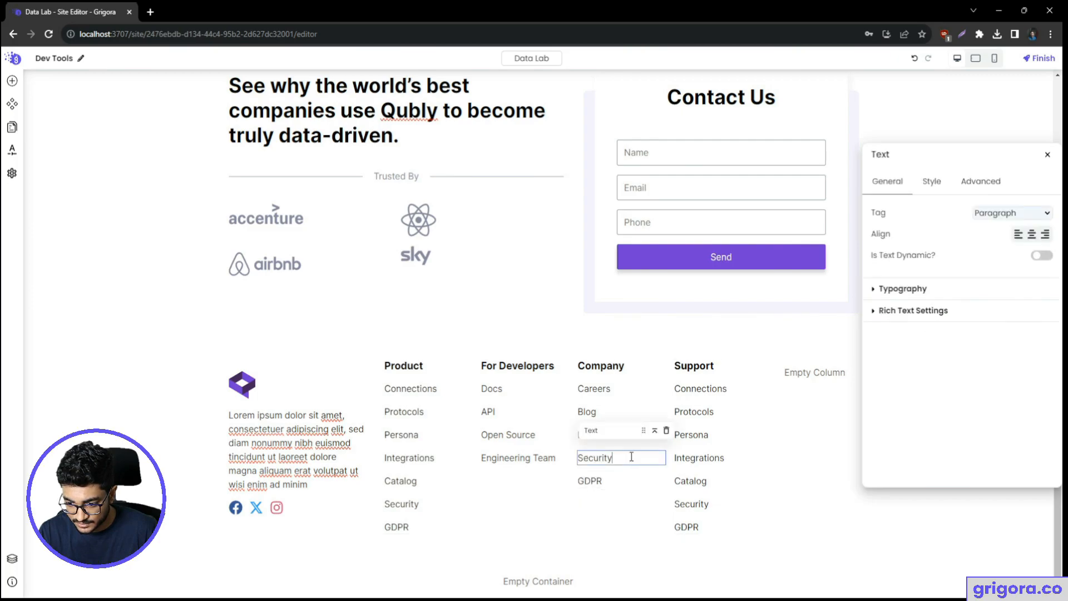
left_click(666, 430)
left_click(640, 457)
left_click(665, 430)
- Copy "Help Center" from the Figma footer and replace the first link under Support with it
key("alt+Tab")
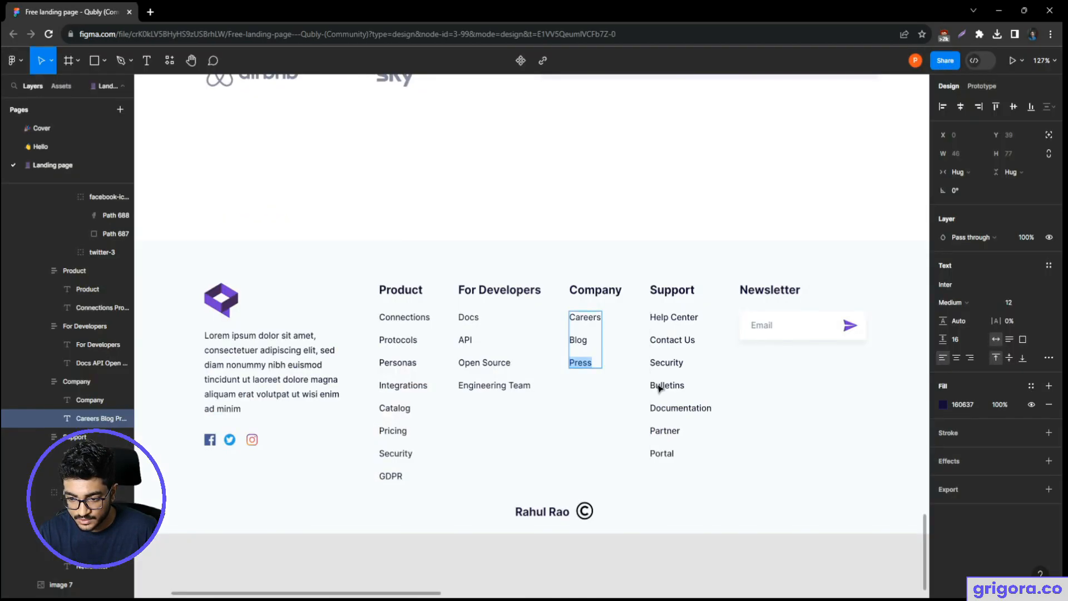
double_click(681, 320)
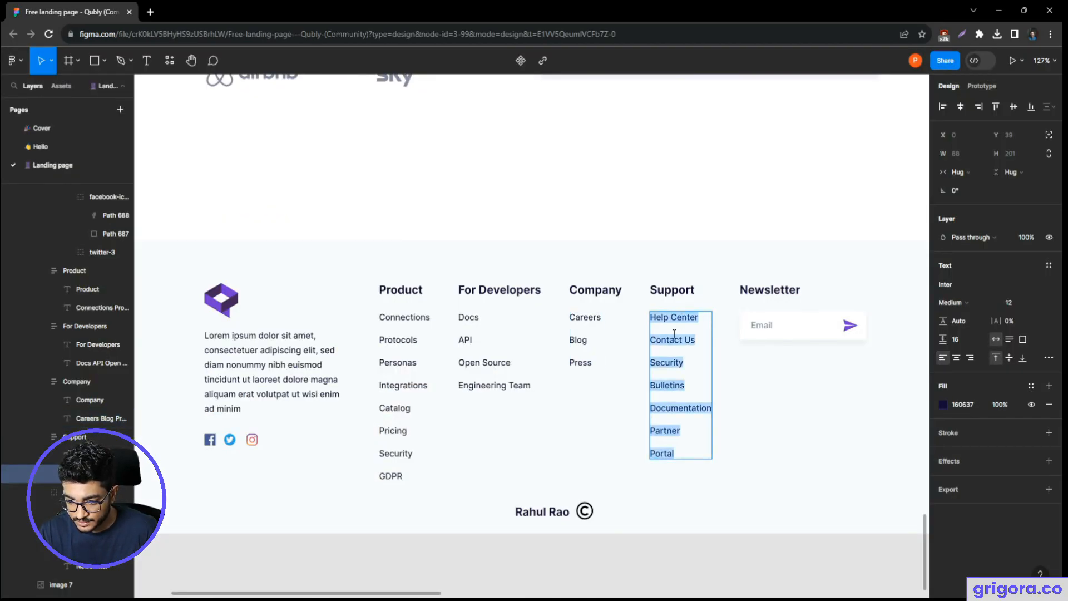
left_click(675, 337)
double_click(676, 322)
left_click(660, 320)
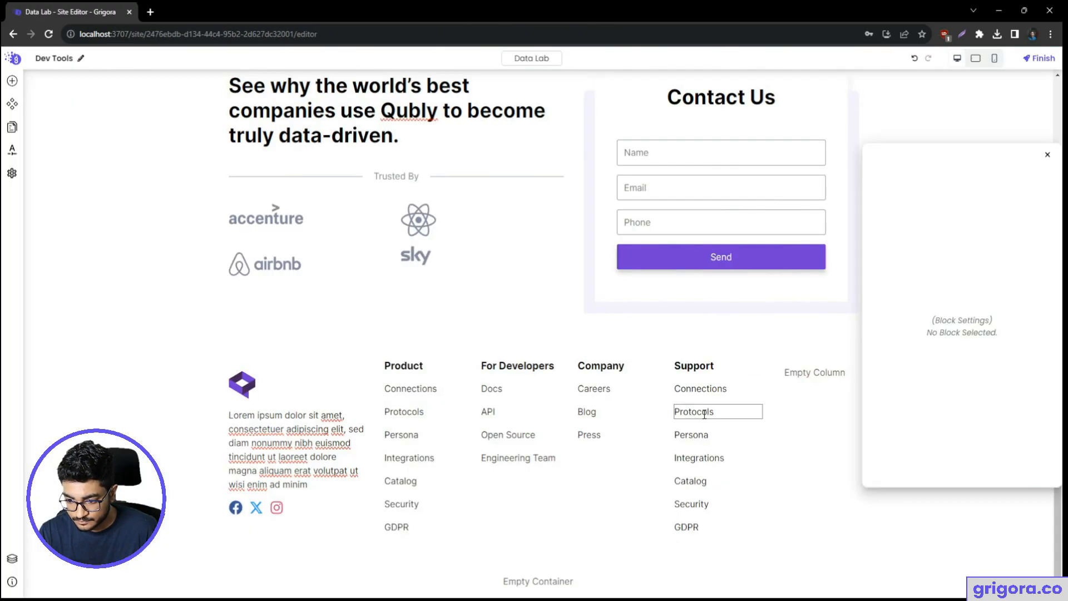
double_click(690, 389)
key("ctrl+v")
- Replace Protocols under Support with "Contact Us" and Persona with "Security", copied from the Figma footer
double_click(702, 411)
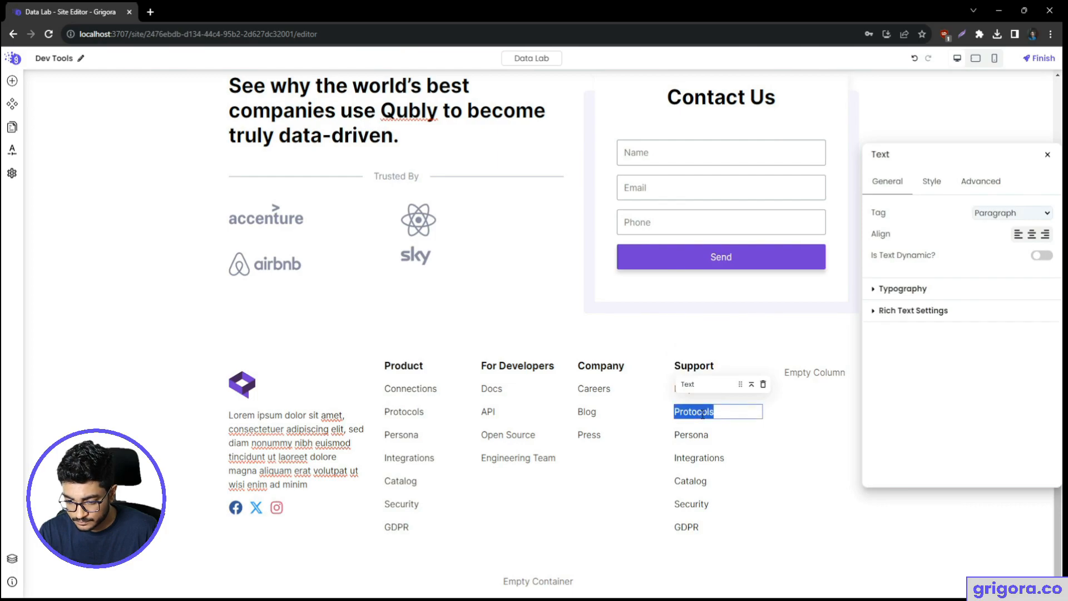
type("Cont")
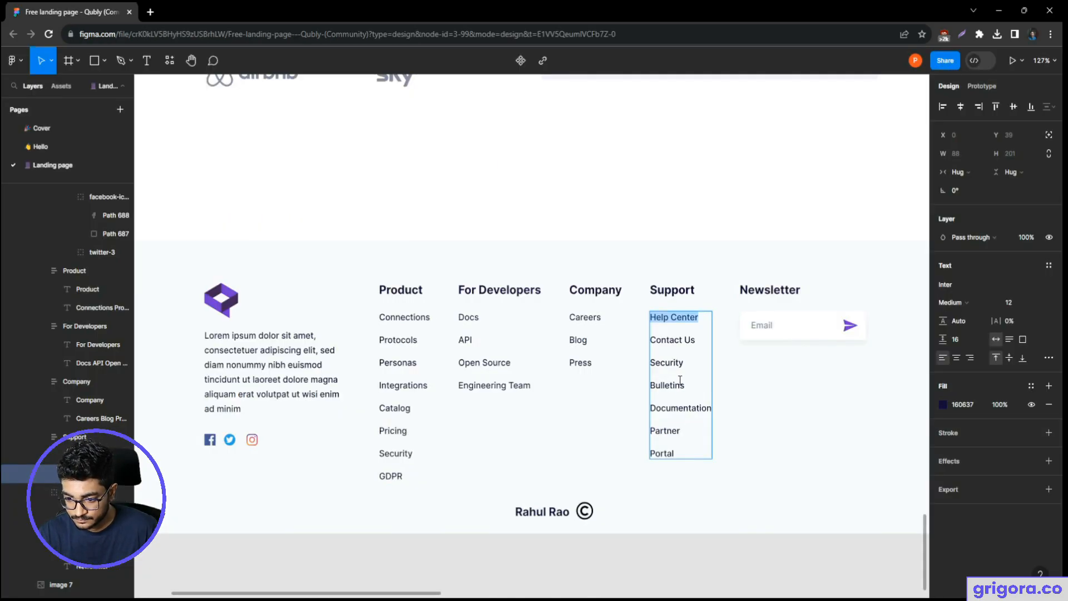
double_click(675, 362)
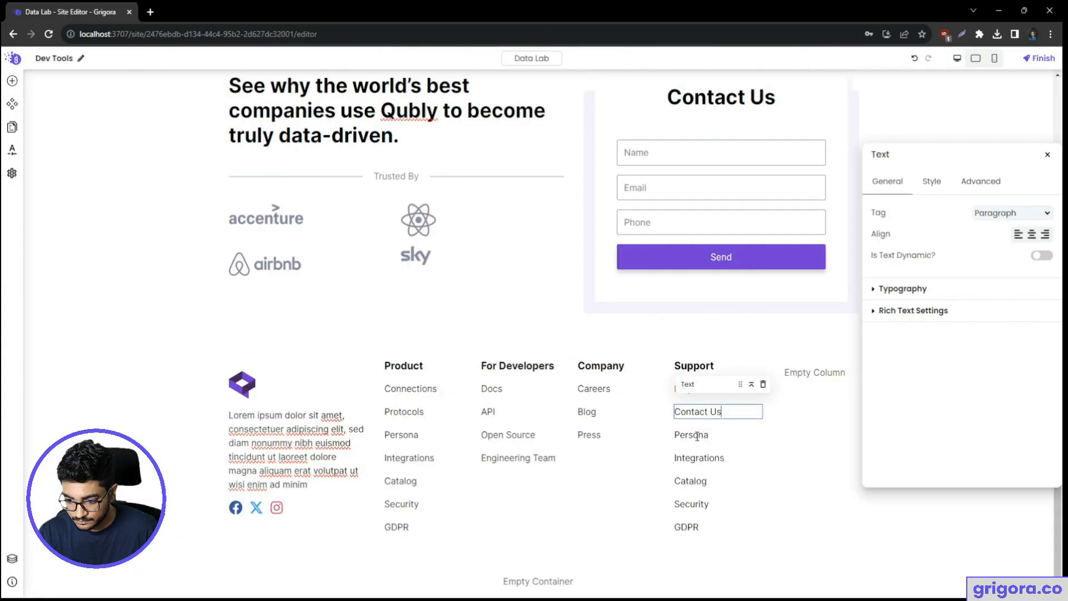
double_click(697, 436)
key("ctrl+v")
- Delete the four leftover links below Persona's replacement in the Support column: Integrations, Catalog, Security and GDPR
left_click(707, 458)
left_click(763, 431)
left_click(706, 458)
left_click(763, 431)
left_click(710, 458)
left_click(764, 431)
left_click(690, 458)
left_click(763, 430)
- Insert a Container element into the empty last column of the footer
left_click(822, 374)
key("alt+Tab")
key("alt+Tab")
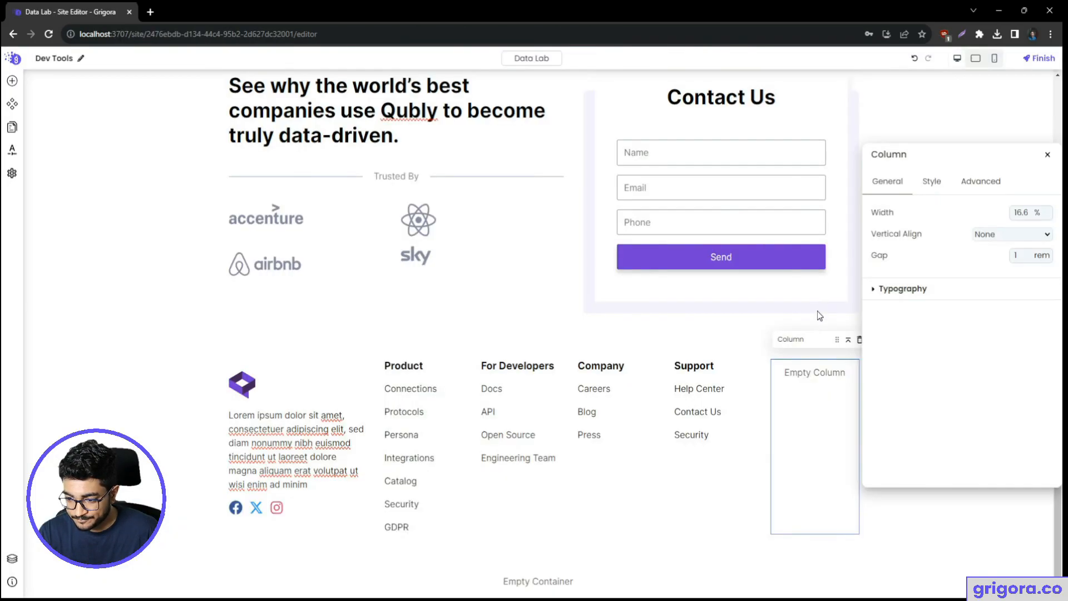
left_click(13, 81)
type("conta")
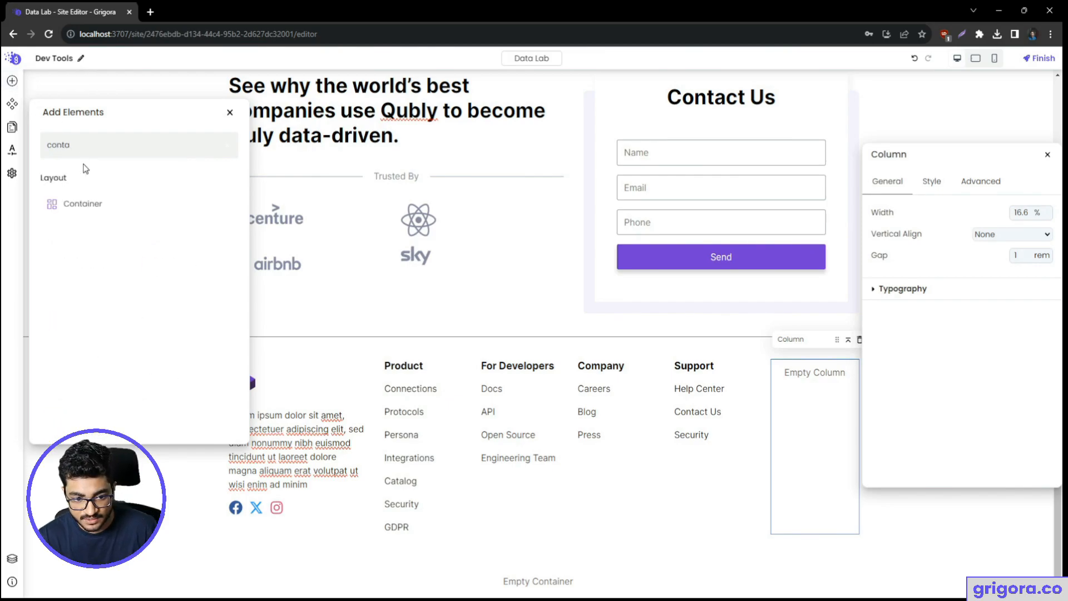
left_click(83, 203)
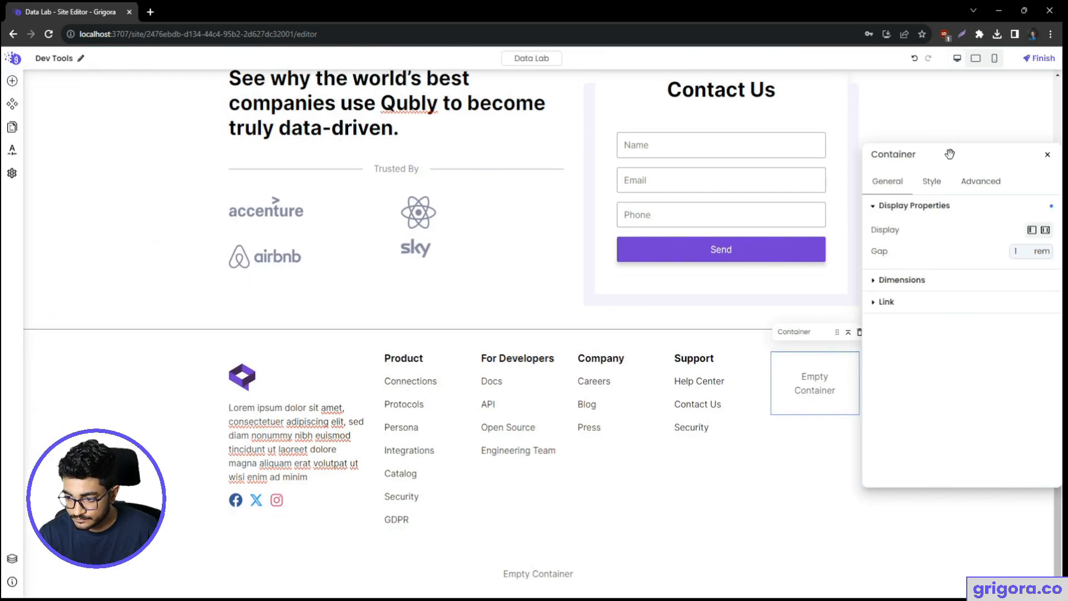
- Place a Text element reading "Newsletter" inside the empty container in the last footer column
left_click_drag(951, 150, 481, 153)
key("alt+Tab")
key("alt+Tab")
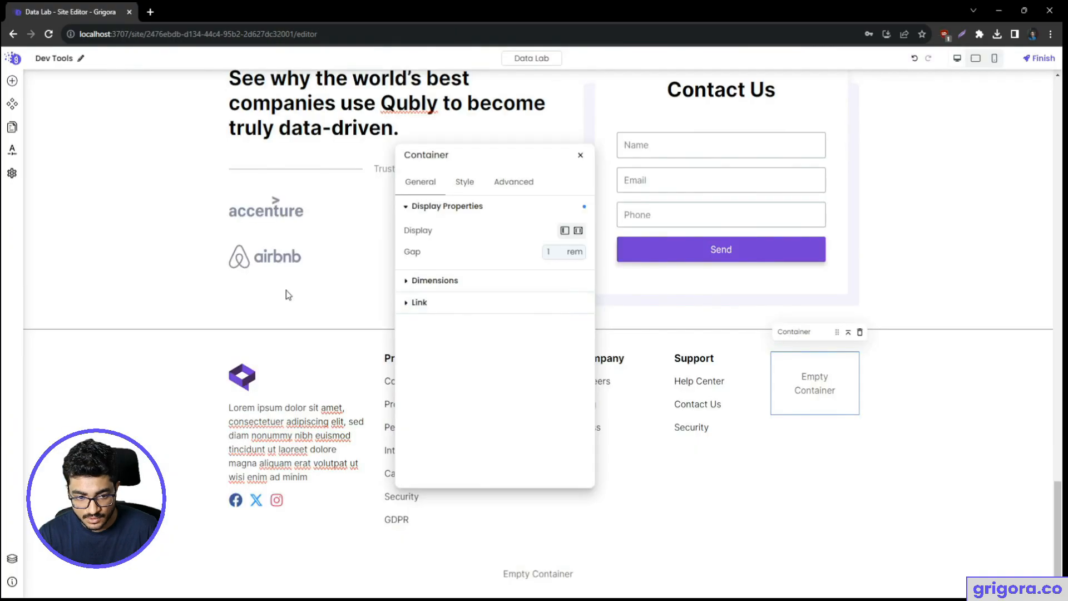
left_click(8, 82)
type("text")
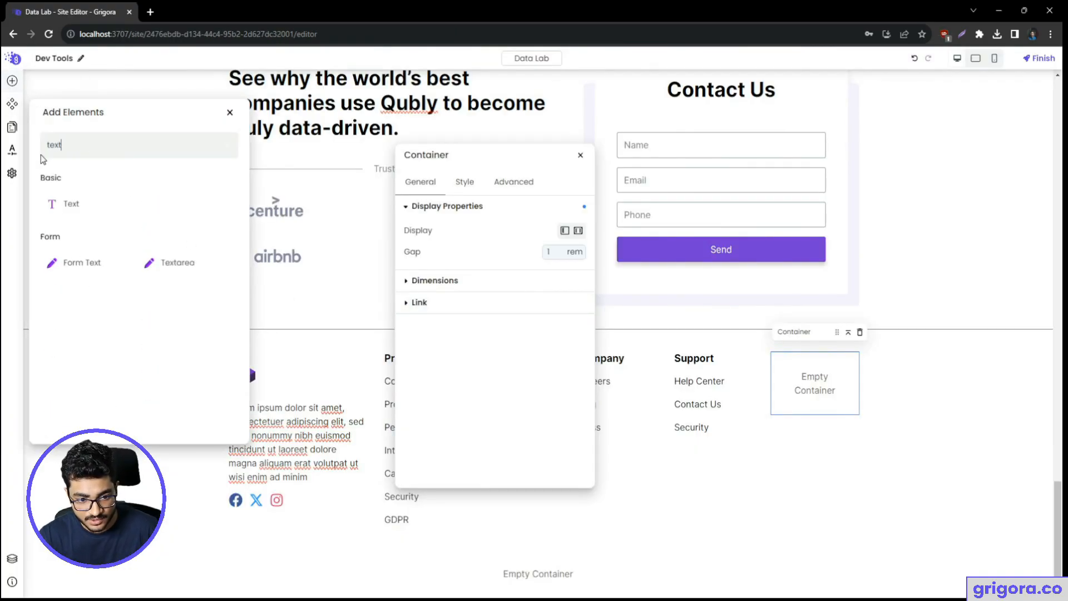
left_click_drag(68, 206, 801, 378)
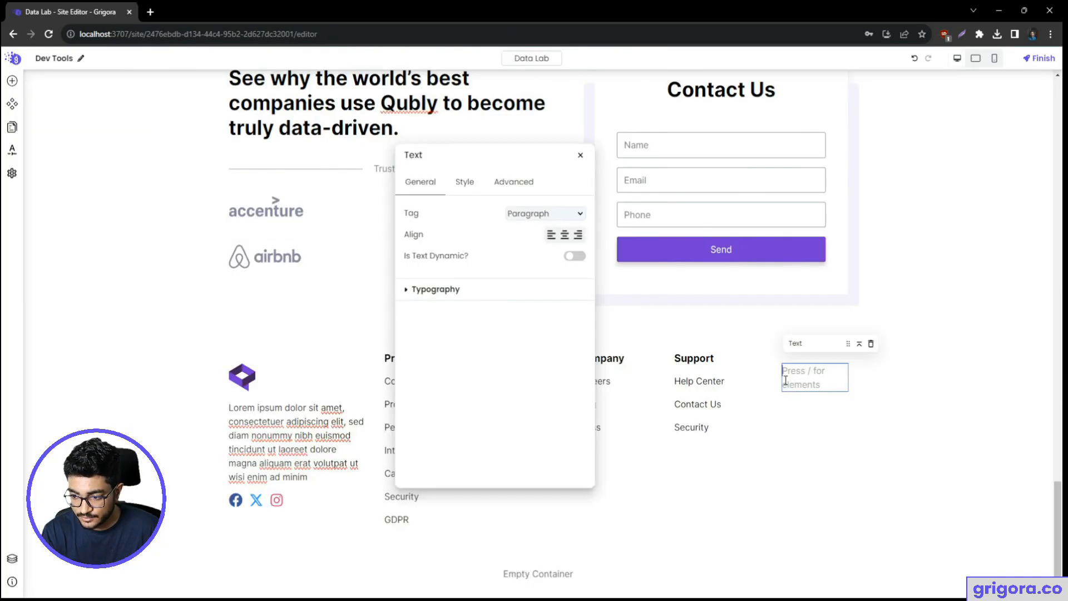
type("N")
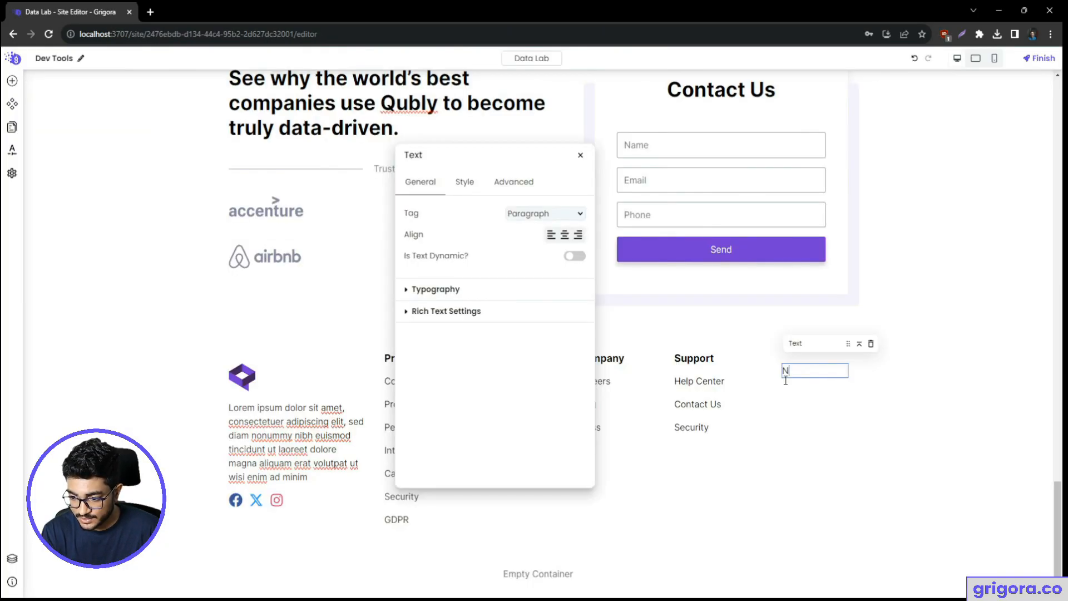
type("ewslette")
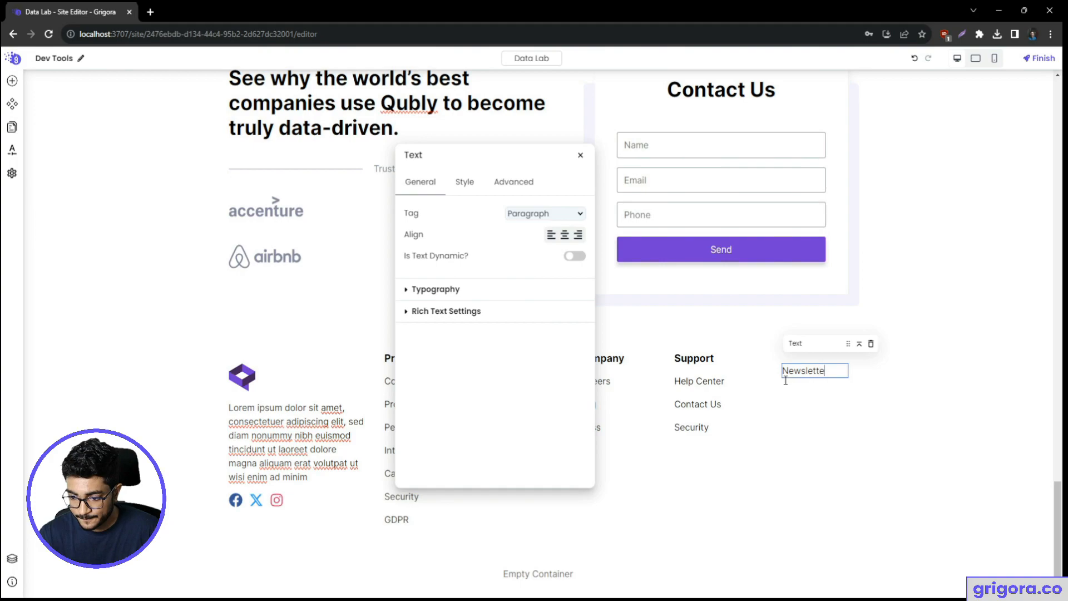
type("r")
- Make the Newsletter text a Heading 3 and set its font size to 18 px
left_click(544, 213)
left_click(528, 261)
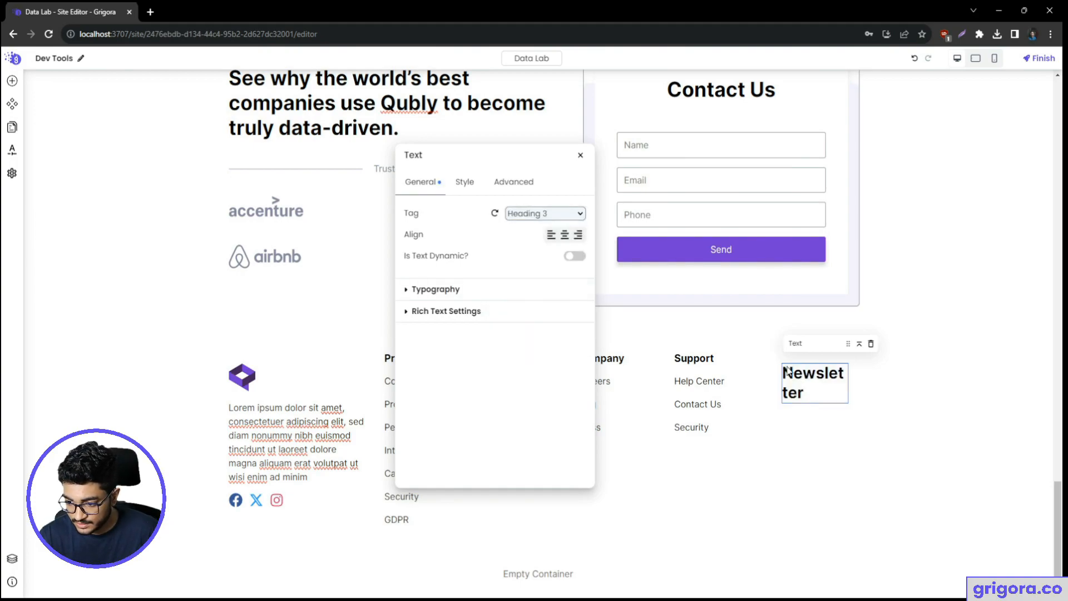
left_click(526, 290)
left_click(555, 315)
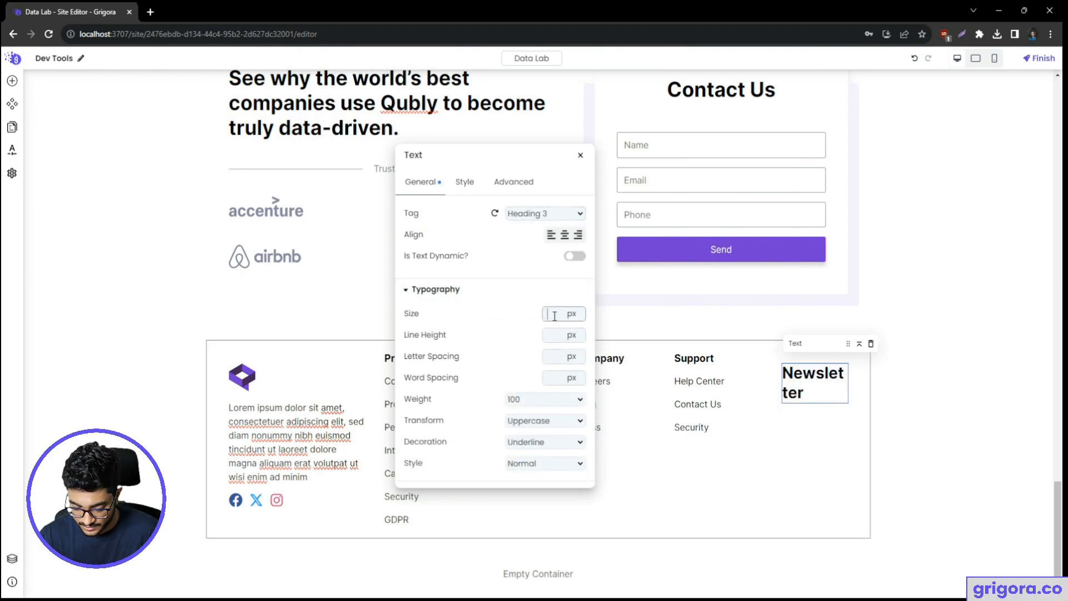
type("20")
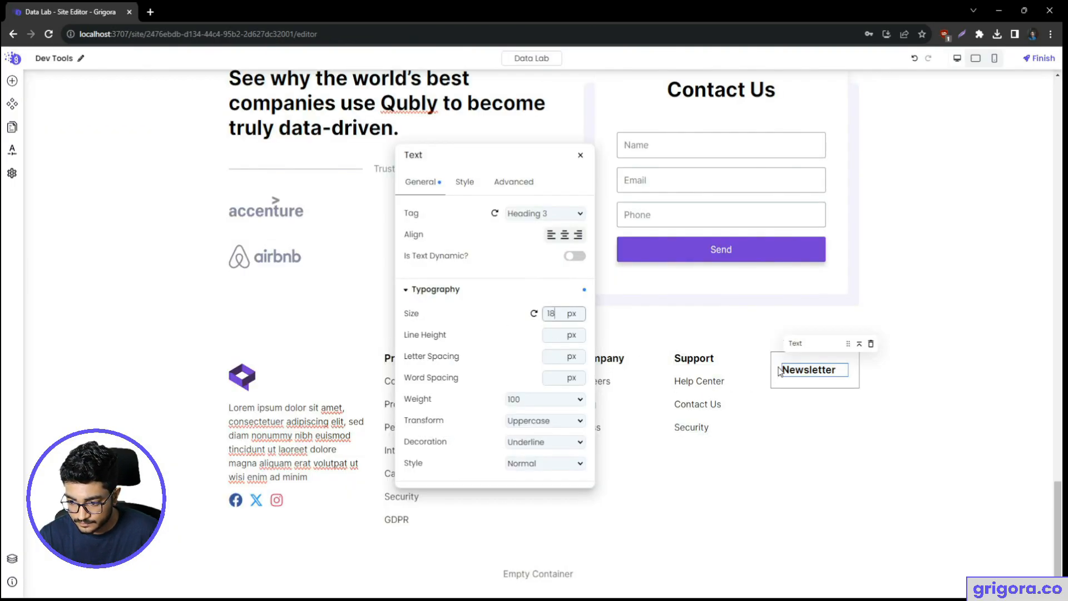
- Set the padding of the container around the Newsletter heading to 0 px on all sides
left_click(779, 371)
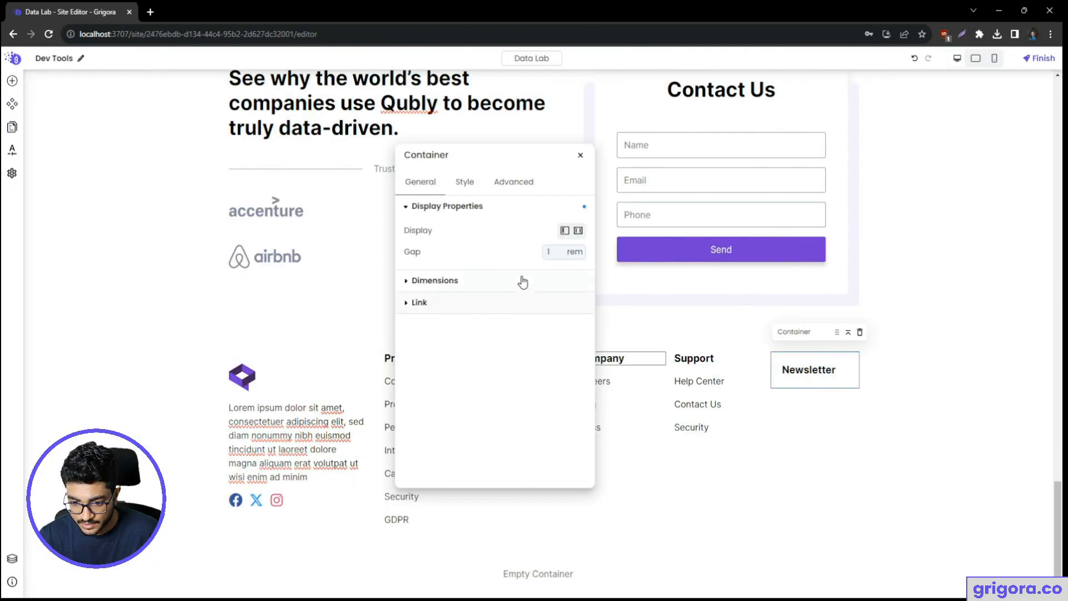
left_click(520, 286)
left_click(510, 188)
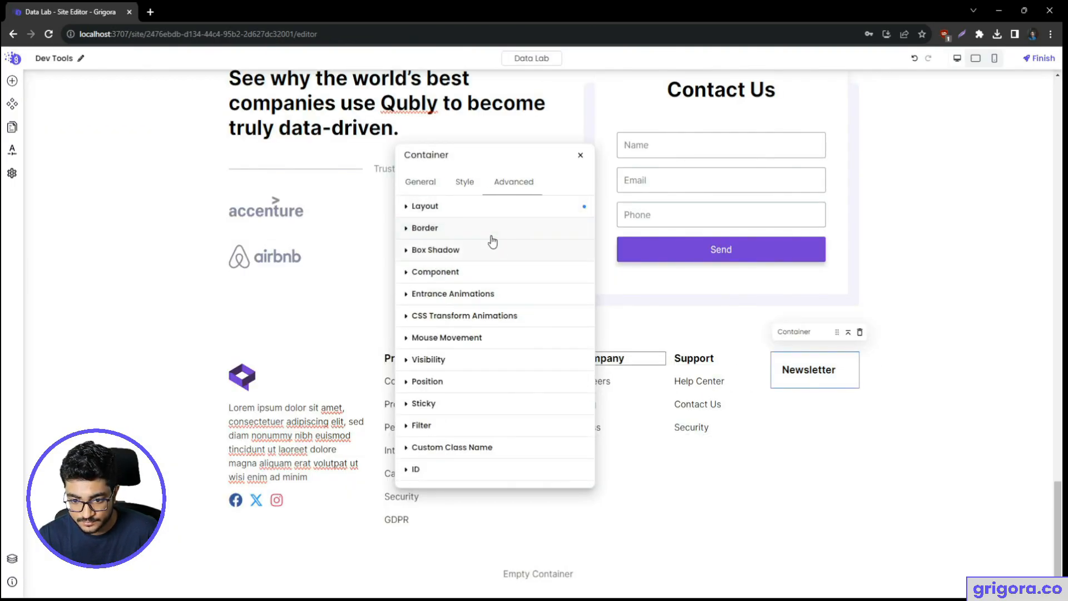
left_click(489, 207)
left_click_drag(496, 403, 475, 405)
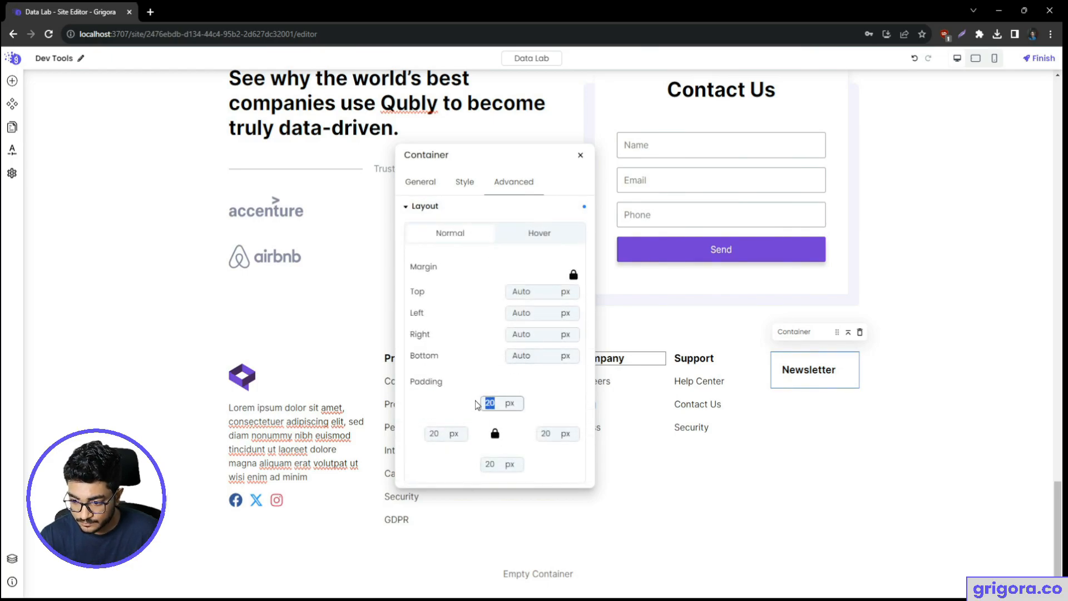
type("0")
- Add a Newsletter form element below the Newsletter heading in its container
left_click(12, 81)
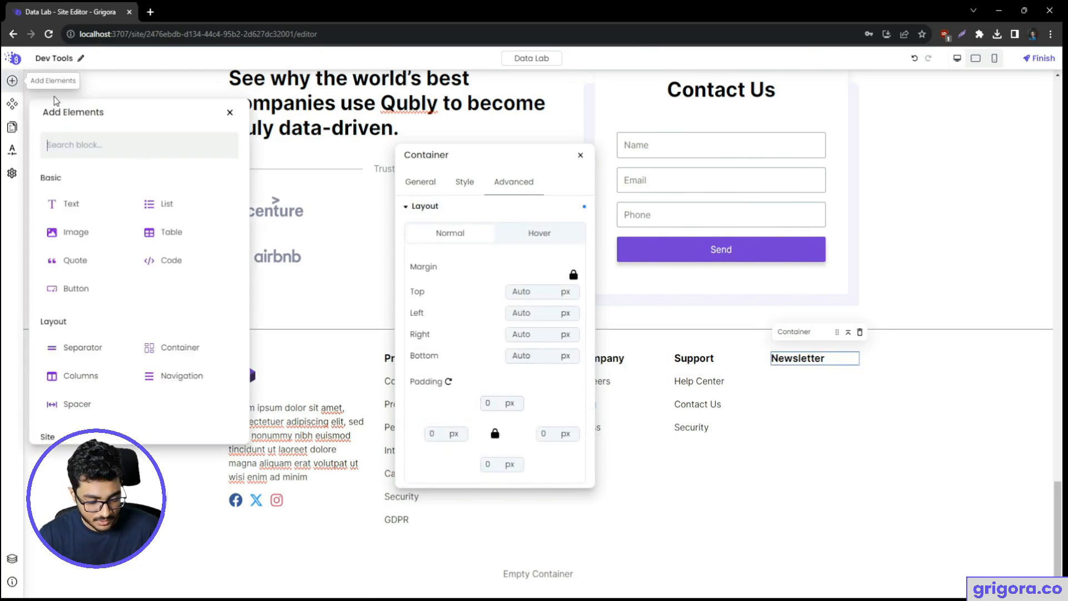
key("alt+Tab")
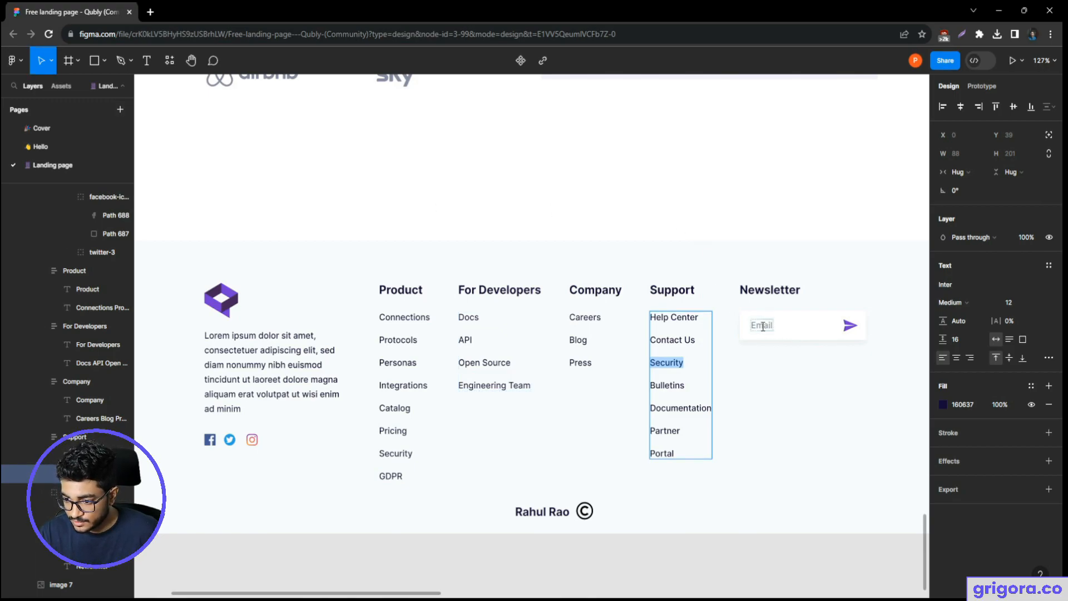
key("alt+Tab")
type("new")
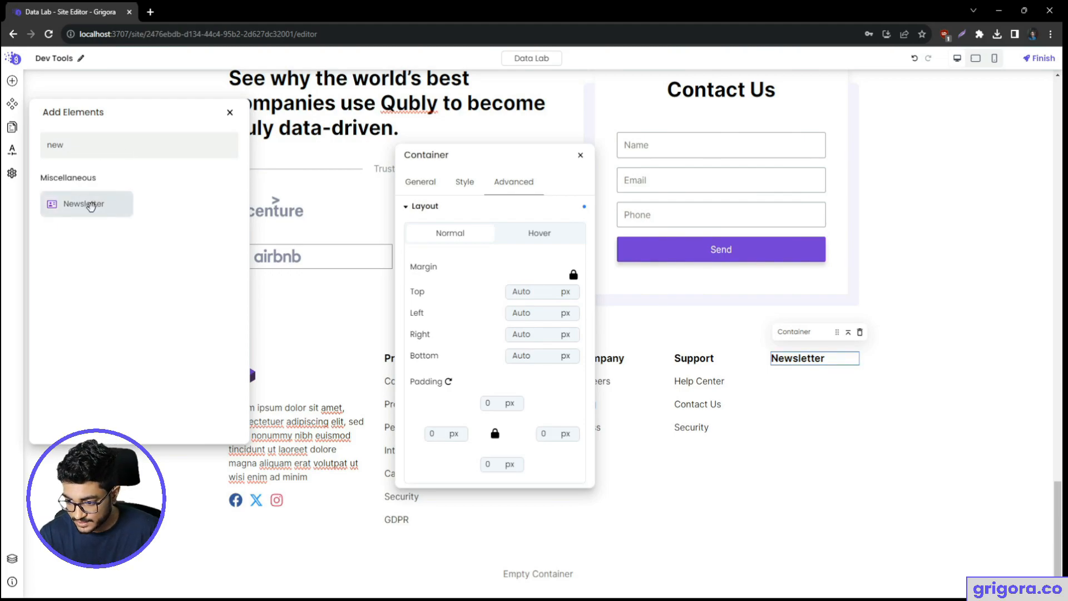
left_click(90, 206)
- In Figma, copy the SVG code of the Newsletter field's send icon using Dev Mode's SVG Export plugin
key("alt+Tab")
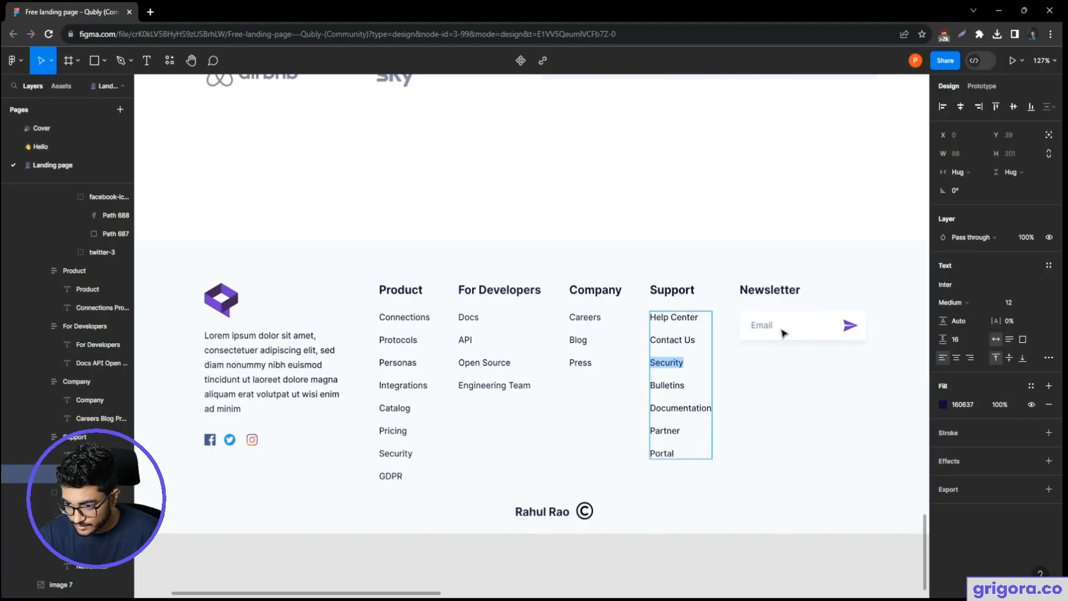
key("alt+Tab")
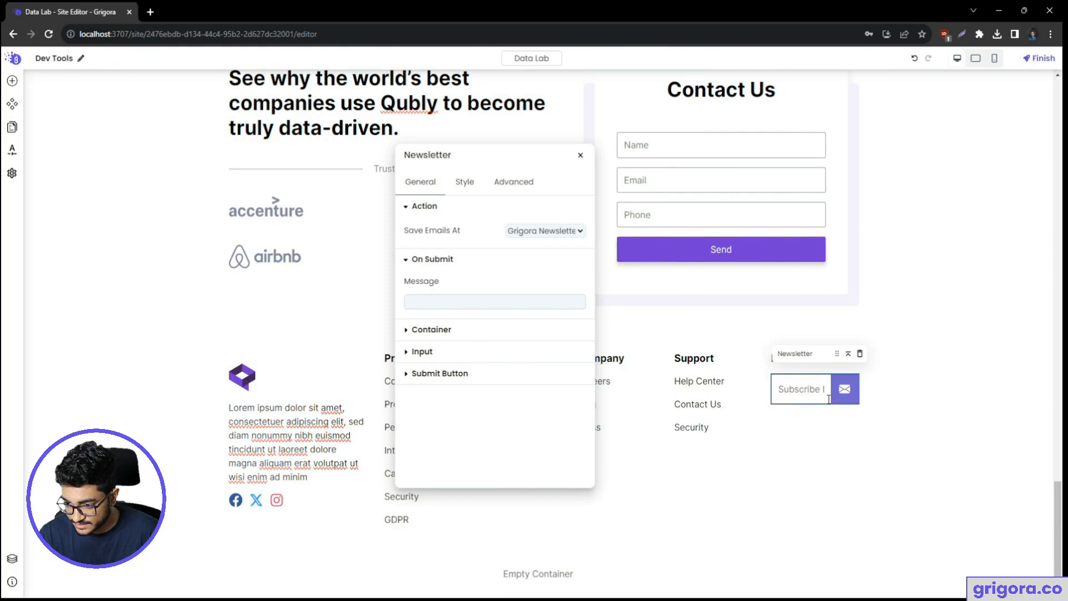
key("alt+Tab")
left_click_drag(833, 378, 606, 374)
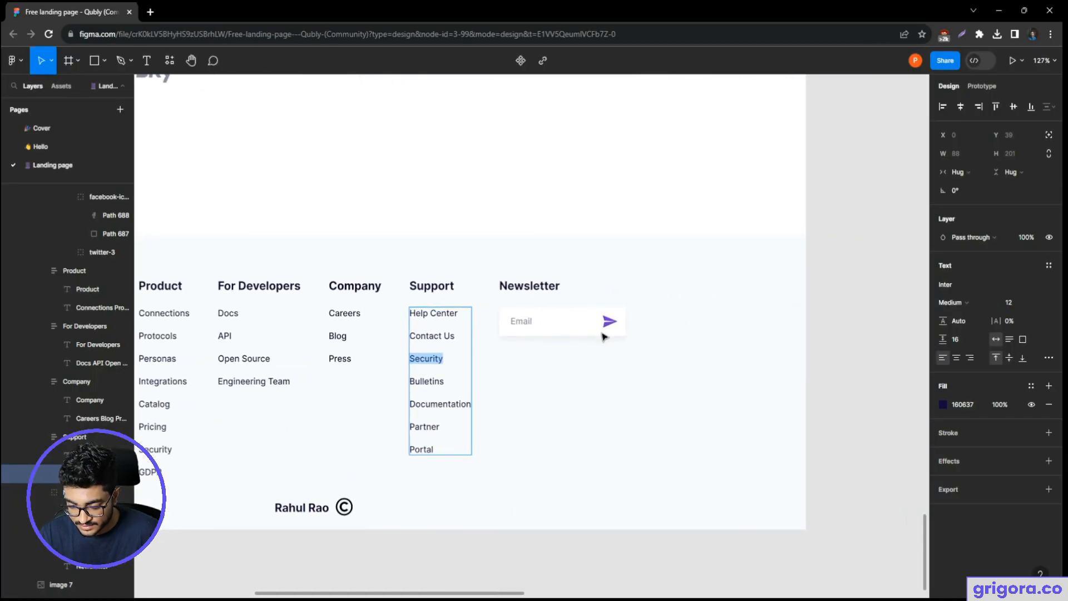
left_click(610, 328)
left_click(611, 327)
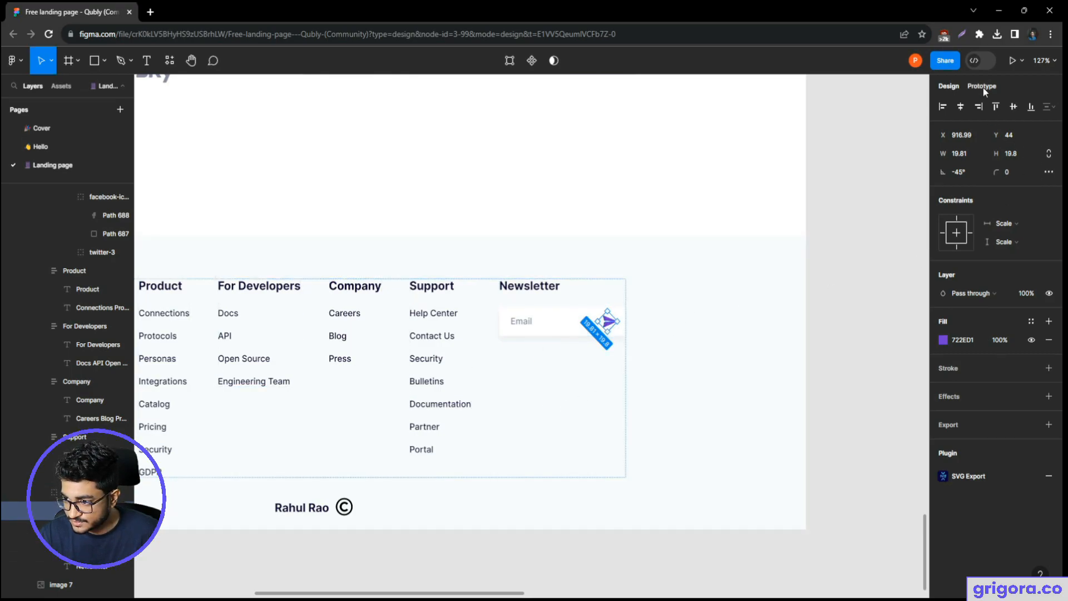
left_click(981, 63)
left_click(936, 86)
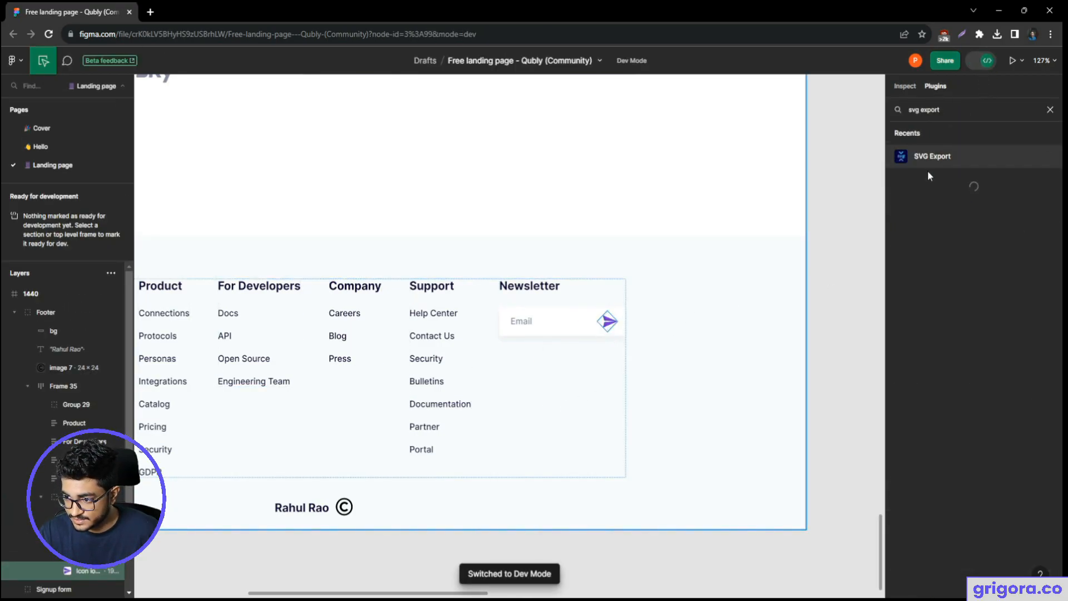
left_click(929, 155)
left_click(964, 162)
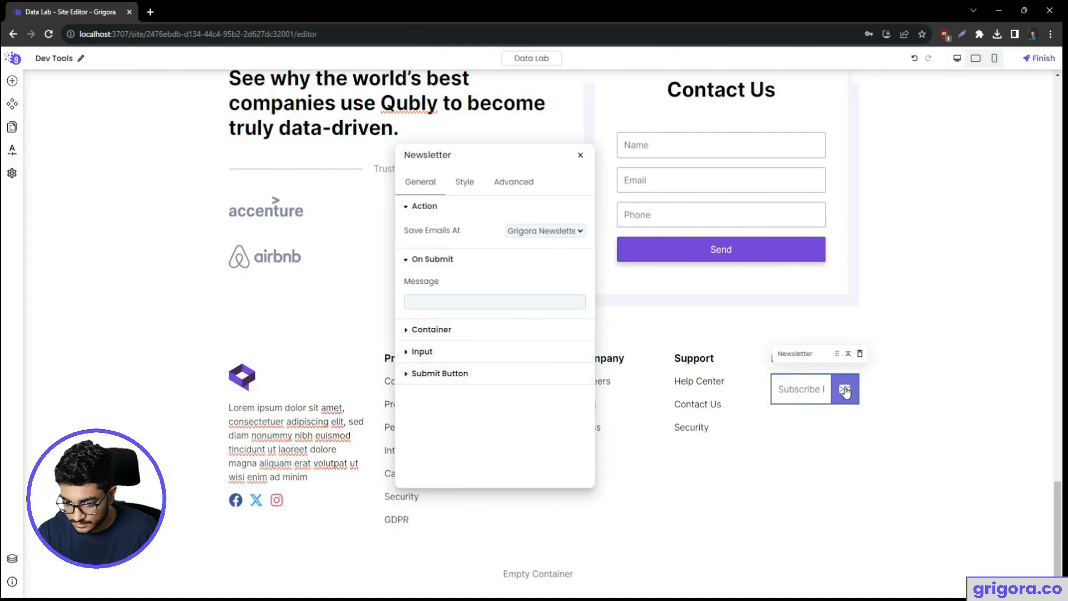
- Enable a custom SVG icon for the newsletter form's submit button and paste the copied send icon code
left_click(466, 374)
scroll(497, 433, "down", 1)
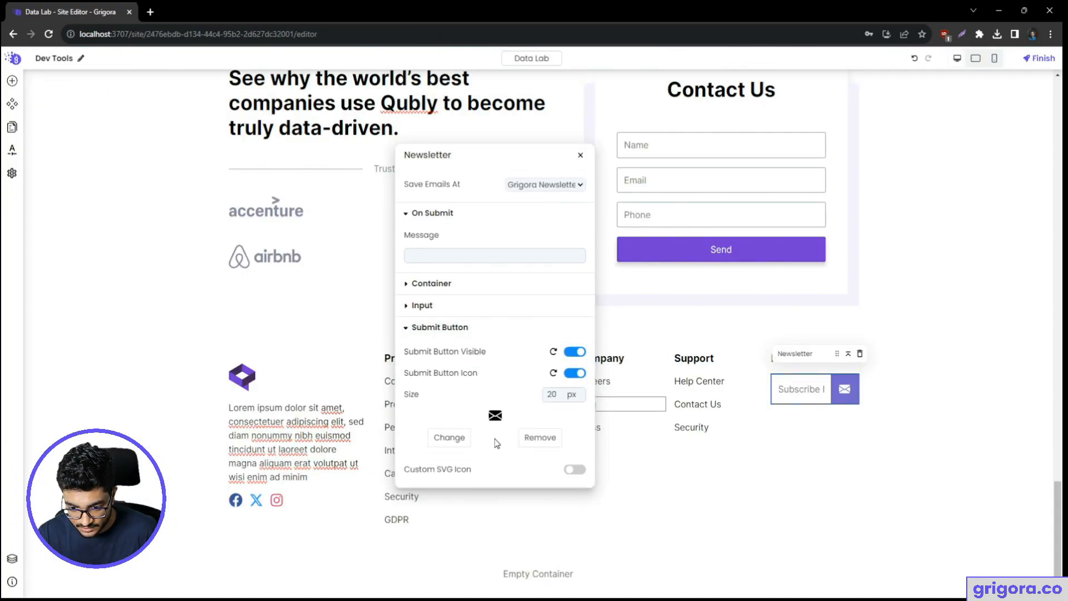
left_click(571, 473)
left_click(489, 448)
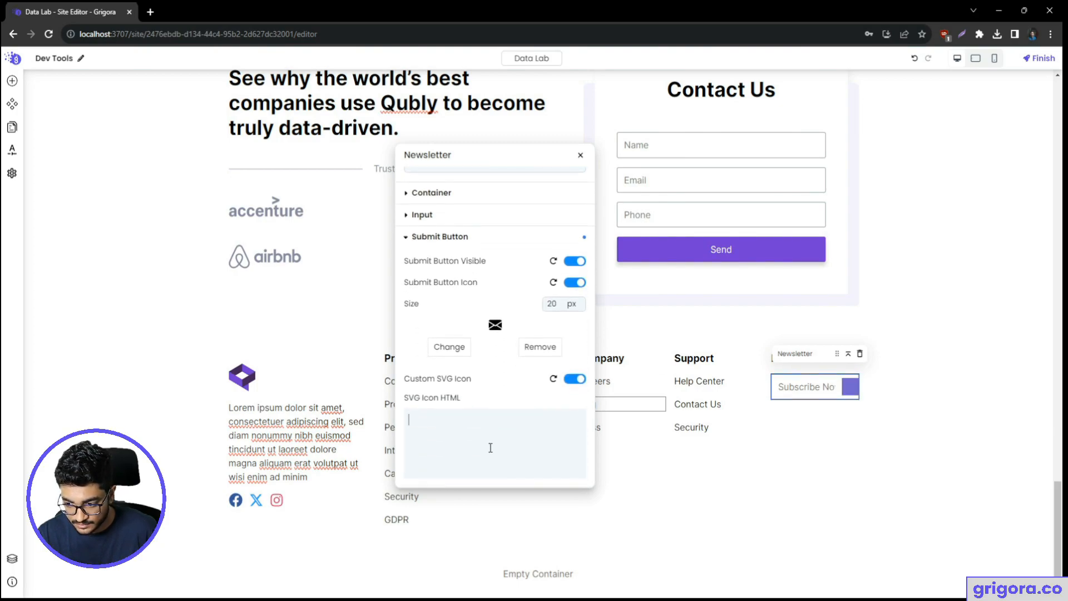
key("ctrl+v")
scroll(484, 371, "up", 5)
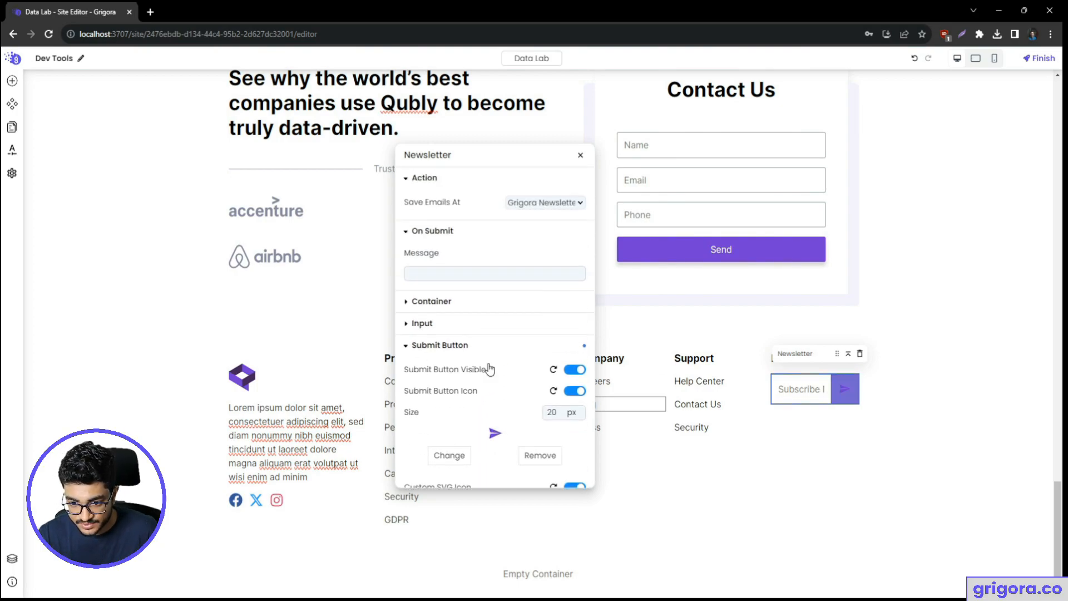
- Change the newsletter submit button's background to the white preset color
left_click(465, 182)
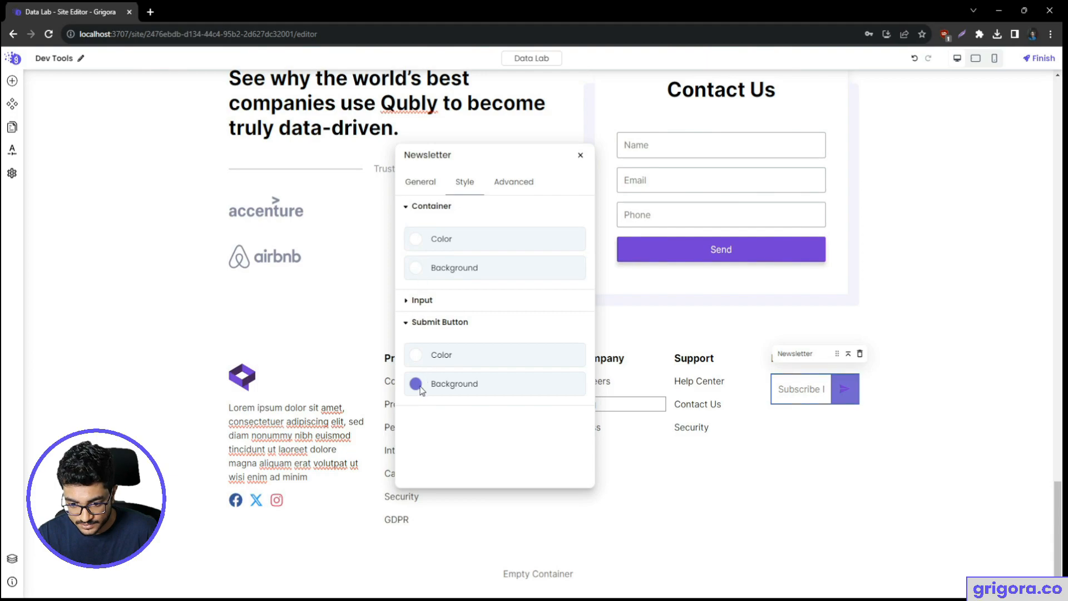
left_click(416, 385)
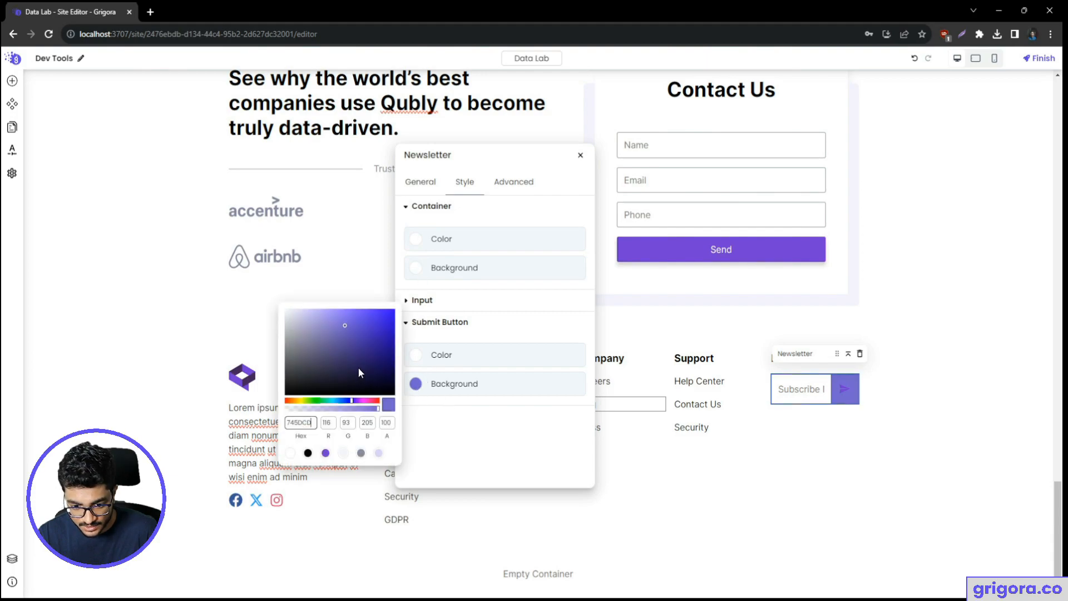
left_click(291, 453)
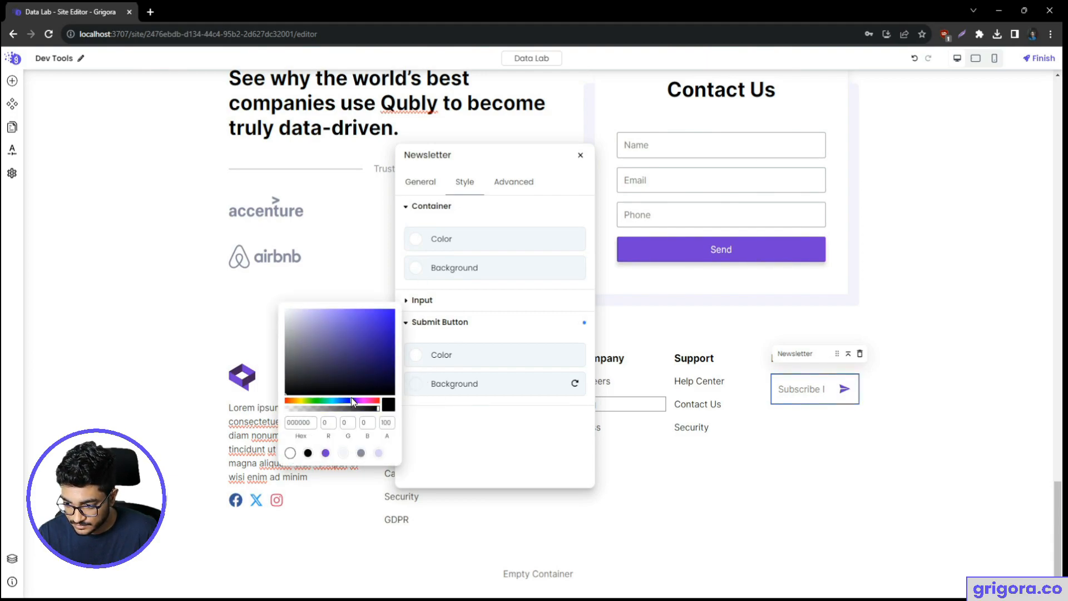
- Set the newsletter input's placeholder to "Email"
left_click(429, 181)
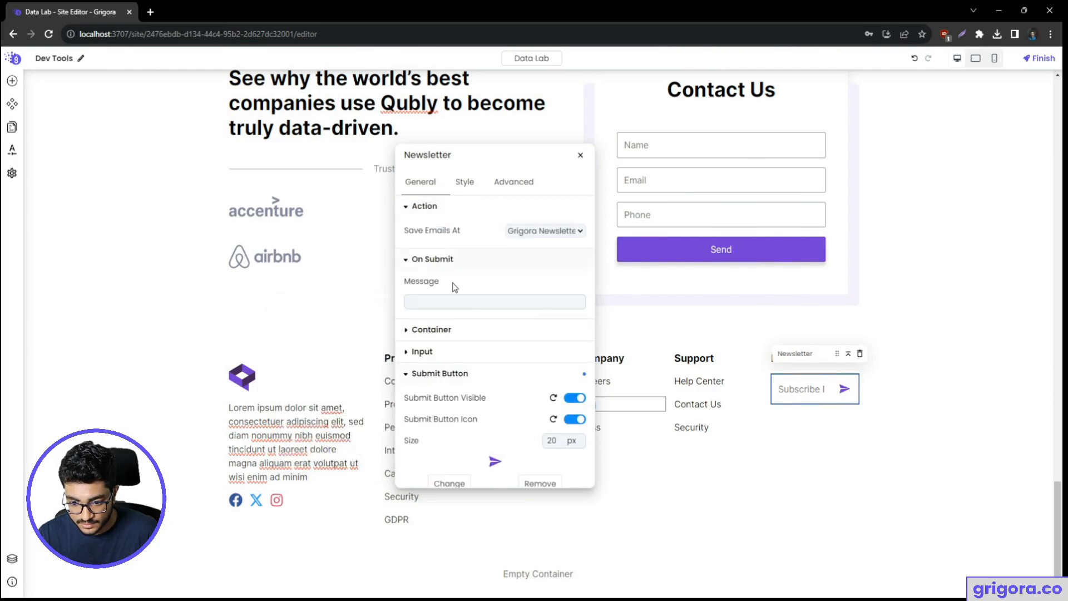
left_click(454, 361)
scroll(483, 376, "down", 3)
left_click_drag(470, 221, 408, 217)
type("Emai")
type("l")
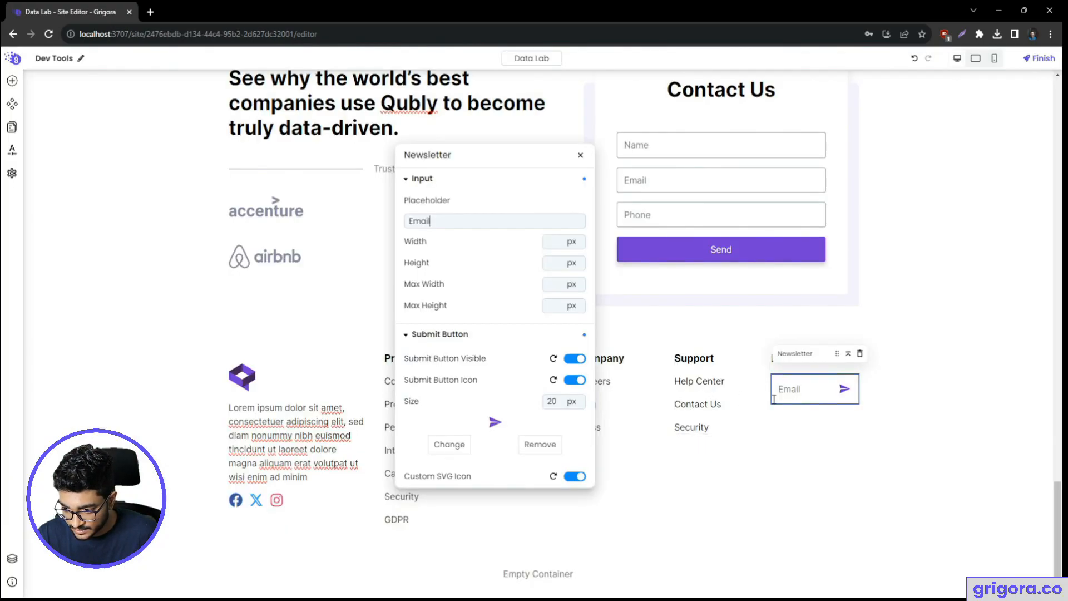
- Set the newsletter form's container border to 0 px on all sides
left_click(823, 435)
left_click(811, 388)
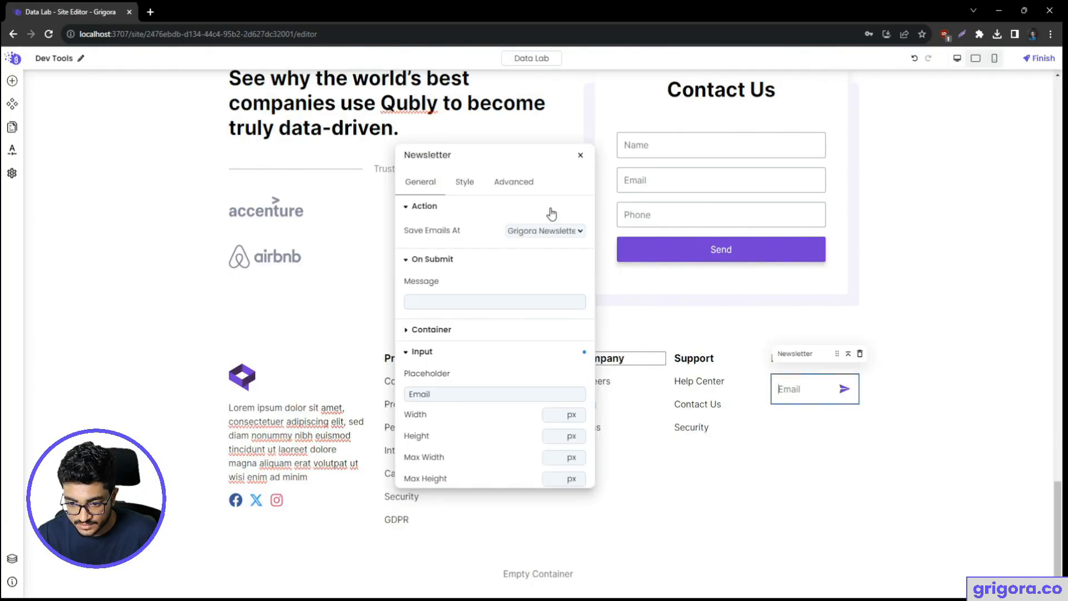
left_click(533, 182)
left_click(458, 272)
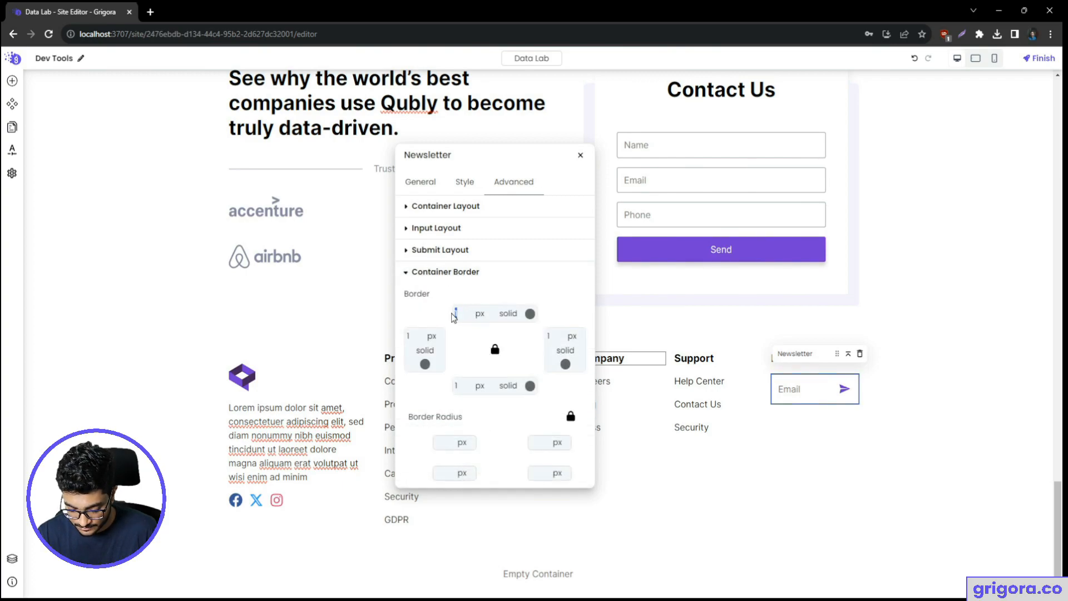
type("0")
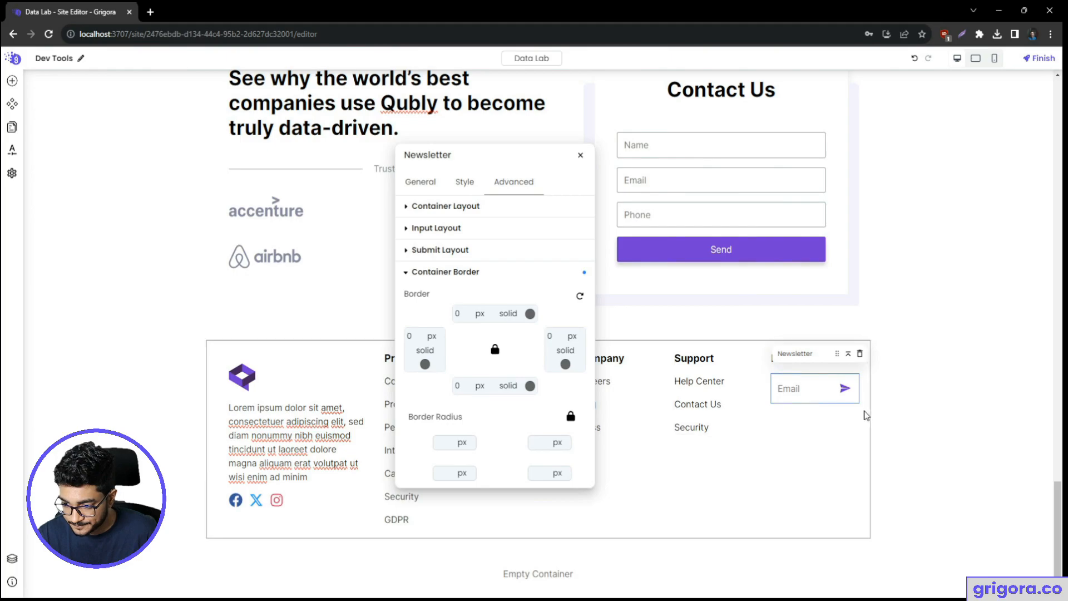
- Switch to Figma and inspect the drop shadow settings of the Newsletter email field group in Design mode
key("alt+Tab")
left_click(593, 334)
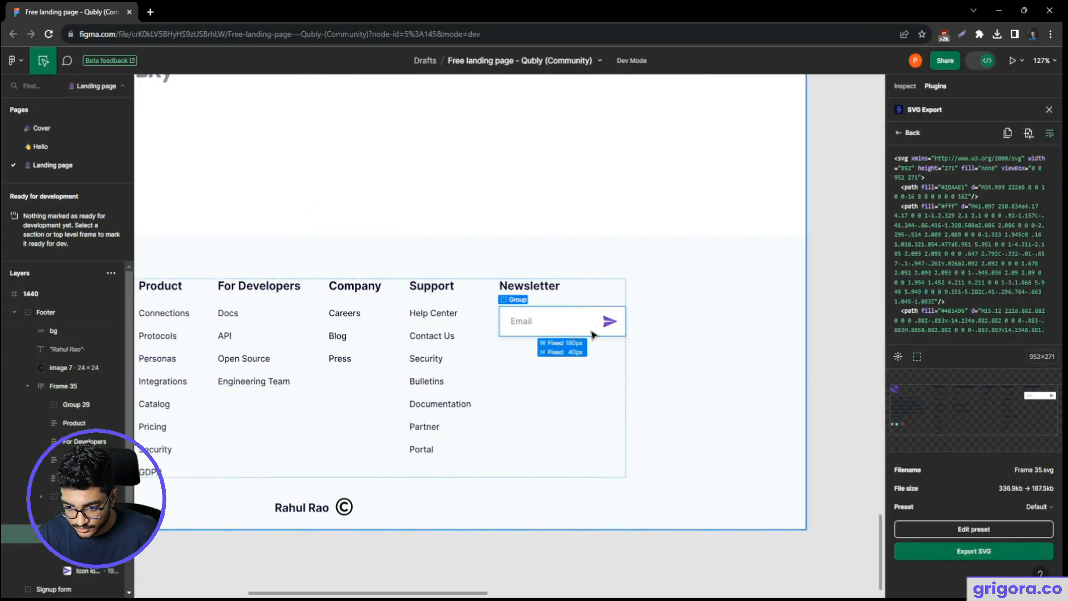
key("shift+d")
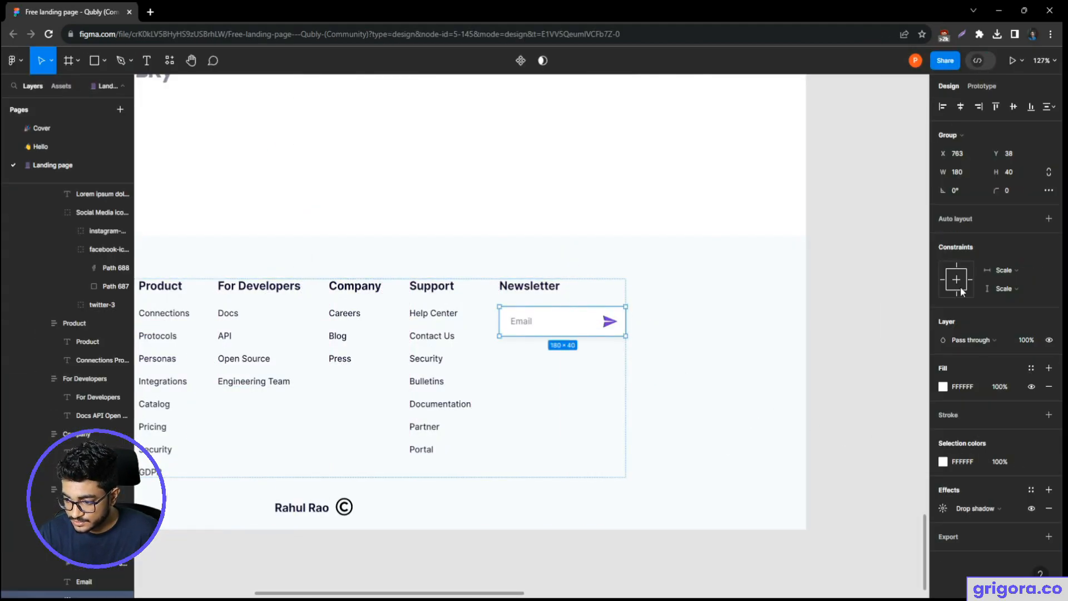
left_click(944, 506)
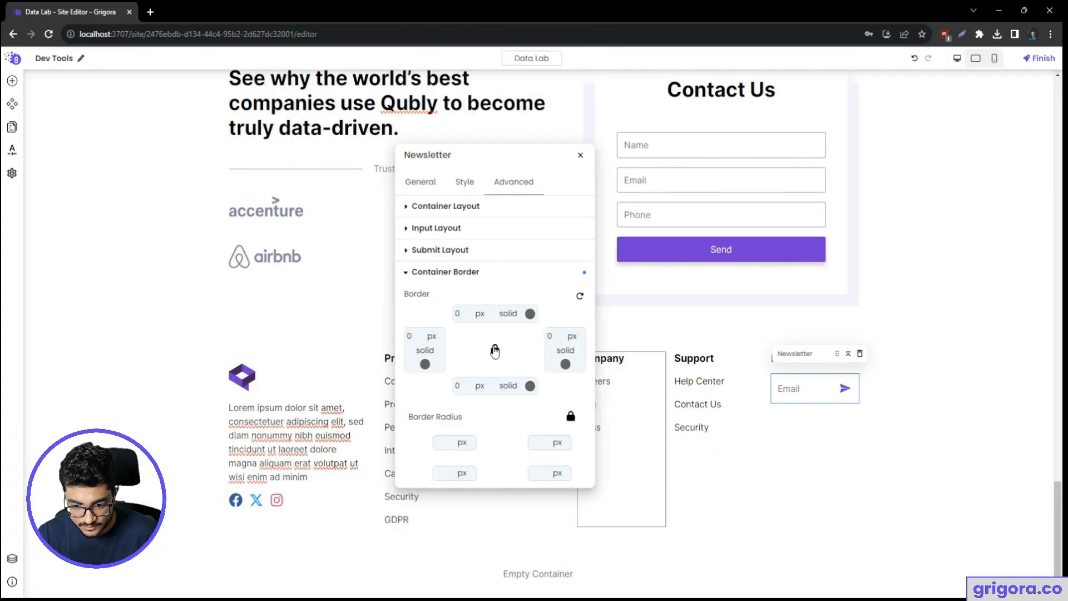
- Back in the Grigora editor, add a box shadow to the newsletter form's container with Y 5 px, spread 0 px and blur 9 px
scroll(515, 362, "down", 5)
left_click(470, 374)
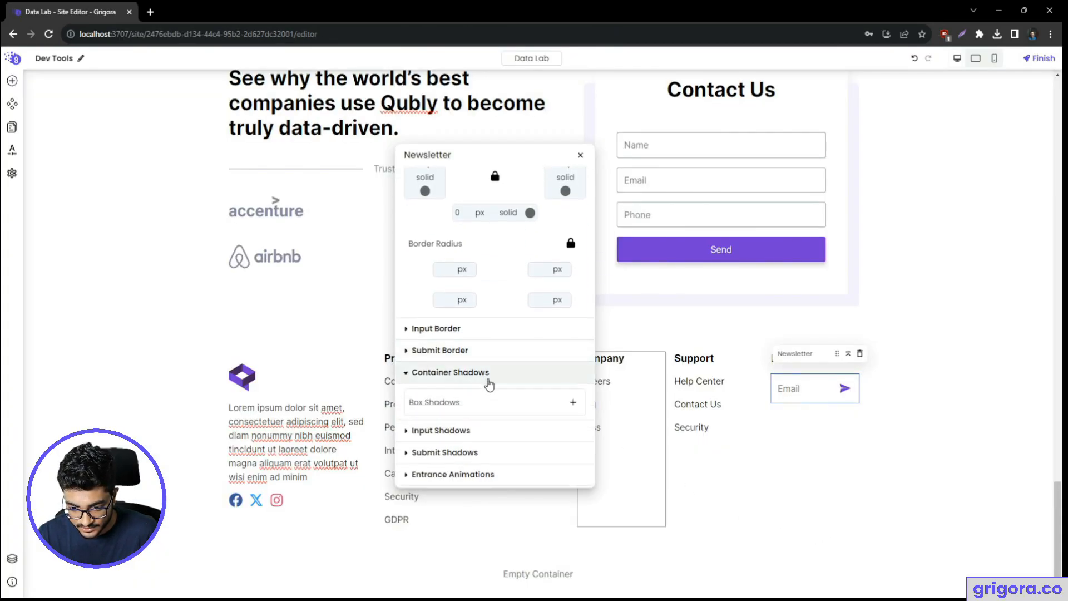
scroll(565, 322, "down", 3)
left_click(573, 229)
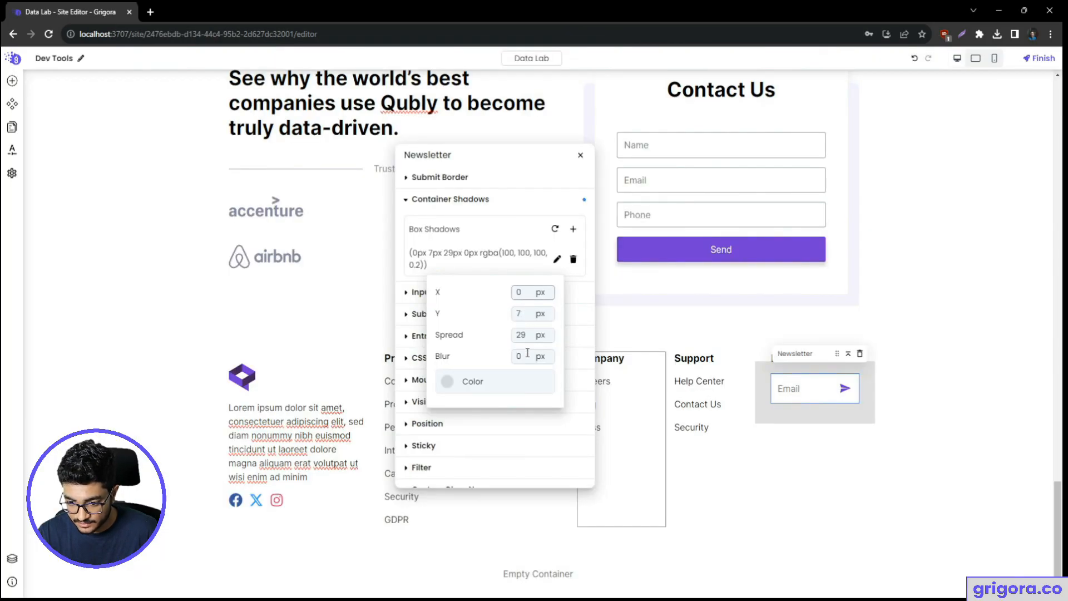
left_click(524, 354)
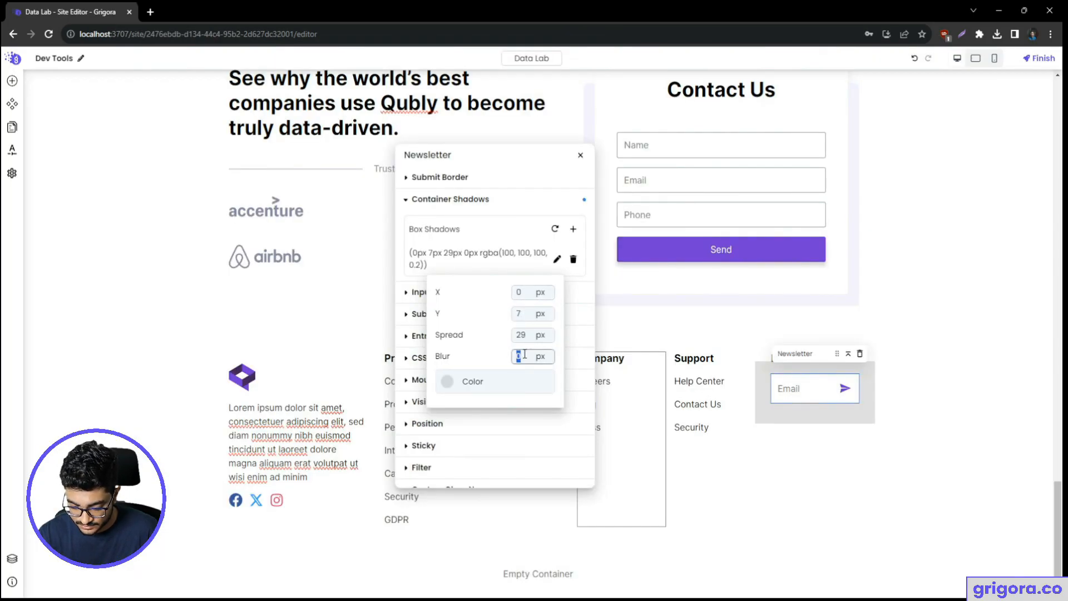
type("9")
double_click(521, 335)
type("0")
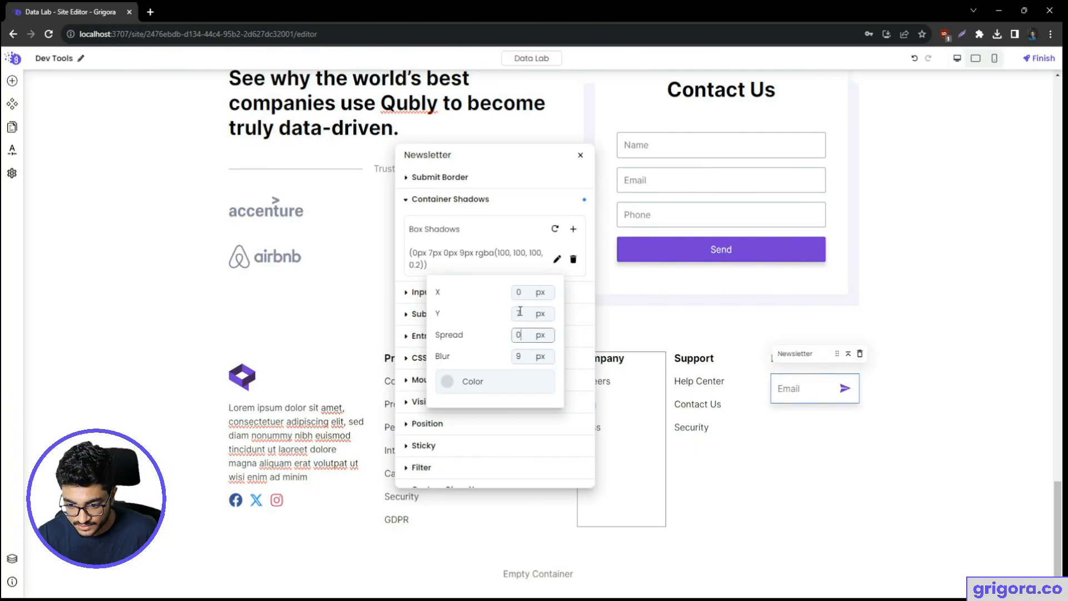
double_click(520, 313)
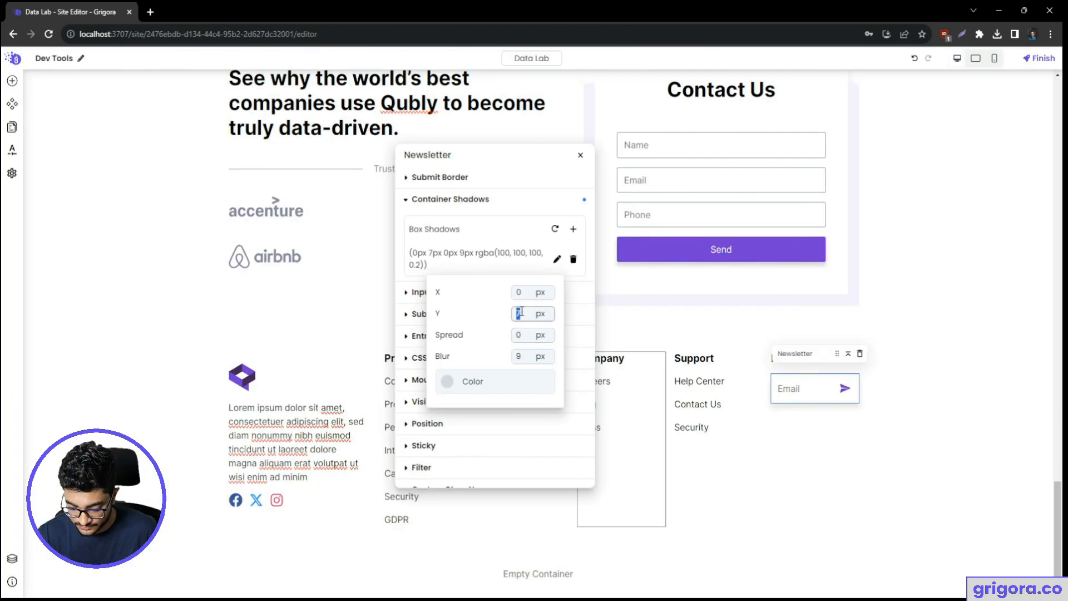
type("5")
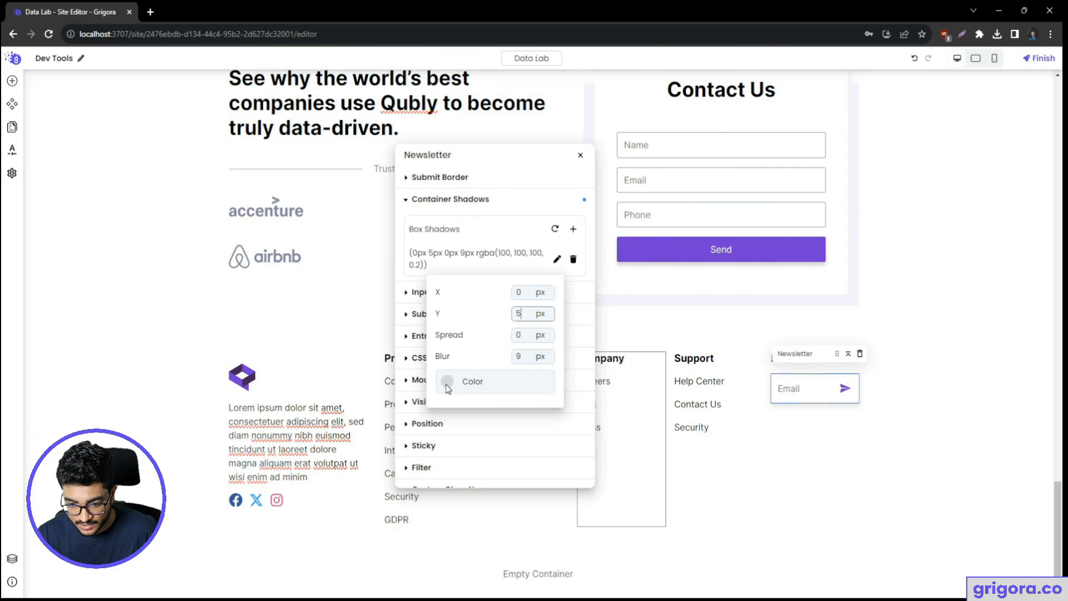
- Set the newsletter container shadow's color to the black preset with 5% opacity
left_click(446, 382)
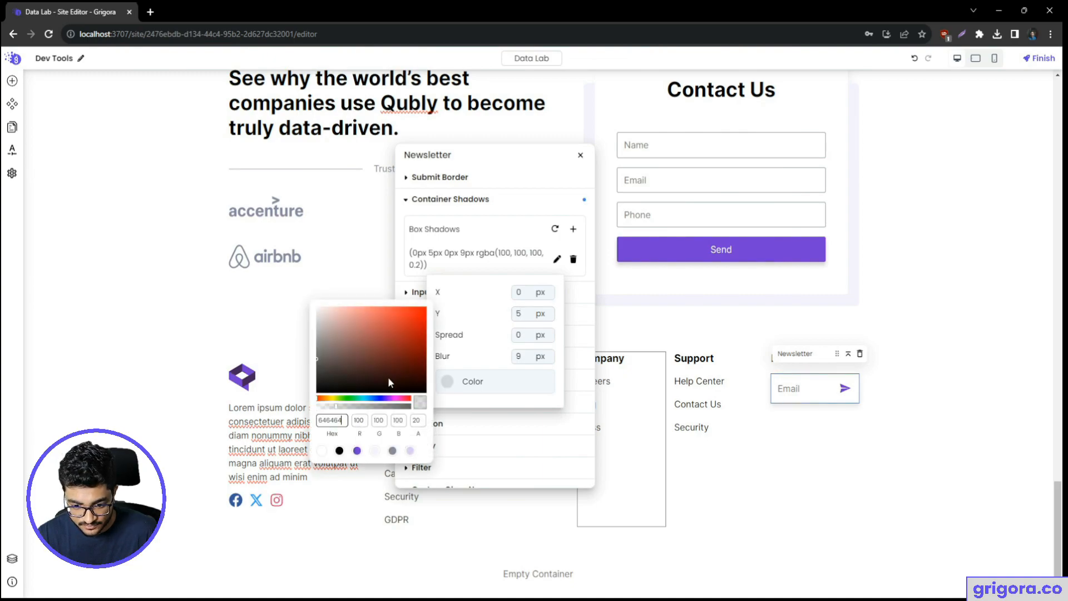
left_click(339, 451)
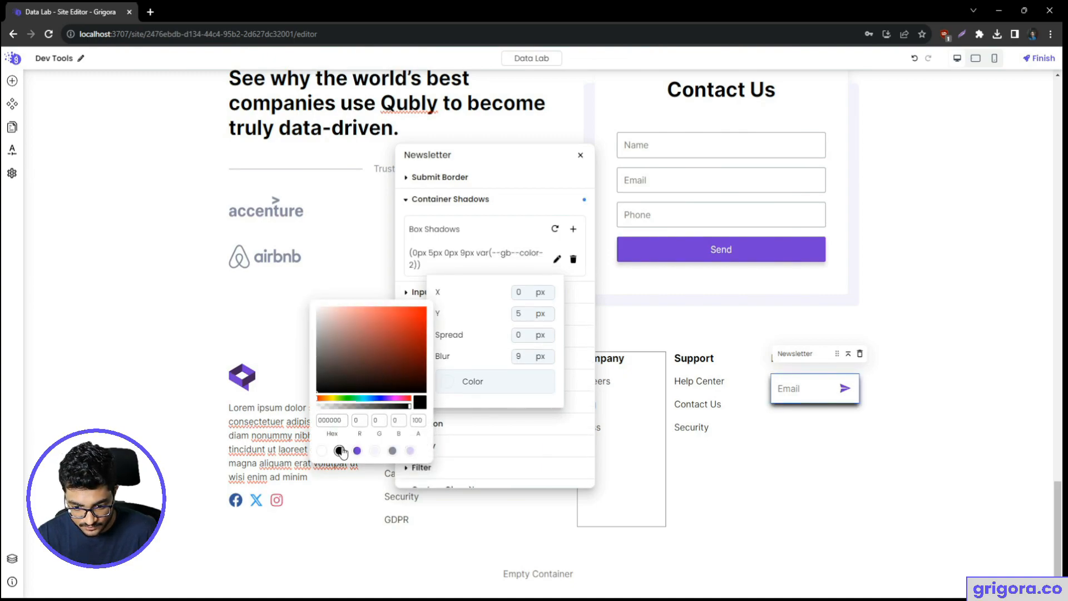
type("5")
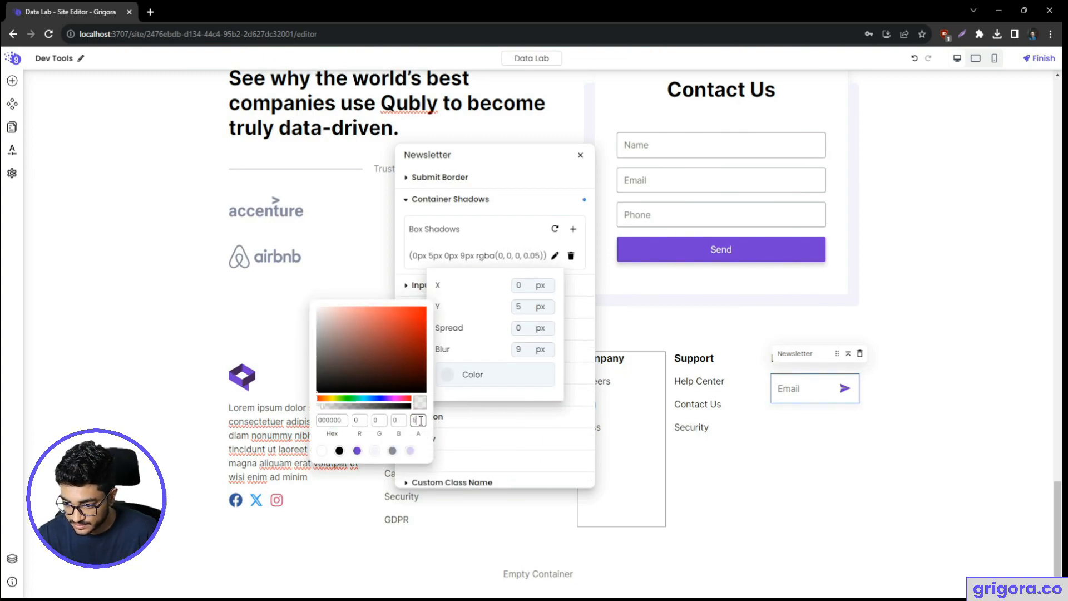
left_click(470, 346)
- Set the width of the footer's Newsletter column to 30% and close the settings
left_click(795, 441)
left_click(704, 447)
left_click(803, 440)
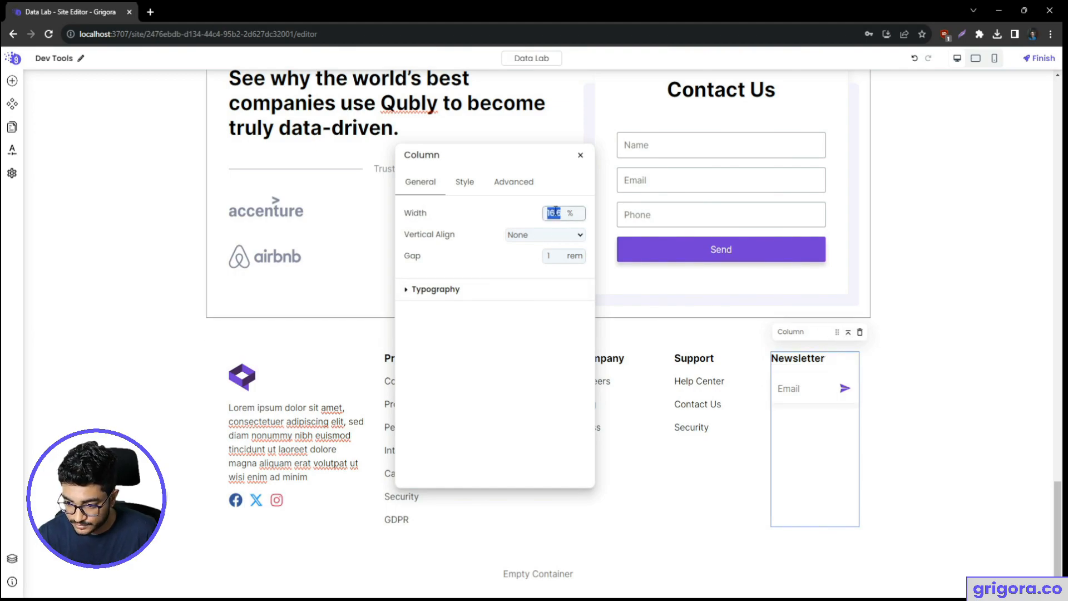
type("30")
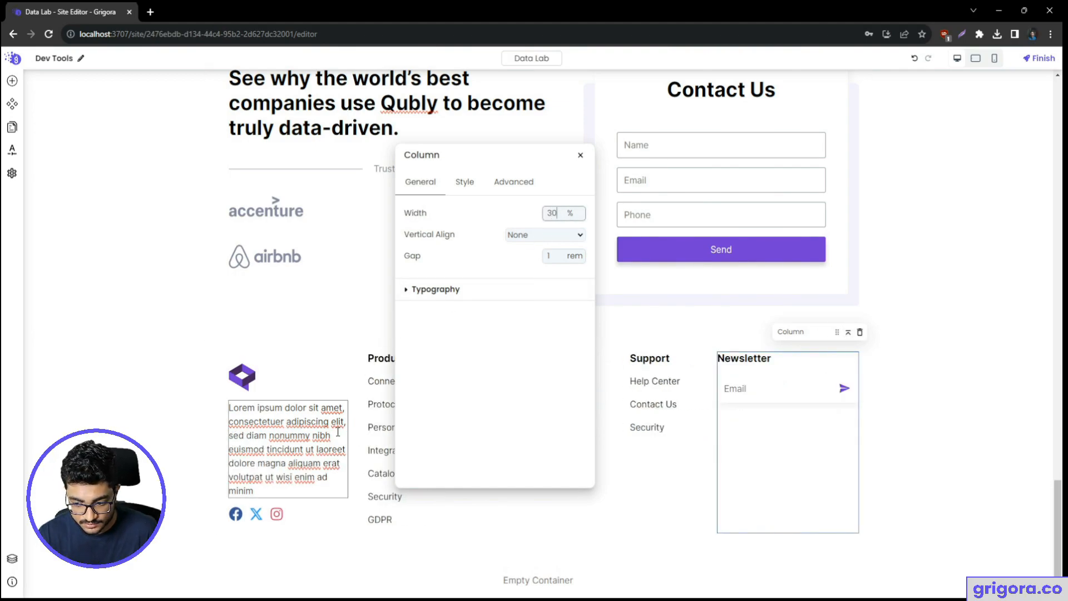
left_click(674, 427)
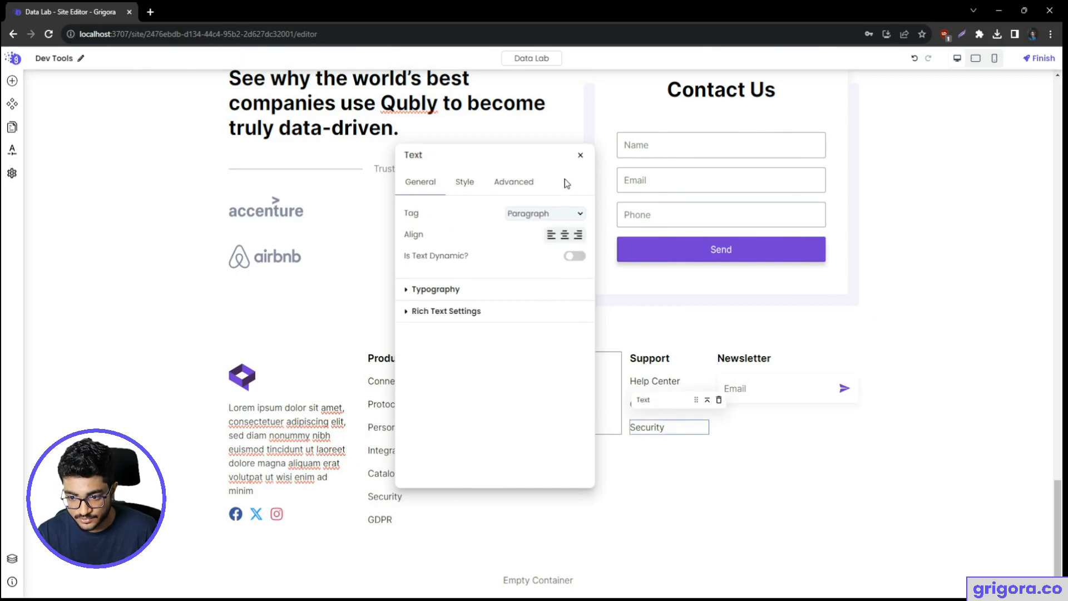
left_click(581, 155)
- Look over the whole page from the hero section down to the footer
scroll(630, 414, "up", 15)
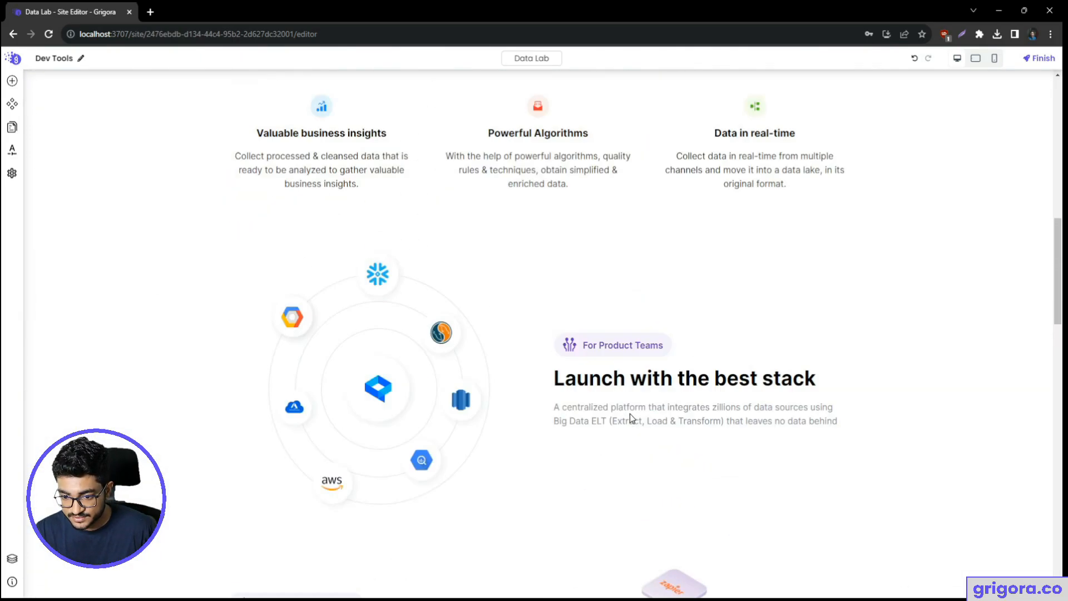
scroll(630, 413, "up", 10)
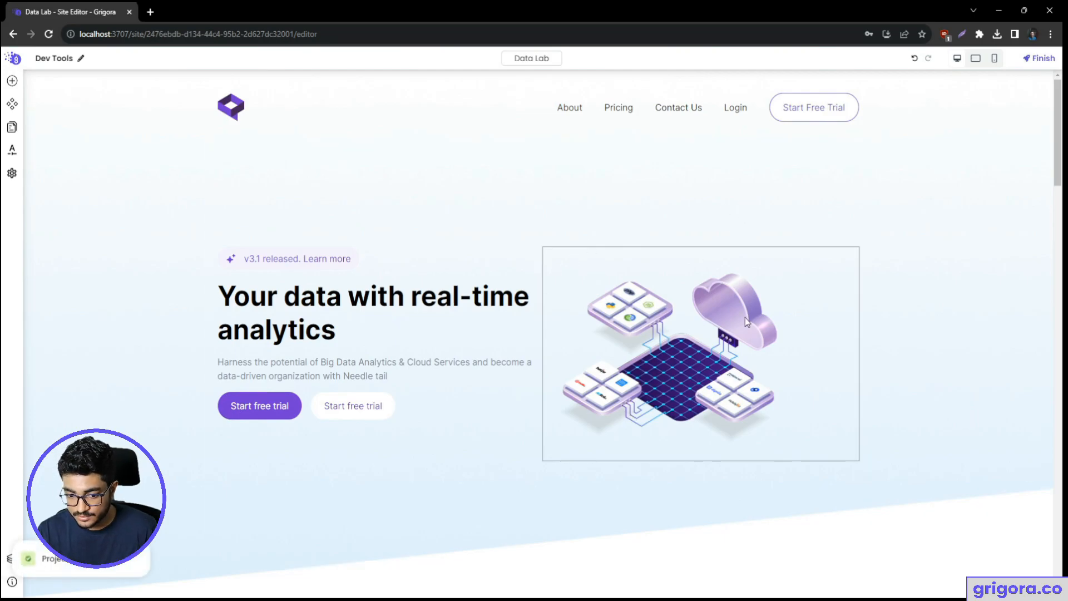
scroll(692, 381, "down", 10)
scroll(695, 385, "down", 12)
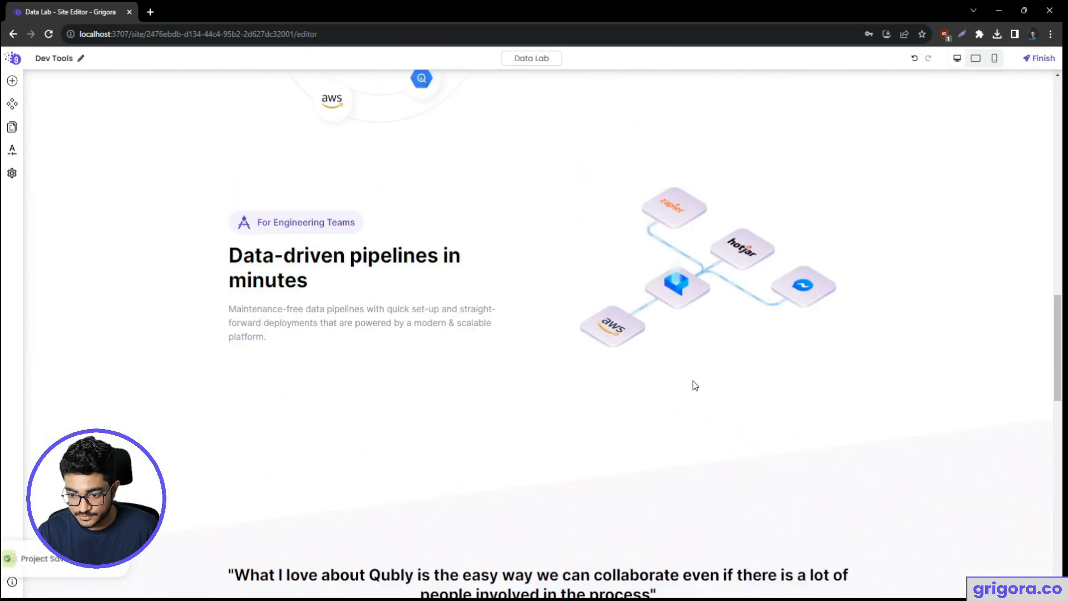
scroll(695, 386, "down", 1)
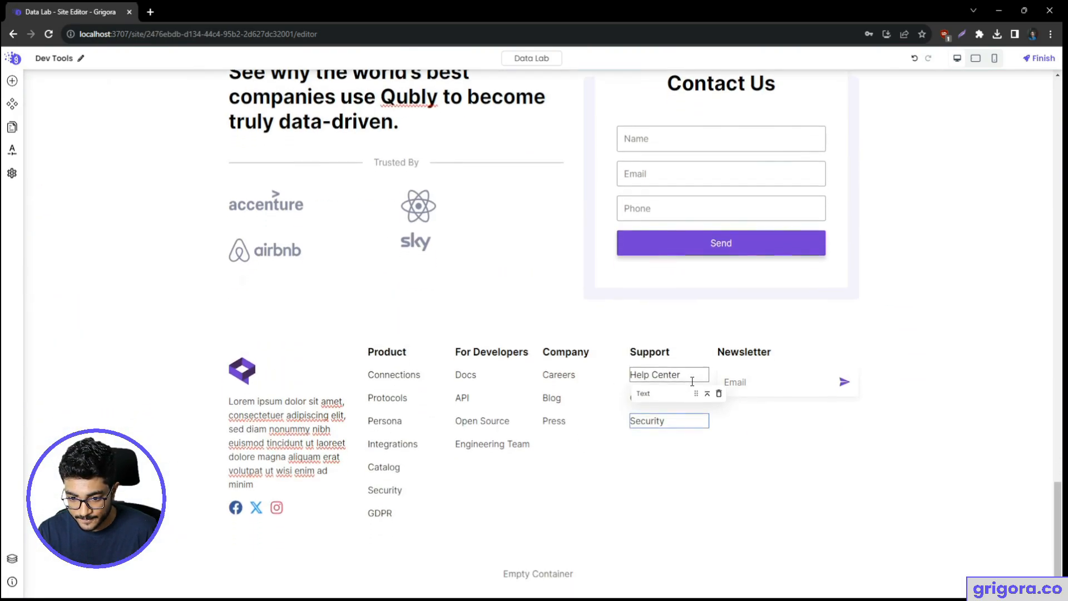
- Switch to Figma, select the footer's background rectangle and copy its fill hex code
key("alt+Tab")
left_click(759, 267)
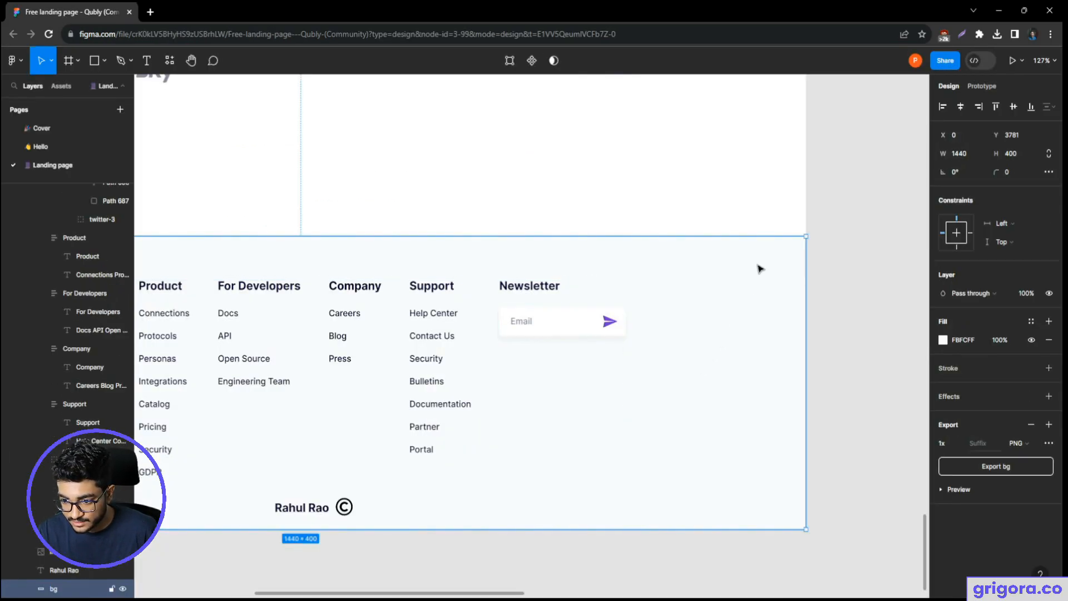
scroll(616, 438, "down", 5)
left_click_drag(563, 430, 730, 410)
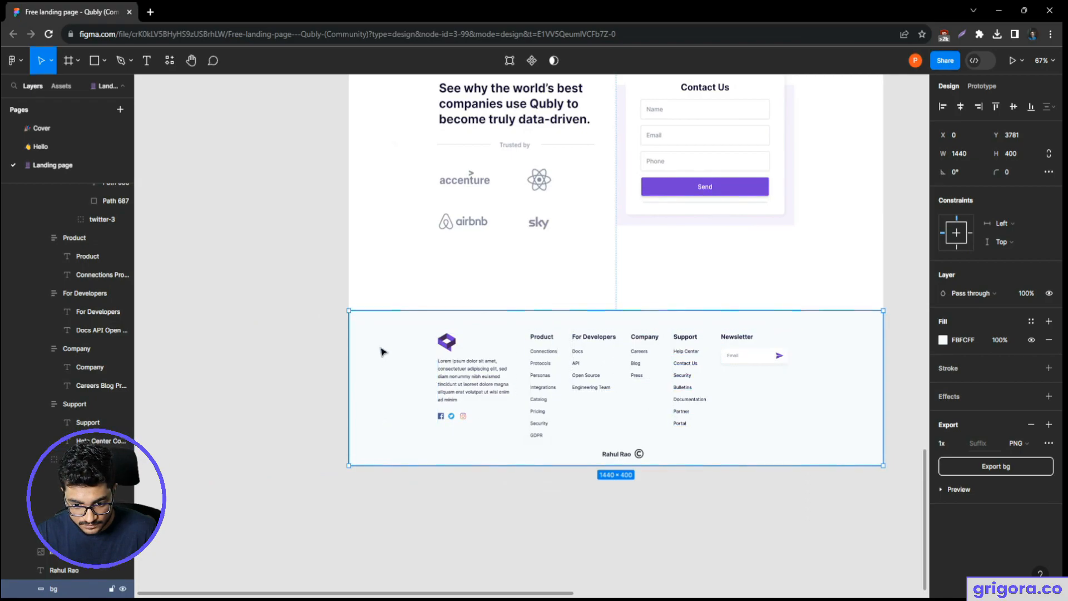
left_click(967, 345)
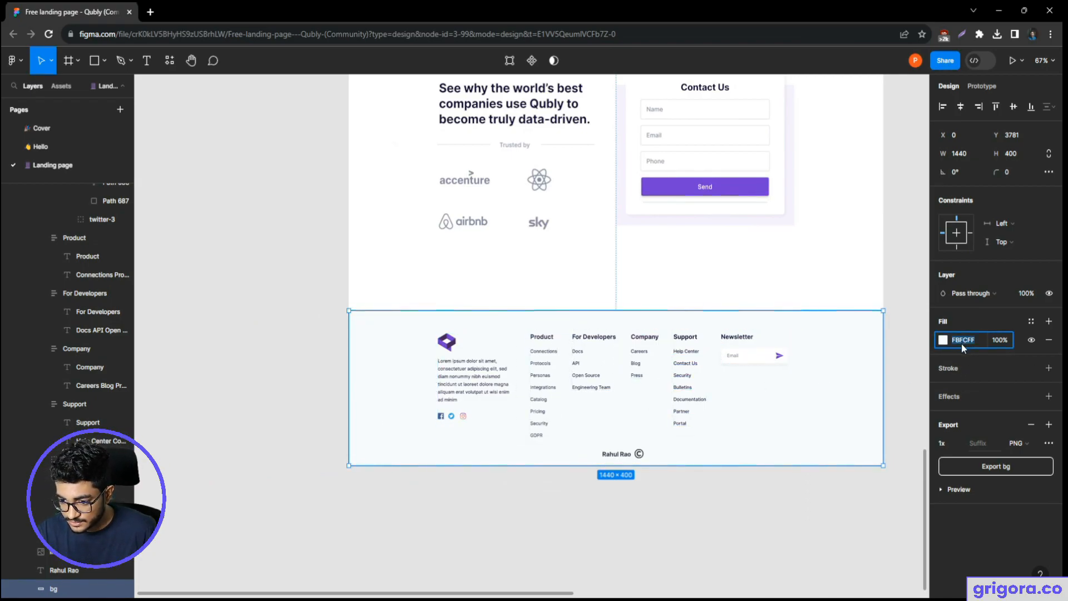
- Return to the Grigora editor, add a color with hex FBFCFF to the site's color palette and update the settings
key("alt+Tab")
left_click(11, 173)
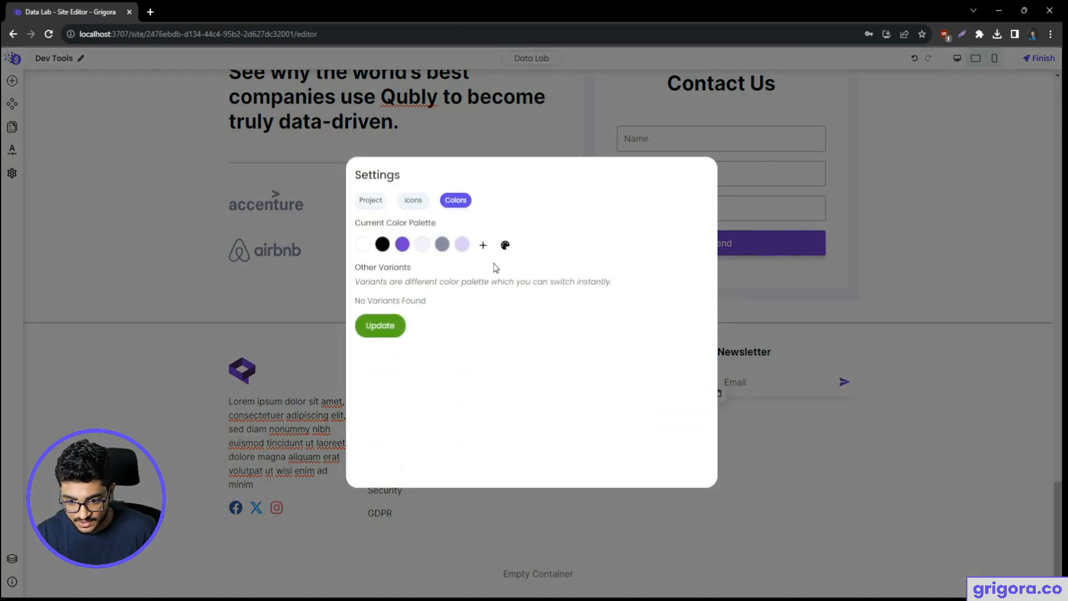
left_click(483, 244)
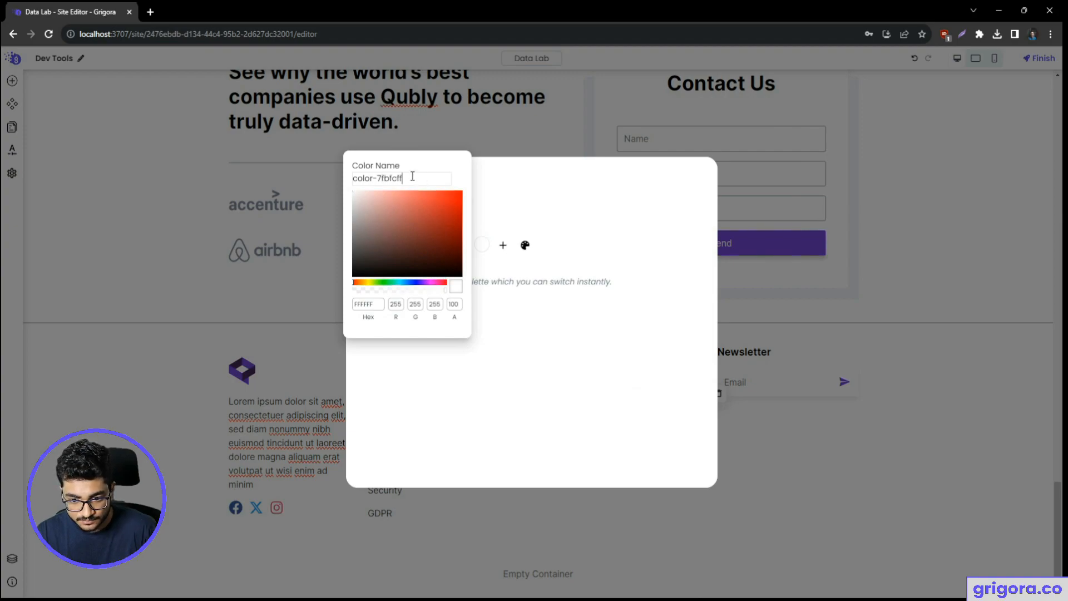
key("BackSpace")
key("BackSpace")
key("BackSpace")
key("BackSpace")
key("BackSpace")
key("BackSpace")
double_click(363, 305)
type("fbfcff")
left_click(457, 383)
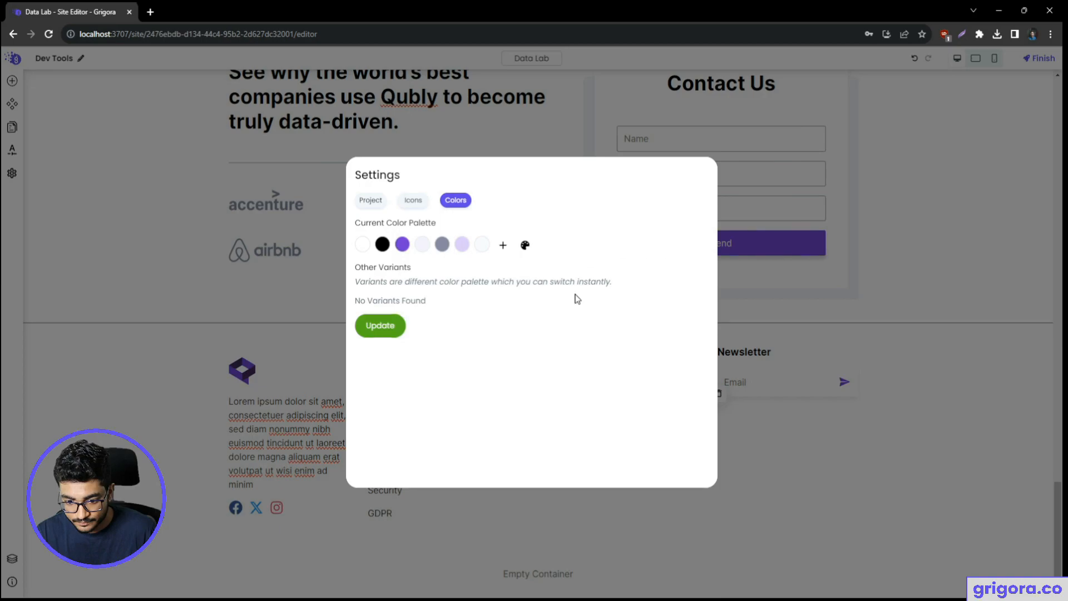
left_click(383, 327)
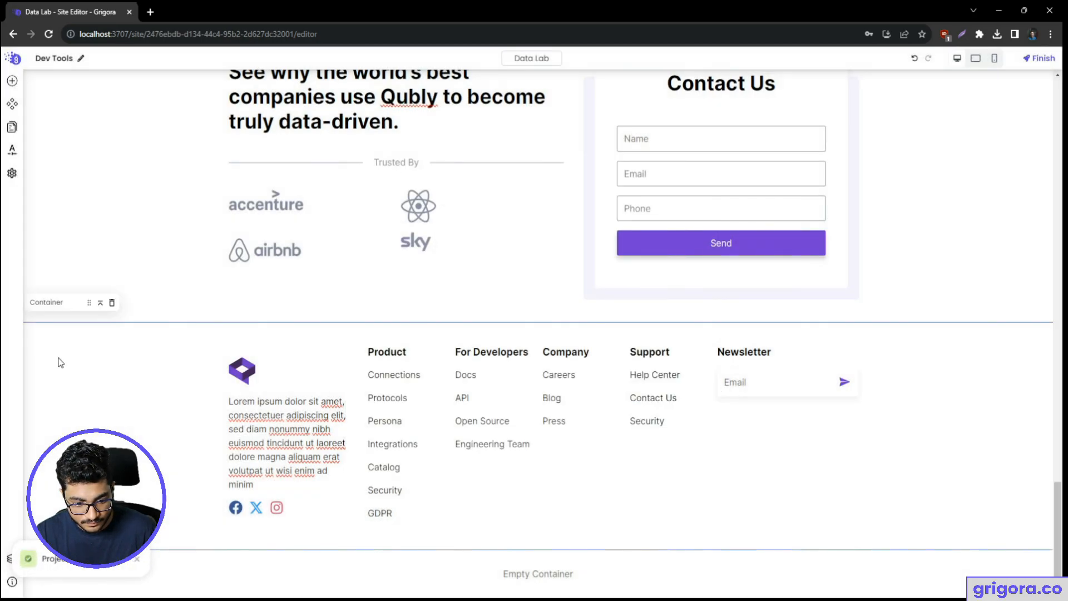
- Set the footer container's background color to the newly added FBFCFF palette preset
right_click(44, 344)
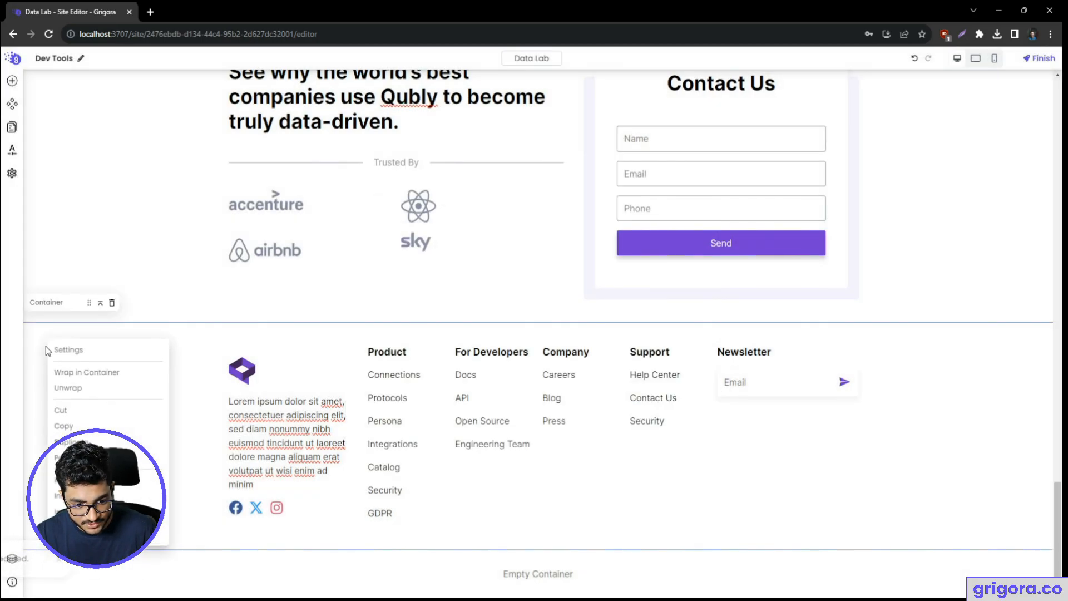
left_click(63, 349)
left_click(463, 189)
left_click(448, 334)
left_click(459, 411)
left_click(422, 442)
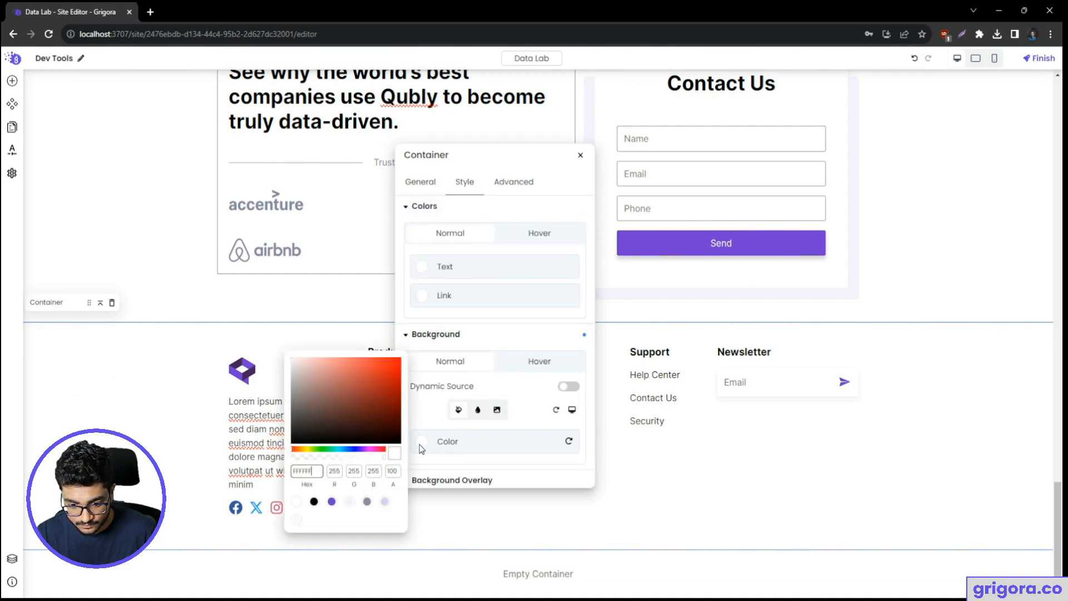
left_click(385, 502)
left_click(296, 519)
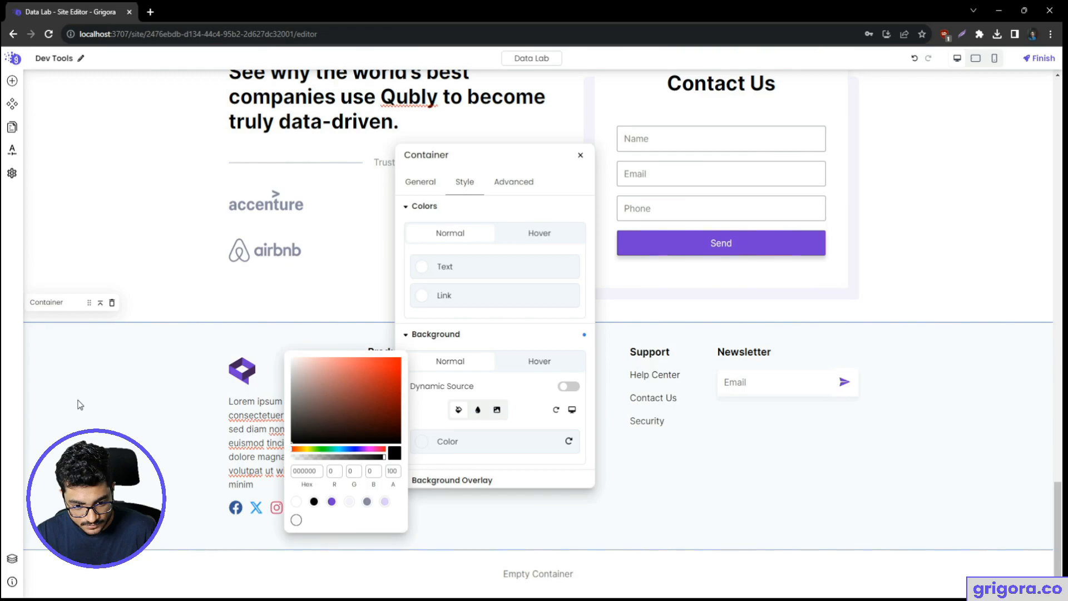
left_click(125, 268)
scroll(125, 268, "up", 1)
scroll(269, 520, "down", 1)
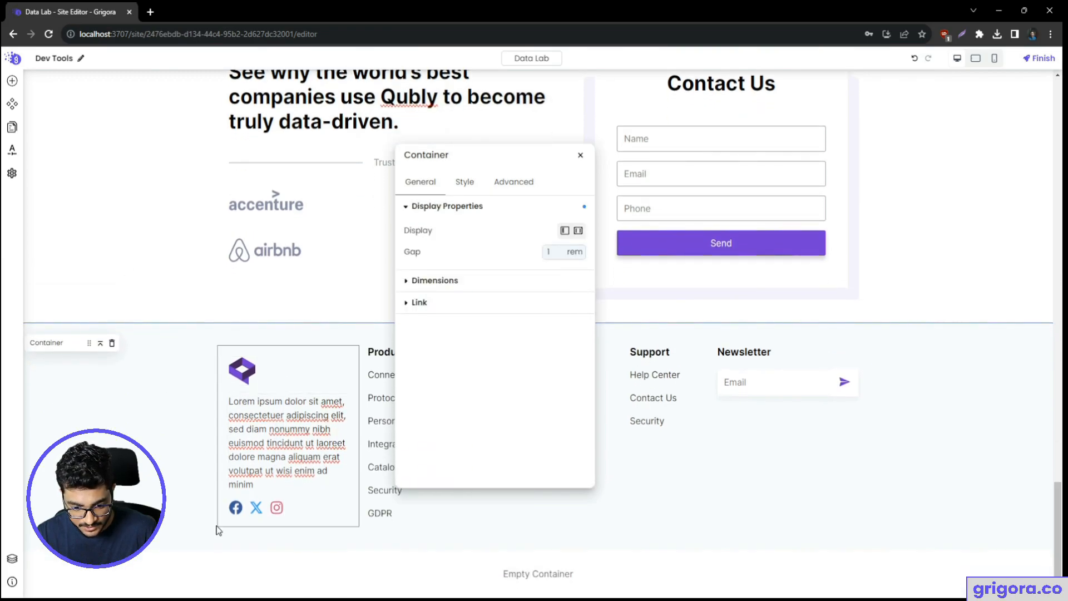
right_click(243, 571)
left_click(274, 581)
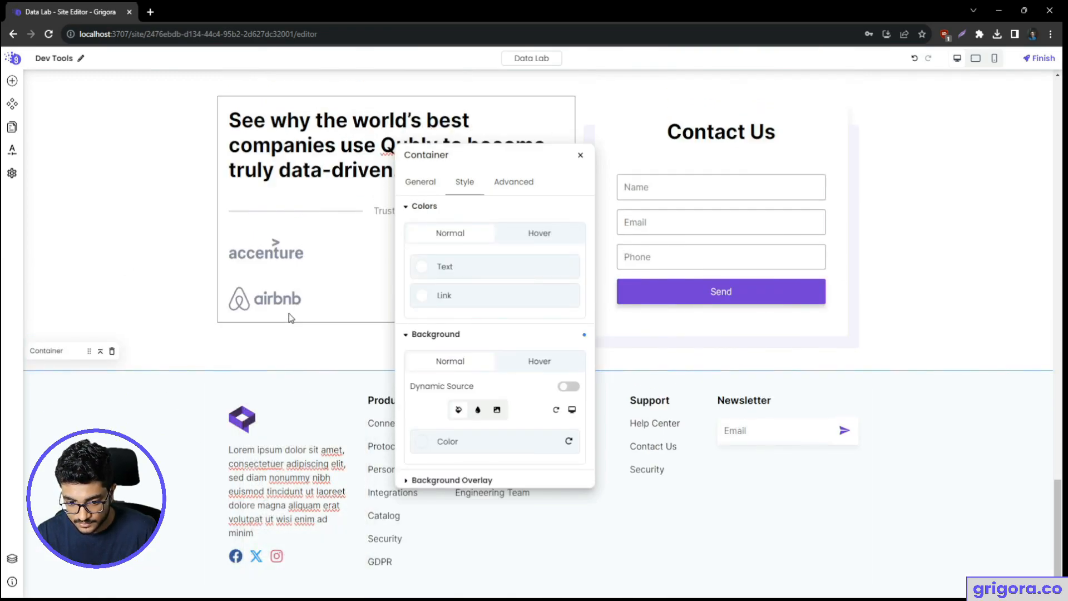
left_click(189, 305)
left_click(960, 460)
- Close the container settings and switch the editor to the tablet view to look over the page's responsive layout
scroll(927, 464, "up", 6)
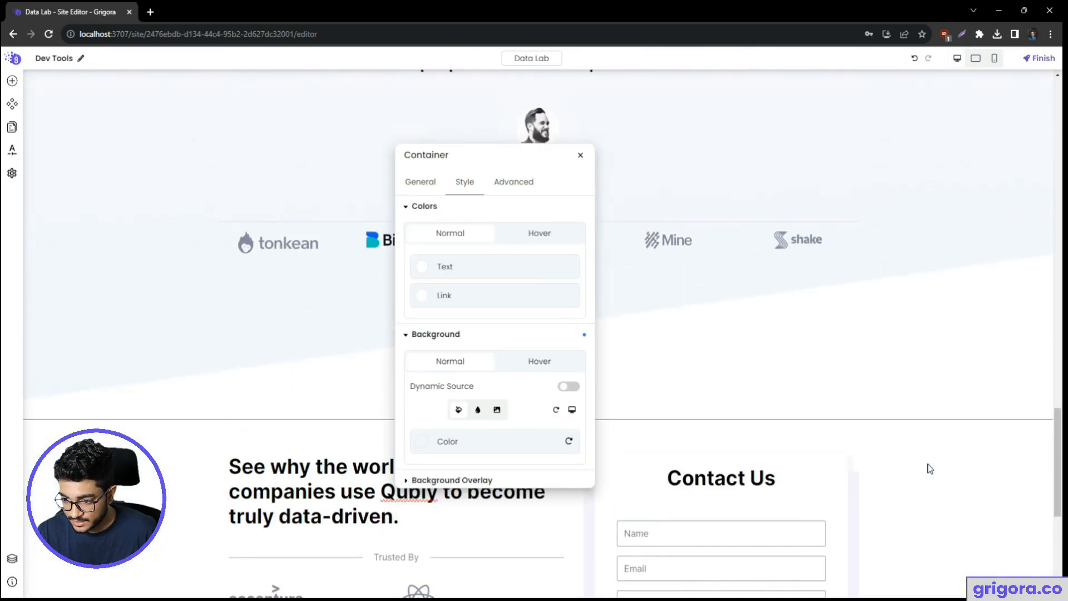
scroll(613, 227, "up", 7)
left_click(582, 158)
scroll(664, 357, "up", 15)
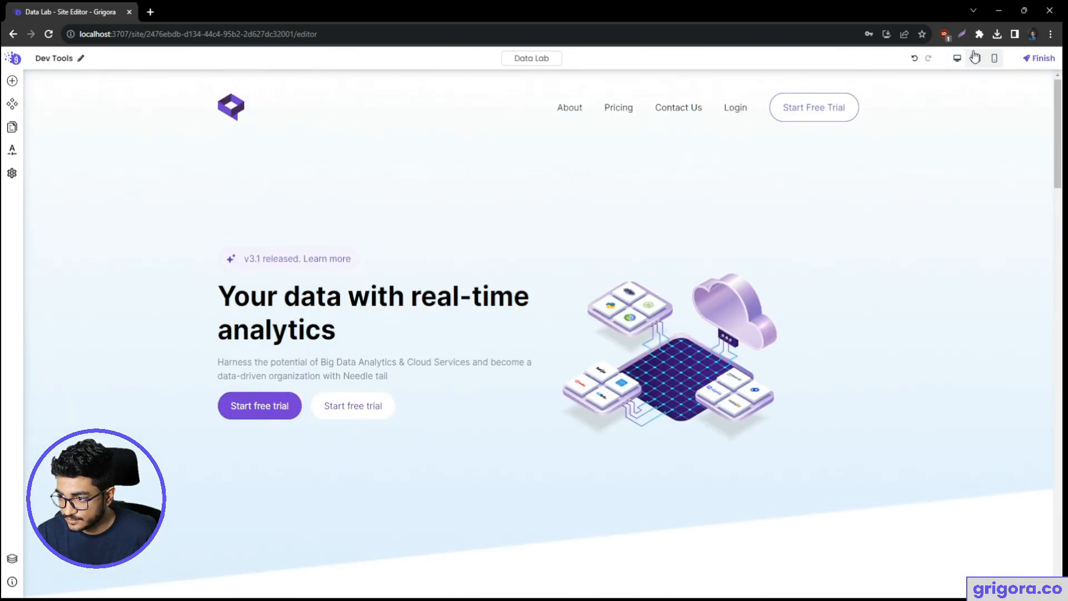
left_click(975, 58)
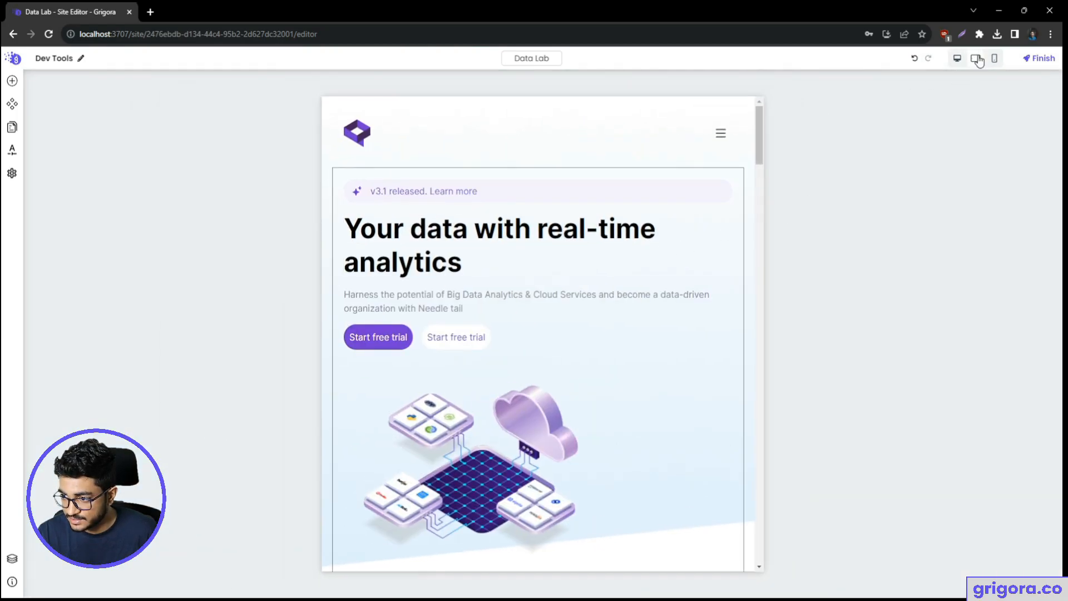
scroll(646, 318, "down", 15)
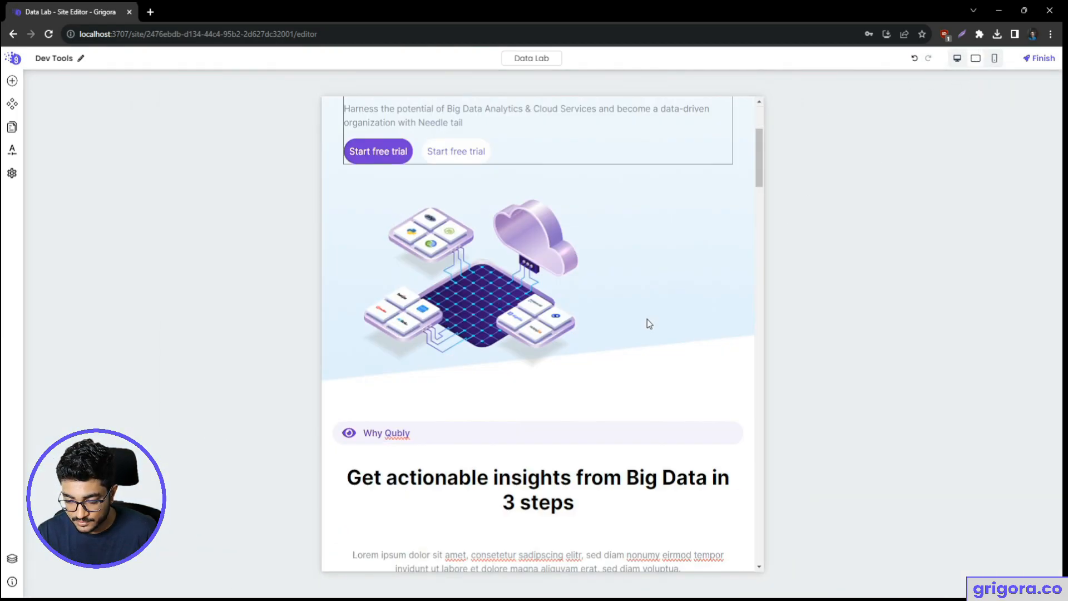
- Open the settings of the hero's "v3.1 released. Learn more" badge container and set its width to Auto in the tablet view
scroll(649, 323, "up", 7)
scroll(649, 324, "up", 5)
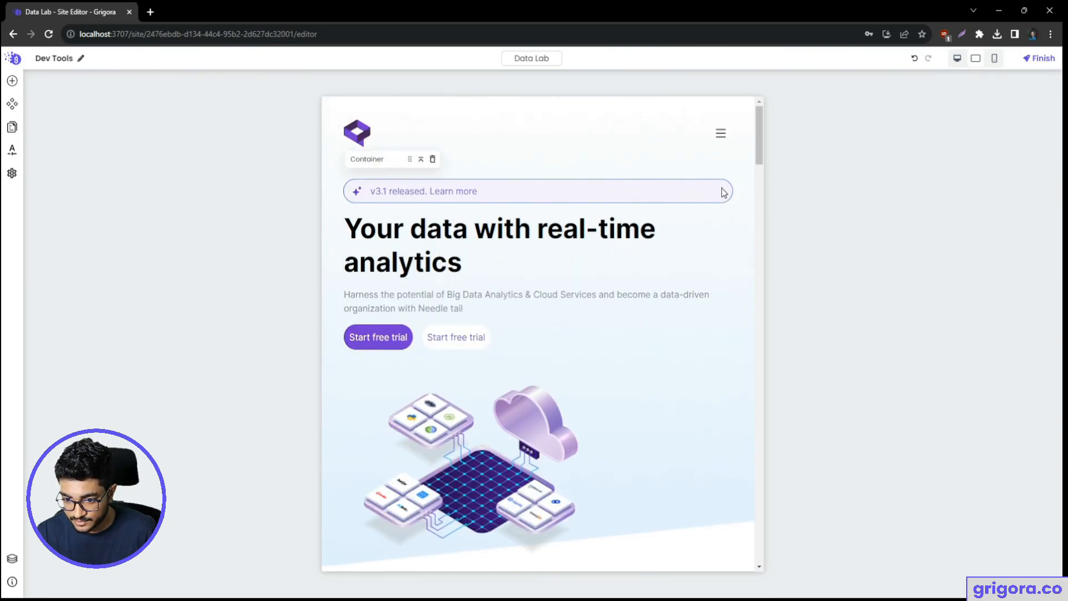
right_click(705, 189)
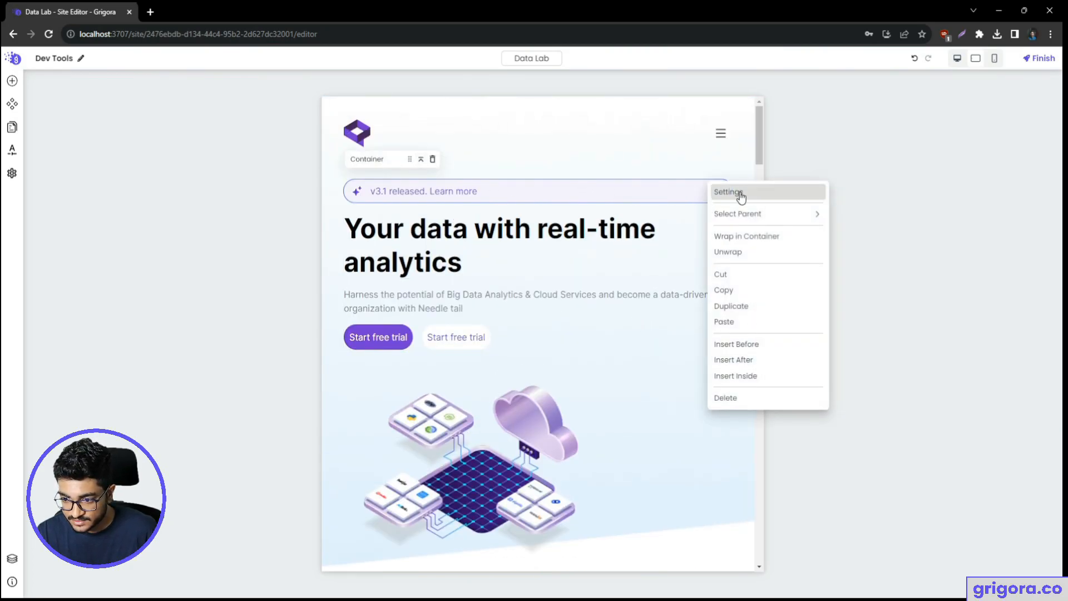
left_click(729, 191)
left_click_drag(810, 157, 876, 154)
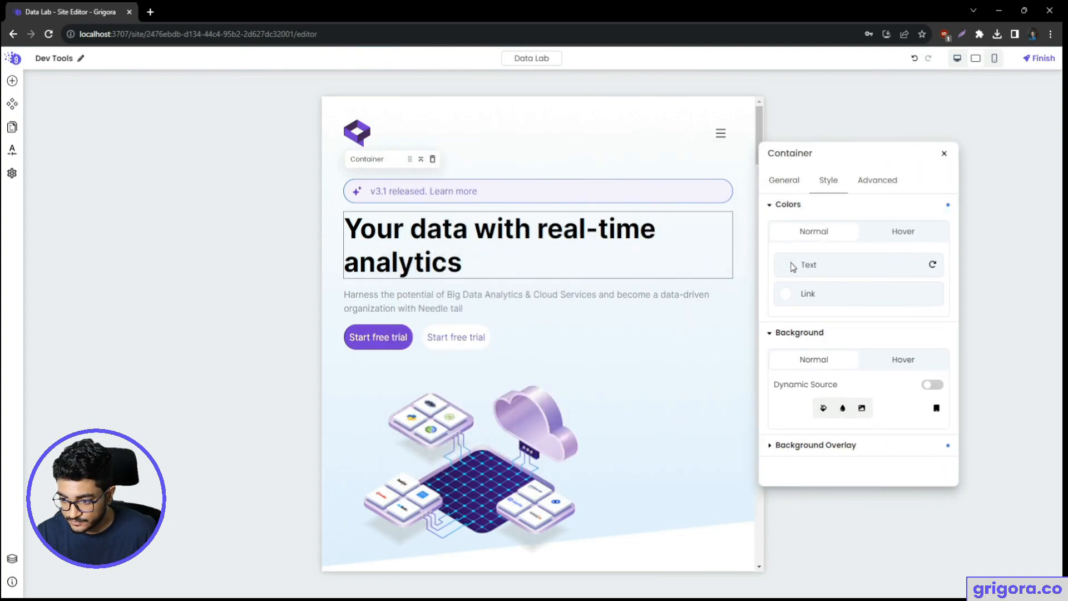
left_click(795, 181)
scroll(868, 385, "down", 1)
left_click(890, 343)
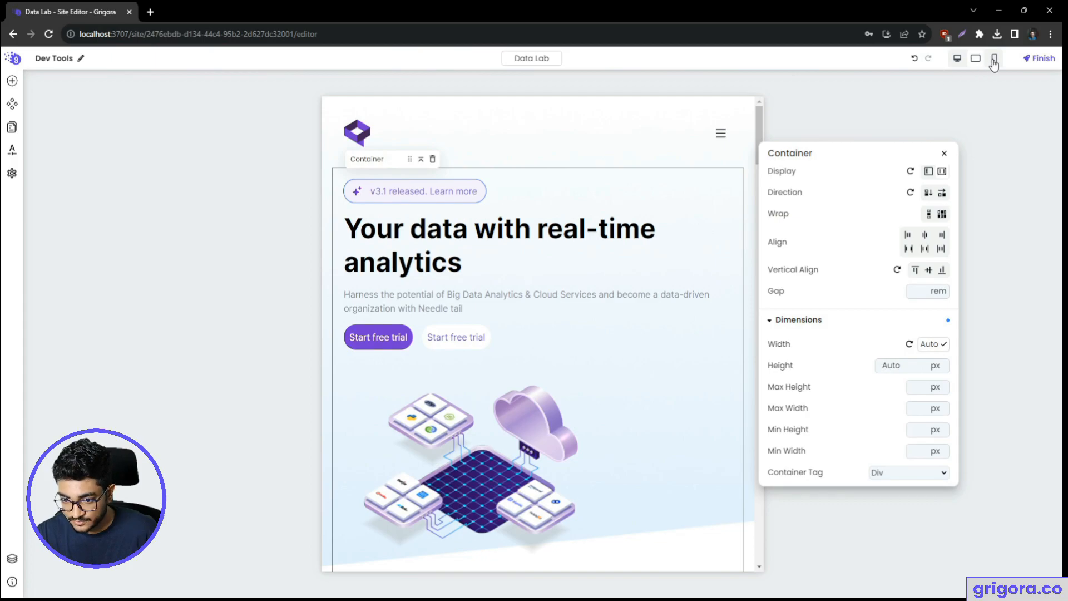
- Set the "v3.1 released" badge's width to Auto in the mobile view, check the desktop view and return to the tablet view
left_click(994, 60)
left_click(896, 345)
left_click(974, 60)
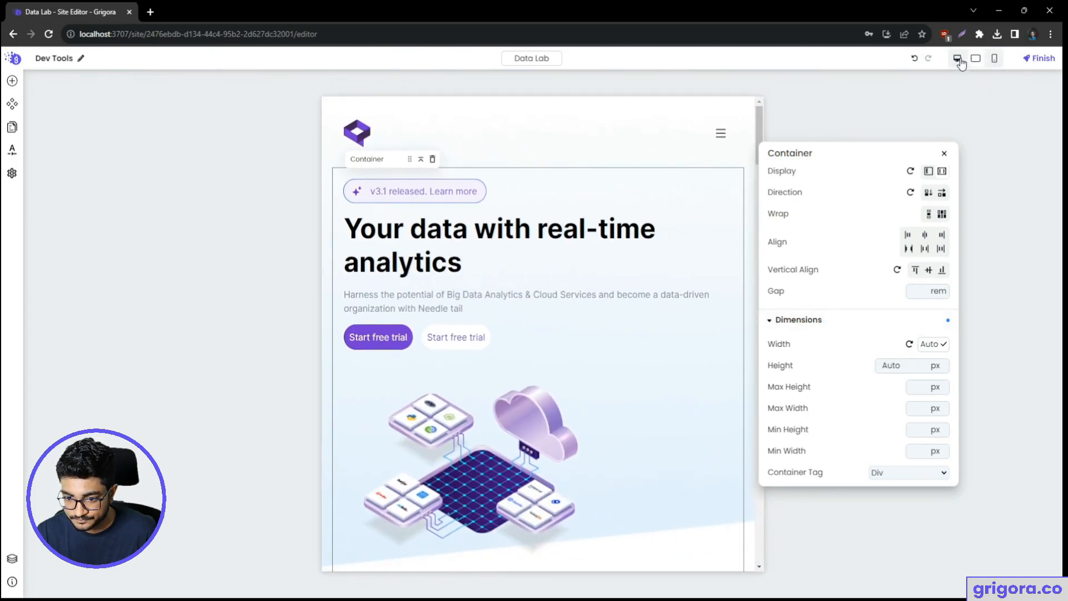
left_click(959, 62)
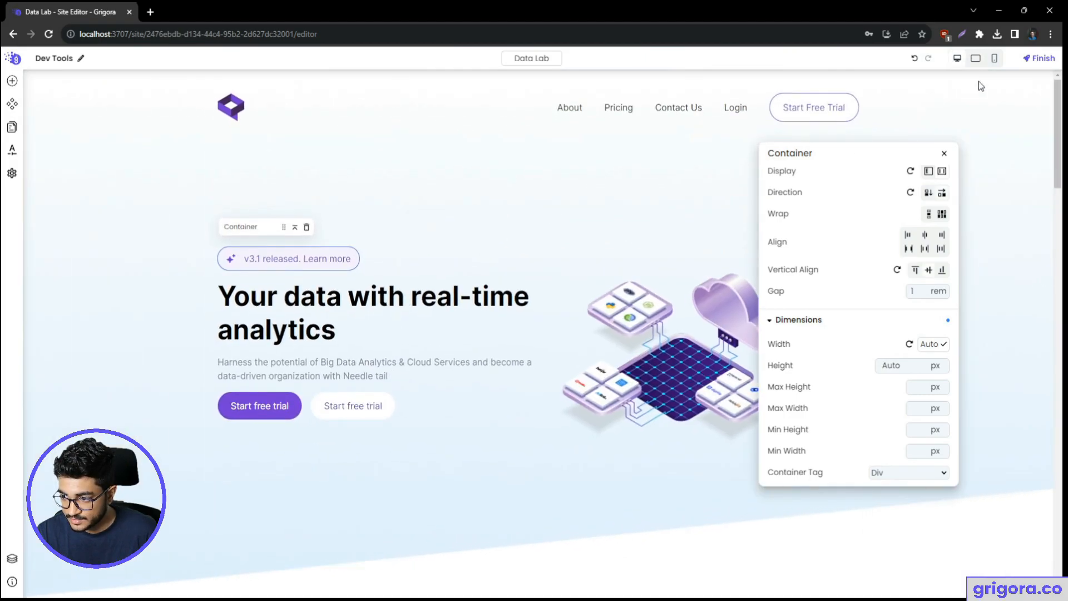
left_click(975, 60)
- Set the "Why Qubly" badge container's width to Auto in both the tablet and mobile views, then return to the tablet view
scroll(601, 275, "down", 1)
scroll(601, 286, "up", 1)
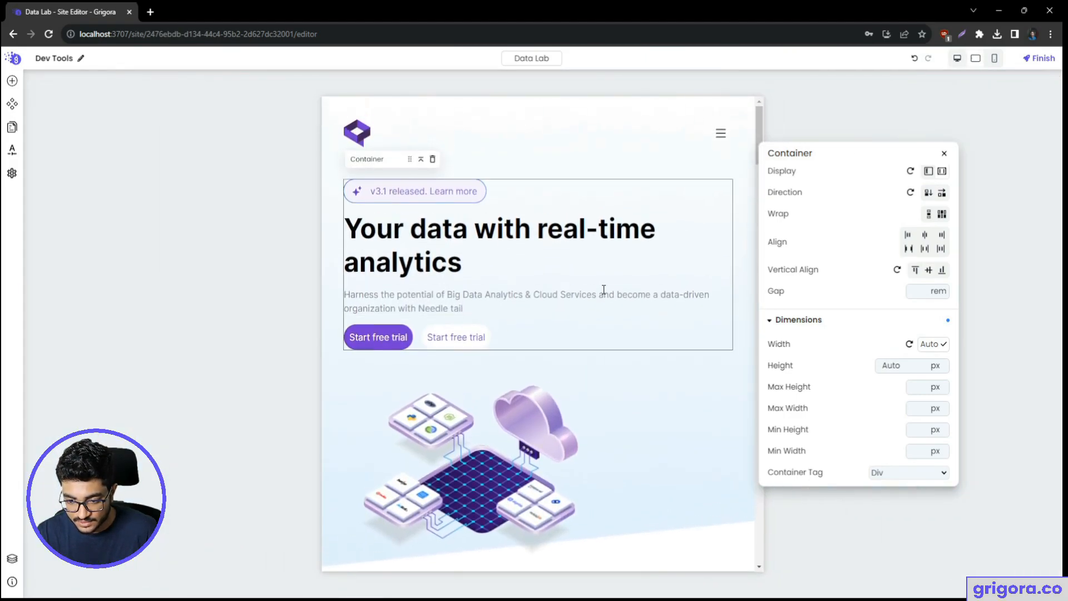
scroll(562, 268, "down", 2)
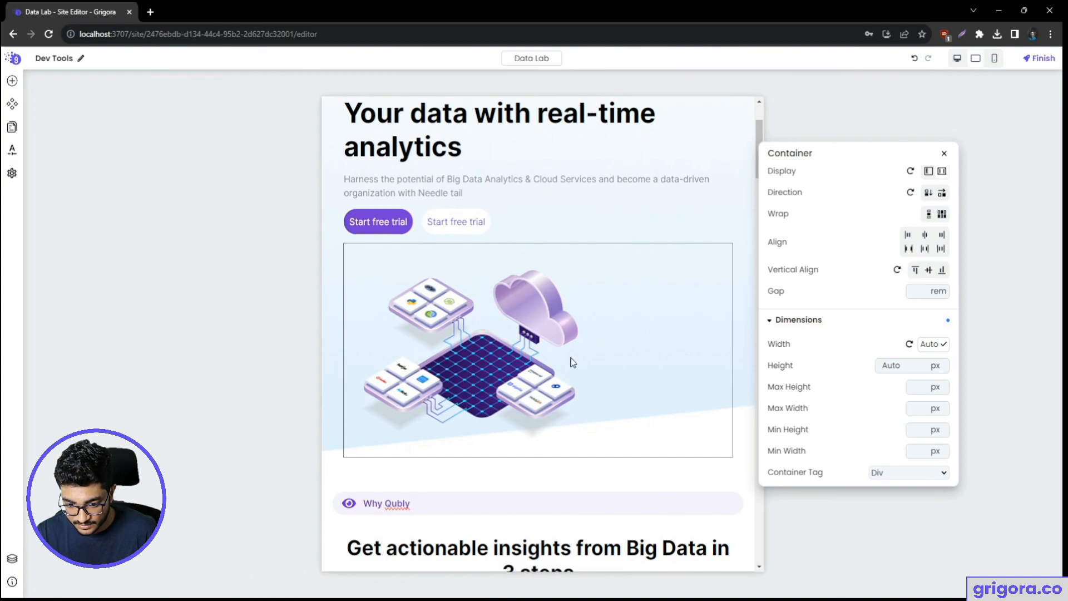
scroll(573, 363, "down", 2)
scroll(584, 326, "down", 2)
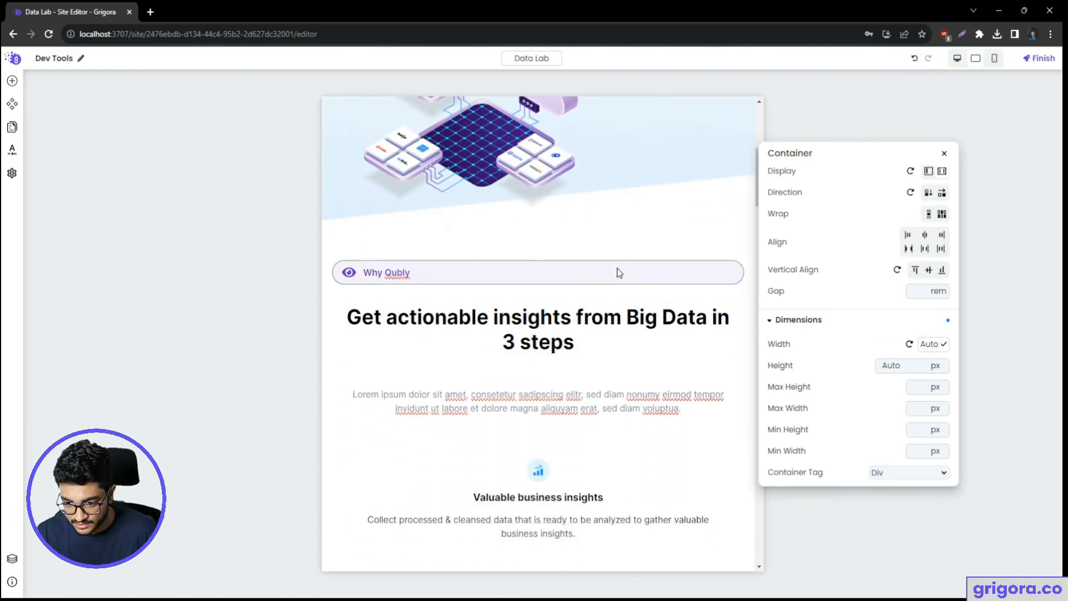
left_click(617, 272)
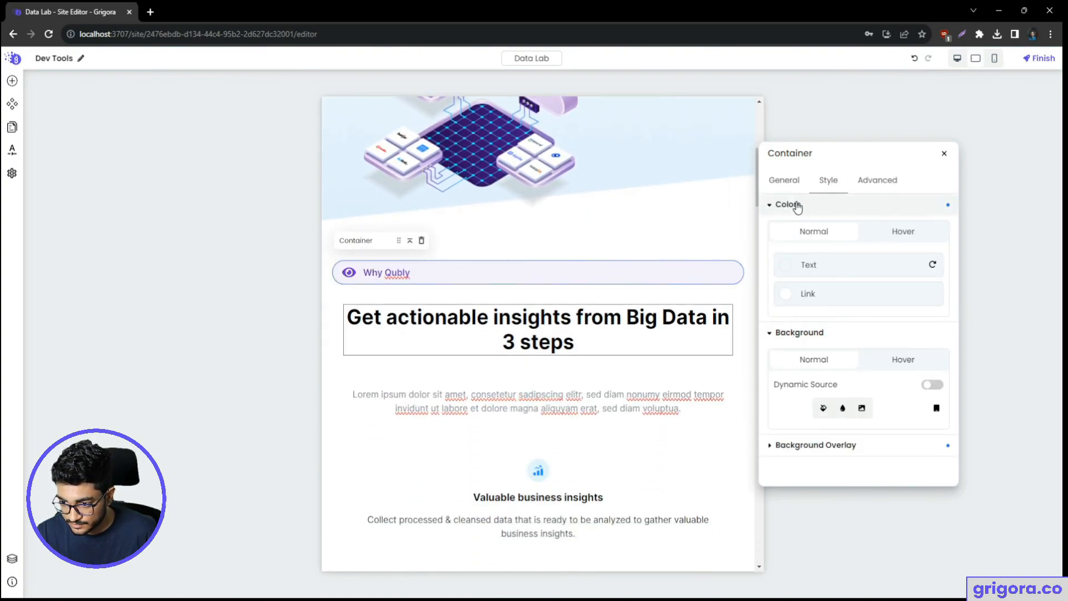
left_click(785, 182)
left_click(891, 402)
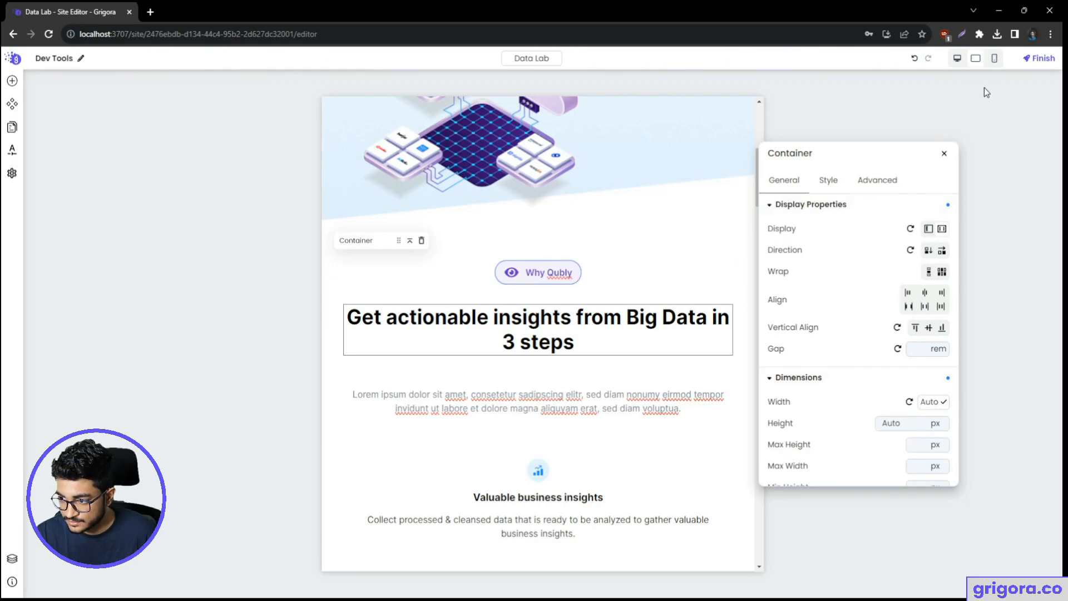
left_click(994, 59)
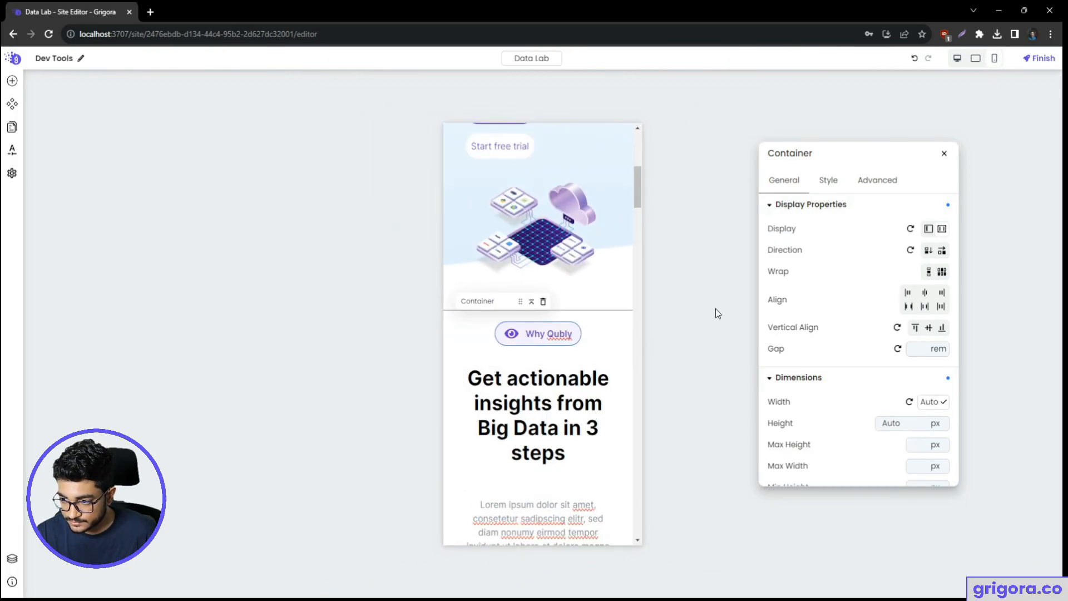
left_click(967, 62)
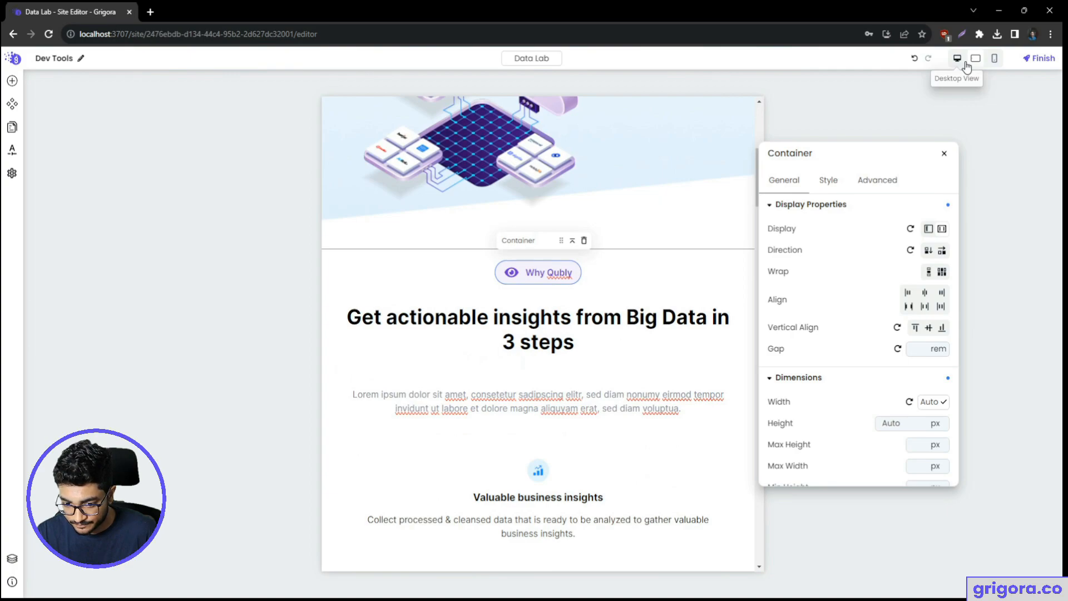
- Set the "For Product Teams" badge container's width to Auto in the tablet and mobile views, then return to the tablet view
scroll(601, 309, "down", 4)
scroll(601, 306, "up", 2)
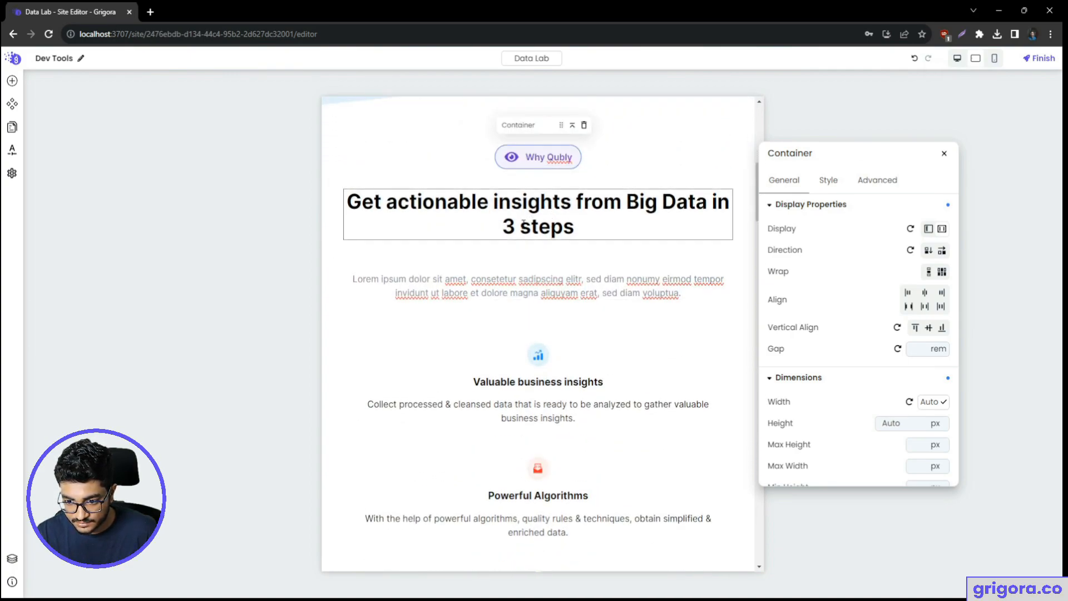
scroll(583, 262, "down", 10)
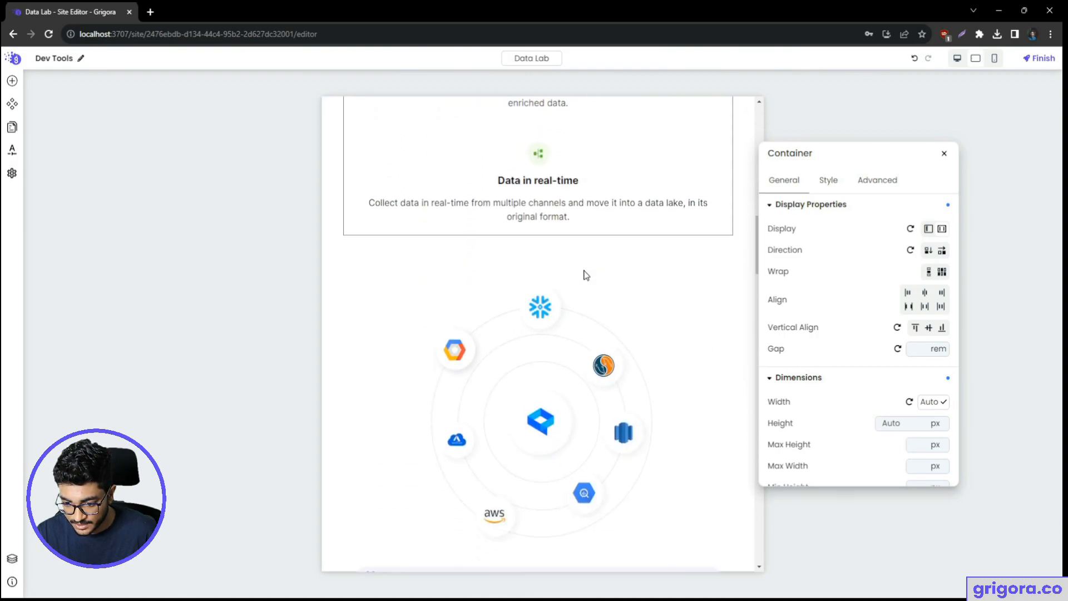
scroll(586, 275, "down", 2)
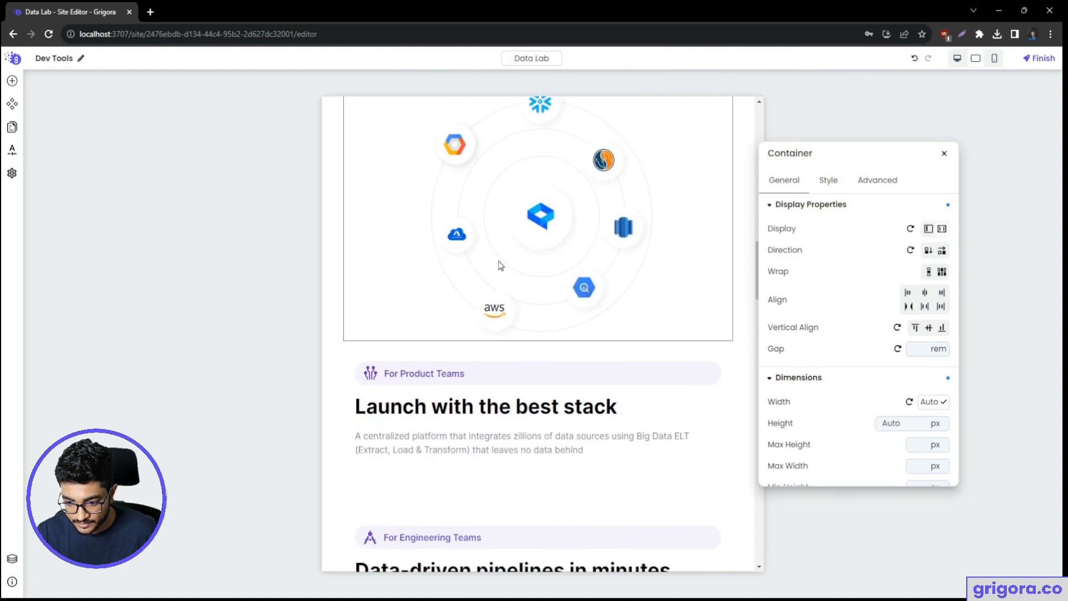
left_click(609, 377)
left_click(892, 376)
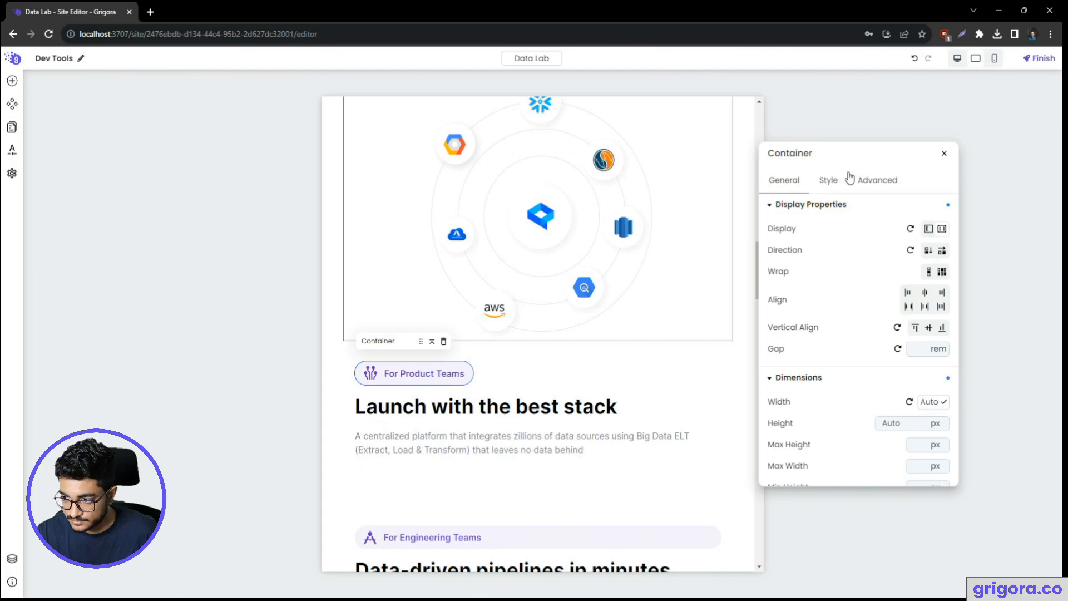
left_click(995, 58)
left_click(891, 401)
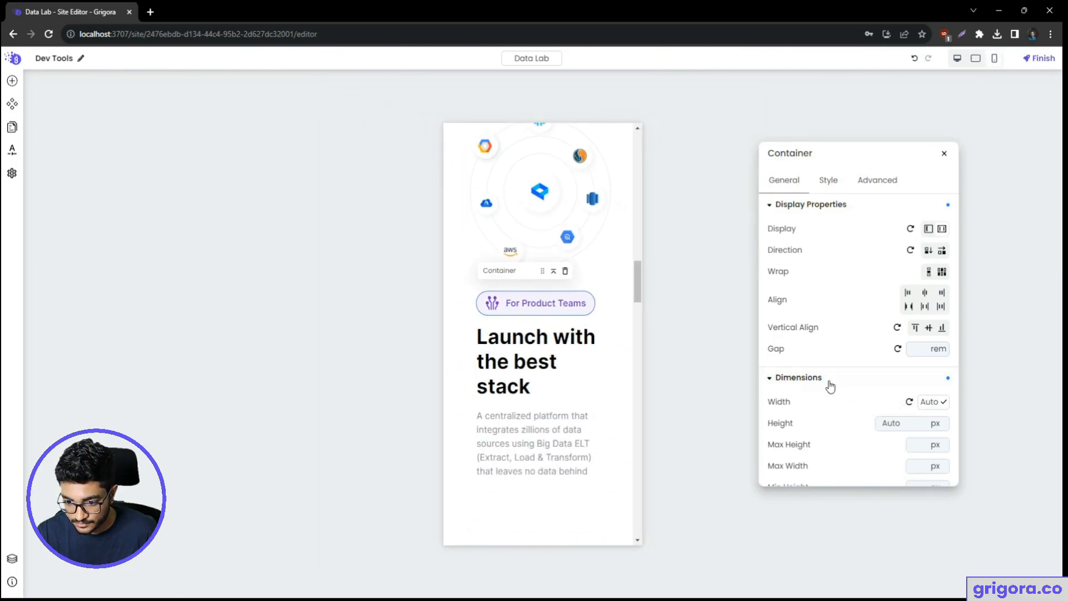
left_click(976, 65)
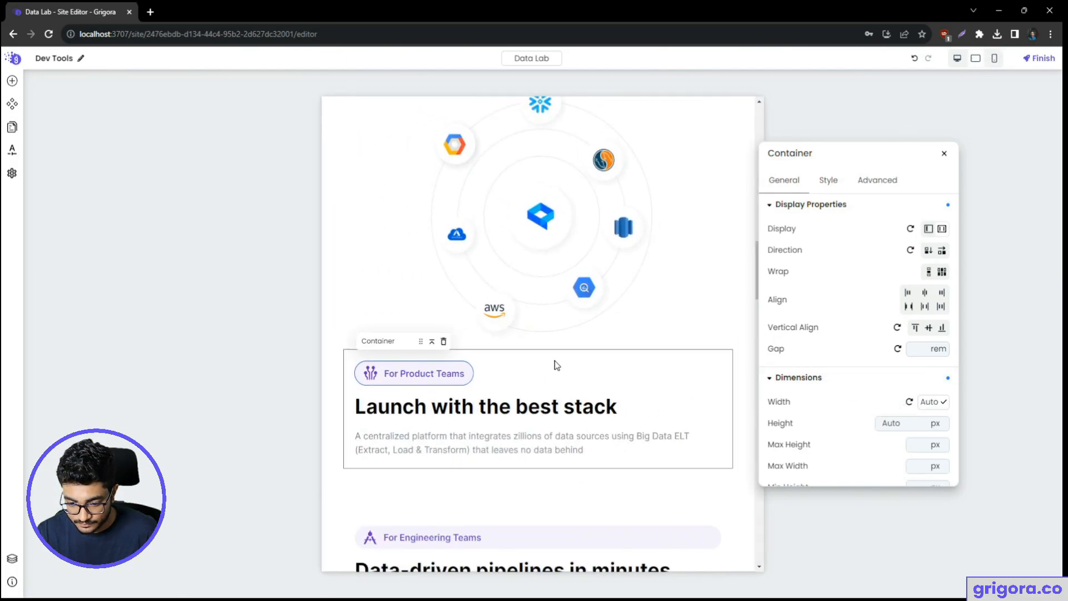
- Set the "For Engineering Teams" badge container's width to Auto in the tablet view and in the mobile view
scroll(556, 345, "down", 4)
left_click(574, 305)
left_click(918, 377)
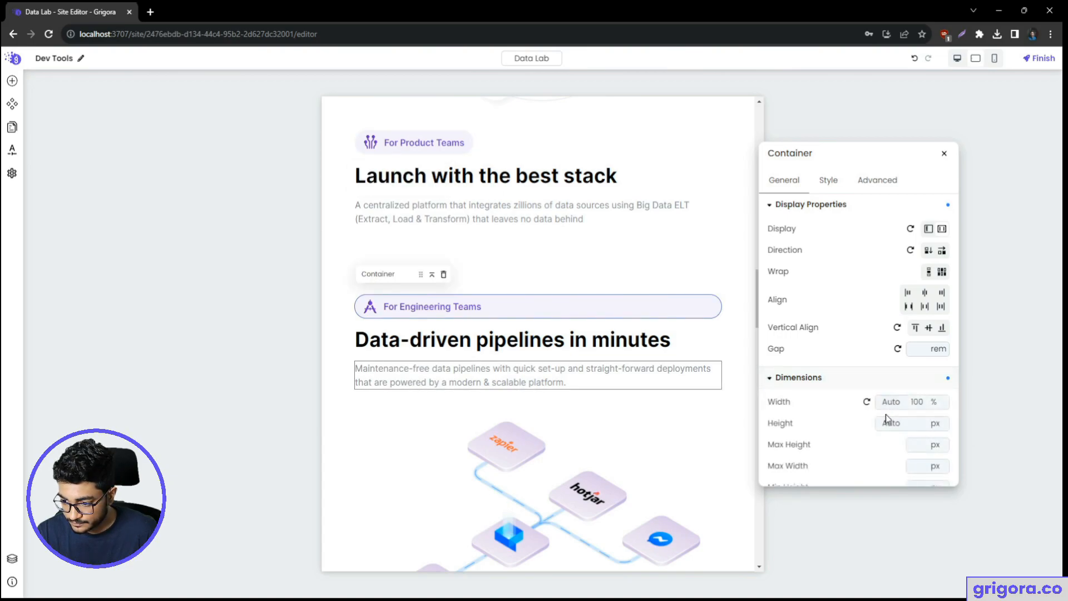
left_click(890, 401)
left_click(994, 58)
left_click(891, 401)
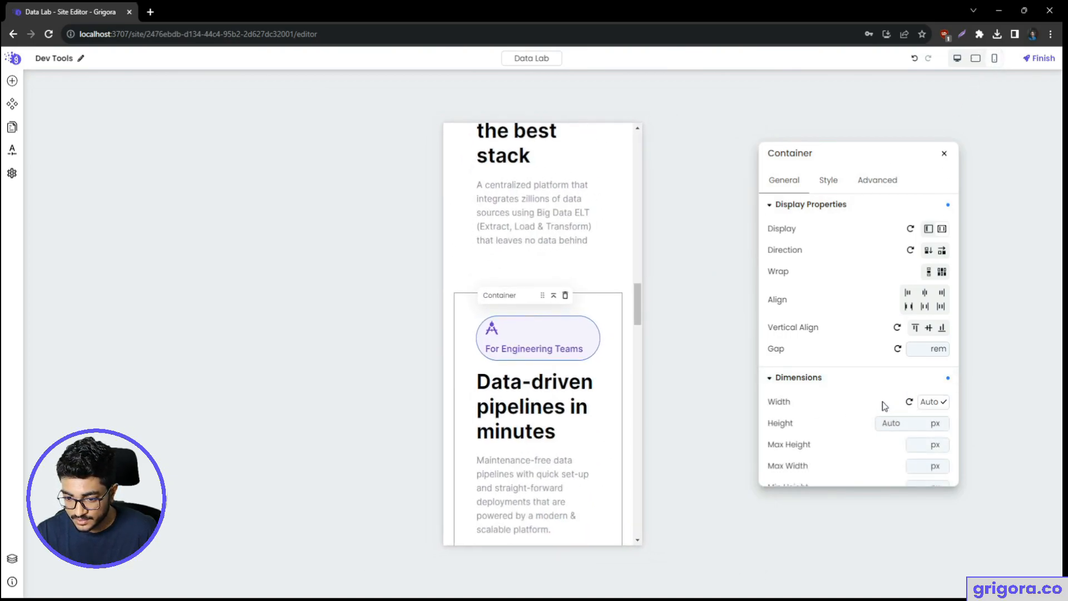
- Shorten the "For Engineering Teams" badge text to "Engineering Teams" and check the badge in the tablet, desktop and mobile views
left_click(522, 348)
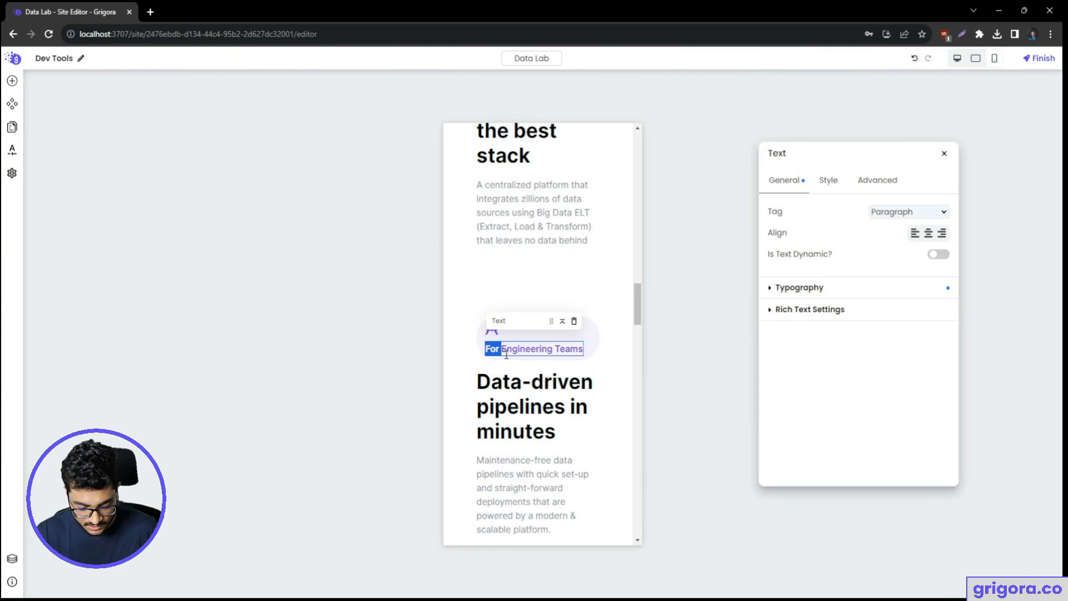
key("BackSpace")
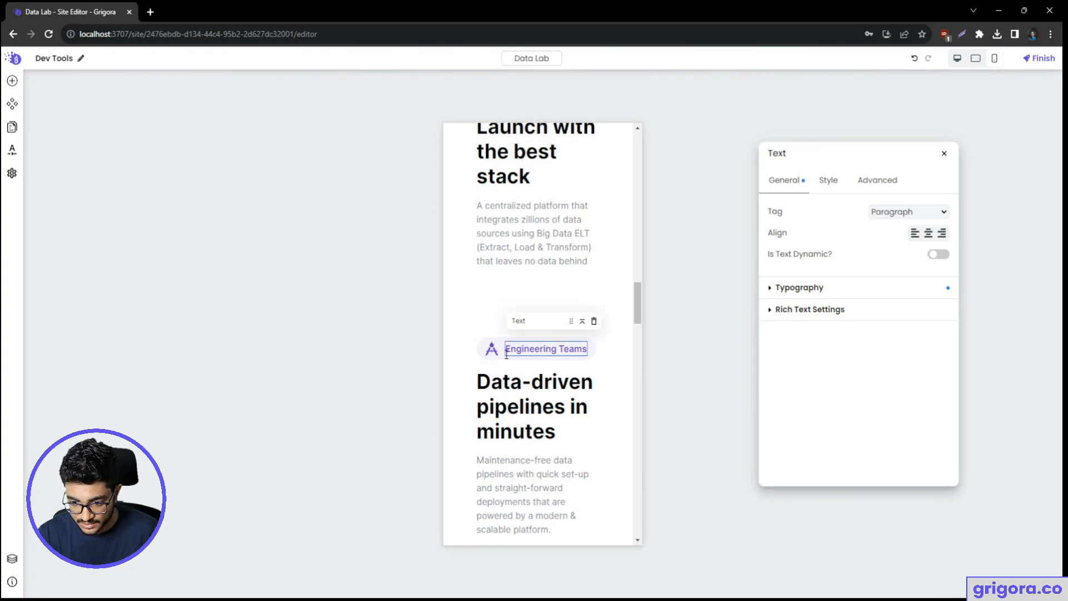
left_click(531, 360)
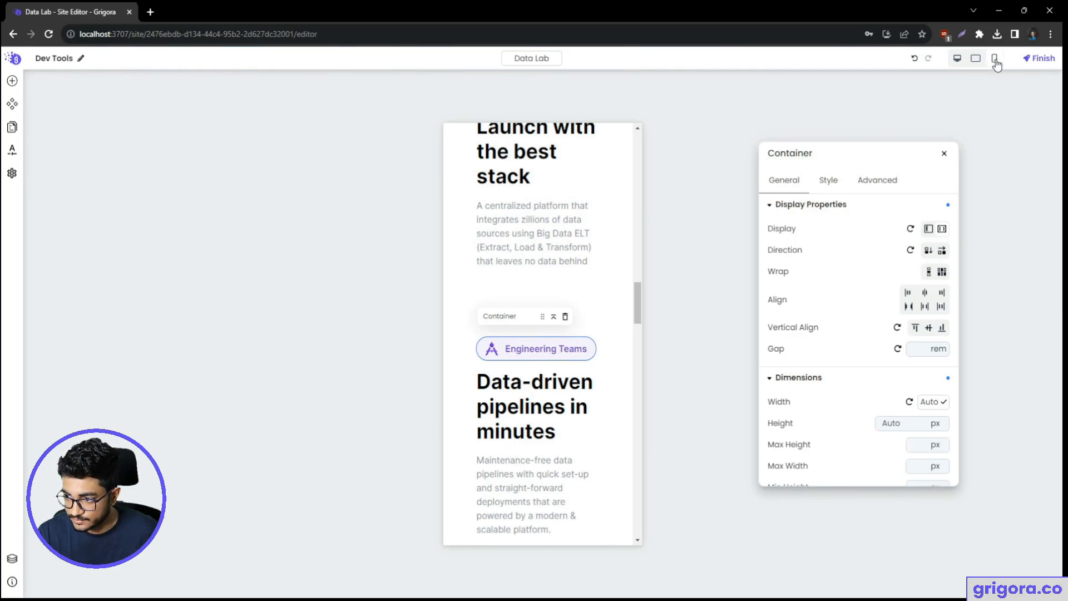
left_click(976, 59)
left_click(957, 59)
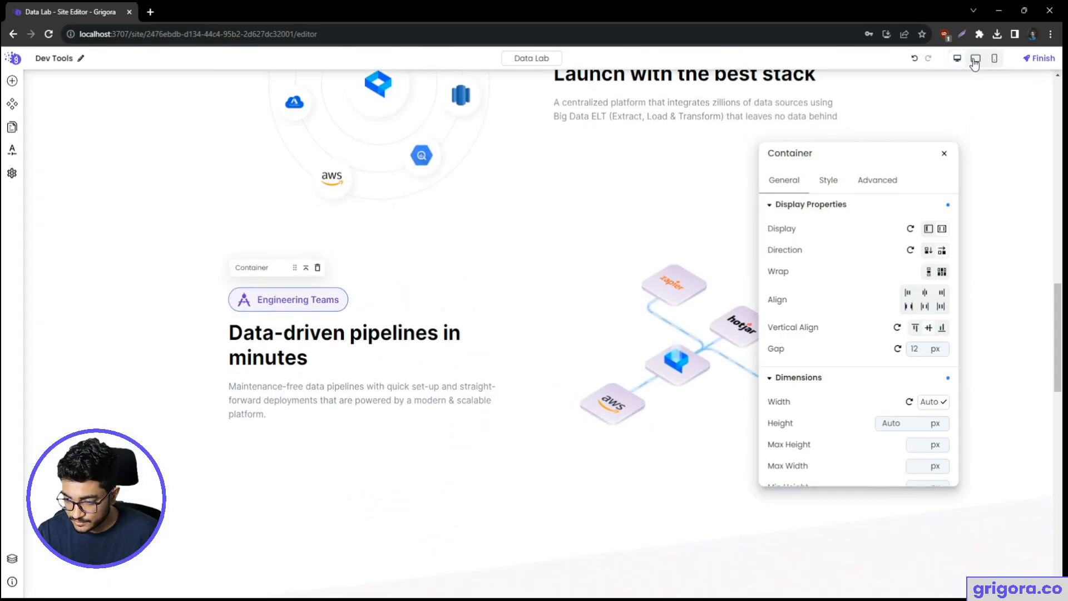
left_click(976, 58)
left_click(995, 59)
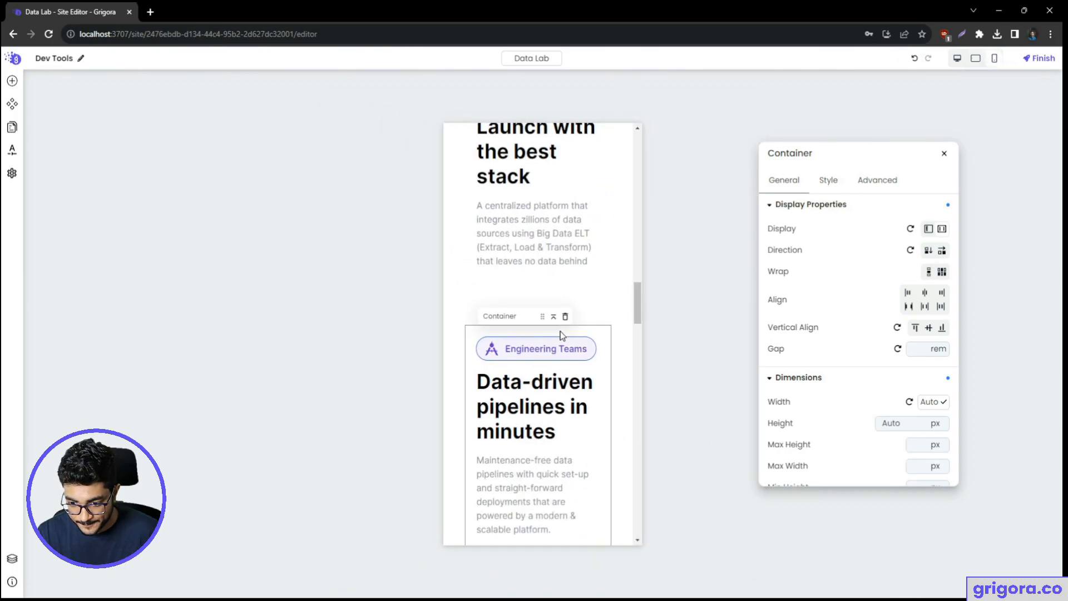
- Center-align the "Launch with the best stack" heading in the mobile view and check its alignment in the desktop view
scroll(561, 335, "down", 4)
scroll(561, 333, "up", 7)
scroll(561, 332, "down", 5)
scroll(560, 332, "up", 5)
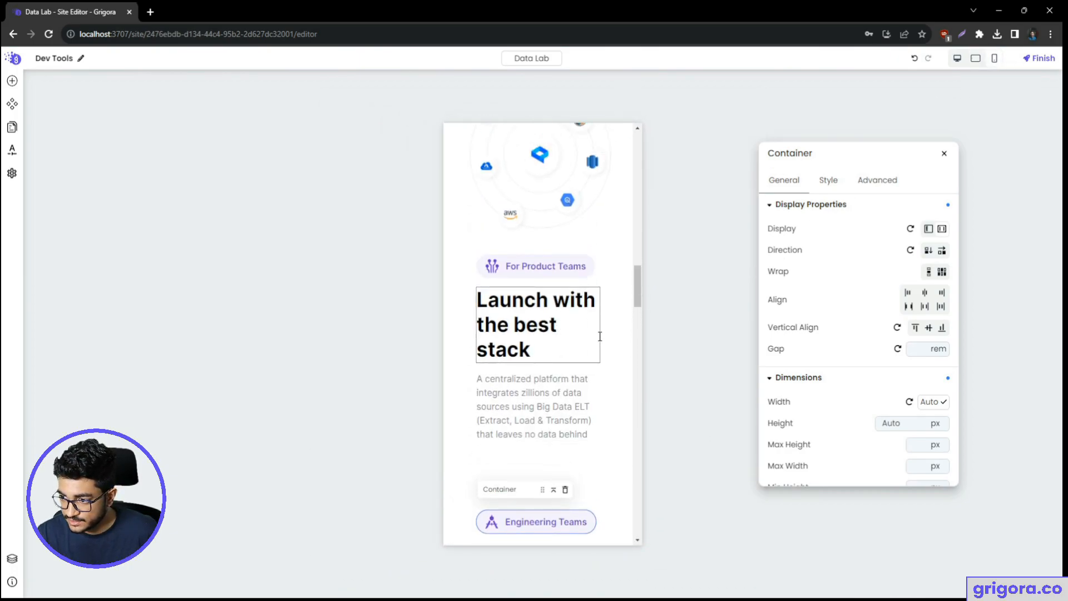
left_click(516, 334)
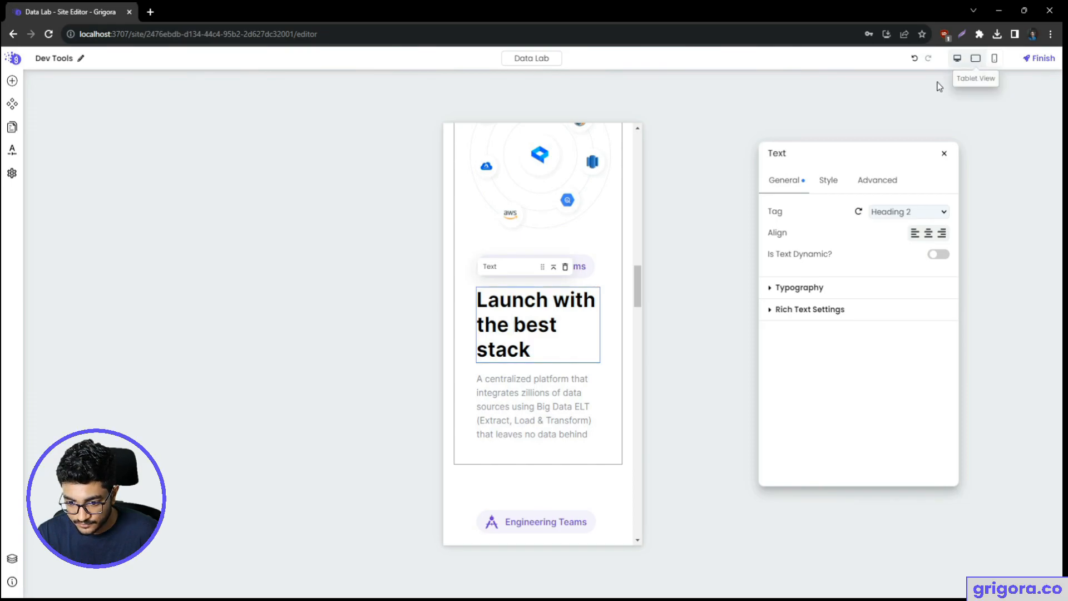
left_click(957, 59)
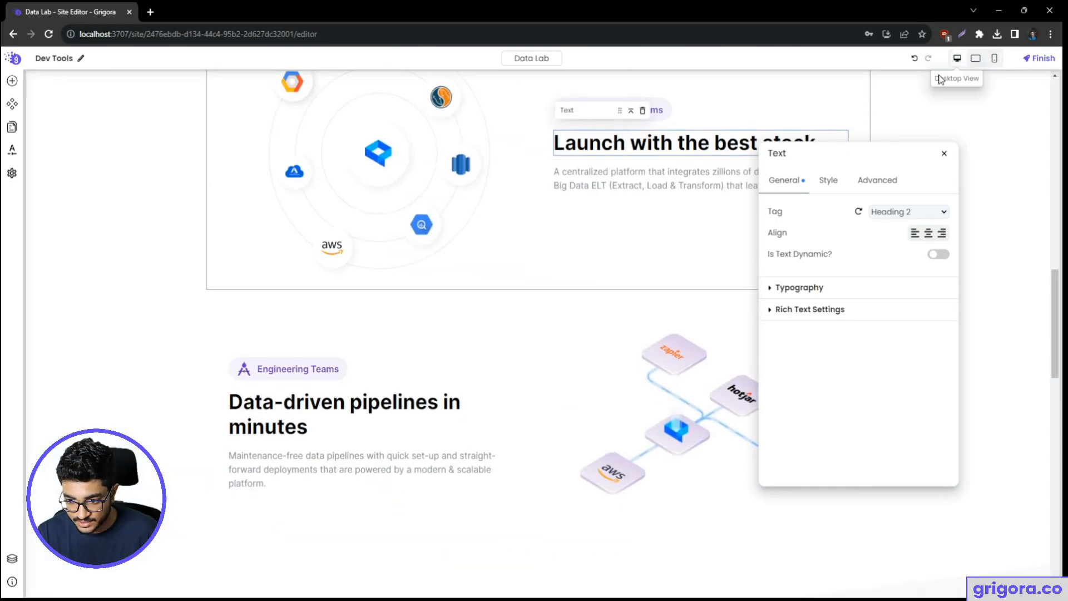
left_click(995, 59)
scroll(552, 373, "down", 5)
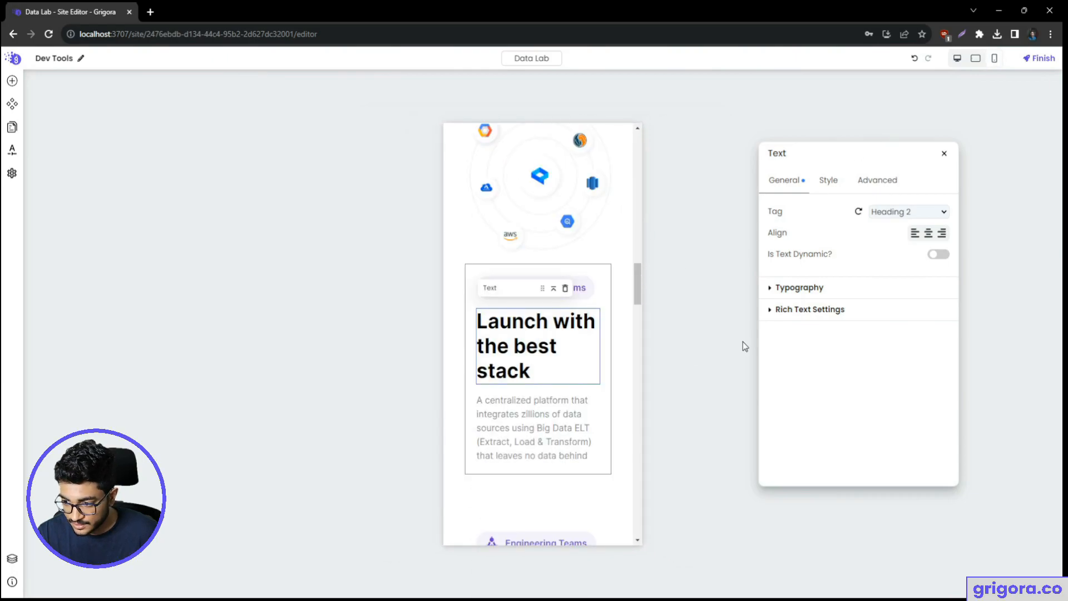
left_click(929, 232)
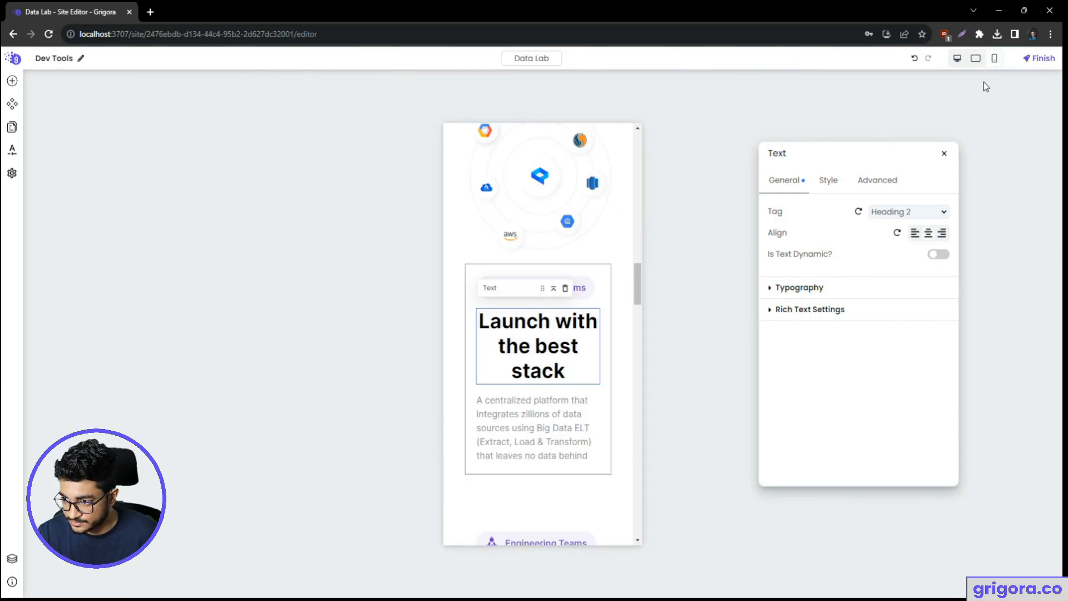
left_click(976, 60)
left_click(956, 58)
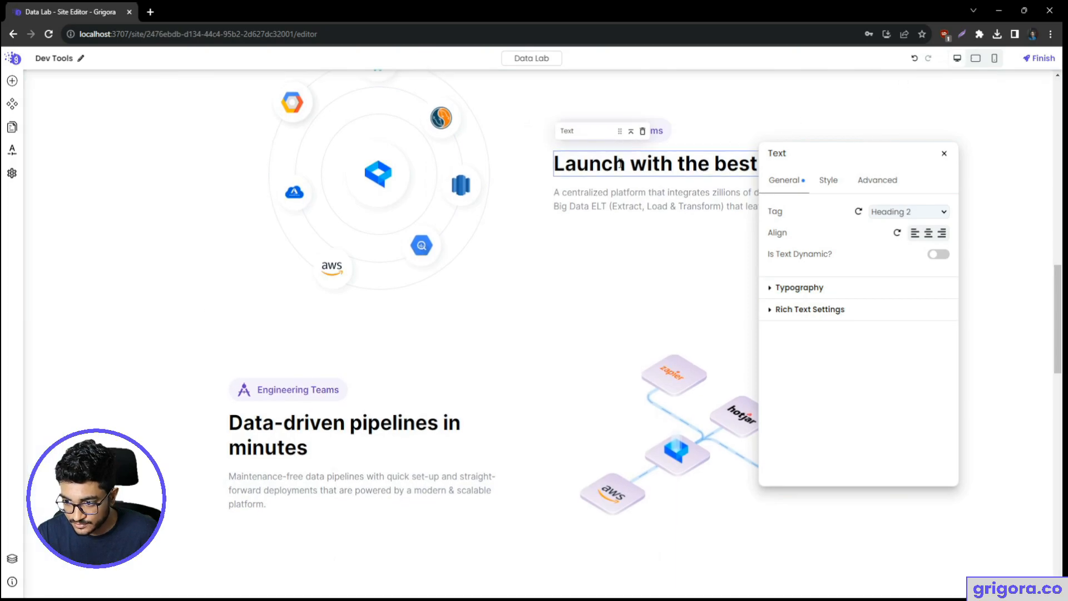
left_click_drag(857, 148, 901, 230)
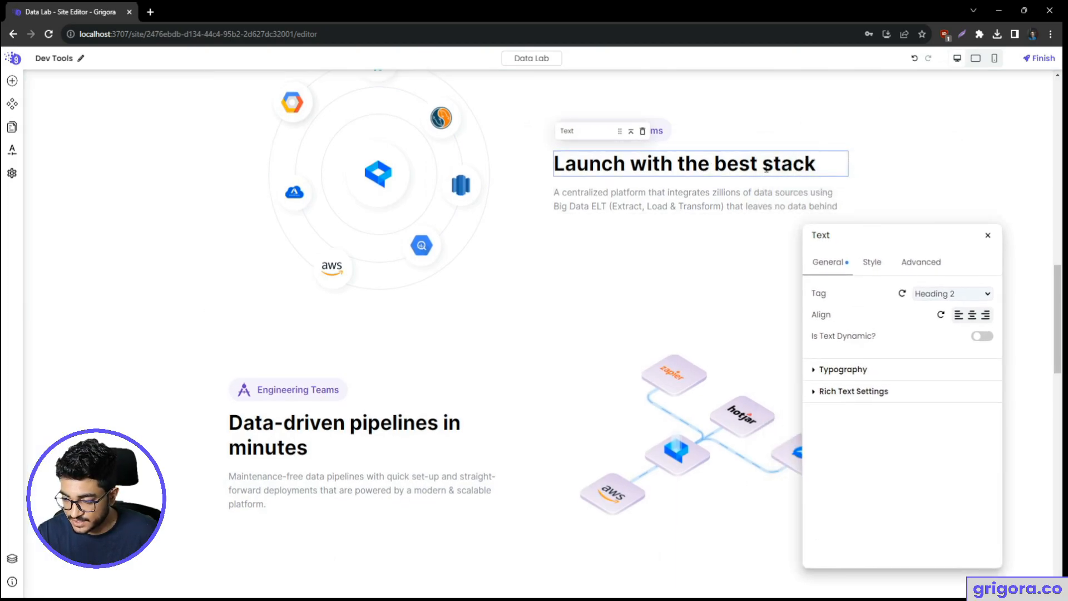
- Return to the mobile view and center-align the paragraph below the "Launch with the best stack" heading
left_click(994, 58)
left_click(553, 426)
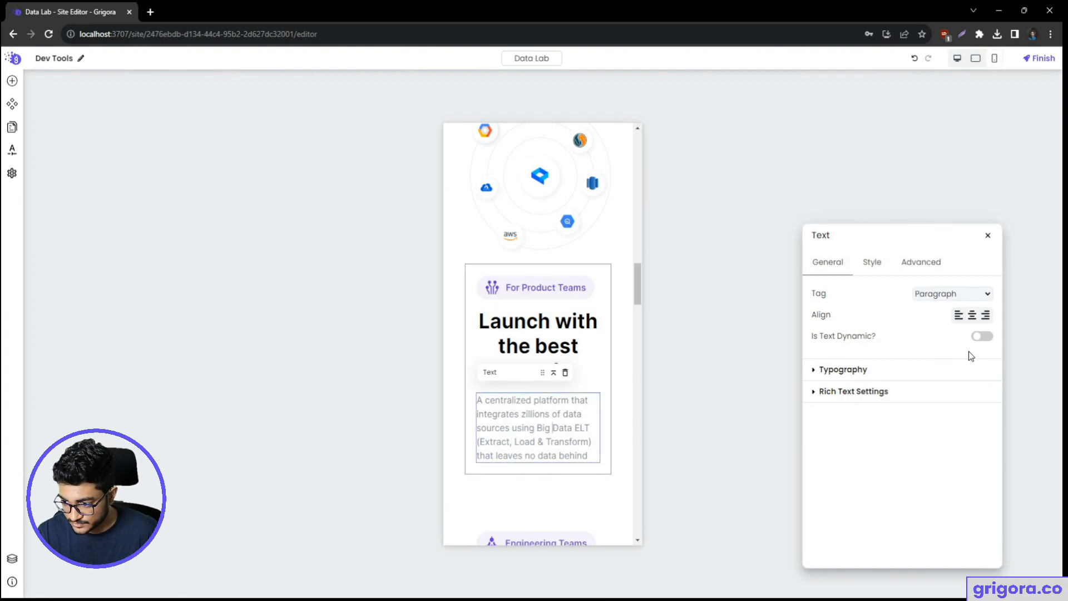
left_click(973, 317)
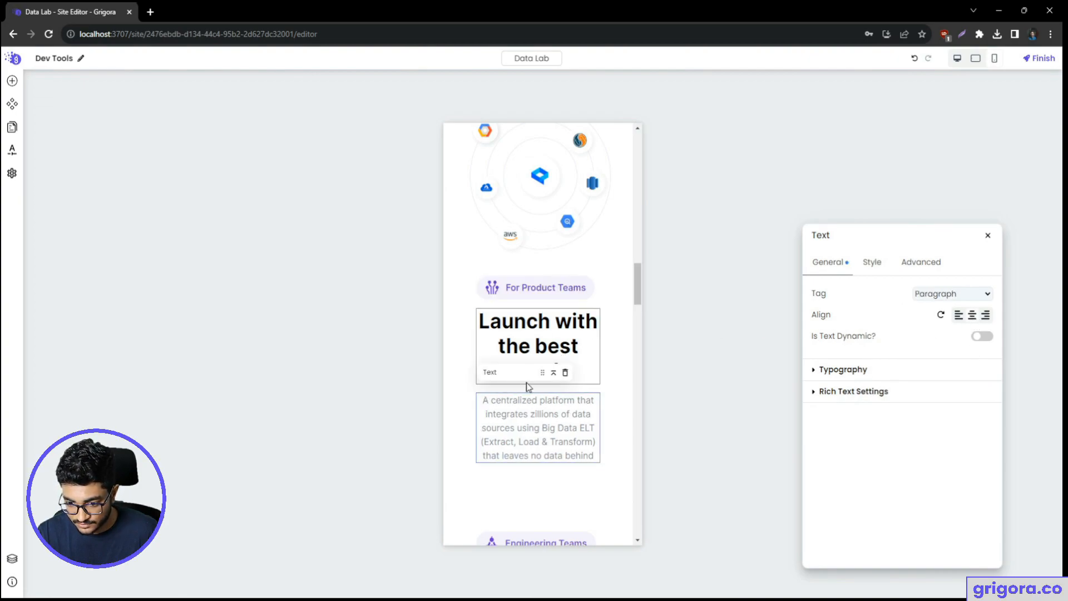
- Center-align the "Data-driven pipelines in minutes" heading and the paragraph below it in the mobile view
left_click(599, 295)
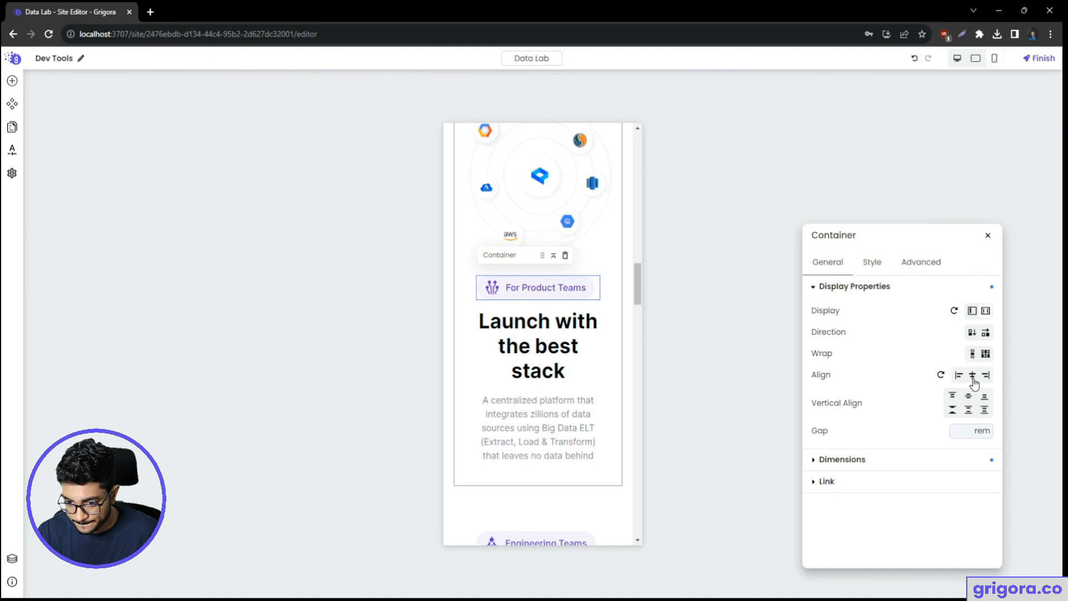
scroll(549, 410, "down", 7)
scroll(565, 361, "up", 3)
left_click(564, 362)
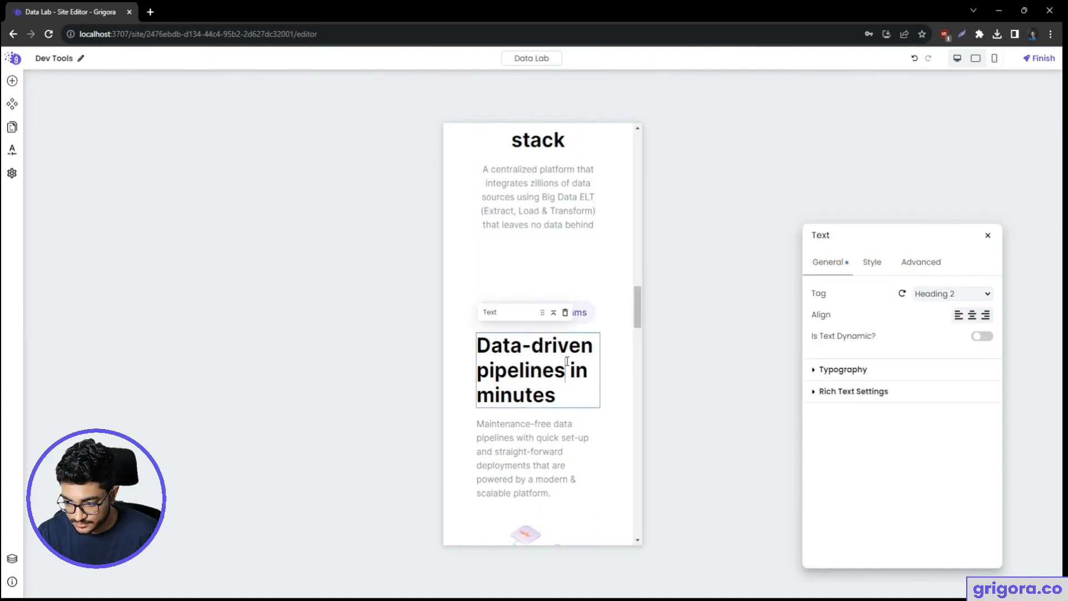
left_click(972, 315)
left_click(537, 466)
left_click(968, 315)
left_click(599, 300)
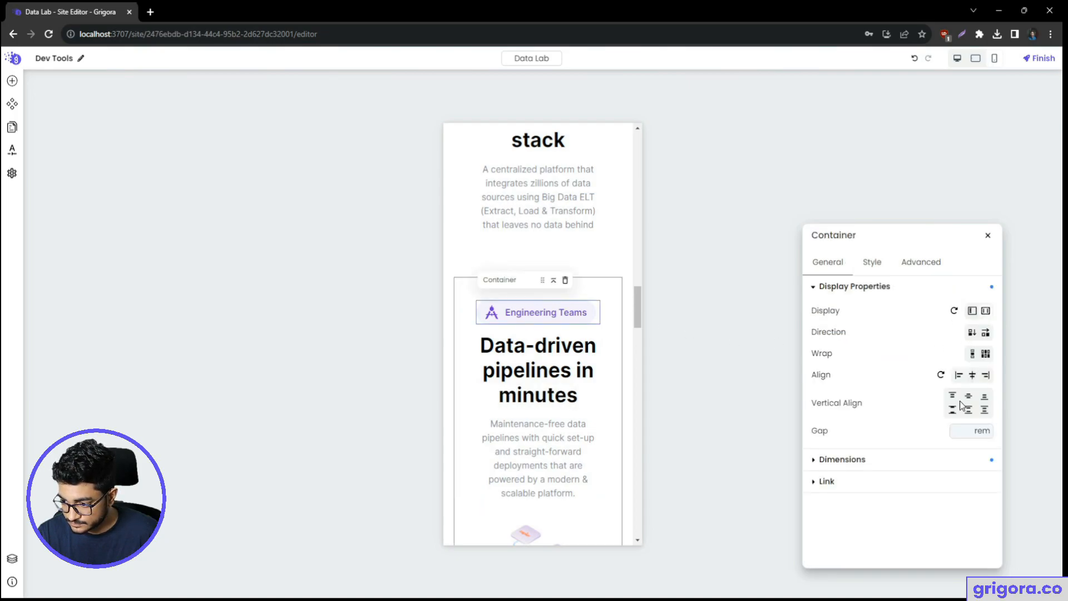
- Review the mobile layout from the testimonial section through the contact form and footer, returning to the top of the page
left_click(957, 59)
left_click(994, 59)
scroll(577, 368, "down", 10)
scroll(577, 368, "down", 2)
scroll(577, 368, "up", 5)
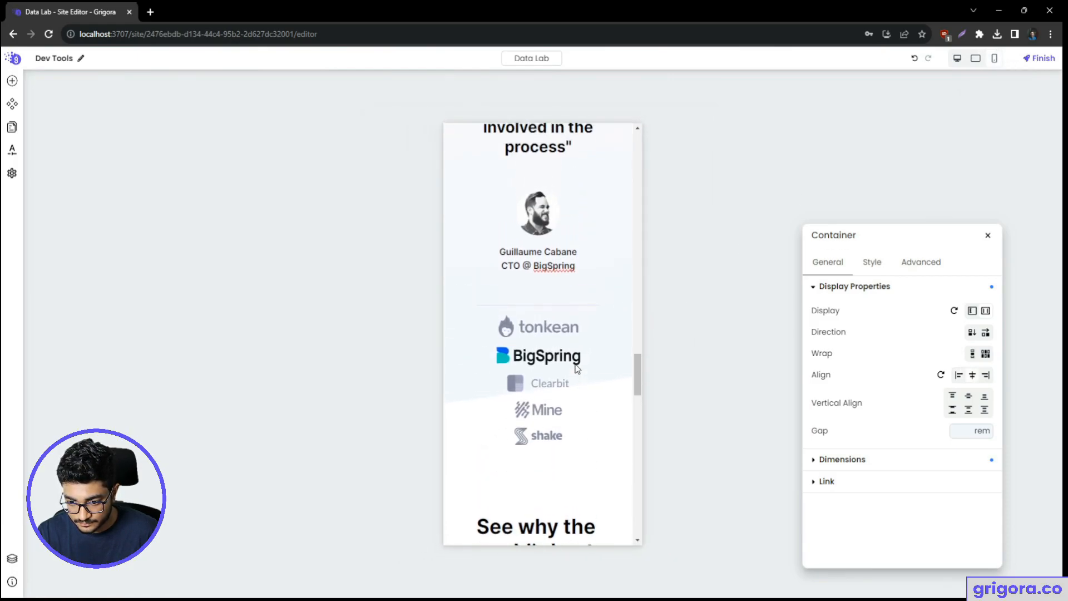
scroll(577, 368, "down", 1)
scroll(576, 364, "down", 1)
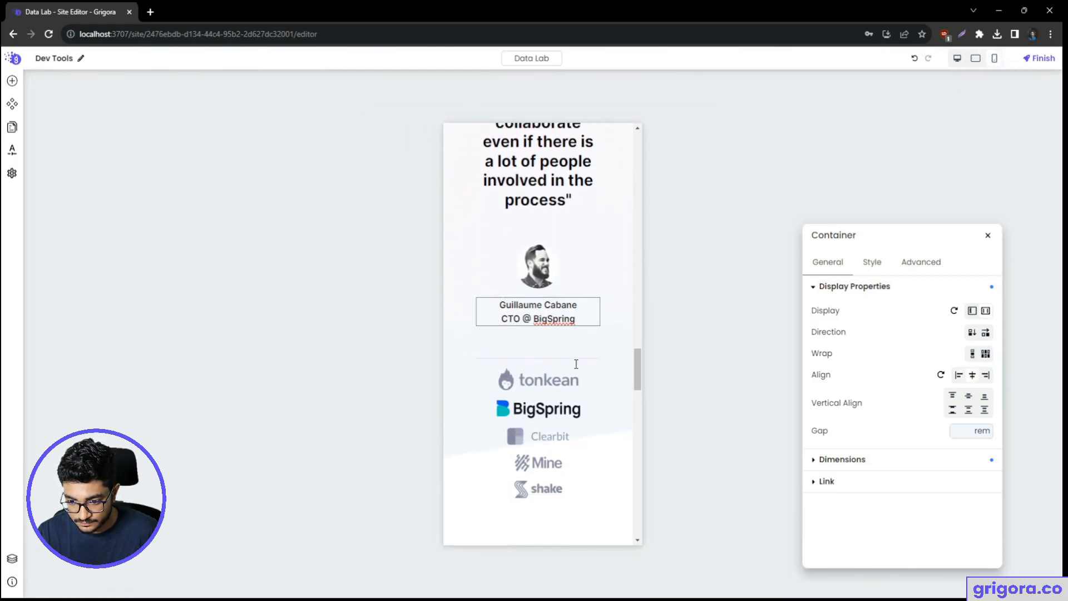
scroll(487, 296, "up", 3)
scroll(561, 369, "down", 10)
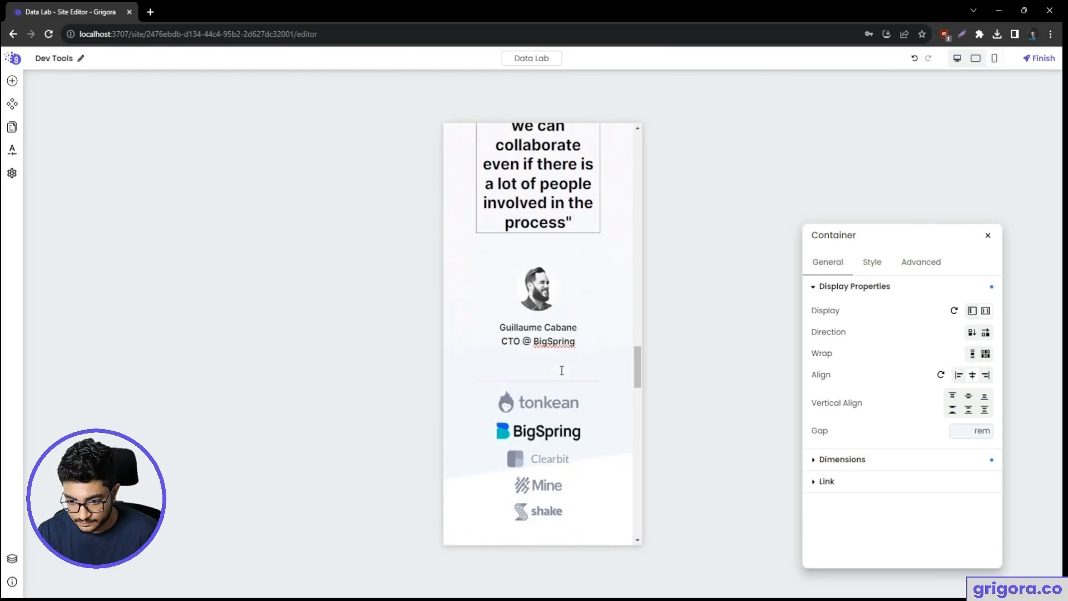
scroll(562, 370, "down", 1)
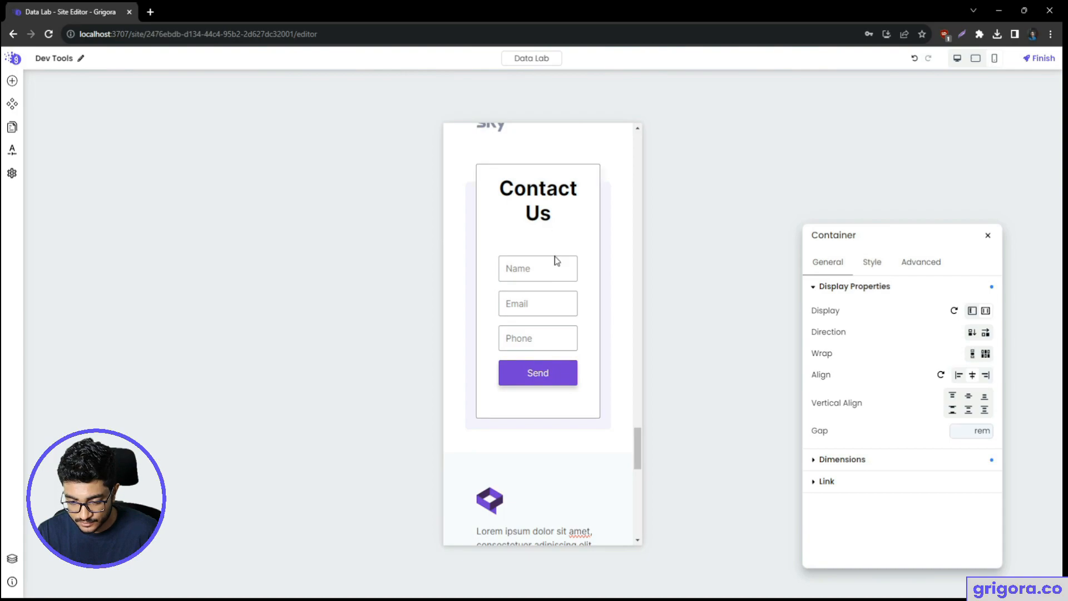
scroll(553, 248, "down", 5)
scroll(554, 357, "down", 7)
scroll(553, 357, "up", 15)
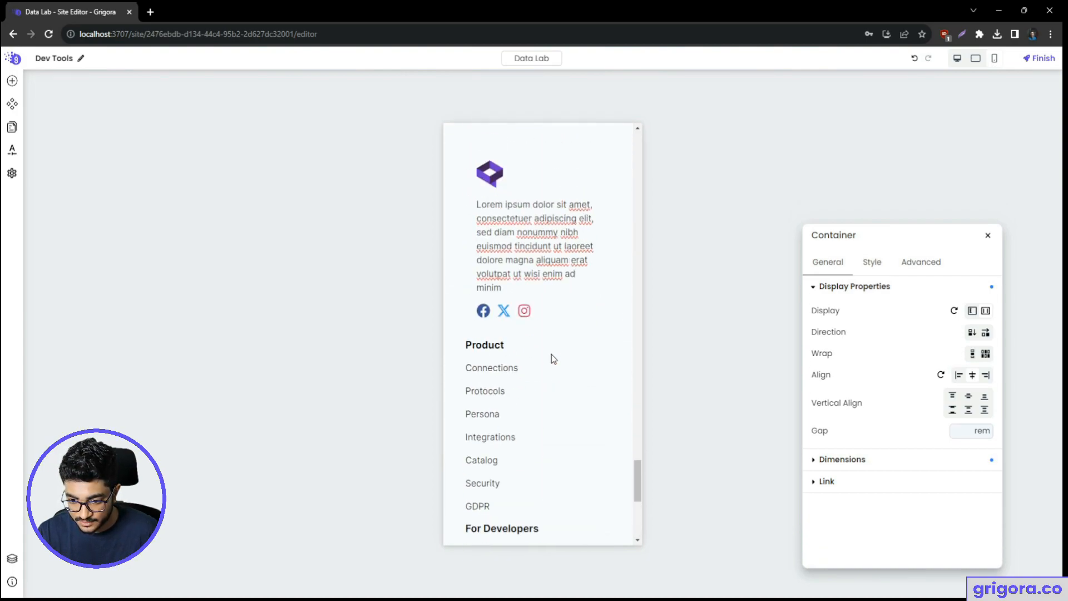
scroll(557, 364, "up", 15)
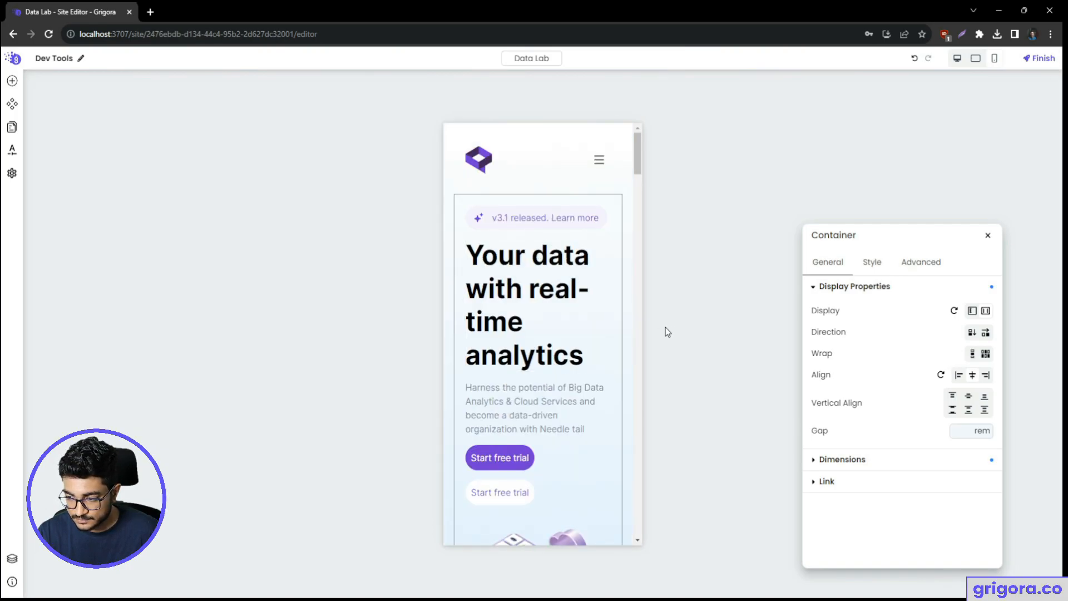
- Check the hero section's layout in the desktop and tablet views
left_click(978, 63)
left_click(956, 62)
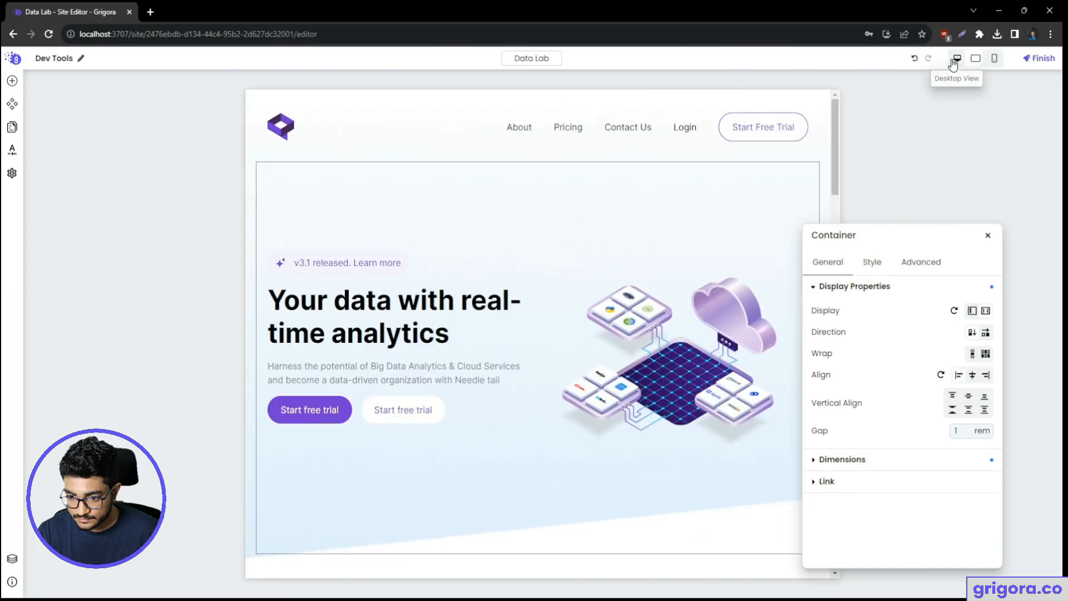
left_click(975, 62)
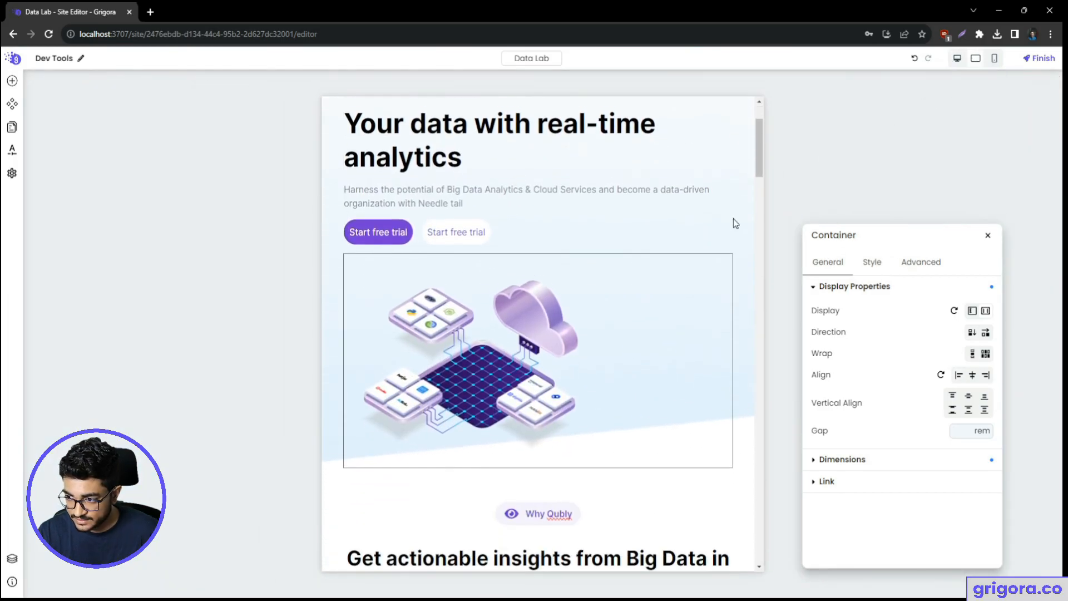
- Set the padding of the "Get actionable insights" section to 0 px on all sides in the mobile view and check the desktop and tablet views
left_click(995, 61)
scroll(612, 282, "down", 5)
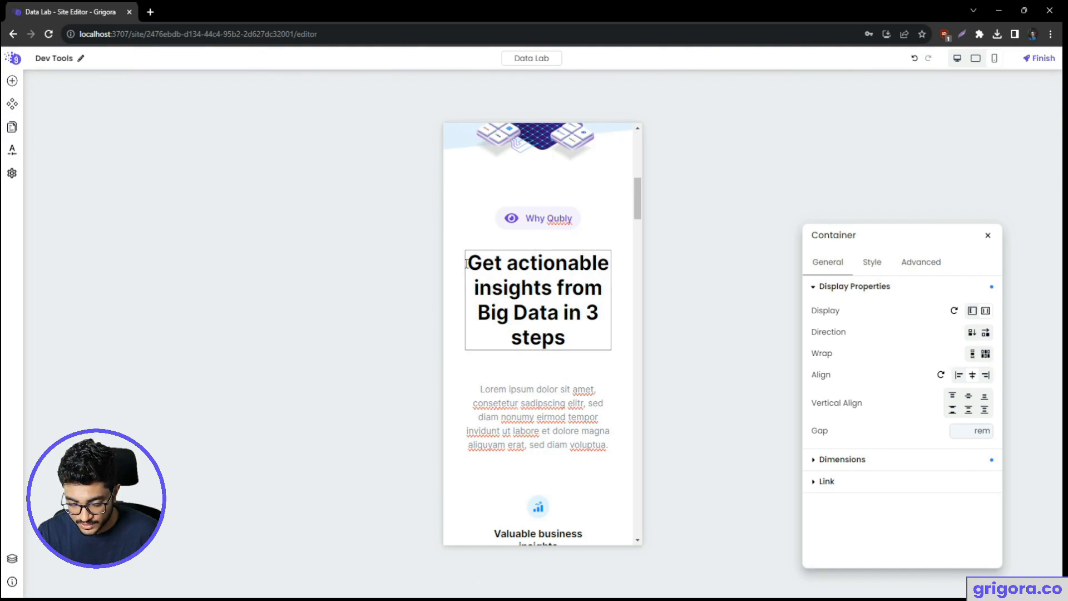
left_click(448, 265)
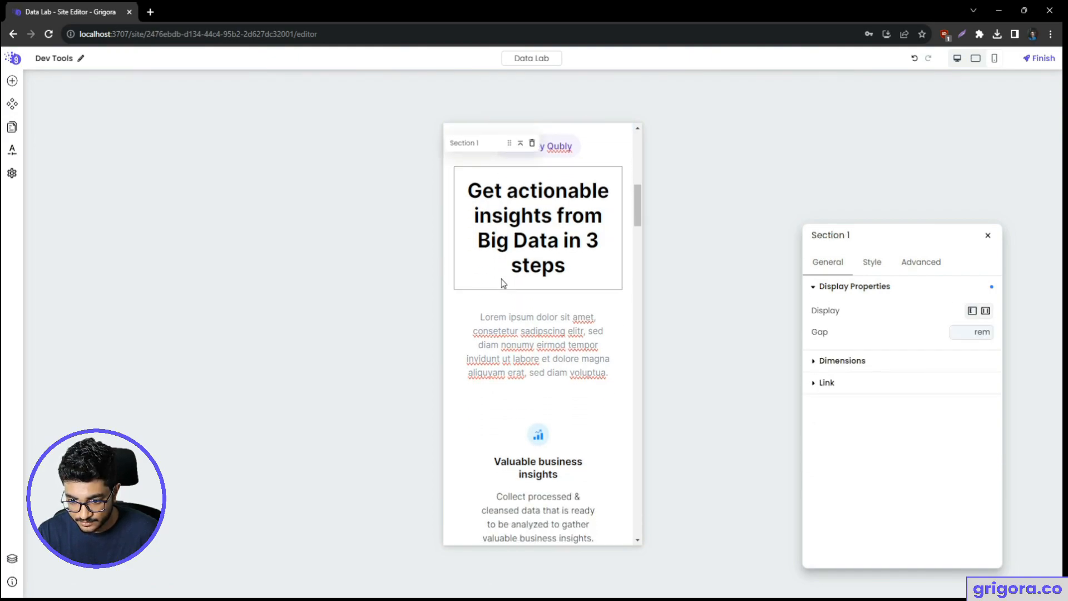
left_click(865, 363)
left_click(924, 263)
left_click(871, 287)
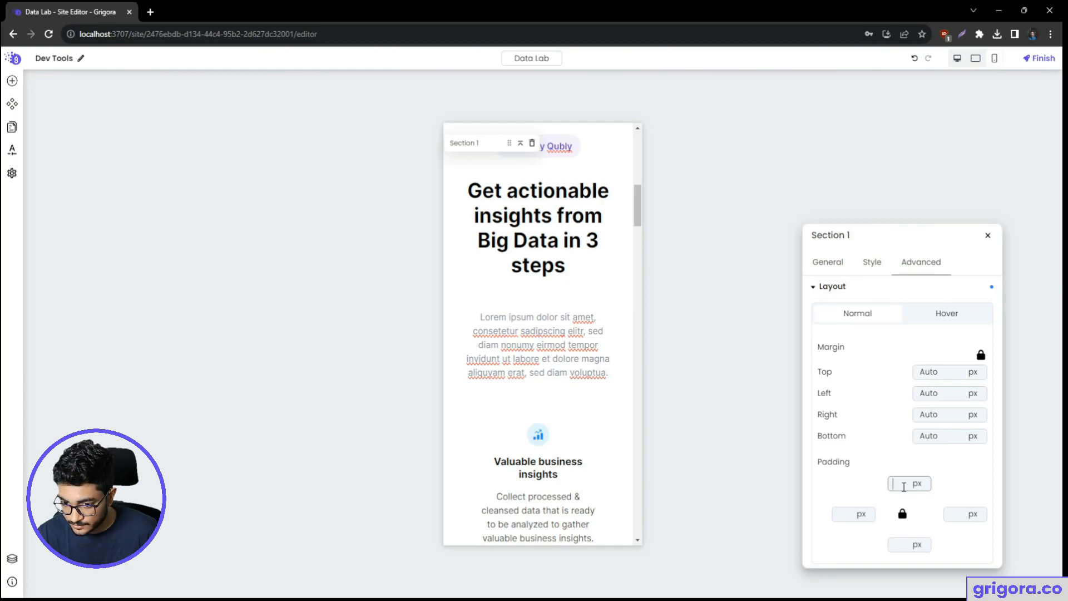
type("0")
scroll(573, 372, "up", 3)
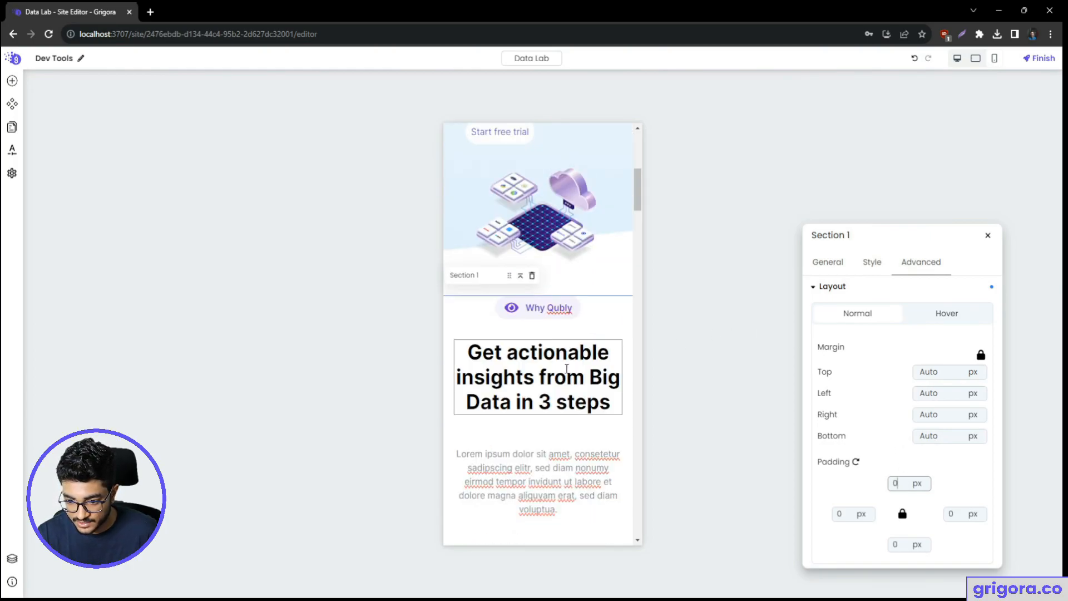
scroll(539, 396, "down", 1)
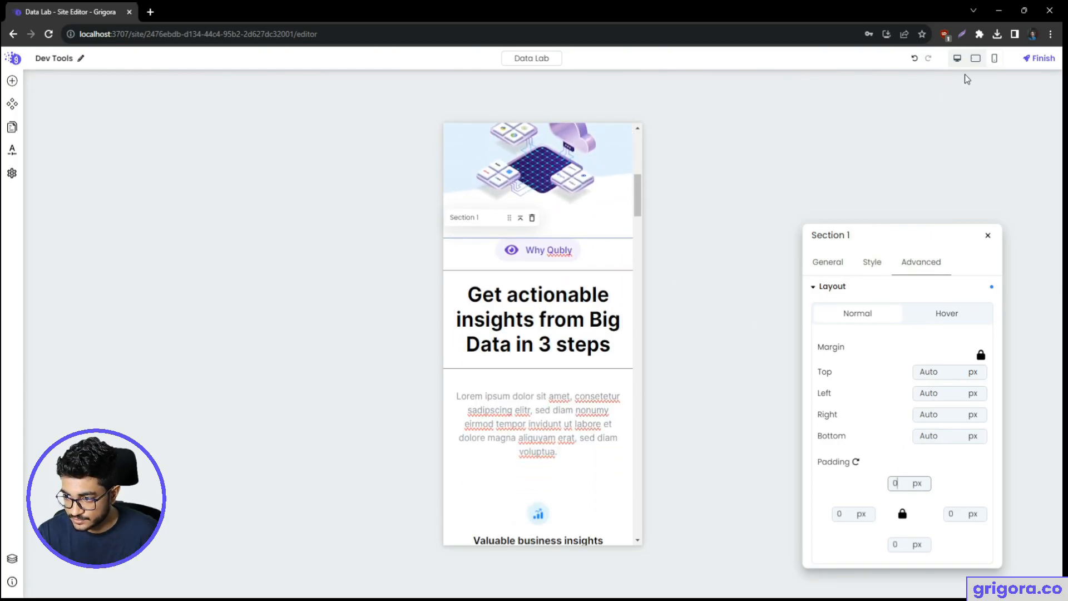
left_click(959, 62)
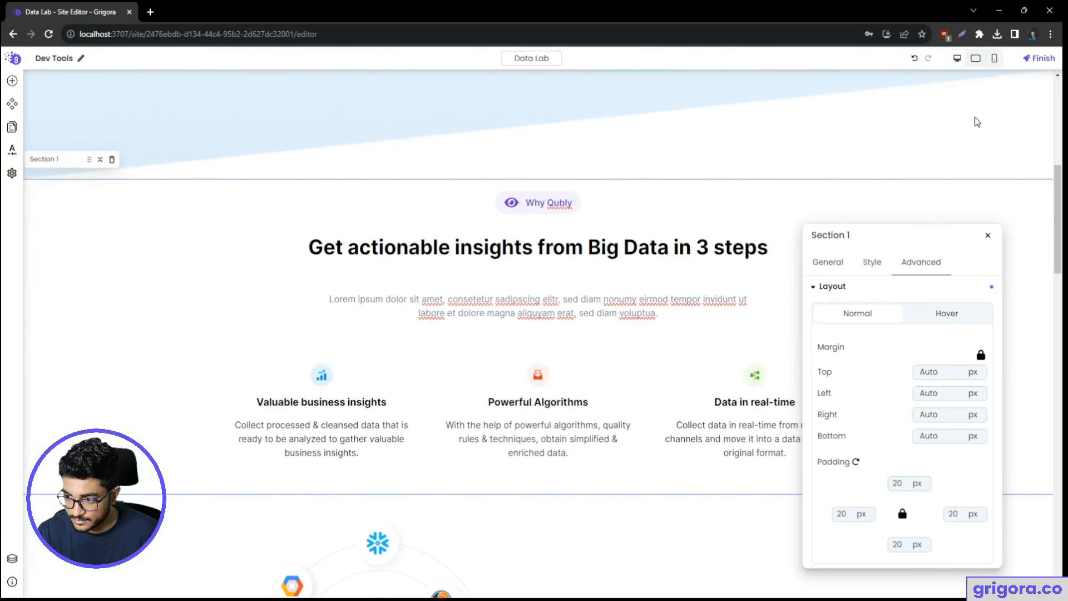
left_click(976, 59)
- In the mobile view, unlink the "Get actionable insights" section's padding sides and set only its top padding to 20 px
left_click(994, 58)
scroll(536, 338, "down", 2)
scroll(536, 337, "up", 3)
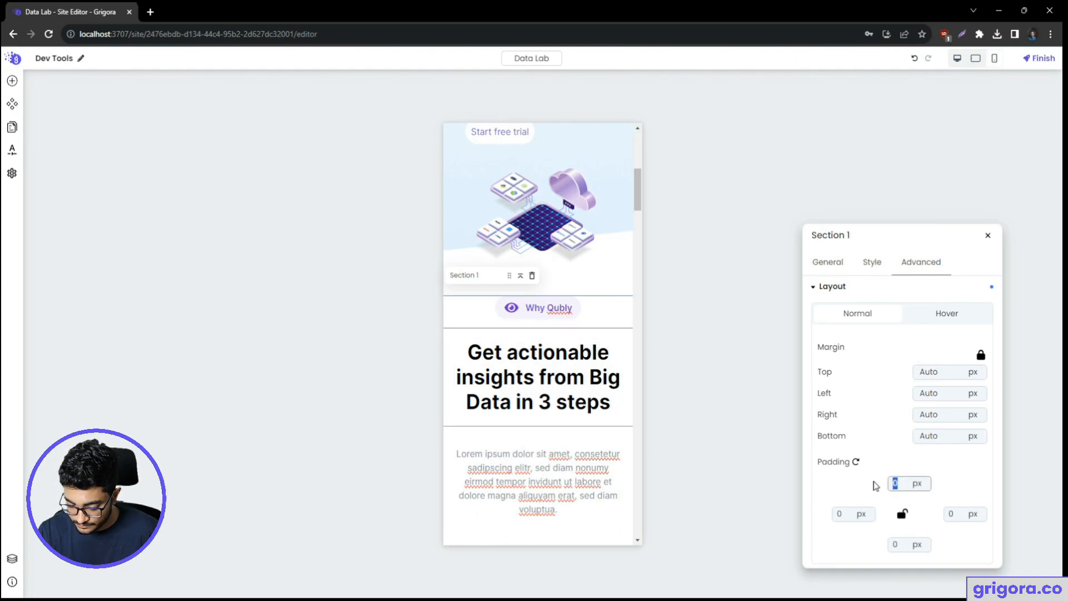
type("20")
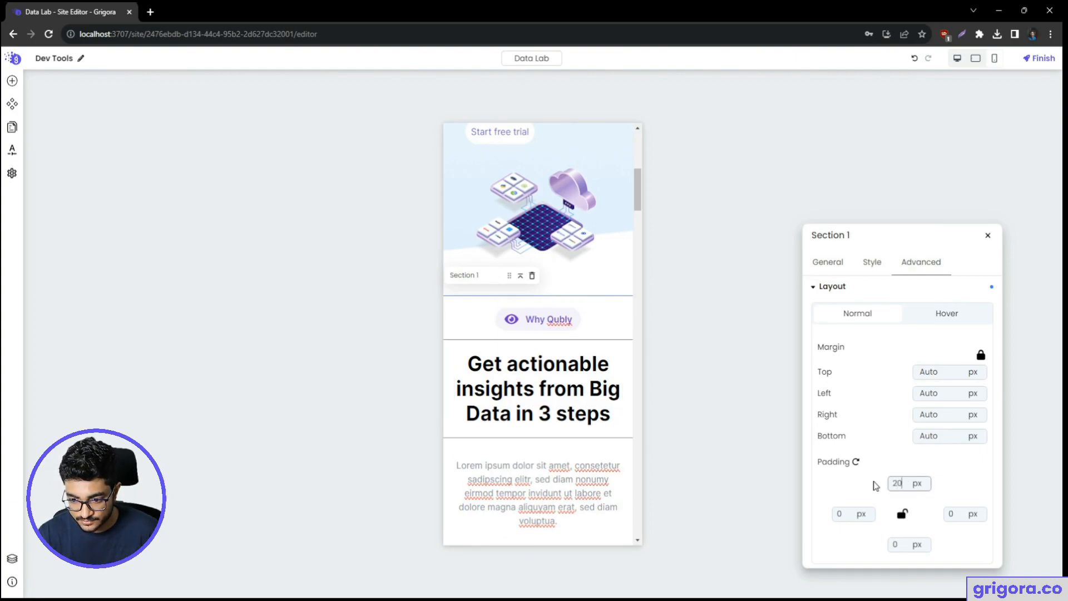
scroll(585, 402, "down", 6)
scroll(585, 402, "down", 6)
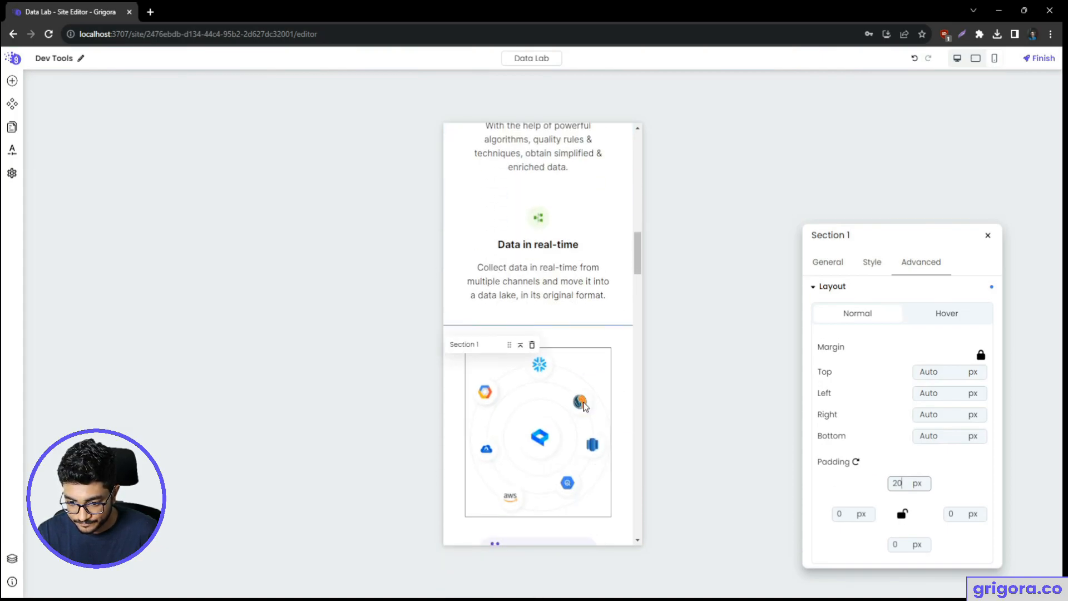
scroll(584, 401, "down", 10)
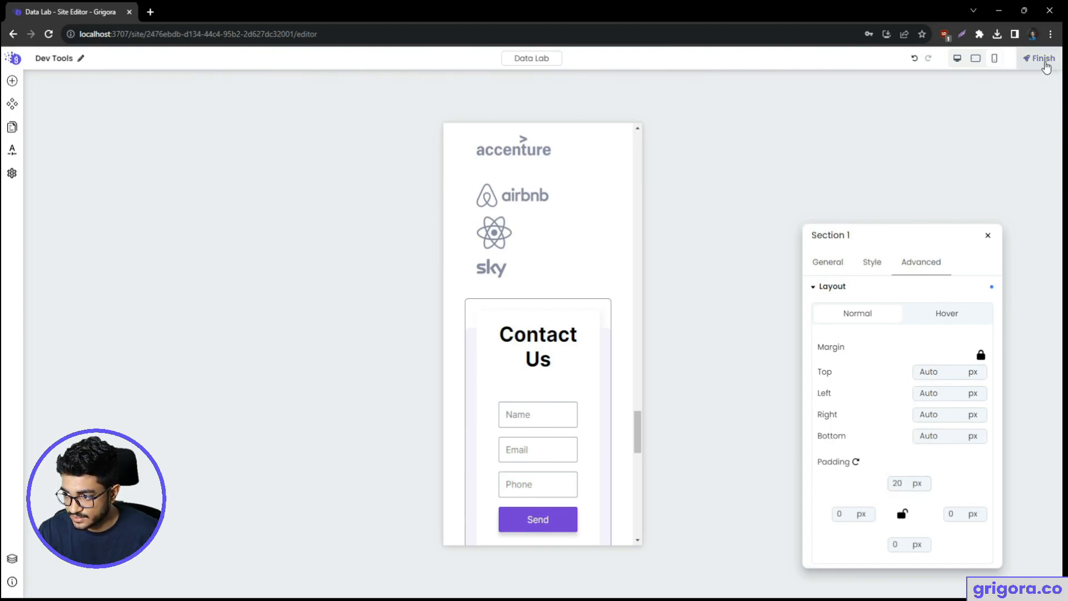
- Publish the website and switch the editor back to the top of the page in the desktop view
left_click(1043, 59)
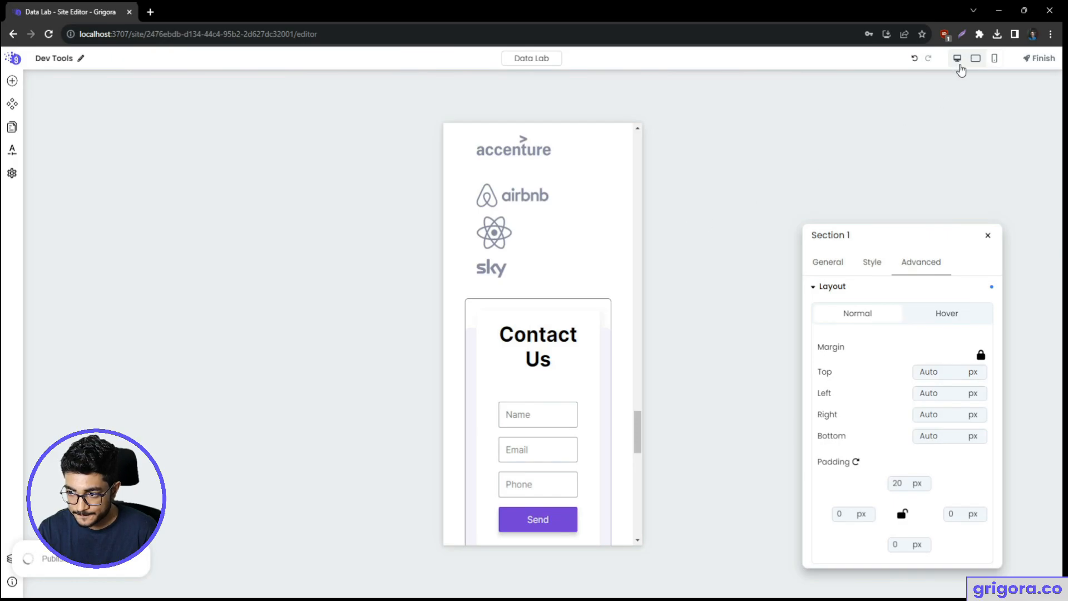
left_click(960, 64)
scroll(579, 325, "up", 5)
scroll(583, 326, "up", 15)
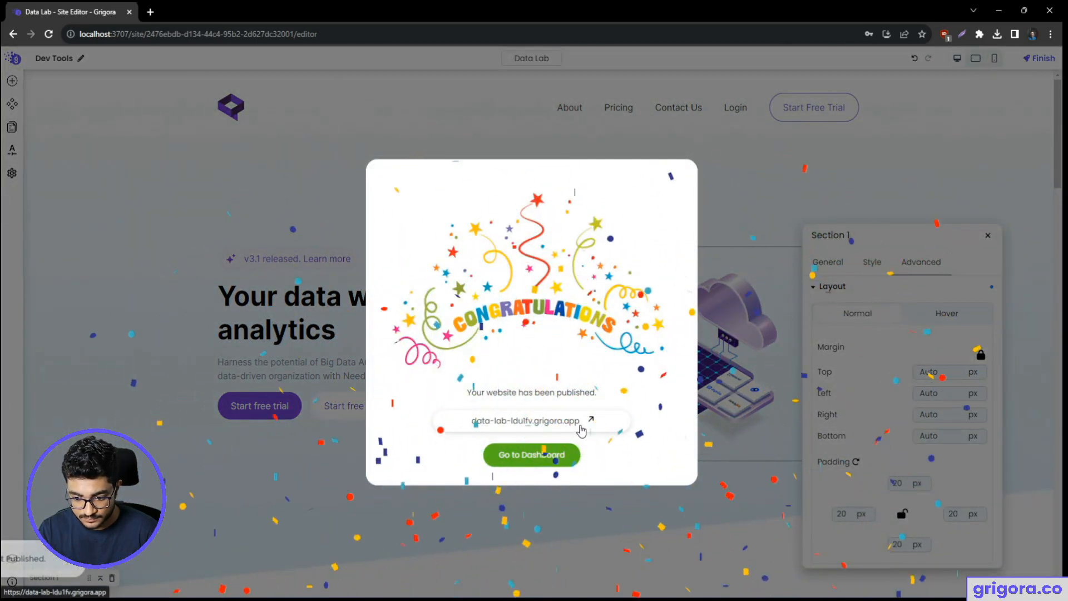
- Open the published website and review its sections down to the testimonial and logo row
left_click(580, 429)
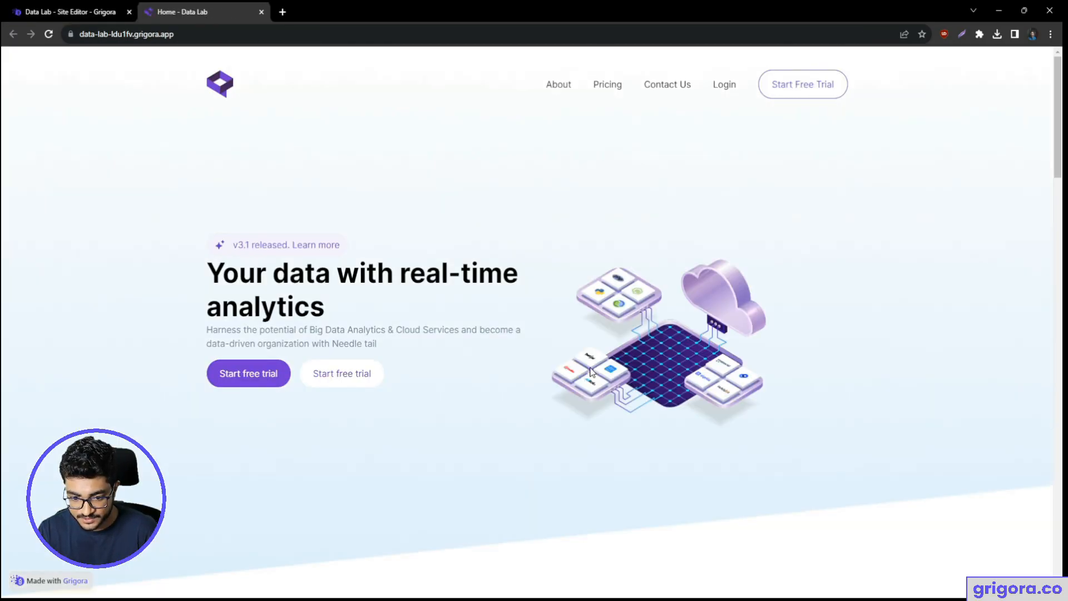
scroll(603, 370, "down", 14)
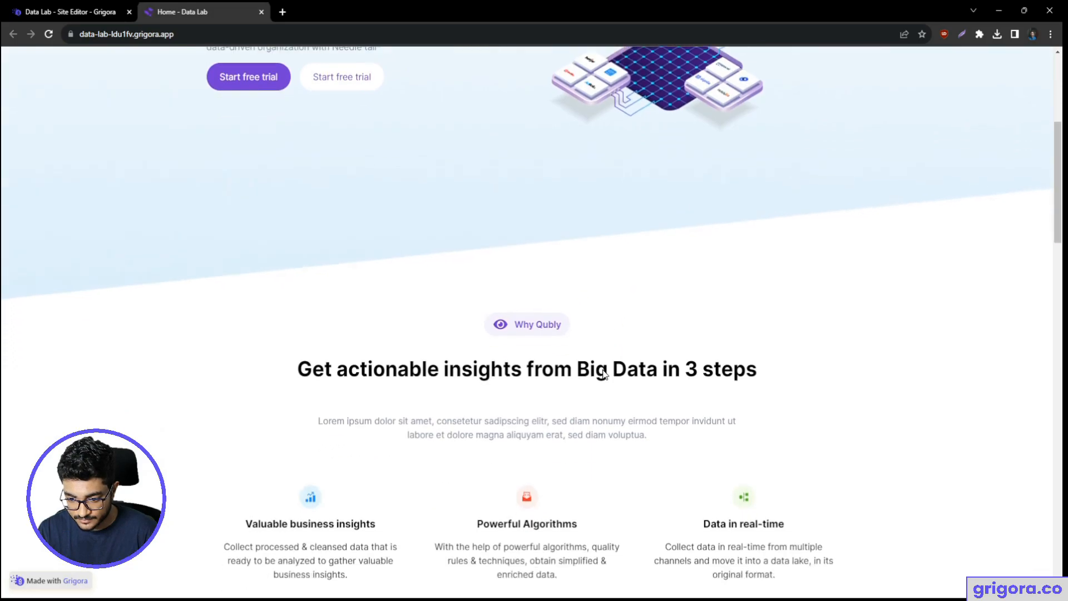
scroll(606, 374, "down", 14)
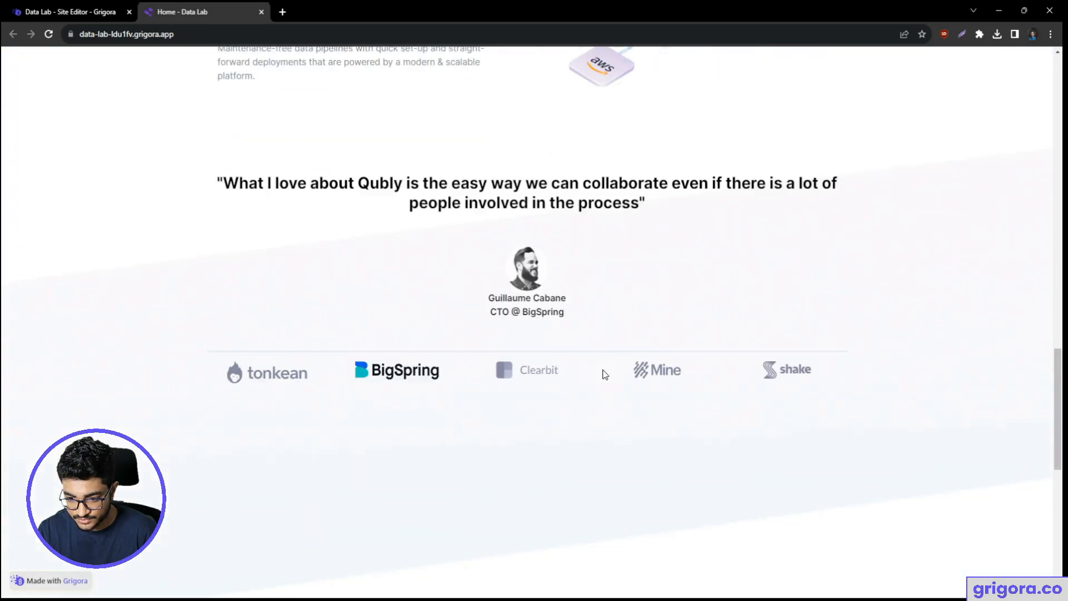
scroll(605, 374, "down", 5)
scroll(605, 375, "up", 10)
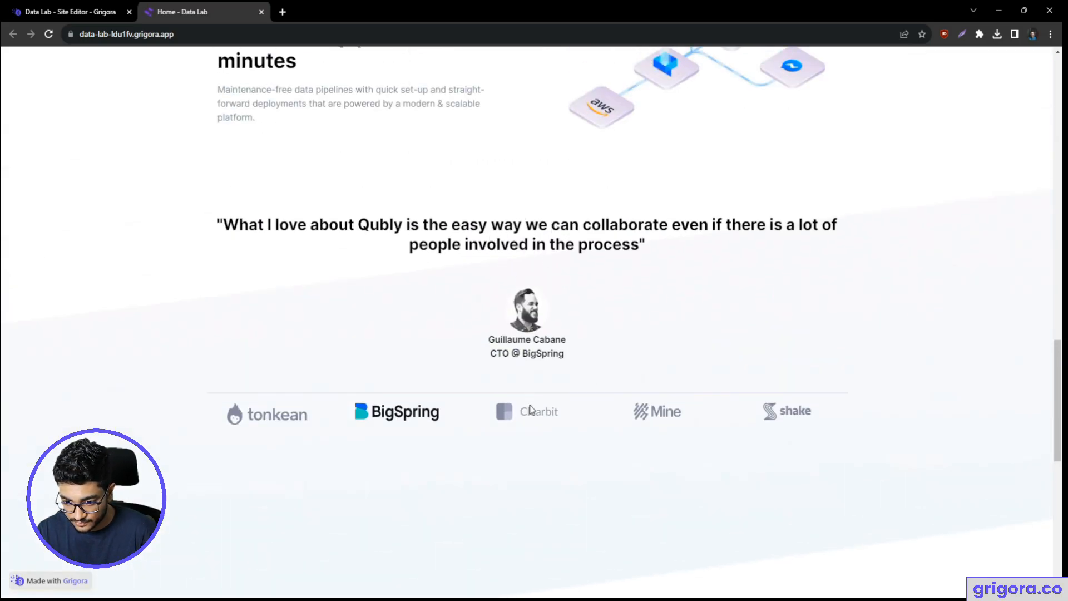
- Return to the site editor, dismiss the publish dialog and inspect the testimonial section's display and dimension settings
left_click(82, 8)
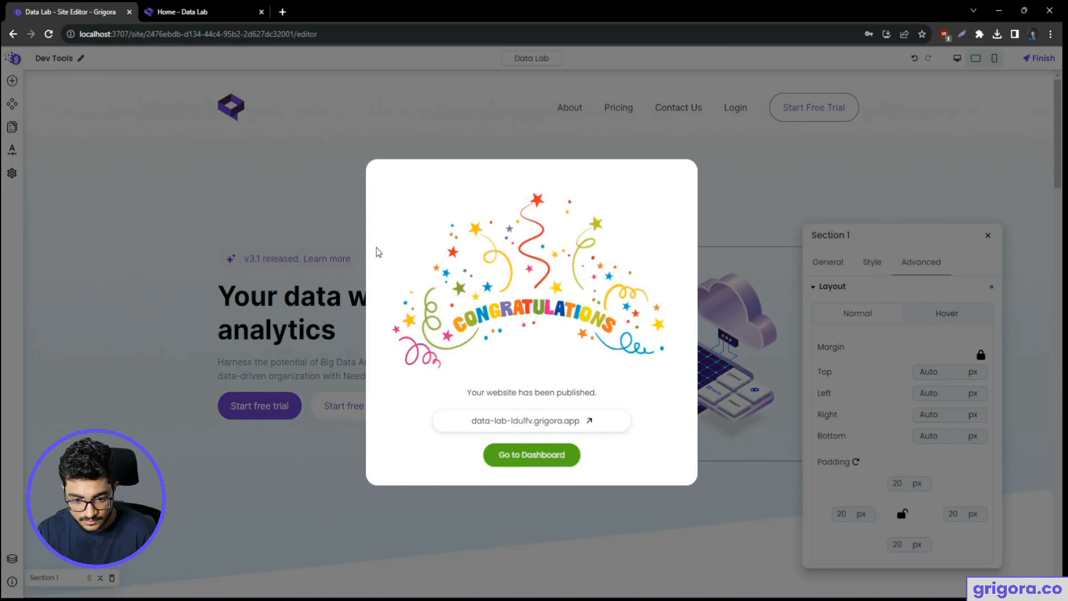
left_click(319, 250)
scroll(650, 319, "down", 10)
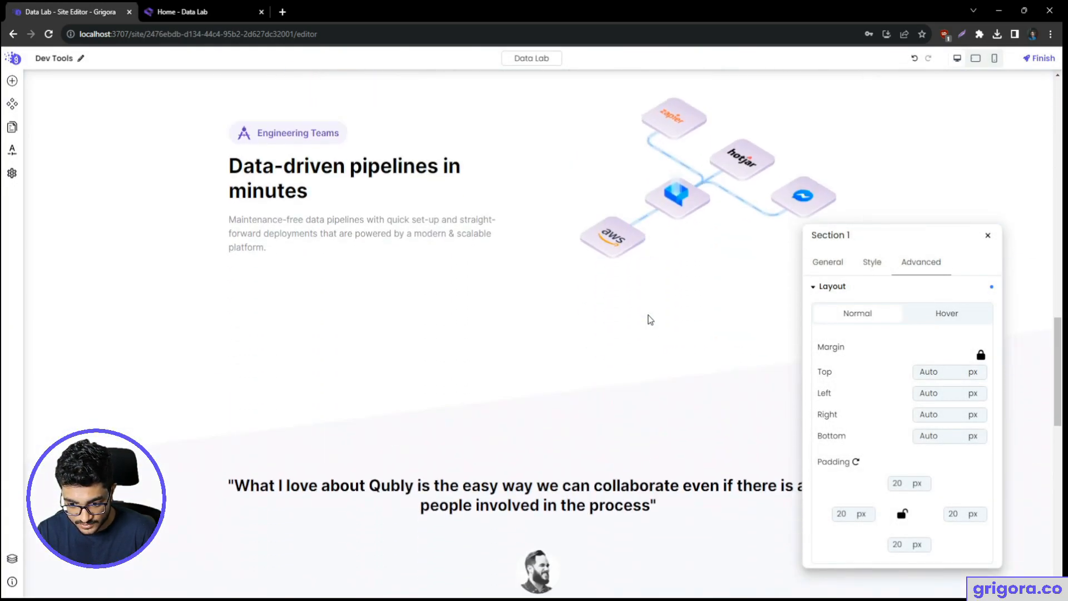
scroll(612, 289, "down", 5)
left_click(533, 278)
scroll(501, 278, "down", 2)
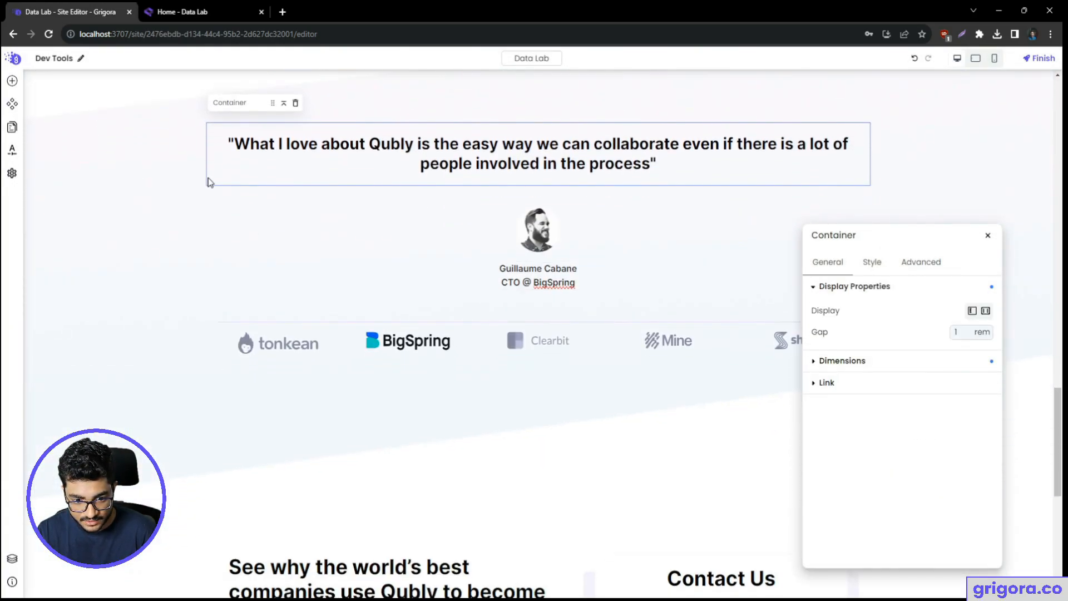
left_click(284, 103)
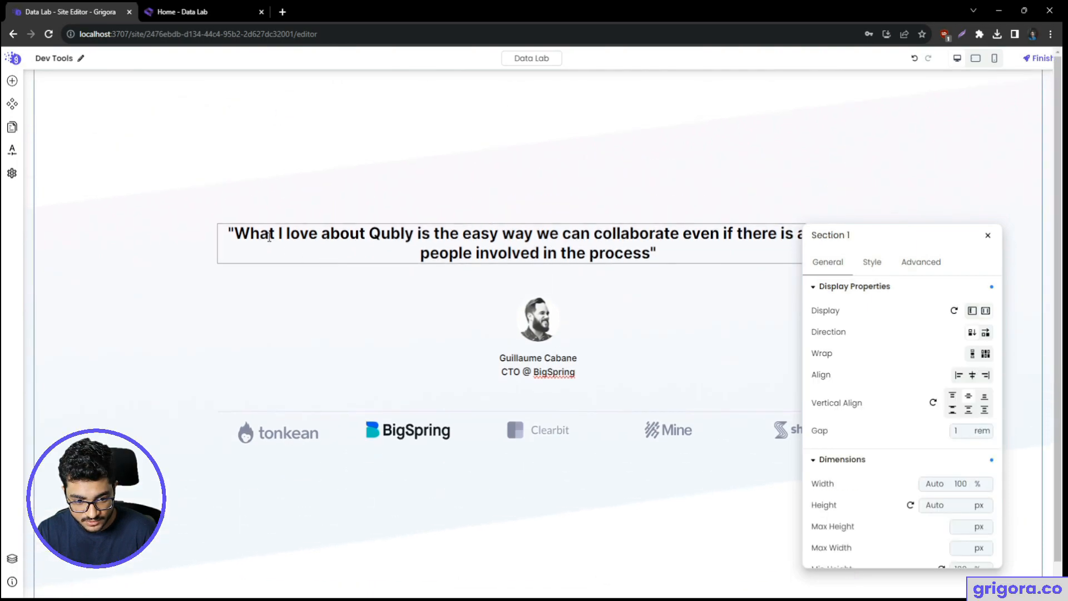
scroll(281, 260, "up", 2)
scroll(281, 260, "down", 2)
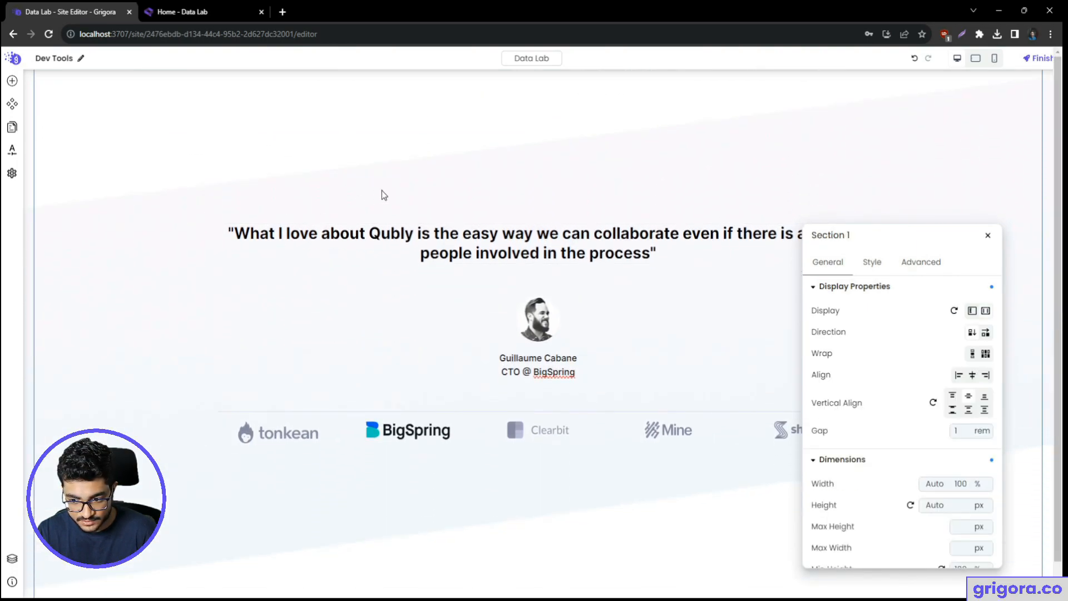
scroll(956, 344, "down", 1)
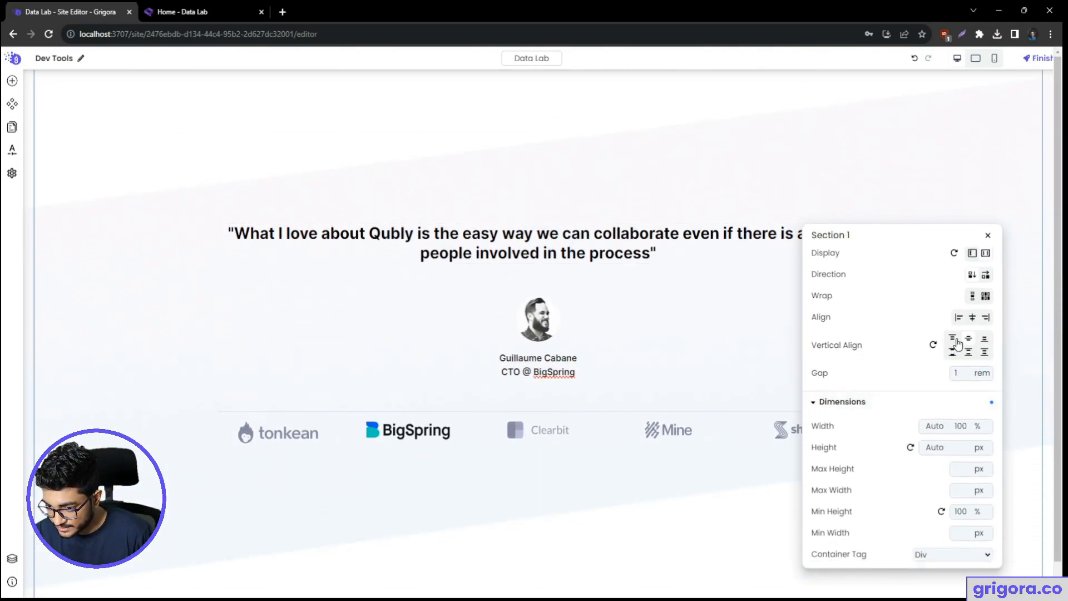
- Switch to the published page and examine the spacing around the testimonial and logo row
left_click(189, 11)
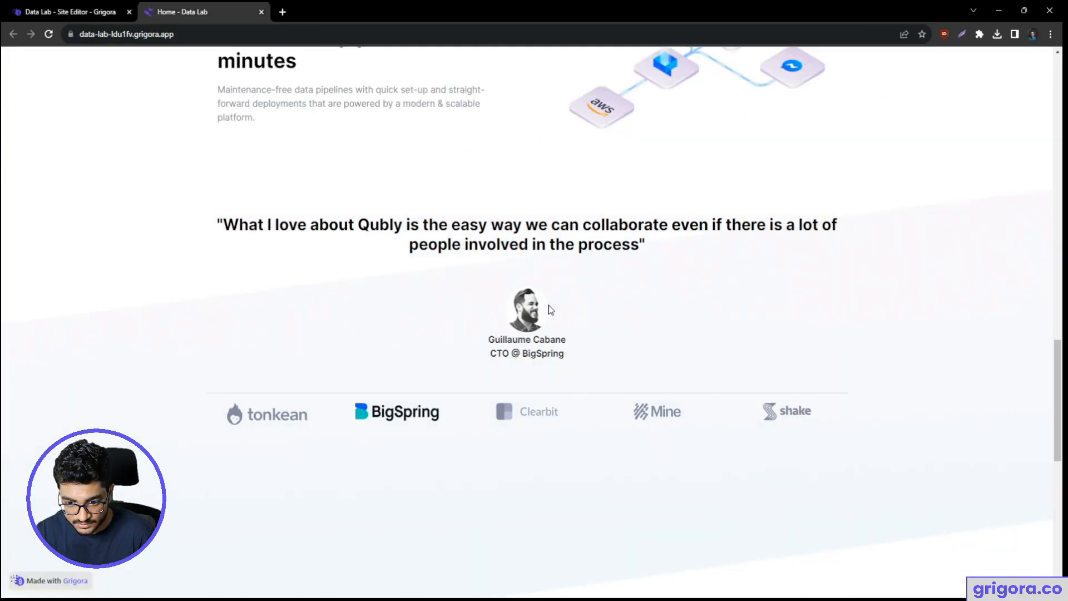
scroll(550, 305, "up", 1)
scroll(562, 289, "down", 3)
scroll(560, 316, "down", 1)
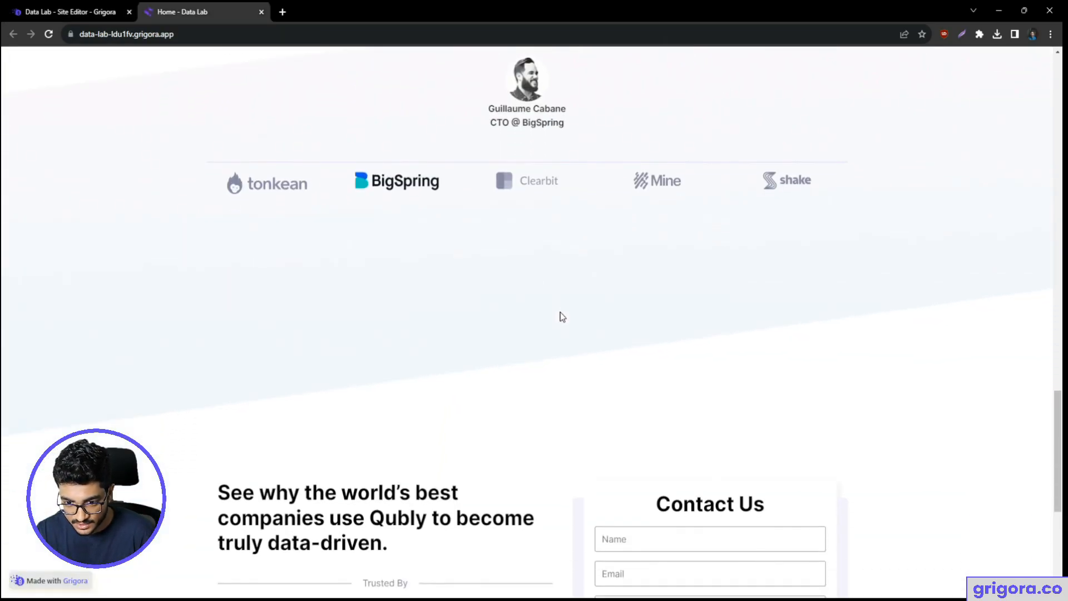
- Return to the site editor and wrap the testimonial quote's container in a new outer container
left_click(72, 12)
left_click(439, 228)
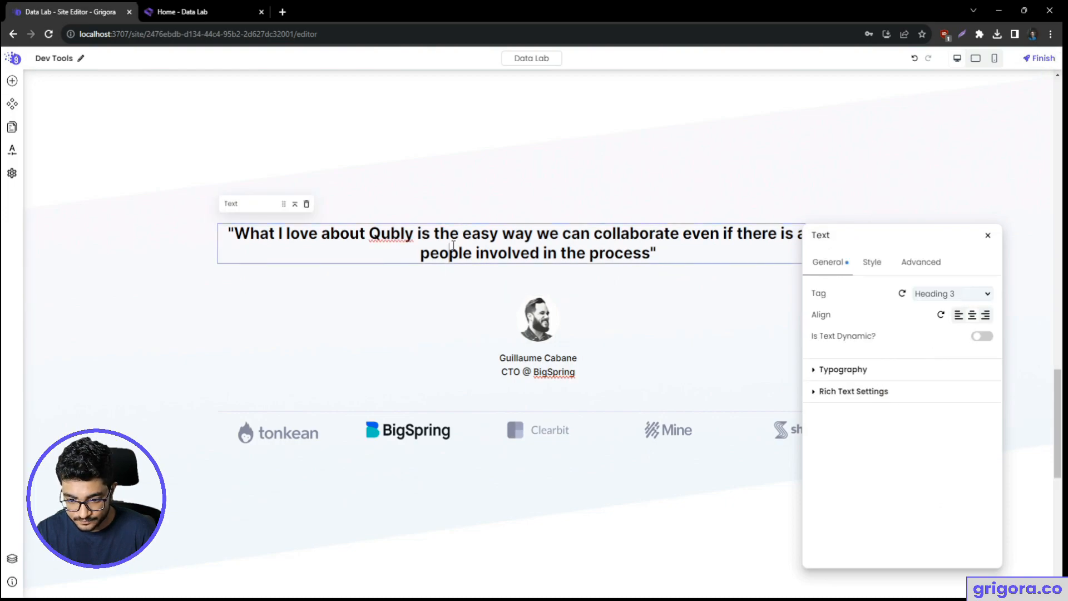
left_click(211, 251)
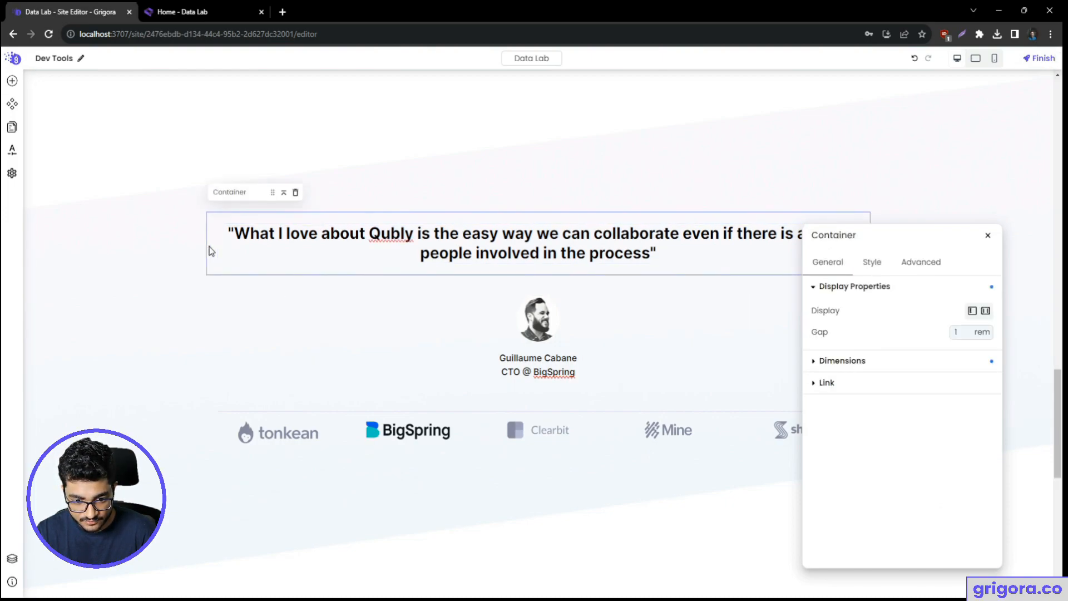
left_click(283, 193)
left_click(266, 225)
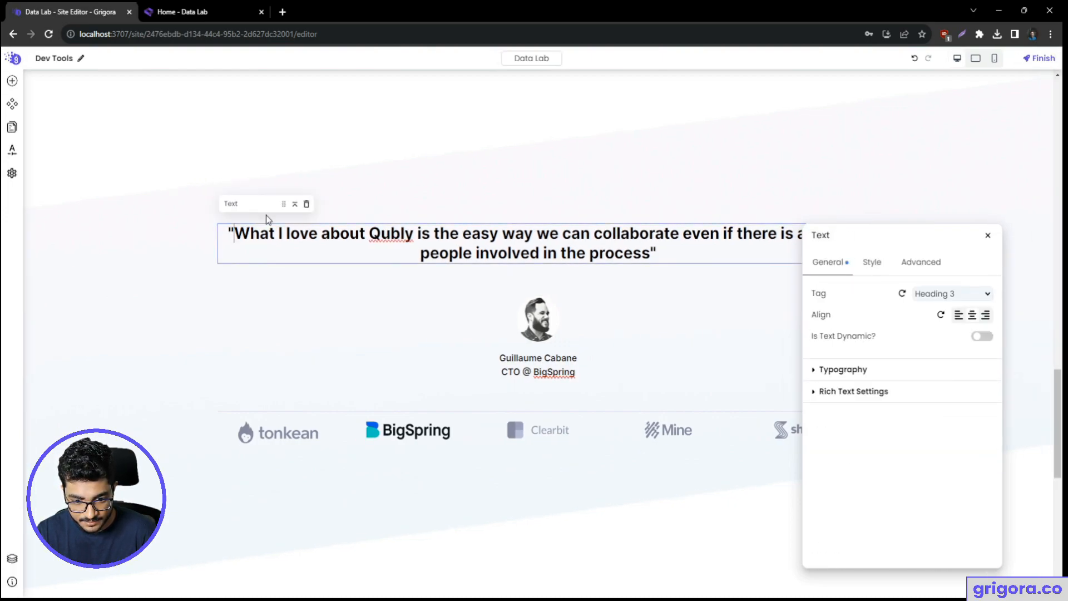
left_click(295, 205)
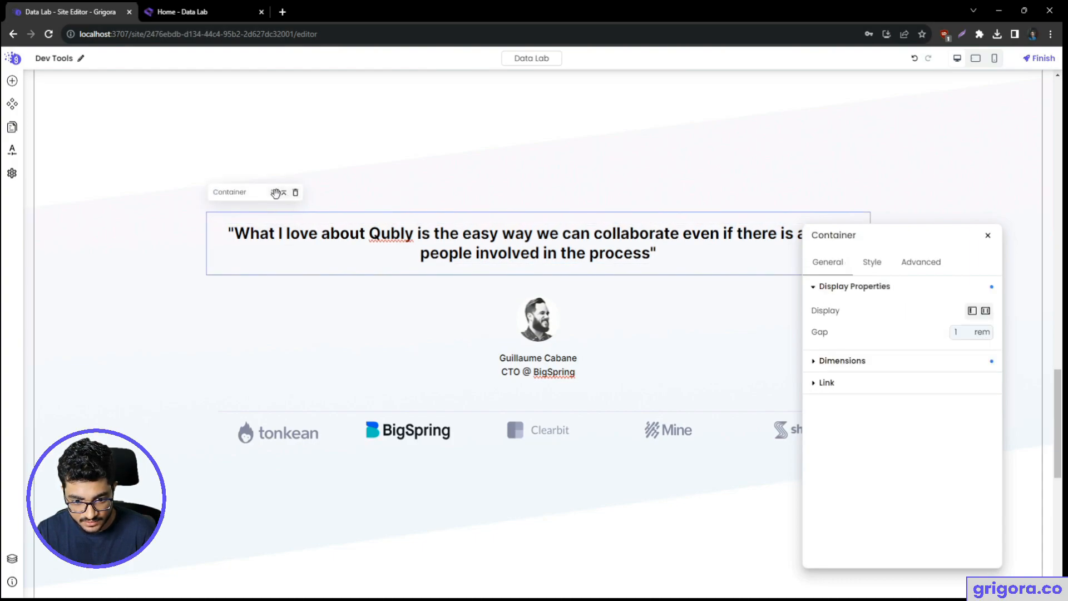
right_click(214, 229)
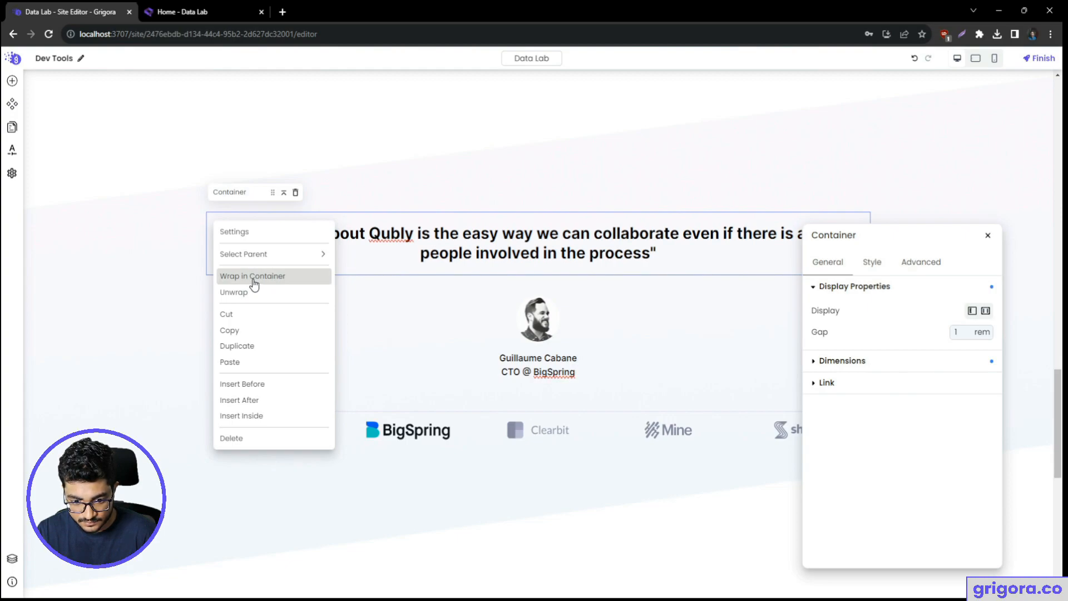
left_click(254, 276)
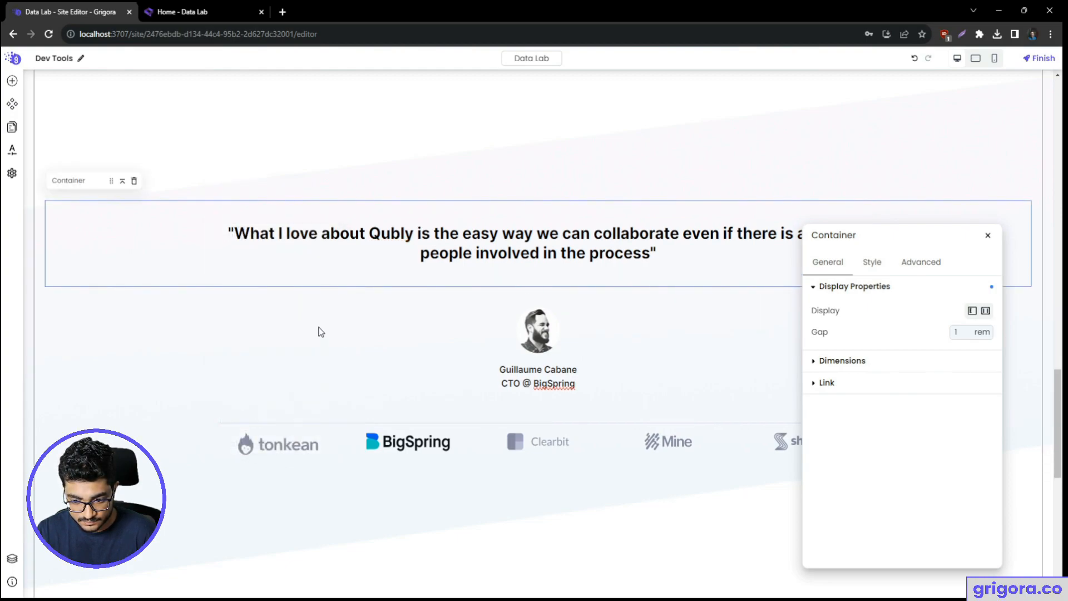
- Move the testimonial author's container and the company logo row into the new outer container below the quote
left_click(387, 325)
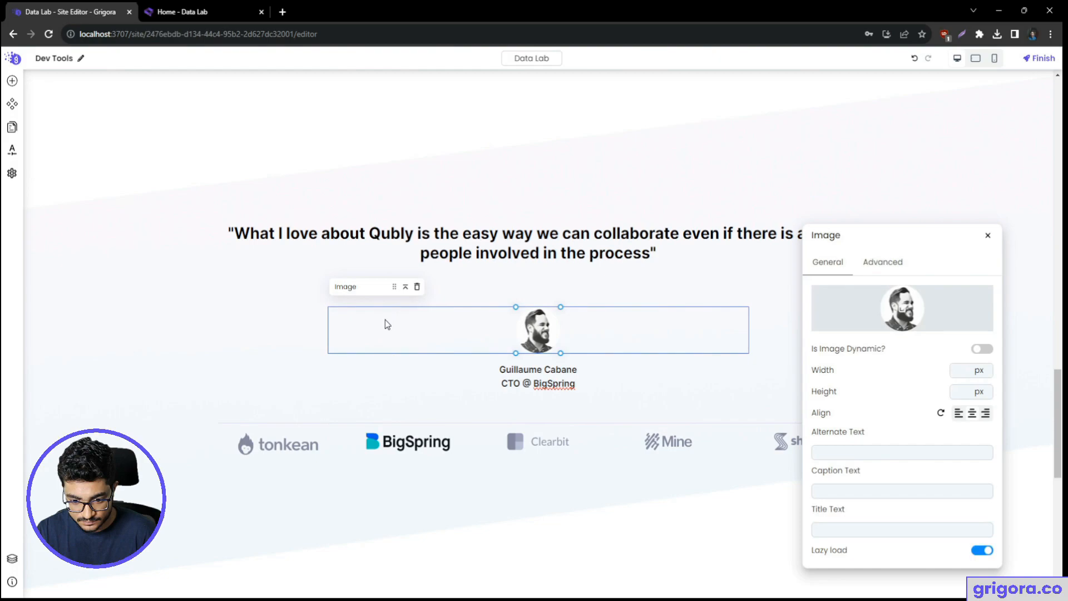
left_click(326, 322)
left_click_drag(382, 274, 448, 272)
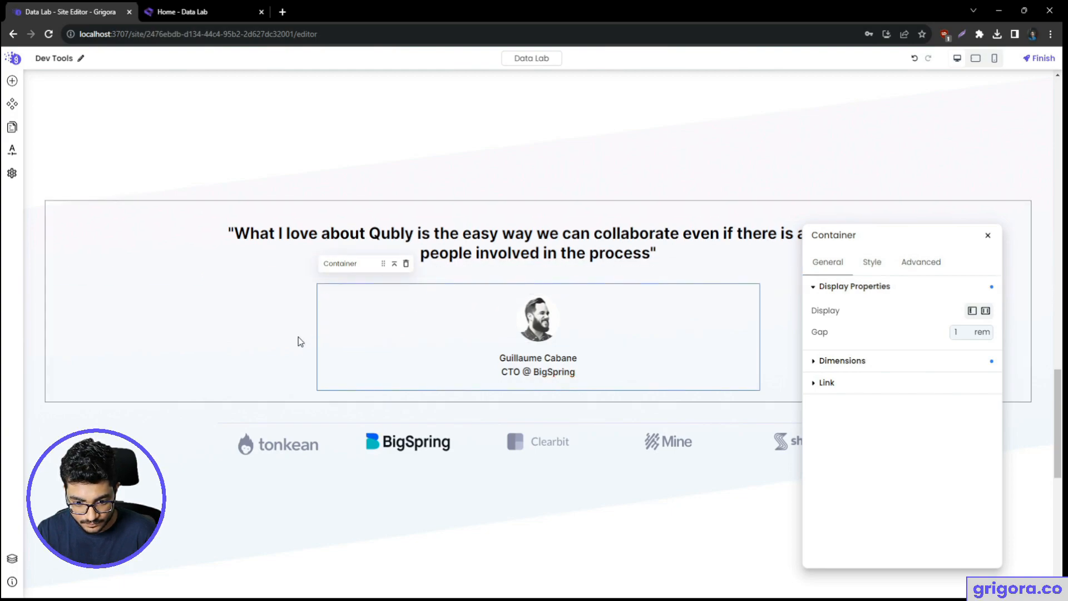
left_click(266, 357)
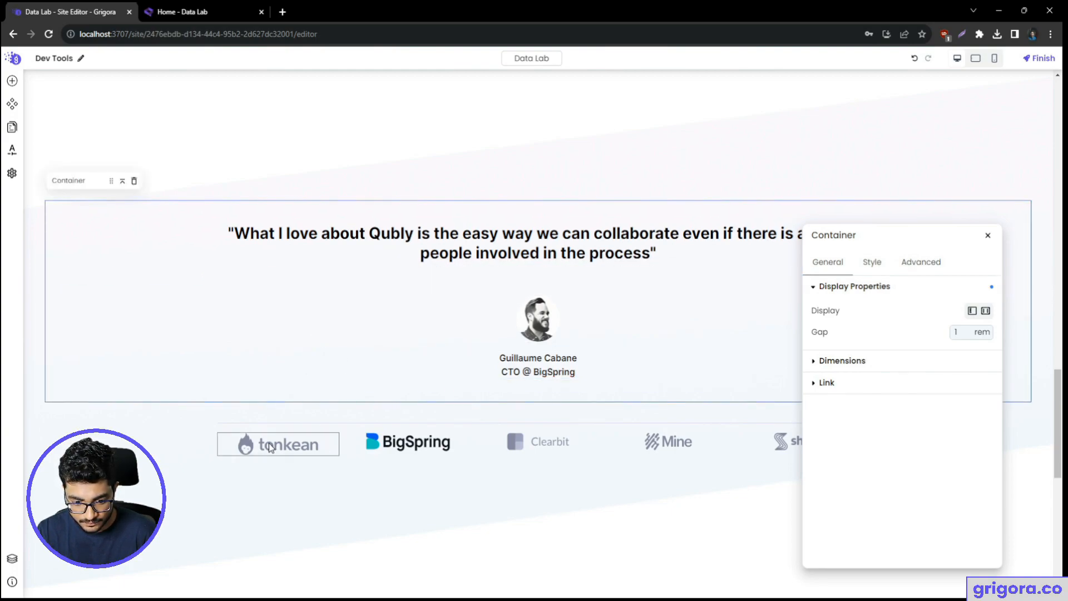
left_click_drag(212, 433, 278, 378)
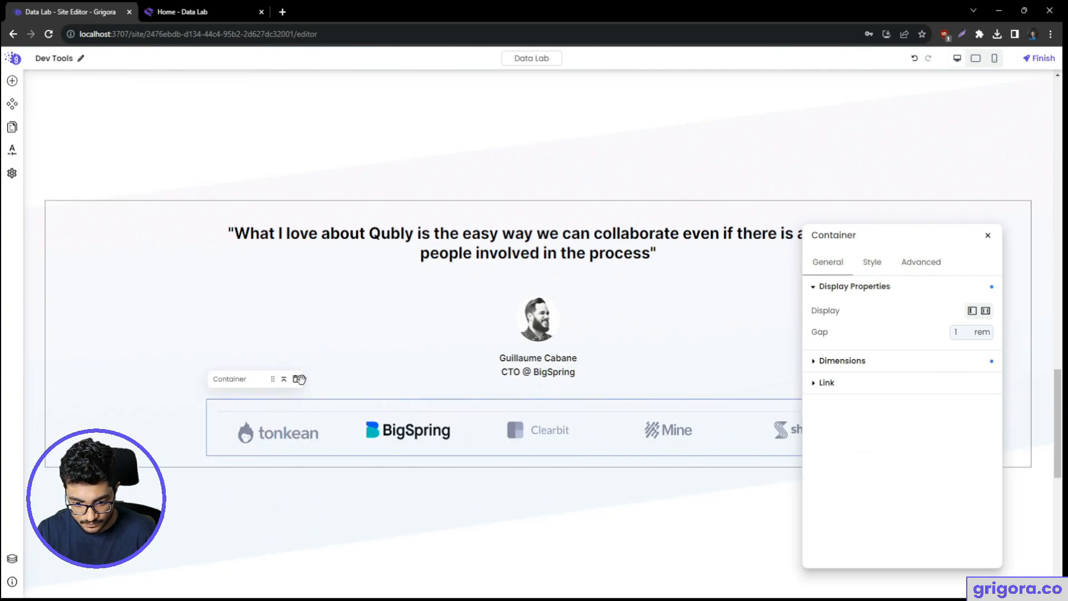
- Set the outer testimonial container's height to 100%
left_click(88, 306)
left_click(857, 362)
left_click(957, 406)
type("100")
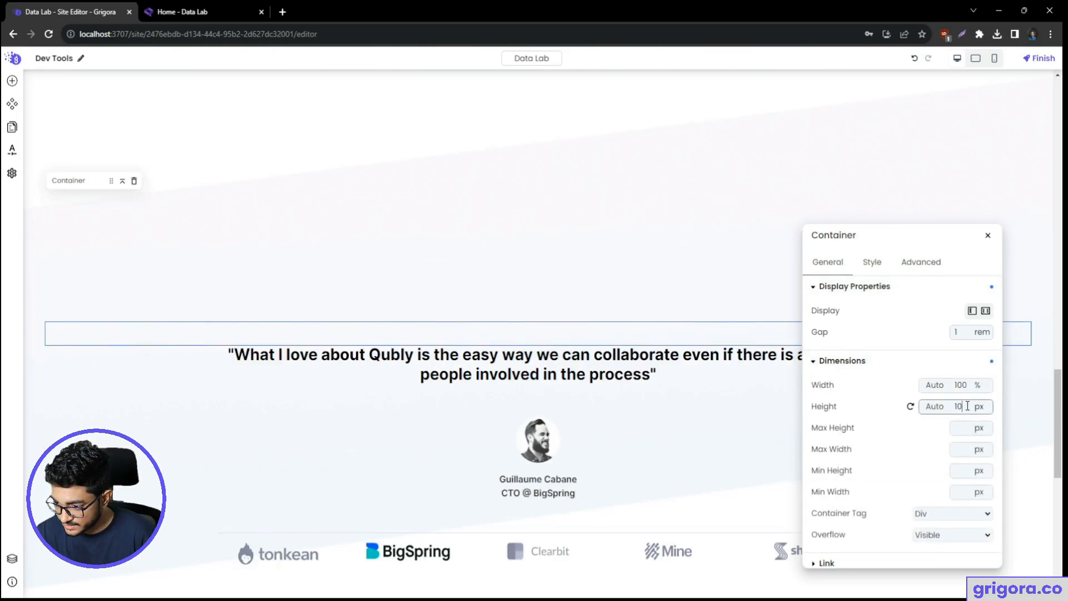
left_click(911, 407)
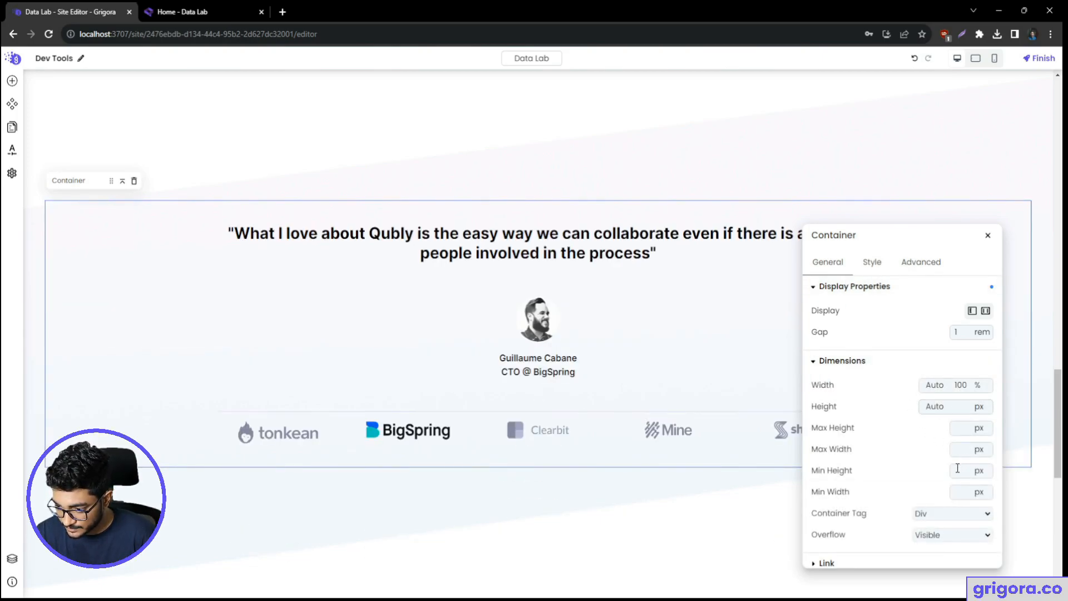
left_click(960, 409)
type("100")
left_click(982, 411)
left_click(979, 432)
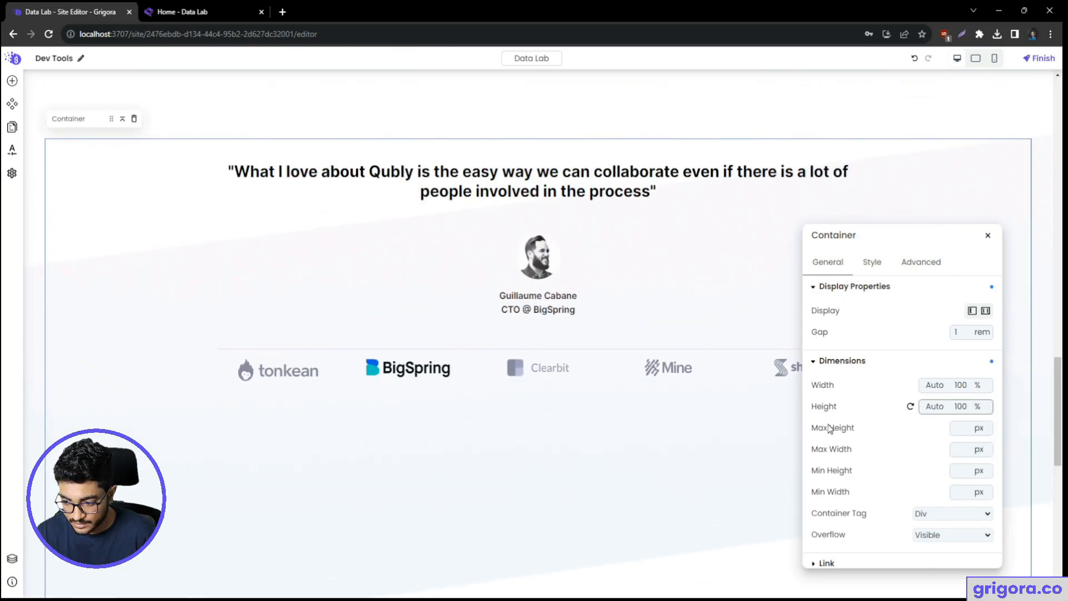
- Switch the outer testimonial container's display to flex and centre its content horizontally and vertically
left_click(984, 311)
left_click(985, 312)
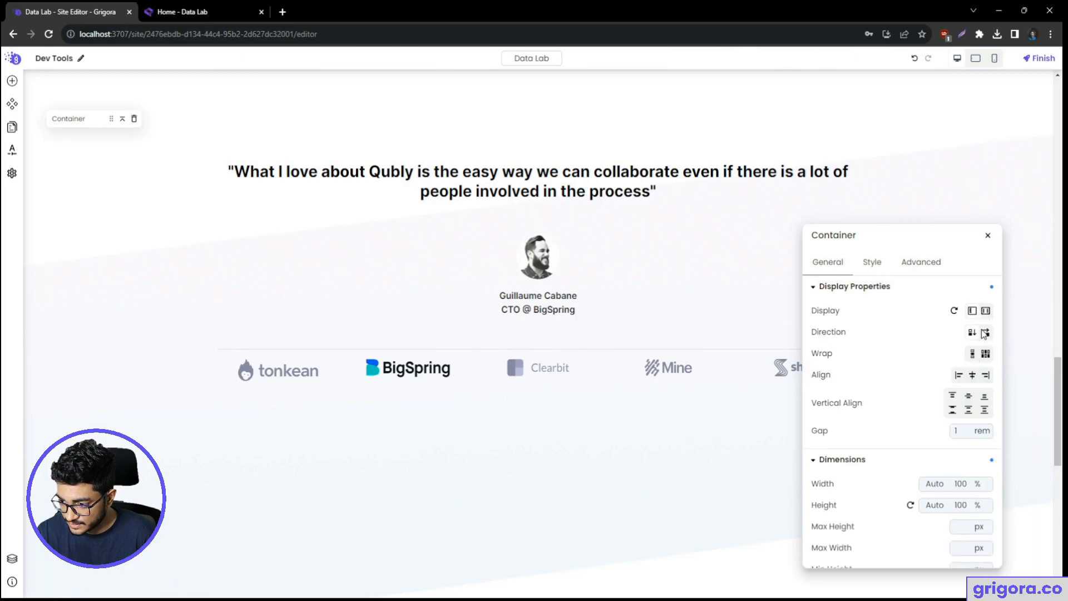
left_click(972, 376)
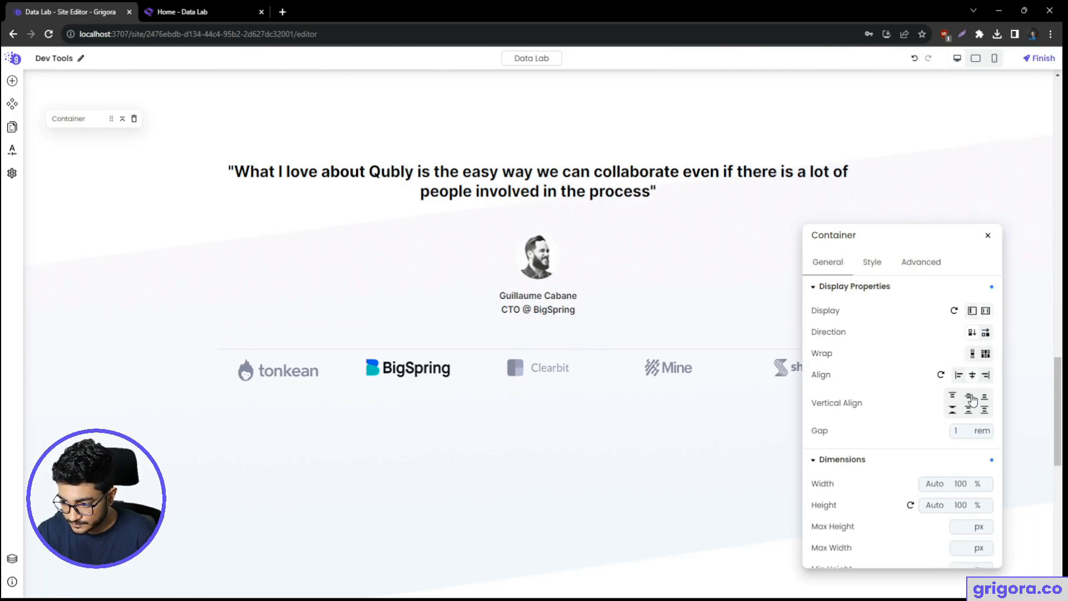
left_click(968, 395)
- Check the sections around the testimonial down to the footer, and publish the updated website
scroll(635, 395, "down", 5)
scroll(634, 396, "up", 6)
scroll(573, 395, "down", 5)
scroll(573, 395, "down", 5)
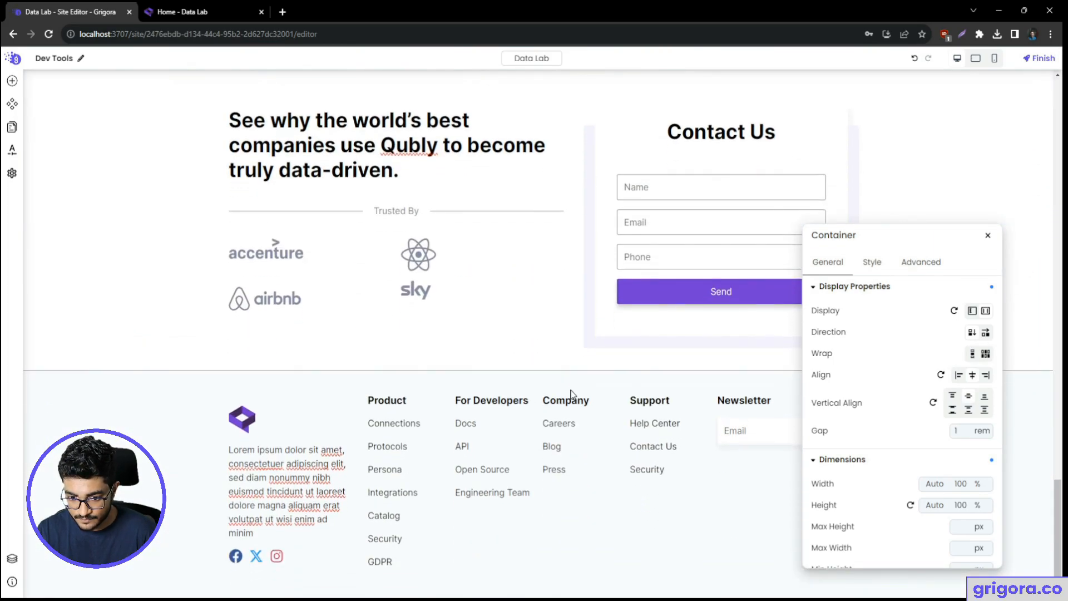
scroll(573, 395, "up", 6)
left_click(1044, 62)
scroll(625, 296, "down", 5)
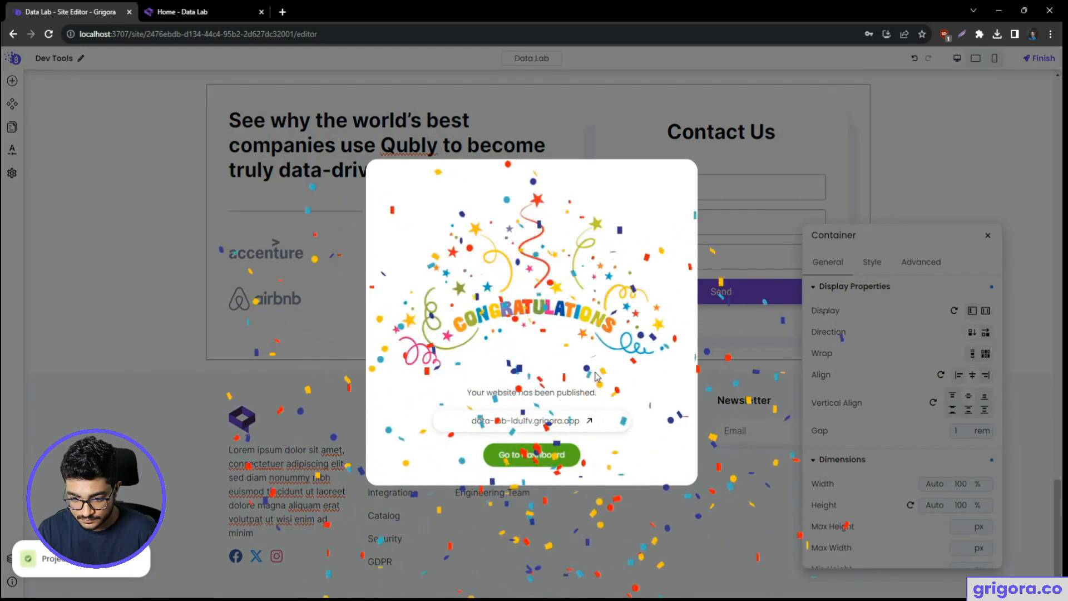
- Open the republished website and review its sections from the hero down to the contact form and footer
left_click(520, 423)
scroll(345, 256, "down", 15)
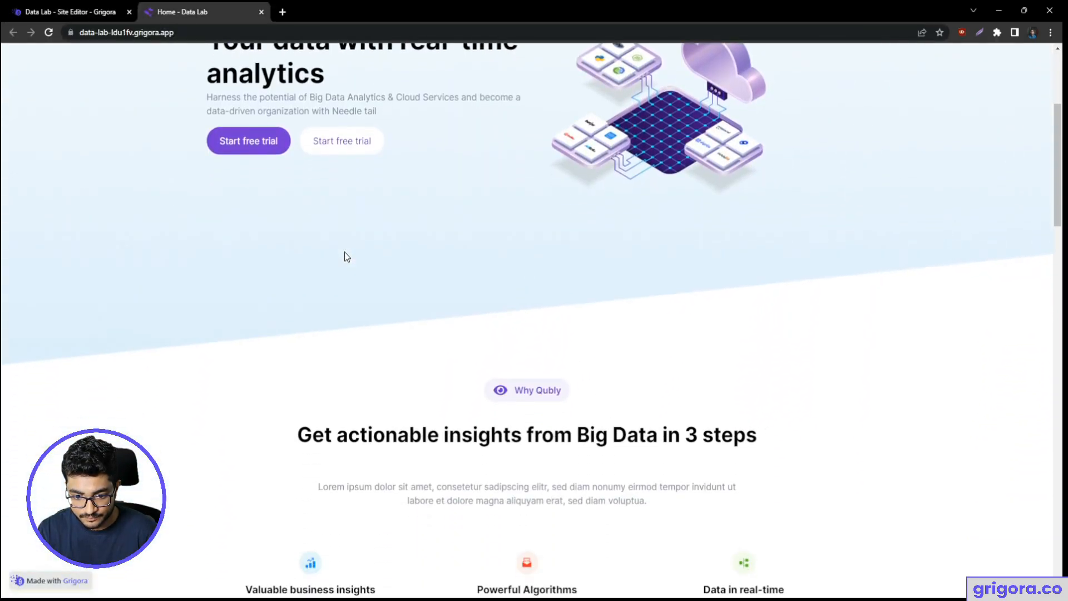
scroll(345, 256, "down", 15)
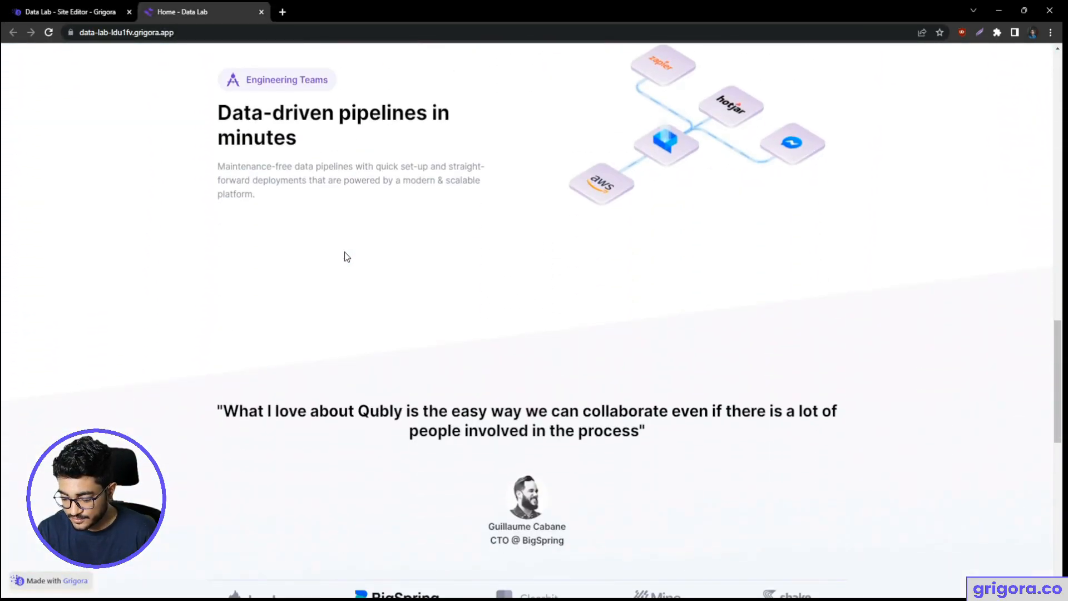
scroll(346, 256, "down", 2)
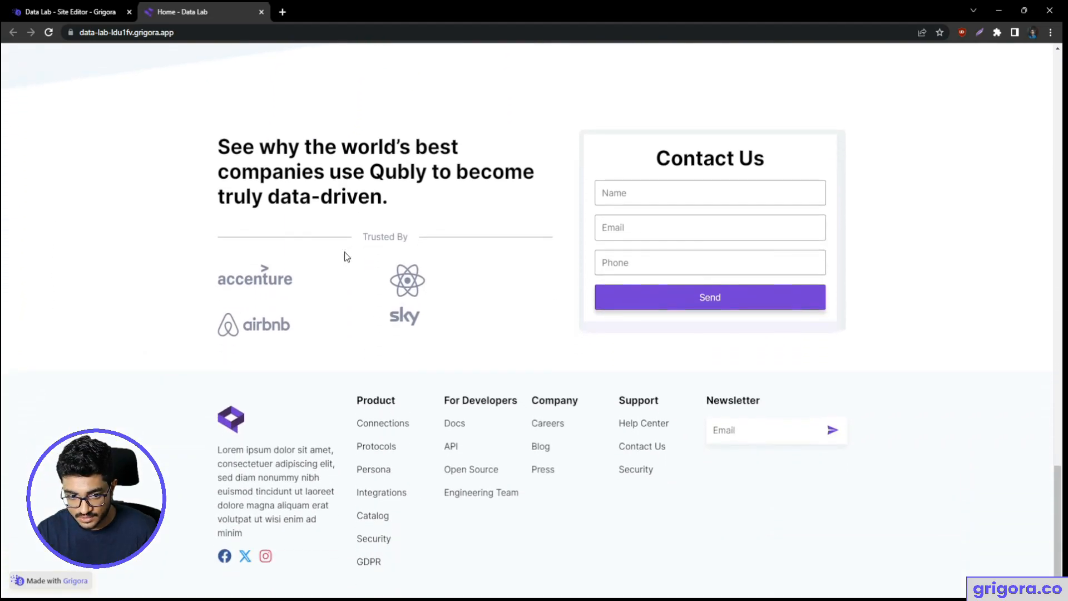